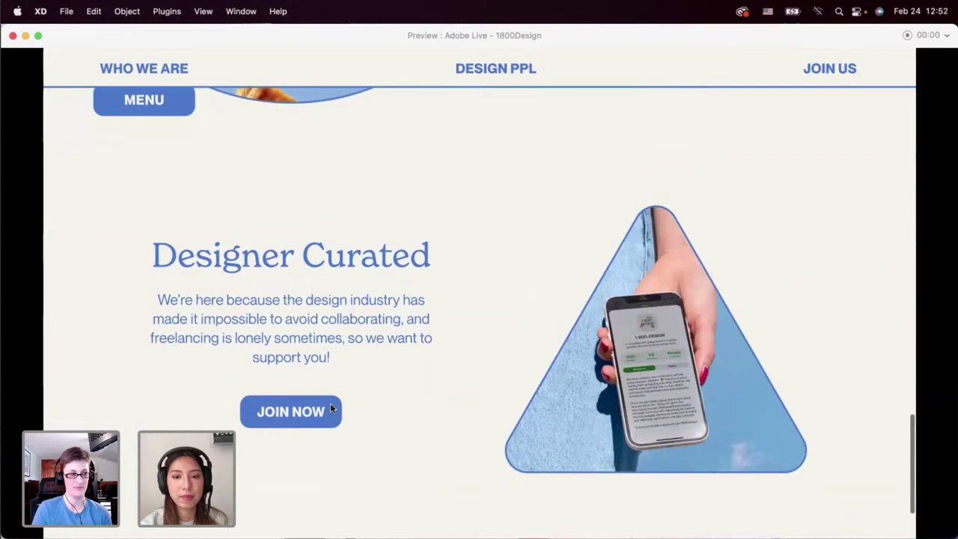
Close the preview and examine the overall layouts of the Home and Community page artboards.
{"action": "left_click", "coordinate": [12, 36]}
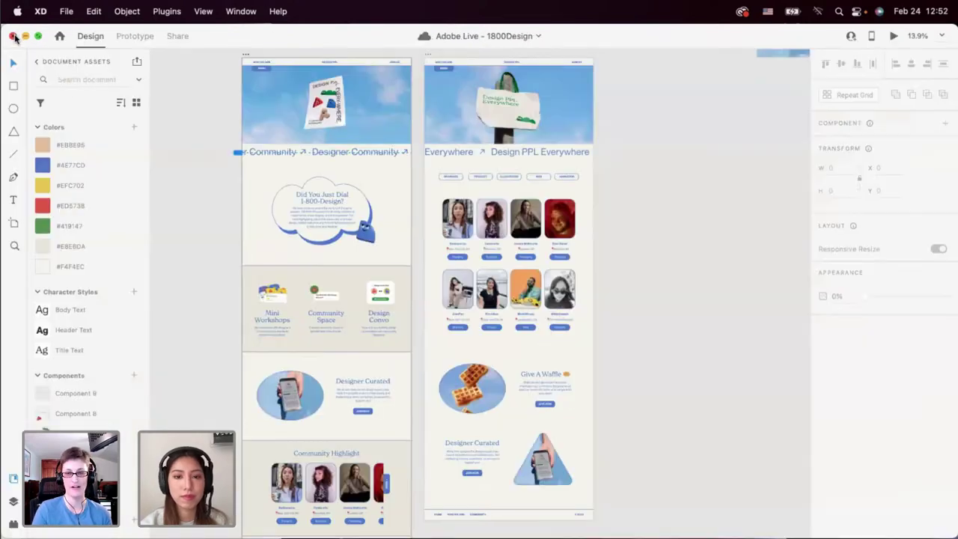
{"action": "scroll", "coordinate": [311, 280], "scroll_direction": "down", "scroll_amount": 5}
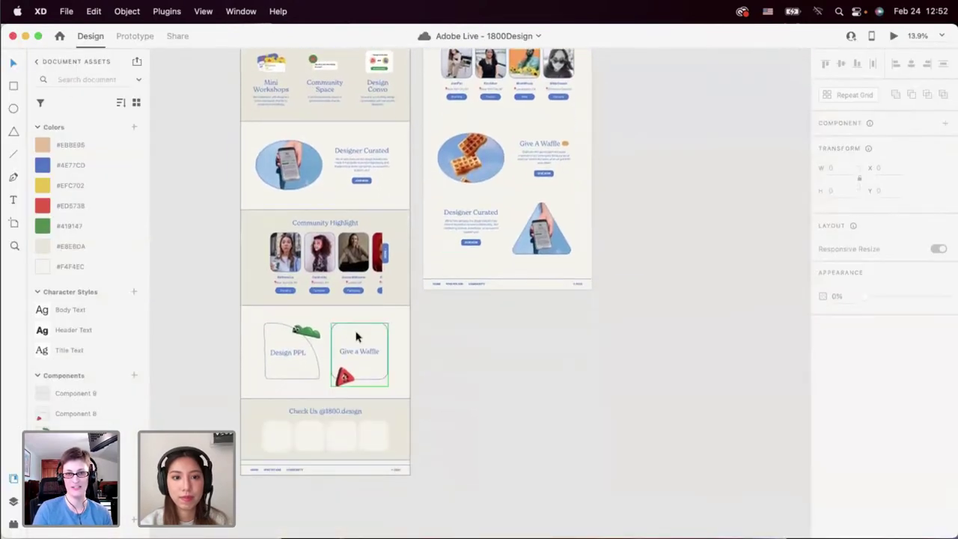
{"action": "scroll", "coordinate": [357, 336], "scroll_direction": "up", "scroll_amount": 4}
{"action": "scroll", "coordinate": [357, 337], "scroll_direction": "right", "scroll_amount": 2}
{"action": "scroll", "coordinate": [411, 325], "scroll_direction": "down", "scroll_amount": 5}
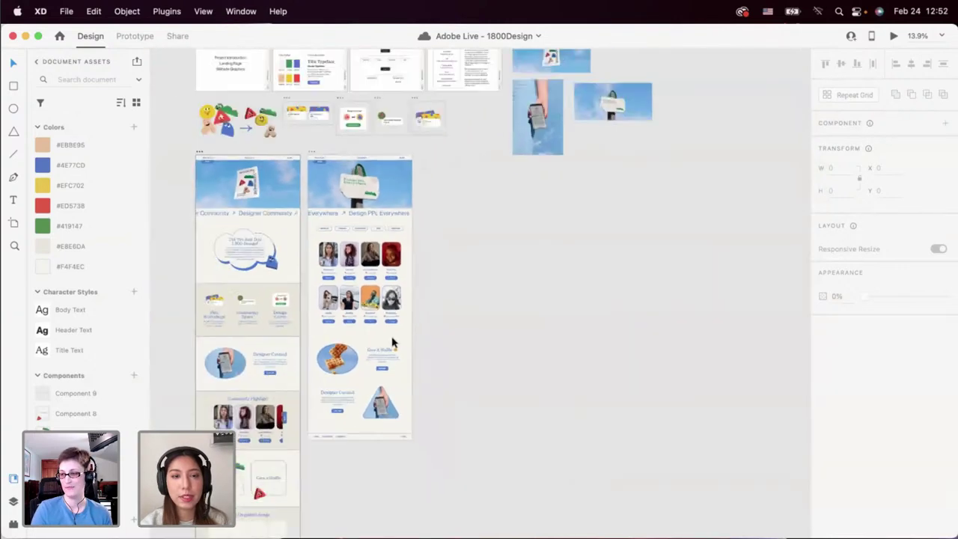
{"action": "scroll", "coordinate": [394, 341], "scroll_direction": "left", "scroll_amount": 2}
{"action": "scroll", "coordinate": [371, 334], "scroll_direction": "up", "scroll_amount": 4}
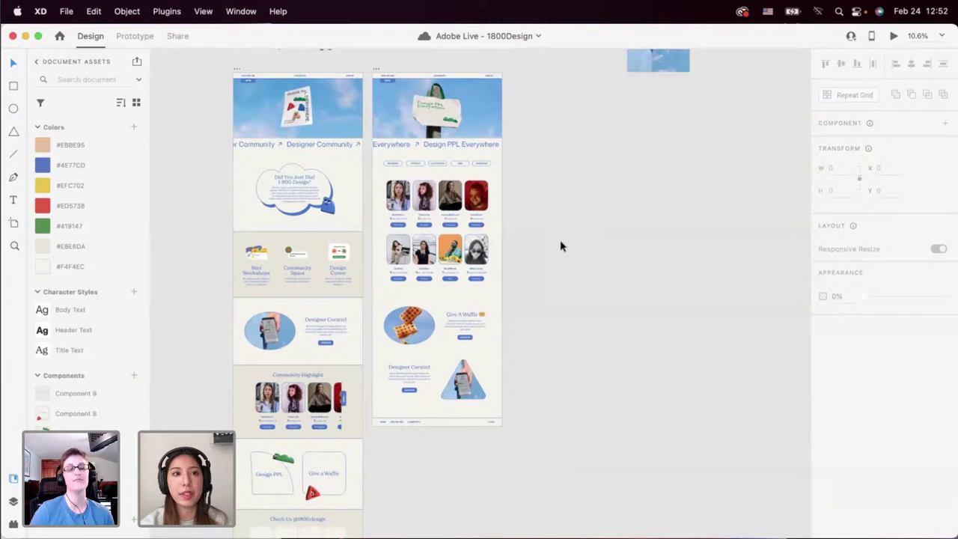
{"action": "scroll", "coordinate": [561, 246], "scroll_direction": "up", "scroll_amount": 1}
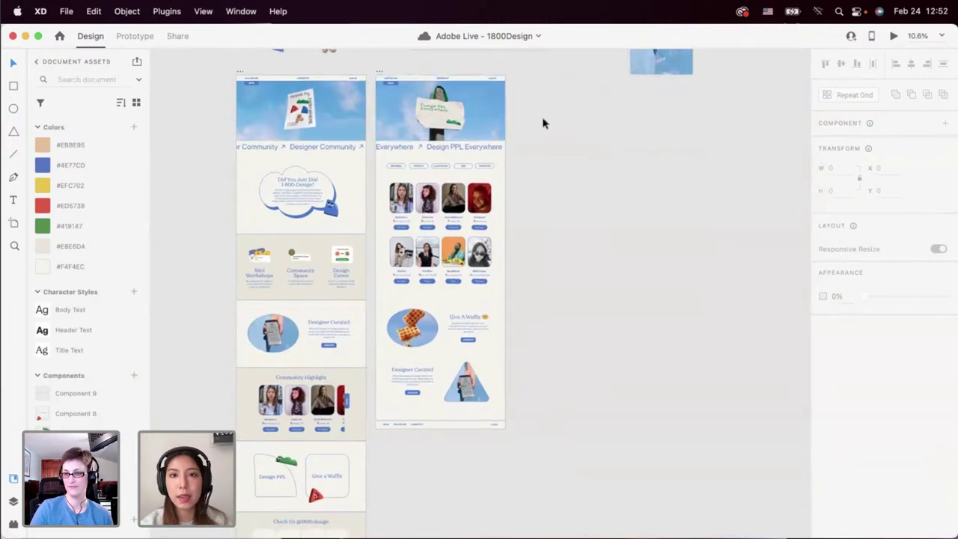
{"action": "scroll", "coordinate": [543, 123], "scroll_direction": "up", "scroll_amount": 3}
{"action": "scroll", "coordinate": [536, 135], "scroll_direction": "right", "scroll_amount": 3}
{"action": "scroll", "coordinate": [521, 152], "scroll_direction": "up", "scroll_amount": 5}
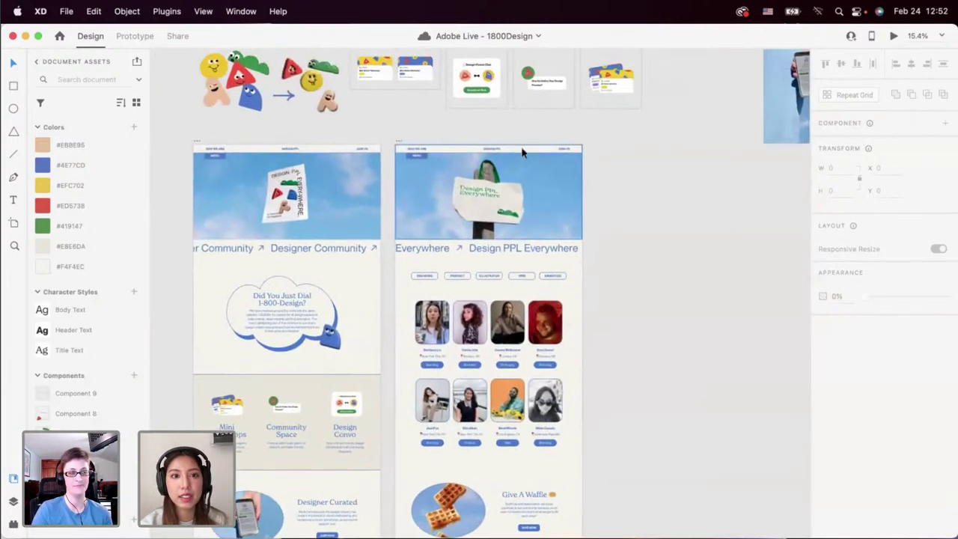
Examine the Mini Workshop, Design Convo, Community Space and Mini Workshops illustration artboards and their use on the Home page.
{"action": "scroll", "coordinate": [471, 184], "scroll_direction": "up", "scroll_amount": 5}
{"action": "scroll", "coordinate": [472, 183], "scroll_direction": "up", "scroll_amount": 2}
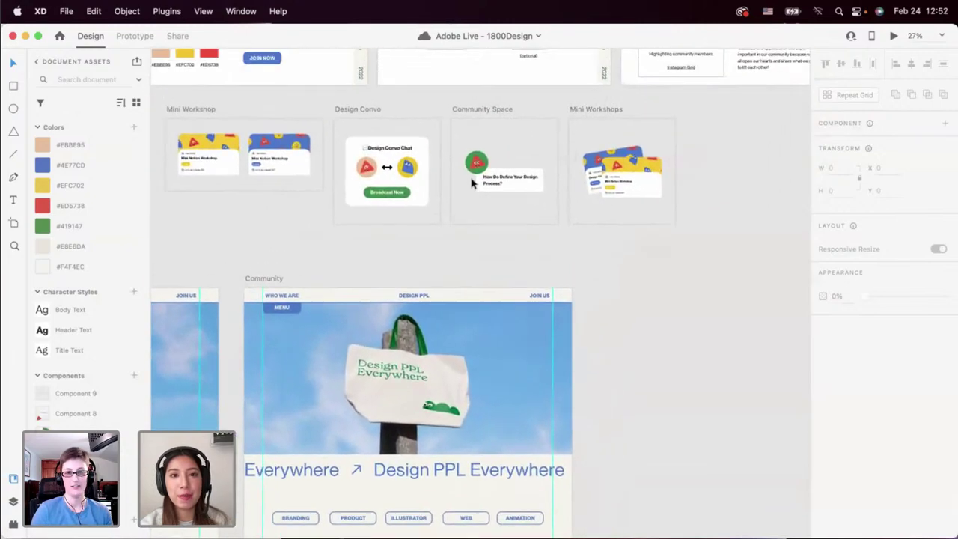
{"action": "scroll", "coordinate": [472, 183], "scroll_direction": "down", "scroll_amount": 4}
{"action": "scroll", "coordinate": [471, 183], "scroll_direction": "right", "scroll_amount": 3}
{"action": "scroll", "coordinate": [472, 184], "scroll_direction": "up", "scroll_amount": 2}
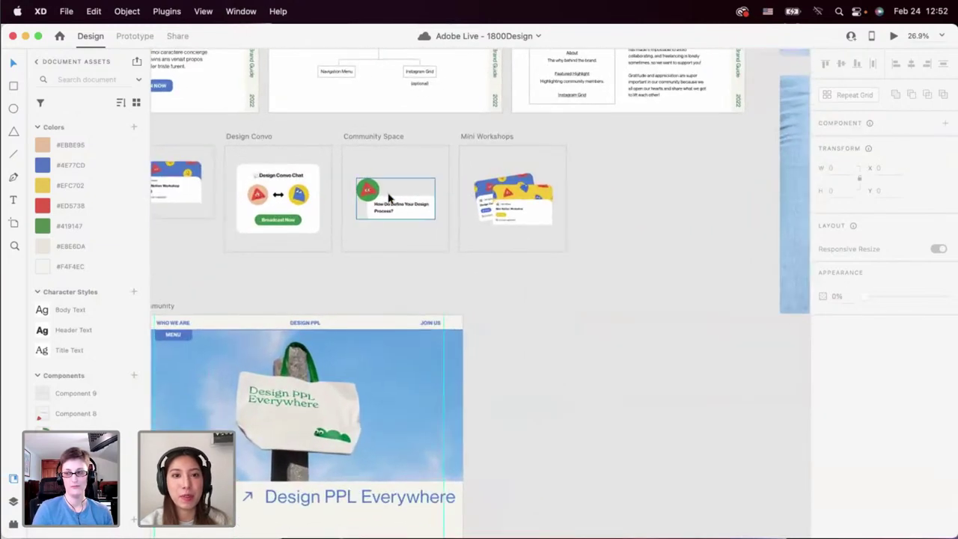
{"action": "scroll", "coordinate": [388, 199], "scroll_direction": "up", "scroll_amount": 5}
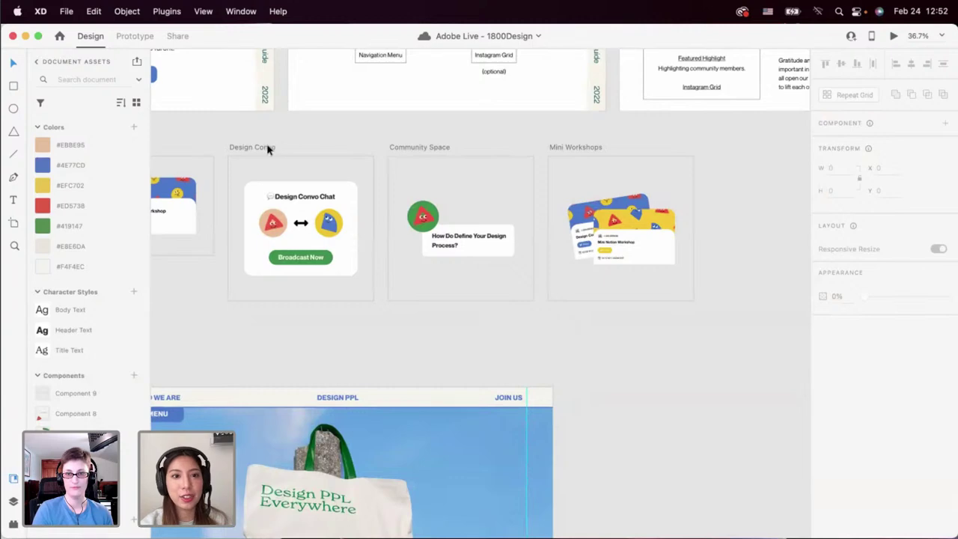
{"action": "scroll", "coordinate": [268, 148], "scroll_direction": "down", "scroll_amount": 3}
{"action": "scroll", "coordinate": [255, 300], "scroll_direction": "down", "scroll_amount": 10}
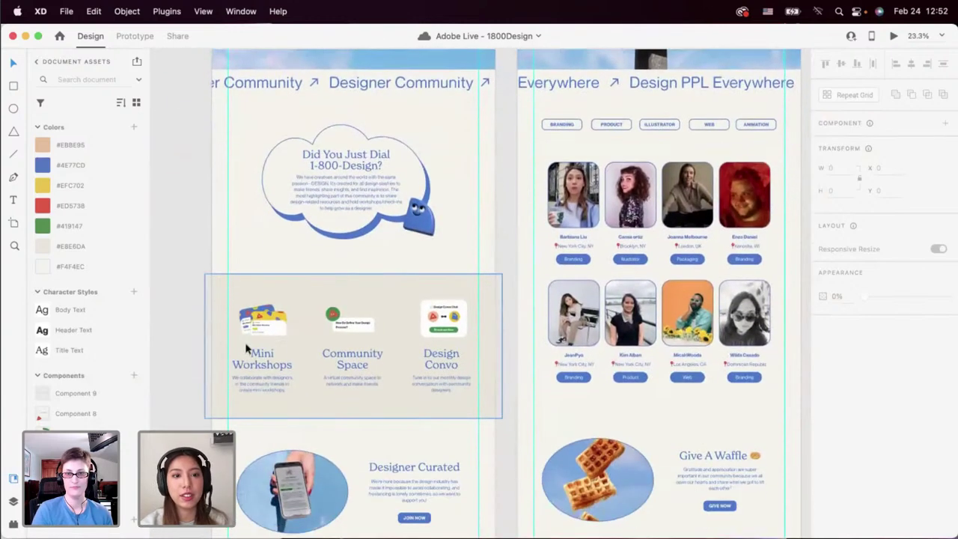
Select the Design Convo card graphic on the Home page and compare it with its separate illustration artboard.
{"action": "left_click", "coordinate": [444, 323], "text": "super"}
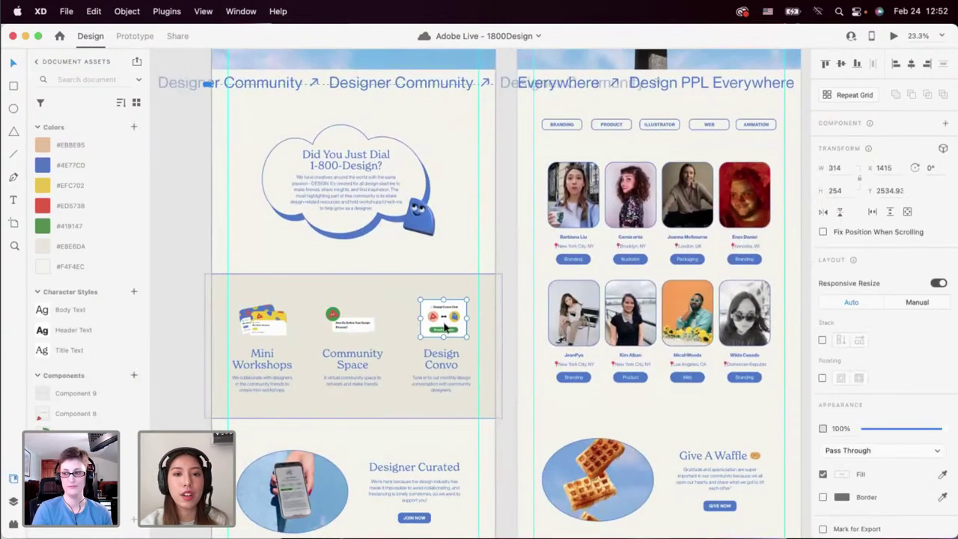
{"action": "scroll", "coordinate": [445, 328], "scroll_direction": "up", "scroll_amount": 1}
{"action": "scroll", "coordinate": [445, 326], "scroll_direction": "down", "scroll_amount": 3}
{"action": "scroll", "coordinate": [445, 325], "scroll_direction": "up", "scroll_amount": 6}
{"action": "scroll", "coordinate": [412, 248], "scroll_direction": "right", "scroll_amount": 2}
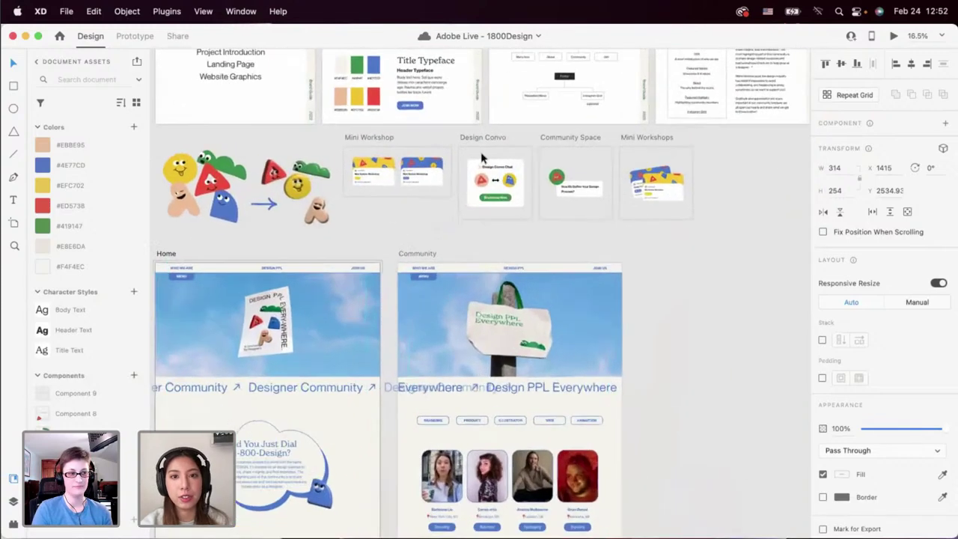
{"action": "scroll", "coordinate": [482, 157], "scroll_direction": "up", "scroll_amount": 5}
{"action": "scroll", "coordinate": [336, 182], "scroll_direction": "right", "scroll_amount": 3}
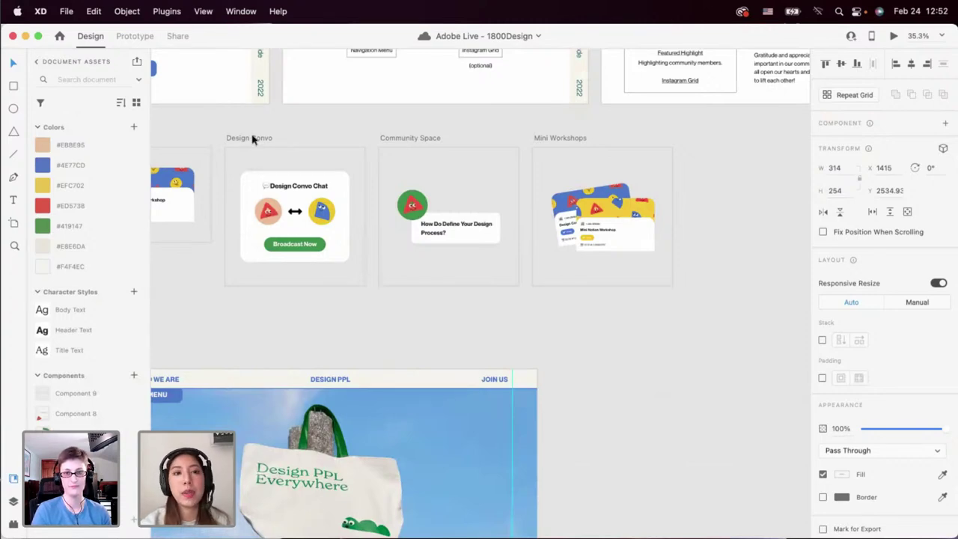
{"action": "scroll", "coordinate": [513, 150], "scroll_direction": "down", "scroll_amount": 5}
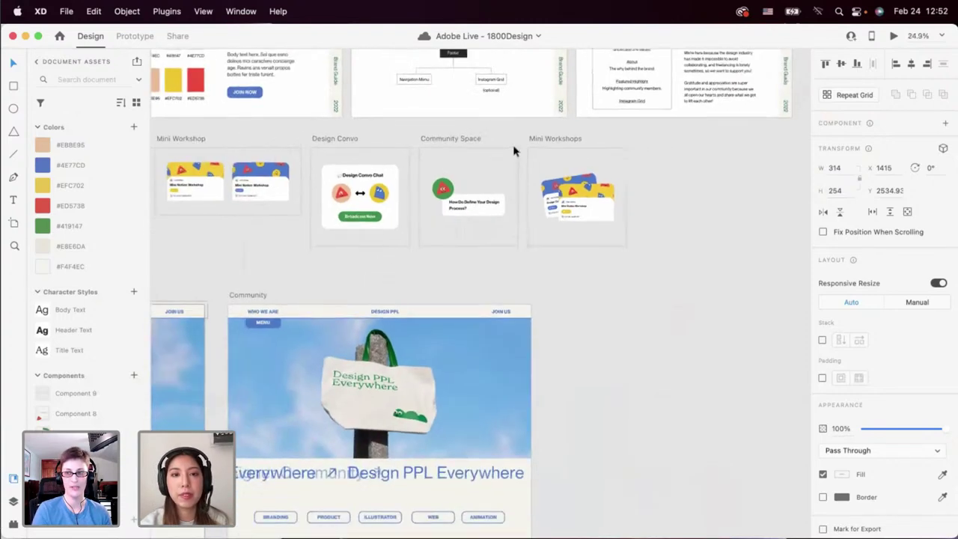
{"action": "scroll", "coordinate": [516, 150], "scroll_direction": "down", "scroll_amount": 4}
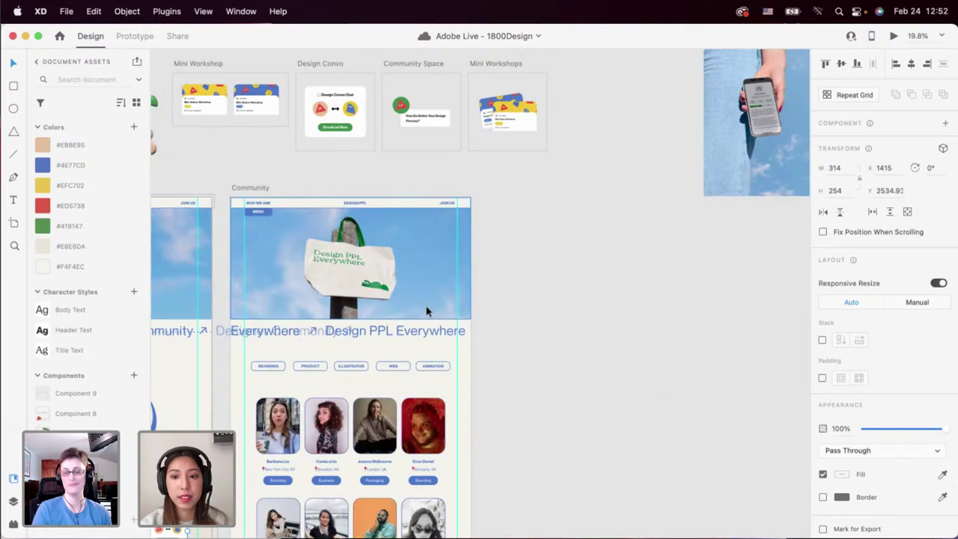
{"action": "scroll", "coordinate": [426, 311], "scroll_direction": "up", "scroll_amount": 3}
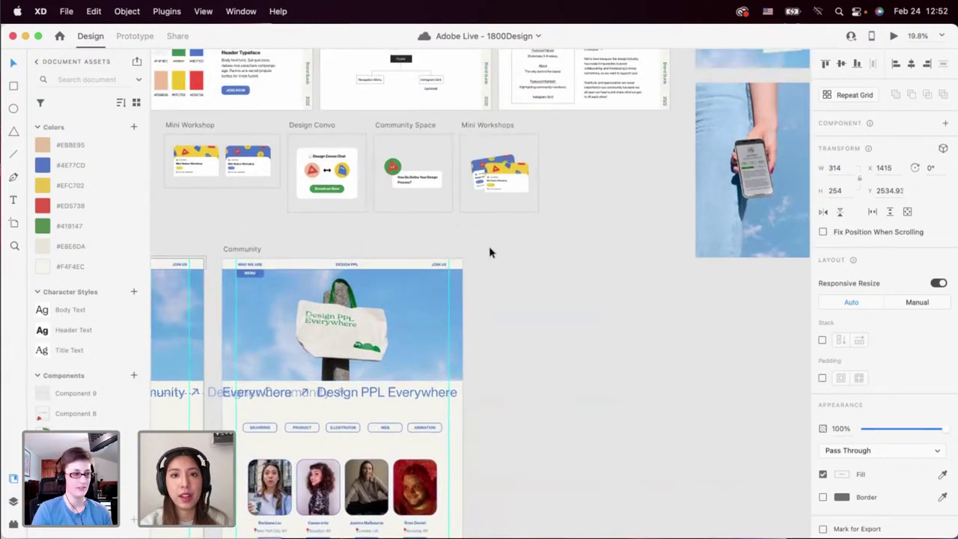
{"action": "scroll", "coordinate": [483, 285], "scroll_direction": "down", "scroll_amount": 5}
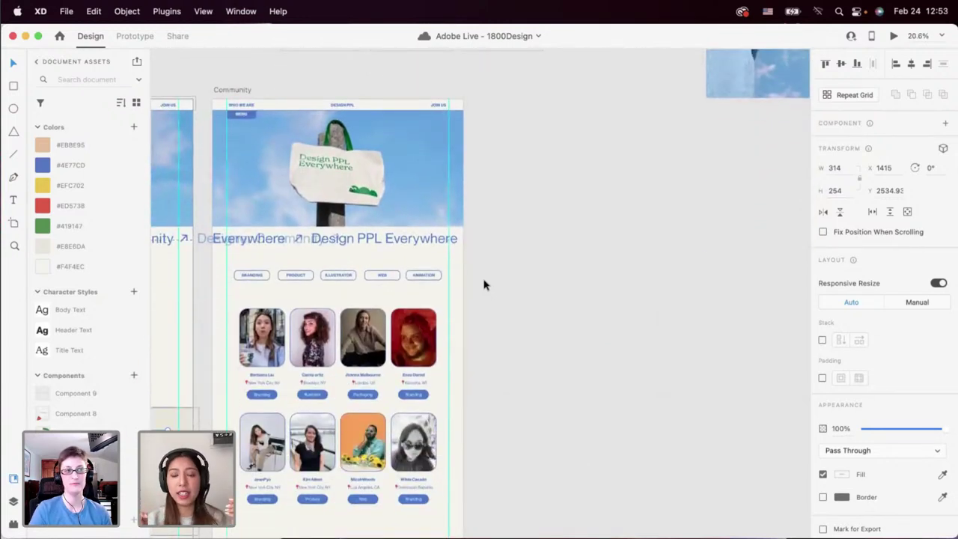
{"action": "scroll", "coordinate": [484, 285], "scroll_direction": "up", "scroll_amount": 2}
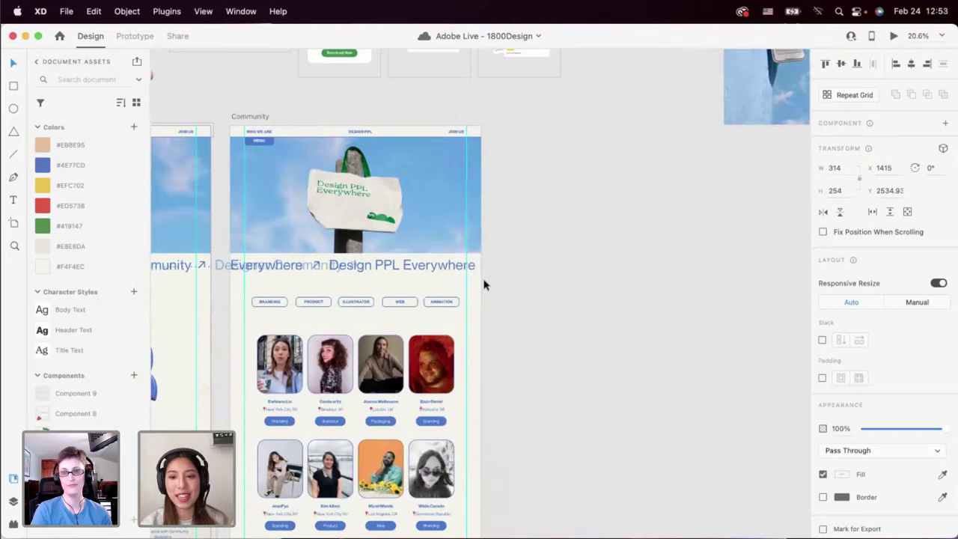
{"action": "scroll", "coordinate": [334, 319], "scroll_direction": "down", "scroll_amount": 5}
{"action": "scroll", "coordinate": [334, 319], "scroll_direction": "left", "scroll_amount": 6}
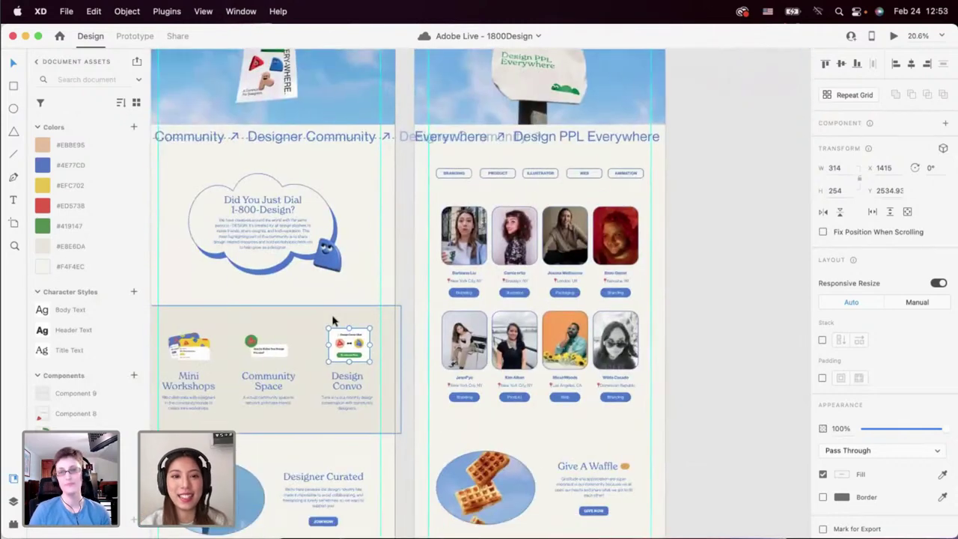
Try placing a copy of the Mini Workshops illustration on the empty pasteboard beside the Home artboard.
{"action": "scroll", "coordinate": [324, 282], "scroll_direction": "up", "scroll_amount": 3}
{"action": "scroll", "coordinate": [348, 262], "scroll_direction": "left", "scroll_amount": 4}
{"action": "left_click", "coordinate": [376, 252]}
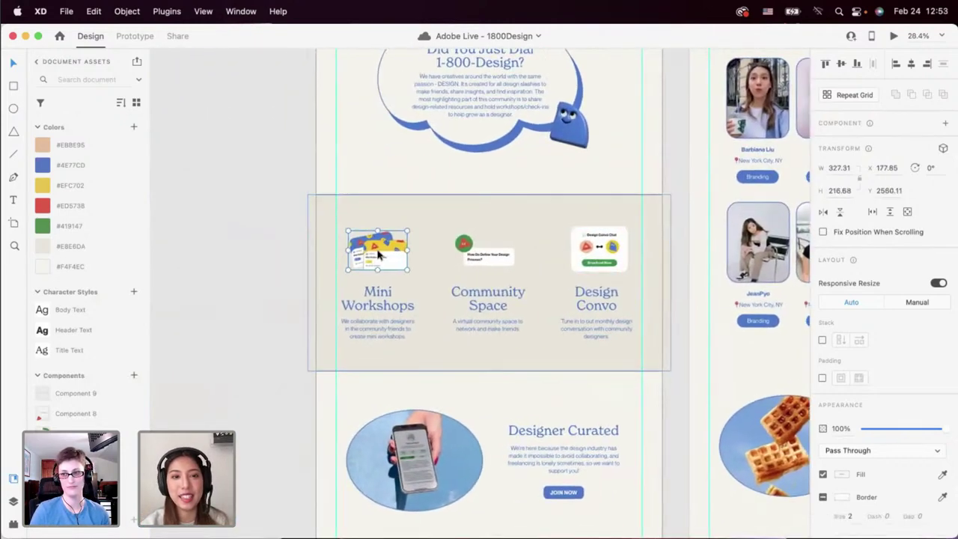
{"action": "scroll", "coordinate": [377, 252], "scroll_direction": "left", "scroll_amount": 5}
{"action": "left_click_drag", "start_coordinate": [504, 248], "coordinate": [247, 298]}
{"action": "scroll", "coordinate": [389, 218], "scroll_direction": "up", "scroll_amount": 3}
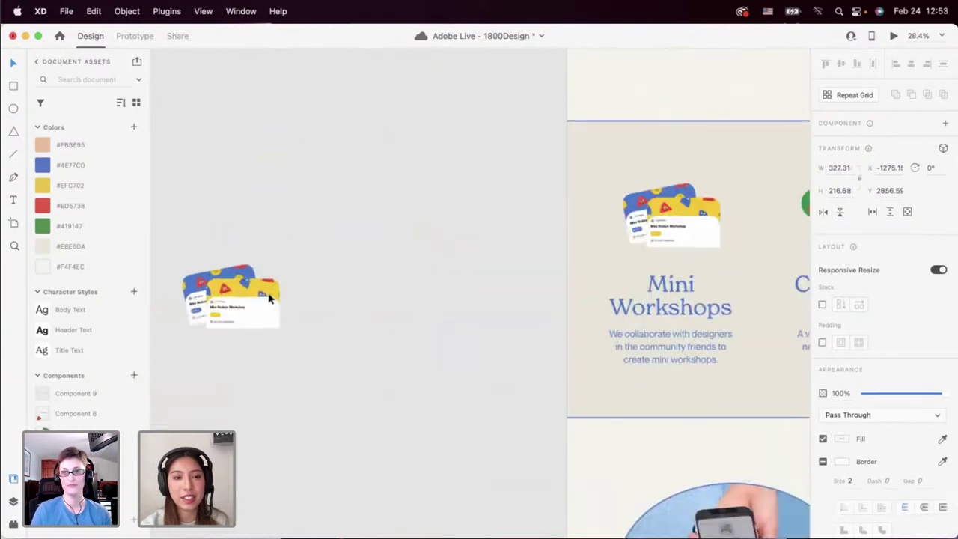
{"action": "left_click_drag", "start_coordinate": [367, 239], "coordinate": [423, 212]}
{"action": "key", "text": "super+z"}
{"action": "scroll", "coordinate": [446, 244], "scroll_direction": "right", "scroll_amount": 6}
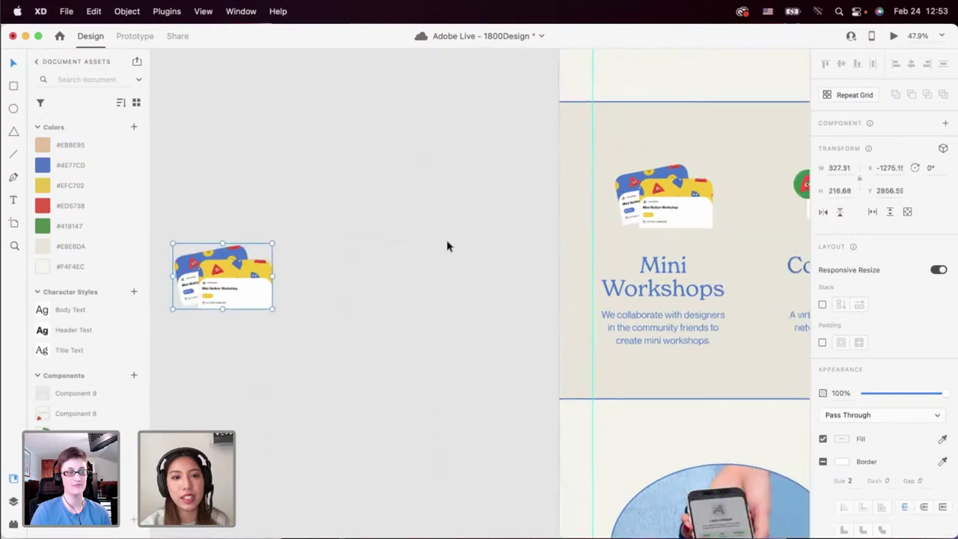
{"action": "scroll", "coordinate": [447, 244], "scroll_direction": "left", "scroll_amount": 2}
{"action": "scroll", "coordinate": [447, 244], "scroll_direction": "right", "scroll_amount": 10}
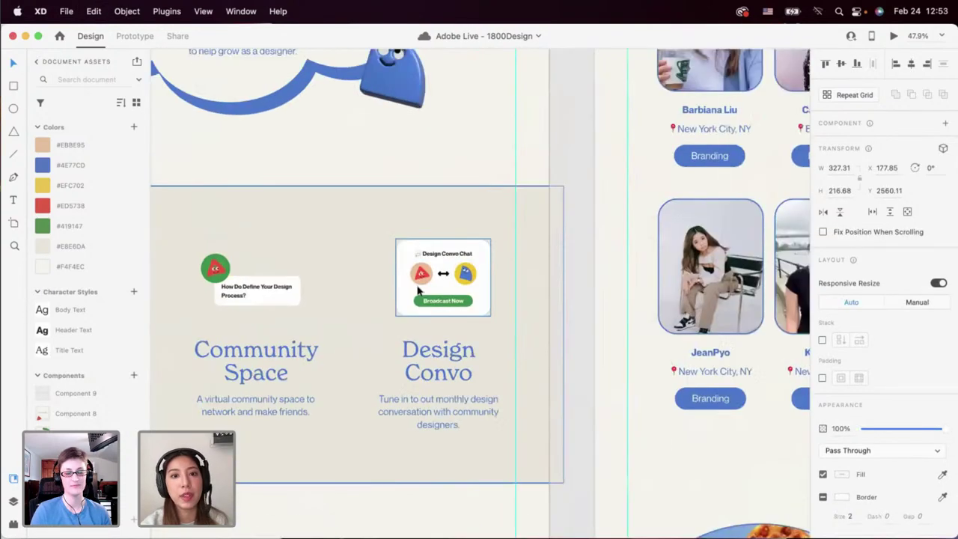
Inspect the Design Convo card on the Home page up close and review the row of illustration artboards above the pages.
{"action": "left_click", "coordinate": [417, 291]}
{"action": "scroll", "coordinate": [417, 291], "scroll_direction": "left", "scroll_amount": 3}
{"action": "scroll", "coordinate": [514, 227], "scroll_direction": "up", "scroll_amount": 5}
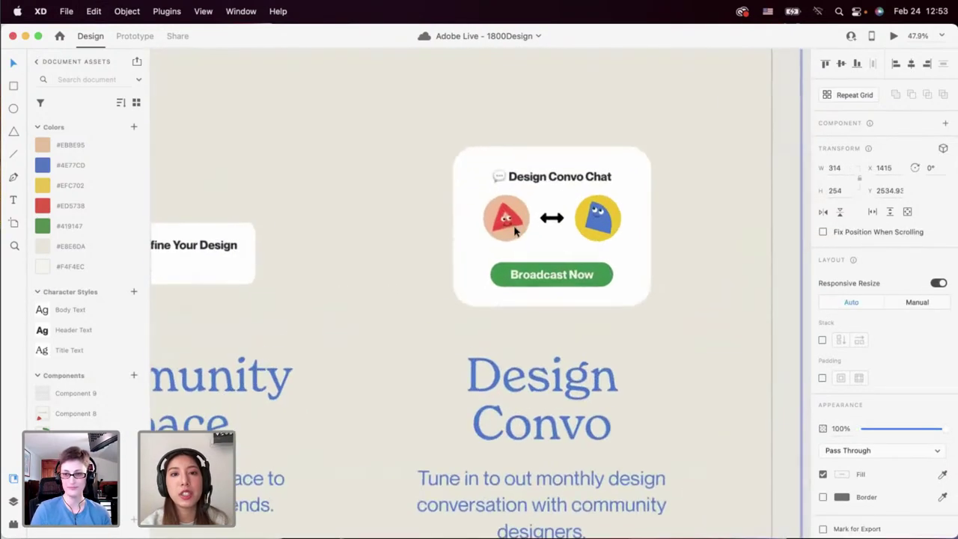
{"action": "scroll", "coordinate": [451, 228], "scroll_direction": "down", "scroll_amount": 8}
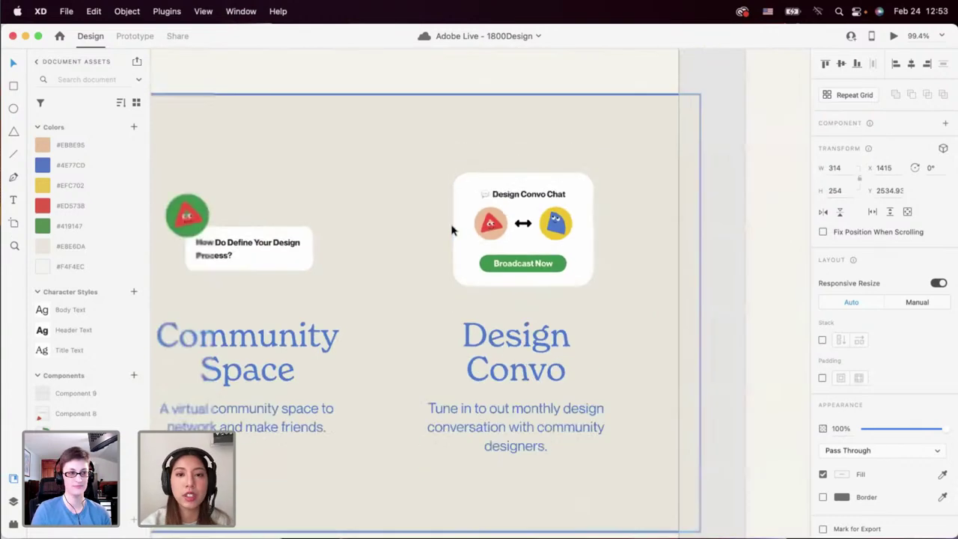
{"action": "scroll", "coordinate": [452, 241], "scroll_direction": "up", "scroll_amount": 10}
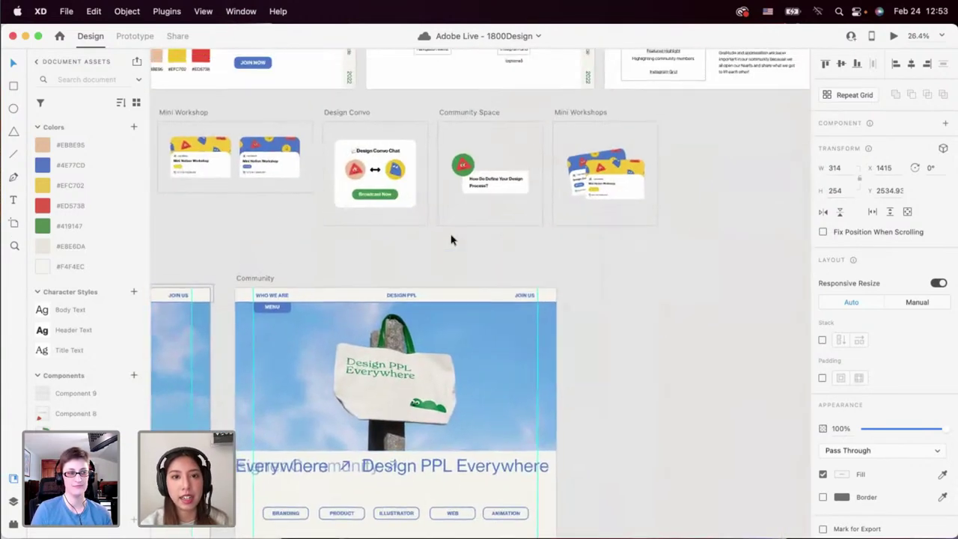
{"action": "scroll", "coordinate": [378, 192], "scroll_direction": "up", "scroll_amount": 4}
{"action": "scroll", "coordinate": [378, 192], "scroll_direction": "down", "scroll_amount": 6}
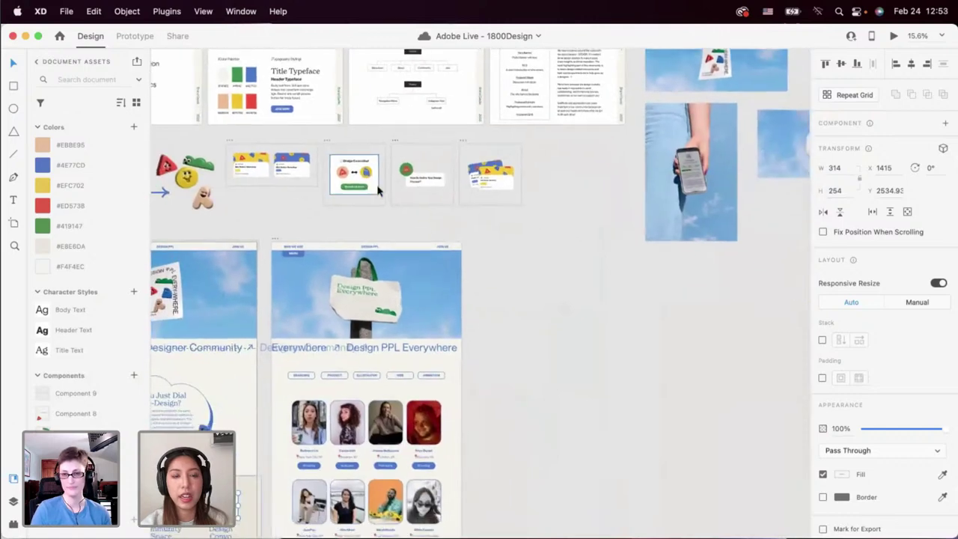
{"action": "scroll", "coordinate": [377, 188], "scroll_direction": "down", "scroll_amount": 2}
{"action": "scroll", "coordinate": [334, 180], "scroll_direction": "up", "scroll_amount": 3}
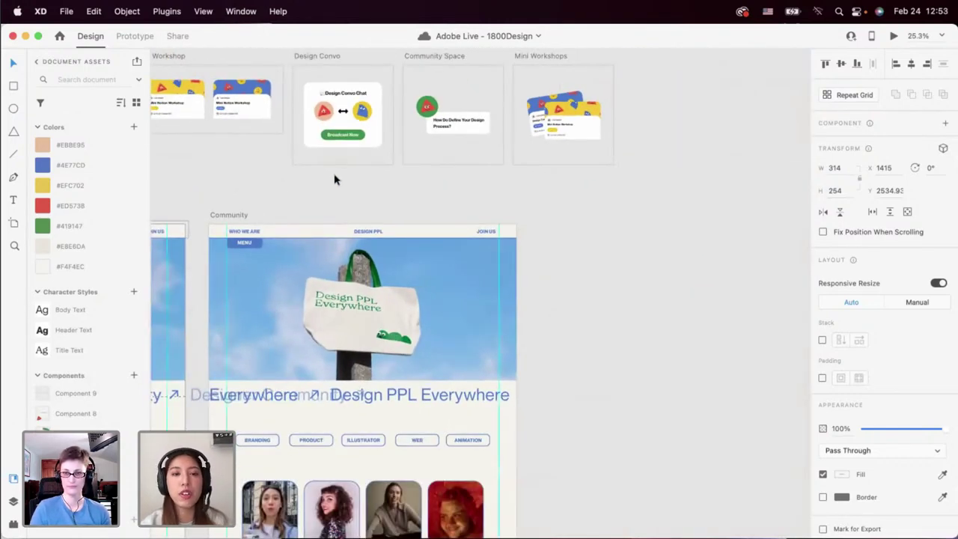
{"action": "scroll", "coordinate": [334, 180], "scroll_direction": "down", "scroll_amount": 4}
{"action": "scroll", "coordinate": [375, 194], "scroll_direction": "up", "scroll_amount": 3}
{"action": "scroll", "coordinate": [387, 217], "scroll_direction": "down", "scroll_amount": 3}
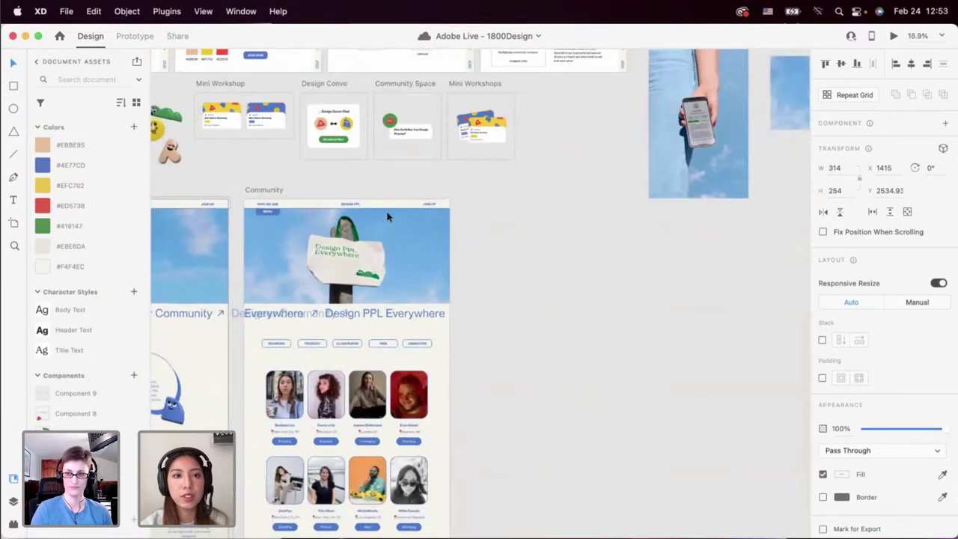
{"action": "scroll", "coordinate": [387, 217], "scroll_direction": "up", "scroll_amount": 4}
{"action": "left_click_drag", "start_coordinate": [256, 146], "coordinate": [534, 270]}
{"action": "left_click", "coordinate": [550, 289]}
Add an iPhone 13, 12 artboard and place it just beside the Community artboard, aligned with its top edge.
{"action": "scroll", "coordinate": [550, 290], "scroll_direction": "down", "scroll_amount": 3}
{"action": "scroll", "coordinate": [497, 248], "scroll_direction": "down", "scroll_amount": 3}
{"action": "scroll", "coordinate": [497, 248], "scroll_direction": "right", "scroll_amount": 2}
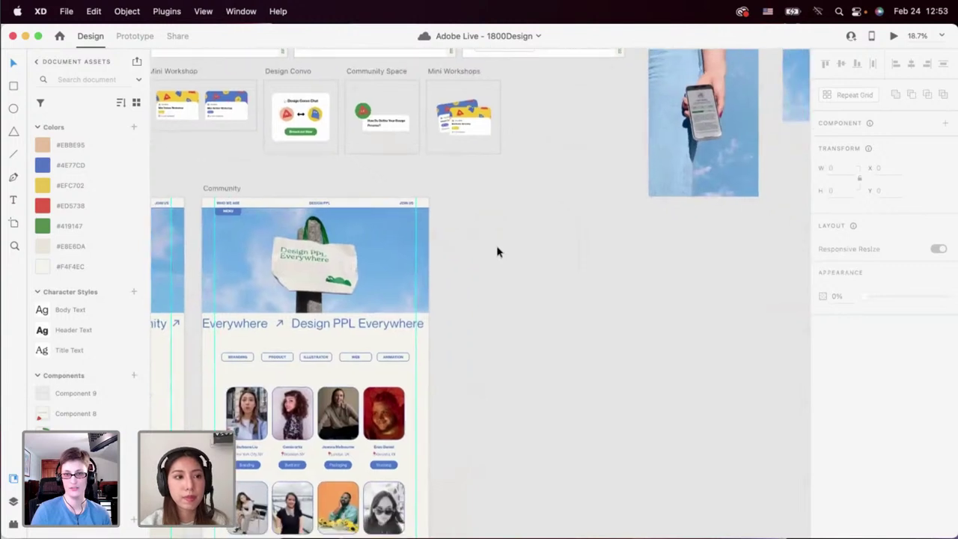
{"action": "left_click", "coordinate": [12, 222]}
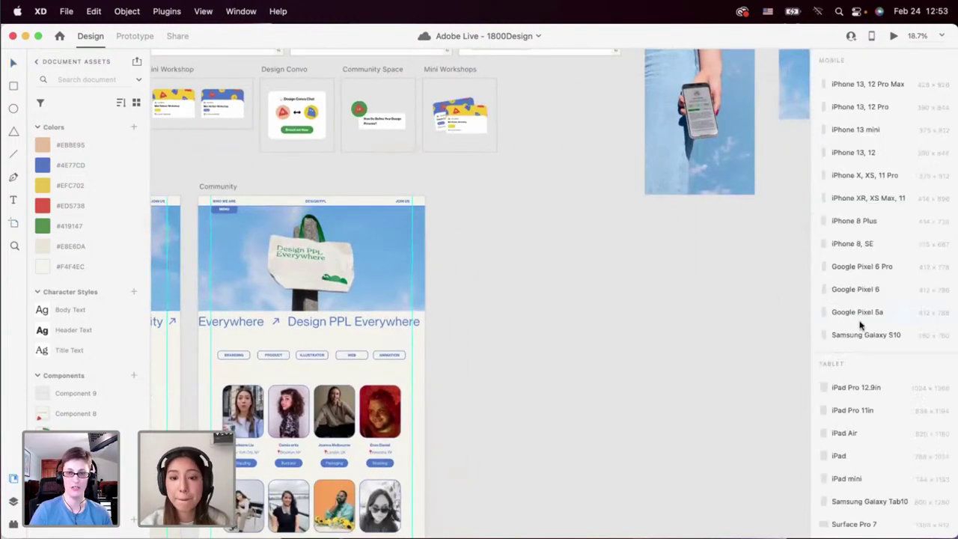
{"action": "scroll", "coordinate": [860, 258], "scroll_direction": "down", "scroll_amount": 10}
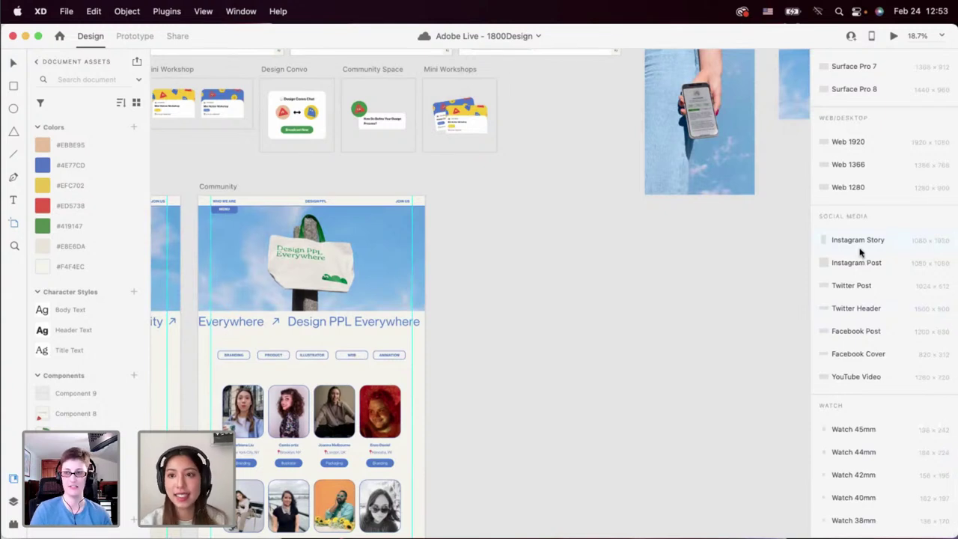
{"action": "scroll", "coordinate": [860, 253], "scroll_direction": "up", "scroll_amount": 10}
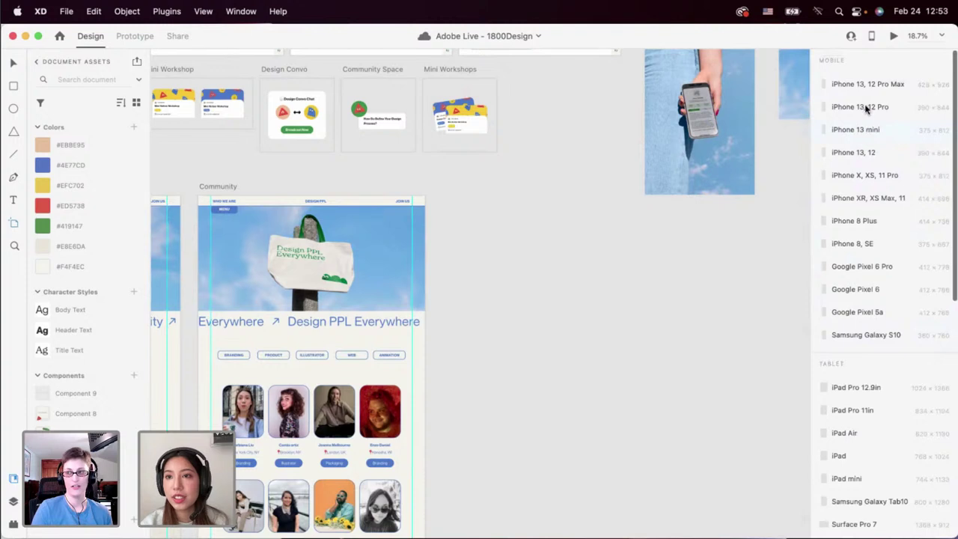
{"action": "left_click", "coordinate": [846, 153]}
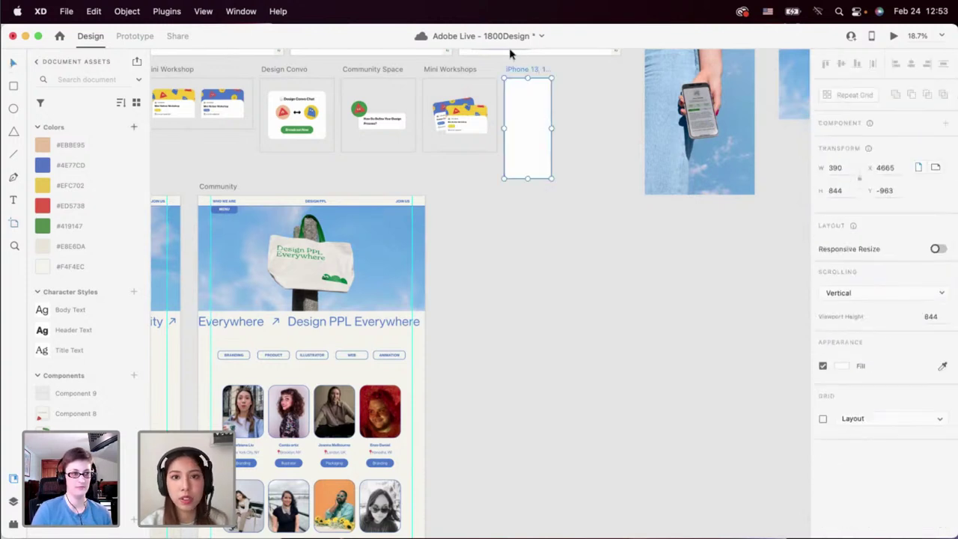
{"action": "left_click_drag", "start_coordinate": [516, 71], "coordinate": [451, 186]}
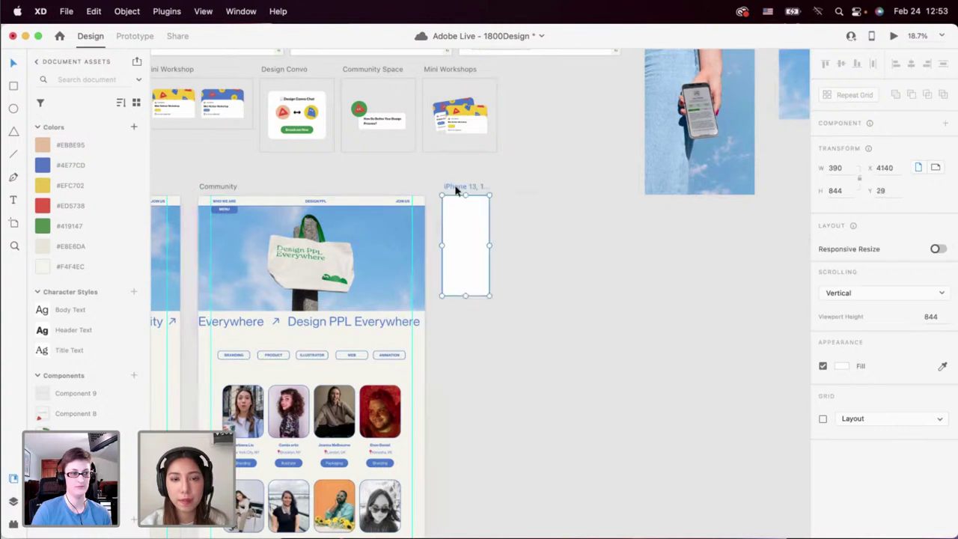
Rename the new iPhone artboard as "Home - mobile".
{"action": "scroll", "coordinate": [469, 227], "scroll_direction": "up", "scroll_amount": 2}
{"action": "scroll", "coordinate": [454, 208], "scroll_direction": "up", "scroll_amount": 3}
{"action": "double_click", "coordinate": [438, 158]}
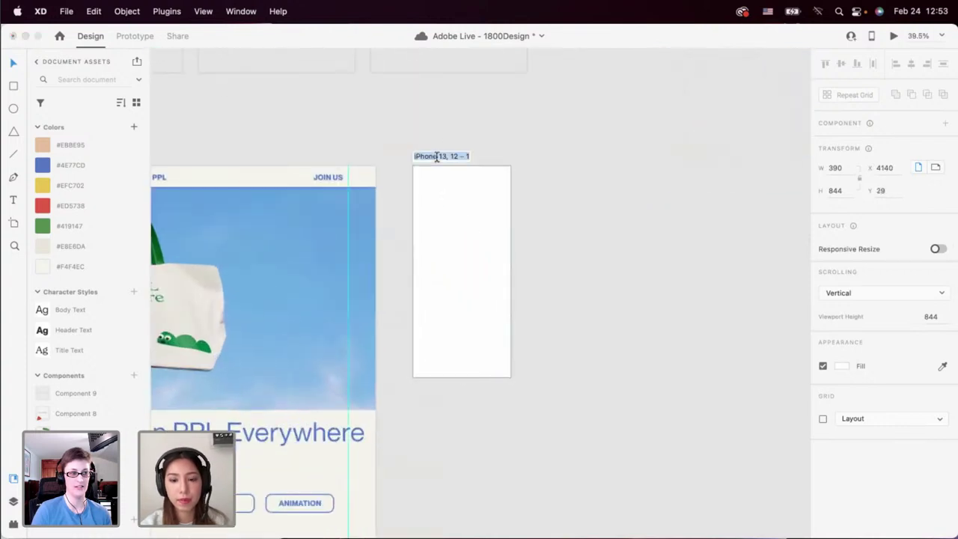
{"action": "type", "text": "Home -"}
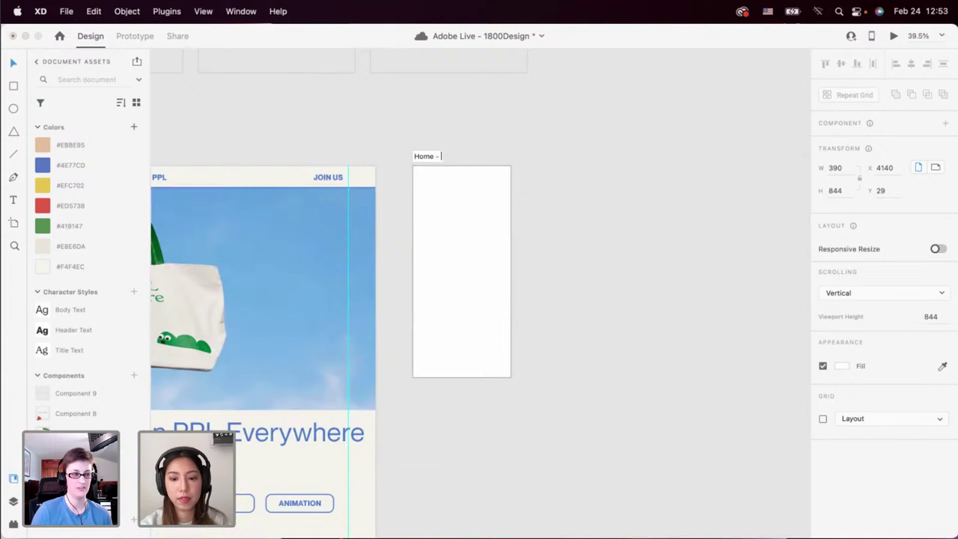
{"action": "type", "text": " mobile"}
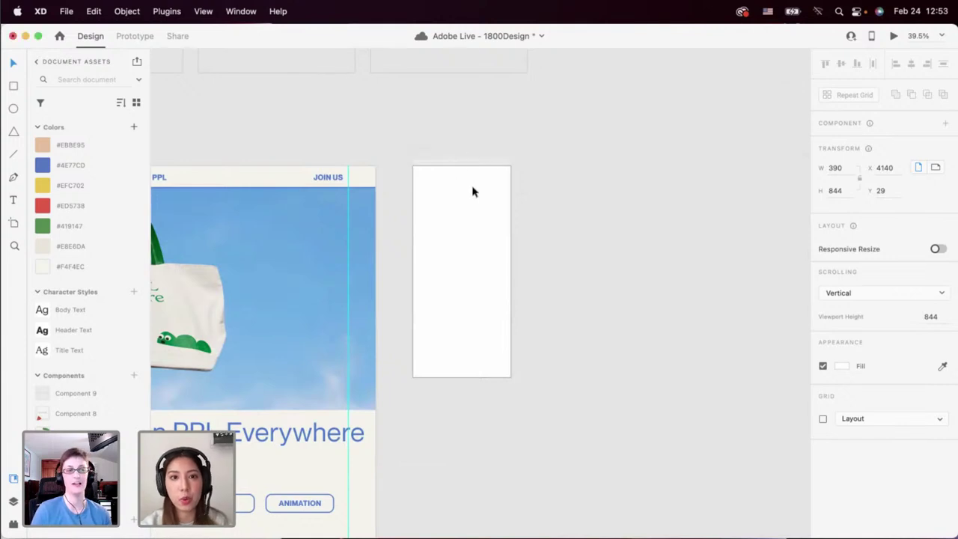
{"action": "left_click", "coordinate": [451, 165]}
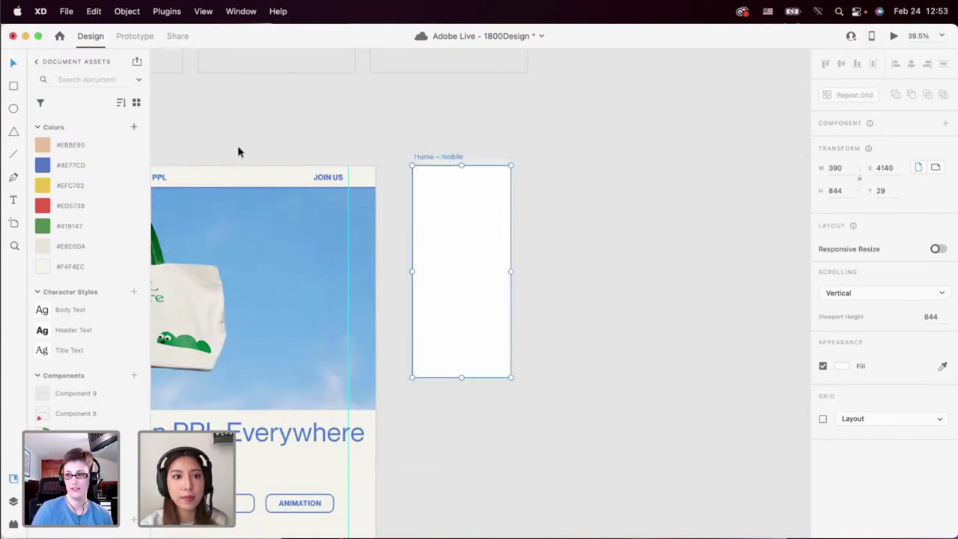
{"action": "left_click", "coordinate": [398, 216]}
Review the Community page from its hero image down to the Give A Waffle and Designer Curated sections.
{"action": "scroll", "coordinate": [398, 212], "scroll_direction": "up", "scroll_amount": 2}
{"action": "scroll", "coordinate": [397, 212], "scroll_direction": "down", "scroll_amount": 1}
{"action": "scroll", "coordinate": [398, 211], "scroll_direction": "down", "scroll_amount": 5}
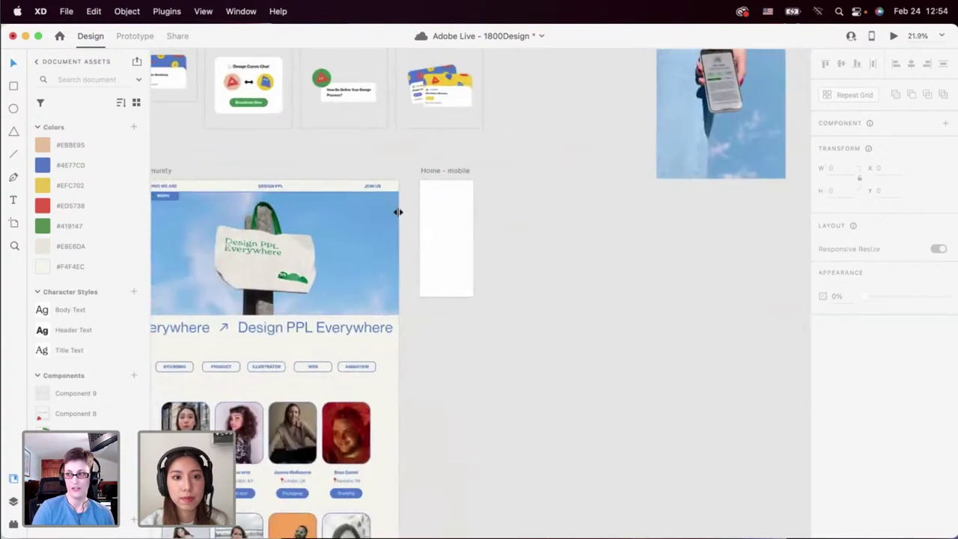
{"action": "scroll", "coordinate": [370, 224], "scroll_direction": "left", "scroll_amount": 3}
{"action": "scroll", "coordinate": [370, 225], "scroll_direction": "down", "scroll_amount": 1}
{"action": "scroll", "coordinate": [369, 224], "scroll_direction": "right", "scroll_amount": 3}
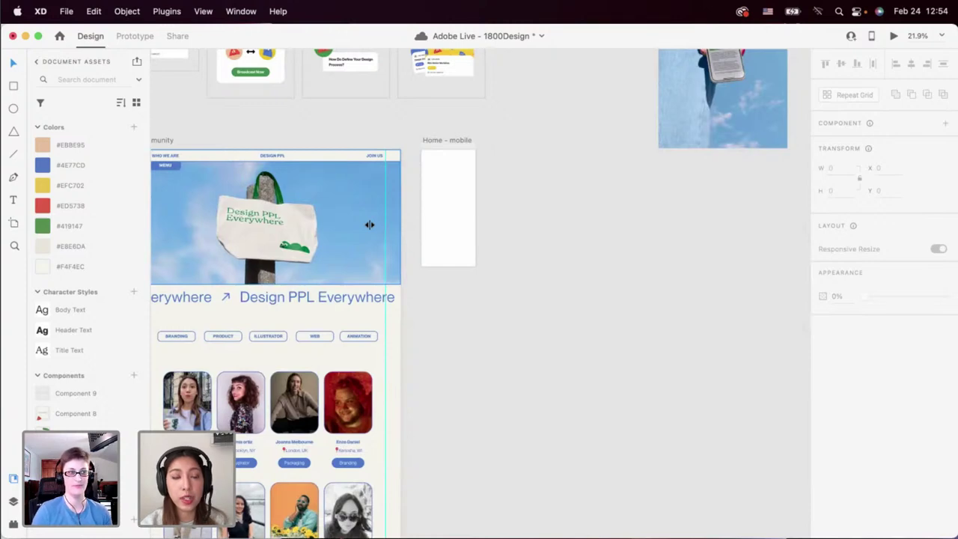
{"action": "scroll", "coordinate": [369, 225], "scroll_direction": "down", "scroll_amount": 3}
{"action": "scroll", "coordinate": [375, 222], "scroll_direction": "up", "scroll_amount": 1}
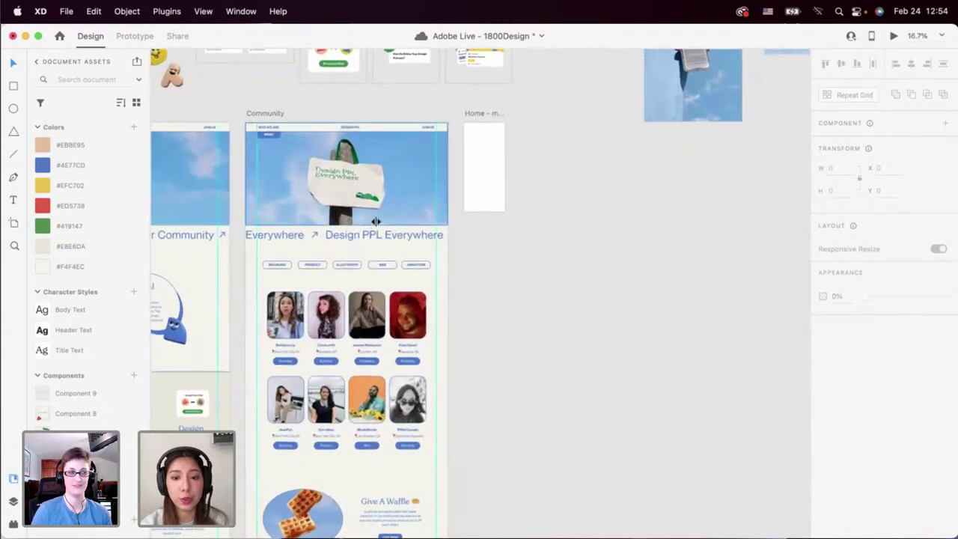
{"action": "scroll", "coordinate": [376, 222], "scroll_direction": "down", "scroll_amount": 1}
{"action": "scroll", "coordinate": [336, 364], "scroll_direction": "down", "scroll_amount": 3}
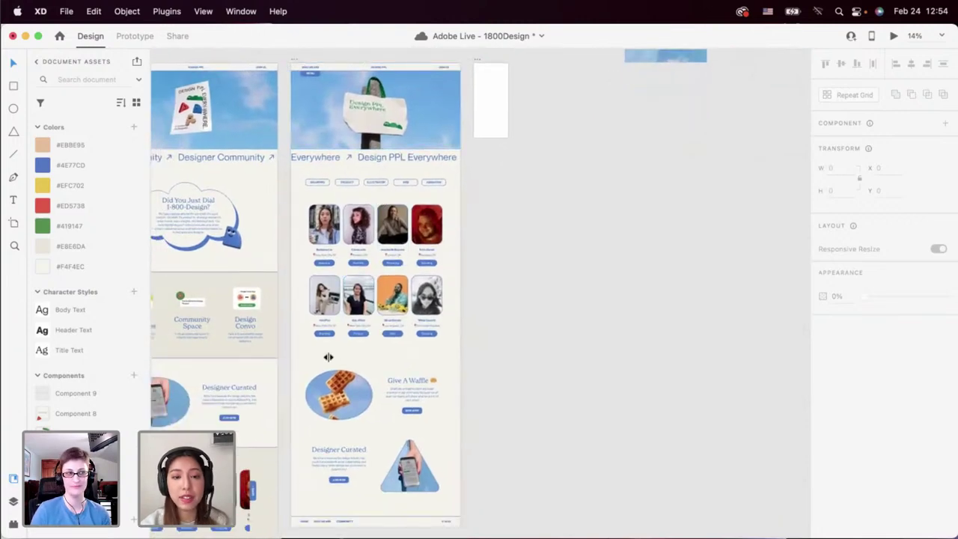
{"action": "scroll", "coordinate": [328, 357], "scroll_direction": "up", "scroll_amount": 2}
{"action": "scroll", "coordinate": [328, 355], "scroll_direction": "down", "scroll_amount": 2}
{"action": "left_click", "coordinate": [442, 374]}
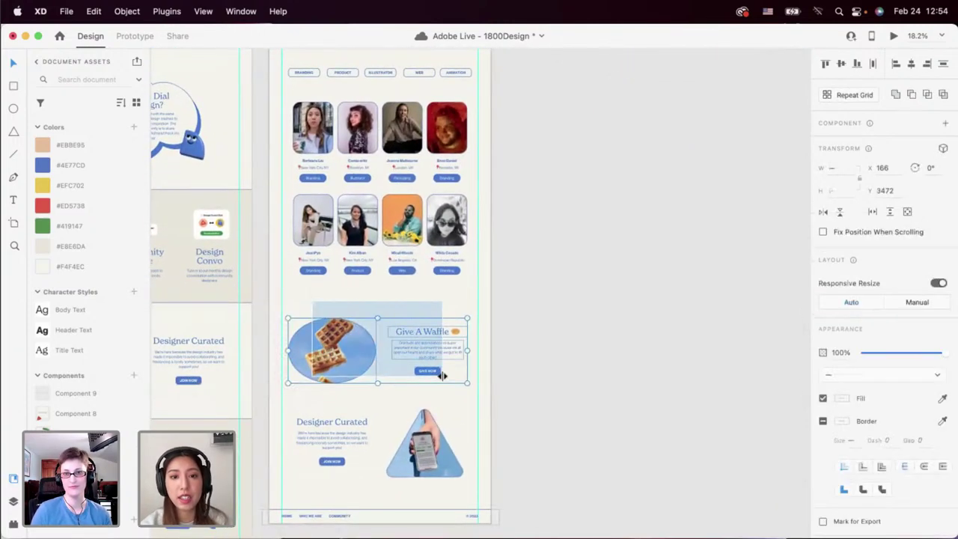
{"action": "left_click", "coordinate": [389, 401]}
{"action": "scroll", "coordinate": [389, 401], "scroll_direction": "up", "scroll_amount": 2}
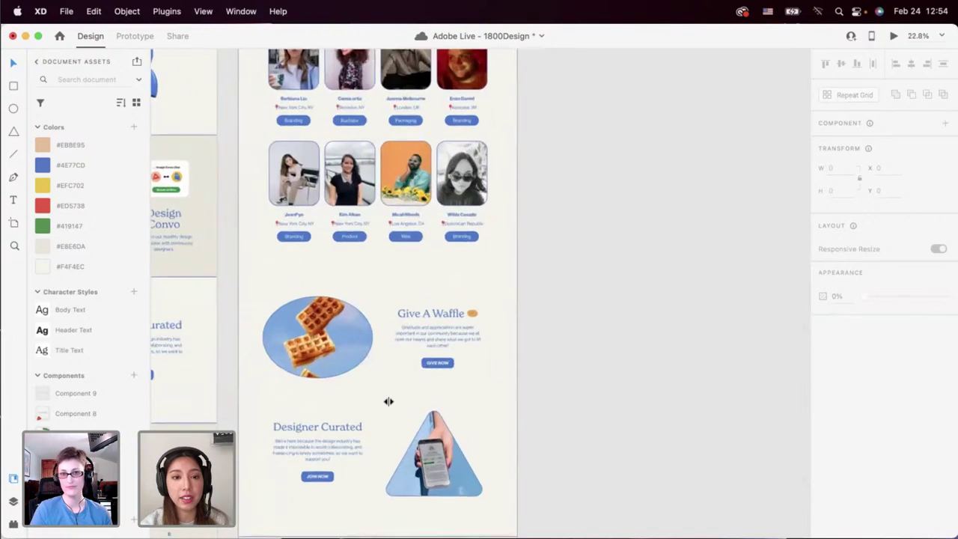
{"action": "scroll", "coordinate": [389, 401], "scroll_direction": "down", "scroll_amount": 2}
{"action": "scroll", "coordinate": [389, 401], "scroll_direction": "down", "scroll_amount": 2}
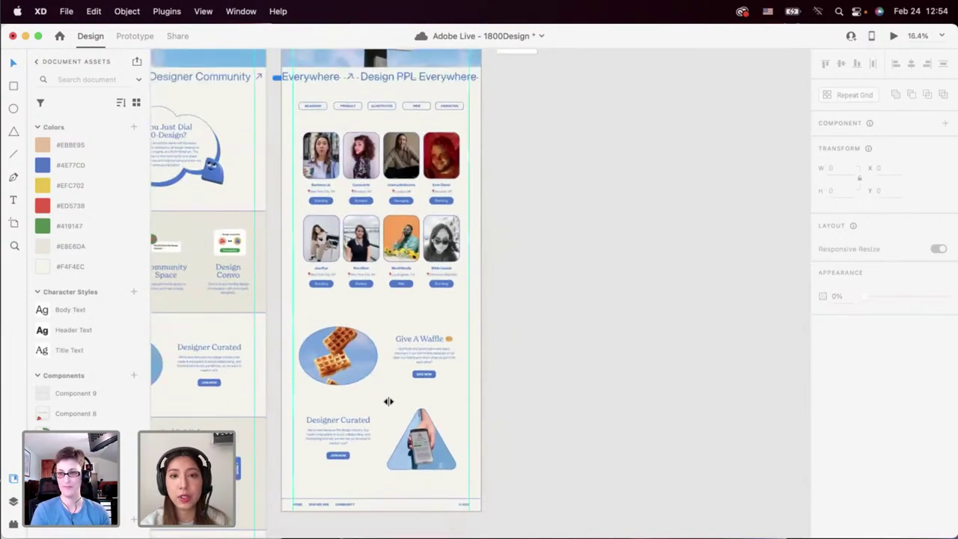
Fill the Home - mobile artboard with the saved document colour #F4F4EC.
{"action": "scroll", "coordinate": [469, 261], "scroll_direction": "up", "scroll_amount": 5}
{"action": "scroll", "coordinate": [469, 261], "scroll_direction": "right", "scroll_amount": 2}
{"action": "scroll", "coordinate": [449, 191], "scroll_direction": "up", "scroll_amount": 3}
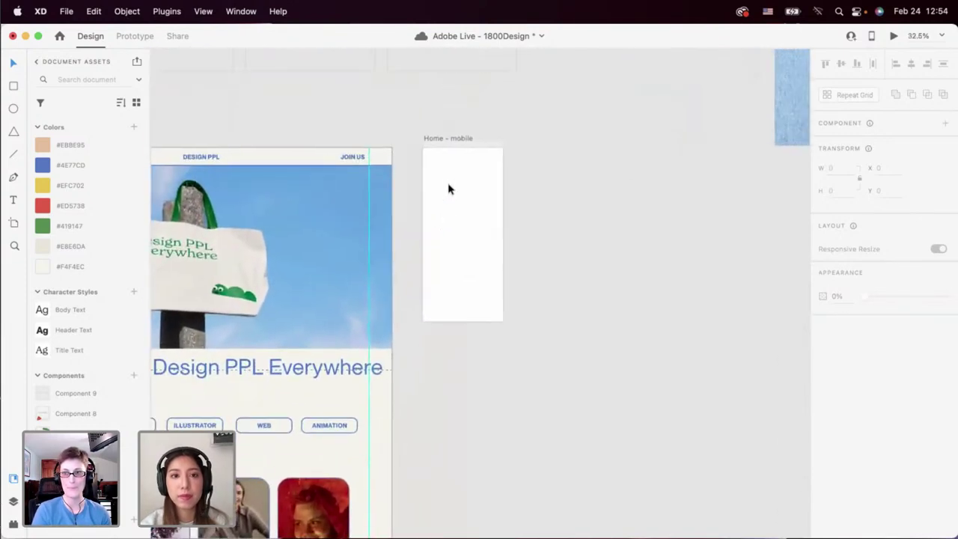
{"action": "scroll", "coordinate": [449, 187], "scroll_direction": "up", "scroll_amount": 3}
{"action": "left_click", "coordinate": [434, 126]}
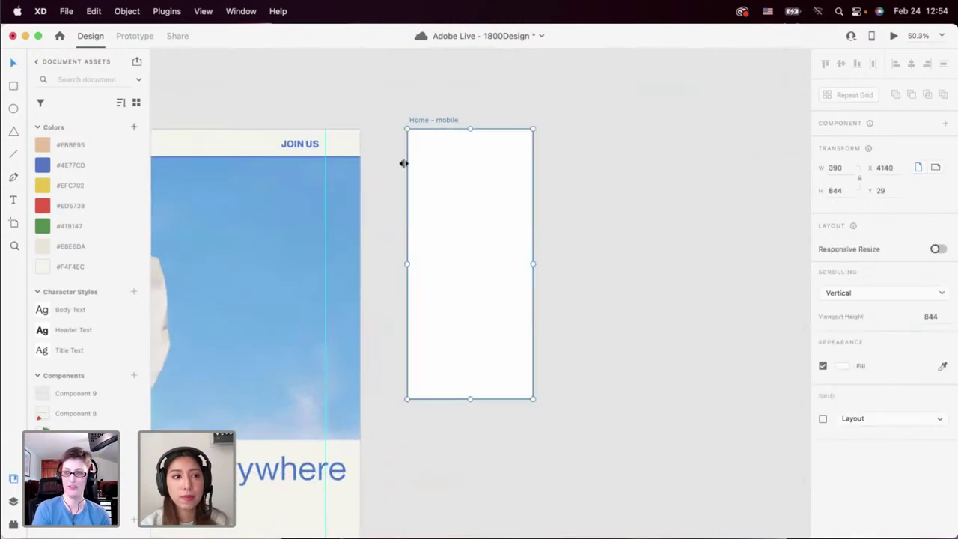
{"action": "left_click", "coordinate": [117, 271]}
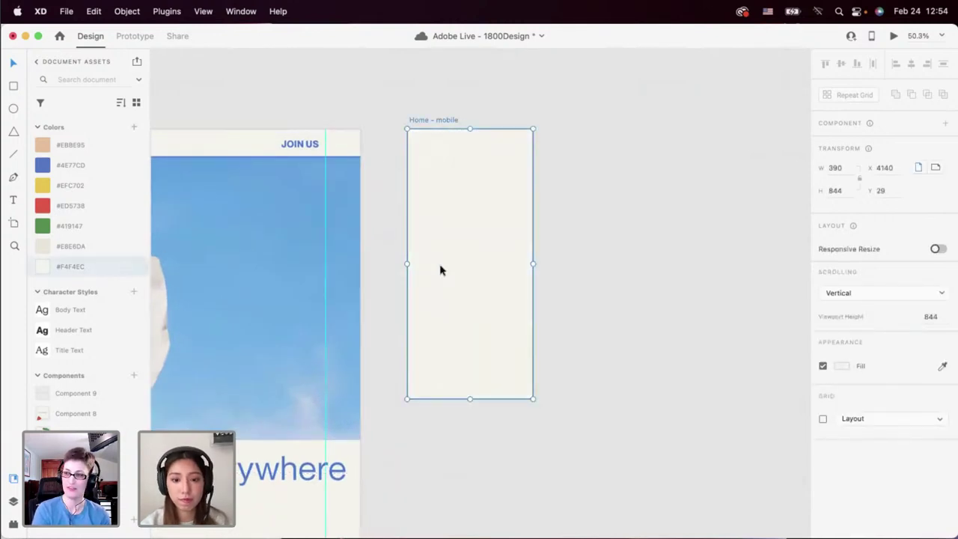
Copy the MENU button's blue shape and label from the header of the Community page.
{"action": "scroll", "coordinate": [452, 265], "scroll_direction": "left", "scroll_amount": 3}
{"action": "scroll", "coordinate": [453, 266], "scroll_direction": "down", "scroll_amount": 2}
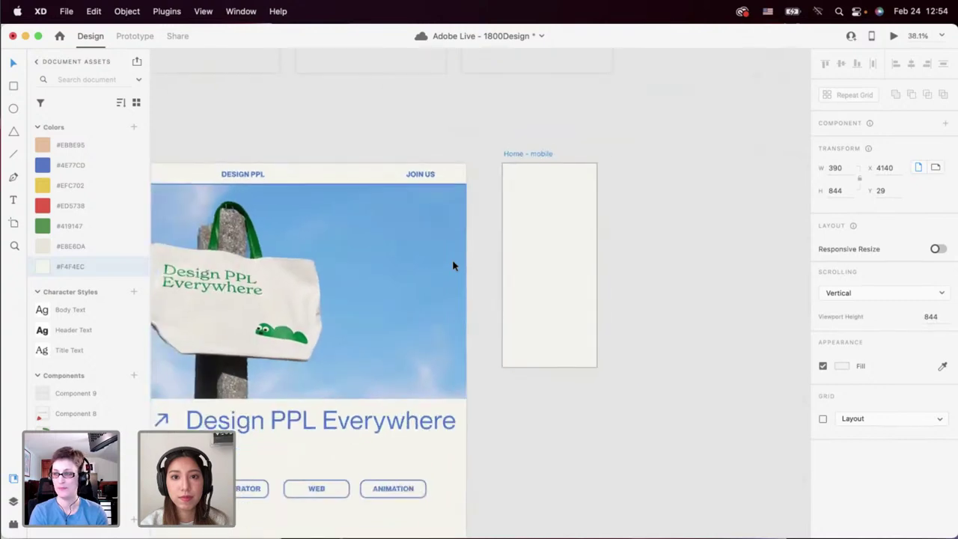
{"action": "scroll", "coordinate": [452, 266], "scroll_direction": "up", "scroll_amount": 1}
{"action": "scroll", "coordinate": [453, 266], "scroll_direction": "left", "scroll_amount": 1}
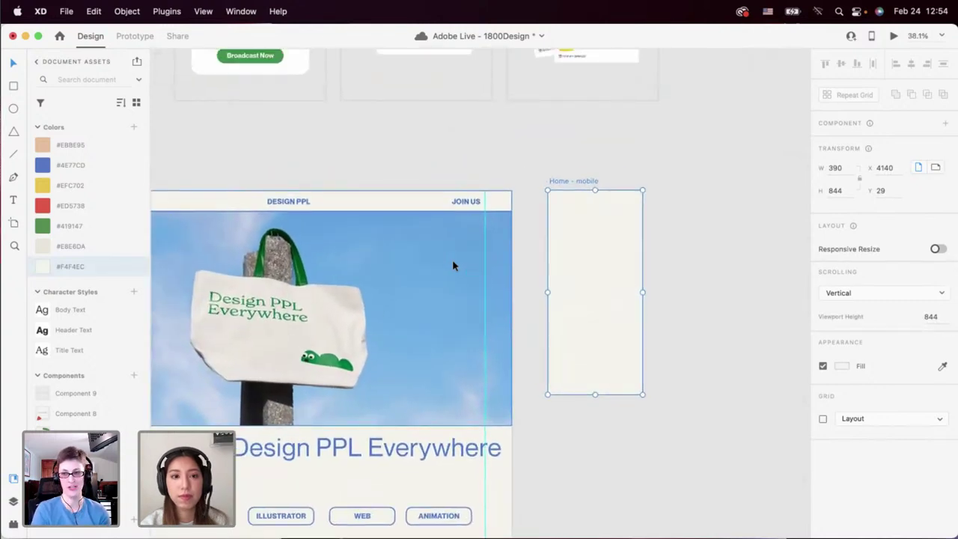
{"action": "scroll", "coordinate": [452, 266], "scroll_direction": "left", "scroll_amount": 2}
{"action": "scroll", "coordinate": [453, 265], "scroll_direction": "down", "scroll_amount": 2}
{"action": "scroll", "coordinate": [453, 266], "scroll_direction": "left", "scroll_amount": 3}
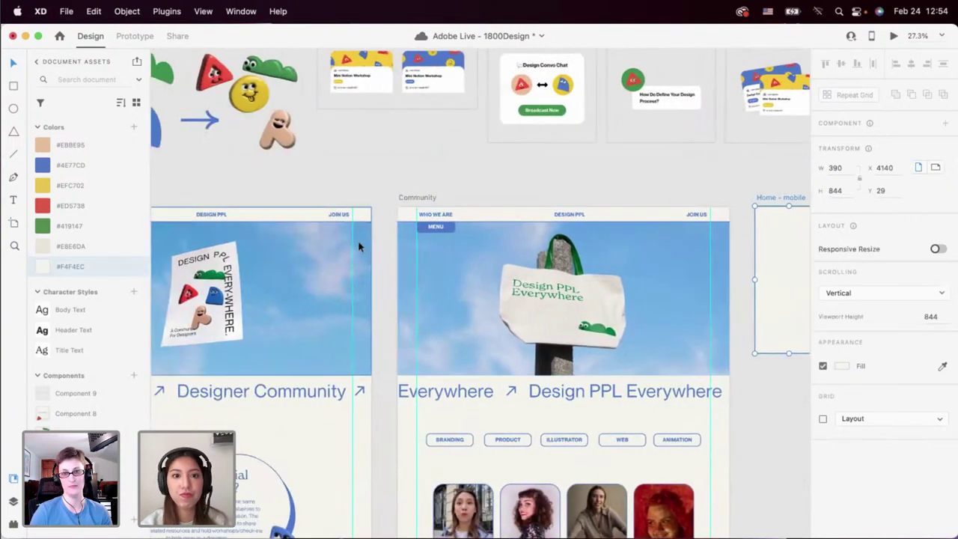
{"action": "left_click", "coordinate": [428, 226]}
{"action": "double_click", "coordinate": [429, 227]}
{"action": "scroll", "coordinate": [441, 230], "scroll_direction": "up", "scroll_amount": 3}
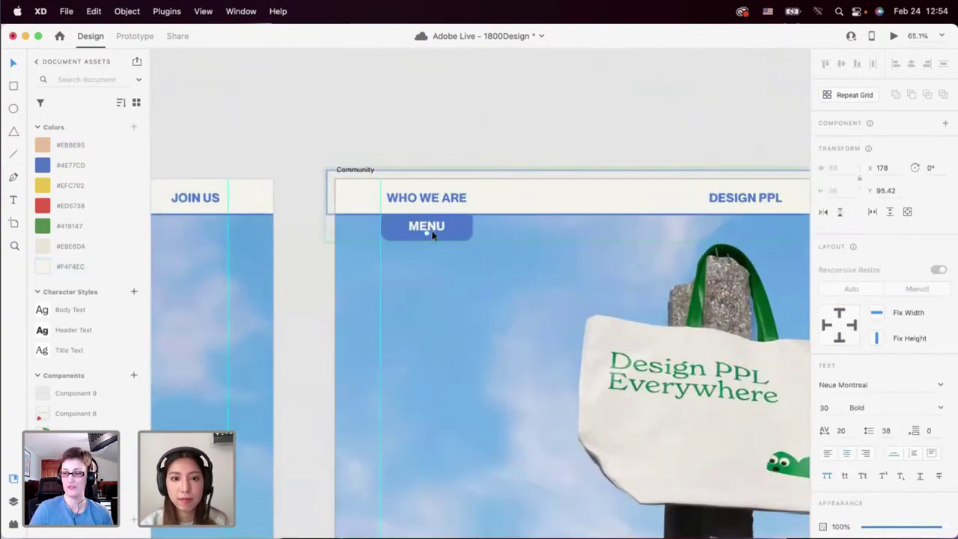
{"action": "left_click", "coordinate": [440, 236]}
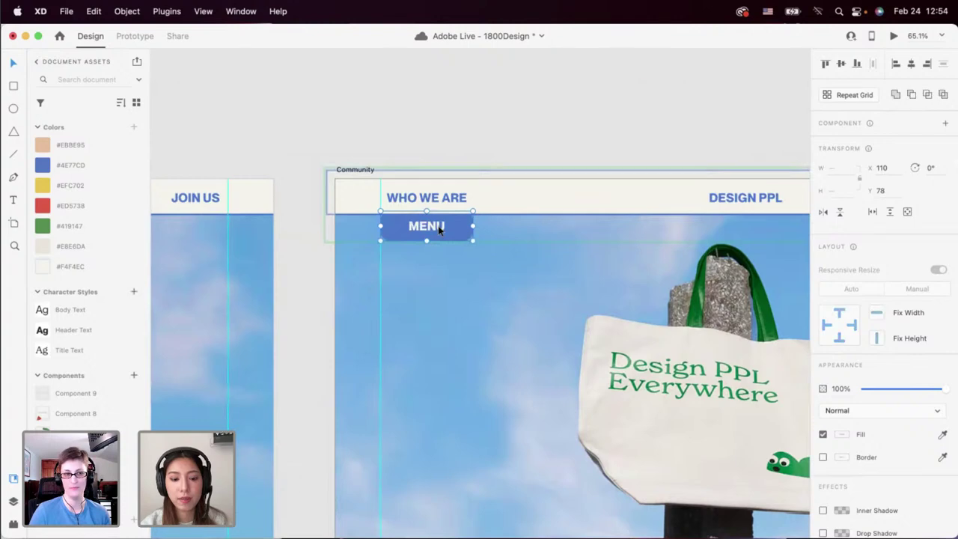
Paste the copied MENU button onto the Home - mobile artboard and scale it down to about 156 by 50.
{"action": "scroll", "coordinate": [442, 228], "scroll_direction": "down", "scroll_amount": 3}
{"action": "scroll", "coordinate": [445, 224], "scroll_direction": "right", "scroll_amount": 5}
{"action": "left_click", "coordinate": [470, 252]}
{"action": "scroll", "coordinate": [471, 253], "scroll_direction": "up", "scroll_amount": 4}
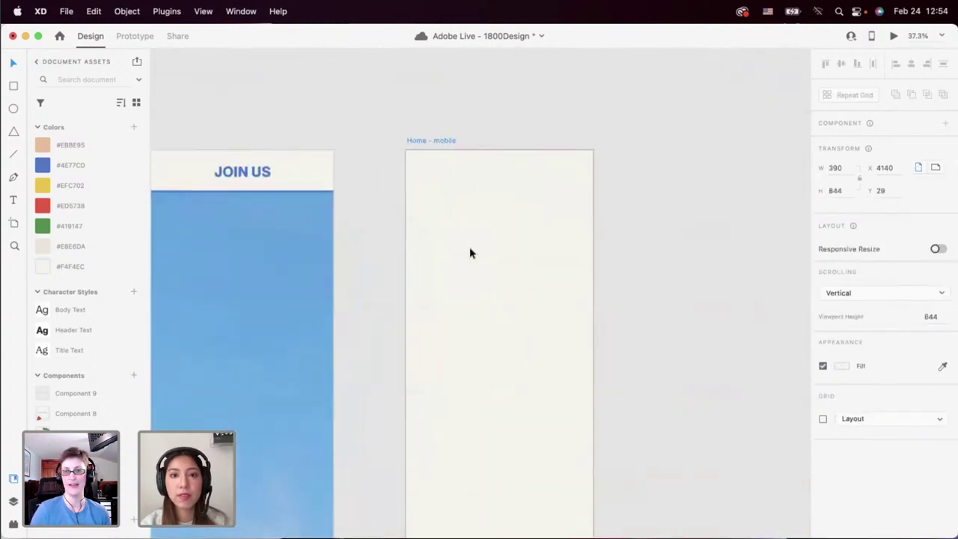
{"action": "key", "text": "super+v"}
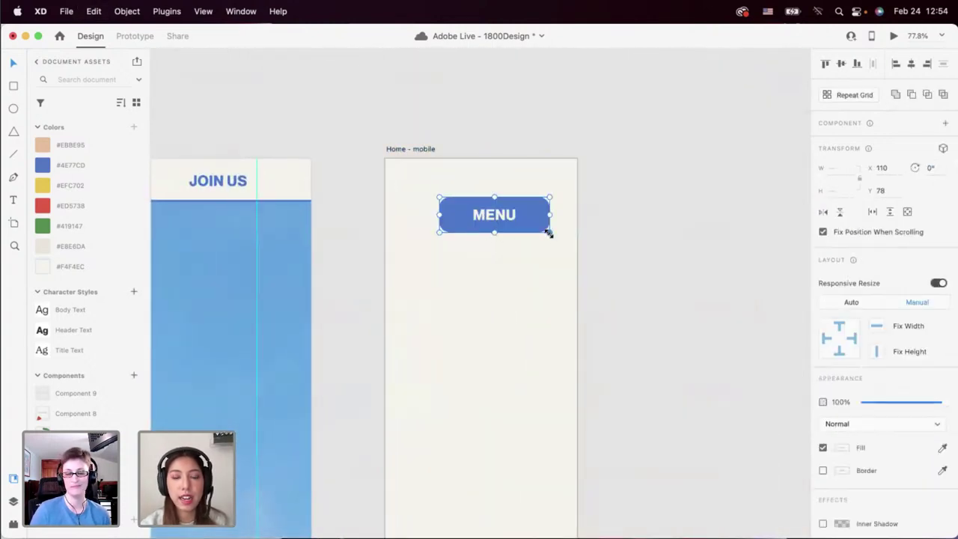
{"action": "left_click_drag", "start_coordinate": [544, 234], "coordinate": [513, 227]}
{"action": "scroll", "coordinate": [512, 223], "scroll_direction": "up", "scroll_amount": 5}
{"action": "double_click", "coordinate": [512, 224]}
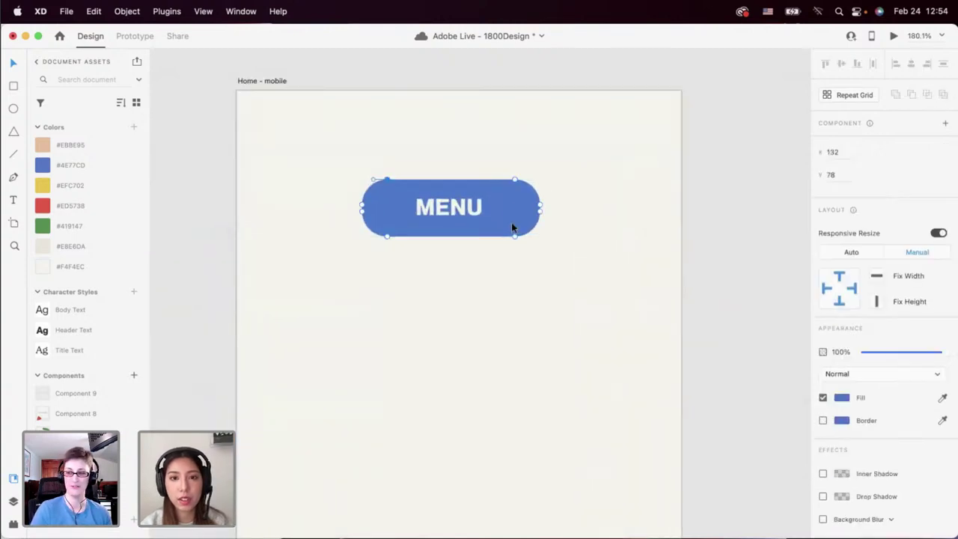
{"action": "left_click", "coordinate": [593, 191]}
{"action": "left_click_drag", "start_coordinate": [516, 208], "coordinate": [524, 193]}
{"action": "key", "text": "super+z"}
Group the MENU button's shape and label, try scaling the group down to 98 by 28, and undo that scaling.
{"action": "left_click_drag", "start_coordinate": [450, 153], "coordinate": [495, 267]}
{"action": "key", "text": "super+g"}
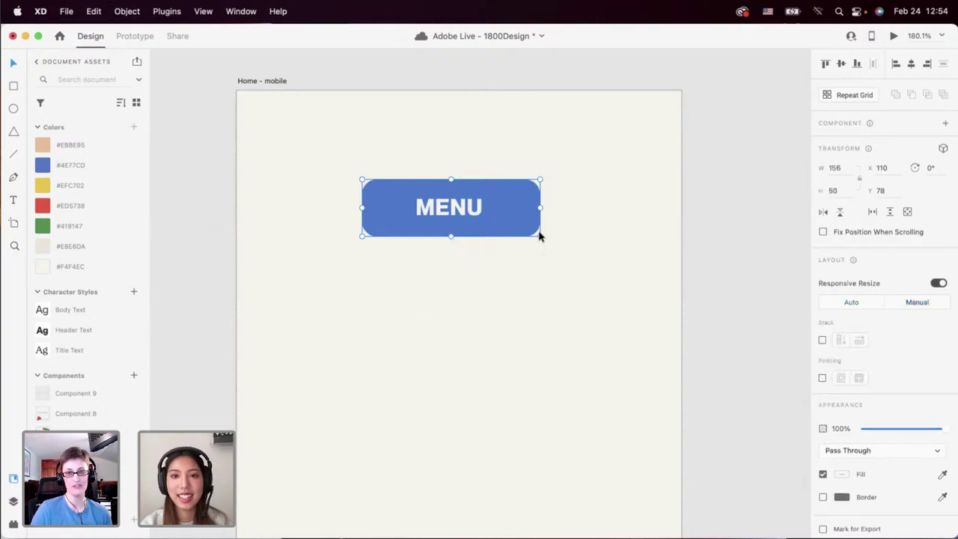
{"action": "left_click_drag", "start_coordinate": [539, 236], "coordinate": [462, 218]}
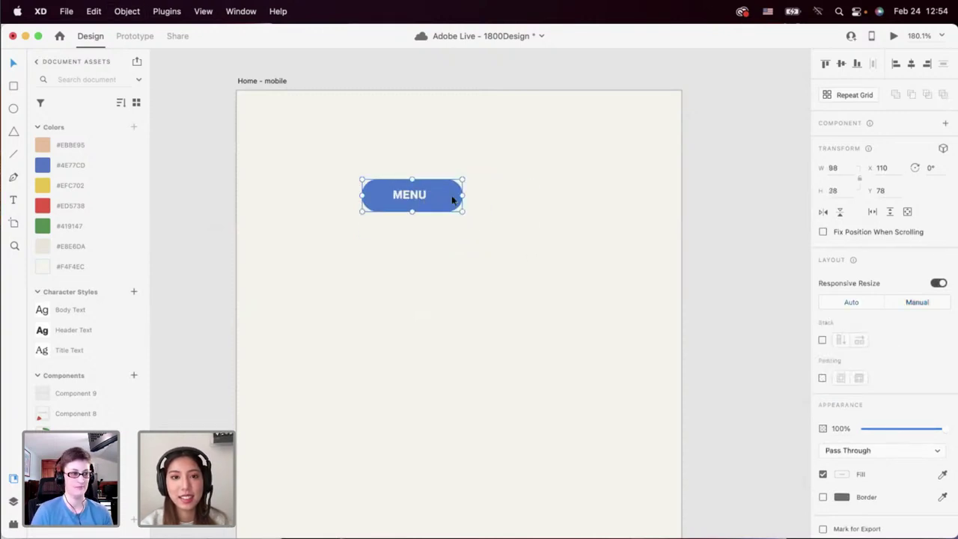
{"action": "key", "text": "super+z"}
Set the font size of the MENU label inside the group to 15.
{"action": "double_click", "coordinate": [472, 216]}
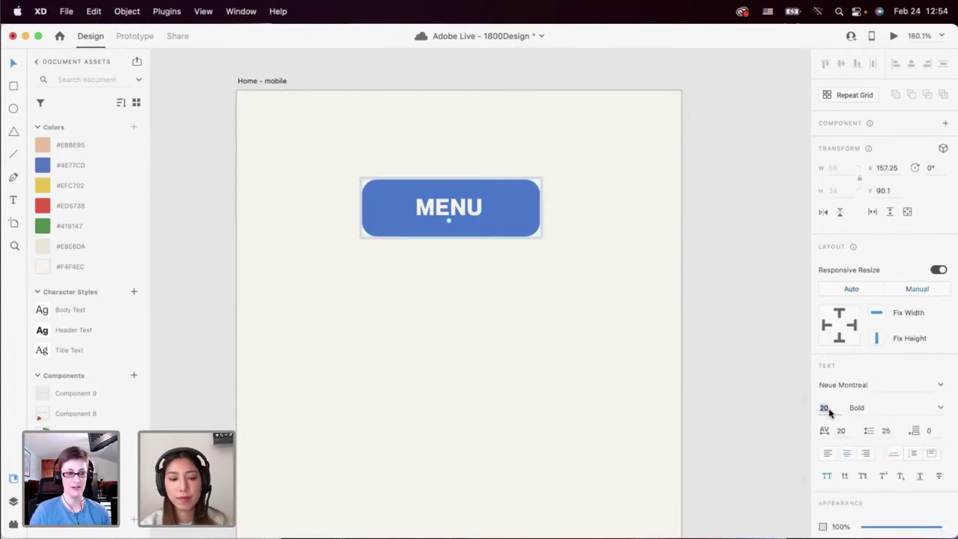
{"action": "type", "text": "15"}
{"action": "key", "text": "Return"}
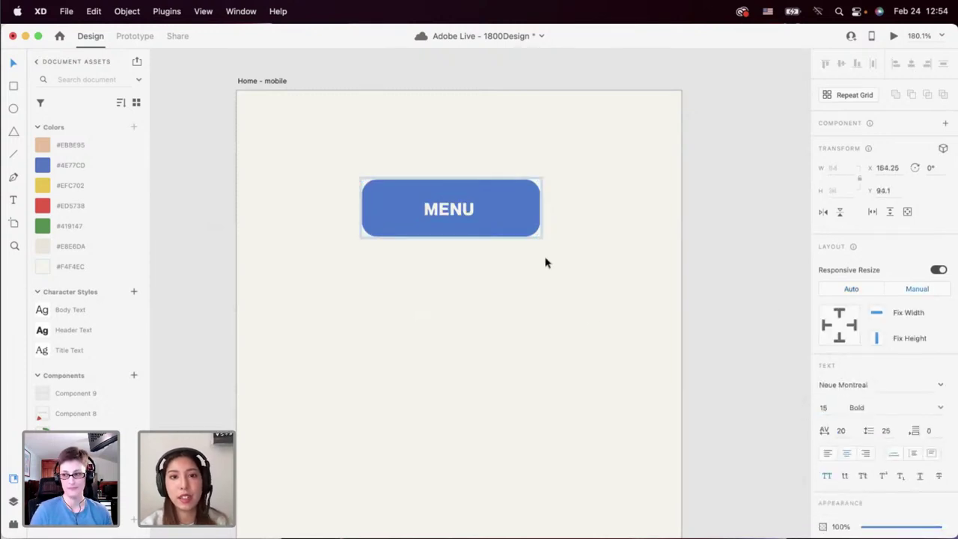
Shrink the button's blue shape to about 93 by 38 and centre the MENU label on it.
{"action": "left_click", "coordinate": [533, 219]}
{"action": "left_click_drag", "start_coordinate": [540, 209], "coordinate": [501, 209]}
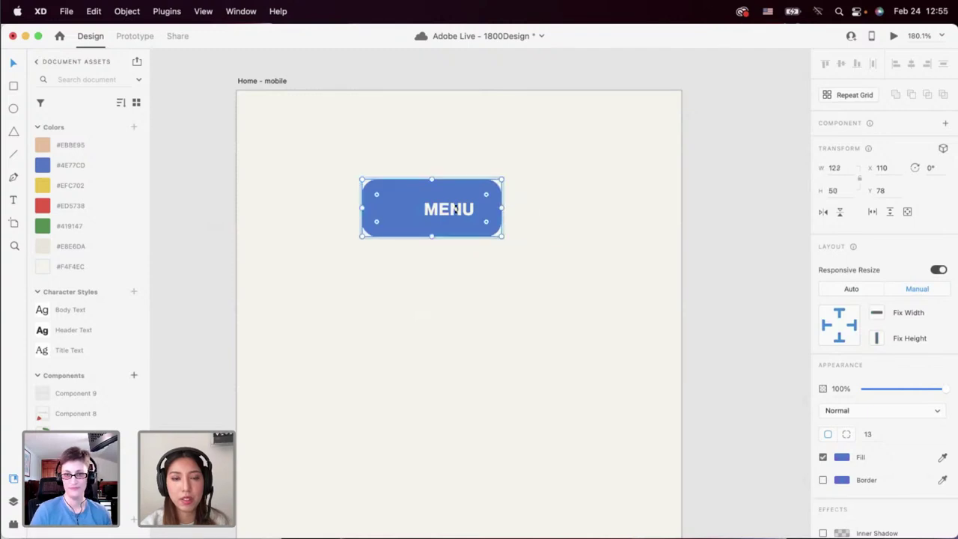
{"action": "left_click_drag", "start_coordinate": [442, 207], "coordinate": [417, 206]}
{"action": "left_click", "coordinate": [376, 199]}
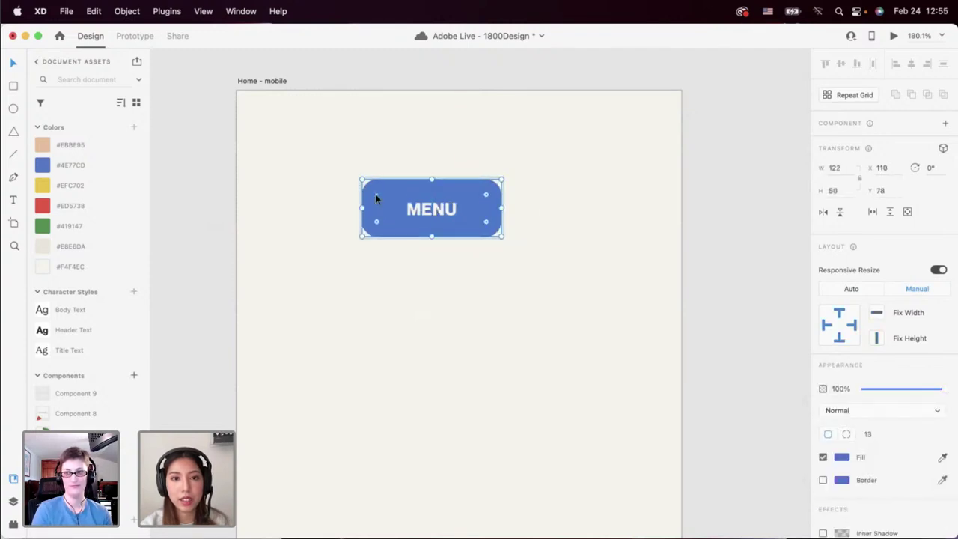
{"action": "left_click_drag", "start_coordinate": [361, 178], "coordinate": [443, 221]}
{"action": "left_click", "coordinate": [426, 305]}
Move the MENU button to the top centre of the Home - mobile artboard, overlapping its upper edge at X 143, Y -5.
{"action": "scroll", "coordinate": [426, 306], "scroll_direction": "down", "scroll_amount": 5}
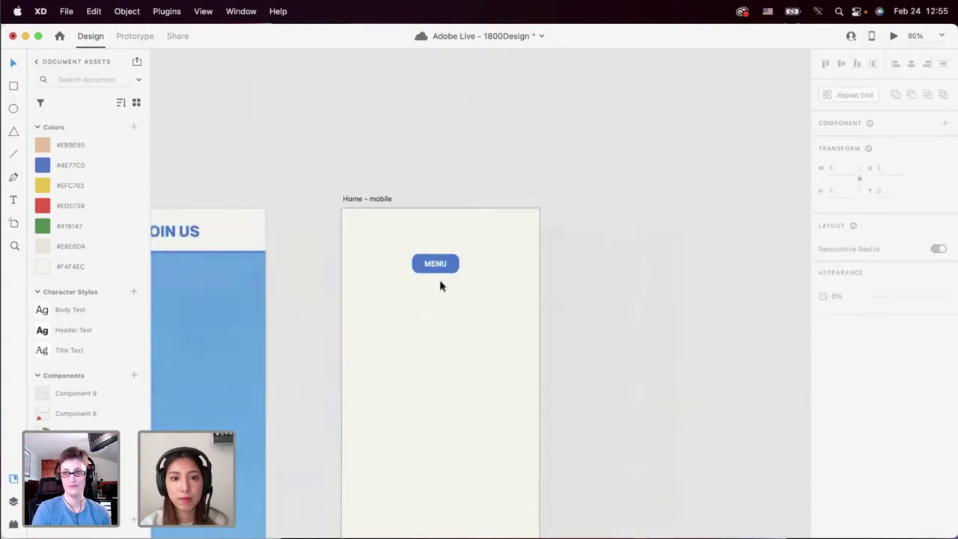
{"action": "left_click", "coordinate": [439, 268]}
{"action": "scroll", "coordinate": [449, 264], "scroll_direction": "up", "scroll_amount": 3}
{"action": "left_click_drag", "start_coordinate": [449, 264], "coordinate": [453, 196]}
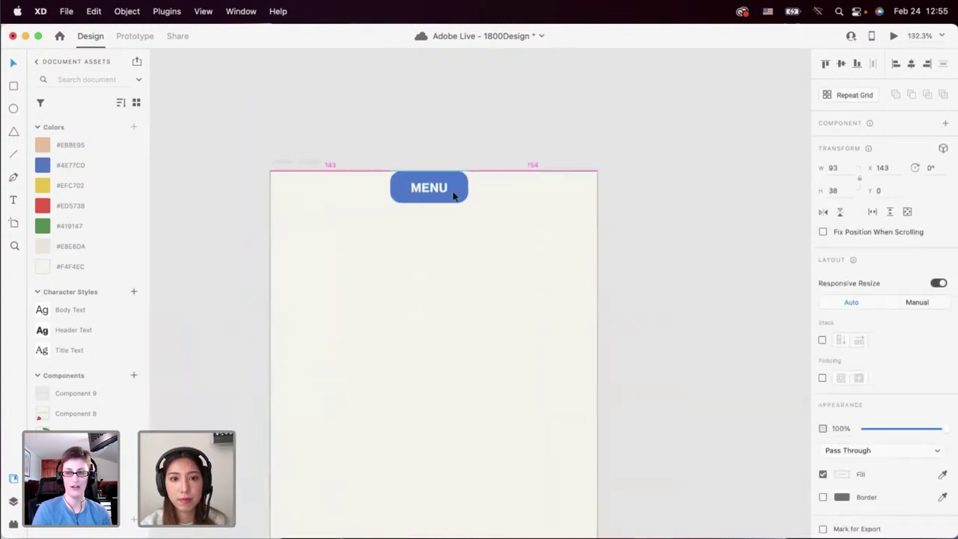
{"action": "left_click", "coordinate": [449, 239]}
{"action": "scroll", "coordinate": [449, 240], "scroll_direction": "down", "scroll_amount": 2}
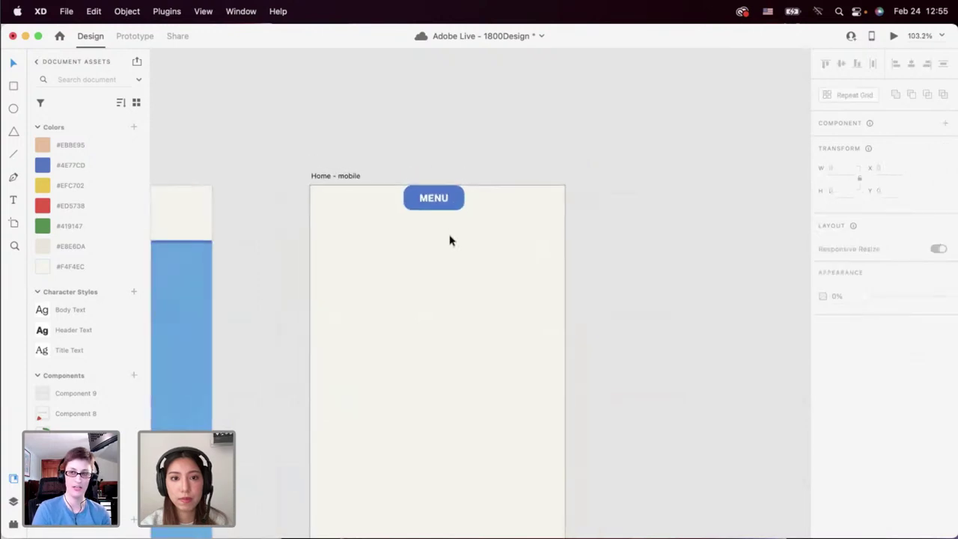
{"action": "left_click", "coordinate": [442, 198]}
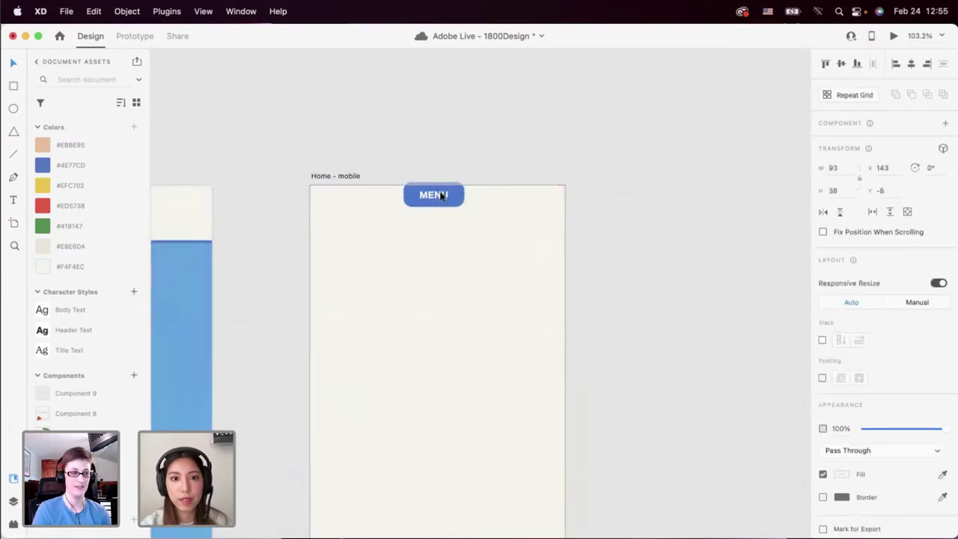
{"action": "left_click", "coordinate": [440, 159]}
{"action": "scroll", "coordinate": [441, 160], "scroll_direction": "up", "scroll_amount": 2}
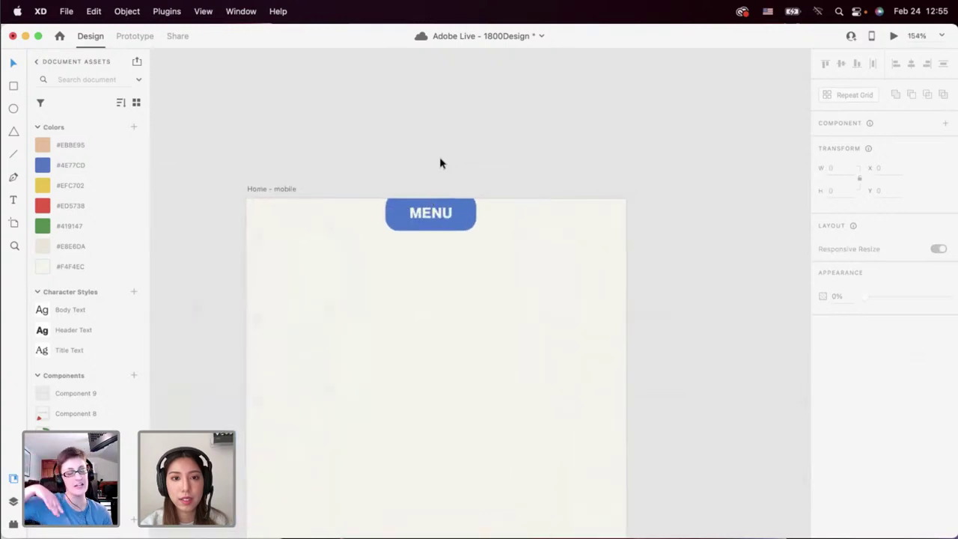
Set the two upper corner radii of the MENU button's blue shape to 0, leaving the lower ones rounded.
{"action": "left_click", "coordinate": [396, 214]}
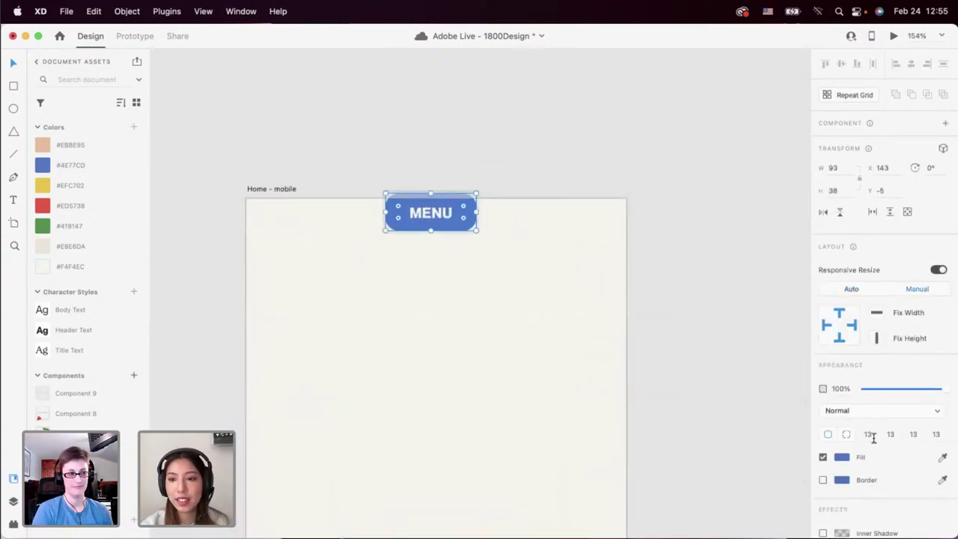
{"action": "left_click", "coordinate": [871, 435]}
{"action": "type", "text": "0"}
{"action": "key", "text": "Tab"}
{"action": "type", "text": "0"}
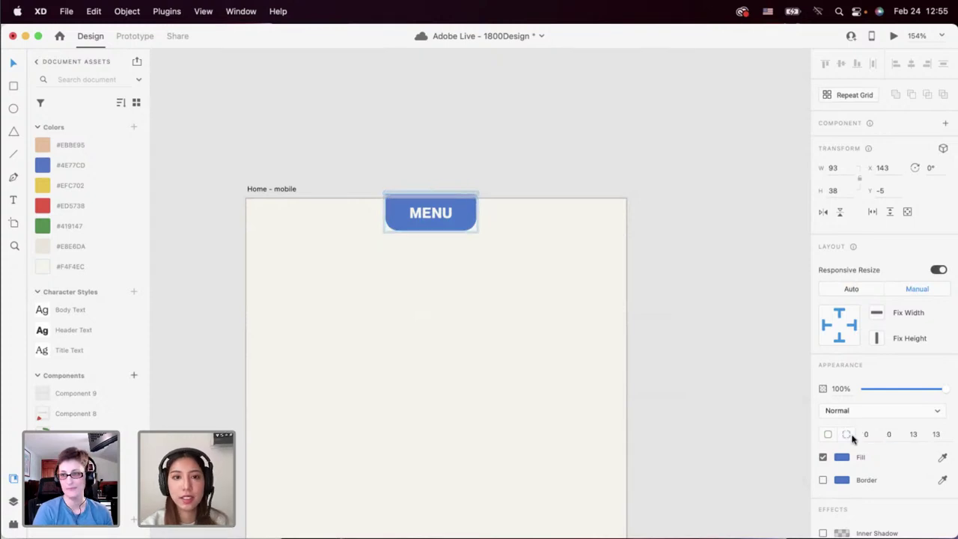
Duplicate the Home - mobile artboard, placing the copy beside the original on the empty canvas.
{"action": "left_click", "coordinate": [592, 353]}
{"action": "scroll", "coordinate": [595, 347], "scroll_direction": "left", "scroll_amount": 3}
{"action": "scroll", "coordinate": [594, 347], "scroll_direction": "down", "scroll_amount": 1}
{"action": "left_click_drag", "start_coordinate": [567, 182], "coordinate": [575, 183]}
{"action": "left_click", "coordinate": [543, 230]}
{"action": "scroll", "coordinate": [539, 240], "scroll_direction": "down", "scroll_amount": 3}
{"action": "scroll", "coordinate": [540, 241], "scroll_direction": "down", "scroll_amount": 2}
{"action": "scroll", "coordinate": [539, 241], "scroll_direction": "right", "scroll_amount": 2}
{"action": "scroll", "coordinate": [539, 242], "scroll_direction": "down", "scroll_amount": 3}
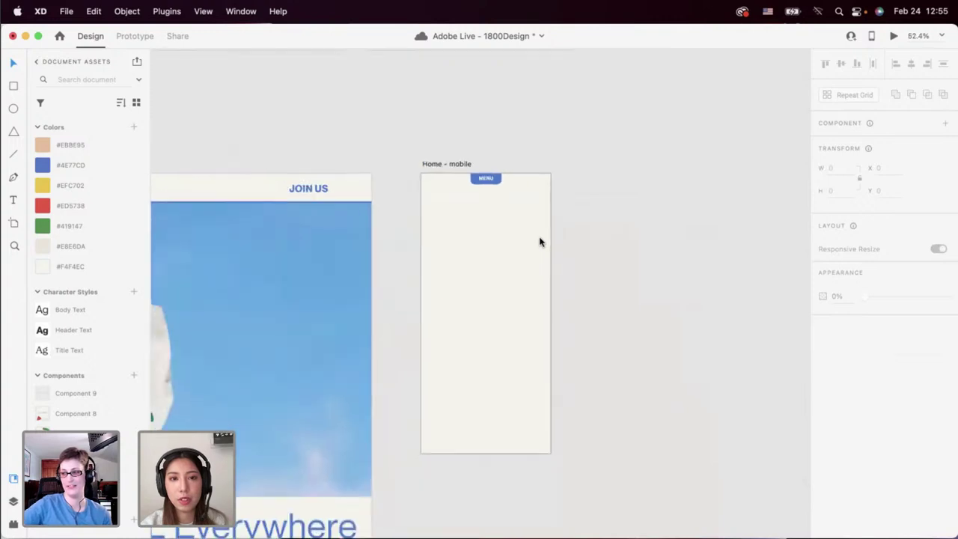
{"action": "left_click_drag", "start_coordinate": [440, 166], "coordinate": [592, 163]}
{"action": "scroll", "coordinate": [483, 173], "scroll_direction": "up", "scroll_amount": 3}
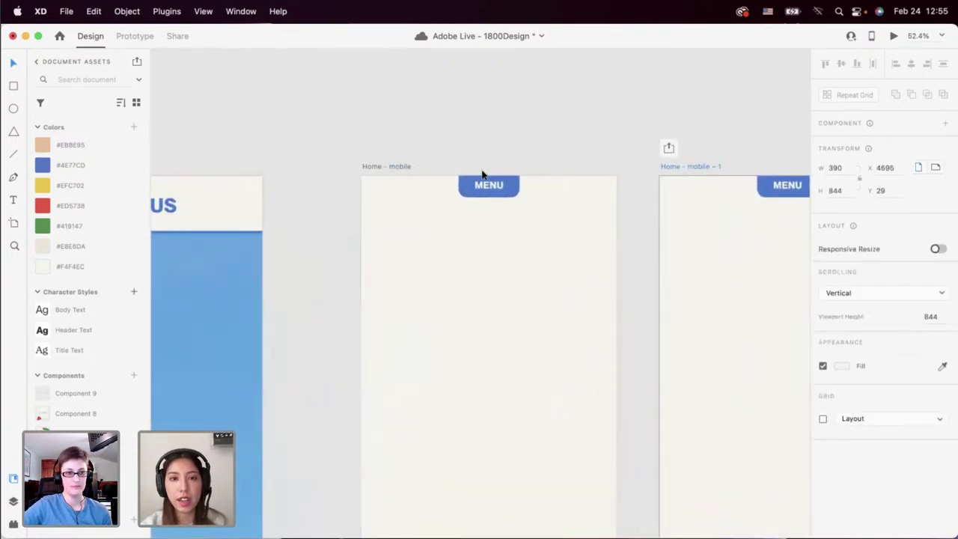
Rename the original mobile artboard as Home - menu.
{"action": "double_click", "coordinate": [389, 166]}
{"action": "key", "text": "Right"}
{"action": "key", "text": "BackSpace"}
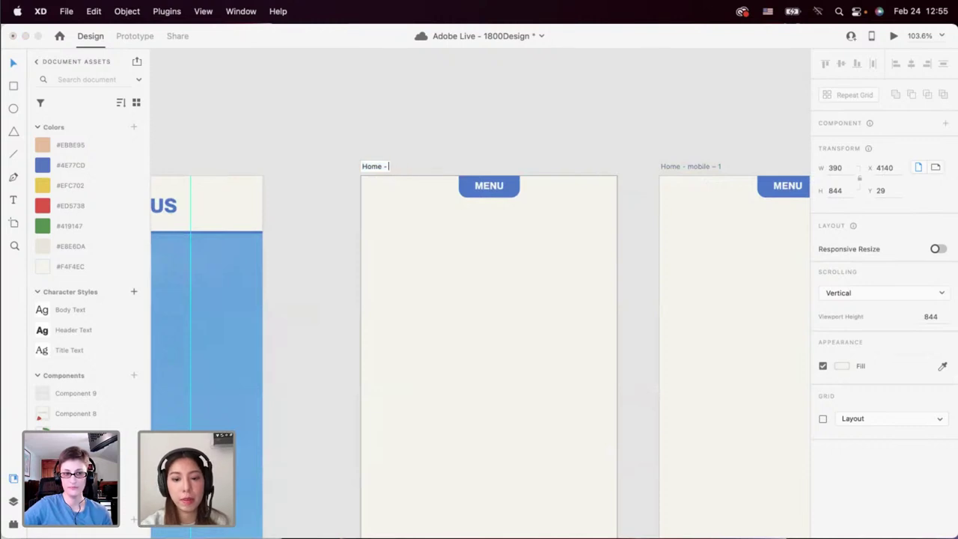
{"action": "type", "text": "enu"}
{"action": "key", "text": "Return"}
Move the MENU button on the Home - menu artboard down past the middle, to X 149, Y 458.
{"action": "scroll", "coordinate": [402, 280], "scroll_direction": "down", "scroll_amount": 5}
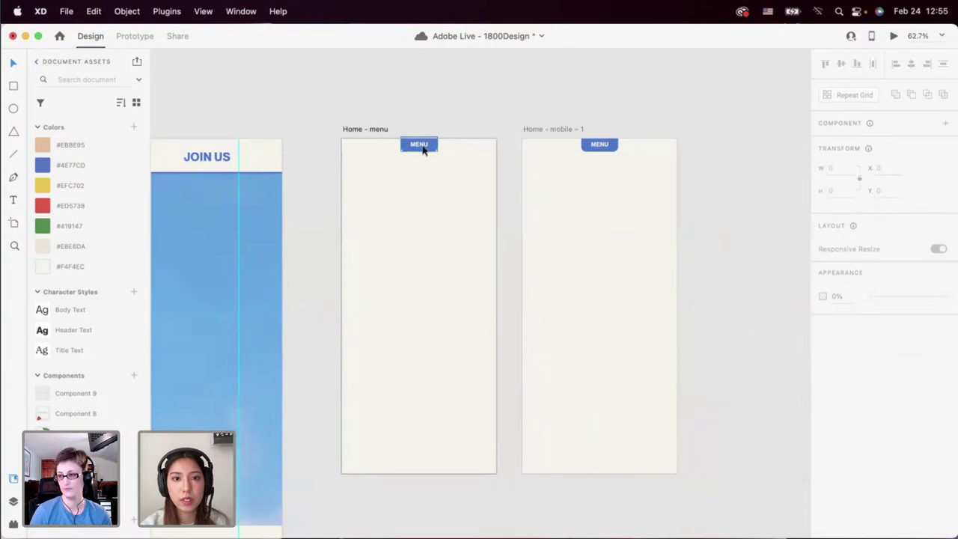
{"action": "left_click_drag", "start_coordinate": [427, 148], "coordinate": [423, 205]}
{"action": "left_click_drag", "start_coordinate": [417, 299], "coordinate": [418, 333]}
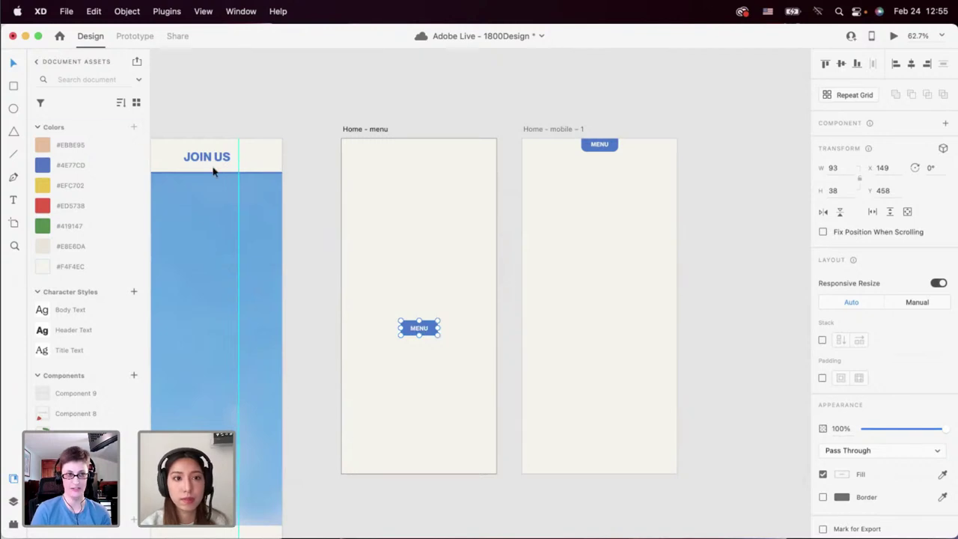
Copy the header bar's background rectangle from the Community artboard and paste it onto the Home - menu artboard.
{"action": "left_click", "coordinate": [266, 159]}
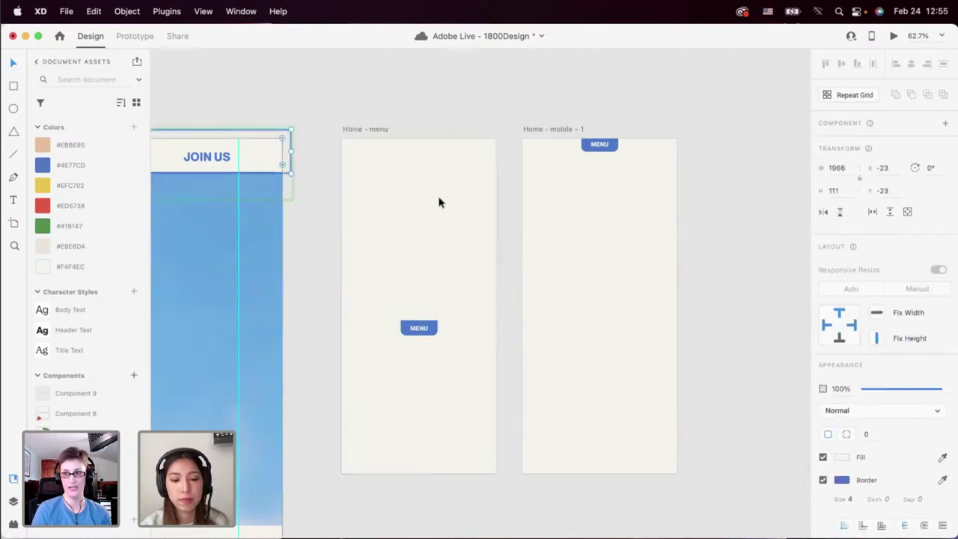
{"action": "left_click", "coordinate": [280, 111]}
{"action": "left_click", "coordinate": [257, 156]}
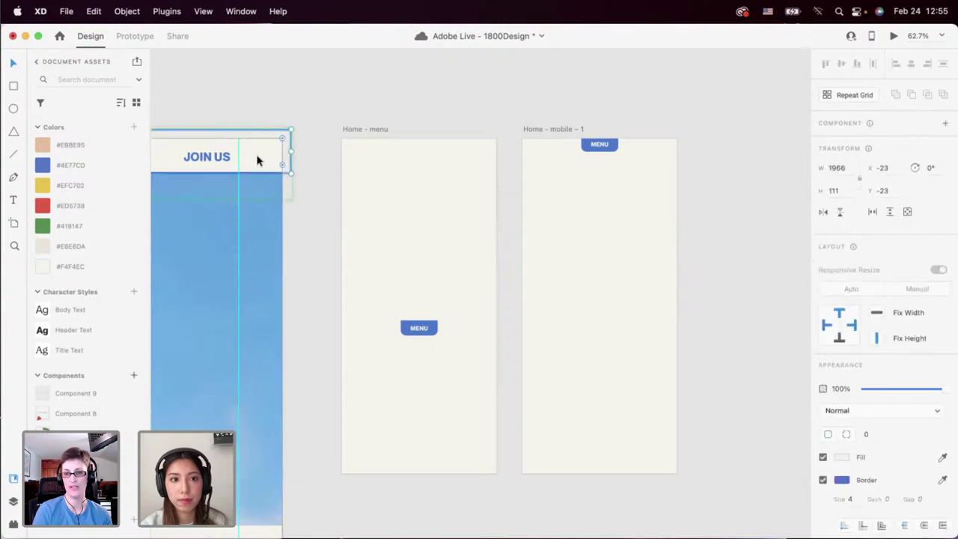
{"action": "left_click", "coordinate": [415, 199]}
{"action": "key", "text": "super+v"}
{"action": "scroll", "coordinate": [417, 198], "scroll_direction": "down", "scroll_amount": 4}
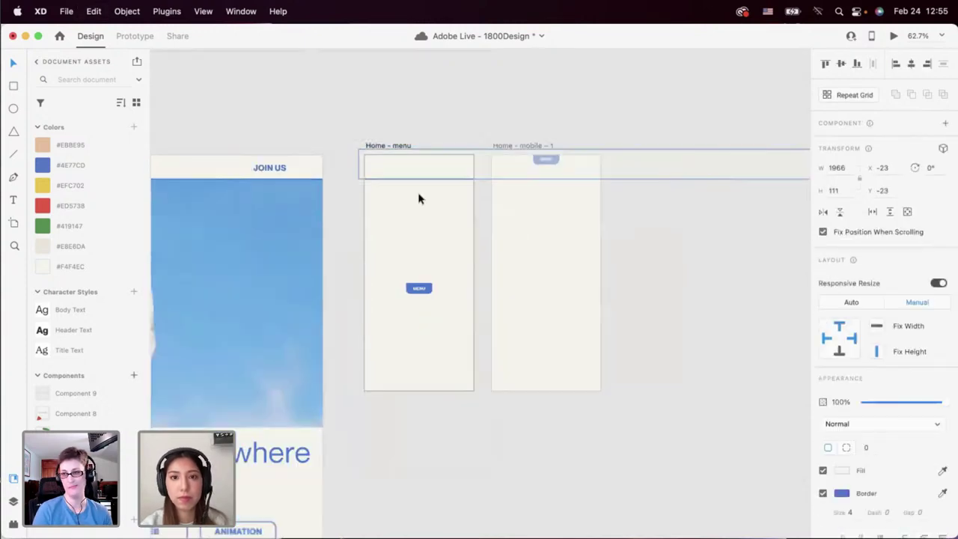
Resize the pasted header rectangle to 413 by 481, meeting the MENU button, and centre it horizontally on the artboard.
{"action": "left_click_drag", "start_coordinate": [793, 184], "coordinate": [462, 262]}
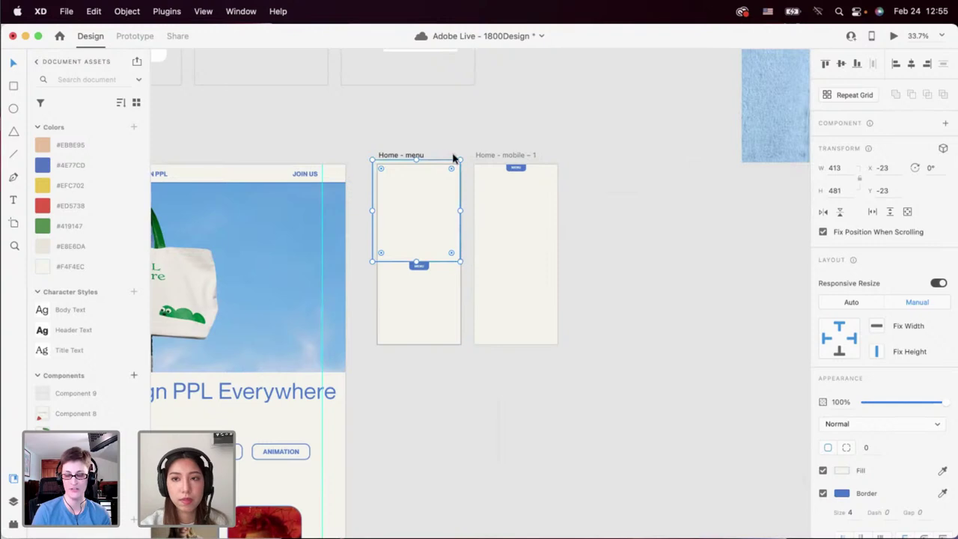
{"action": "left_click", "coordinate": [911, 65]}
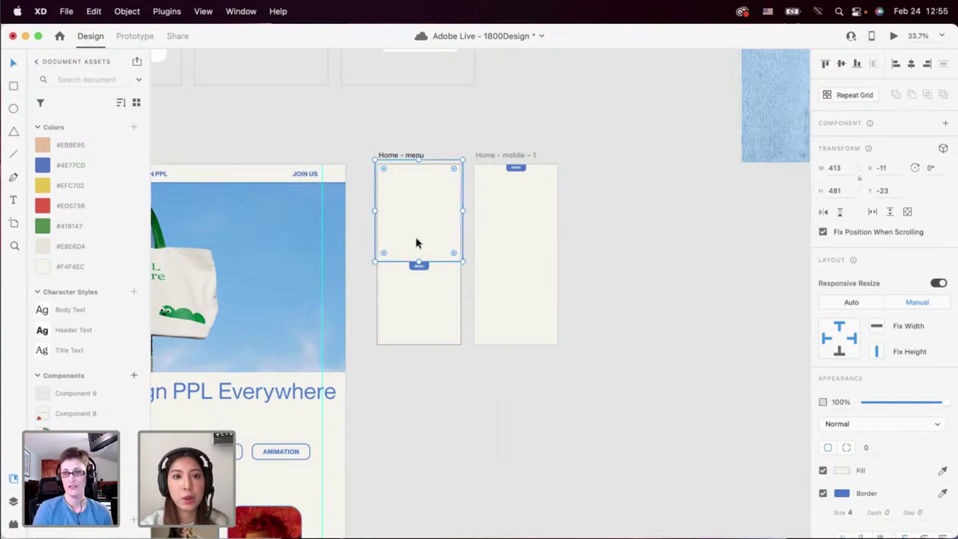
{"action": "scroll", "coordinate": [417, 243], "scroll_direction": "up", "scroll_amount": 3}
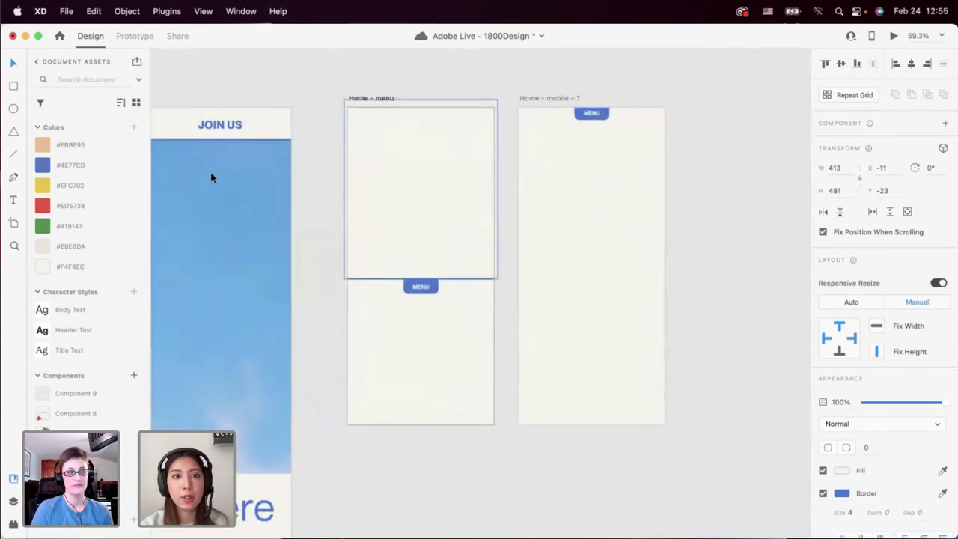
Examine the Website Roadmap's header and footer structure, the Community page layout and the two mobile artboards.
{"action": "left_click", "coordinate": [244, 62]}
{"action": "scroll", "coordinate": [388, 156], "scroll_direction": "down", "scroll_amount": 3}
{"action": "scroll", "coordinate": [388, 156], "scroll_direction": "up", "scroll_amount": 10}
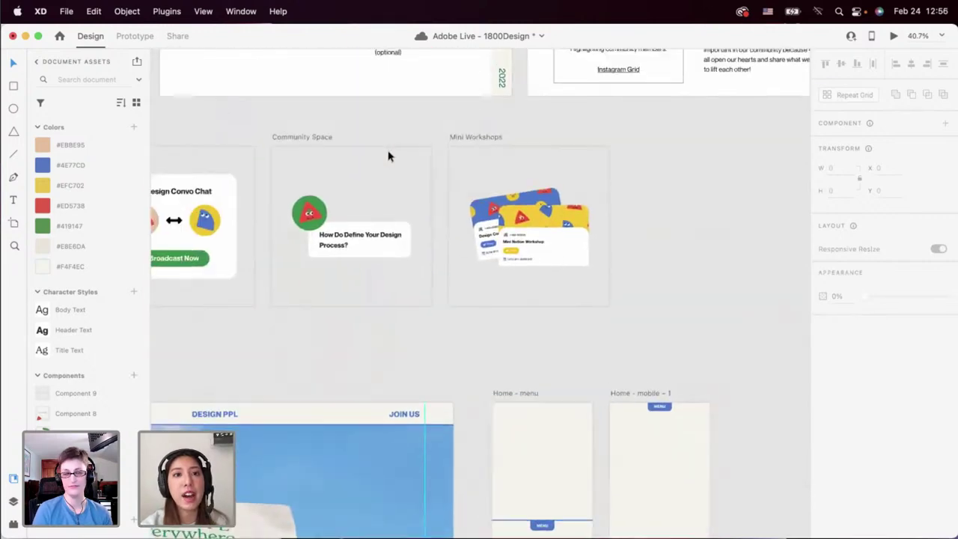
{"action": "scroll", "coordinate": [415, 160], "scroll_direction": "left", "scroll_amount": 5}
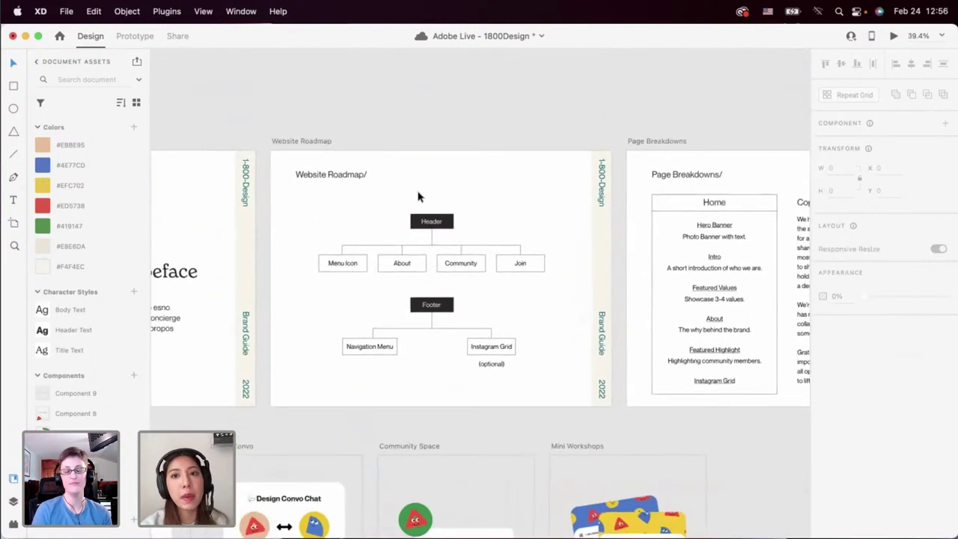
{"action": "scroll", "coordinate": [418, 191], "scroll_direction": "down", "scroll_amount": 2}
{"action": "scroll", "coordinate": [419, 196], "scroll_direction": "up", "scroll_amount": 6}
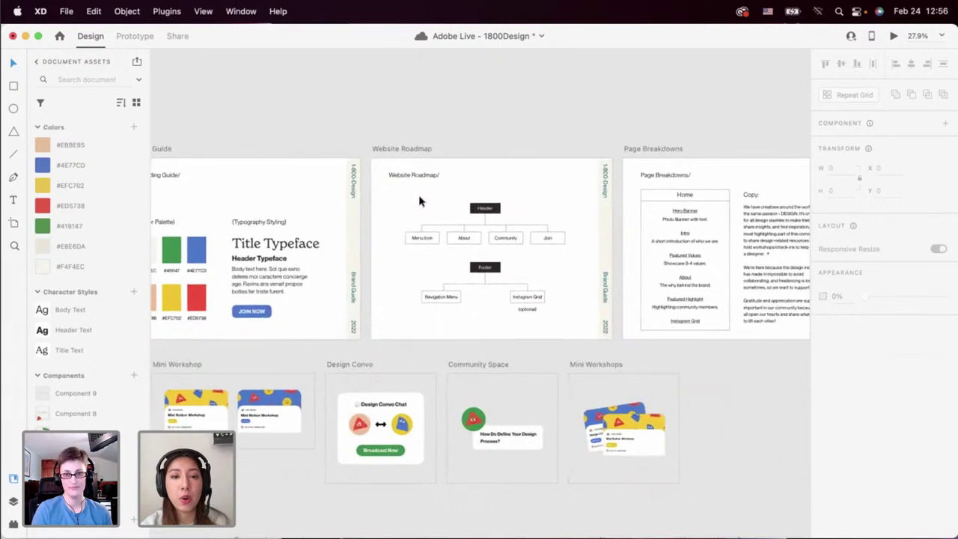
{"action": "scroll", "coordinate": [419, 201], "scroll_direction": "down", "scroll_amount": 2}
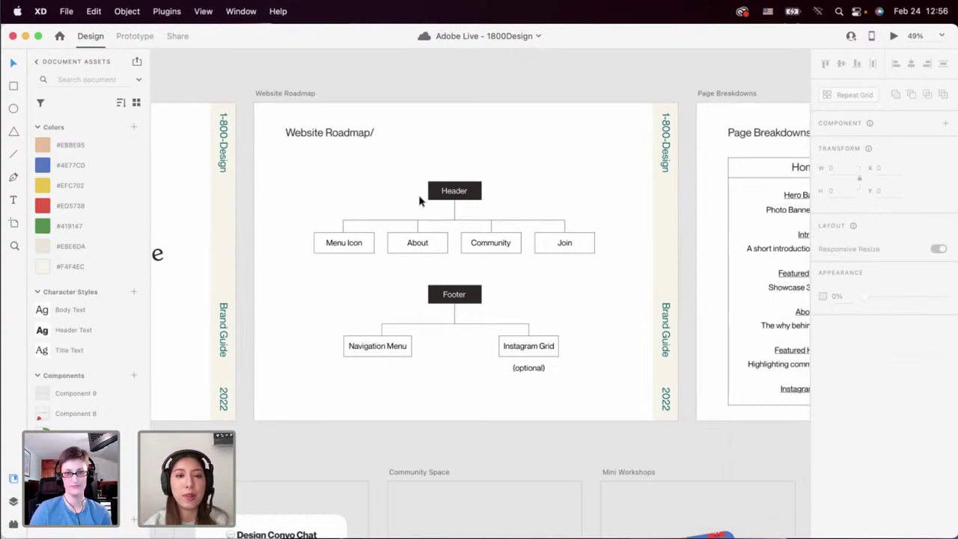
{"action": "scroll", "coordinate": [419, 201], "scroll_direction": "down", "scroll_amount": 5}
{"action": "scroll", "coordinate": [420, 199], "scroll_direction": "down", "scroll_amount": 8}
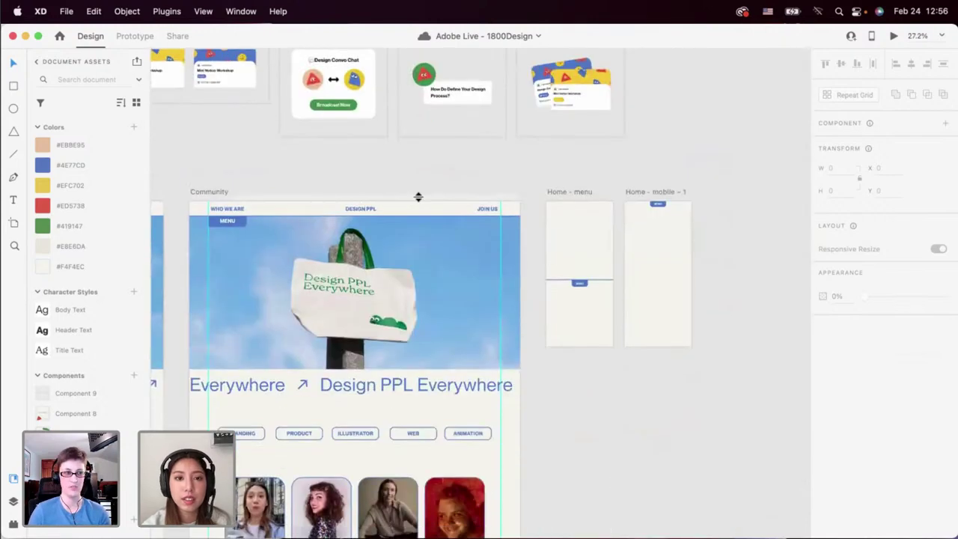
{"action": "scroll", "coordinate": [417, 196], "scroll_direction": "up", "scroll_amount": 5}
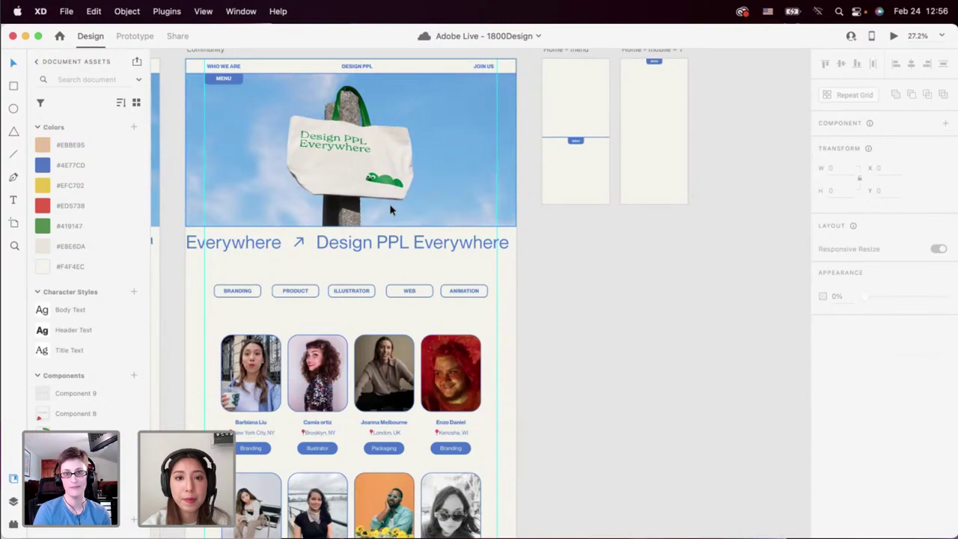
{"action": "scroll", "coordinate": [479, 222], "scroll_direction": "up", "scroll_amount": 3}
{"action": "scroll", "coordinate": [479, 223], "scroll_direction": "up", "scroll_amount": 6}
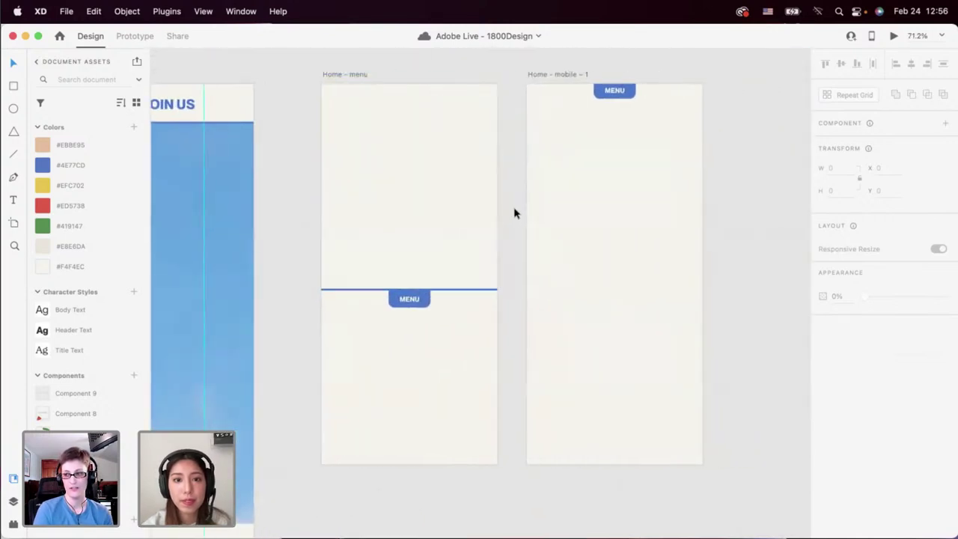
{"action": "scroll", "coordinate": [514, 214], "scroll_direction": "down", "scroll_amount": 3}
{"action": "scroll", "coordinate": [434, 216], "scroll_direction": "down", "scroll_amount": 5}
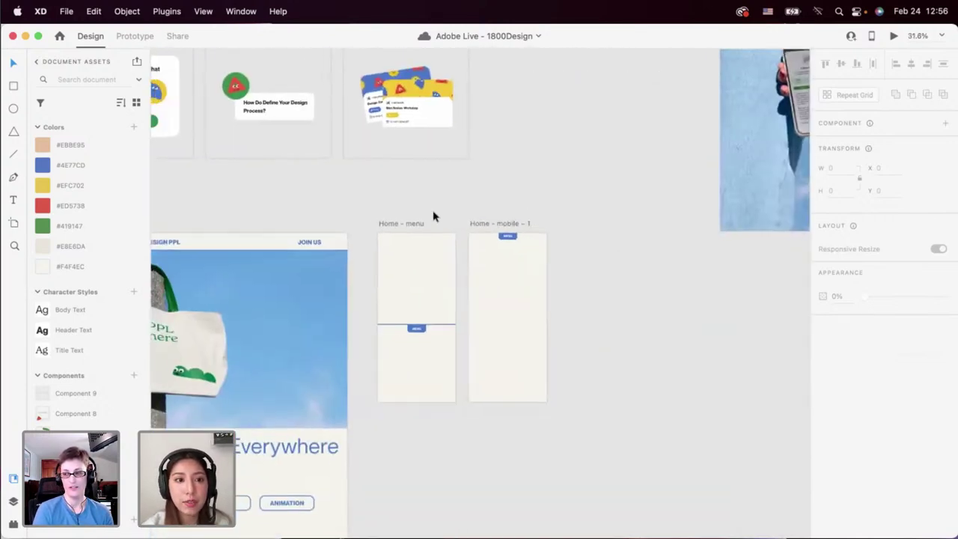
Copy the WHO WE ARE link text from the Community artboard's header.
{"action": "scroll", "coordinate": [432, 218], "scroll_direction": "left", "scroll_amount": 5}
{"action": "left_click", "coordinate": [201, 238]}
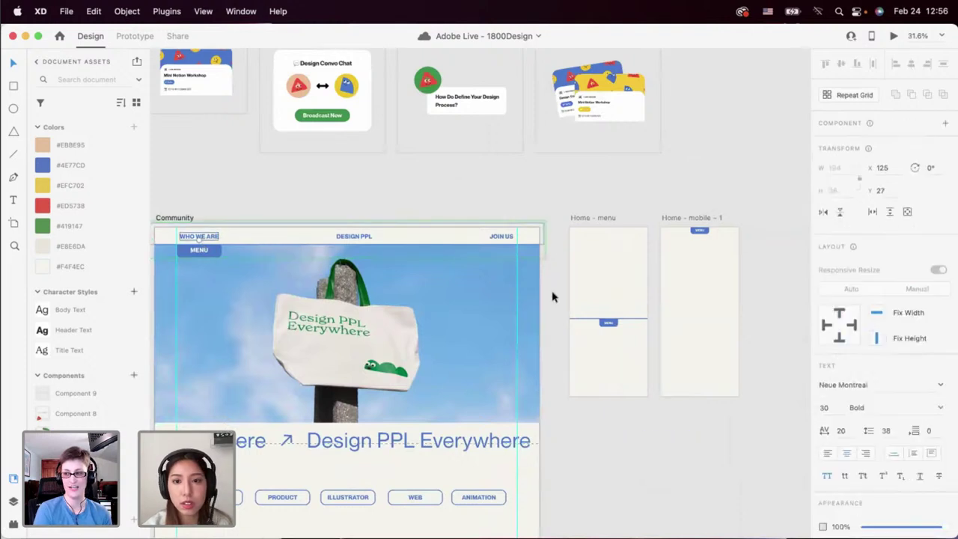
Preview the Home - mobile – 1 artboard and close the preview.
{"action": "left_click", "coordinate": [672, 258]}
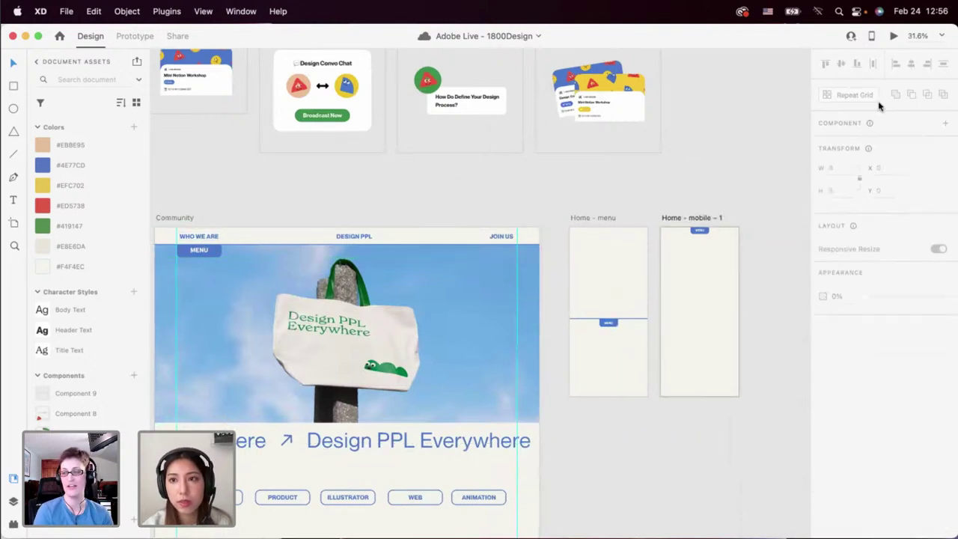
{"action": "left_click", "coordinate": [894, 37]}
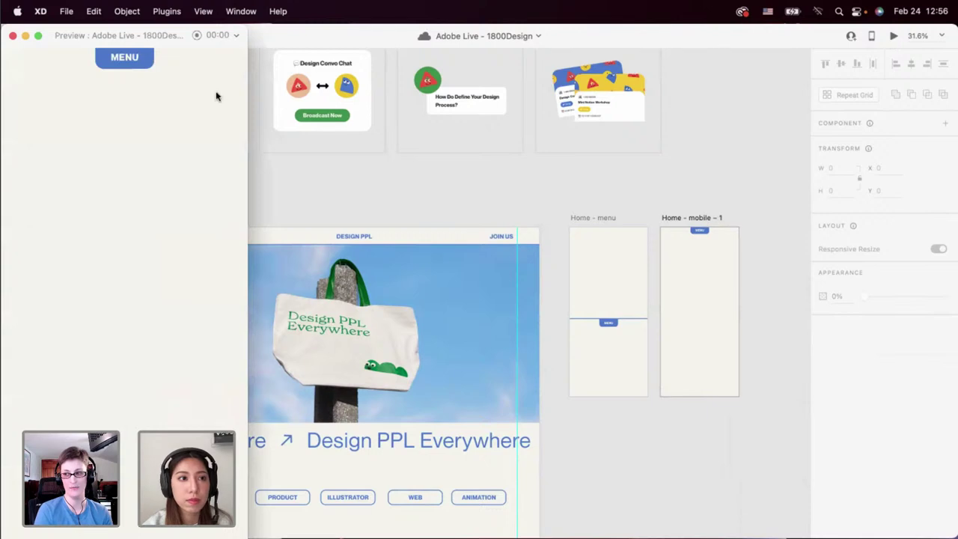
{"action": "left_click", "coordinate": [12, 37]}
Paste WHO WE ARE into the Home - menu panel, reduce it to size 25 and centre it at X 114, Y 41.
{"action": "scroll", "coordinate": [639, 300], "scroll_direction": "up", "scroll_amount": 5}
{"action": "scroll", "coordinate": [569, 277], "scroll_direction": "right", "scroll_amount": 3}
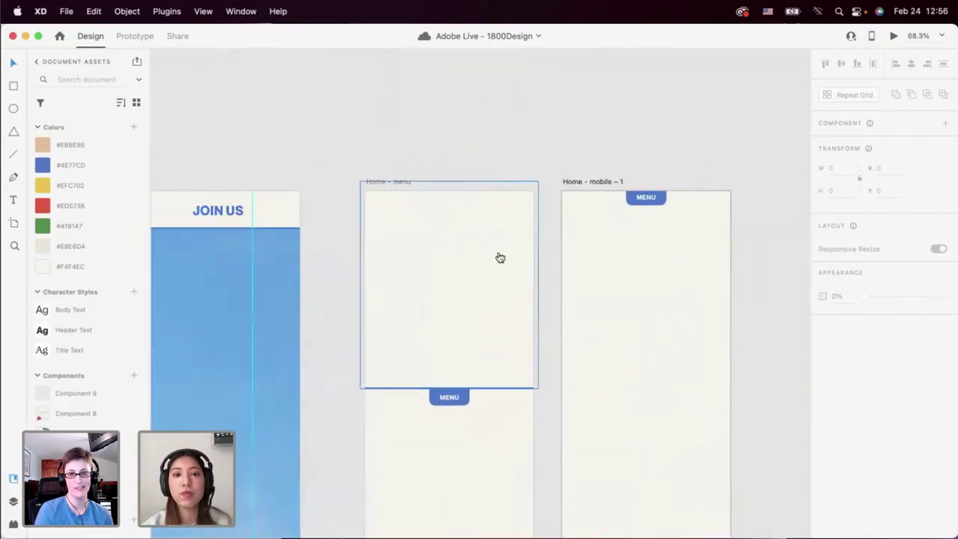
{"action": "scroll", "coordinate": [500, 258], "scroll_direction": "up", "scroll_amount": 3}
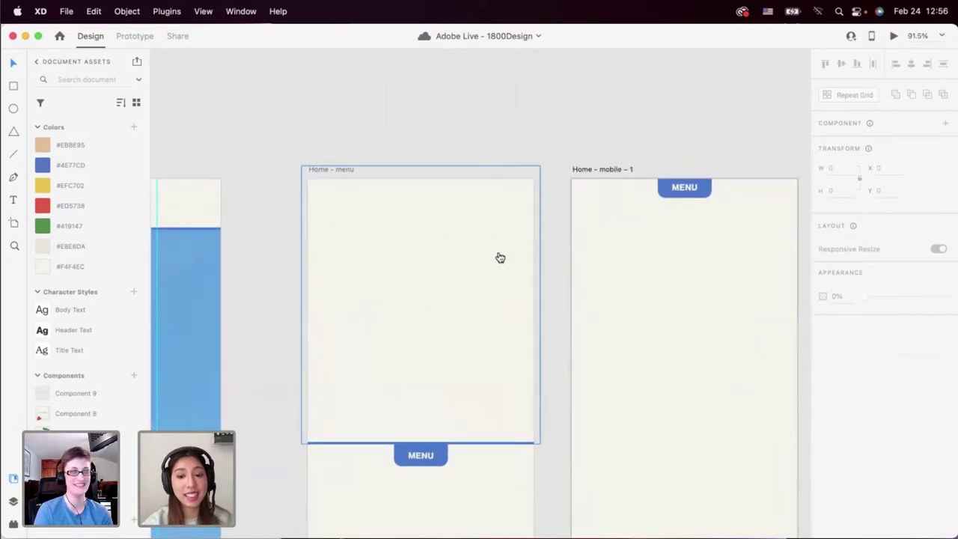
{"action": "left_click", "coordinate": [459, 239]}
{"action": "scroll", "coordinate": [457, 237], "scroll_direction": "up", "scroll_amount": 3}
{"action": "key", "text": "super+v"}
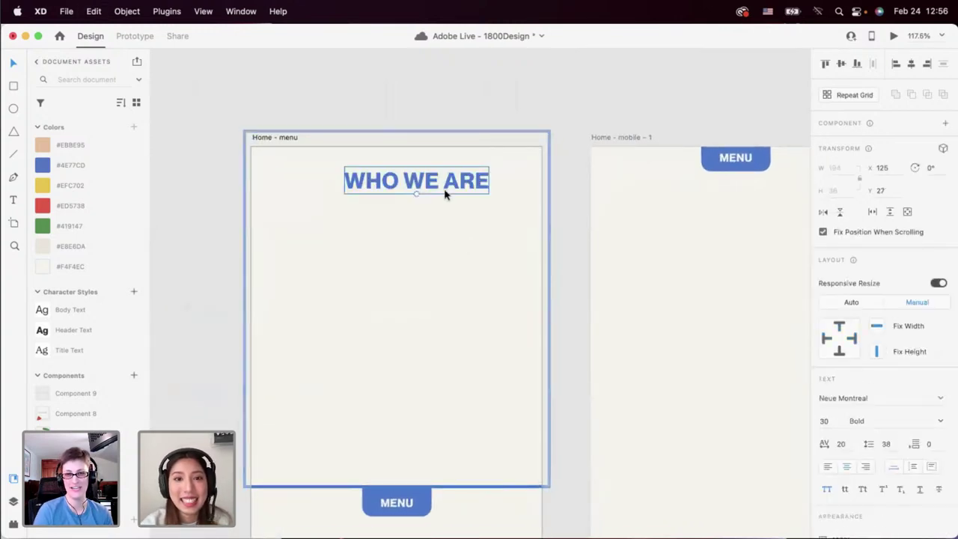
{"action": "left_click_drag", "start_coordinate": [446, 194], "coordinate": [396, 197]}
Duplicate the WHO WE ARE label straight below itself at Y 105 in the menu panel.
{"action": "scroll", "coordinate": [396, 200], "scroll_direction": "down", "scroll_amount": 5}
{"action": "scroll", "coordinate": [396, 200], "scroll_direction": "left", "scroll_amount": 3}
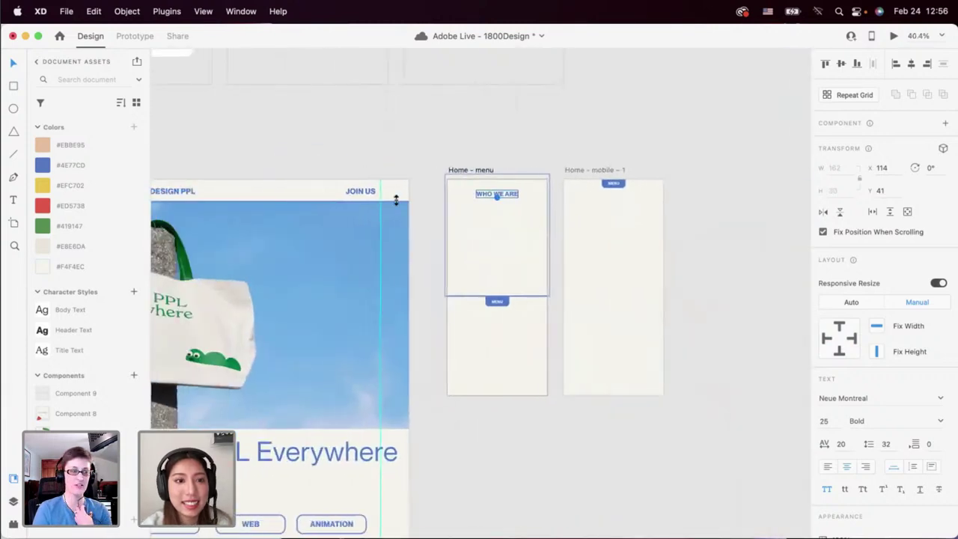
{"action": "scroll", "coordinate": [396, 199], "scroll_direction": "left", "scroll_amount": 3}
{"action": "scroll", "coordinate": [398, 199], "scroll_direction": "right", "scroll_amount": 4}
{"action": "scroll", "coordinate": [458, 205], "scroll_direction": "up", "scroll_amount": 2}
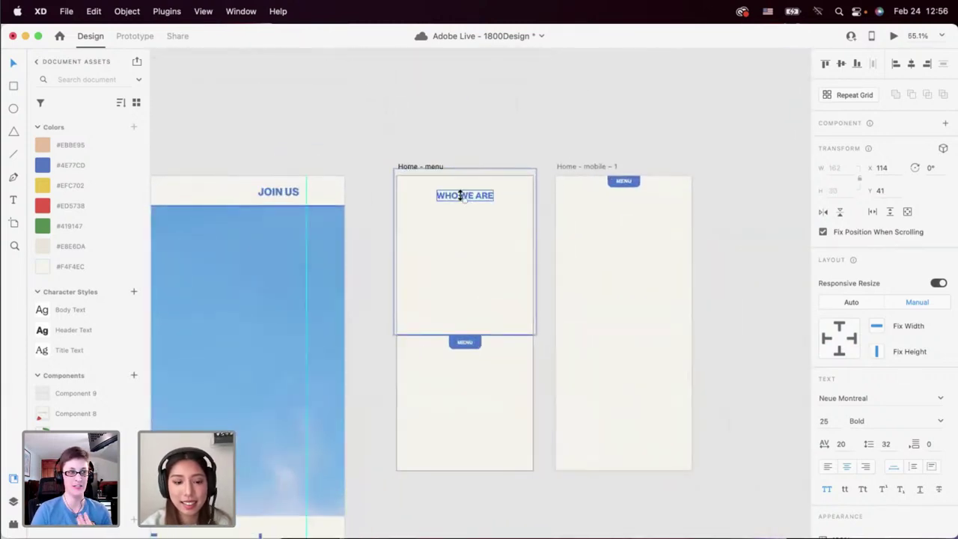
{"action": "left_click_drag", "start_coordinate": [460, 195], "coordinate": [460, 216]}
{"action": "scroll", "coordinate": [461, 217], "scroll_direction": "up", "scroll_amount": 3}
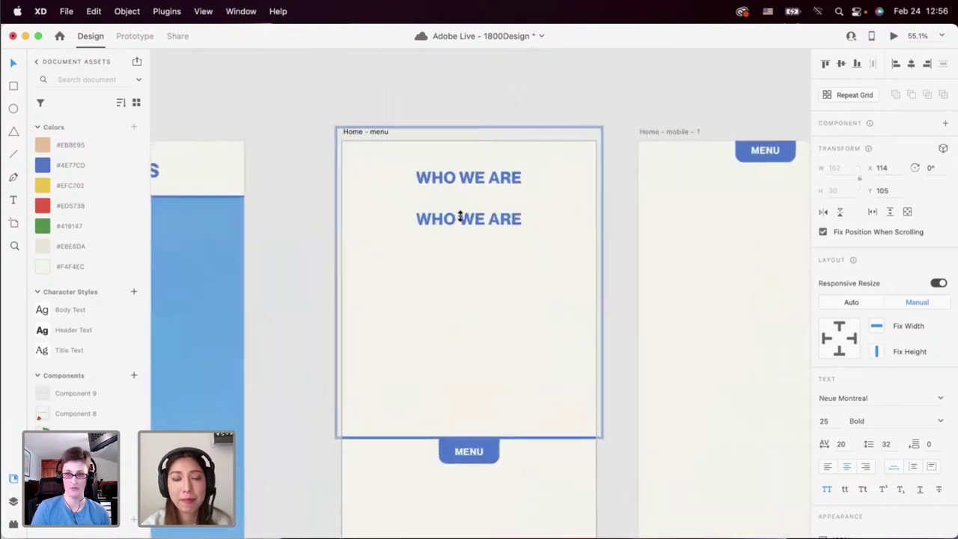
{"action": "scroll", "coordinate": [459, 215], "scroll_direction": "right", "scroll_amount": 2}
Change the text of the second WHO WE ARE label to DESIGN PPL.
{"action": "double_click", "coordinate": [445, 167]}
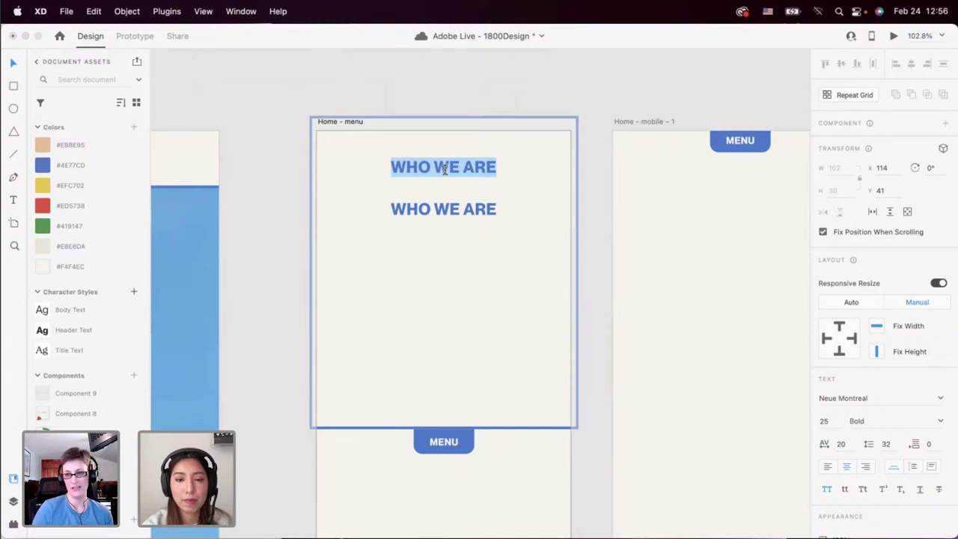
{"action": "double_click", "coordinate": [446, 208]}
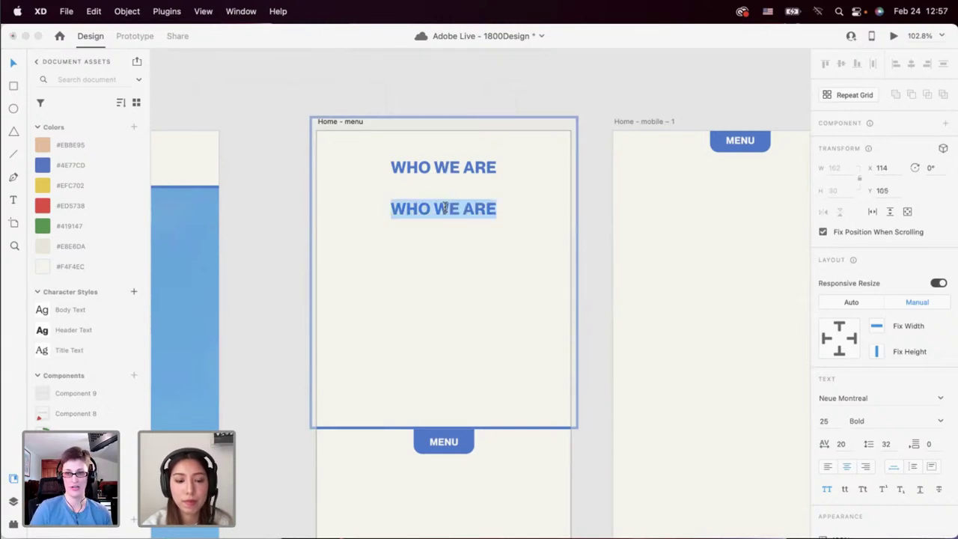
{"action": "type", "text": "DESIGN PPL"}
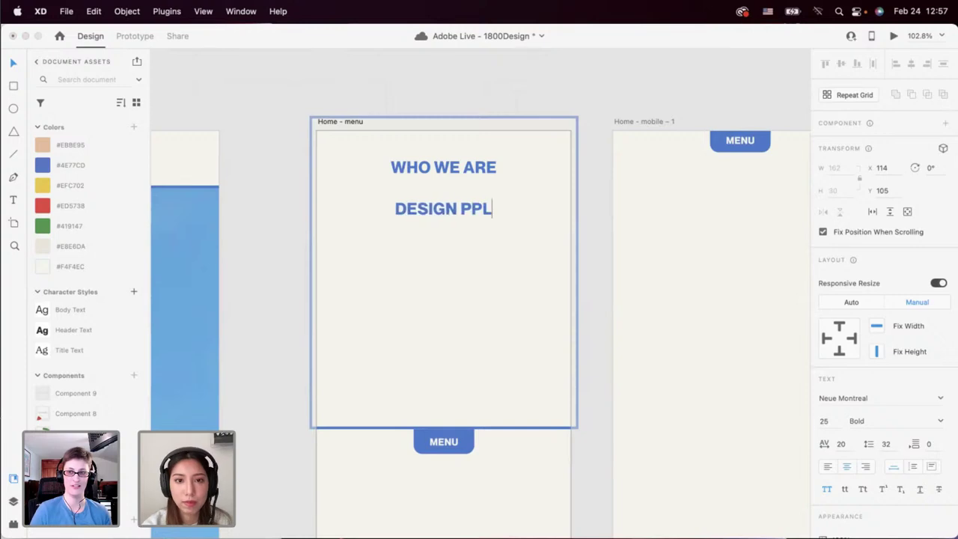
{"action": "key", "text": "Escape"}
Duplicate the DESIGN PPL label below itself at Y 169 and change the copy's text to JOIN US.
{"action": "left_click_drag", "start_coordinate": [452, 216], "coordinate": [450, 254]}
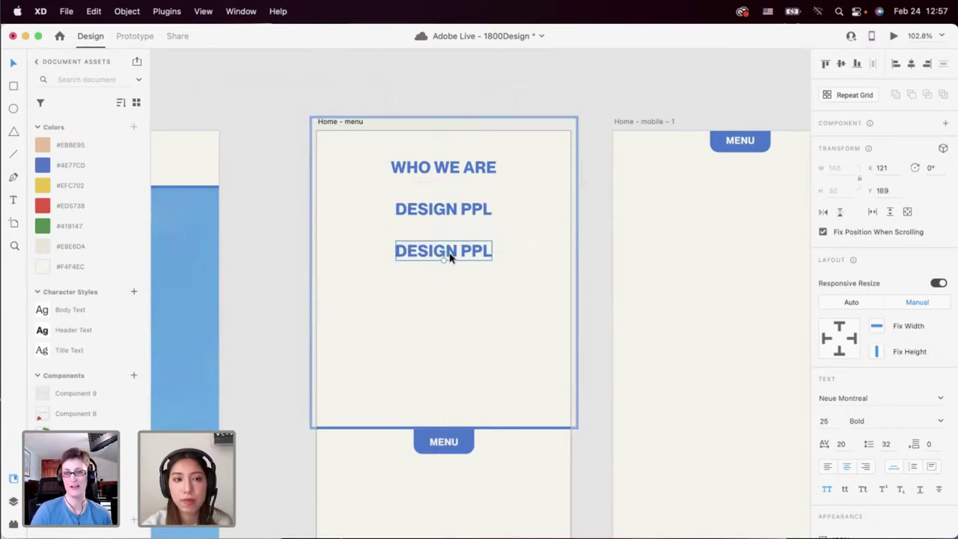
{"action": "scroll", "coordinate": [449, 253], "scroll_direction": "down", "scroll_amount": 3}
{"action": "double_click", "coordinate": [449, 253]}
{"action": "type", "text": "JOIN US"}
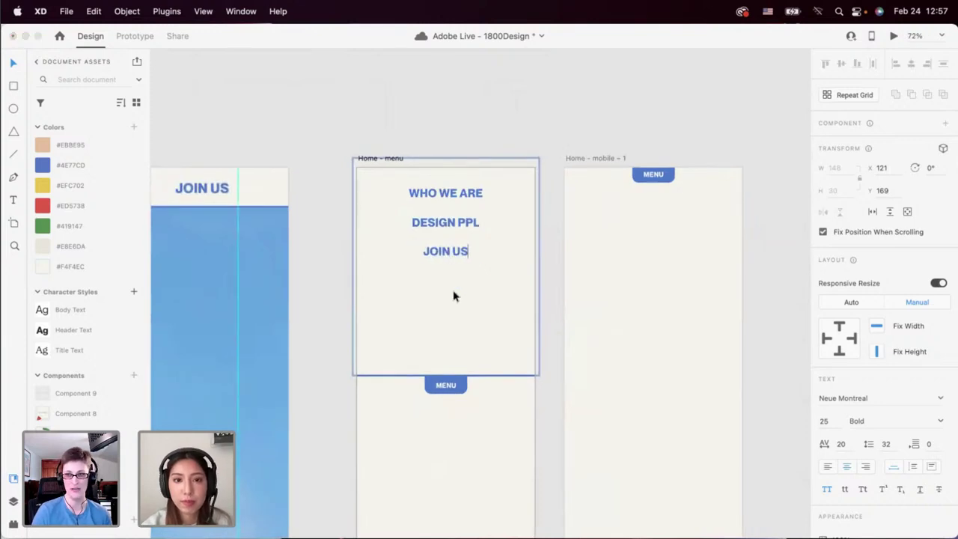
{"action": "key", "text": "Escape"}
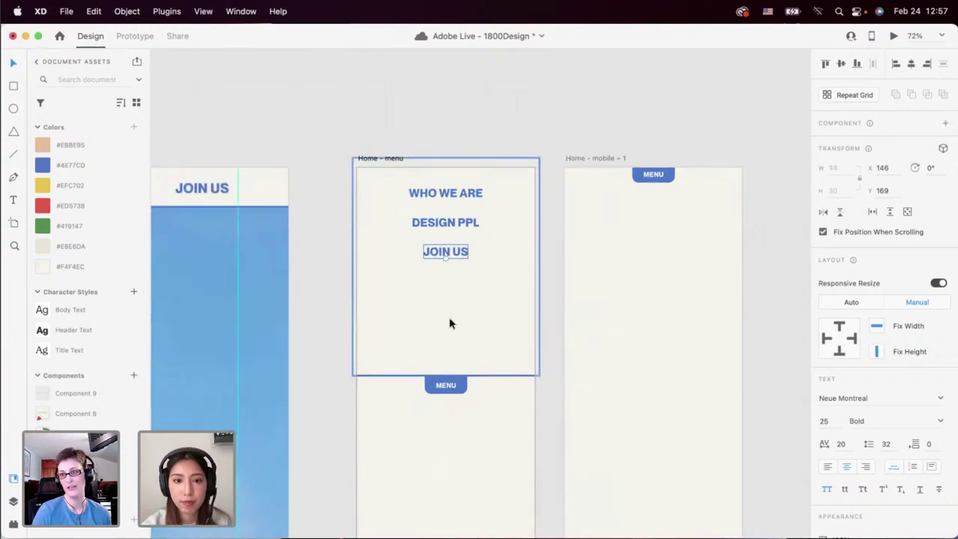
{"action": "left_click", "coordinate": [445, 385]}
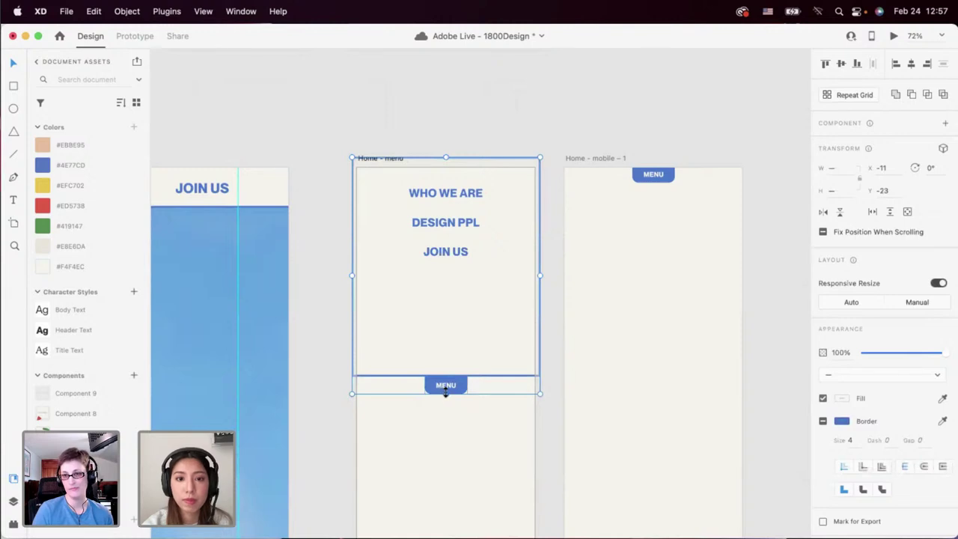
{"action": "left_click_drag", "start_coordinate": [446, 391], "coordinate": [446, 373]}
{"action": "key", "text": "super+z"}
Spread out the menu links on Home - menu by moving JOIN US down to Y 312 and DESIGN PPL partway down above it.
{"action": "left_click", "coordinate": [451, 254]}
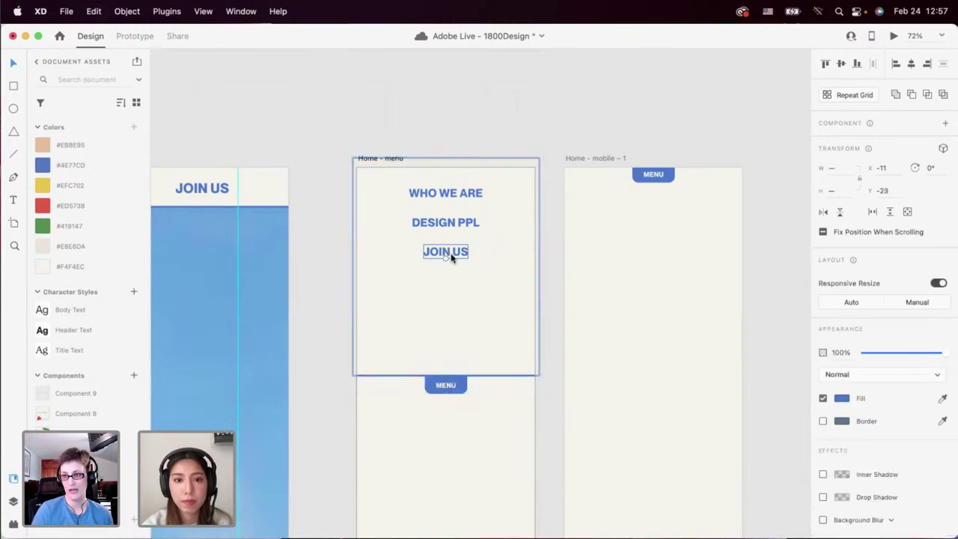
{"action": "left_click", "coordinate": [451, 257]}
{"action": "left_click_drag", "start_coordinate": [449, 252], "coordinate": [449, 305]}
{"action": "left_click_drag", "start_coordinate": [449, 221], "coordinate": [450, 265]}
{"action": "left_click", "coordinate": [449, 198], "text": "shift"}
{"action": "left_click_drag", "start_coordinate": [450, 198], "coordinate": [448, 229]}
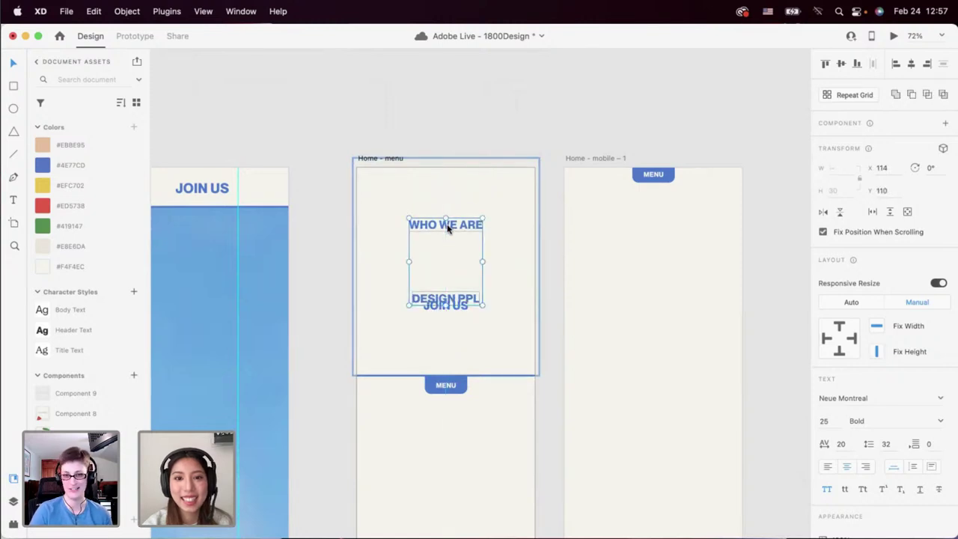
{"action": "key", "text": "cmd+z"}
{"action": "left_click", "coordinate": [449, 305]}
{"action": "left_click_drag", "start_coordinate": [450, 306], "coordinate": [454, 318]}
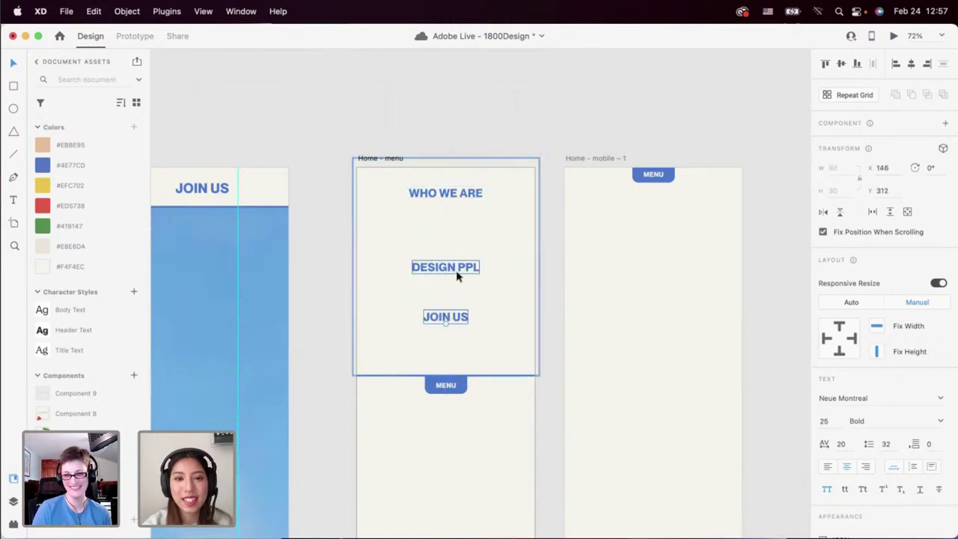
Distribute WHO WE ARE, DESIGN PPL and JOIN US evenly in height and shift the group down to Y 67.
{"action": "left_click", "coordinate": [458, 276], "text": "shift"}
{"action": "left_click", "coordinate": [457, 196], "text": "shift"}
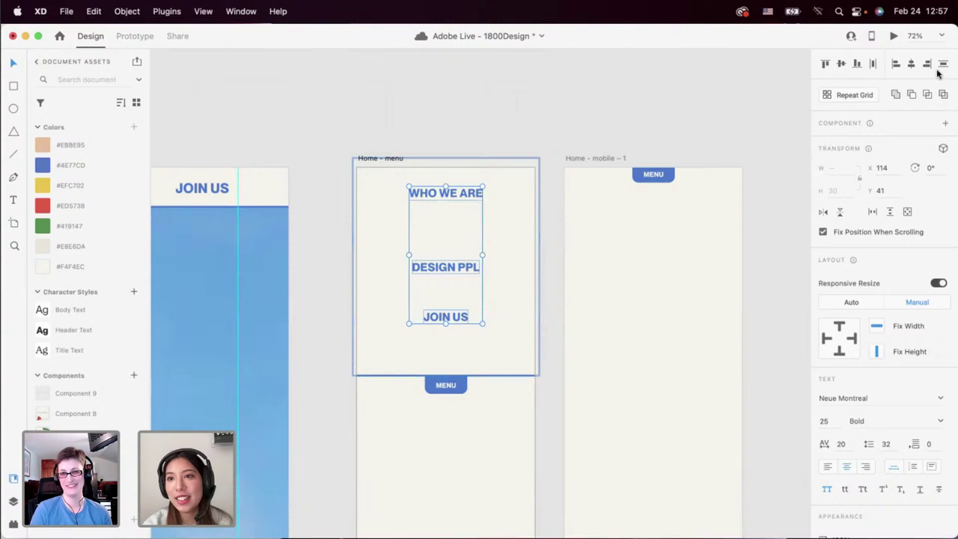
{"action": "left_click", "coordinate": [943, 64]}
{"action": "left_click_drag", "start_coordinate": [458, 254], "coordinate": [460, 270]}
{"action": "left_click", "coordinate": [490, 407]}
Raise JOIN US slightly, distribute the three menu labels evenly again and move the group down to Y 95.
{"action": "left_click_drag", "start_coordinate": [453, 338], "coordinate": [451, 313]}
{"action": "left_click", "coordinate": [453, 274], "text": "shift"}
{"action": "left_click", "coordinate": [449, 205], "text": "shift"}
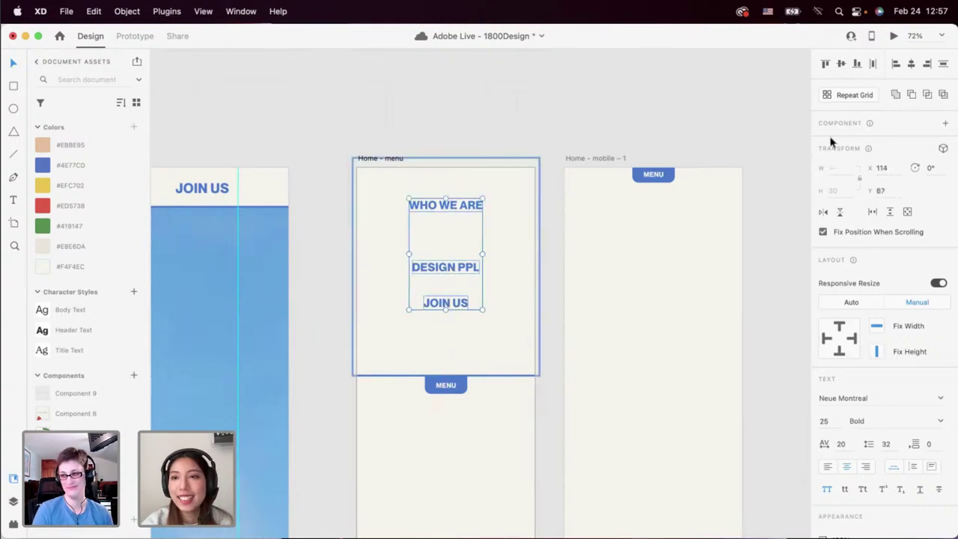
{"action": "left_click", "coordinate": [944, 64]}
{"action": "left_click_drag", "start_coordinate": [460, 265], "coordinate": [456, 274]}
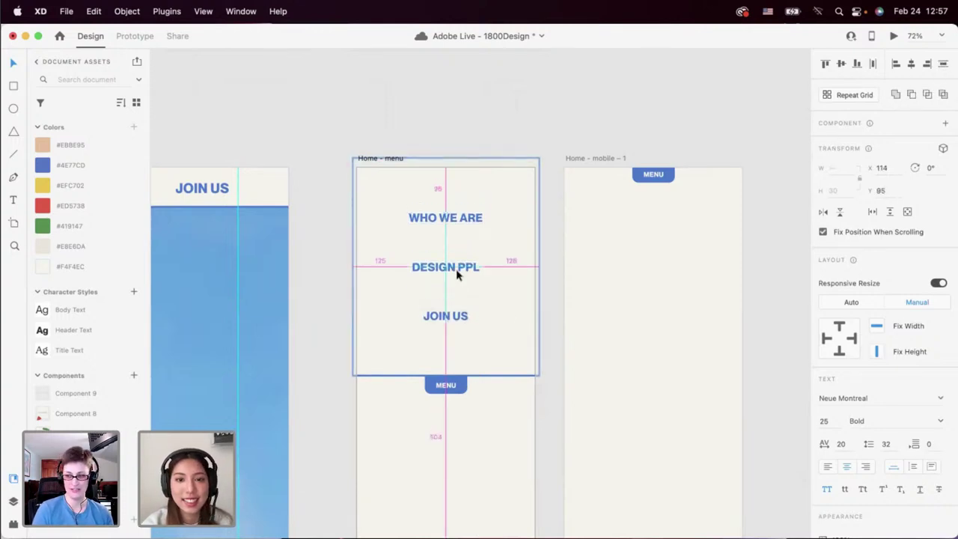
{"action": "left_click", "coordinate": [506, 424]}
Preview the Home - menu artboard and narrow the preview window to the artboard's width.
{"action": "scroll", "coordinate": [507, 425], "scroll_direction": "down", "scroll_amount": 3}
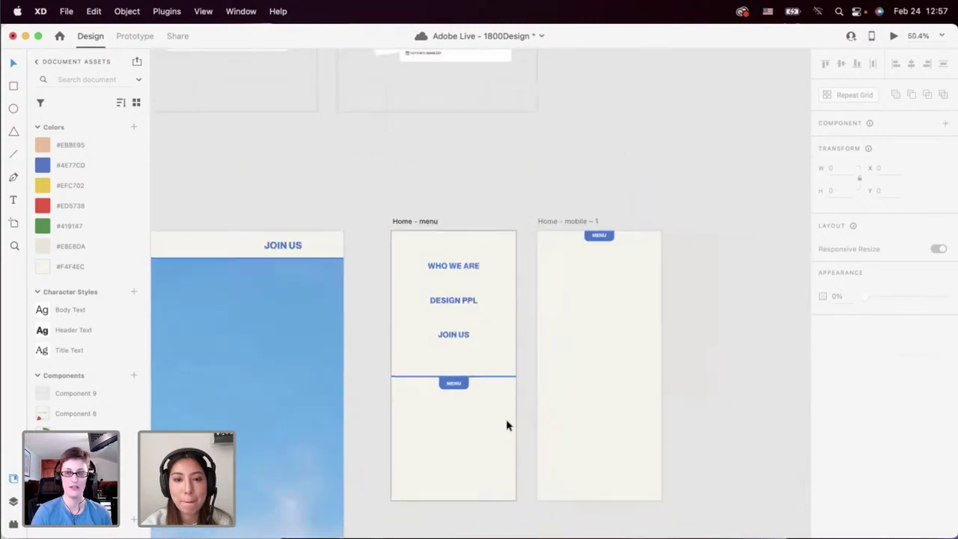
{"action": "scroll", "coordinate": [507, 426], "scroll_direction": "down", "scroll_amount": 1}
{"action": "left_click", "coordinate": [893, 36]}
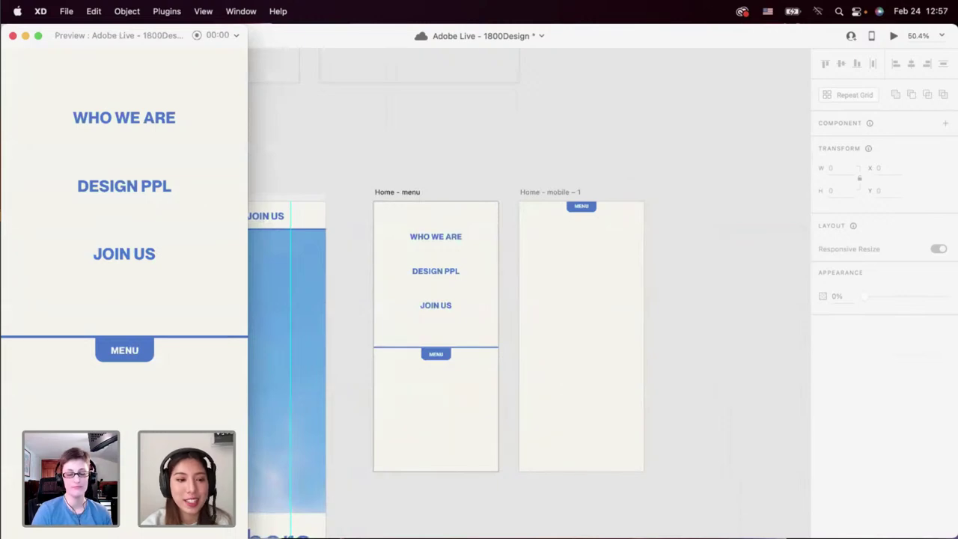
{"action": "left_click_drag", "start_coordinate": [83, 538], "coordinate": [83, 537]}
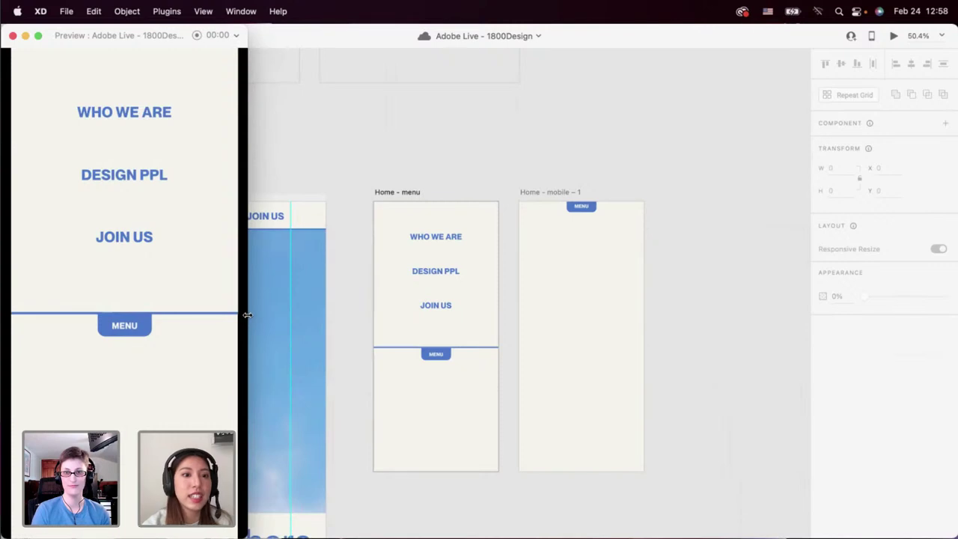
{"action": "left_click_drag", "start_coordinate": [247, 315], "coordinate": [229, 317]}
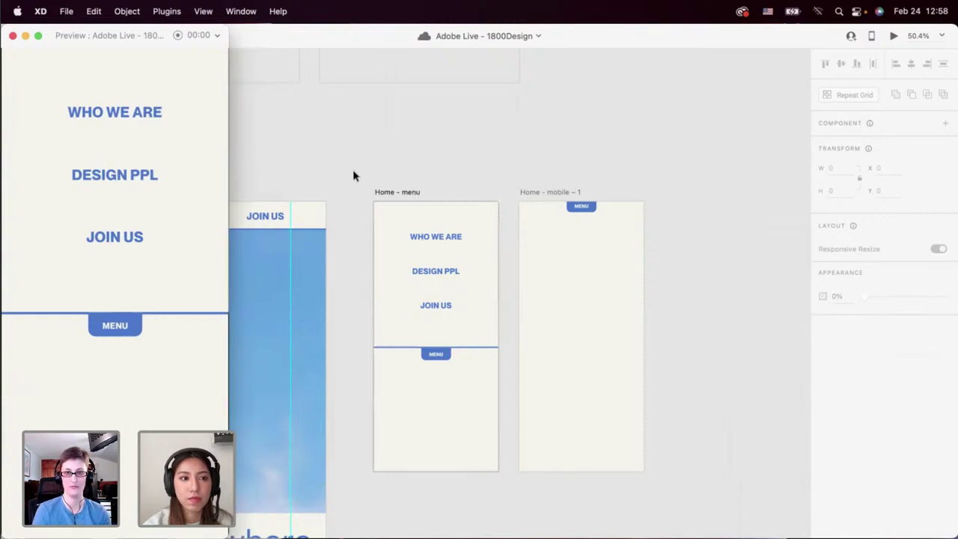
Centre the bordered menu panel rectangle horizontally on the Home - menu artboard.
{"action": "scroll", "coordinate": [387, 150], "scroll_direction": "down", "scroll_amount": 3}
{"action": "scroll", "coordinate": [387, 150], "scroll_direction": "right", "scroll_amount": 2}
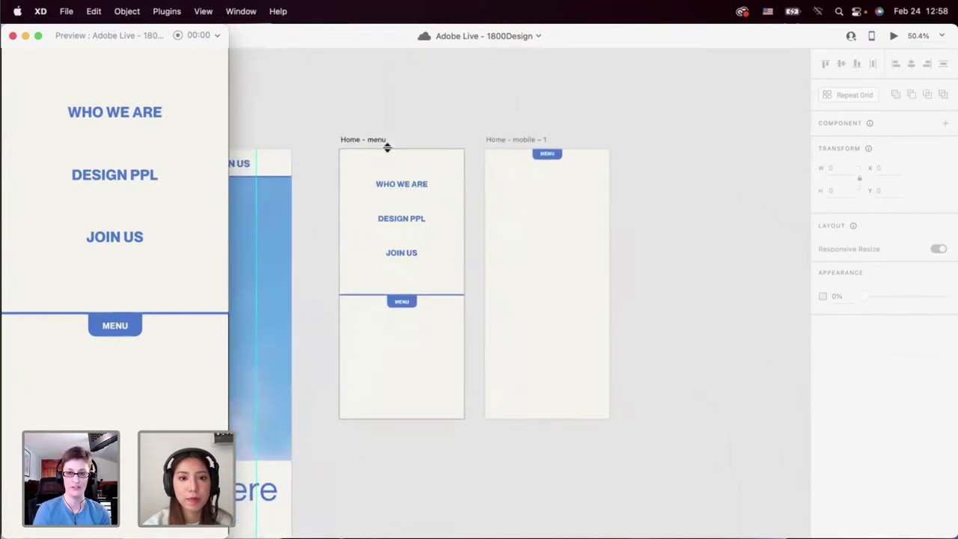
{"action": "left_click", "coordinate": [359, 177]}
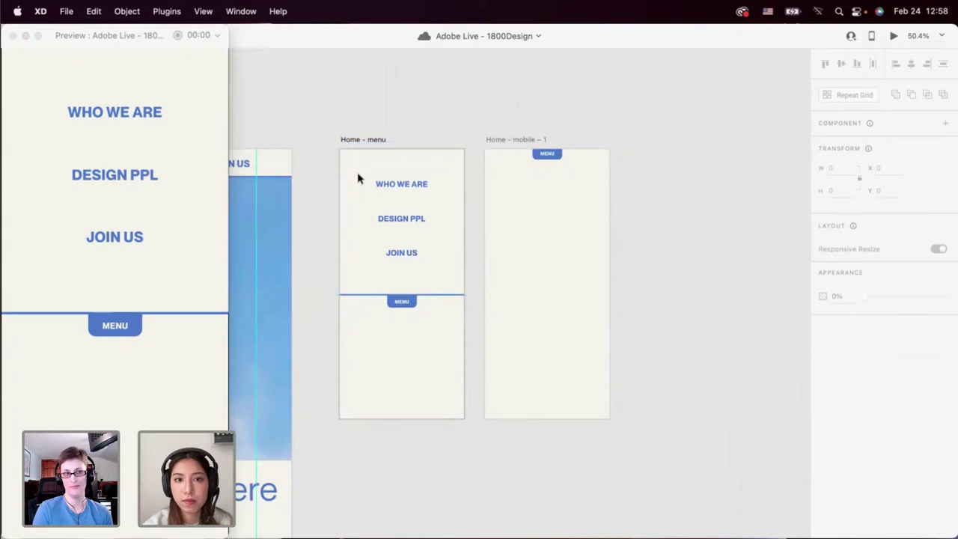
{"action": "left_click", "coordinate": [449, 162]}
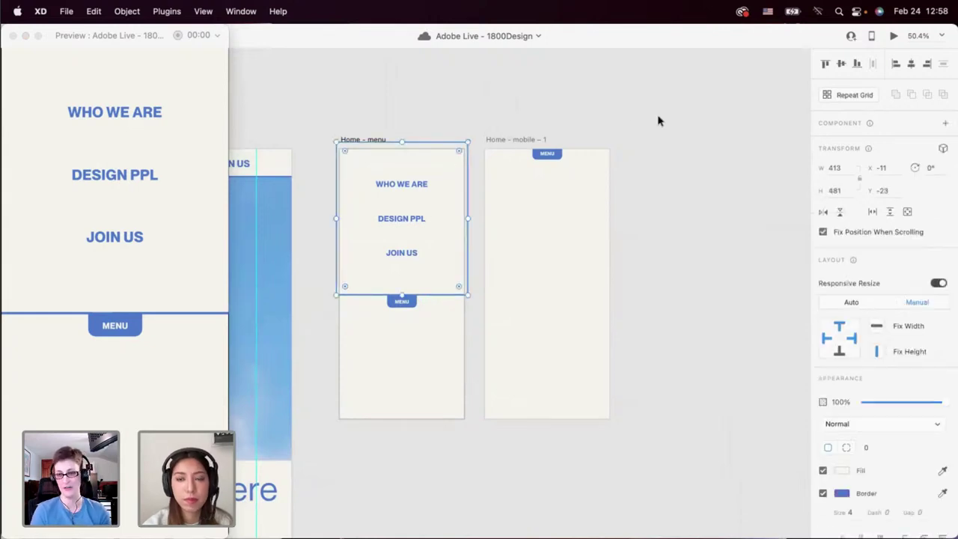
{"action": "left_click", "coordinate": [912, 66]}
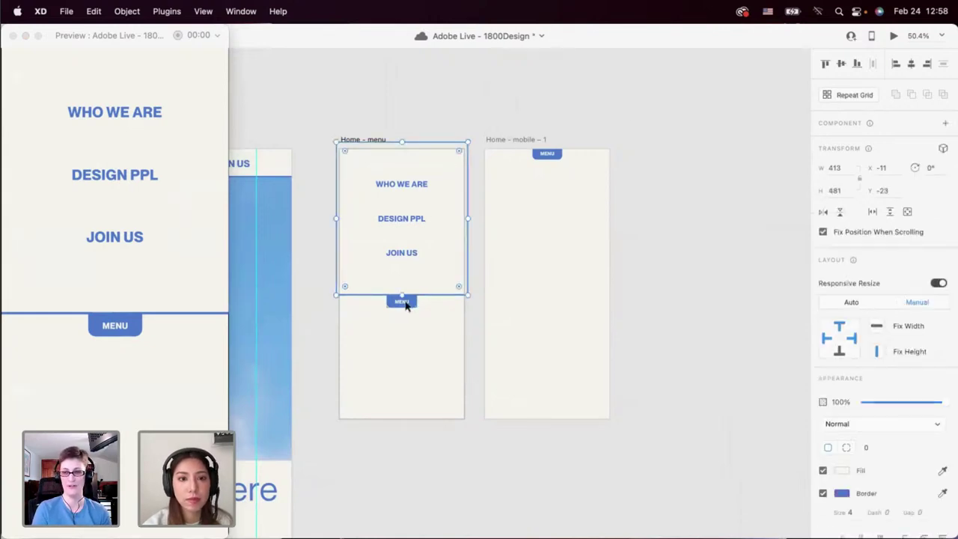
Compare the MENU tab on Home - menu and Home - mobile - 1 in the preview.
{"action": "left_click", "coordinate": [398, 302]}
{"action": "scroll", "coordinate": [397, 302], "scroll_direction": "up", "scroll_amount": 5}
{"action": "scroll", "coordinate": [405, 303], "scroll_direction": "down", "scroll_amount": 3}
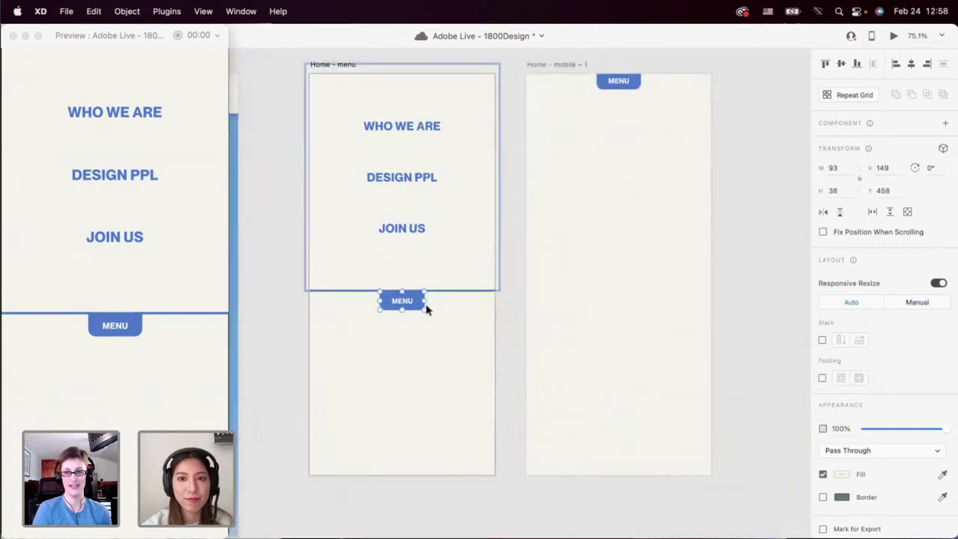
{"action": "left_click", "coordinate": [633, 305]}
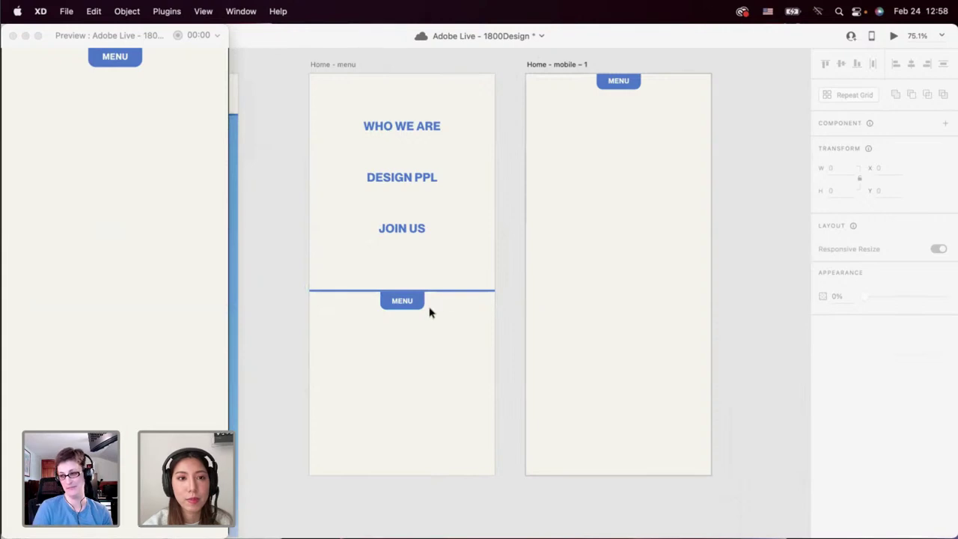
{"action": "scroll", "coordinate": [430, 313], "scroll_direction": "right", "scroll_amount": 2}
{"action": "scroll", "coordinate": [420, 255], "scroll_direction": "up", "scroll_amount": 3}
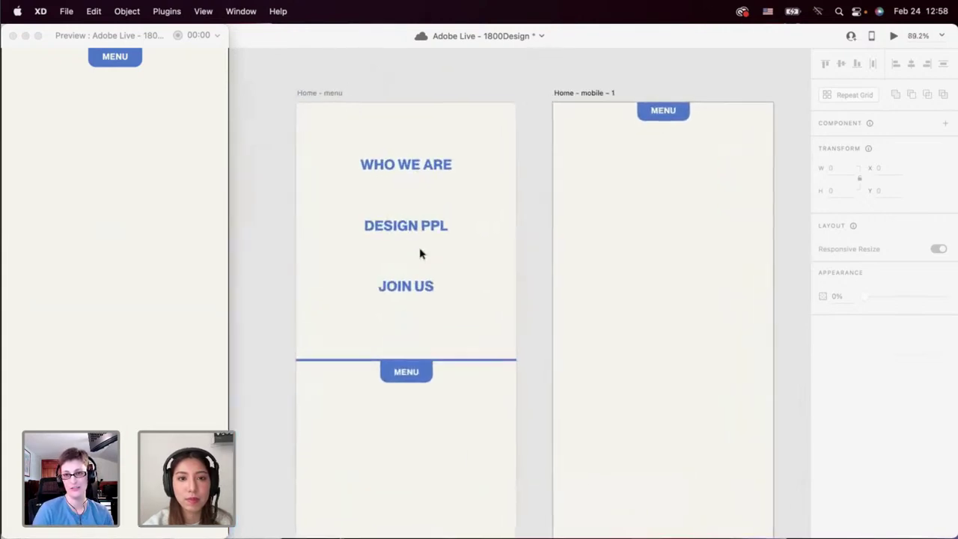
{"action": "scroll", "coordinate": [410, 177], "scroll_direction": "down", "scroll_amount": 5}
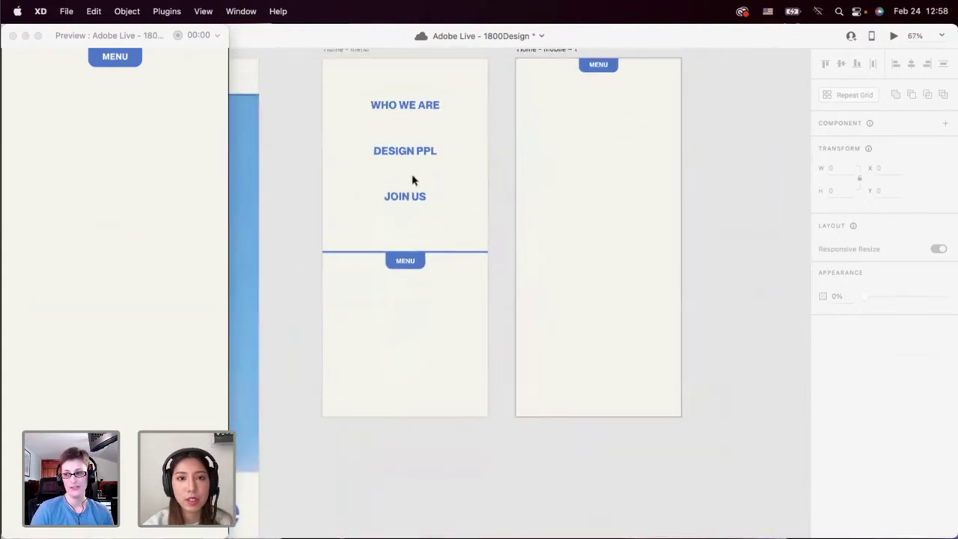
{"action": "left_click", "coordinate": [406, 298]}
{"action": "scroll", "coordinate": [406, 298], "scroll_direction": "up", "scroll_amount": 1}
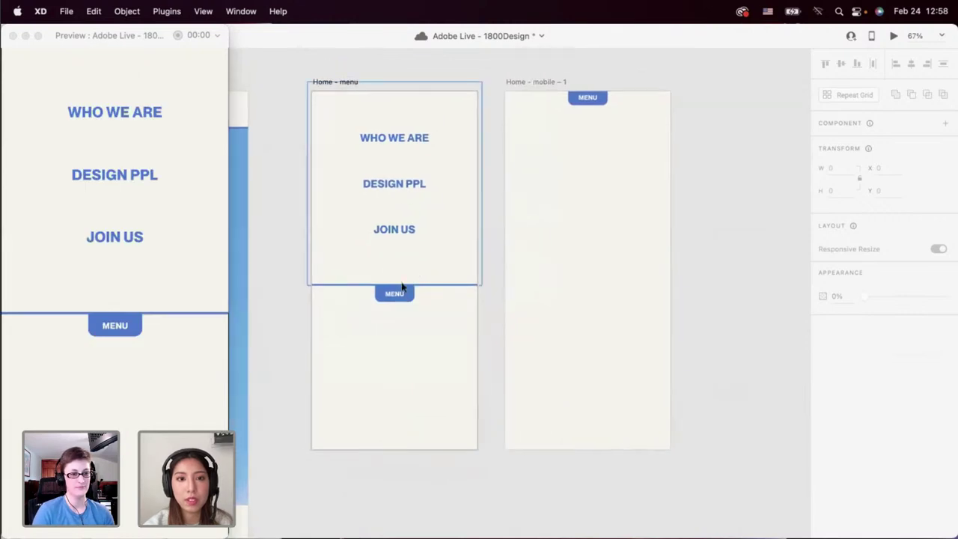
Move the WHO WE ARE, DESIGN PPL and JOIN US labels together up to Y 61 in the menu panel.
{"action": "scroll", "coordinate": [386, 264], "scroll_direction": "up", "scroll_amount": 3}
{"action": "left_click", "coordinate": [405, 219]}
{"action": "scroll", "coordinate": [404, 217], "scroll_direction": "up", "scroll_amount": 1}
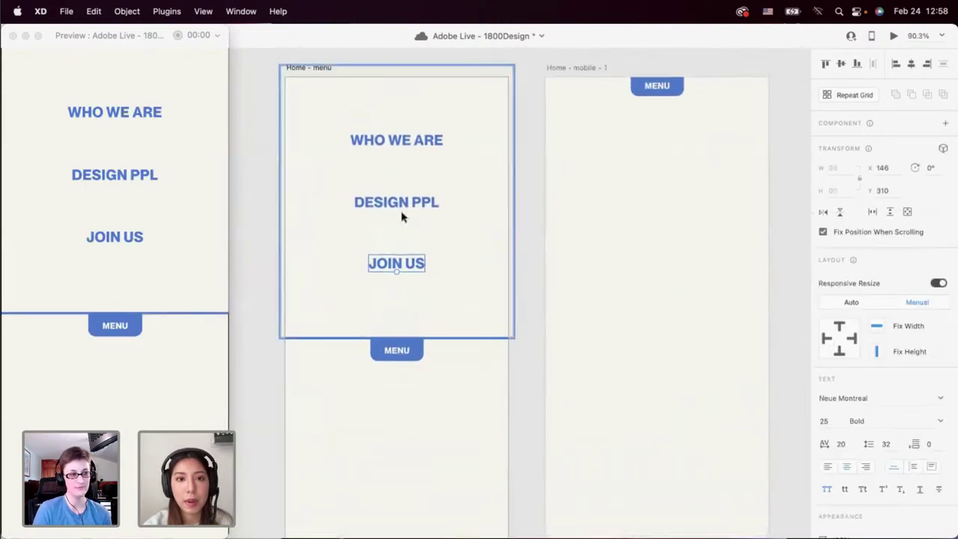
{"action": "left_click", "coordinate": [400, 204], "text": "shift"}
{"action": "left_click", "coordinate": [388, 142], "text": "shift"}
{"action": "left_click_drag", "start_coordinate": [389, 203], "coordinate": [387, 186]}
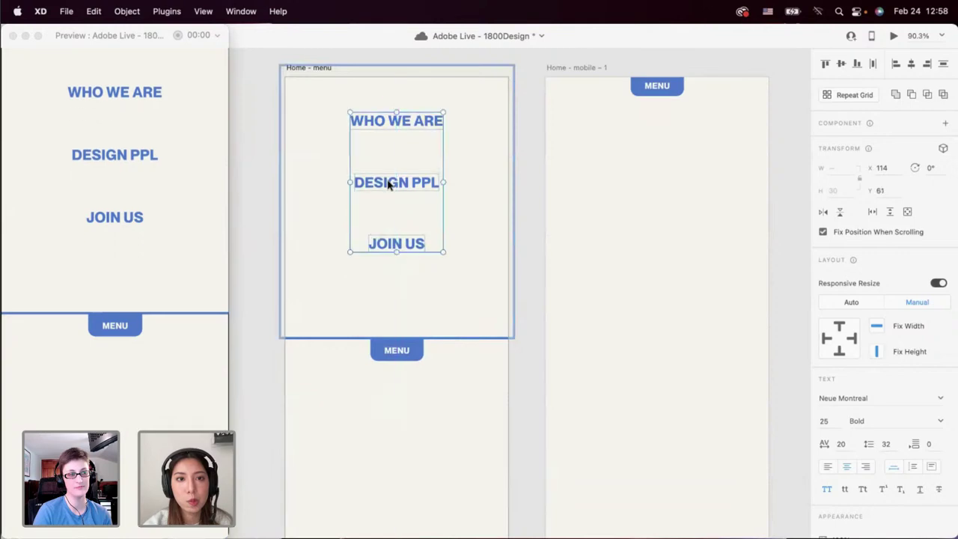
Copy the 1-800-DESIGN badge from the About 1-800-DESIGN artboard in the Adobe Live document.
{"action": "left_click", "coordinate": [368, 271]}
{"action": "scroll", "coordinate": [372, 269], "scroll_direction": "down", "scroll_amount": 5}
{"action": "scroll", "coordinate": [373, 271], "scroll_direction": "left", "scroll_amount": 3}
{"action": "scroll", "coordinate": [374, 271], "scroll_direction": "left", "scroll_amount": 2}
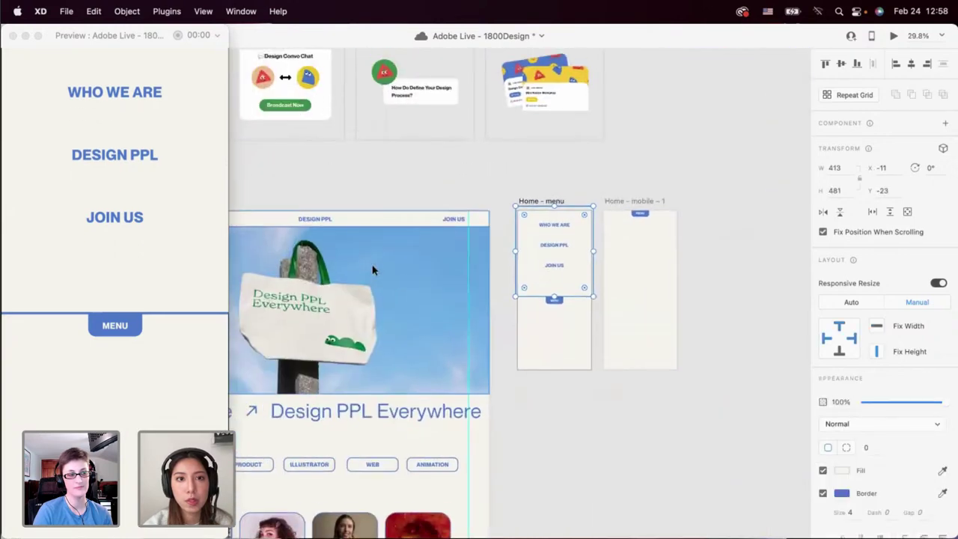
{"action": "scroll", "coordinate": [372, 269], "scroll_direction": "down", "scroll_amount": 2}
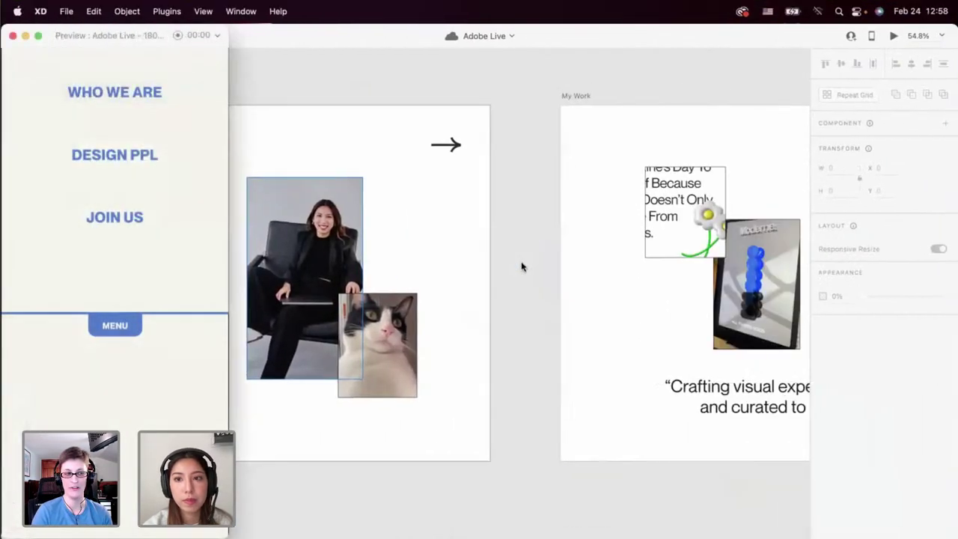
{"action": "scroll", "coordinate": [522, 268], "scroll_direction": "right", "scroll_amount": 10}
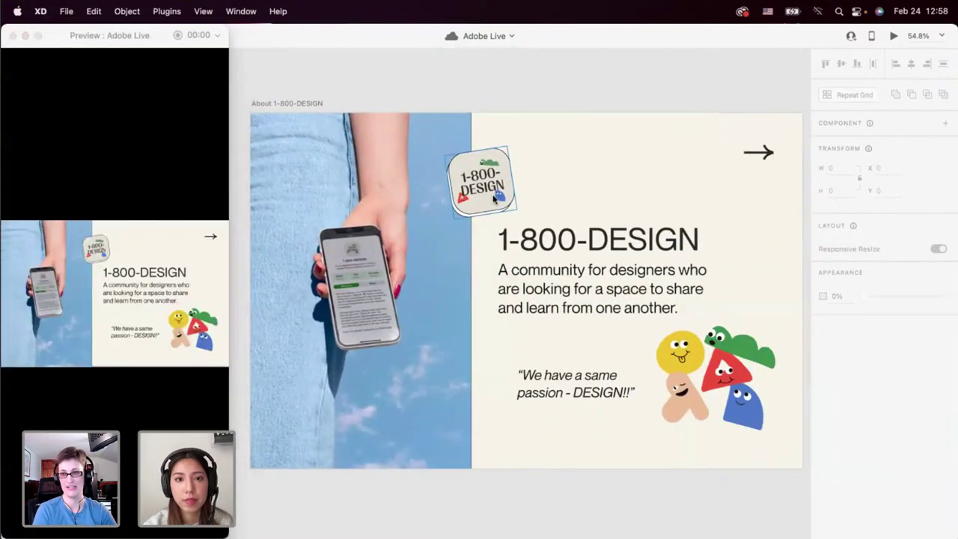
{"action": "left_click", "coordinate": [494, 199]}
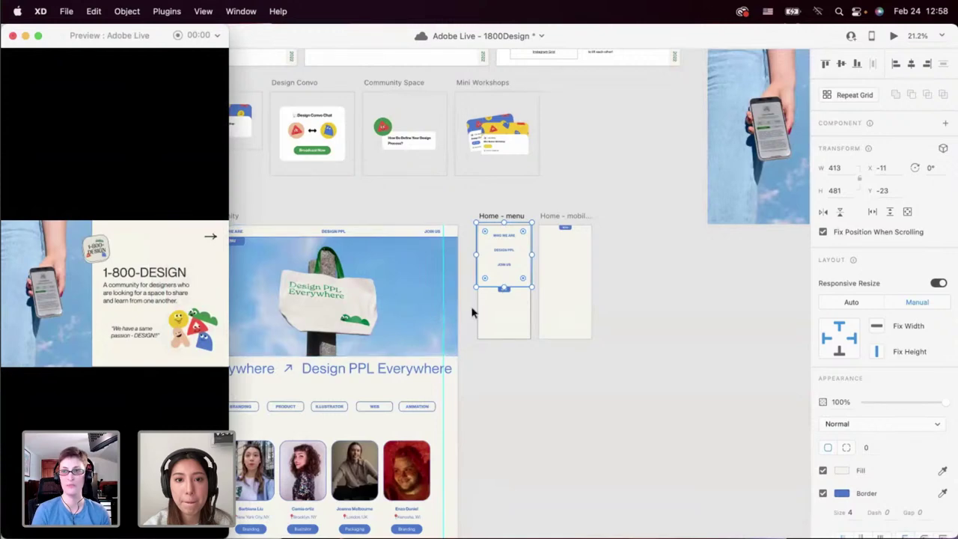
Paste the 1-800-DESIGN badge into Home - menu below JOIN US, scale it to 94.24 square and straighten it to 0°.
{"action": "scroll", "coordinate": [517, 303], "scroll_direction": "up", "scroll_amount": 2}
{"action": "scroll", "coordinate": [517, 303], "scroll_direction": "up", "scroll_amount": 6}
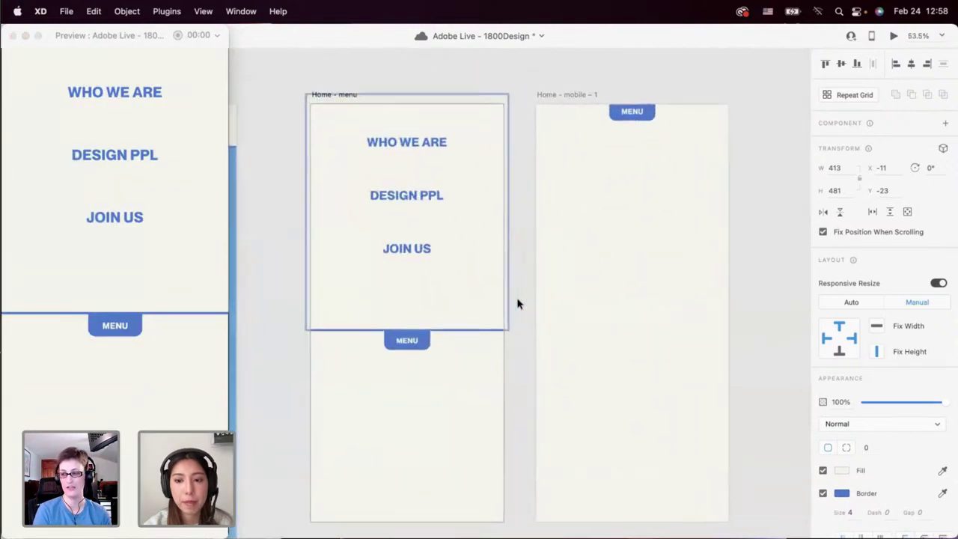
{"action": "key", "text": "cmd+v"}
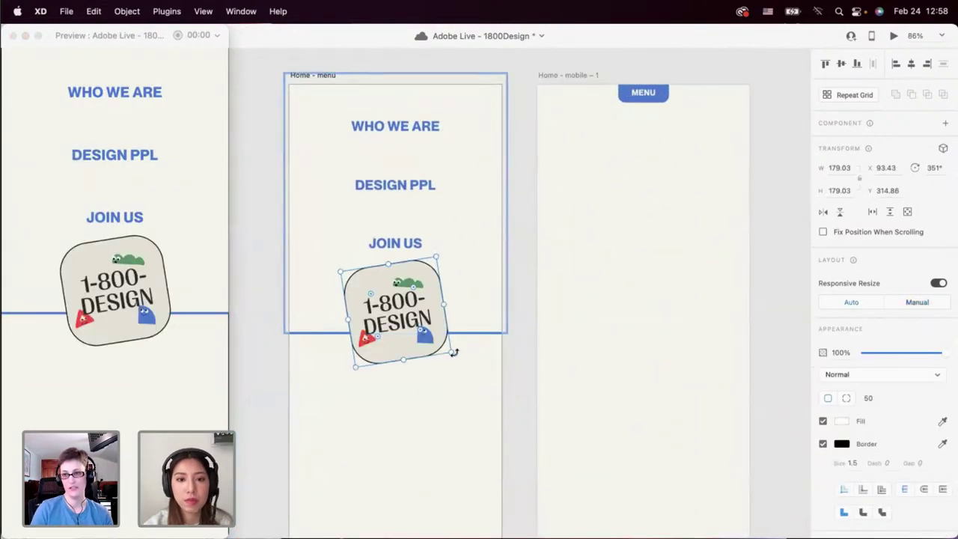
{"action": "left_click_drag", "start_coordinate": [452, 348], "coordinate": [389, 272]}
{"action": "left_click", "coordinate": [390, 272]}
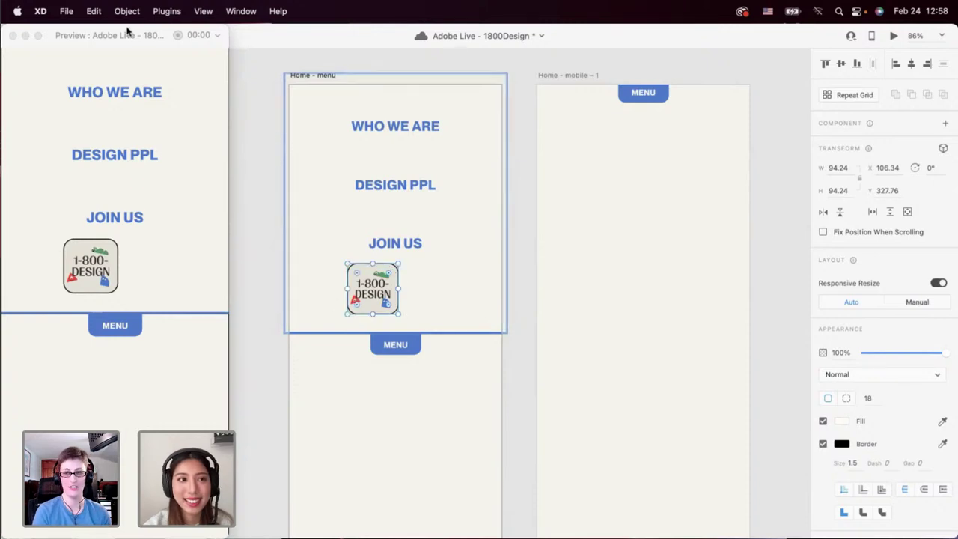
Give the 1-800-DESIGN badge a #4E77CD border with size 4.
{"action": "left_click_drag", "start_coordinate": [128, 31], "coordinate": [267, 39]}
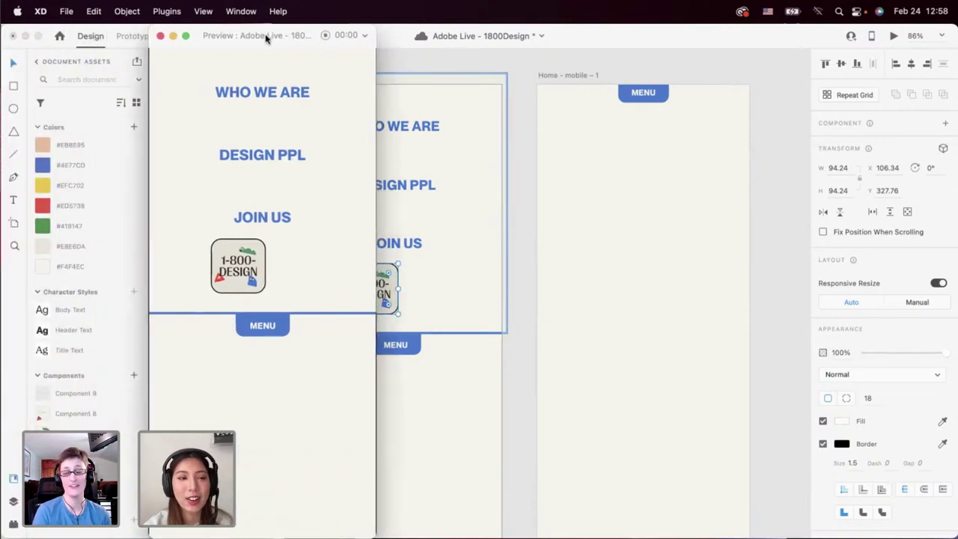
{"action": "right_click", "coordinate": [85, 165]}
{"action": "left_click", "coordinate": [105, 183]}
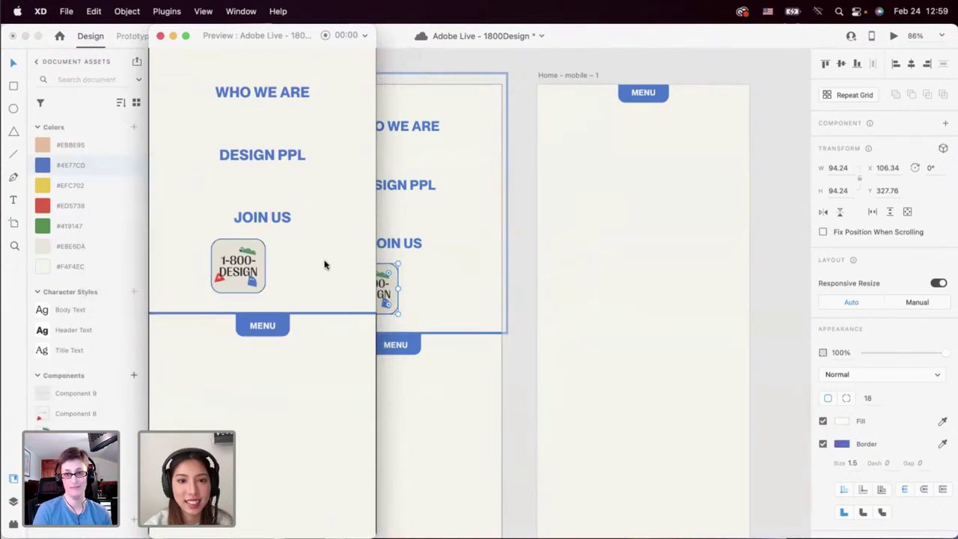
{"action": "left_click", "coordinate": [851, 463]}
{"action": "type", "text": "4"}
{"action": "key", "text": "Return"}
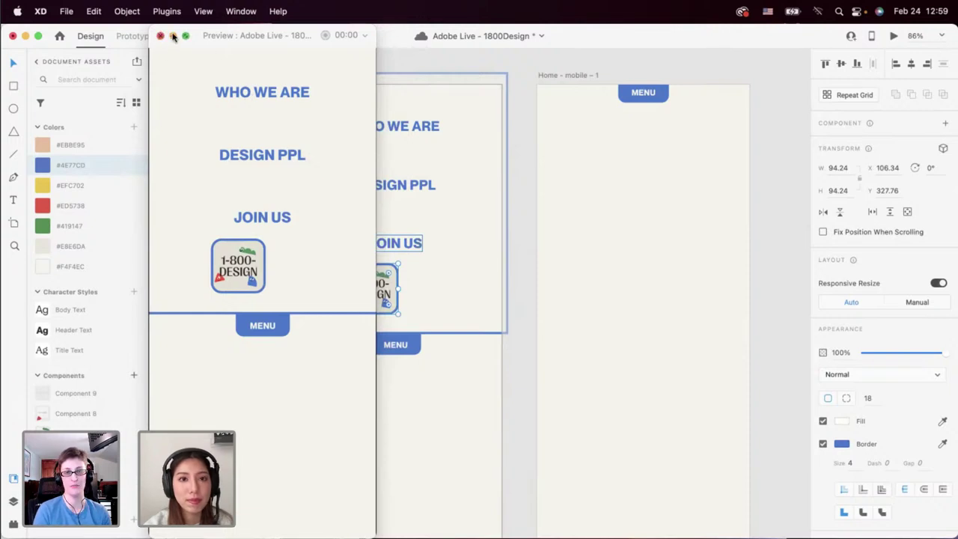
Move the preview window off the artboard and centre the 1-800-DESIGN badge horizontally in the menu panel.
{"action": "left_click_drag", "start_coordinate": [253, 38], "coordinate": [134, 34]}
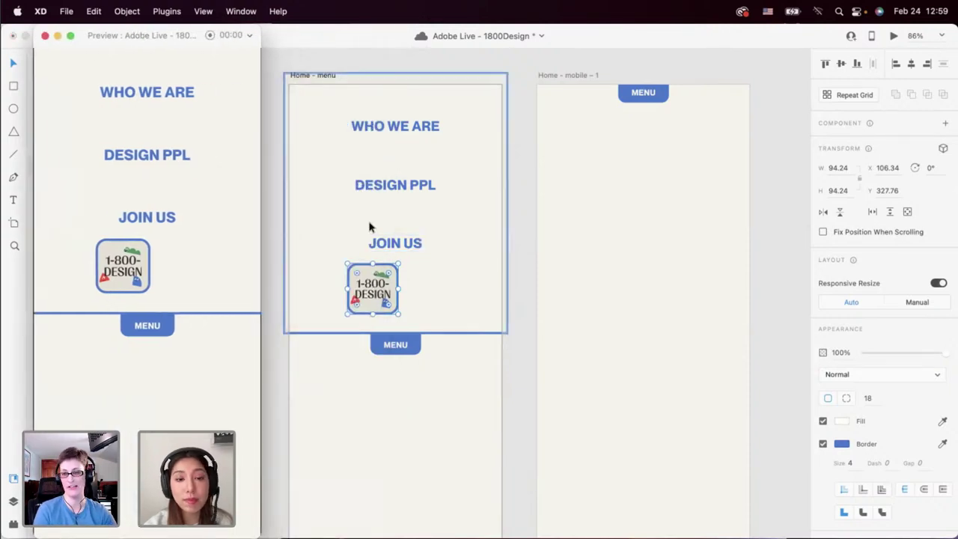
{"action": "left_click", "coordinate": [387, 294]}
{"action": "left_click_drag", "start_coordinate": [376, 294], "coordinate": [399, 294]}
Raise JOIN US clear of the badge and distribute the three menu labels evenly in height.
{"action": "left_click_drag", "start_coordinate": [388, 250], "coordinate": [388, 225]}
{"action": "left_click", "coordinate": [393, 187], "text": "shift"}
{"action": "left_click", "coordinate": [399, 127], "text": "shift"}
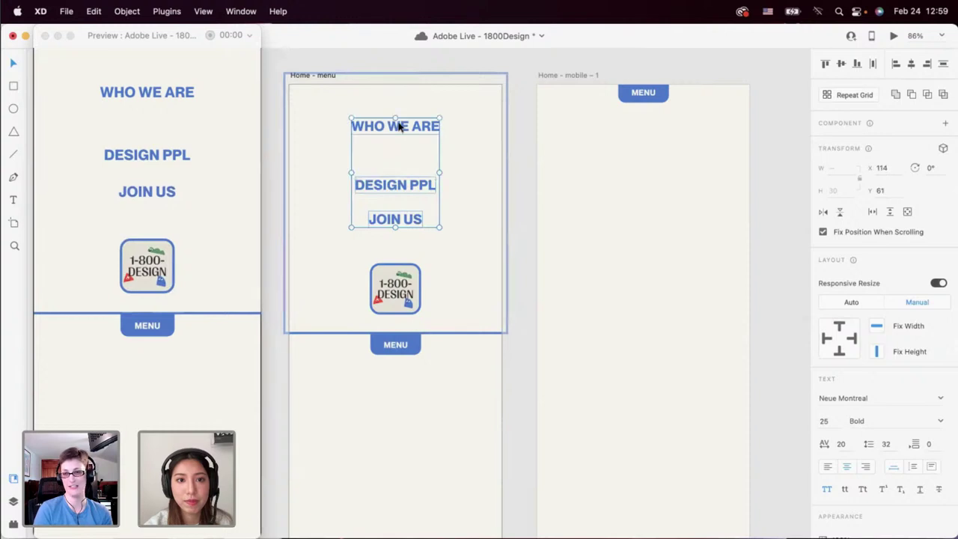
{"action": "left_click", "coordinate": [943, 66]}
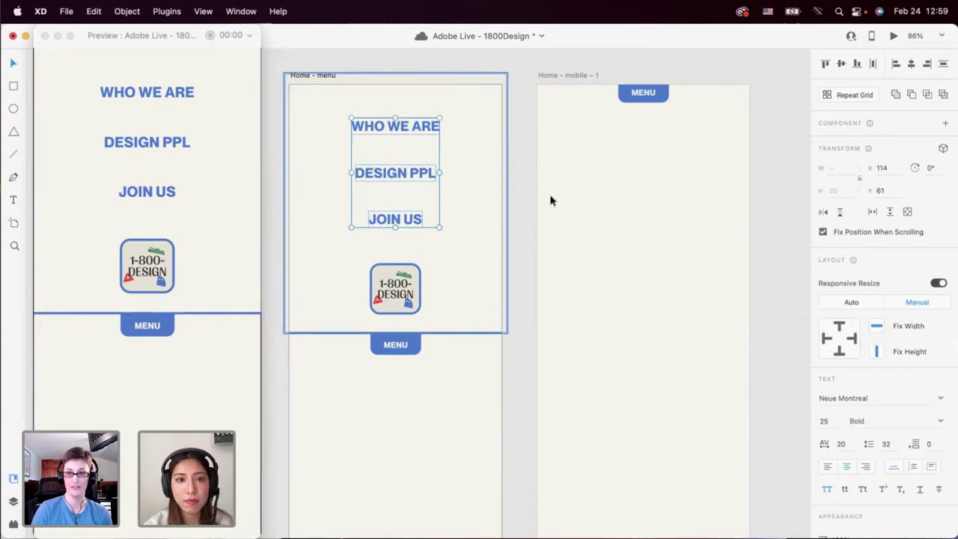
Move the 1-800-DESIGN badge to the top of the menu panel, centred at a Y of about 53.
{"action": "left_click_drag", "start_coordinate": [393, 289], "coordinate": [393, 283]}
{"action": "left_click", "coordinate": [378, 401]}
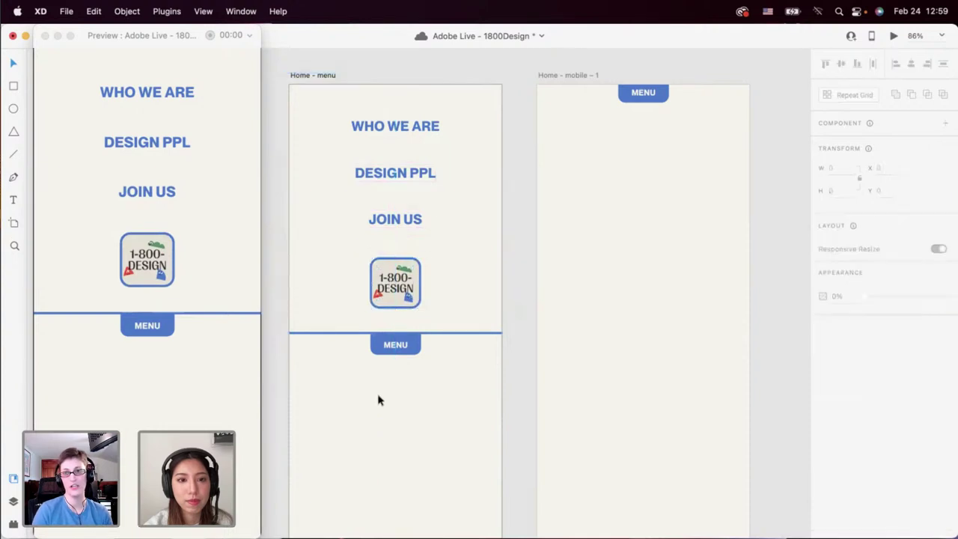
{"action": "scroll", "coordinate": [378, 400], "scroll_direction": "down", "scroll_amount": 5}
{"action": "scroll", "coordinate": [378, 401], "scroll_direction": "up", "scroll_amount": 4}
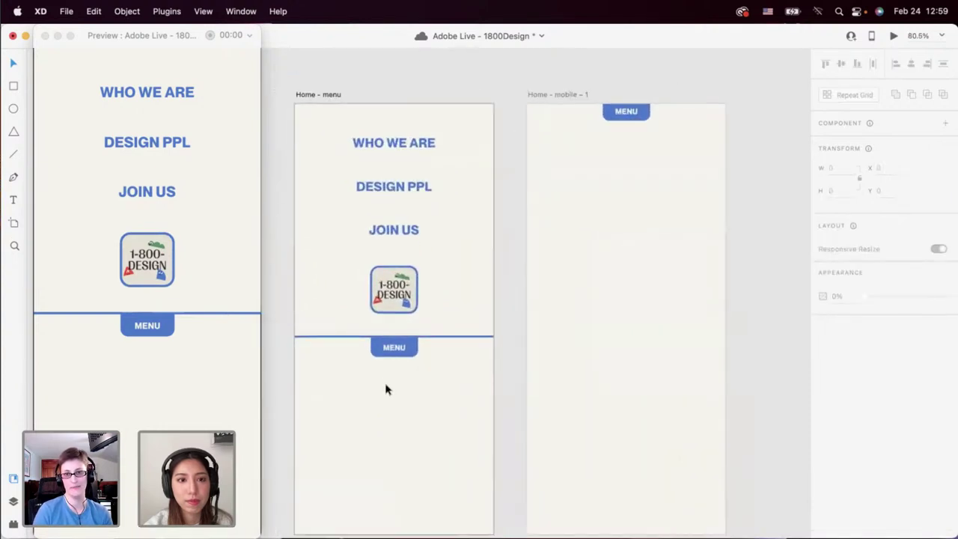
{"action": "left_click_drag", "start_coordinate": [396, 292], "coordinate": [421, 152]}
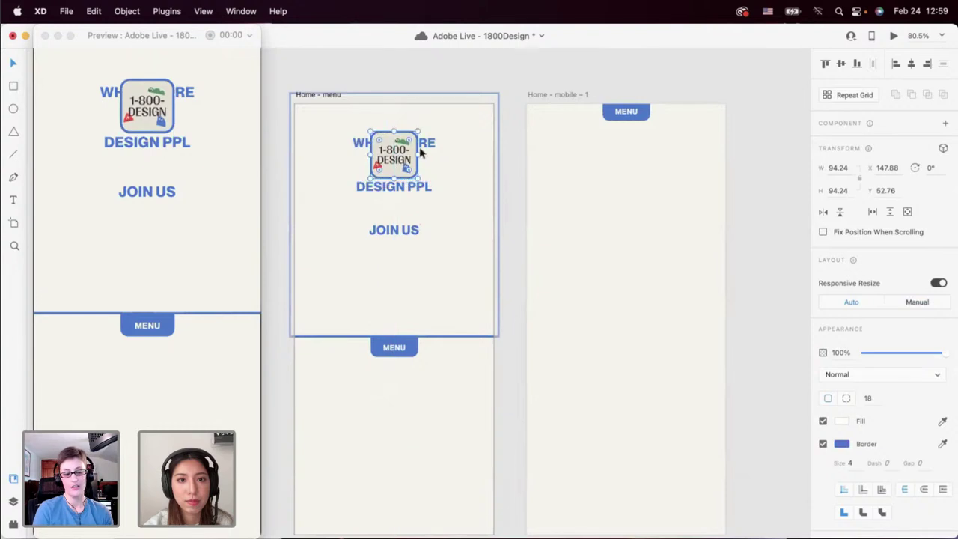
Move WHO WE ARE, DESIGN PPL and JOIN US together down below the badge, clear of the panel's lower border.
{"action": "left_click", "coordinate": [432, 145], "text": "shift"}
{"action": "left_click", "coordinate": [424, 187], "text": "shift"}
{"action": "left_click", "coordinate": [393, 234], "text": "shift"}
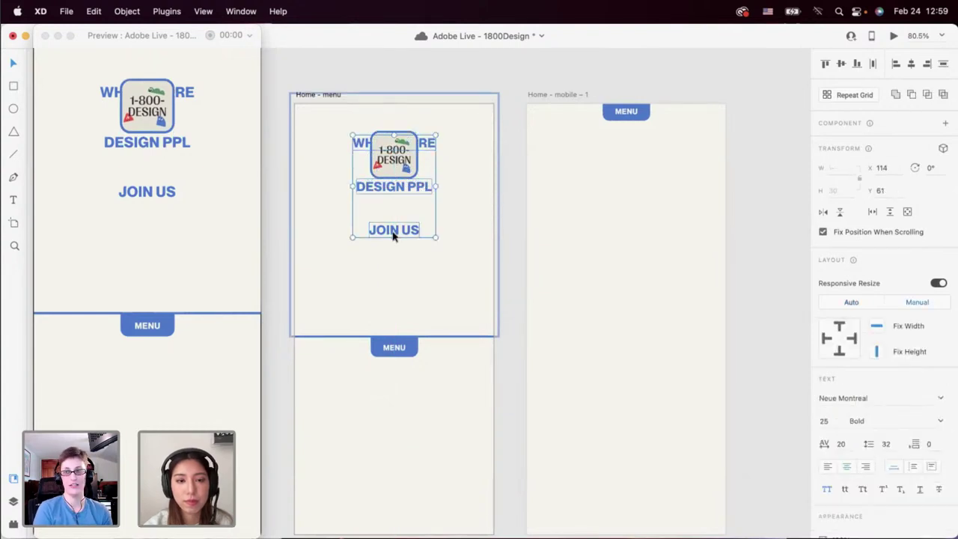
{"action": "left_click_drag", "start_coordinate": [393, 233], "coordinate": [391, 300]}
{"action": "left_click", "coordinate": [395, 386]}
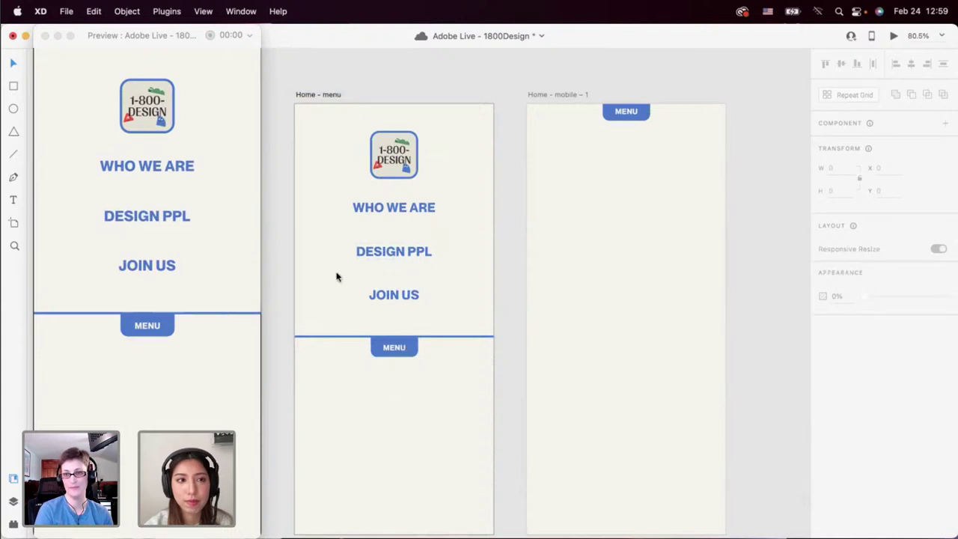
Close the preview and combine the menu panel, badge, three labels and MENU tab on Home - menu into one component.
{"action": "left_click", "coordinate": [44, 35]}
{"action": "left_click", "coordinate": [309, 145]}
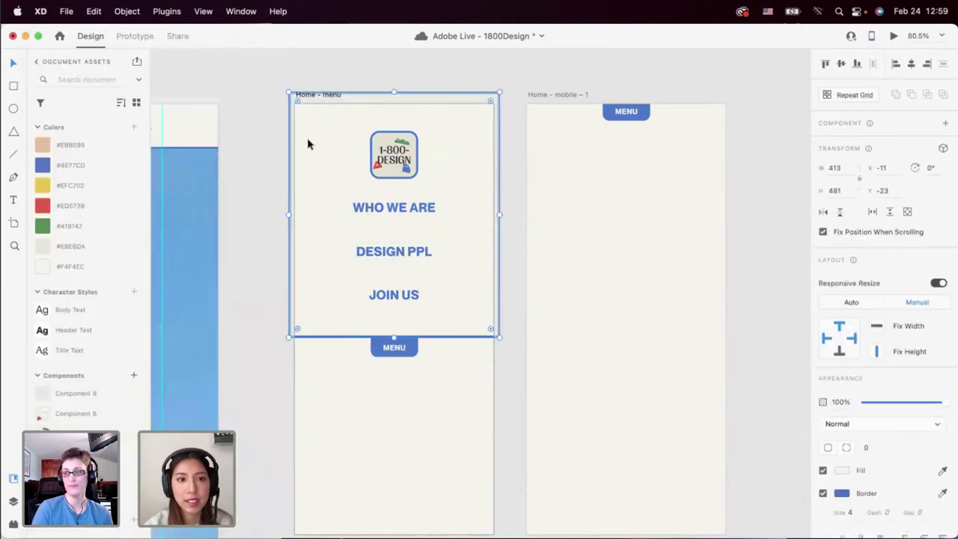
{"action": "left_click", "coordinate": [428, 393]}
{"action": "left_click_drag", "start_coordinate": [443, 388], "coordinate": [387, 158]}
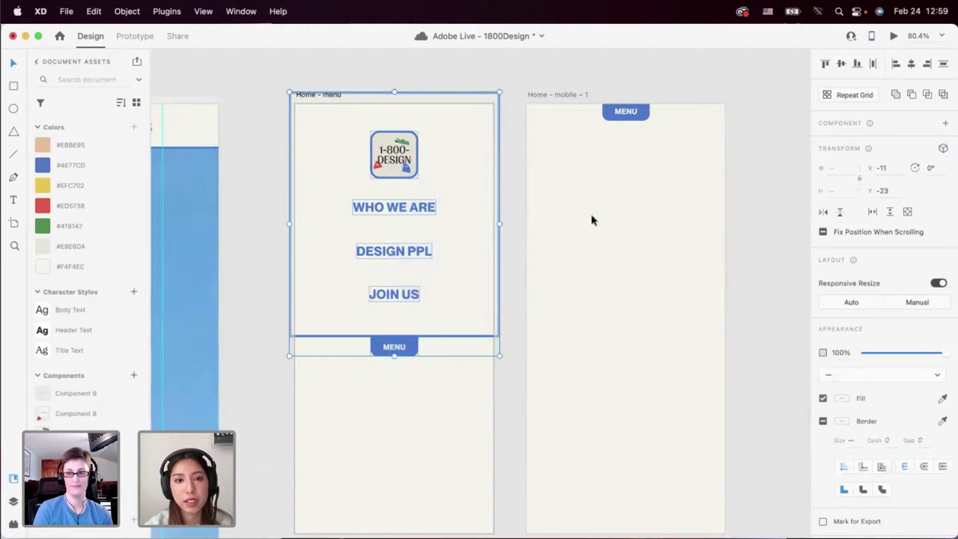
{"action": "scroll", "coordinate": [632, 229], "scroll_direction": "down", "scroll_amount": 3}
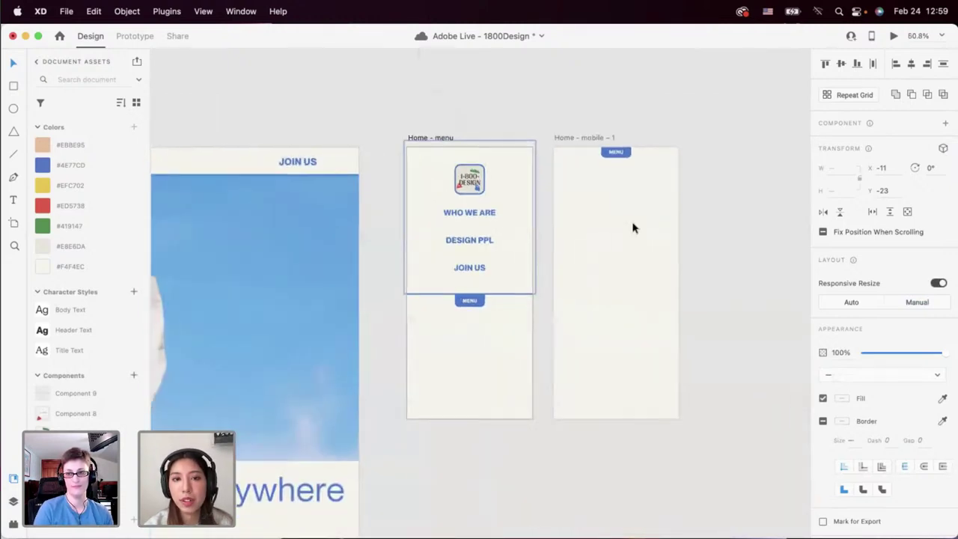
{"action": "scroll", "coordinate": [633, 222], "scroll_direction": "right", "scroll_amount": 3}
{"action": "left_click", "coordinate": [946, 124]}
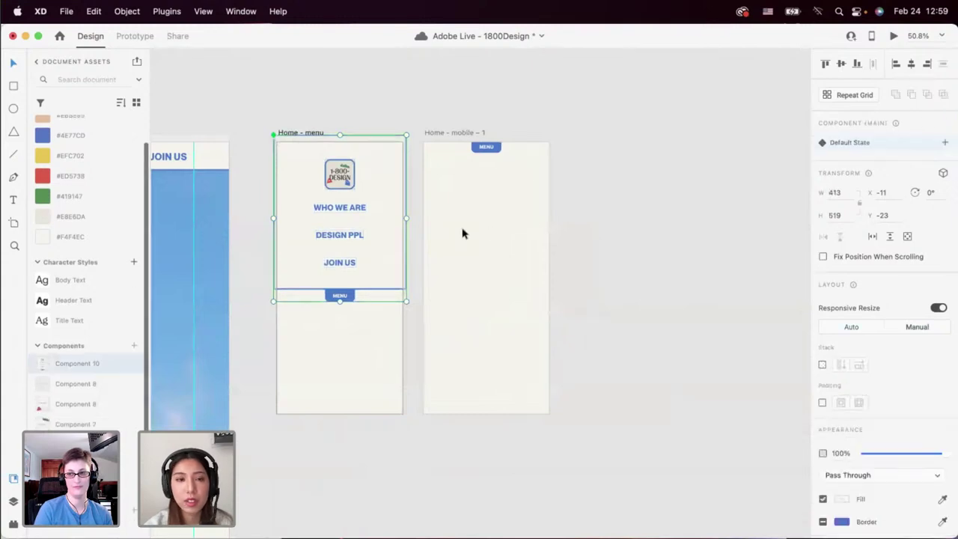
Delete the separate MENU tab from the Home - mobile – 1 artboard.
{"action": "left_click", "coordinate": [453, 225]}
{"action": "left_click", "coordinate": [356, 232]}
{"action": "scroll", "coordinate": [355, 232], "scroll_direction": "up", "scroll_amount": 3}
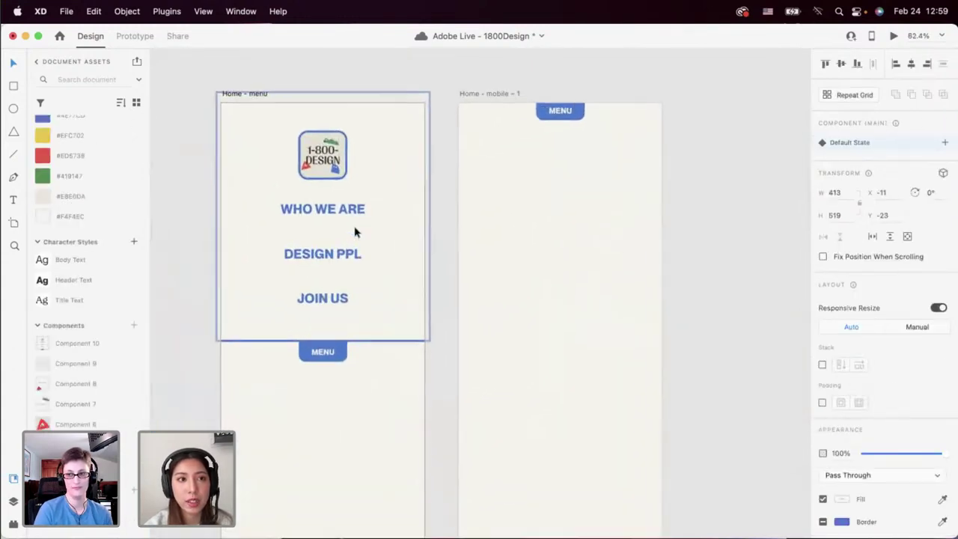
{"action": "scroll", "coordinate": [398, 229], "scroll_direction": "down", "scroll_amount": 3}
{"action": "left_click", "coordinate": [504, 152]}
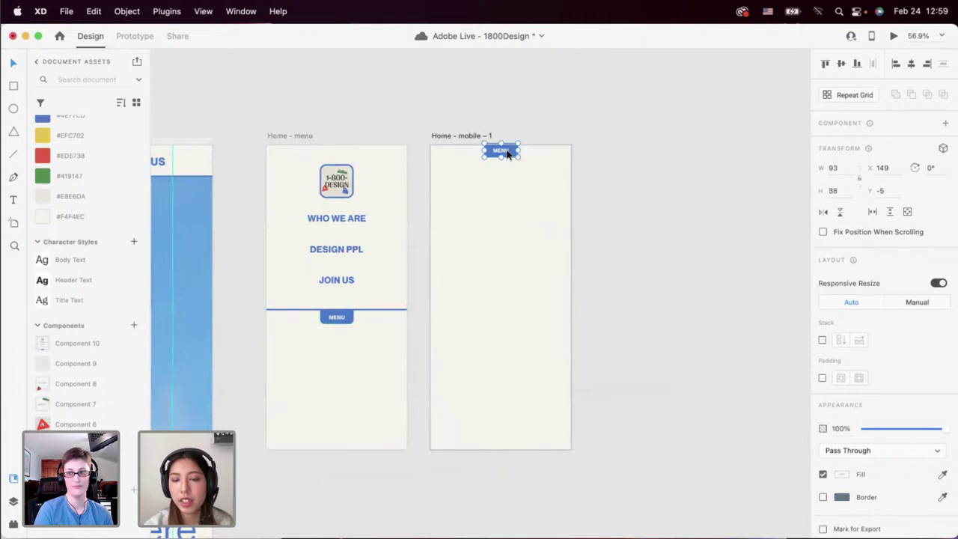
{"action": "key", "text": "Delete"}
Try placing a copy of the menu component on Home - mobile – 1.
{"action": "left_click", "coordinate": [386, 204]}
{"action": "key", "text": "super+c"}
{"action": "key", "text": "super+v"}
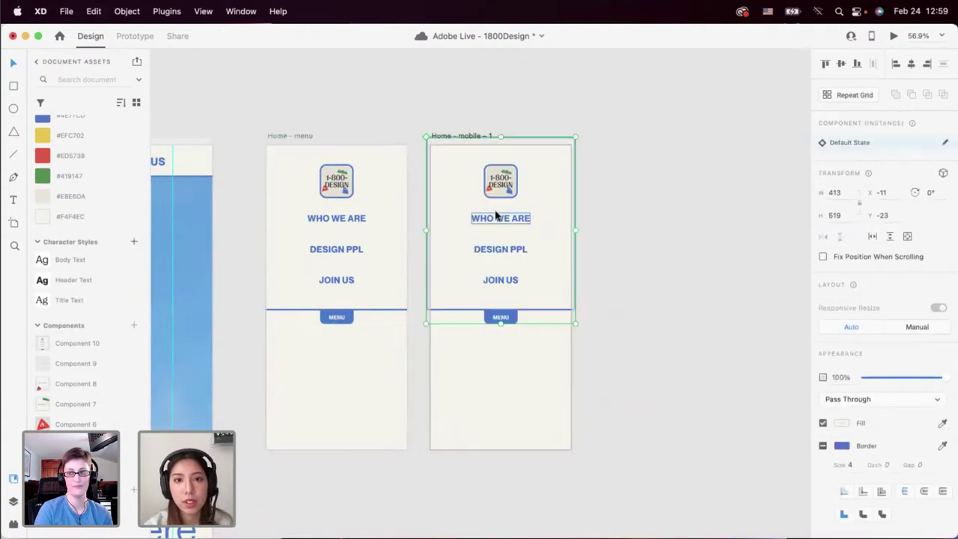
{"action": "scroll", "coordinate": [501, 210], "scroll_direction": "up", "scroll_amount": 3}
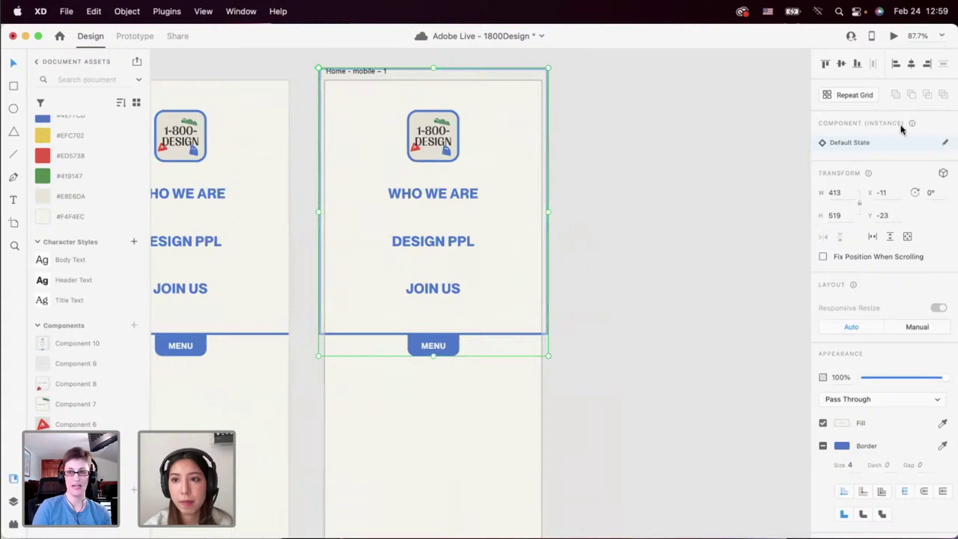
{"action": "key", "text": "super+z"}
Add a Toggle State to the main menu component on Home - menu.
{"action": "scroll", "coordinate": [462, 274], "scroll_direction": "left", "scroll_amount": 3}
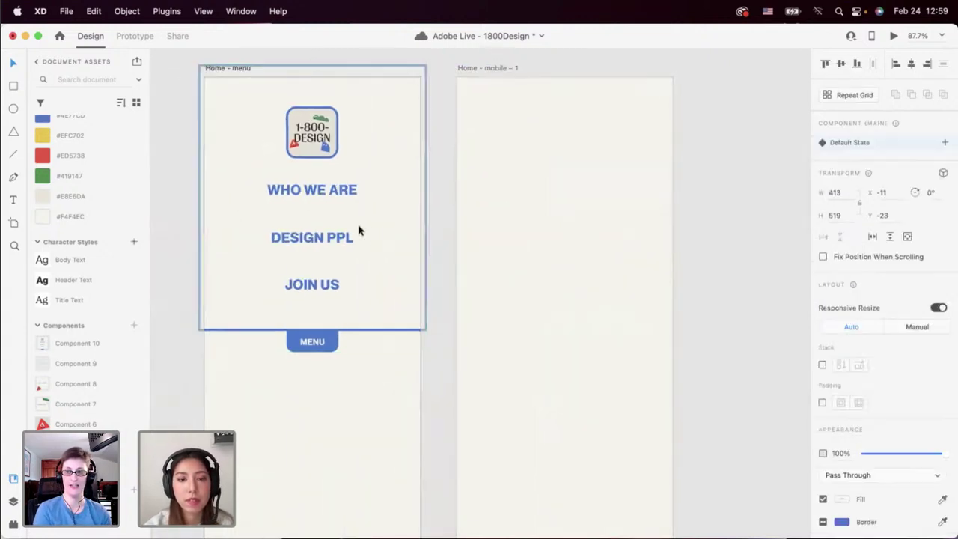
{"action": "scroll", "coordinate": [359, 229], "scroll_direction": "down", "scroll_amount": 3}
{"action": "left_click", "coordinate": [945, 143]}
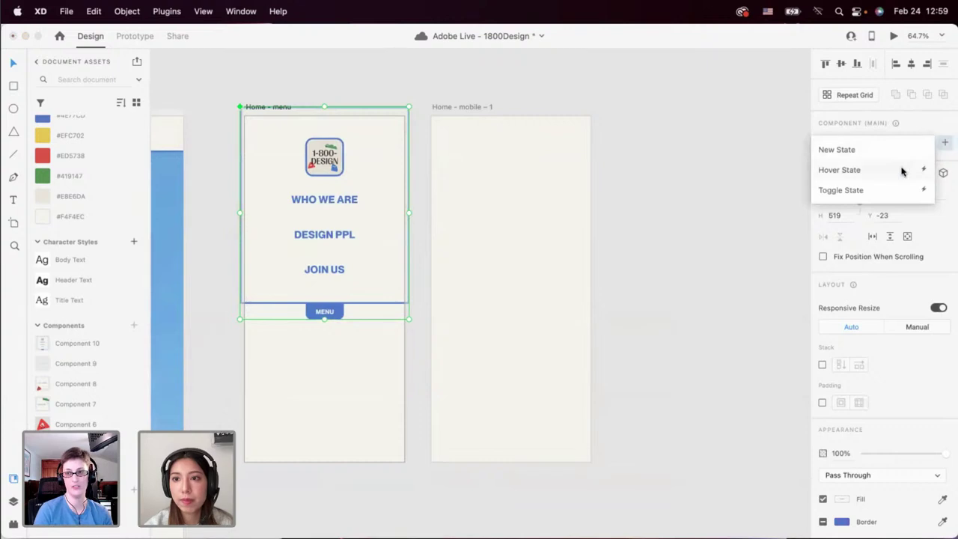
{"action": "left_click", "coordinate": [884, 189]}
{"action": "left_click", "coordinate": [342, 345]}
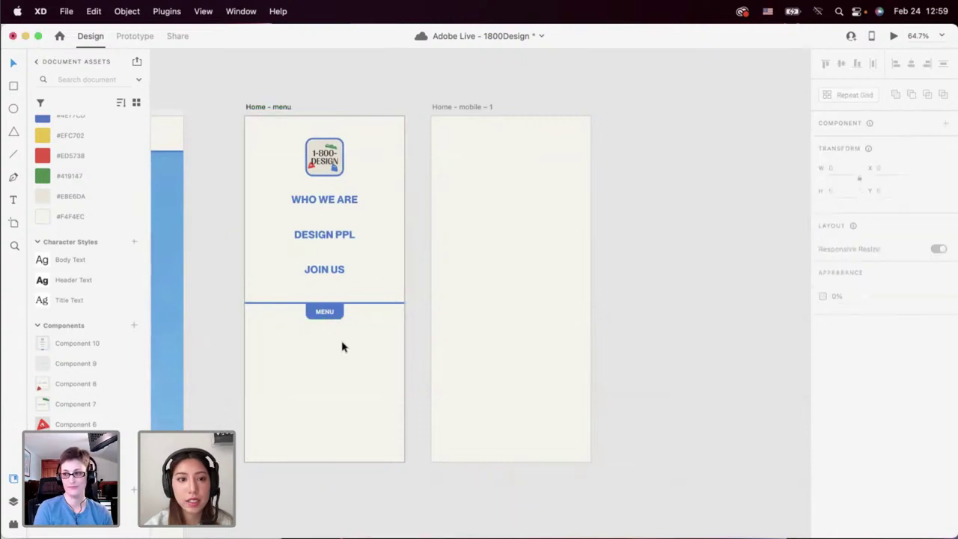
Try moving the Toggle State's contents up above the Home - menu artboard.
{"action": "left_click", "coordinate": [333, 301]}
{"action": "double_click", "coordinate": [330, 311]}
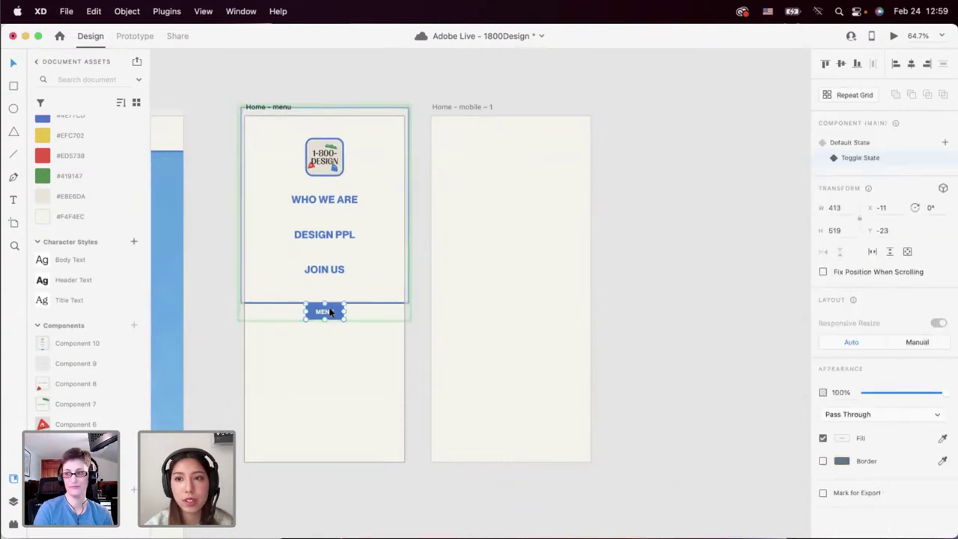
{"action": "left_click_drag", "start_coordinate": [355, 327], "coordinate": [312, 176]}
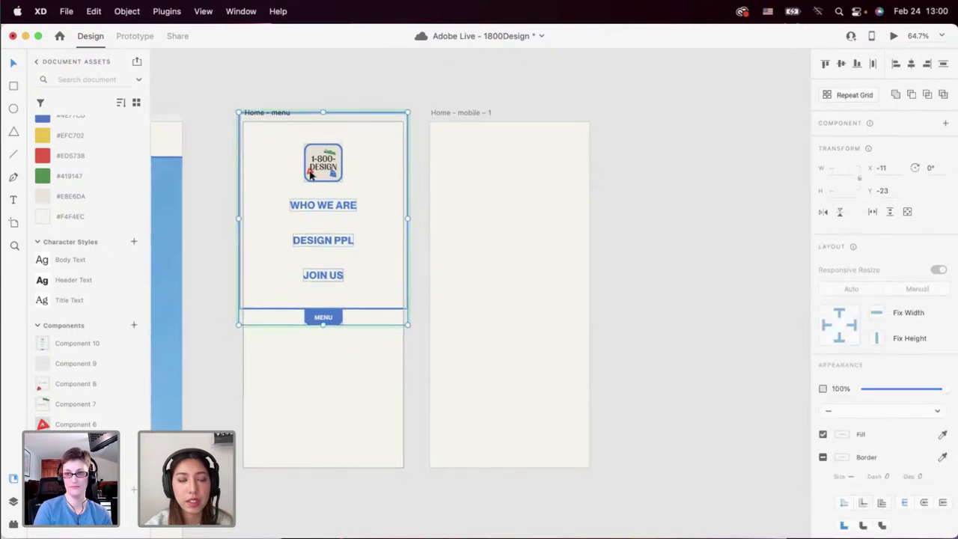
{"action": "scroll", "coordinate": [310, 319], "scroll_direction": "up", "scroll_amount": 4}
{"action": "left_click_drag", "start_coordinate": [311, 318], "coordinate": [302, 129]}
{"action": "key", "text": "super+z"}
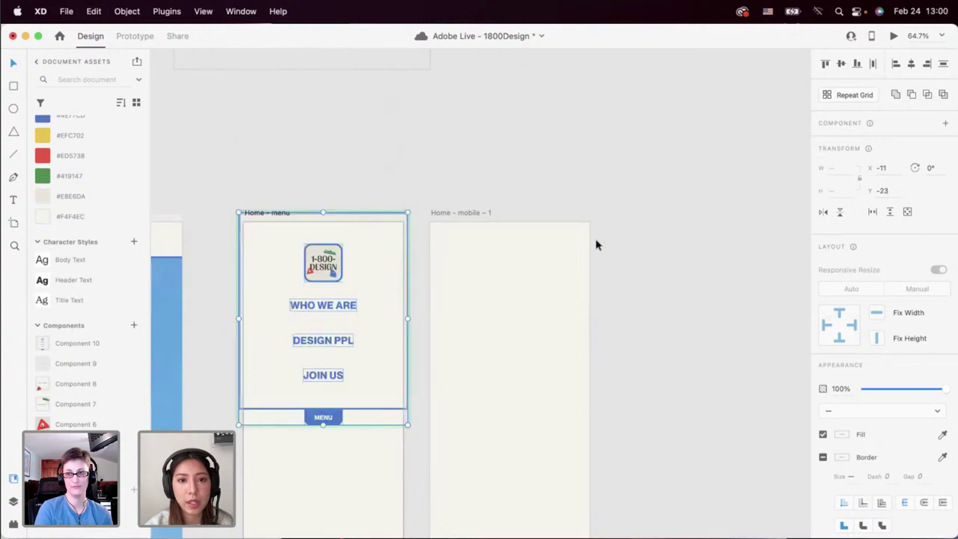
Switch the menu component to Default State and move all its contents up above the artboard to Y -470.
{"action": "left_click", "coordinate": [555, 159]}
{"action": "left_click", "coordinate": [324, 283]}
{"action": "left_click", "coordinate": [878, 146]}
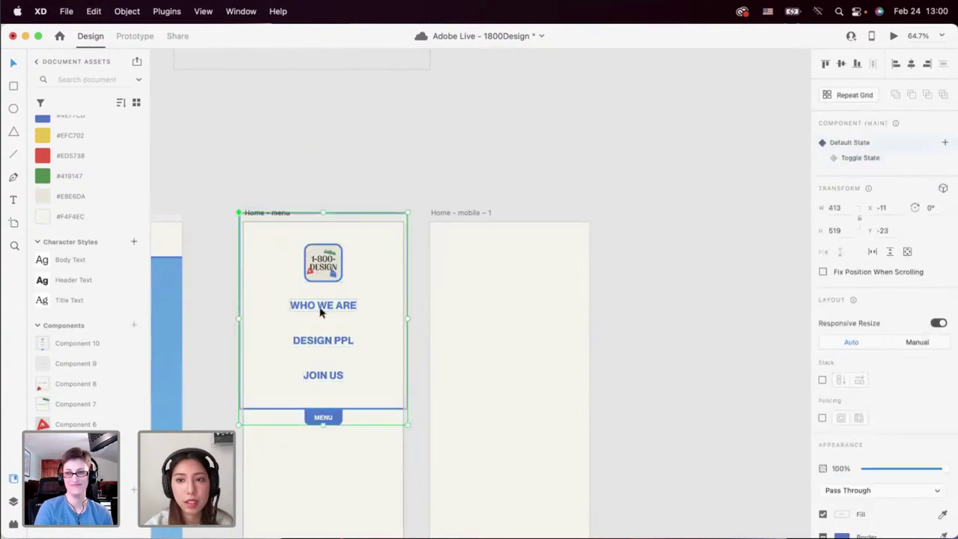
{"action": "double_click", "coordinate": [321, 417]}
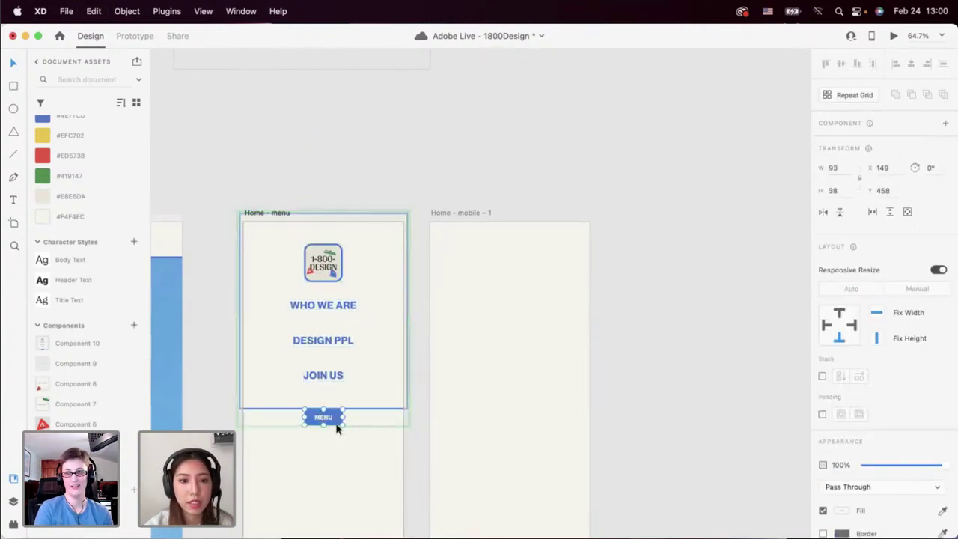
{"action": "left_click_drag", "start_coordinate": [358, 444], "coordinate": [307, 233]}
{"action": "left_click_drag", "start_coordinate": [315, 308], "coordinate": [315, 147]}
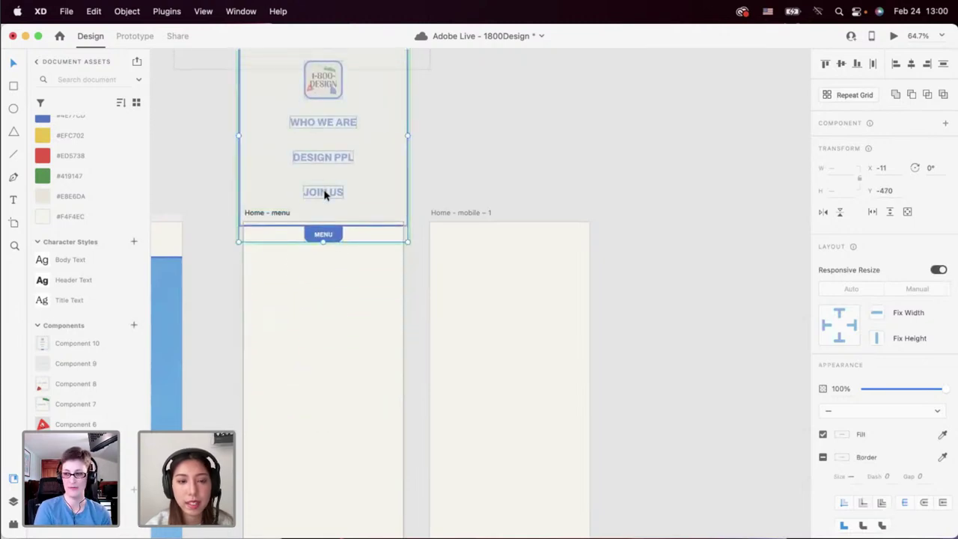
Nudge the Default State contents up to about Y -483 so only the MENU tab hangs inside the artboard.
{"action": "key", "text": "Up"}
{"action": "key", "text": "Up"}
{"action": "key", "text": "Up"}
{"action": "key", "text": "Up"}
{"action": "key", "text": "Up"}
{"action": "key", "text": "Up"}
{"action": "key", "text": "Up"}
{"action": "key", "text": "Up"}
{"action": "key", "text": "Up"}
{"action": "key", "text": "Up"}
{"action": "key", "text": "Up"}
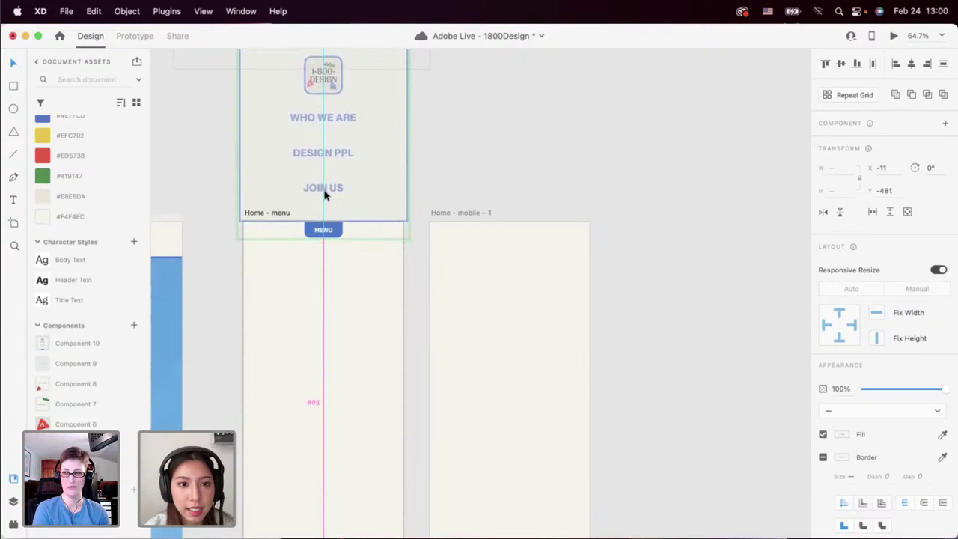
{"action": "left_click_drag", "start_coordinate": [325, 195], "coordinate": [323, 193]}
{"action": "left_click", "coordinate": [307, 312]}
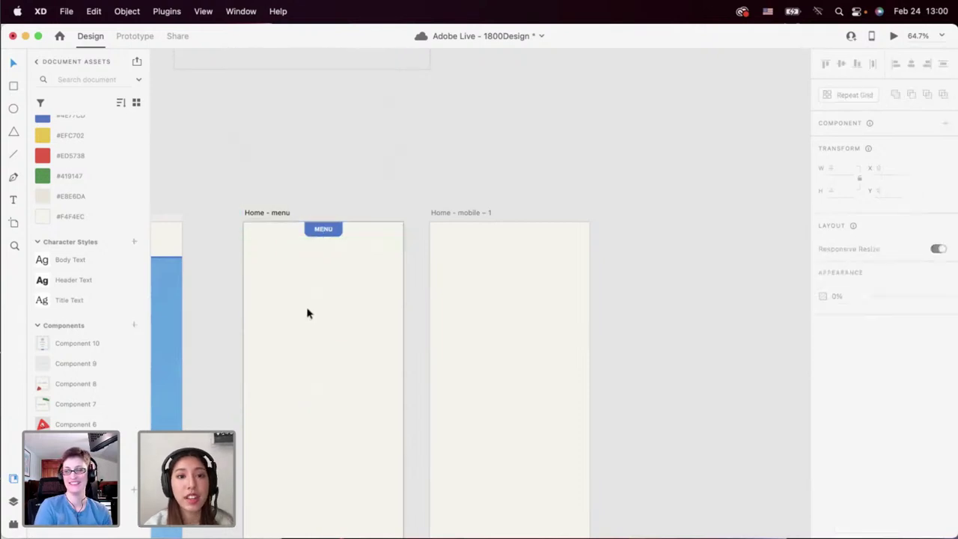
Switch the menu component to Toggle State and move all its contents down to Y -24, opening the panel on Home - menu.
{"action": "left_click", "coordinate": [331, 231]}
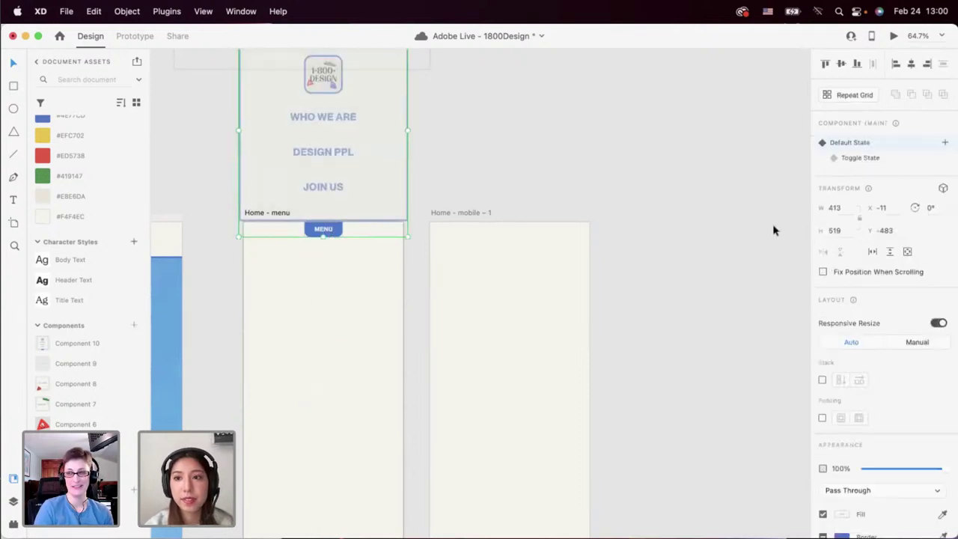
{"action": "left_click", "coordinate": [865, 159]}
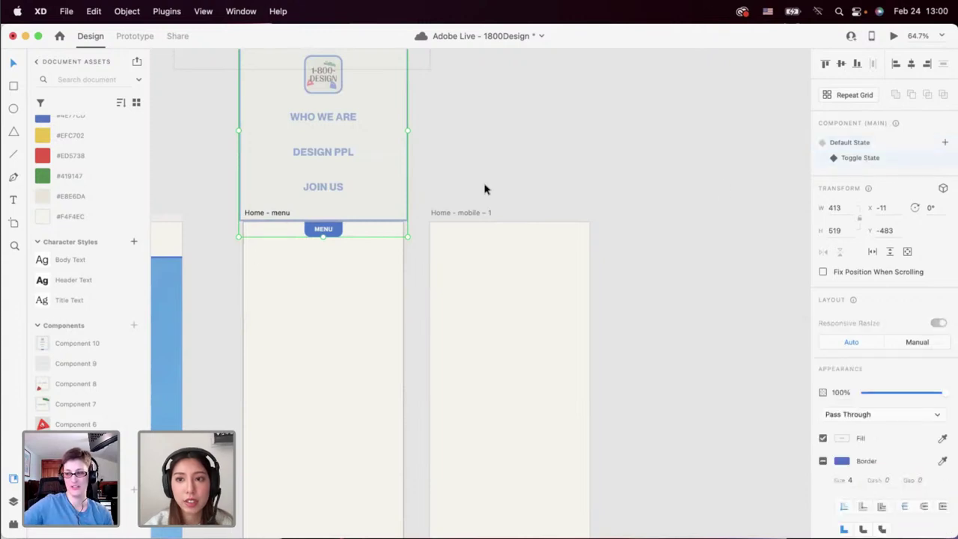
{"action": "scroll", "coordinate": [274, 245], "scroll_direction": "down", "scroll_amount": 5}
{"action": "double_click", "coordinate": [303, 235]}
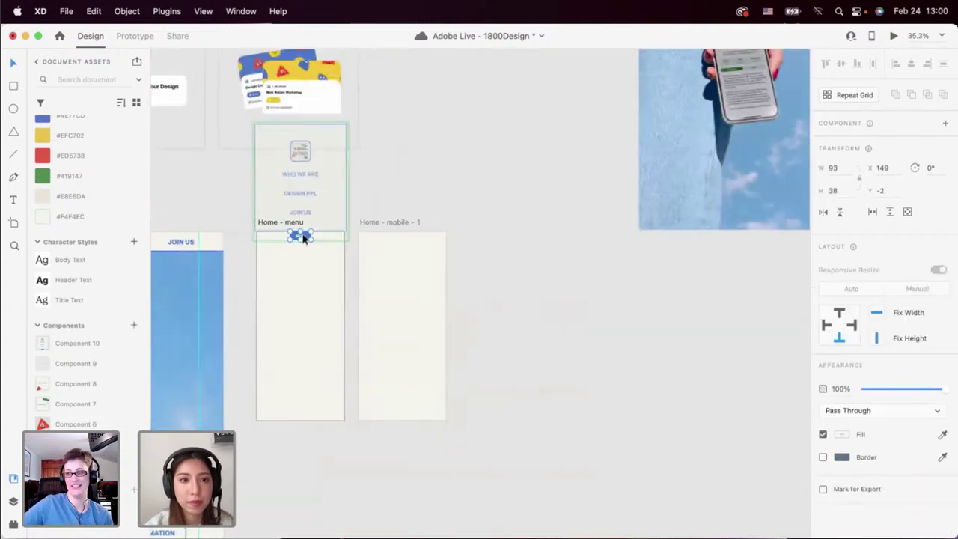
{"action": "left_click_drag", "start_coordinate": [322, 272], "coordinate": [298, 258]}
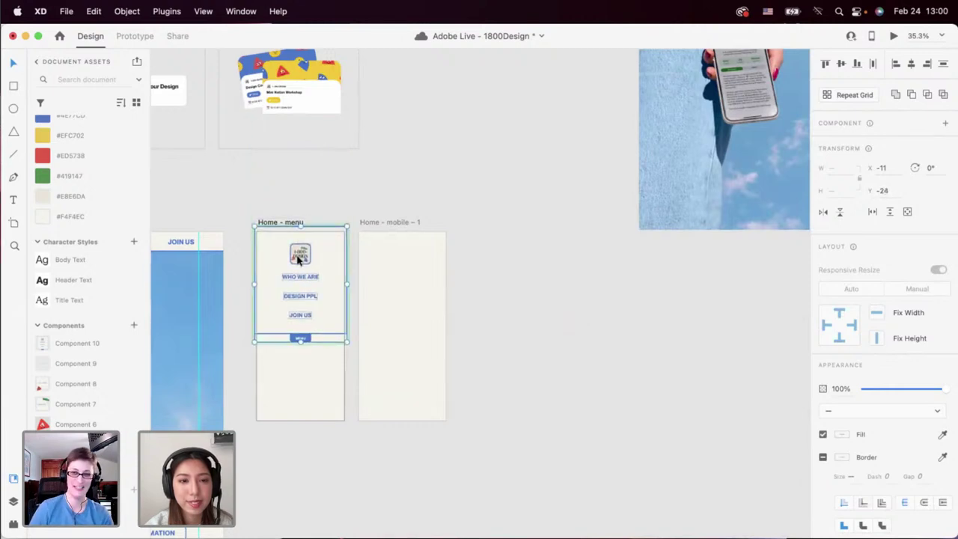
{"action": "left_click", "coordinate": [372, 274]}
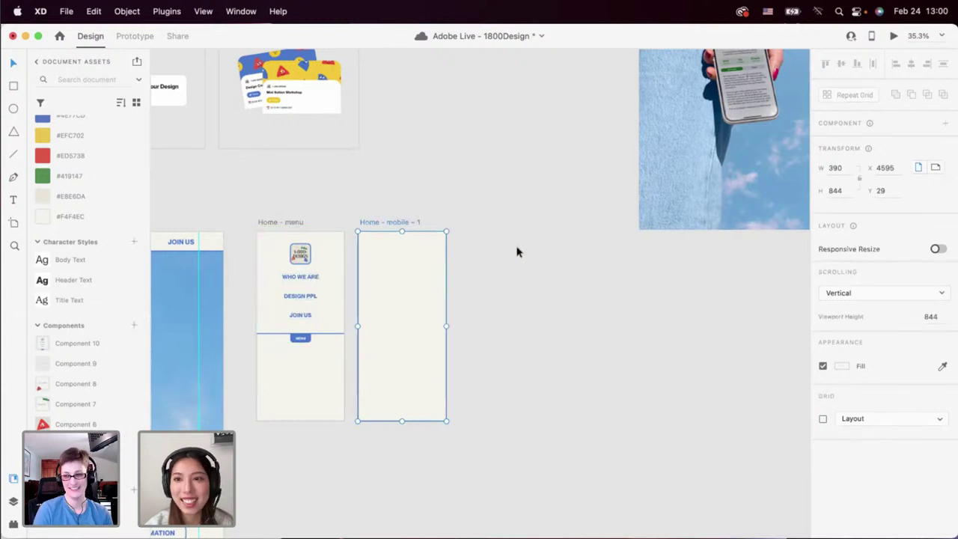
Set the menu component back to Default State and paste a copy of it into Home - mobile – 1.
{"action": "left_click", "coordinate": [302, 282]}
{"action": "left_click", "coordinate": [399, 307]}
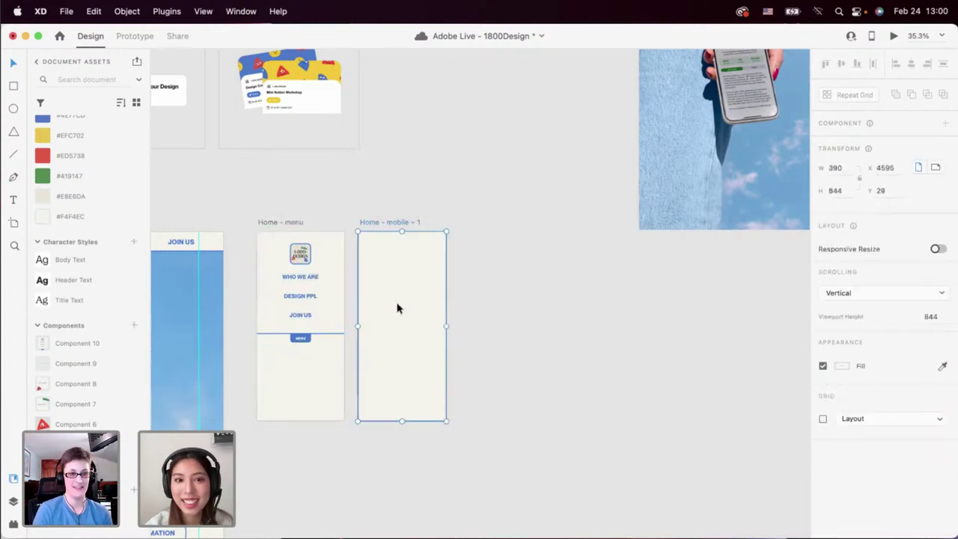
{"action": "left_click", "coordinate": [297, 297]}
{"action": "left_click", "coordinate": [844, 143]}
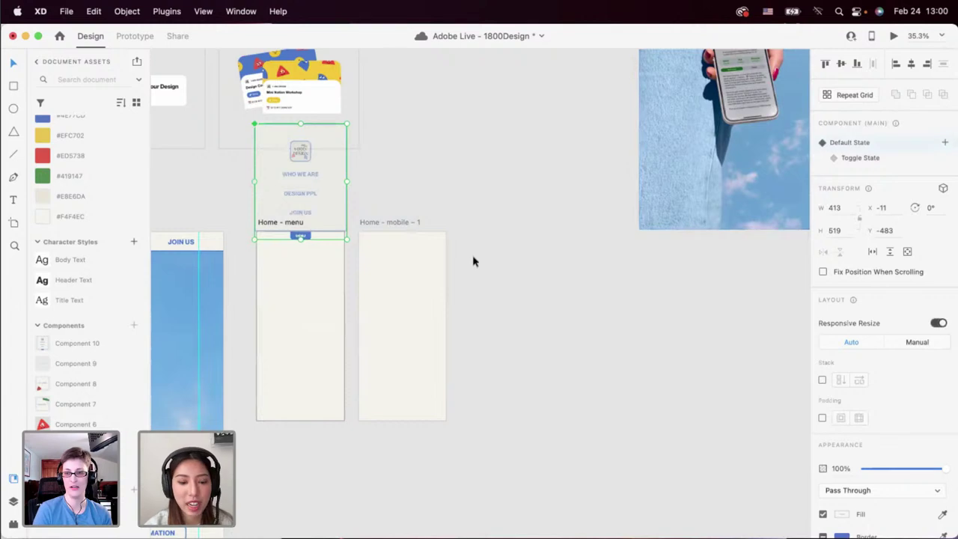
{"action": "left_click", "coordinate": [430, 277]}
{"action": "key", "text": "super+v"}
{"action": "left_click", "coordinate": [487, 270]}
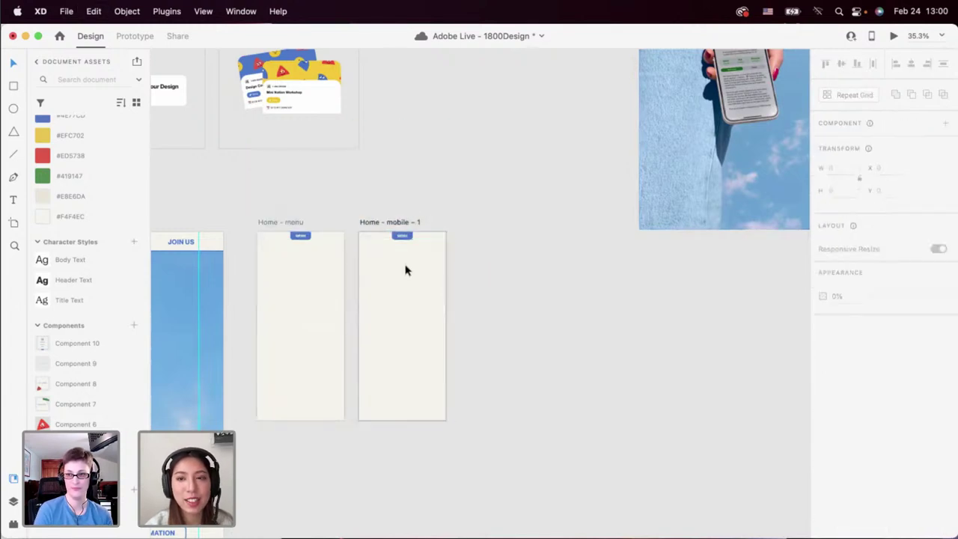
Preview Home - mobile – 1 and test opening and closing the menu with the MENU tab.
{"action": "left_click", "coordinate": [894, 36]}
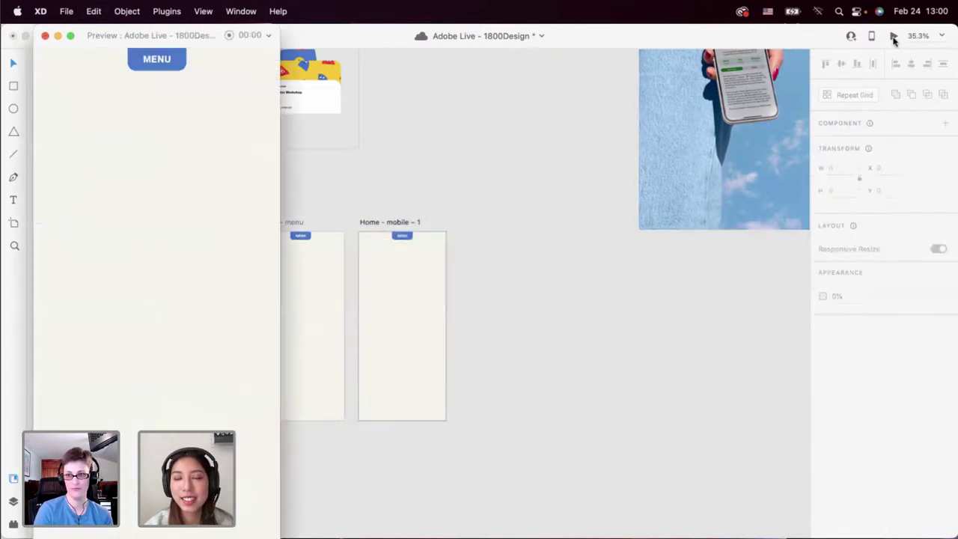
{"action": "left_click", "coordinate": [183, 61]}
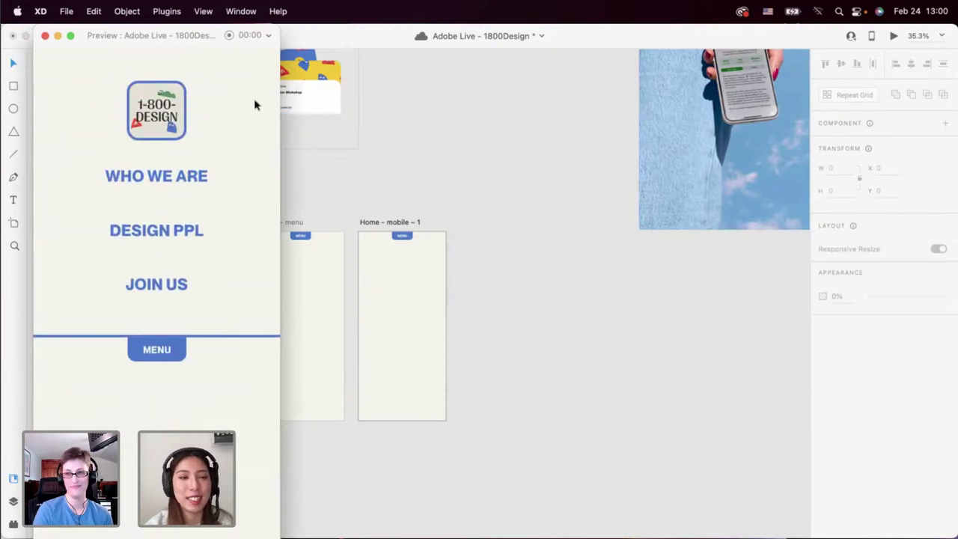
{"action": "left_click", "coordinate": [157, 352]}
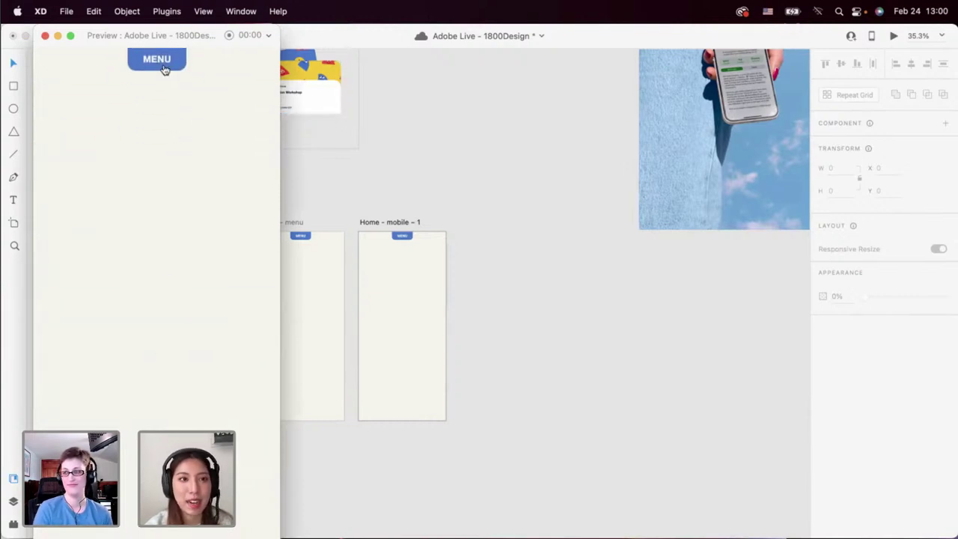
Test opening and closing the mobile menu twice more in the preview, and close the preview window.
{"action": "left_click", "coordinate": [164, 69]}
{"action": "left_click", "coordinate": [168, 360]}
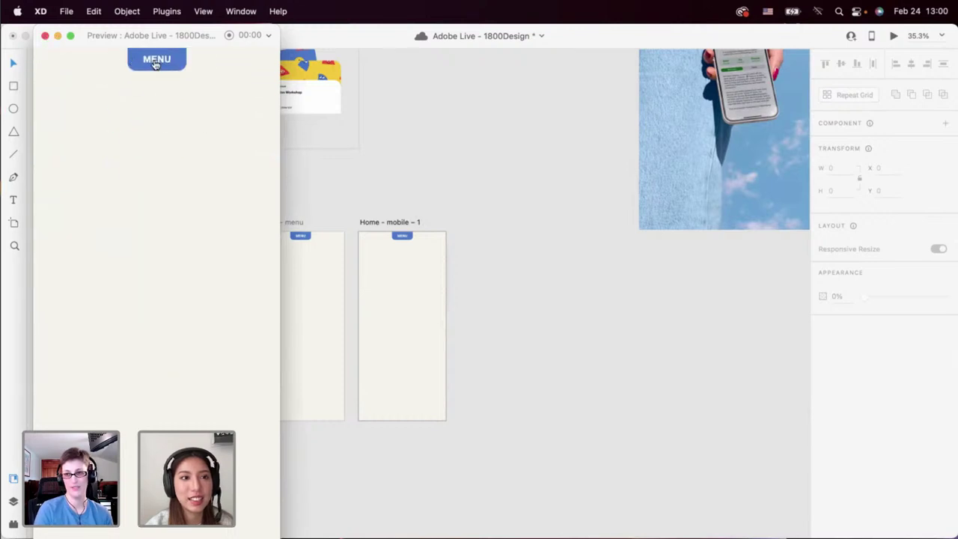
{"action": "left_click", "coordinate": [156, 65]}
{"action": "left_click", "coordinate": [159, 349]}
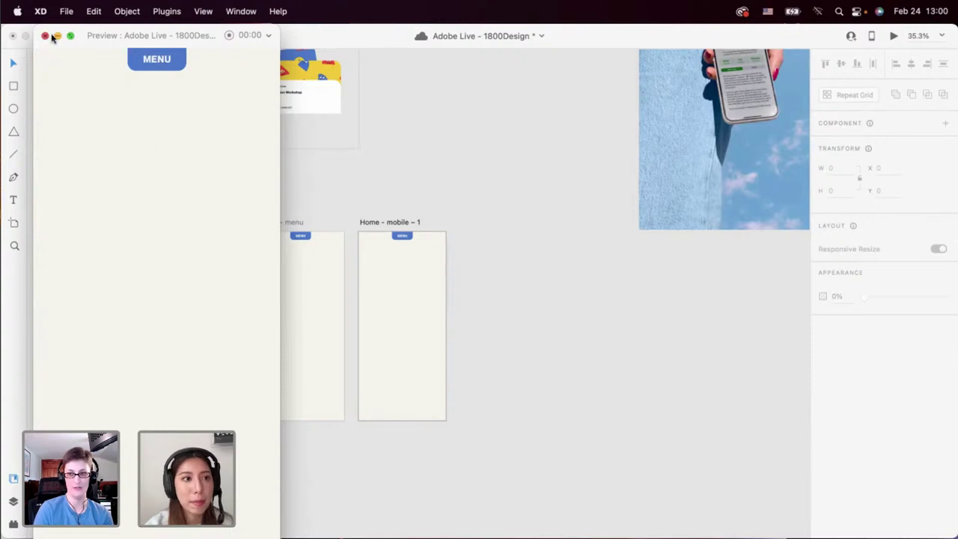
{"action": "left_click", "coordinate": [46, 36]}
Copy the Design PPL poster hero image from the desktop Home page into Home - mobile – 1 and scale it to 390 by 395.
{"action": "left_click", "coordinate": [414, 269]}
{"action": "scroll", "coordinate": [414, 269], "scroll_direction": "up", "scroll_amount": 3}
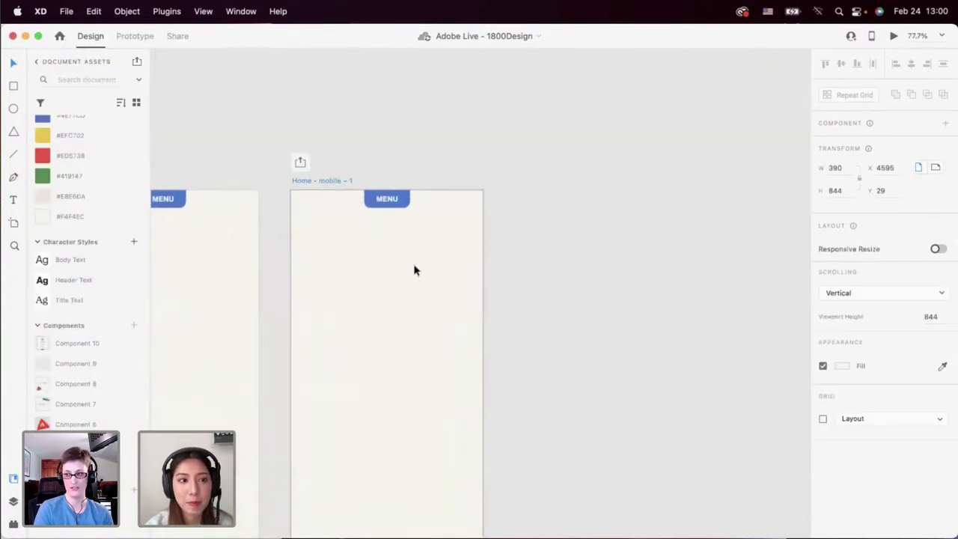
{"action": "scroll", "coordinate": [414, 270], "scroll_direction": "down", "scroll_amount": 5}
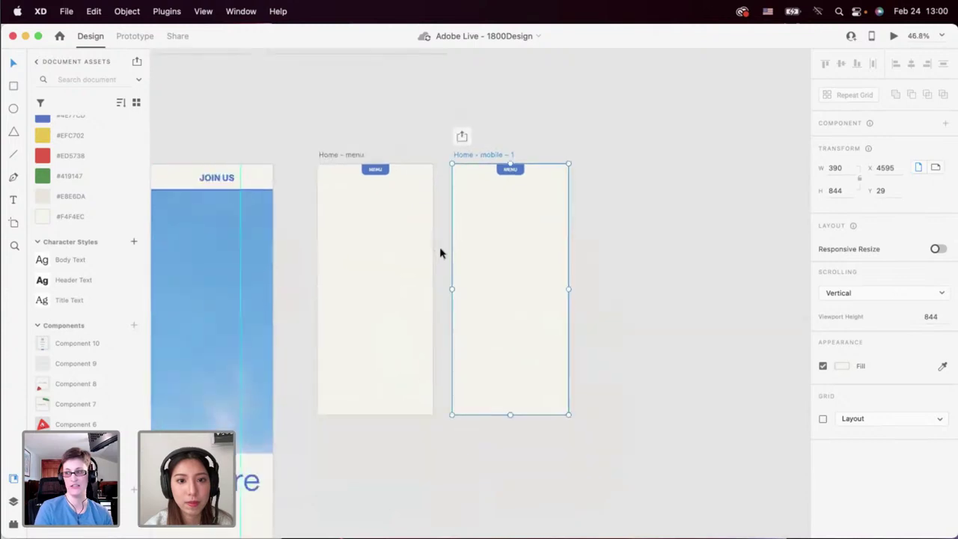
{"action": "scroll", "coordinate": [440, 253], "scroll_direction": "down", "scroll_amount": 5}
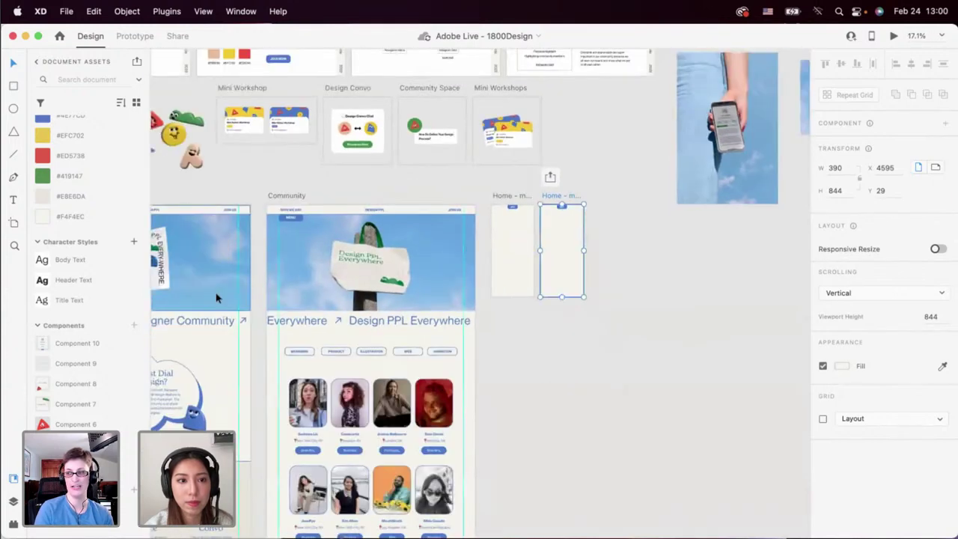
{"action": "left_click", "coordinate": [216, 298]}
{"action": "key", "text": "super+c"}
{"action": "left_click", "coordinate": [559, 254]}
{"action": "scroll", "coordinate": [559, 254], "scroll_direction": "up", "scroll_amount": 4}
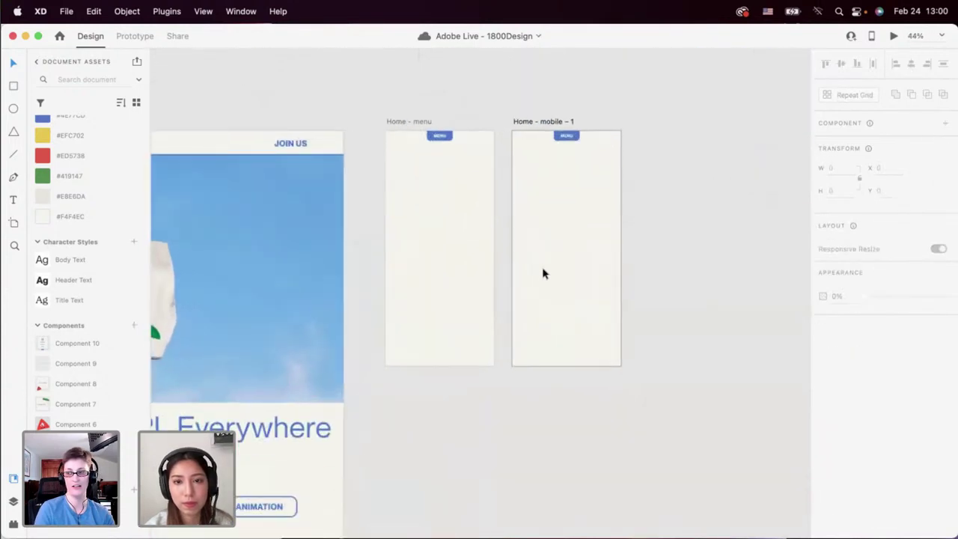
{"action": "scroll", "coordinate": [543, 274], "scroll_direction": "right", "scroll_amount": 3}
{"action": "key", "text": "super+v"}
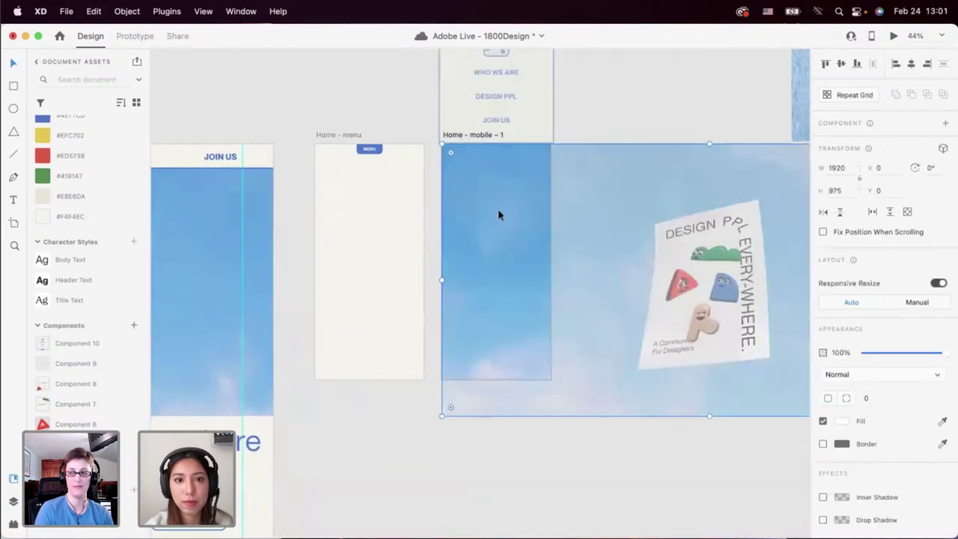
{"action": "scroll", "coordinate": [499, 215], "scroll_direction": "down", "scroll_amount": 5}
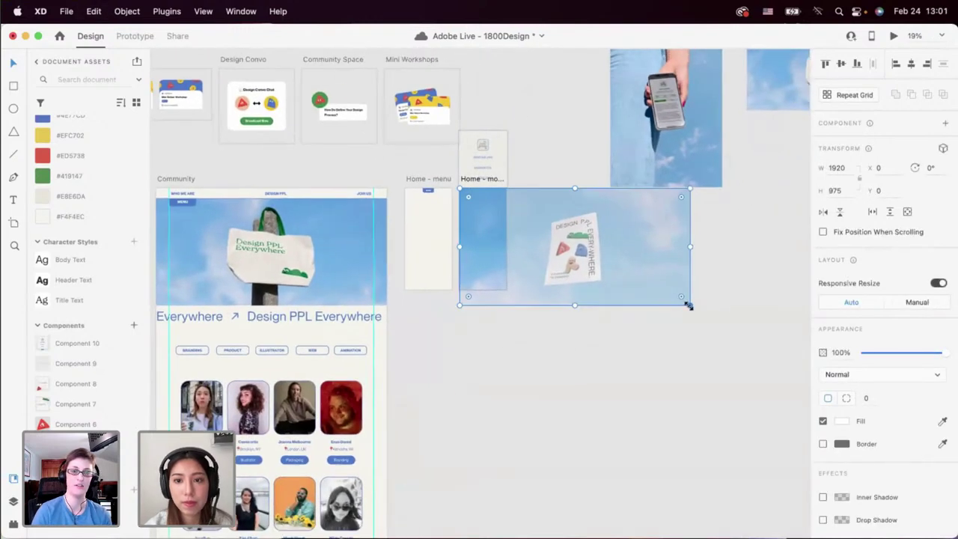
{"action": "left_click_drag", "start_coordinate": [688, 305], "coordinate": [506, 235]}
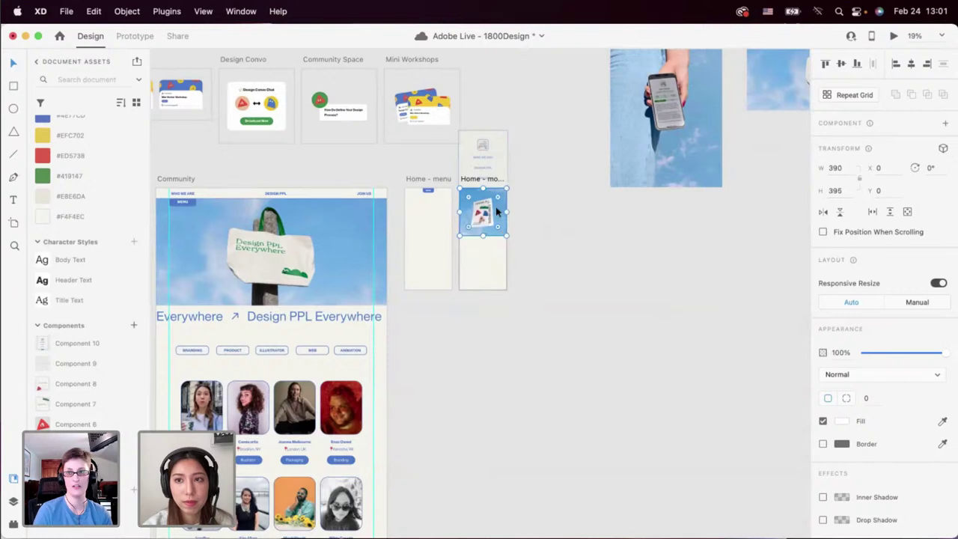
Rename the Home - mobile – 1 artboard as Home - mobile.
{"action": "scroll", "coordinate": [497, 211], "scroll_direction": "up", "scroll_amount": 10}
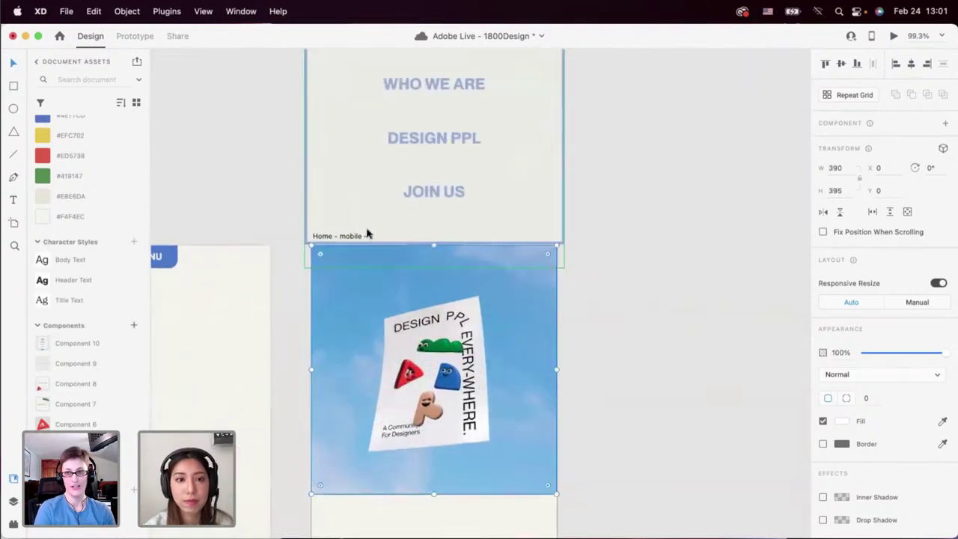
{"action": "left_click", "coordinate": [367, 235]}
{"action": "left_click", "coordinate": [367, 236]}
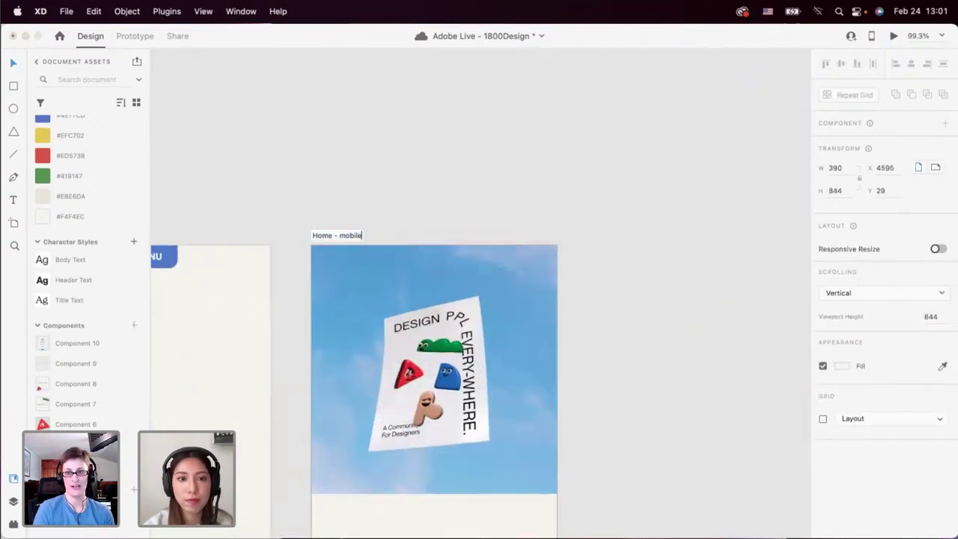
{"action": "key", "text": "Return"}
{"action": "left_click", "coordinate": [422, 198]}
Stretch the hero image on Home - mobile downward to a height of about 575.
{"action": "scroll", "coordinate": [423, 198], "scroll_direction": "down", "scroll_amount": 5}
{"action": "left_click", "coordinate": [440, 188]}
{"action": "scroll", "coordinate": [440, 187], "scroll_direction": "down", "scroll_amount": 3}
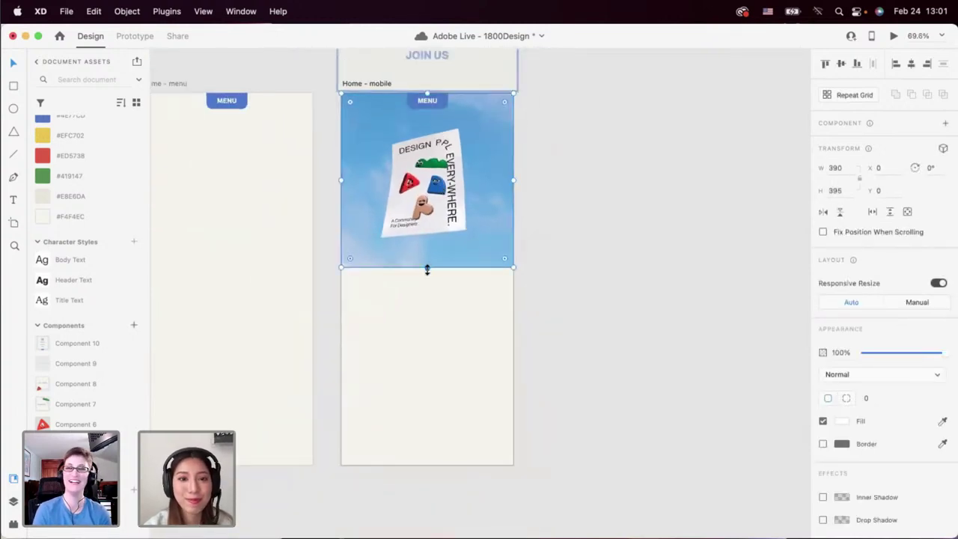
{"action": "left_click_drag", "start_coordinate": [427, 267], "coordinate": [426, 346]}
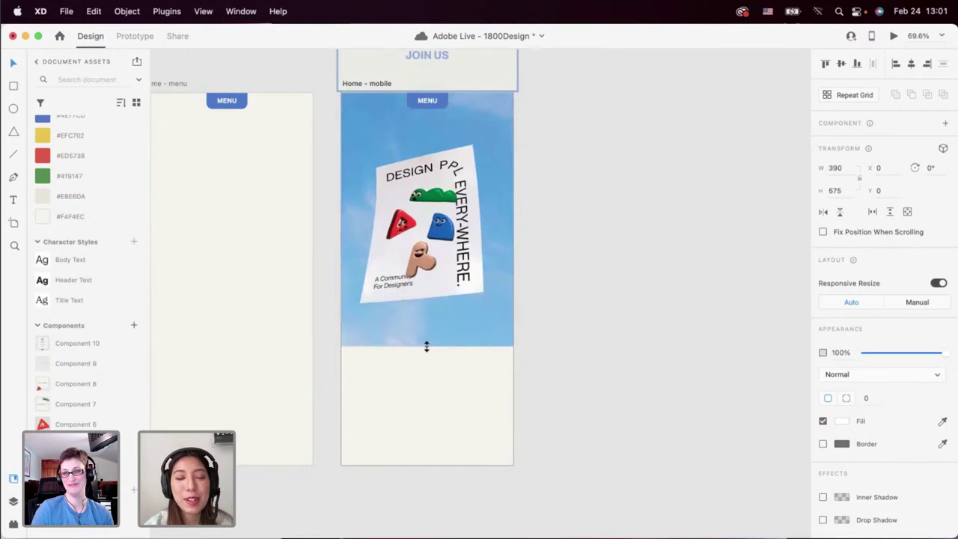
{"action": "left_click", "coordinate": [423, 374]}
{"action": "scroll", "coordinate": [423, 374], "scroll_direction": "down", "scroll_amount": 3}
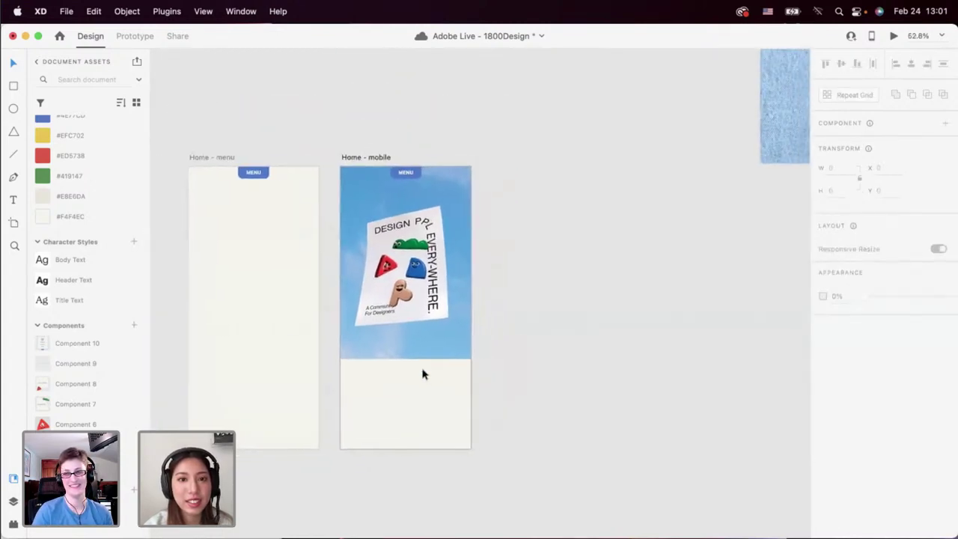
Shorten the hero image on Home - mobile to a height of about 524.
{"action": "left_click", "coordinate": [418, 350]}
{"action": "left_click_drag", "start_coordinate": [379, 353], "coordinate": [379, 338]}
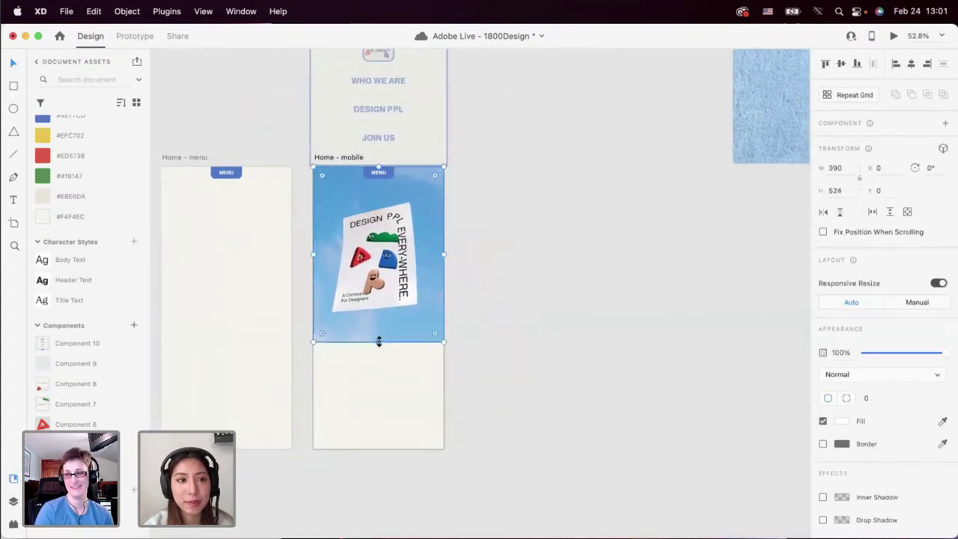
{"action": "left_click", "coordinate": [378, 366]}
{"action": "scroll", "coordinate": [379, 366], "scroll_direction": "down", "scroll_amount": 3}
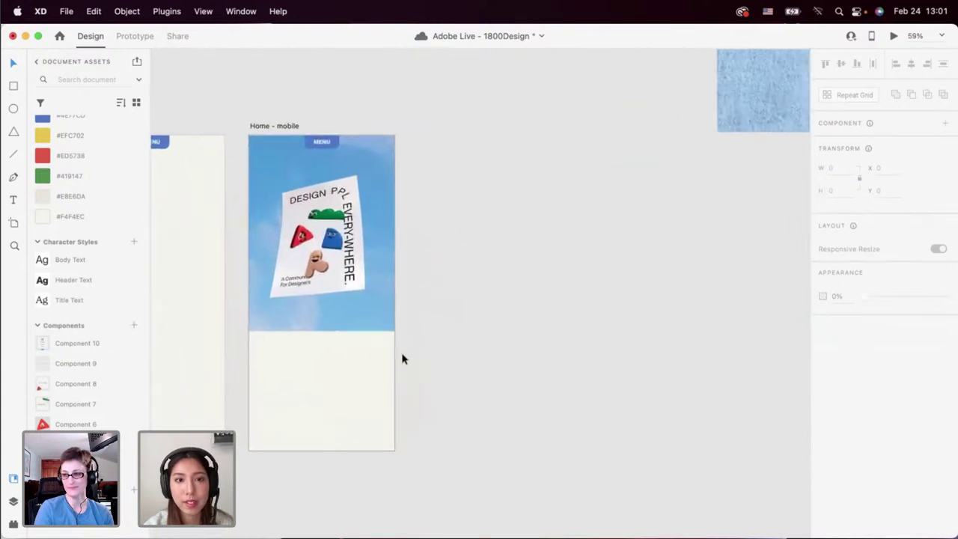
Preview Home - mobile beside the canvas, extend its hero image to a height of about 665, and close the preview.
{"action": "scroll", "coordinate": [402, 357], "scroll_direction": "up", "scroll_amount": 3}
{"action": "left_click", "coordinate": [894, 36]}
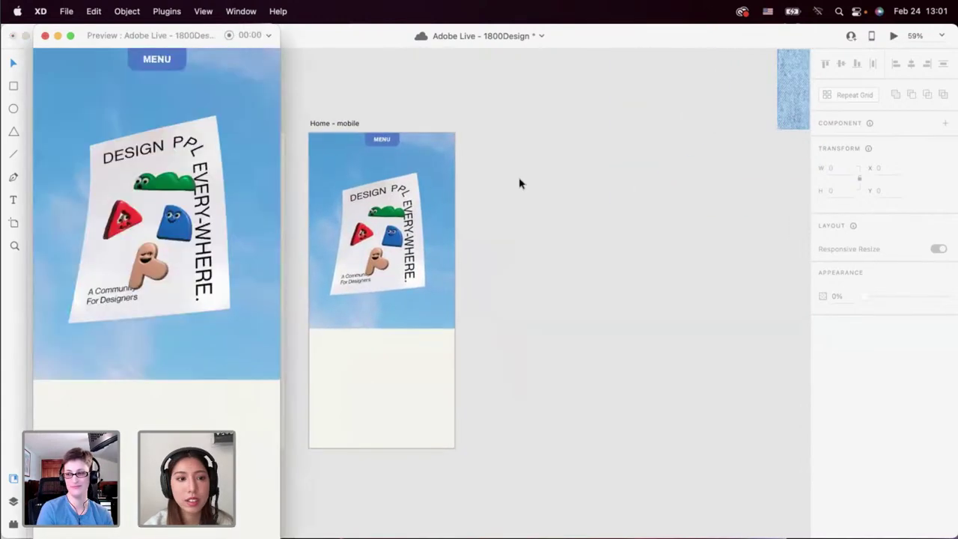
{"action": "left_click", "coordinate": [404, 318]}
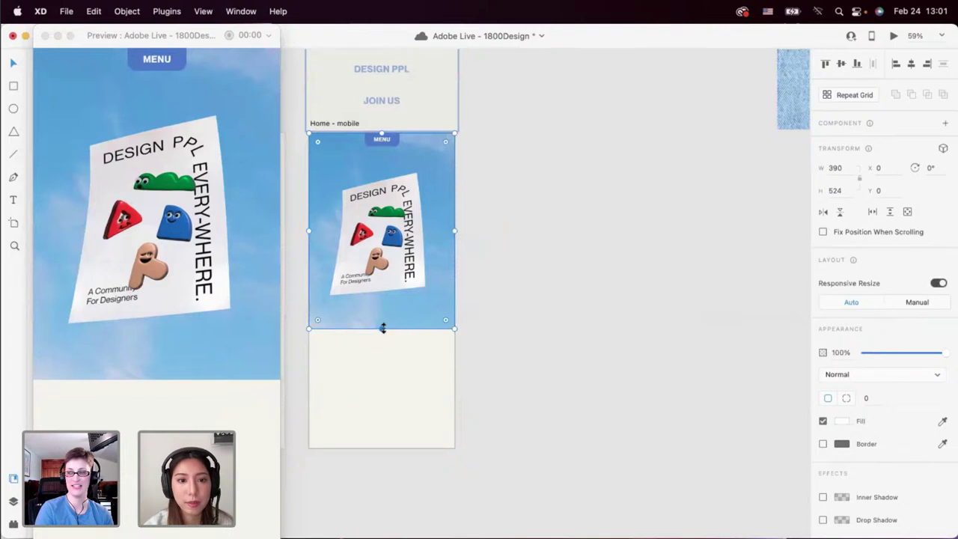
{"action": "left_click_drag", "start_coordinate": [382, 328], "coordinate": [383, 385]}
{"action": "left_click", "coordinate": [378, 406]}
{"action": "scroll", "coordinate": [379, 407], "scroll_direction": "down", "scroll_amount": 4}
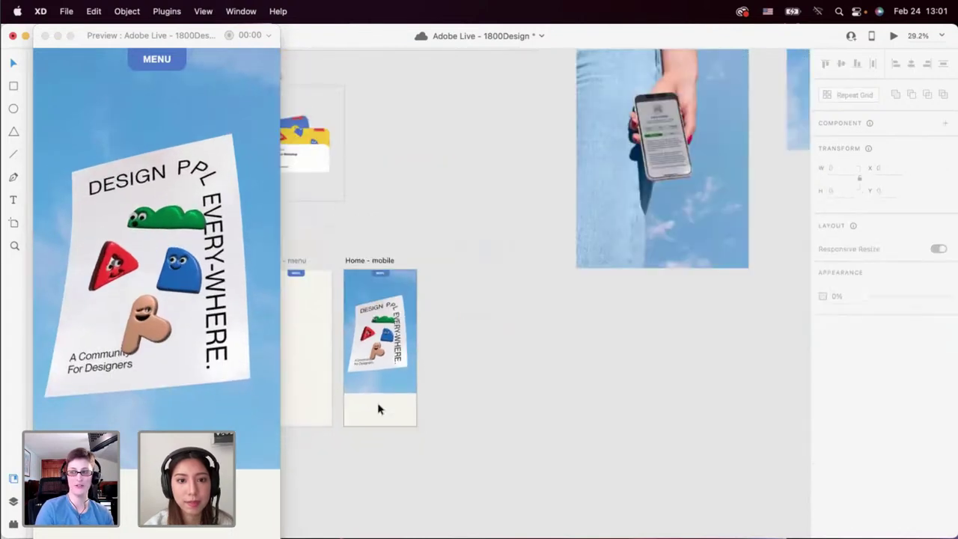
{"action": "left_click", "coordinate": [380, 376]}
{"action": "left_click", "coordinate": [449, 428]}
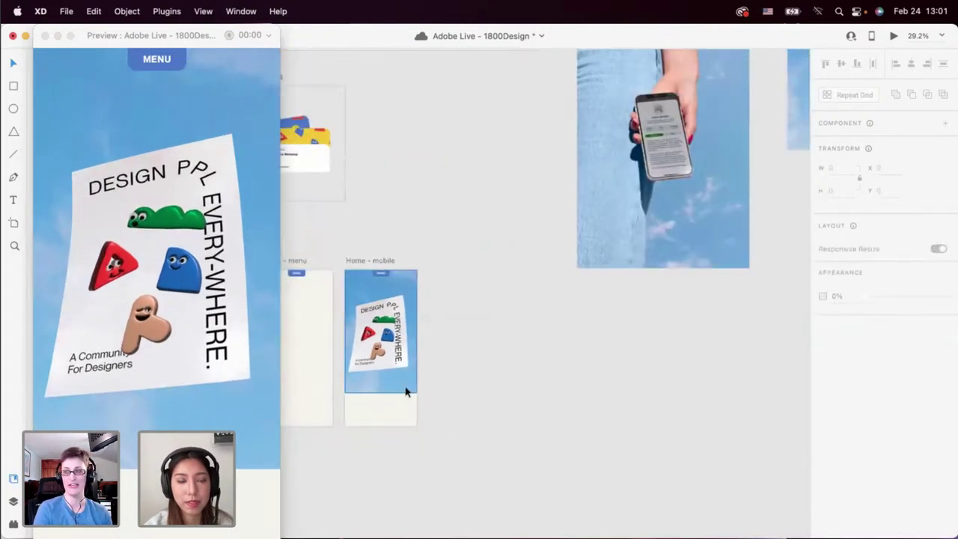
{"action": "left_click", "coordinate": [436, 374]}
{"action": "scroll", "coordinate": [436, 375], "scroll_direction": "right", "scroll_amount": 2}
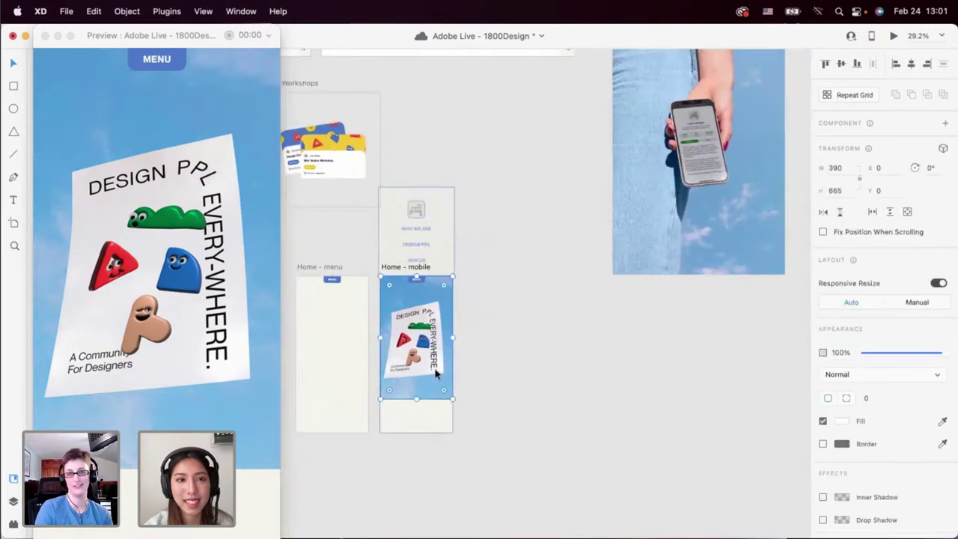
{"action": "left_click", "coordinate": [45, 37]}
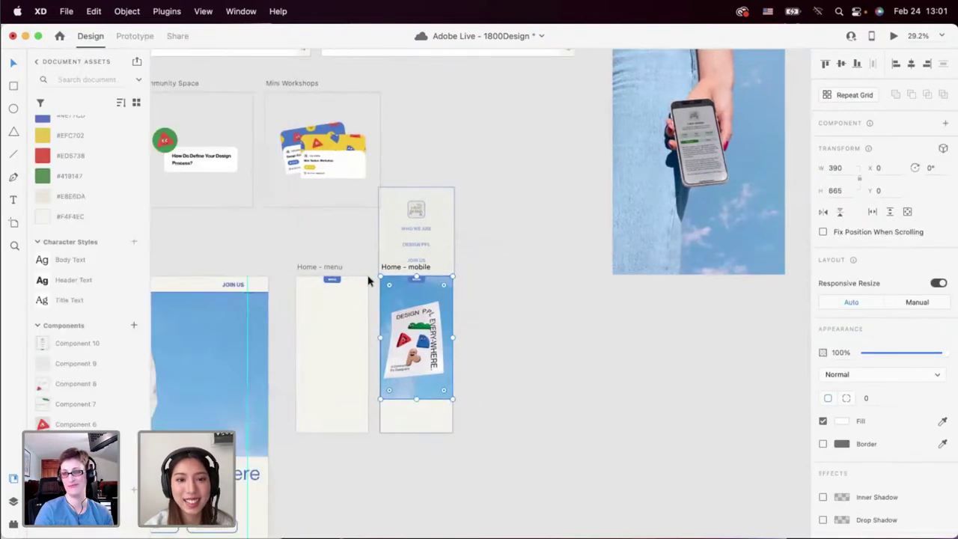
Reduce the height of the hero image on Home - mobile to about 413.
{"action": "scroll", "coordinate": [386, 345], "scroll_direction": "down", "scroll_amount": 2}
{"action": "scroll", "coordinate": [385, 342], "scroll_direction": "up", "scroll_amount": 5}
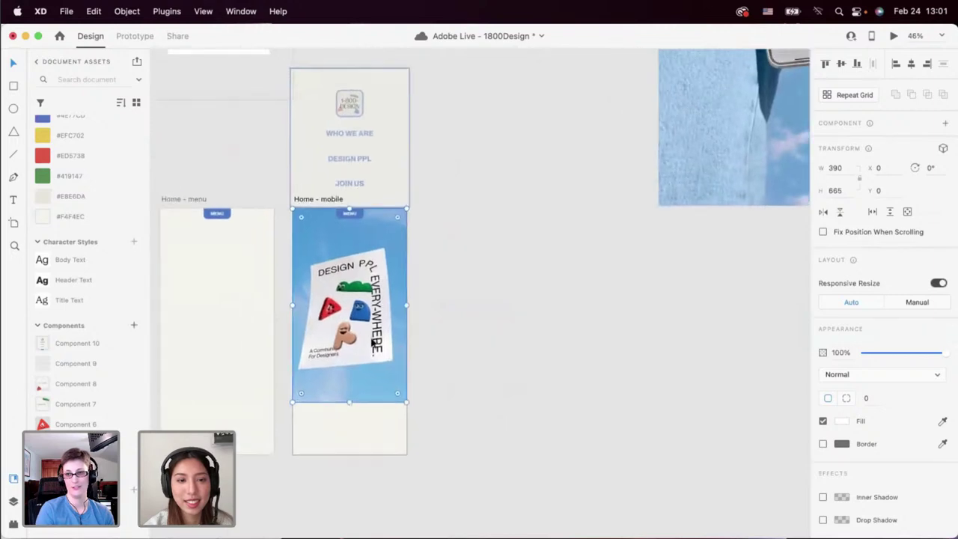
{"action": "left_click_drag", "start_coordinate": [348, 404], "coordinate": [348, 330]}
{"action": "scroll", "coordinate": [349, 331], "scroll_direction": "down", "scroll_amount": 5}
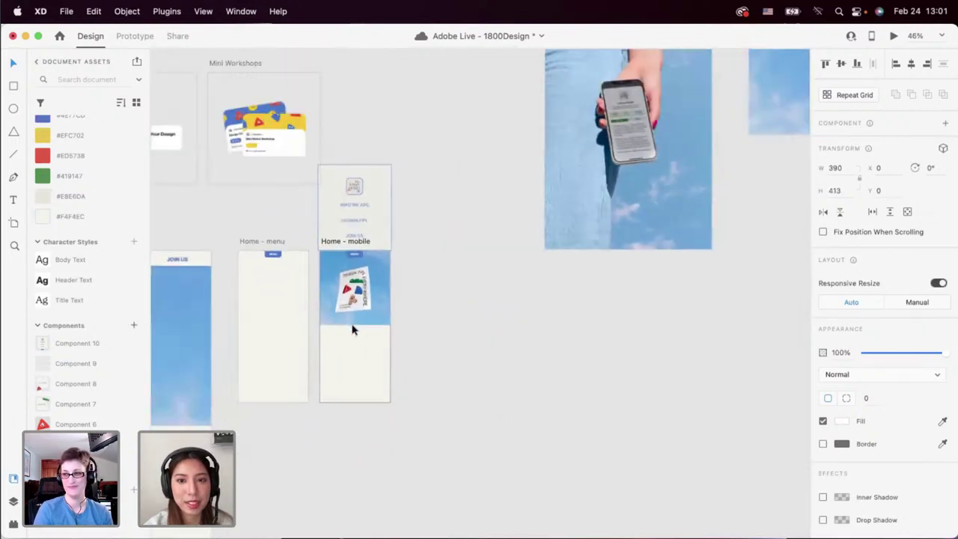
{"action": "scroll", "coordinate": [370, 318], "scroll_direction": "up", "scroll_amount": 5}
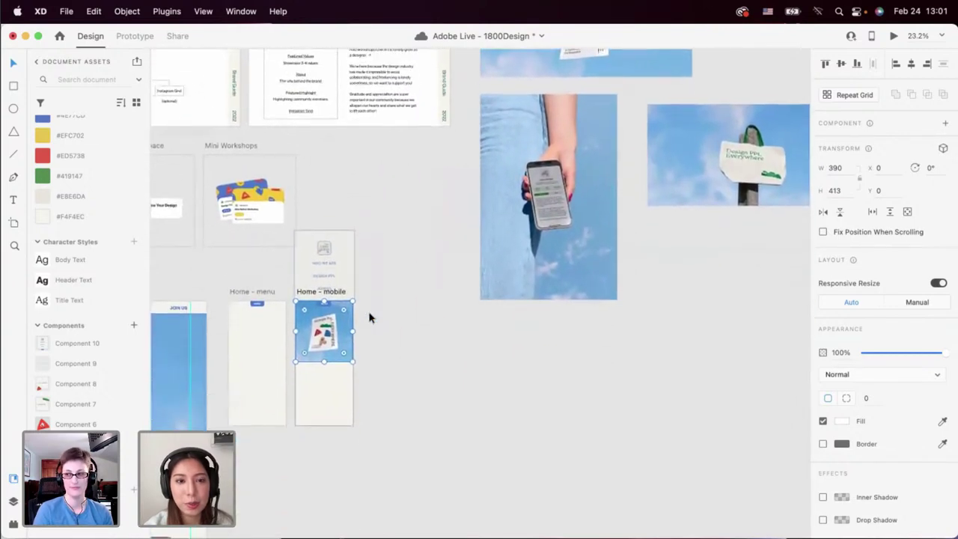
{"action": "scroll", "coordinate": [342, 321], "scroll_direction": "down", "scroll_amount": 3}
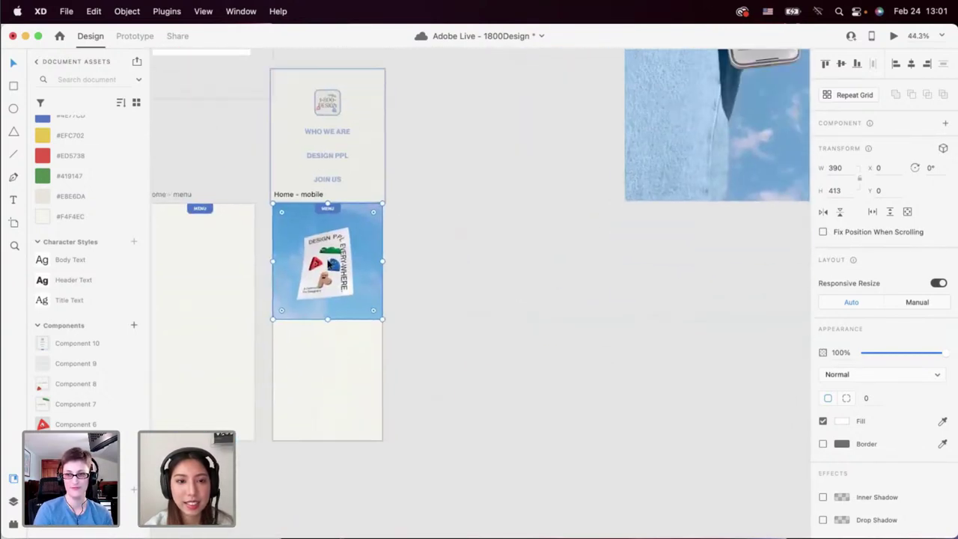
Lengthen the hero image on Home - mobile to a height of about 605.
{"action": "scroll", "coordinate": [337, 296], "scroll_direction": "up", "scroll_amount": 3}
{"action": "left_click_drag", "start_coordinate": [322, 300], "coordinate": [319, 409]}
{"action": "left_click", "coordinate": [307, 456]}
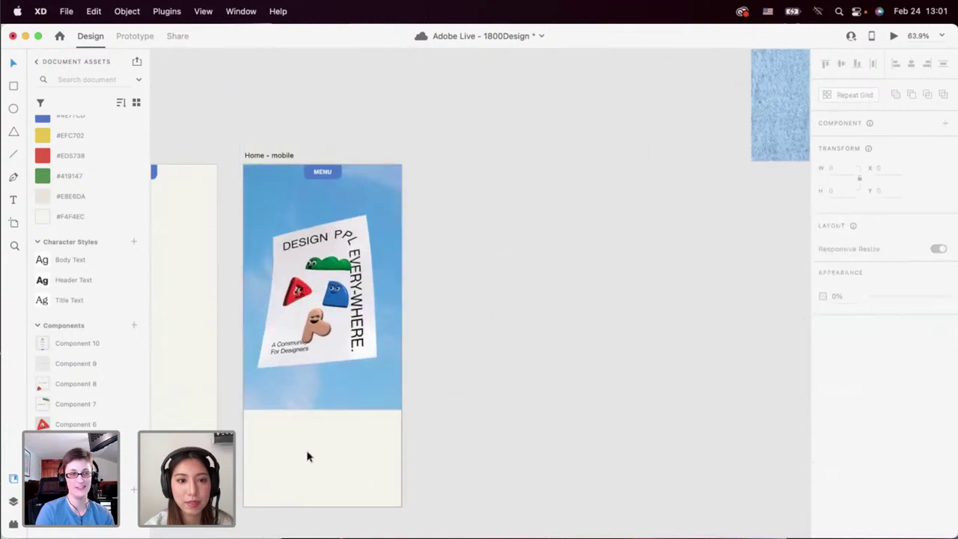
Extend the hero image on Home - mobile to a height of about 689, leaving a narrow strip of artboard below it.
{"action": "scroll", "coordinate": [307, 457], "scroll_direction": "down", "scroll_amount": 10}
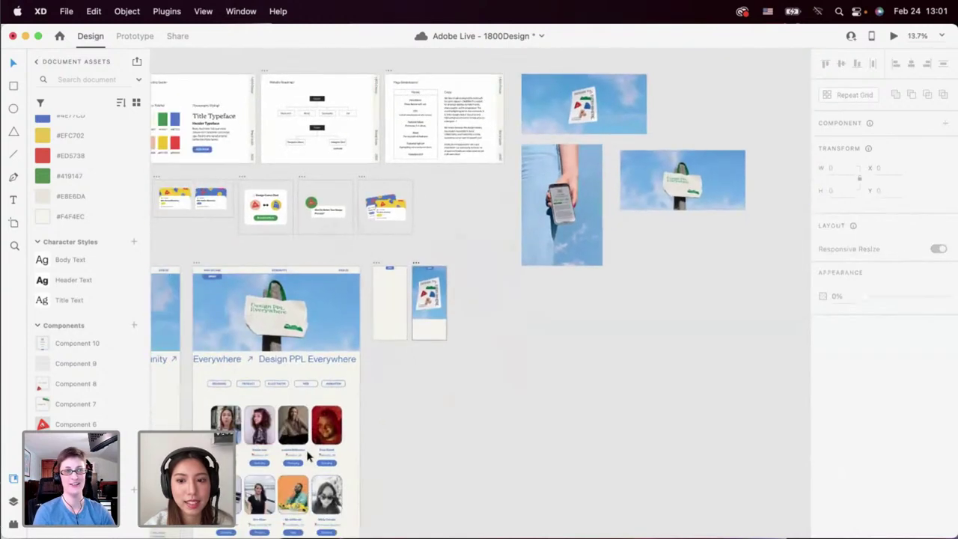
{"action": "left_click", "coordinate": [432, 319]}
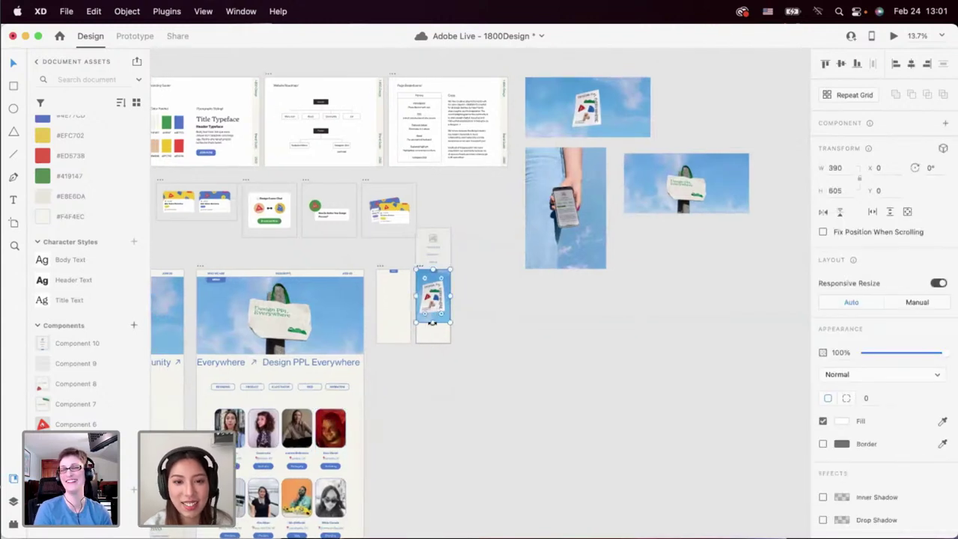
{"action": "left_click_drag", "start_coordinate": [432, 324], "coordinate": [433, 330]}
{"action": "left_click", "coordinate": [424, 352]}
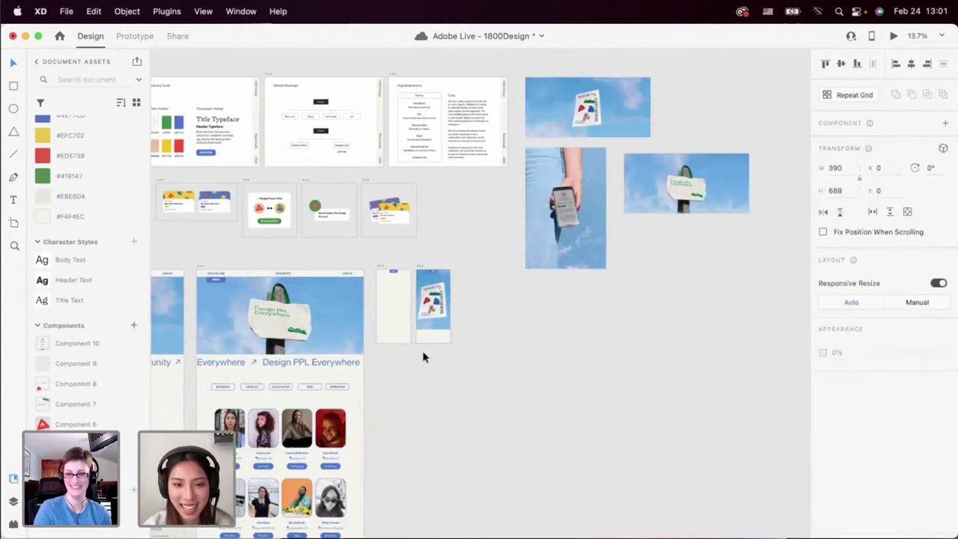
Copy the Designer Community banner component from the desktop Home page and place it directly below the hero image on Home - mobile, at X -359, Y 689.
{"action": "scroll", "coordinate": [423, 357], "scroll_direction": "left", "scroll_amount": 3}
{"action": "left_click", "coordinate": [208, 364]}
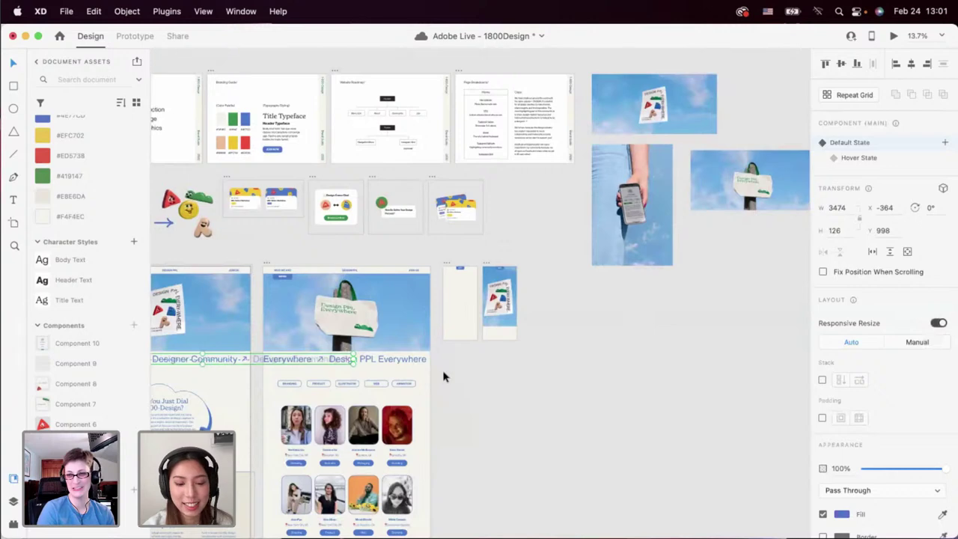
{"action": "key", "text": "super+c"}
{"action": "left_click", "coordinate": [503, 335]}
{"action": "scroll", "coordinate": [503, 335], "scroll_direction": "up", "scroll_amount": 6}
{"action": "key", "text": "super+v"}
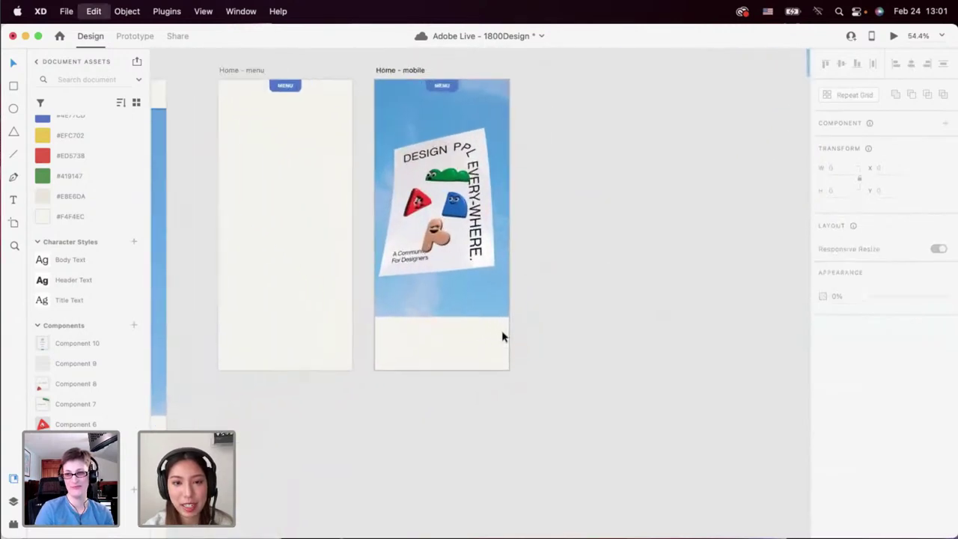
{"action": "left_click_drag", "start_coordinate": [402, 244], "coordinate": [723, 341]}
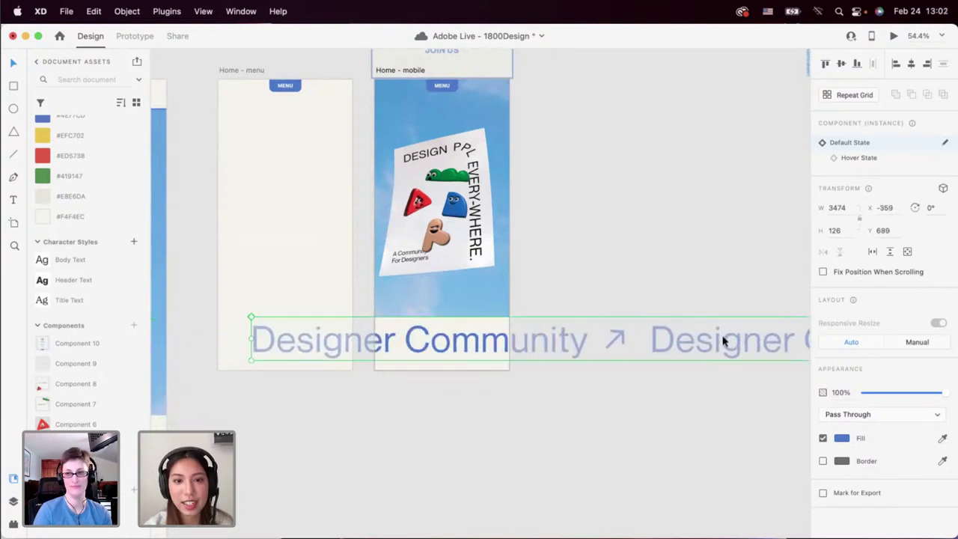
Ungroup the Designer Community banner component on Home - mobile so it becomes plain text.
{"action": "double_click", "coordinate": [481, 353]}
{"action": "scroll", "coordinate": [481, 349], "scroll_direction": "down", "scroll_amount": 3}
{"action": "scroll", "coordinate": [481, 350], "scroll_direction": "right", "scroll_amount": 2}
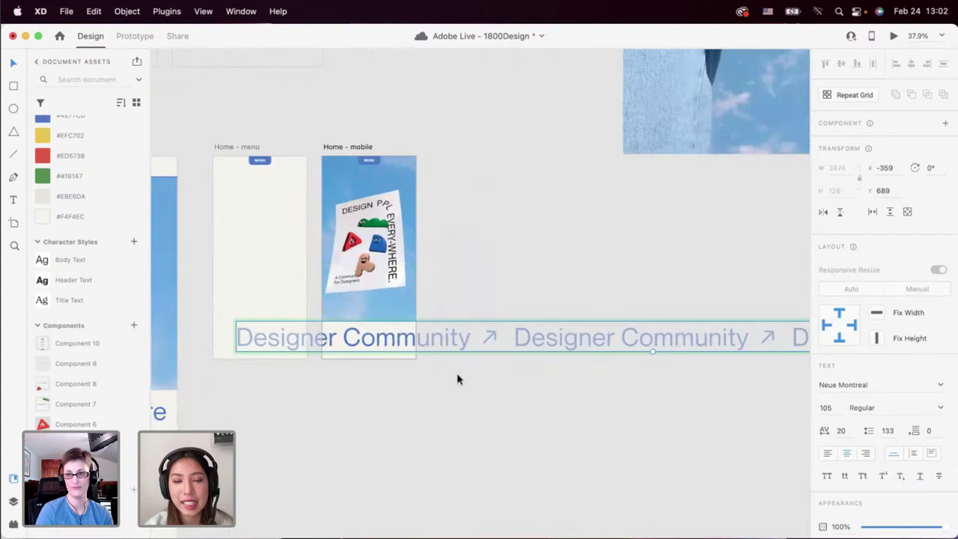
{"action": "left_click", "coordinate": [457, 378]}
{"action": "left_click", "coordinate": [391, 336]}
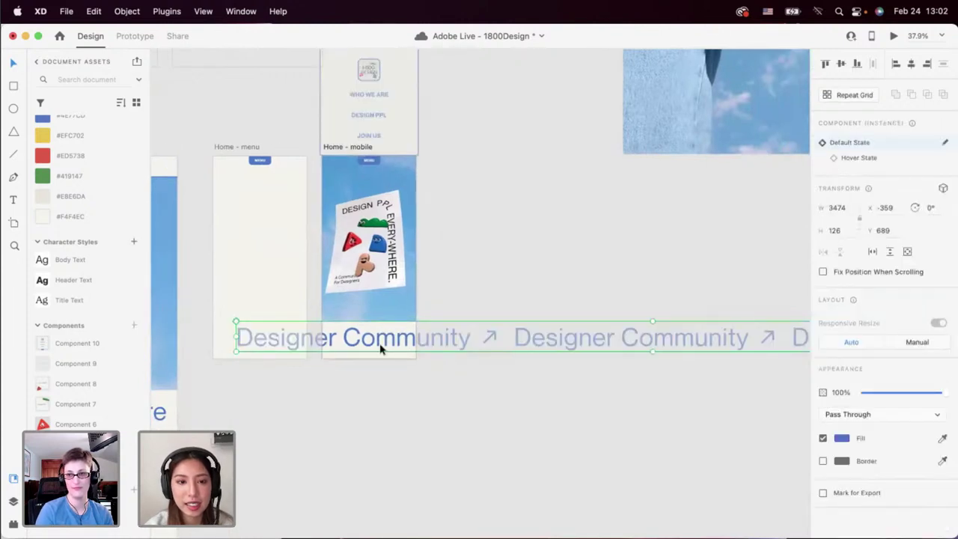
{"action": "right_click", "coordinate": [381, 350]}
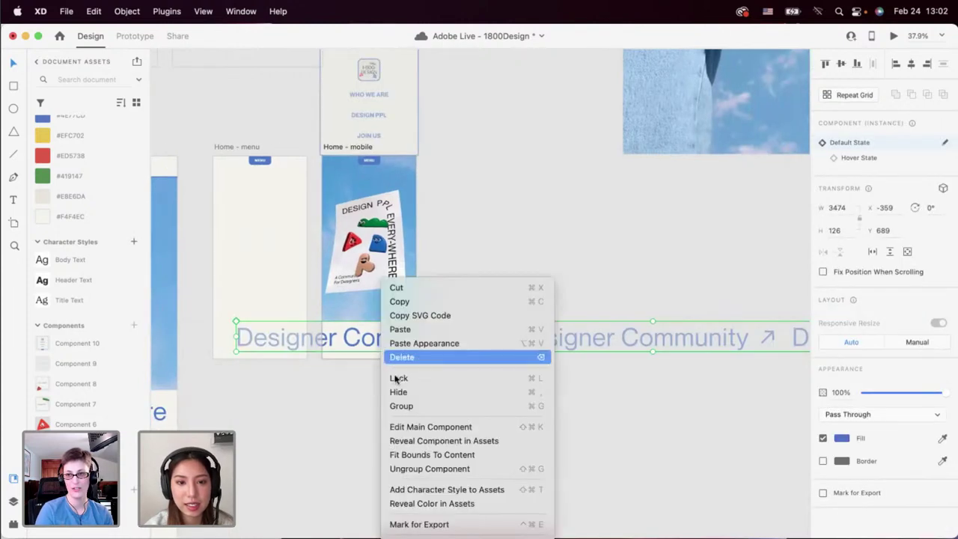
{"action": "left_click", "coordinate": [398, 468]}
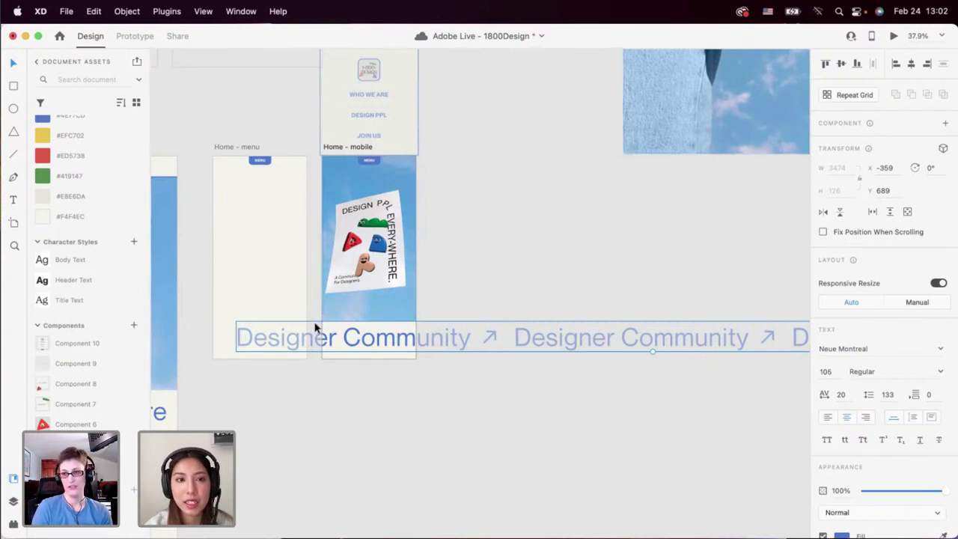
Shrink the Designer Community banner text to a font size of about 71 and preview the Home - mobile artboard.
{"action": "scroll", "coordinate": [337, 322], "scroll_direction": "up", "scroll_amount": 3}
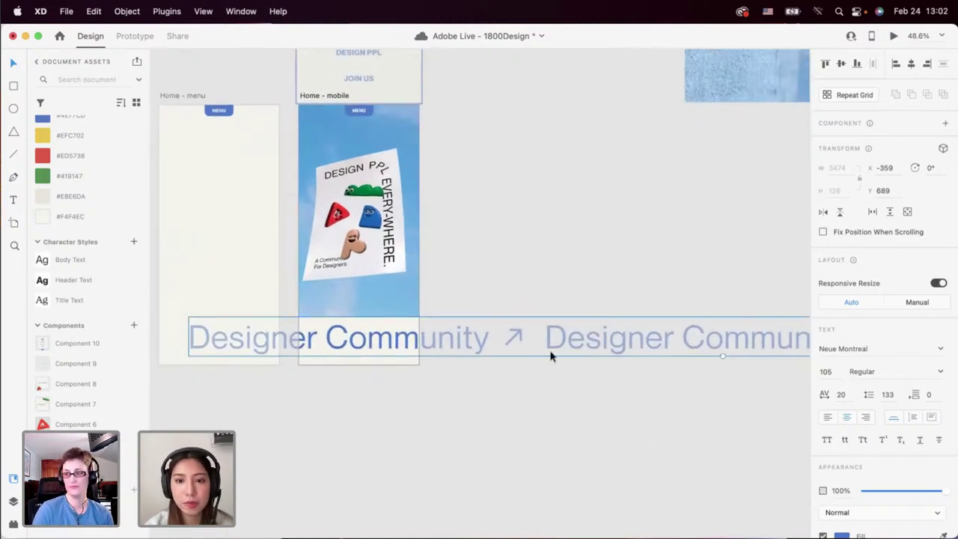
{"action": "scroll", "coordinate": [686, 367], "scroll_direction": "right", "scroll_amount": 2}
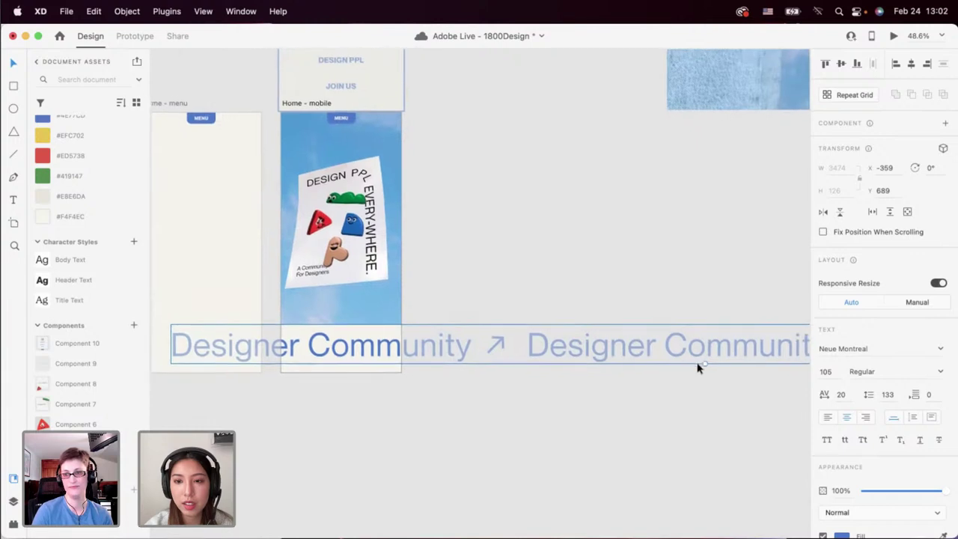
{"action": "left_click_drag", "start_coordinate": [705, 364], "coordinate": [614, 346]}
{"action": "double_click", "coordinate": [614, 343]}
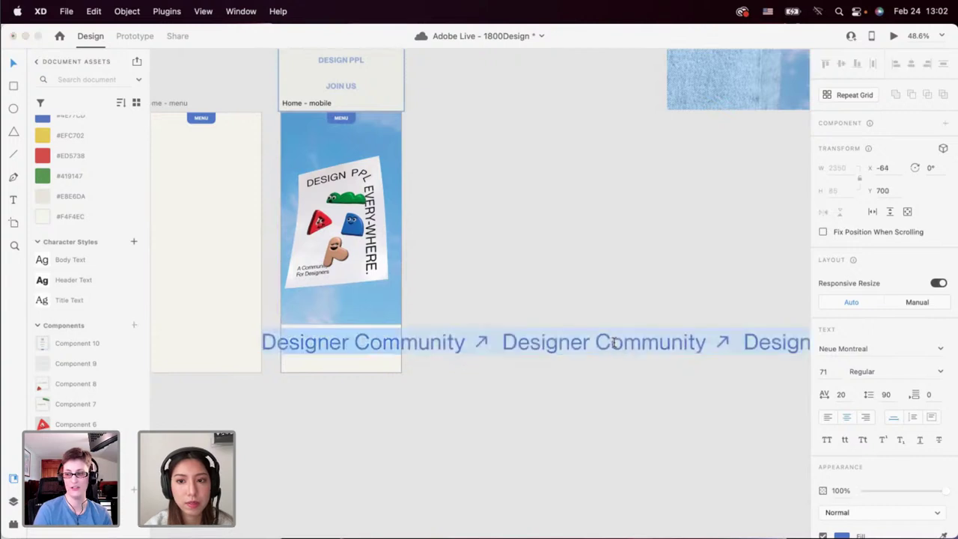
{"action": "left_click", "coordinate": [680, 344]}
{"action": "key", "text": "Escape"}
{"action": "left_click", "coordinate": [322, 265]}
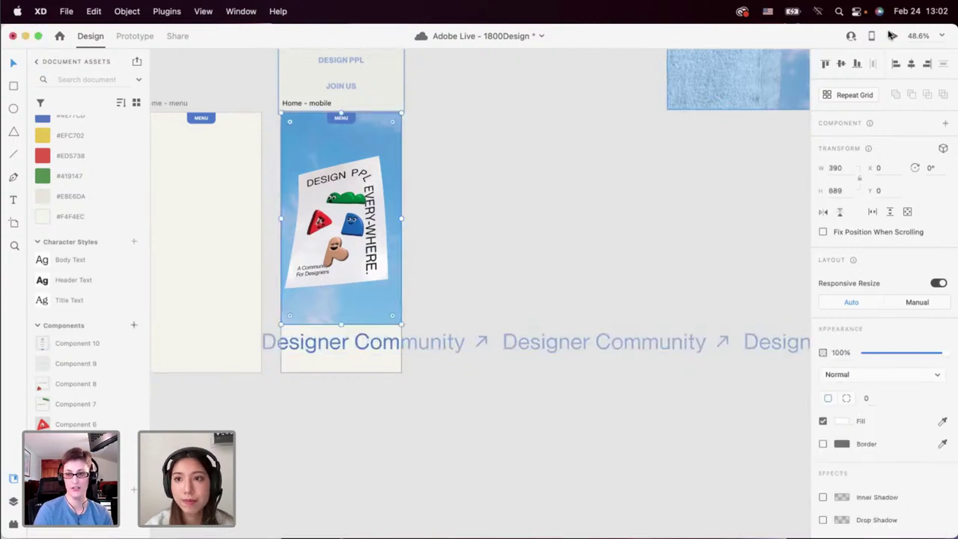
{"action": "left_click", "coordinate": [892, 36]}
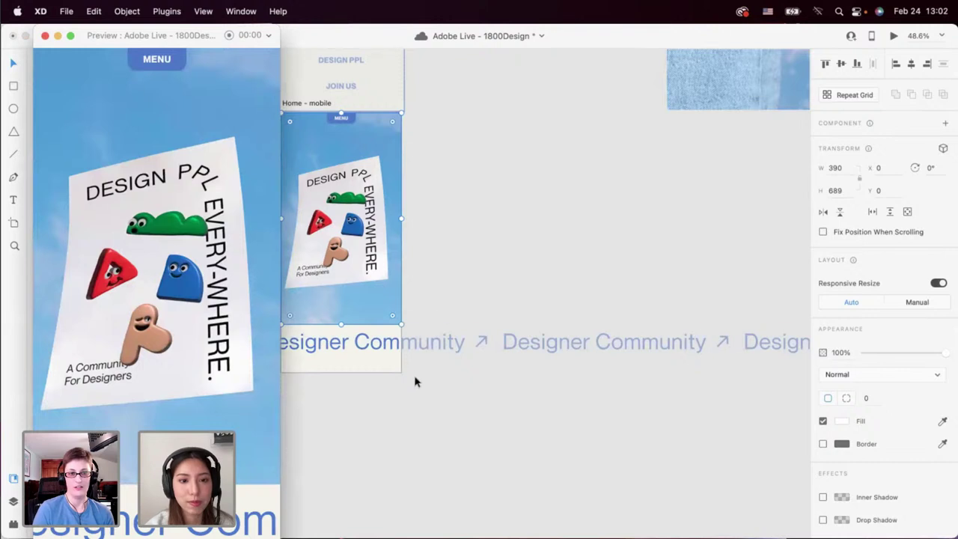
Scale the Designer Community banner text down to a font size of about 51, at X -25, Y 702.
{"action": "left_click", "coordinate": [506, 348]}
{"action": "scroll", "coordinate": [508, 352], "scroll_direction": "left", "scroll_amount": 2}
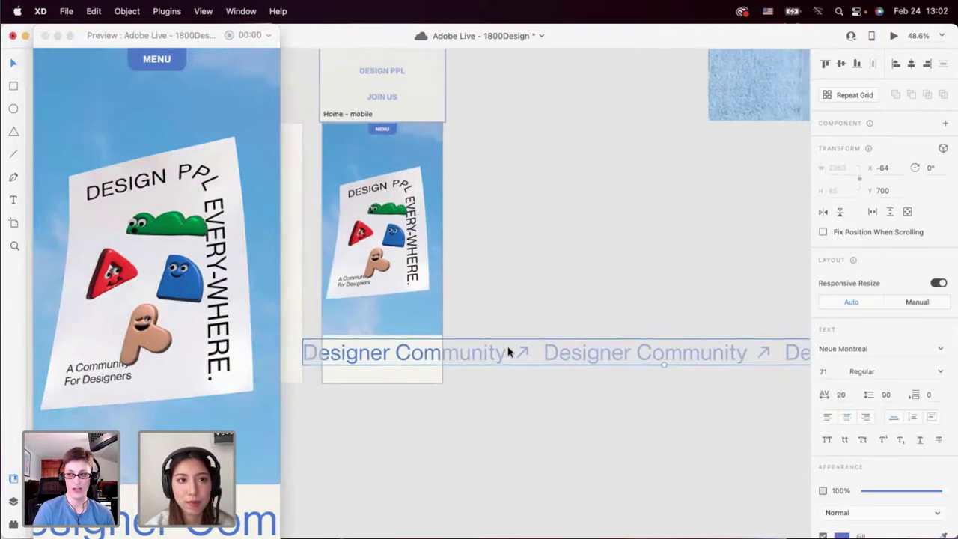
{"action": "scroll", "coordinate": [508, 352], "scroll_direction": "left", "scroll_amount": 2}
{"action": "scroll", "coordinate": [507, 349], "scroll_direction": "right", "scroll_amount": 3}
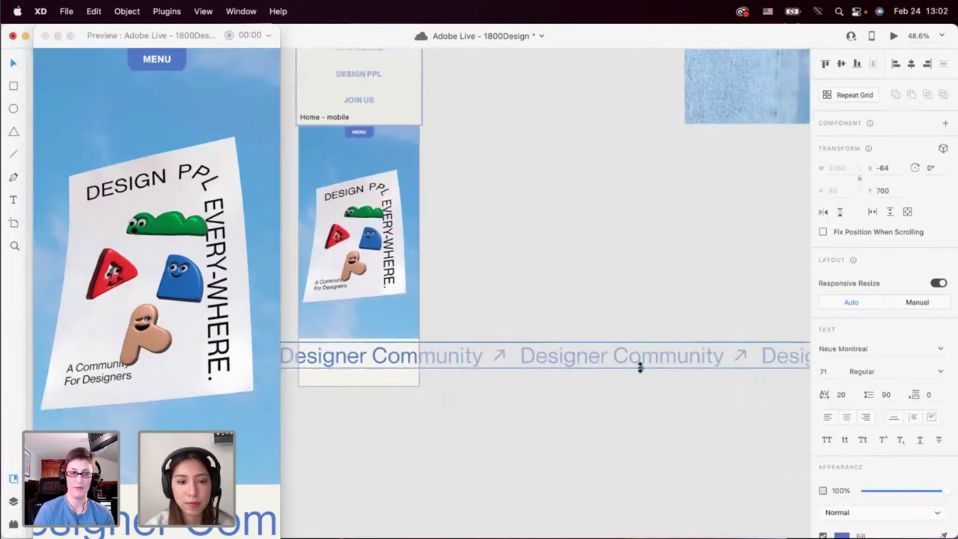
{"action": "left_click_drag", "start_coordinate": [640, 367], "coordinate": [548, 356]}
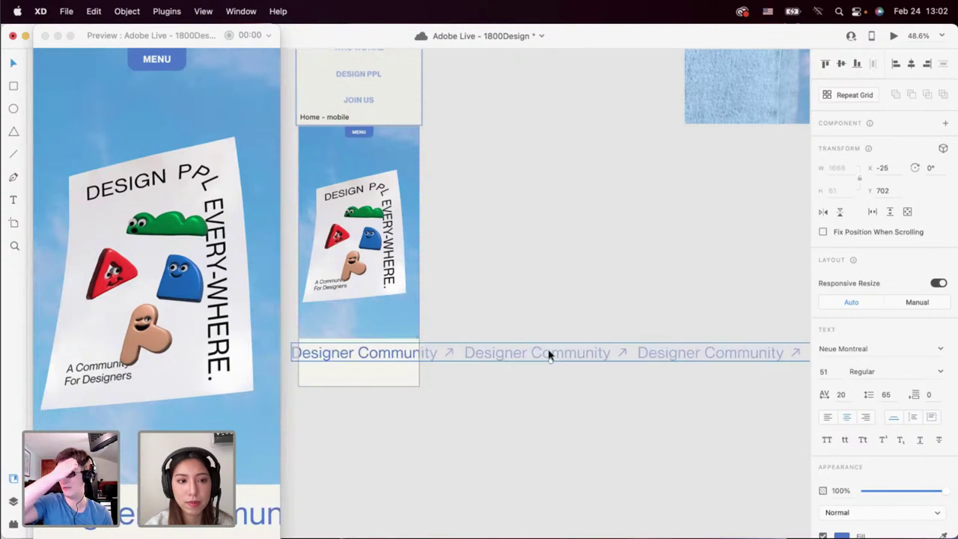
{"action": "left_click", "coordinate": [550, 322]}
{"action": "left_click", "coordinate": [402, 357]}
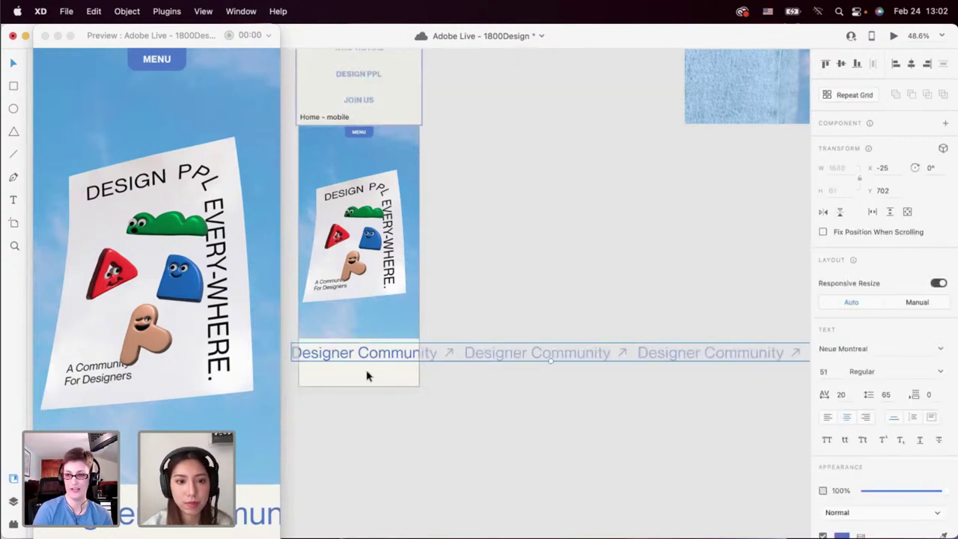
{"action": "left_click", "coordinate": [365, 376]}
{"action": "left_click", "coordinate": [398, 325]}
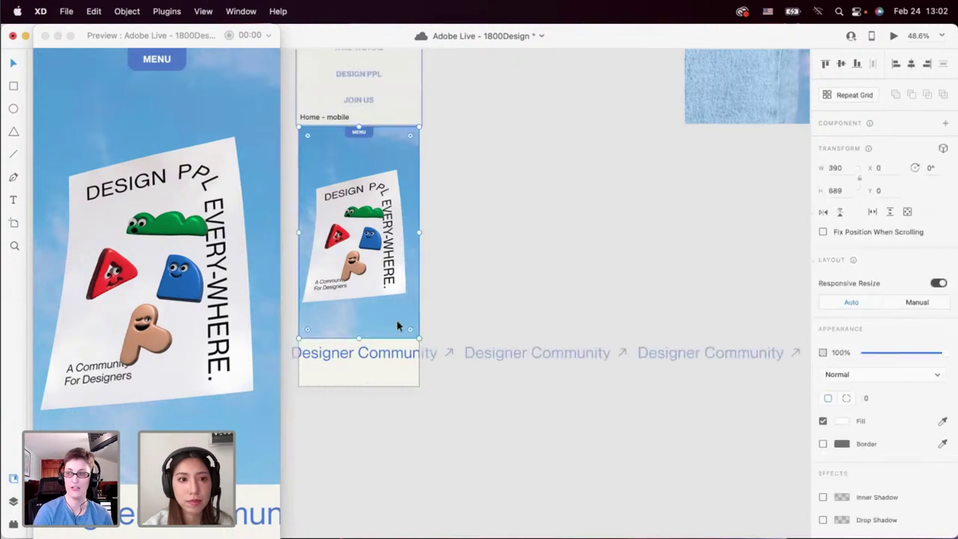
{"action": "left_click", "coordinate": [459, 312]}
{"action": "left_click", "coordinate": [397, 355]}
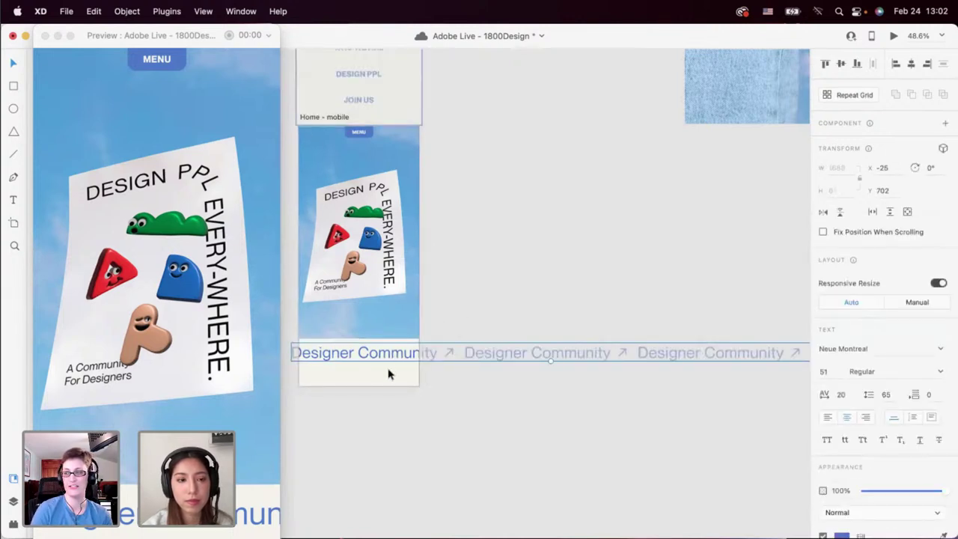
{"action": "left_click", "coordinate": [389, 377]}
{"action": "left_click", "coordinate": [380, 352]}
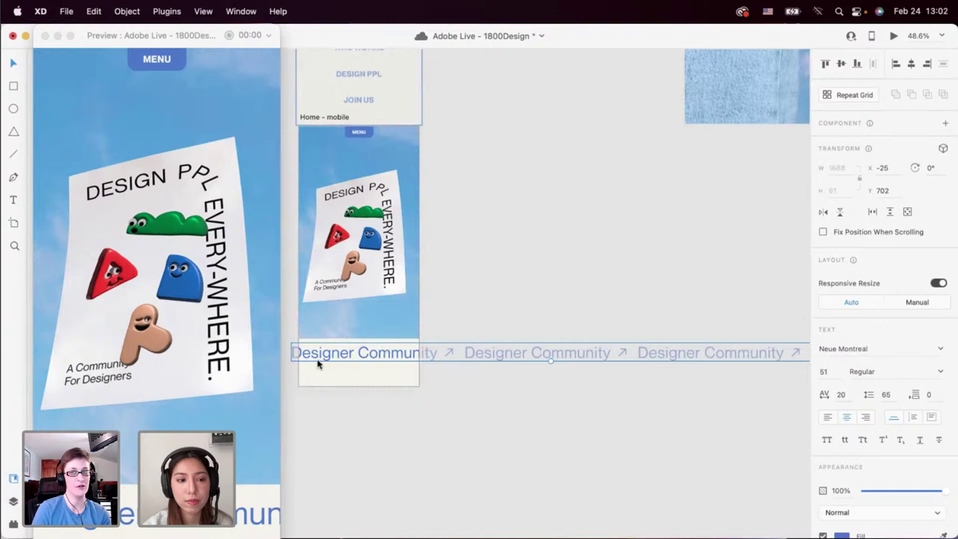
Switch to Finder and fill the Home - mobile hero rectangle with the poster image from the 1-800-DESIGN folder.
{"action": "key", "text": "ctrl+Up"}
{"action": "left_click", "coordinate": [174, 327]}
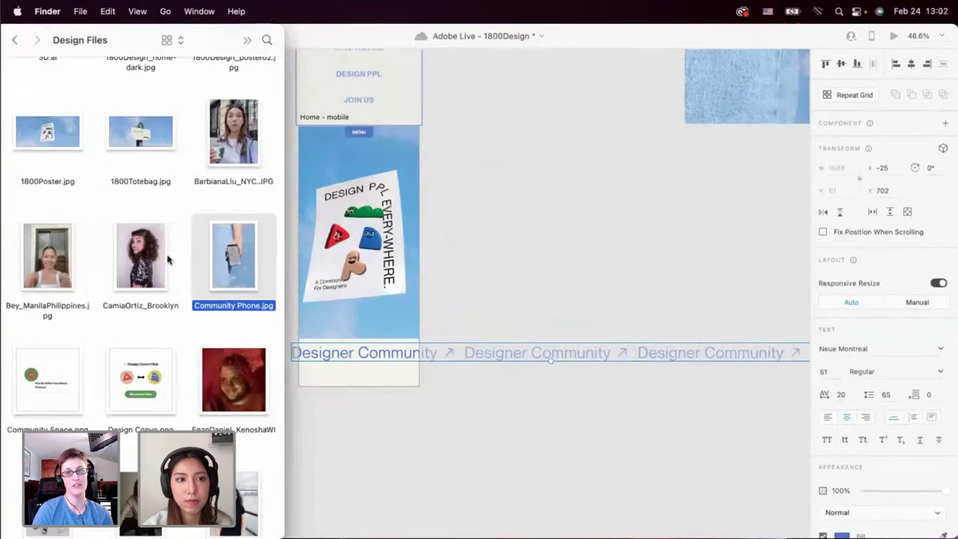
{"action": "left_click", "coordinate": [174, 219]}
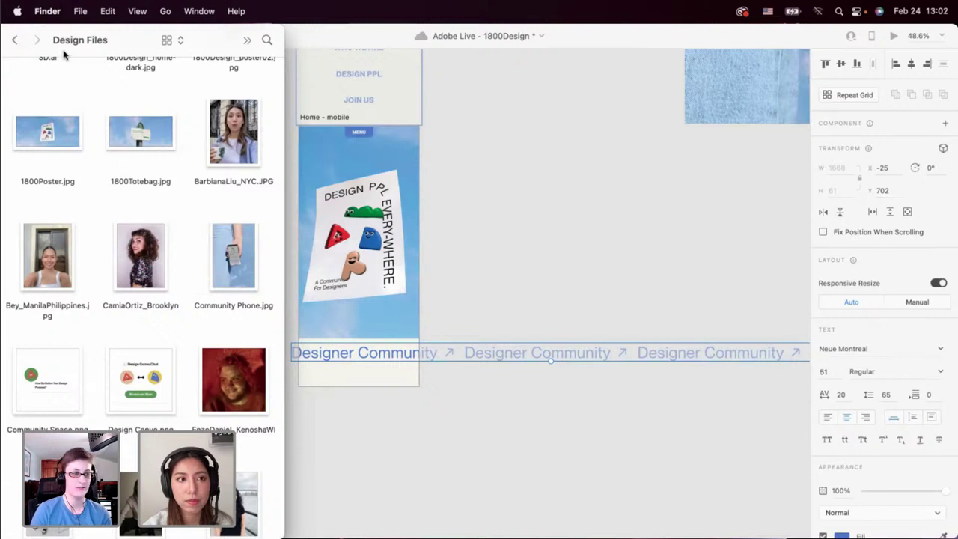
{"action": "left_click", "coordinate": [14, 40]}
{"action": "scroll", "coordinate": [100, 268], "scroll_direction": "down", "scroll_amount": 3}
{"action": "scroll", "coordinate": [100, 268], "scroll_direction": "down", "scroll_amount": 2}
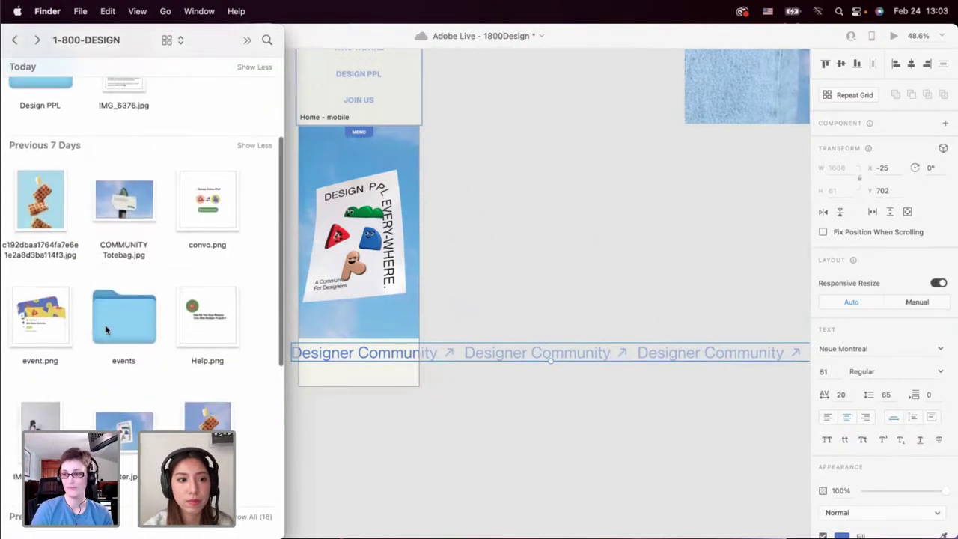
{"action": "left_click_drag", "start_coordinate": [122, 440], "coordinate": [402, 276]}
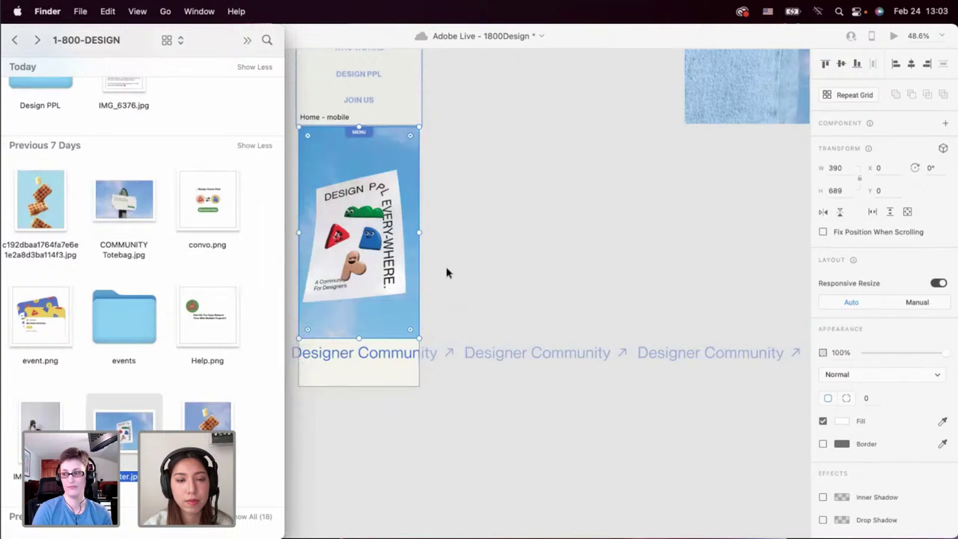
{"action": "double_click", "coordinate": [381, 269]}
{"action": "left_click", "coordinate": [546, 237]}
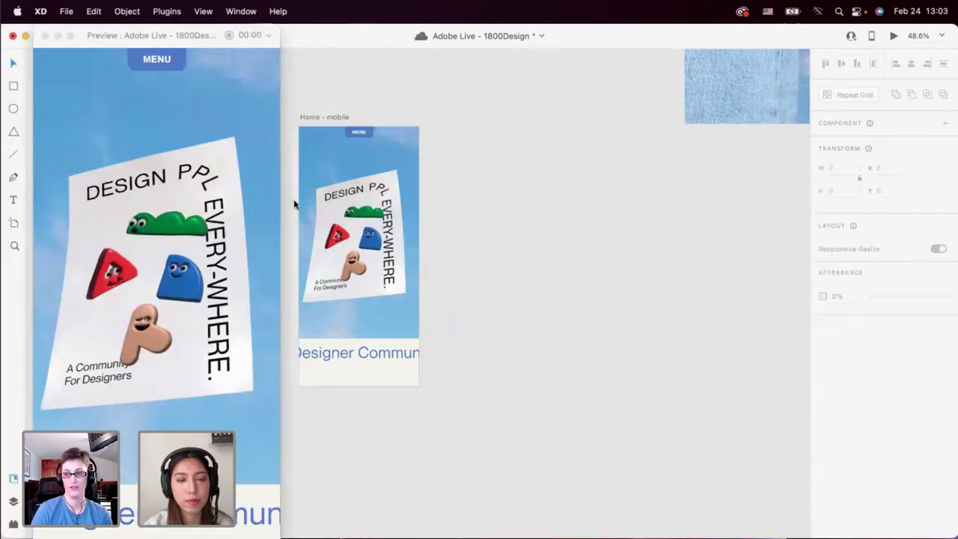
Delete the extra repetitions from the Home - mobile banner text, keeping only the first two "Designer Community ↗" phrases.
{"action": "scroll", "coordinate": [471, 295], "scroll_direction": "left", "scroll_amount": 5}
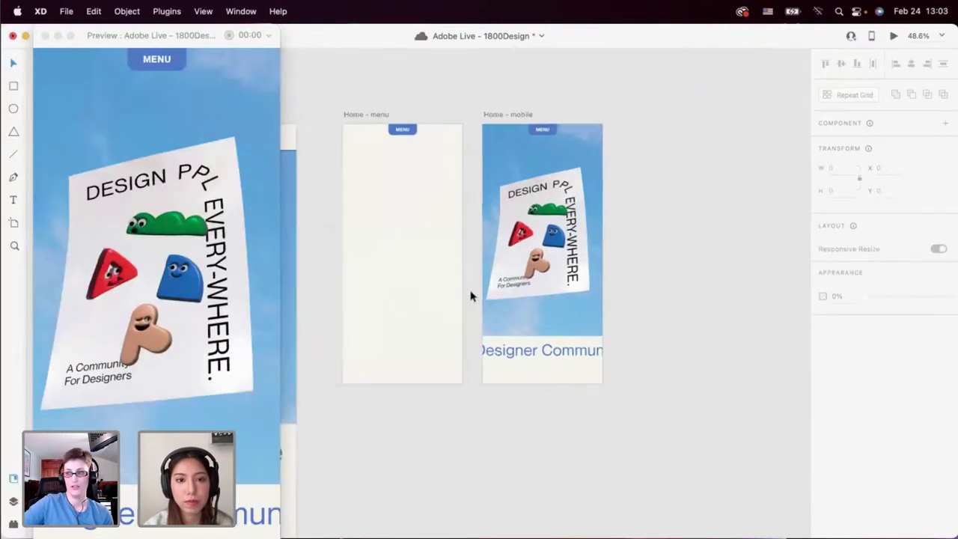
{"action": "scroll", "coordinate": [470, 295], "scroll_direction": "down", "scroll_amount": 2}
{"action": "scroll", "coordinate": [470, 295], "scroll_direction": "right", "scroll_amount": 4}
{"action": "left_click", "coordinate": [387, 336]}
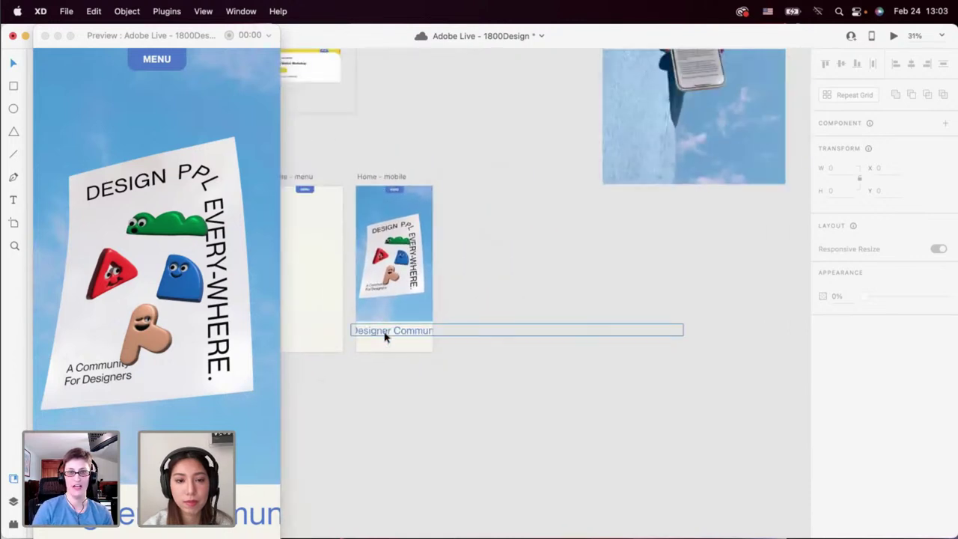
{"action": "scroll", "coordinate": [387, 336], "scroll_direction": "up", "scroll_amount": 3}
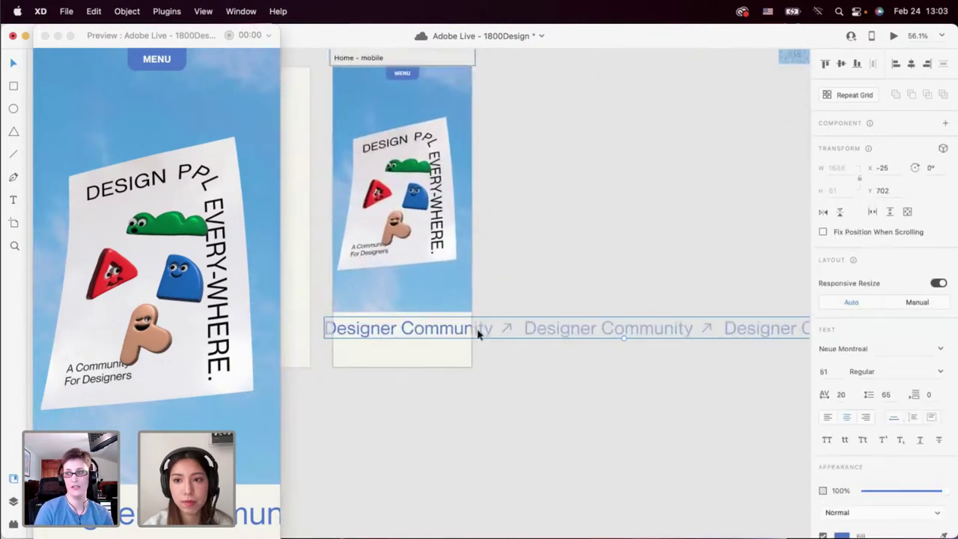
{"action": "double_click", "coordinate": [620, 334]}
{"action": "left_click", "coordinate": [693, 336]}
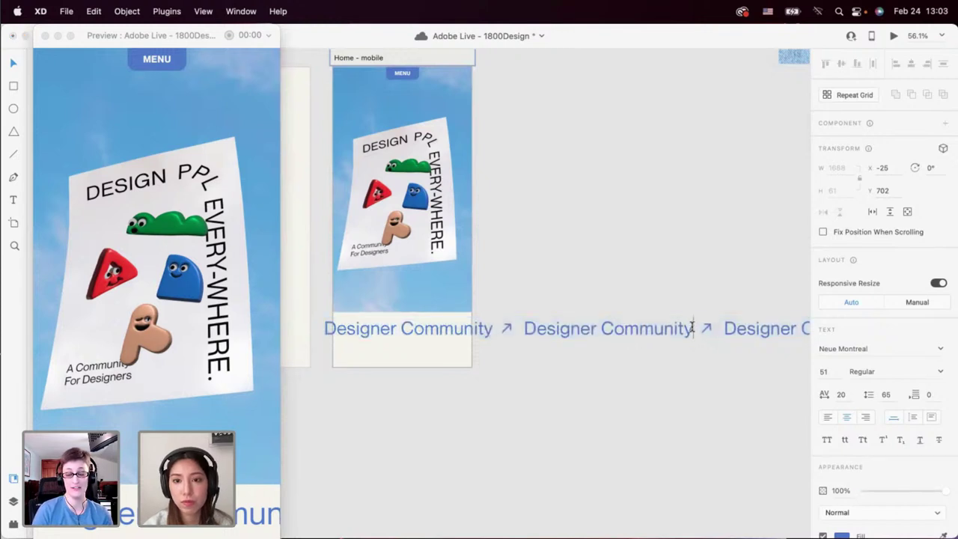
{"action": "left_click_drag", "start_coordinate": [713, 327], "coordinate": [956, 332]}
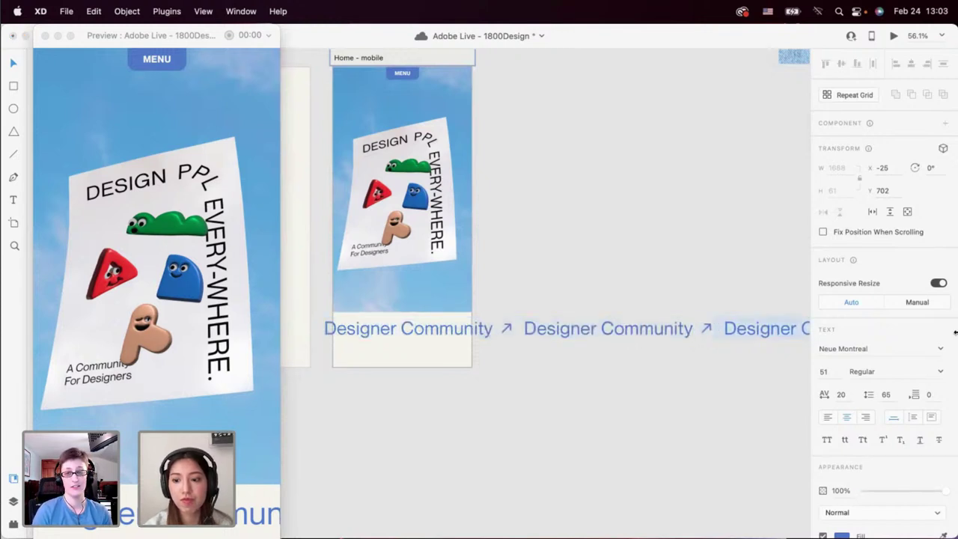
{"action": "key", "text": "BackSpace"}
{"action": "key", "text": "Escape"}
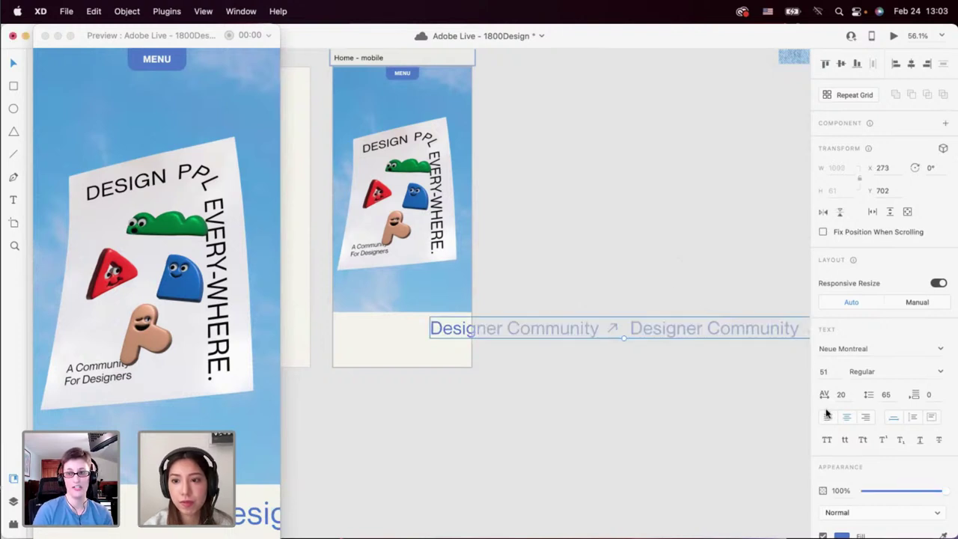
Left-align the shortened banner text and reposition it below the hero image at X -22, Y 702.
{"action": "left_click_drag", "start_coordinate": [668, 337], "coordinate": [570, 334]}
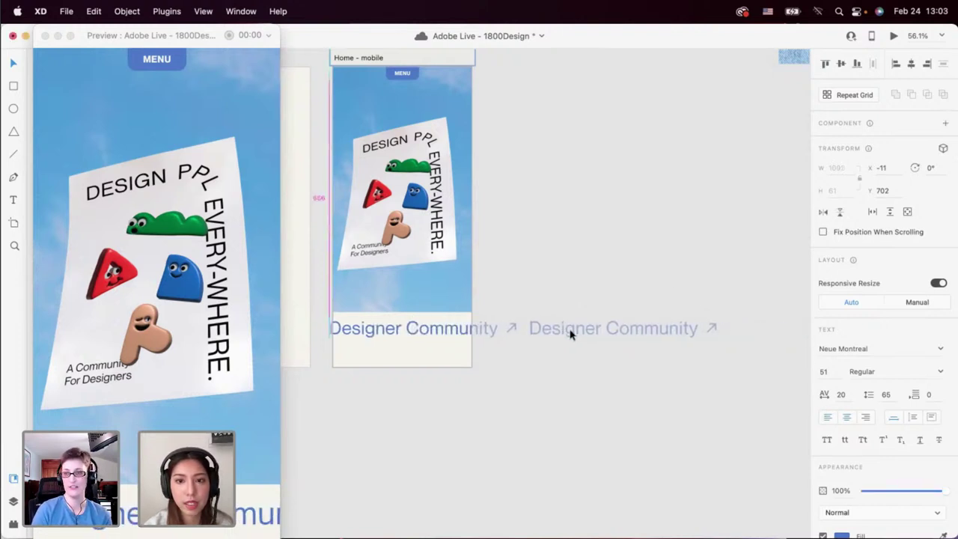
{"action": "left_click", "coordinate": [574, 369]}
{"action": "left_click", "coordinate": [452, 331]}
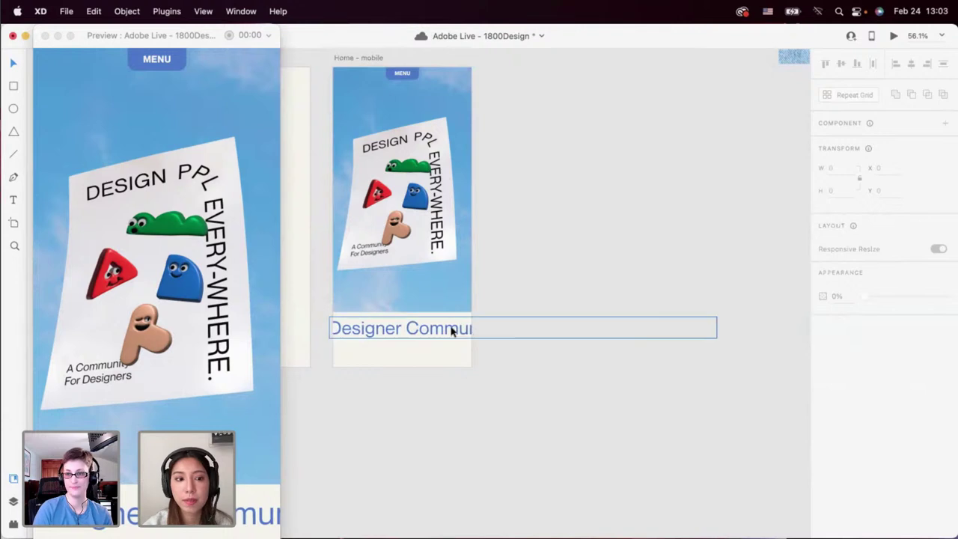
{"action": "left_click_drag", "start_coordinate": [452, 331], "coordinate": [447, 331]}
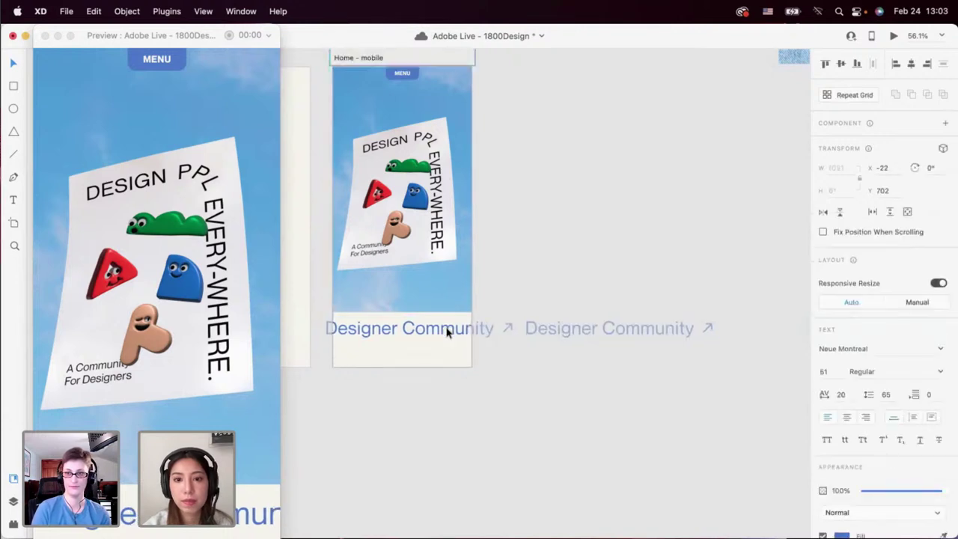
Turn the shortened Designer Community text into a component and add a Hover State to it.
{"action": "left_click", "coordinate": [945, 124]}
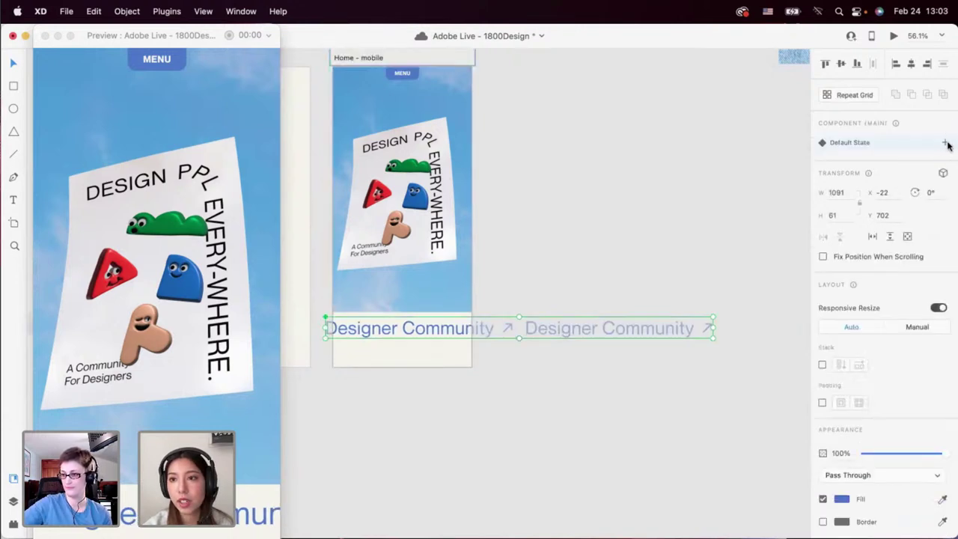
{"action": "left_click", "coordinate": [944, 142]}
{"action": "left_click", "coordinate": [897, 170]}
In the banner component's Hover State, slide the text left to X -337, then return the component to its Default State.
{"action": "double_click", "coordinate": [437, 328]}
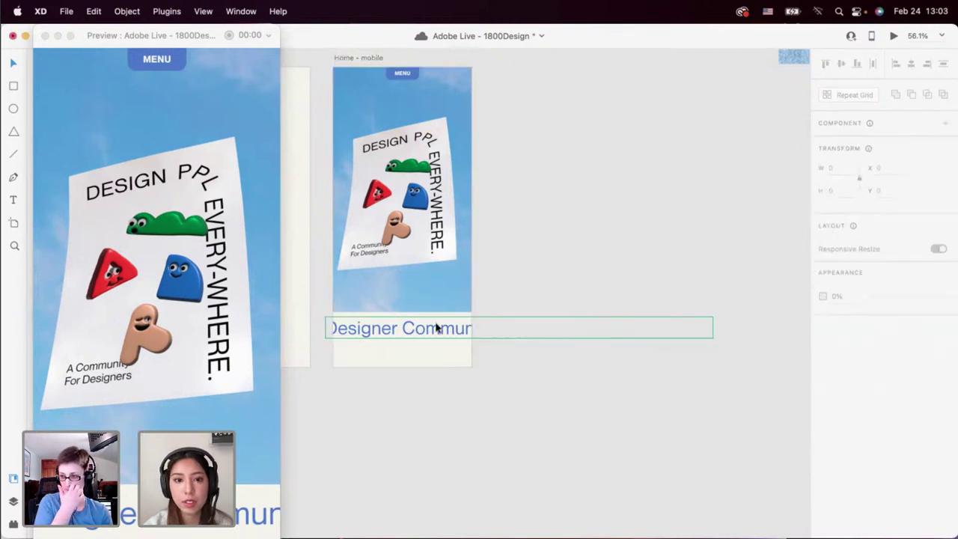
{"action": "left_click_drag", "start_coordinate": [447, 331], "coordinate": [361, 331]}
{"action": "key", "text": "Escape"}
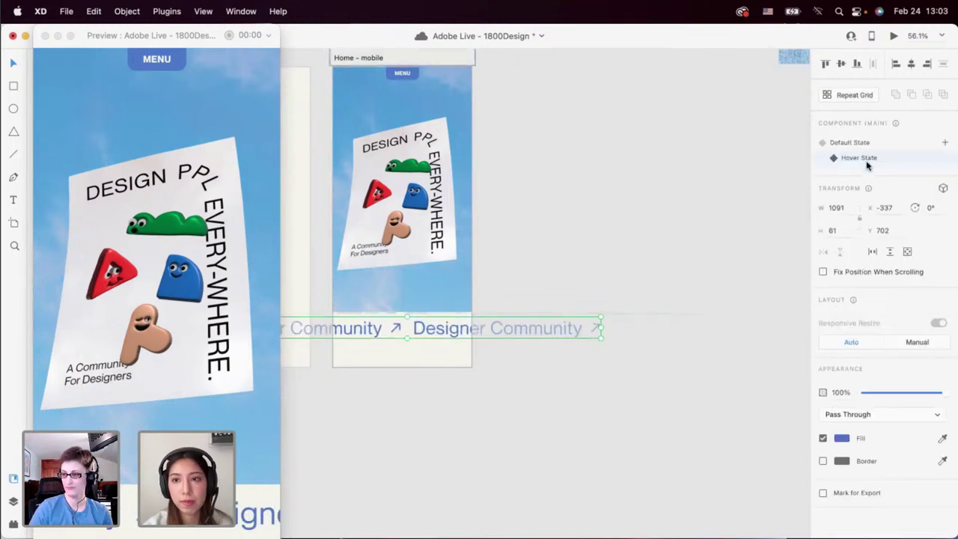
{"action": "left_click", "coordinate": [866, 142]}
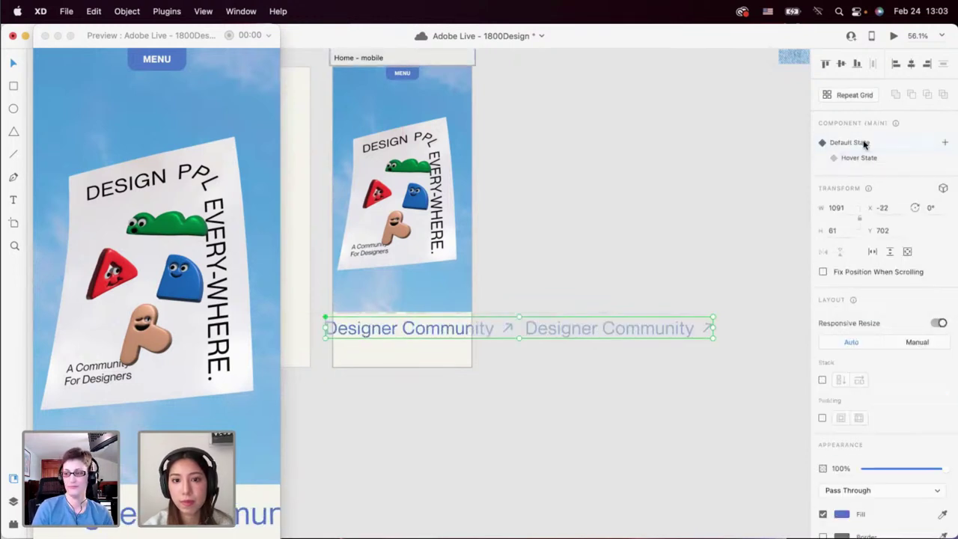
Close the preview and set the Designer Community banner's hover Auto-Animate duration to 2.8 s.
{"action": "left_click", "coordinate": [45, 35]}
{"action": "left_click", "coordinate": [134, 36]}
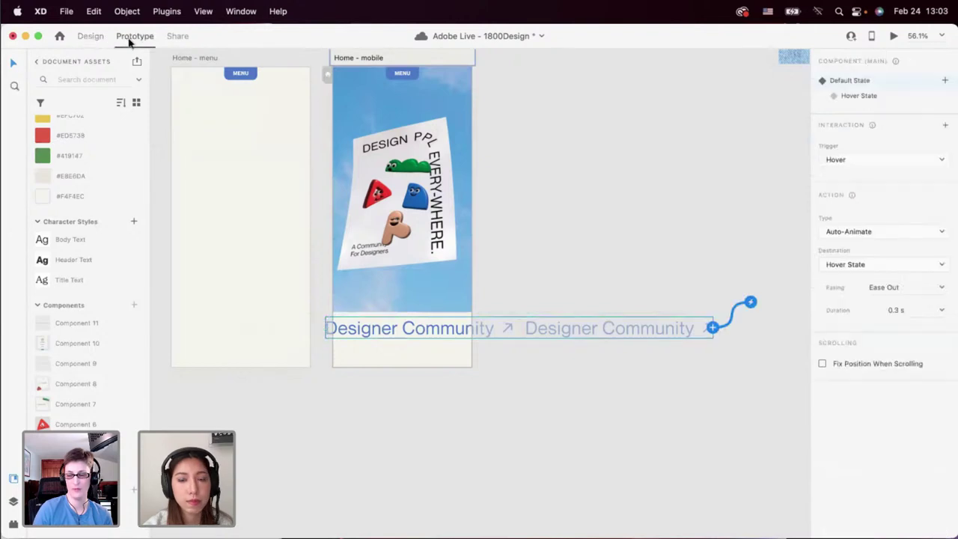
{"action": "left_click", "coordinate": [929, 314]}
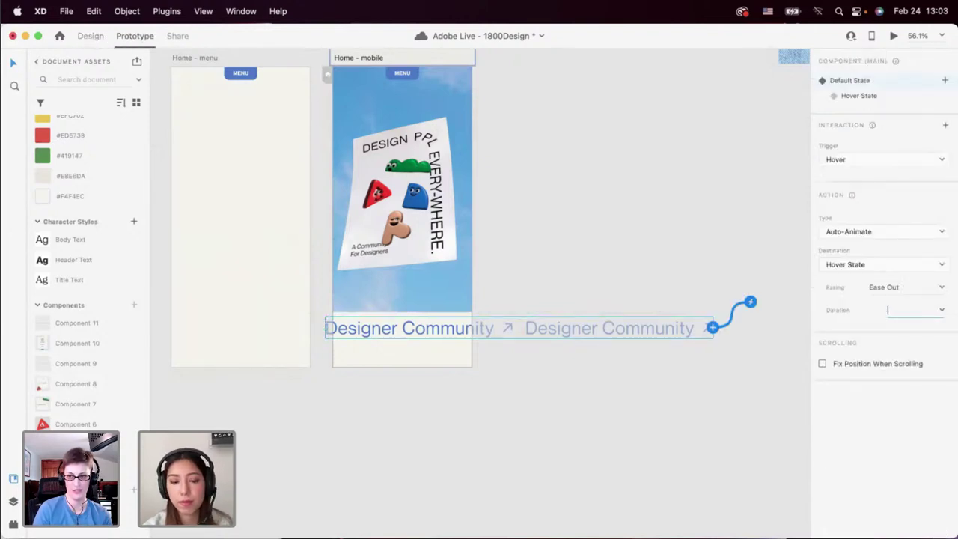
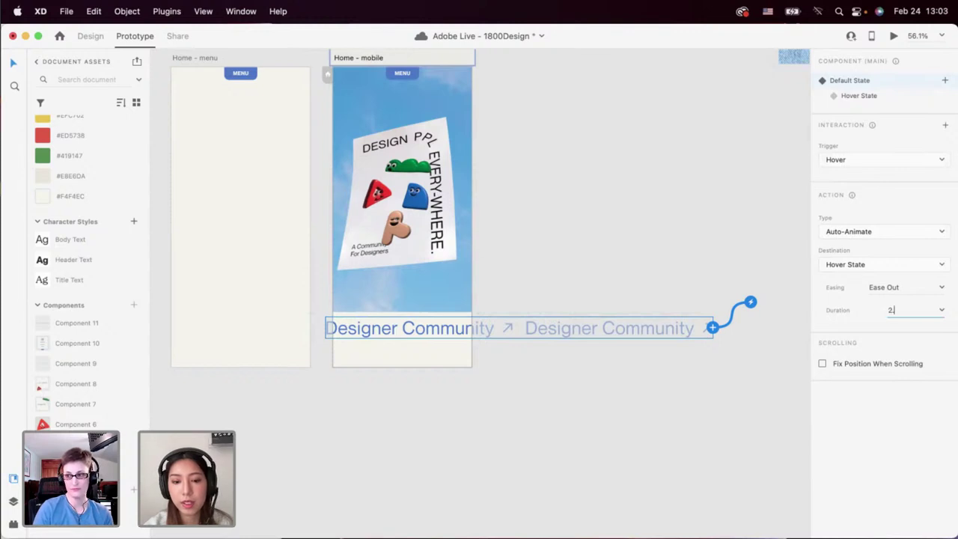
{"action": "type", "text": "2.8"}
{"action": "key", "text": "Return"}
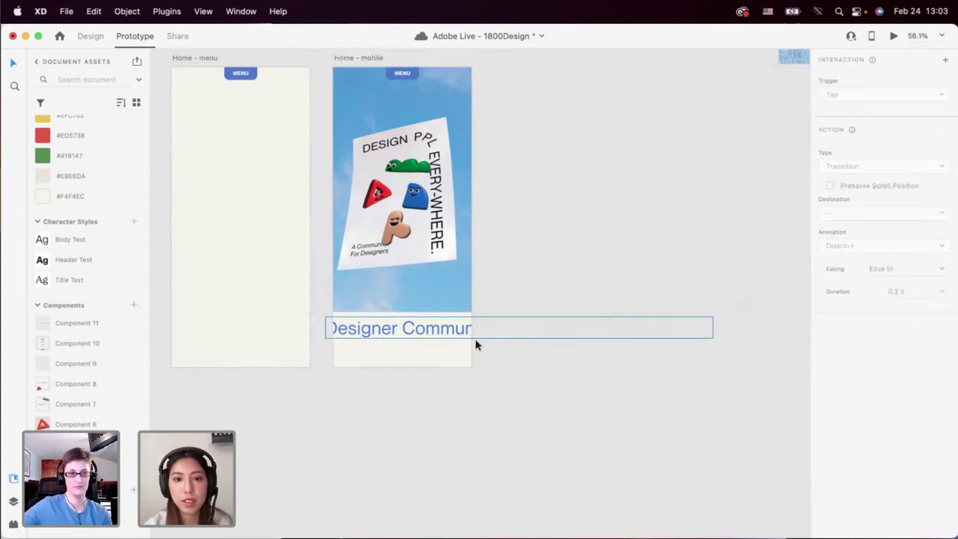
Extend the Home - mobile artboard downward to a height of about 2146, making room for more sections.
{"action": "scroll", "coordinate": [443, 337], "scroll_direction": "down", "scroll_amount": 5}
{"action": "scroll", "coordinate": [408, 274], "scroll_direction": "left", "scroll_amount": 3}
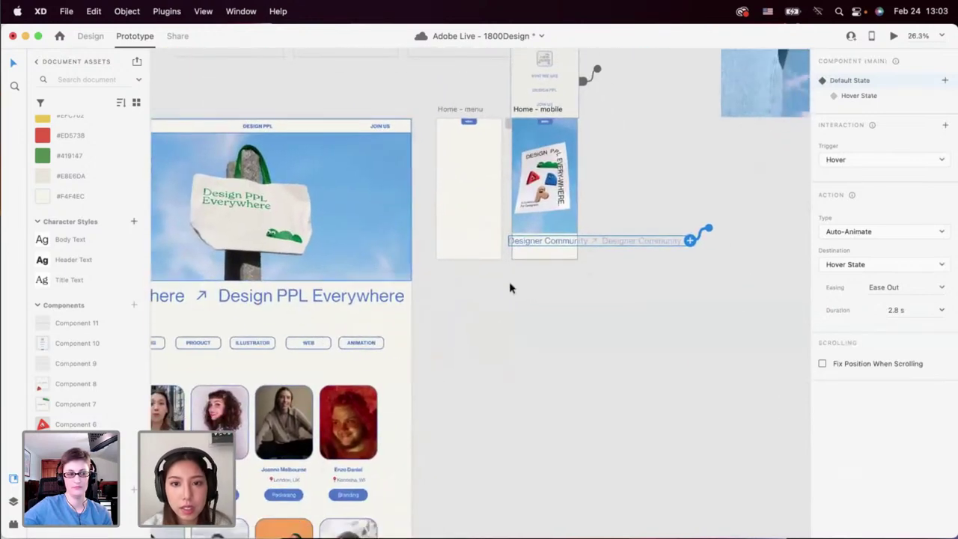
{"action": "left_click", "coordinate": [552, 261]}
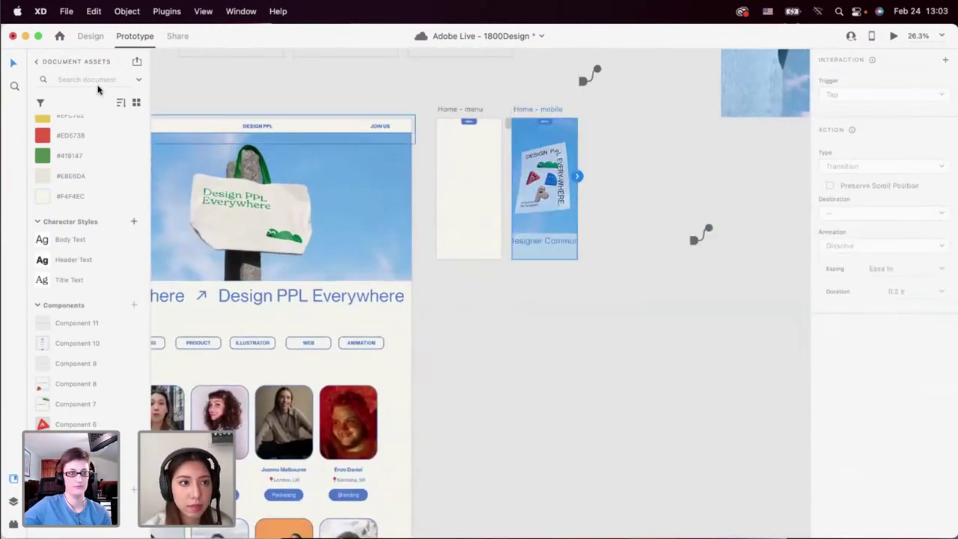
{"action": "left_click", "coordinate": [90, 36]}
{"action": "left_click_drag", "start_coordinate": [543, 261], "coordinate": [543, 404]}
{"action": "scroll", "coordinate": [541, 349], "scroll_direction": "up", "scroll_amount": 2}
{"action": "scroll", "coordinate": [542, 349], "scroll_direction": "up", "scroll_amount": 3}
{"action": "scroll", "coordinate": [527, 306], "scroll_direction": "right", "scroll_amount": 2}
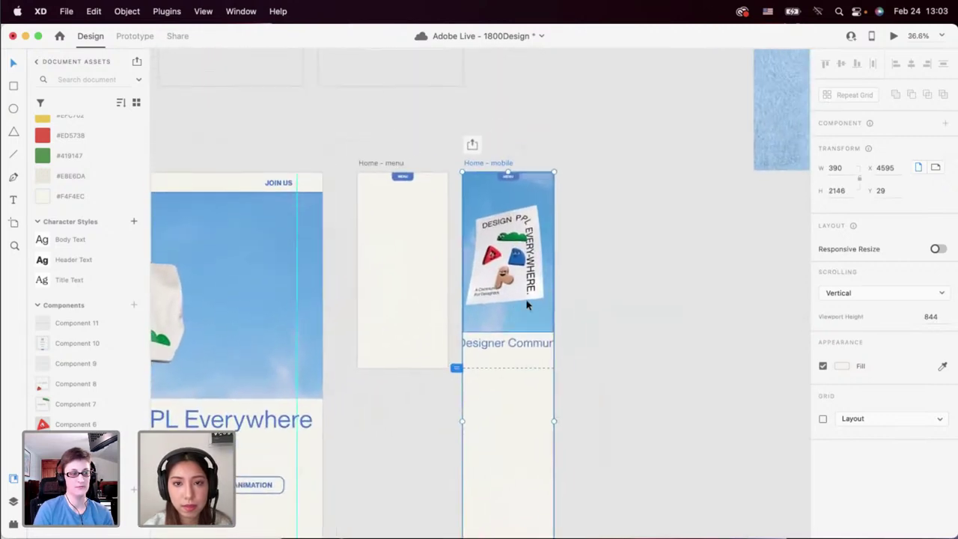
{"action": "scroll", "coordinate": [514, 239], "scroll_direction": "up", "scroll_amount": 2}
Add a vertical guide just inside the left edge of the Home - mobile artboard.
{"action": "scroll", "coordinate": [537, 227], "scroll_direction": "down", "scroll_amount": 5}
{"action": "scroll", "coordinate": [540, 228], "scroll_direction": "down", "scroll_amount": 6}
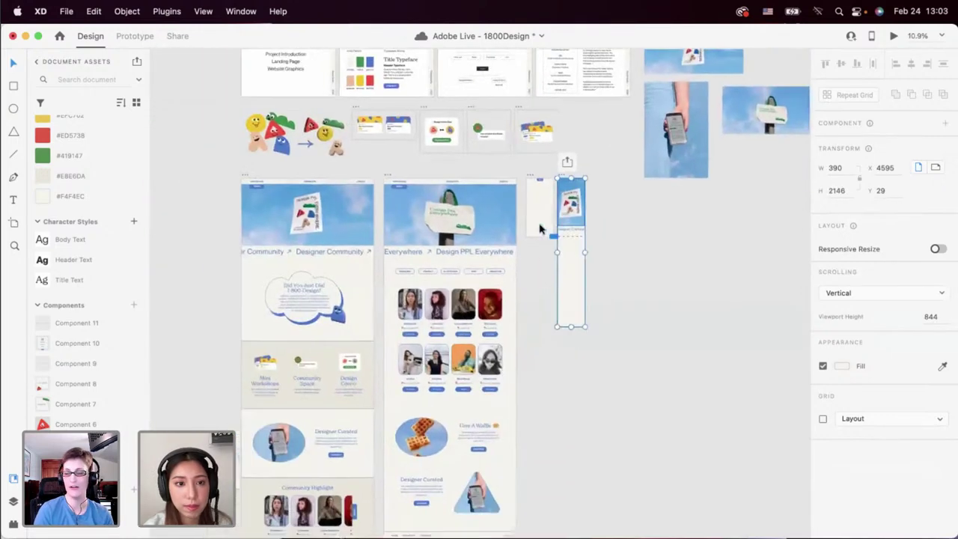
{"action": "scroll", "coordinate": [509, 235], "scroll_direction": "right", "scroll_amount": 2}
{"action": "scroll", "coordinate": [524, 231], "scroll_direction": "up", "scroll_amount": 2}
{"action": "scroll", "coordinate": [535, 226], "scroll_direction": "up", "scroll_amount": 6}
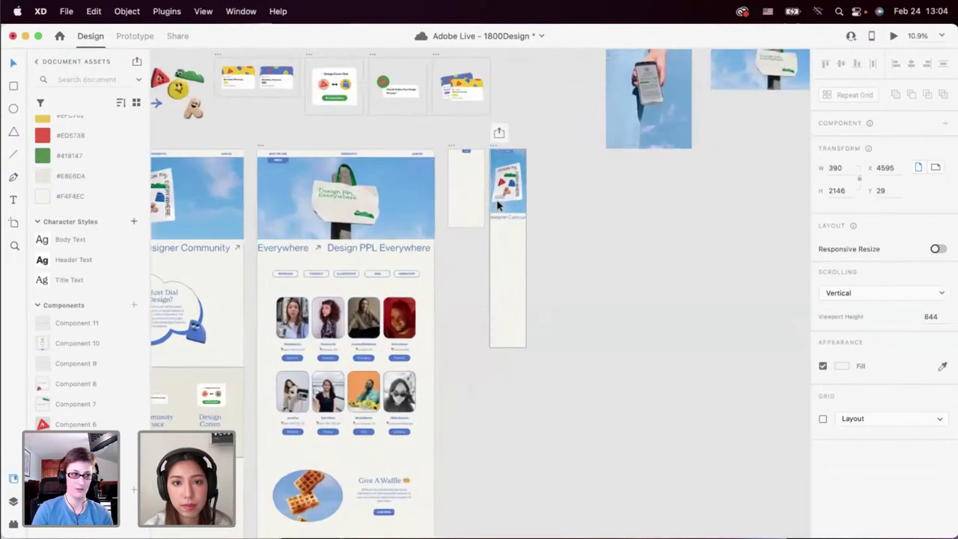
{"action": "scroll", "coordinate": [473, 186], "scroll_direction": "up", "scroll_amount": 1}
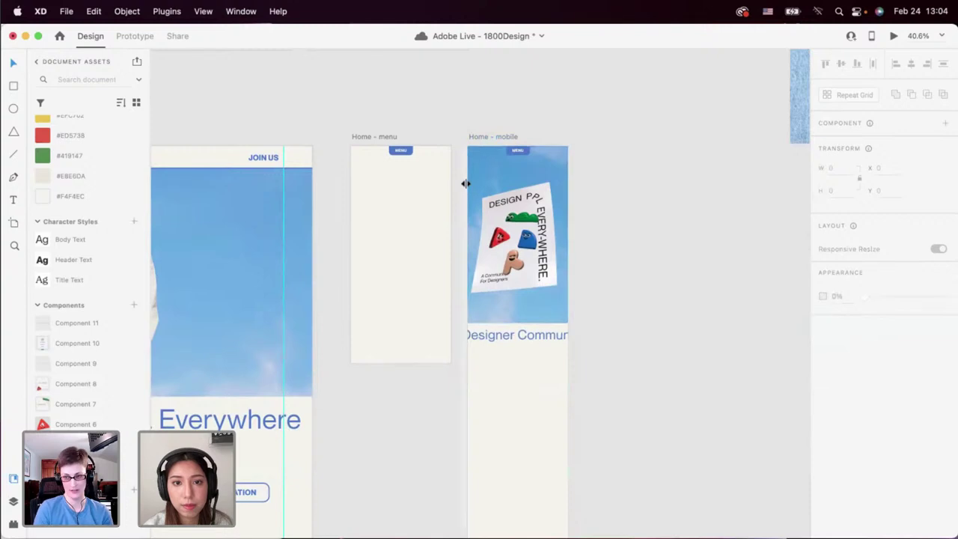
{"action": "left_click_drag", "start_coordinate": [467, 183], "coordinate": [474, 190]}
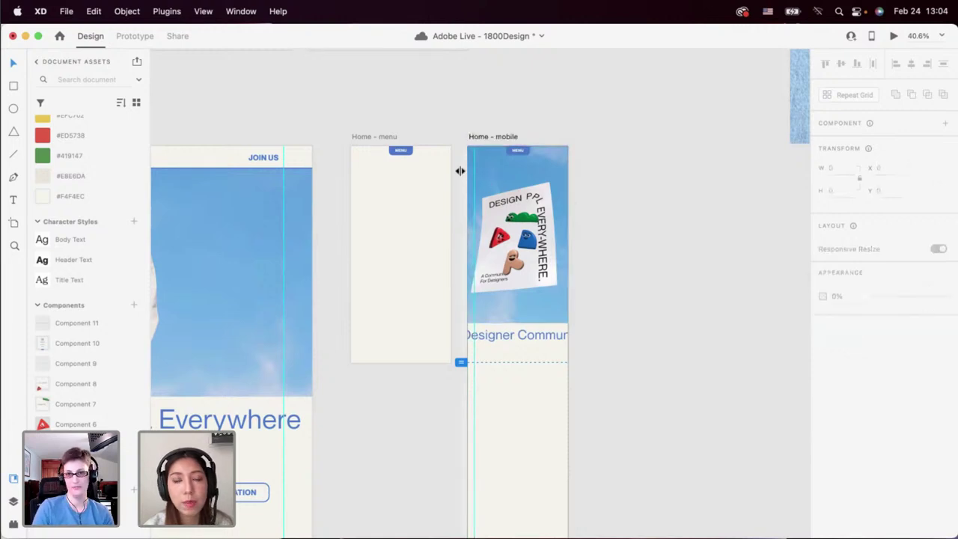
Add a second vertical guide just inside the right edge of the Home - mobile artboard, mirroring the left margin.
{"action": "scroll", "coordinate": [519, 193], "scroll_direction": "up", "scroll_amount": 3}
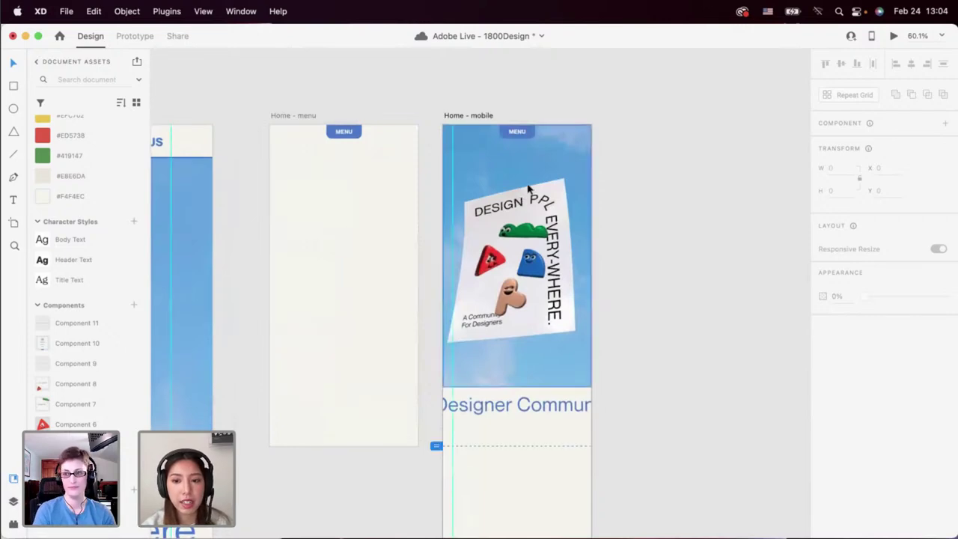
{"action": "scroll", "coordinate": [529, 189], "scroll_direction": "down", "scroll_amount": 10}
{"action": "scroll", "coordinate": [227, 203], "scroll_direction": "left", "scroll_amount": 3}
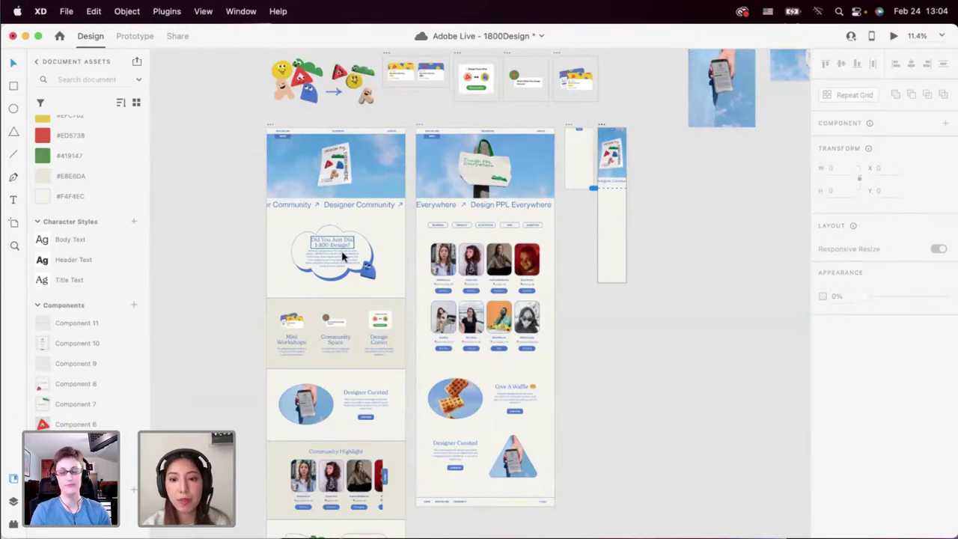
{"action": "scroll", "coordinate": [343, 257], "scroll_direction": "right", "scroll_amount": 5}
{"action": "scroll", "coordinate": [487, 223], "scroll_direction": "up", "scroll_amount": 5}
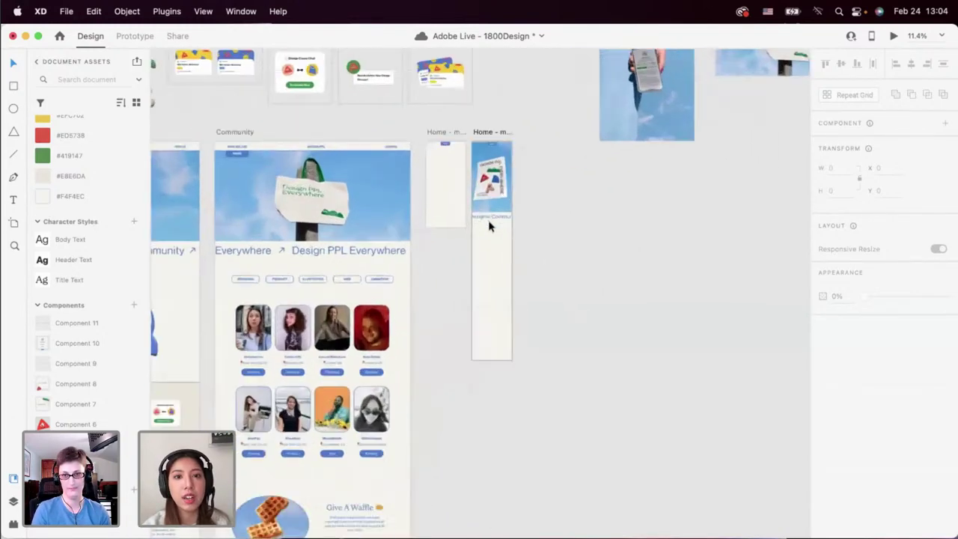
{"action": "scroll", "coordinate": [489, 225], "scroll_direction": "up", "scroll_amount": 8}
{"action": "scroll", "coordinate": [489, 224], "scroll_direction": "up", "scroll_amount": 3}
{"action": "scroll", "coordinate": [490, 224], "scroll_direction": "right", "scroll_amount": 2}
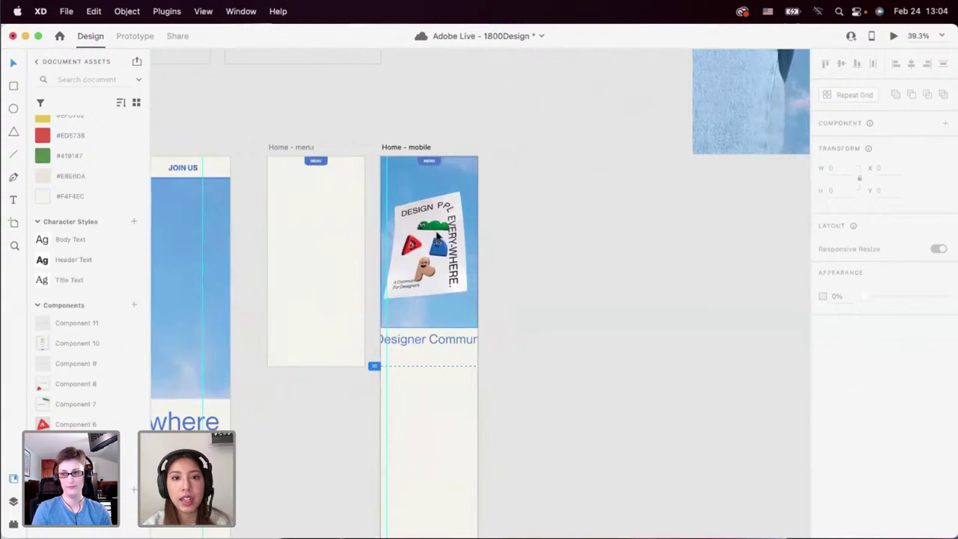
{"action": "scroll", "coordinate": [438, 236], "scroll_direction": "up", "scroll_amount": 3}
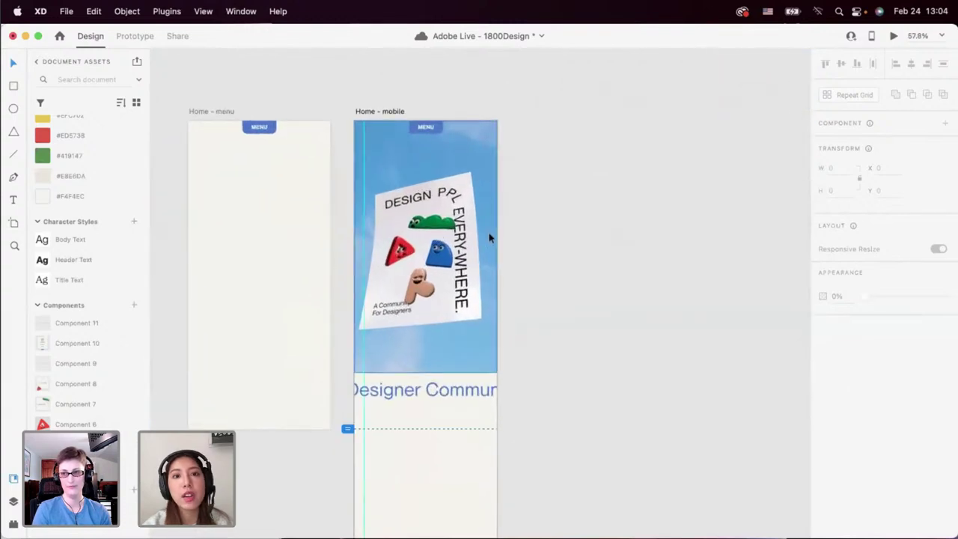
{"action": "left_click", "coordinate": [365, 198]}
{"action": "key", "text": "Escape"}
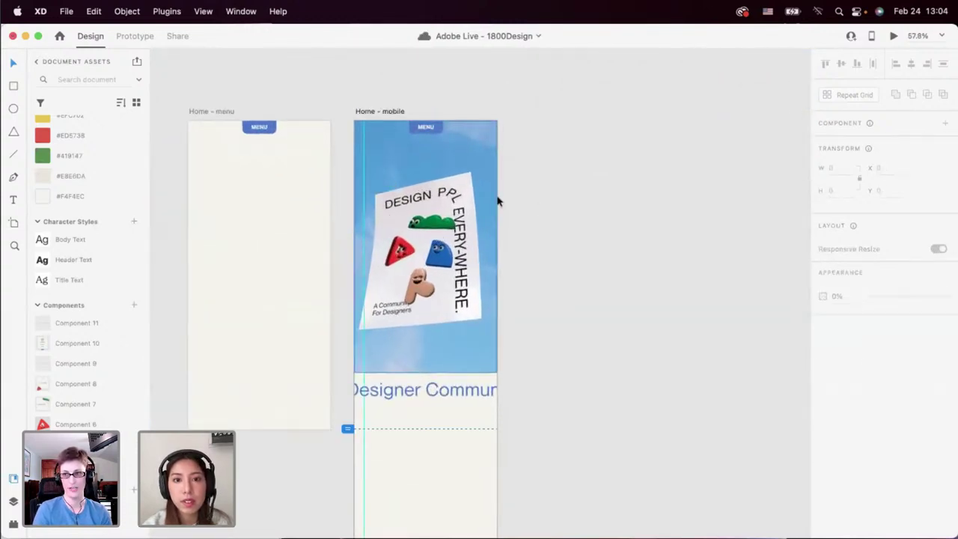
{"action": "left_click", "coordinate": [490, 200]}
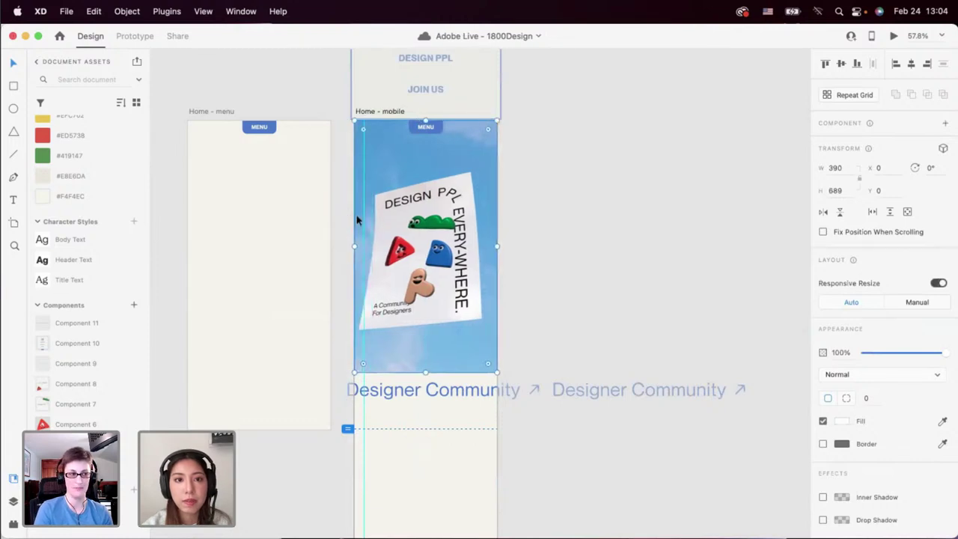
{"action": "left_click_drag", "start_coordinate": [353, 216], "coordinate": [487, 232]}
Examine the margin guides and the empty area below the Designer Community banner on the Home - mobile artboard.
{"action": "scroll", "coordinate": [527, 247], "scroll_direction": "down", "scroll_amount": 4}
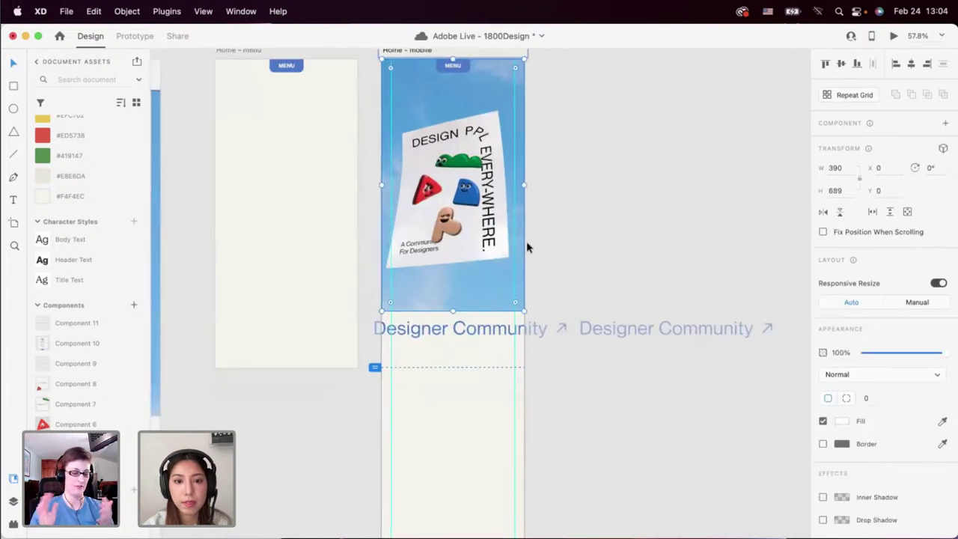
{"action": "scroll", "coordinate": [527, 246], "scroll_direction": "down", "scroll_amount": 3}
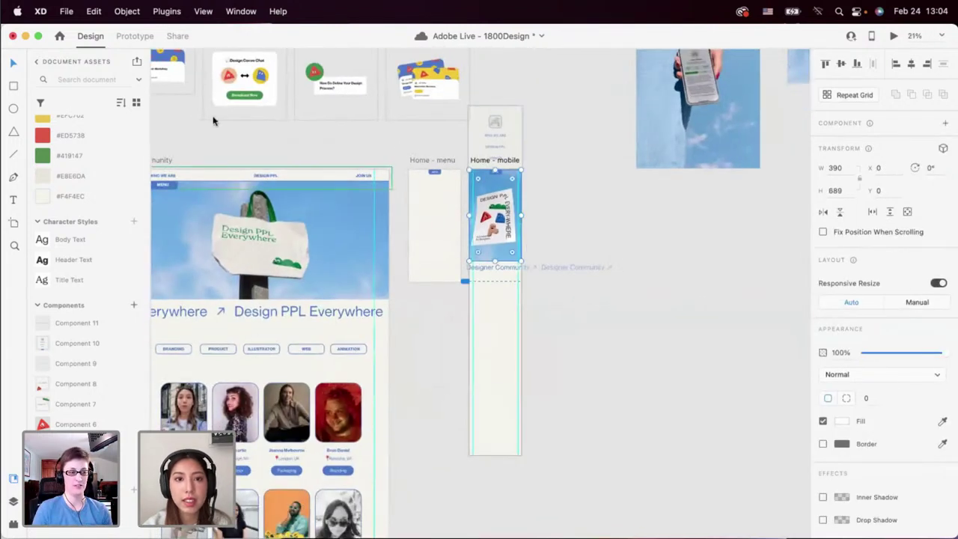
{"action": "left_click", "coordinate": [327, 150]}
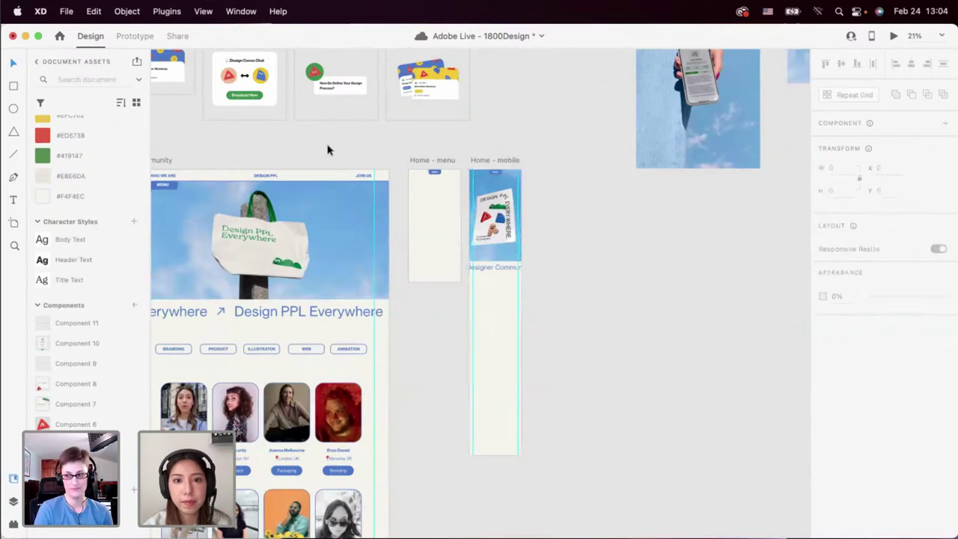
{"action": "scroll", "coordinate": [554, 256], "scroll_direction": "up", "scroll_amount": 1}
{"action": "scroll", "coordinate": [554, 256], "scroll_direction": "up", "scroll_amount": 3}
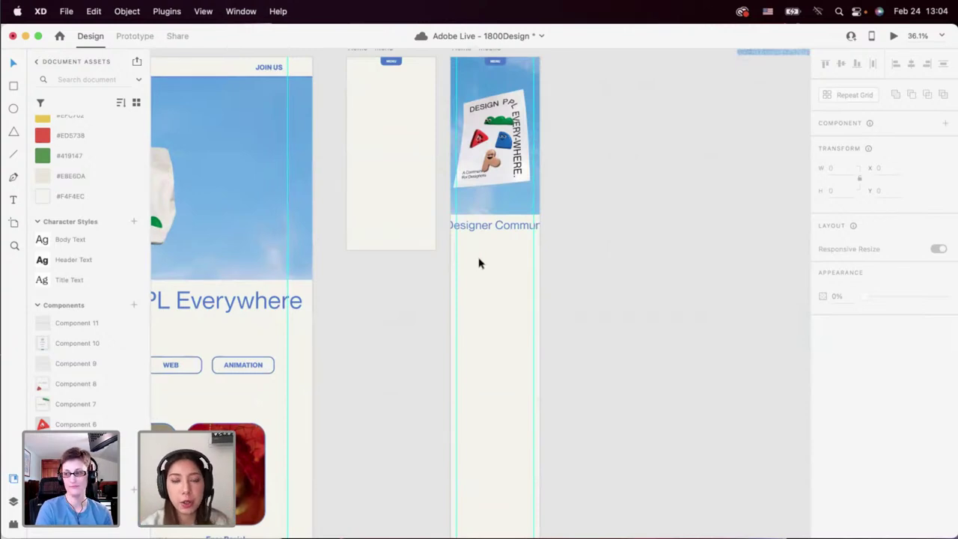
{"action": "scroll", "coordinate": [480, 263], "scroll_direction": "up", "scroll_amount": 2}
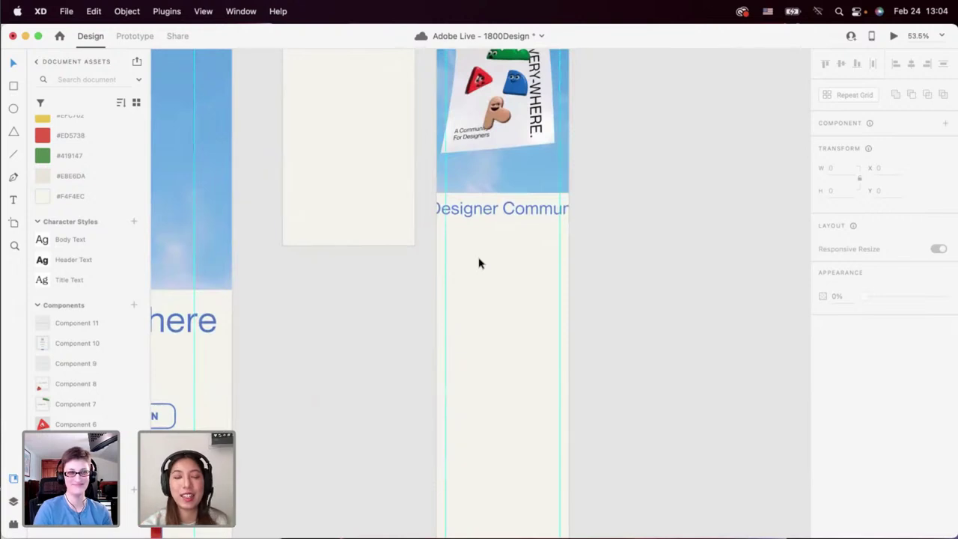
{"action": "scroll", "coordinate": [480, 263], "scroll_direction": "up", "scroll_amount": 1}
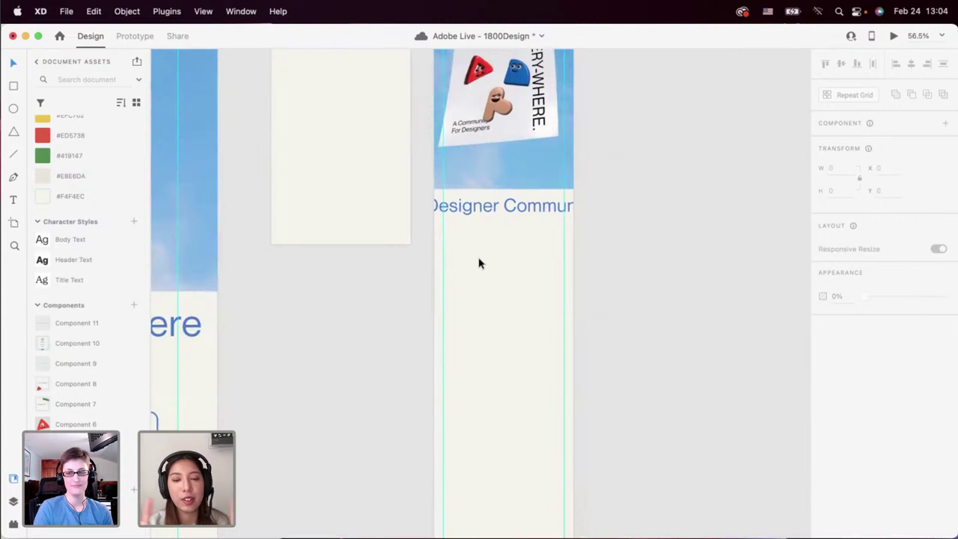
{"action": "scroll", "coordinate": [480, 262], "scroll_direction": "down", "scroll_amount": 3}
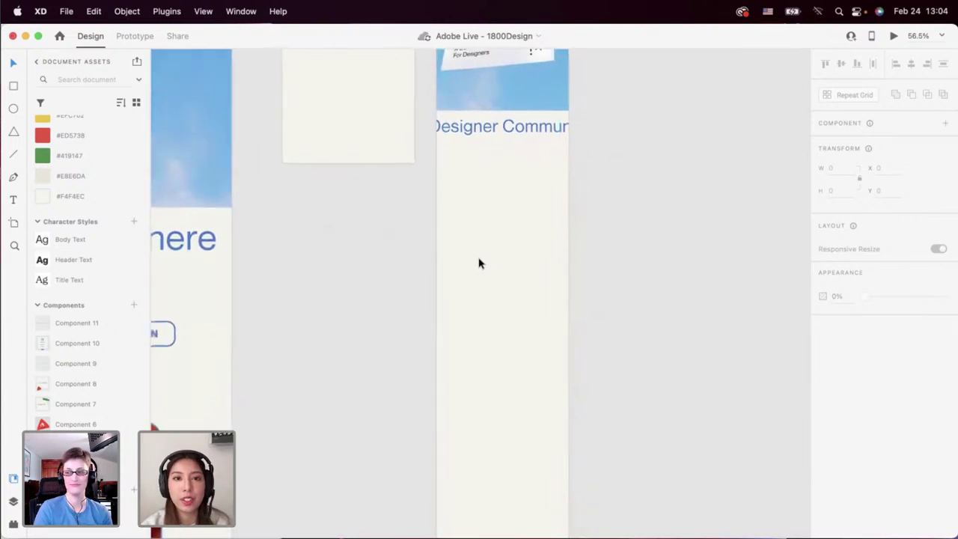
{"action": "scroll", "coordinate": [479, 219], "scroll_direction": "down", "scroll_amount": 2}
{"action": "scroll", "coordinate": [479, 218], "scroll_direction": "up", "scroll_amount": 3}
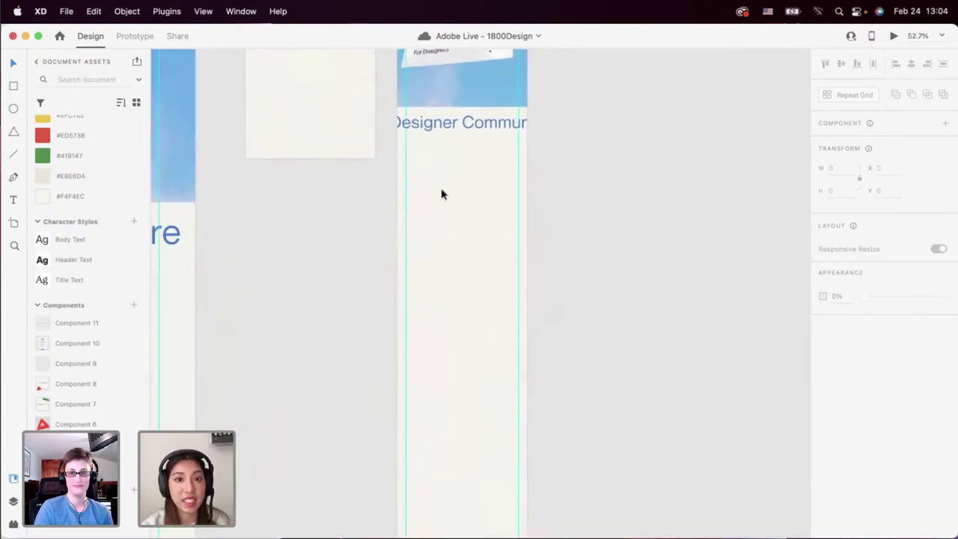
{"action": "scroll", "coordinate": [468, 182], "scroll_direction": "down", "scroll_amount": 3}
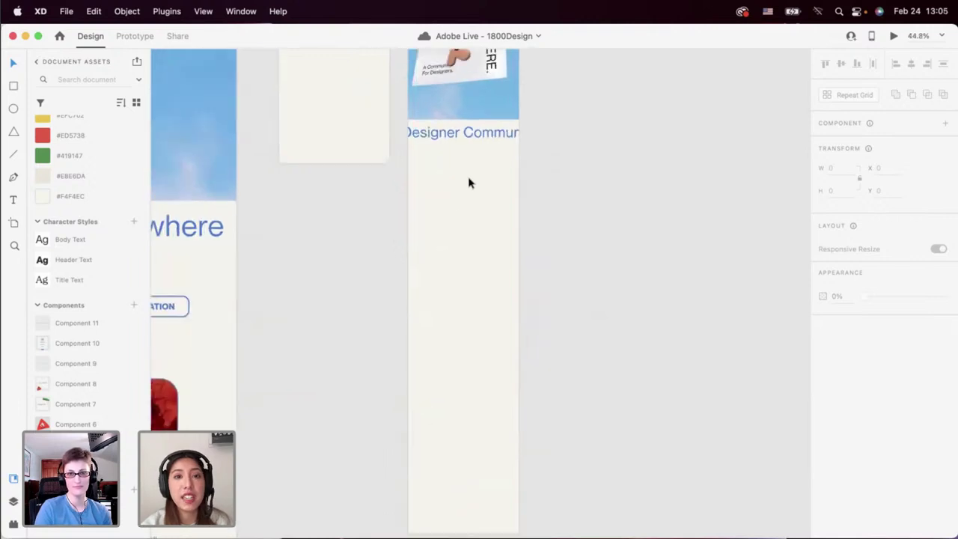
Copy the cloud-shaped bubble from the desktop Home page and paste it below the Designer Community banner on Home - mobile.
{"action": "scroll", "coordinate": [449, 210], "scroll_direction": "left", "scroll_amount": 2}
{"action": "scroll", "coordinate": [431, 235], "scroll_direction": "down", "scroll_amount": 3}
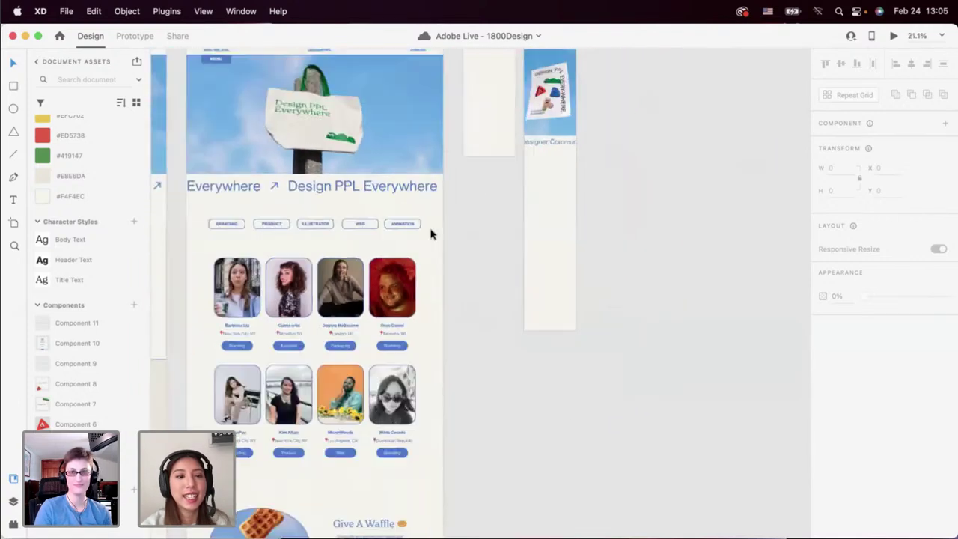
{"action": "scroll", "coordinate": [430, 233], "scroll_direction": "left", "scroll_amount": 5}
{"action": "scroll", "coordinate": [430, 232], "scroll_direction": "down", "scroll_amount": 3}
{"action": "scroll", "coordinate": [344, 182], "scroll_direction": "up", "scroll_amount": 2}
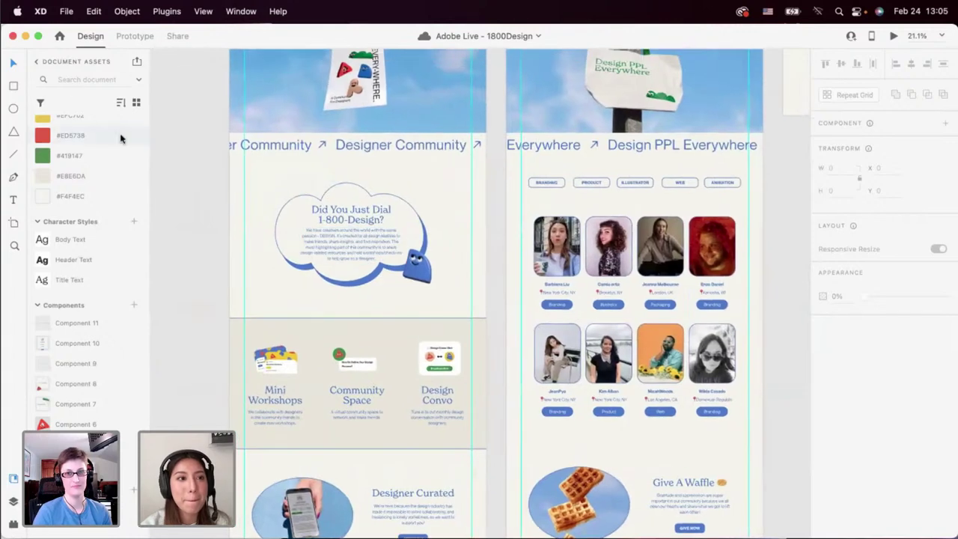
{"action": "left_click", "coordinate": [288, 215]}
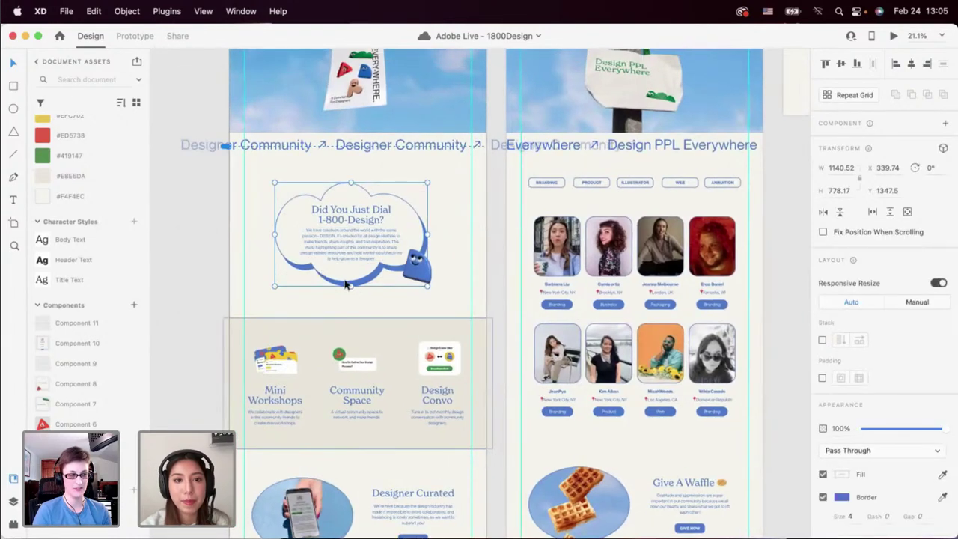
{"action": "scroll", "coordinate": [358, 294], "scroll_direction": "right", "scroll_amount": 10}
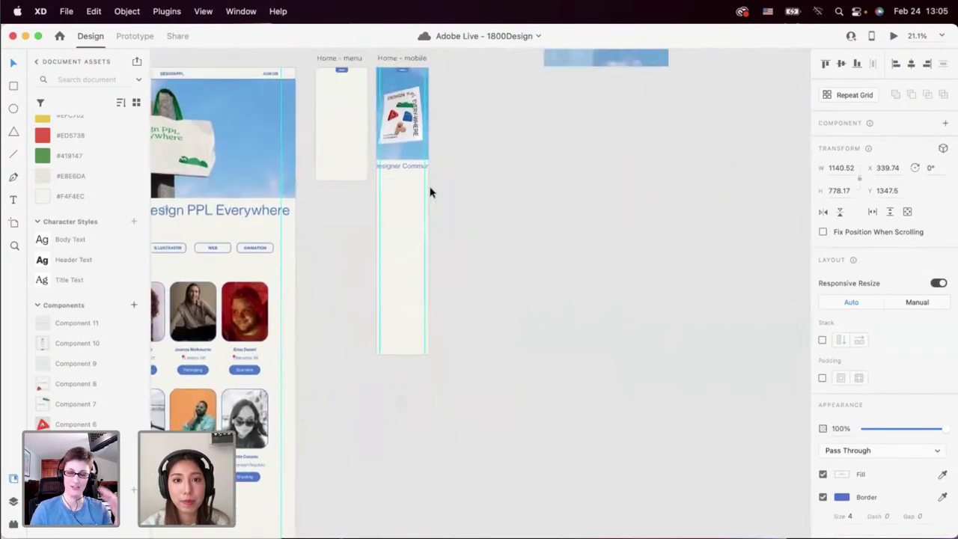
{"action": "left_click", "coordinate": [393, 193]}
{"action": "scroll", "coordinate": [394, 193], "scroll_direction": "up", "scroll_amount": 5}
{"action": "scroll", "coordinate": [393, 191], "scroll_direction": "down", "scroll_amount": 3}
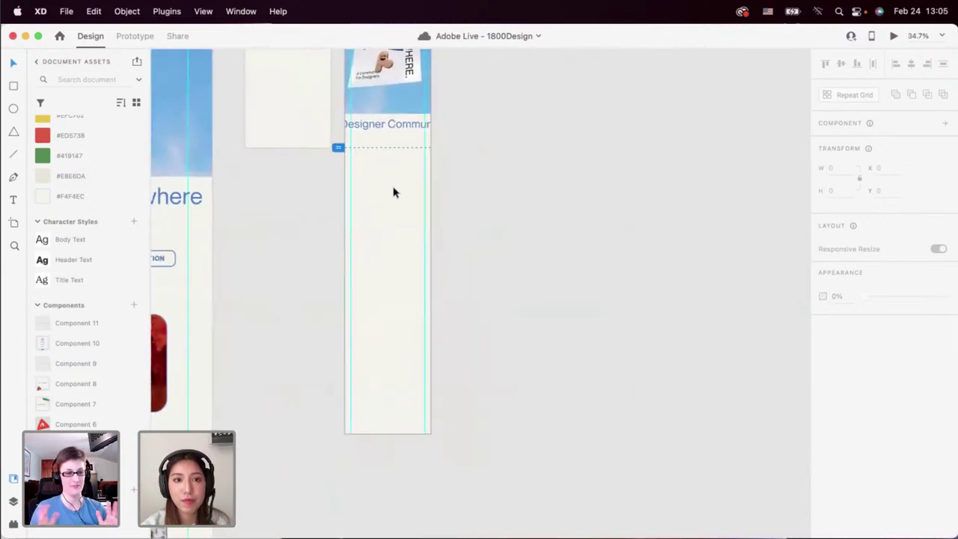
{"action": "key", "text": "super+v"}
{"action": "left_click_drag", "start_coordinate": [479, 294], "coordinate": [440, 196]}
{"action": "left_click", "coordinate": [593, 298]}
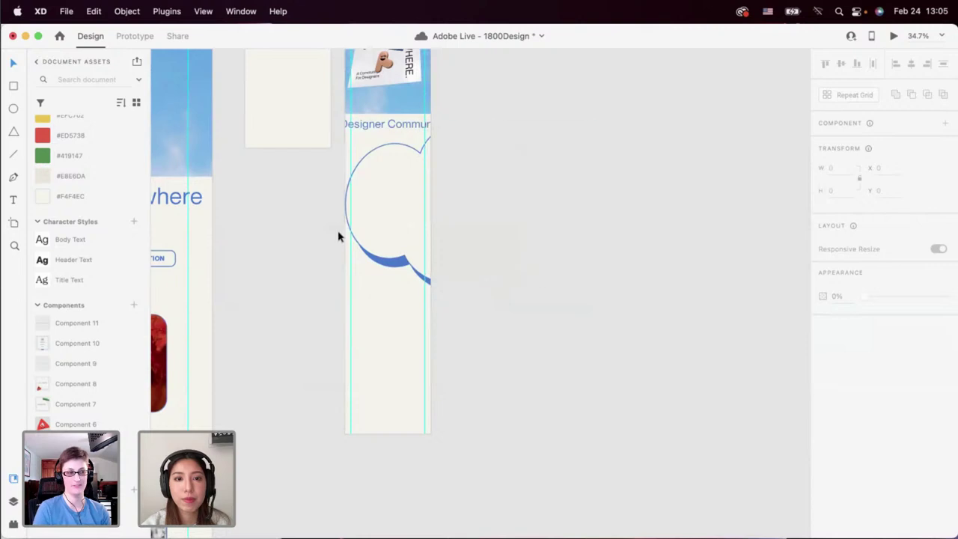
Scale the pasted cloud down to about 431 by 294 and place it below the banner at about X 64, Y 826.5.
{"action": "left_click", "coordinate": [371, 225]}
{"action": "left_click_drag", "start_coordinate": [594, 294], "coordinate": [439, 215]}
{"action": "left_click_drag", "start_coordinate": [405, 163], "coordinate": [419, 188]}
{"action": "scroll", "coordinate": [418, 187], "scroll_direction": "up", "scroll_amount": 3}
{"action": "scroll", "coordinate": [419, 193], "scroll_direction": "up", "scroll_amount": 2}
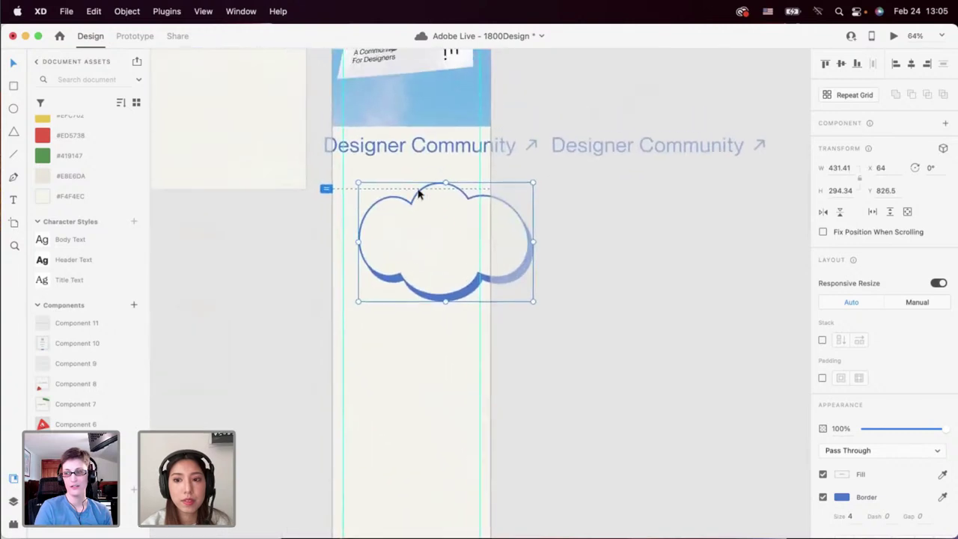
{"action": "double_click", "coordinate": [429, 233]}
{"action": "left_click", "coordinate": [429, 353]}
{"action": "scroll", "coordinate": [430, 352], "scroll_direction": "up", "scroll_amount": 5}
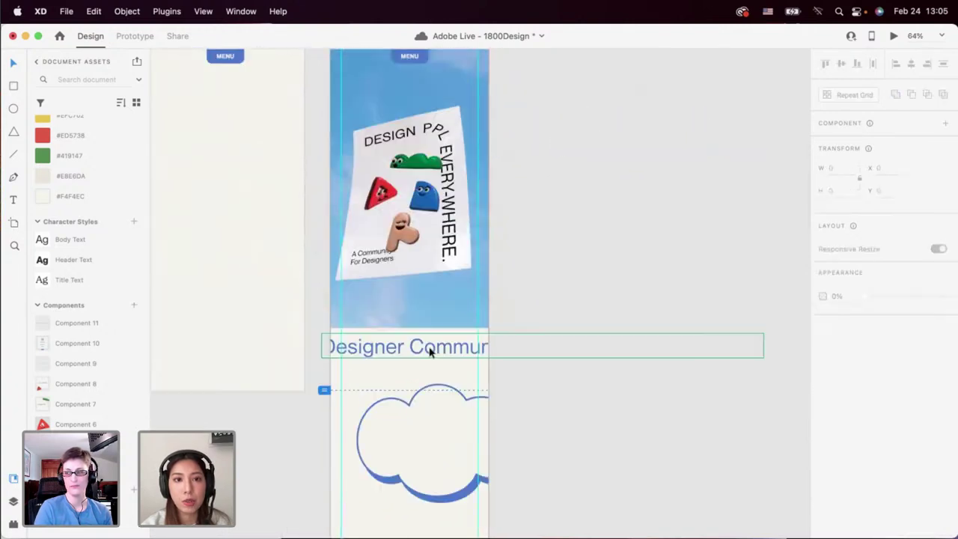
Align the cloud with the left margin guide and scale it to about 335 by 229 so it fits between both guides.
{"action": "scroll", "coordinate": [430, 352], "scroll_direction": "down", "scroll_amount": 5}
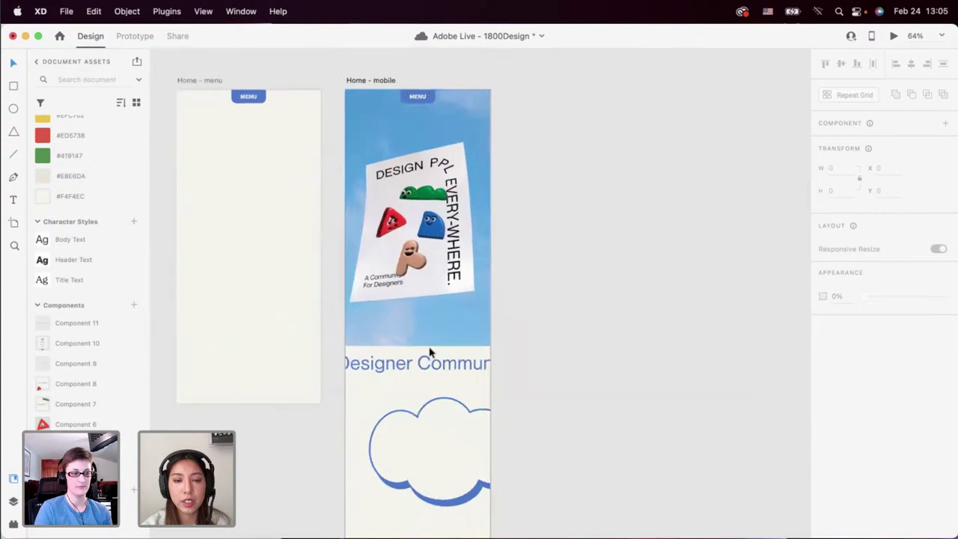
{"action": "left_click", "coordinate": [438, 324]}
{"action": "scroll", "coordinate": [438, 324], "scroll_direction": "up", "scroll_amount": 3}
{"action": "mouse_move", "coordinate": [439, 322]}
{"action": "left_mouse_down"}
{"action": "mouse_move", "coordinate": [409, 317]}
{"action": "mouse_move", "coordinate": [423, 318]}
{"action": "left_mouse_up"}
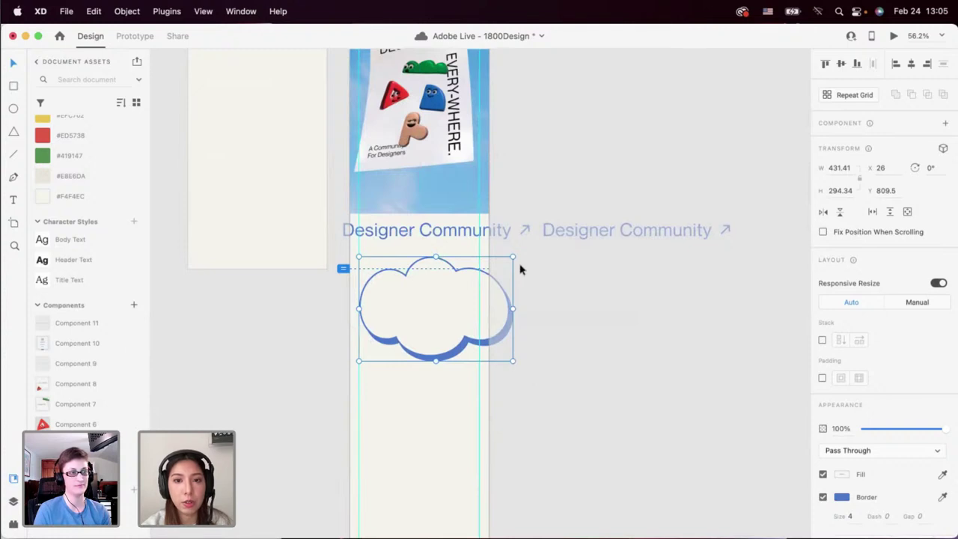
{"action": "left_click_drag", "start_coordinate": [515, 256], "coordinate": [488, 277]}
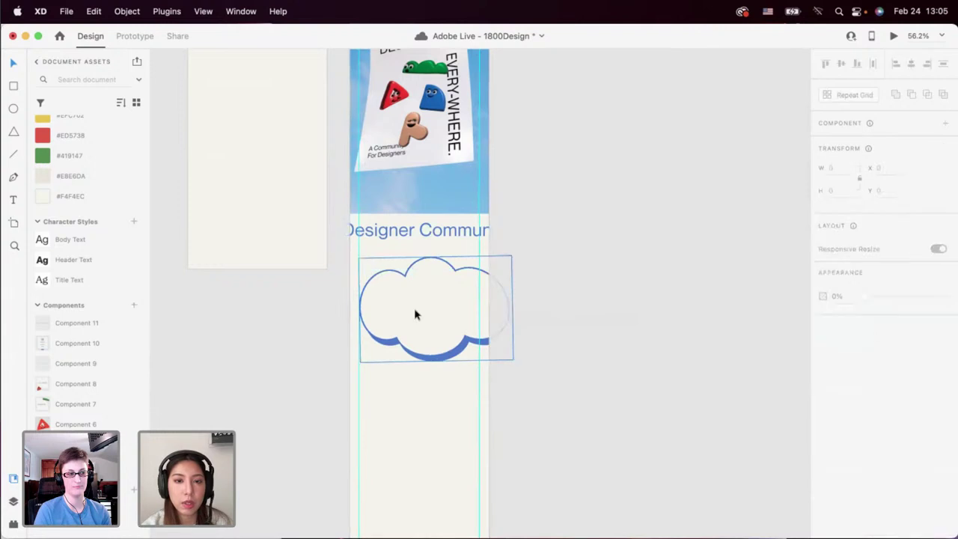
{"action": "left_click_drag", "start_coordinate": [511, 360], "coordinate": [478, 363]}
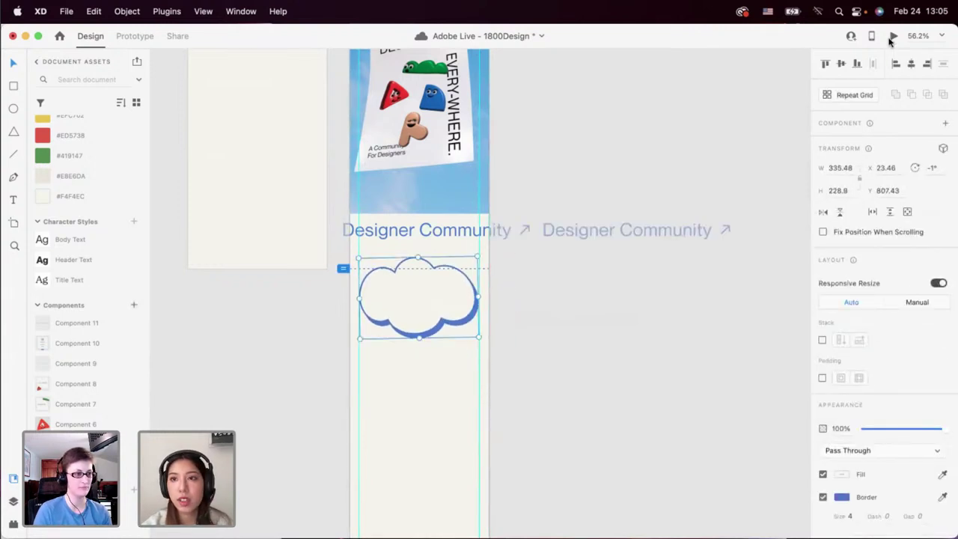
Preview the Home - mobile page to check the cloud and sliding banner, and close the preview.
{"action": "left_click", "coordinate": [892, 37]}
{"action": "scroll", "coordinate": [242, 315], "scroll_direction": "down", "scroll_amount": 5}
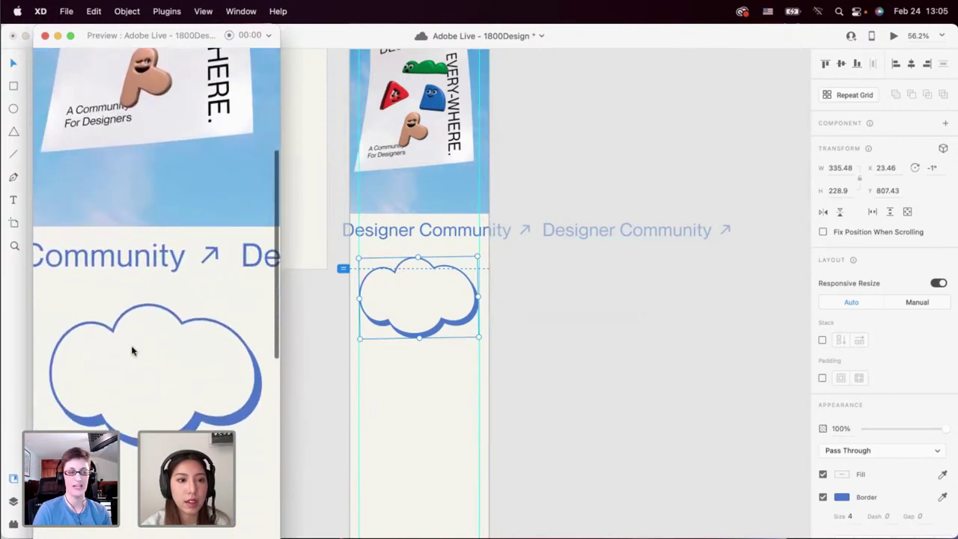
{"action": "left_click", "coordinate": [442, 364]}
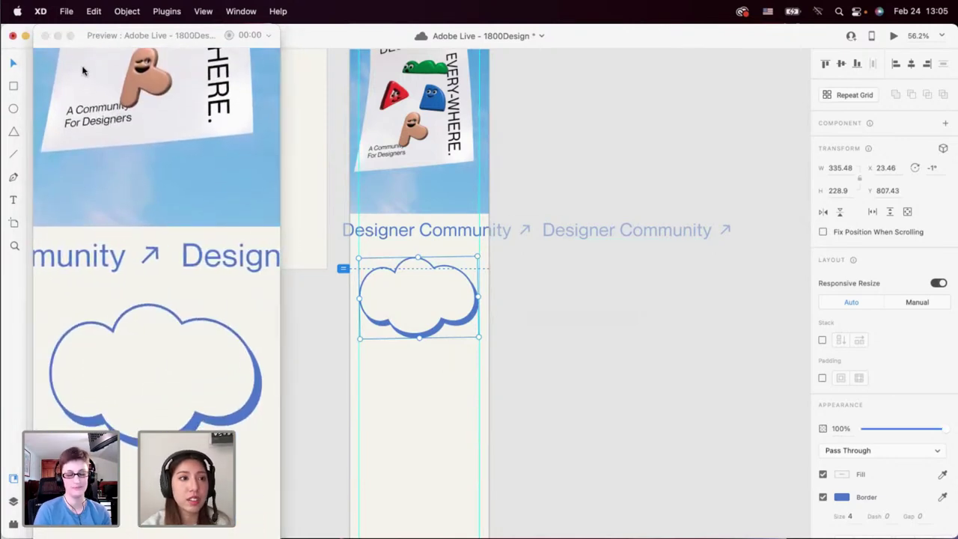
{"action": "scroll", "coordinate": [66, 77], "scroll_direction": "up", "scroll_amount": 10}
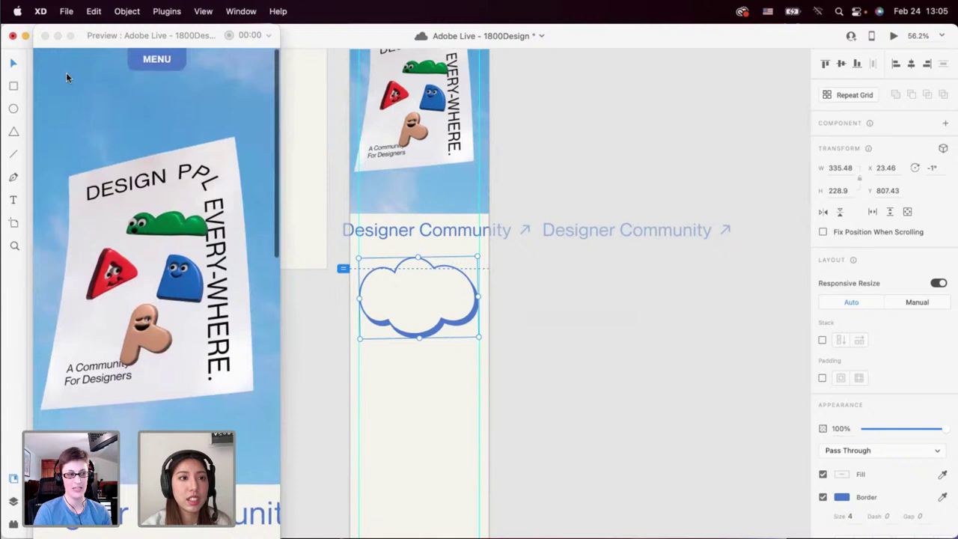
{"action": "left_click", "coordinate": [45, 36]}
Delete the solid blue shadow shape behind the cloud outline.
{"action": "double_click", "coordinate": [438, 331]}
{"action": "scroll", "coordinate": [439, 332], "scroll_direction": "up", "scroll_amount": 5}
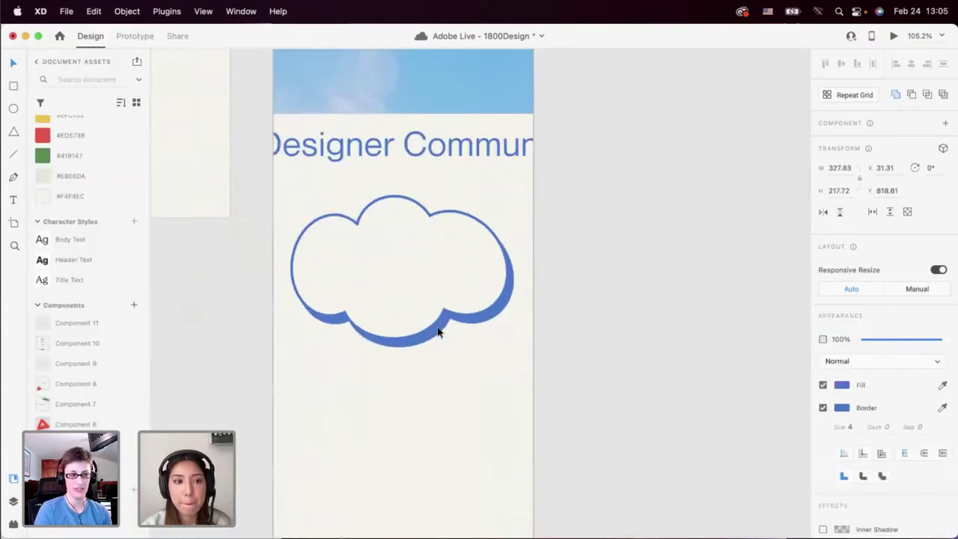
{"action": "left_click_drag", "start_coordinate": [437, 332], "coordinate": [436, 367]}
{"action": "key", "text": "Delete"}
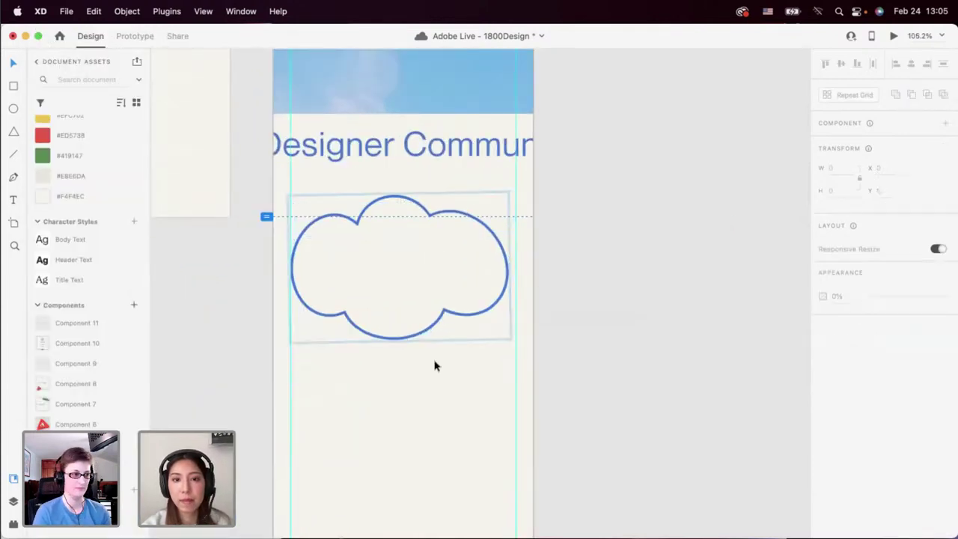
Move the cloud's bottom ellipse to the lower left at about X 26, Y 961.8, and stretch the top ellipse downward.
{"action": "left_click", "coordinate": [425, 333]}
{"action": "double_click", "coordinate": [399, 312]}
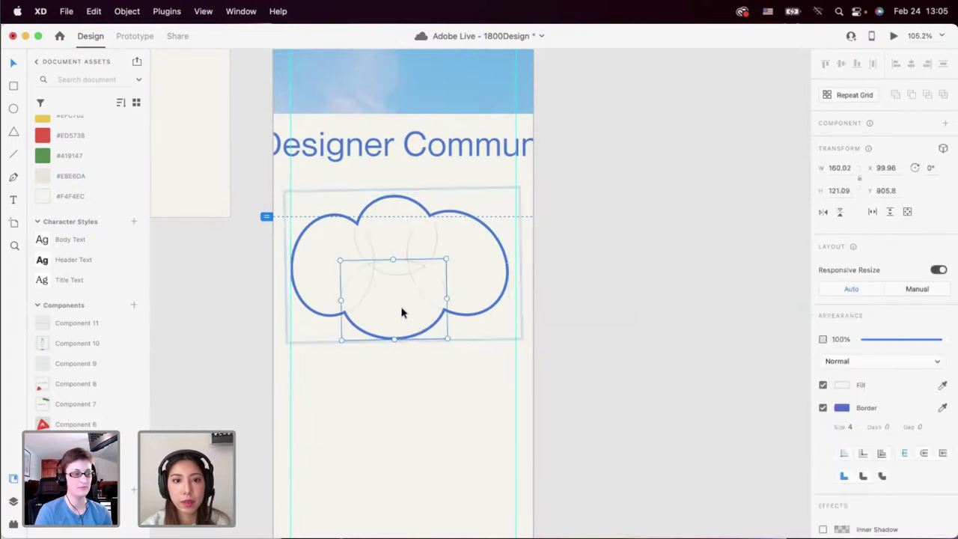
{"action": "left_click_drag", "start_coordinate": [400, 312], "coordinate": [376, 336]}
{"action": "left_click", "coordinate": [387, 263]}
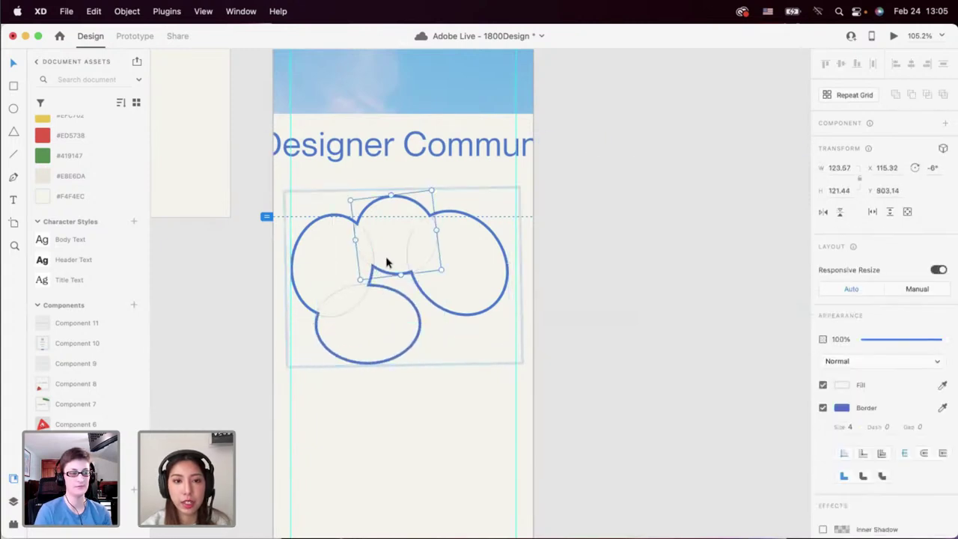
{"action": "left_click_drag", "start_coordinate": [441, 270], "coordinate": [429, 302]}
{"action": "left_click_drag", "start_coordinate": [374, 355], "coordinate": [348, 371]}
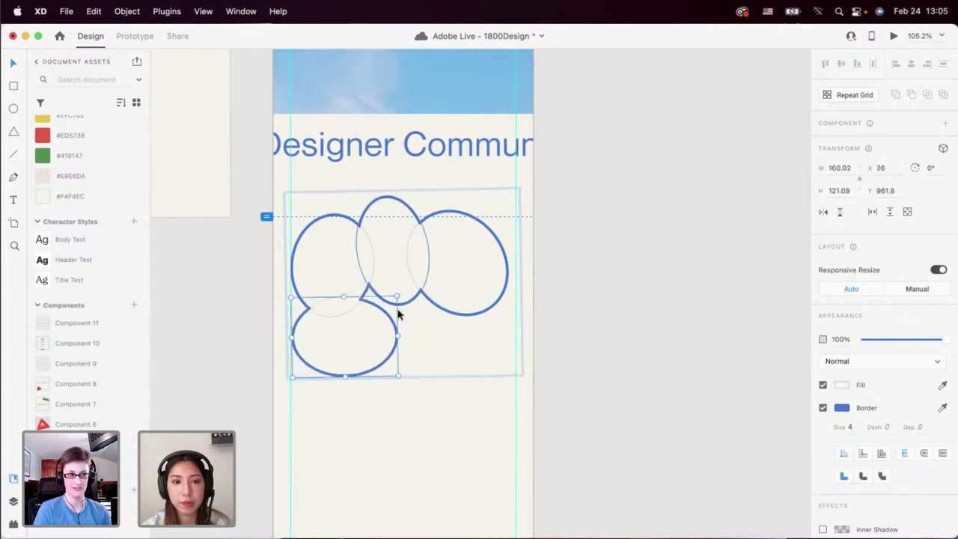
Enlarge the cloud's top middle ellipse to about 146 by 237 so it fills the centre of the shape.
{"action": "left_click", "coordinate": [410, 273]}
{"action": "left_click", "coordinate": [393, 276]}
{"action": "left_click_drag", "start_coordinate": [365, 310], "coordinate": [344, 359]}
{"action": "left_click", "coordinate": [378, 329]}
{"action": "left_click_drag", "start_coordinate": [395, 272], "coordinate": [405, 273]}
{"action": "left_click", "coordinate": [325, 352]}
{"action": "left_click", "coordinate": [395, 297]}
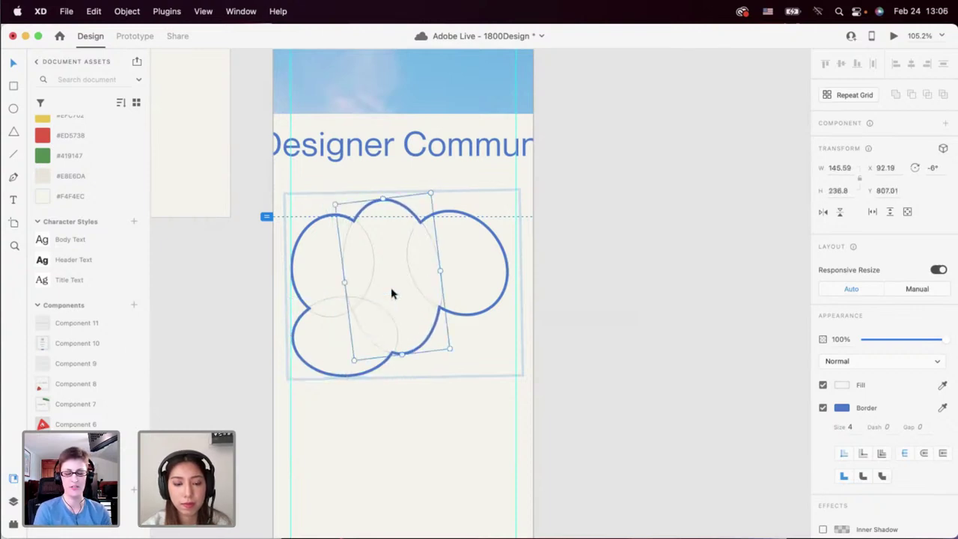
{"action": "key", "text": "Delete"}
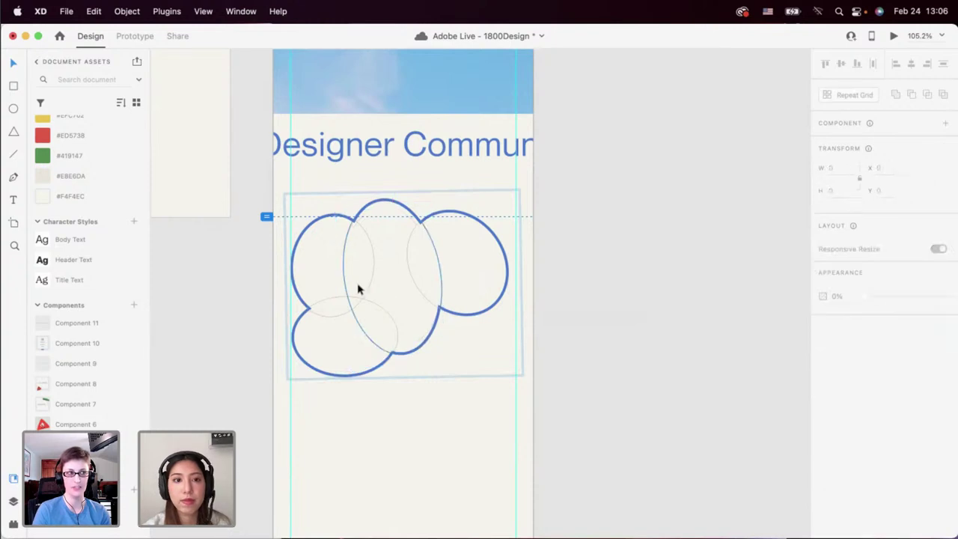
Duplicate the cloud's left ellipse, place the copy at the bottom centre, and nudge the lower-left ellipse outward.
{"action": "double_click", "coordinate": [328, 278]}
{"action": "left_click", "coordinate": [390, 285]}
{"action": "left_click", "coordinate": [317, 285]}
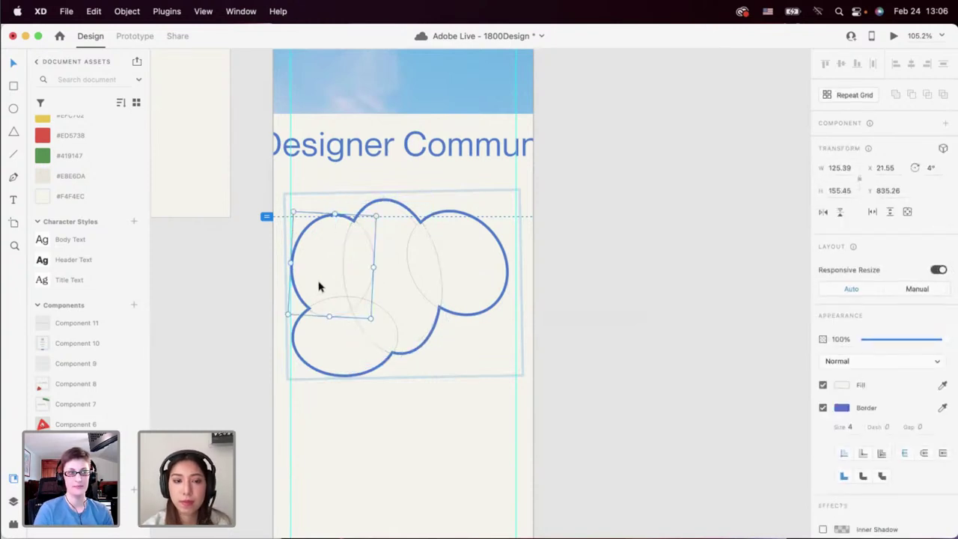
{"action": "left_click_drag", "start_coordinate": [317, 284], "coordinate": [368, 367]}
{"action": "left_click_drag", "start_coordinate": [313, 345], "coordinate": [306, 343]}
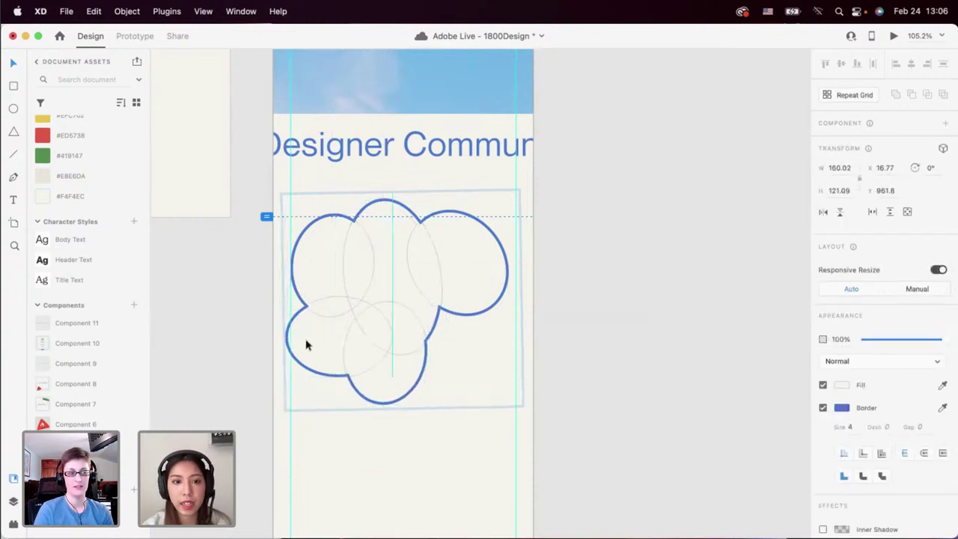
{"action": "left_click_drag", "start_coordinate": [392, 379], "coordinate": [397, 357]}
{"action": "left_click_drag", "start_coordinate": [396, 390], "coordinate": [403, 393]}
Duplicate the upper-right ellipse into the cloud's lower right, rotate the upper one to about 15°, and nudge the upper side ellipses left.
{"action": "left_click", "coordinate": [457, 285]}
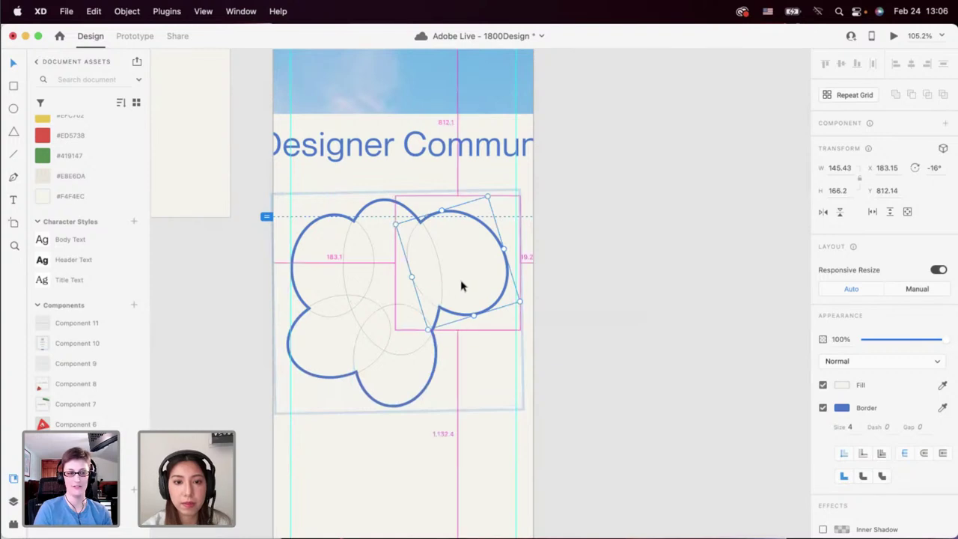
{"action": "left_click_drag", "start_coordinate": [461, 287], "coordinate": [480, 259]}
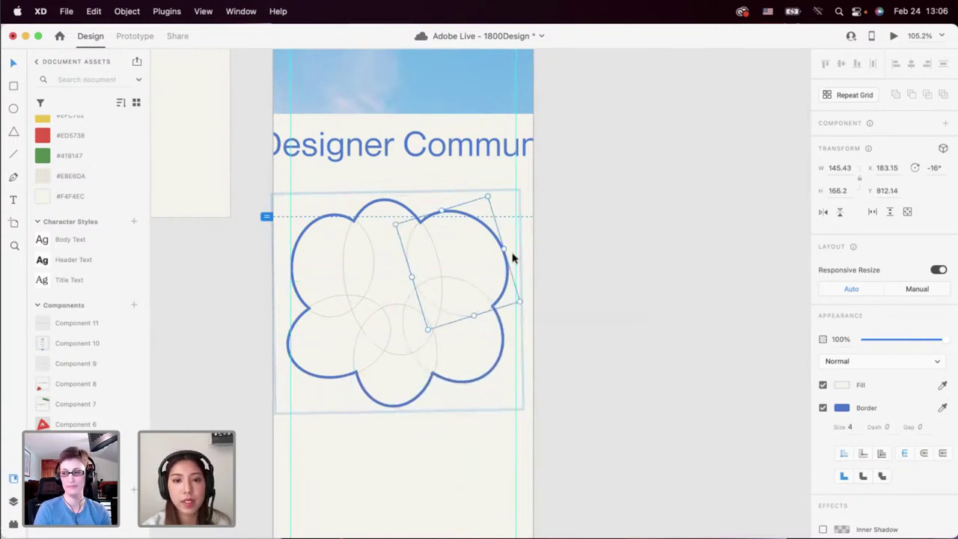
{"action": "left_click_drag", "start_coordinate": [523, 301], "coordinate": [490, 325]}
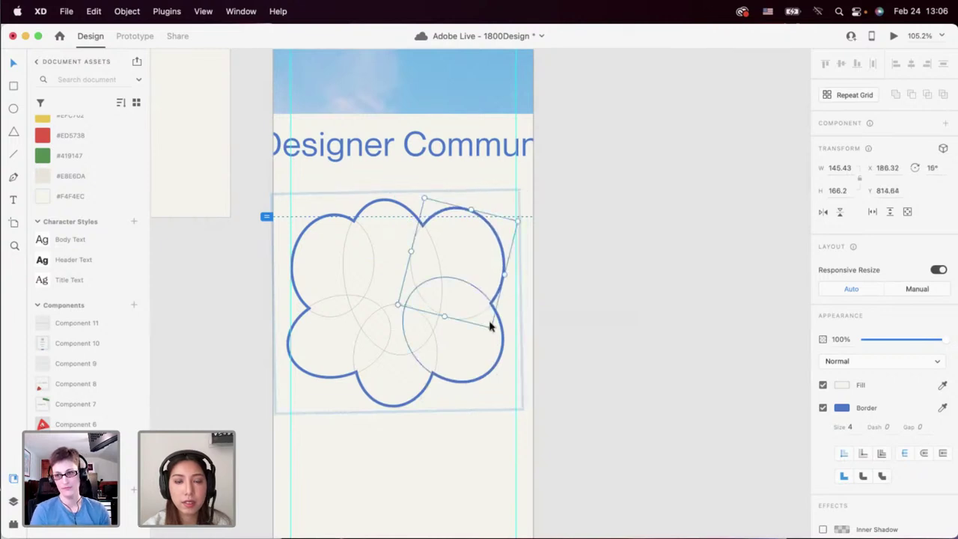
{"action": "mouse_move", "coordinate": [455, 241]}
{"action": "left_mouse_down"}
{"action": "mouse_move", "coordinate": [449, 248]}
{"action": "mouse_move", "coordinate": [445, 240]}
{"action": "left_mouse_up"}
{"action": "left_click_drag", "start_coordinate": [335, 254], "coordinate": [331, 255]}
{"action": "left_click", "coordinate": [469, 416]}
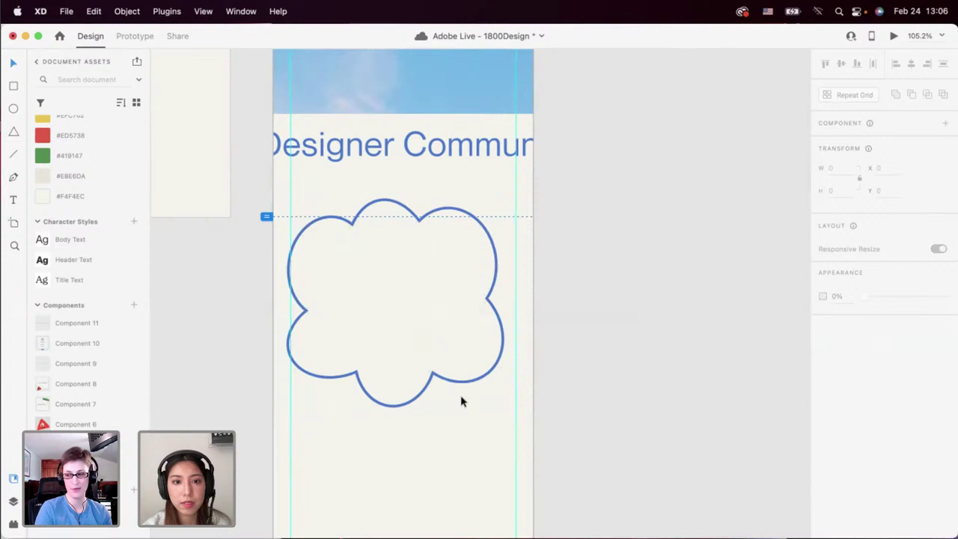
Lower the cloud's left ellipse to about Y 862 and enlarge the lower-left ellipse to about 207 by 156, rotated to -18°.
{"action": "left_click", "coordinate": [436, 351]}
{"action": "double_click", "coordinate": [400, 318]}
{"action": "left_click_drag", "start_coordinate": [323, 275], "coordinate": [315, 299]}
{"action": "left_click", "coordinate": [449, 267]}
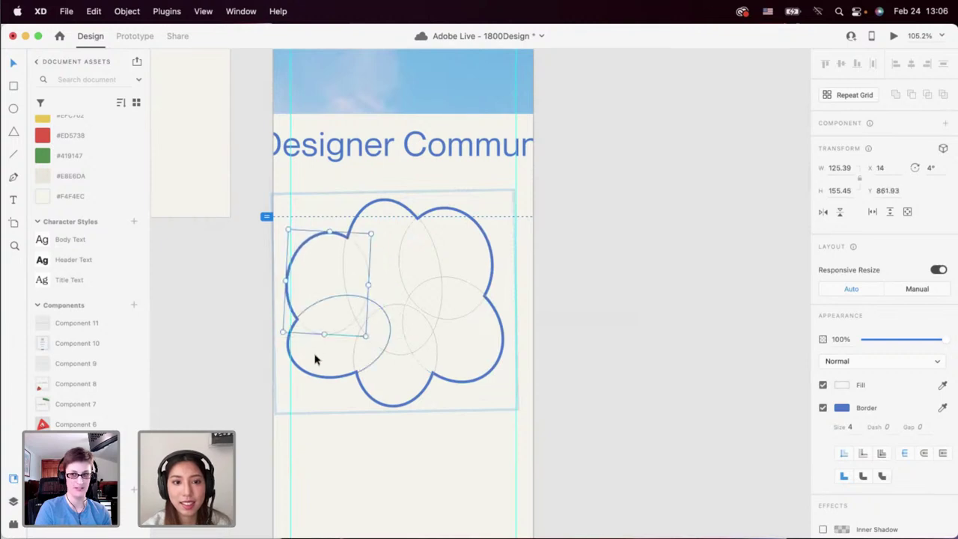
{"action": "left_click", "coordinate": [314, 360]}
{"action": "left_click_drag", "start_coordinate": [349, 373], "coordinate": [334, 388]}
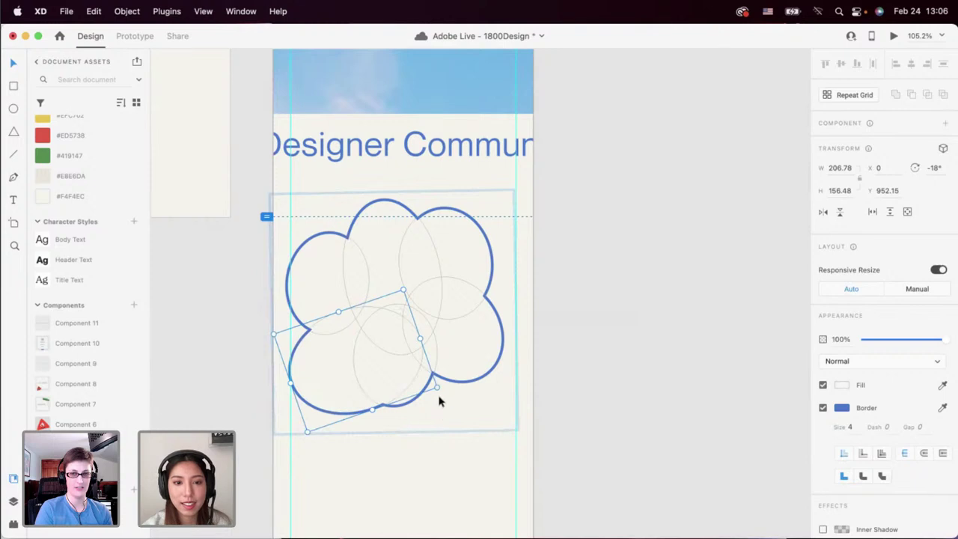
{"action": "left_click_drag", "start_coordinate": [441, 388], "coordinate": [432, 432]}
Delete the extra ellipse at the cloud's bottom right and enlarge the lower-right ellipse to about 155 by 177.
{"action": "left_click", "coordinate": [494, 348]}
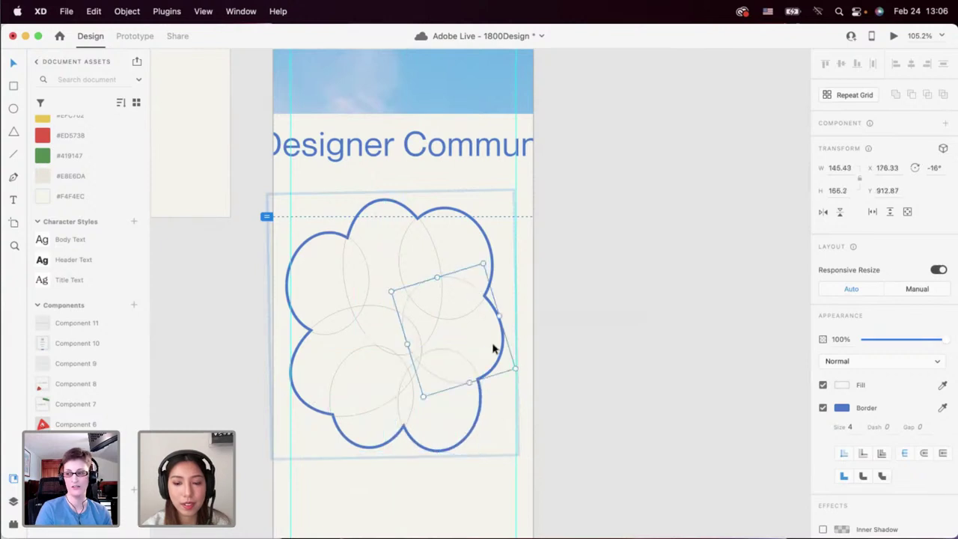
{"action": "left_click", "coordinate": [445, 424]}
{"action": "key", "text": "Delete"}
{"action": "left_click", "coordinate": [452, 364]}
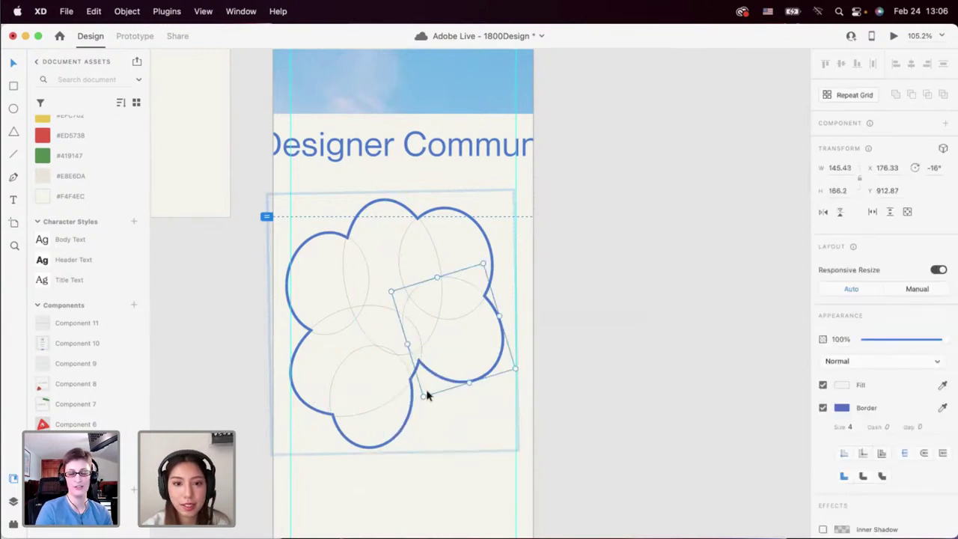
{"action": "left_click_drag", "start_coordinate": [422, 399], "coordinate": [431, 452]}
Duplicate the cloud's bottom ellipse toward the right and rotate the copy to about -17°.
{"action": "left_click", "coordinate": [395, 419]}
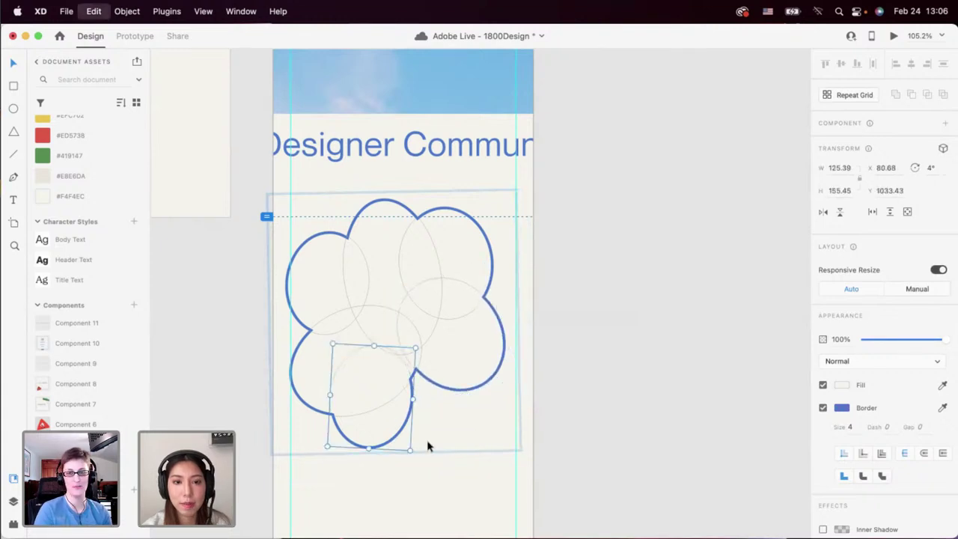
{"action": "left_click_drag", "start_coordinate": [388, 409], "coordinate": [417, 408]}
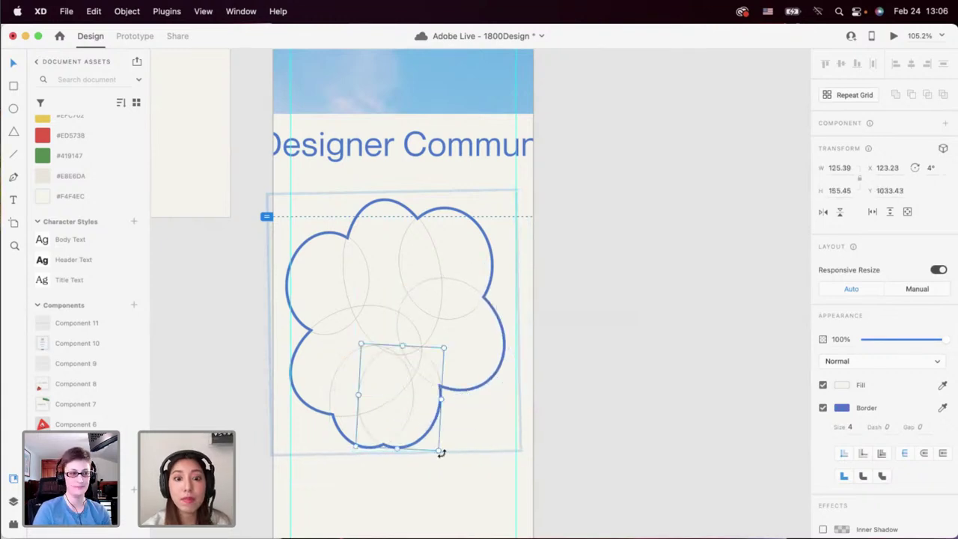
{"action": "left_click_drag", "start_coordinate": [442, 453], "coordinate": [459, 440]}
Move the cloud's lower-right ellipse outward to about X 190 and enlarge the rotated bottom ellipse to close the gap in the middle.
{"action": "left_click", "coordinate": [487, 371]}
{"action": "left_click_drag", "start_coordinate": [471, 356], "coordinate": [487, 357]}
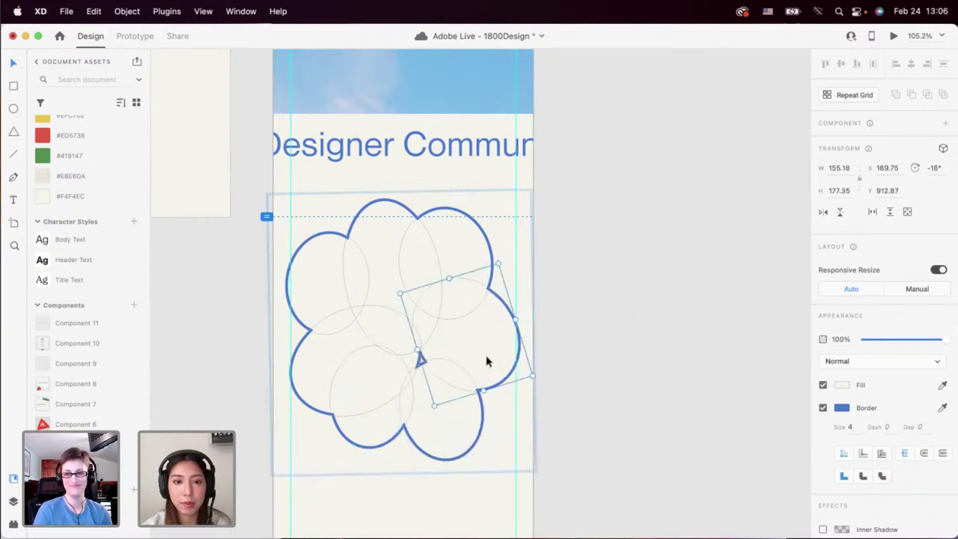
{"action": "left_click", "coordinate": [404, 409]}
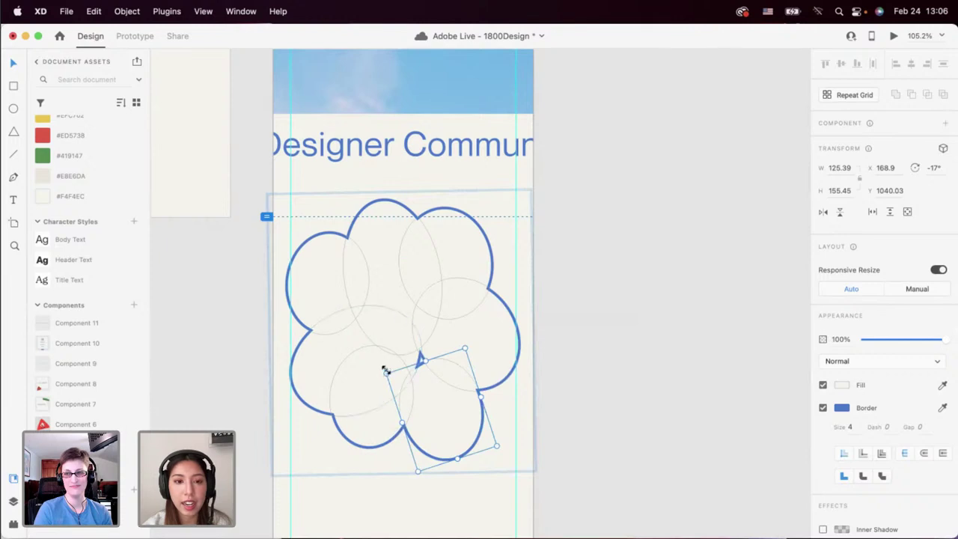
{"action": "left_click_drag", "start_coordinate": [378, 362], "coordinate": [369, 351]}
{"action": "left_click_drag", "start_coordinate": [430, 402], "coordinate": [447, 405]}
{"action": "left_click", "coordinate": [486, 459]}
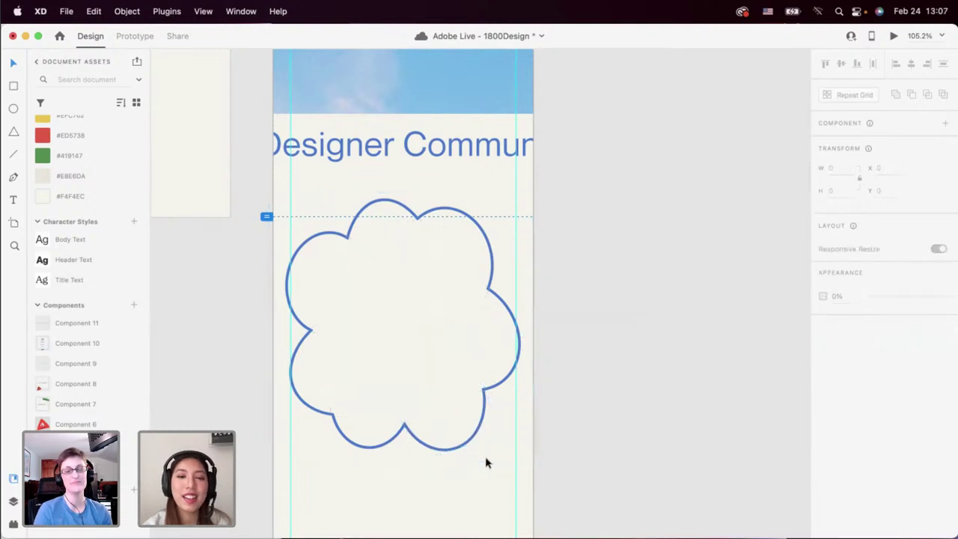
Narrow the whole cloud to about 331 wide and position it between the margin guides at about X 26.4.
{"action": "scroll", "coordinate": [486, 460], "scroll_direction": "down", "scroll_amount": 3}
{"action": "left_click", "coordinate": [426, 361]}
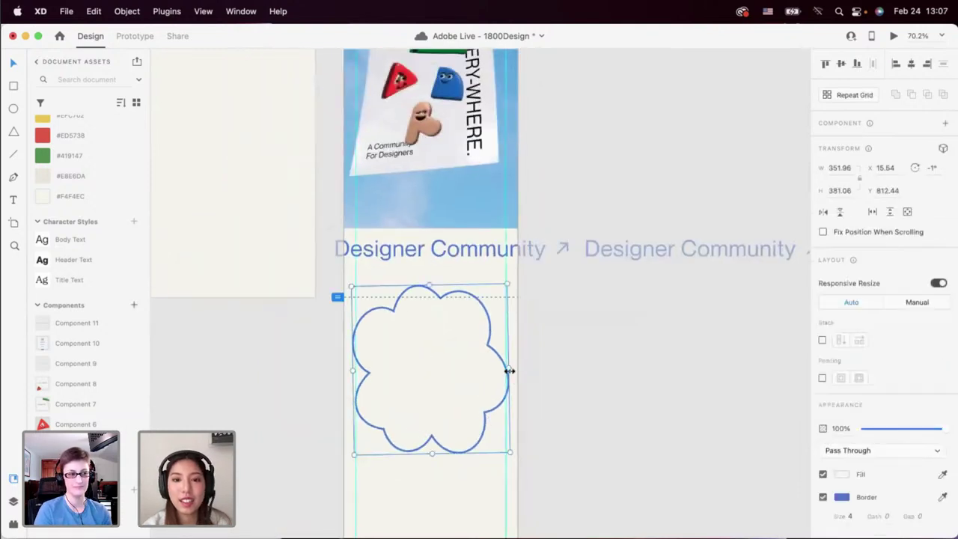
{"action": "left_click_drag", "start_coordinate": [508, 368], "coordinate": [499, 368]}
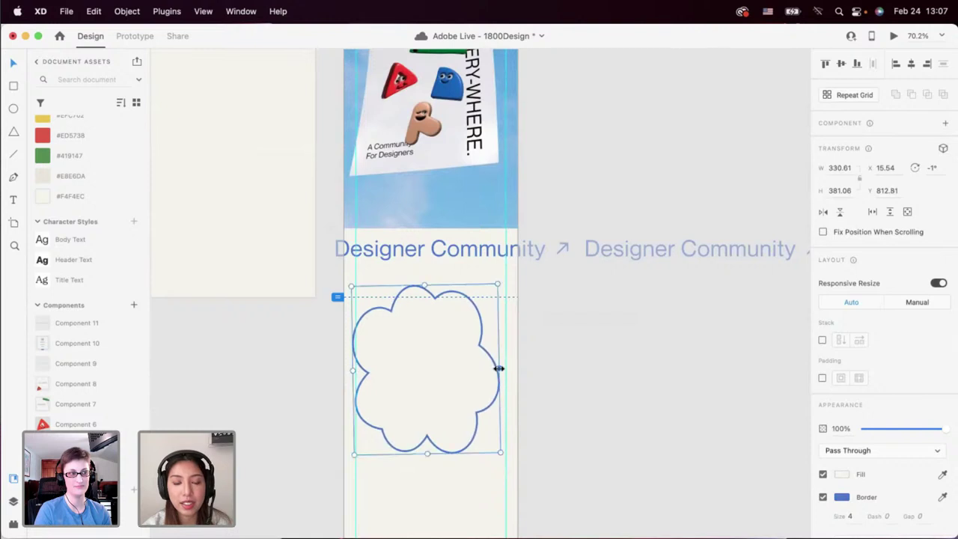
{"action": "scroll", "coordinate": [465, 377], "scroll_direction": "up", "scroll_amount": 3}
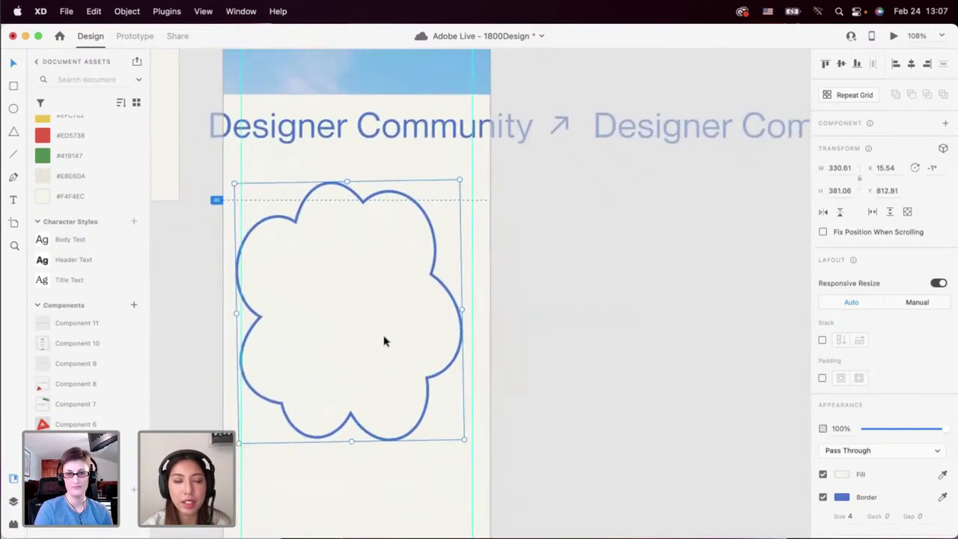
{"action": "left_click_drag", "start_coordinate": [384, 341], "coordinate": [391, 341]}
Reduce the cloud's height to about 316.5 by raising its lower edge.
{"action": "scroll", "coordinate": [391, 341], "scroll_direction": "down", "scroll_amount": 5}
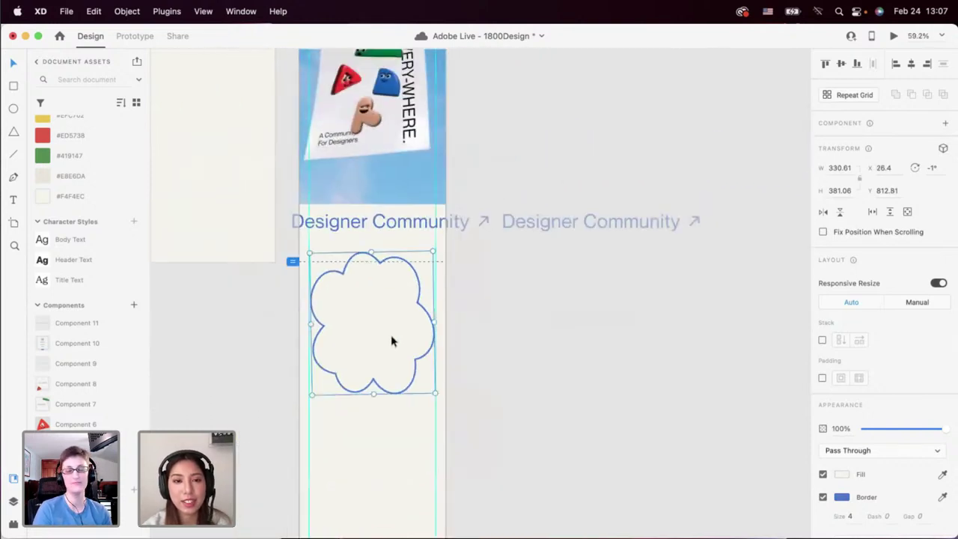
{"action": "scroll", "coordinate": [377, 330], "scroll_direction": "up", "scroll_amount": 1}
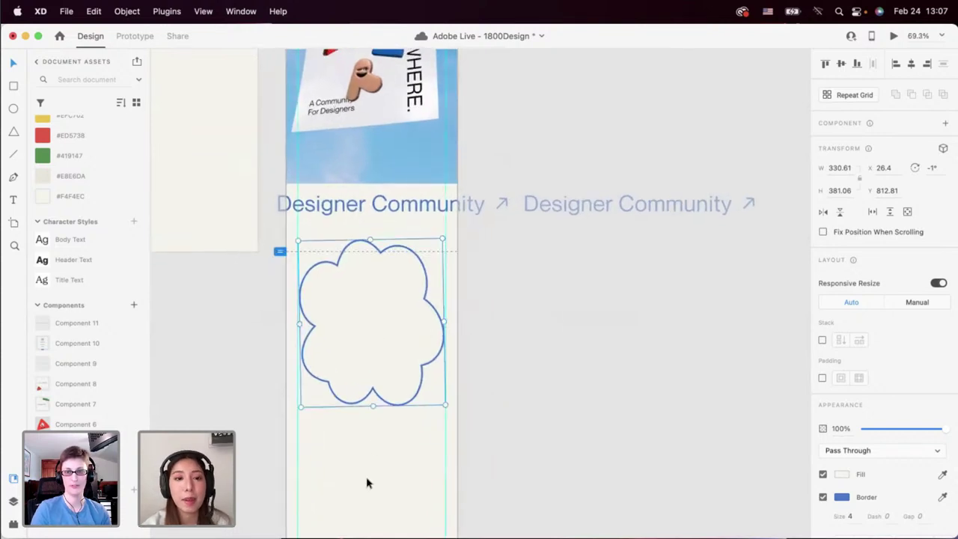
{"action": "left_click_drag", "start_coordinate": [373, 405], "coordinate": [373, 377]}
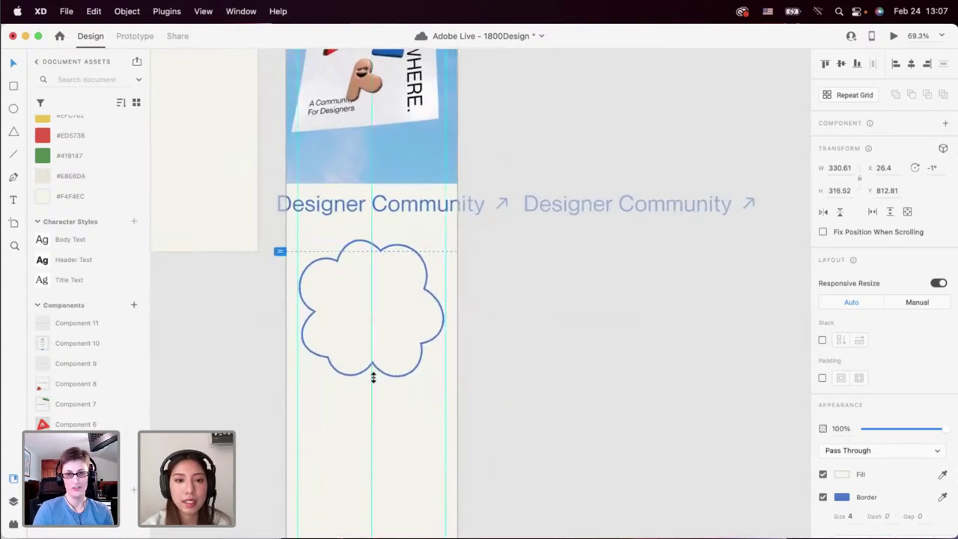
Move the whole cloud further down the mobile artboard, to about X 27 and Y 858.8.
{"action": "left_click_drag", "start_coordinate": [385, 325], "coordinate": [384, 344]}
{"action": "scroll", "coordinate": [385, 343], "scroll_direction": "down", "scroll_amount": 4}
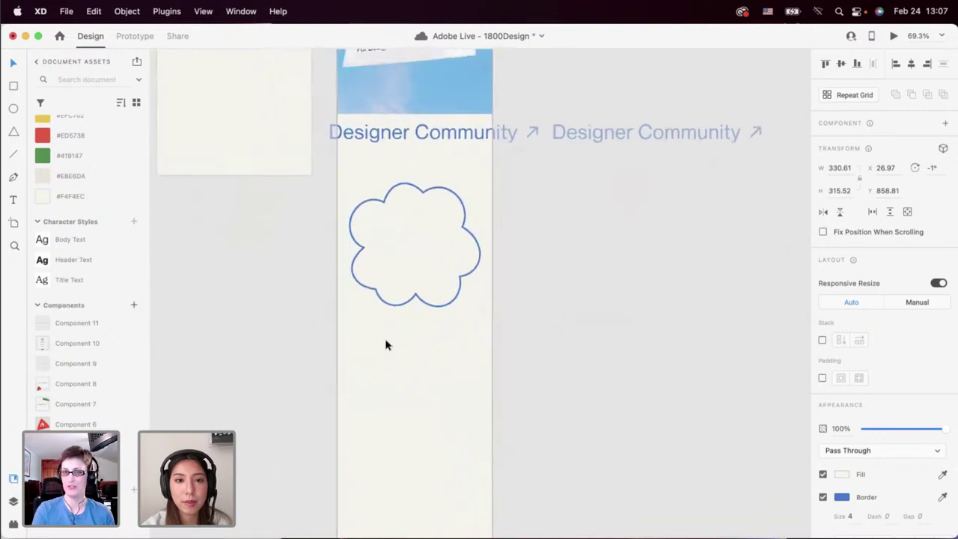
{"action": "scroll", "coordinate": [391, 288], "scroll_direction": "up", "scroll_amount": 2}
{"action": "scroll", "coordinate": [390, 289], "scroll_direction": "up", "scroll_amount": 2}
Lower the cloud's two bottom ellipses slightly, placing the left one at about Y 1056.
{"action": "double_click", "coordinate": [365, 317]}
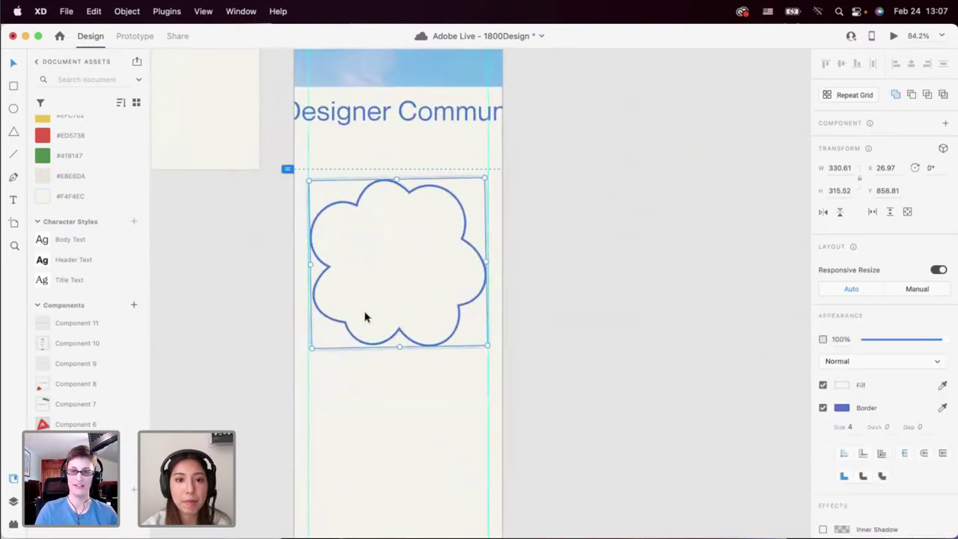
{"action": "left_click", "coordinate": [366, 340]}
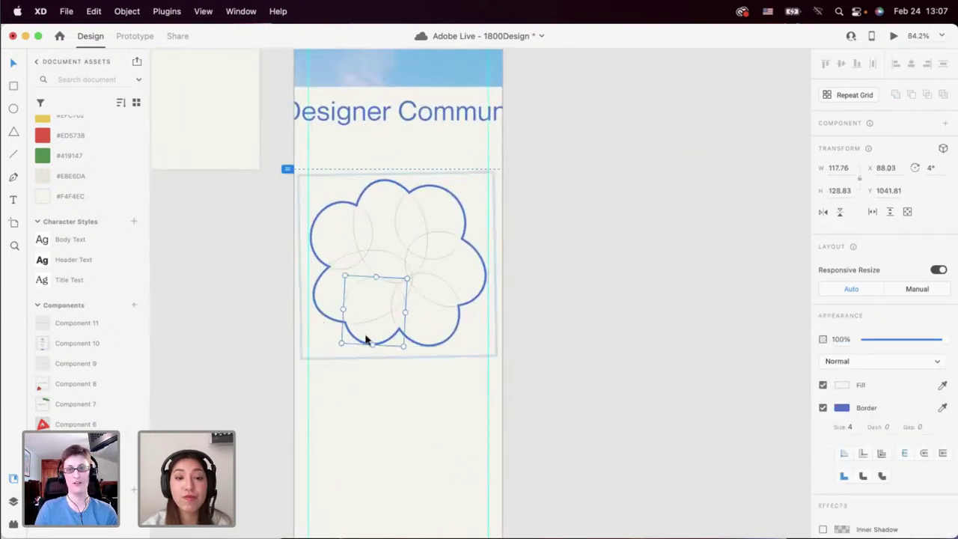
{"action": "mouse_move", "coordinate": [365, 336]}
{"action": "left_mouse_down"}
{"action": "mouse_move", "coordinate": [356, 342]}
{"action": "mouse_move", "coordinate": [365, 344]}
{"action": "left_mouse_up"}
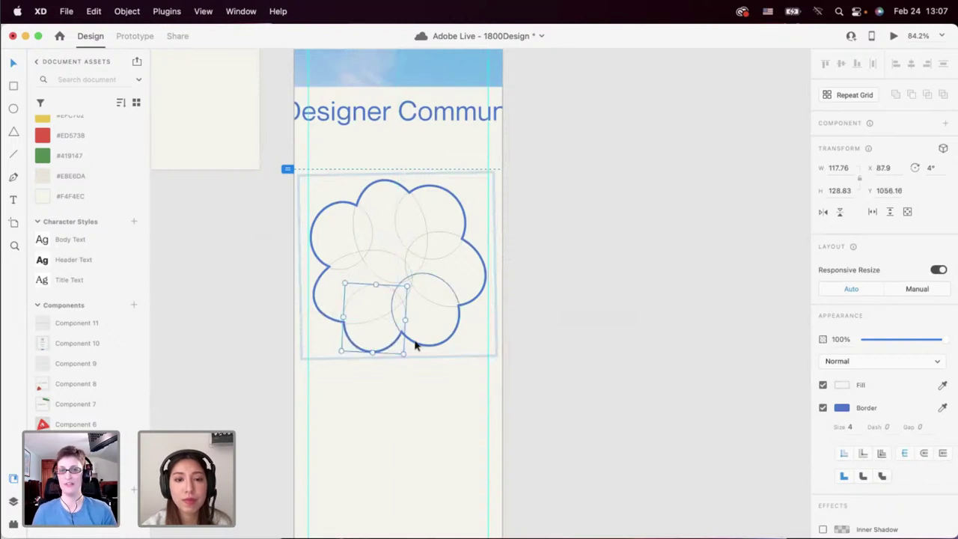
{"action": "left_click", "coordinate": [419, 343]}
{"action": "left_click", "coordinate": [412, 382]}
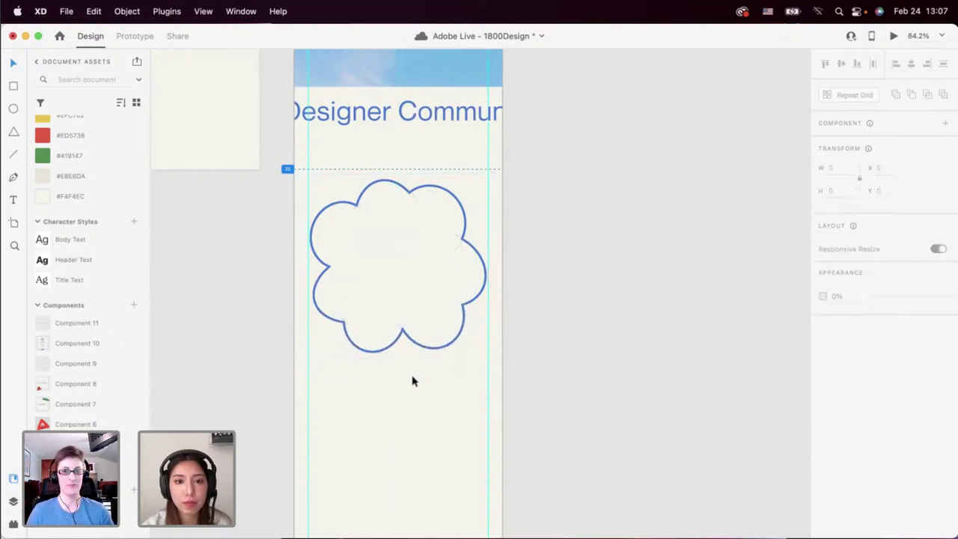
{"action": "left_click", "coordinate": [411, 341]}
{"action": "scroll", "coordinate": [411, 338], "scroll_direction": "down", "scroll_amount": 3}
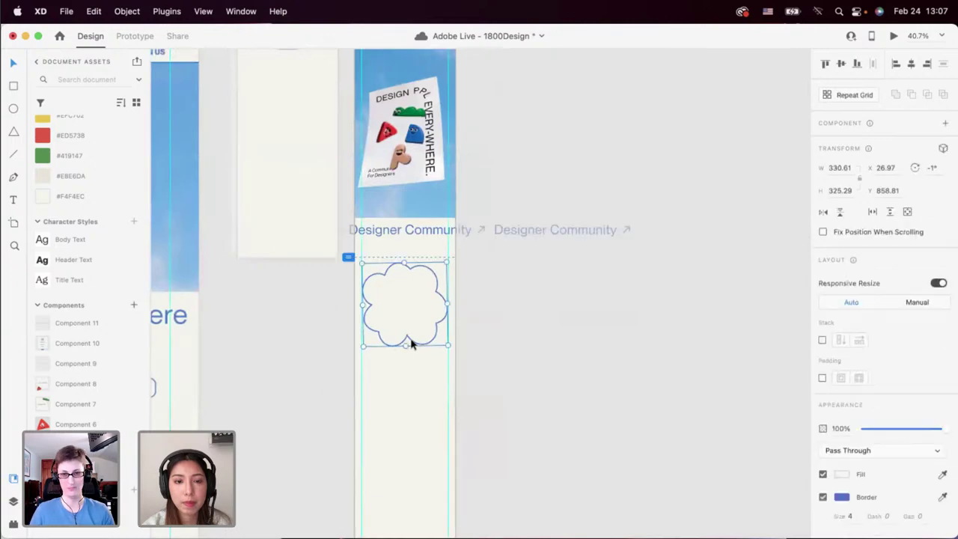
{"action": "scroll", "coordinate": [411, 340], "scroll_direction": "up", "scroll_amount": 2}
{"action": "scroll", "coordinate": [411, 343], "scroll_direction": "down", "scroll_amount": 2}
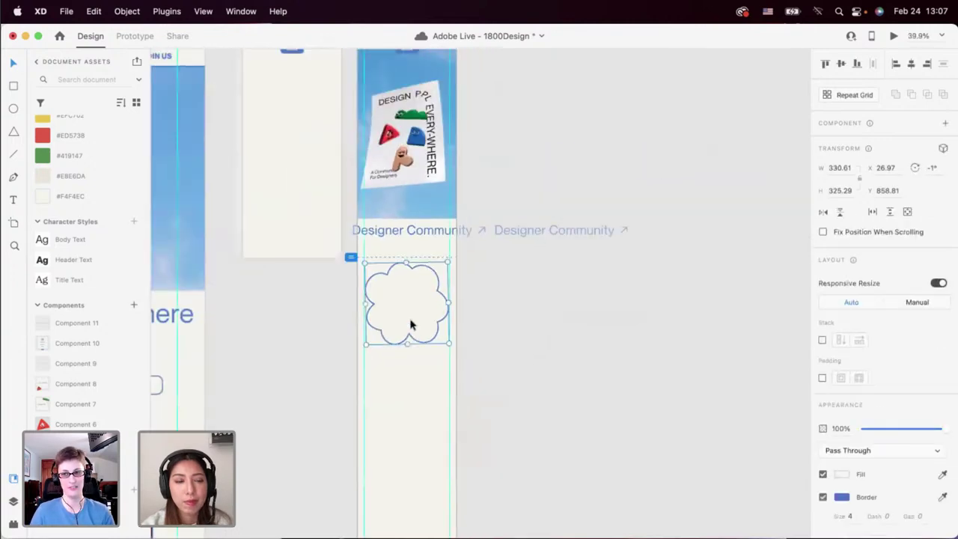
Copy the large cloud outline from the desktop Home page and paste it into the mobile artboard.
{"action": "scroll", "coordinate": [411, 323], "scroll_direction": "down", "scroll_amount": 5}
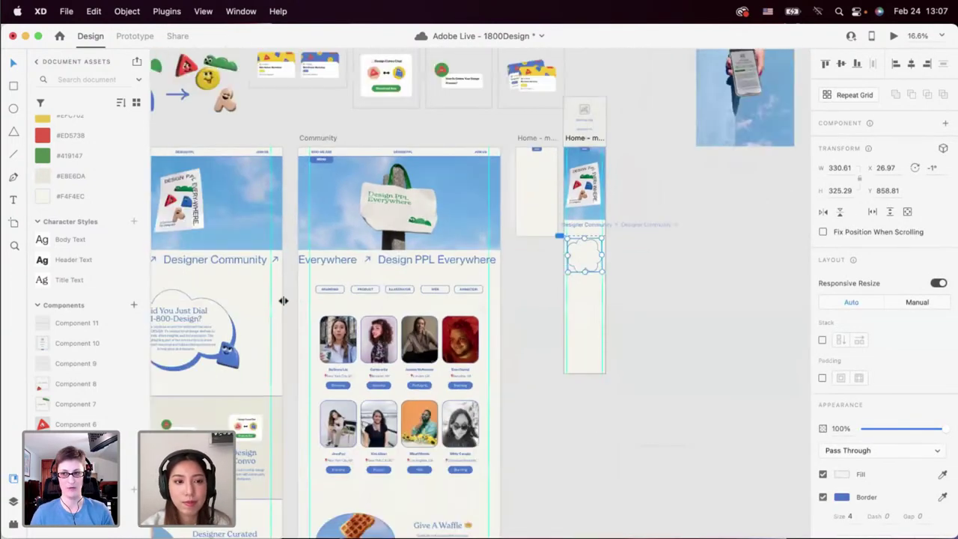
{"action": "scroll", "coordinate": [277, 307], "scroll_direction": "left", "scroll_amount": 2}
{"action": "scroll", "coordinate": [270, 313], "scroll_direction": "down", "scroll_amount": 1}
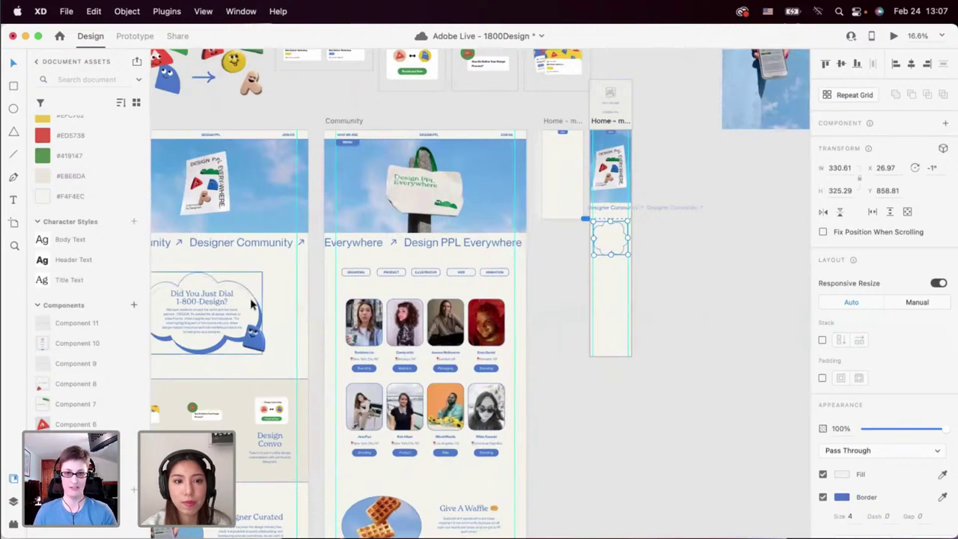
{"action": "double_click", "coordinate": [251, 304]}
{"action": "scroll", "coordinate": [519, 354], "scroll_direction": "right", "scroll_amount": 3}
{"action": "left_click", "coordinate": [542, 310]}
{"action": "scroll", "coordinate": [541, 310], "scroll_direction": "up", "scroll_amount": 3}
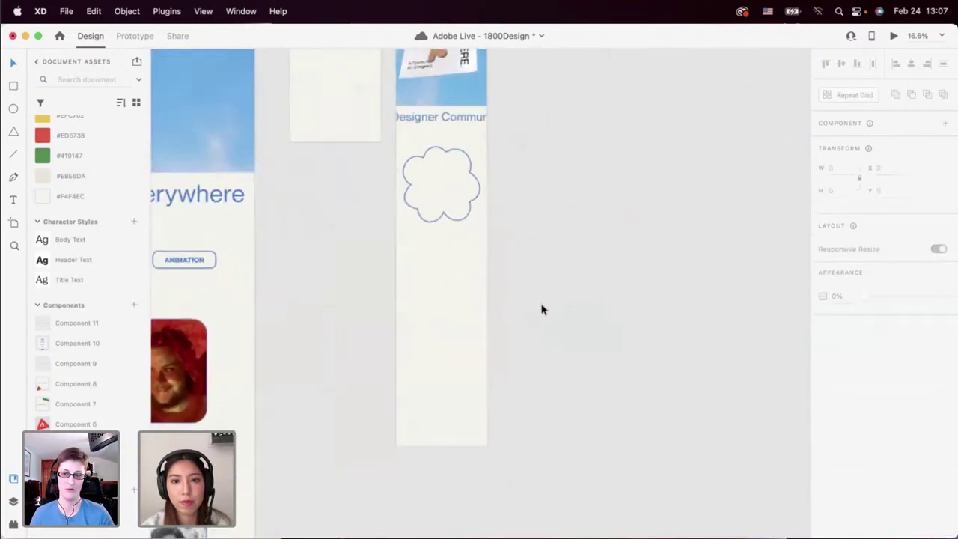
{"action": "key", "text": "super+v"}
{"action": "left_click_drag", "start_coordinate": [617, 202], "coordinate": [564, 361]}
{"action": "key", "text": "super+z"}
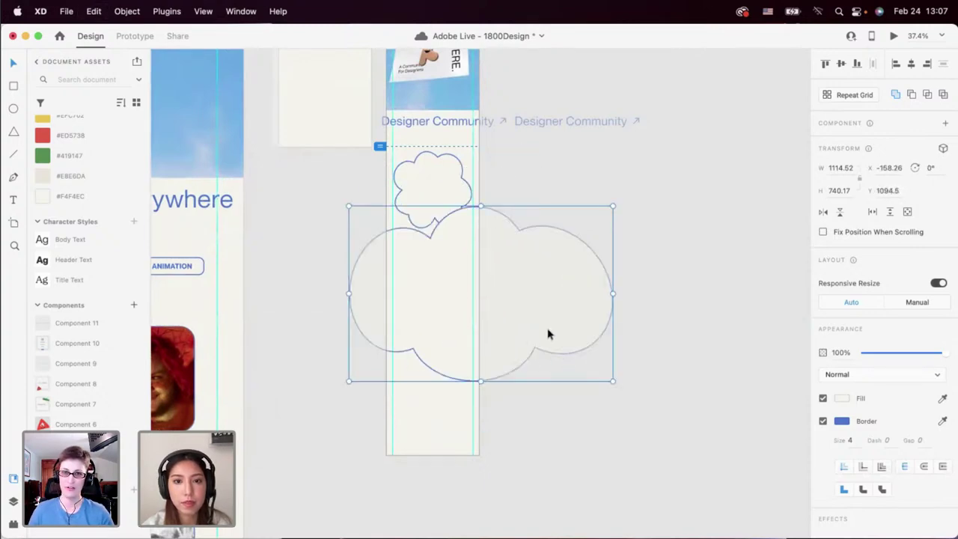
Duplicate the pasted cloud lower down, overlapping the original, and merge both copies with the Add operation.
{"action": "left_click_drag", "start_coordinate": [508, 310], "coordinate": [513, 390]}
{"action": "left_click", "coordinate": [534, 257], "text": "shift"}
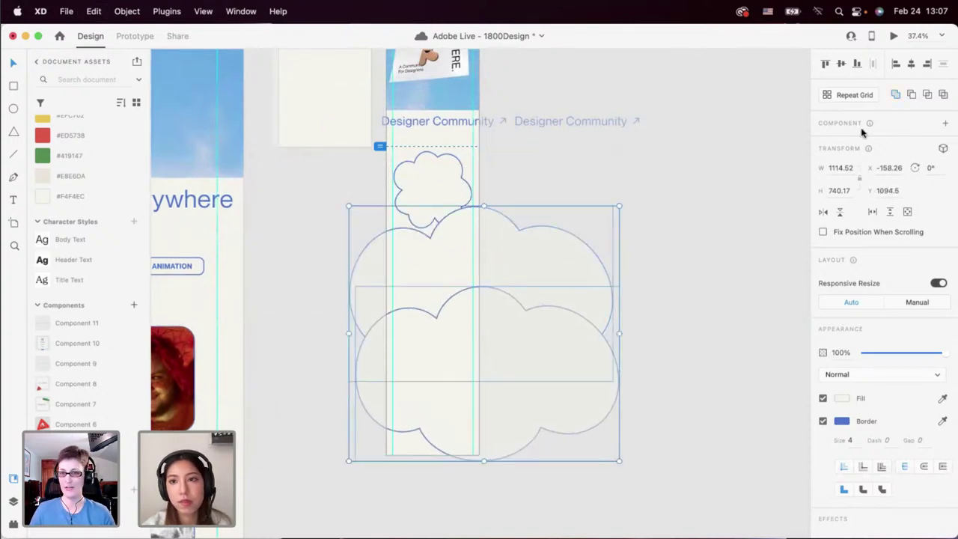
{"action": "left_click", "coordinate": [895, 95]}
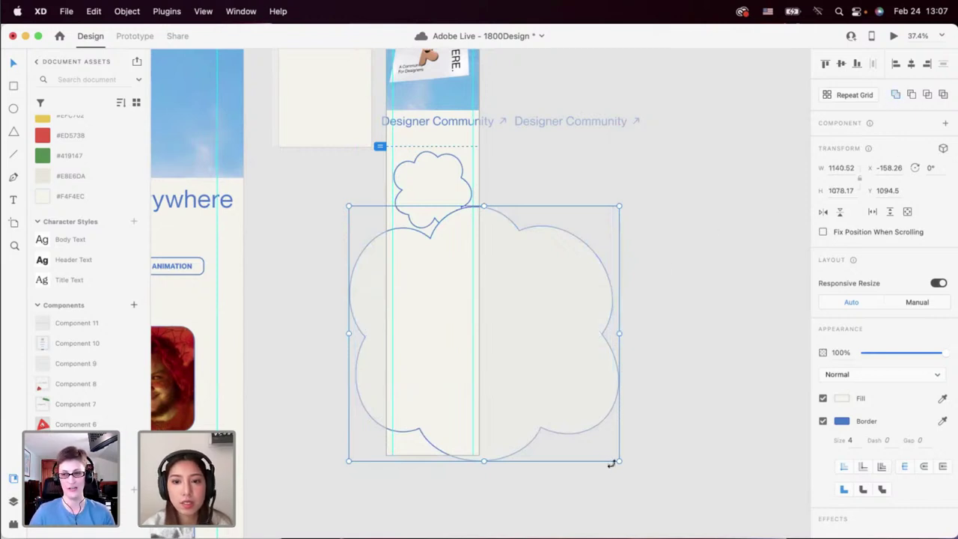
Scale the merged cloud down to about 409.5 by 387 and place it directly below the first cloud at X 26.
{"action": "left_click_drag", "start_coordinate": [620, 463], "coordinate": [472, 339]}
{"action": "key", "text": "super+z"}
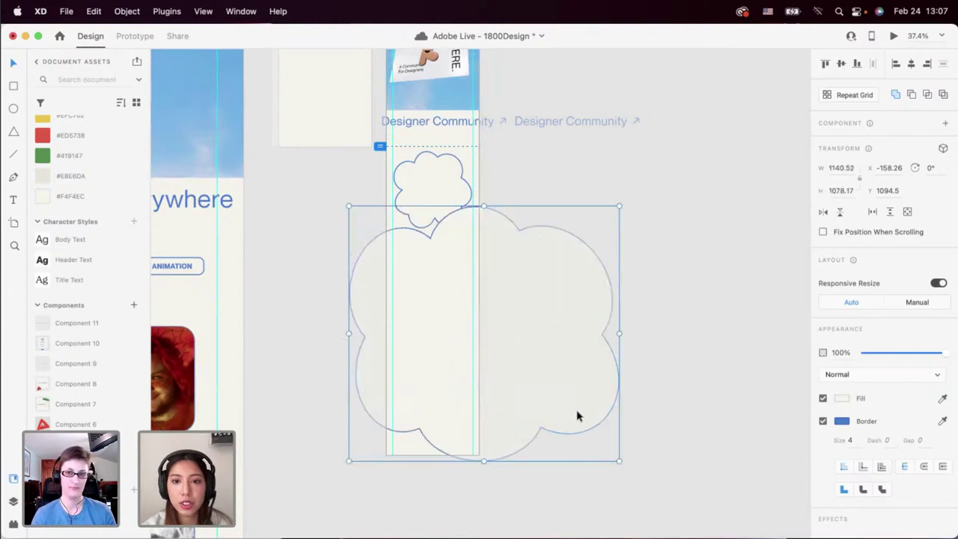
{"action": "left_click_drag", "start_coordinate": [620, 462], "coordinate": [440, 305]}
{"action": "left_click_drag", "start_coordinate": [419, 268], "coordinate": [467, 289]}
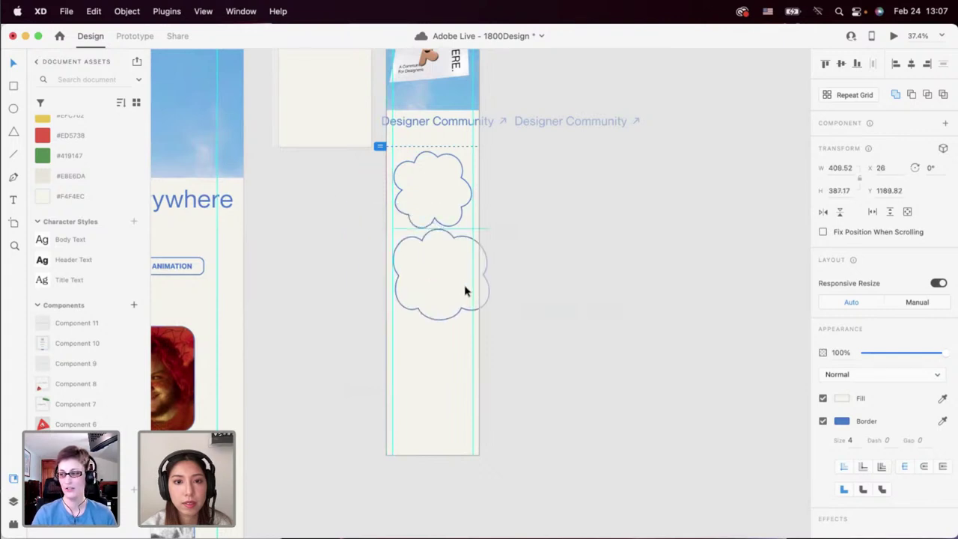
Move the merged cloud off the mobile artboard to its right side and stretch the first cloud to about 474 high.
{"action": "scroll", "coordinate": [467, 289], "scroll_direction": "up", "scroll_amount": 5}
{"action": "scroll", "coordinate": [411, 172], "scroll_direction": "up", "scroll_amount": 3}
{"action": "left_click", "coordinate": [411, 172]}
{"action": "scroll", "coordinate": [409, 173], "scroll_direction": "down", "scroll_amount": 5}
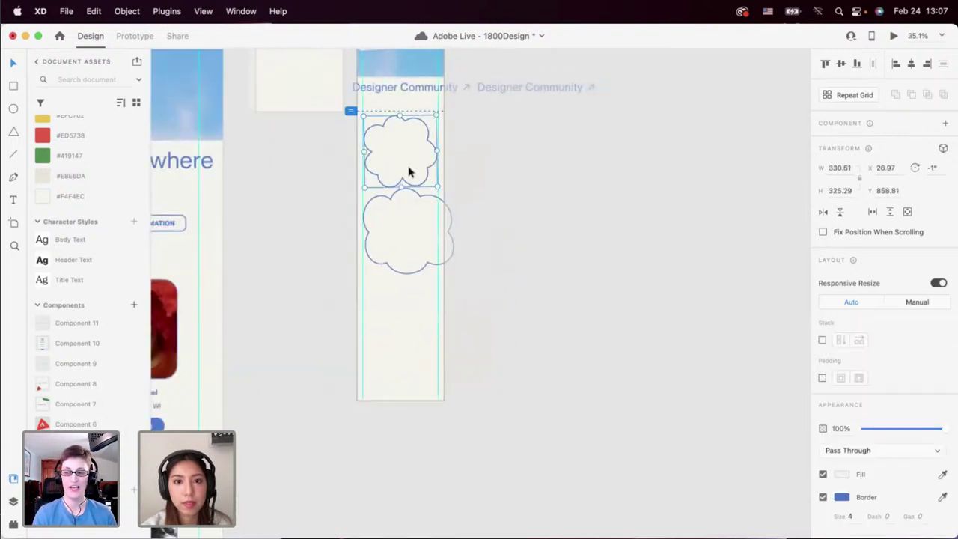
{"action": "left_click_drag", "start_coordinate": [400, 189], "coordinate": [512, 222]}
{"action": "left_click", "coordinate": [415, 187]}
{"action": "scroll", "coordinate": [415, 195], "scroll_direction": "up", "scroll_amount": 5}
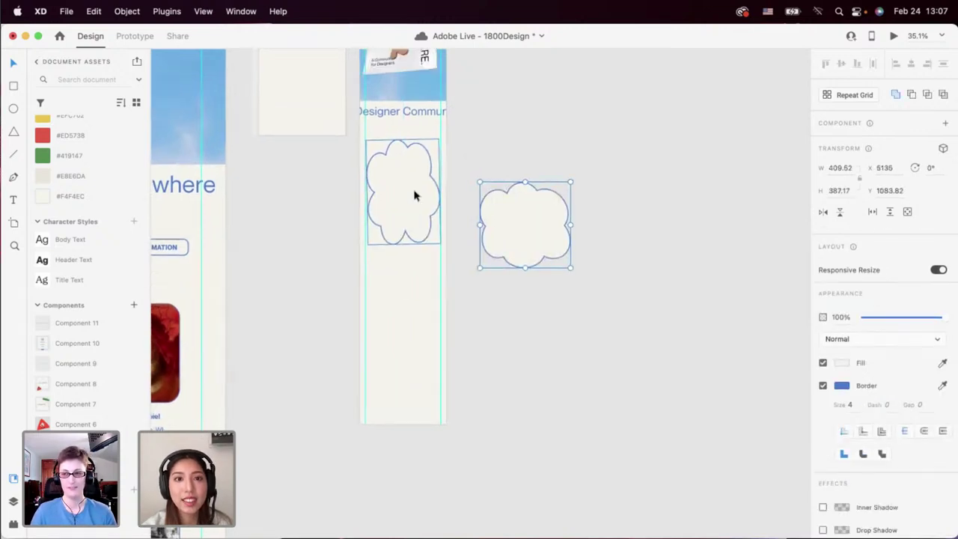
Preview the mobile Home page and inspect the stretched cloud below the Designer Community banner.
{"action": "left_click", "coordinate": [893, 36]}
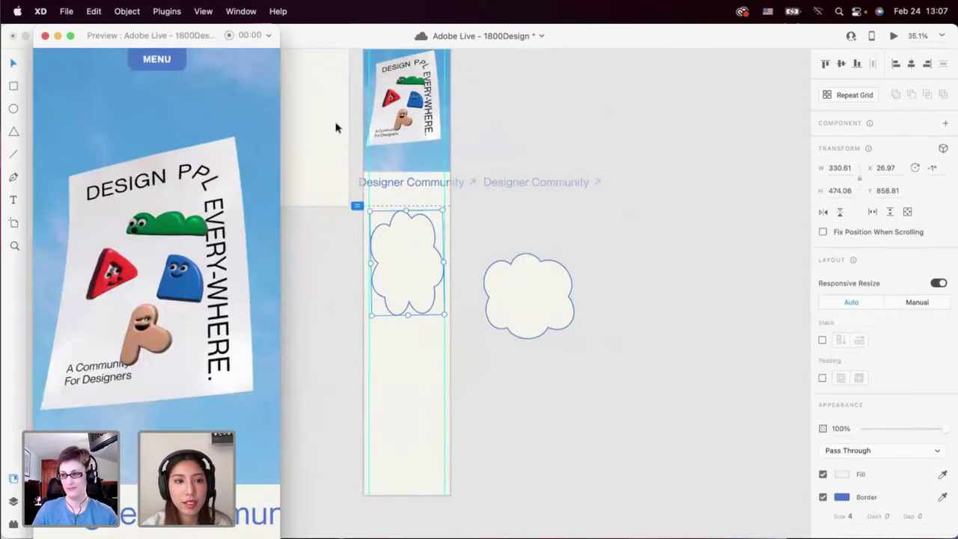
{"action": "scroll", "coordinate": [196, 255], "scroll_direction": "down", "scroll_amount": 10}
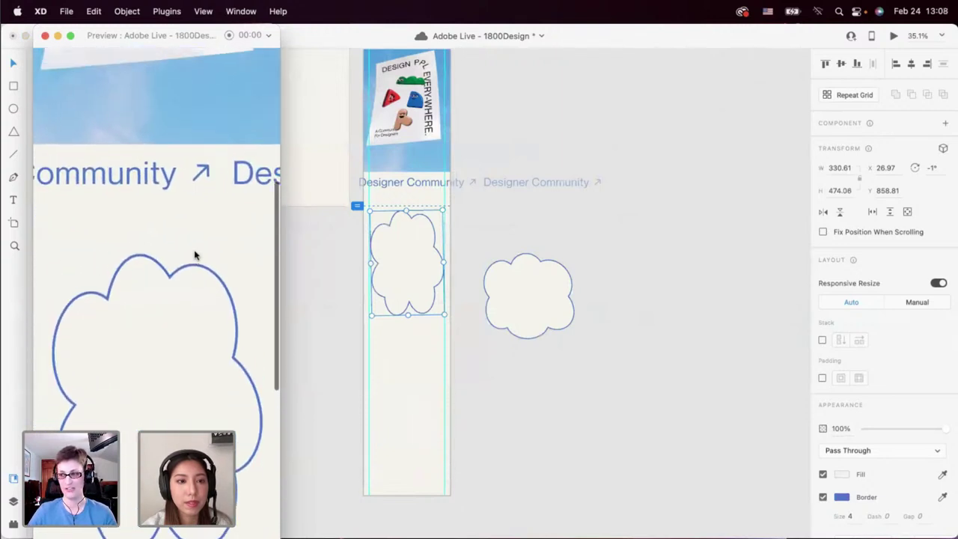
{"action": "left_click", "coordinate": [411, 286]}
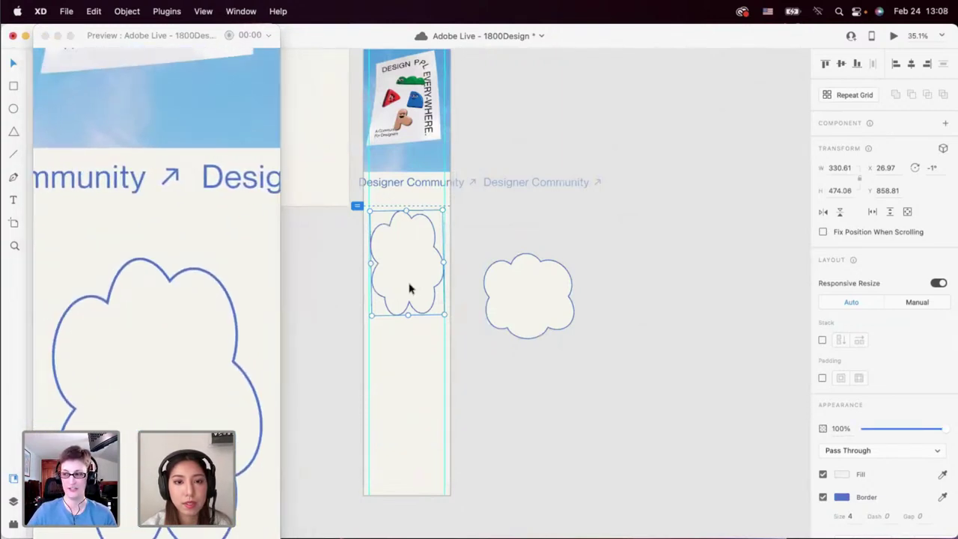
Copy the "Did You Just Dial 1-800-Design?" headline and its paragraph from the desktop Home page.
{"action": "scroll", "coordinate": [406, 287], "scroll_direction": "up", "scroll_amount": 2}
{"action": "scroll", "coordinate": [406, 286], "scroll_direction": "down", "scroll_amount": 5}
{"action": "scroll", "coordinate": [406, 286], "scroll_direction": "left", "scroll_amount": 8}
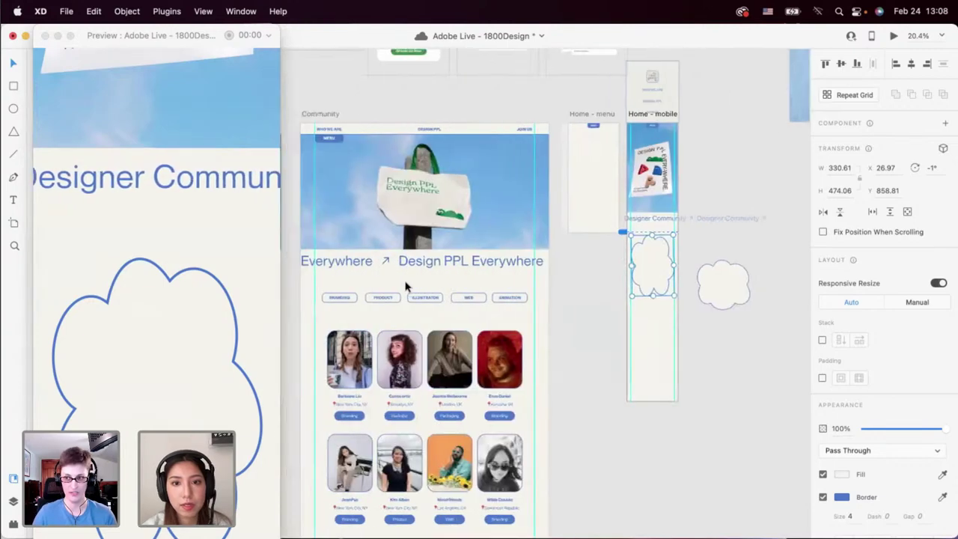
{"action": "scroll", "coordinate": [406, 287], "scroll_direction": "down", "scroll_amount": 2}
{"action": "left_click", "coordinate": [400, 217]}
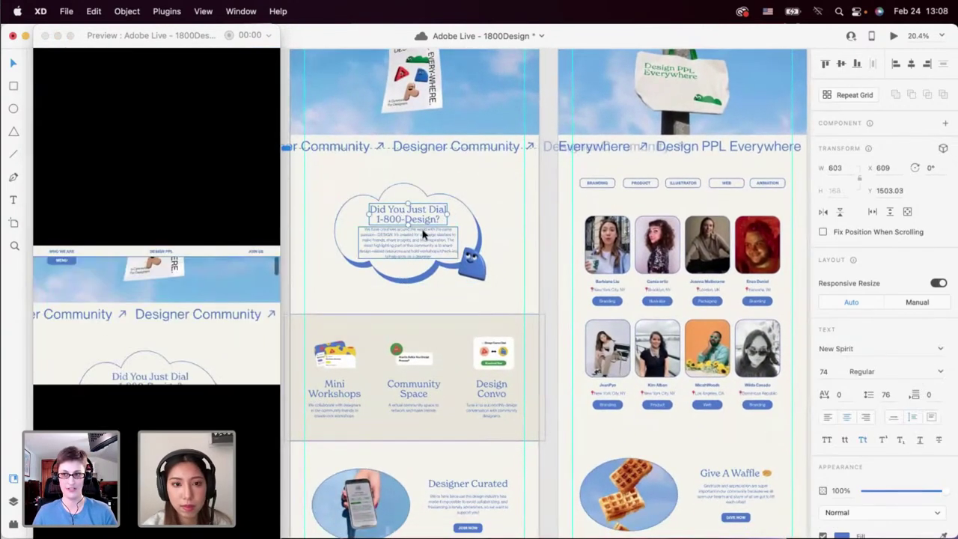
{"action": "left_click", "coordinate": [420, 239], "text": "shift"}
Paste the copied headline and paragraph over the cloud on the mobile artboard and ungroup them.
{"action": "scroll", "coordinate": [436, 239], "scroll_direction": "right", "scroll_amount": 6}
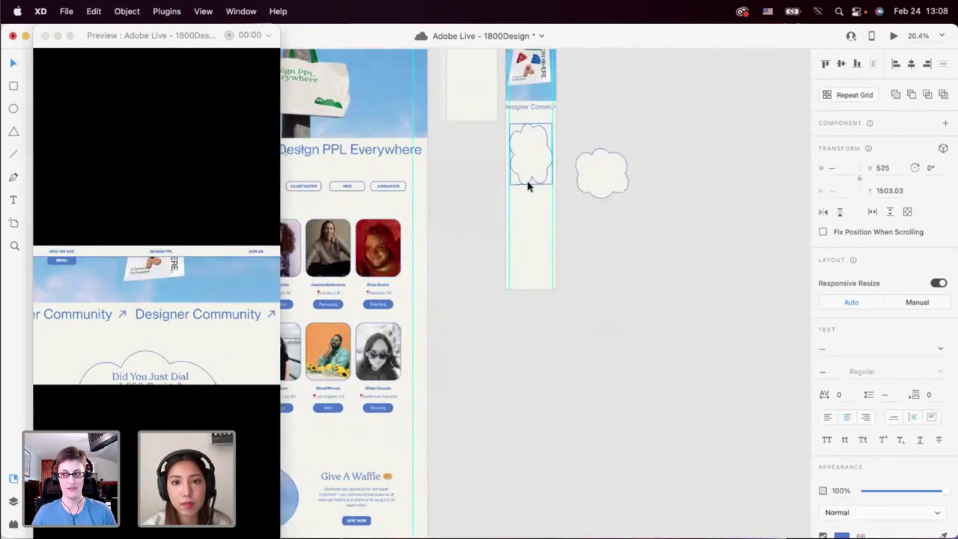
{"action": "left_click", "coordinate": [529, 185]}
{"action": "scroll", "coordinate": [528, 187], "scroll_direction": "up", "scroll_amount": 3}
{"action": "scroll", "coordinate": [529, 187], "scroll_direction": "up", "scroll_amount": 3}
{"action": "scroll", "coordinate": [529, 187], "scroll_direction": "down", "scroll_amount": 3}
{"action": "scroll", "coordinate": [529, 187], "scroll_direction": "right", "scroll_amount": 3}
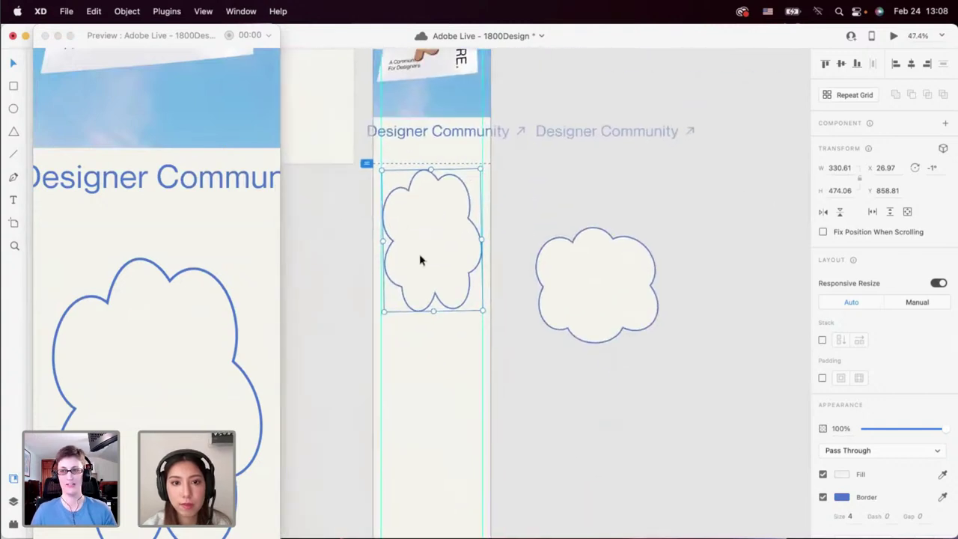
{"action": "key", "text": "super+v"}
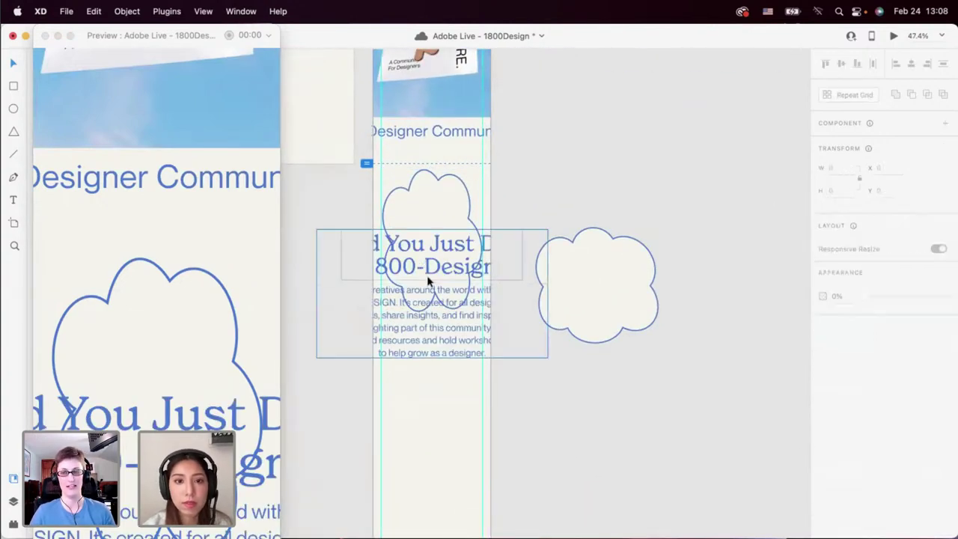
{"action": "right_click", "coordinate": [427, 275]}
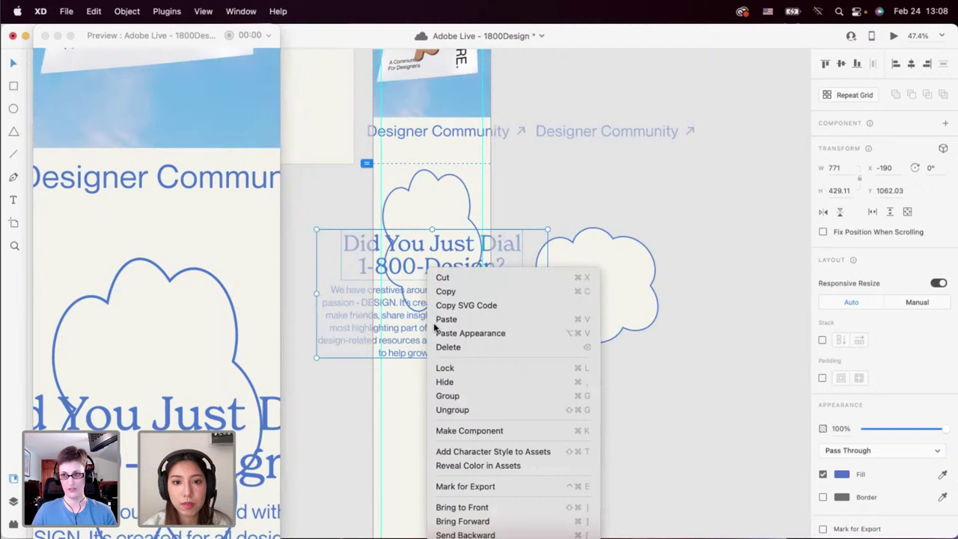
{"action": "left_click", "coordinate": [453, 409]}
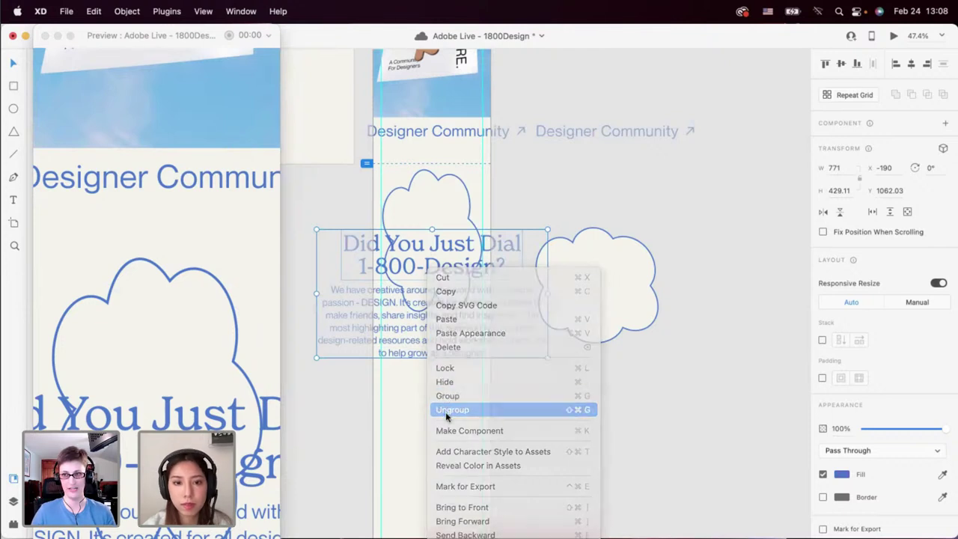
Set the headline and paragraph to auto width and scale both down together until the paragraph is about 550 wide.
{"action": "left_click", "coordinate": [446, 247], "text": "shift"}
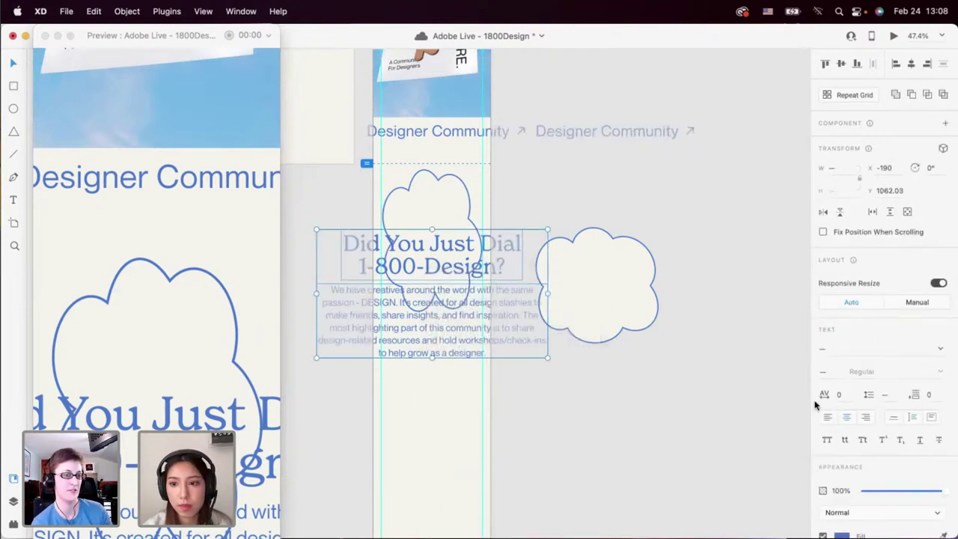
{"action": "left_click", "coordinate": [896, 417]}
{"action": "left_click_drag", "start_coordinate": [546, 360], "coordinate": [482, 321]}
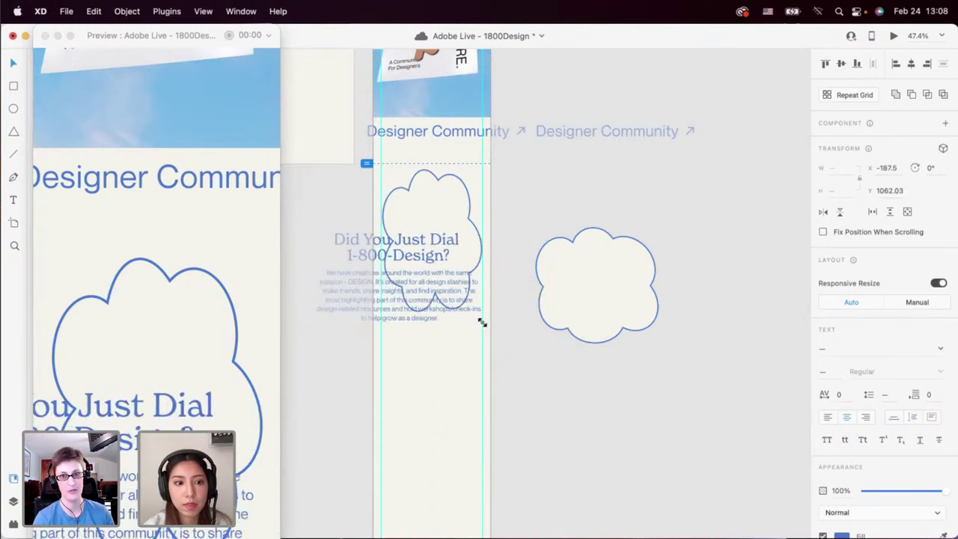
{"action": "left_click", "coordinate": [439, 359]}
Move the headline into the upper part of the cloud at about Y 955 and reduce its text size to 44.
{"action": "left_click_drag", "start_coordinate": [428, 234], "coordinate": [492, 215]}
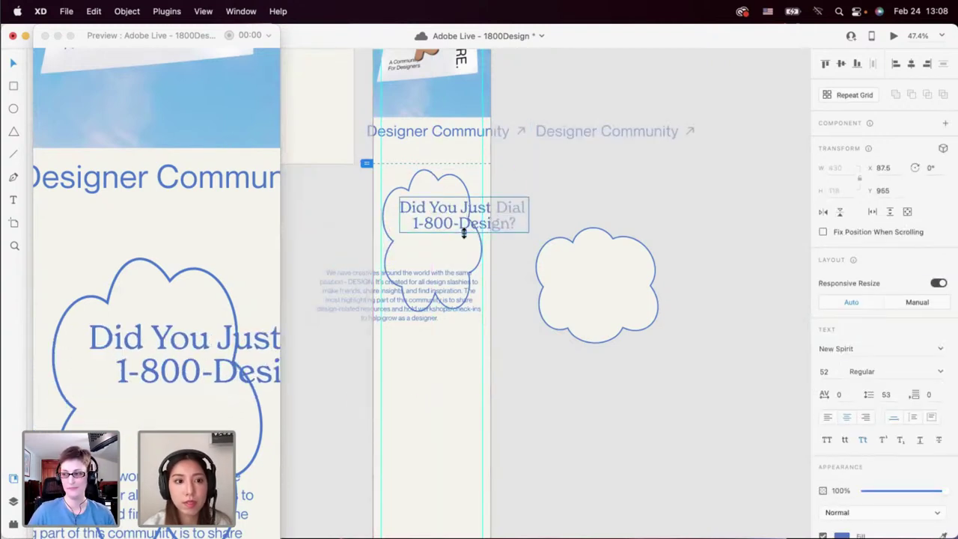
{"action": "mouse_move", "coordinate": [464, 233]}
{"action": "left_mouse_down"}
{"action": "mouse_move", "coordinate": [465, 217]}
{"action": "mouse_move", "coordinate": [464, 227]}
{"action": "left_mouse_up"}
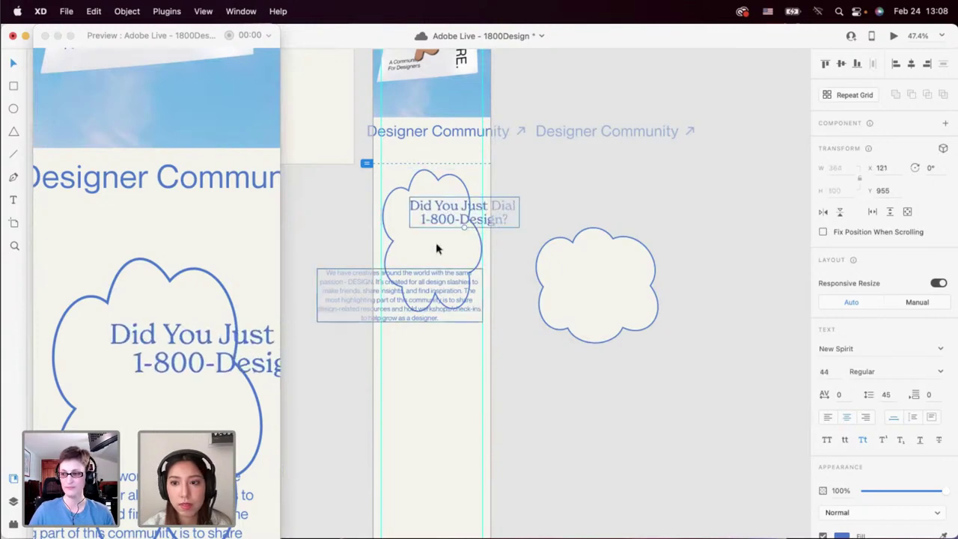
{"action": "scroll", "coordinate": [439, 250], "scroll_direction": "up", "scroll_amount": 5}
{"action": "left_click", "coordinate": [428, 137]}
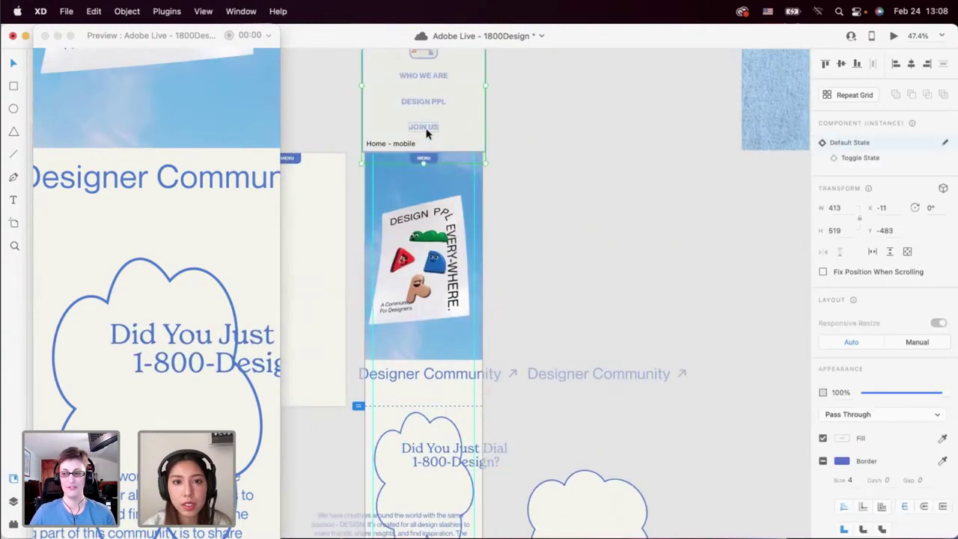
{"action": "scroll", "coordinate": [428, 255], "scroll_direction": "down", "scroll_amount": 5}
Move the paragraph directly below the headline at about Y 1068 and set its text box to auto height.
{"action": "left_click", "coordinate": [419, 318]}
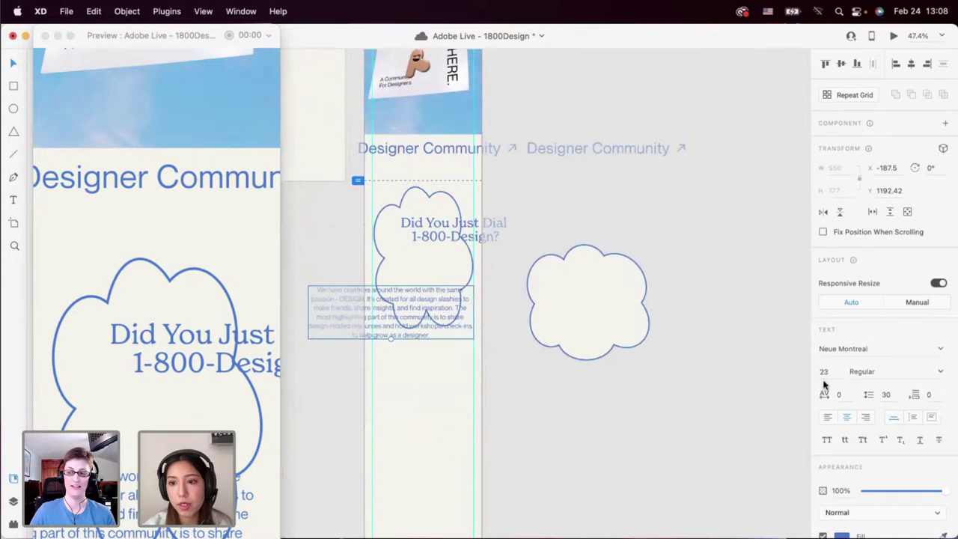
{"action": "left_click_drag", "start_coordinate": [404, 323], "coordinate": [496, 291]}
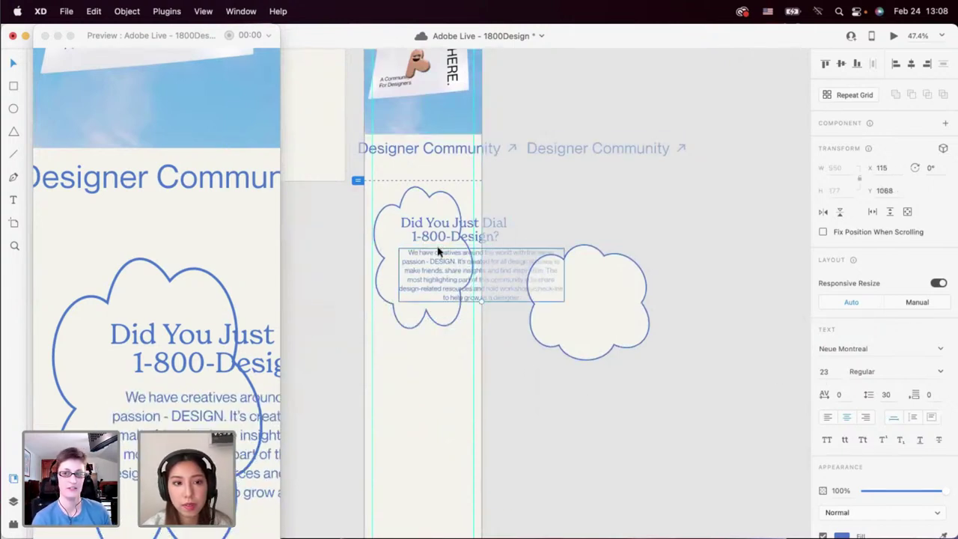
{"action": "left_click", "coordinate": [913, 420]}
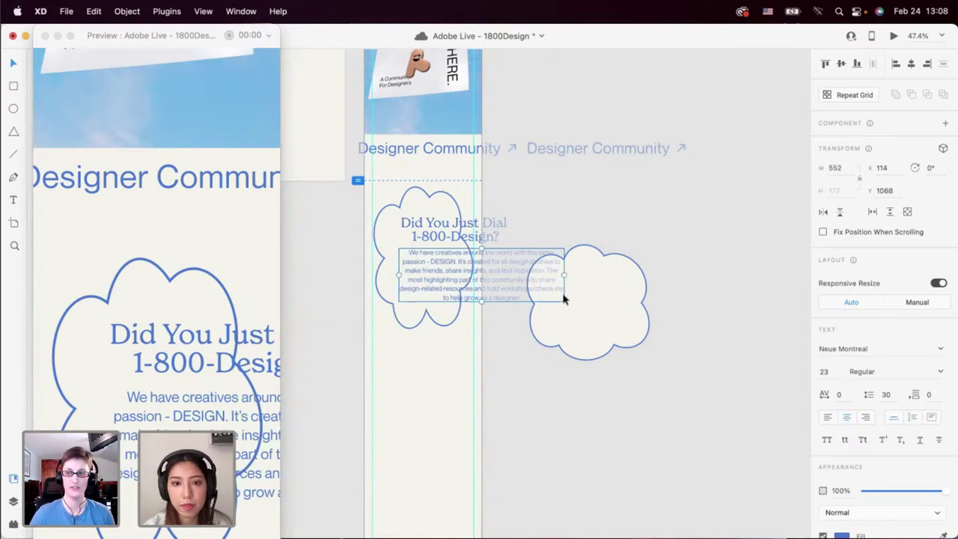
Remove the paragraph's hard line breaks before "make friends", "most highlighting" and "to help grow" and fit its text box 287 wide at X 58.
{"action": "scroll", "coordinate": [562, 297], "scroll_direction": "up", "scroll_amount": 3}
{"action": "left_click_drag", "start_coordinate": [562, 267], "coordinate": [451, 292]}
{"action": "double_click", "coordinate": [403, 258]}
{"action": "left_click", "coordinate": [420, 289]}
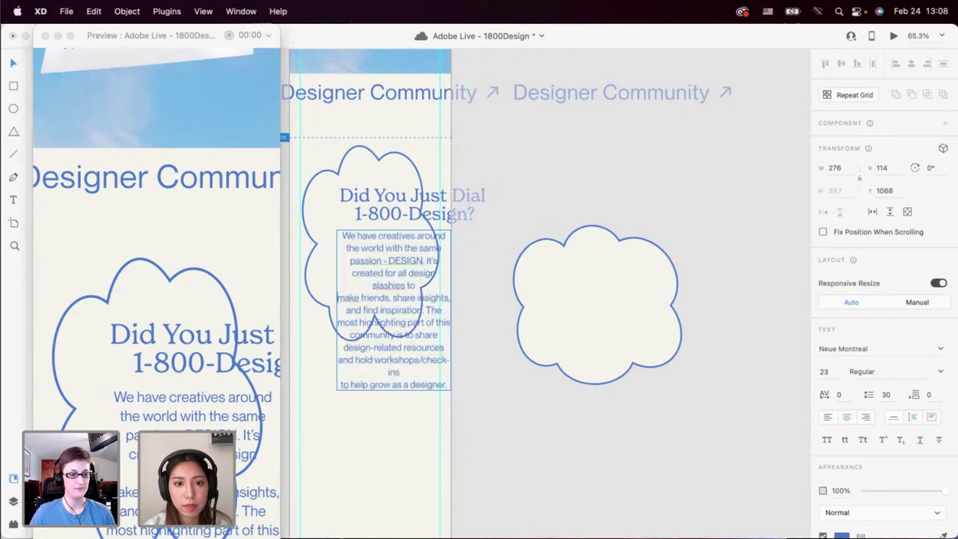
{"action": "key", "text": "Delete"}
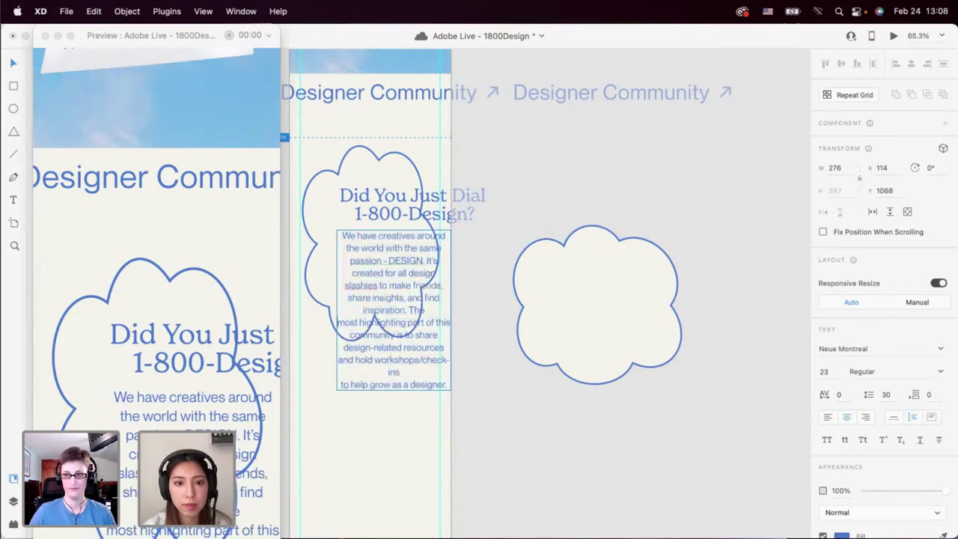
{"action": "key", "text": "Delete"}
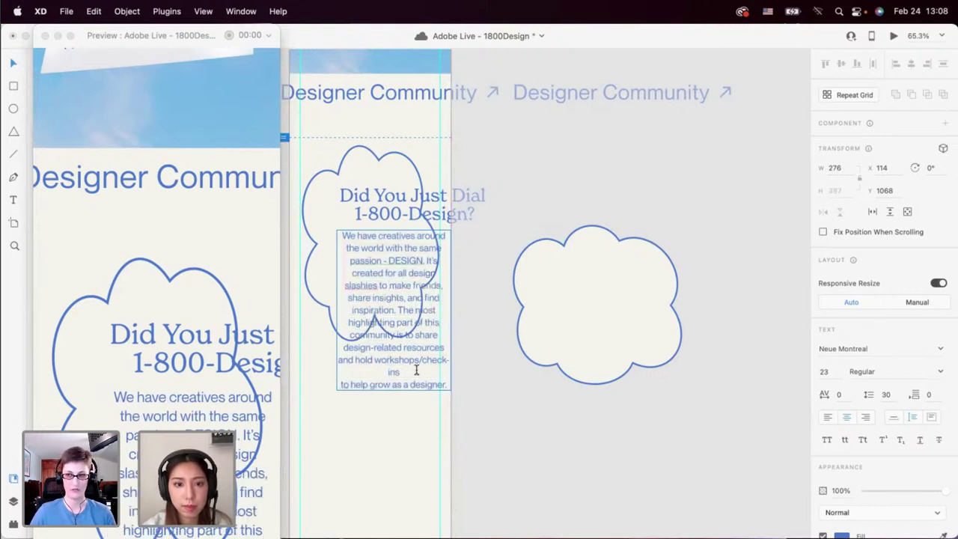
{"action": "key", "text": "BackSpace"}
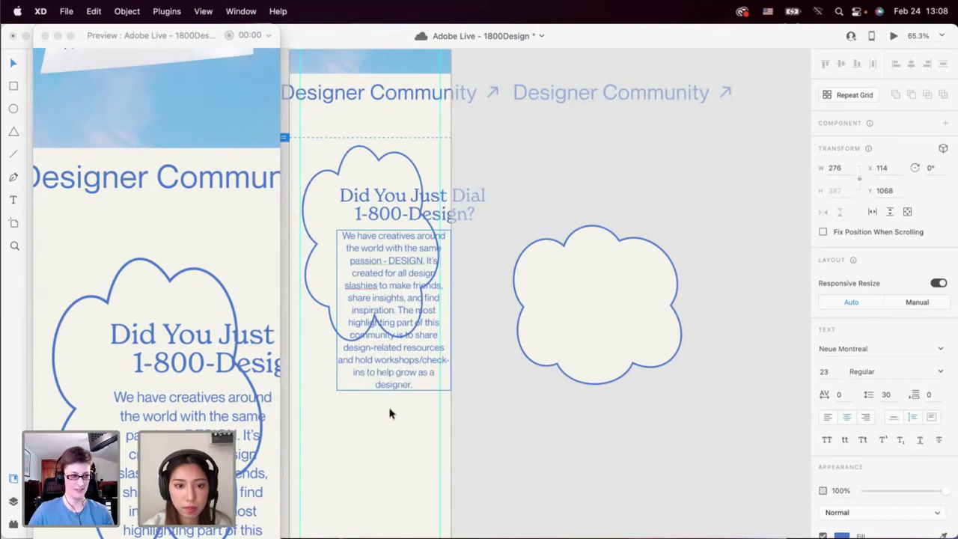
{"action": "left_click_drag", "start_coordinate": [395, 337], "coordinate": [373, 342]}
{"action": "left_click_drag", "start_coordinate": [426, 310], "coordinate": [433, 310]}
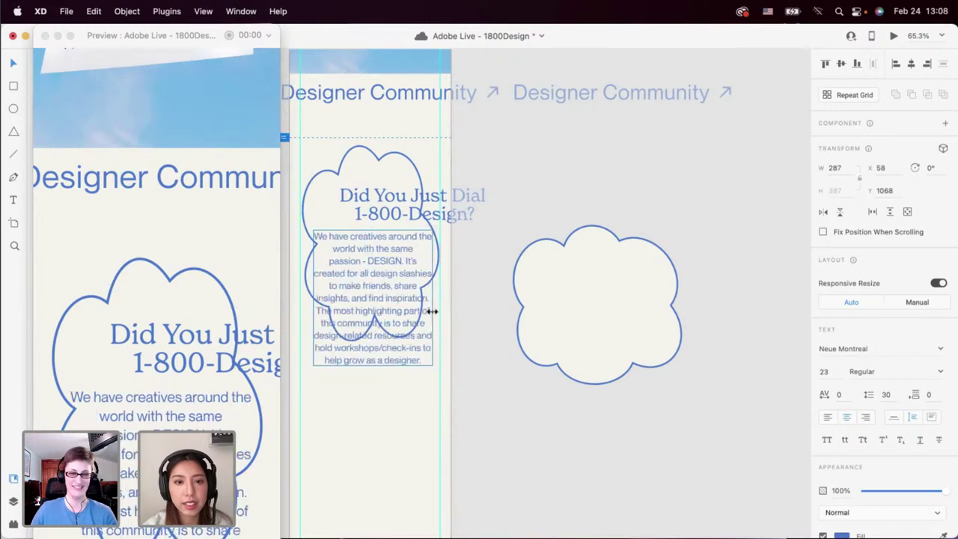
Move the headline to about X 25, set its text box to auto height and narrow it to 319 wide.
{"action": "left_click", "coordinate": [413, 203]}
{"action": "scroll", "coordinate": [434, 208], "scroll_direction": "left", "scroll_amount": 3}
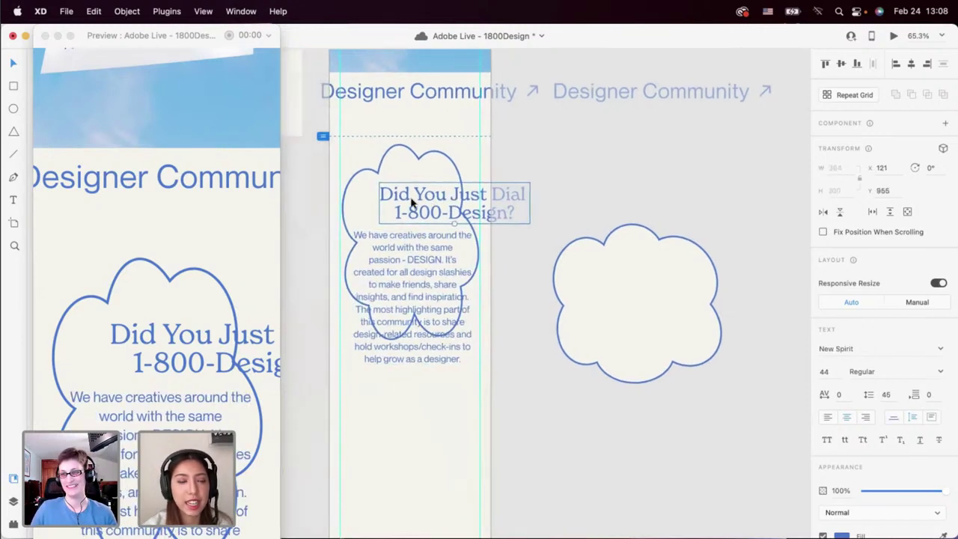
{"action": "left_click_drag", "start_coordinate": [445, 209], "coordinate": [406, 209]}
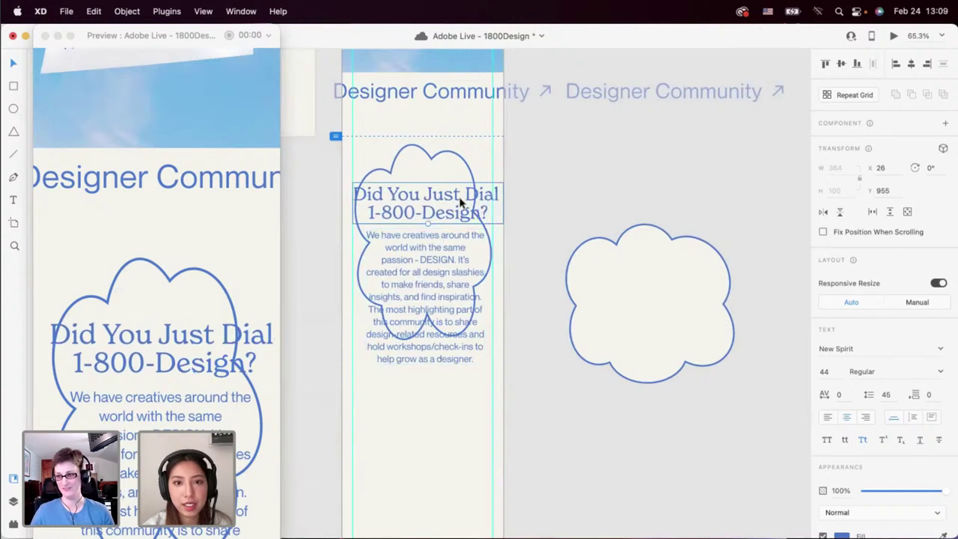
{"action": "left_click", "coordinate": [891, 418]}
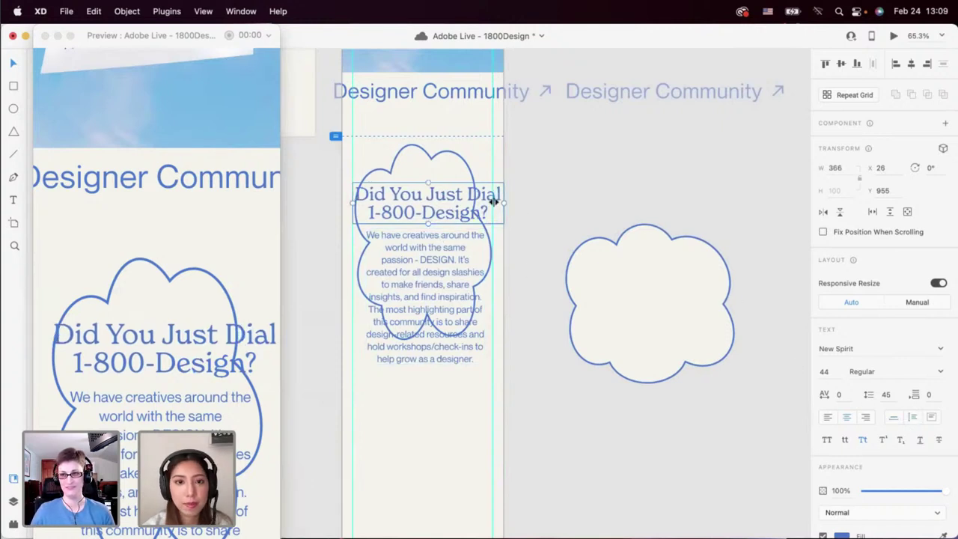
{"action": "left_click_drag", "start_coordinate": [497, 203], "coordinate": [485, 203]}
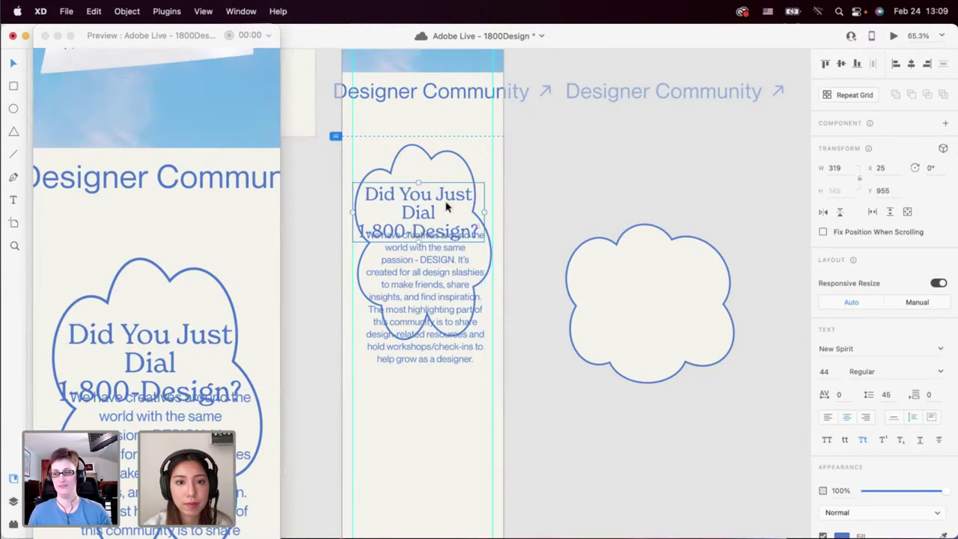
Remove the hard line break before "1-800-Design?" in the headline so the text wraps on its own.
{"action": "double_click", "coordinate": [445, 207]}
{"action": "left_click", "coordinate": [446, 210]}
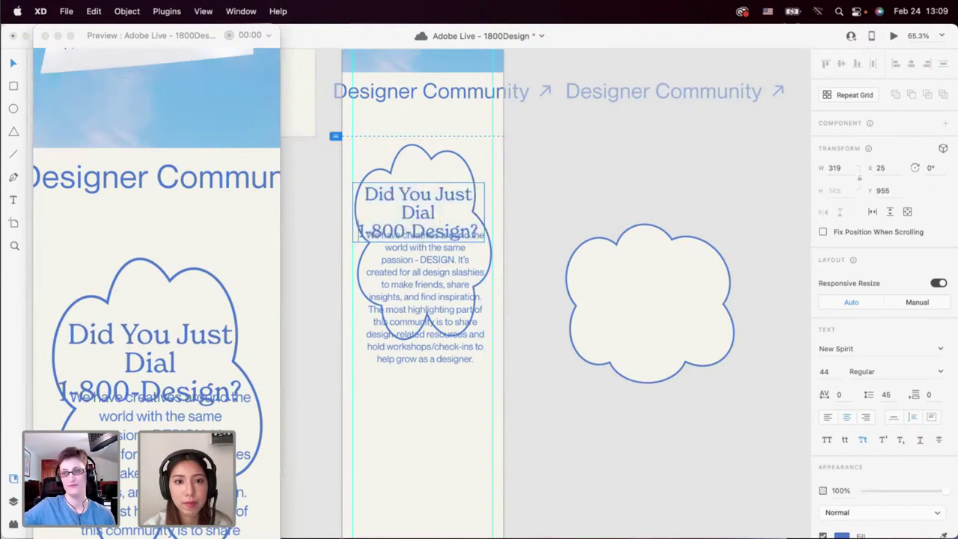
{"action": "key", "text": "BackSpace"}
{"action": "key", "text": "Escape"}
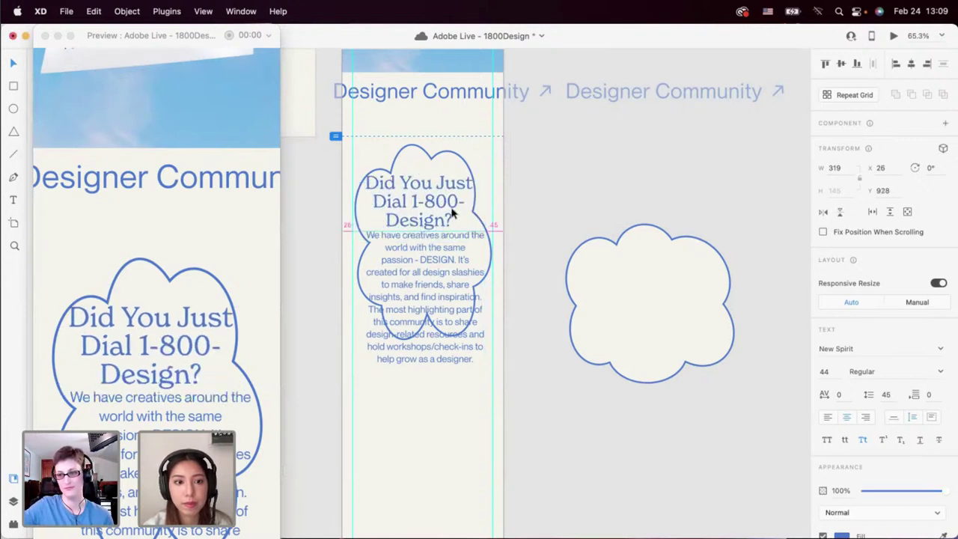
Move the cloud off the mobile artboard beside the other cloud and raise the headline to Y 907.
{"action": "left_click_drag", "start_coordinate": [437, 172], "coordinate": [723, 171]}
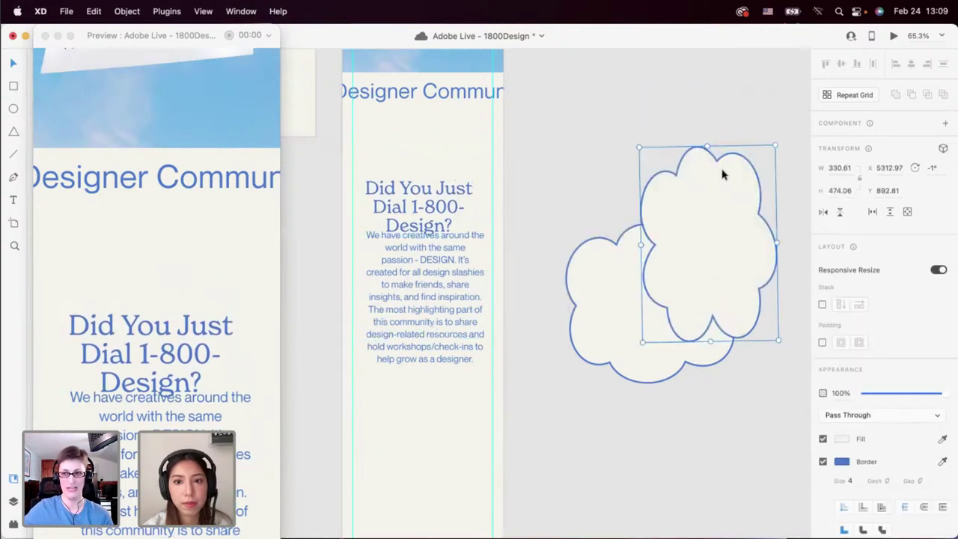
{"action": "left_click_drag", "start_coordinate": [438, 209], "coordinate": [434, 194]}
Align the headline and paragraph to a common vertical axis and center both horizontally on the mobile artboard.
{"action": "left_click", "coordinate": [434, 242], "text": "shift"}
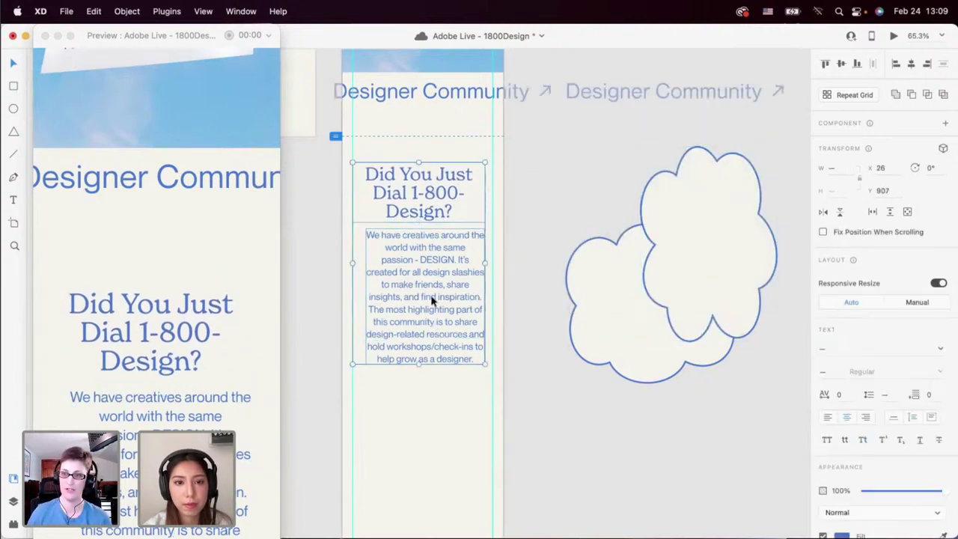
{"action": "left_click", "coordinate": [911, 65]}
{"action": "left_click", "coordinate": [500, 209]}
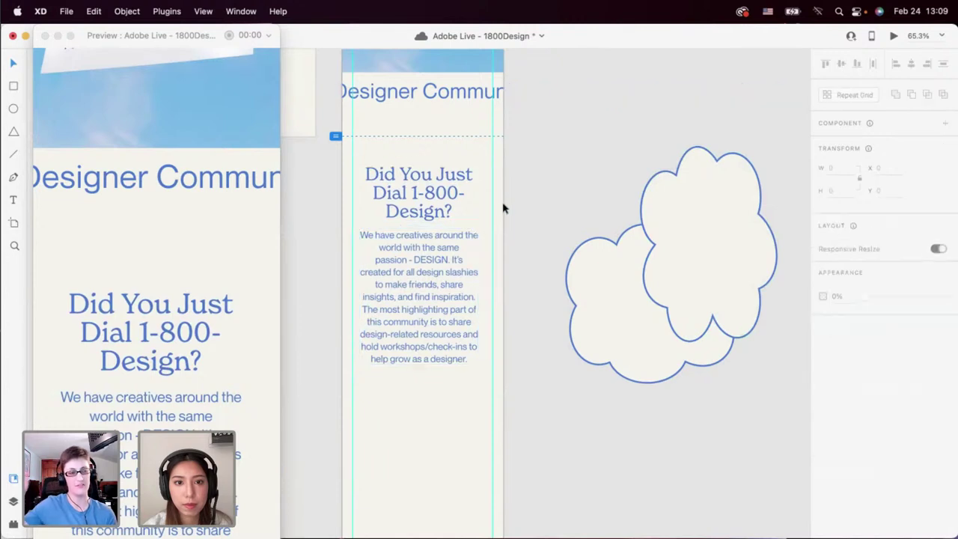
{"action": "left_click", "coordinate": [470, 207]}
{"action": "left_click_drag", "start_coordinate": [485, 193], "coordinate": [430, 200]}
{"action": "left_click", "coordinate": [429, 271], "text": "shift"}
{"action": "left_click", "coordinate": [409, 395]}
{"action": "scroll", "coordinate": [402, 394], "scroll_direction": "down", "scroll_amount": 1}
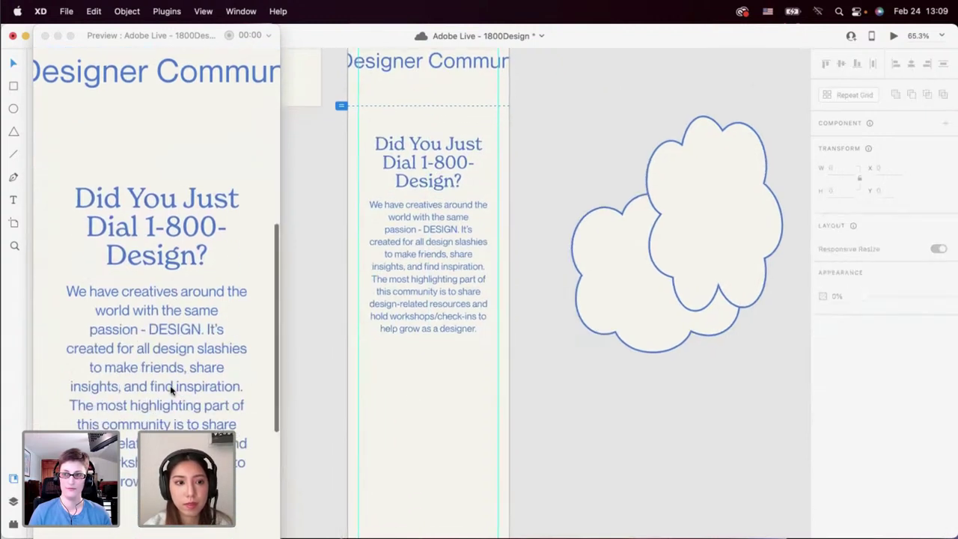
Widen the paragraph's text box to the right margin guide, 312 wide.
{"action": "left_click", "coordinate": [437, 286]}
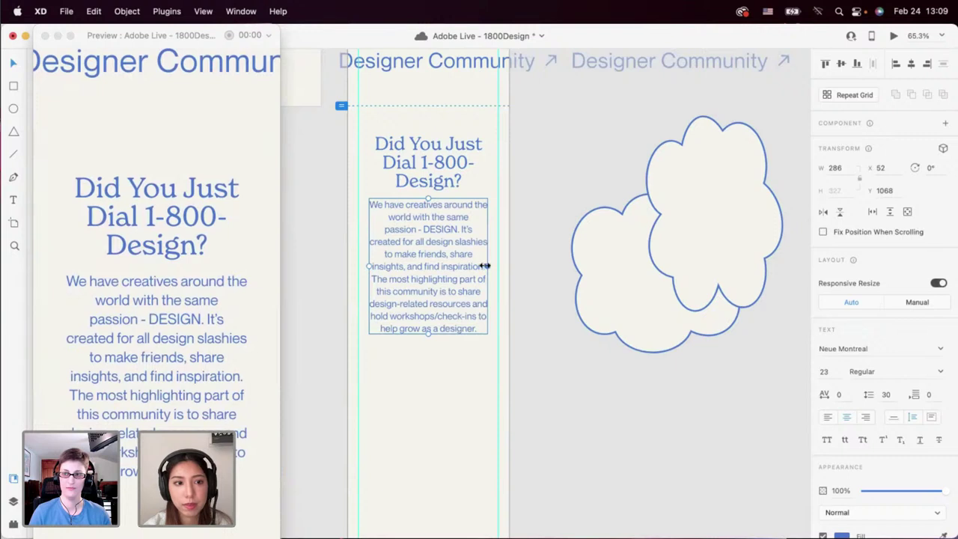
{"action": "left_click_drag", "start_coordinate": [485, 266], "coordinate": [496, 265]}
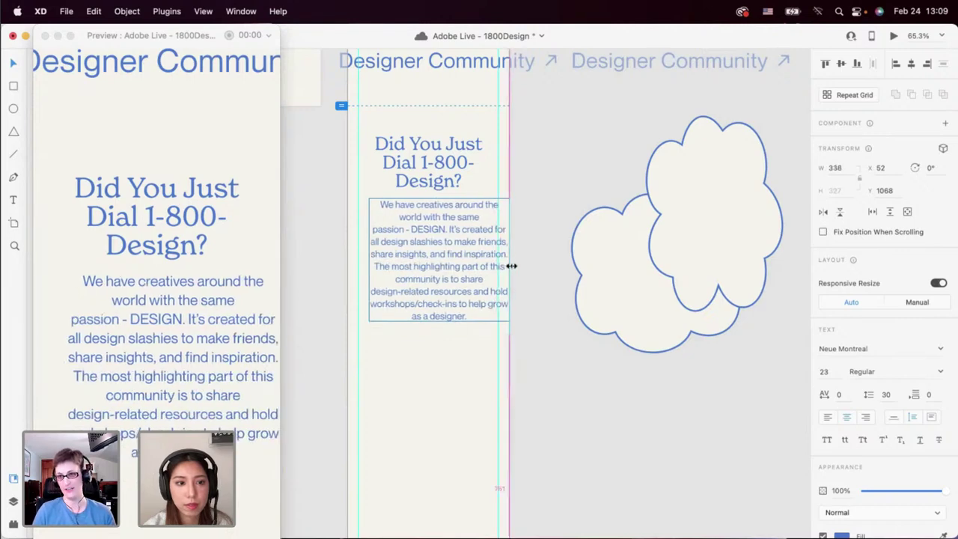
{"action": "mouse_move", "coordinate": [510, 265]}
{"action": "left_mouse_down"}
{"action": "mouse_move", "coordinate": [457, 264]}
{"action": "mouse_move", "coordinate": [543, 262]}
{"action": "mouse_move", "coordinate": [480, 262]}
{"action": "mouse_move", "coordinate": [501, 278]}
{"action": "left_mouse_up"}
{"action": "double_click", "coordinate": [417, 216]}
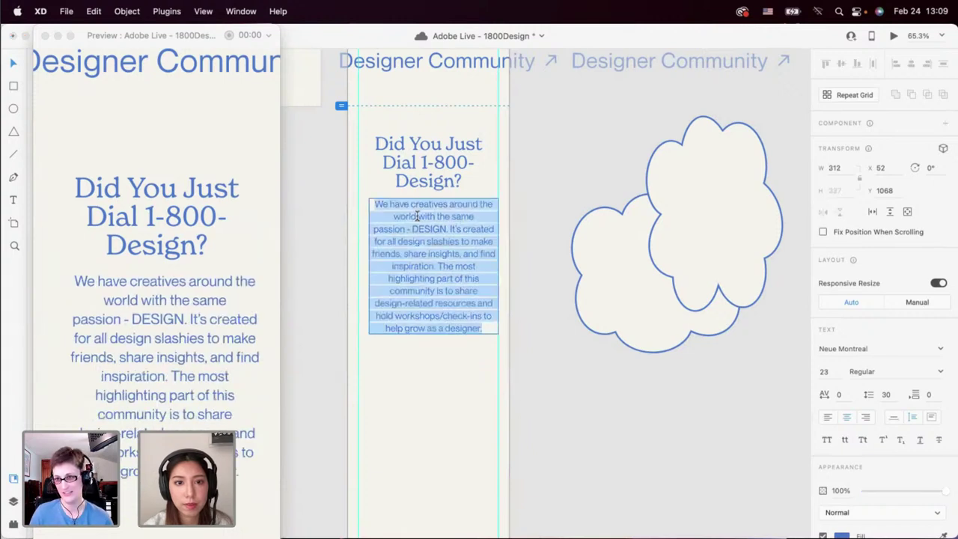
{"action": "left_click", "coordinate": [451, 219]}
{"action": "key", "text": "Escape"}
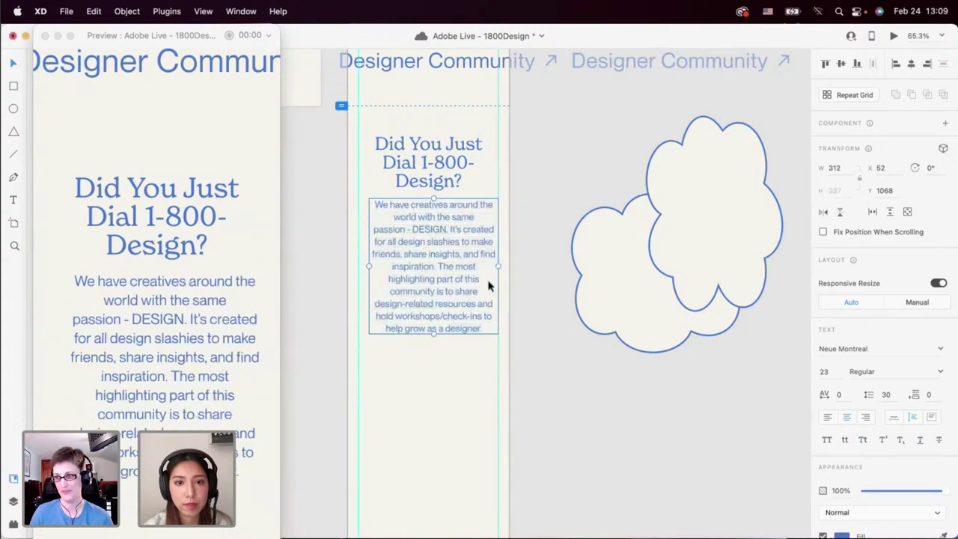
Remove the paragraph's hard line break before "passion - DESIGN", then fit the text box 287 wide and lower it to Y 1085.
{"action": "left_click_drag", "start_coordinate": [498, 267], "coordinate": [531, 266]}
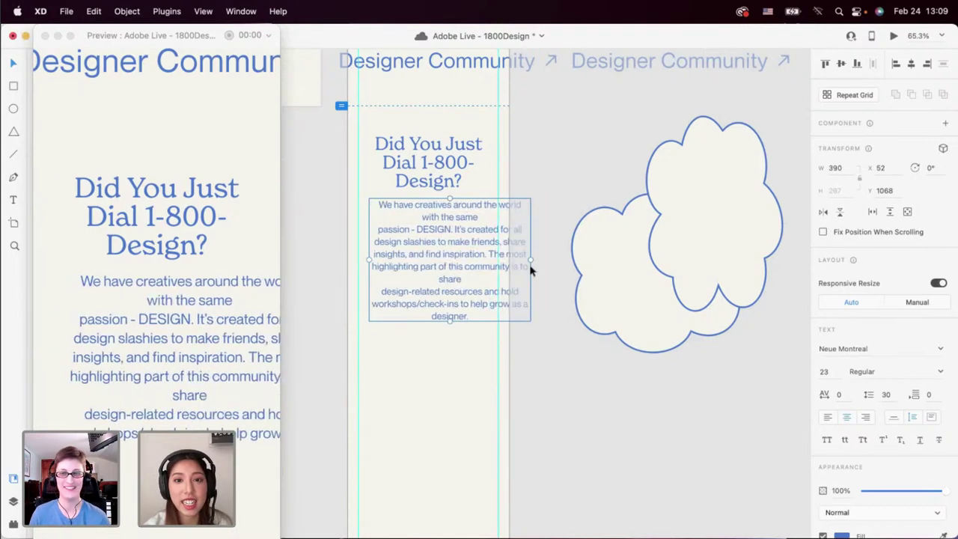
{"action": "double_click", "coordinate": [464, 221]}
{"action": "left_click", "coordinate": [479, 217]}
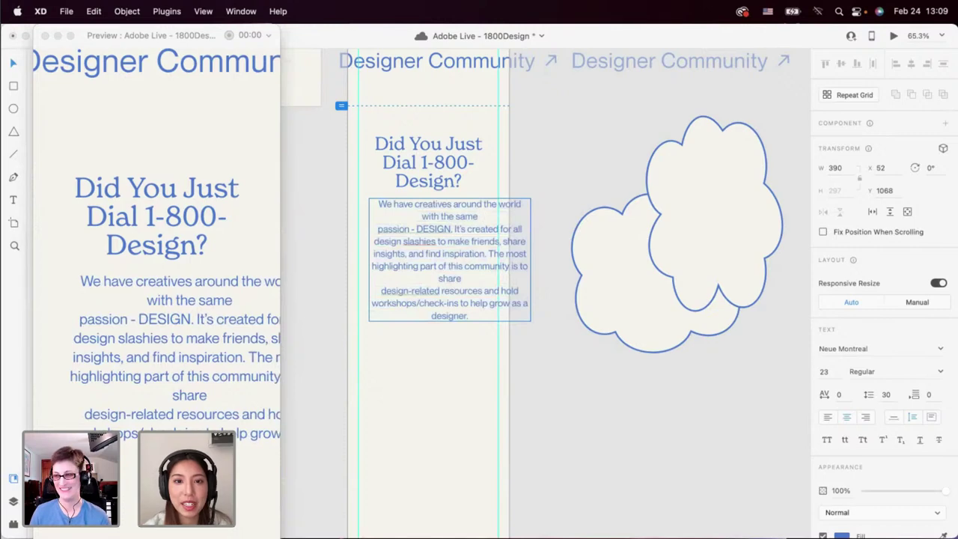
{"action": "key", "text": "BackSpace"}
{"action": "key", "text": "Escape"}
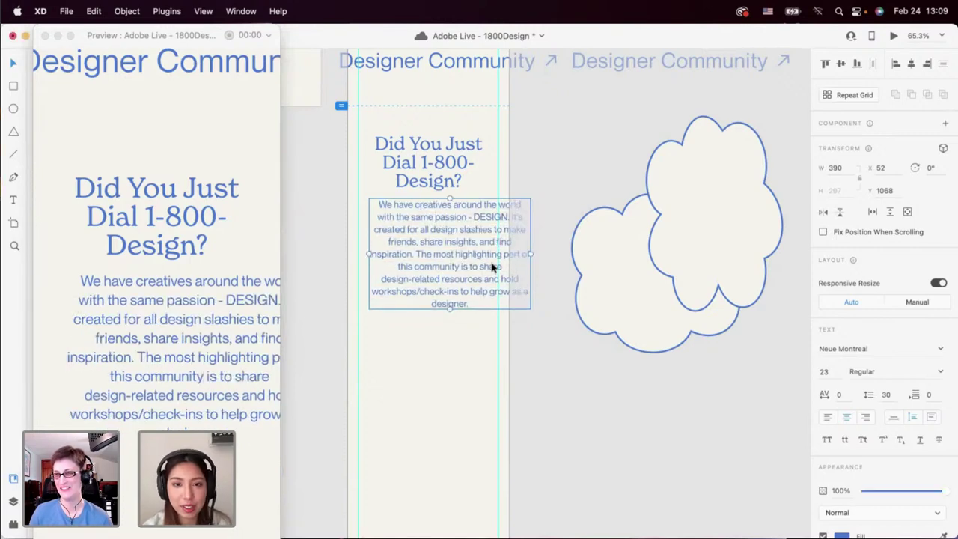
{"action": "left_click_drag", "start_coordinate": [528, 254], "coordinate": [464, 274]}
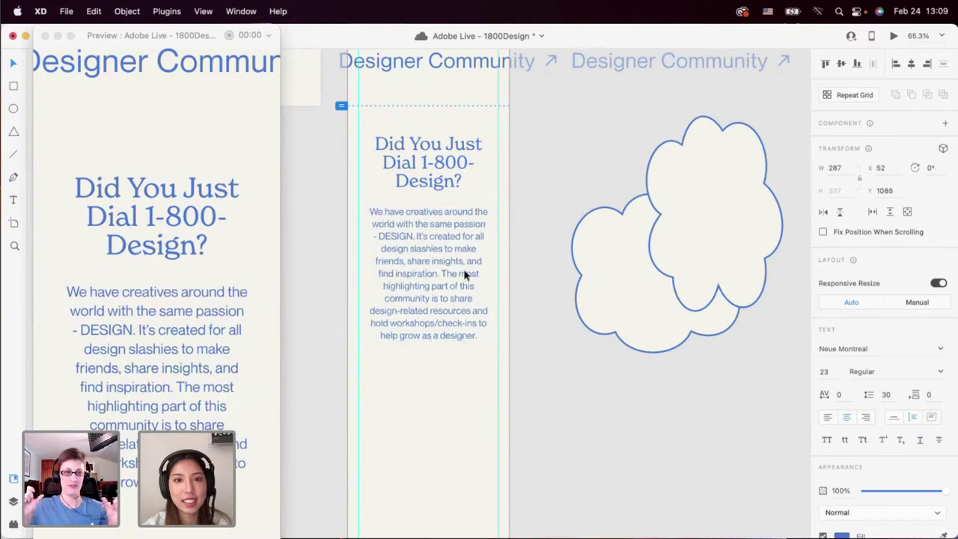
Copy the cloud outline behind the "Did You Just Dial 1-800-Design?" text on the desktop artboard and paste it into the mobile artboard.
{"action": "scroll", "coordinate": [464, 274], "scroll_direction": "up", "scroll_amount": 5}
{"action": "scroll", "coordinate": [729, 315], "scroll_direction": "down", "scroll_amount": 5}
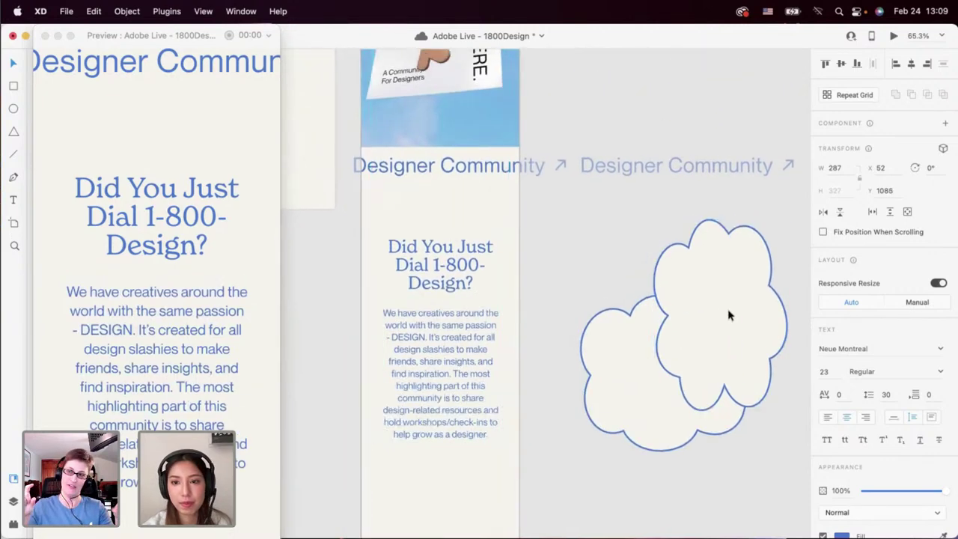
{"action": "scroll", "coordinate": [768, 283], "scroll_direction": "left", "scroll_amount": 6}
{"action": "scroll", "coordinate": [768, 284], "scroll_direction": "down", "scroll_amount": 3}
{"action": "scroll", "coordinate": [767, 283], "scroll_direction": "left", "scroll_amount": 10}
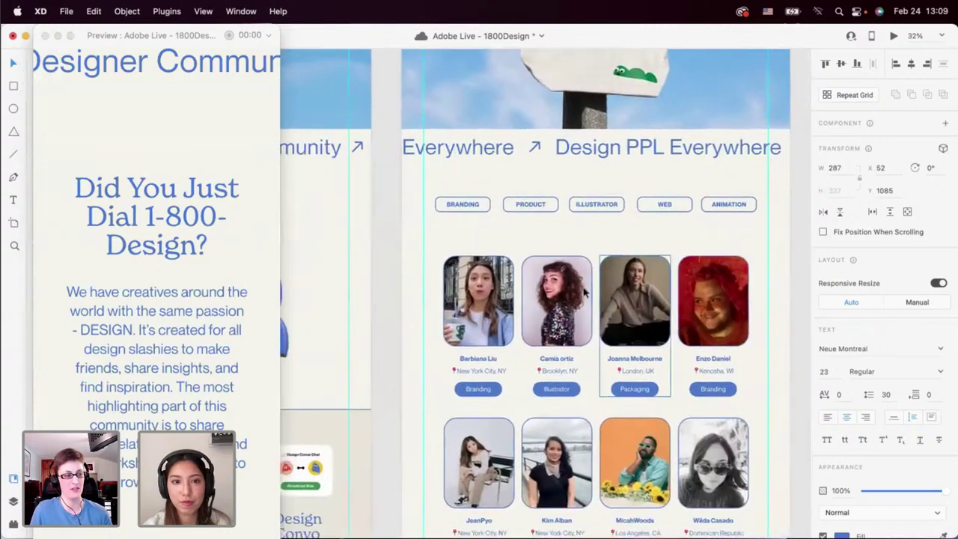
{"action": "left_click", "coordinate": [478, 235]}
{"action": "double_click", "coordinate": [507, 254]}
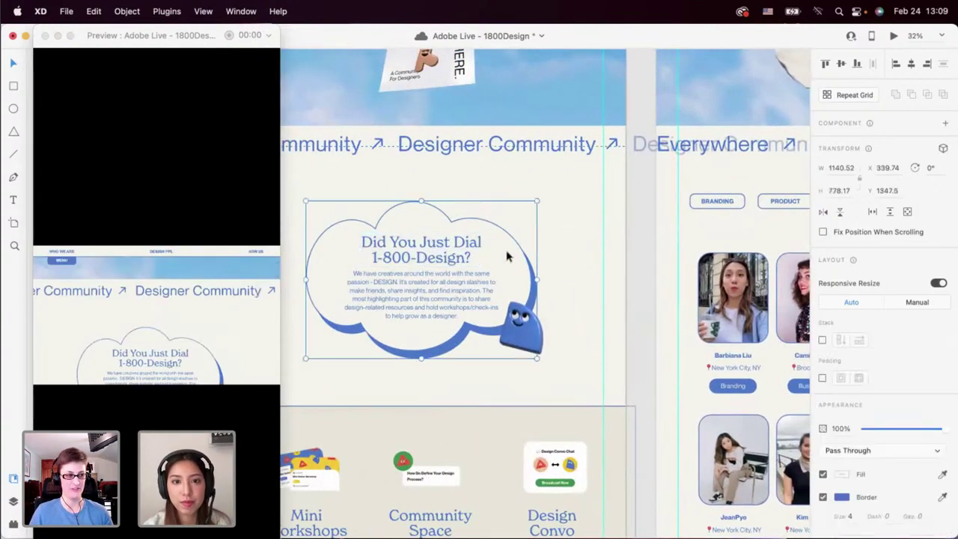
{"action": "left_click", "coordinate": [557, 271]}
{"action": "scroll", "coordinate": [556, 271], "scroll_direction": "right", "scroll_amount": 10}
{"action": "scroll", "coordinate": [556, 271], "scroll_direction": "right", "scroll_amount": 10}
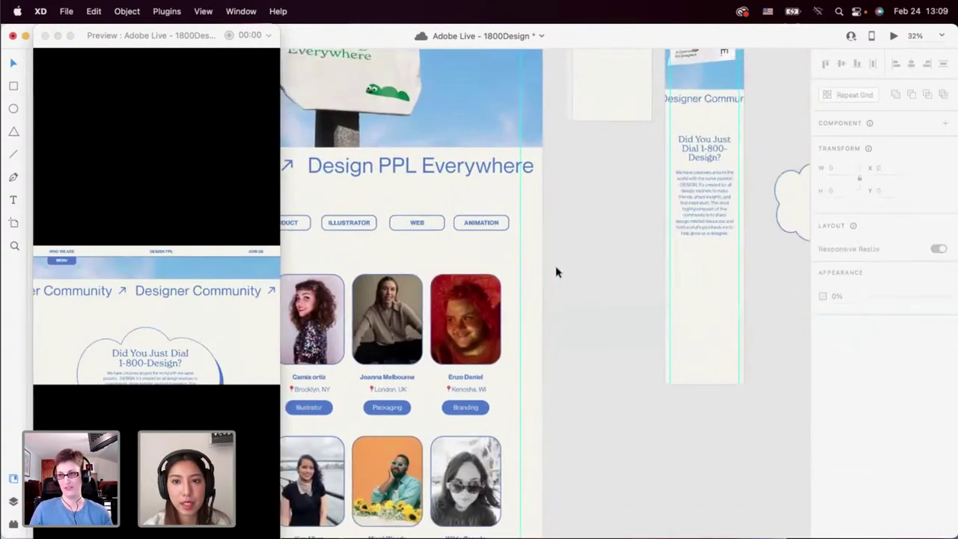
{"action": "left_click", "coordinate": [541, 252]}
{"action": "scroll", "coordinate": [539, 250], "scroll_direction": "up", "scroll_amount": 5}
{"action": "key", "text": "Escape"}
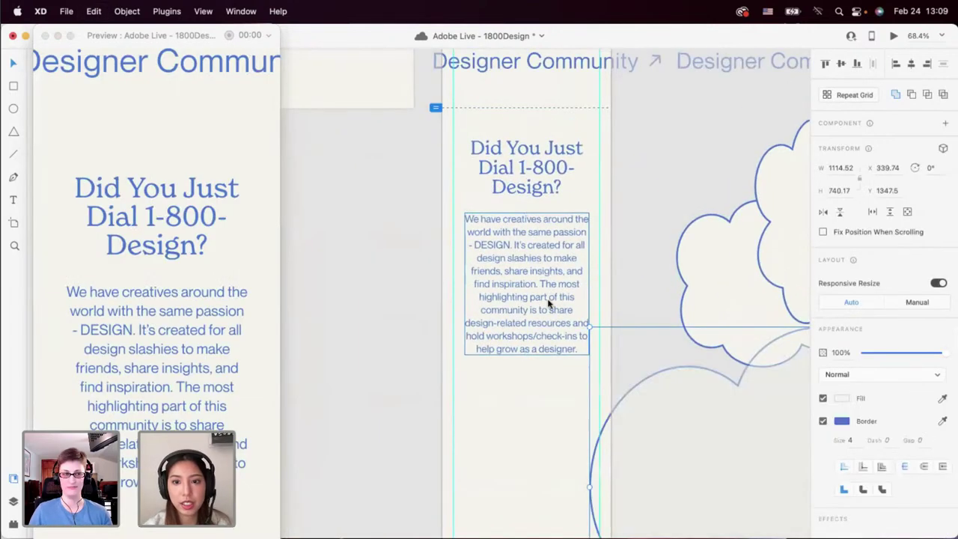
Move the pasted cloud over the mobile heading, scale it down to about 461 by 306, and send it behind the text.
{"action": "scroll", "coordinate": [547, 306], "scroll_direction": "down", "scroll_amount": 5}
{"action": "left_click_drag", "start_coordinate": [662, 425], "coordinate": [566, 319]}
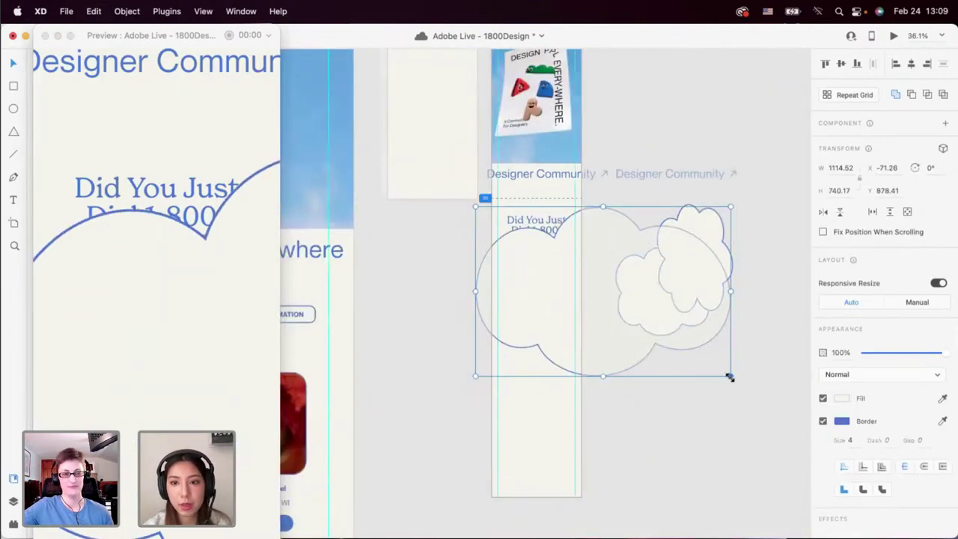
{"action": "left_click_drag", "start_coordinate": [730, 378], "coordinate": [579, 289]}
{"action": "key", "text": "super+shift+bracketleft"}
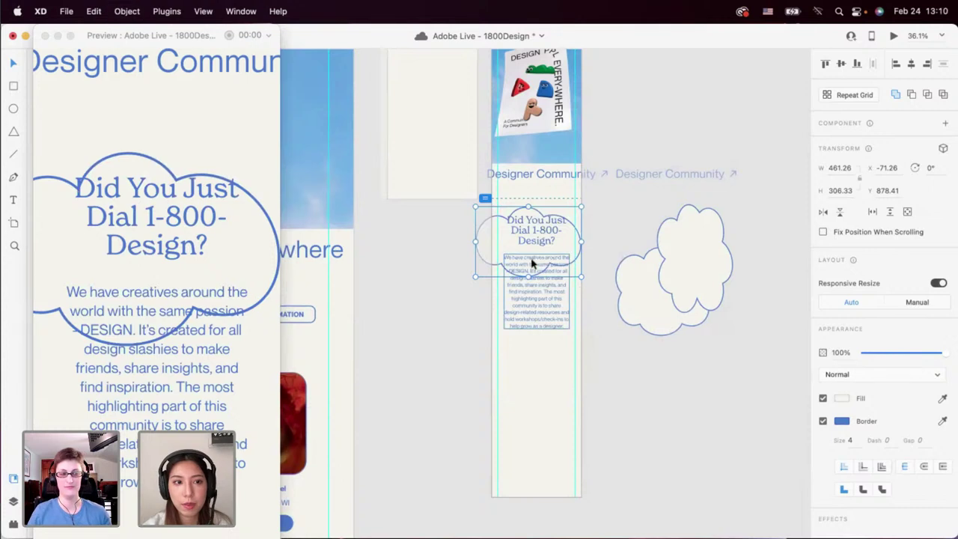
Fit the cloud between the column guides around the heading, about 339 wide by 225 high at X 25, Y 860.
{"action": "scroll", "coordinate": [532, 263], "scroll_direction": "up", "scroll_amount": 3}
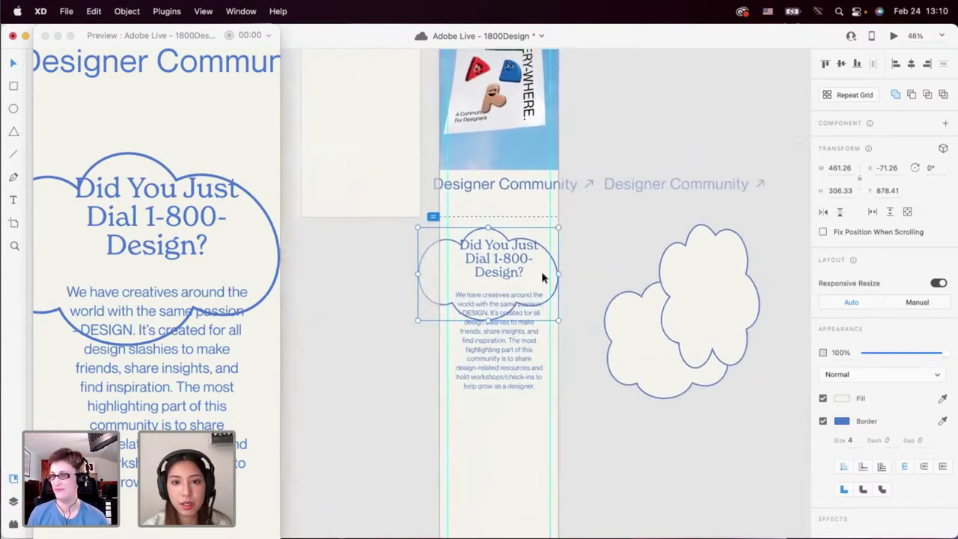
{"action": "left_click_drag", "start_coordinate": [544, 271], "coordinate": [563, 262]}
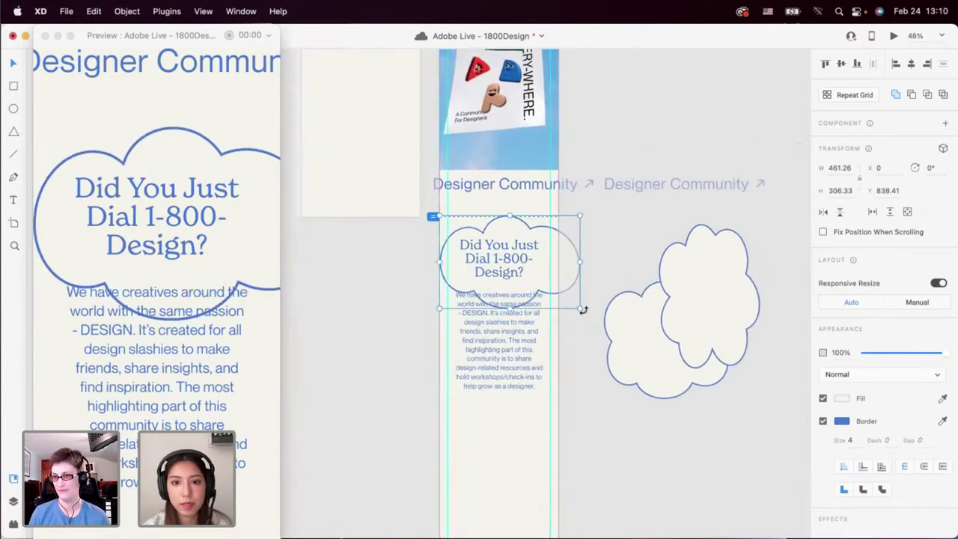
{"action": "left_click_drag", "start_coordinate": [580, 309], "coordinate": [542, 280]}
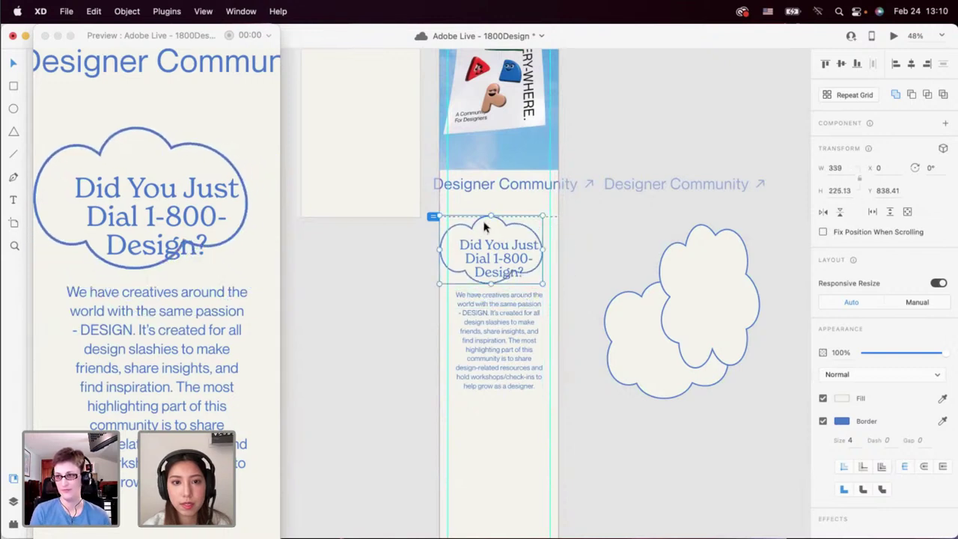
{"action": "left_click_drag", "start_coordinate": [484, 224], "coordinate": [491, 234]}
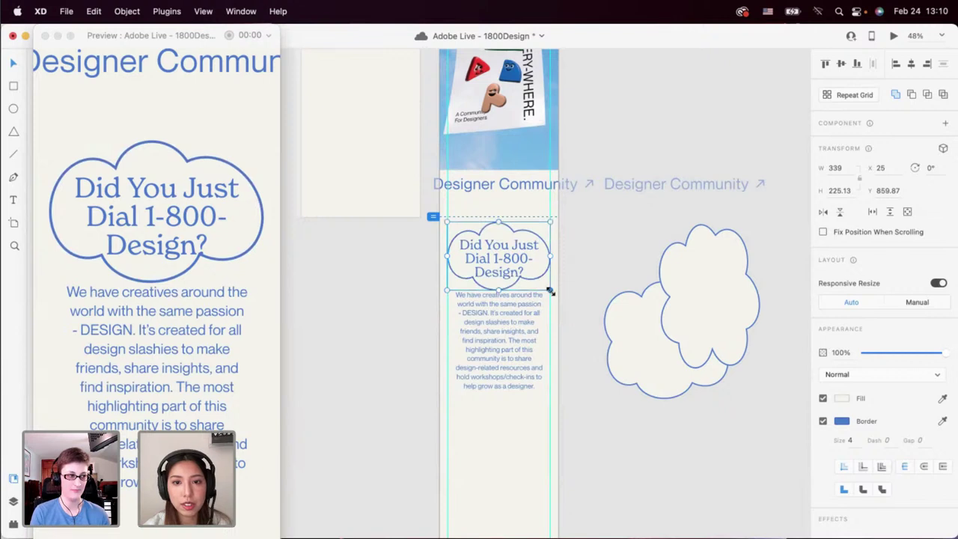
{"action": "mouse_move", "coordinate": [550, 291]}
{"action": "left_mouse_down"}
{"action": "mouse_move", "coordinate": [574, 309]}
{"action": "mouse_move", "coordinate": [550, 291]}
{"action": "left_mouse_up"}
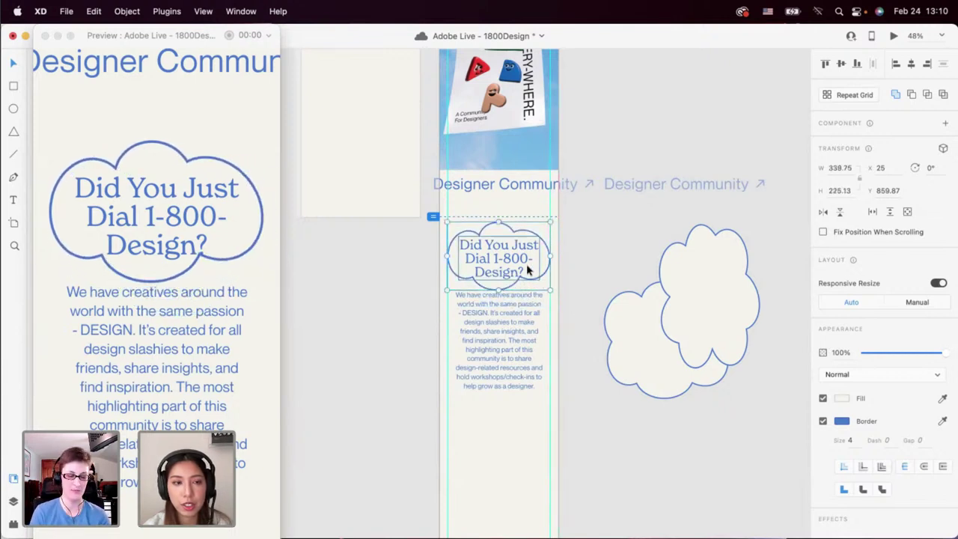
Set the "Did You Just Dial 1-800-Design?" heading to font size 40 with line spacing 44.
{"action": "left_click", "coordinate": [518, 274]}
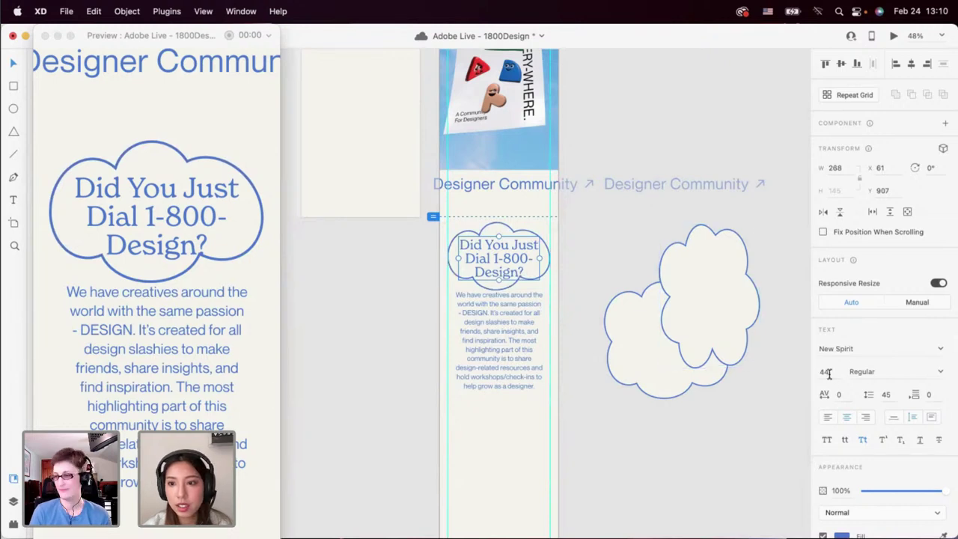
{"action": "type", "text": "40"}
{"action": "key", "text": "Return"}
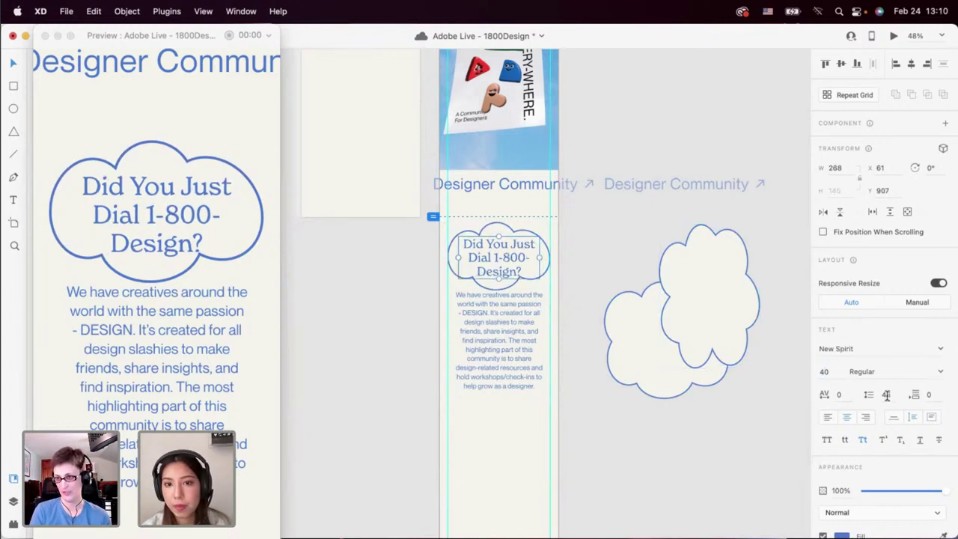
{"action": "type", "text": "44"}
{"action": "key", "text": "Return"}
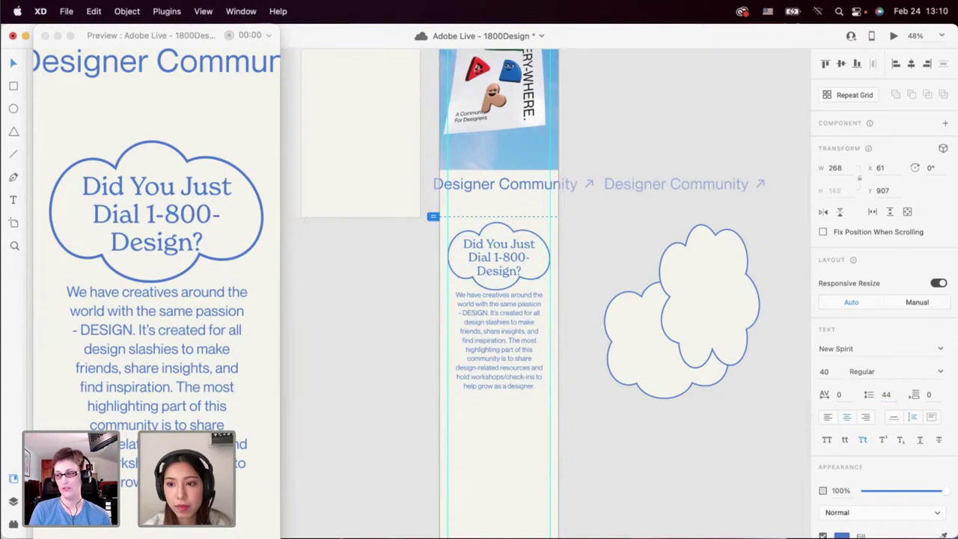
Move the body paragraph down to Y 1110 below the cloud and check the section in the preview.
{"action": "left_click", "coordinate": [515, 293]}
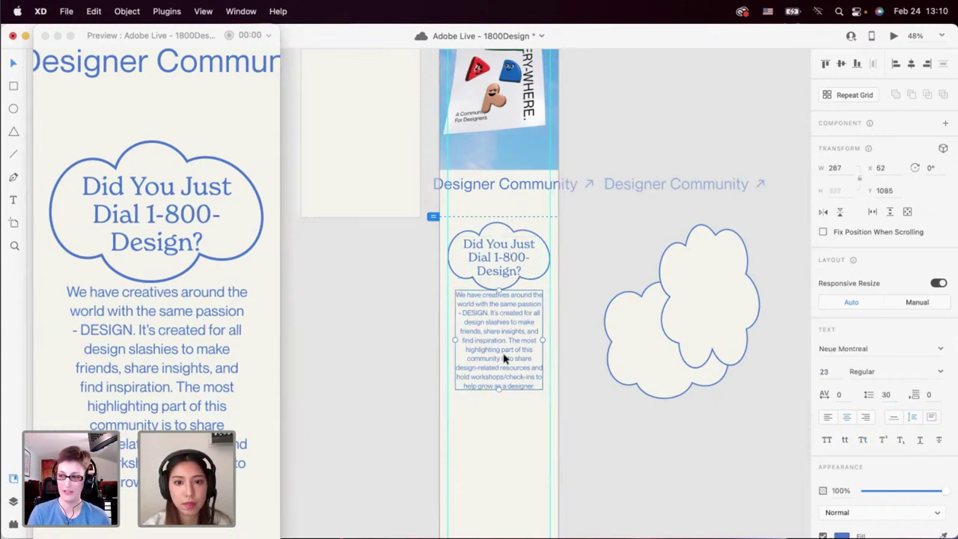
{"action": "left_click_drag", "start_coordinate": [504, 352], "coordinate": [507, 360]}
{"action": "scroll", "coordinate": [506, 358], "scroll_direction": "up", "scroll_amount": 1}
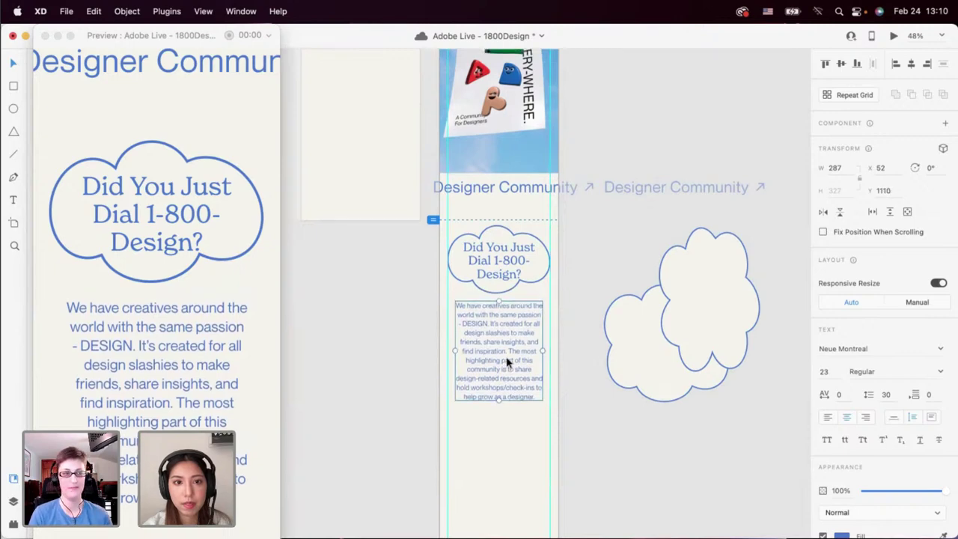
{"action": "scroll", "coordinate": [506, 363], "scroll_direction": "up", "scroll_amount": 2}
{"action": "scroll", "coordinate": [242, 281], "scroll_direction": "up", "scroll_amount": 5}
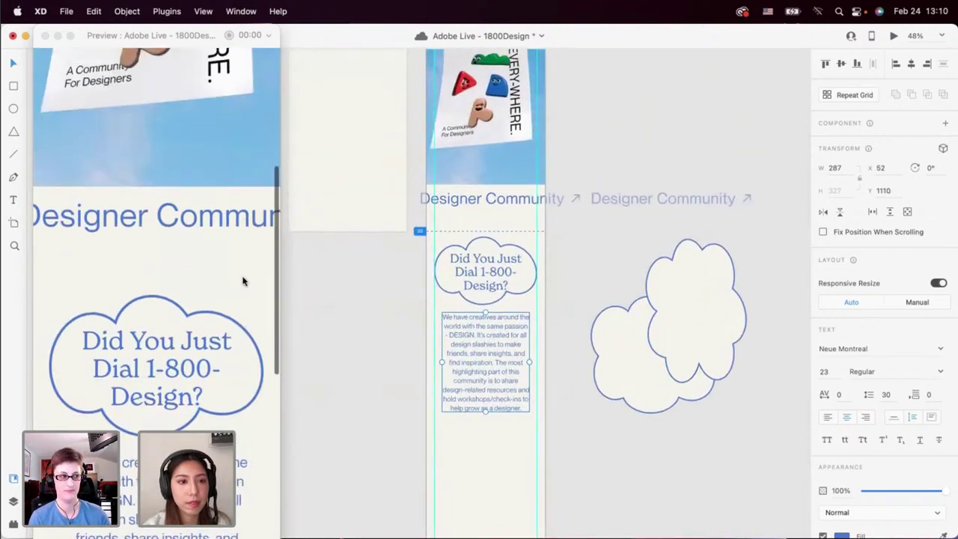
{"action": "scroll", "coordinate": [243, 281], "scroll_direction": "up", "scroll_amount": 3}
{"action": "scroll", "coordinate": [242, 278], "scroll_direction": "down", "scroll_amount": 6}
{"action": "scroll", "coordinate": [572, 274], "scroll_direction": "down", "scroll_amount": 2}
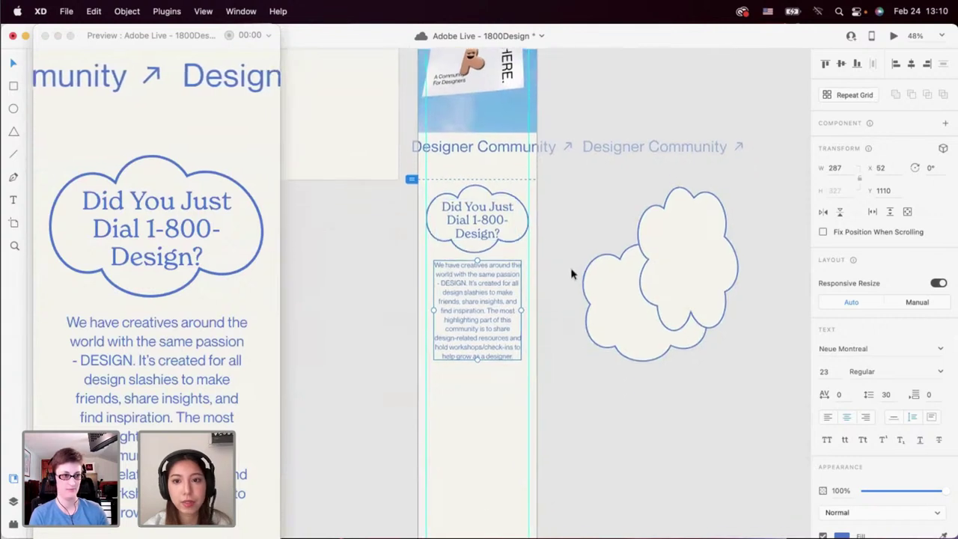
Move the wide cloud off the mobile artboard beside the spare clouds, leaving the heading in place.
{"action": "left_click_drag", "start_coordinate": [525, 229], "coordinate": [785, 232]}
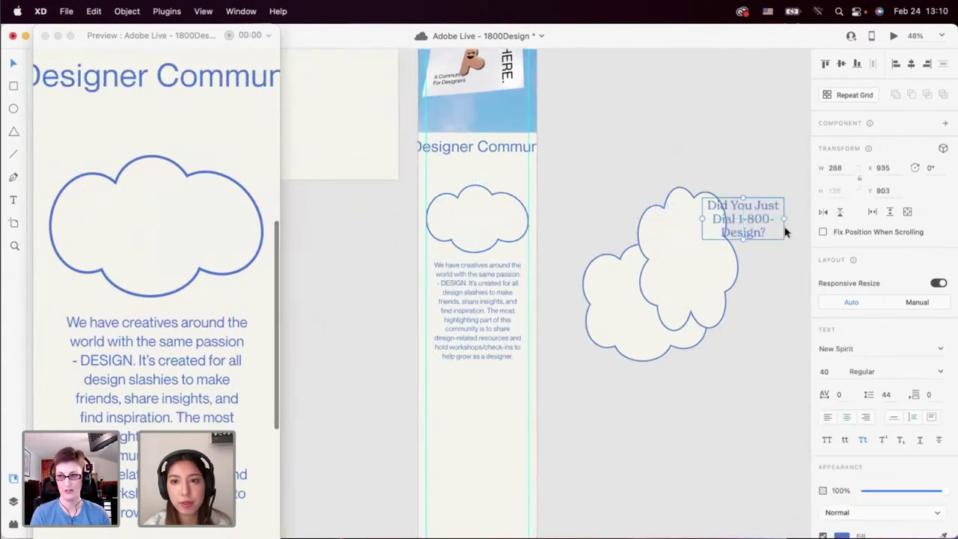
{"action": "key", "text": "super+z"}
{"action": "left_click", "coordinate": [523, 233]}
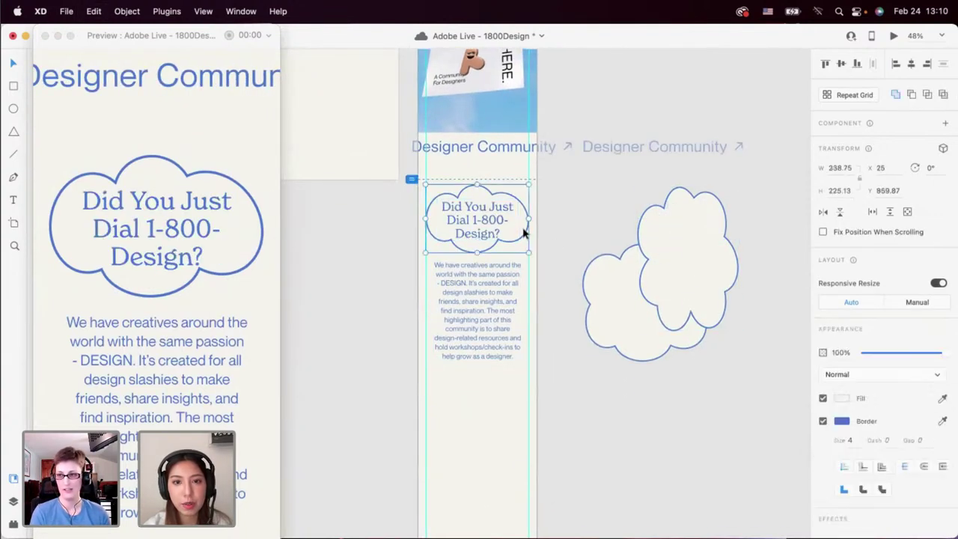
{"action": "left_click_drag", "start_coordinate": [523, 233], "coordinate": [697, 235]}
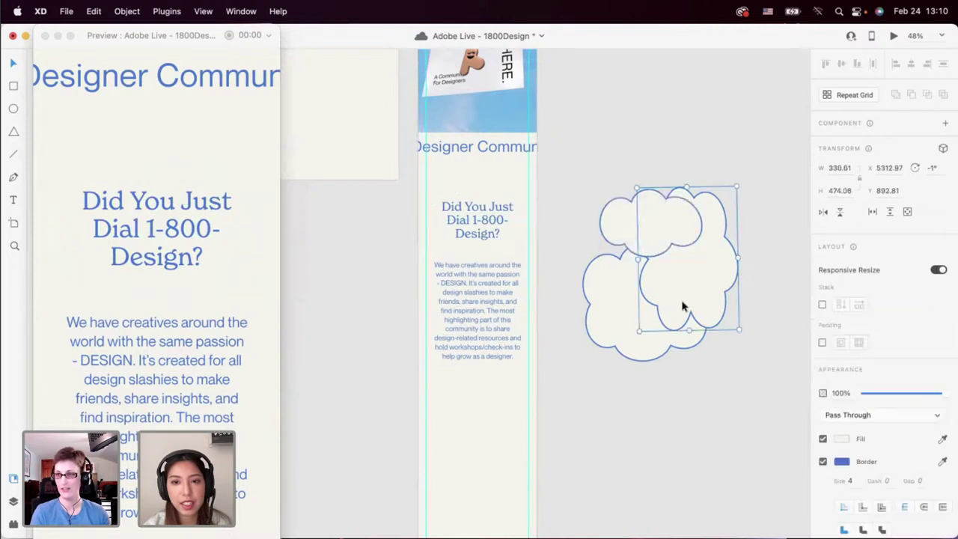
Try the tall spare cloud behind the heading and paragraph, enlarged to about 387 by 580 and placed at X 0.
{"action": "left_click_drag", "start_coordinate": [684, 306], "coordinate": [470, 312]}
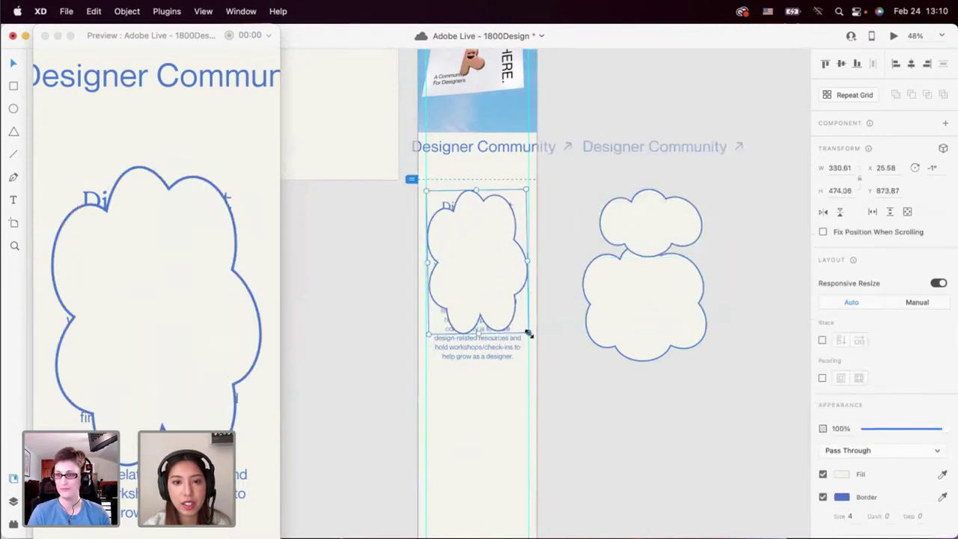
{"action": "key", "text": "super+shift+bracketleft"}
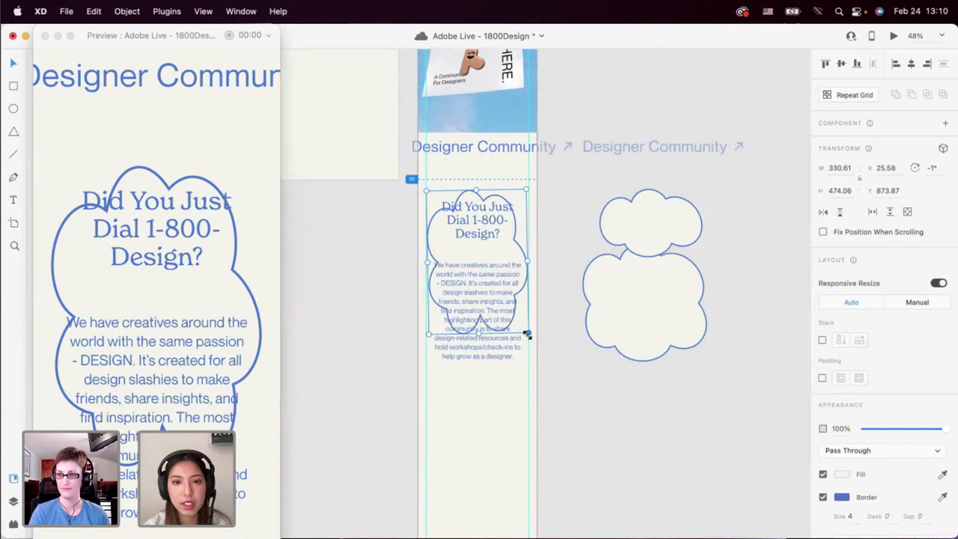
{"action": "left_click_drag", "start_coordinate": [527, 335], "coordinate": [545, 366]}
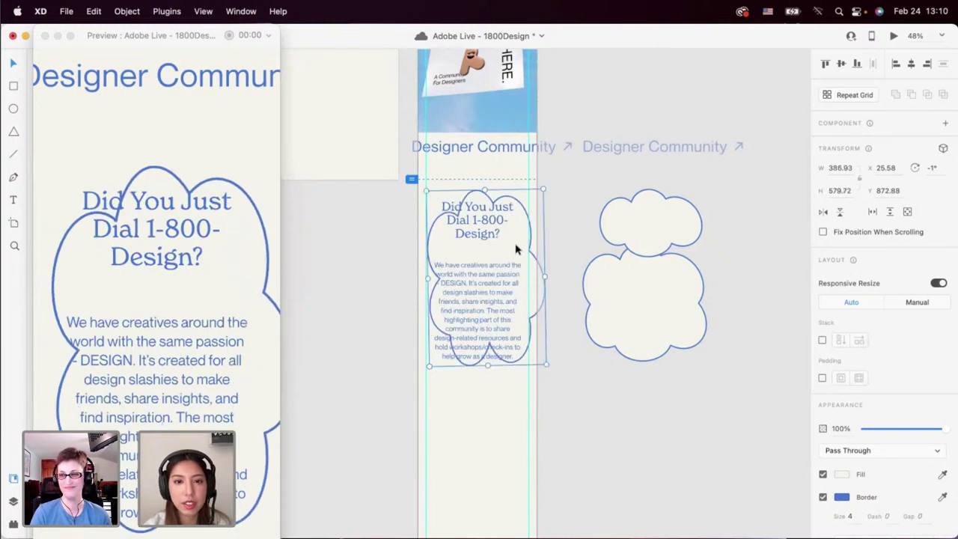
{"action": "left_click_drag", "start_coordinate": [515, 249], "coordinate": [510, 245]}
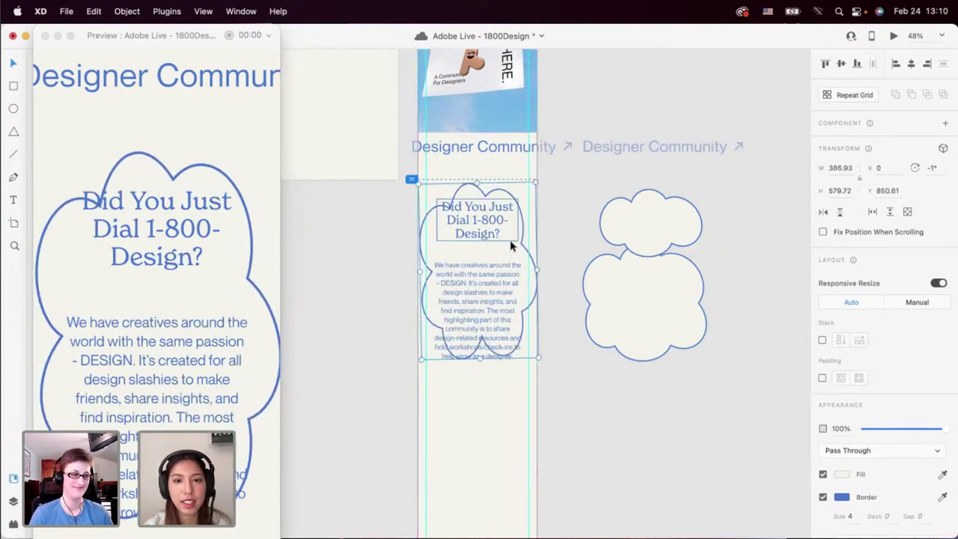
Delete the tall cloud and place the wide cloud back behind the mobile heading at about X 26, Y 866.
{"action": "key", "text": "super+z"}
{"action": "key", "text": "Delete"}
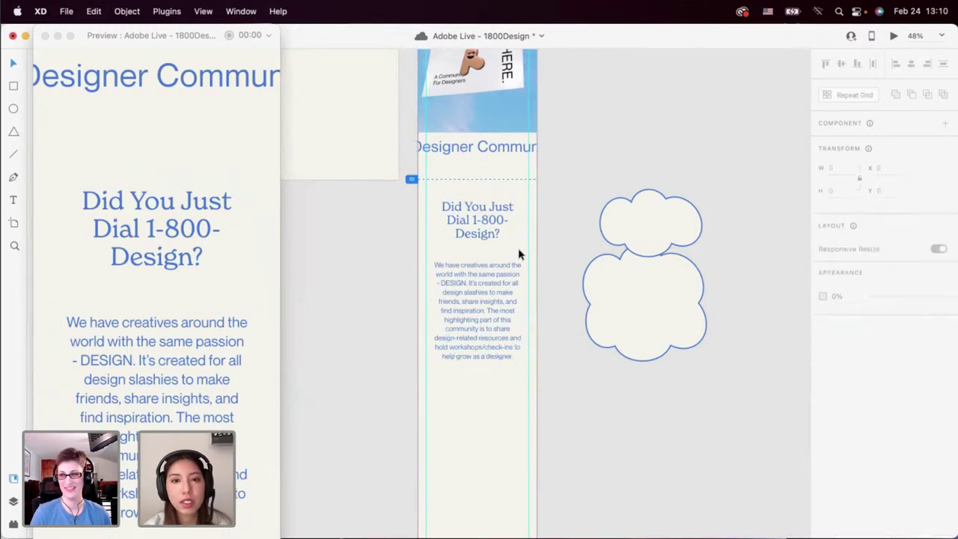
{"action": "left_click_drag", "start_coordinate": [651, 217], "coordinate": [479, 214]}
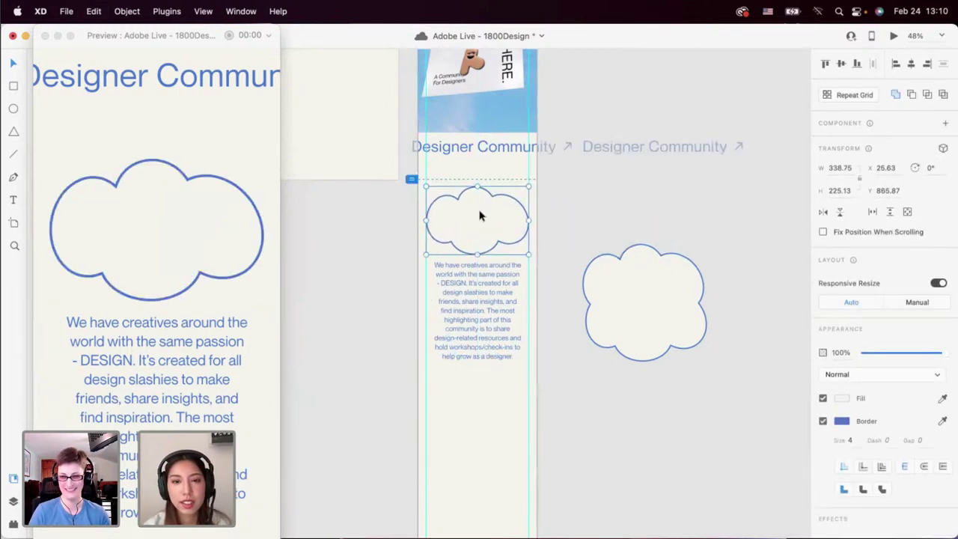
Stretch the wide cloud upward to about 247 high and position the heading inside it at Y 906.
{"action": "left_click", "coordinate": [479, 234]}
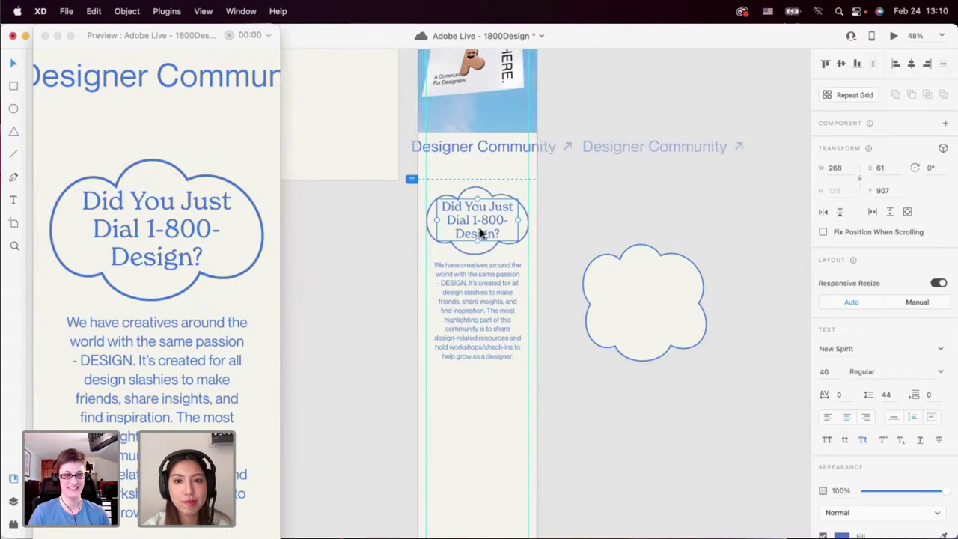
{"action": "left_click_drag", "start_coordinate": [481, 231], "coordinate": [483, 233]}
{"action": "scroll", "coordinate": [561, 313], "scroll_direction": "down", "scroll_amount": 3}
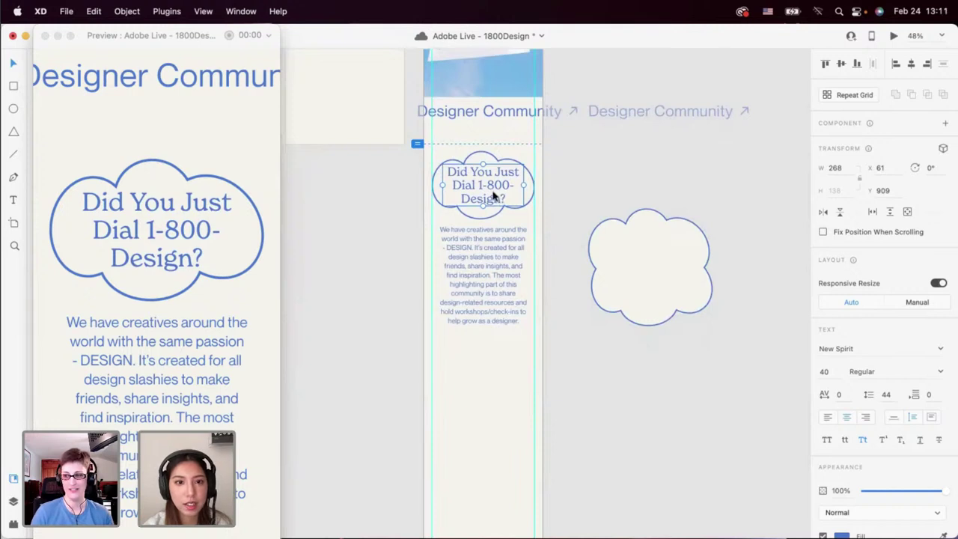
{"action": "scroll", "coordinate": [493, 196], "scroll_direction": "up", "scroll_amount": 3}
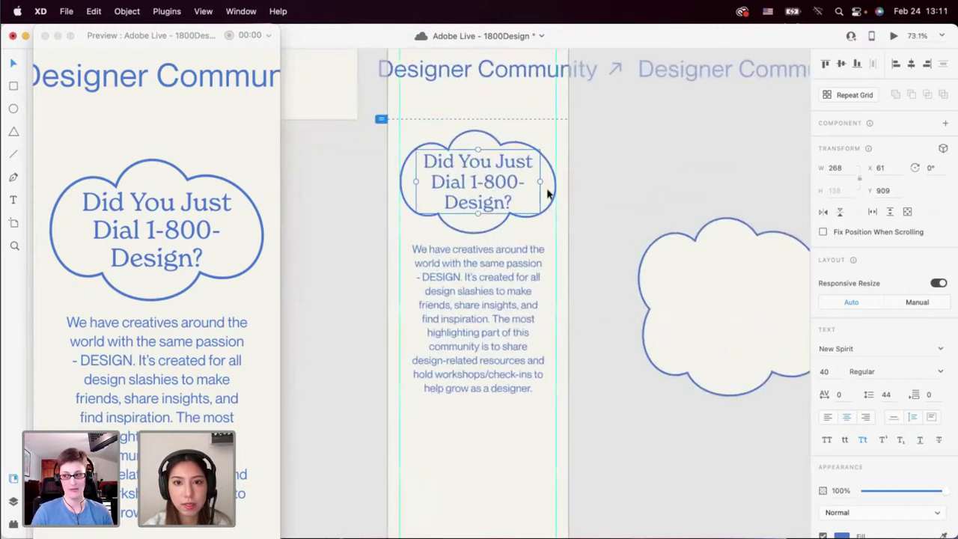
{"action": "left_click", "coordinate": [551, 193]}
{"action": "left_click_drag", "start_coordinate": [558, 125], "coordinate": [557, 120]}
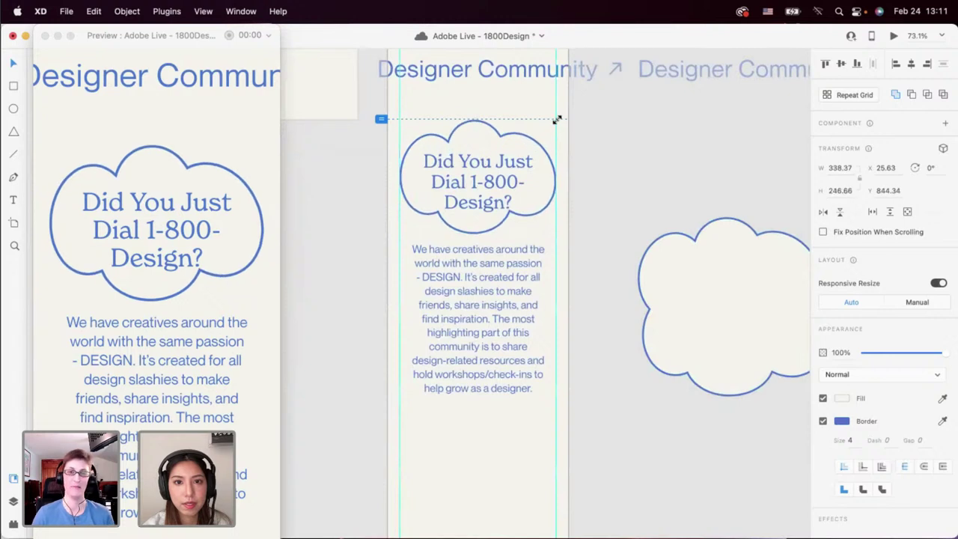
{"action": "left_click_drag", "start_coordinate": [483, 180], "coordinate": [481, 176]}
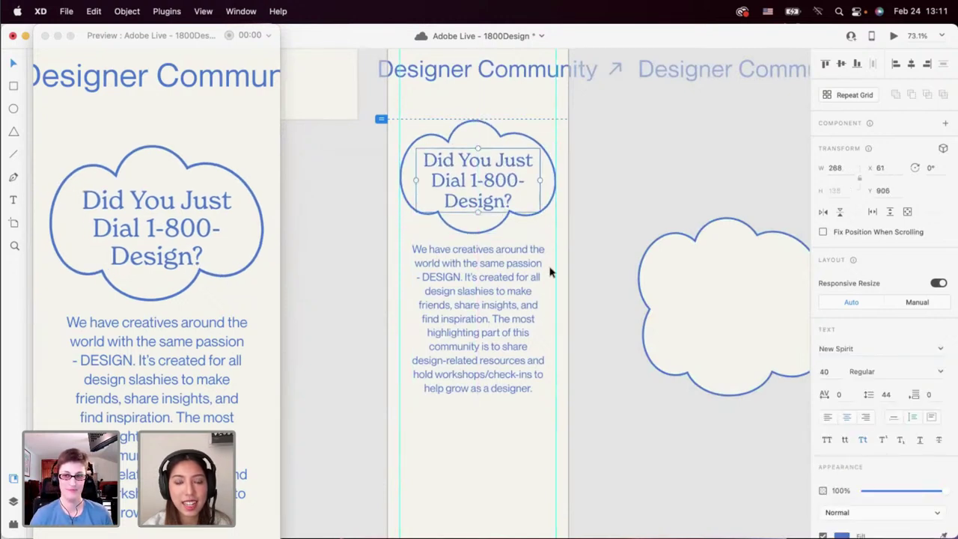
Reduce the heading's line spacing to 41.
{"action": "key", "text": "Down"}
{"action": "key", "text": "Down"}
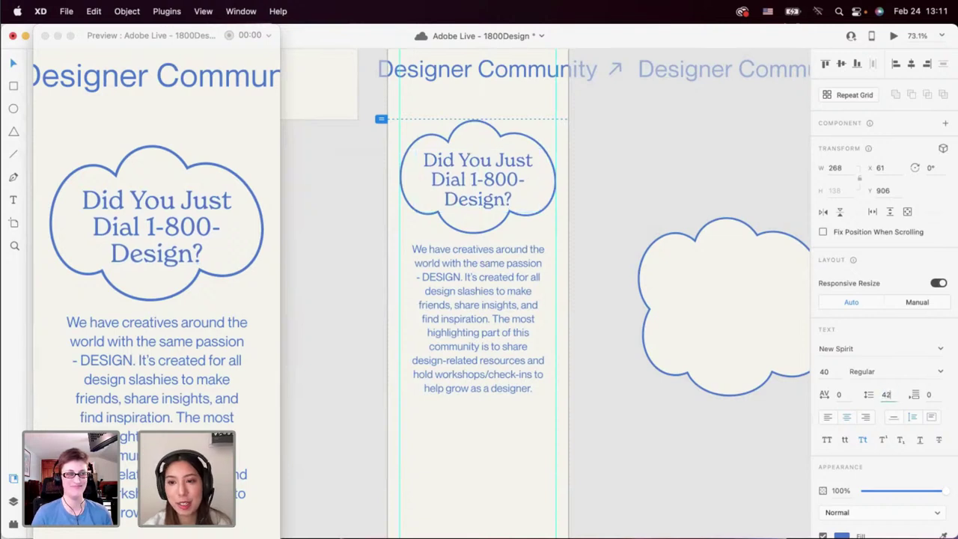
{"action": "key", "text": "Down"}
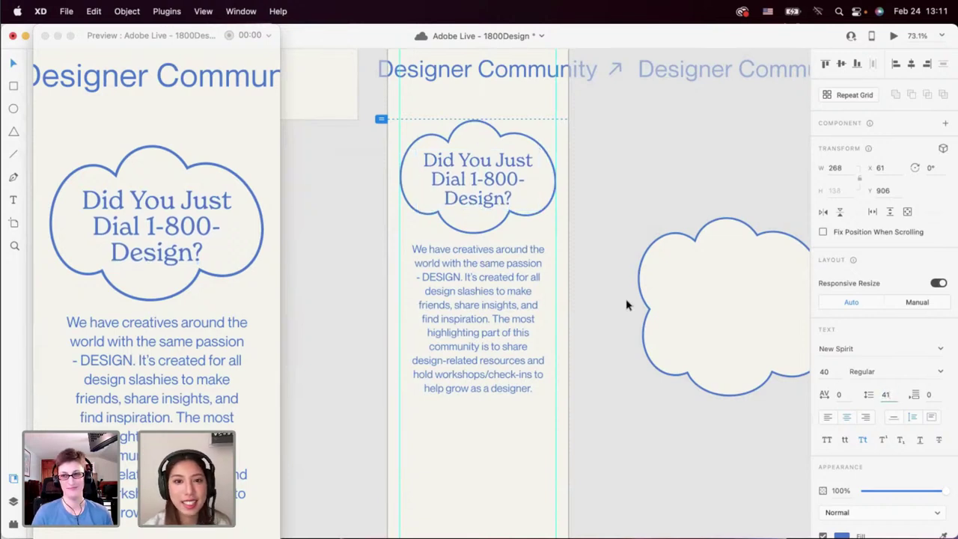
Examine the mobile heading, paragraph and space below them on the canvas and in the preview, then compare with the desktop section.
{"action": "left_click", "coordinate": [485, 178]}
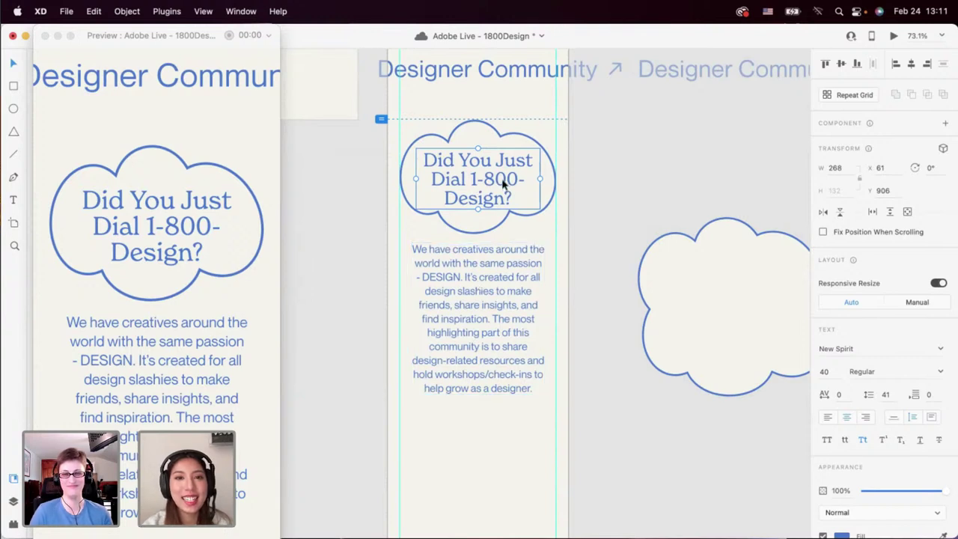
{"action": "left_click", "coordinate": [493, 259]}
{"action": "scroll", "coordinate": [487, 314], "scroll_direction": "down", "scroll_amount": 3}
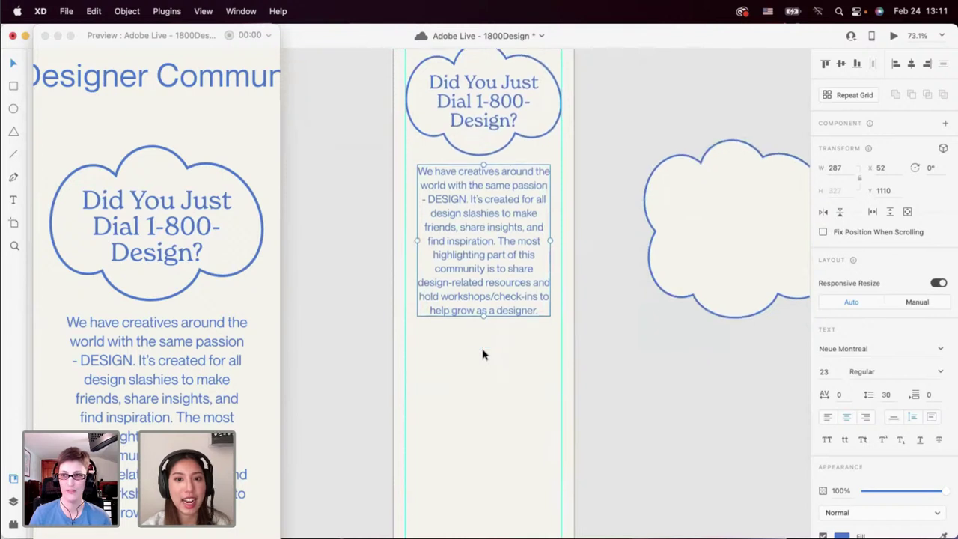
{"action": "left_click", "coordinate": [473, 376]}
{"action": "scroll", "coordinate": [473, 378], "scroll_direction": "down", "scroll_amount": 3}
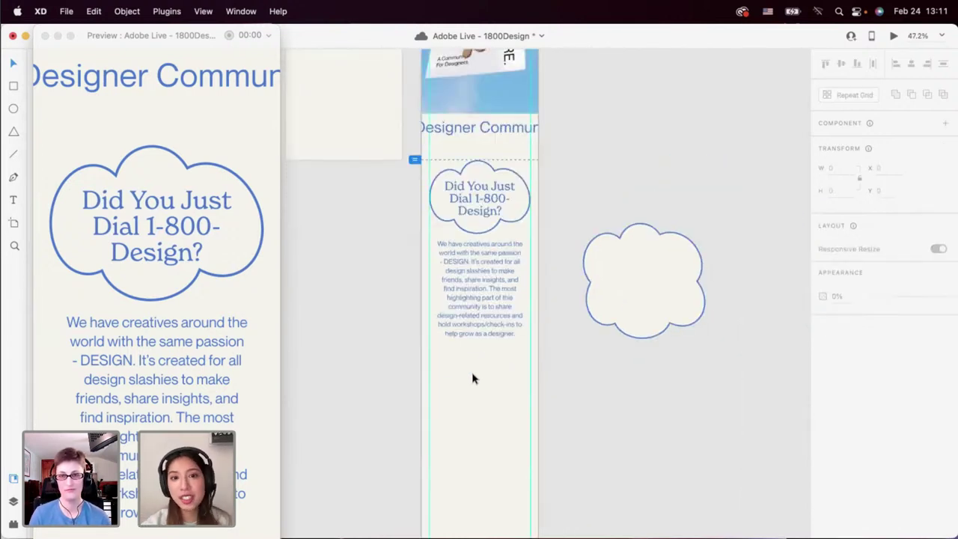
{"action": "scroll", "coordinate": [473, 379], "scroll_direction": "down", "scroll_amount": 1}
{"action": "right_click", "coordinate": [472, 374]}
{"action": "left_click", "coordinate": [492, 356]}
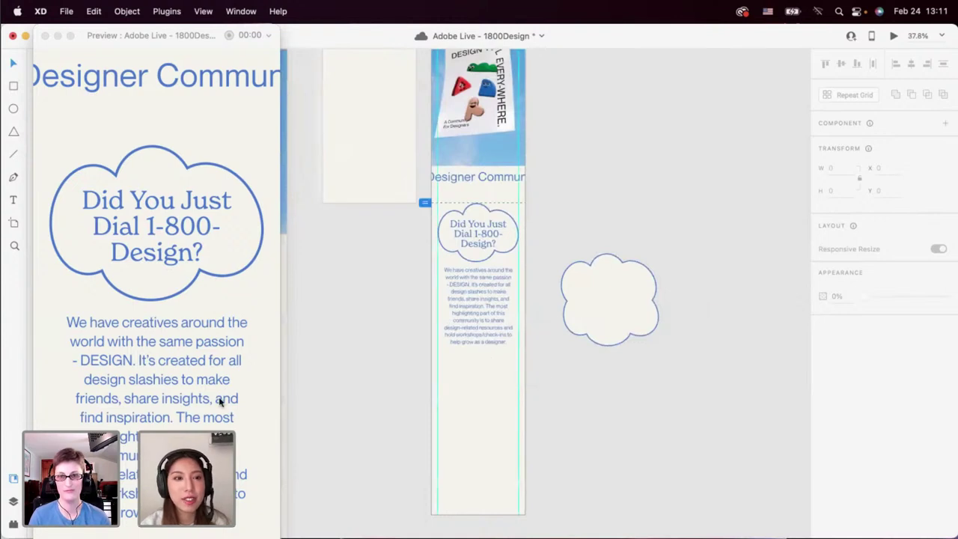
{"action": "scroll", "coordinate": [220, 402], "scroll_direction": "down", "scroll_amount": 5}
{"action": "scroll", "coordinate": [220, 400], "scroll_direction": "up", "scroll_amount": 3}
{"action": "scroll", "coordinate": [403, 384], "scroll_direction": "down", "scroll_amount": 2}
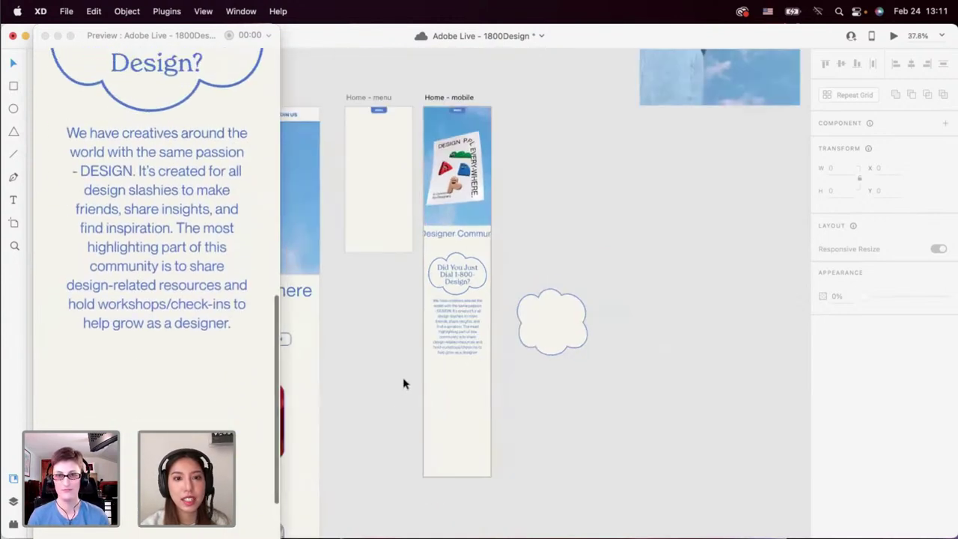
{"action": "left_click", "coordinate": [474, 355]}
{"action": "scroll", "coordinate": [475, 355], "scroll_direction": "left", "scroll_amount": 3}
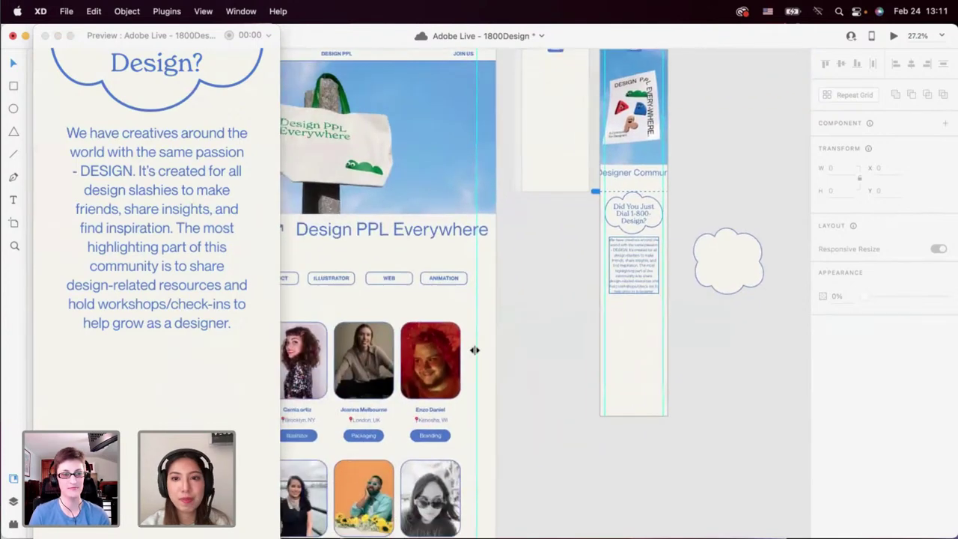
{"action": "scroll", "coordinate": [475, 355], "scroll_direction": "left", "scroll_amount": 8}
{"action": "scroll", "coordinate": [475, 355], "scroll_direction": "right", "scroll_amount": 10}
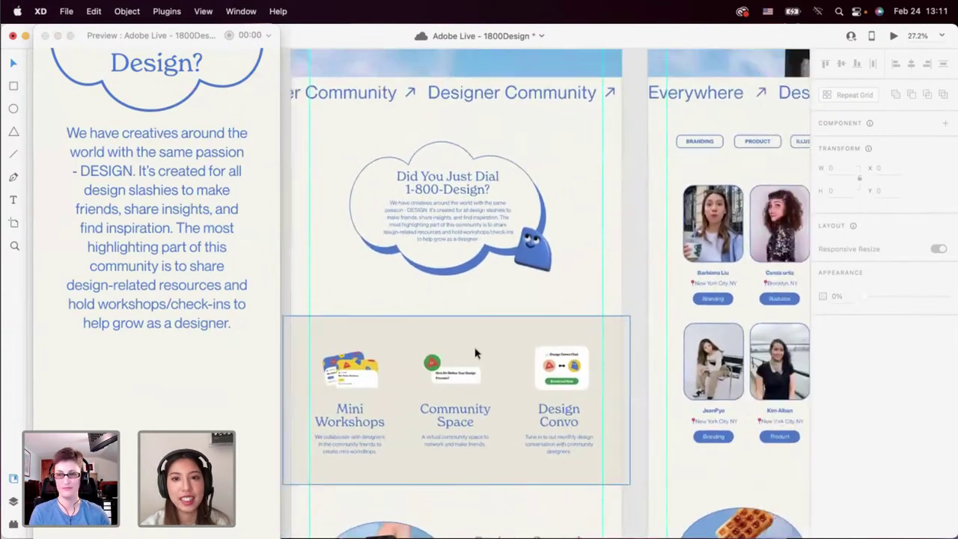
{"action": "scroll", "coordinate": [580, 230], "scroll_direction": "up", "scroll_amount": 10}
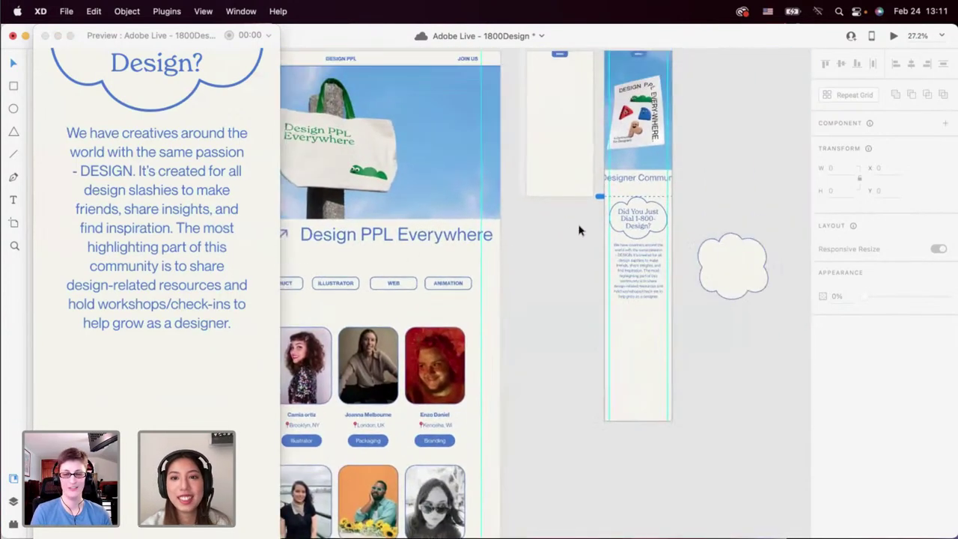
Duplicate the wide cloud on the mobile artboard, offset the copy to about X 42, Y 863, and send it to the back.
{"action": "left_click", "coordinate": [452, 239]}
{"action": "left_click", "coordinate": [464, 227]}
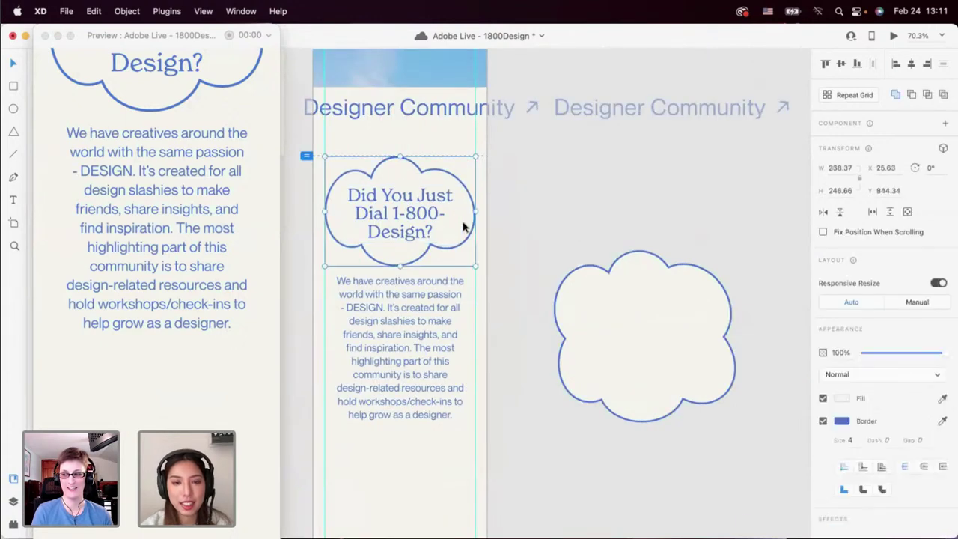
{"action": "key", "text": "super+shift+]"}
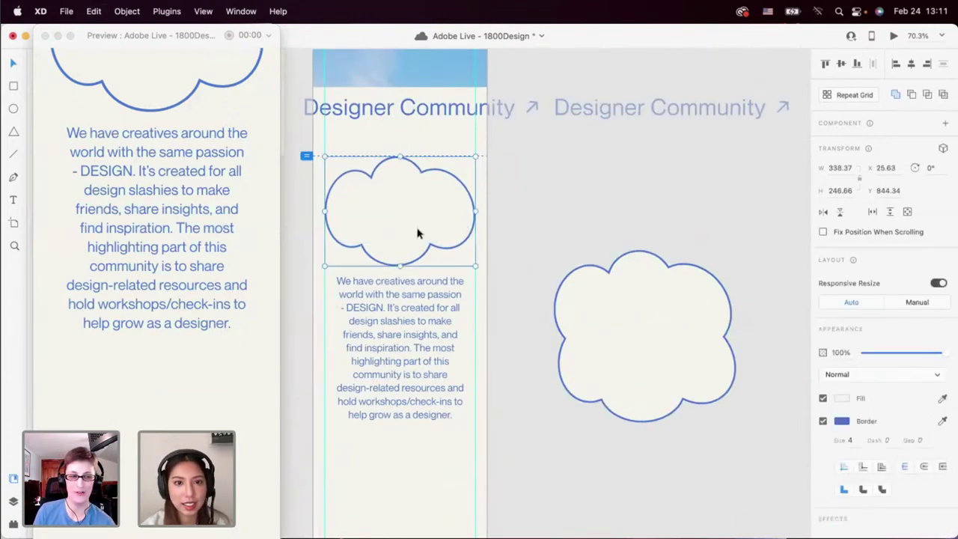
{"action": "left_click_drag", "start_coordinate": [418, 233], "coordinate": [423, 238]}
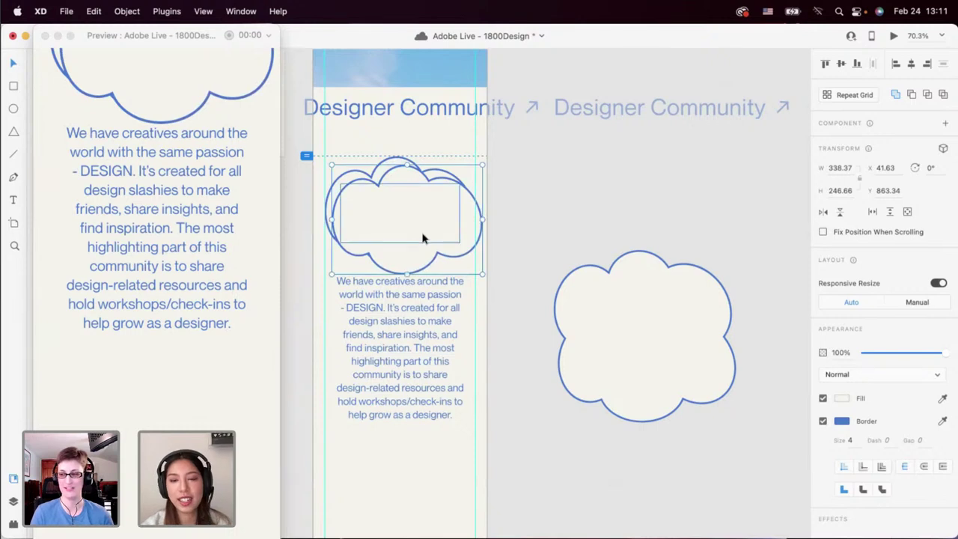
{"action": "key", "text": "super+shift+["}
Fill the rear cloud with blue #4E77CD and nudge it up and left to form a tight drop shadow.
{"action": "left_click", "coordinate": [46, 36]}
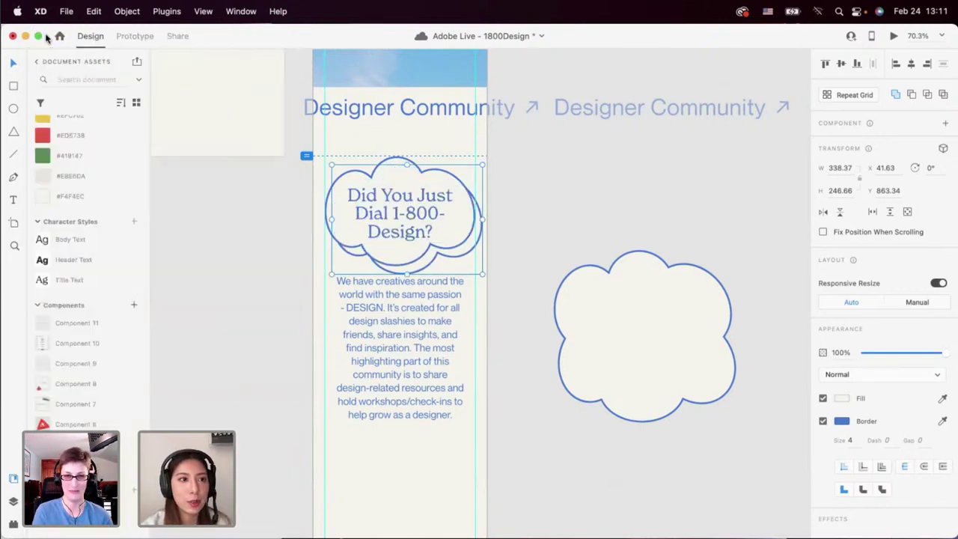
{"action": "scroll", "coordinate": [75, 247], "scroll_direction": "up", "scroll_amount": 3}
{"action": "left_click_drag", "start_coordinate": [66, 169], "coordinate": [353, 223]}
{"action": "key", "text": "Up"}
{"action": "key", "text": "Left"}
{"action": "key", "text": "Left"}
{"action": "key", "text": "Left"}
{"action": "key", "text": "Left"}
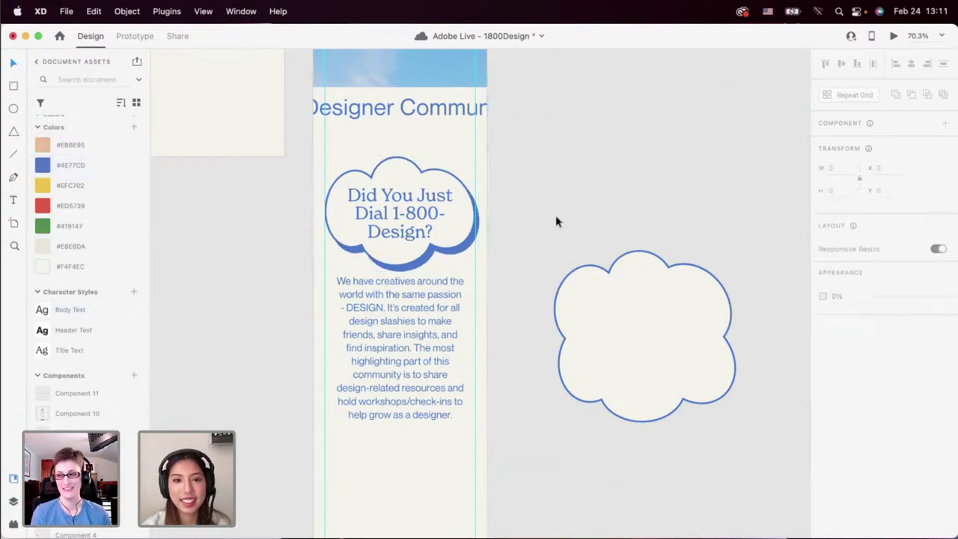
Copy the blue smiling character from the desktop cloud section and paste it onto the mobile artboard.
{"action": "scroll", "coordinate": [556, 220], "scroll_direction": "down", "scroll_amount": 3}
{"action": "left_click", "coordinate": [439, 269]}
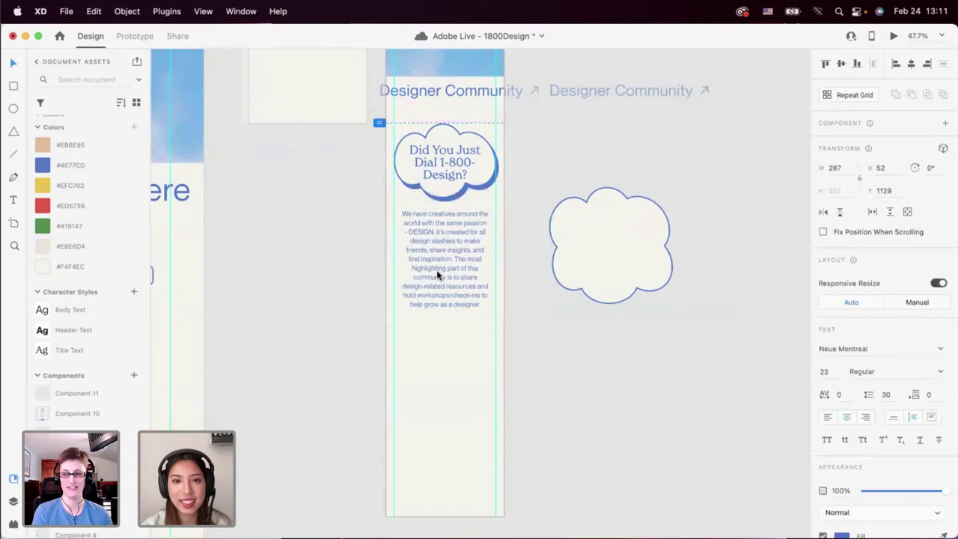
{"action": "left_click", "coordinate": [442, 336]}
{"action": "scroll", "coordinate": [442, 336], "scroll_direction": "down", "scroll_amount": 3}
{"action": "scroll", "coordinate": [442, 336], "scroll_direction": "down", "scroll_amount": 3}
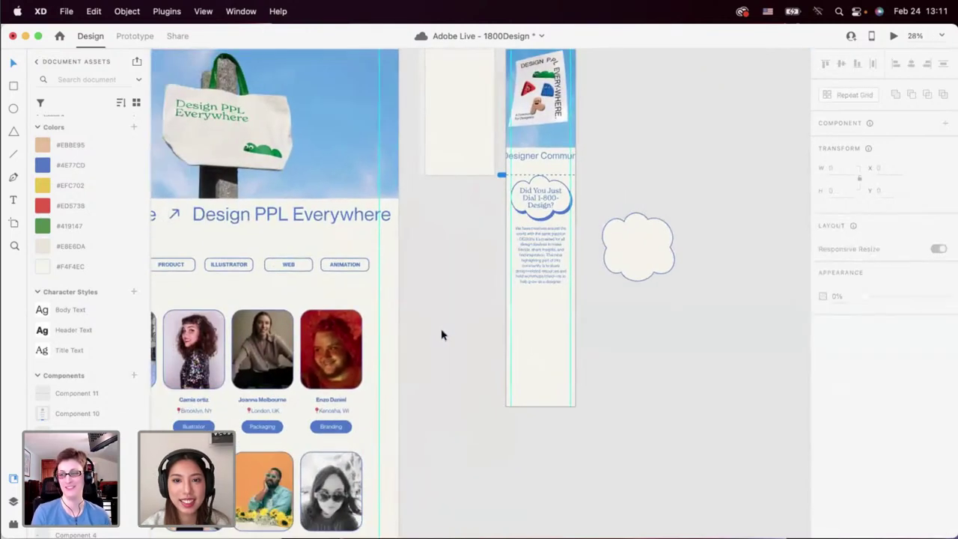
{"action": "scroll", "coordinate": [301, 295], "scroll_direction": "left", "scroll_amount": 2}
{"action": "left_click", "coordinate": [229, 281]}
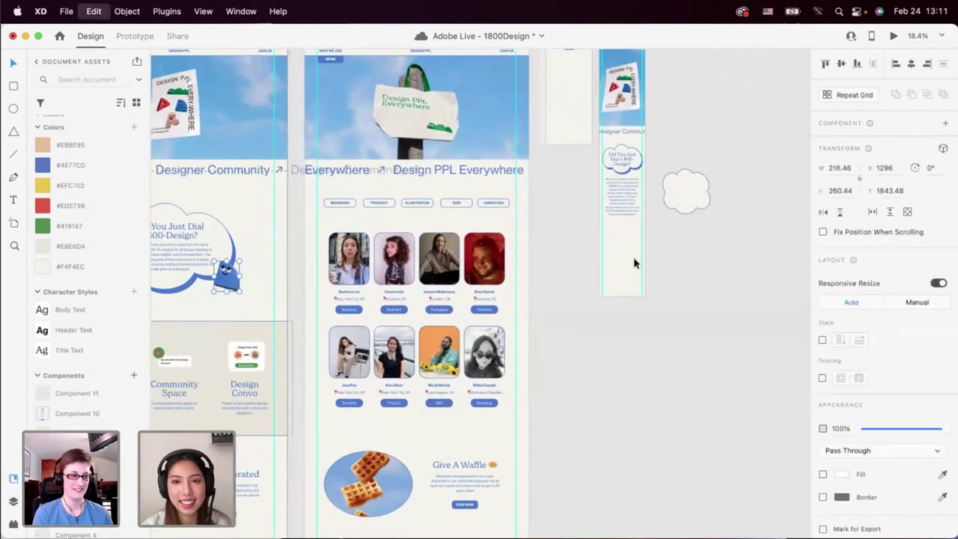
{"action": "left_click", "coordinate": [629, 222]}
{"action": "scroll", "coordinate": [624, 229], "scroll_direction": "up", "scroll_amount": 4}
{"action": "key", "text": "super+v"}
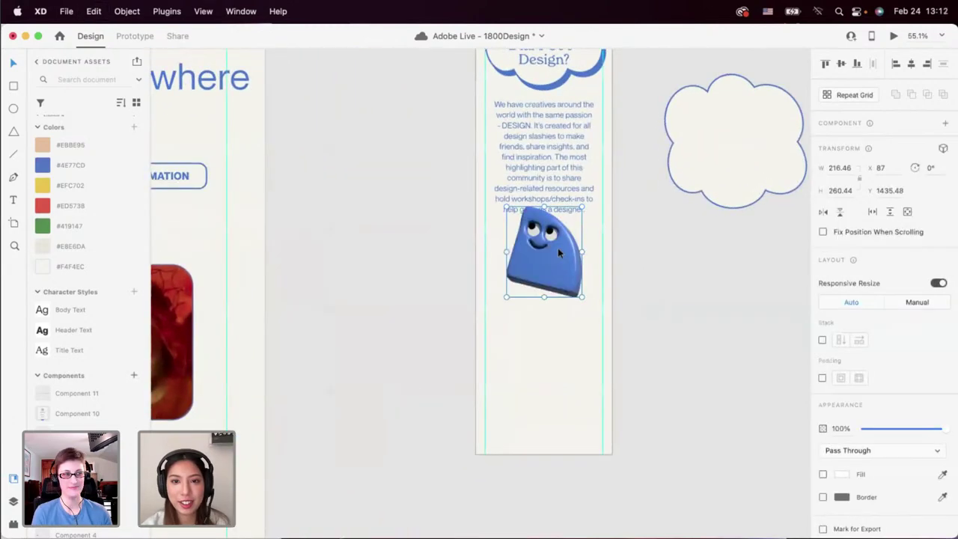
Shrink the blue character to about 91 by 110 and place it below the paragraph at about X 149, Y 1491.
{"action": "left_click_drag", "start_coordinate": [583, 298], "coordinate": [543, 263]}
{"action": "scroll", "coordinate": [542, 258], "scroll_direction": "up", "scroll_amount": 5}
{"action": "left_click_drag", "start_coordinate": [588, 296], "coordinate": [552, 262]}
{"action": "scroll", "coordinate": [552, 261], "scroll_direction": "down", "scroll_amount": 6}
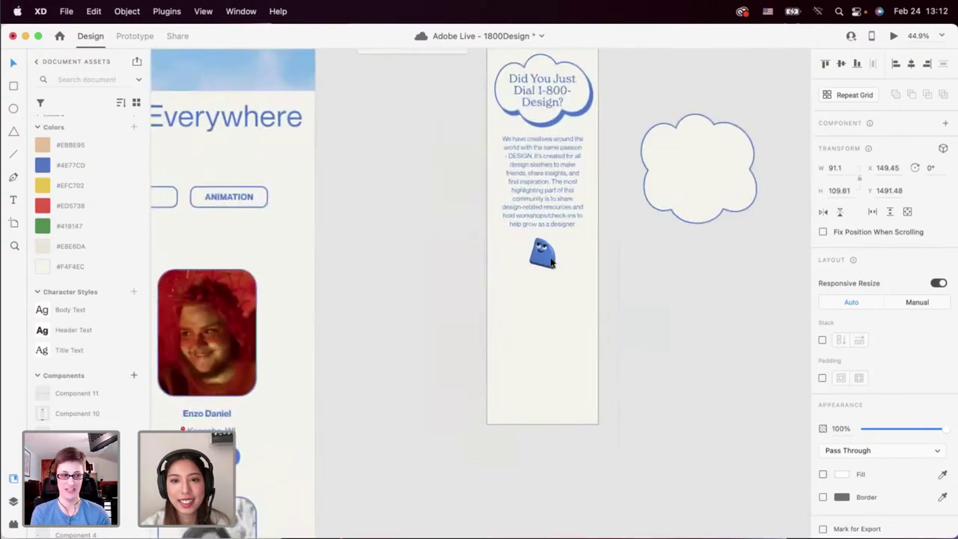
{"action": "left_click", "coordinate": [562, 267]}
{"action": "scroll", "coordinate": [562, 270], "scroll_direction": "down", "scroll_amount": 3}
{"action": "scroll", "coordinate": [546, 277], "scroll_direction": "up", "scroll_amount": 3}
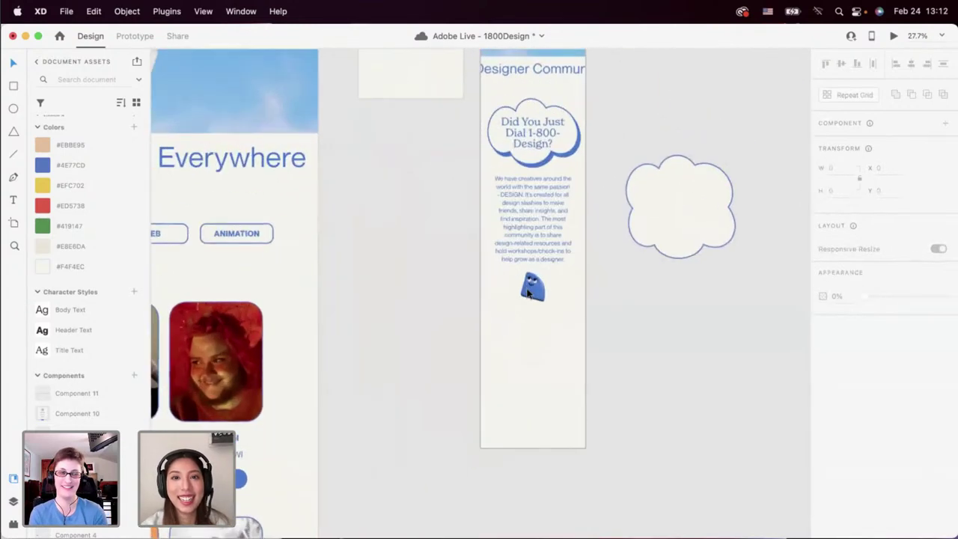
Copy the beige background rectangle from the desktop's Mini Workshops section and paste it onto the mobile artboard.
{"action": "scroll", "coordinate": [532, 290], "scroll_direction": "down", "scroll_amount": 3}
{"action": "scroll", "coordinate": [527, 291], "scroll_direction": "down", "scroll_amount": 3}
{"action": "scroll", "coordinate": [529, 289], "scroll_direction": "down", "scroll_amount": 3}
{"action": "scroll", "coordinate": [417, 280], "scroll_direction": "left", "scroll_amount": 3}
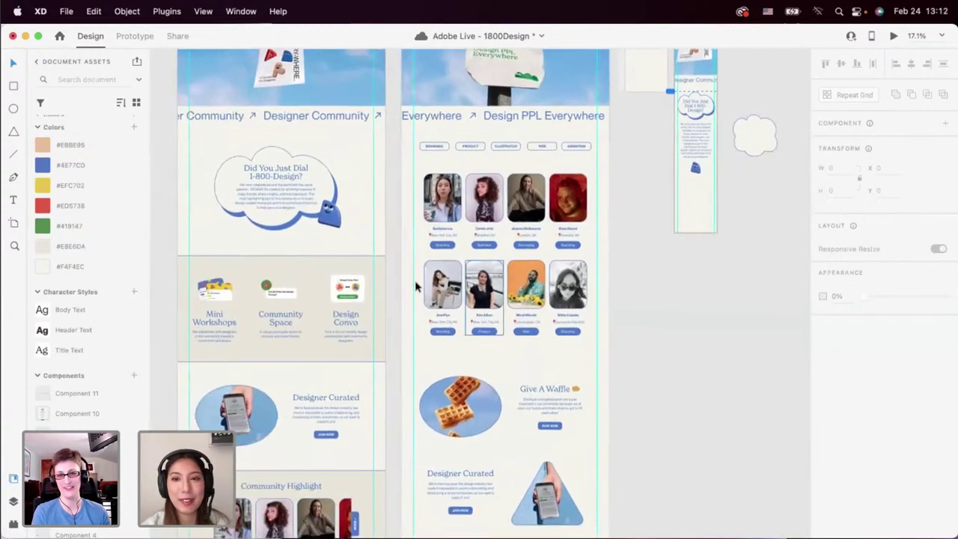
{"action": "left_click", "coordinate": [311, 269]}
{"action": "key", "text": "super+c"}
{"action": "scroll", "coordinate": [560, 267], "scroll_direction": "right", "scroll_amount": 3}
{"action": "left_click", "coordinate": [589, 222]}
{"action": "scroll", "coordinate": [589, 222], "scroll_direction": "up", "scroll_amount": 3}
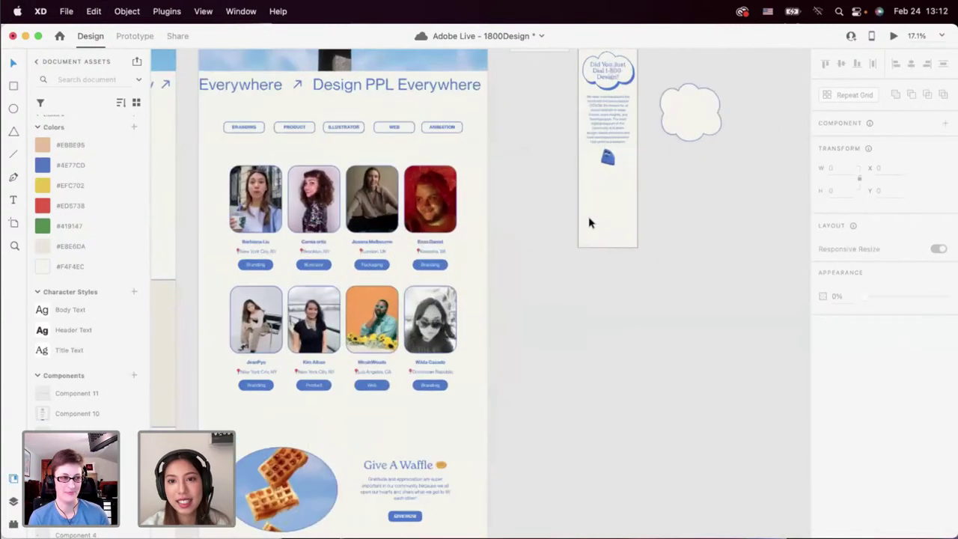
{"action": "scroll", "coordinate": [589, 223], "scroll_direction": "right", "scroll_amount": 1}
{"action": "key", "text": "super+v"}
{"action": "left_click", "coordinate": [589, 223]}
{"action": "scroll", "coordinate": [689, 225], "scroll_direction": "down", "scroll_amount": 2}
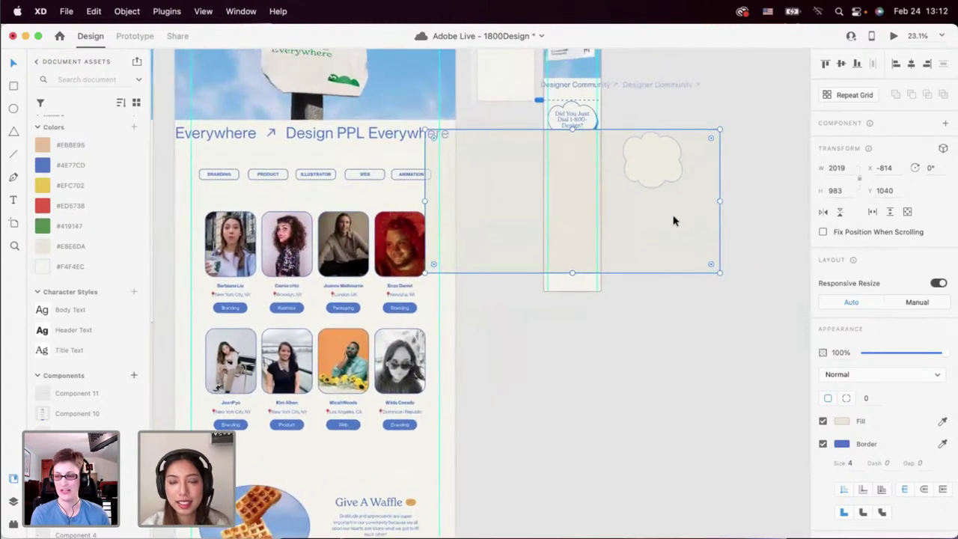
Resize the pasted beige rectangle to about 430 by 793 and place it below the blue character at X -24, Y 1671.
{"action": "left_click_drag", "start_coordinate": [674, 217], "coordinate": [758, 292]}
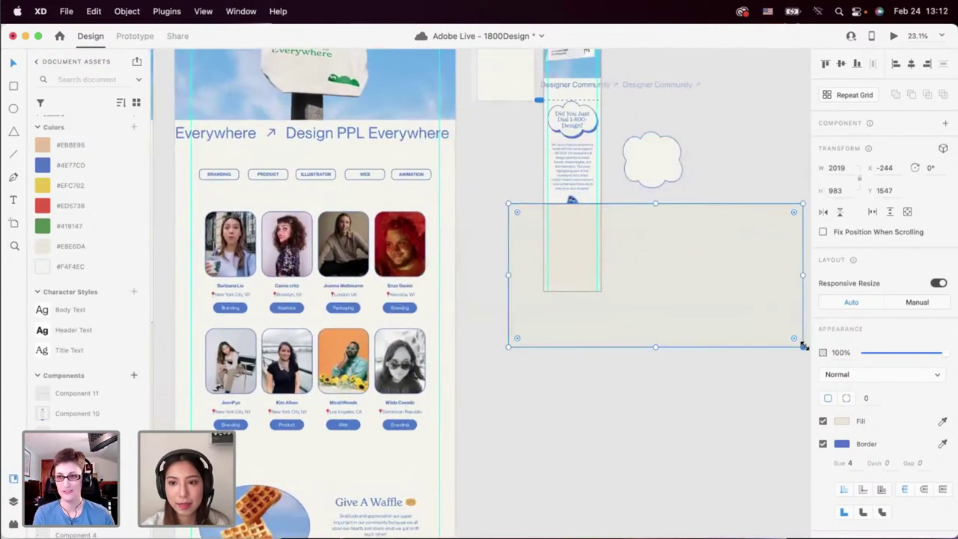
{"action": "left_click_drag", "start_coordinate": [804, 346], "coordinate": [549, 324]}
{"action": "left_click_drag", "start_coordinate": [521, 291], "coordinate": [552, 297]}
{"action": "scroll", "coordinate": [552, 297], "scroll_direction": "up", "scroll_amount": 3}
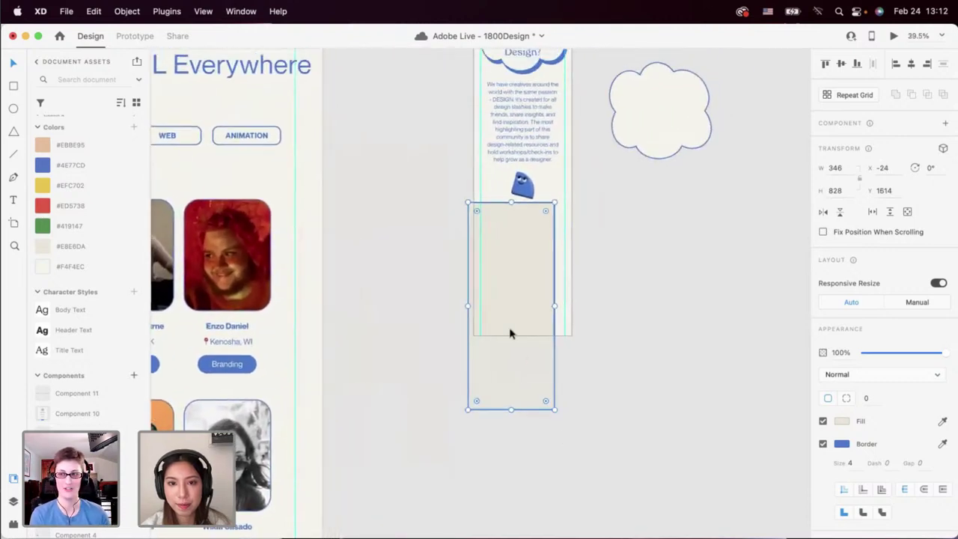
{"action": "left_click_drag", "start_coordinate": [509, 331], "coordinate": [509, 347]}
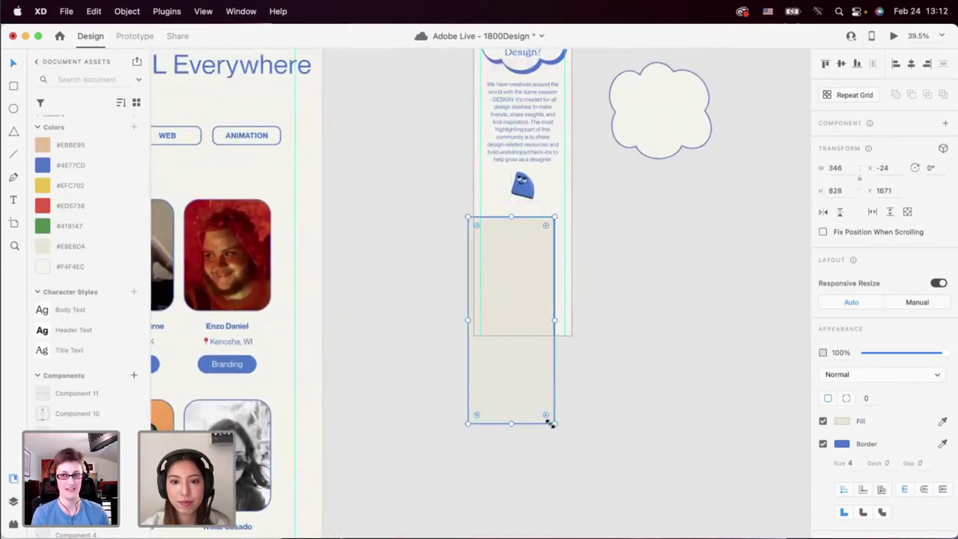
{"action": "left_click_drag", "start_coordinate": [553, 424], "coordinate": [574, 413]}
{"action": "double_click", "coordinate": [552, 210]}
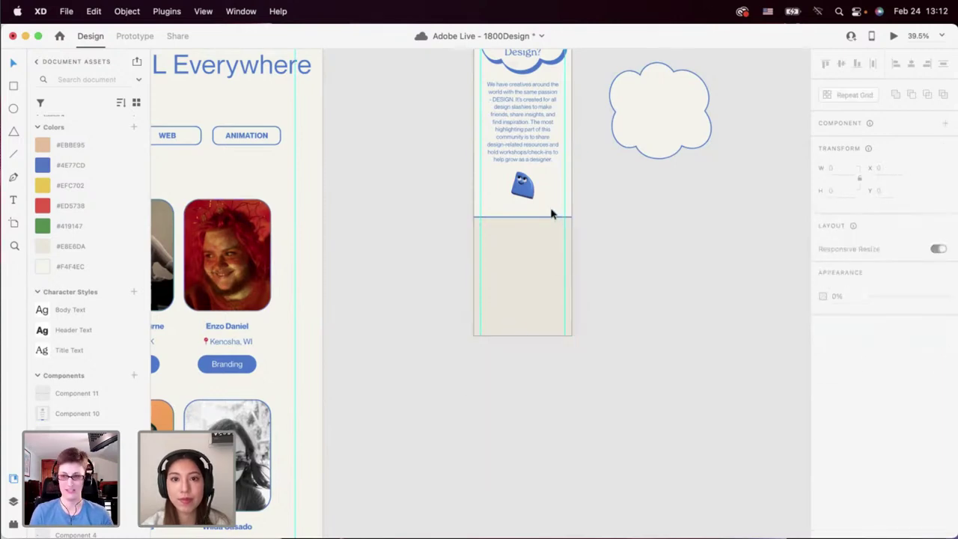
Extend the mobile artboard downward, well past the beige rectangle's lower edge.
{"action": "scroll", "coordinate": [552, 210], "scroll_direction": "down", "scroll_amount": 5}
{"action": "left_click_drag", "start_coordinate": [534, 249], "coordinate": [535, 371]}
{"action": "scroll", "coordinate": [550, 285], "scroll_direction": "up", "scroll_amount": 2}
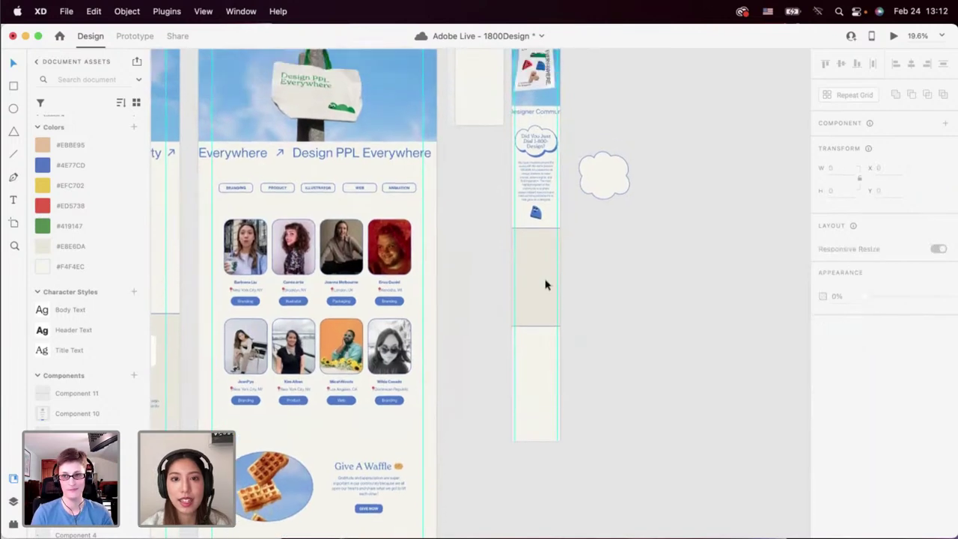
Compare the beige block on the mobile artboard with the desktop's three-feature section.
{"action": "left_click", "coordinate": [544, 283]}
{"action": "scroll", "coordinate": [545, 283], "scroll_direction": "up", "scroll_amount": 4}
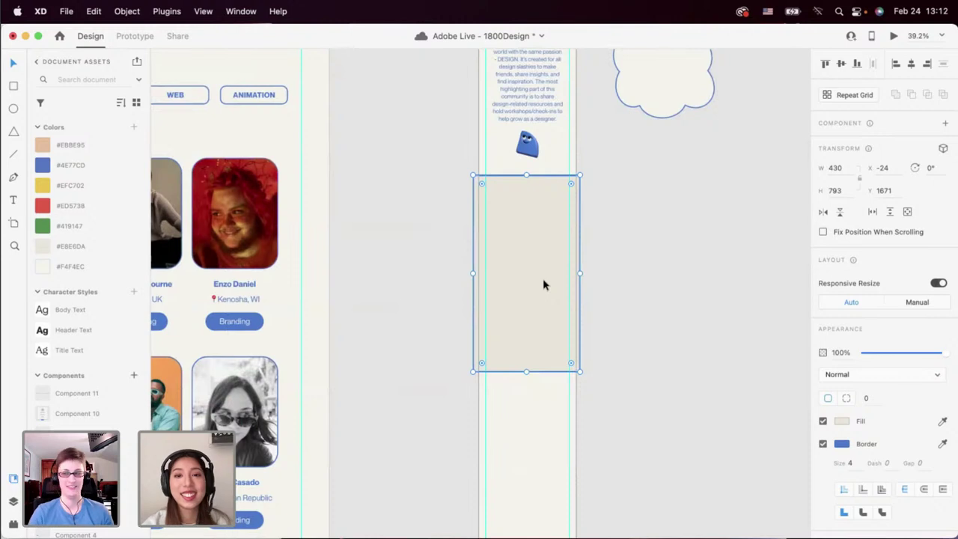
{"action": "scroll", "coordinate": [545, 285], "scroll_direction": "up", "scroll_amount": 1}
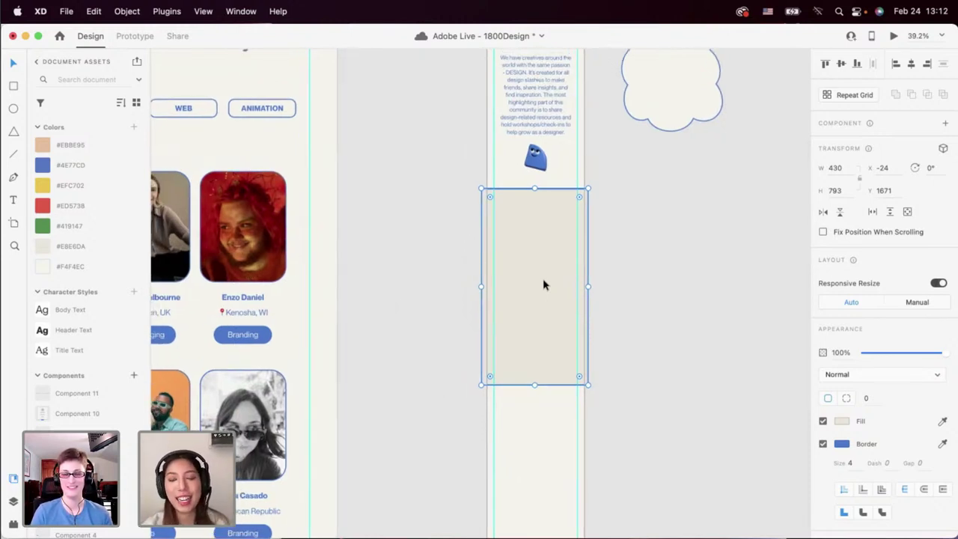
{"action": "scroll", "coordinate": [545, 285], "scroll_direction": "down", "scroll_amount": 3}
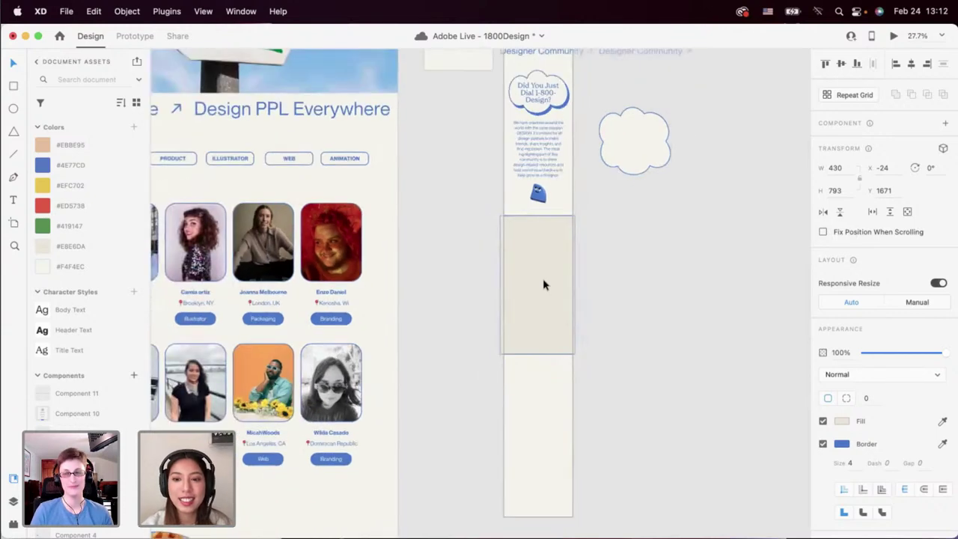
{"action": "scroll", "coordinate": [543, 265], "scroll_direction": "up", "scroll_amount": 1}
{"action": "scroll", "coordinate": [542, 264], "scroll_direction": "down", "scroll_amount": 3}
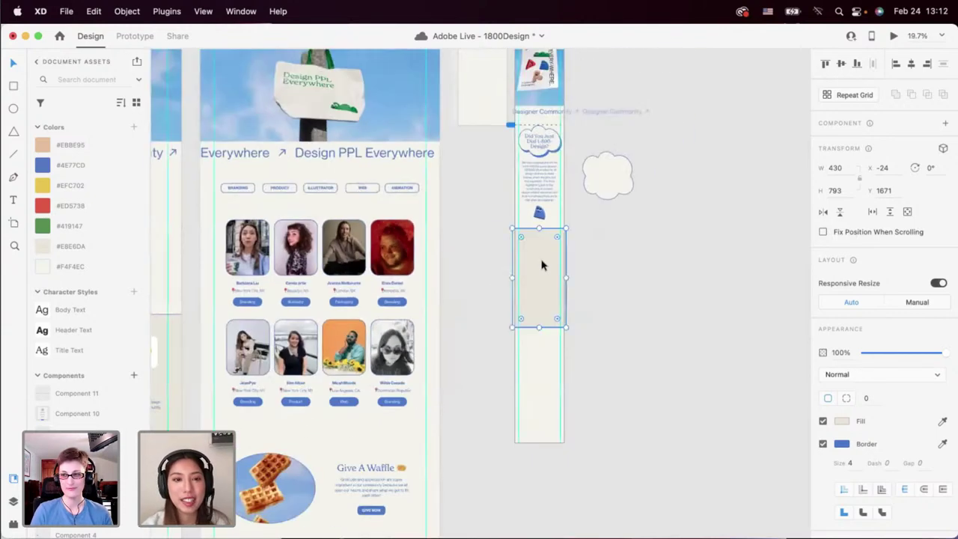
{"action": "scroll", "coordinate": [542, 264], "scroll_direction": "down", "scroll_amount": 2}
{"action": "scroll", "coordinate": [359, 252], "scroll_direction": "left", "scroll_amount": 4}
{"action": "scroll", "coordinate": [523, 256], "scroll_direction": "right", "scroll_amount": 3}
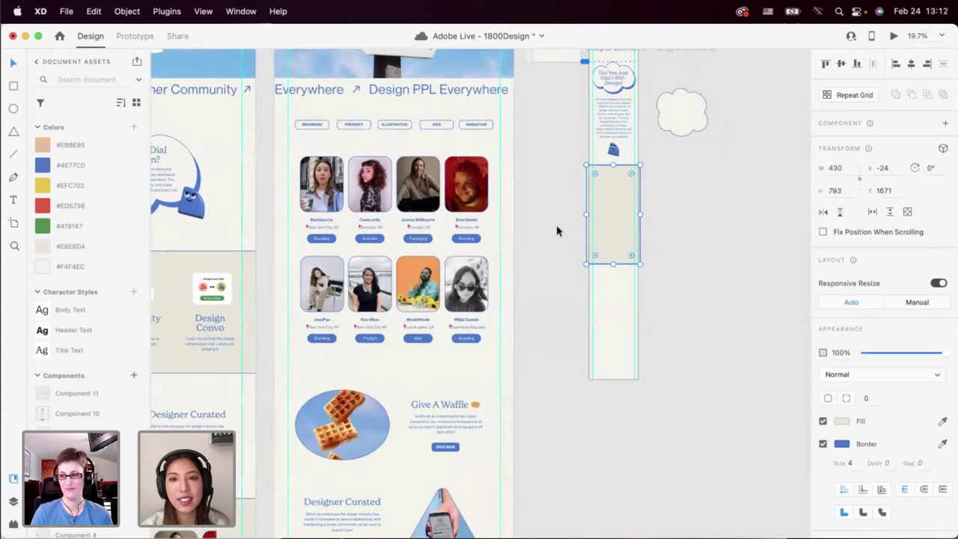
Move the beige rectangle slightly lower to widen the gap beneath the blue character.
{"action": "scroll", "coordinate": [557, 231], "scroll_direction": "right", "scroll_amount": 2}
{"action": "scroll", "coordinate": [556, 227], "scroll_direction": "up", "scroll_amount": 5}
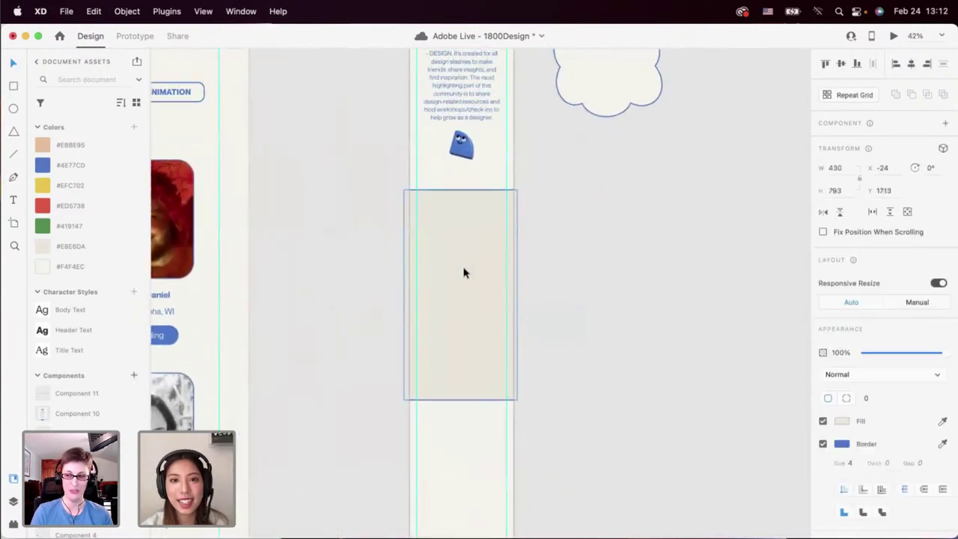
{"action": "left_click", "coordinate": [611, 254]}
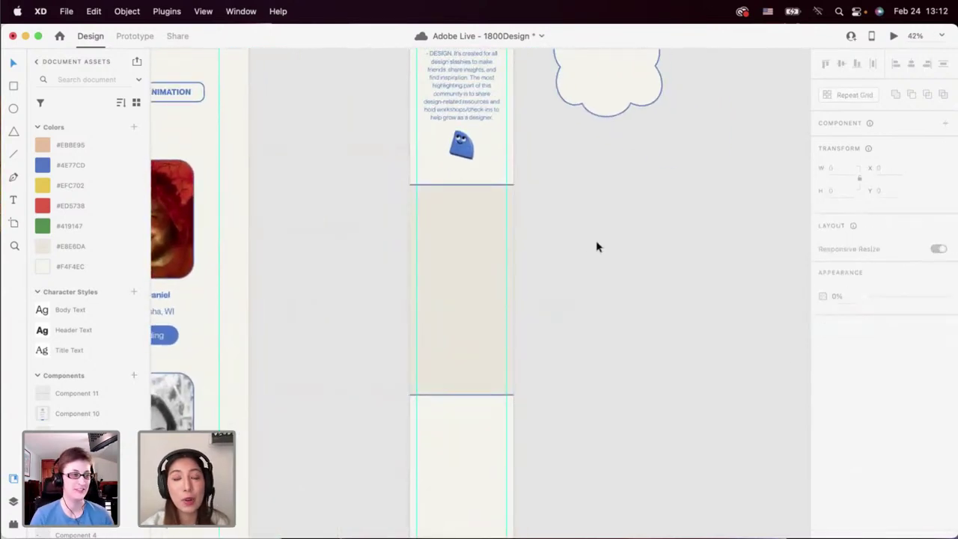
{"action": "scroll", "coordinate": [476, 241], "scroll_direction": "up", "scroll_amount": 3}
{"action": "scroll", "coordinate": [476, 241], "scroll_direction": "down", "scroll_amount": 2}
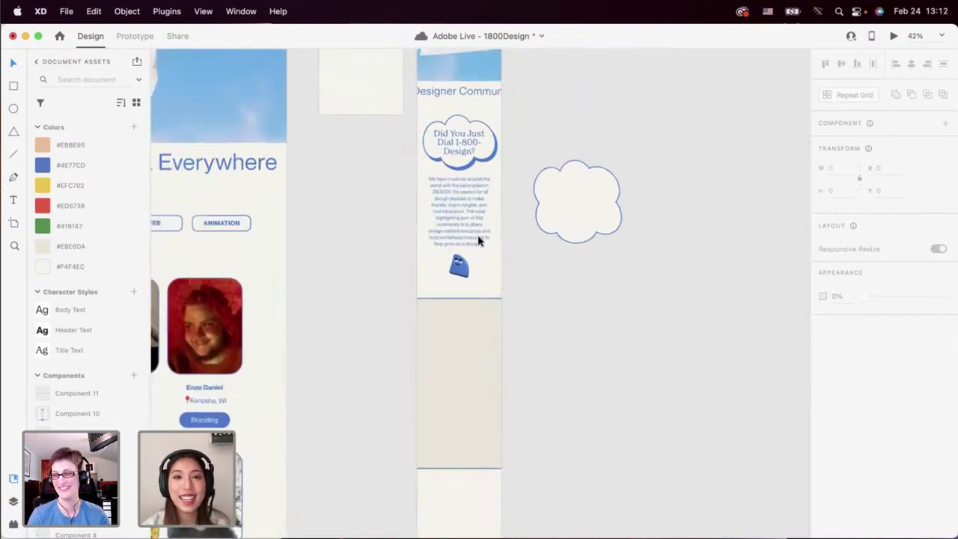
Nudge the blue character slightly upward, keeping it centred between the paragraph and the beige rectangle on the mobile artboard.
{"action": "left_click", "coordinate": [462, 269]}
{"action": "left_click_drag", "start_coordinate": [463, 273], "coordinate": [463, 271]}
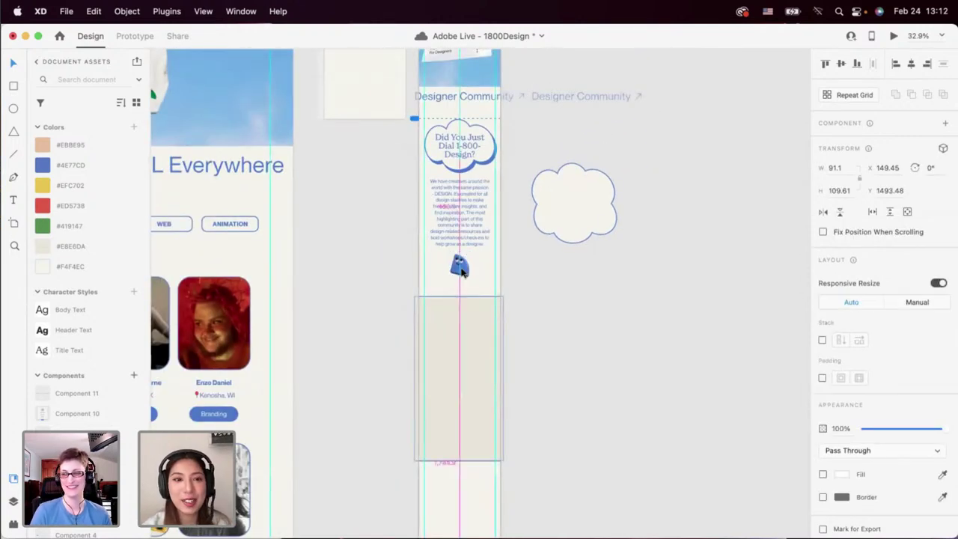
{"action": "left_click", "coordinate": [483, 273]}
{"action": "scroll", "coordinate": [483, 274], "scroll_direction": "down", "scroll_amount": 3}
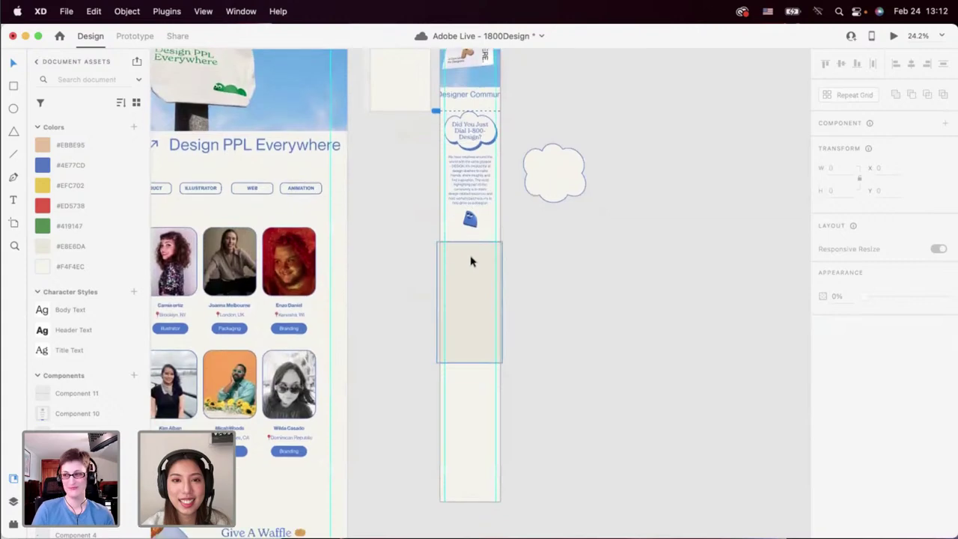
{"action": "scroll", "coordinate": [471, 261], "scroll_direction": "up", "scroll_amount": 2}
{"action": "left_click", "coordinate": [471, 261]}
{"action": "scroll", "coordinate": [471, 261], "scroll_direction": "up", "scroll_amount": 2}
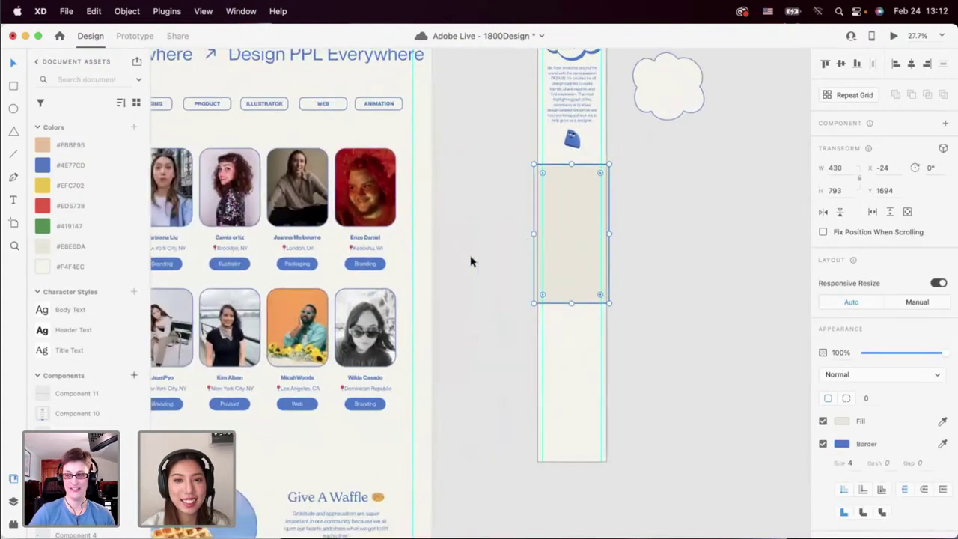
{"action": "scroll", "coordinate": [471, 262], "scroll_direction": "left", "scroll_amount": 5}
{"action": "scroll", "coordinate": [471, 256], "scroll_direction": "right", "scroll_amount": 7}
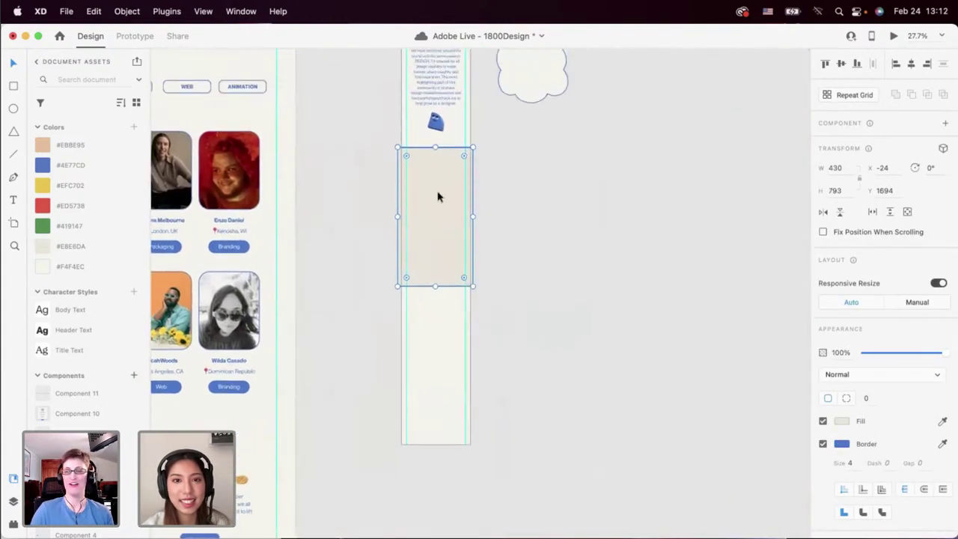
{"action": "scroll", "coordinate": [438, 196], "scroll_direction": "up", "scroll_amount": 5}
Switch to the Finder window of the 1-800-DESIGN folder and open its Design Files folder.
{"action": "key", "text": "ctrl+Left"}
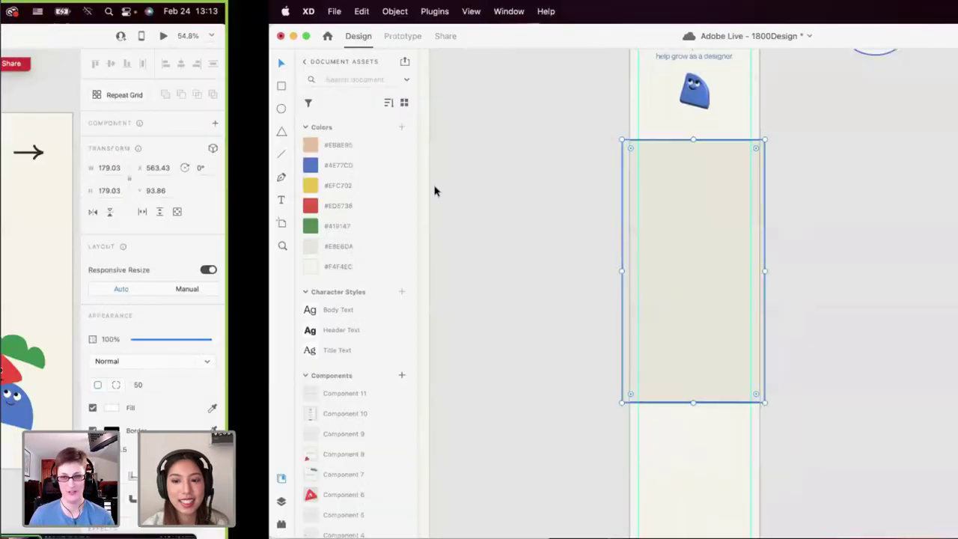
{"action": "key", "text": "ctrl+Up"}
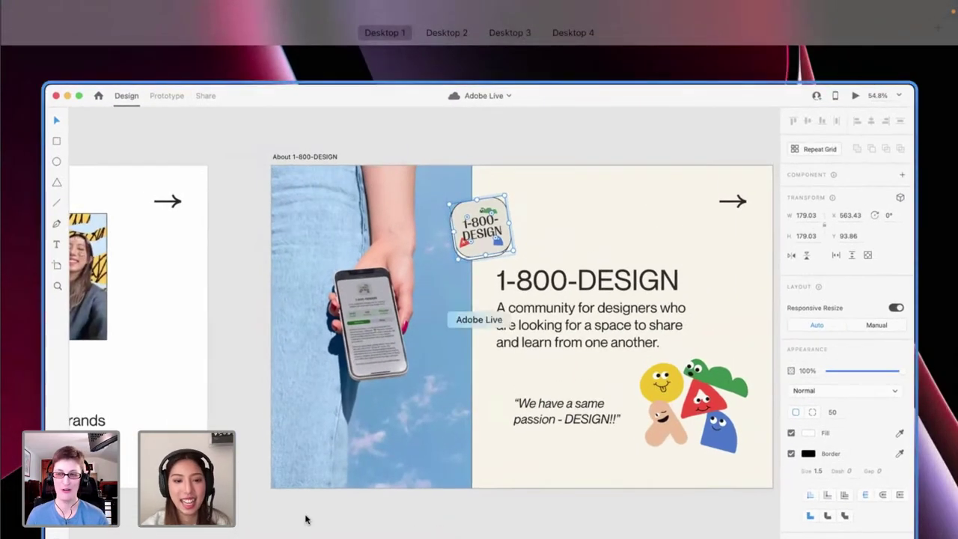
{"action": "left_click", "coordinate": [342, 469]}
{"action": "key", "text": "ctrl+Right"}
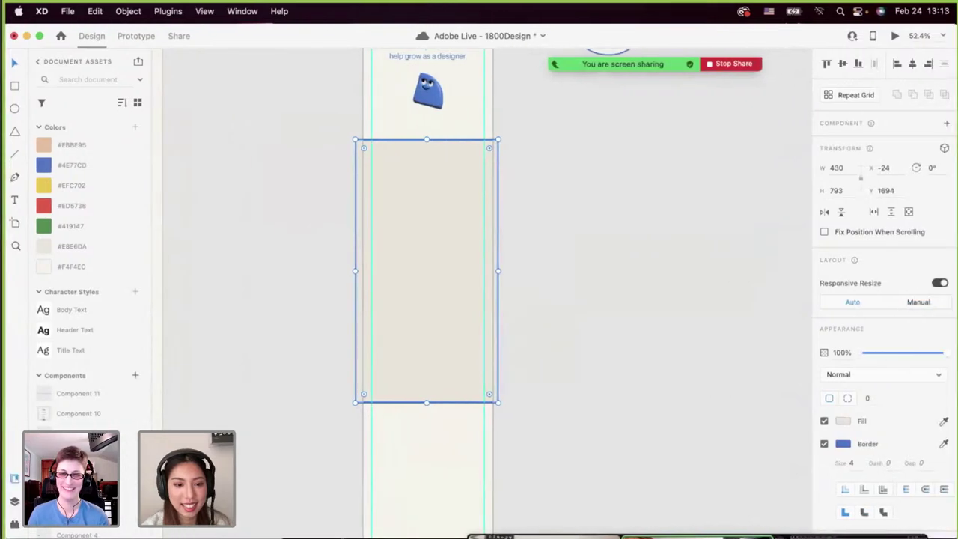
{"action": "key", "text": "super+Tab"}
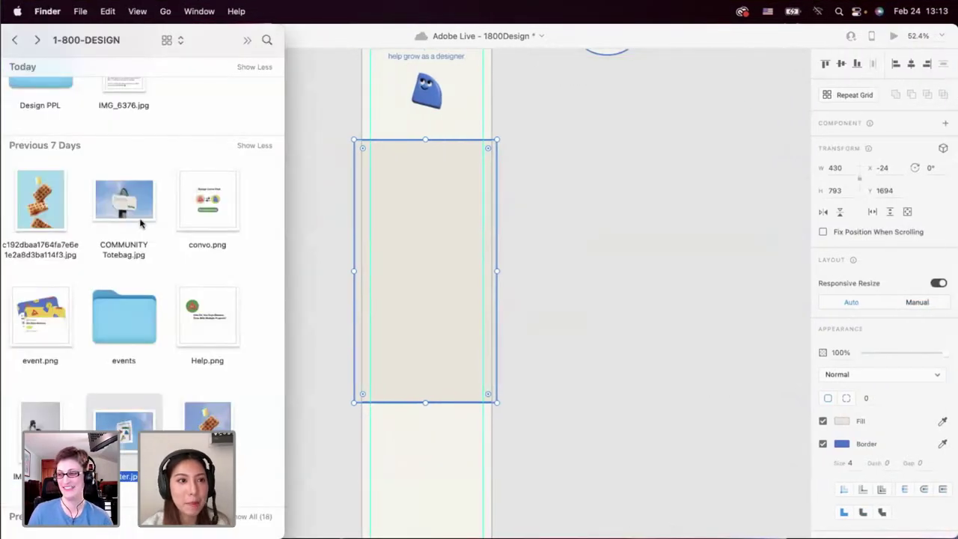
{"action": "scroll", "coordinate": [140, 222], "scroll_direction": "up", "scroll_amount": 5}
{"action": "double_click", "coordinate": [191, 132]}
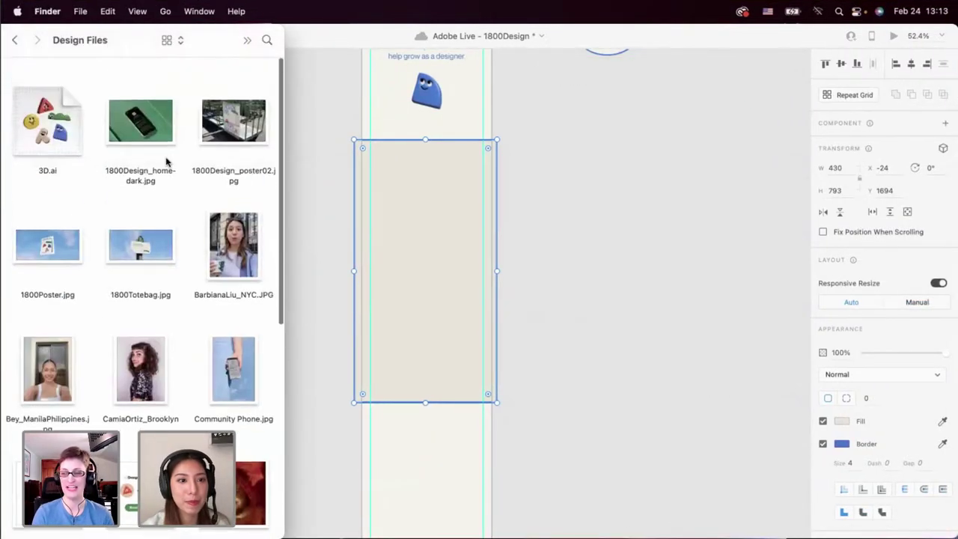
Place the Mini Workshops image from Design Files in the upper part of the beige rectangle, about 290 by 288 at X 50, Y 1728.
{"action": "scroll", "coordinate": [166, 163], "scroll_direction": "down", "scroll_amount": 6}
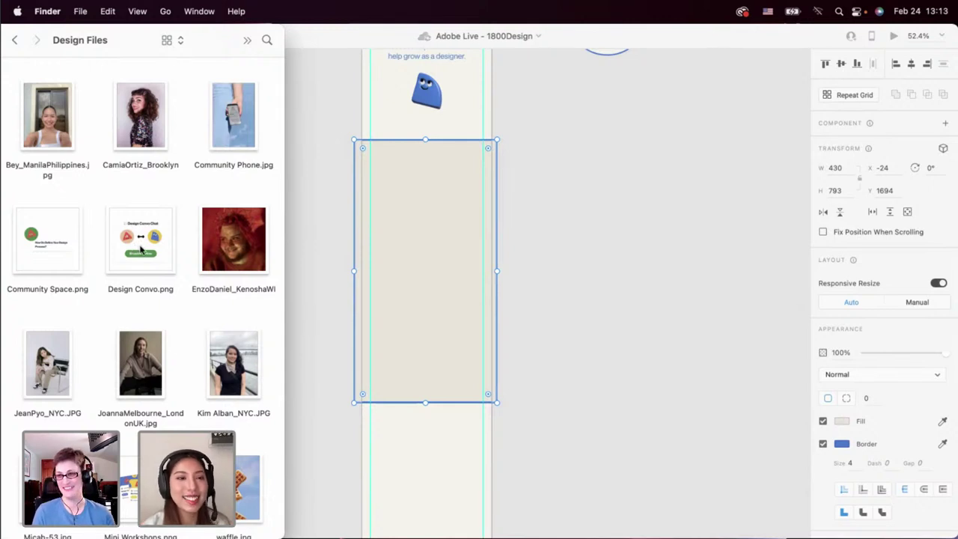
{"action": "scroll", "coordinate": [140, 249], "scroll_direction": "up", "scroll_amount": 6}
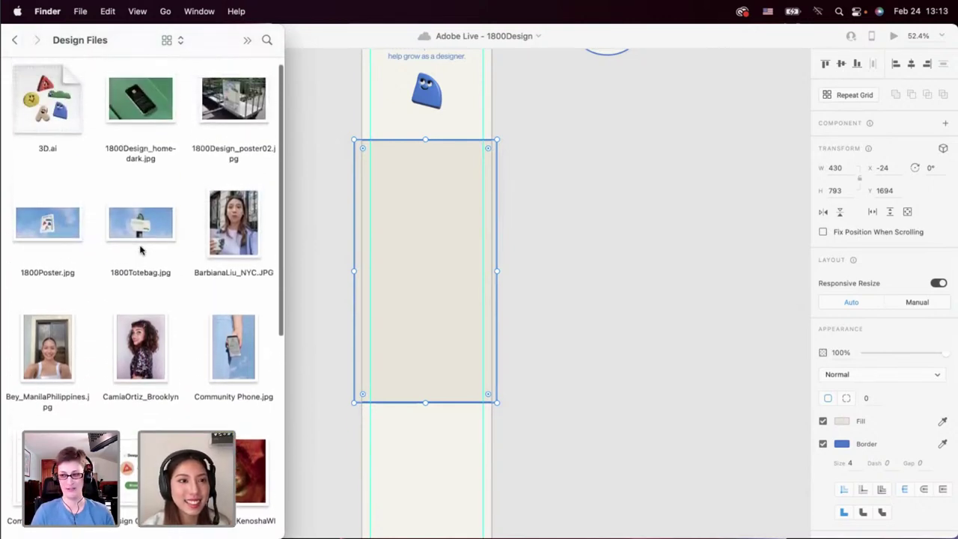
{"action": "scroll", "coordinate": [140, 249], "scroll_direction": "down", "scroll_amount": 10}
{"action": "left_click_drag", "start_coordinate": [138, 356], "coordinate": [636, 300]}
{"action": "left_click", "coordinate": [635, 297]}
{"action": "left_click_drag", "start_coordinate": [782, 442], "coordinate": [477, 244]}
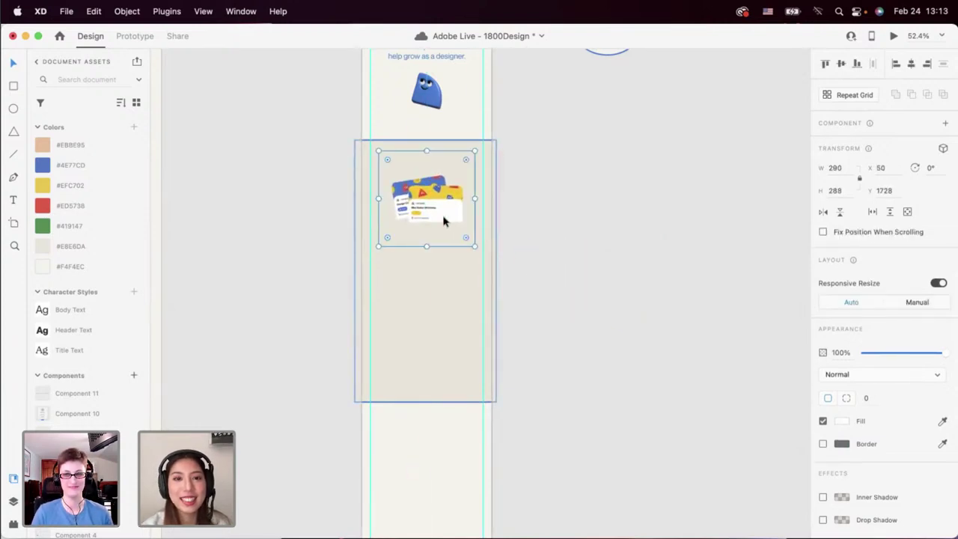
Compare the placed image on the mobile artboard with the Mini Workshops feature in the desktop's beige section.
{"action": "left_click", "coordinate": [445, 280]}
{"action": "scroll", "coordinate": [442, 283], "scroll_direction": "up", "scroll_amount": 3}
{"action": "scroll", "coordinate": [442, 282], "scroll_direction": "up", "scroll_amount": 2}
{"action": "left_click", "coordinate": [419, 233]}
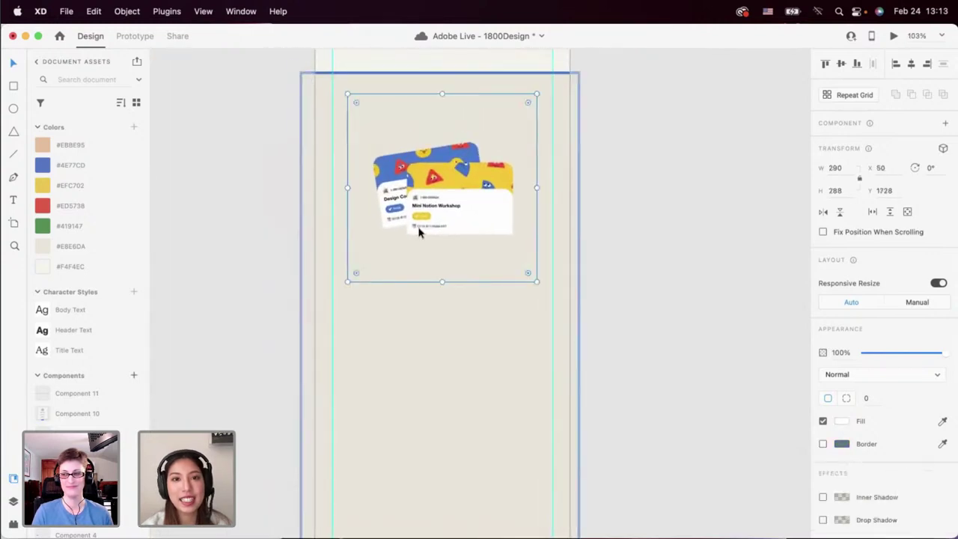
{"action": "scroll", "coordinate": [470, 262], "scroll_direction": "down", "scroll_amount": 5}
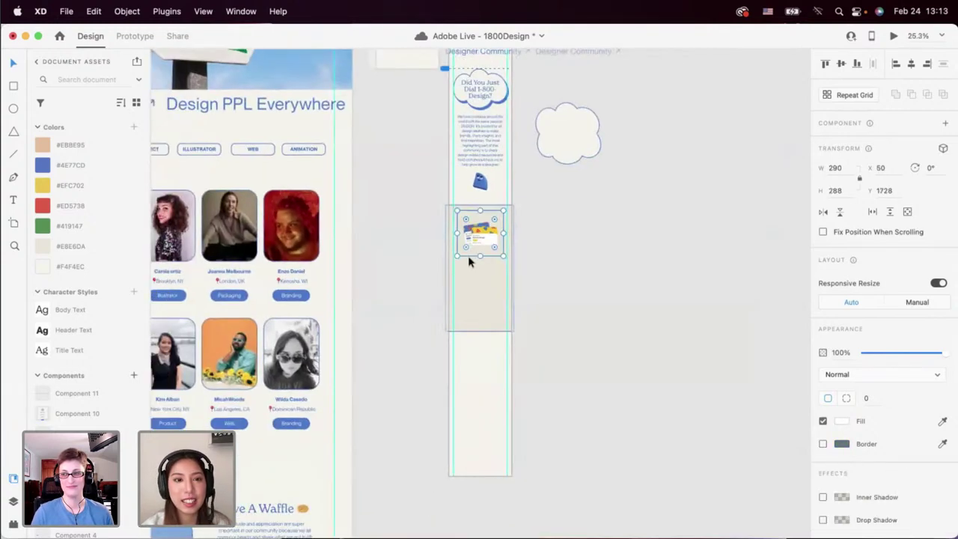
{"action": "scroll", "coordinate": [469, 261], "scroll_direction": "up", "scroll_amount": 5}
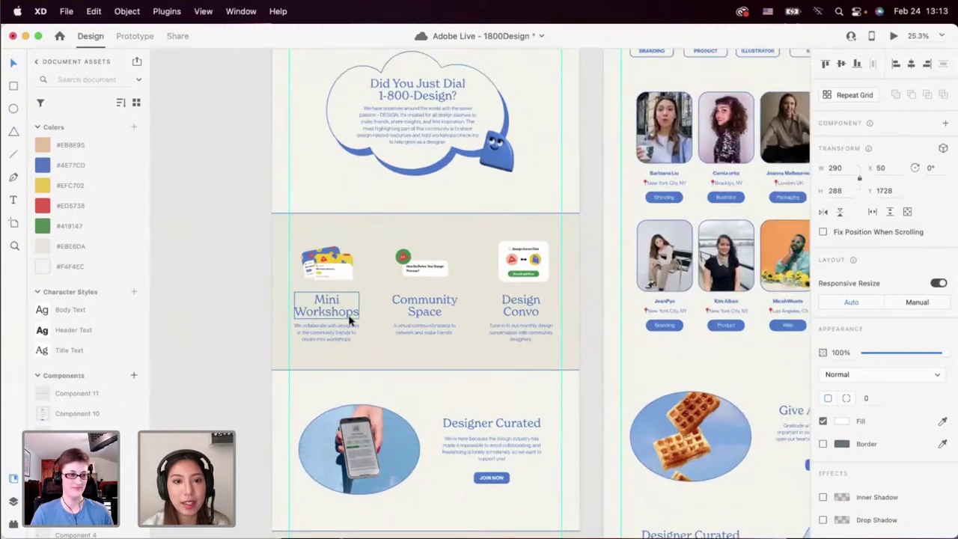
Move the cloud heading "Did You Just Dial 1-800-Design?" below the placed image, at X 61, Y 2016.
{"action": "scroll", "coordinate": [349, 319], "scroll_direction": "down", "scroll_amount": 4}
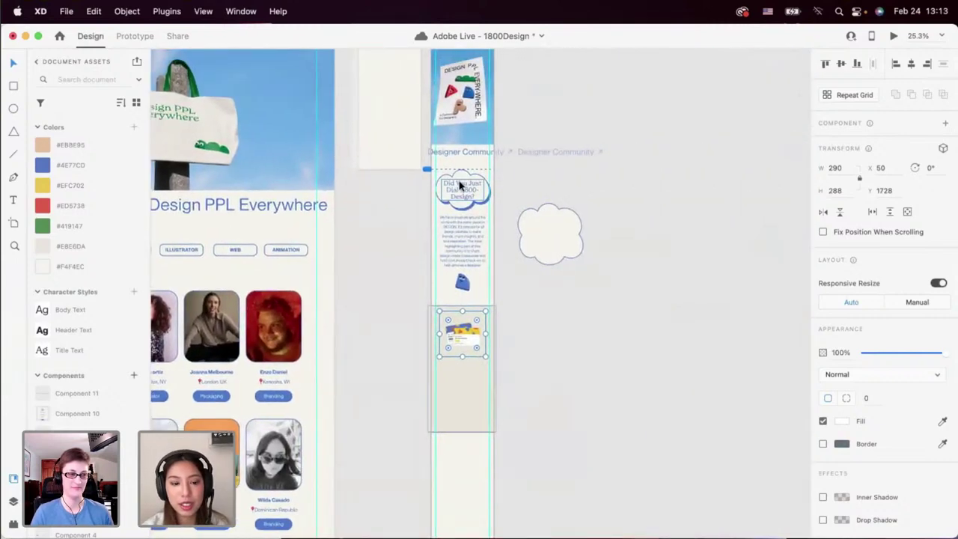
{"action": "left_click_drag", "start_coordinate": [459, 185], "coordinate": [462, 279]}
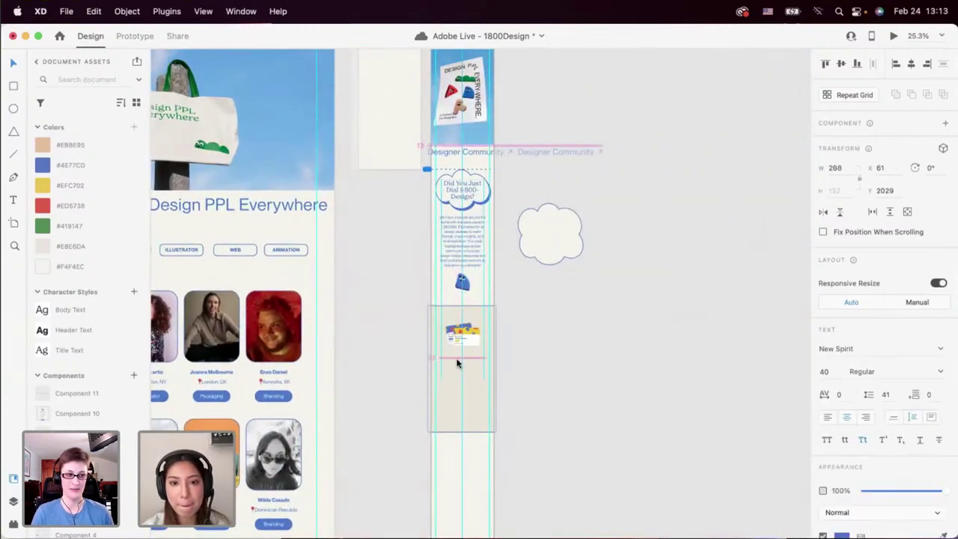
{"action": "left_click_drag", "start_coordinate": [458, 363], "coordinate": [459, 363]}
Replace the moved heading's text with "Mini Workshops" and bring it closer to the image, at Y 1971.
{"action": "scroll", "coordinate": [458, 363], "scroll_direction": "up", "scroll_amount": 4}
{"action": "double_click", "coordinate": [452, 390]}
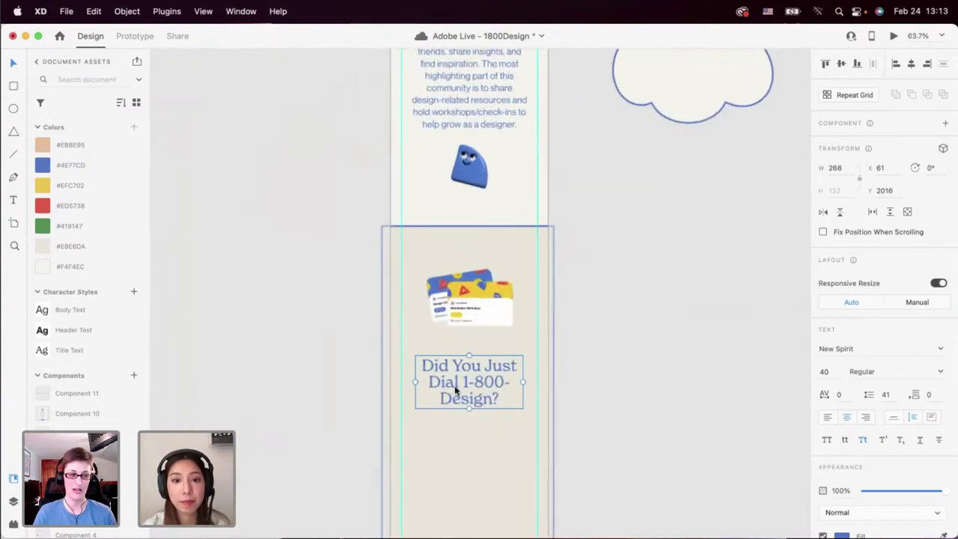
{"action": "key", "text": "super+a"}
{"action": "type", "text": "M"}
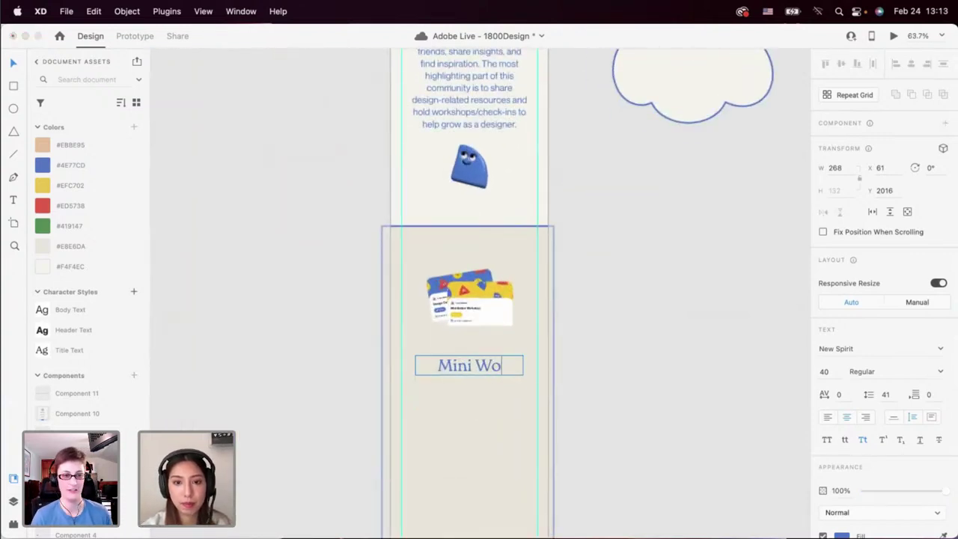
{"action": "type", "text": "ini Workshops"}
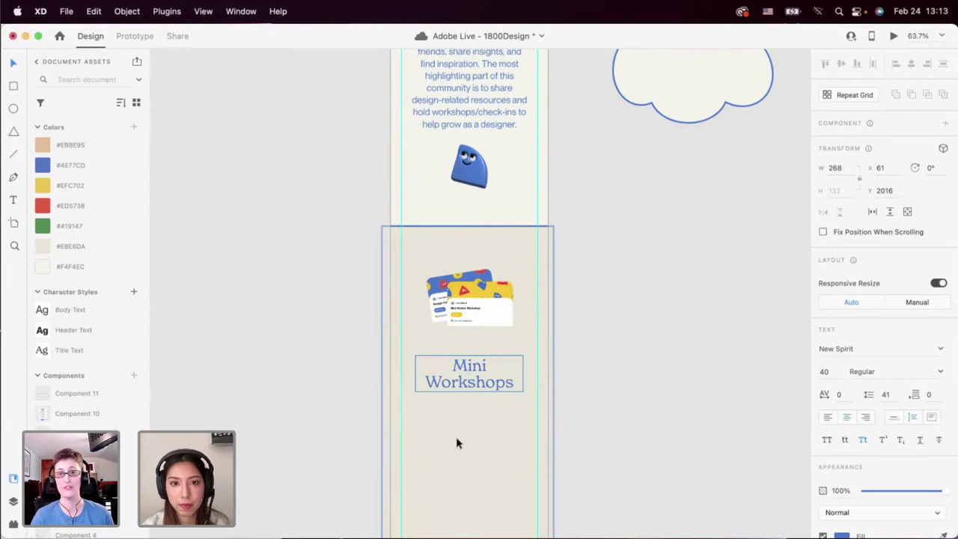
{"action": "key", "text": "Escape"}
{"action": "left_click_drag", "start_coordinate": [492, 388], "coordinate": [493, 369]}
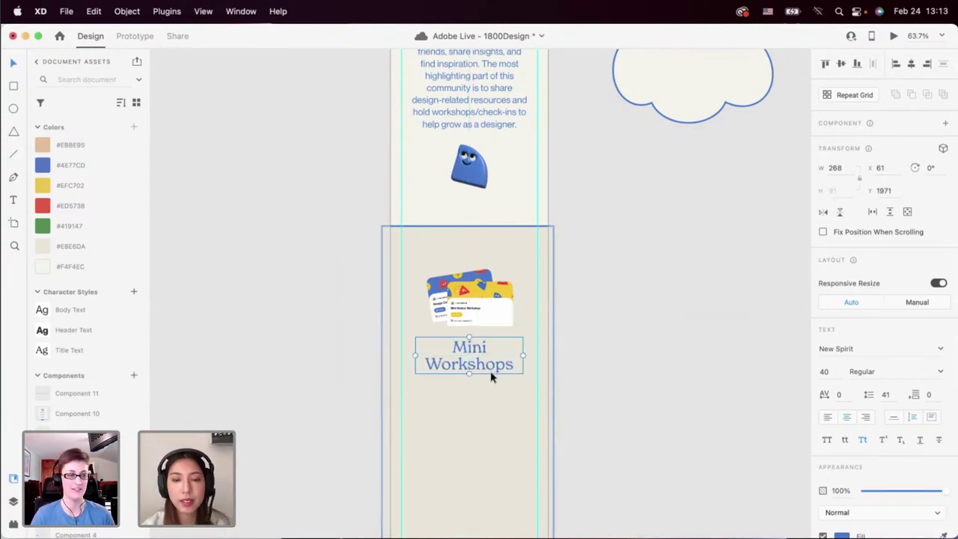
{"action": "left_click", "coordinate": [488, 388]}
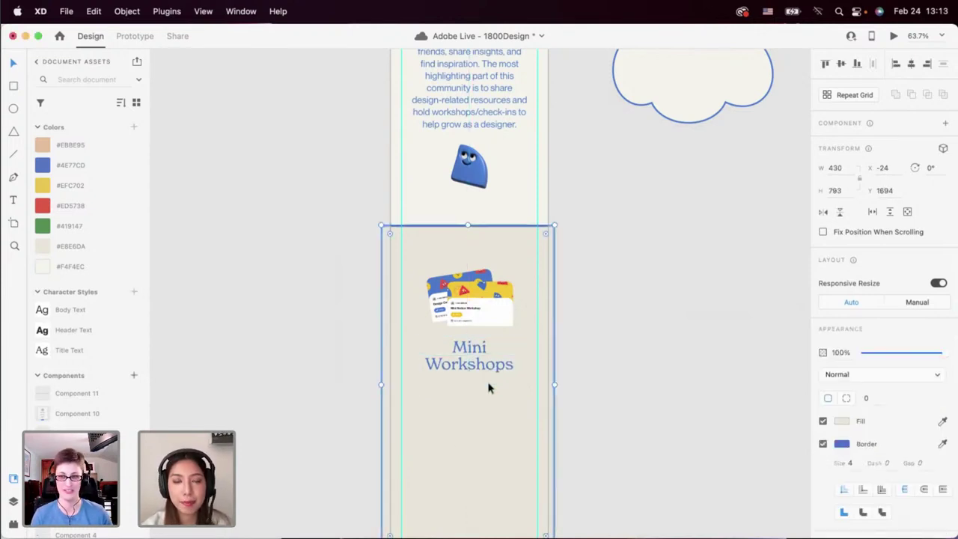
{"action": "scroll", "coordinate": [475, 170], "scroll_direction": "up", "scroll_amount": 10}
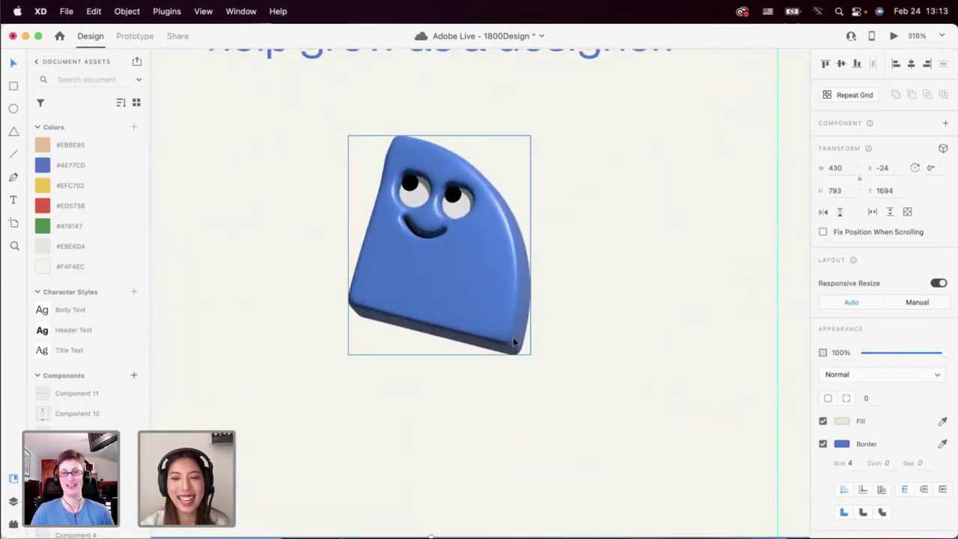
{"action": "scroll", "coordinate": [513, 337], "scroll_direction": "down", "scroll_amount": 8}
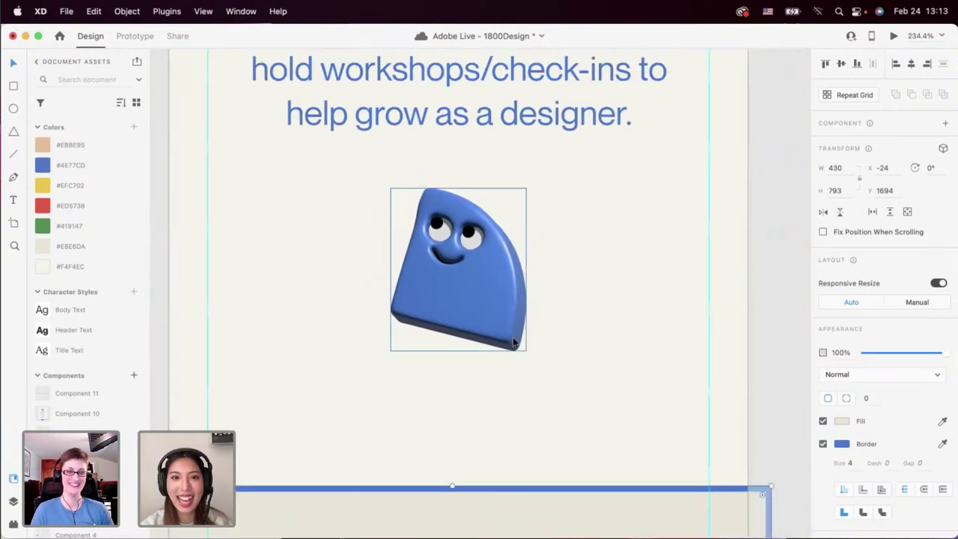
{"action": "scroll", "coordinate": [513, 337], "scroll_direction": "down", "scroll_amount": 4}
{"action": "scroll", "coordinate": [513, 341], "scroll_direction": "down", "scroll_amount": 6}
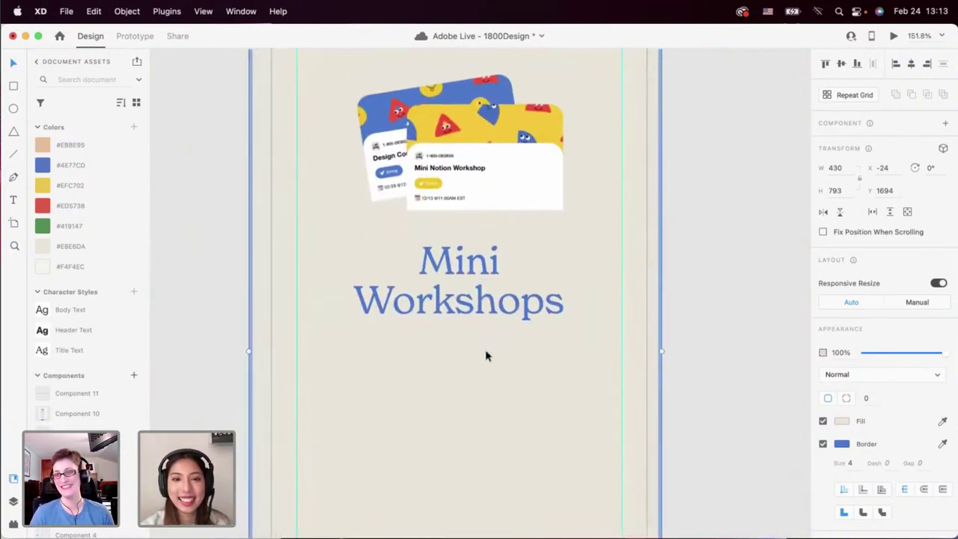
{"action": "left_click", "coordinate": [634, 345]}
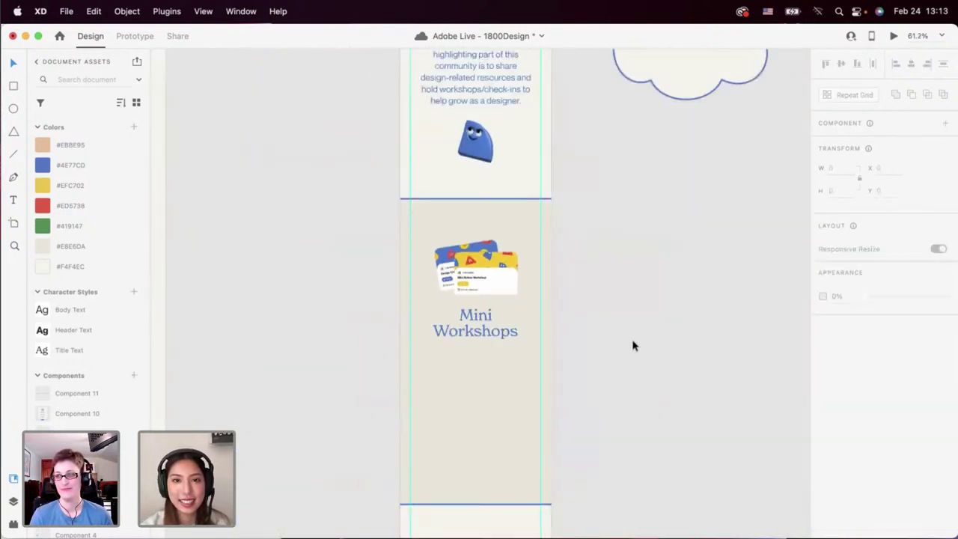
Move the cloud section's paragraph below the Mini Workshops heading, at X 52, Y 2088.
{"action": "scroll", "coordinate": [632, 345], "scroll_direction": "down", "scroll_amount": 3}
{"action": "left_click", "coordinate": [544, 162]}
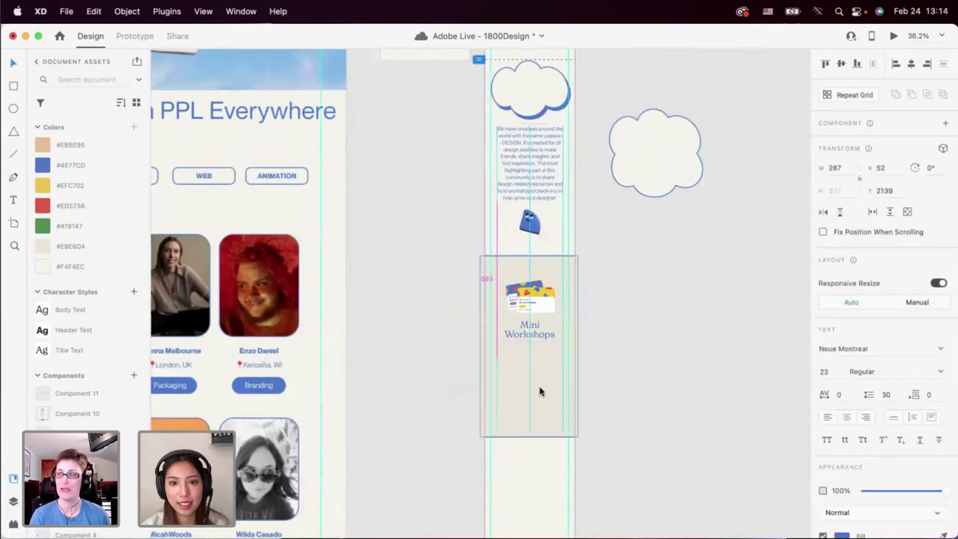
{"action": "key", "text": "super+v"}
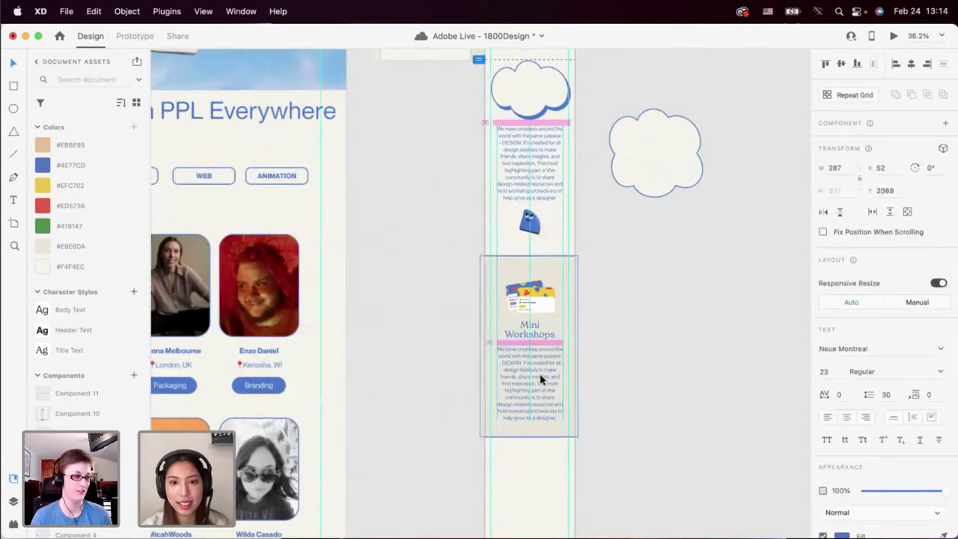
{"action": "scroll", "coordinate": [540, 380], "scroll_direction": "down", "scroll_amount": 5}
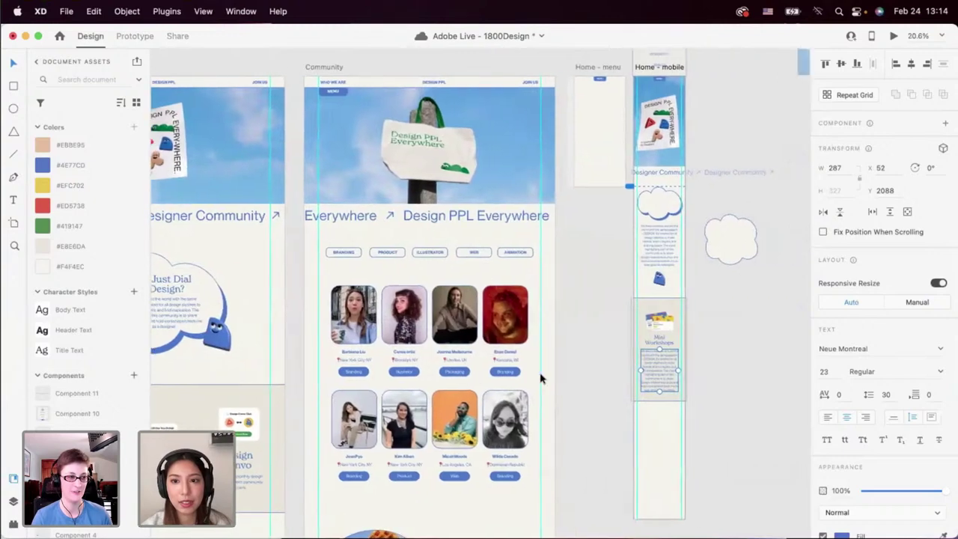
Copy the Mini Workshops heading with its paragraph, and undo the text moves and edits back to the original cloud section.
{"action": "scroll", "coordinate": [635, 325], "scroll_direction": "up", "scroll_amount": 5}
{"action": "left_click", "coordinate": [620, 299], "text": "shift"}
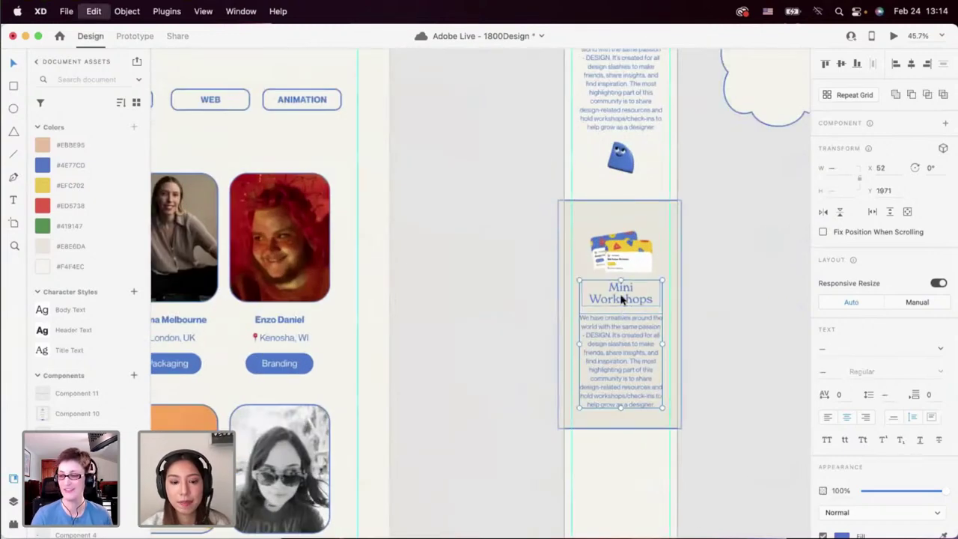
{"action": "key", "text": "super+z"}
{"action": "key", "text": "super+z"}
{"action": "scroll", "coordinate": [621, 299], "scroll_direction": "up", "scroll_amount": 3}
{"action": "key", "text": "super+z"}
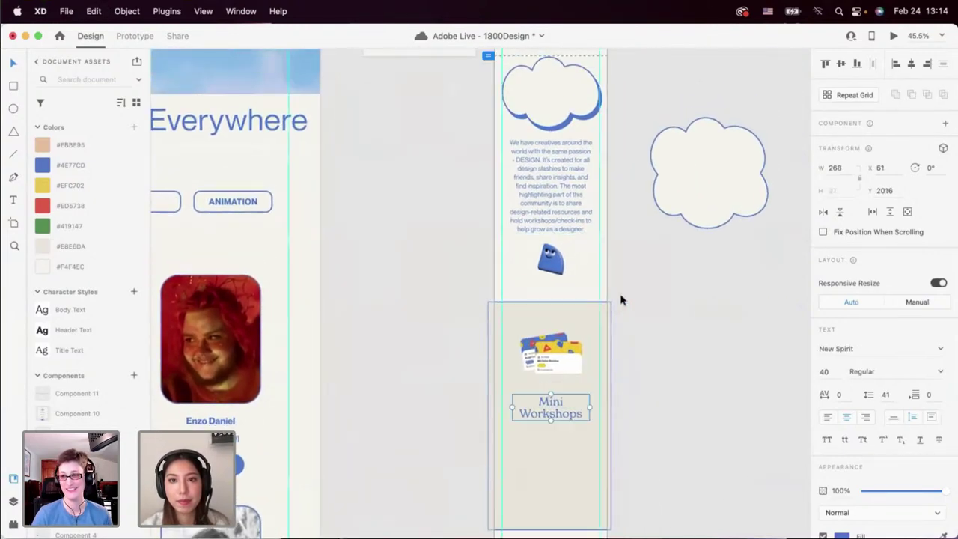
{"action": "key", "text": "super+z"}
{"action": "key", "text": "super+z"}
Paste the copied heading and paragraph below the image in the beige rectangle, at X 52, Y 1978.
{"action": "scroll", "coordinate": [621, 299], "scroll_direction": "down", "scroll_amount": 3}
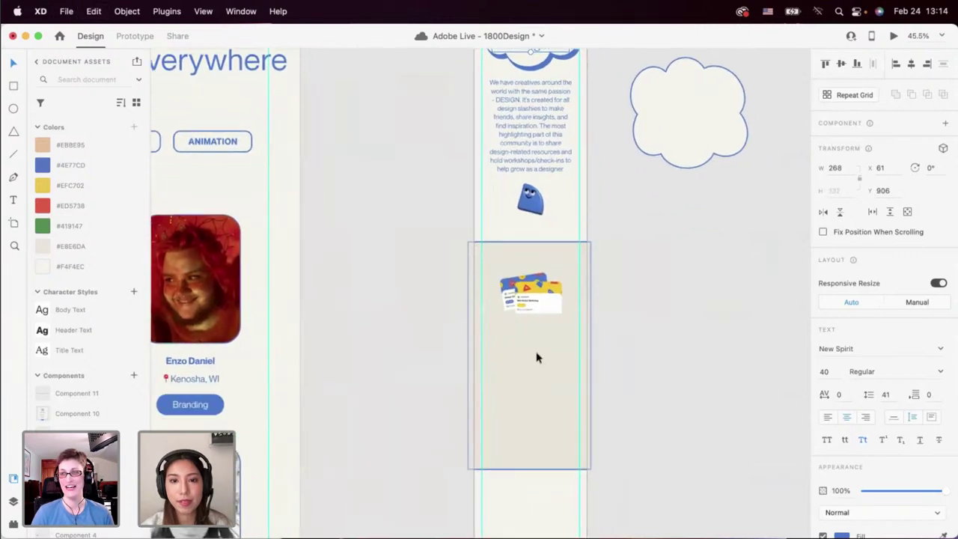
{"action": "left_click", "coordinate": [536, 358]}
{"action": "key", "text": "super+v"}
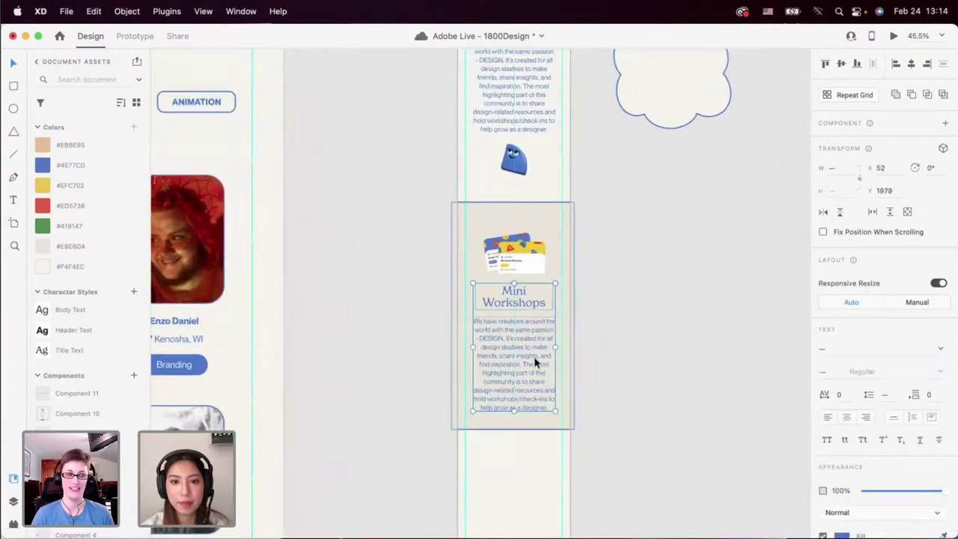
Replace the mobile Mini Workshops paragraph with the desktop text "We collaborate with designers in the community friends to create mini workshops.".
{"action": "scroll", "coordinate": [535, 363], "scroll_direction": "left", "scroll_amount": 10}
{"action": "scroll", "coordinate": [536, 363], "scroll_direction": "down", "scroll_amount": 3}
{"action": "left_click", "coordinate": [241, 434], "text": "super"}
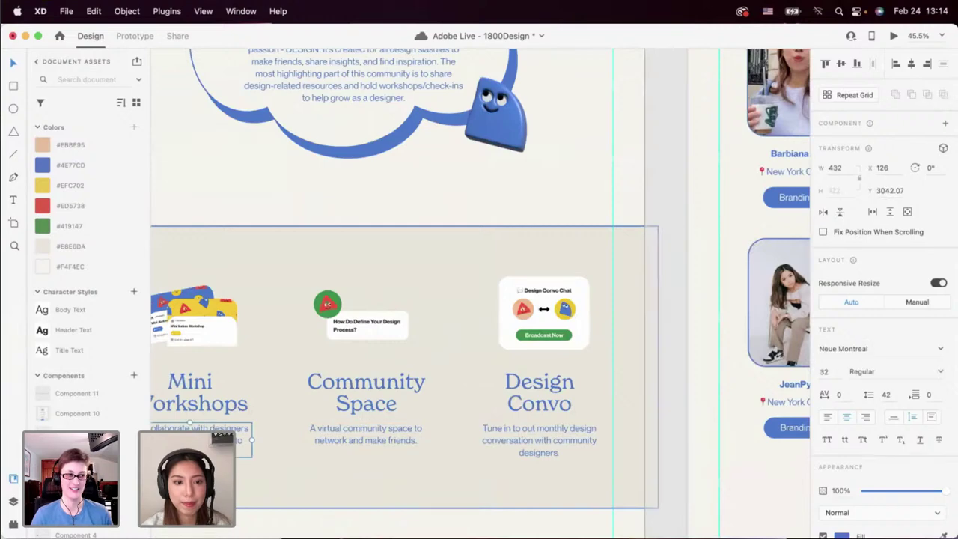
{"action": "double_click", "coordinate": [241, 435]}
{"action": "key", "text": "Escape"}
{"action": "scroll", "coordinate": [283, 462], "scroll_direction": "right", "scroll_amount": 10}
{"action": "scroll", "coordinate": [283, 468], "scroll_direction": "right", "scroll_amount": 4}
{"action": "scroll", "coordinate": [283, 468], "scroll_direction": "up", "scroll_amount": 2}
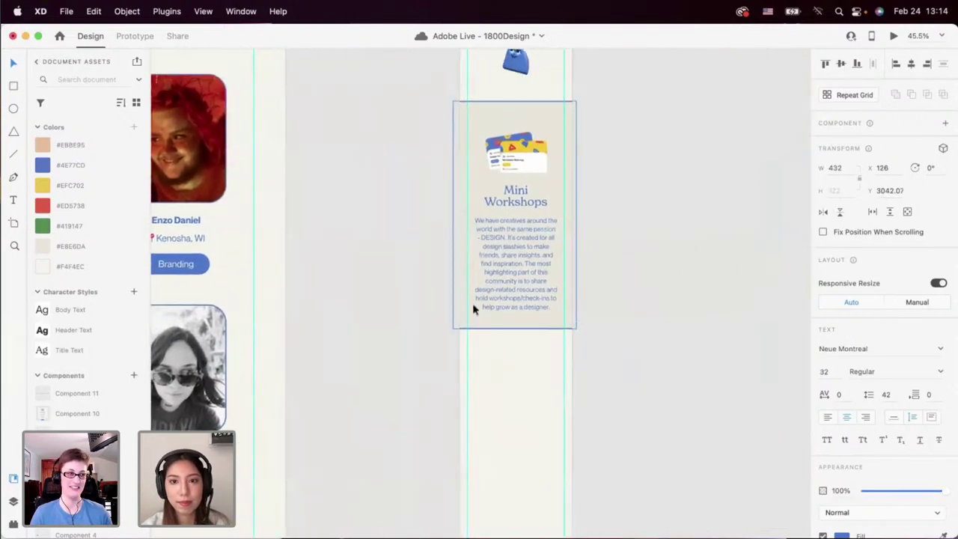
{"action": "double_click", "coordinate": [500, 280]}
{"action": "type", "text": "We collaborate with designers in the community friends to create mini workshops."}
{"action": "key", "text": "Escape"}
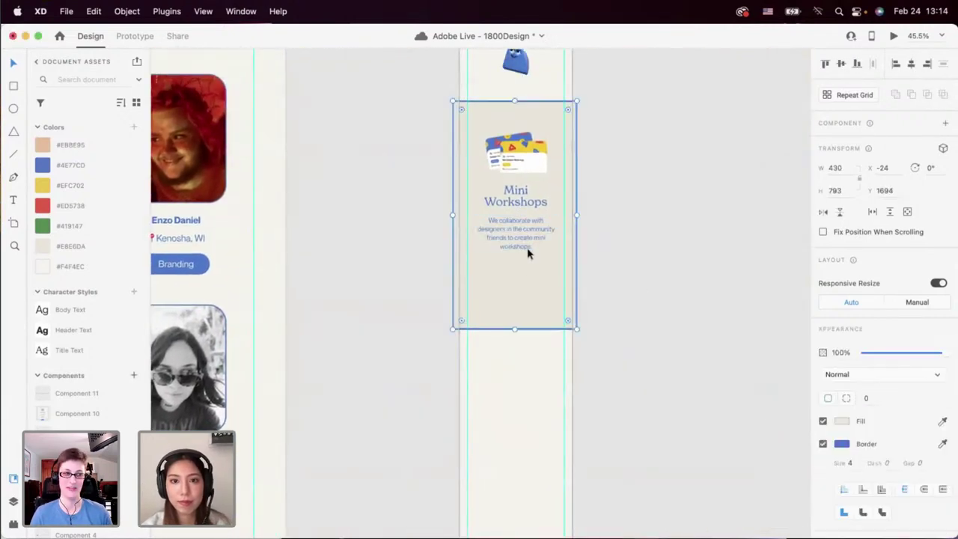
Compare the mobile Mini Workshops block with the three-feature beige section on the desktop artboard.
{"action": "scroll", "coordinate": [528, 252], "scroll_direction": "up", "scroll_amount": 3}
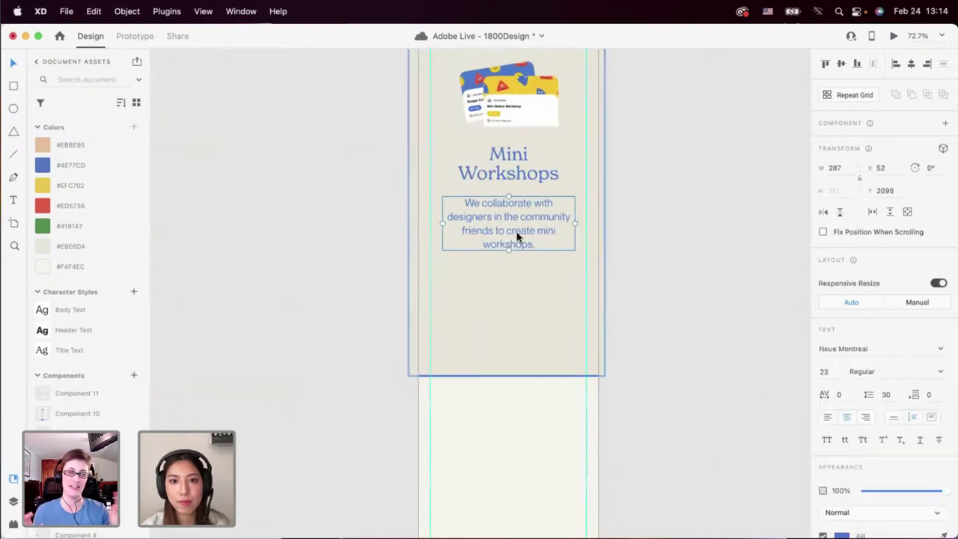
{"action": "left_click", "coordinate": [633, 243]}
{"action": "scroll", "coordinate": [633, 243], "scroll_direction": "down", "scroll_amount": 4}
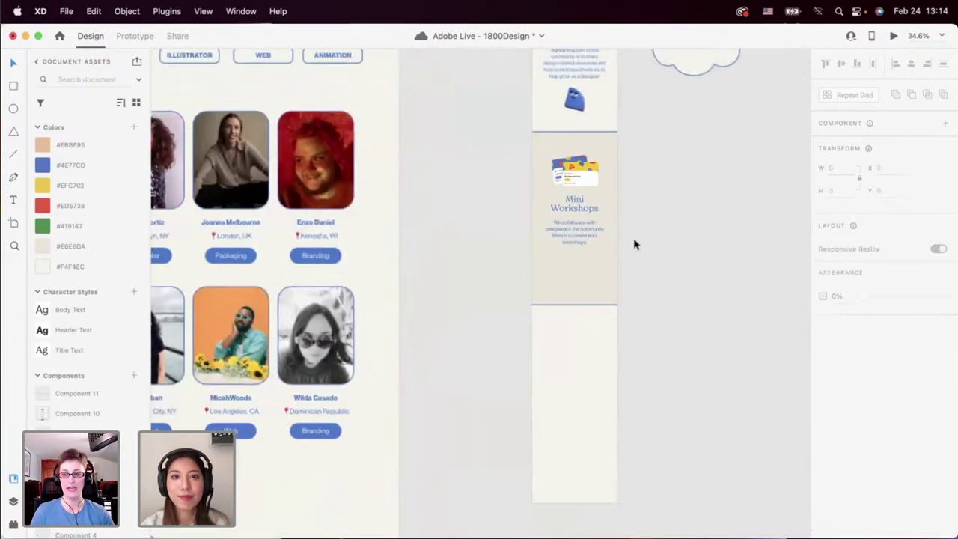
{"action": "scroll", "coordinate": [633, 243], "scroll_direction": "up", "scroll_amount": 10}
{"action": "scroll", "coordinate": [633, 243], "scroll_direction": "left", "scroll_amount": 4}
{"action": "scroll", "coordinate": [633, 242], "scroll_direction": "down", "scroll_amount": 15}
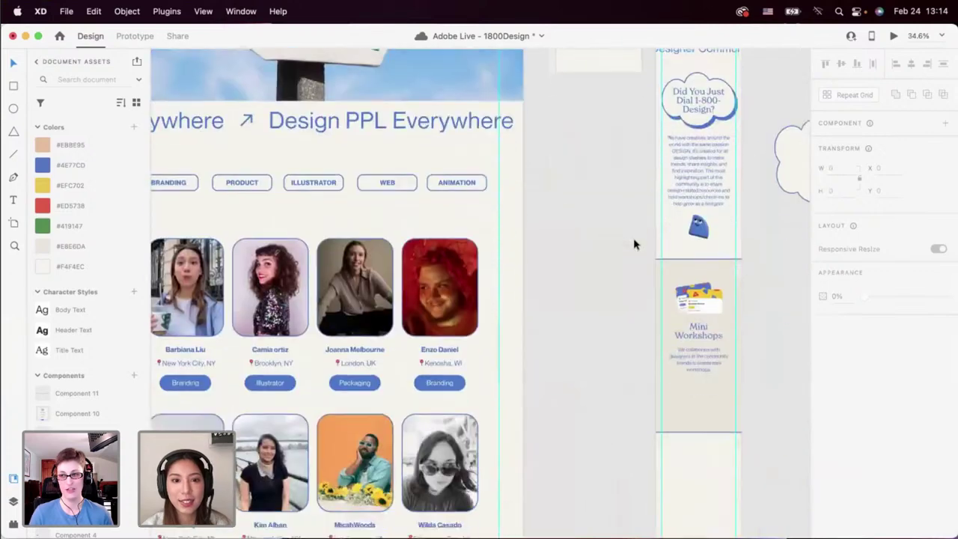
{"action": "scroll", "coordinate": [634, 243], "scroll_direction": "left", "scroll_amount": 5}
{"action": "scroll", "coordinate": [552, 217], "scroll_direction": "right", "scroll_amount": 10}
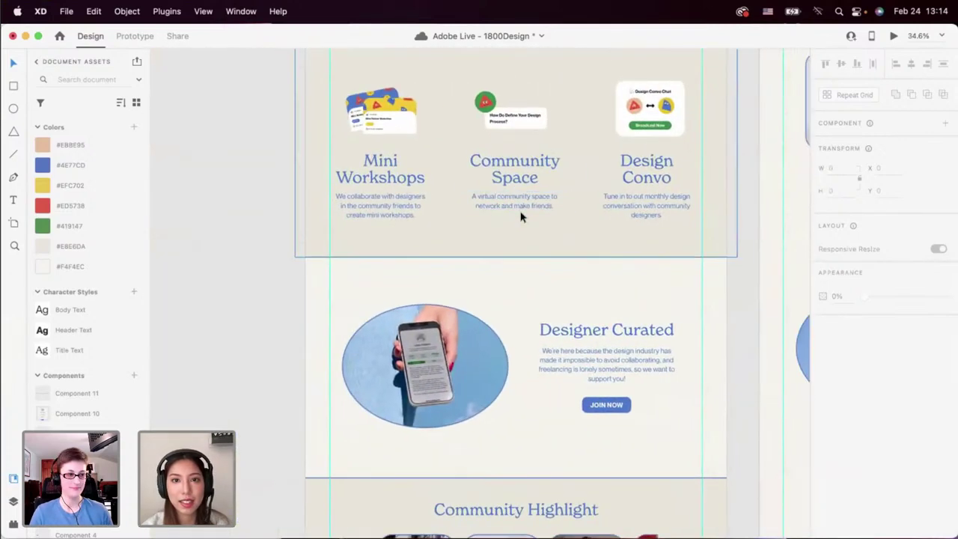
{"action": "scroll", "coordinate": [520, 216], "scroll_direction": "right", "scroll_amount": 5}
{"action": "scroll", "coordinate": [515, 217], "scroll_direction": "down", "scroll_amount": 5}
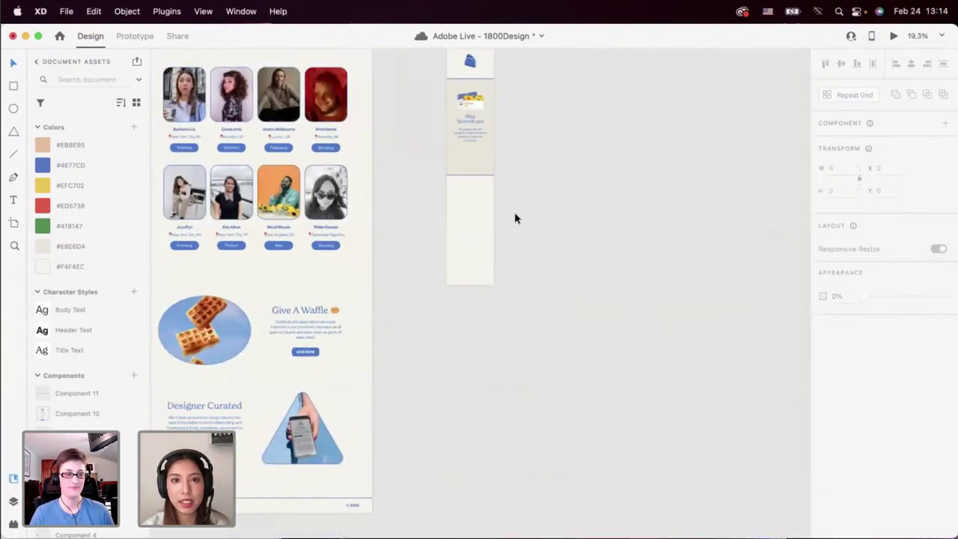
Extend the beige rectangle on the mobile artboard downward to a height of 1725.
{"action": "left_click", "coordinate": [471, 172]}
{"action": "scroll", "coordinate": [470, 174], "scroll_direction": "left", "scroll_amount": 5}
{"action": "scroll", "coordinate": [349, 213], "scroll_direction": "up", "scroll_amount": 5}
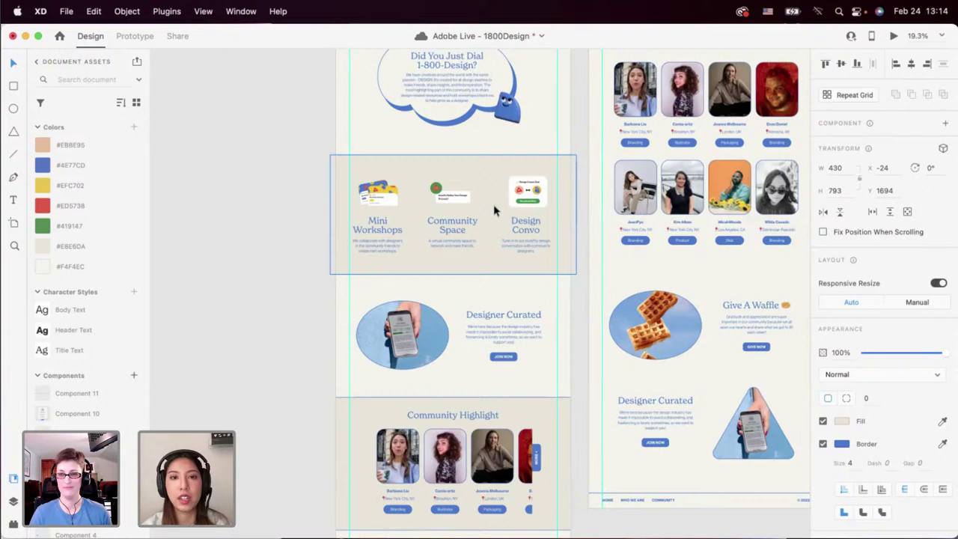
{"action": "scroll", "coordinate": [494, 211], "scroll_direction": "right", "scroll_amount": 2}
{"action": "scroll", "coordinate": [494, 211], "scroll_direction": "up", "scroll_amount": 1}
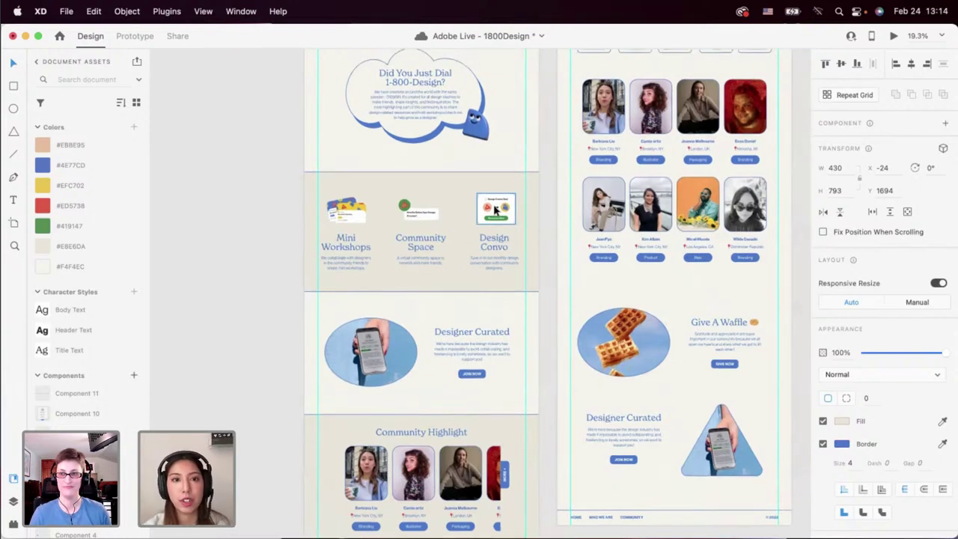
{"action": "scroll", "coordinate": [567, 216], "scroll_direction": "right", "scroll_amount": 10}
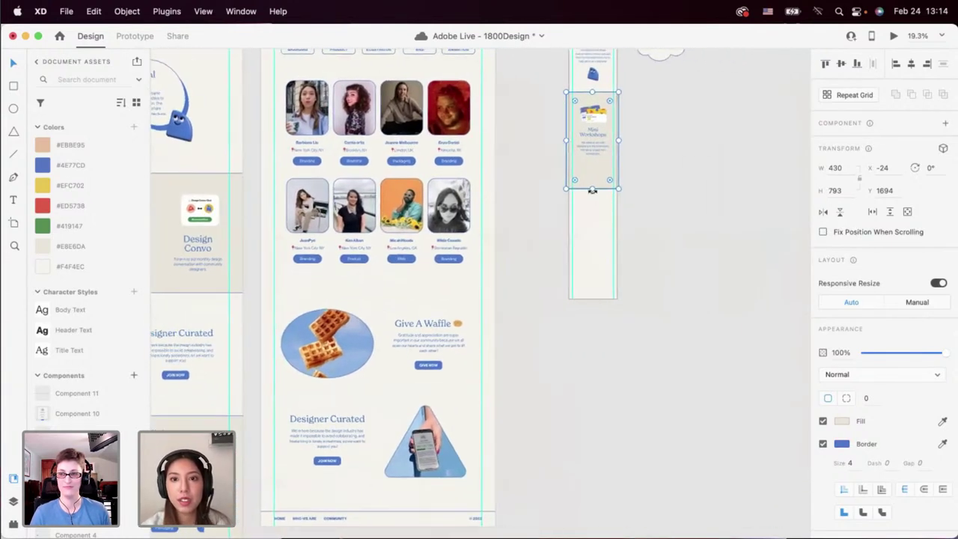
{"action": "left_click_drag", "start_coordinate": [592, 192], "coordinate": [591, 303]}
Duplicate the Mini Workshops image, heading and description directly below the originals in the beige rectangle, with the copied image at Y 2249.
{"action": "scroll", "coordinate": [586, 294], "scroll_direction": "up", "scroll_amount": 3}
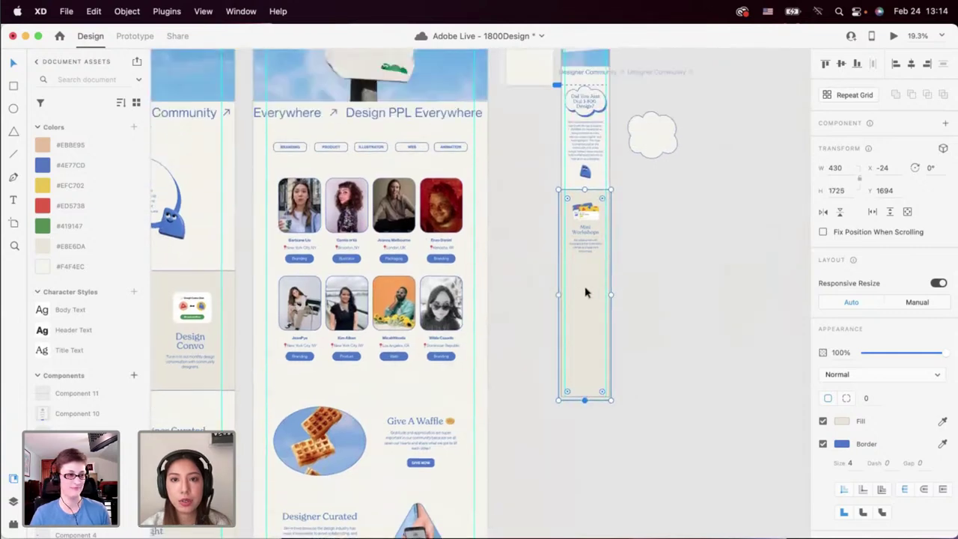
{"action": "scroll", "coordinate": [585, 292], "scroll_direction": "up", "scroll_amount": 3}
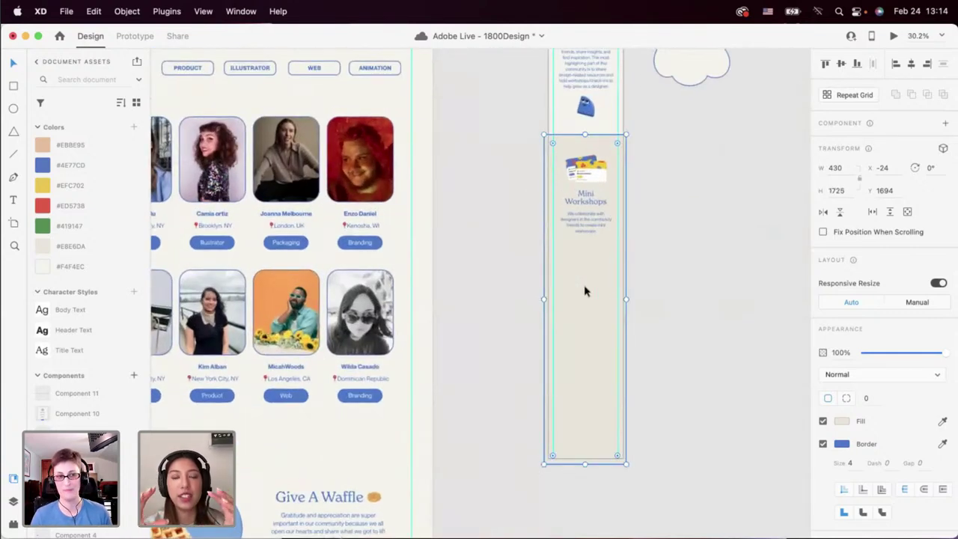
{"action": "left_click", "coordinate": [589, 196]}
{"action": "left_click", "coordinate": [584, 175], "text": "shift"}
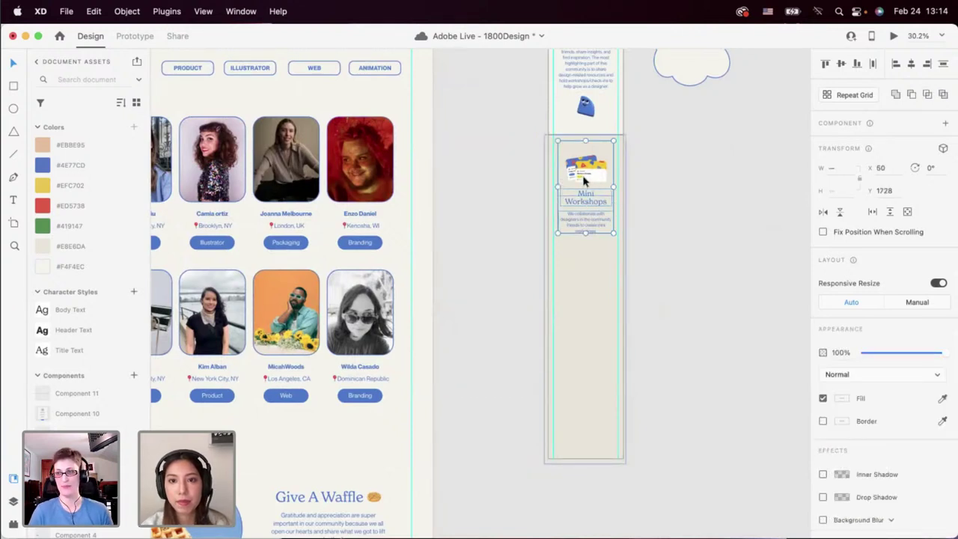
{"action": "left_click_drag", "start_coordinate": [586, 199], "coordinate": [589, 278]}
{"action": "left_click", "coordinate": [649, 280]}
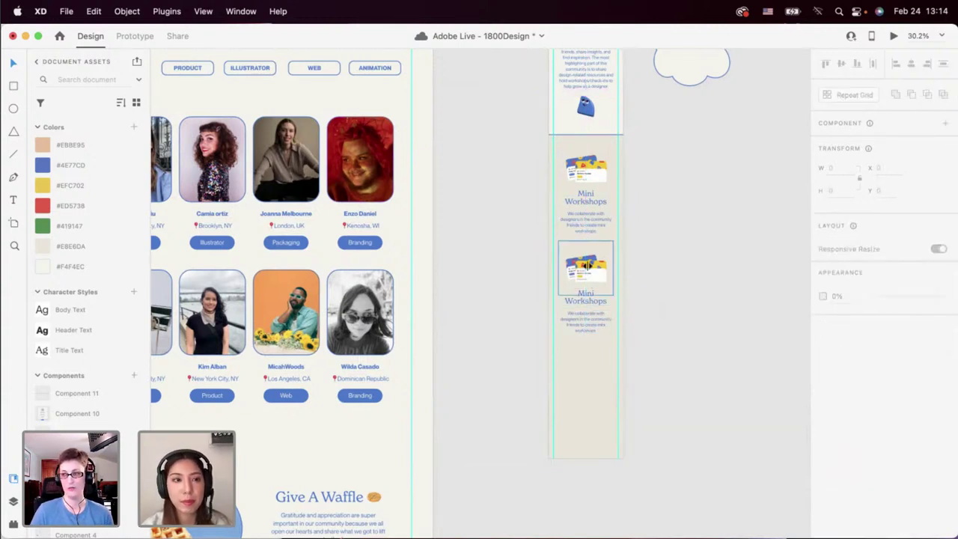
Switch to Finder and replace the duplicated block's image with Community Space.png from the Design Files folder.
{"action": "key", "text": "super+Tab"}
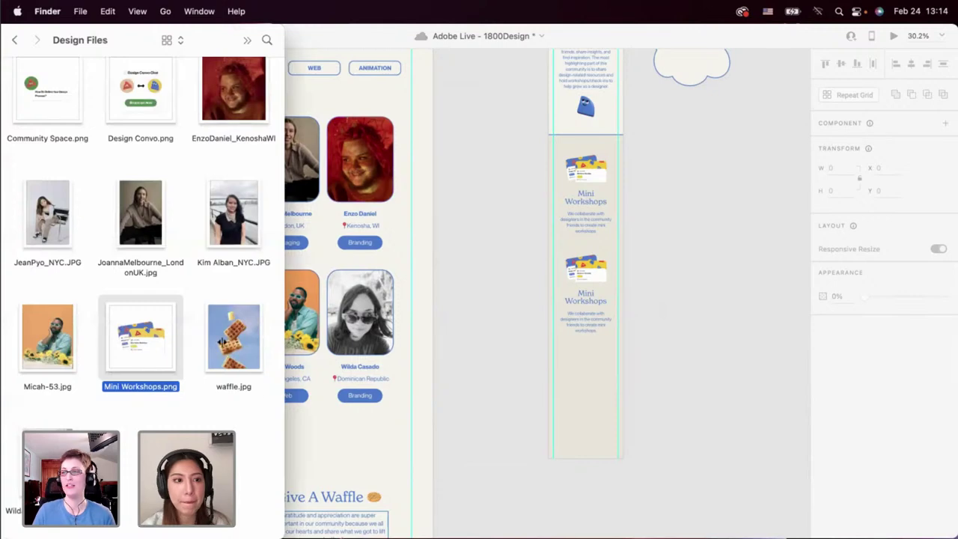
{"action": "scroll", "coordinate": [221, 342], "scroll_direction": "up", "scroll_amount": 3}
{"action": "left_click_drag", "start_coordinate": [47, 204], "coordinate": [595, 313]}
{"action": "left_click", "coordinate": [593, 345]}
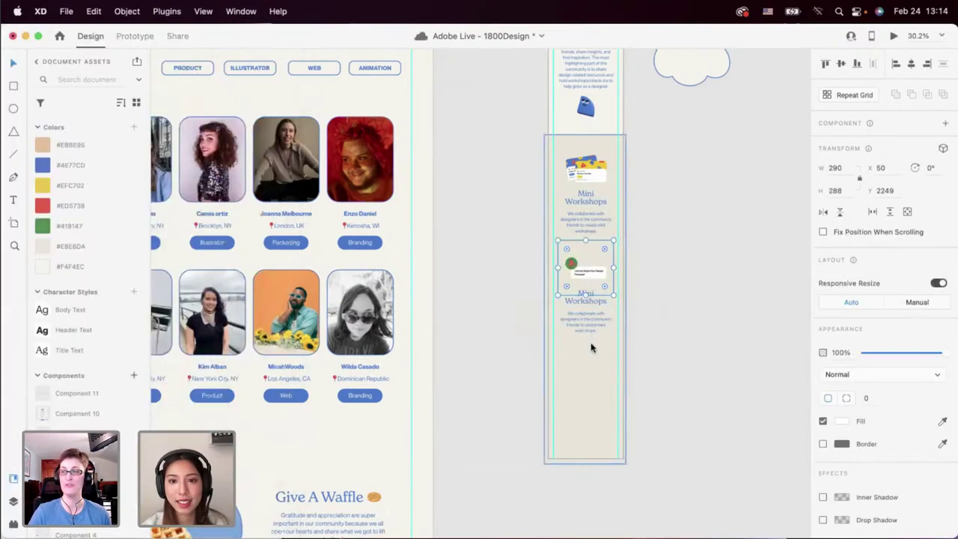
{"action": "left_click", "coordinate": [588, 347]}
Replace the duplicated block's heading with "Community Space", copied from the desktop features section.
{"action": "scroll", "coordinate": [587, 350], "scroll_direction": "left", "scroll_amount": 5}
{"action": "scroll", "coordinate": [588, 351], "scroll_direction": "down", "scroll_amount": 2}
{"action": "scroll", "coordinate": [588, 351], "scroll_direction": "left", "scroll_amount": 6}
{"action": "scroll", "coordinate": [588, 352], "scroll_direction": "down", "scroll_amount": 2}
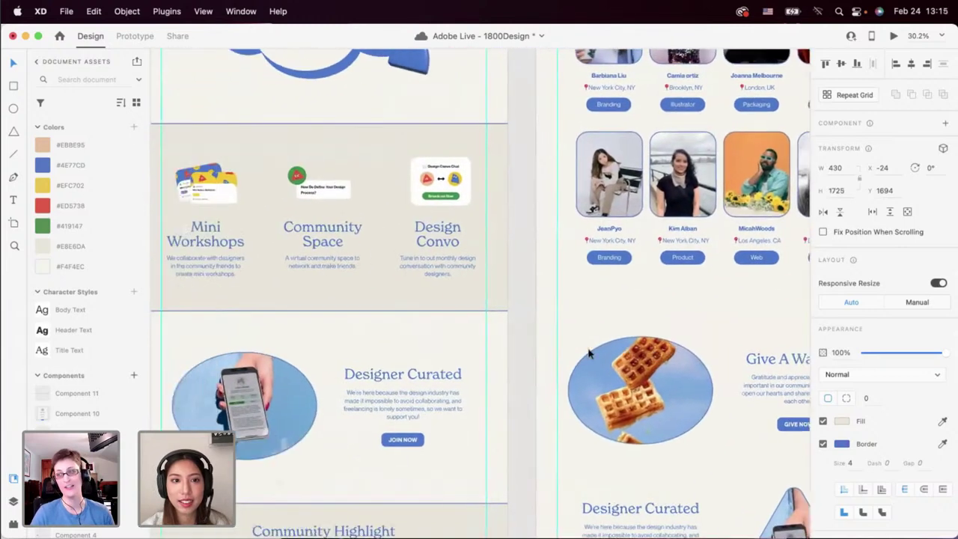
{"action": "double_click", "coordinate": [376, 240]}
{"action": "key", "text": "Escape"}
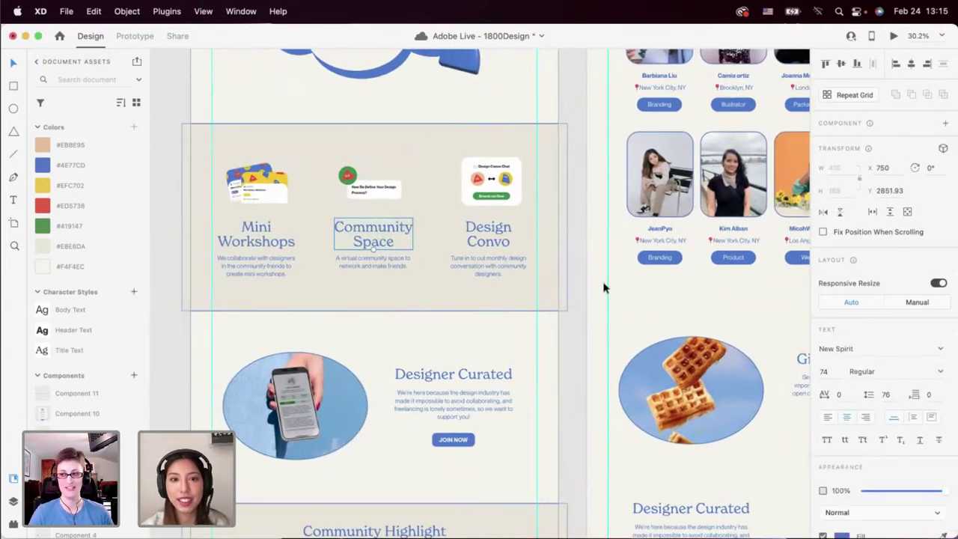
{"action": "scroll", "coordinate": [604, 286], "scroll_direction": "right", "scroll_amount": 8}
{"action": "scroll", "coordinate": [603, 287], "scroll_direction": "up", "scroll_amount": 2}
{"action": "key", "text": "super+z"}
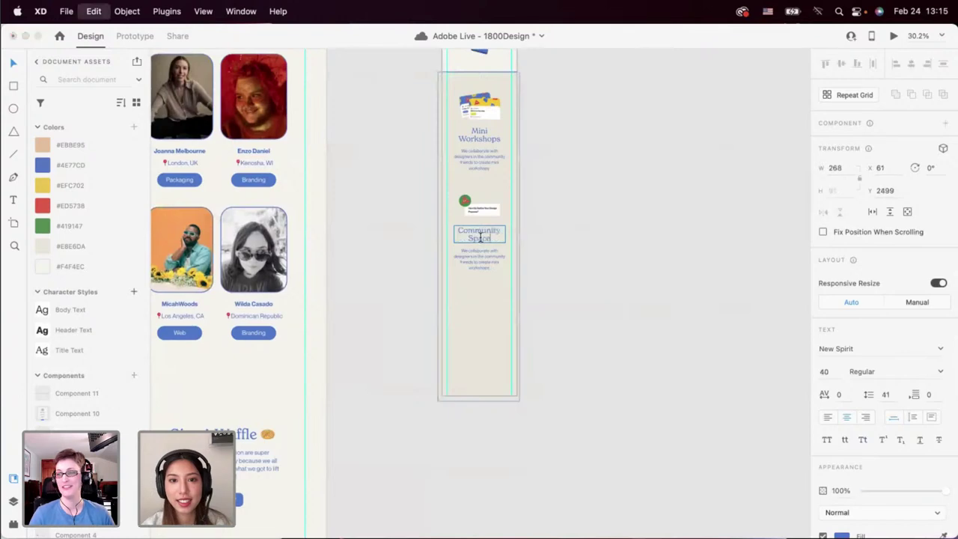
Copy the desktop Community Space description and paste it over the mobile Community Space heading.
{"action": "scroll", "coordinate": [484, 289], "scroll_direction": "left", "scroll_amount": 10}
{"action": "scroll", "coordinate": [434, 292], "scroll_direction": "left", "scroll_amount": 2}
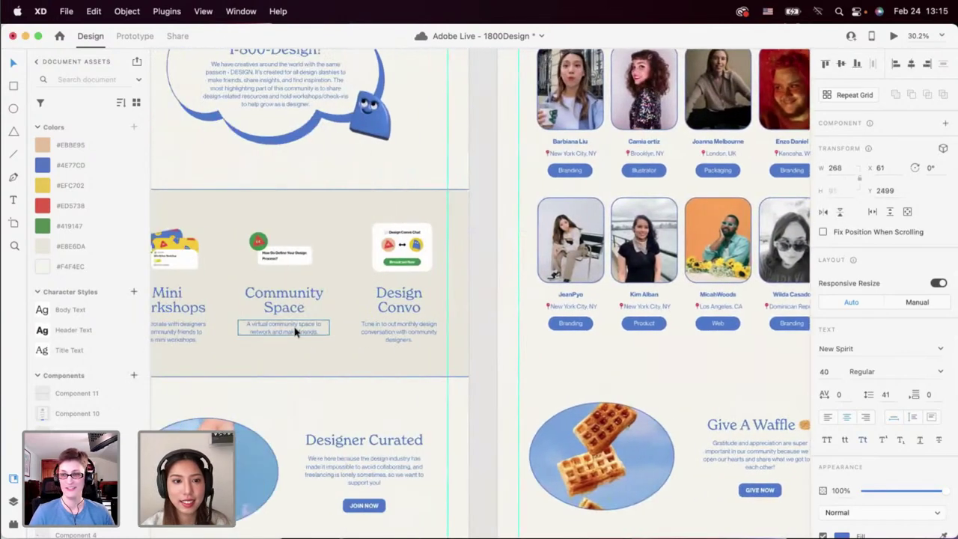
{"action": "double_click", "coordinate": [296, 331]}
{"action": "scroll", "coordinate": [533, 354], "scroll_direction": "right", "scroll_amount": 10}
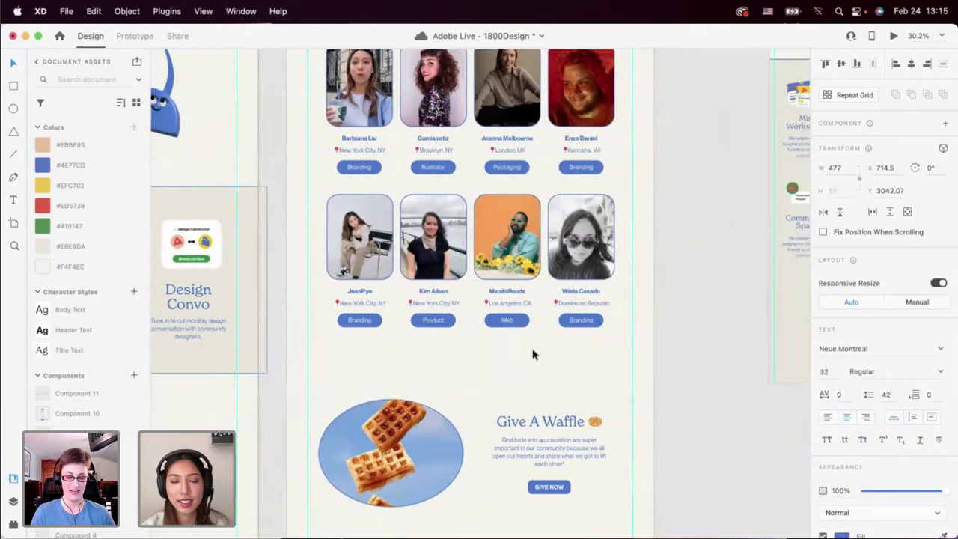
{"action": "scroll", "coordinate": [533, 331], "scroll_direction": "up", "scroll_amount": 8}
{"action": "scroll", "coordinate": [533, 335], "scroll_direction": "down", "scroll_amount": 2}
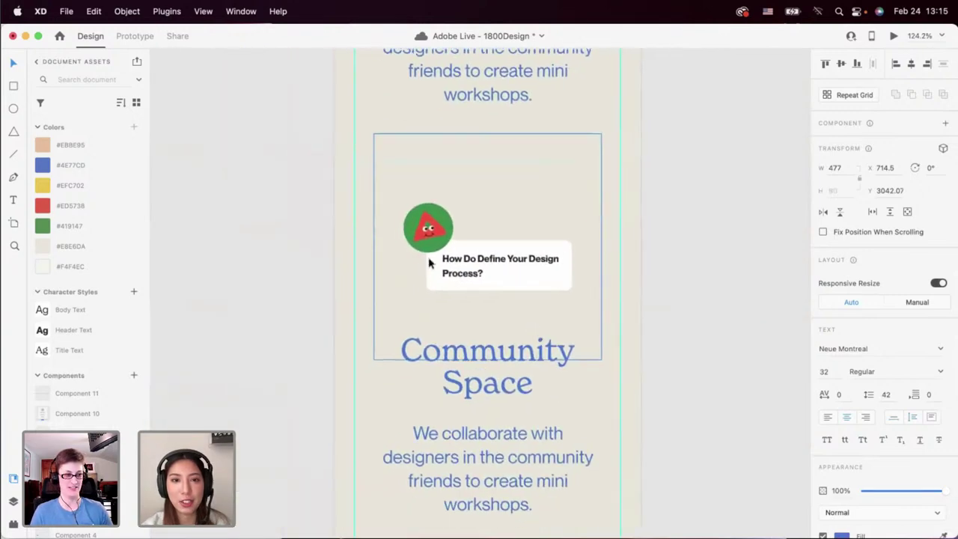
{"action": "scroll", "coordinate": [440, 228], "scroll_direction": "up", "scroll_amount": 6}
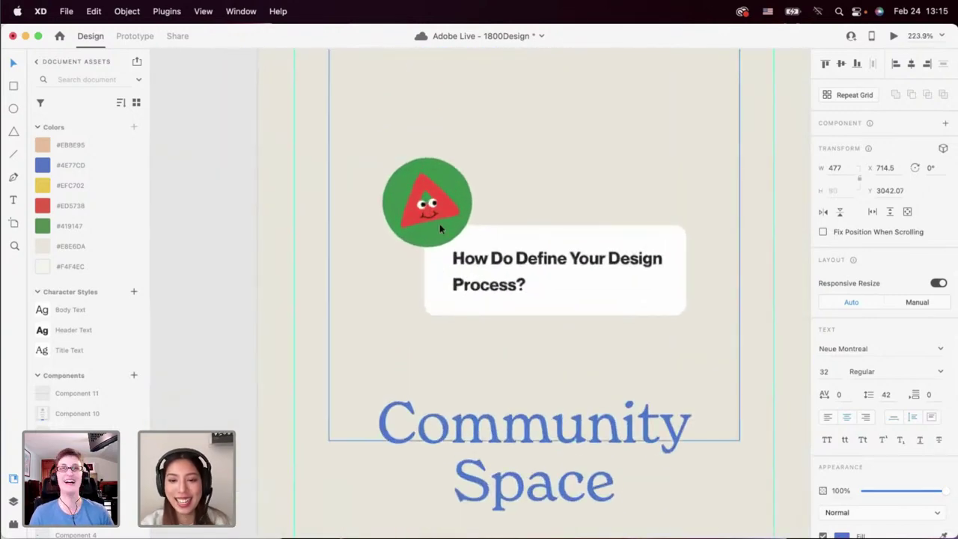
{"action": "double_click", "coordinate": [480, 434]}
{"action": "key", "text": "super+v"}
{"action": "scroll", "coordinate": [500, 351], "scroll_direction": "down", "scroll_amount": 5}
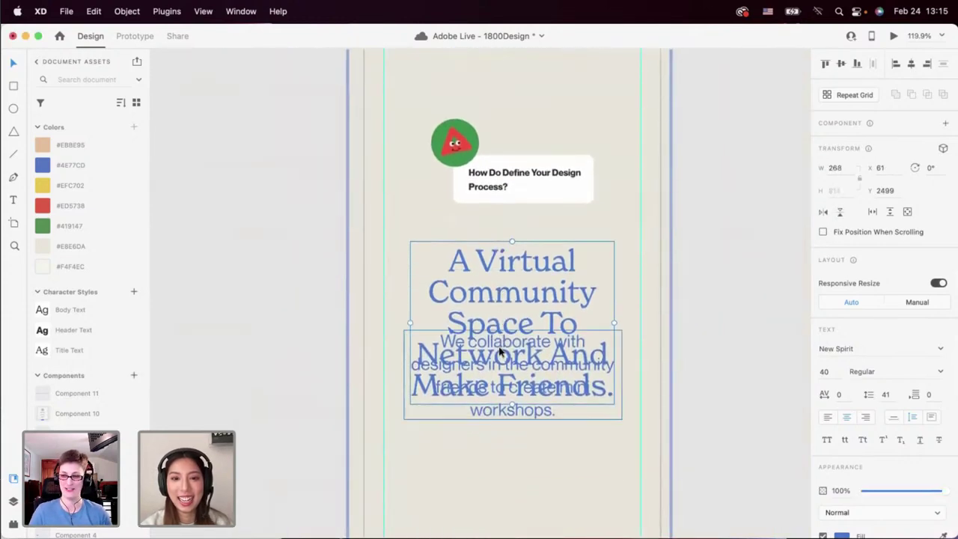
Restore the second mobile block's heading to "Community Space", copying the text from the desktop heading.
{"action": "scroll", "coordinate": [500, 352], "scroll_direction": "down", "scroll_amount": 3}
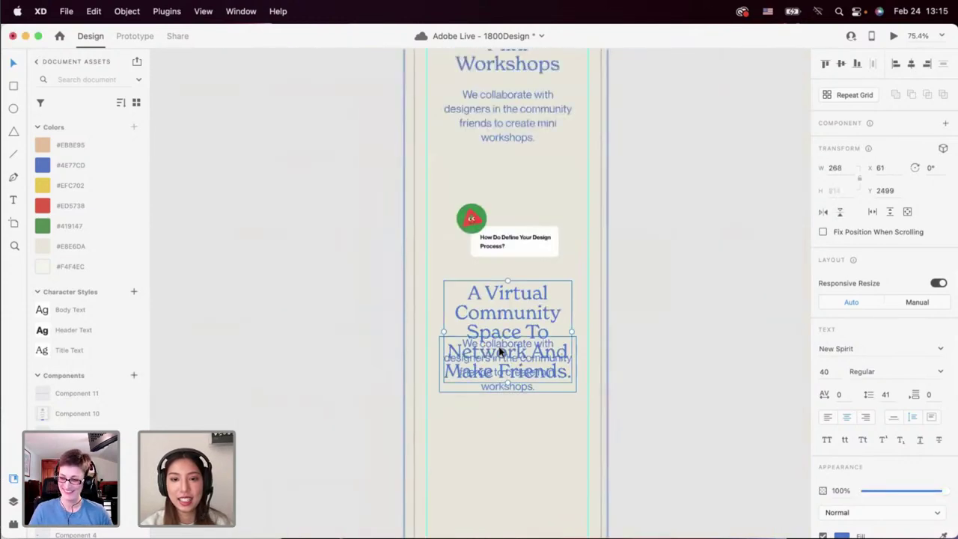
{"action": "scroll", "coordinate": [513, 340], "scroll_direction": "down", "scroll_amount": 3}
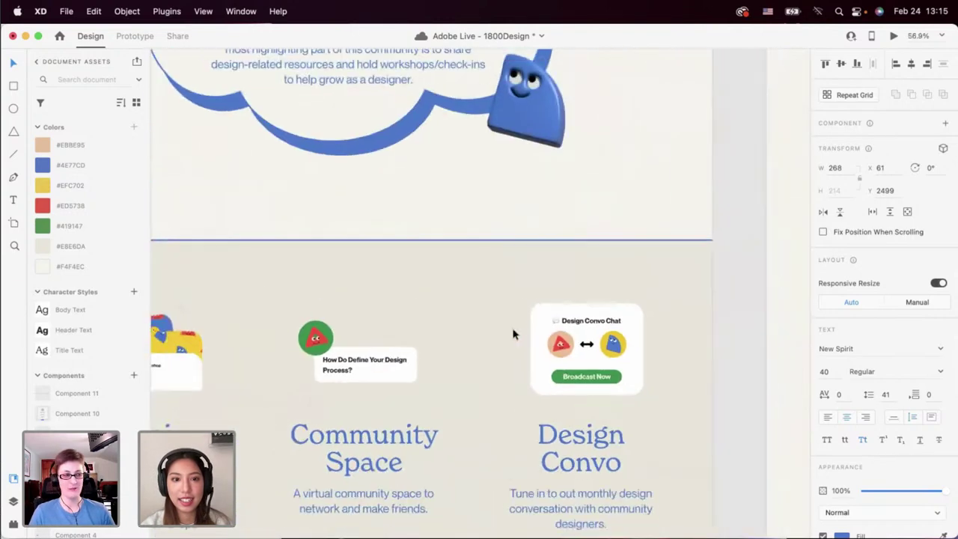
{"action": "left_click", "coordinate": [359, 427]}
{"action": "double_click", "coordinate": [363, 425]}
{"action": "key", "text": "super+c"}
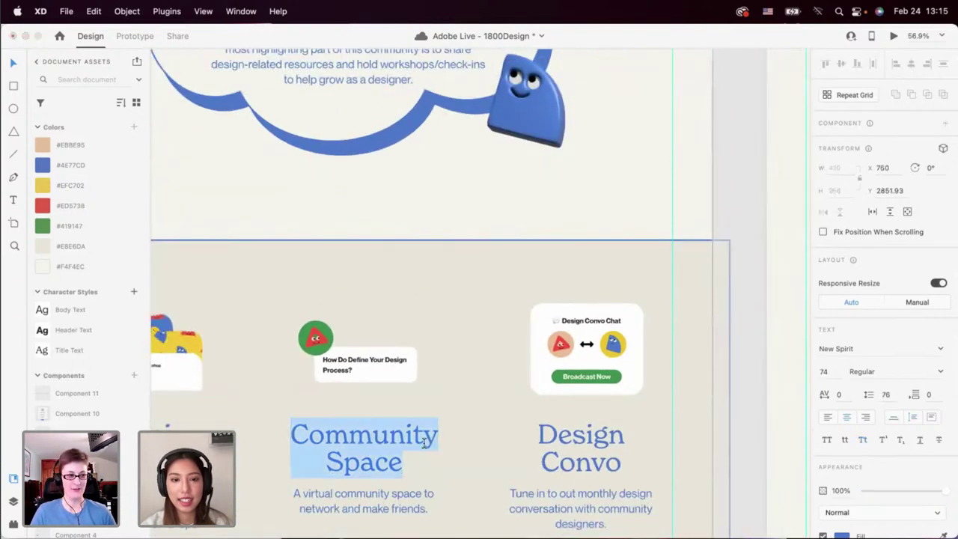
{"action": "scroll", "coordinate": [469, 441], "scroll_direction": "right", "scroll_amount": 15}
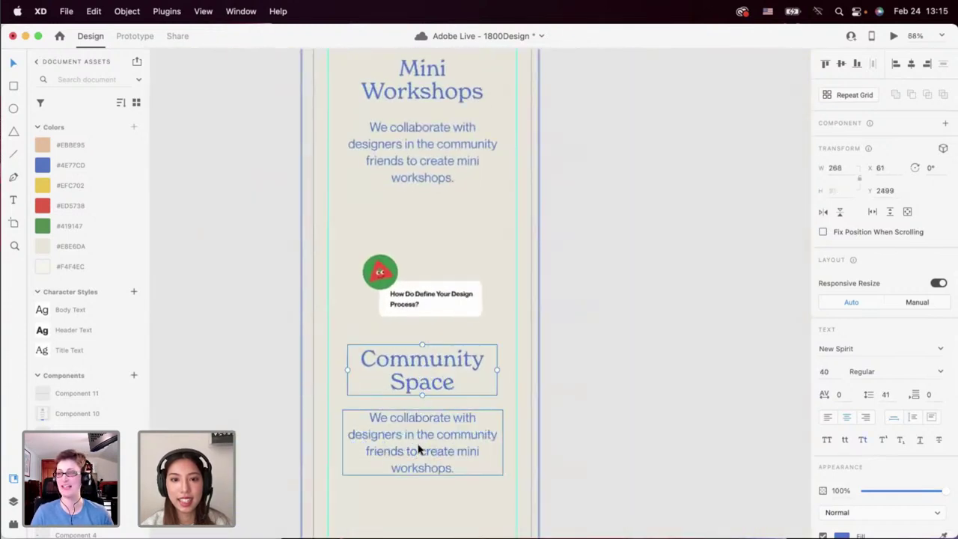
{"action": "double_click", "coordinate": [419, 449]}
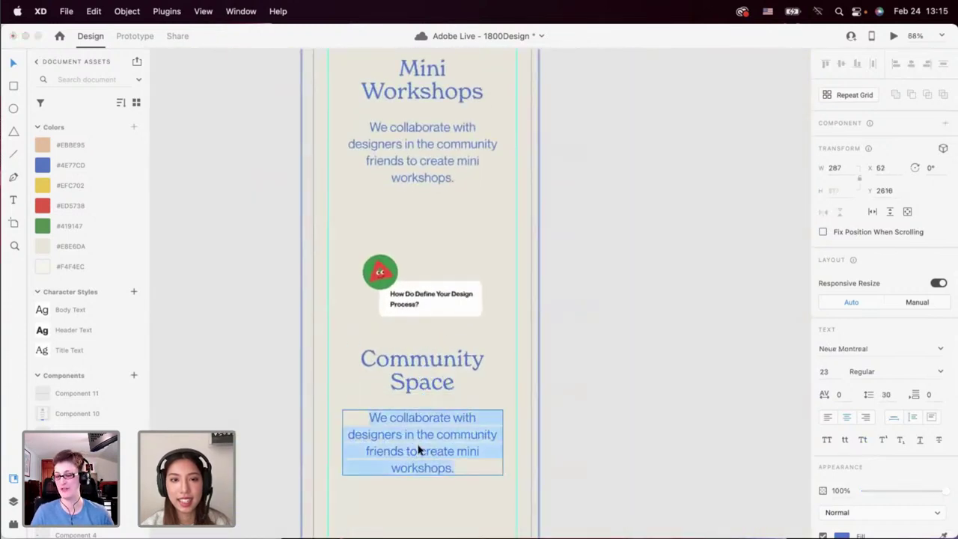
{"action": "key", "text": "super+v"}
{"action": "key", "text": "super+z"}
{"action": "key", "text": "Escape"}
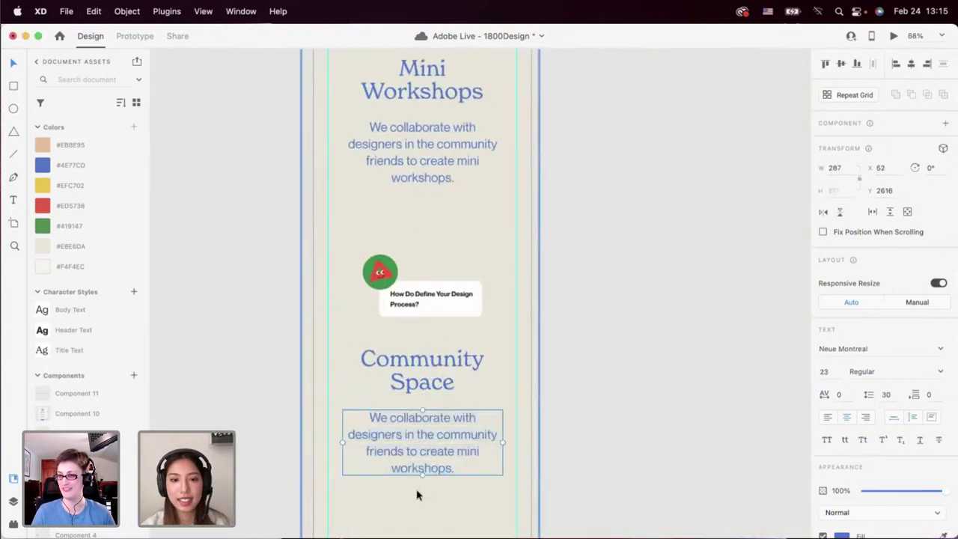
Replace the paragraph below the mobile Community Space heading with the desktop text "A virtual community space to network and make friends.".
{"action": "scroll", "coordinate": [417, 494], "scroll_direction": "left", "scroll_amount": 10}
{"action": "scroll", "coordinate": [417, 494], "scroll_direction": "down", "scroll_amount": 5}
{"action": "scroll", "coordinate": [359, 400], "scroll_direction": "left", "scroll_amount": 15}
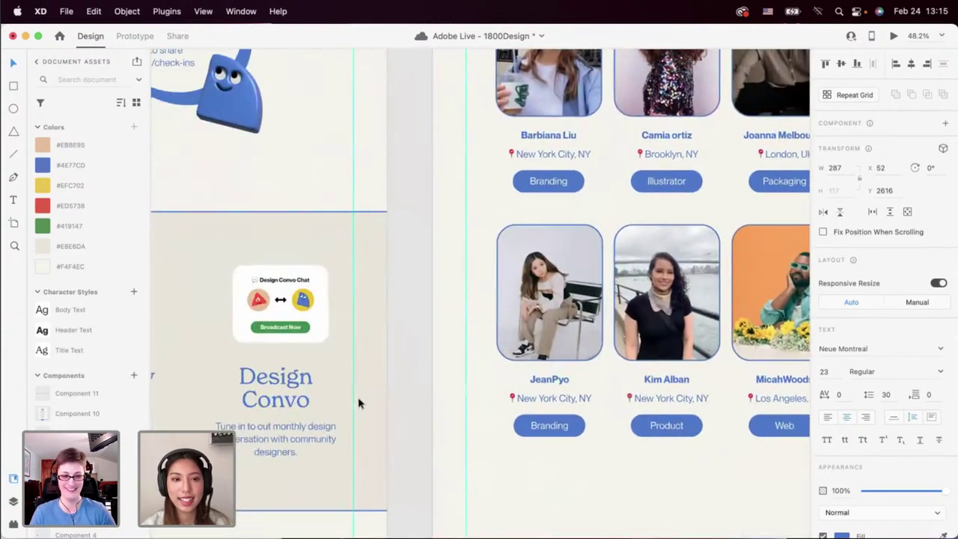
{"action": "double_click", "coordinate": [280, 392]}
{"action": "key", "text": "super+c"}
{"action": "key", "text": "Escape"}
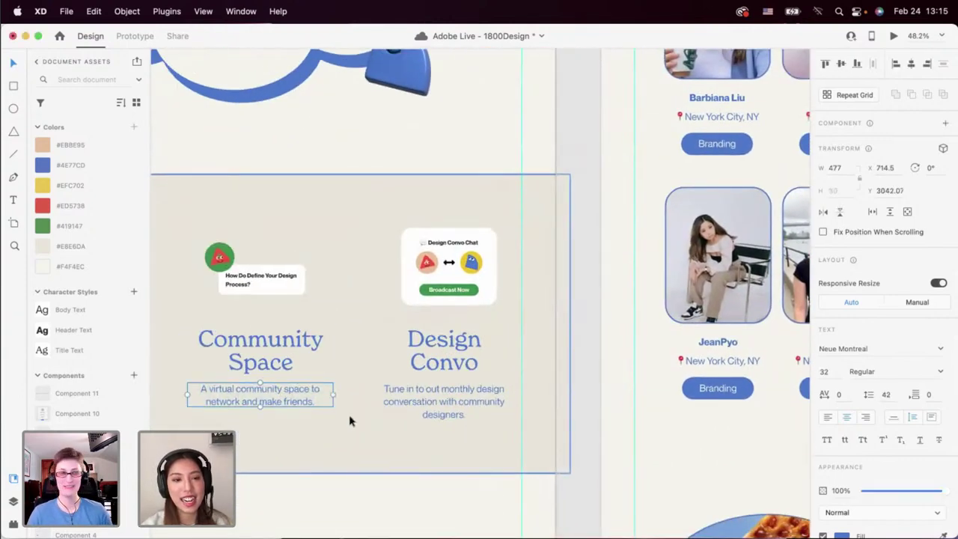
{"action": "scroll", "coordinate": [346, 412], "scroll_direction": "right", "scroll_amount": 15}
{"action": "scroll", "coordinate": [407, 331], "scroll_direction": "up", "scroll_amount": 5}
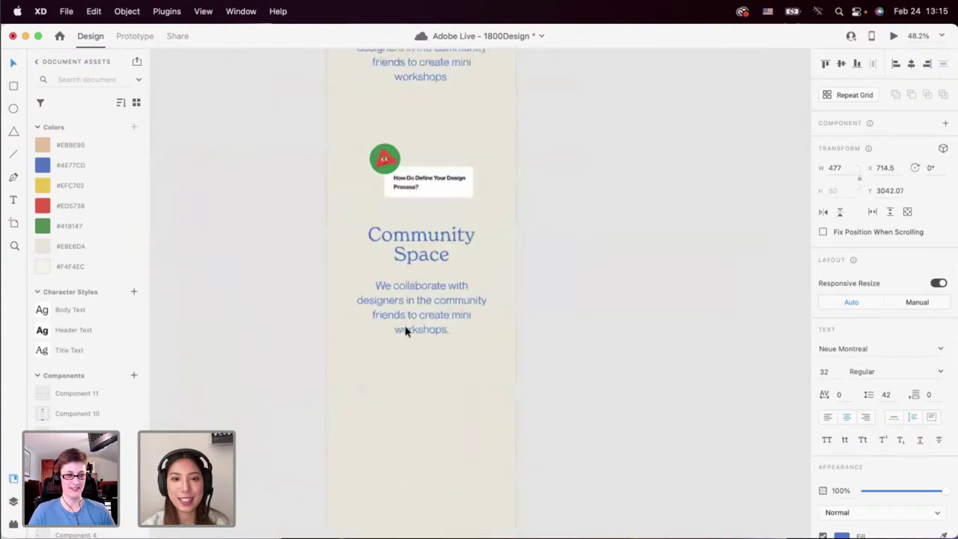
{"action": "double_click", "coordinate": [407, 332]}
{"action": "key", "text": "super+a"}
{"action": "key", "text": "super+v"}
{"action": "key", "text": "Escape"}
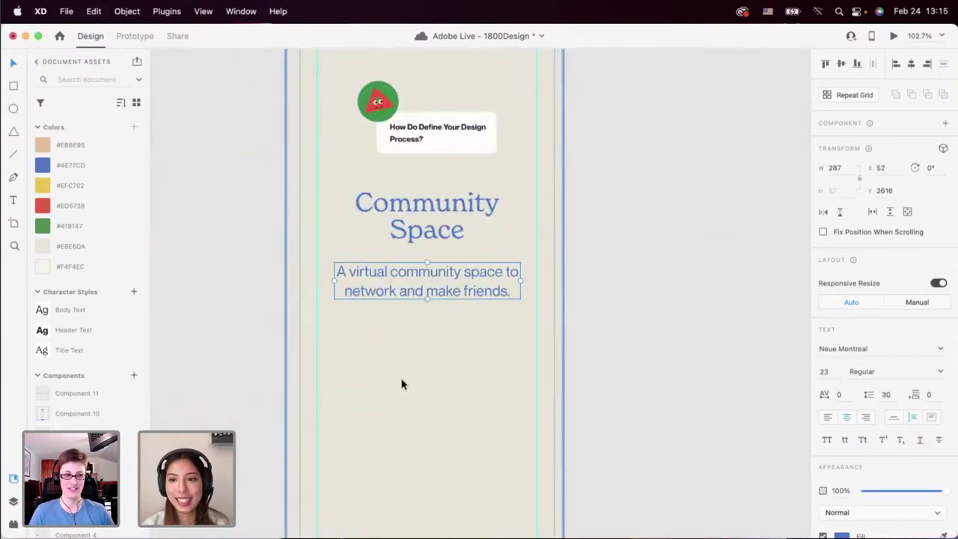
{"action": "scroll", "coordinate": [402, 384], "scroll_direction": "up", "scroll_amount": 5}
{"action": "scroll", "coordinate": [402, 384], "scroll_direction": "down", "scroll_amount": 5}
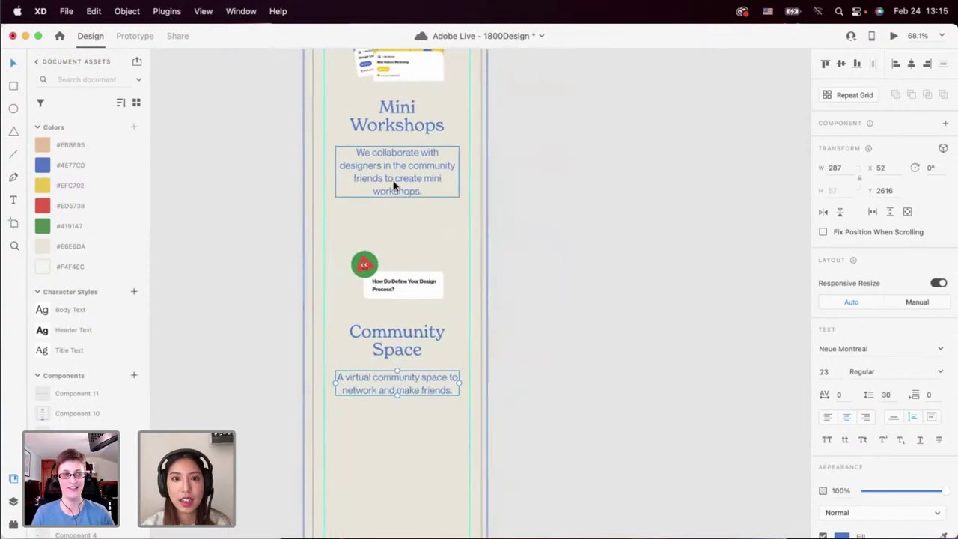
{"action": "left_click", "coordinate": [394, 186], "text": "shift"}
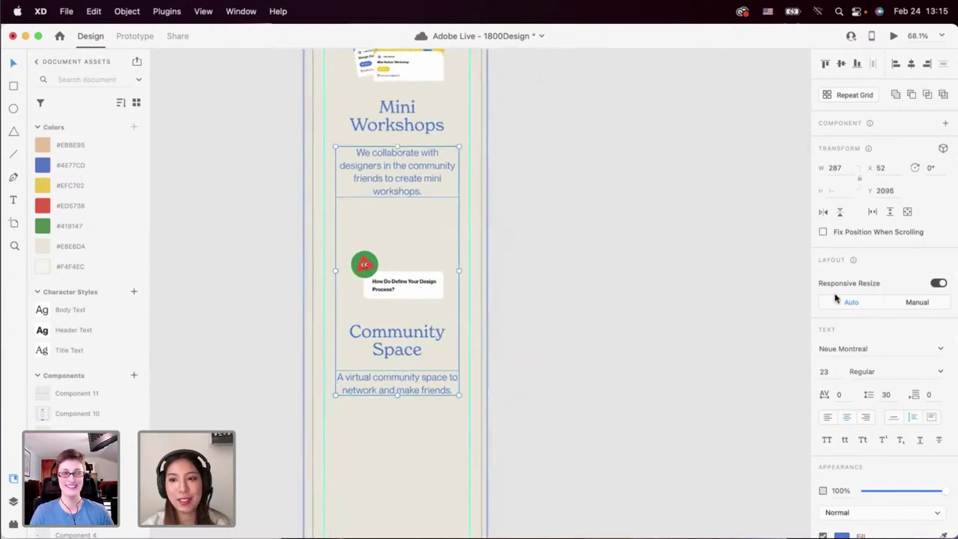
{"action": "scroll", "coordinate": [691, 354], "scroll_direction": "up", "scroll_amount": 2}
{"action": "scroll", "coordinate": [693, 351], "scroll_direction": "down", "scroll_amount": 4}
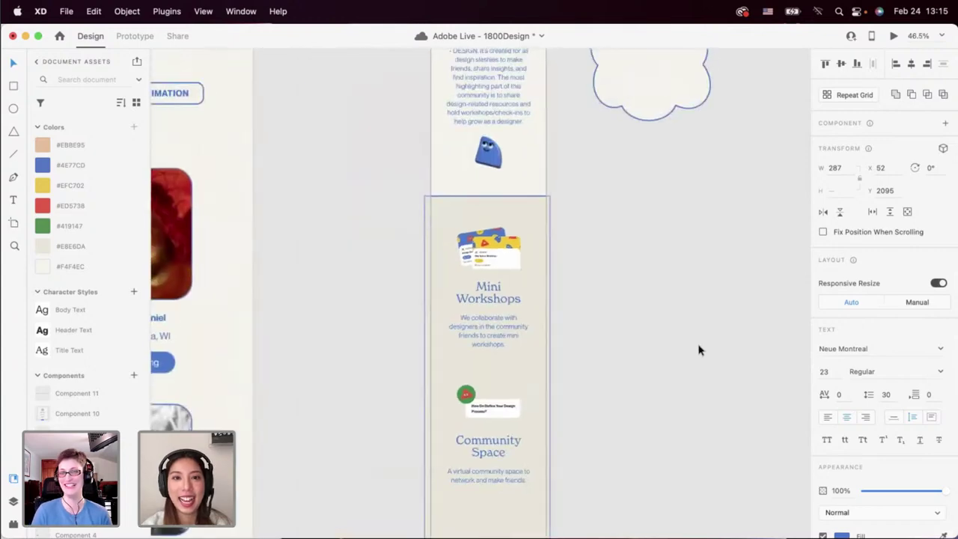
{"action": "scroll", "coordinate": [698, 347], "scroll_direction": "up", "scroll_amount": 3}
{"action": "left_click", "coordinate": [638, 358]}
{"action": "scroll", "coordinate": [599, 348], "scroll_direction": "down", "scroll_amount": 3}
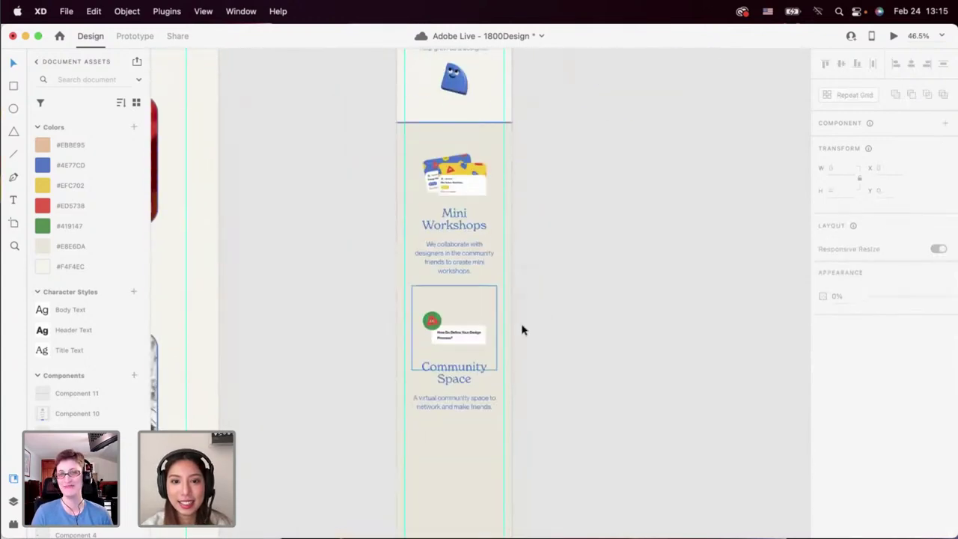
Nudge the Mini Workshops and Community Space descriptions up slightly, closer to their headings.
{"action": "left_click", "coordinate": [492, 334]}
{"action": "scroll", "coordinate": [509, 334], "scroll_direction": "up", "scroll_amount": 4}
{"action": "left_click_drag", "start_coordinate": [445, 447], "coordinate": [445, 442]}
{"action": "left_click", "coordinate": [430, 207], "text": "shift"}
{"action": "left_click_drag", "start_coordinate": [431, 207], "coordinate": [436, 210]}
{"action": "key", "text": "super+z"}
{"action": "left_click", "coordinate": [463, 252]}
{"action": "left_click", "coordinate": [438, 214]}
{"action": "left_click", "coordinate": [427, 352]}
{"action": "left_click", "coordinate": [421, 490]}
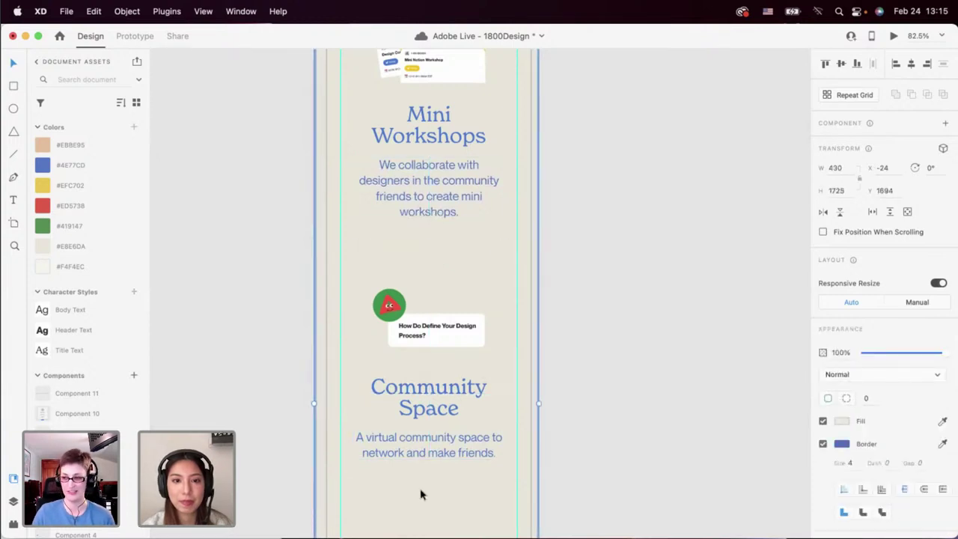
{"action": "scroll", "coordinate": [421, 491], "scroll_direction": "down", "scroll_amount": 5}
{"action": "scroll", "coordinate": [421, 491], "scroll_direction": "down", "scroll_amount": 3}
{"action": "left_click_drag", "start_coordinate": [439, 403], "coordinate": [406, 287]}
{"action": "key", "text": "super+z"}
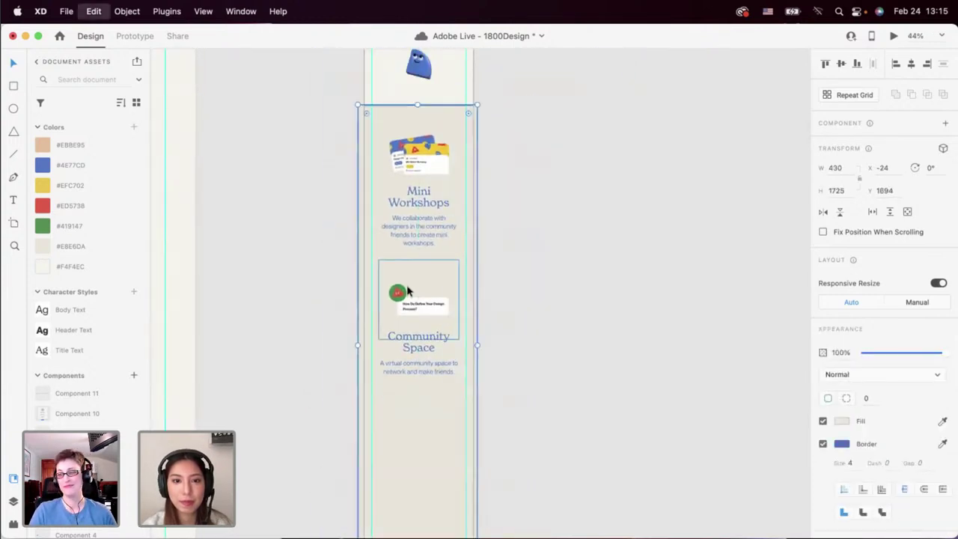
Lock the mobile section's beige background and move the whole Community Space block up, closer to Mini Workshops.
{"action": "key", "text": "super+l"}
{"action": "left_click_drag", "start_coordinate": [435, 401], "coordinate": [414, 297]}
{"action": "scroll", "coordinate": [414, 298], "scroll_direction": "down", "scroll_amount": 4}
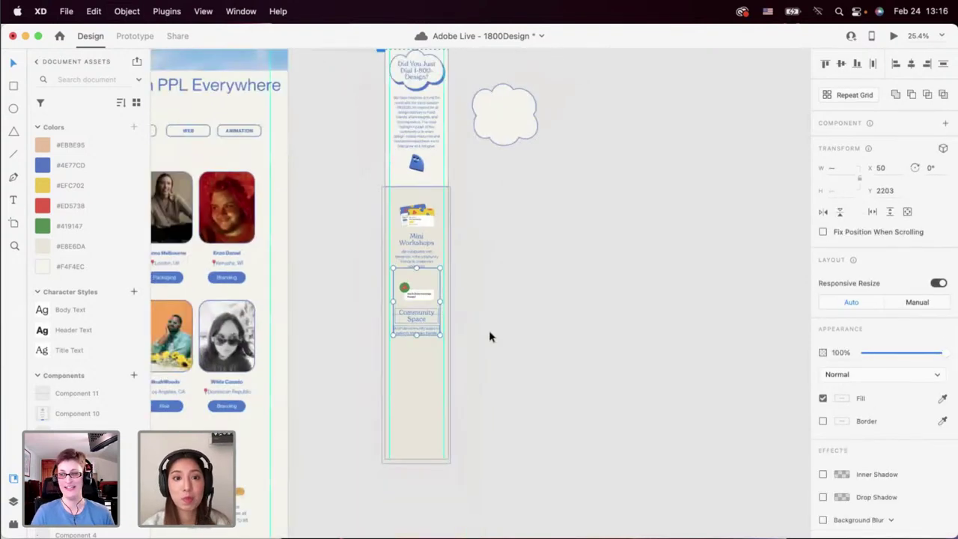
{"action": "left_click", "coordinate": [490, 332]}
{"action": "left_click_drag", "start_coordinate": [426, 350], "coordinate": [409, 292]}
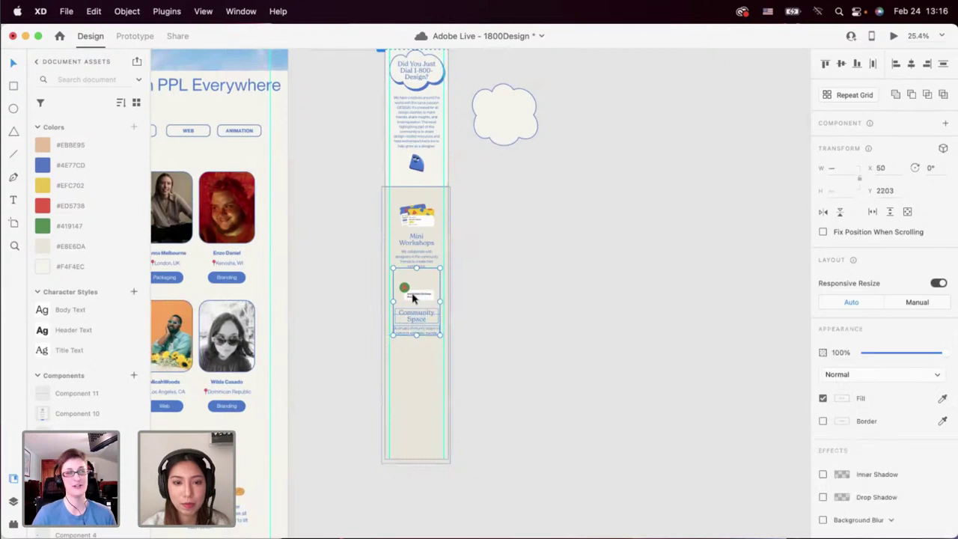
{"action": "left_click", "coordinate": [456, 223]}
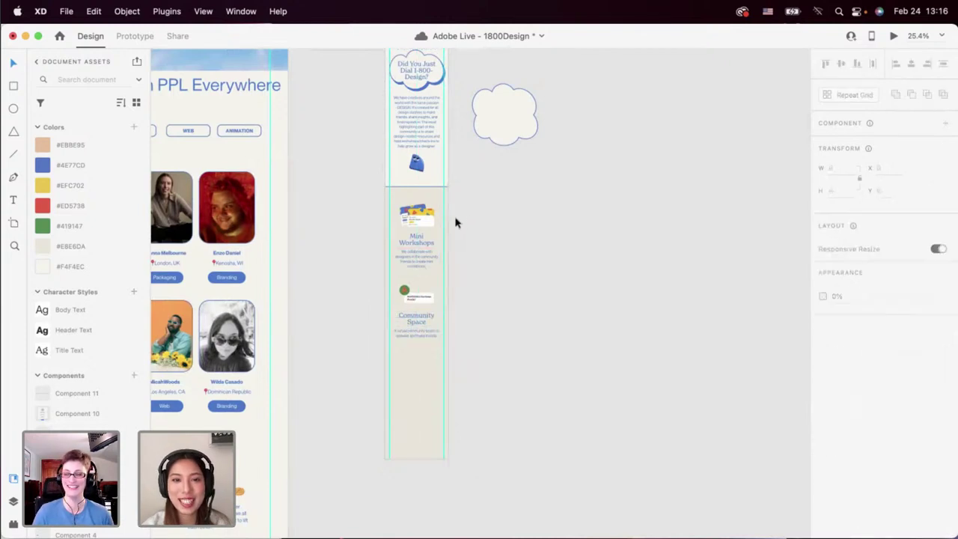
Duplicate the Community Space image, heading and description as a third block below, at Y 2672.
{"action": "left_click_drag", "start_coordinate": [458, 212], "coordinate": [395, 357]}
{"action": "scroll", "coordinate": [415, 384], "scroll_direction": "up", "scroll_amount": 3}
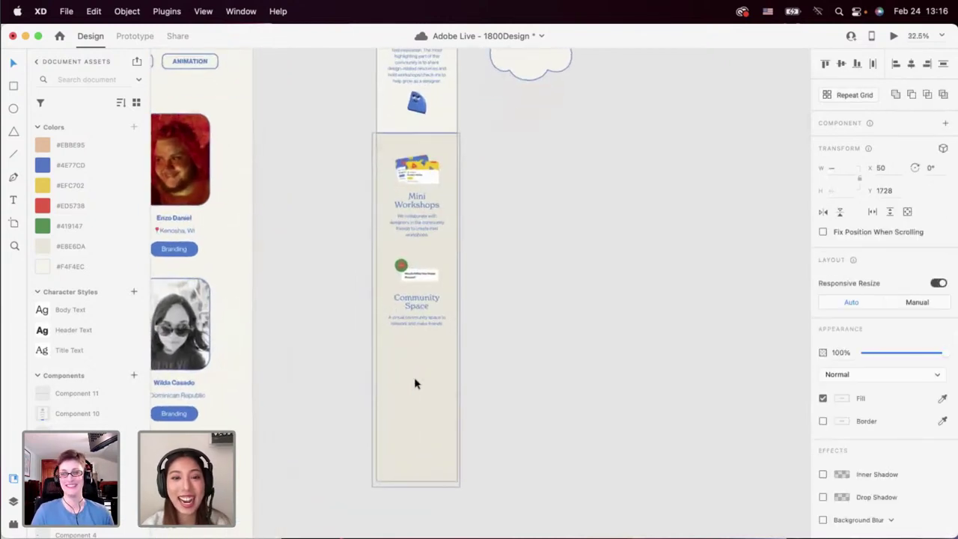
{"action": "left_click_drag", "start_coordinate": [424, 341], "coordinate": [417, 366]}
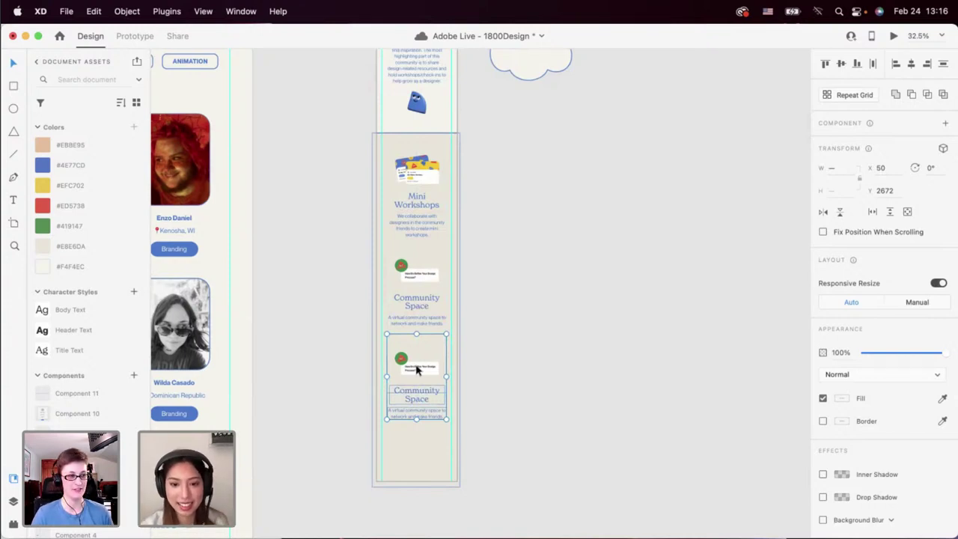
{"action": "left_click", "coordinate": [413, 441]}
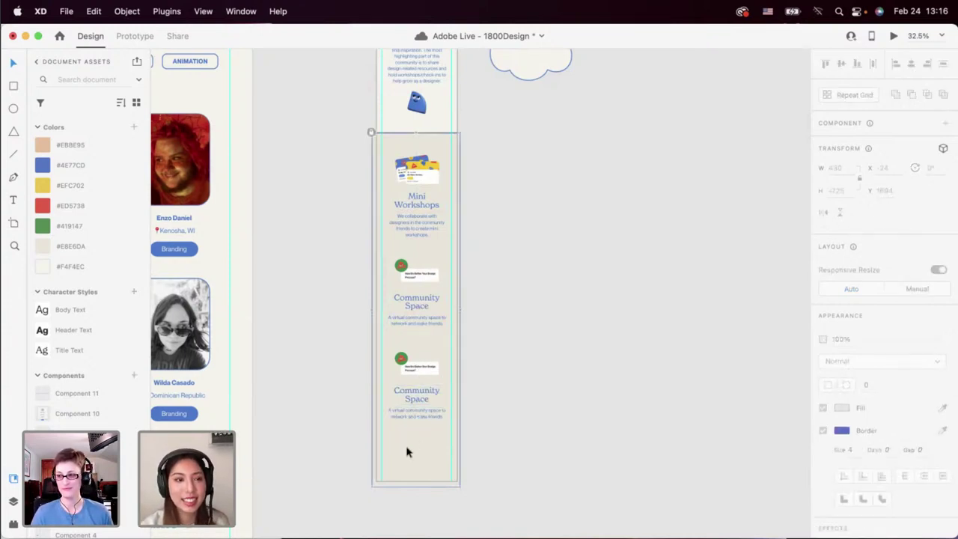
Switch to Finder and replace the third block's image with Design Convo.png from the Design Files folder.
{"action": "key", "text": "super+Tab"}
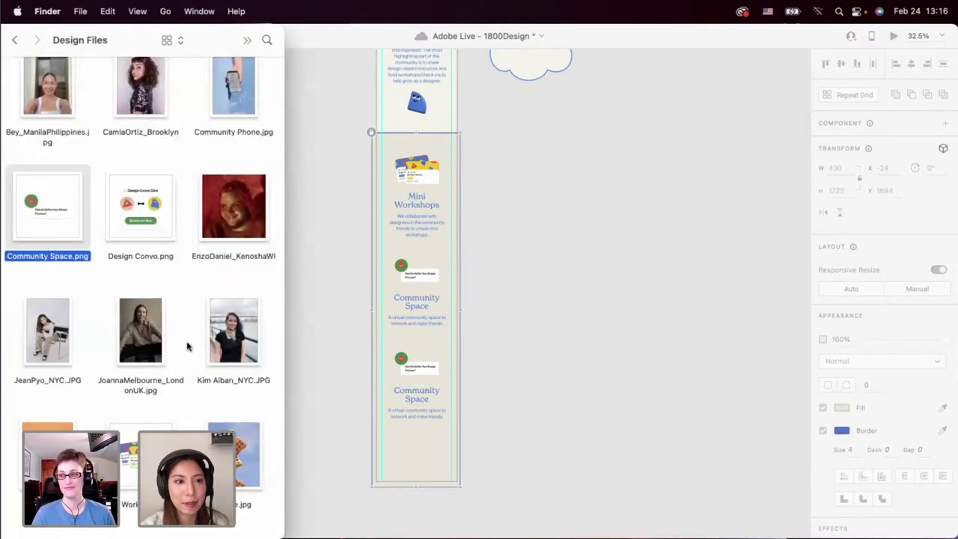
{"action": "left_click_drag", "start_coordinate": [140, 206], "coordinate": [411, 364]}
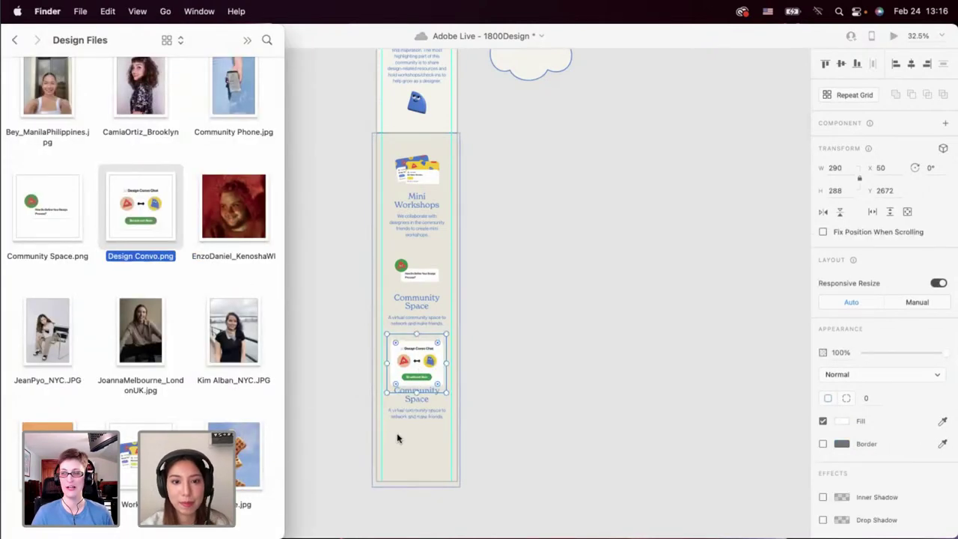
{"action": "left_click", "coordinate": [399, 438]}
{"action": "scroll", "coordinate": [426, 370], "scroll_direction": "up", "scroll_amount": 3}
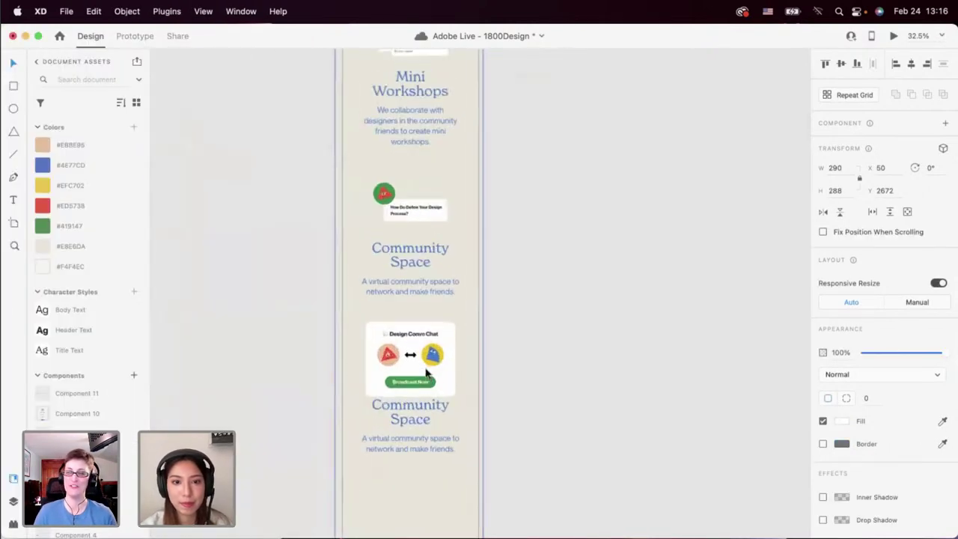
Scale down the Design Convo image and keep it centred above the third block's heading.
{"action": "left_click", "coordinate": [501, 408]}
{"action": "left_click", "coordinate": [445, 401]}
{"action": "left_click_drag", "start_coordinate": [463, 411], "coordinate": [431, 398]}
{"action": "left_click_drag", "start_coordinate": [396, 354], "coordinate": [412, 368]}
{"action": "left_click", "coordinate": [531, 366]}
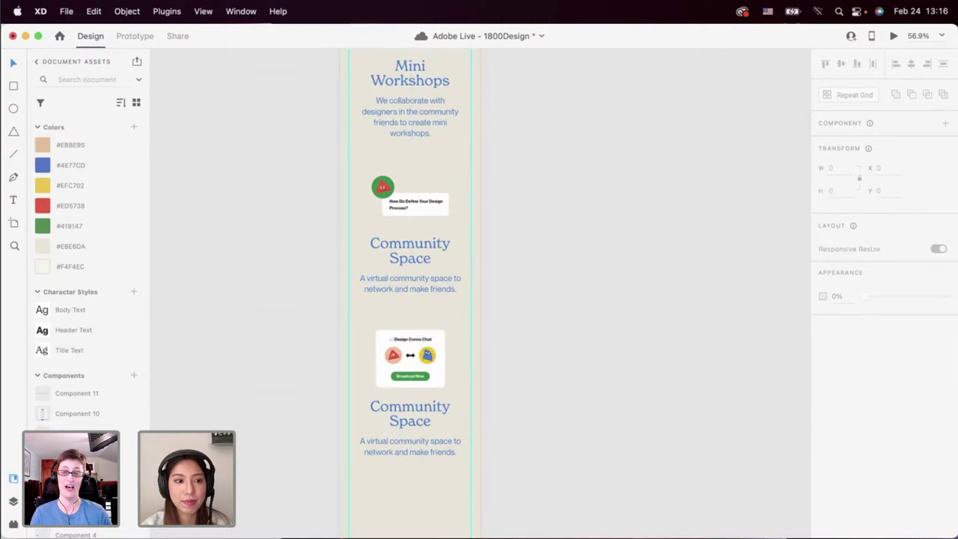
Open the plugin marketplace in Creative Cloud, browse the plugins available for XD, and return to the document assets.
{"action": "left_click", "coordinate": [13, 523]}
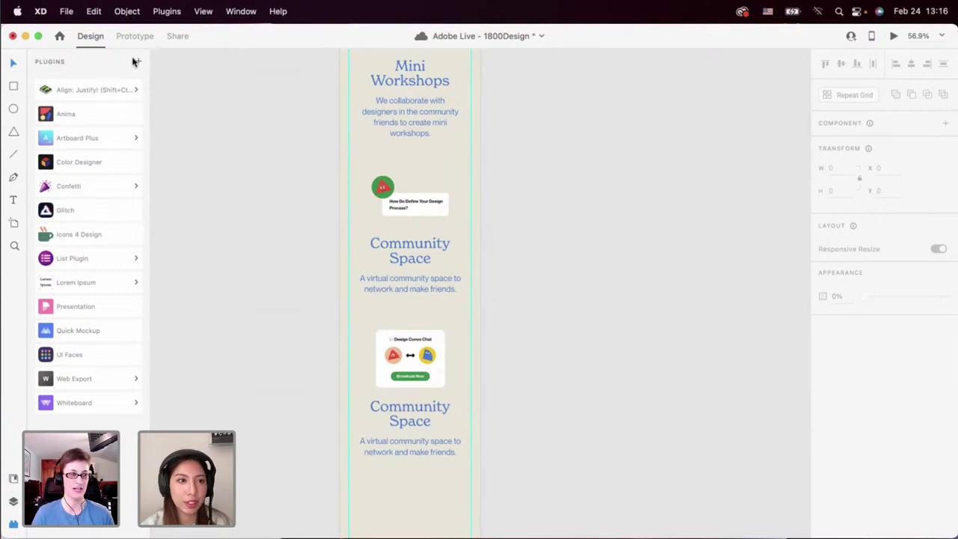
{"action": "left_click", "coordinate": [13, 479]}
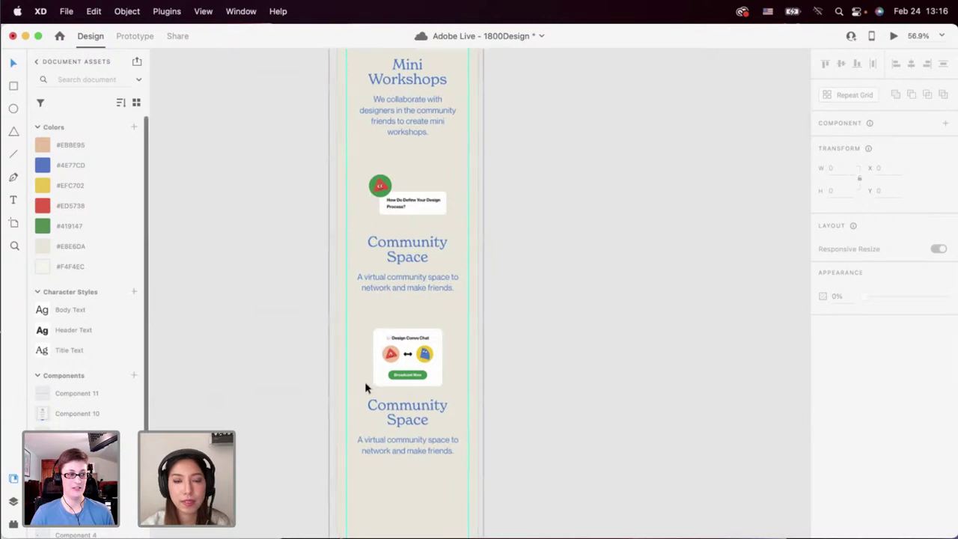
{"action": "scroll", "coordinate": [365, 387], "scroll_direction": "right", "scroll_amount": 1}
{"action": "left_click", "coordinate": [13, 526]}
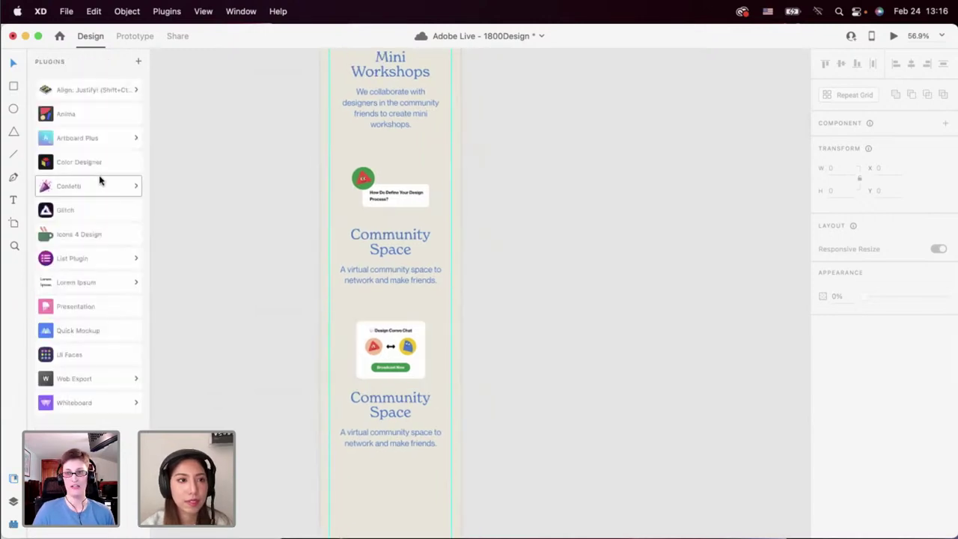
{"action": "left_click", "coordinate": [138, 63]}
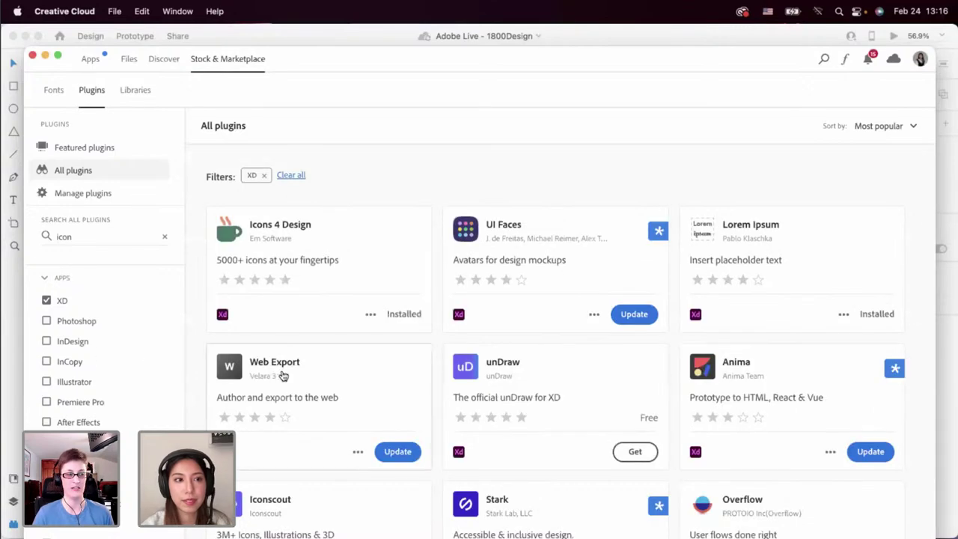
{"action": "scroll", "coordinate": [281, 374], "scroll_direction": "down", "scroll_amount": 15}
{"action": "scroll", "coordinate": [282, 374], "scroll_direction": "down", "scroll_amount": 10}
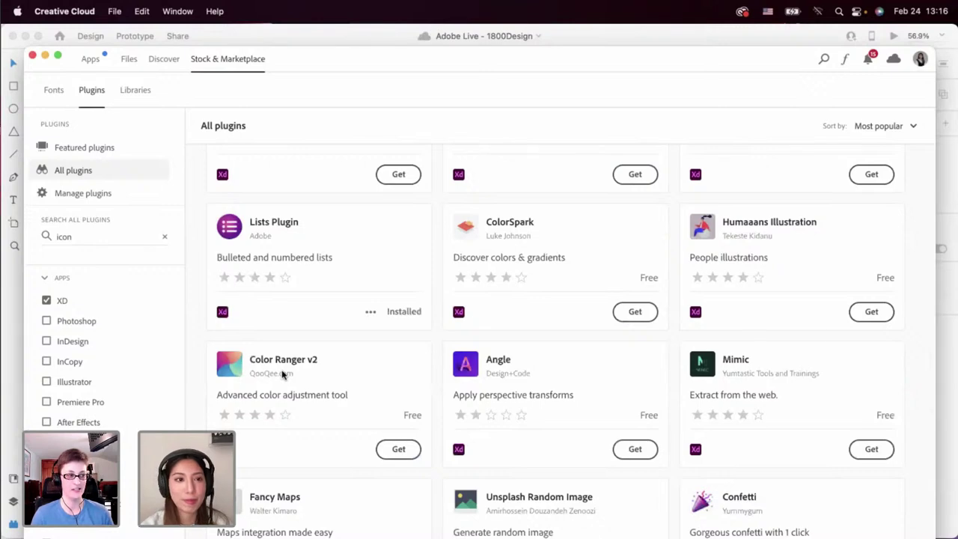
{"action": "scroll", "coordinate": [282, 374], "scroll_direction": "up", "scroll_amount": 15}
{"action": "scroll", "coordinate": [117, 391], "scroll_direction": "down", "scroll_amount": 4}
{"action": "scroll", "coordinate": [118, 392], "scroll_direction": "down", "scroll_amount": 3}
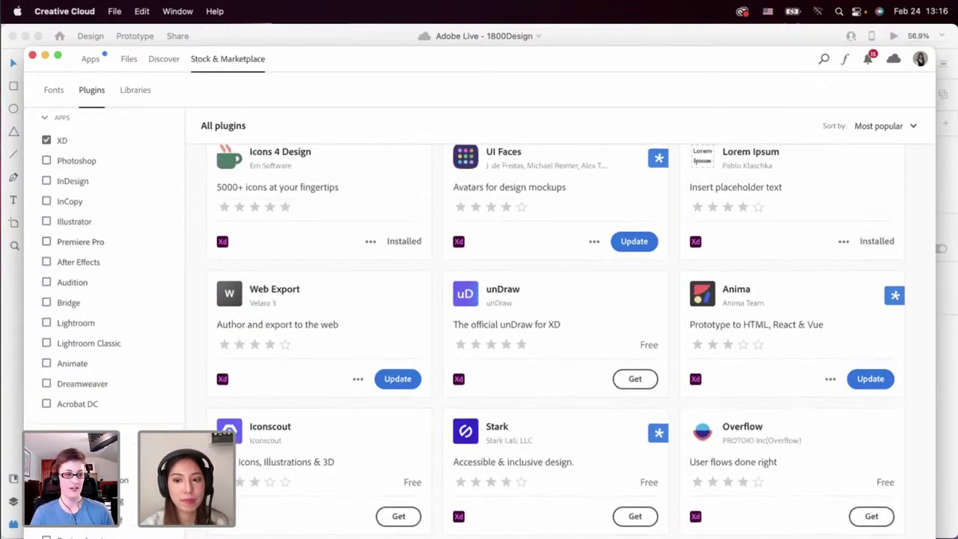
{"action": "scroll", "coordinate": [130, 410], "scroll_direction": "up", "scroll_amount": 6}
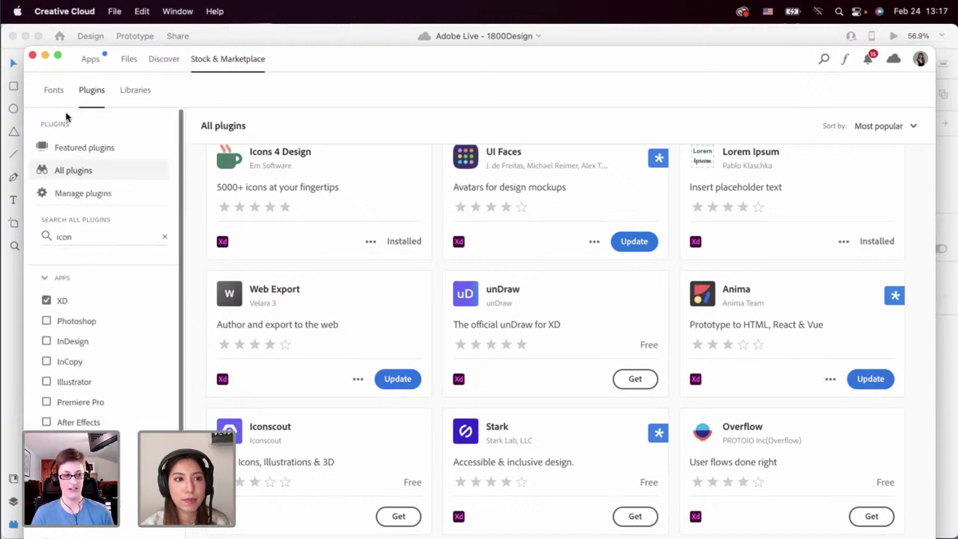
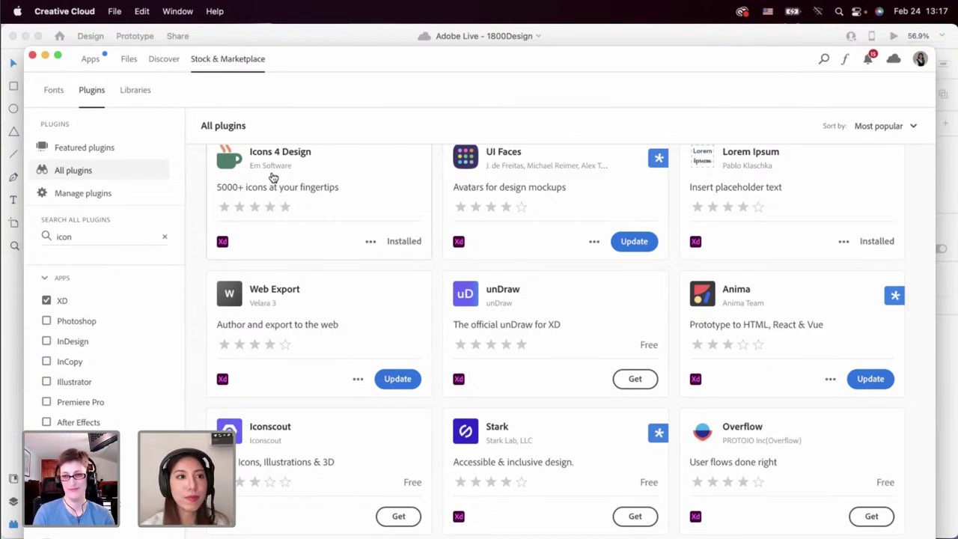
{"action": "left_click", "coordinate": [32, 55]}
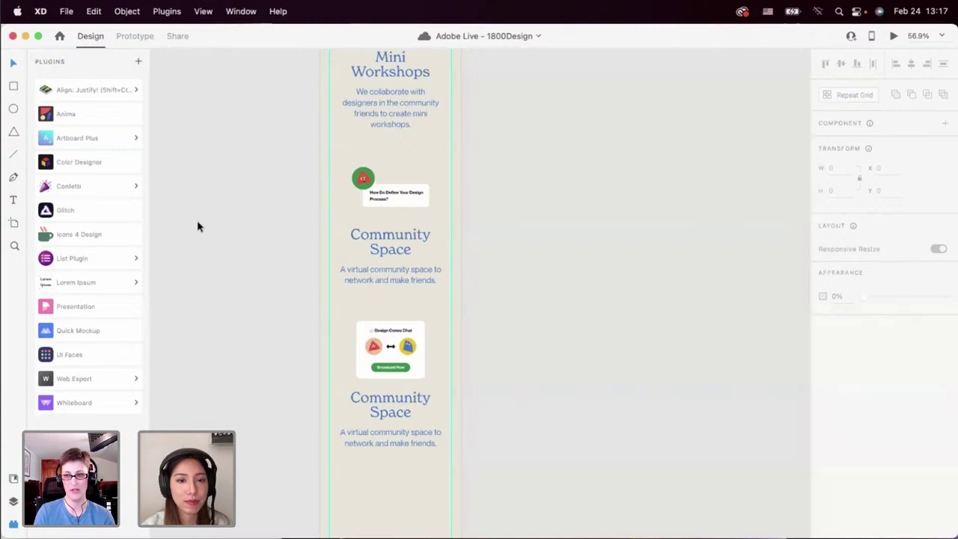
{"action": "left_click", "coordinate": [14, 478]}
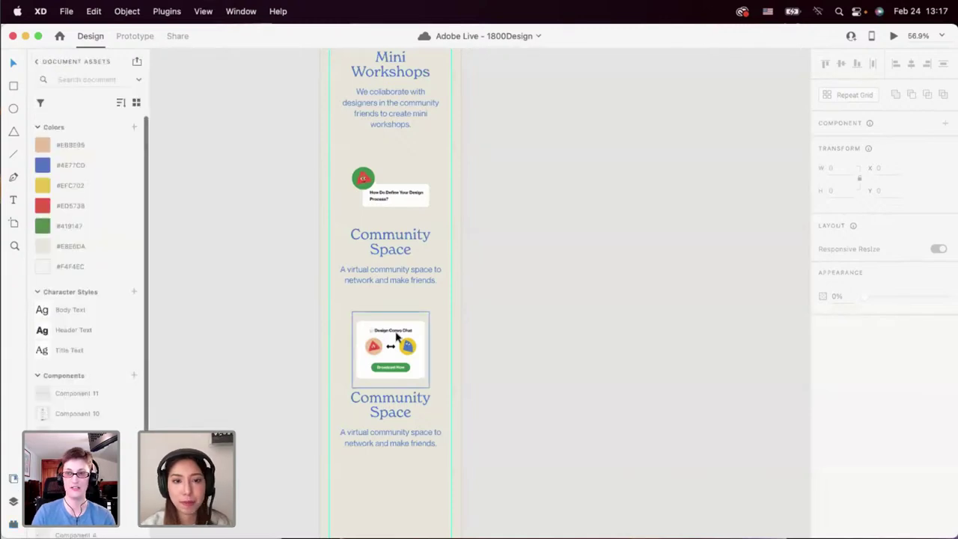
Move the middle block's Community Space heading and description up together to Y 2446, closer to the illustration.
{"action": "scroll", "coordinate": [402, 339], "scroll_direction": "down", "scroll_amount": 2}
{"action": "scroll", "coordinate": [473, 327], "scroll_direction": "up", "scroll_amount": 3}
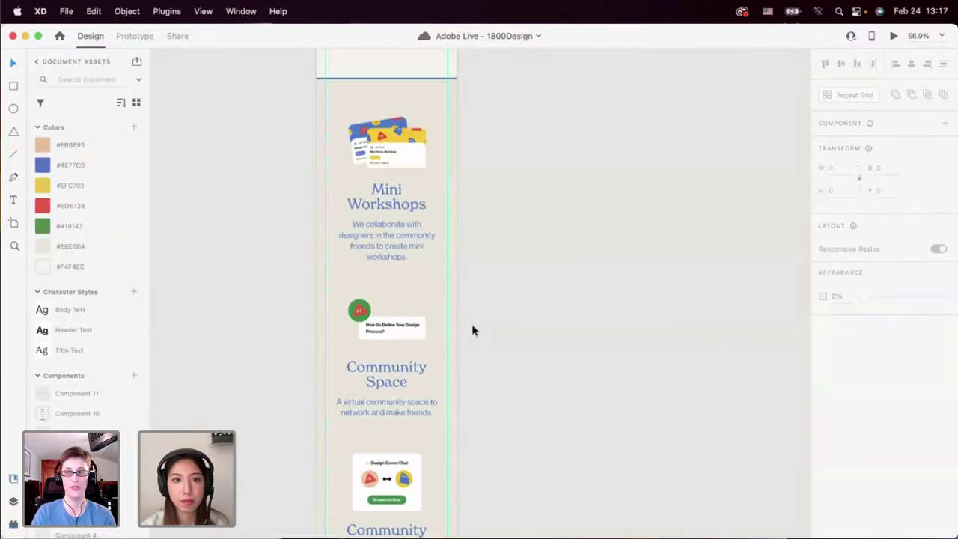
{"action": "scroll", "coordinate": [472, 331], "scroll_direction": "down", "scroll_amount": 1}
{"action": "scroll", "coordinate": [472, 330], "scroll_direction": "down", "scroll_amount": 1}
{"action": "left_click", "coordinate": [385, 272]}
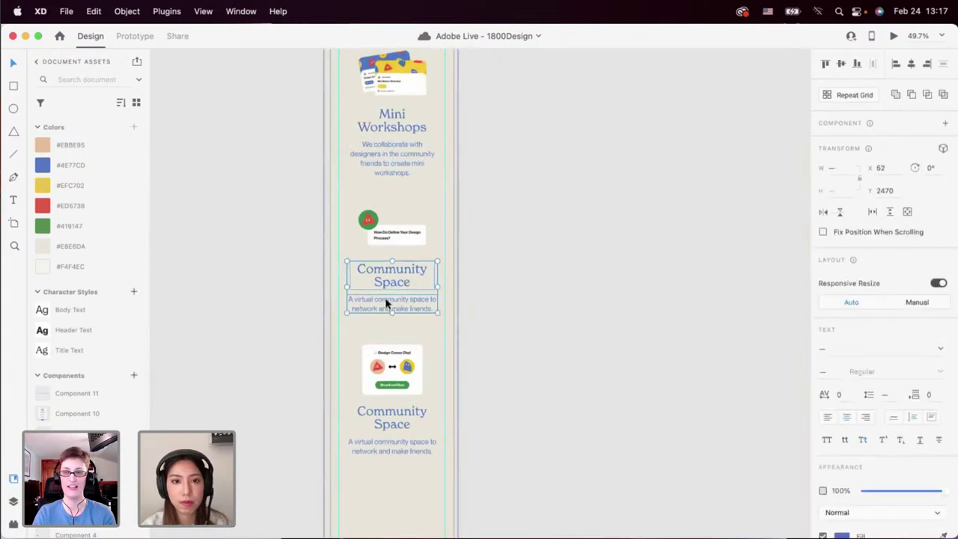
{"action": "left_click_drag", "start_coordinate": [386, 303], "coordinate": [385, 296]}
{"action": "scroll", "coordinate": [377, 274], "scroll_direction": "up", "scroll_amount": 3}
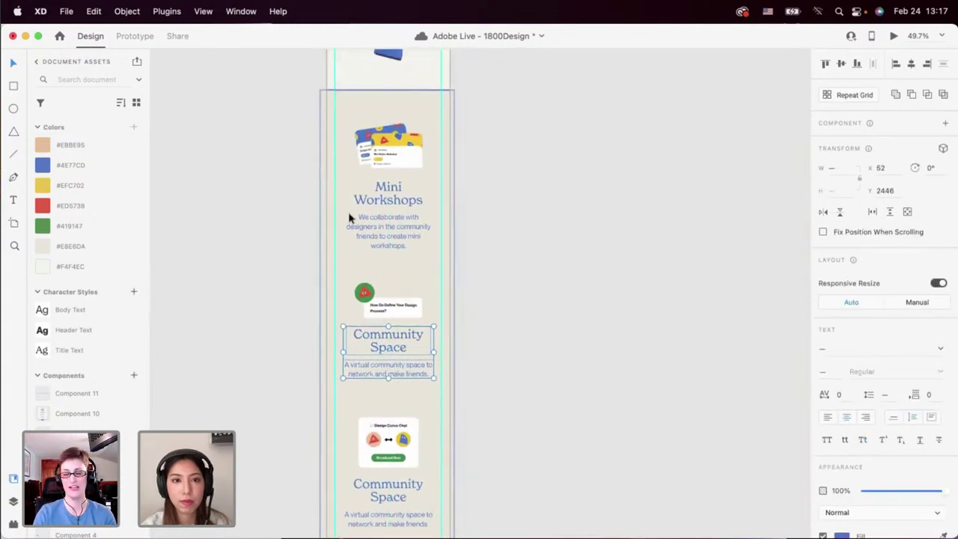
Group the image, heading and description of each of the three mobile feature blocks into its own group.
{"action": "left_click_drag", "start_coordinate": [306, 128], "coordinate": [413, 250]}
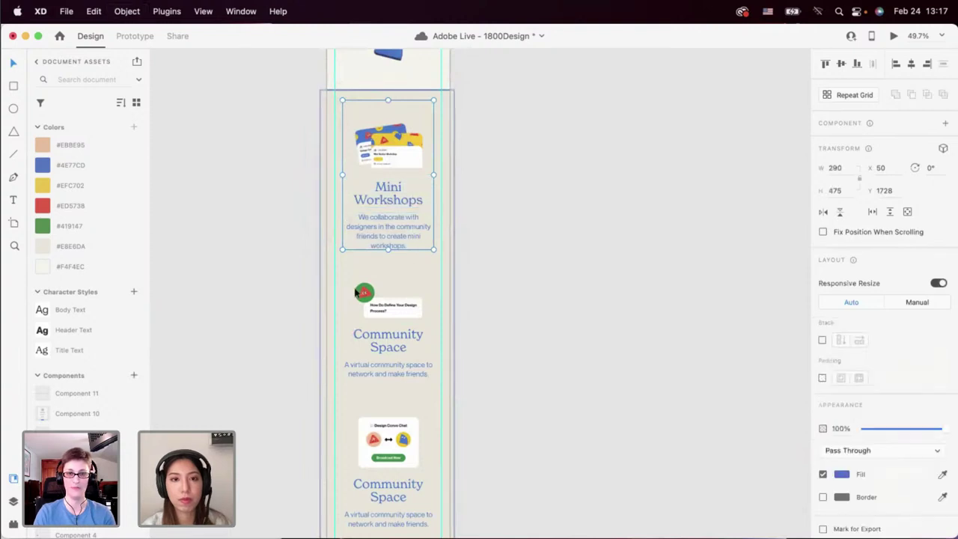
{"action": "left_click_drag", "start_coordinate": [267, 279], "coordinate": [424, 379]}
{"action": "scroll", "coordinate": [321, 302], "scroll_direction": "down", "scroll_amount": 5}
{"action": "left_click_drag", "start_coordinate": [280, 213], "coordinate": [419, 385]}
{"action": "scroll", "coordinate": [405, 405], "scroll_direction": "up", "scroll_amount": 2}
{"action": "left_click", "coordinate": [400, 422]}
{"action": "scroll", "coordinate": [400, 434], "scroll_direction": "up", "scroll_amount": 2}
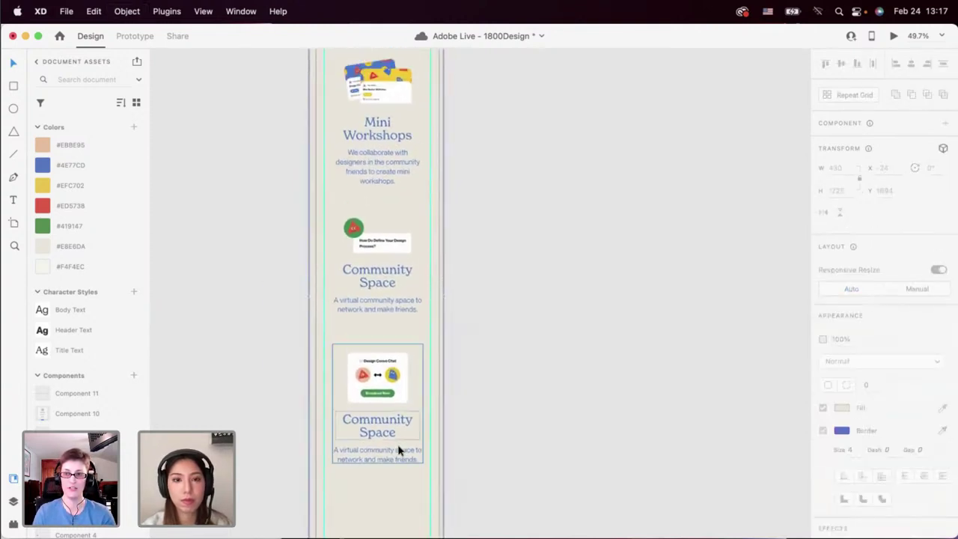
Select the three feature groups together and try to align their horizontal centres.
{"action": "left_click_drag", "start_coordinate": [388, 484], "coordinate": [378, 120]}
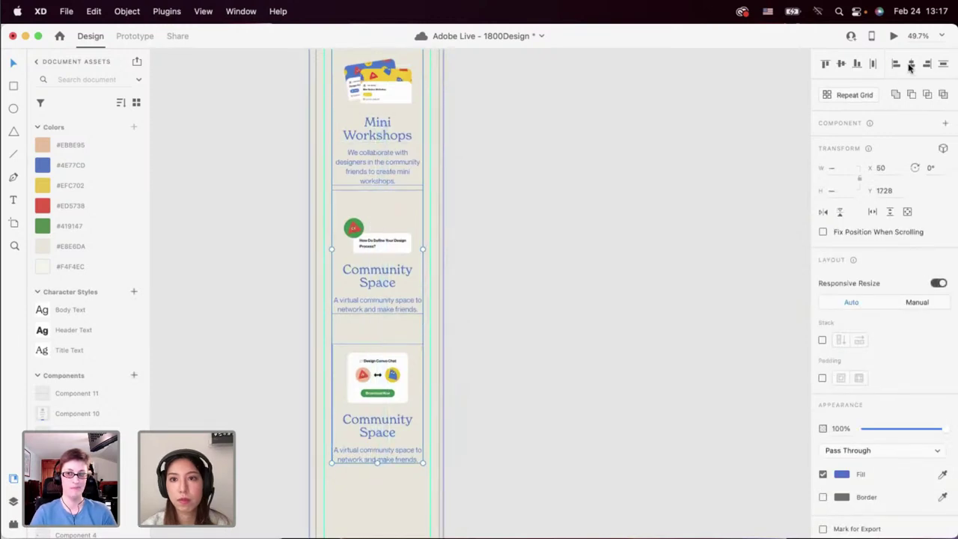
{"action": "left_click_drag", "start_coordinate": [390, 264], "coordinate": [419, 271]}
{"action": "left_click", "coordinate": [516, 287]}
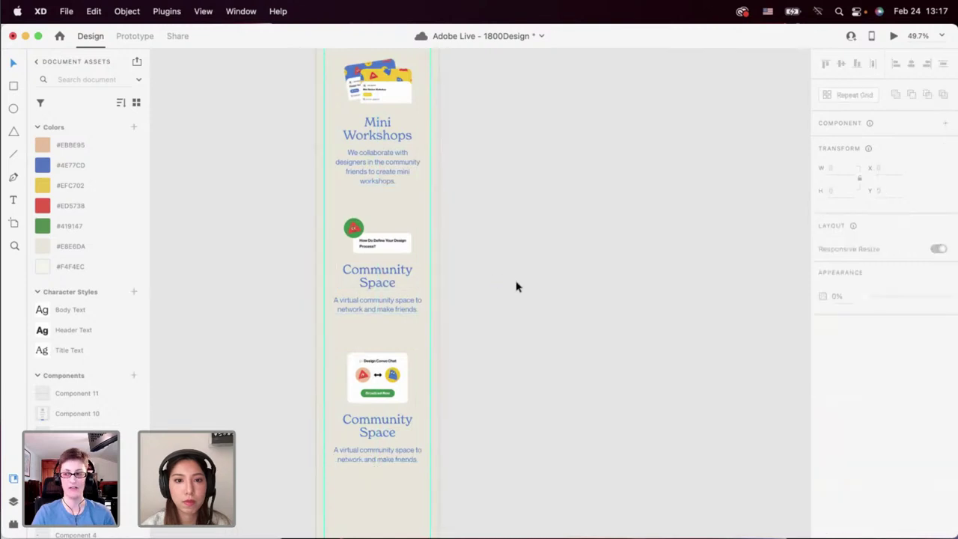
{"action": "scroll", "coordinate": [517, 286], "scroll_direction": "down", "scroll_amount": 1}
{"action": "scroll", "coordinate": [490, 298], "scroll_direction": "down", "scroll_amount": 3}
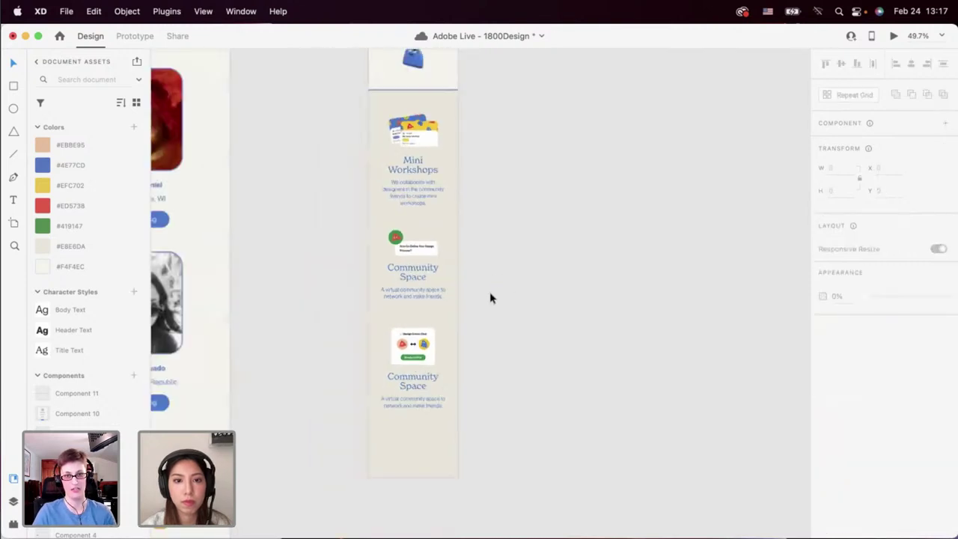
{"action": "left_click", "coordinate": [422, 356]}
{"action": "left_click", "coordinate": [417, 271], "text": "shift"}
{"action": "left_click", "coordinate": [499, 232]}
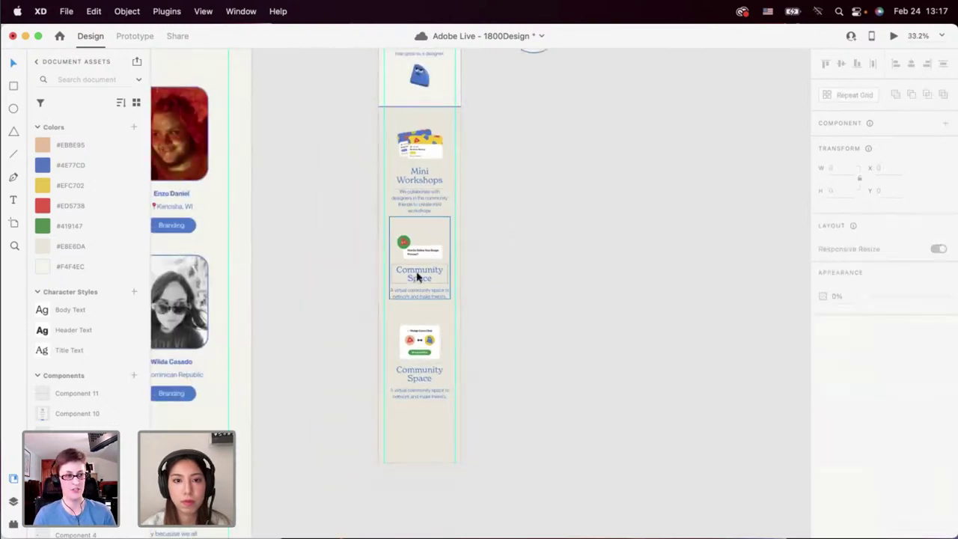
Move the middle and last feature blocks up together slightly, closer to the Mini Workshops block.
{"action": "left_click_drag", "start_coordinate": [417, 276], "coordinate": [430, 356]}
{"action": "left_click", "coordinate": [482, 329]}
{"action": "left_click", "coordinate": [526, 329]}
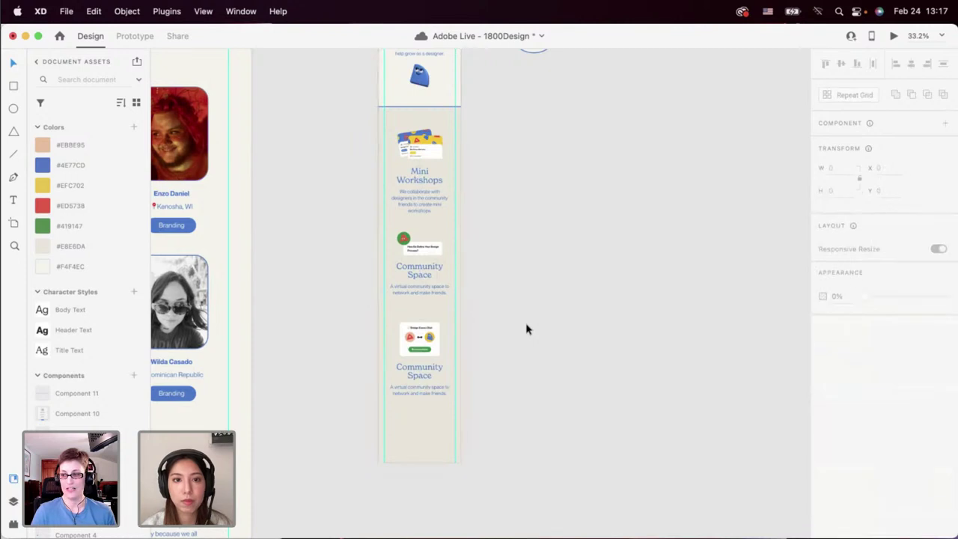
Shorten the beige section's background rectangle from below to a height of 1513 so it ends nearer the last feature block.
{"action": "left_click", "coordinate": [421, 447]}
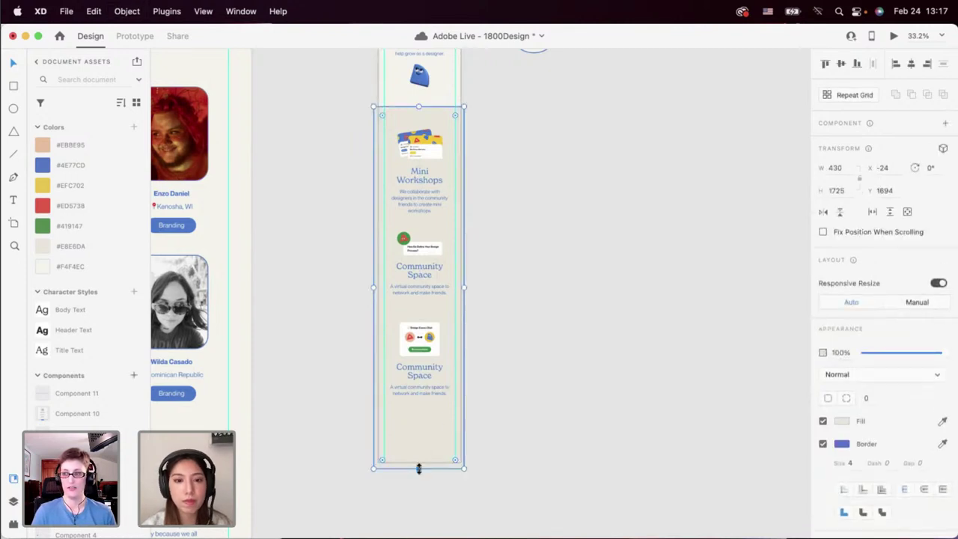
{"action": "left_click_drag", "start_coordinate": [419, 466], "coordinate": [420, 427]}
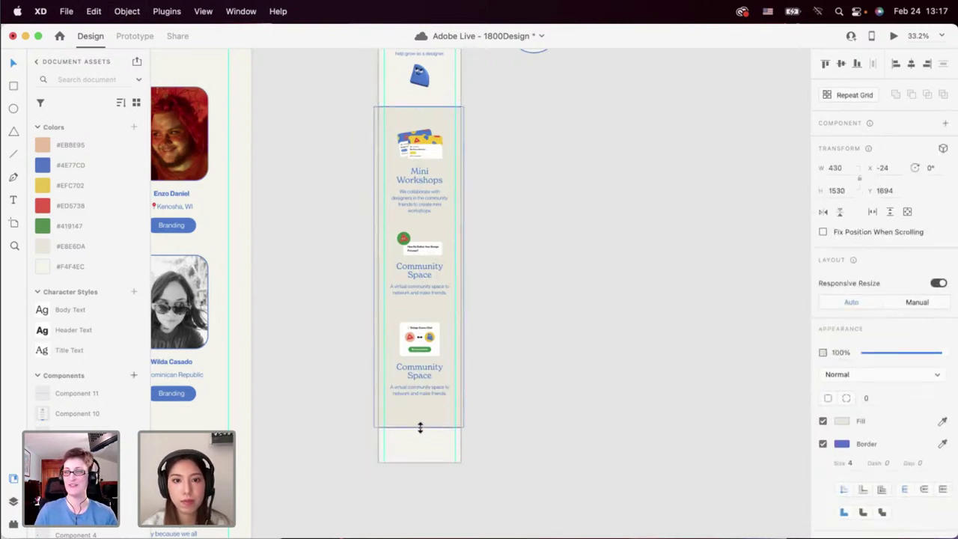
{"action": "left_click", "coordinate": [539, 352]}
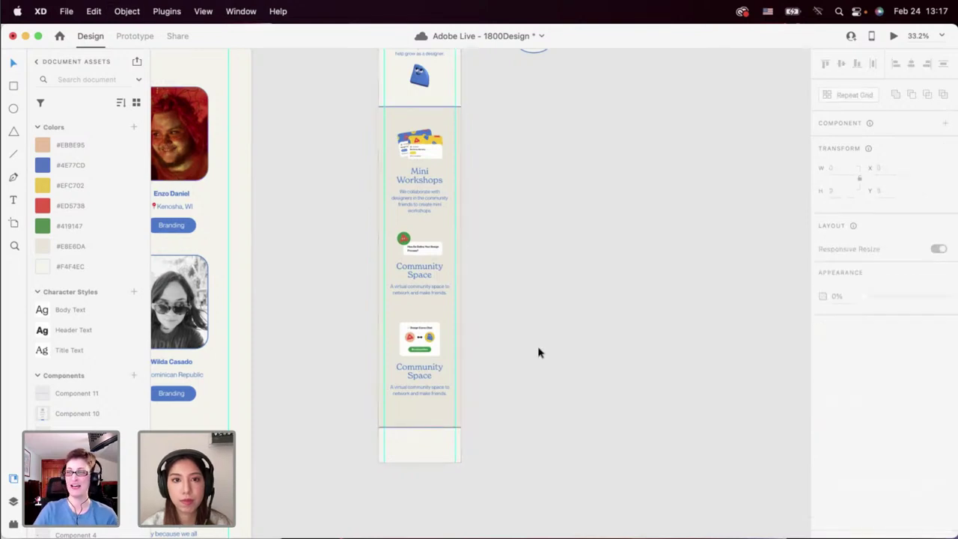
{"action": "left_click", "coordinate": [446, 410]}
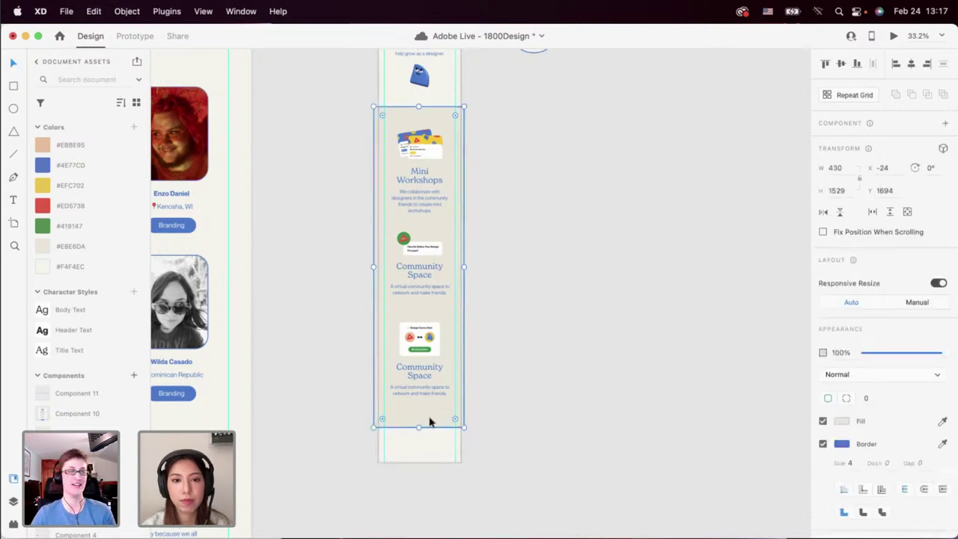
{"action": "left_click_drag", "start_coordinate": [419, 426], "coordinate": [420, 424]}
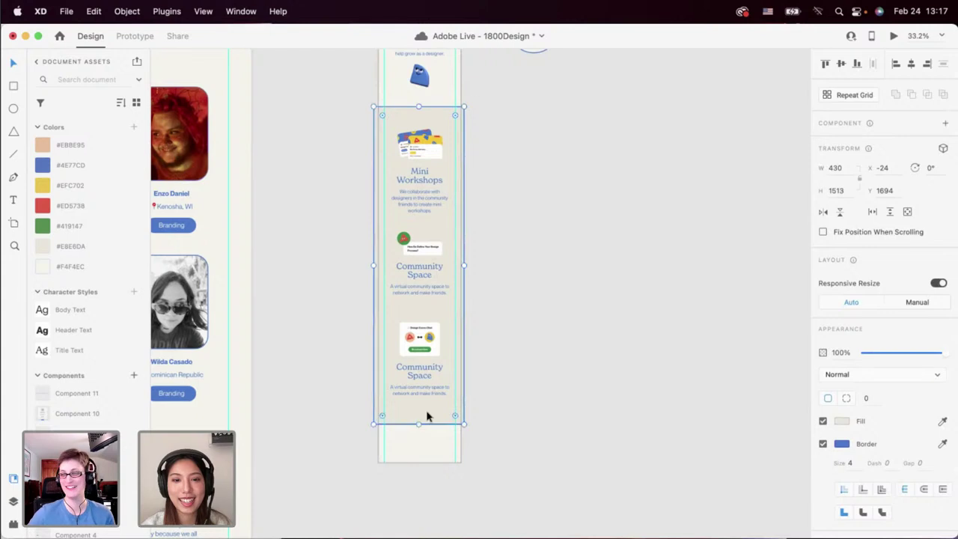
{"action": "left_click", "coordinate": [507, 384]}
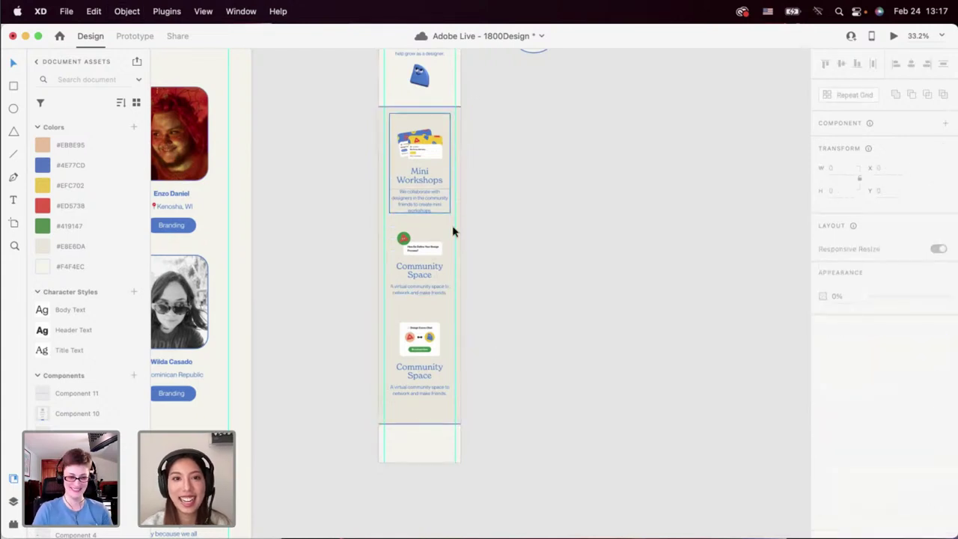
Select the three feature groups together and fine-tune their vertical spacing within the beige section.
{"action": "double_click", "coordinate": [415, 178]}
{"action": "left_click", "coordinate": [418, 254], "text": "shift"}
{"action": "left_click", "coordinate": [416, 345], "text": "shift"}
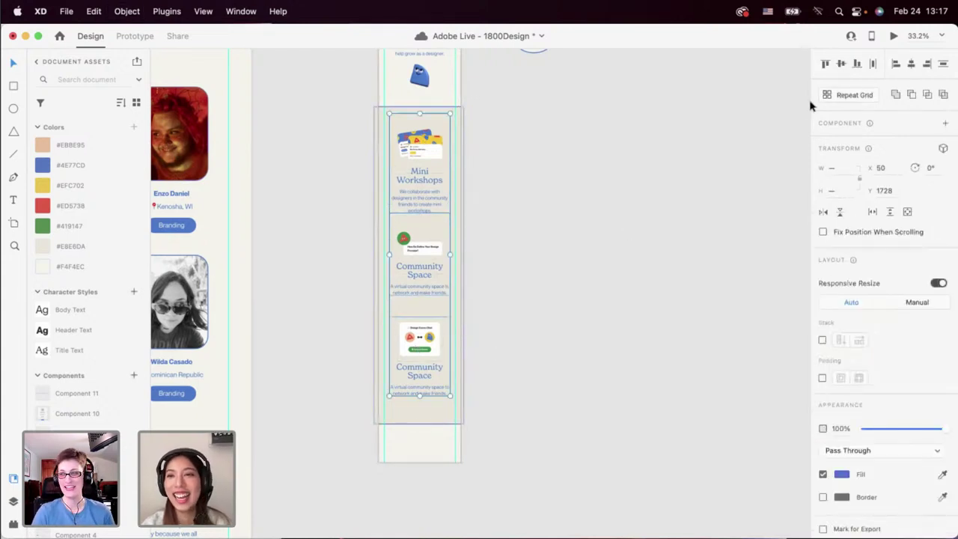
{"action": "left_click_drag", "start_coordinate": [434, 211], "coordinate": [432, 196]}
{"action": "left_click", "coordinate": [521, 219]}
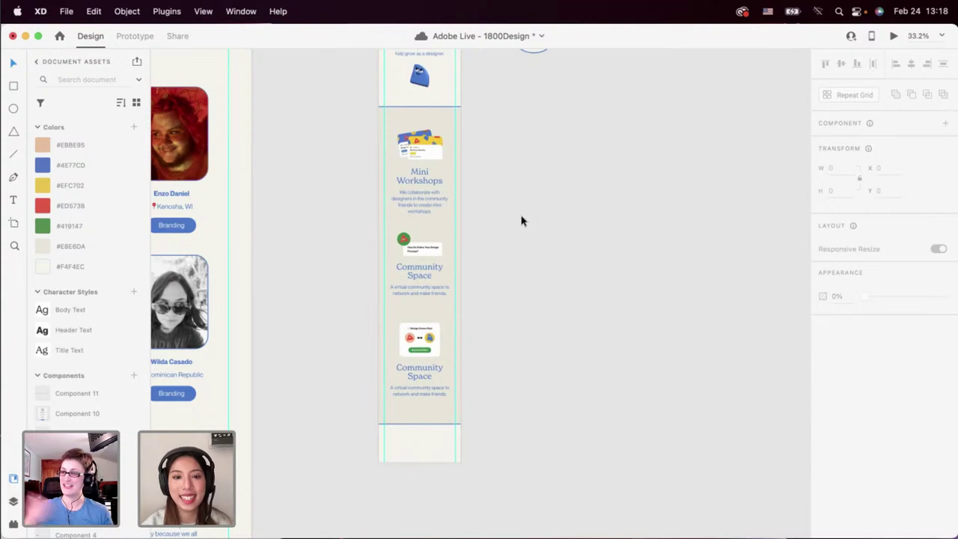
Preview the mobile home page and check it from the hero banner down to the three feature blocks.
{"action": "scroll", "coordinate": [477, 257], "scroll_direction": "up", "scroll_amount": 5}
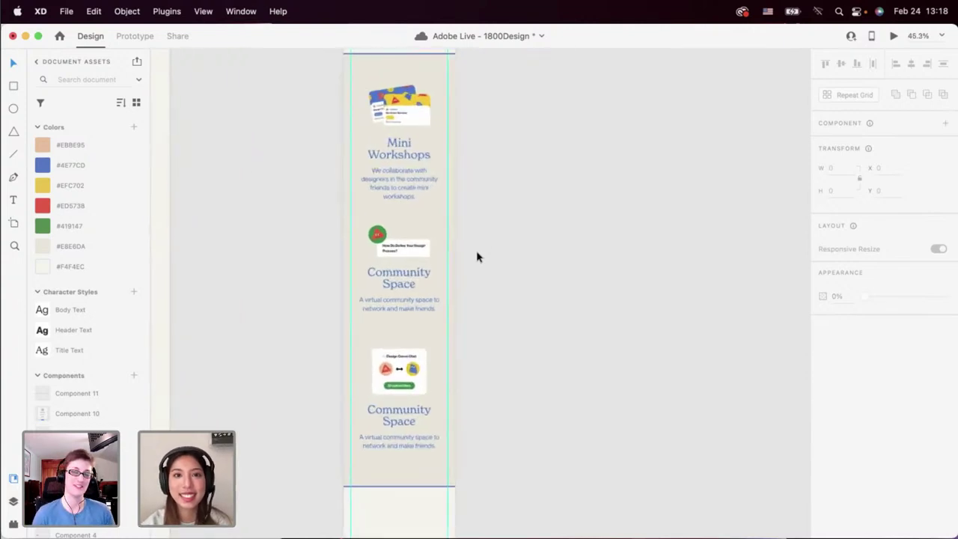
{"action": "scroll", "coordinate": [477, 257], "scroll_direction": "down", "scroll_amount": 2}
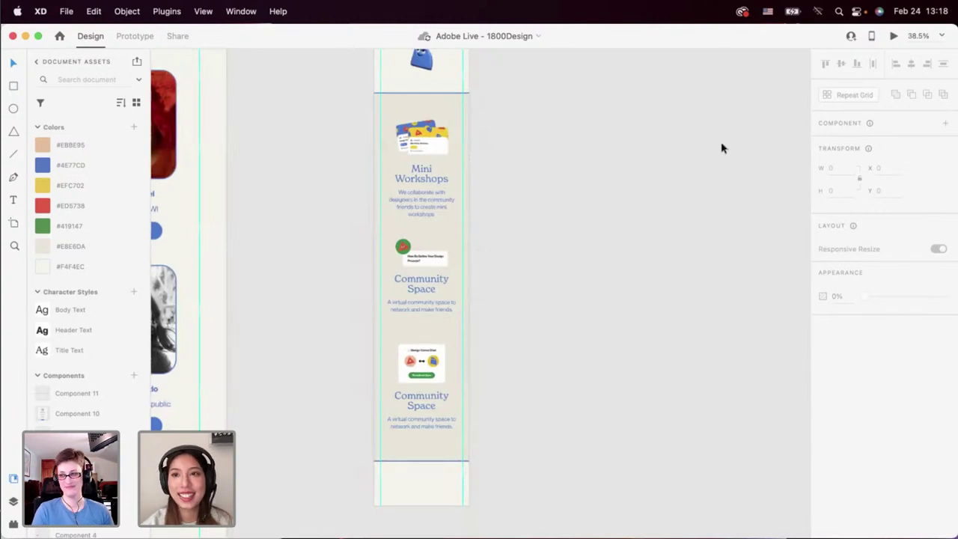
{"action": "left_click", "coordinate": [893, 37]}
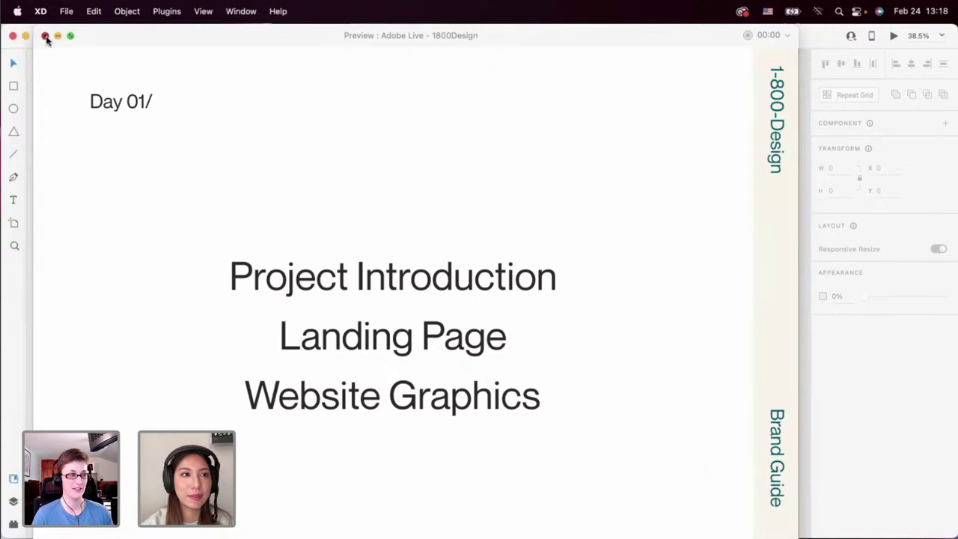
{"action": "left_click", "coordinate": [45, 35]}
{"action": "left_click", "coordinate": [408, 254]}
{"action": "left_click", "coordinate": [893, 37]}
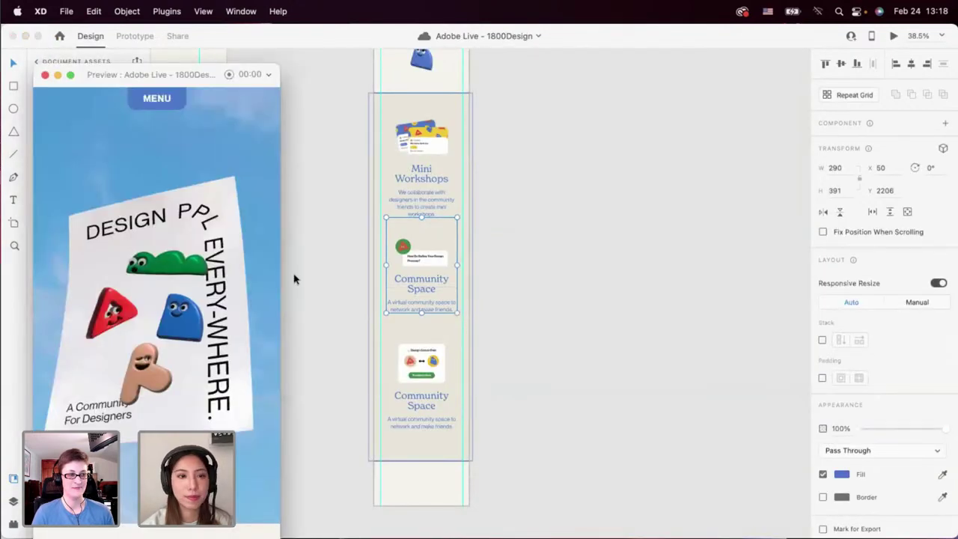
{"action": "left_click_drag", "start_coordinate": [114, 75], "coordinate": [113, 30]}
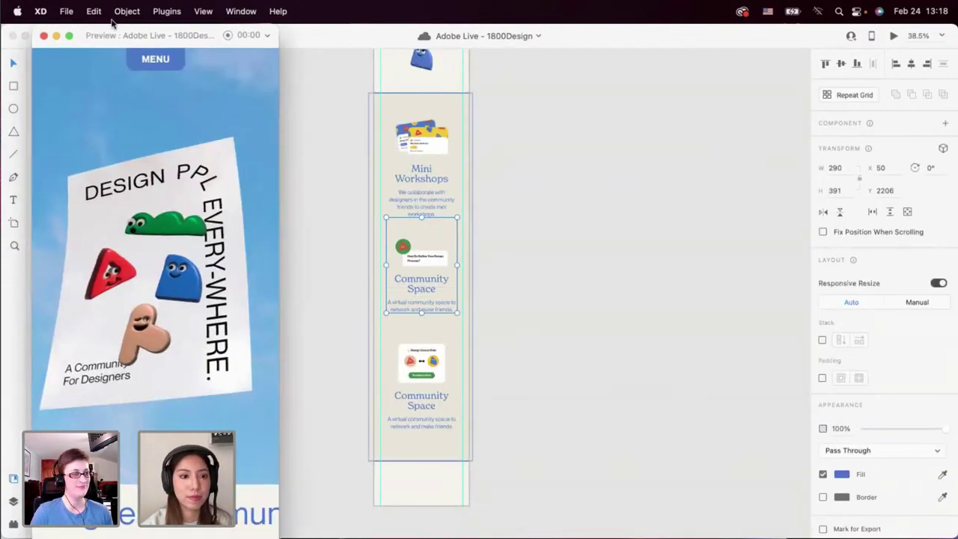
{"action": "scroll", "coordinate": [127, 389], "scroll_direction": "down", "scroll_amount": 5}
{"action": "scroll", "coordinate": [136, 402], "scroll_direction": "down", "scroll_amount": 10}
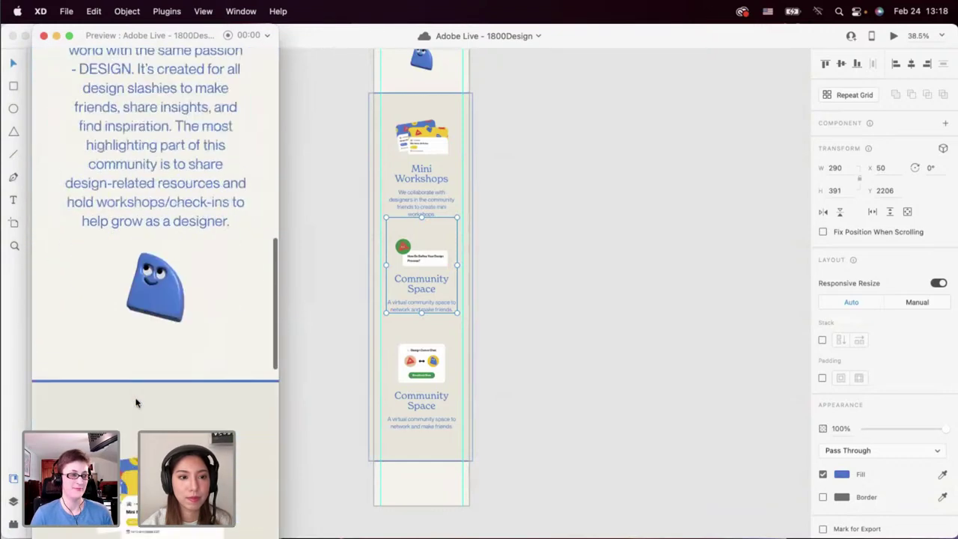
{"action": "scroll", "coordinate": [135, 402], "scroll_direction": "down", "scroll_amount": 10}
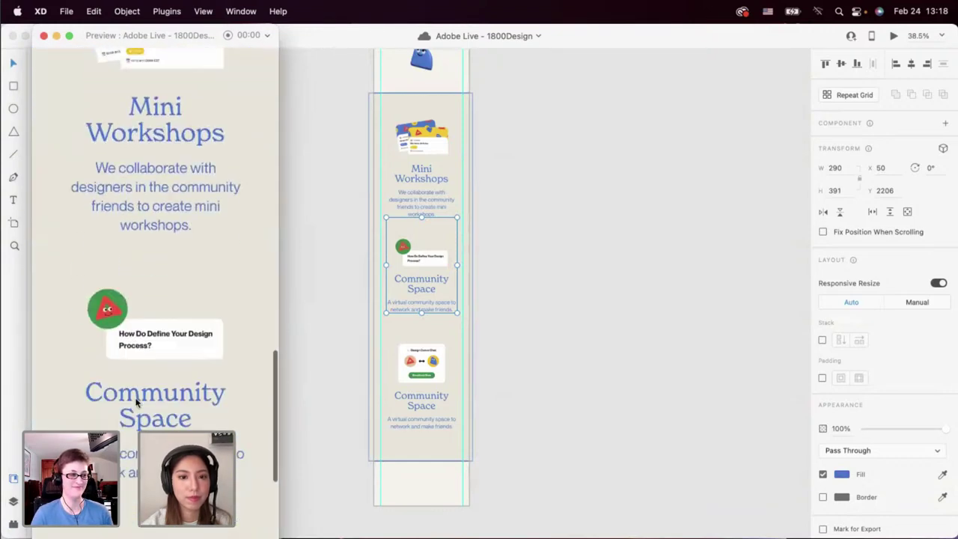
{"action": "scroll", "coordinate": [136, 402], "scroll_direction": "down", "scroll_amount": 3}
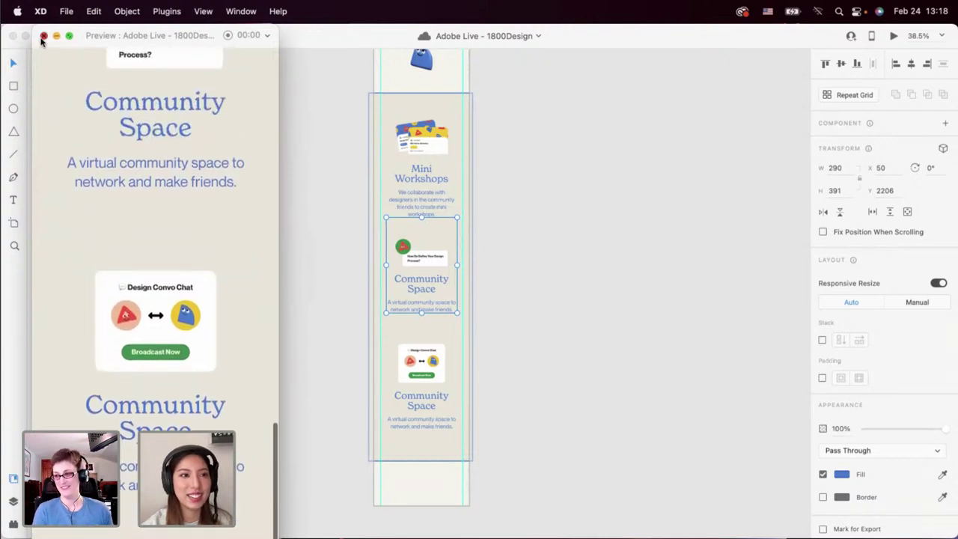
{"action": "left_click", "coordinate": [44, 36]}
{"action": "left_click", "coordinate": [306, 231]}
Examine the desktop home page sections following the features and the Home outline on the Page Breakdowns artboard.
{"action": "scroll", "coordinate": [310, 352], "scroll_direction": "down", "scroll_amount": 3}
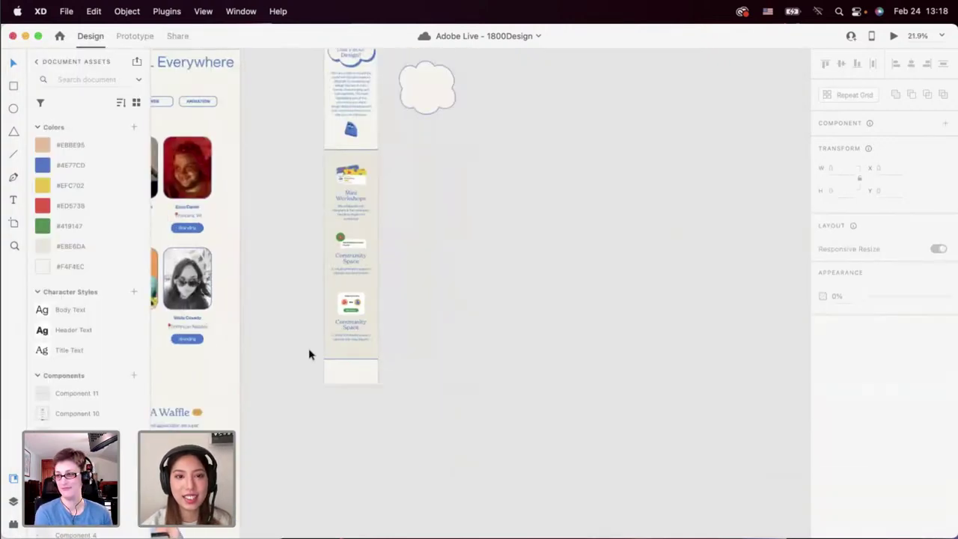
{"action": "scroll", "coordinate": [310, 352], "scroll_direction": "down", "scroll_amount": 2}
{"action": "scroll", "coordinate": [310, 353], "scroll_direction": "left", "scroll_amount": 10}
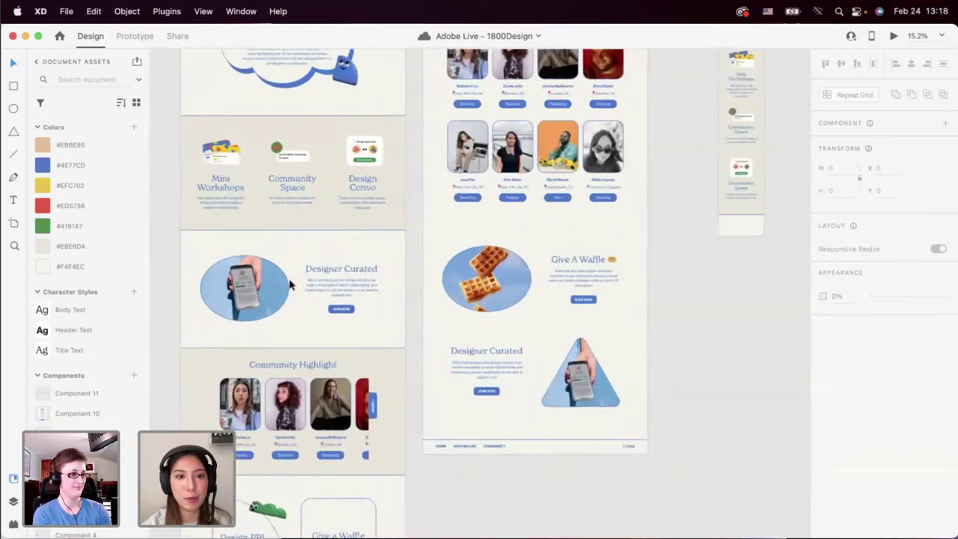
{"action": "scroll", "coordinate": [291, 284], "scroll_direction": "up", "scroll_amount": 2}
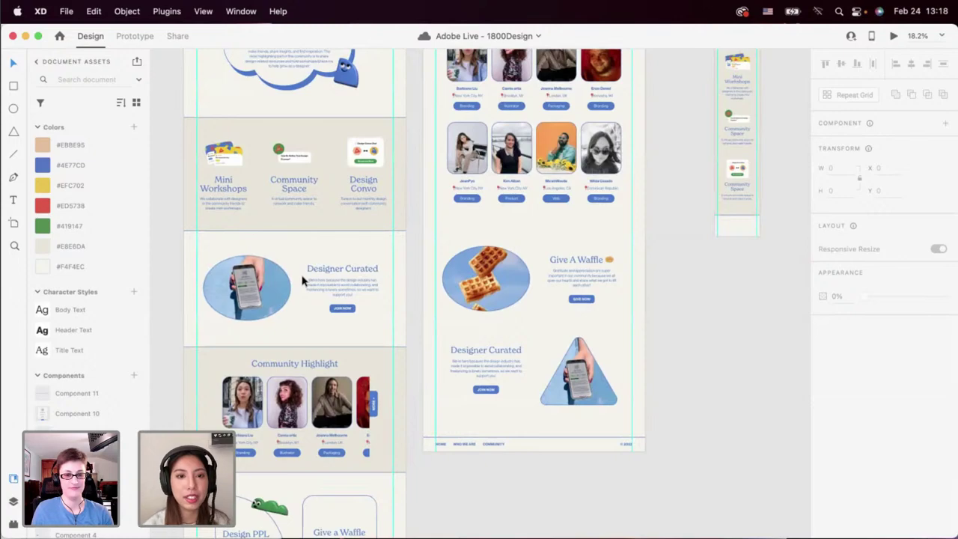
{"action": "scroll", "coordinate": [304, 281], "scroll_direction": "up", "scroll_amount": 10}
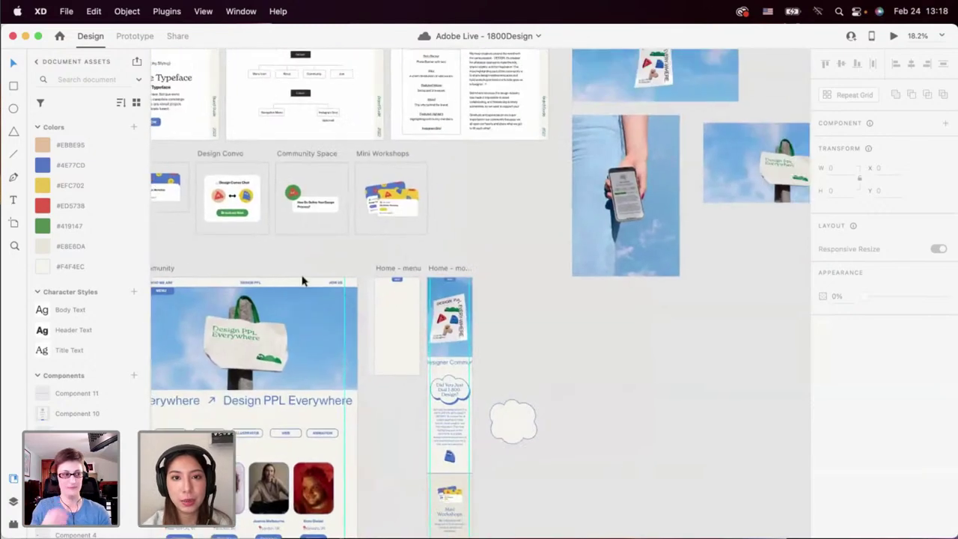
{"action": "scroll", "coordinate": [315, 262], "scroll_direction": "up", "scroll_amount": 2}
{"action": "scroll", "coordinate": [315, 262], "scroll_direction": "up", "scroll_amount": 10}
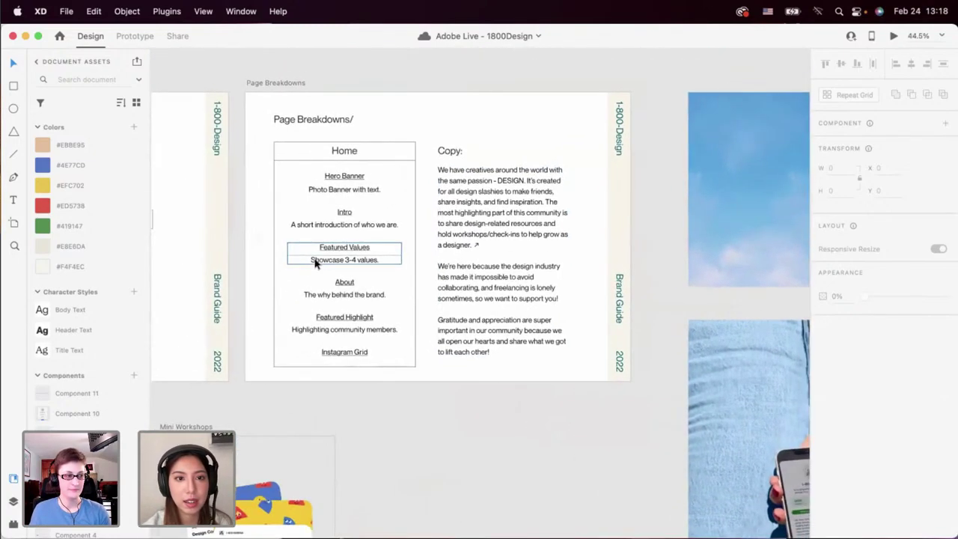
{"action": "scroll", "coordinate": [385, 263], "scroll_direction": "down", "scroll_amount": 6}
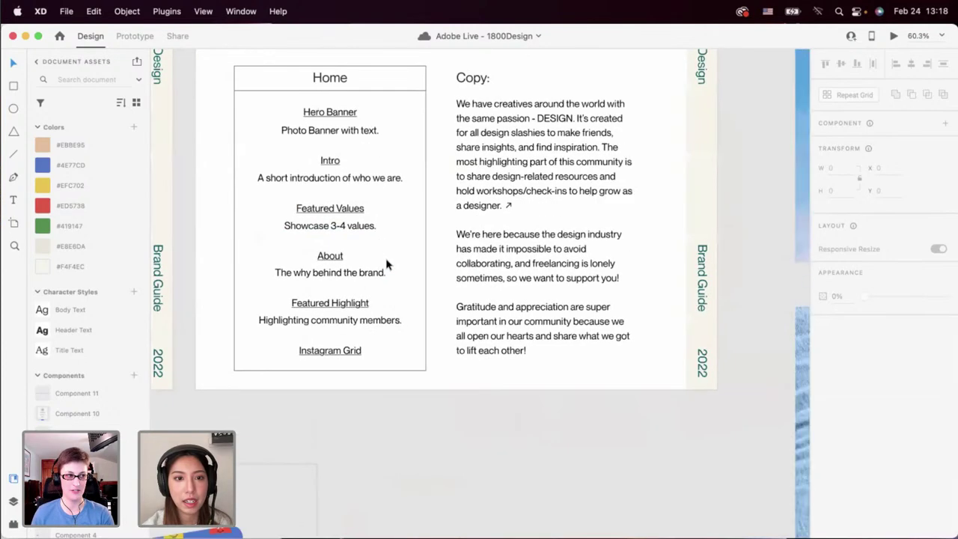
{"action": "scroll", "coordinate": [387, 264], "scroll_direction": "down", "scroll_amount": 6}
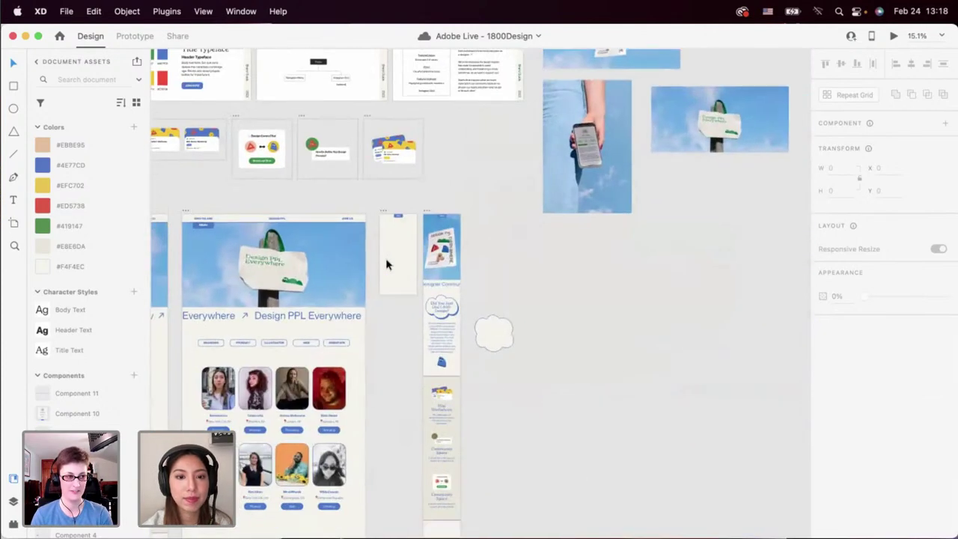
{"action": "scroll", "coordinate": [387, 264], "scroll_direction": "up", "scroll_amount": 5}
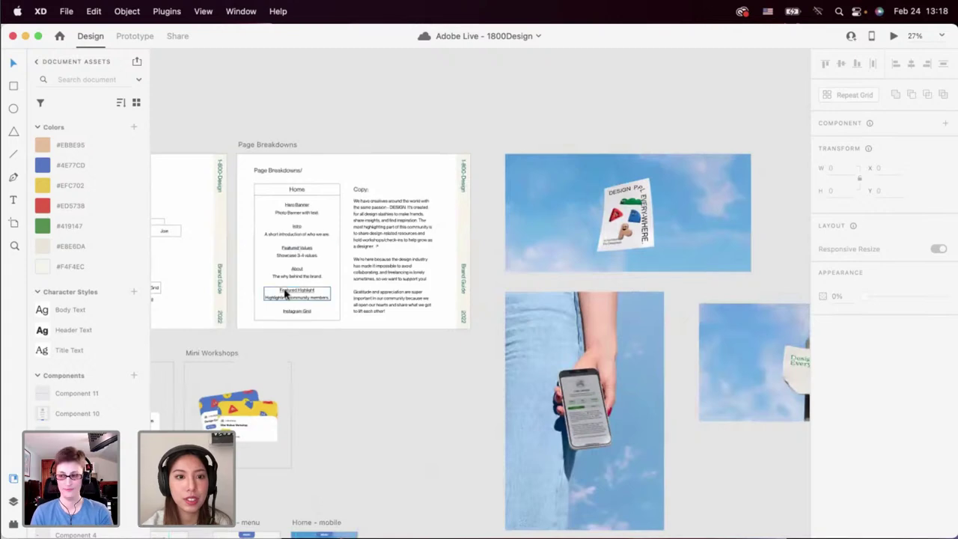
Extend the mobile home artboard downward well past the beige section to make room for more sections.
{"action": "scroll", "coordinate": [300, 291], "scroll_direction": "down", "scroll_amount": 10}
{"action": "scroll", "coordinate": [297, 292], "scroll_direction": "down", "scroll_amount": 3}
{"action": "scroll", "coordinate": [300, 291], "scroll_direction": "down", "scroll_amount": 2}
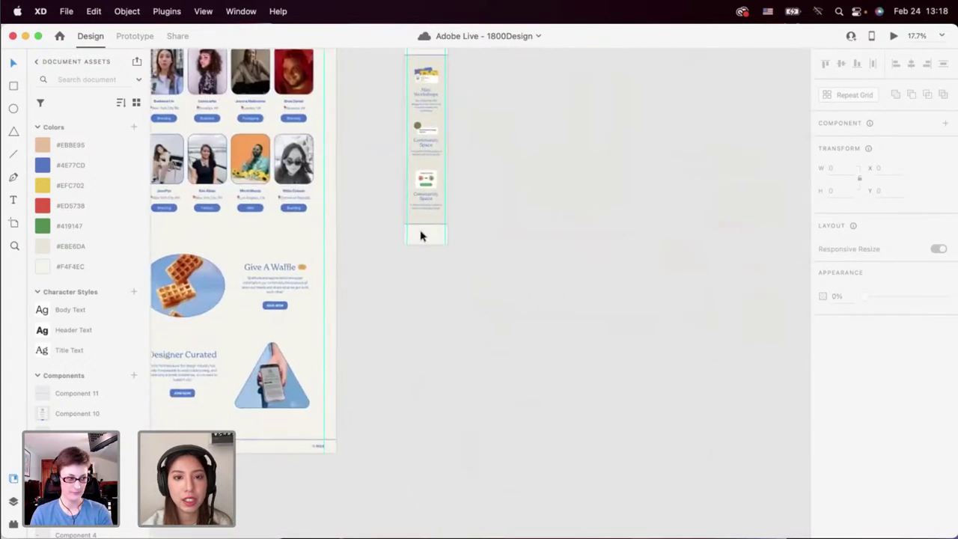
{"action": "left_click", "coordinate": [420, 237]}
{"action": "left_click_drag", "start_coordinate": [425, 244], "coordinate": [425, 439]}
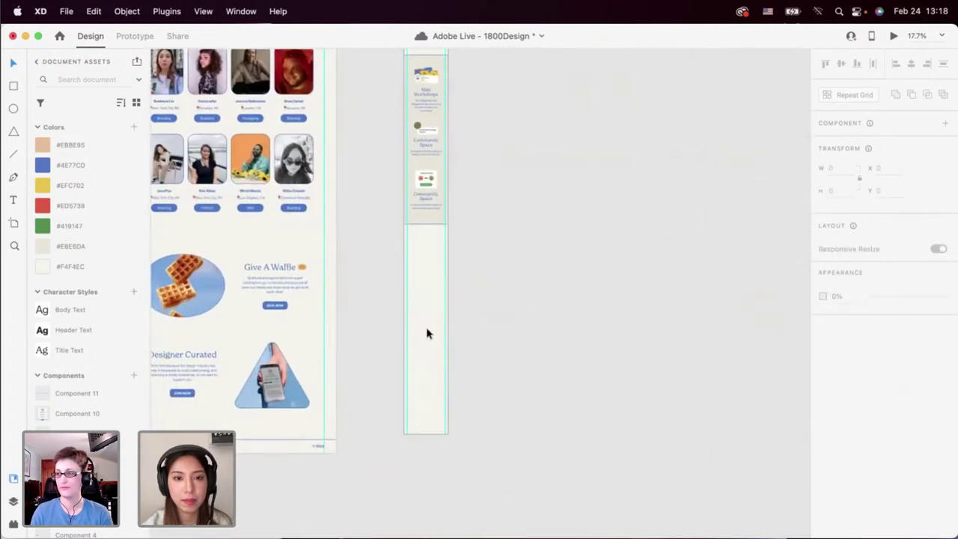
Copy the oval phone image from the desktop Designer Curated section to the mobile artboard below the beige section, scaled to 328 × 245.
{"action": "scroll", "coordinate": [428, 331], "scroll_direction": "left", "scroll_amount": 3}
{"action": "scroll", "coordinate": [428, 334], "scroll_direction": "down", "scroll_amount": 3}
{"action": "scroll", "coordinate": [427, 333], "scroll_direction": "down", "scroll_amount": 3}
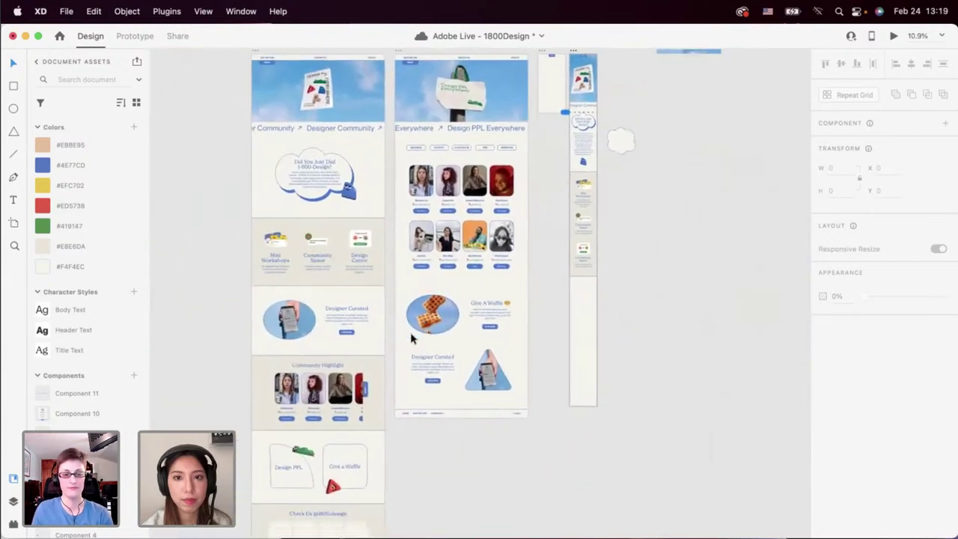
{"action": "scroll", "coordinate": [413, 337], "scroll_direction": "down", "scroll_amount": 3}
{"action": "scroll", "coordinate": [323, 301], "scroll_direction": "left", "scroll_amount": 2}
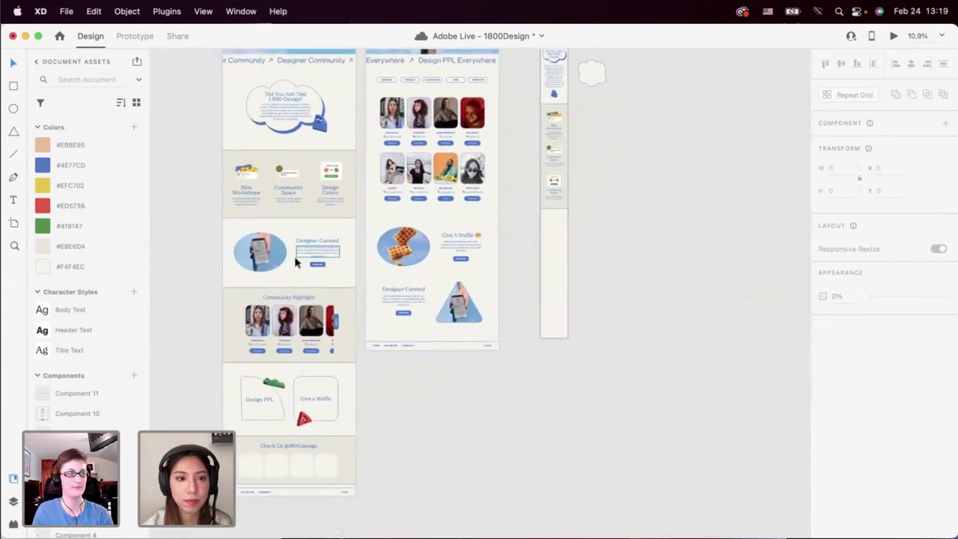
{"action": "left_click", "coordinate": [269, 271]}
{"action": "scroll", "coordinate": [407, 305], "scroll_direction": "right", "scroll_amount": 3}
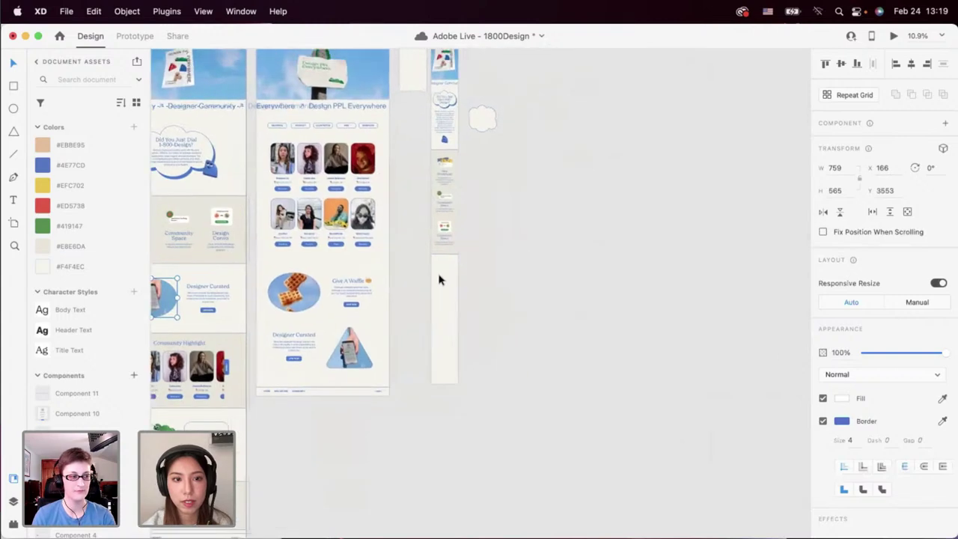
{"action": "left_click", "coordinate": [439, 278]}
{"action": "scroll", "coordinate": [438, 279], "scroll_direction": "up", "scroll_amount": 3}
{"action": "key", "text": "super+v"}
{"action": "left_click_drag", "start_coordinate": [556, 367], "coordinate": [450, 274]}
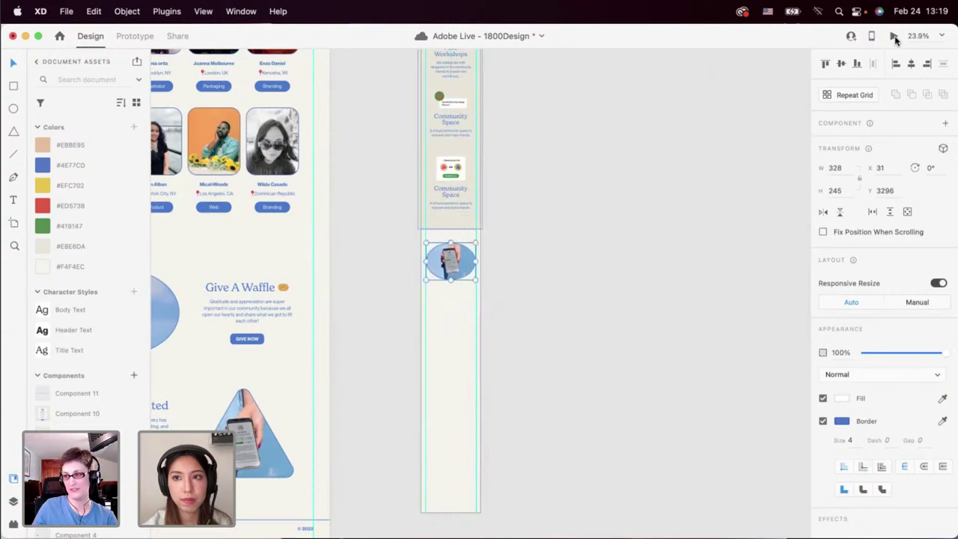
Preview the mobile home page again and check how the oval phone image looks below the beige section.
{"action": "left_click", "coordinate": [894, 37]}
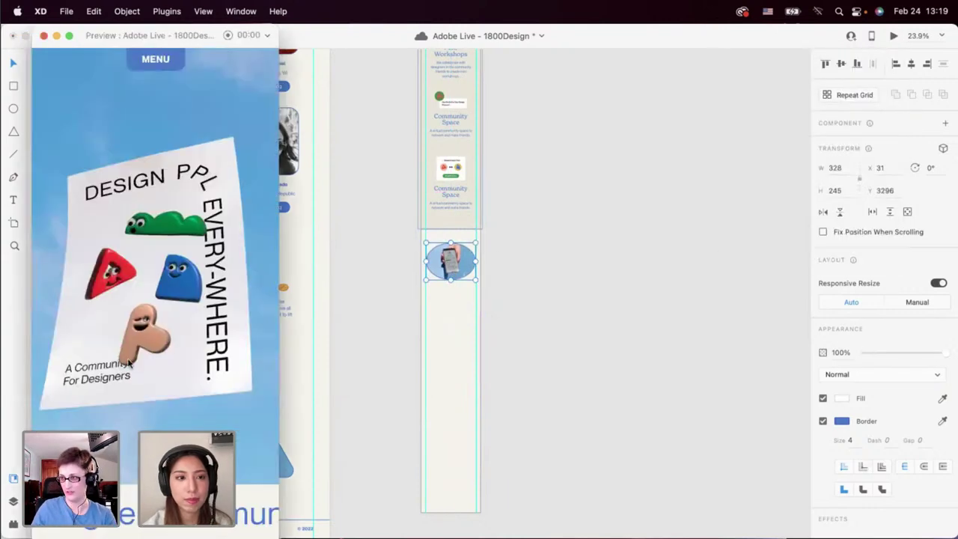
{"action": "scroll", "coordinate": [129, 363], "scroll_direction": "down", "scroll_amount": 20}
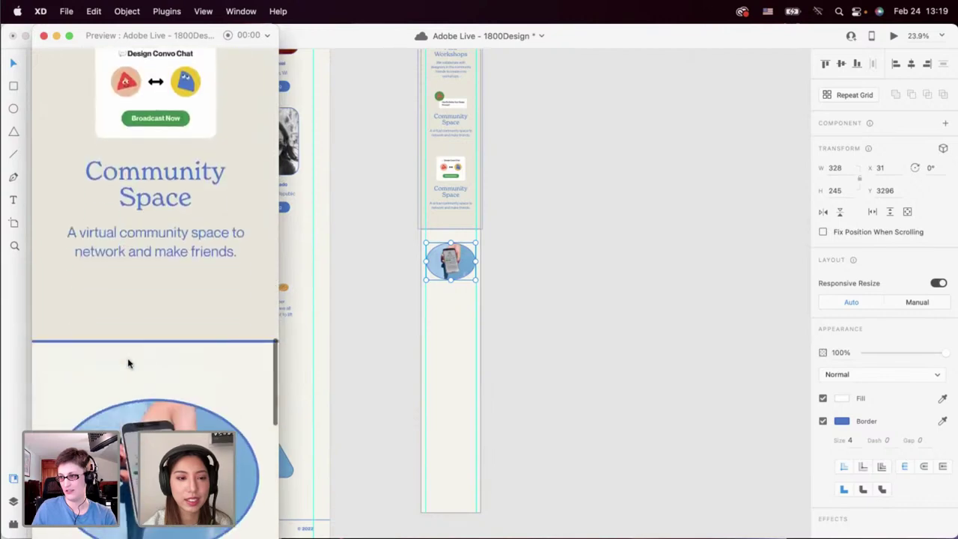
{"action": "scroll", "coordinate": [129, 363], "scroll_direction": "down", "scroll_amount": 5}
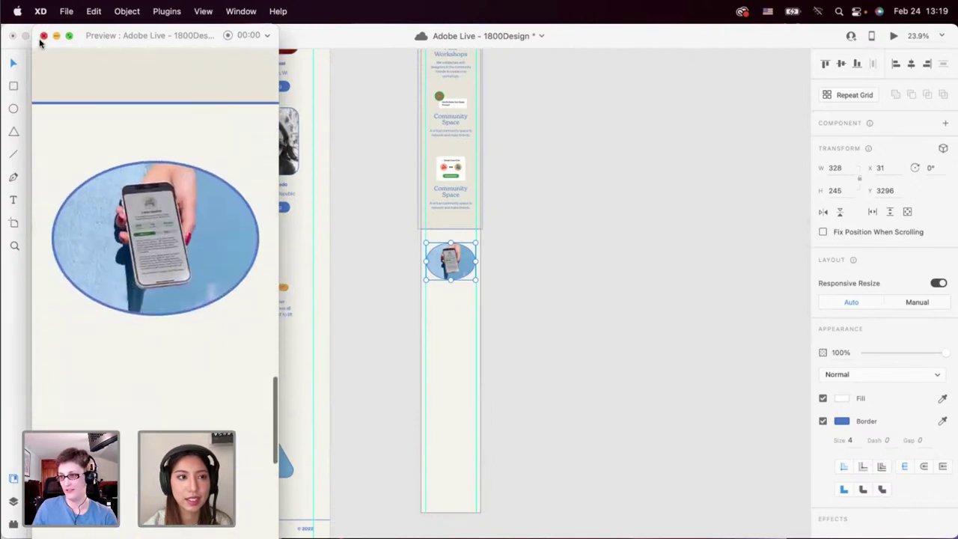
{"action": "left_click", "coordinate": [43, 36]}
{"action": "scroll", "coordinate": [473, 258], "scroll_direction": "up", "scroll_amount": 5}
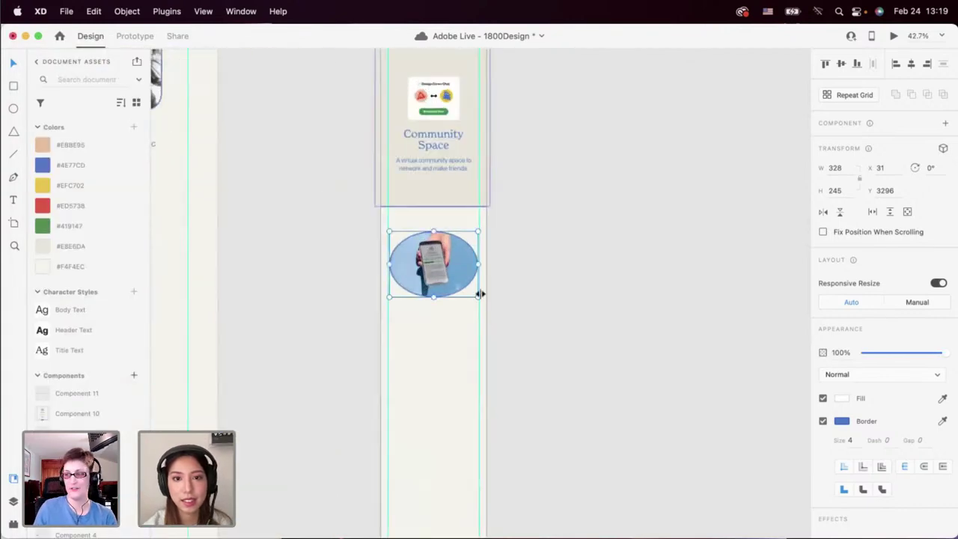
Scale the oval phone image on the mobile artboard down to 308 × 230 and centre it horizontally.
{"action": "left_click_drag", "start_coordinate": [477, 297], "coordinate": [472, 293]}
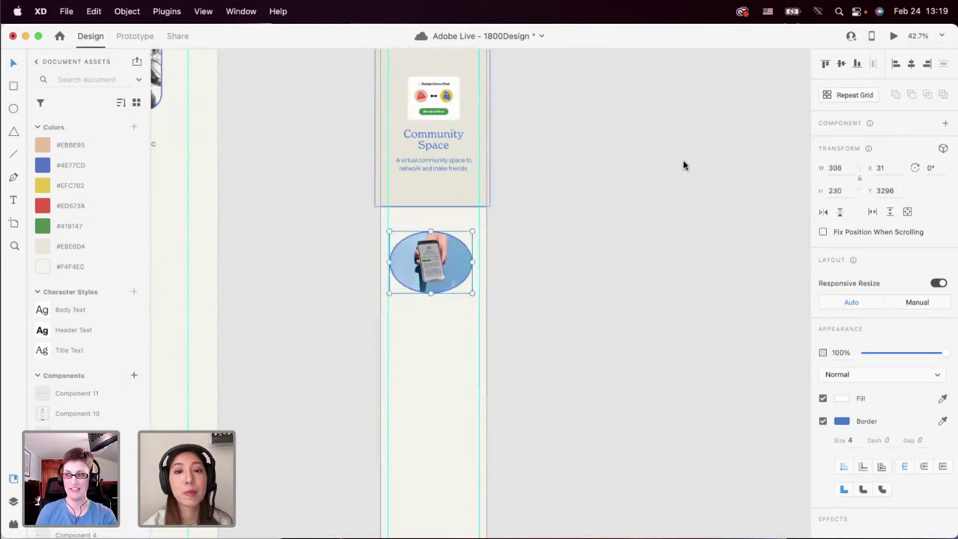
{"action": "left_click", "coordinate": [912, 62]}
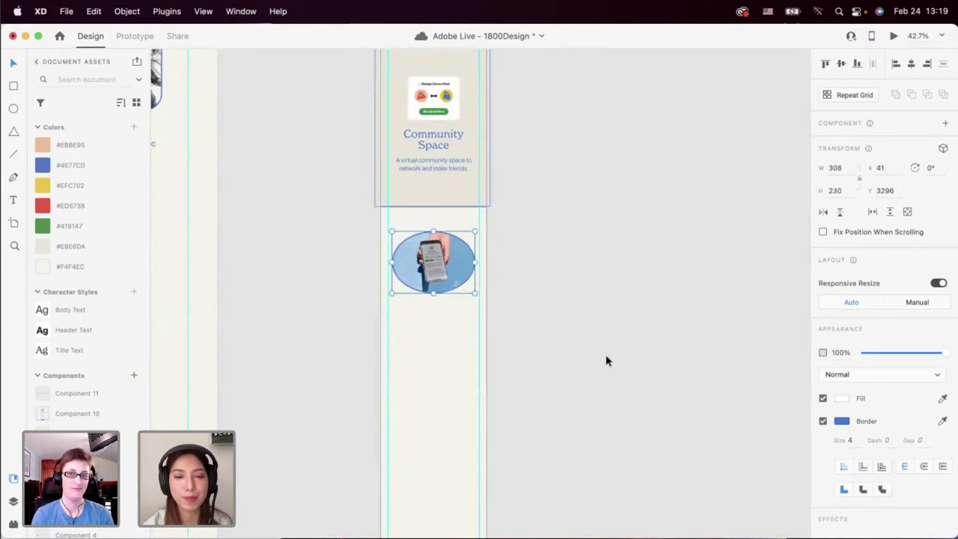
Examine the desktop Designer Curated section and compare it with the stacked blocks on the mobile home artboard.
{"action": "scroll", "coordinate": [606, 361], "scroll_direction": "down", "scroll_amount": 5}
{"action": "scroll", "coordinate": [518, 330], "scroll_direction": "down", "scroll_amount": 5}
{"action": "scroll", "coordinate": [518, 330], "scroll_direction": "left", "scroll_amount": 4}
{"action": "scroll", "coordinate": [518, 330], "scroll_direction": "down", "scroll_amount": 3}
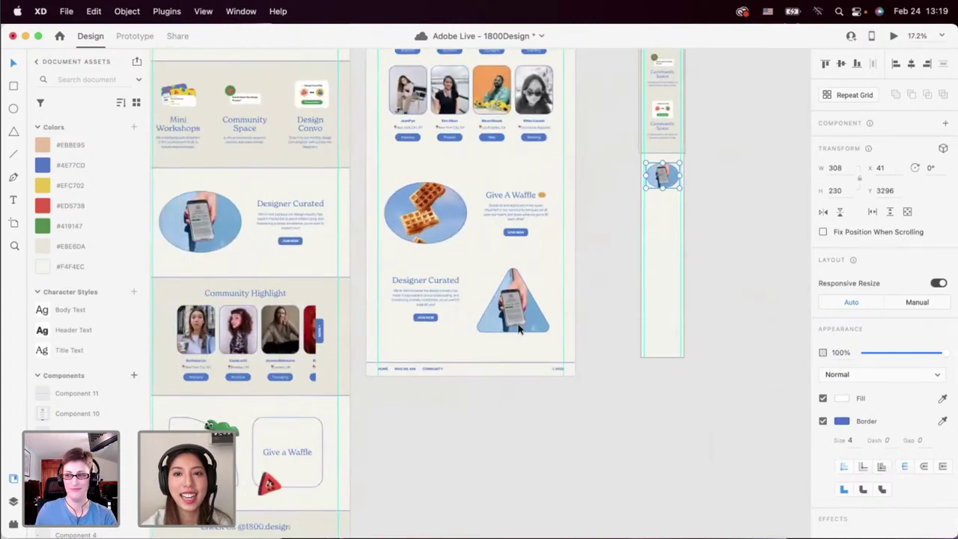
{"action": "scroll", "coordinate": [518, 328], "scroll_direction": "left", "scroll_amount": 4}
{"action": "left_click", "coordinate": [420, 195]}
{"action": "scroll", "coordinate": [419, 191], "scroll_direction": "up", "scroll_amount": 3}
{"action": "scroll", "coordinate": [419, 191], "scroll_direction": "right", "scroll_amount": 2}
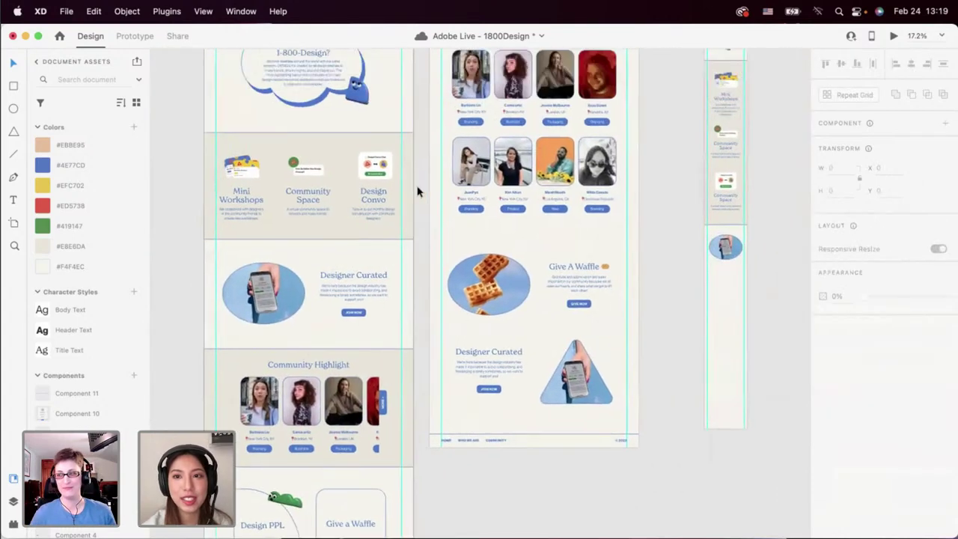
{"action": "scroll", "coordinate": [479, 217], "scroll_direction": "right", "scroll_amount": 5}
{"action": "scroll", "coordinate": [479, 218], "scroll_direction": "up", "scroll_amount": 2}
Try narrowing the description text of the last Community Space block to a width of 251, and undo the resize.
{"action": "left_click", "coordinate": [520, 244]}
{"action": "scroll", "coordinate": [522, 244], "scroll_direction": "up", "scroll_amount": 3}
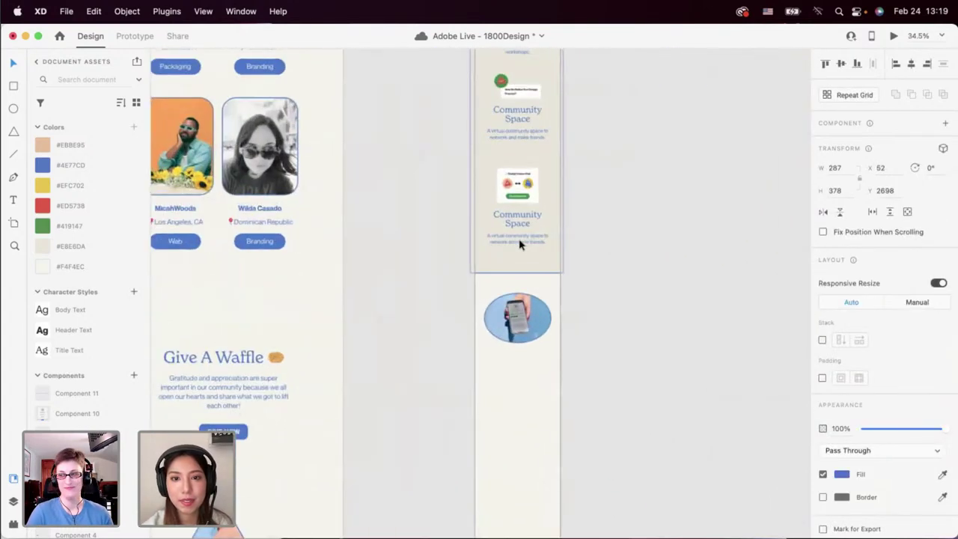
{"action": "double_click", "coordinate": [520, 244]}
{"action": "scroll", "coordinate": [529, 244], "scroll_direction": "up", "scroll_amount": 3}
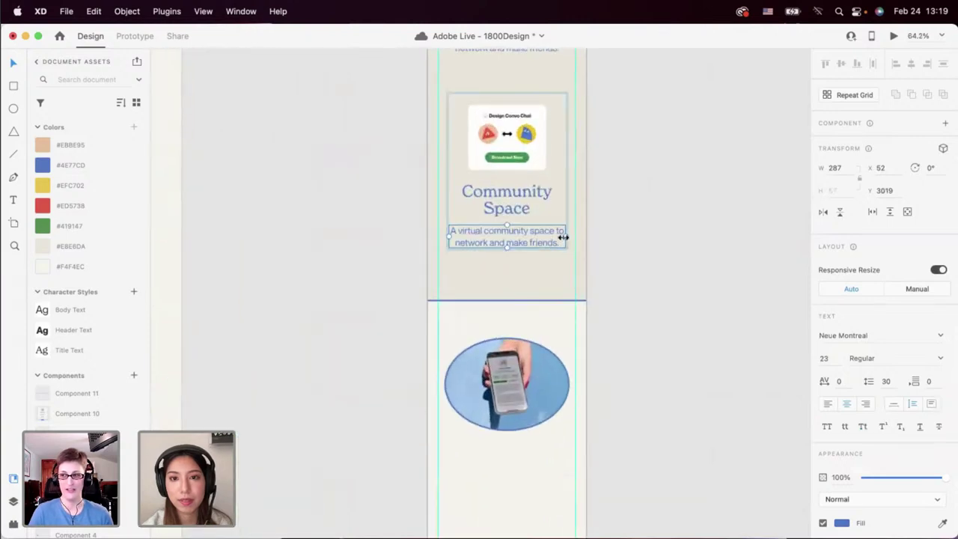
{"action": "left_click_drag", "start_coordinate": [564, 238], "coordinate": [519, 238]}
{"action": "scroll", "coordinate": [519, 243], "scroll_direction": "down", "scroll_amount": 4}
{"action": "scroll", "coordinate": [519, 242], "scroll_direction": "up", "scroll_amount": 3}
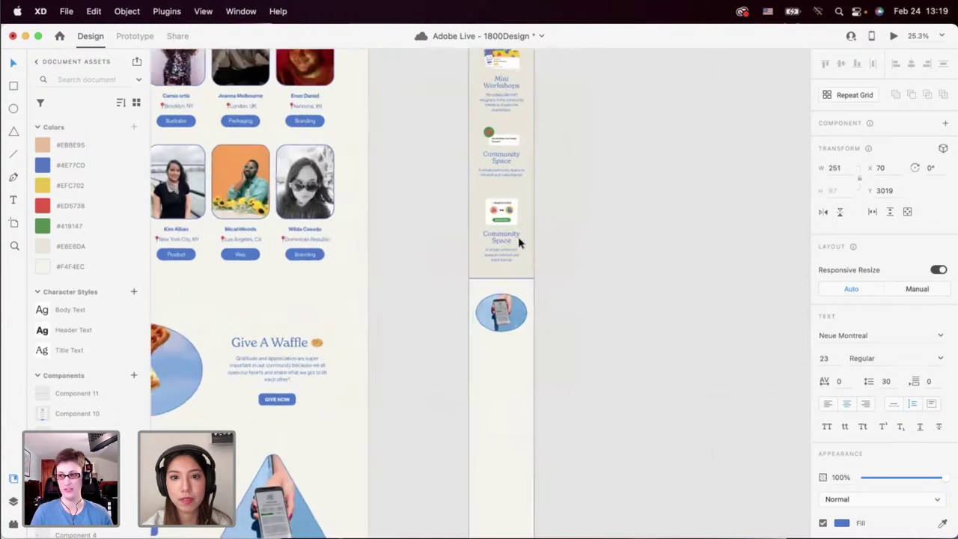
{"action": "key", "text": "super+z"}
{"action": "key", "text": "super+z"}
{"action": "key", "text": "super+z"}
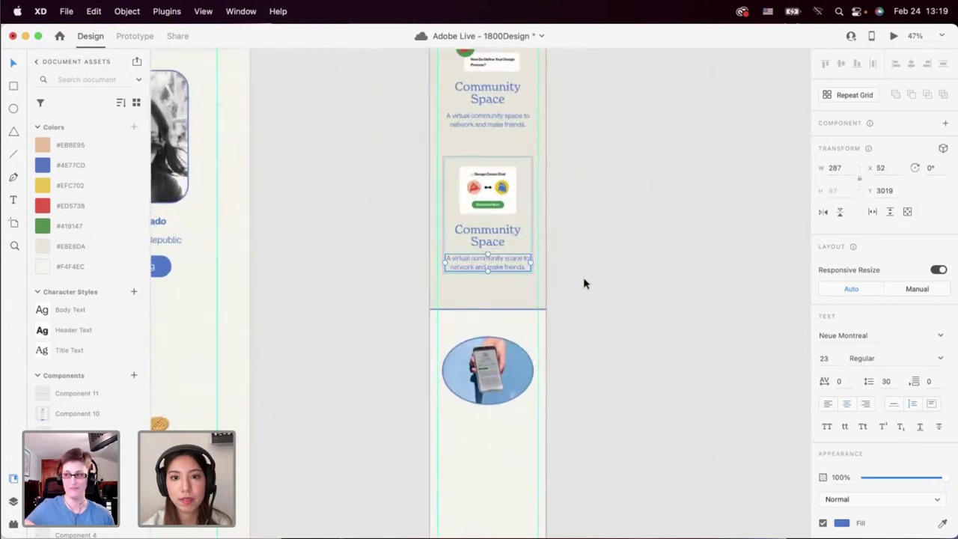
Duplicate the last Community Space block's heading and description, and place the copies below the oval phone image.
{"action": "left_click", "coordinate": [584, 282]}
{"action": "left_click", "coordinate": [504, 271], "text": "super"}
{"action": "left_click", "coordinate": [486, 244], "text": "shift"}
{"action": "key", "text": "super+c"}
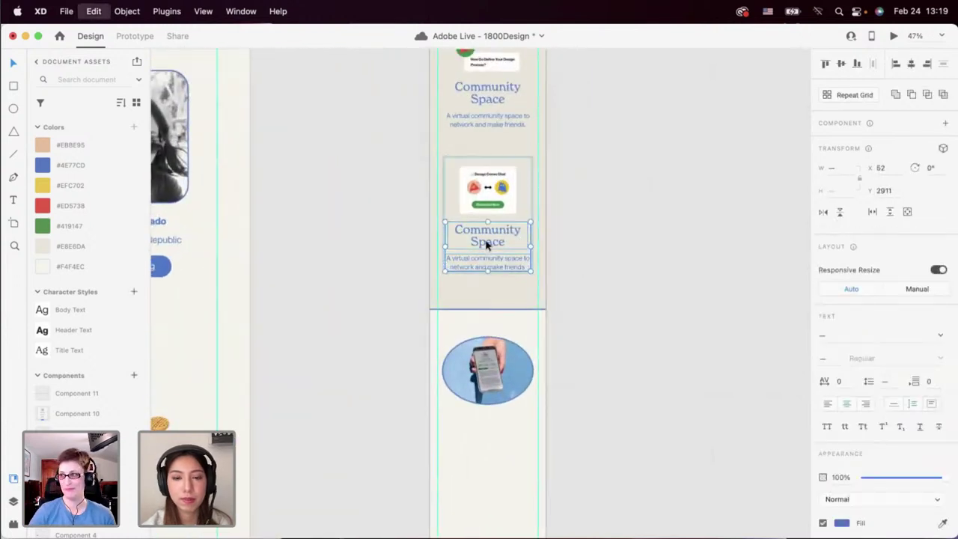
{"action": "scroll", "coordinate": [486, 248], "scroll_direction": "down", "scroll_amount": 4}
{"action": "left_click", "coordinate": [475, 317]}
{"action": "key", "text": "super+v"}
{"action": "left_click_drag", "start_coordinate": [488, 103], "coordinate": [489, 298]}
{"action": "left_click", "coordinate": [475, 370]}
Replace the heading below the oval phone image with "Designer Curated" copied from the desktop section.
{"action": "scroll", "coordinate": [474, 371], "scroll_direction": "down", "scroll_amount": 3}
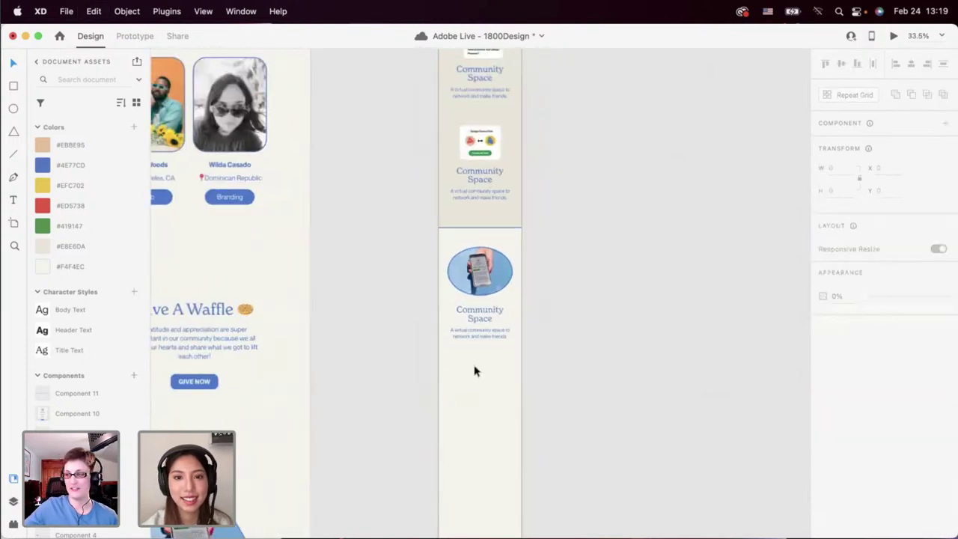
{"action": "scroll", "coordinate": [475, 370], "scroll_direction": "left", "scroll_amount": 7}
{"action": "scroll", "coordinate": [475, 371], "scroll_direction": "down", "scroll_amount": 3}
{"action": "scroll", "coordinate": [474, 371], "scroll_direction": "left", "scroll_amount": 5}
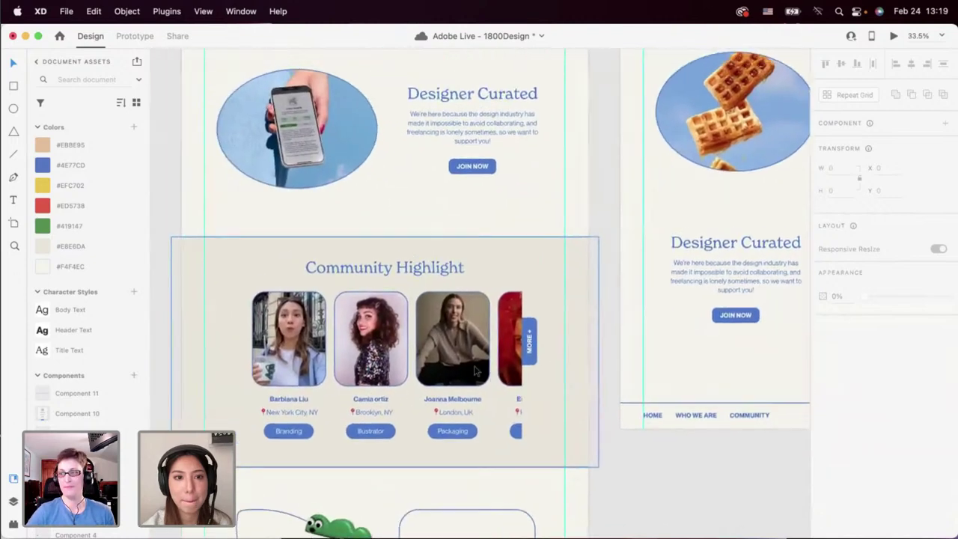
{"action": "scroll", "coordinate": [474, 371], "scroll_direction": "up", "scroll_amount": 2}
{"action": "left_click", "coordinate": [467, 154]}
{"action": "double_click", "coordinate": [468, 153]}
{"action": "key", "text": "Escape"}
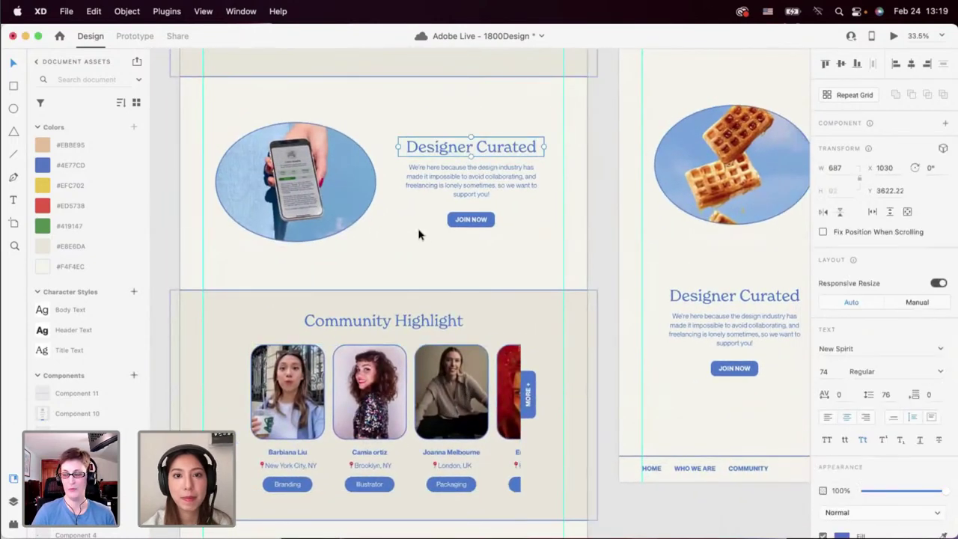
{"action": "scroll", "coordinate": [417, 232], "scroll_direction": "right", "scroll_amount": 10}
{"action": "left_click", "coordinate": [526, 223]}
{"action": "key", "text": "super+v"}
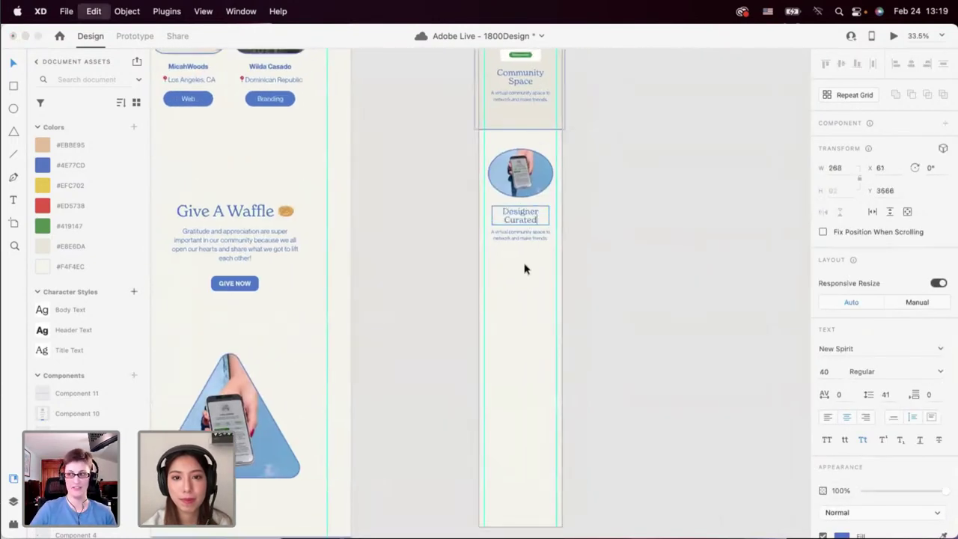
Examine the desktop feature blocks, the illustration artboards above the pages and the mobile Mini Workshops block's image.
{"action": "scroll", "coordinate": [525, 274], "scroll_direction": "down", "scroll_amount": 3}
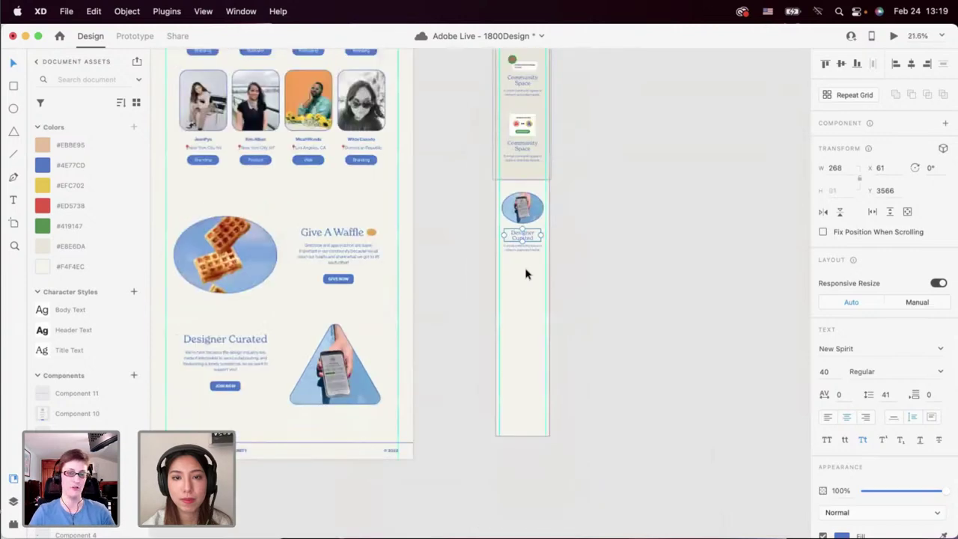
{"action": "scroll", "coordinate": [525, 274], "scroll_direction": "up", "scroll_amount": 4}
{"action": "scroll", "coordinate": [527, 274], "scroll_direction": "left", "scroll_amount": 6}
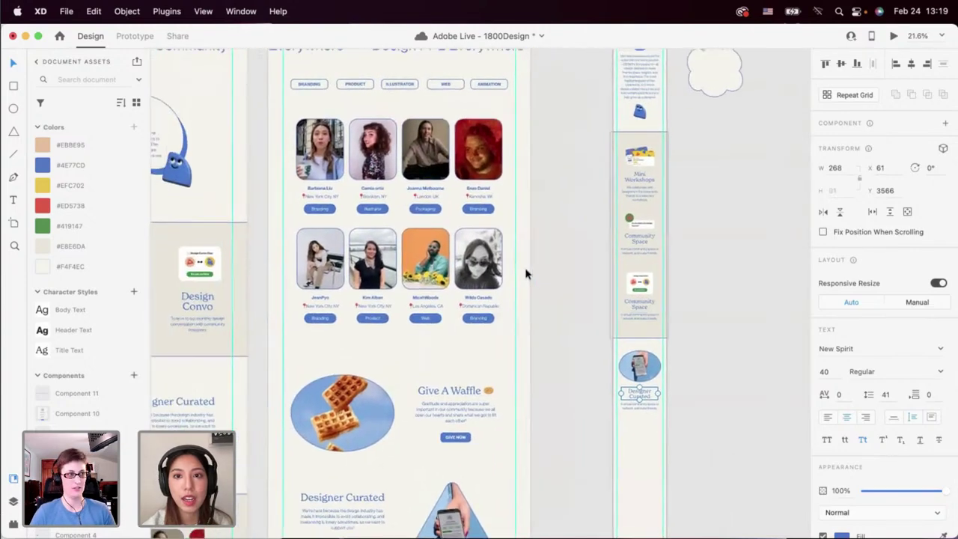
{"action": "scroll", "coordinate": [283, 323], "scroll_direction": "left", "scroll_amount": 5}
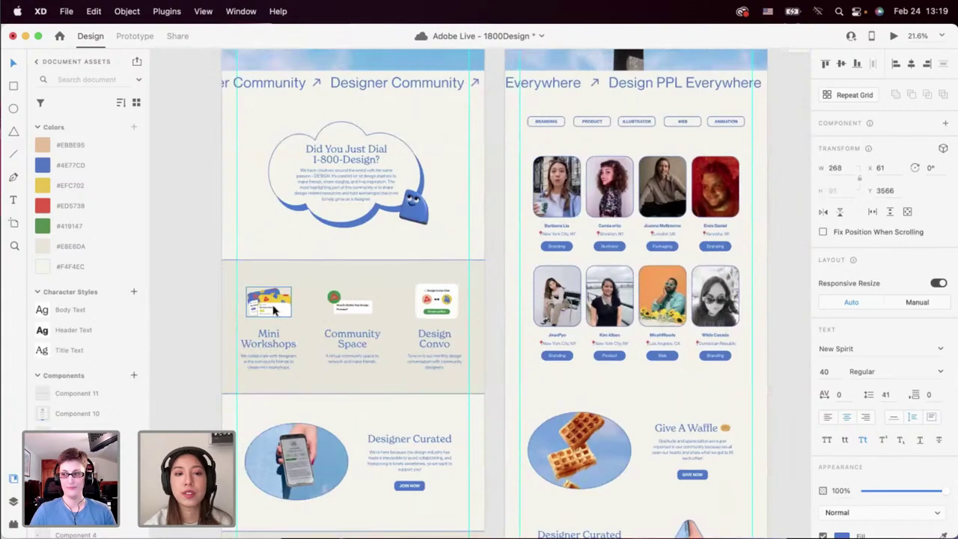
{"action": "scroll", "coordinate": [274, 311], "scroll_direction": "up", "scroll_amount": 1}
{"action": "scroll", "coordinate": [251, 327], "scroll_direction": "up", "scroll_amount": 6}
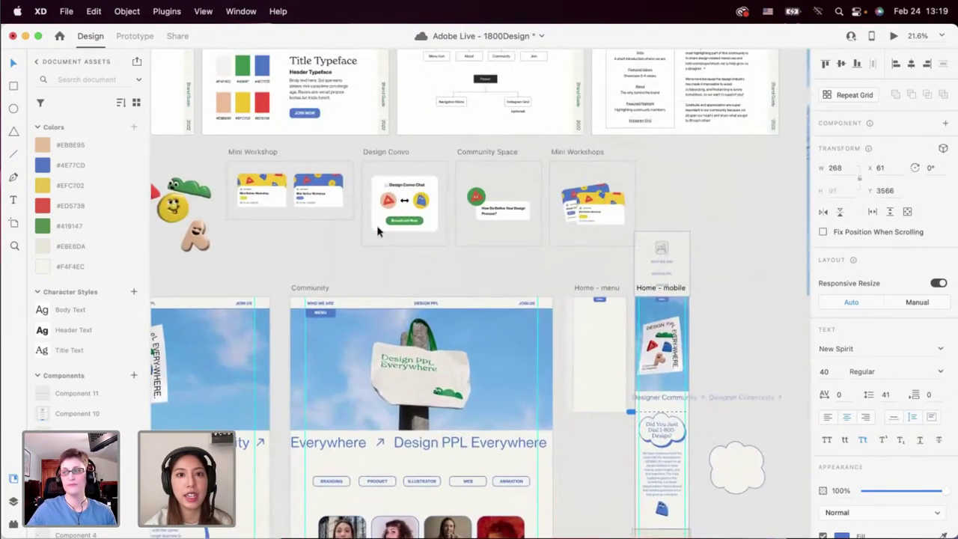
{"action": "scroll", "coordinate": [376, 229], "scroll_direction": "up", "scroll_amount": 4}
{"action": "scroll", "coordinate": [378, 229], "scroll_direction": "down", "scroll_amount": 4}
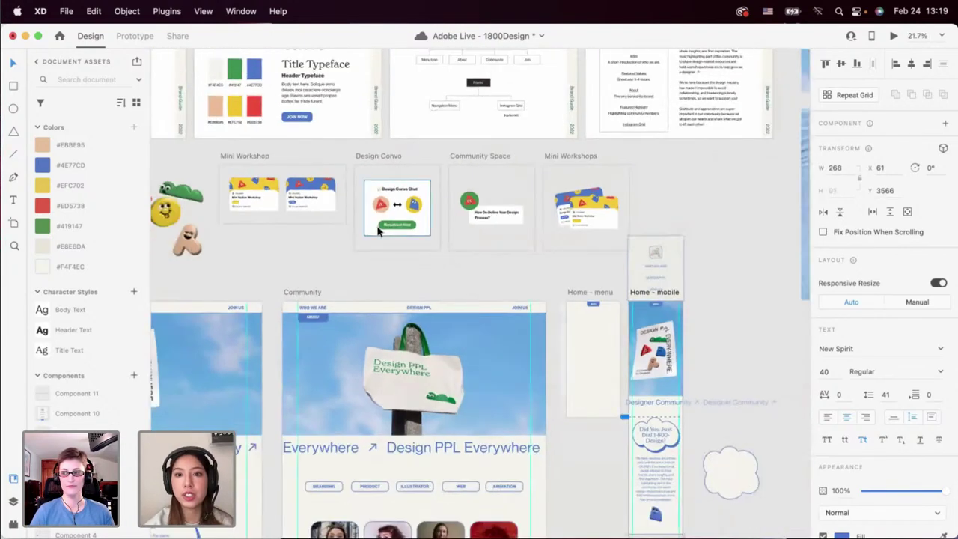
{"action": "scroll", "coordinate": [382, 232], "scroll_direction": "right", "scroll_amount": 5}
{"action": "scroll", "coordinate": [388, 238], "scroll_direction": "down", "scroll_amount": 1}
{"action": "scroll", "coordinate": [417, 263], "scroll_direction": "down", "scroll_amount": 10}
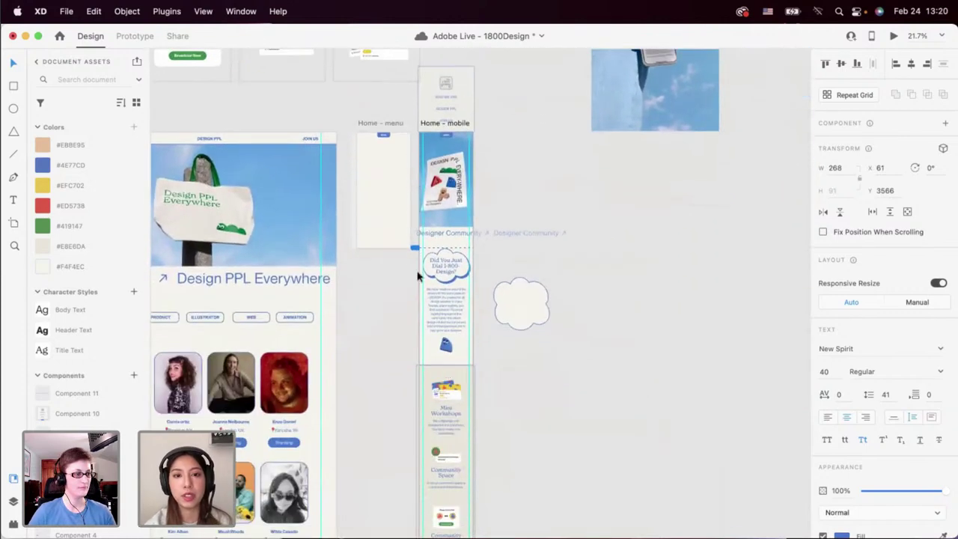
{"action": "scroll", "coordinate": [425, 298], "scroll_direction": "up", "scroll_amount": 5}
{"action": "left_click", "coordinate": [429, 273]}
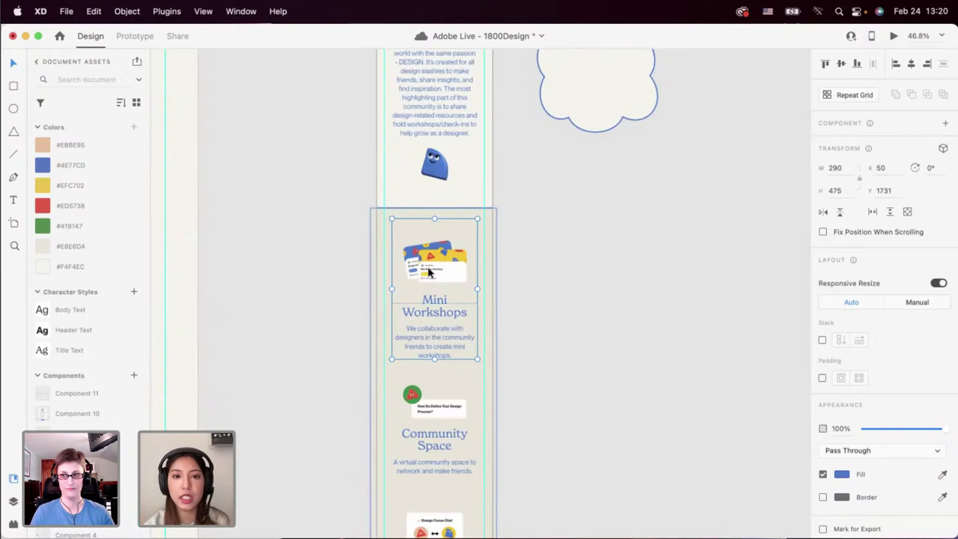
{"action": "scroll", "coordinate": [429, 272], "scroll_direction": "up", "scroll_amount": 8}
{"action": "double_click", "coordinate": [429, 272]}
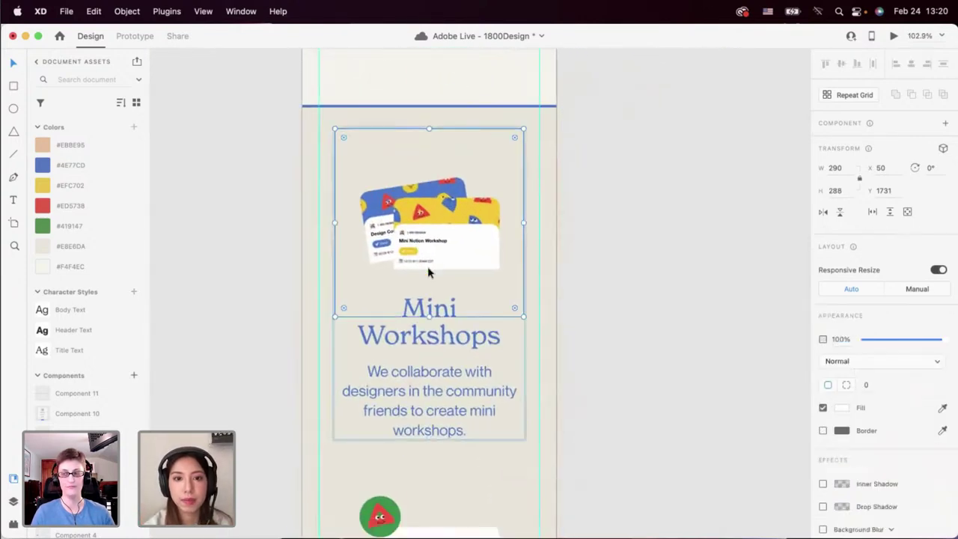
Copy the description text from the desktop Designer Curated section.
{"action": "scroll", "coordinate": [429, 272], "scroll_direction": "down", "scroll_amount": 10}
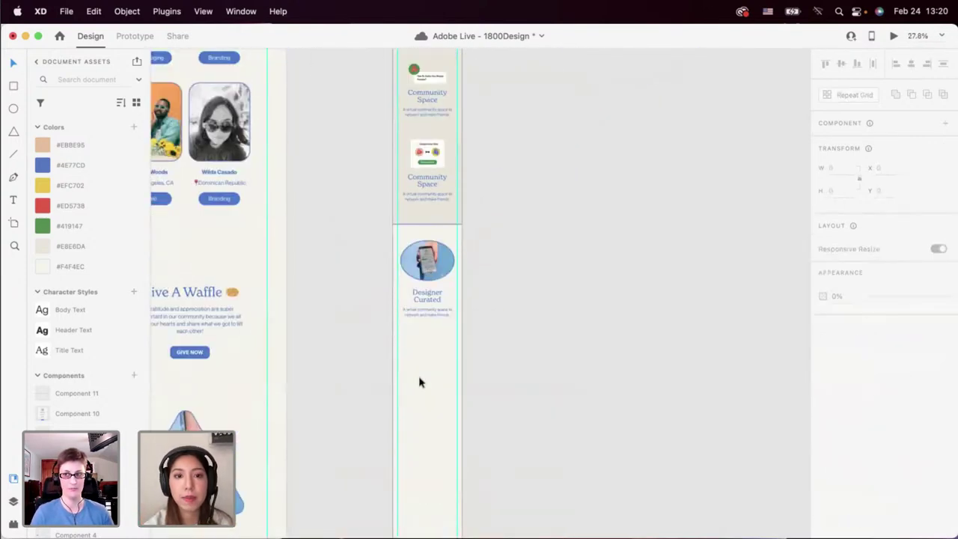
{"action": "scroll", "coordinate": [419, 382], "scroll_direction": "down", "scroll_amount": 3}
{"action": "scroll", "coordinate": [419, 382], "scroll_direction": "left", "scroll_amount": 5}
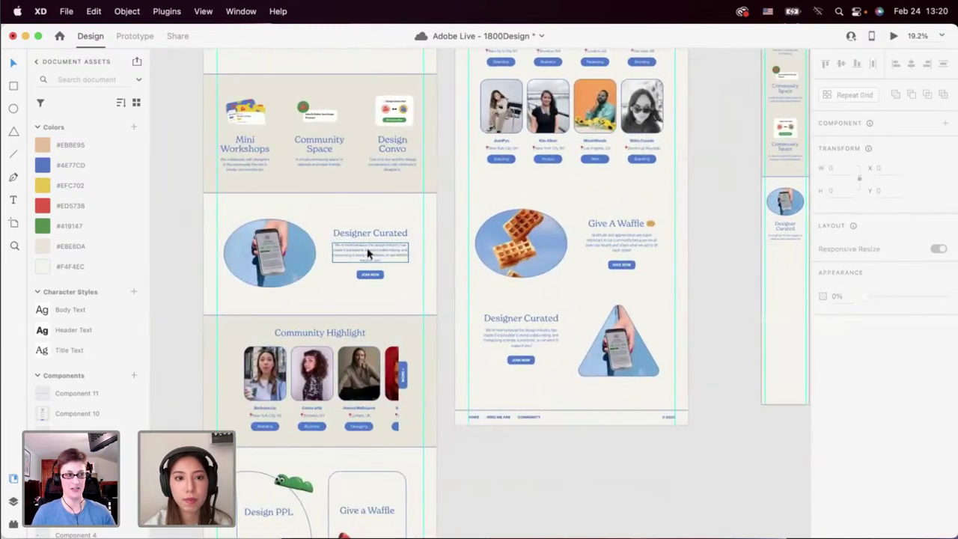
{"action": "double_click", "coordinate": [368, 250]}
{"action": "scroll", "coordinate": [494, 309], "scroll_direction": "right", "scroll_amount": 6}
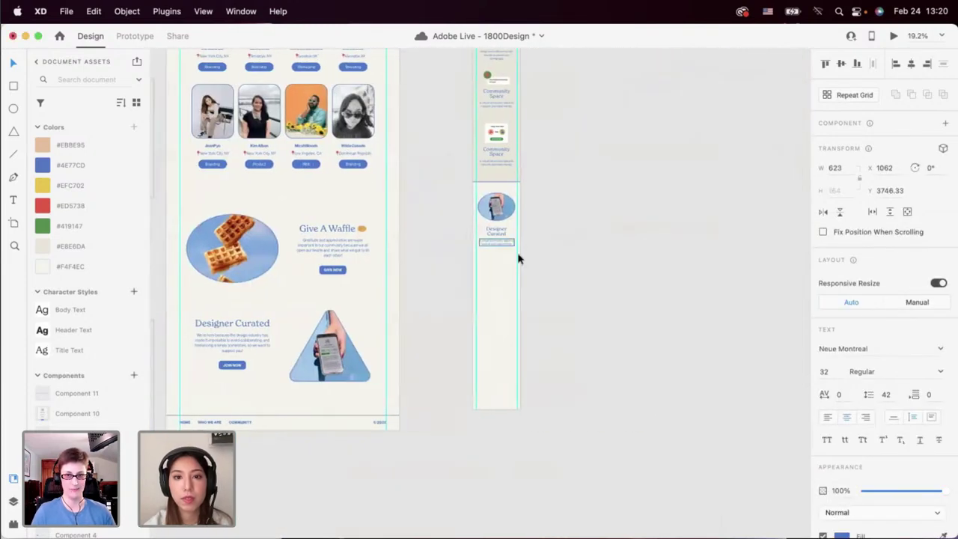
Examine the Design Convo, Community Space and Mini Workshops artboards above the page designs.
{"action": "scroll", "coordinate": [518, 257], "scroll_direction": "up", "scroll_amount": 6}
{"action": "left_click", "coordinate": [271, 168]}
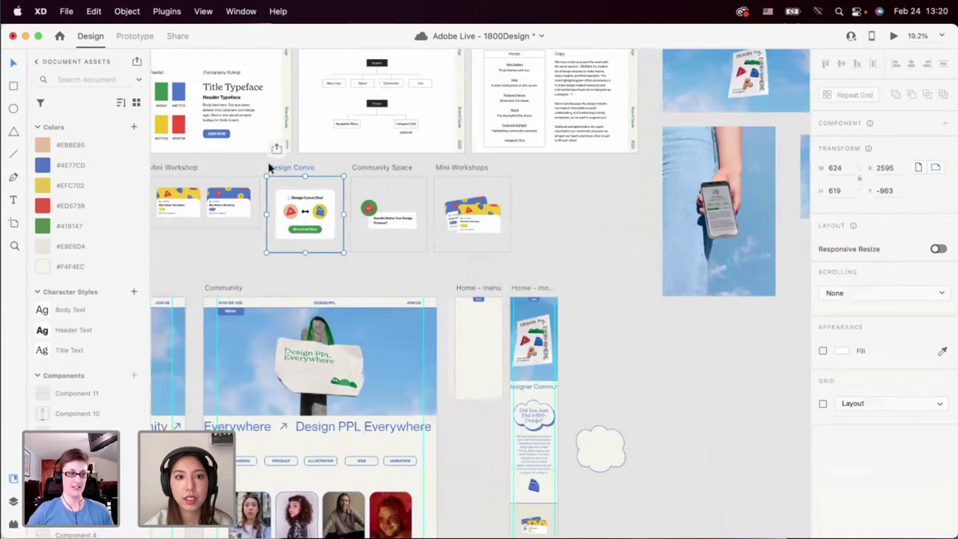
{"action": "left_click", "coordinate": [363, 168]}
{"action": "left_click", "coordinate": [442, 168]}
{"action": "scroll", "coordinate": [444, 169], "scroll_direction": "up", "scroll_amount": 1}
{"action": "scroll", "coordinate": [444, 169], "scroll_direction": "left", "scroll_amount": 1}
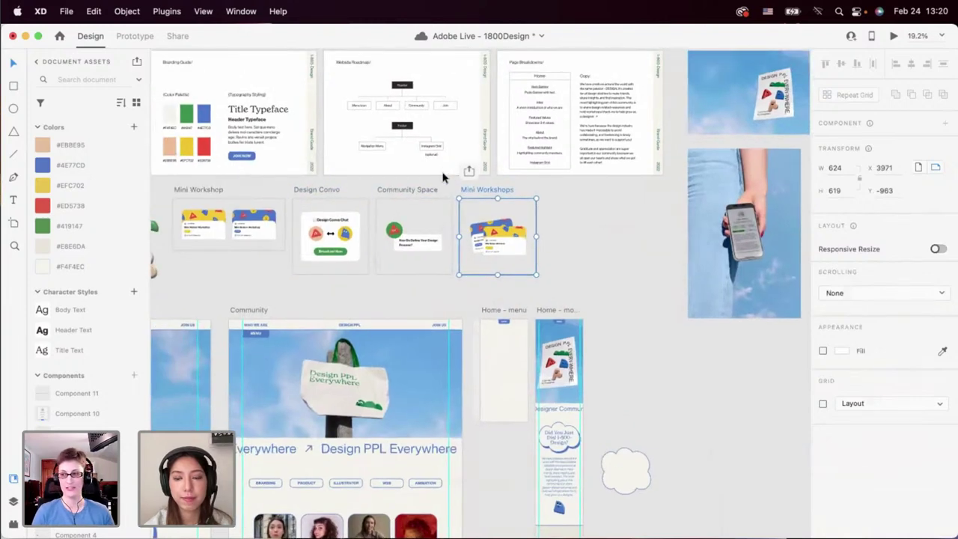
{"action": "scroll", "coordinate": [445, 221], "scroll_direction": "down", "scroll_amount": 10}
{"action": "scroll", "coordinate": [445, 220], "scroll_direction": "right", "scroll_amount": 3}
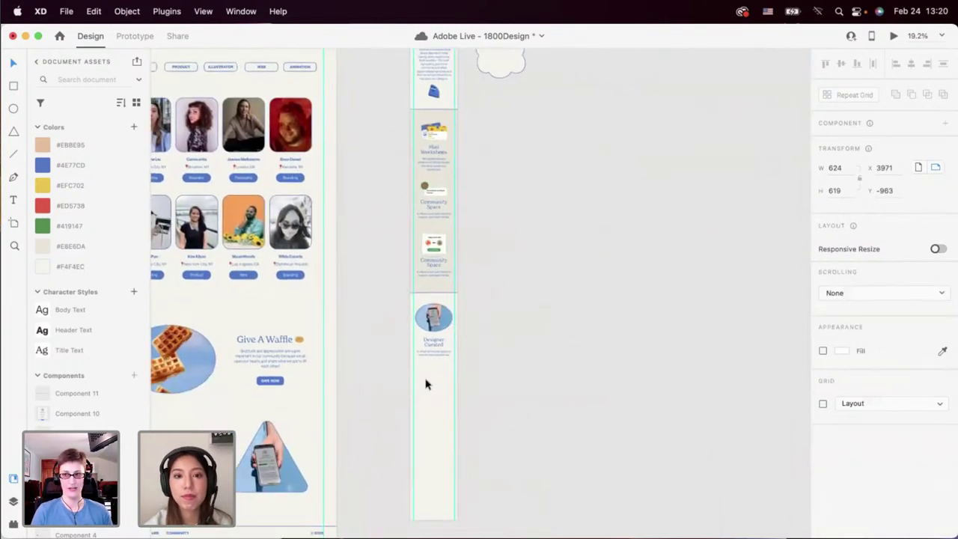
Replace the description under the mobile Designer Curated heading with the desktop text starting "We're here because the design industry".
{"action": "scroll", "coordinate": [427, 384], "scroll_direction": "up", "scroll_amount": 5}
{"action": "left_click", "coordinate": [435, 305]}
{"action": "scroll", "coordinate": [517, 303], "scroll_direction": "up", "scroll_amount": 5}
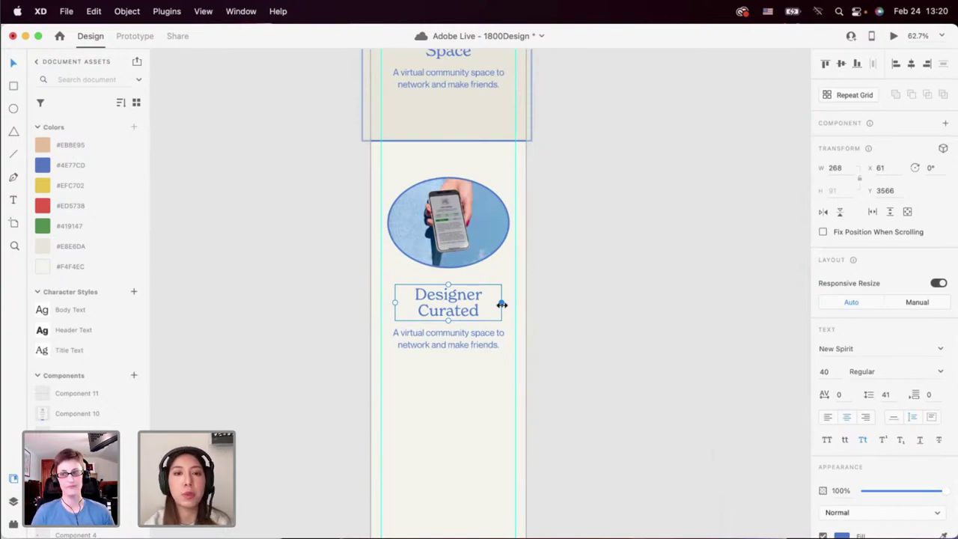
{"action": "double_click", "coordinate": [467, 336]}
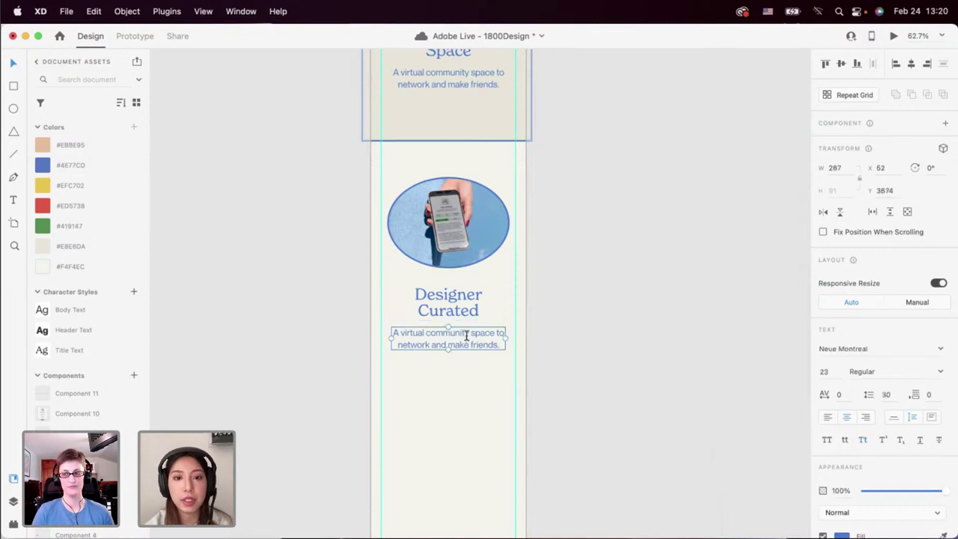
{"action": "key", "text": "super+a"}
{"action": "type", "text": "We’re here because the design industry has made it impossible to avoid collaborating, and freelancing is lonely sometimes, so we want to support you!"}
{"action": "key", "text": "Escape"}
Try widening the mobile Designer Curated heading to 364 so it fits on one line, and undo the resize.
{"action": "left_click", "coordinate": [462, 301]}
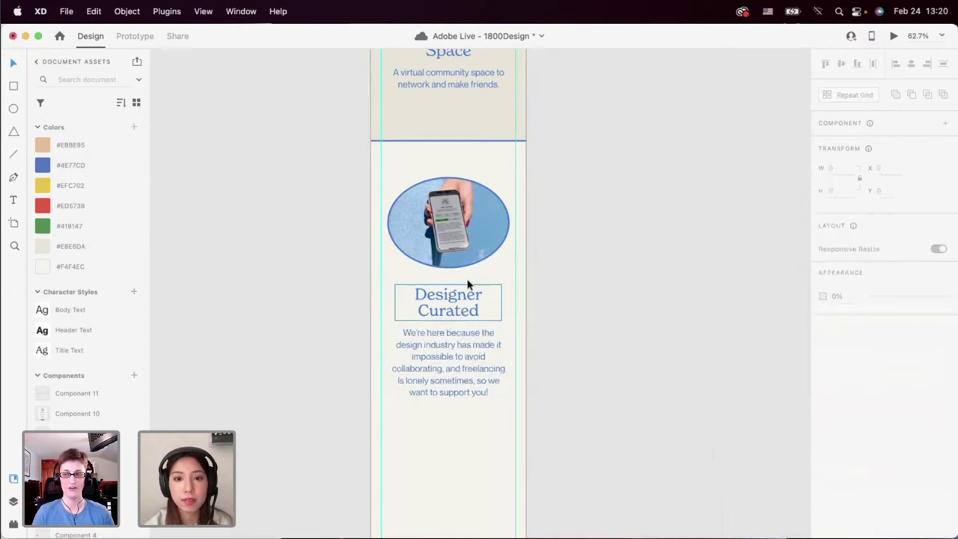
{"action": "left_click_drag", "start_coordinate": [502, 302], "coordinate": [465, 299]}
{"action": "key", "text": "super+z"}
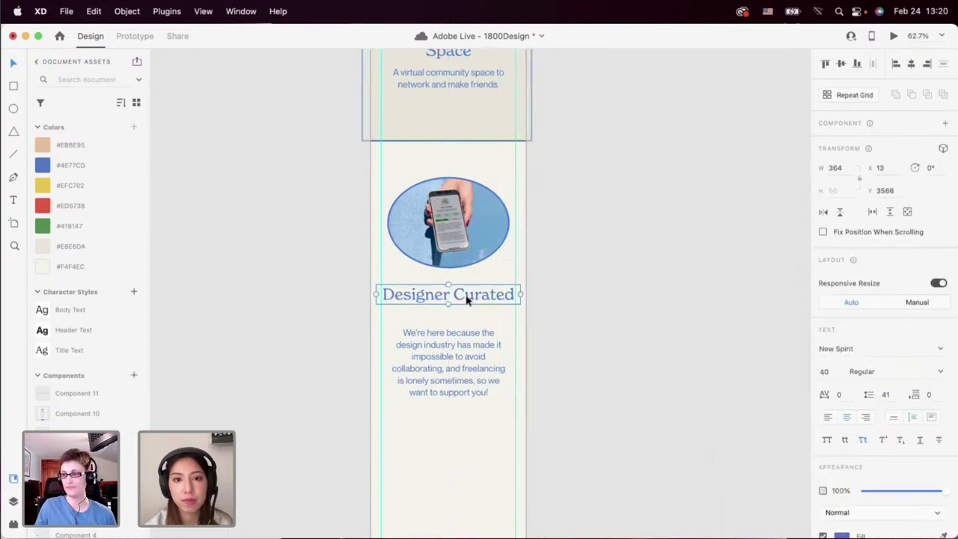
{"action": "key", "text": "super+z"}
{"action": "key", "text": "super+z"}
{"action": "left_click", "coordinate": [459, 361]}
{"action": "left_click", "coordinate": [447, 456]}
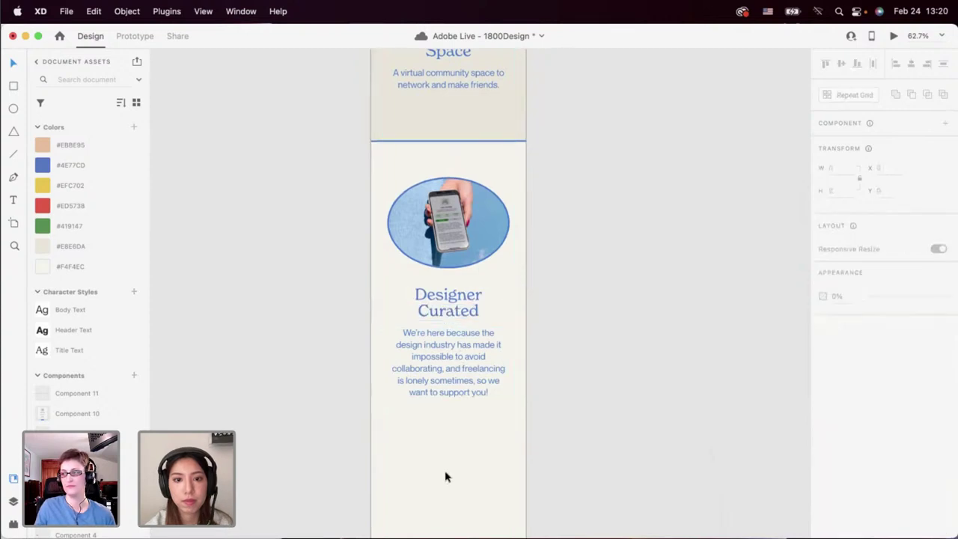
Examine the desktop home page from the Designer Curated and Community Highlight sections down to the footer.
{"action": "scroll", "coordinate": [445, 477], "scroll_direction": "down", "scroll_amount": 5}
{"action": "scroll", "coordinate": [425, 386], "scroll_direction": "down", "scroll_amount": 5}
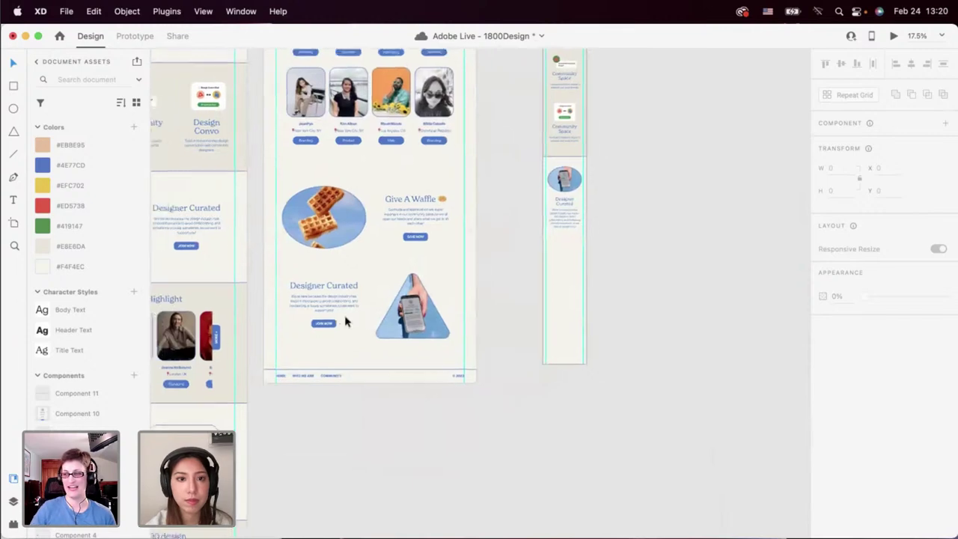
{"action": "scroll", "coordinate": [346, 320], "scroll_direction": "left", "scroll_amount": 10}
{"action": "scroll", "coordinate": [346, 321], "scroll_direction": "down", "scroll_amount": 4}
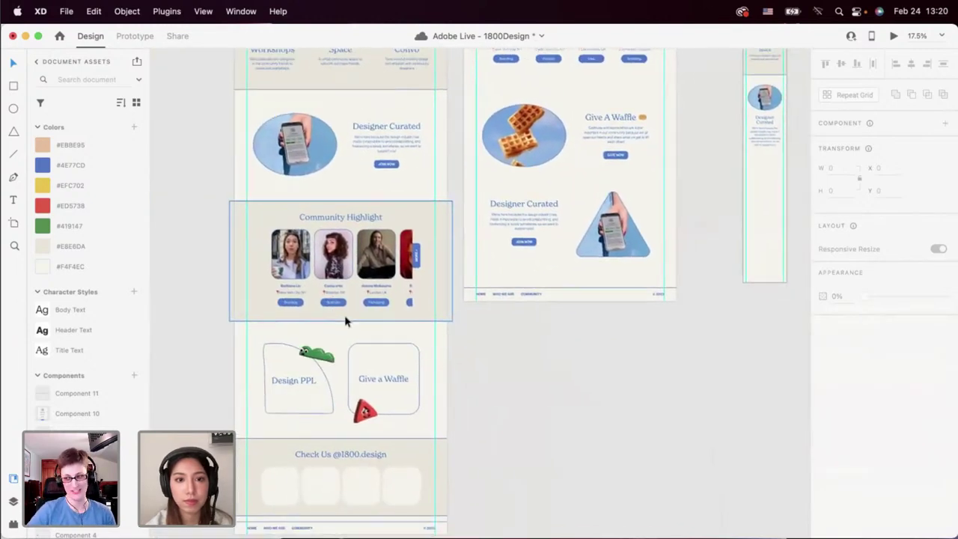
{"action": "left_click", "coordinate": [346, 321]}
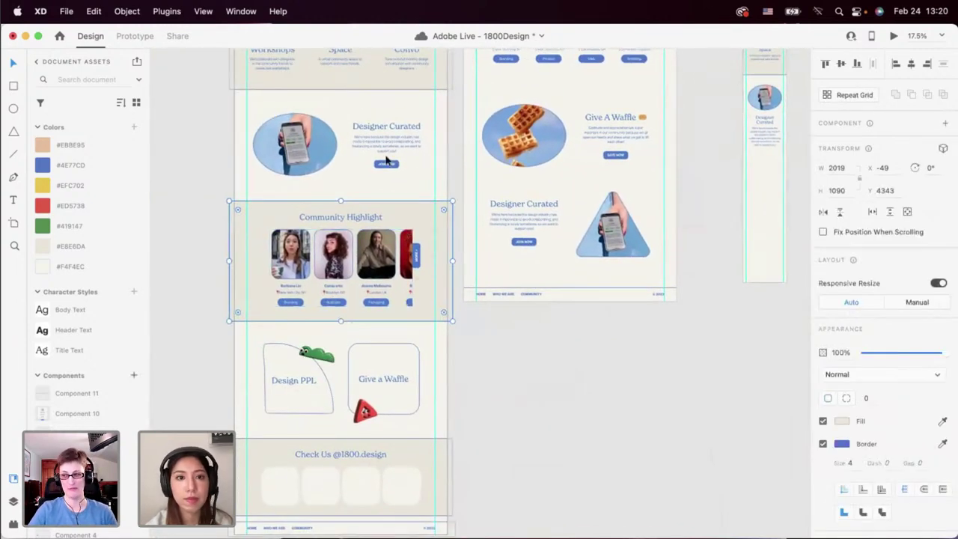
Open a preview of the Home - mobile artboard and look over its hero area.
{"action": "scroll", "coordinate": [395, 174], "scroll_direction": "up", "scroll_amount": 15}
{"action": "scroll", "coordinate": [396, 173], "scroll_direction": "right", "scroll_amount": 15}
{"action": "scroll", "coordinate": [395, 174], "scroll_direction": "up", "scroll_amount": 5}
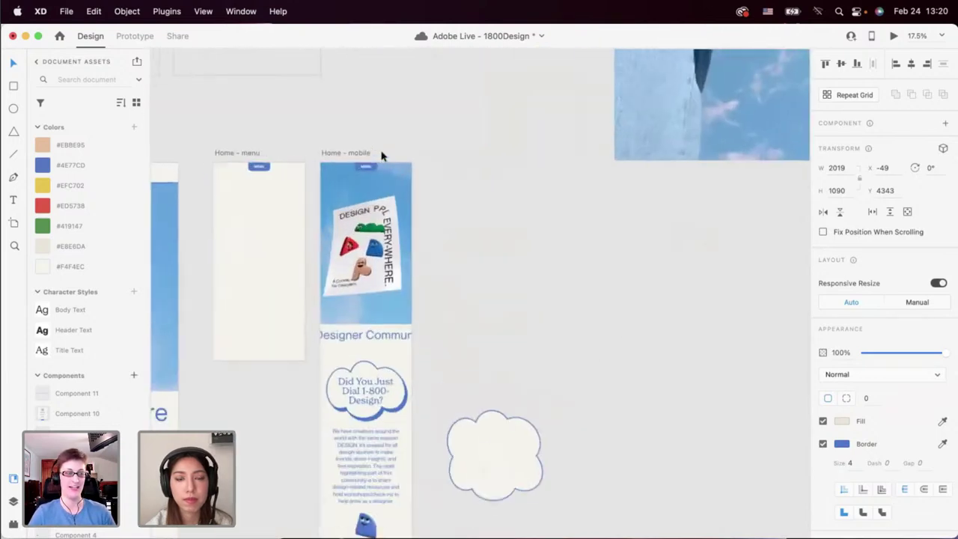
{"action": "left_click", "coordinate": [378, 157]}
{"action": "left_click", "coordinate": [894, 37]}
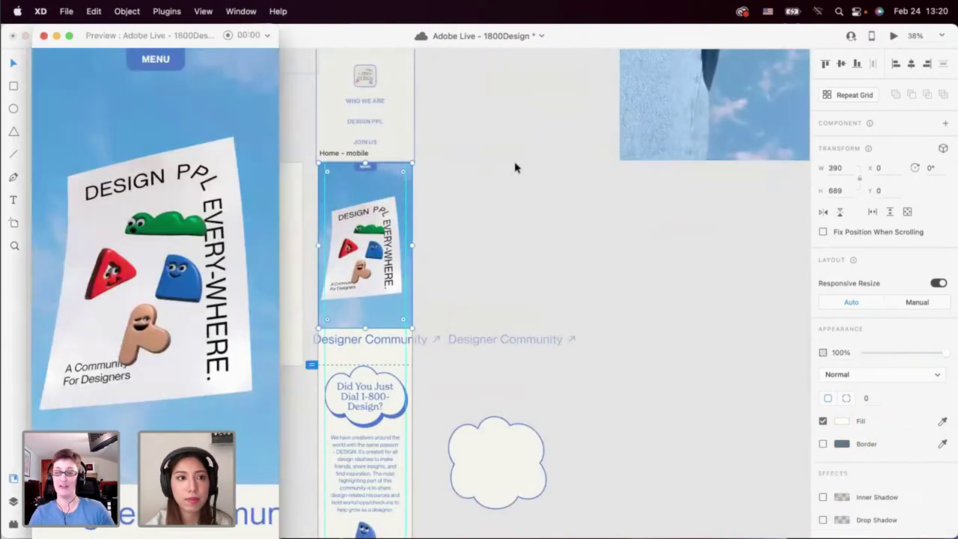
{"action": "scroll", "coordinate": [277, 214], "scroll_direction": "down", "scroll_amount": 4}
{"action": "scroll", "coordinate": [276, 214], "scroll_direction": "up", "scroll_amount": 4}
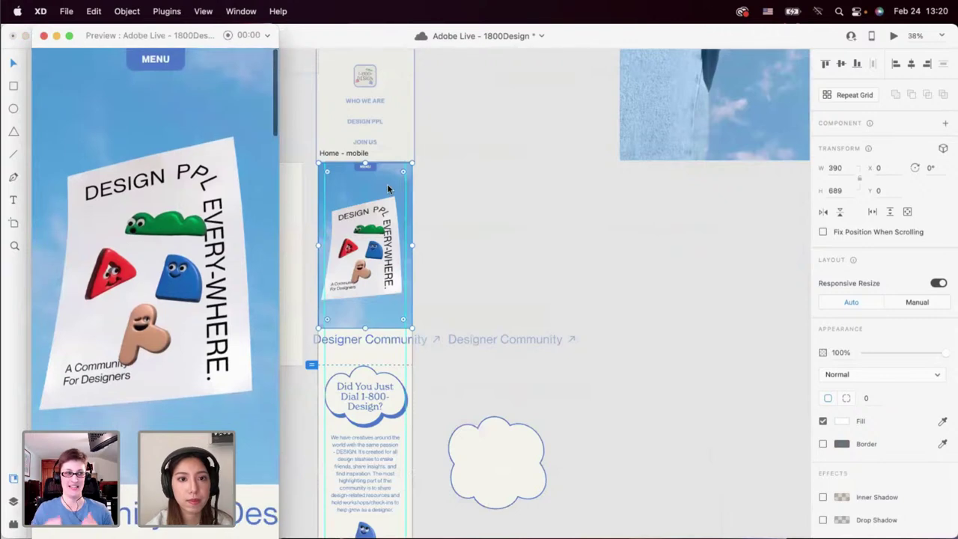
Fix the position of the mobile artboard's drop-down menu component when scrolling.
{"action": "left_click", "coordinate": [390, 188]}
{"action": "scroll", "coordinate": [427, 186], "scroll_direction": "up", "scroll_amount": 2}
{"action": "scroll", "coordinate": [429, 186], "scroll_direction": "up", "scroll_amount": 3}
{"action": "left_click", "coordinate": [399, 299]}
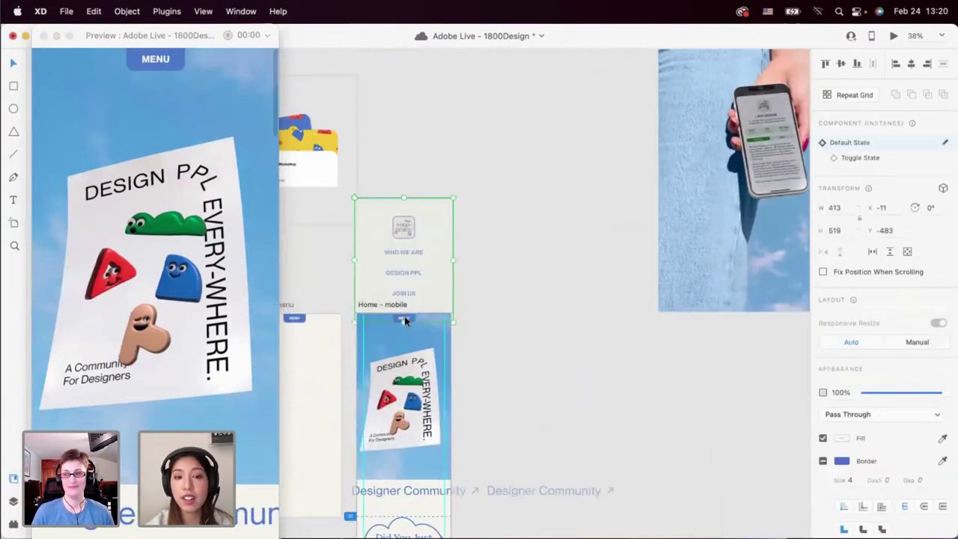
{"action": "left_click", "coordinate": [823, 272]}
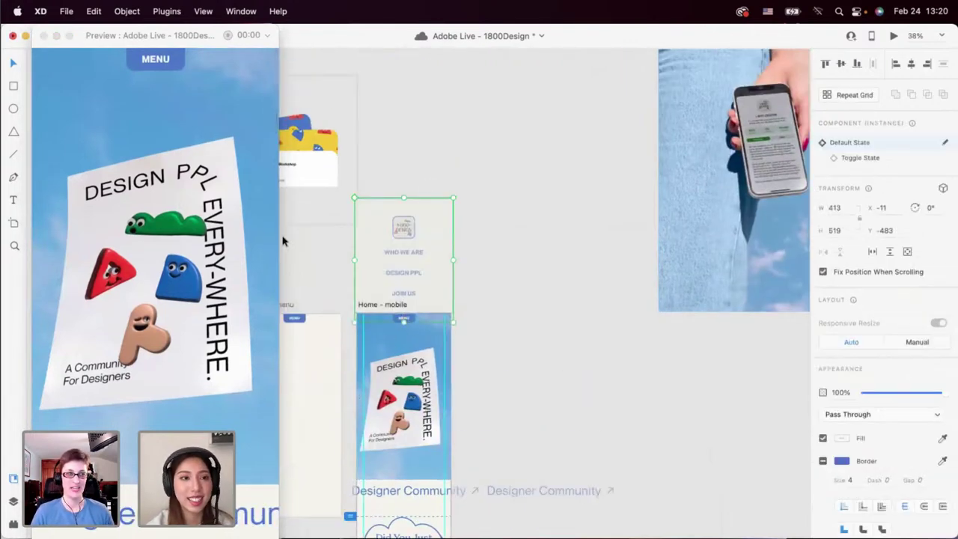
Test the fixed menu in the preview by scrolling down to the "Did You Just Dial 1-800-Design?" section and opening it there.
{"action": "scroll", "coordinate": [179, 113], "scroll_direction": "down", "scroll_amount": 10}
{"action": "left_click", "coordinate": [165, 66]}
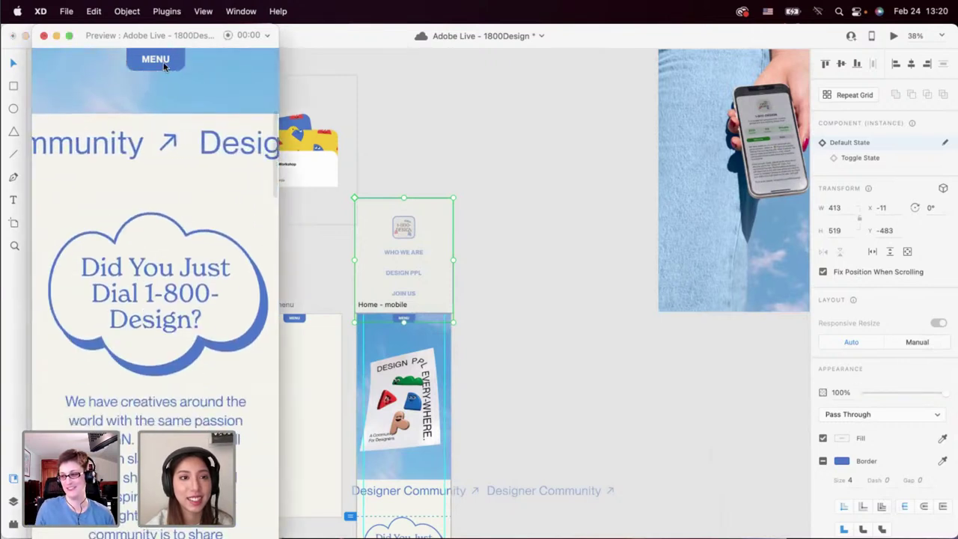
{"action": "scroll", "coordinate": [399, 226], "scroll_direction": "down", "scroll_amount": 2}
{"action": "scroll", "coordinate": [499, 231], "scroll_direction": "down", "scroll_amount": 2}
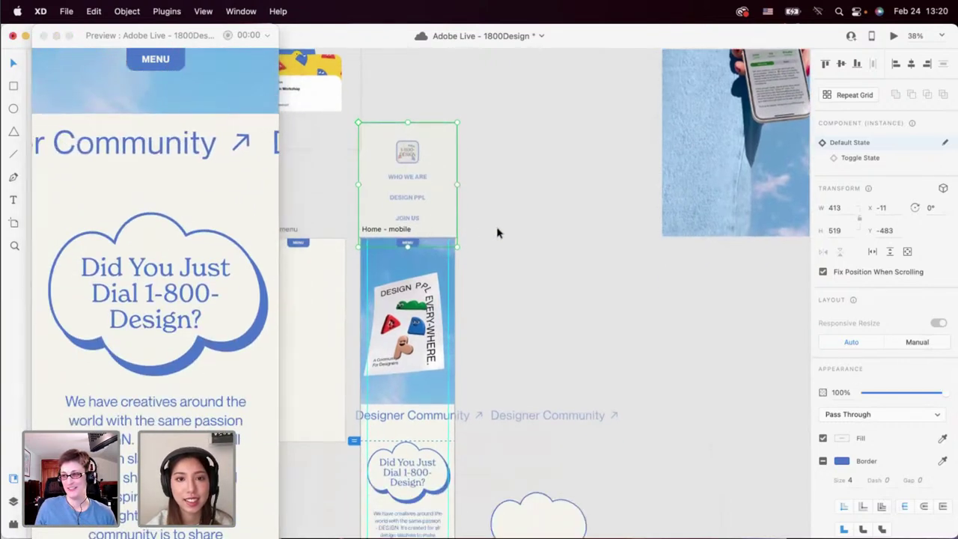
{"action": "left_click", "coordinate": [425, 220]}
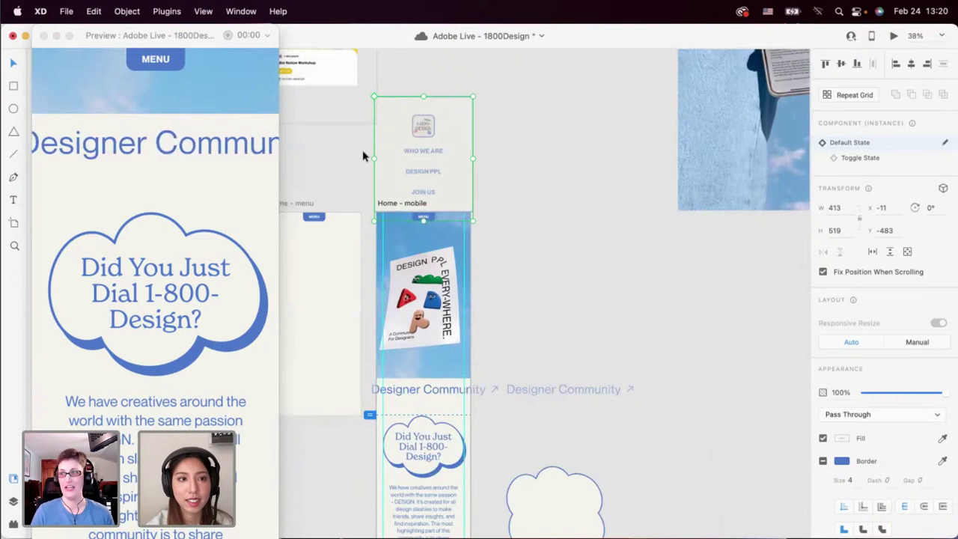
{"action": "left_click", "coordinate": [160, 66]}
{"action": "left_click", "coordinate": [160, 67]}
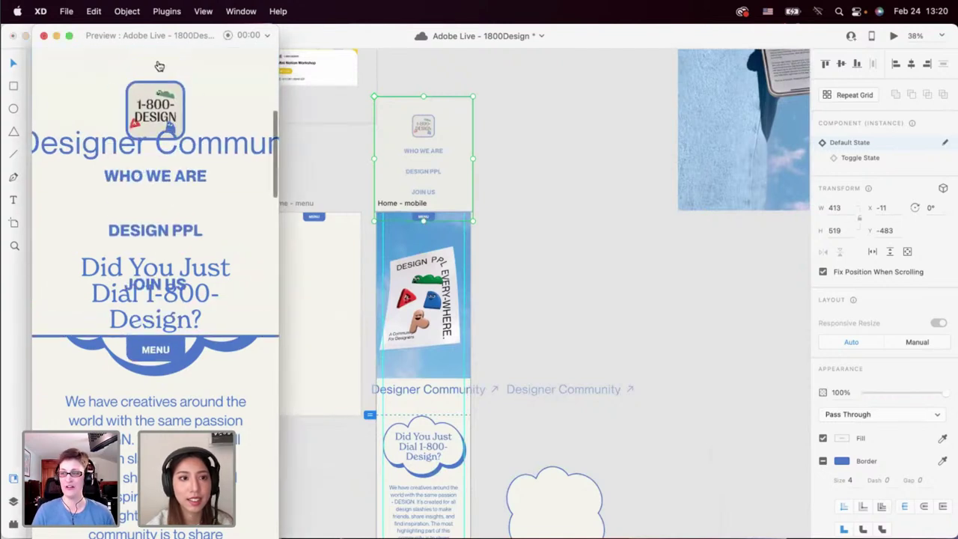
Reopen the menu in the preview, scroll the page down and back to the top with it open, and close it.
{"action": "scroll", "coordinate": [495, 193], "scroll_direction": "left", "scroll_amount": 1}
{"action": "left_click", "coordinate": [492, 180]}
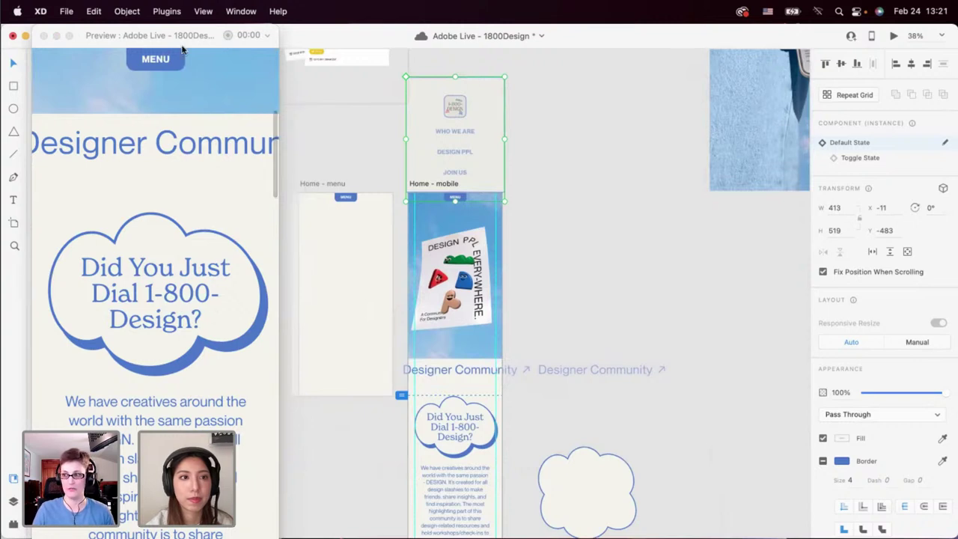
{"action": "left_click", "coordinate": [167, 60]}
{"action": "left_click", "coordinate": [162, 61]}
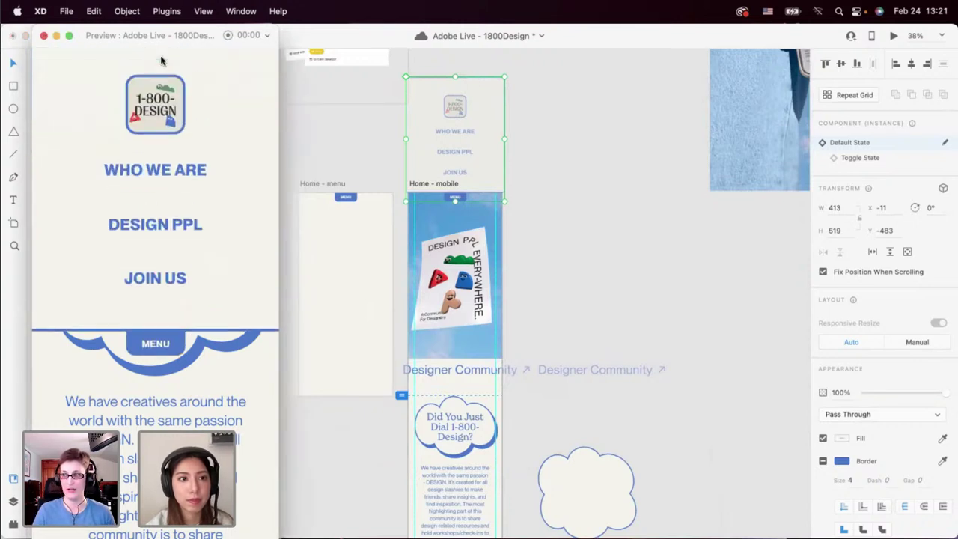
{"action": "scroll", "coordinate": [173, 215], "scroll_direction": "down", "scroll_amount": 3}
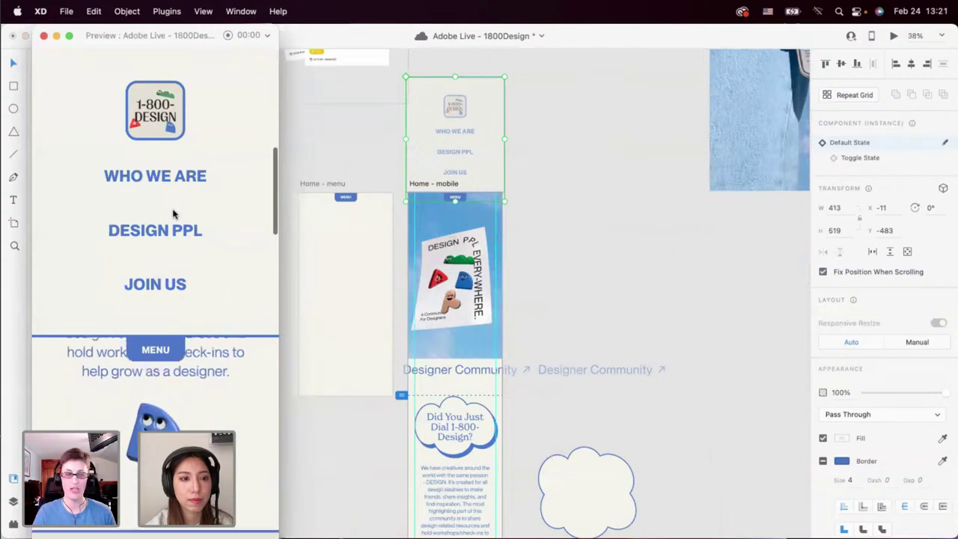
{"action": "scroll", "coordinate": [173, 215], "scroll_direction": "up", "scroll_amount": 5}
{"action": "scroll", "coordinate": [173, 215], "scroll_direction": "up", "scroll_amount": 3}
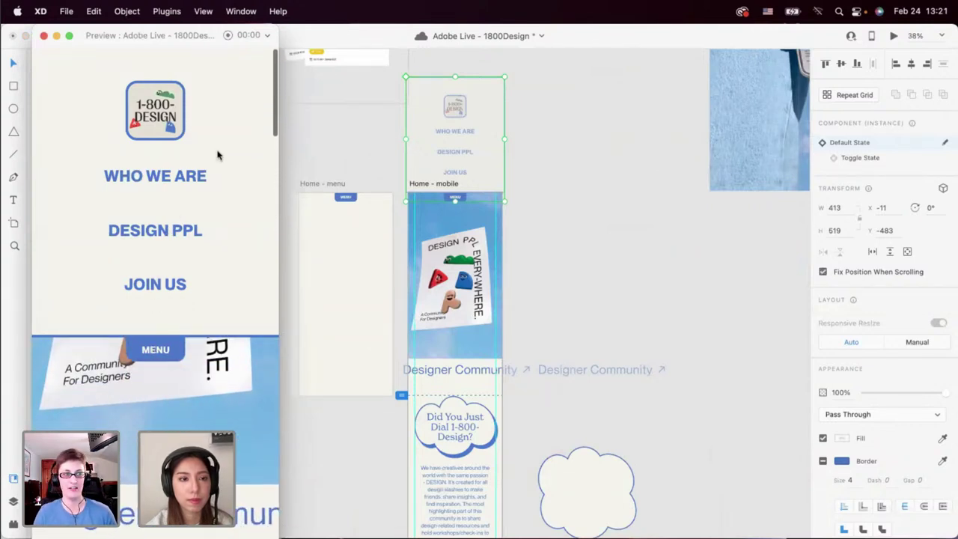
{"action": "left_click", "coordinate": [161, 349]}
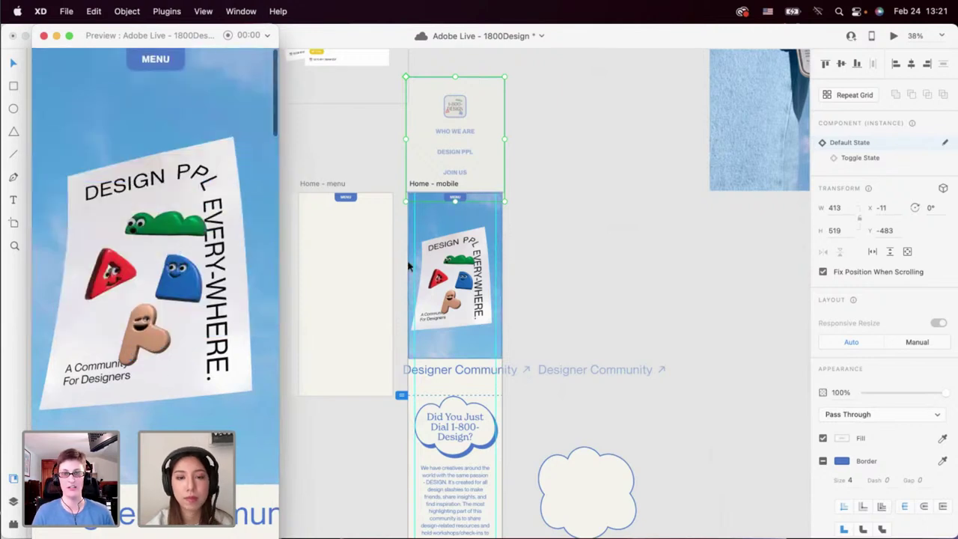
Review the mobile artboard's sections from the hero down to Designer Curated, checking the description's text settings and the space below it.
{"action": "scroll", "coordinate": [539, 211], "scroll_direction": "down", "scroll_amount": 3}
{"action": "scroll", "coordinate": [539, 210], "scroll_direction": "down", "scroll_amount": 3}
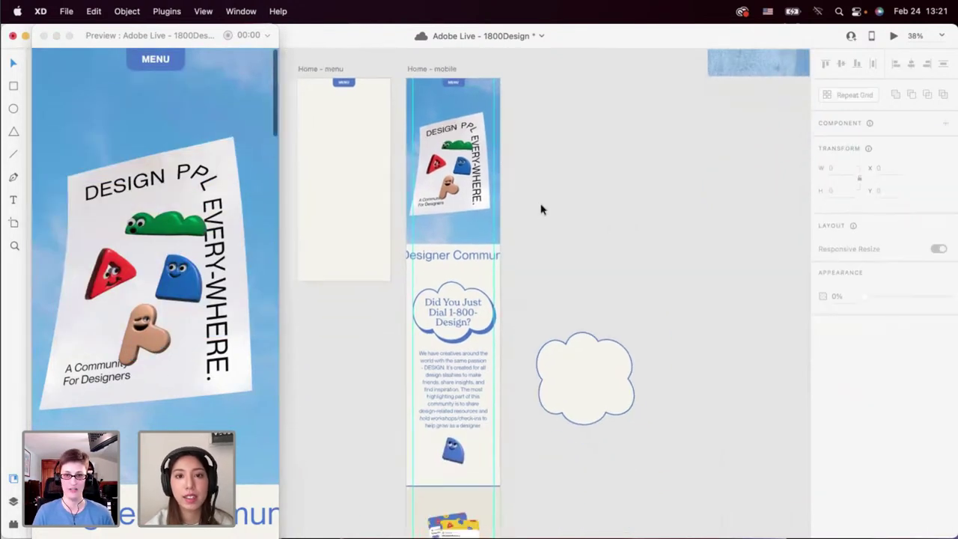
{"action": "scroll", "coordinate": [465, 280], "scroll_direction": "down", "scroll_amount": 10}
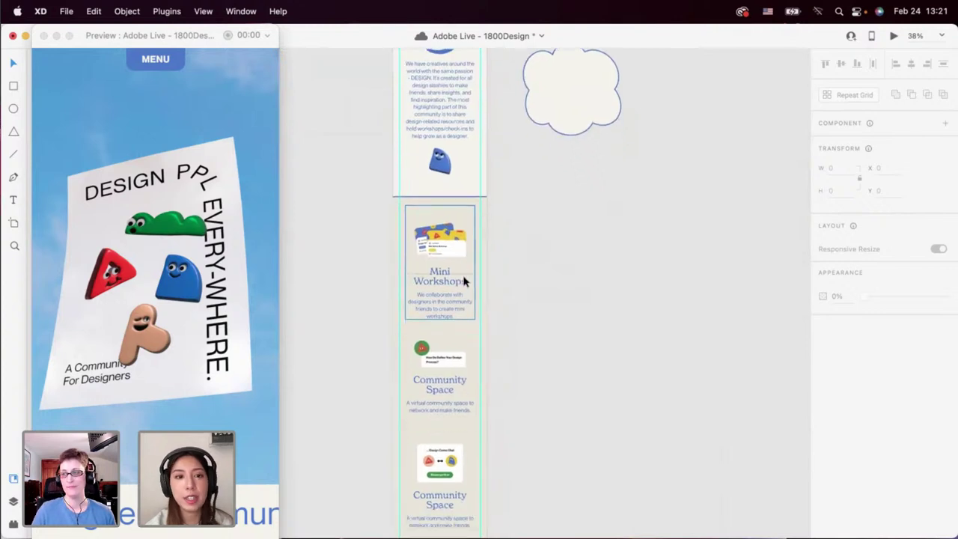
{"action": "scroll", "coordinate": [465, 281], "scroll_direction": "down", "scroll_amount": 4}
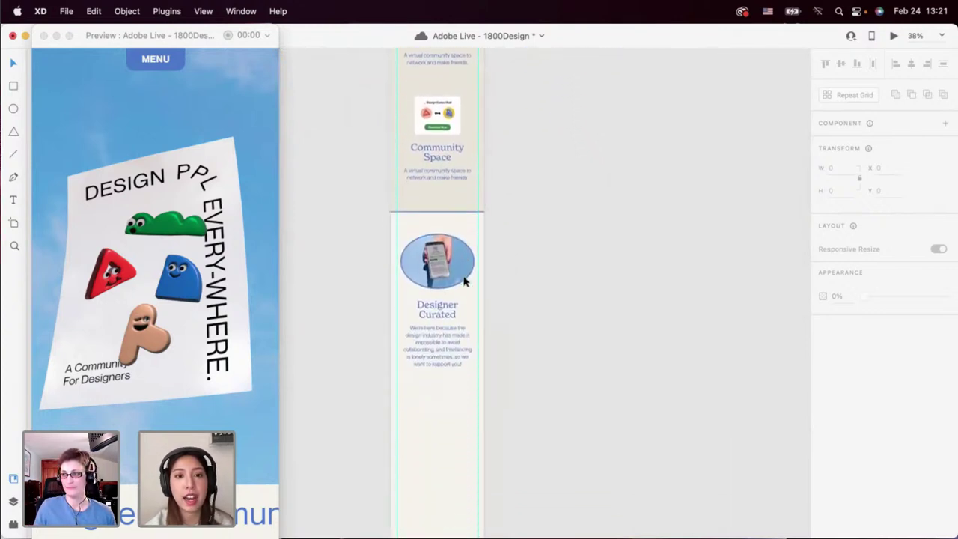
{"action": "scroll", "coordinate": [464, 281], "scroll_direction": "down", "scroll_amount": 2}
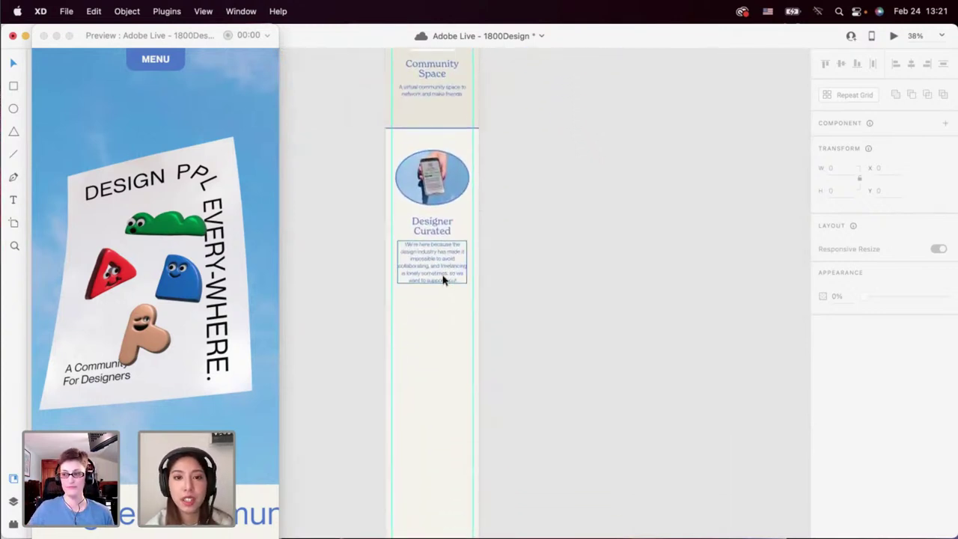
{"action": "scroll", "coordinate": [442, 278], "scroll_direction": "up", "scroll_amount": 5}
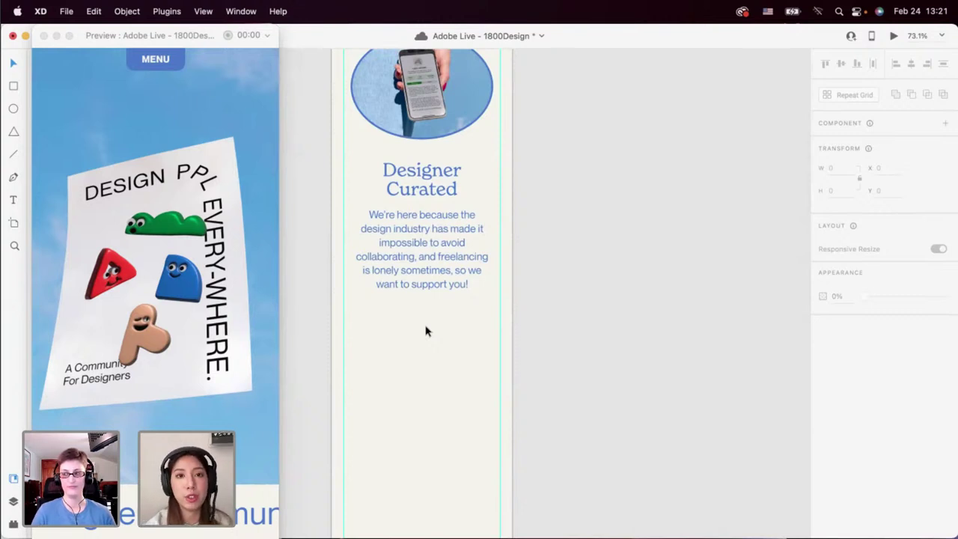
{"action": "scroll", "coordinate": [425, 331], "scroll_direction": "down", "scroll_amount": 2}
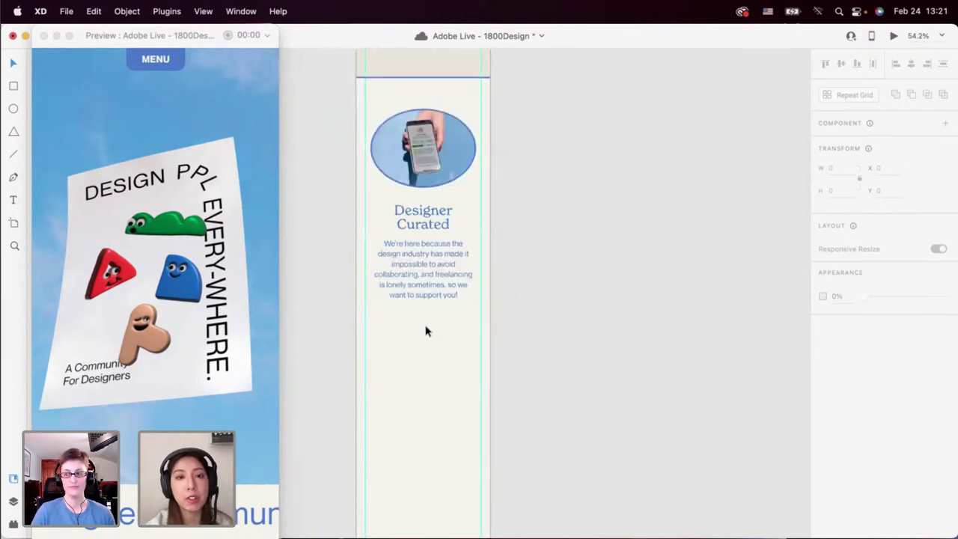
{"action": "scroll", "coordinate": [425, 331], "scroll_direction": "up", "scroll_amount": 2}
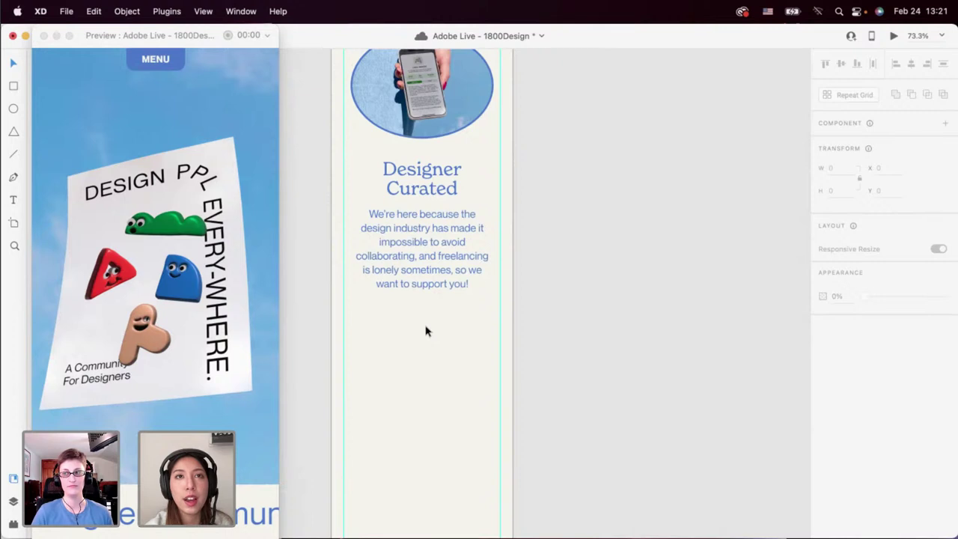
{"action": "scroll", "coordinate": [425, 331], "scroll_direction": "up", "scroll_amount": 2}
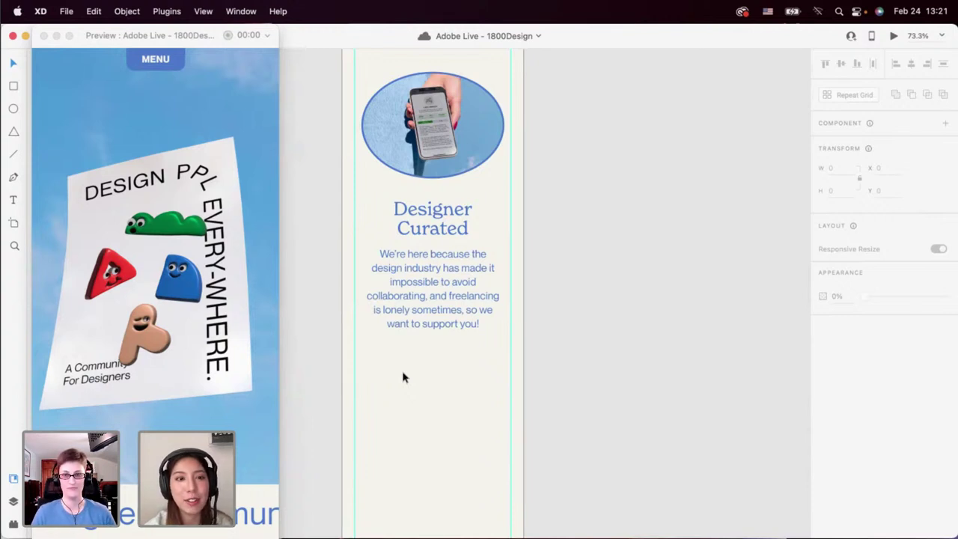
{"action": "scroll", "coordinate": [403, 378], "scroll_direction": "up", "scroll_amount": 2}
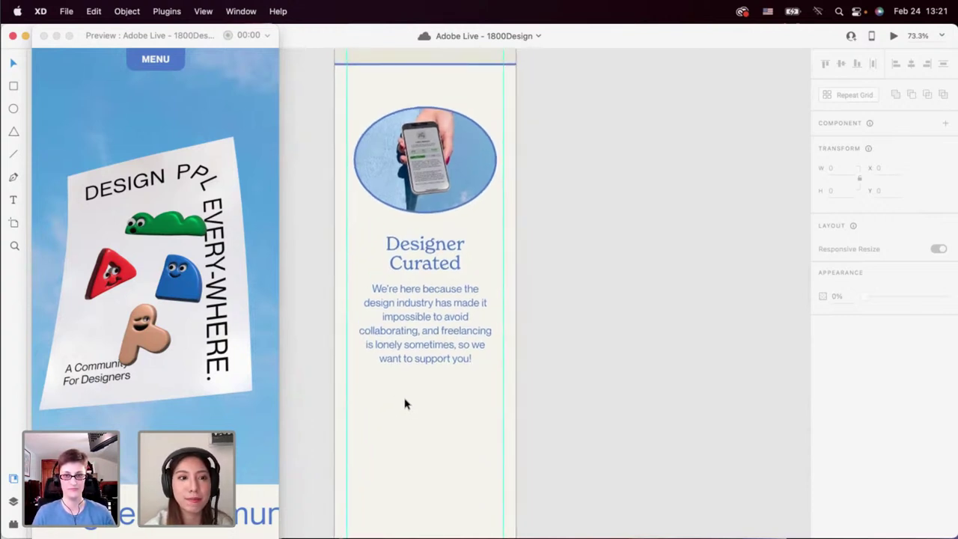
{"action": "scroll", "coordinate": [404, 404], "scroll_direction": "down", "scroll_amount": 3}
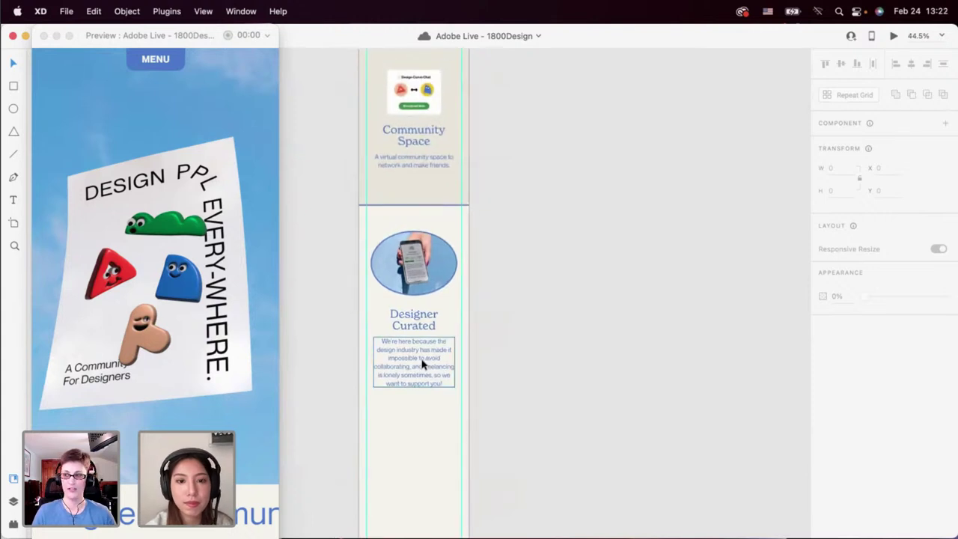
{"action": "scroll", "coordinate": [421, 363], "scroll_direction": "up", "scroll_amount": 4}
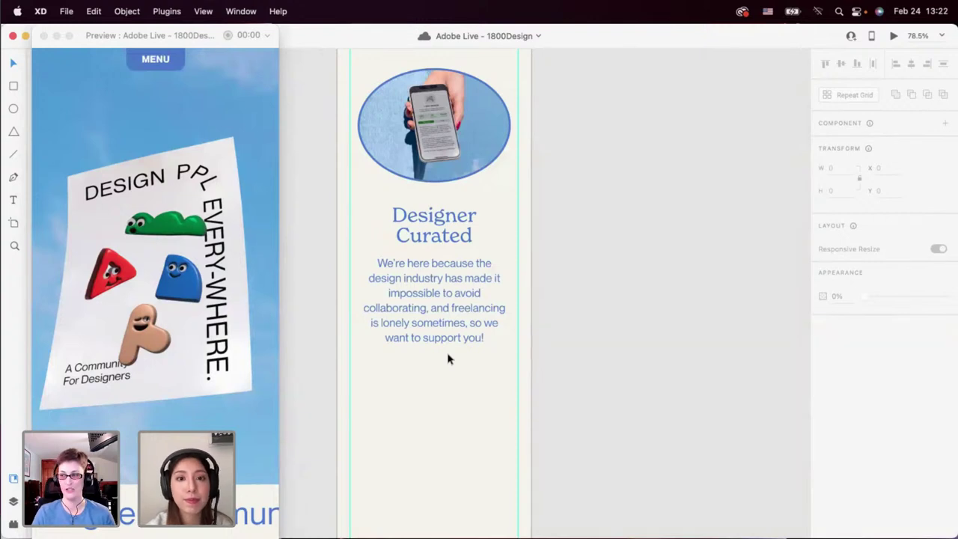
{"action": "left_click", "coordinate": [445, 338]}
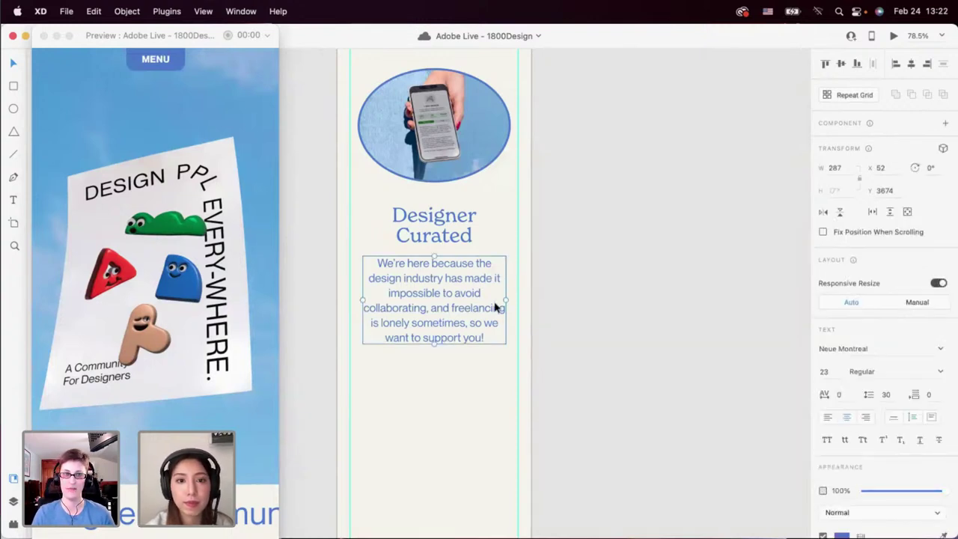
{"action": "scroll", "coordinate": [494, 307], "scroll_direction": "down", "scroll_amount": 3}
{"action": "left_click", "coordinate": [477, 319]}
{"action": "scroll", "coordinate": [477, 319], "scroll_direction": "down", "scroll_amount": 3}
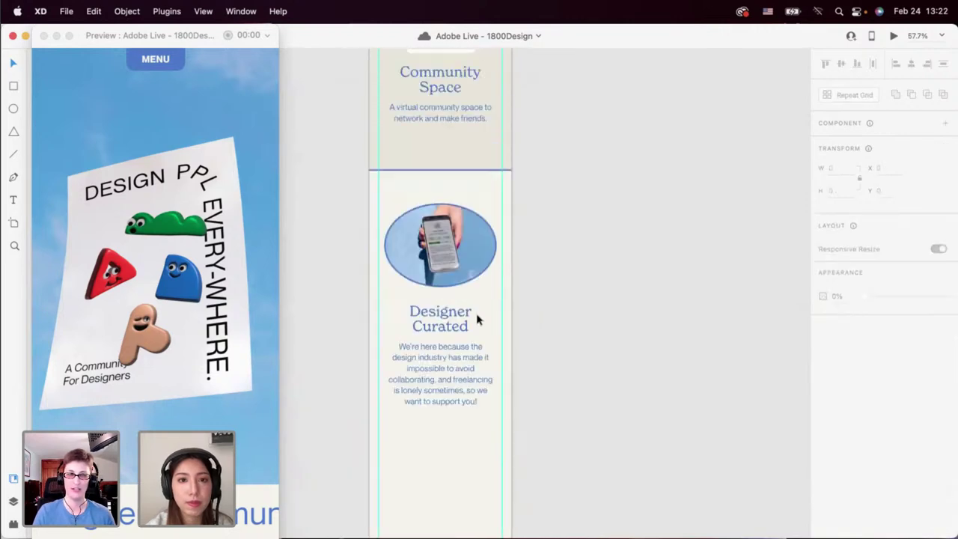
Copy the MENU button from the mobile hero and paste it into the empty area below the Designer Curated description.
{"action": "scroll", "coordinate": [477, 319], "scroll_direction": "up", "scroll_amount": 10}
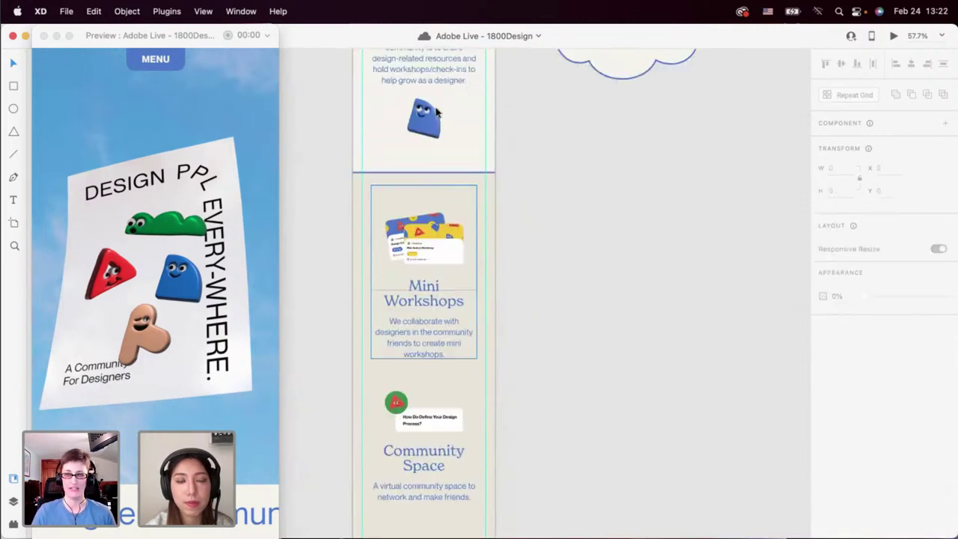
{"action": "scroll", "coordinate": [438, 111], "scroll_direction": "up", "scroll_amount": 6}
{"action": "scroll", "coordinate": [438, 112], "scroll_direction": "up", "scroll_amount": 6}
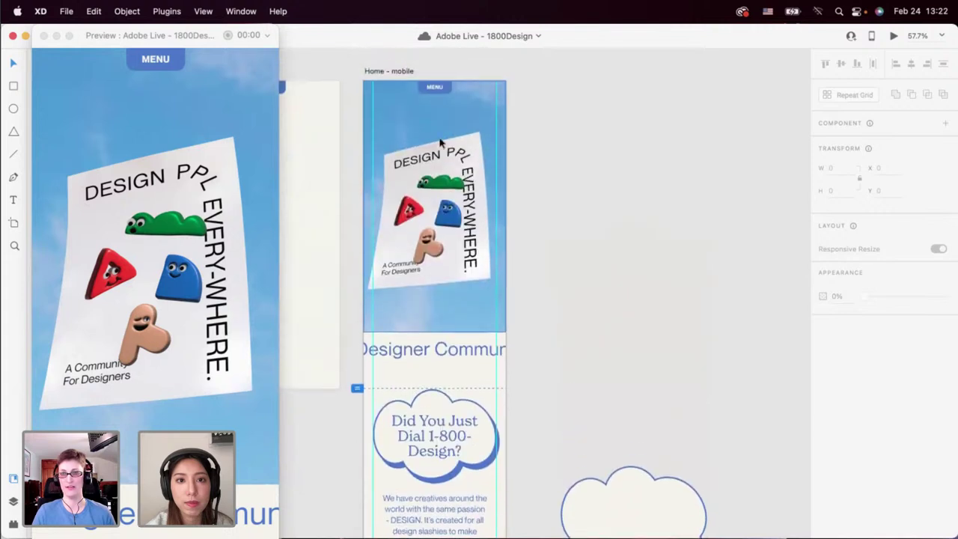
{"action": "left_click", "coordinate": [434, 125]}
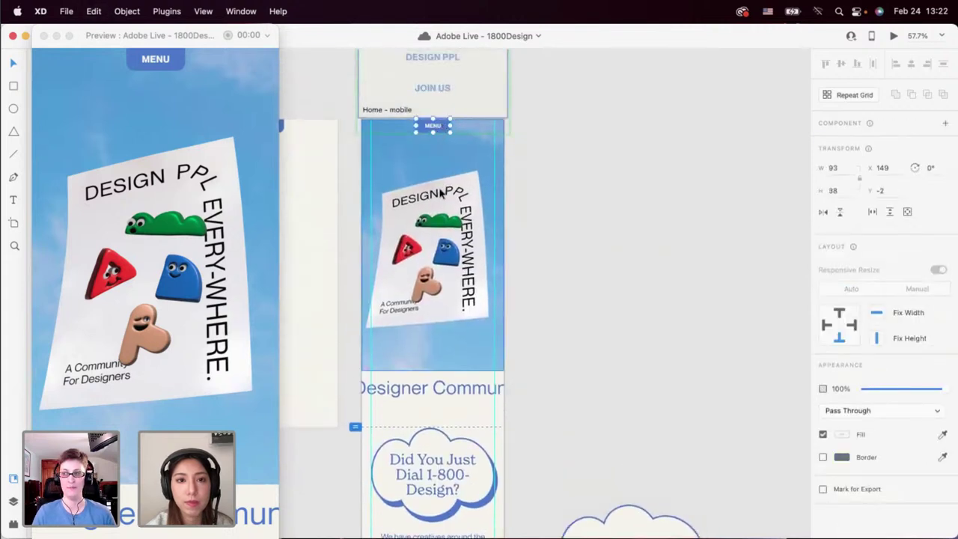
{"action": "left_click", "coordinate": [421, 241]}
{"action": "scroll", "coordinate": [422, 244], "scroll_direction": "down", "scroll_amount": 15}
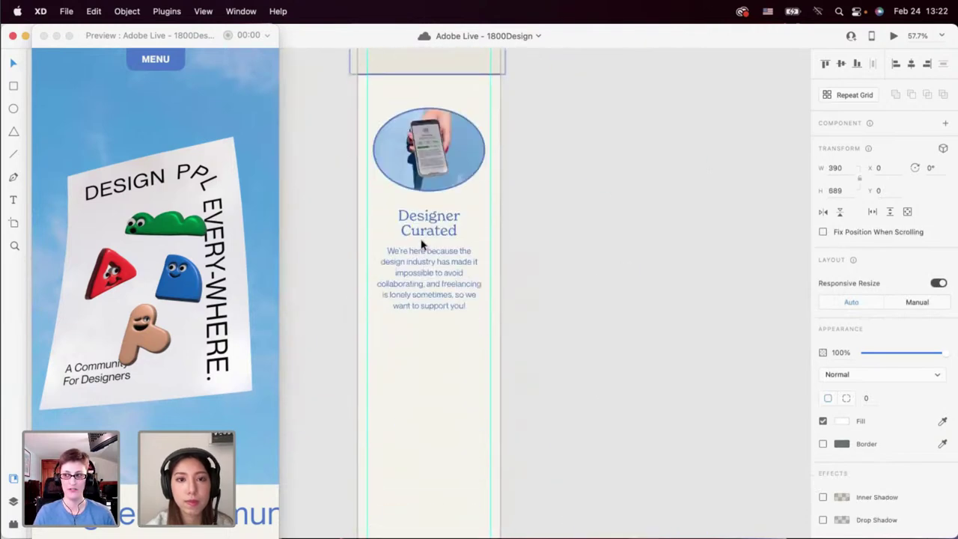
{"action": "scroll", "coordinate": [421, 241], "scroll_direction": "down", "scroll_amount": 5}
{"action": "key", "text": "ctrl+v"}
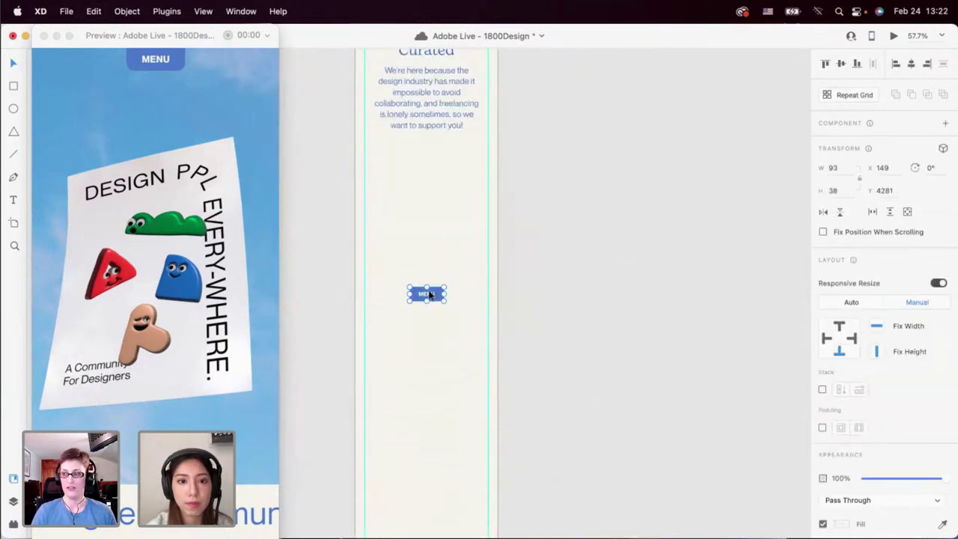
Move the pasted MENU button up beneath the Designer Curated description and check its placement in the preview.
{"action": "left_click_drag", "start_coordinate": [427, 294], "coordinate": [428, 186]}
{"action": "scroll", "coordinate": [172, 336], "scroll_direction": "down", "scroll_amount": 5}
{"action": "scroll", "coordinate": [172, 336], "scroll_direction": "down", "scroll_amount": 10}
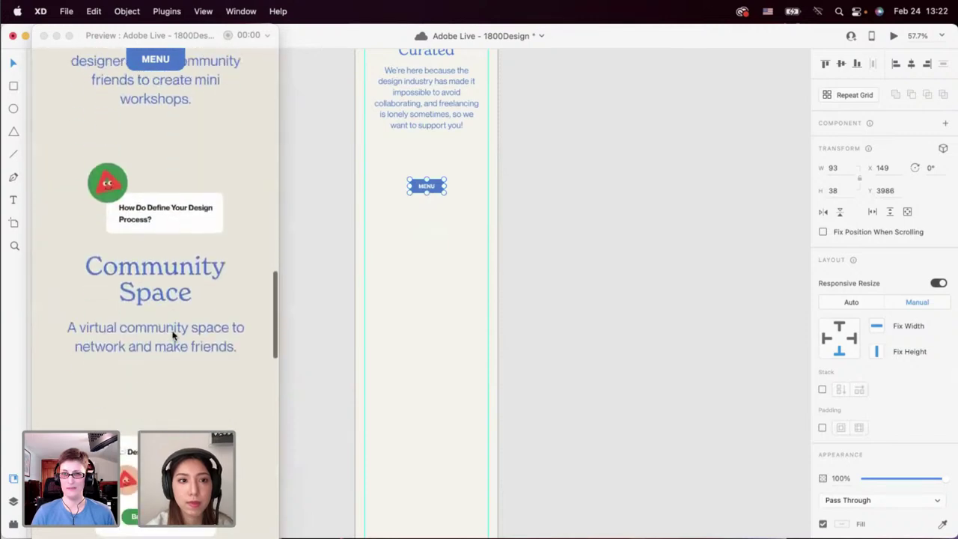
{"action": "scroll", "coordinate": [172, 336], "scroll_direction": "up", "scroll_amount": 3}
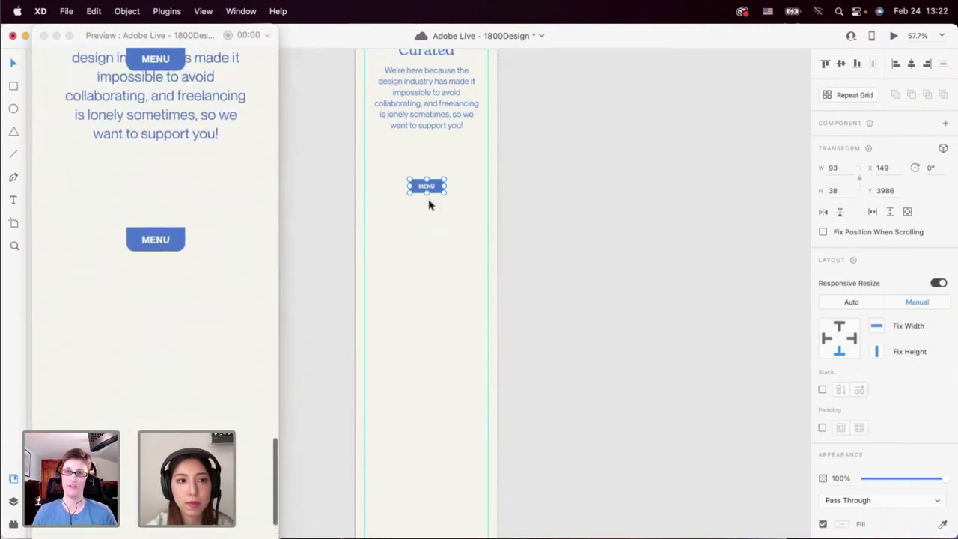
Give all four corners of the pasted button's background a uniform radius of 13.
{"action": "scroll", "coordinate": [446, 197], "scroll_direction": "up", "scroll_amount": 5}
{"action": "double_click", "coordinate": [435, 166]}
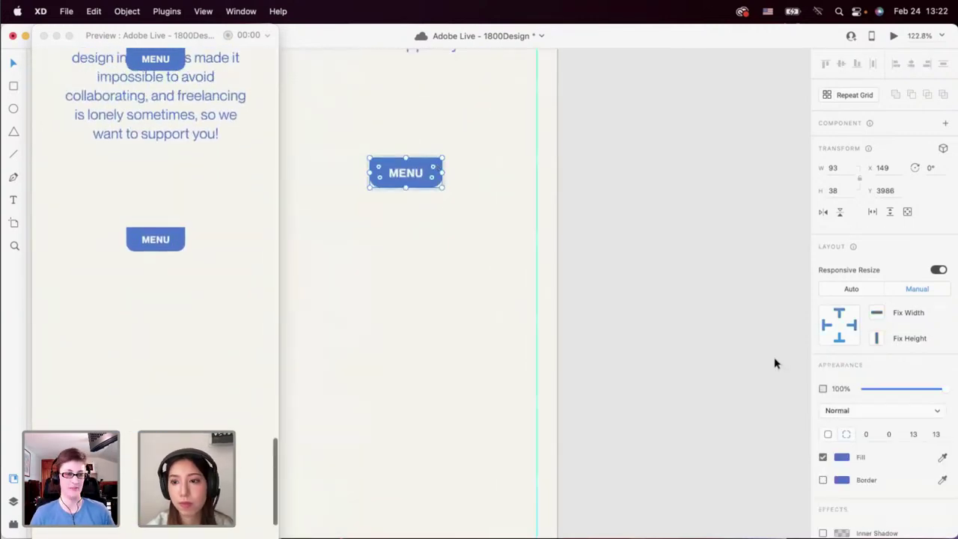
{"action": "left_click", "coordinate": [830, 434]}
{"action": "left_click", "coordinate": [867, 434]}
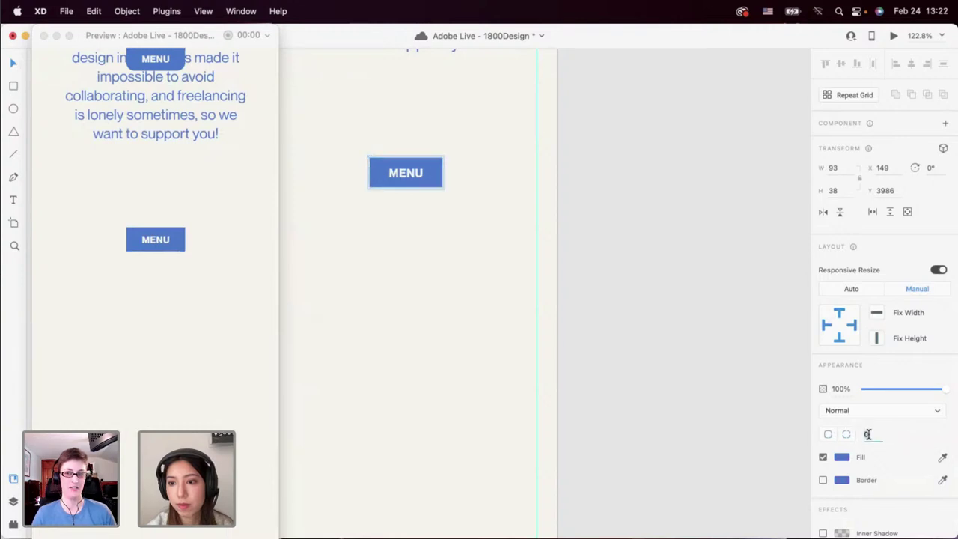
{"action": "type", "text": "13"}
{"action": "key", "text": "Return"}
{"action": "left_click", "coordinate": [490, 295]}
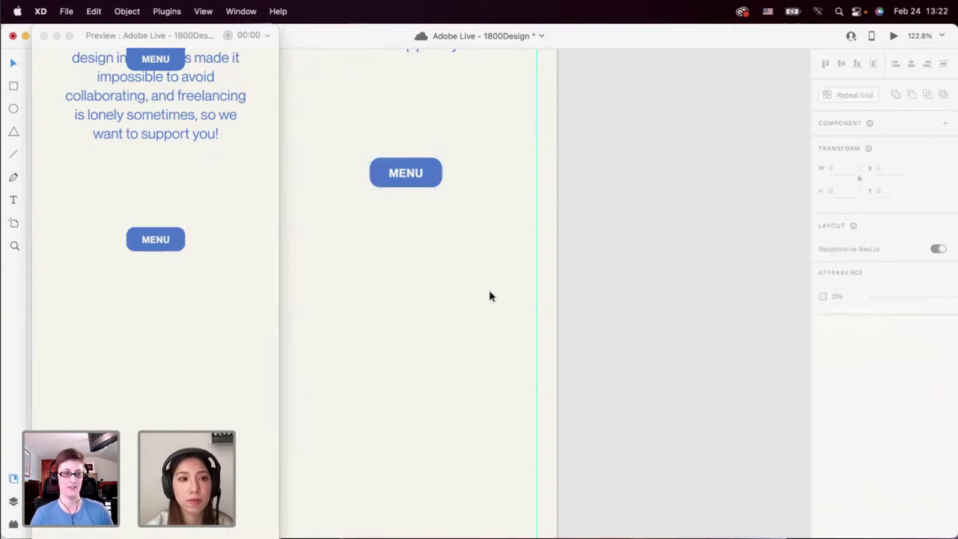
Enlarge the pasted button to 125 by 47 and center it closer below the Designer Curated description.
{"action": "scroll", "coordinate": [488, 297], "scroll_direction": "up", "scroll_amount": 4}
{"action": "left_click", "coordinate": [430, 281]}
{"action": "left_click_drag", "start_coordinate": [442, 271], "coordinate": [468, 262]}
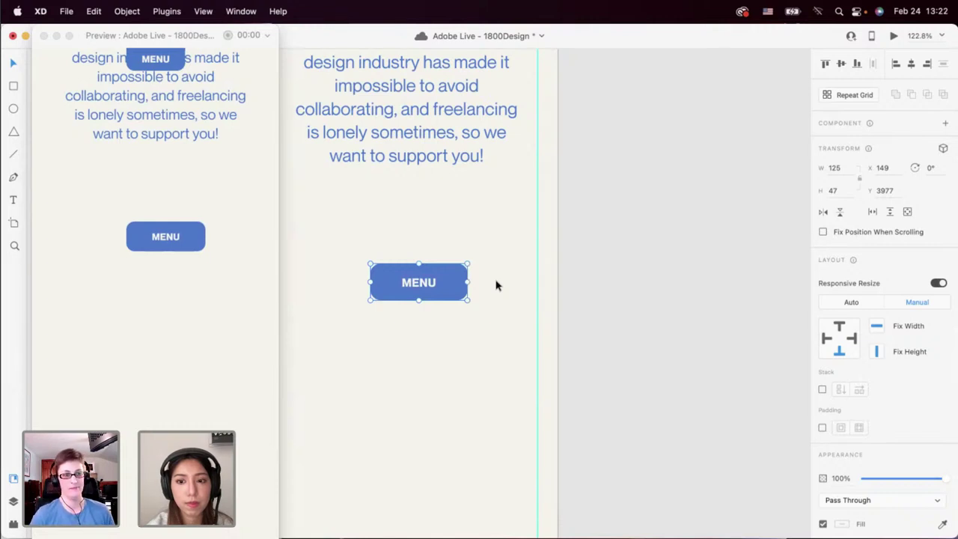
{"action": "left_click_drag", "start_coordinate": [462, 284], "coordinate": [449, 247]}
{"action": "left_click", "coordinate": [441, 307]}
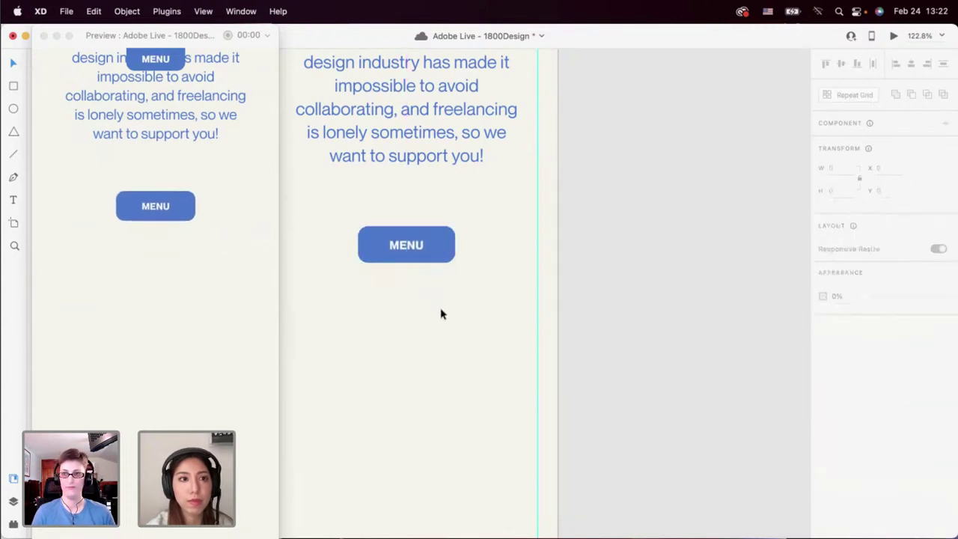
{"action": "scroll", "coordinate": [445, 315], "scroll_direction": "up", "scroll_amount": 5}
{"action": "scroll", "coordinate": [442, 315], "scroll_direction": "down", "scroll_amount": 2}
{"action": "left_click_drag", "start_coordinate": [442, 314], "coordinate": [442, 283]}
Replace the button's label with JOIN NOW.
{"action": "double_click", "coordinate": [436, 271]}
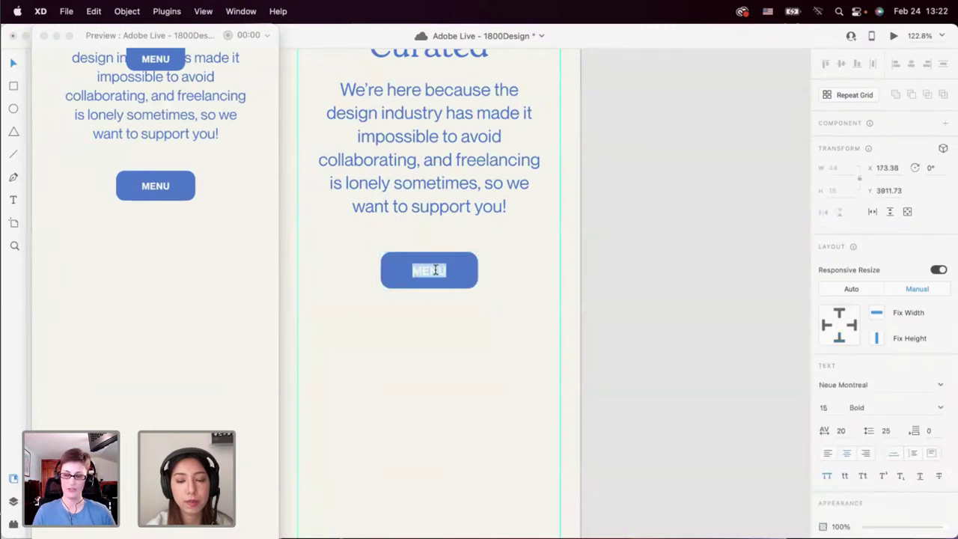
{"action": "type", "text": "JOIN NOW"}
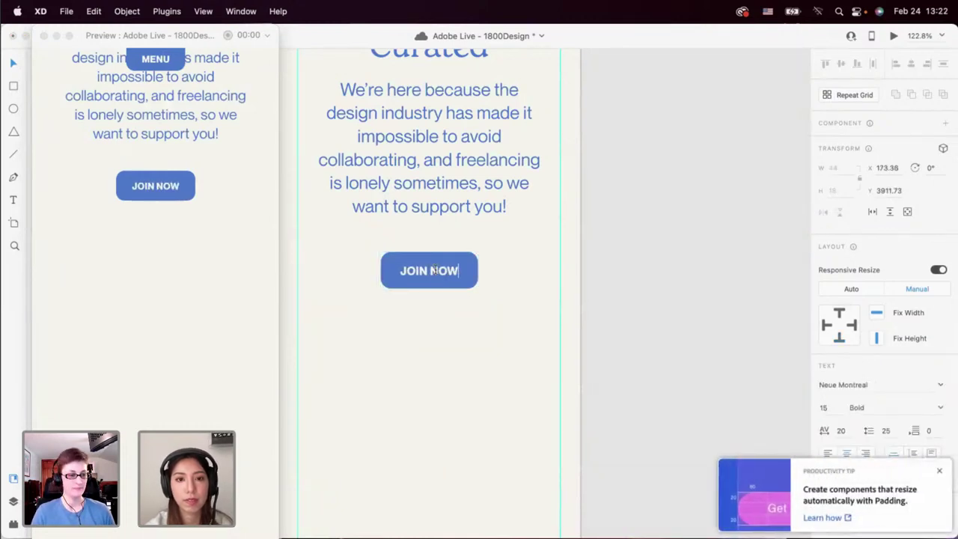
{"action": "key", "text": "Escape"}
Nudge the JOIN NOW button slightly up to Y 3891 beneath the Designer Curated description.
{"action": "scroll", "coordinate": [412, 364], "scroll_direction": "down", "scroll_amount": 5}
{"action": "left_click", "coordinate": [438, 310]}
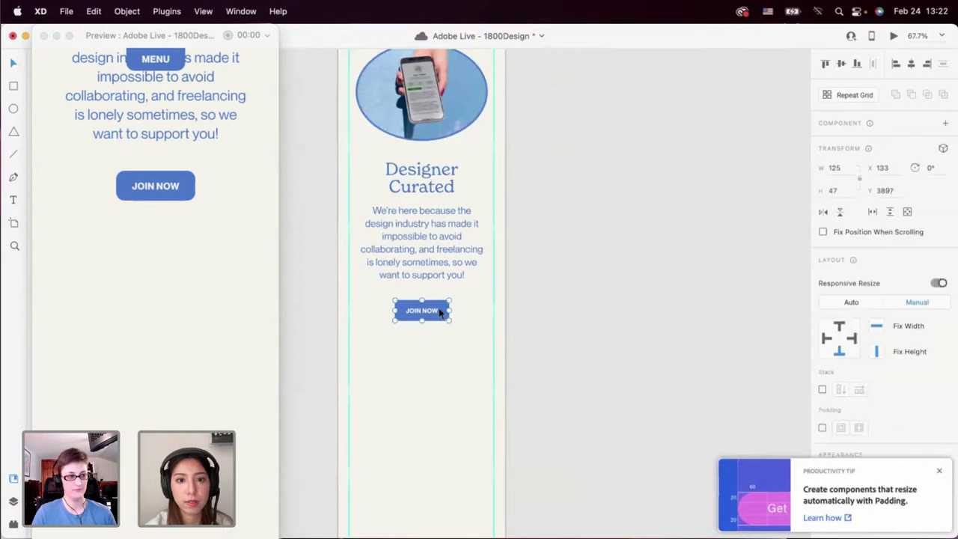
{"action": "left_click", "coordinate": [432, 348]}
{"action": "scroll", "coordinate": [432, 349], "scroll_direction": "down", "scroll_amount": 4}
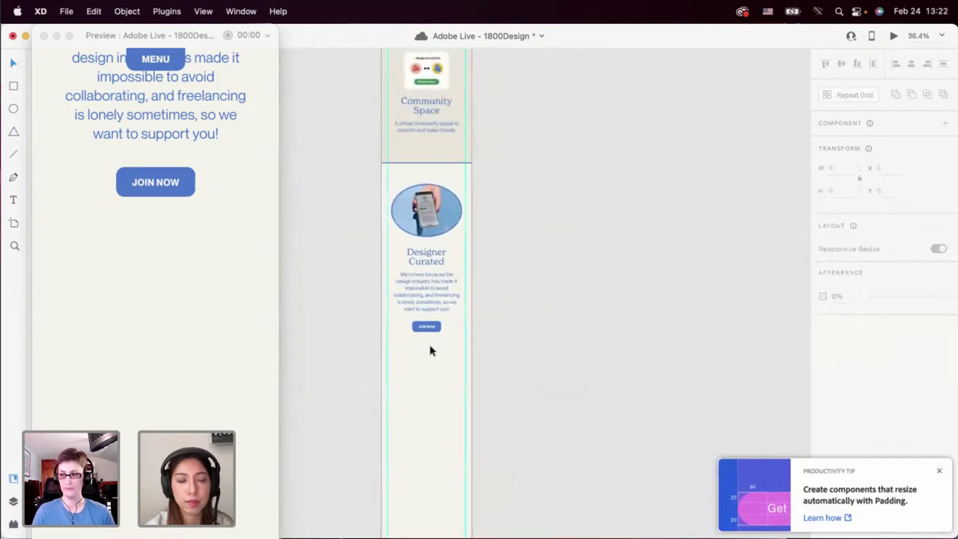
{"action": "left_click", "coordinate": [430, 316]}
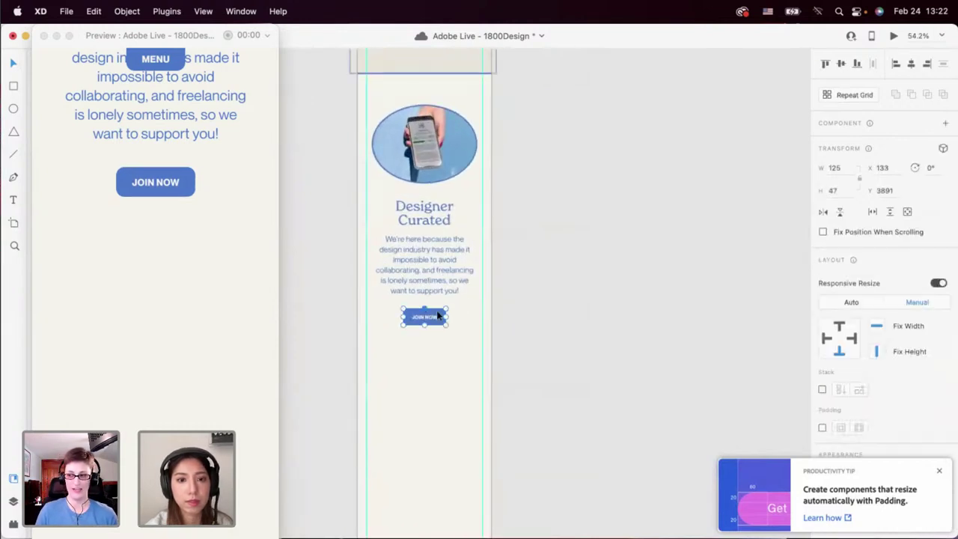
{"action": "left_click", "coordinate": [458, 327]}
Review the mobile Designer Curated section with its JOIN NOW button and close the preview window.
{"action": "scroll", "coordinate": [458, 327], "scroll_direction": "down", "scroll_amount": 3}
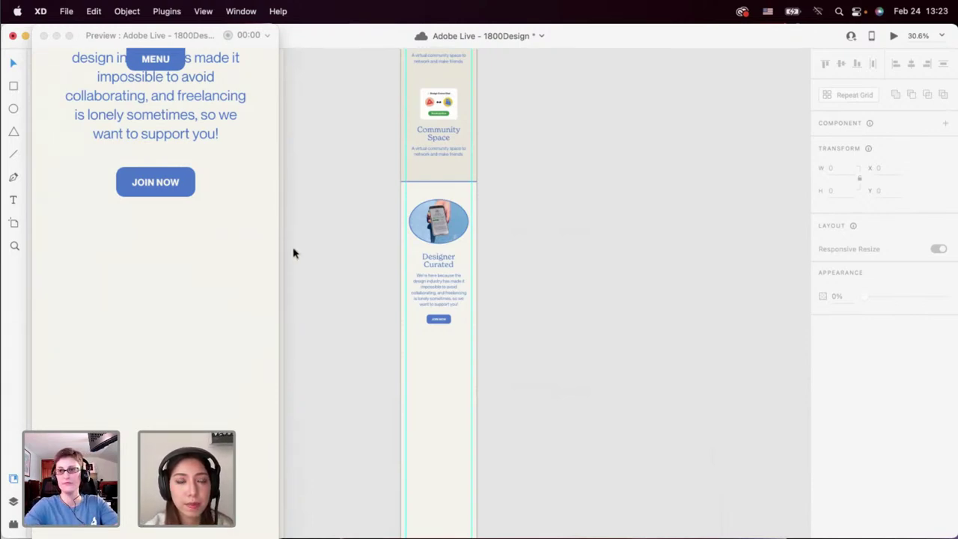
{"action": "scroll", "coordinate": [423, 314], "scroll_direction": "up", "scroll_amount": 5}
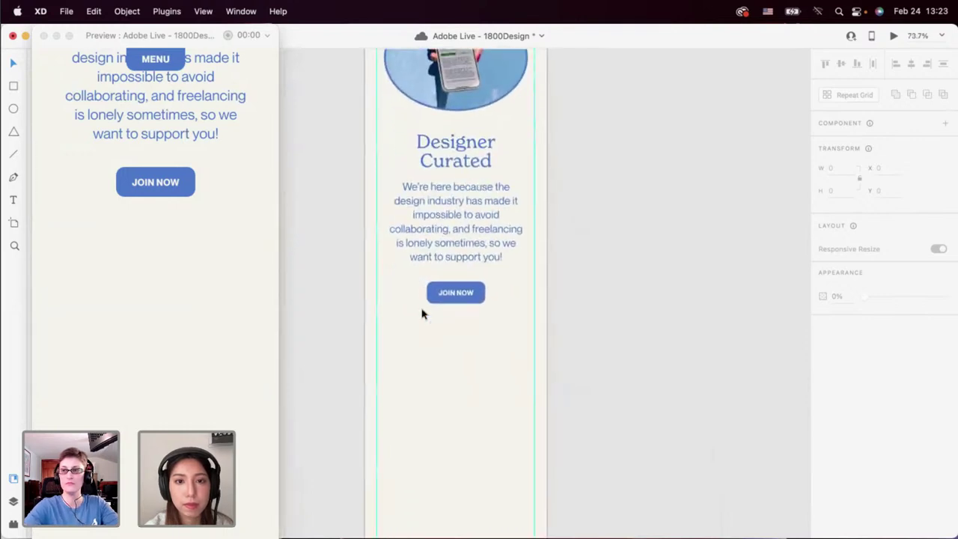
{"action": "scroll", "coordinate": [423, 314], "scroll_direction": "up", "scroll_amount": 2}
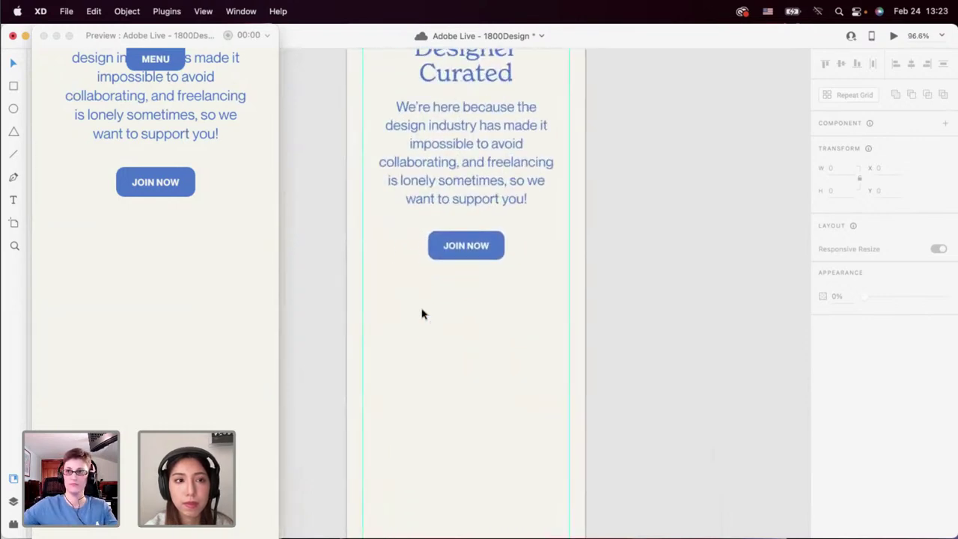
{"action": "scroll", "coordinate": [423, 314], "scroll_direction": "down", "scroll_amount": 3}
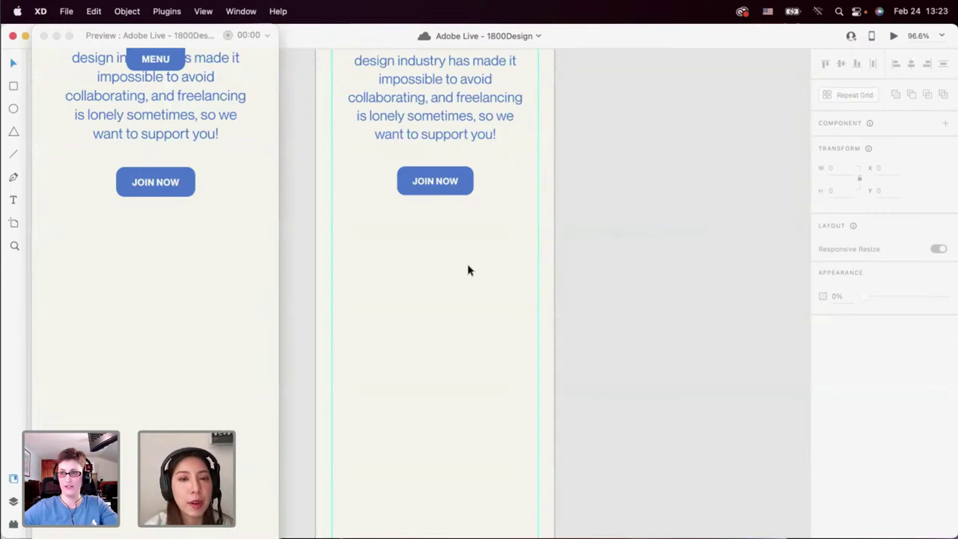
{"action": "scroll", "coordinate": [421, 263], "scroll_direction": "down", "scroll_amount": 3, "text": "ctrl"}
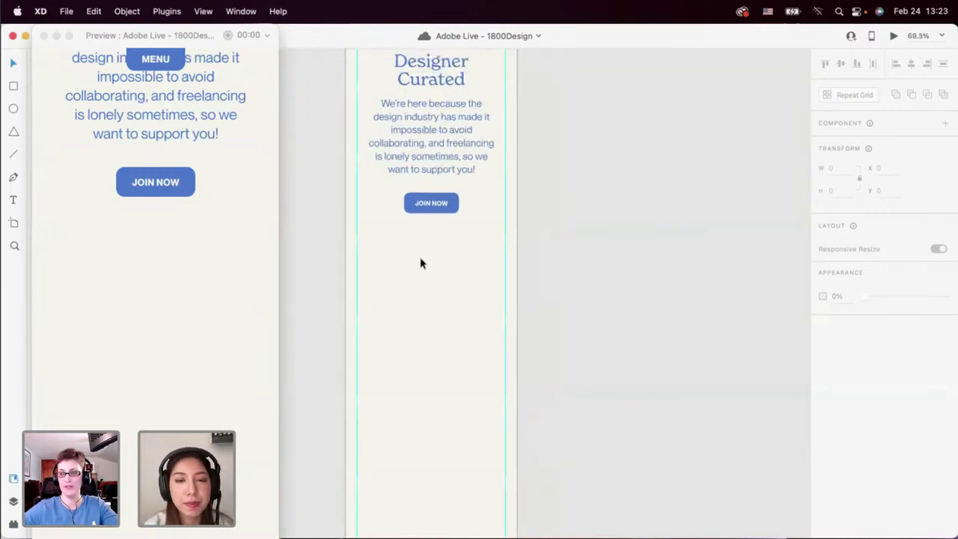
{"action": "scroll", "coordinate": [420, 263], "scroll_direction": "up", "scroll_amount": 5}
{"action": "scroll", "coordinate": [427, 262], "scroll_direction": "down", "scroll_amount": 3, "text": "ctrl"}
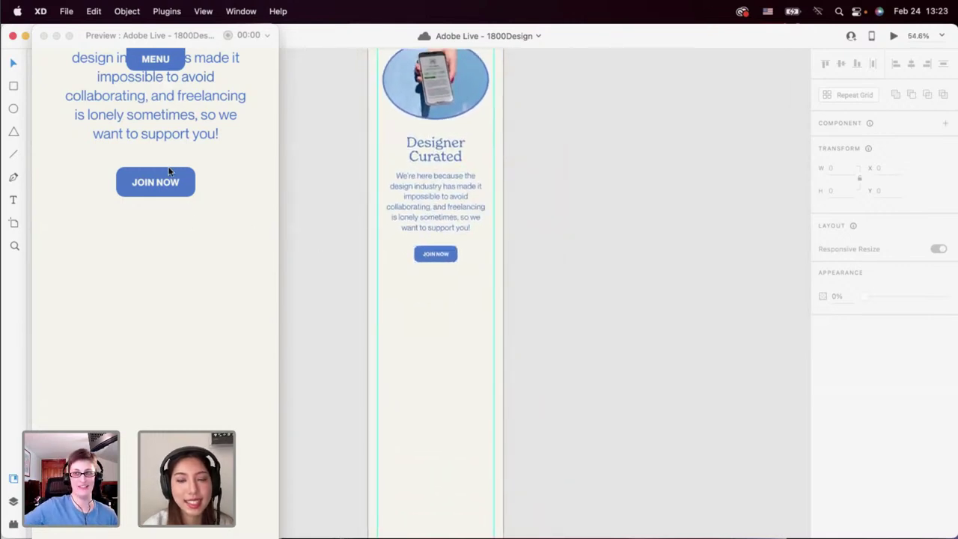
{"action": "left_click", "coordinate": [44, 37]}
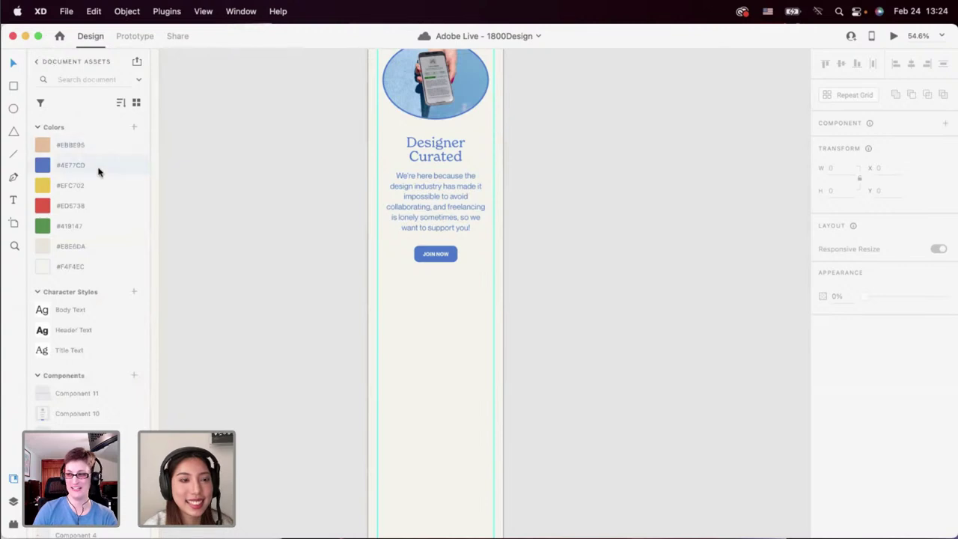
Examine the desktop page's Community Highlight section and the empty space below Designer Curated on the mobile artboard.
{"action": "scroll", "coordinate": [190, 250], "scroll_direction": "up", "scroll_amount": 3}
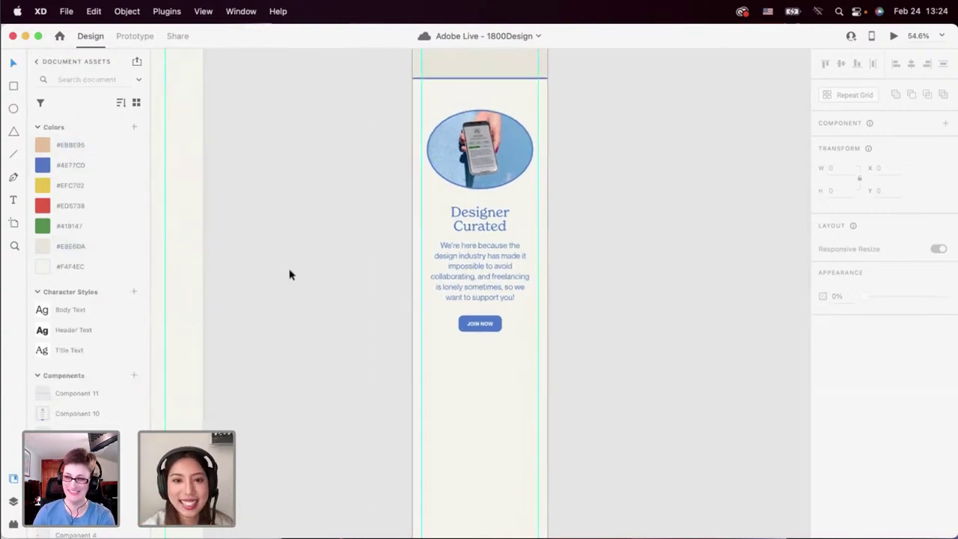
{"action": "scroll", "coordinate": [292, 274], "scroll_direction": "down", "scroll_amount": 5}
{"action": "scroll", "coordinate": [289, 270], "scroll_direction": "down", "scroll_amount": 5}
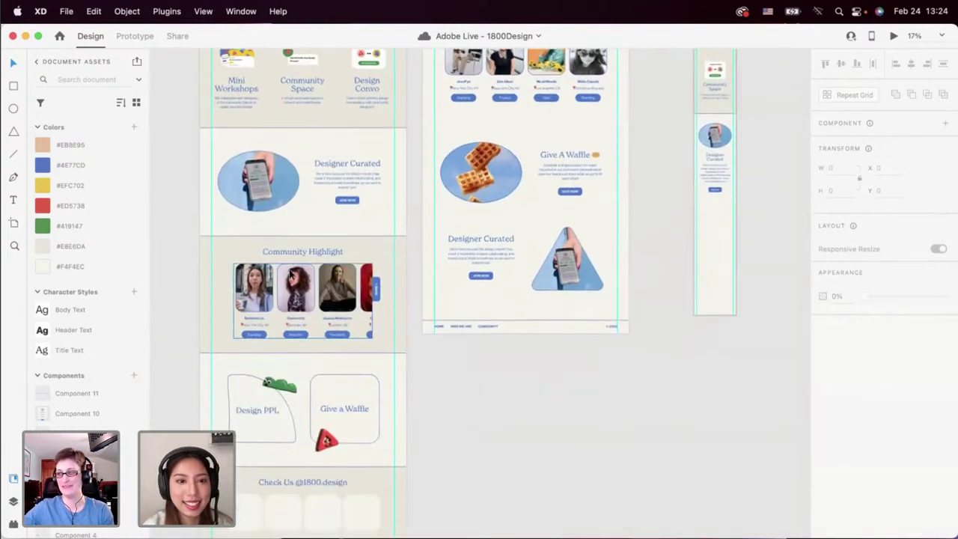
{"action": "left_click", "coordinate": [292, 274]}
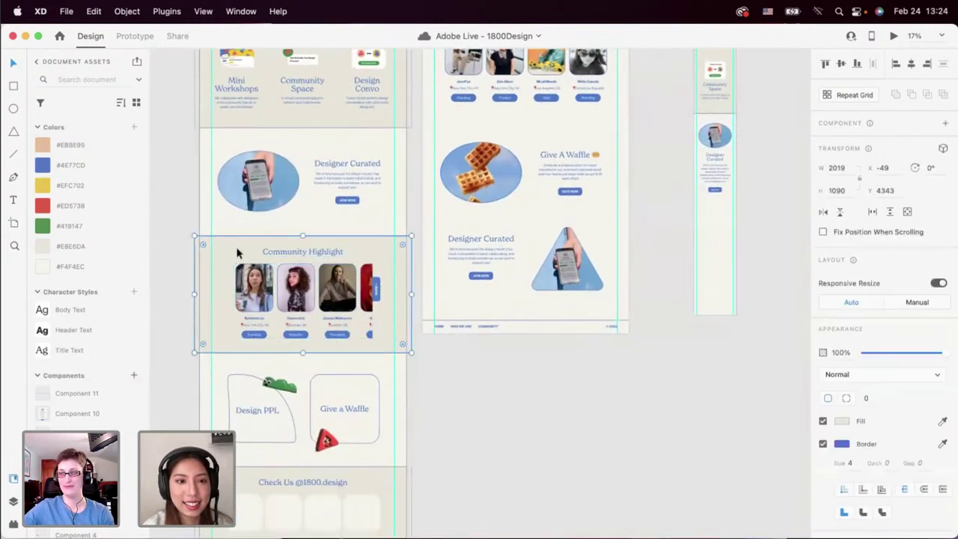
{"action": "scroll", "coordinate": [506, 184], "scroll_direction": "right", "scroll_amount": 5}
{"action": "scroll", "coordinate": [506, 184], "scroll_direction": "down", "scroll_amount": 2}
{"action": "left_click", "coordinate": [506, 184]}
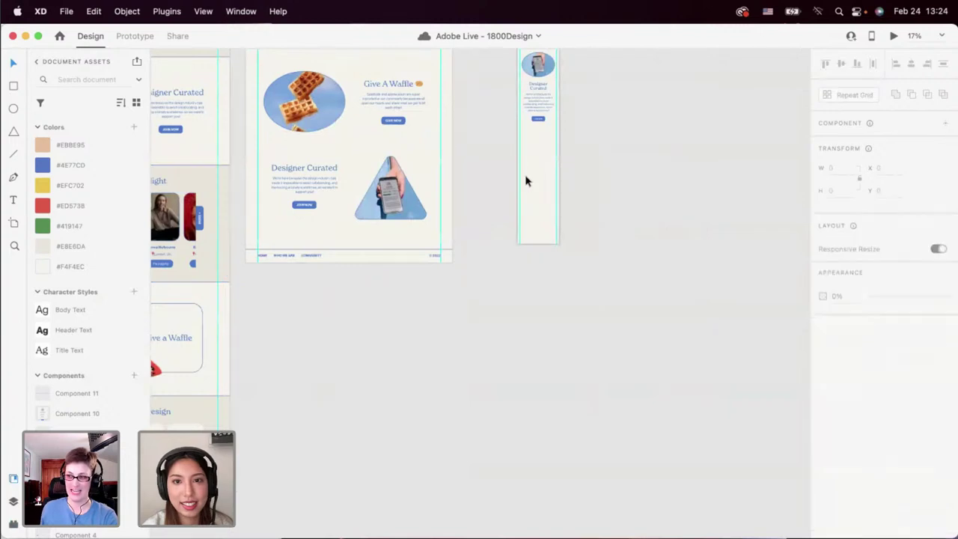
Duplicate the beige background behind the mobile Community Space section and place the copy below Designer Curated at Y 4039.
{"action": "scroll", "coordinate": [526, 179], "scroll_direction": "up", "scroll_amount": 5}
{"action": "scroll", "coordinate": [527, 180], "scroll_direction": "right", "scroll_amount": 2}
{"action": "left_click", "coordinate": [480, 193]}
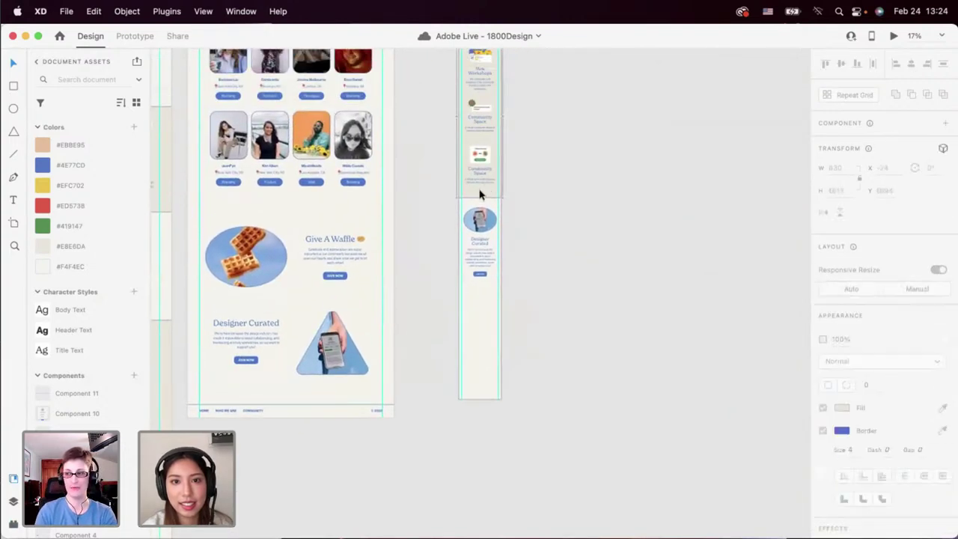
{"action": "left_click", "coordinate": [480, 195]}
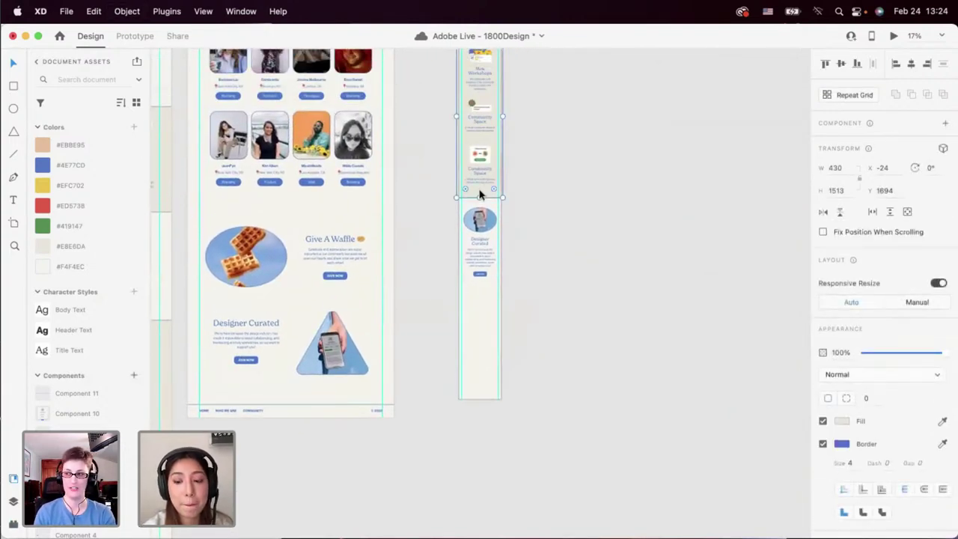
{"action": "scroll", "coordinate": [474, 202], "scroll_direction": "down", "scroll_amount": 3}
{"action": "scroll", "coordinate": [474, 202], "scroll_direction": "right", "scroll_amount": 1}
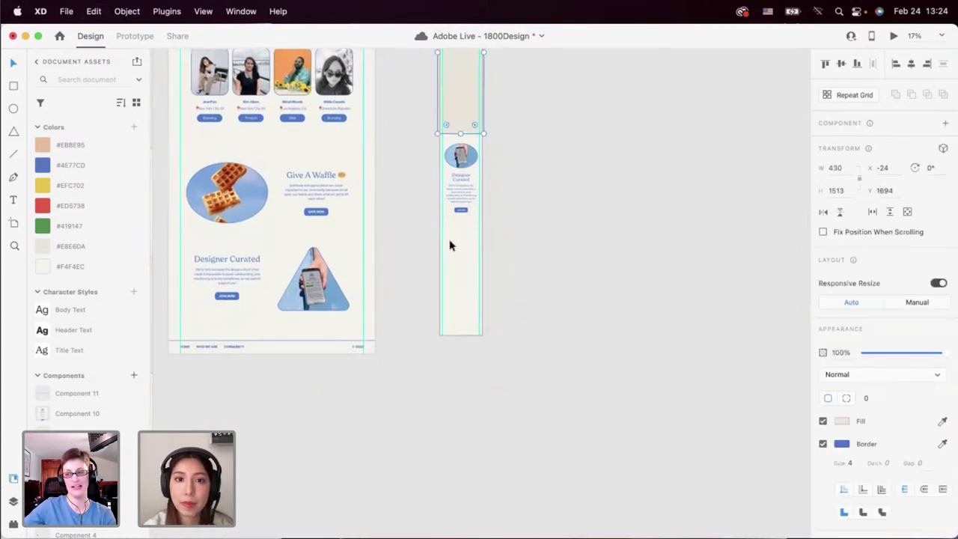
{"action": "left_click_drag", "start_coordinate": [464, 97], "coordinate": [462, 342]}
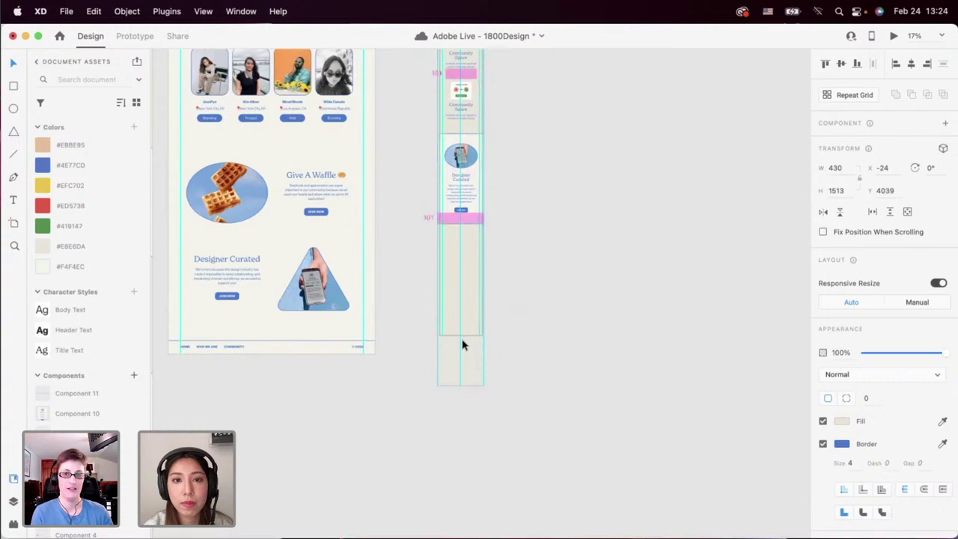
Group the mobile Designer Curated image, text and button, and shift the group slightly down within its section.
{"action": "scroll", "coordinate": [458, 345], "scroll_direction": "up", "scroll_amount": 4}
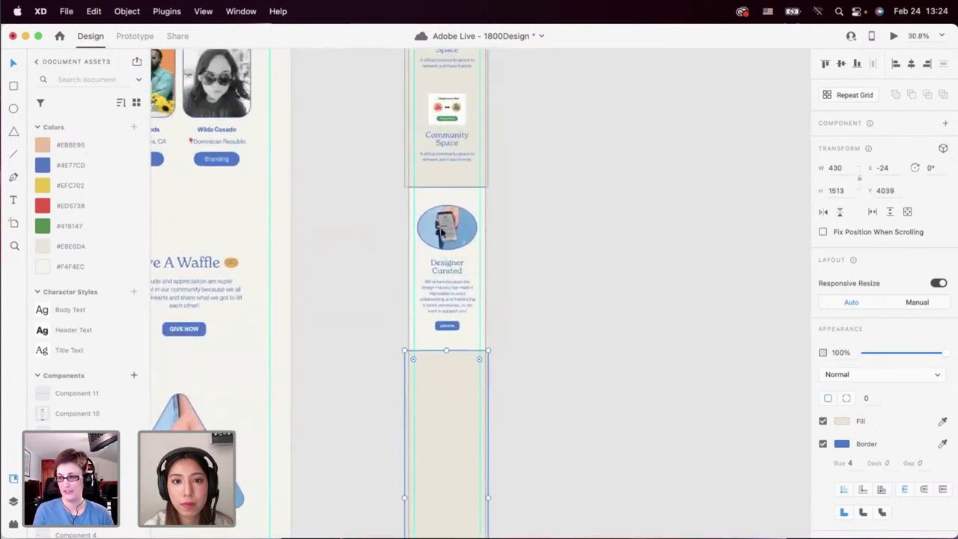
{"action": "left_click_drag", "start_coordinate": [416, 199], "coordinate": [474, 253]}
{"action": "left_click_drag", "start_coordinate": [426, 197], "coordinate": [462, 329]}
{"action": "key", "text": "super+g"}
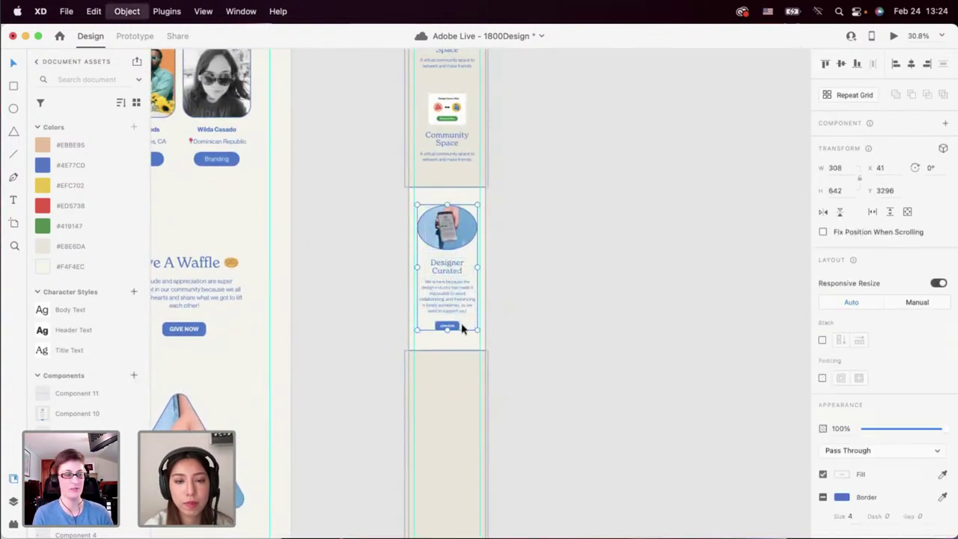
{"action": "left_click_drag", "start_coordinate": [448, 230], "coordinate": [447, 234]}
{"action": "scroll", "coordinate": [447, 234], "scroll_direction": "down", "scroll_amount": 3}
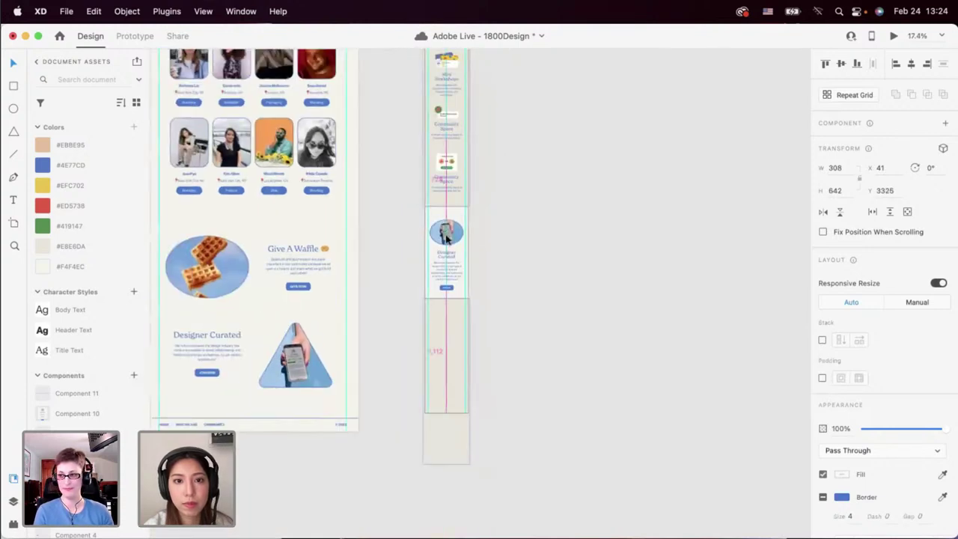
Lower the copied beige background to Y 4055 and center it horizontally on the mobile artboard.
{"action": "left_click", "coordinate": [442, 332]}
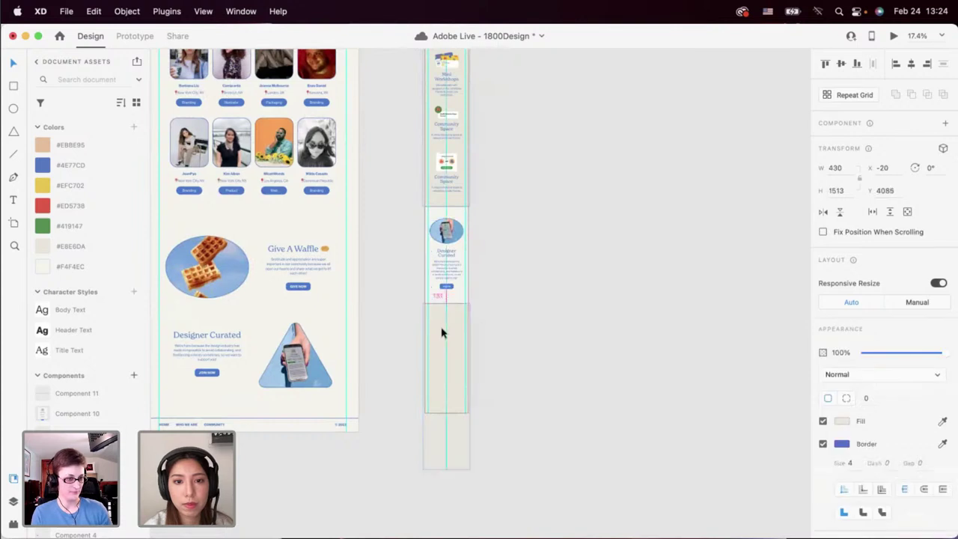
{"action": "mouse_move", "coordinate": [441, 331]}
{"action": "left_mouse_down"}
{"action": "mouse_move", "coordinate": [442, 347]}
{"action": "mouse_move", "coordinate": [441, 330]}
{"action": "left_mouse_up"}
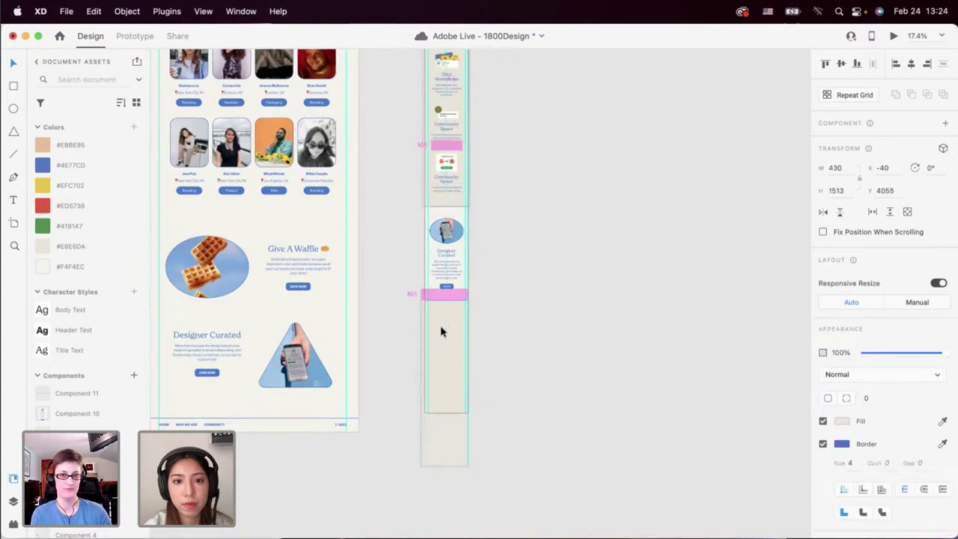
{"action": "left_click", "coordinate": [522, 313]}
{"action": "scroll", "coordinate": [470, 306], "scroll_direction": "up", "scroll_amount": 3}
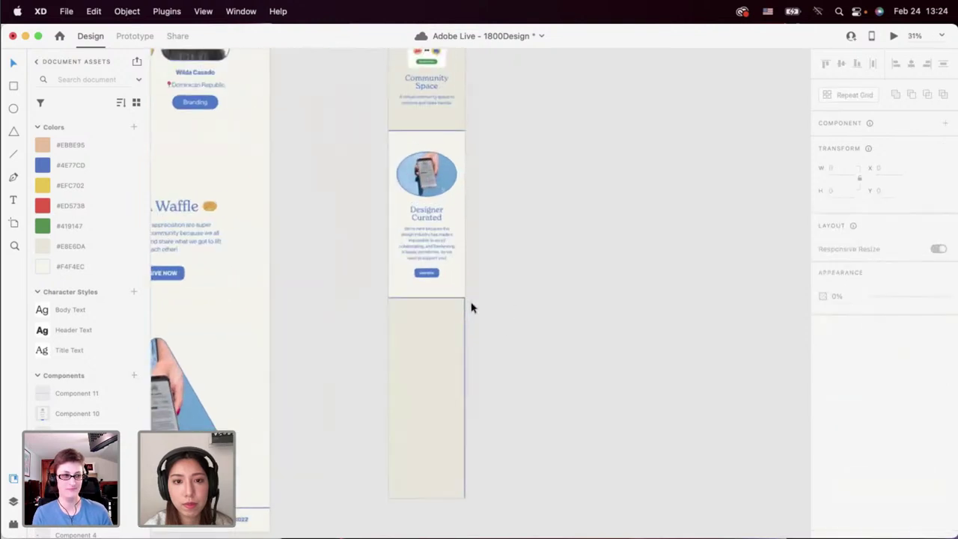
{"action": "scroll", "coordinate": [410, 288], "scroll_direction": "down", "scroll_amount": 3}
{"action": "left_click", "coordinate": [411, 285]}
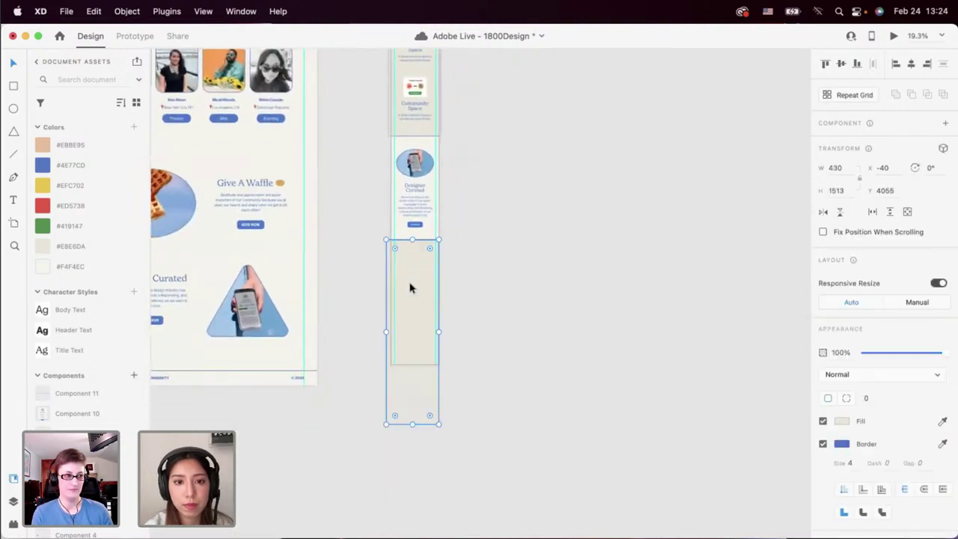
{"action": "left_click", "coordinate": [911, 65]}
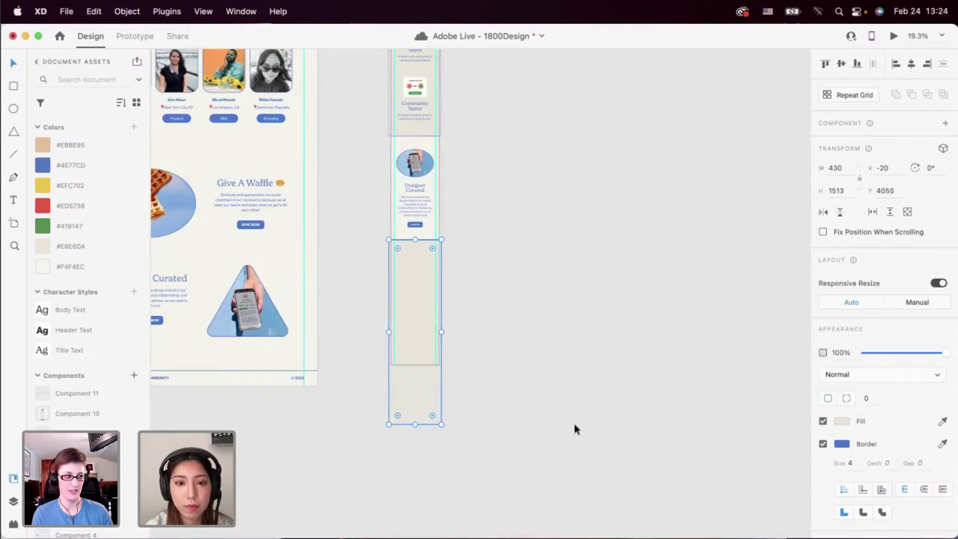
Shorten the copied beige background below the mobile Designer Curated section to about 880 tall and lock it in place.
{"action": "left_click_drag", "start_coordinate": [415, 425], "coordinate": [414, 344]}
{"action": "left_click", "coordinate": [361, 345]}
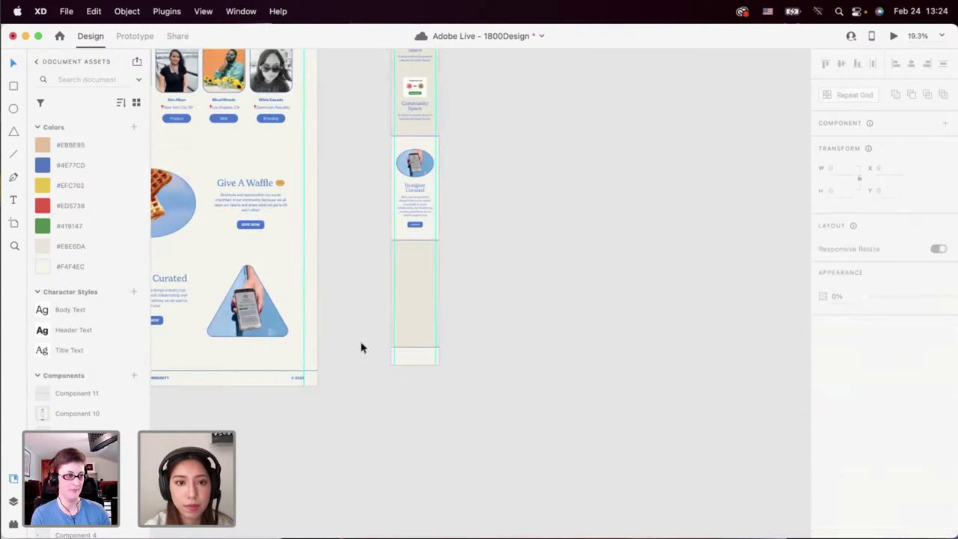
{"action": "scroll", "coordinate": [362, 344], "scroll_direction": "up", "scroll_amount": 3}
{"action": "scroll", "coordinate": [326, 327], "scroll_direction": "up", "scroll_amount": 3}
{"action": "scroll", "coordinate": [327, 328], "scroll_direction": "down", "scroll_amount": 2}
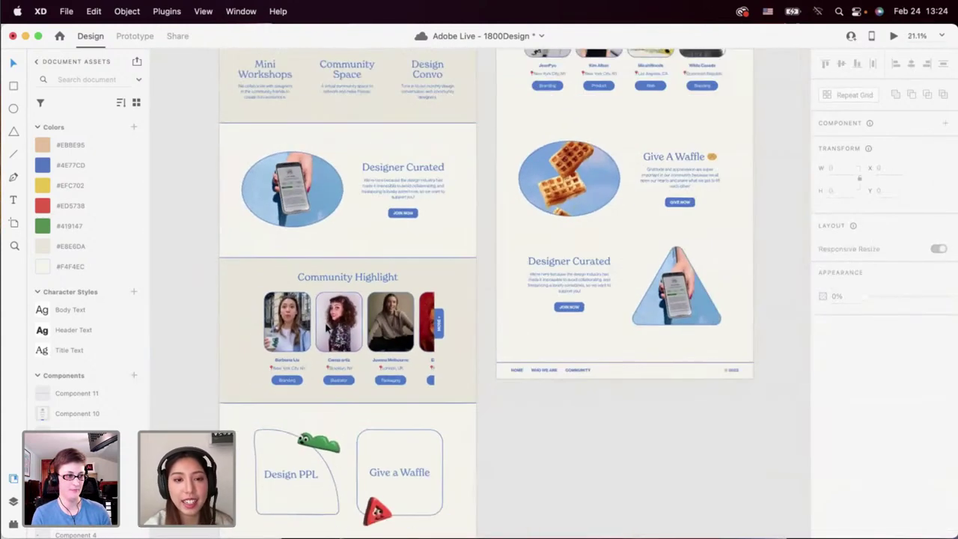
{"action": "scroll", "coordinate": [326, 327], "scroll_direction": "down", "scroll_amount": 2}
{"action": "scroll", "coordinate": [326, 328], "scroll_direction": "down", "scroll_amount": 3}
{"action": "scroll", "coordinate": [524, 299], "scroll_direction": "right", "scroll_amount": 2}
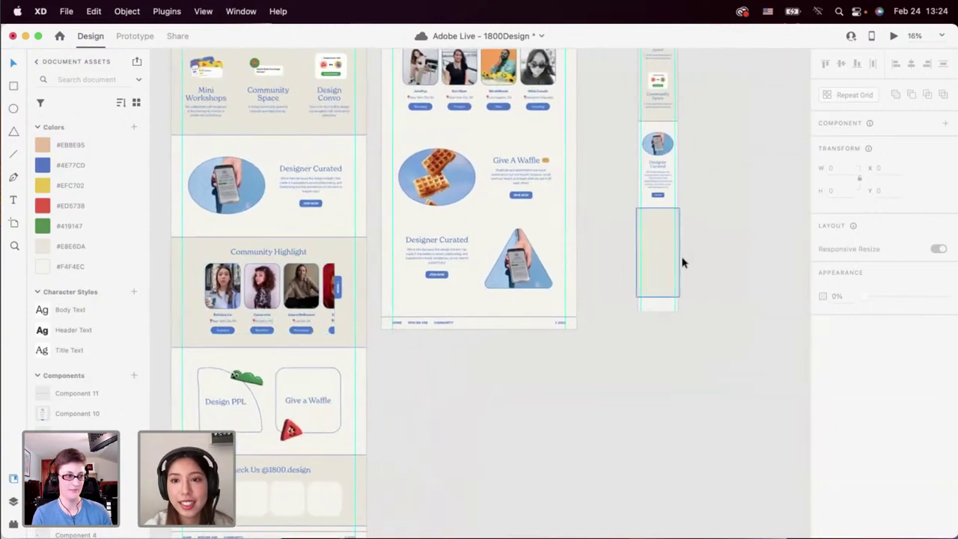
{"action": "left_click", "coordinate": [661, 259]}
{"action": "scroll", "coordinate": [284, 322], "scroll_direction": "up", "scroll_amount": 1}
{"action": "scroll", "coordinate": [285, 322], "scroll_direction": "left", "scroll_amount": 1}
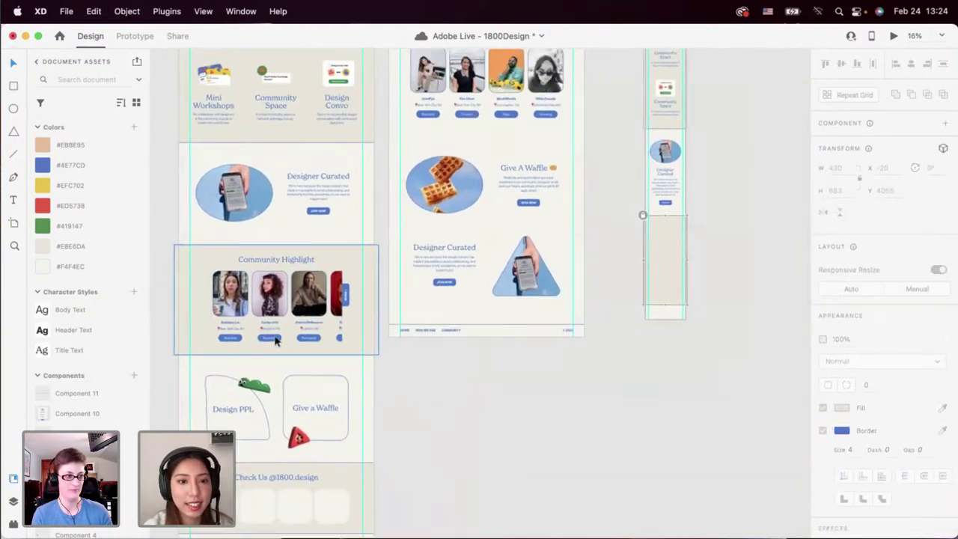
Copy the repeat grid of member cards from the desktop page's Community Highlight section.
{"action": "left_click", "coordinate": [287, 327]}
{"action": "scroll", "coordinate": [286, 327], "scroll_direction": "down", "scroll_amount": 1}
{"action": "scroll", "coordinate": [287, 328], "scroll_direction": "right", "scroll_amount": 1}
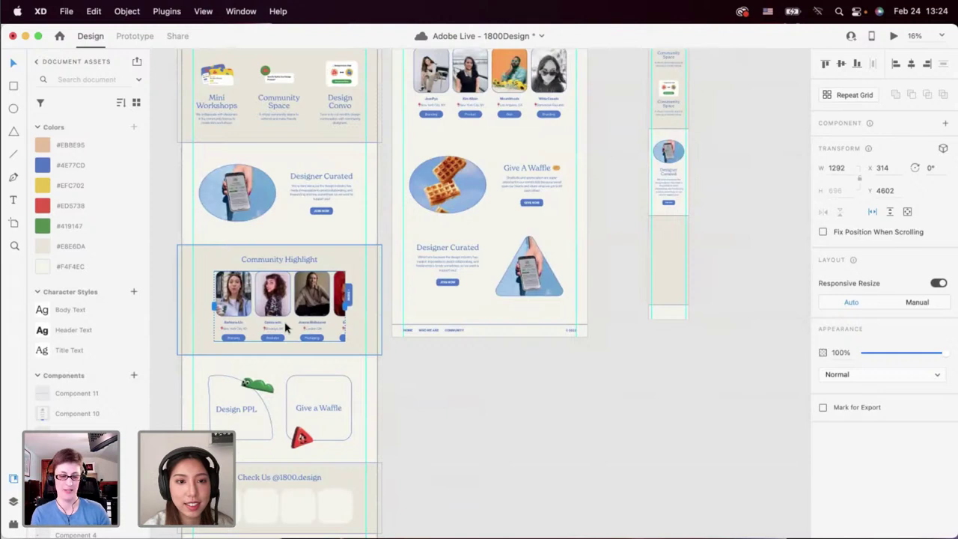
{"action": "scroll", "coordinate": [389, 305], "scroll_direction": "right", "scroll_amount": 3}
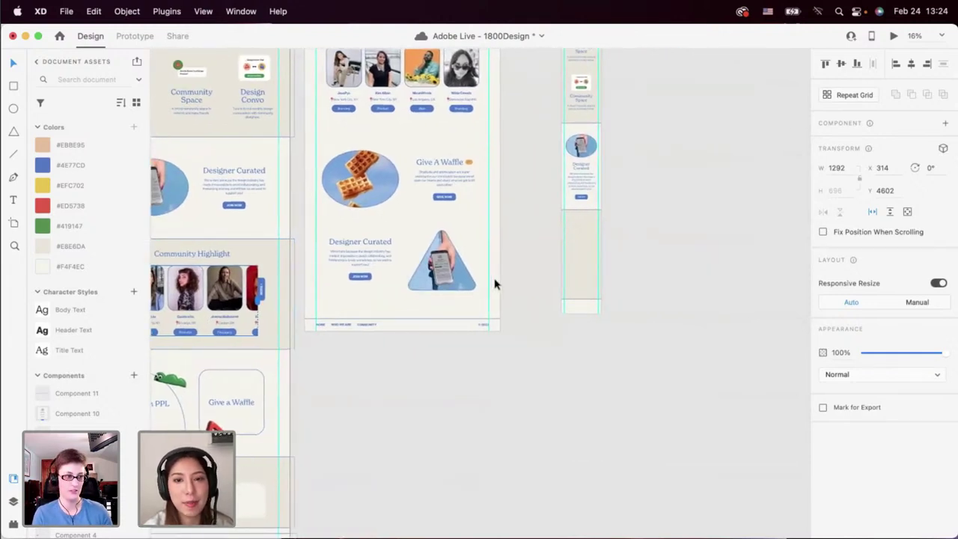
{"action": "scroll", "coordinate": [494, 285], "scroll_direction": "right", "scroll_amount": 1}
{"action": "scroll", "coordinate": [494, 284], "scroll_direction": "up", "scroll_amount": 1}
{"action": "scroll", "coordinate": [494, 285], "scroll_direction": "right", "scroll_amount": 1}
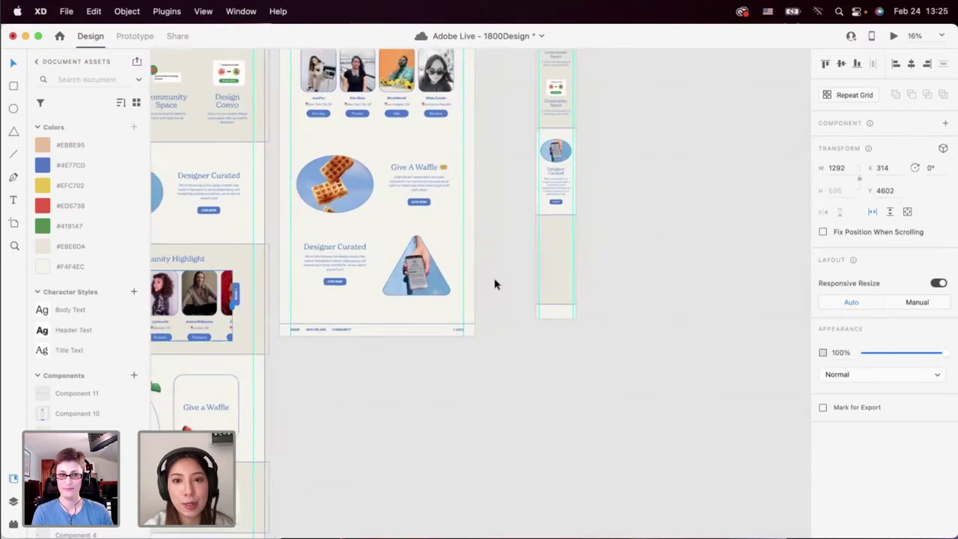
{"action": "key", "text": "super+c"}
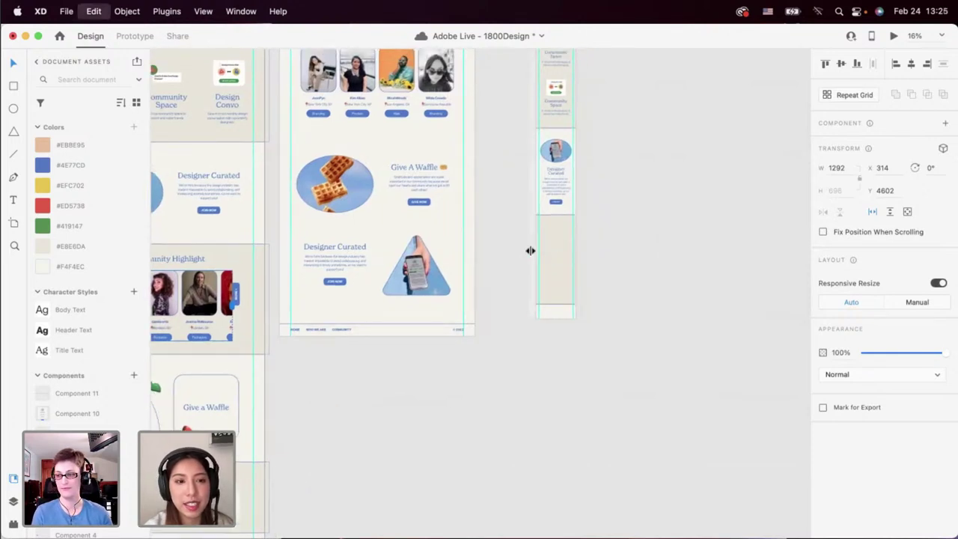
Paste the member cards onto the mobile artboard's lower beige section and place them at X 26, Y 4242.
{"action": "left_click", "coordinate": [540, 270]}
{"action": "left_click", "coordinate": [518, 286]}
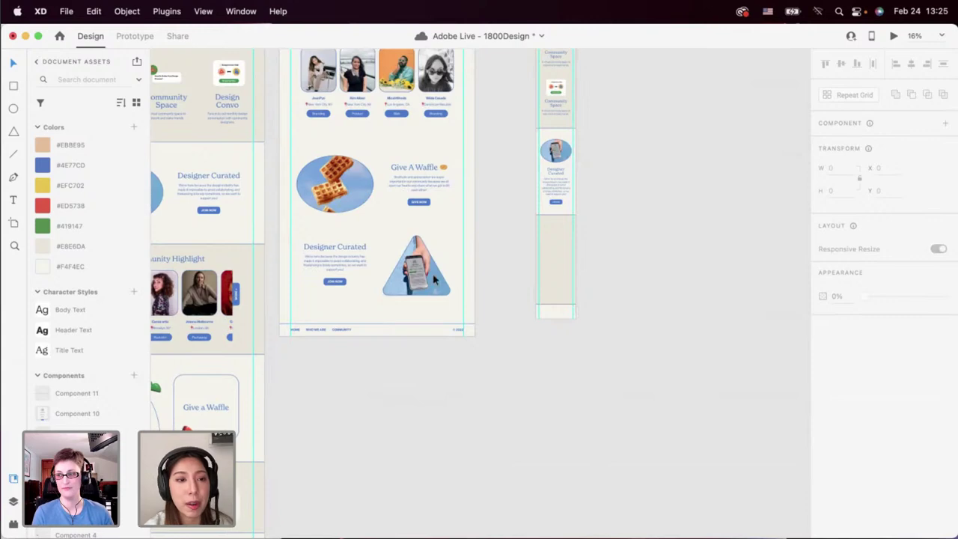
{"action": "scroll", "coordinate": [435, 279], "scroll_direction": "left", "scroll_amount": 10}
{"action": "scroll", "coordinate": [294, 309], "scroll_direction": "up", "scroll_amount": 5}
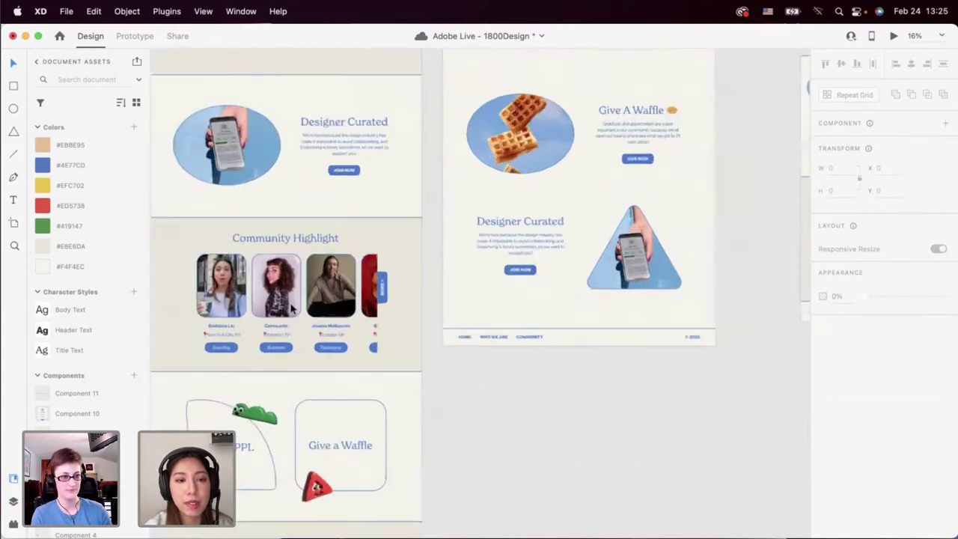
{"action": "scroll", "coordinate": [291, 302], "scroll_direction": "left", "scroll_amount": 3}
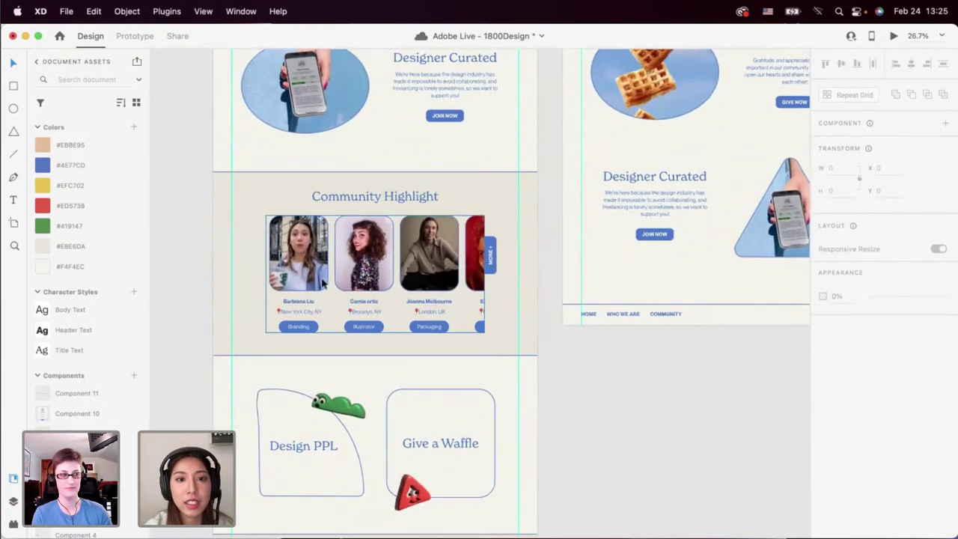
{"action": "scroll", "coordinate": [383, 262], "scroll_direction": "right", "scroll_amount": 20}
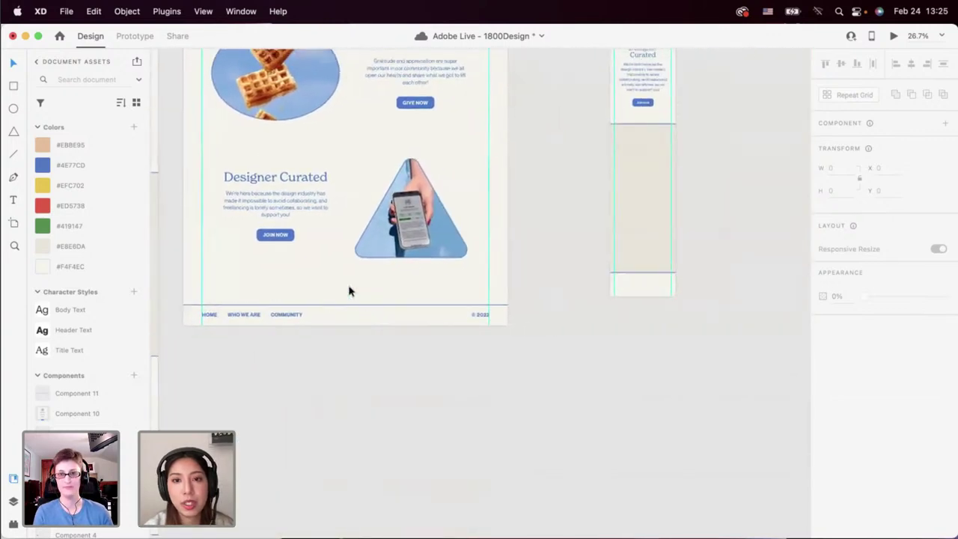
{"action": "left_click", "coordinate": [562, 220]}
{"action": "key", "text": "super+3"}
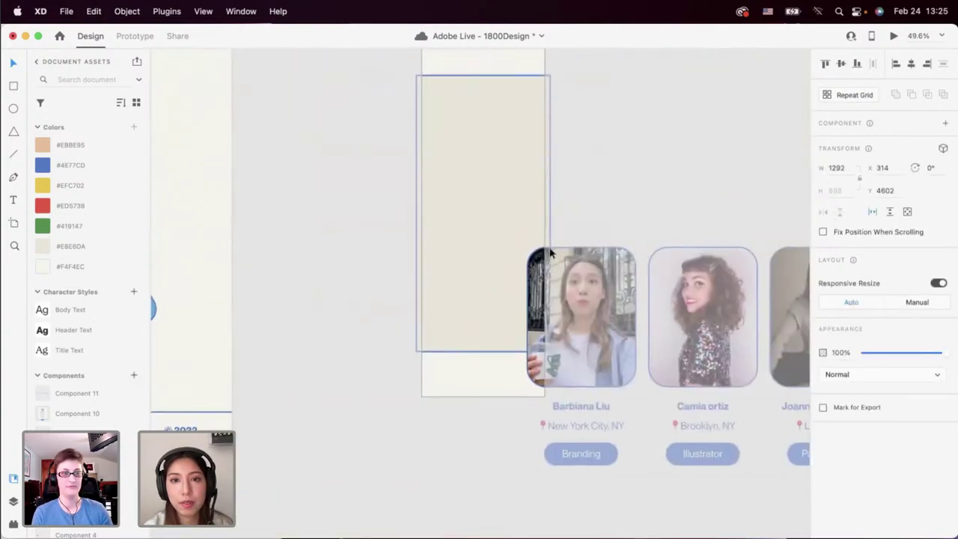
{"action": "left_click_drag", "start_coordinate": [478, 221], "coordinate": [465, 218]}
{"action": "scroll", "coordinate": [469, 211], "scroll_direction": "down", "scroll_amount": 3}
{"action": "scroll", "coordinate": [468, 211], "scroll_direction": "right", "scroll_amount": 4}
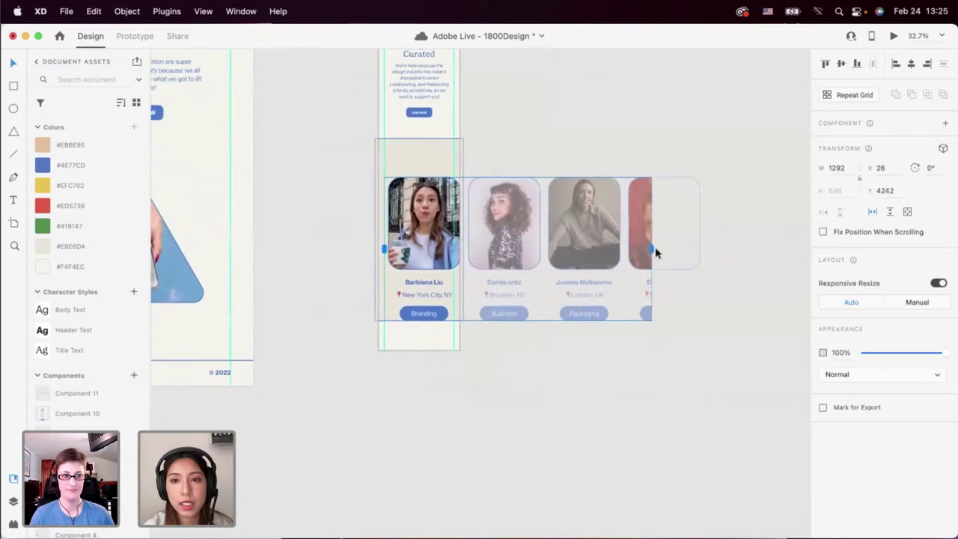
Compare the text on the pasted member card with the body text of the mobile Designer Curated section.
{"action": "double_click", "coordinate": [416, 283]}
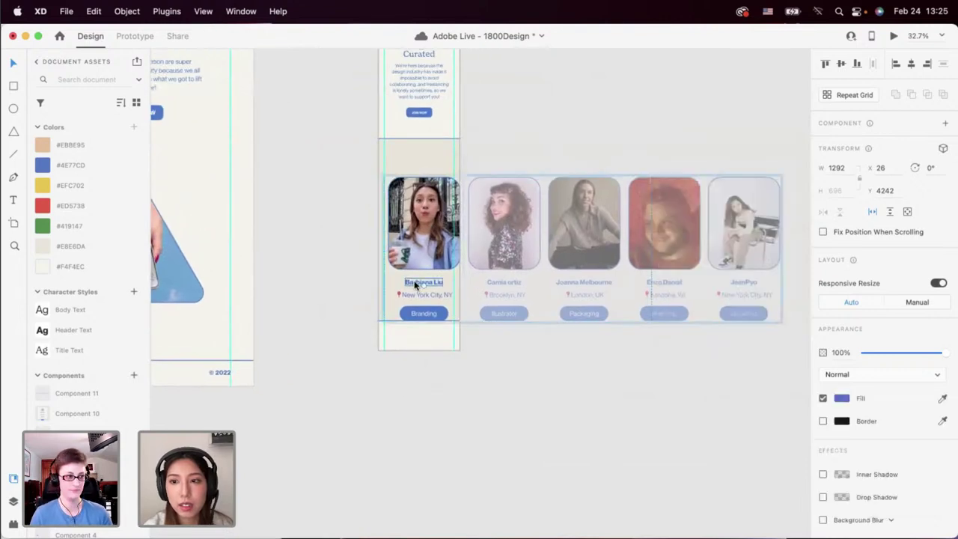
{"action": "scroll", "coordinate": [424, 194], "scroll_direction": "up", "scroll_amount": 4}
{"action": "left_click", "coordinate": [425, 194]}
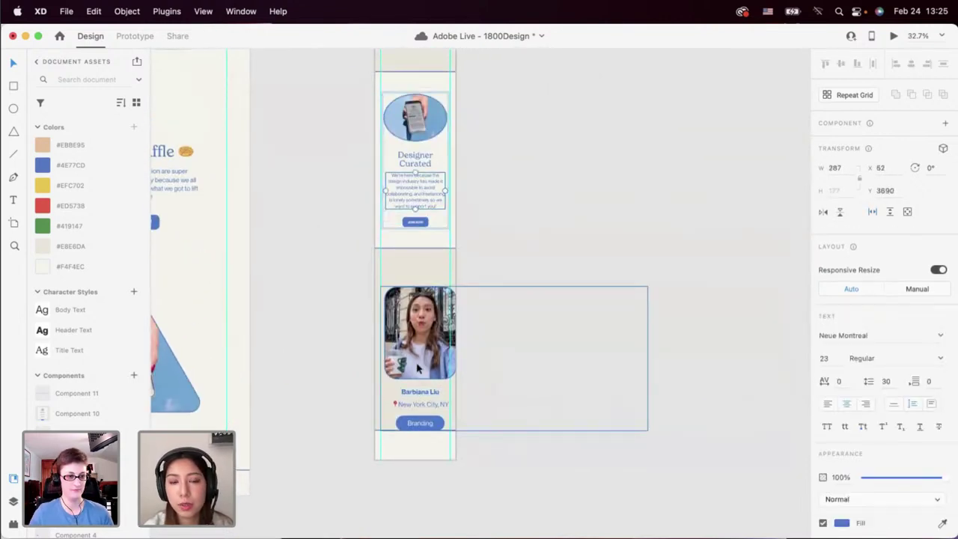
{"action": "scroll", "coordinate": [411, 329], "scroll_direction": "down", "scroll_amount": 4}
{"action": "left_click", "coordinate": [408, 334]}
{"action": "scroll", "coordinate": [408, 334], "scroll_direction": "up", "scroll_amount": 3}
{"action": "left_click", "coordinate": [425, 187]}
{"action": "scroll", "coordinate": [424, 187], "scroll_direction": "down", "scroll_amount": 3}
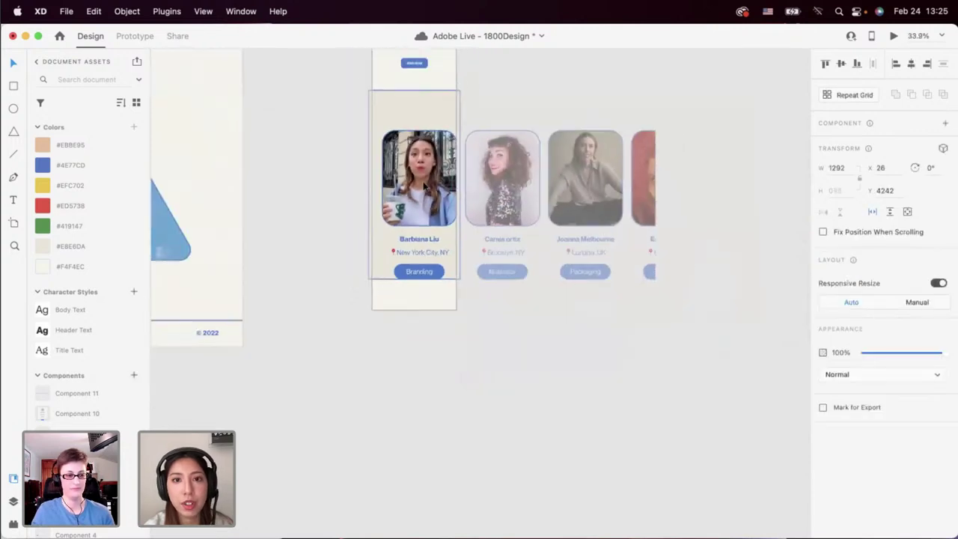
Move the member card grid off the mobile artboard to X 5131, Y 4321 and ungroup it into separate elements.
{"action": "scroll", "coordinate": [424, 187], "scroll_direction": "right", "scroll_amount": 3}
{"action": "left_click_drag", "start_coordinate": [349, 202], "coordinate": [462, 211]}
{"action": "right_click", "coordinate": [462, 210]}
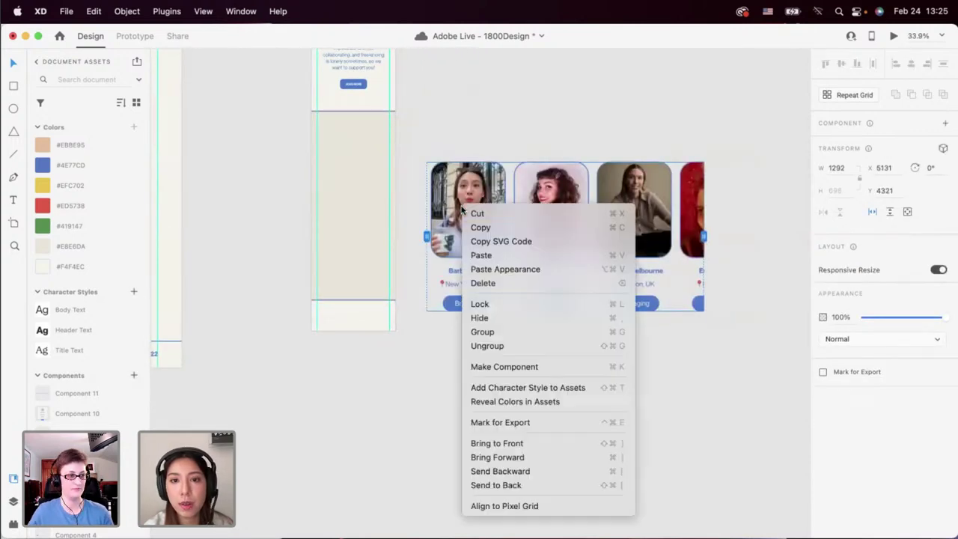
{"action": "left_click", "coordinate": [494, 346]}
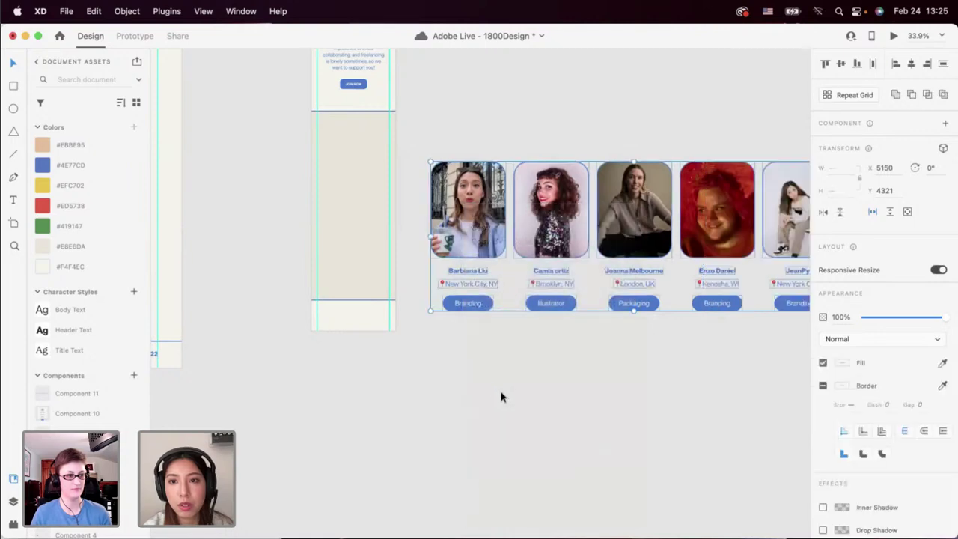
{"action": "scroll", "coordinate": [345, 278], "scroll_direction": "up", "scroll_amount": 3}
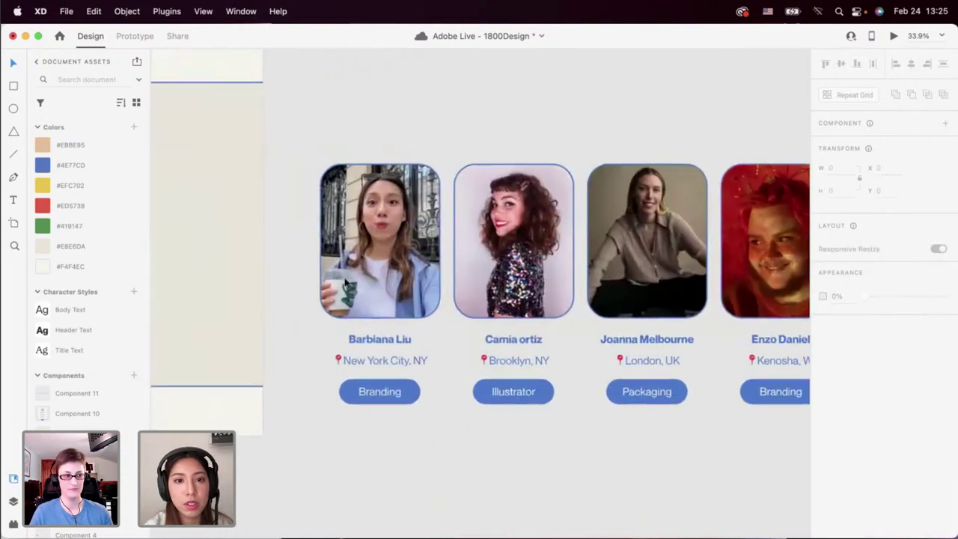
{"action": "left_click", "coordinate": [355, 277]}
{"action": "scroll", "coordinate": [355, 277], "scroll_direction": "down", "scroll_amount": 3}
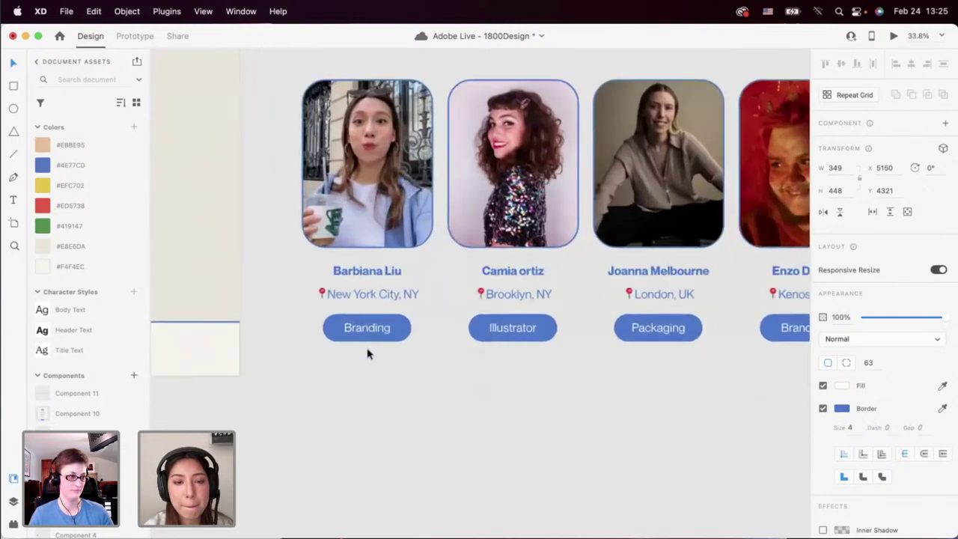
{"action": "scroll", "coordinate": [368, 351], "scroll_direction": "up", "scroll_amount": 3}
{"action": "scroll", "coordinate": [367, 284], "scroll_direction": "down", "scroll_amount": 3}
Save the mobile Designer Curated paragraph's text formatting as a character style named "mobile body".
{"action": "left_click", "coordinate": [295, 167]}
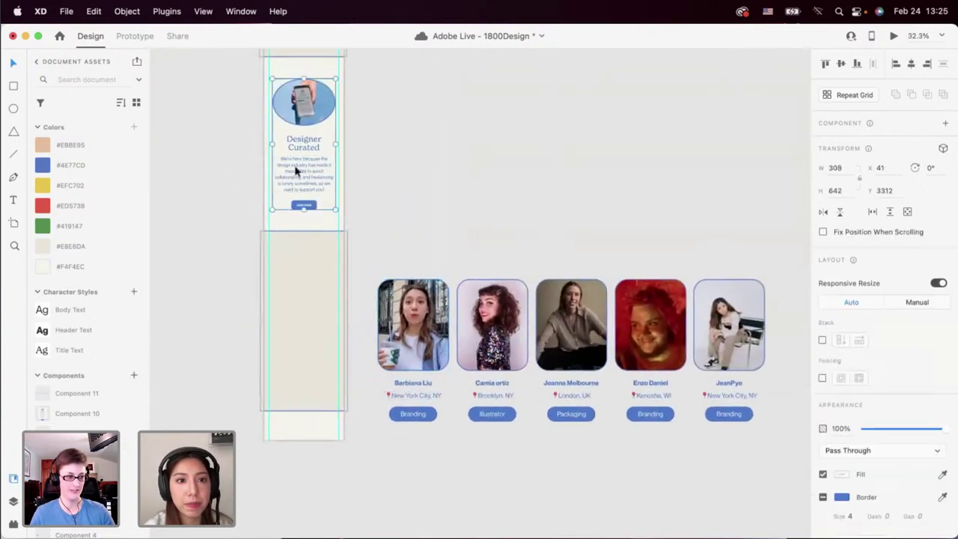
{"action": "double_click", "coordinate": [296, 171]}
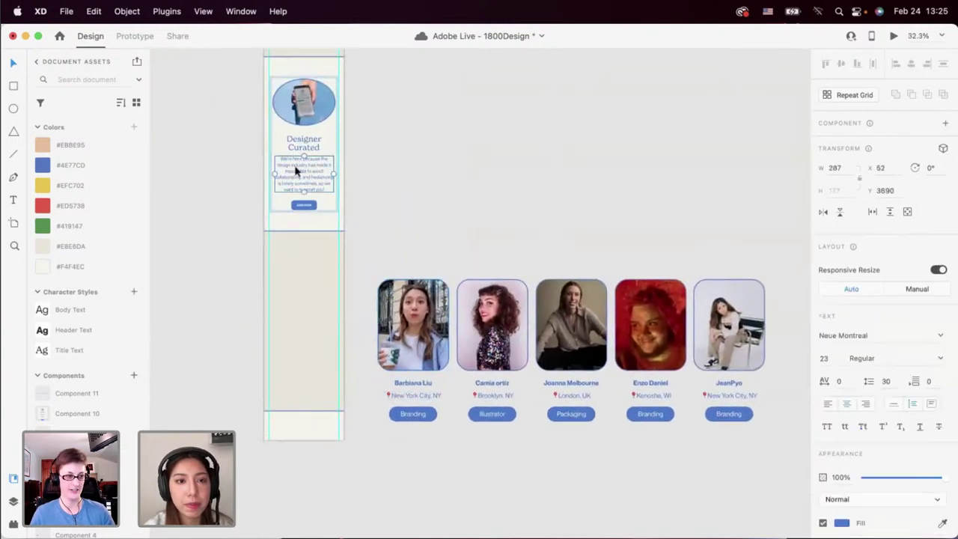
{"action": "left_click", "coordinate": [134, 292]}
{"action": "scroll", "coordinate": [90, 310], "scroll_direction": "down", "scroll_amount": 3}
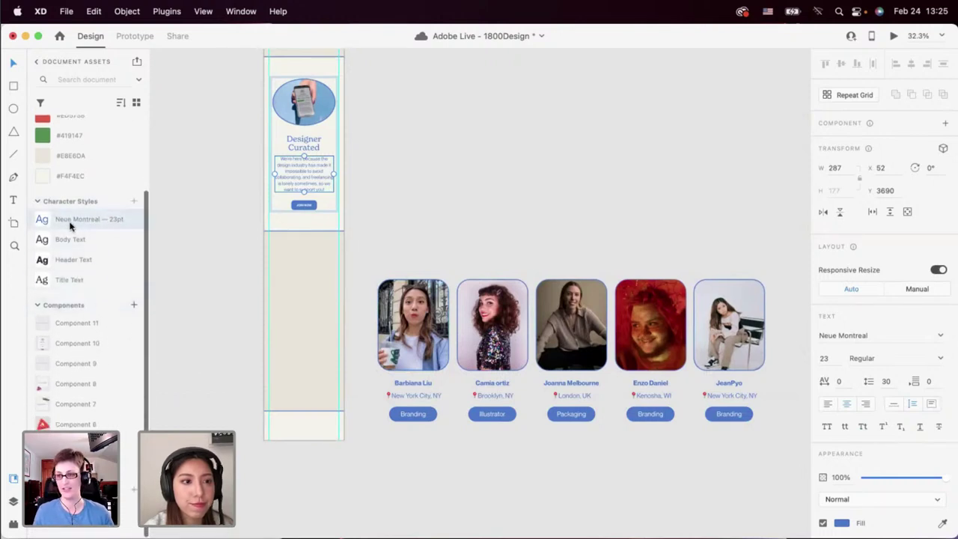
{"action": "double_click", "coordinate": [71, 226]}
{"action": "type", "text": "bo"}
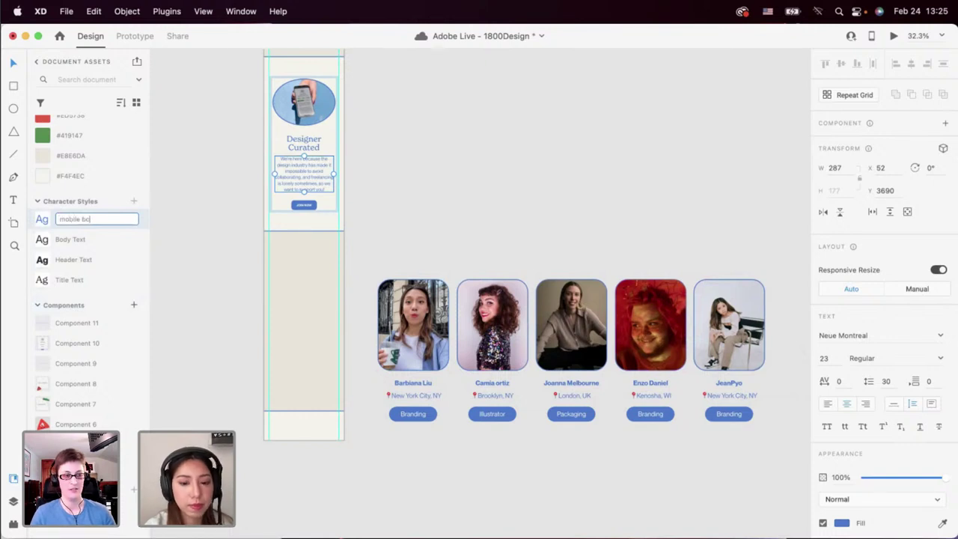
{"action": "type", "text": "bile body"}
{"action": "key", "text": "Return"}
Save the mobile Designer Curated heading's formatting as a character style named "mobile title", keeping the heading in New Spirit 40.
{"action": "left_click", "coordinate": [293, 144]}
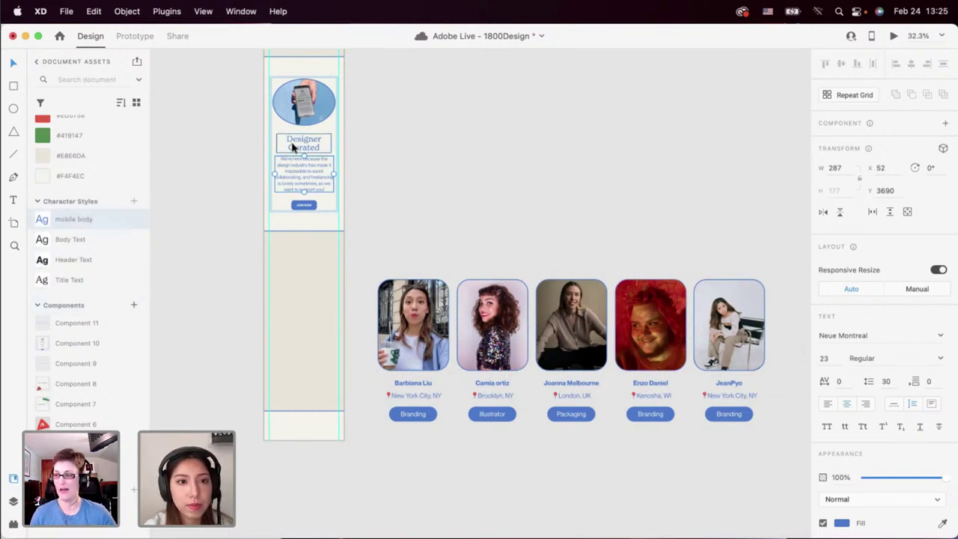
{"action": "left_click", "coordinate": [134, 201]}
{"action": "scroll", "coordinate": [103, 220], "scroll_direction": "down", "scroll_amount": 1}
{"action": "left_click", "coordinate": [90, 218]}
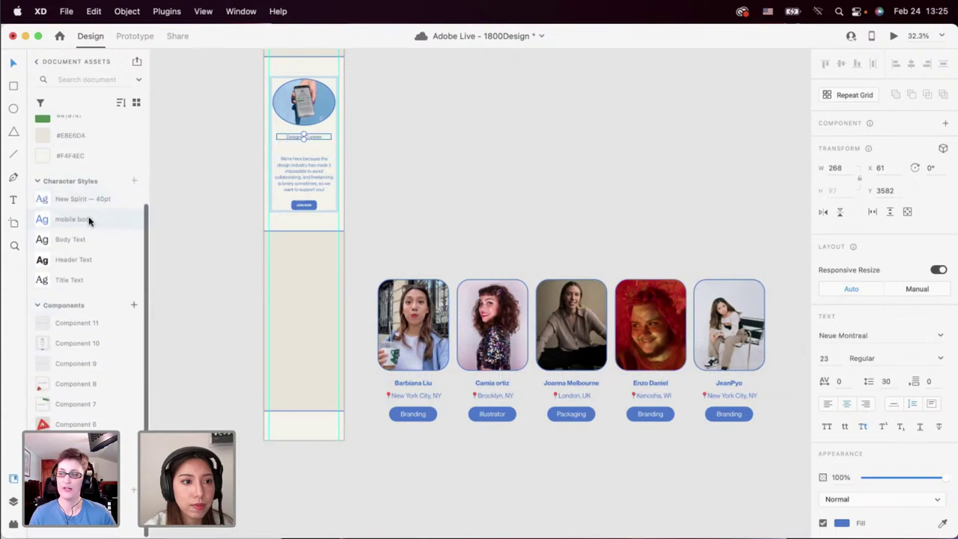
{"action": "left_click", "coordinate": [82, 206]}
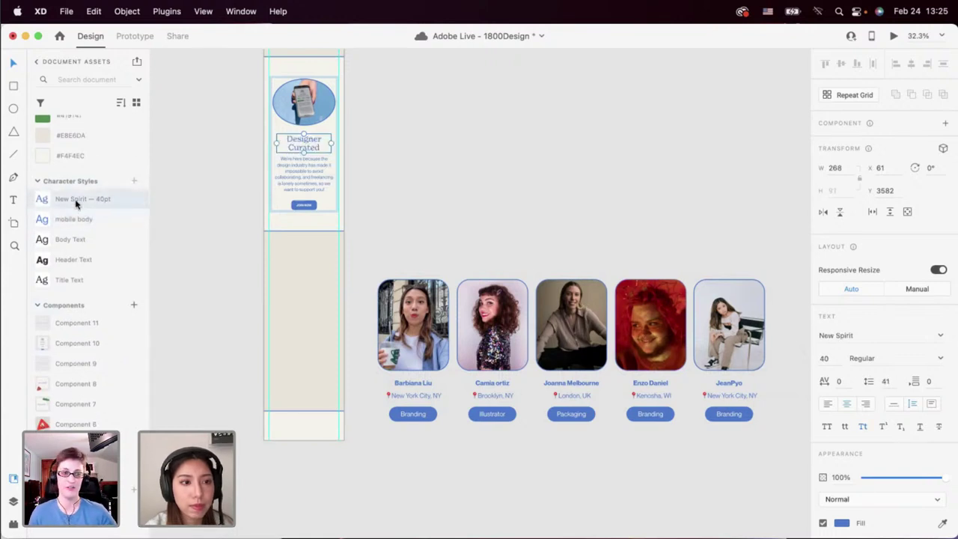
{"action": "double_click", "coordinate": [75, 199]}
{"action": "type", "text": "mobile title"}
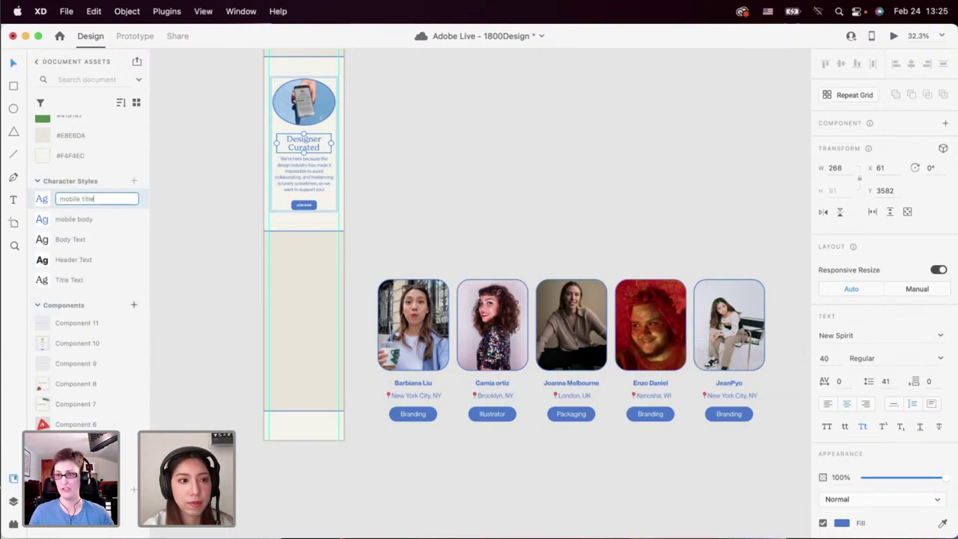
{"action": "key", "text": "Return"}
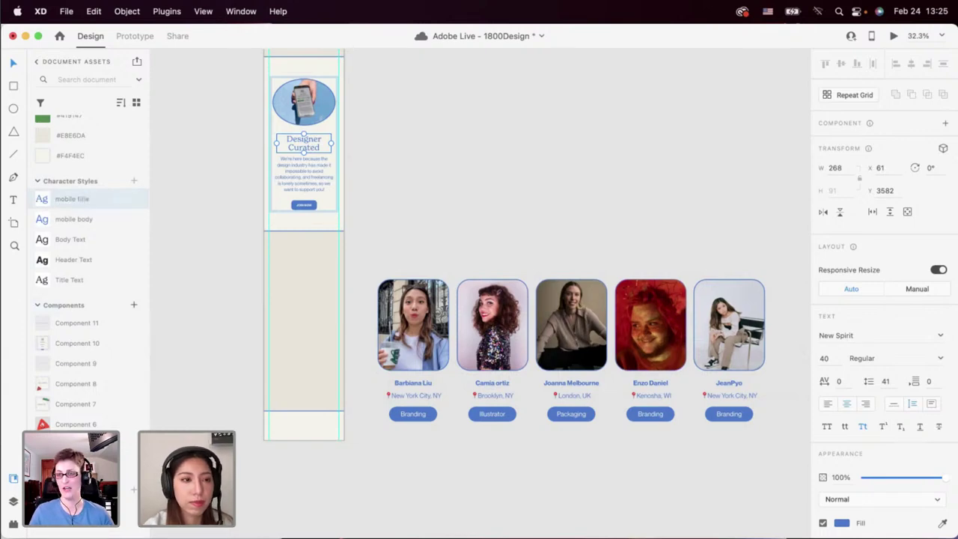
Apply the "mobile body" character style to the first member card's name, location and Branding label.
{"action": "scroll", "coordinate": [255, 318], "scroll_direction": "down", "scroll_amount": 3}
{"action": "scroll", "coordinate": [273, 315], "scroll_direction": "up", "scroll_amount": 5}
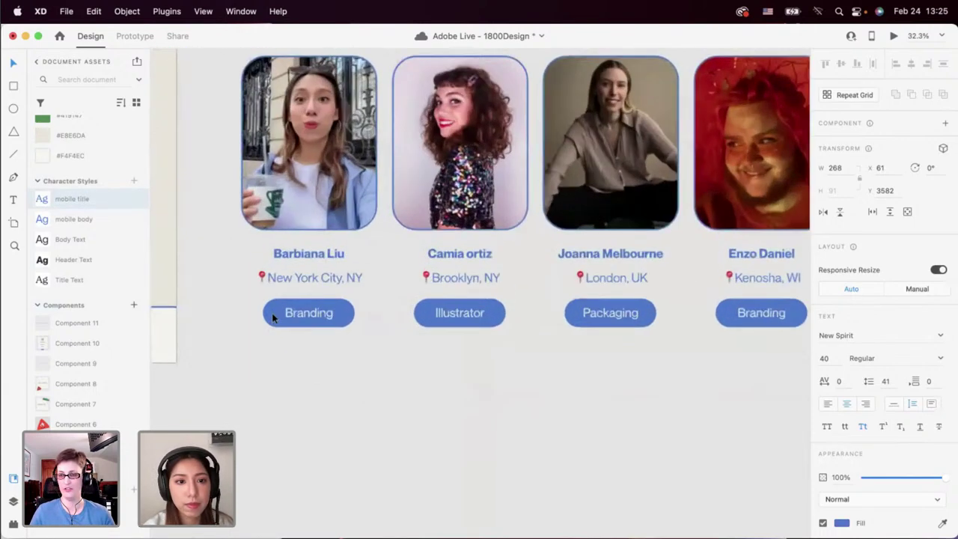
{"action": "left_click", "coordinate": [310, 277]}
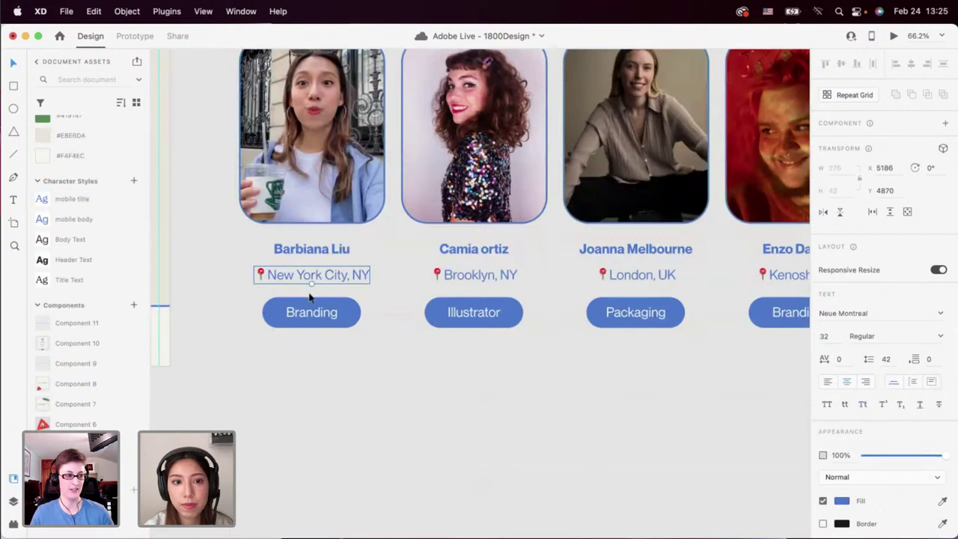
{"action": "left_click", "coordinate": [303, 249], "text": "shift"}
{"action": "left_click", "coordinate": [309, 314], "text": "shift"}
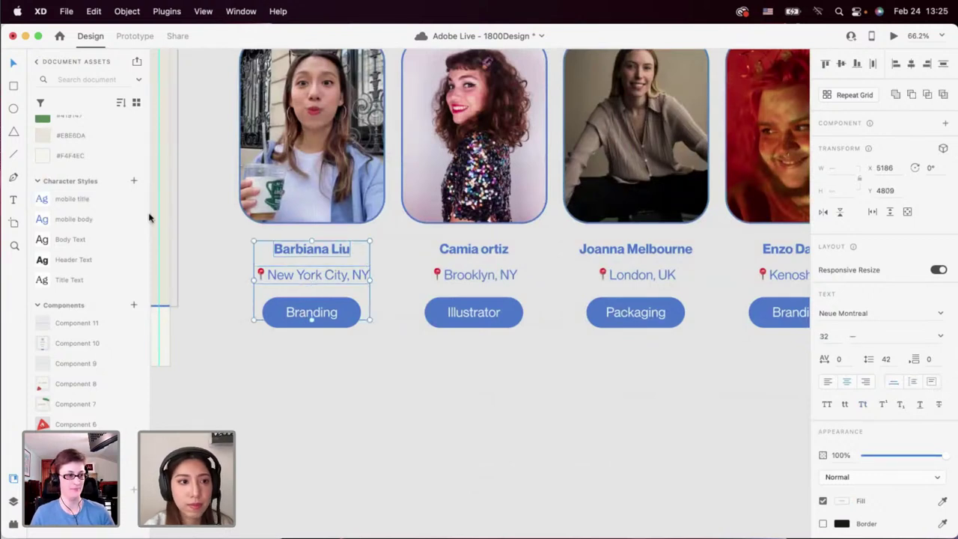
{"action": "left_click", "coordinate": [107, 219]}
{"action": "left_click", "coordinate": [312, 384]}
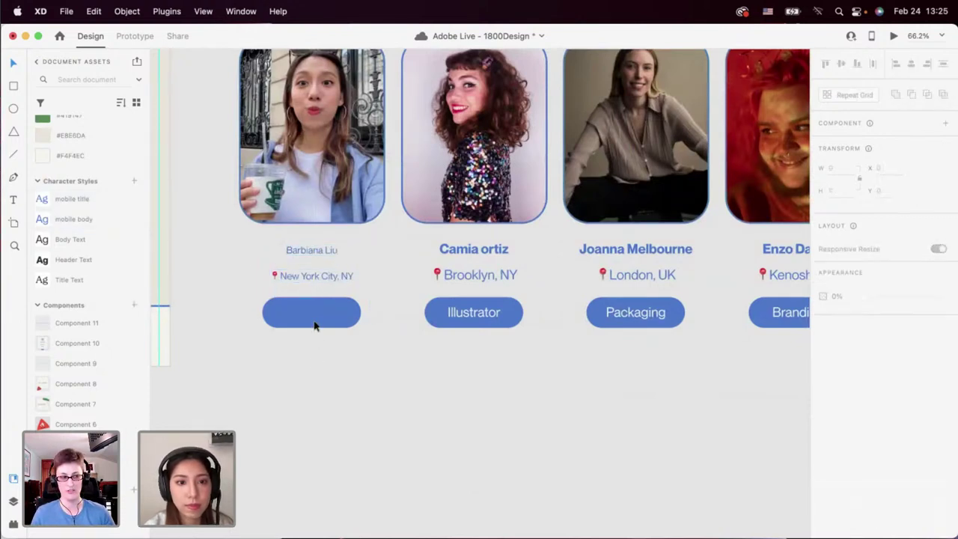
Recolor the Branding label on the first member card's pill with the document color #F4F4EC.
{"action": "left_click", "coordinate": [314, 327]}
{"action": "scroll", "coordinate": [113, 171], "scroll_direction": "up", "scroll_amount": 3}
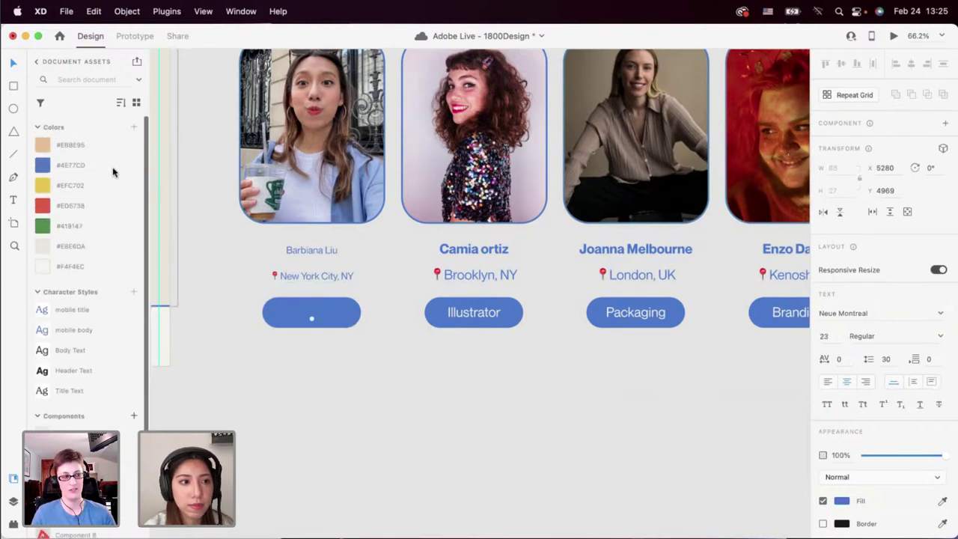
{"action": "left_click", "coordinate": [72, 266]}
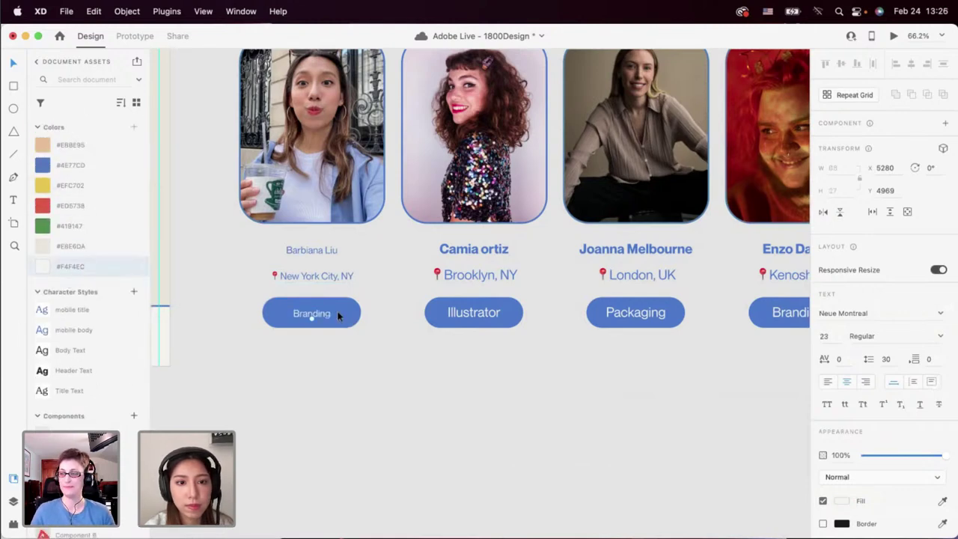
{"action": "scroll", "coordinate": [340, 292], "scroll_direction": "down", "scroll_amount": 3}
Set the first member card's name to Bold in Neue Montreal.
{"action": "left_click", "coordinate": [332, 282]}
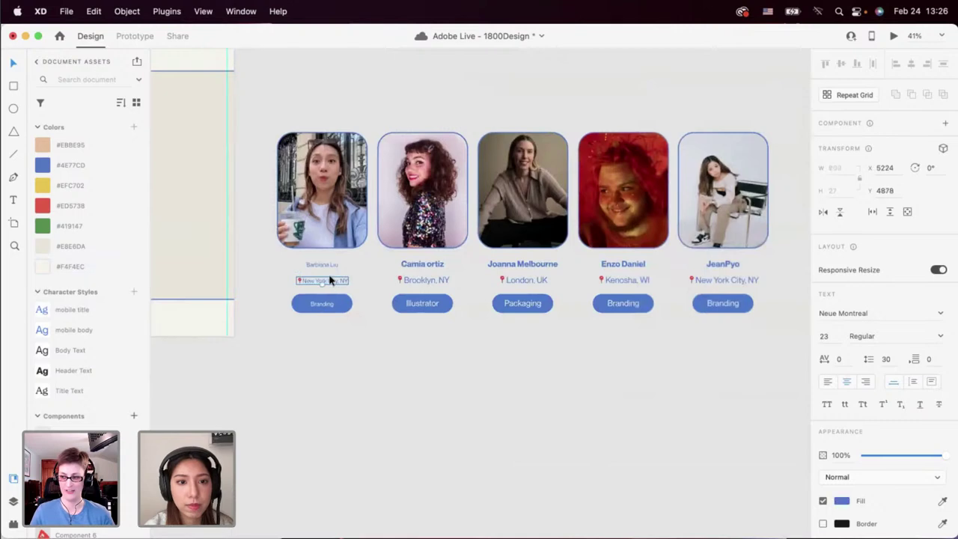
{"action": "left_click", "coordinate": [322, 265]}
{"action": "scroll", "coordinate": [306, 266], "scroll_direction": "up", "scroll_amount": 5}
{"action": "scroll", "coordinate": [306, 266], "scroll_direction": "left", "scroll_amount": 3}
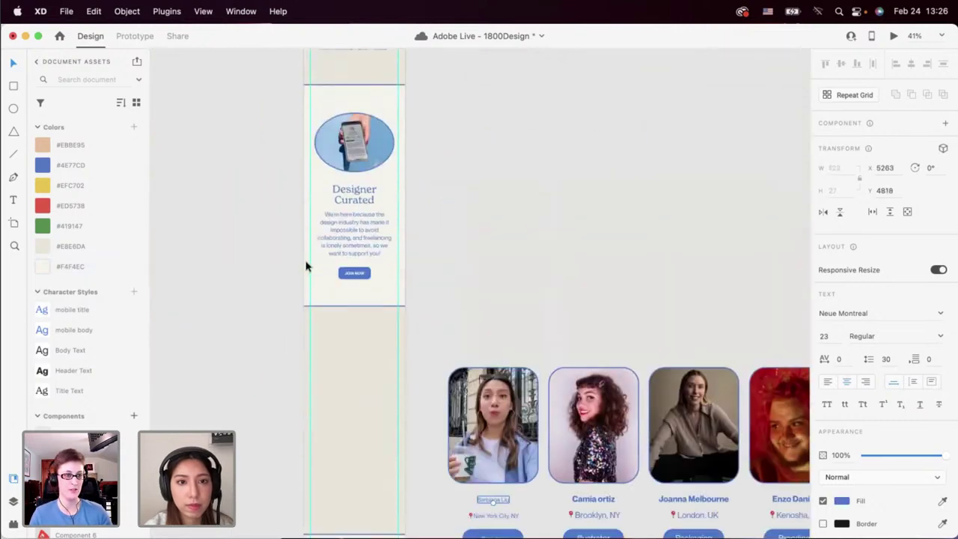
{"action": "scroll", "coordinate": [306, 266], "scroll_direction": "down", "scroll_amount": 5}
{"action": "scroll", "coordinate": [306, 266], "scroll_direction": "right", "scroll_amount": 4}
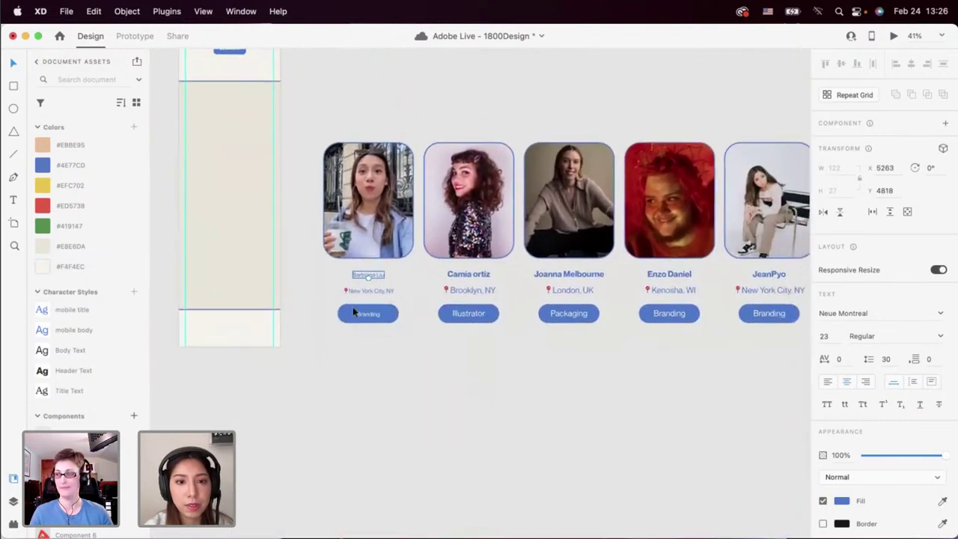
{"action": "scroll", "coordinate": [352, 311], "scroll_direction": "up", "scroll_amount": 3}
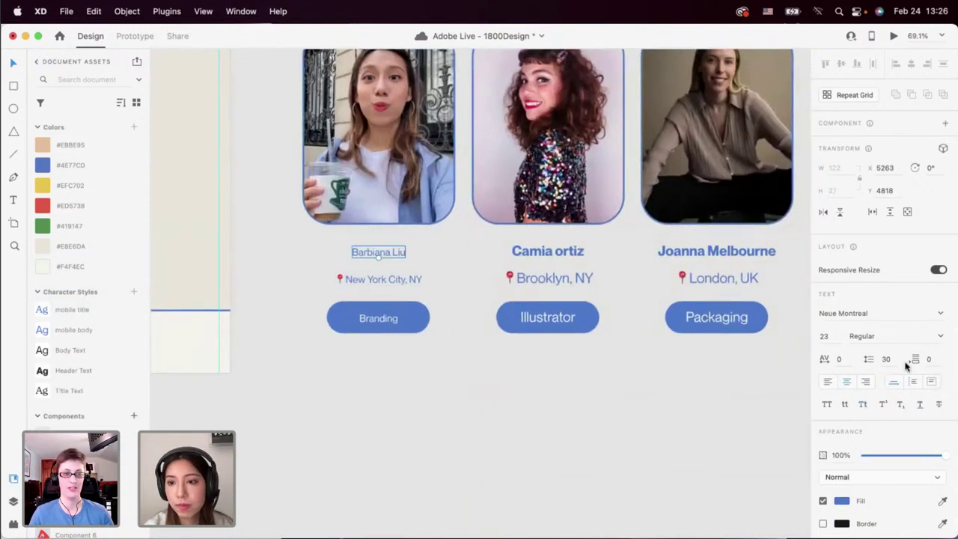
{"action": "left_click", "coordinate": [942, 337]}
{"action": "key", "text": "Down"}
{"action": "key", "text": "Down"}
{"action": "key", "text": "Down"}
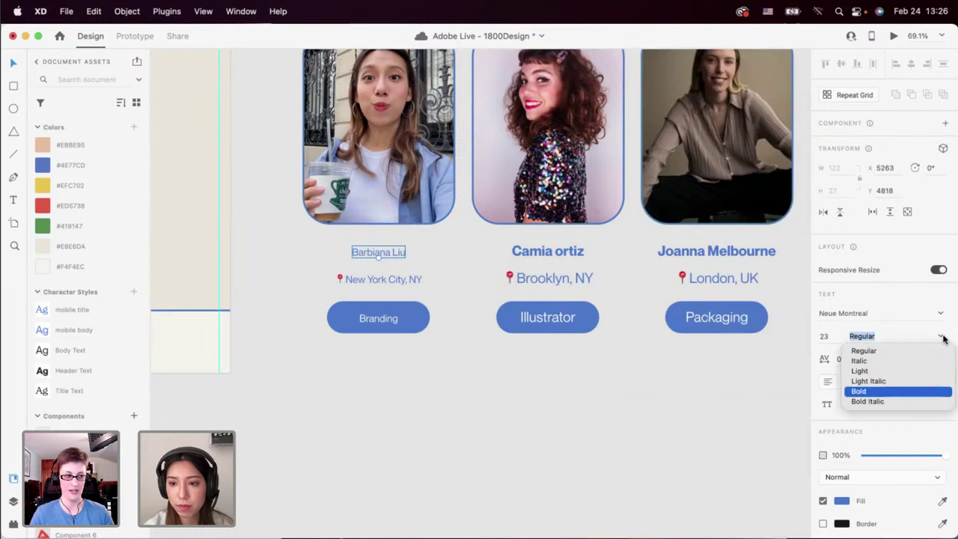
{"action": "key", "text": "Return"}
Move the first member card's location line up so it sits closer beneath the name.
{"action": "scroll", "coordinate": [390, 236], "scroll_direction": "down", "scroll_amount": 5}
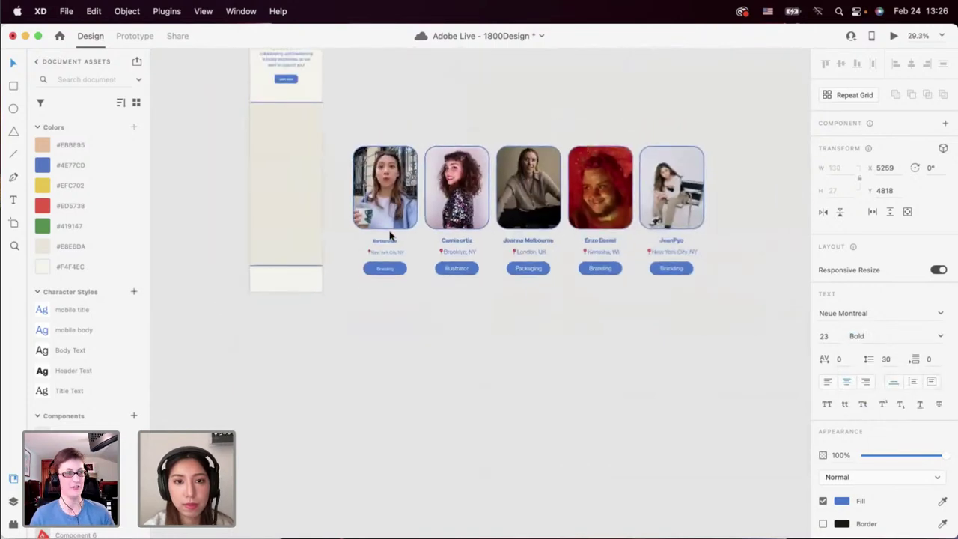
{"action": "scroll", "coordinate": [390, 237], "scroll_direction": "up", "scroll_amount": 2}
{"action": "scroll", "coordinate": [389, 236], "scroll_direction": "down", "scroll_amount": 3}
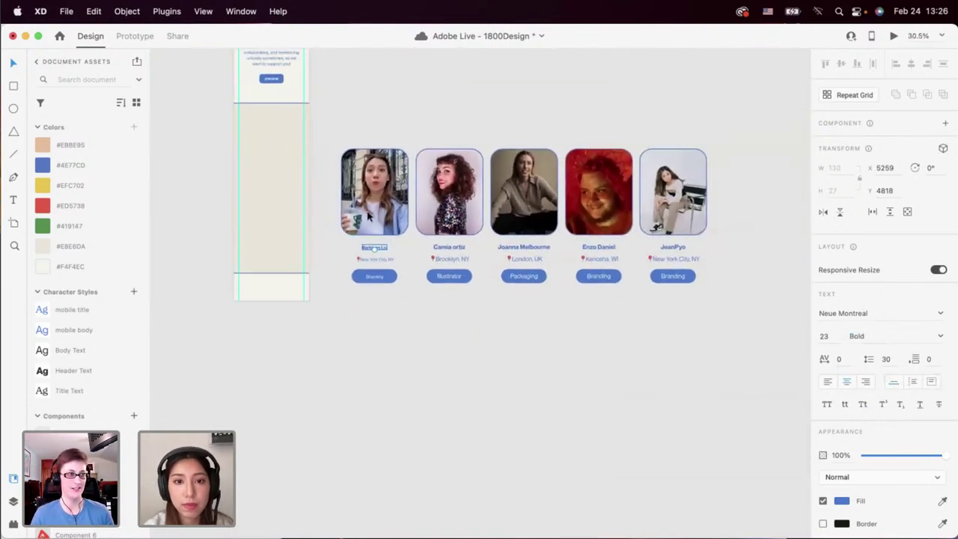
{"action": "left_click", "coordinate": [369, 217]}
{"action": "scroll", "coordinate": [370, 262], "scroll_direction": "up", "scroll_amount": 3}
{"action": "left_click_drag", "start_coordinate": [371, 264], "coordinate": [372, 258]}
Center the Branding label vertically in the first card's pill and narrow the pill evenly from both sides to X 5233.
{"action": "left_click", "coordinate": [379, 295]}
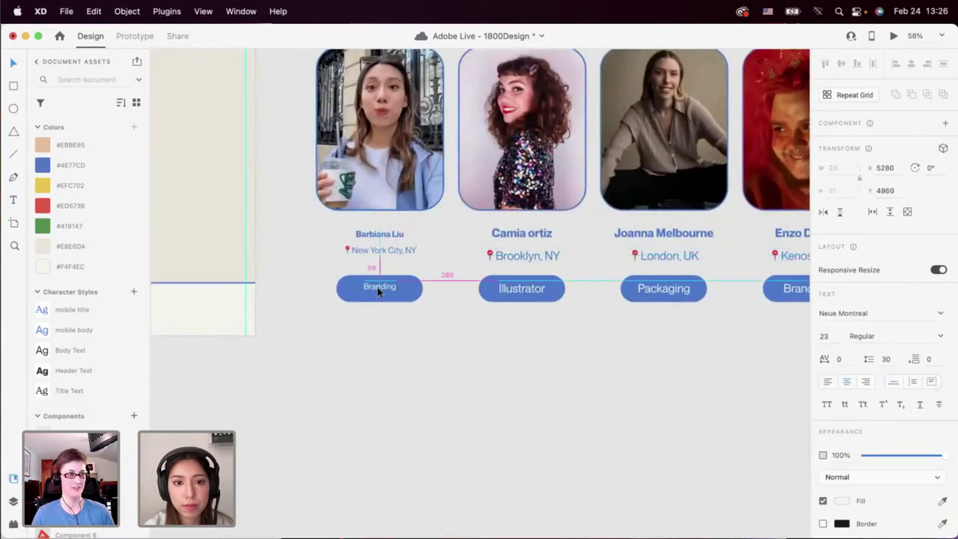
{"action": "scroll", "coordinate": [380, 295], "scroll_direction": "up", "scroll_amount": 4}
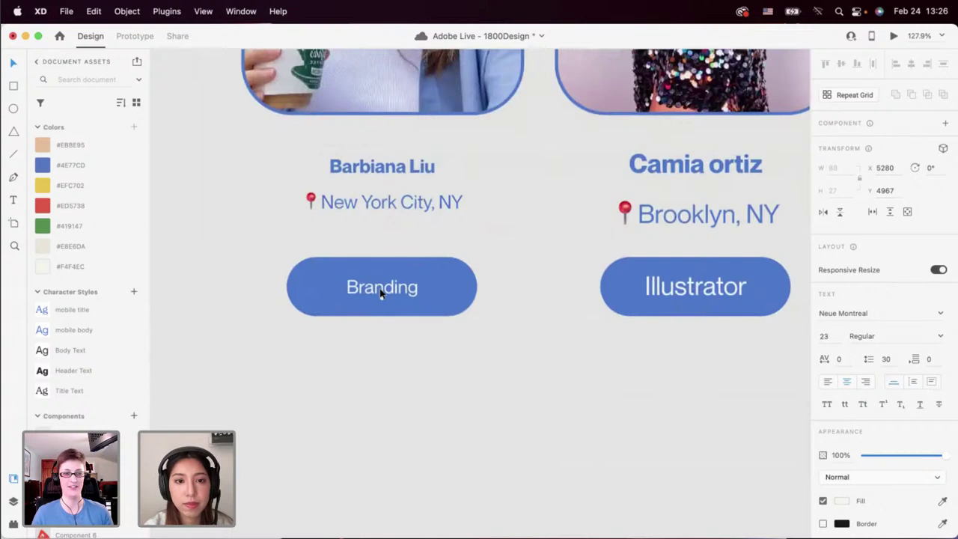
{"action": "left_click_drag", "start_coordinate": [381, 294], "coordinate": [382, 292]}
{"action": "left_click", "coordinate": [396, 275]}
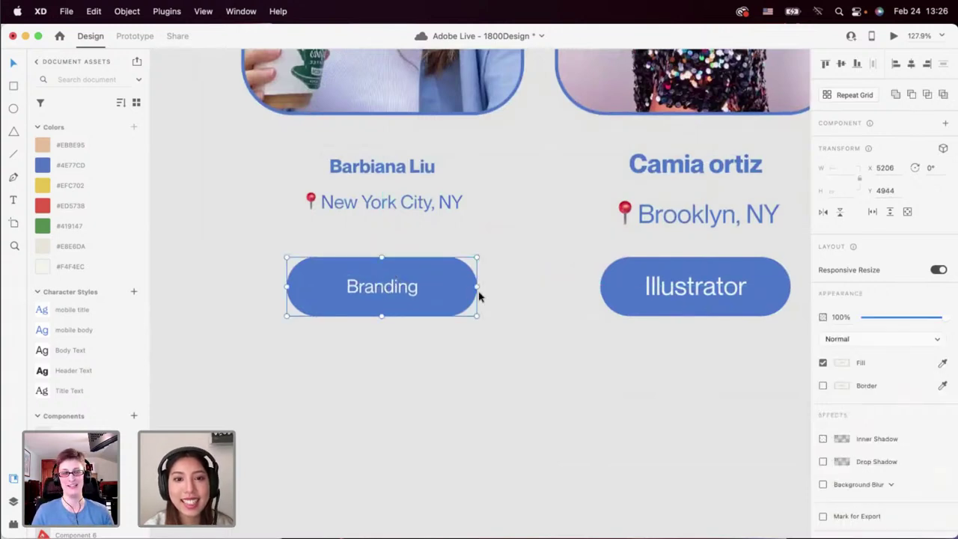
{"action": "left_click_drag", "start_coordinate": [475, 286], "coordinate": [406, 292]}
Move the first card's Branding pill and label up to Y 4924, and its name and location together up to Y 4809.
{"action": "scroll", "coordinate": [406, 292], "scroll_direction": "down", "scroll_amount": 5}
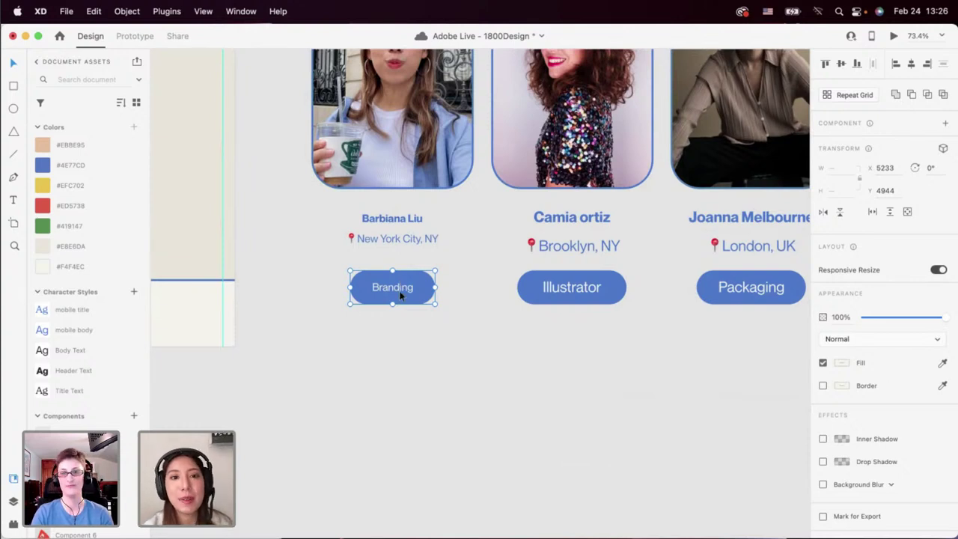
{"action": "left_click_drag", "start_coordinate": [410, 291], "coordinate": [410, 280]}
{"action": "scroll", "coordinate": [382, 335], "scroll_direction": "down", "scroll_amount": 3}
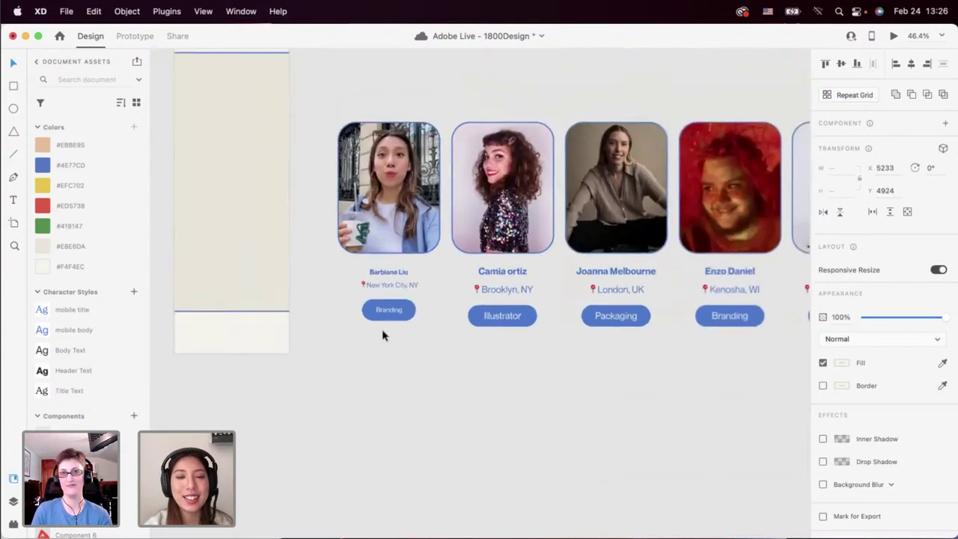
{"action": "scroll", "coordinate": [388, 295], "scroll_direction": "up", "scroll_amount": 4}
{"action": "left_click", "coordinate": [390, 285]}
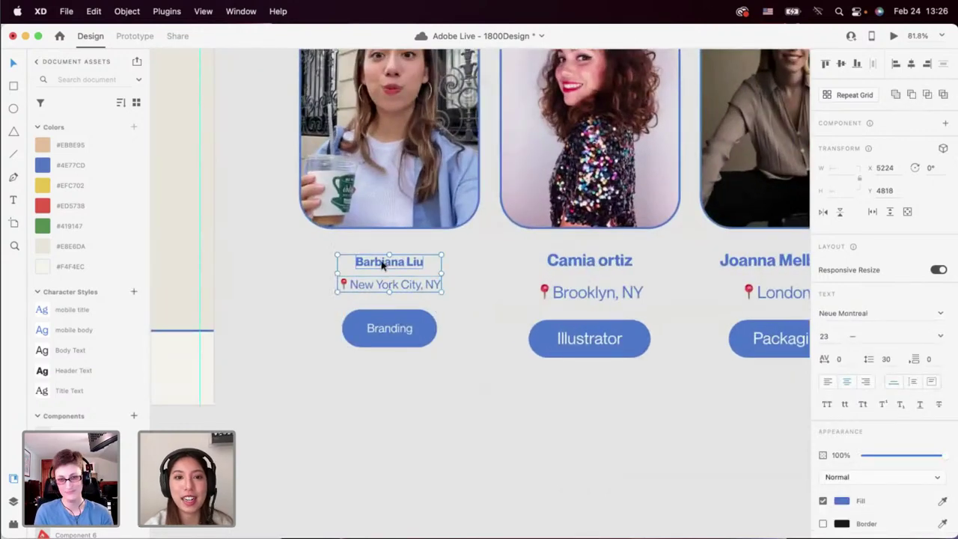
{"action": "left_click_drag", "start_coordinate": [383, 263], "coordinate": [389, 257]}
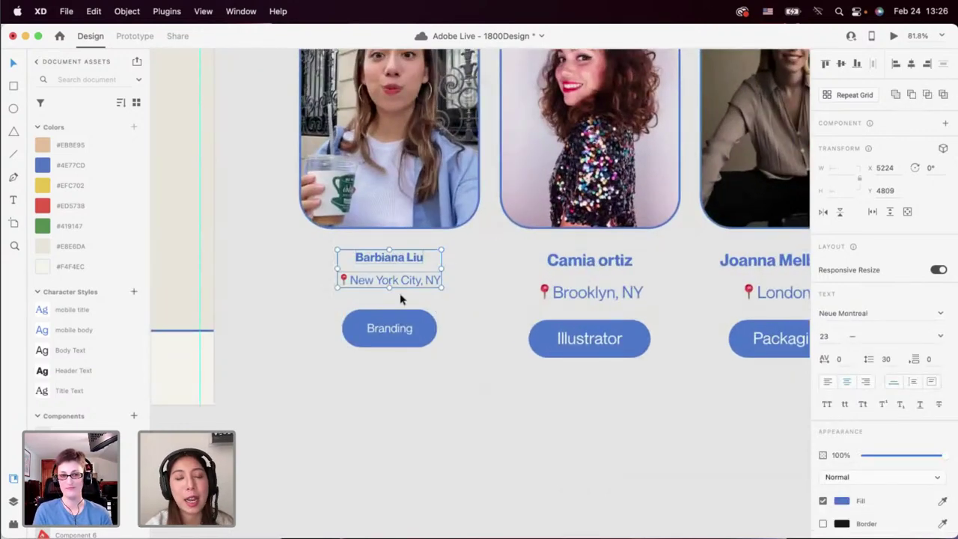
Check the first member card's elements as one selection and save the document.
{"action": "left_click_drag", "start_coordinate": [409, 378], "coordinate": [355, 191]}
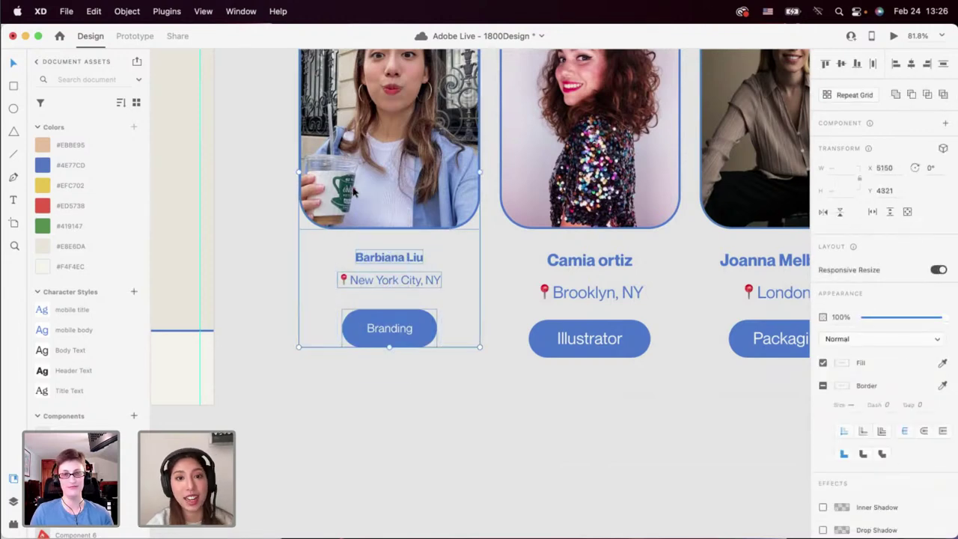
{"action": "scroll", "coordinate": [374, 274], "scroll_direction": "down", "scroll_amount": 3}
{"action": "scroll", "coordinate": [374, 274], "scroll_direction": "up", "scroll_amount": 2}
{"action": "left_click", "coordinate": [364, 94]}
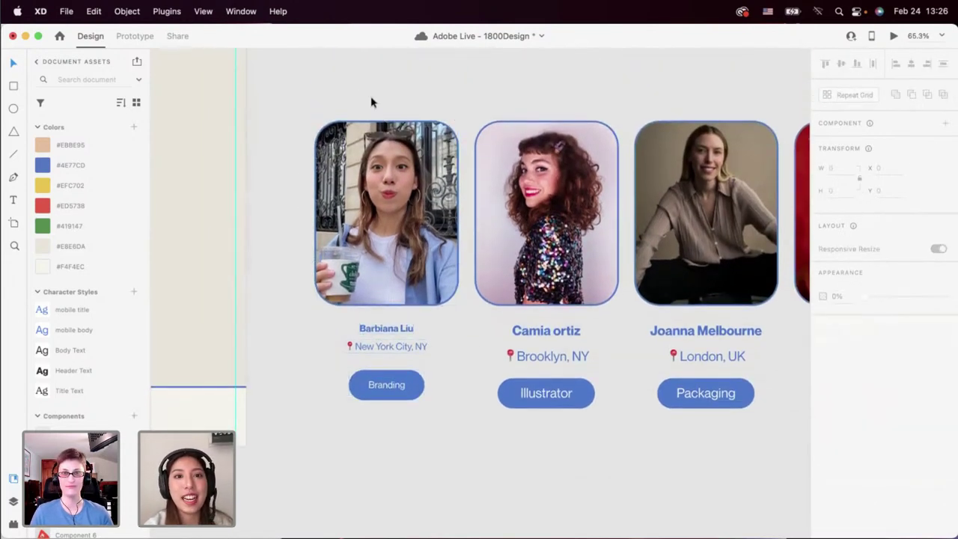
{"action": "left_click_drag", "start_coordinate": [360, 87], "coordinate": [396, 434]}
{"action": "key", "text": "Escape"}
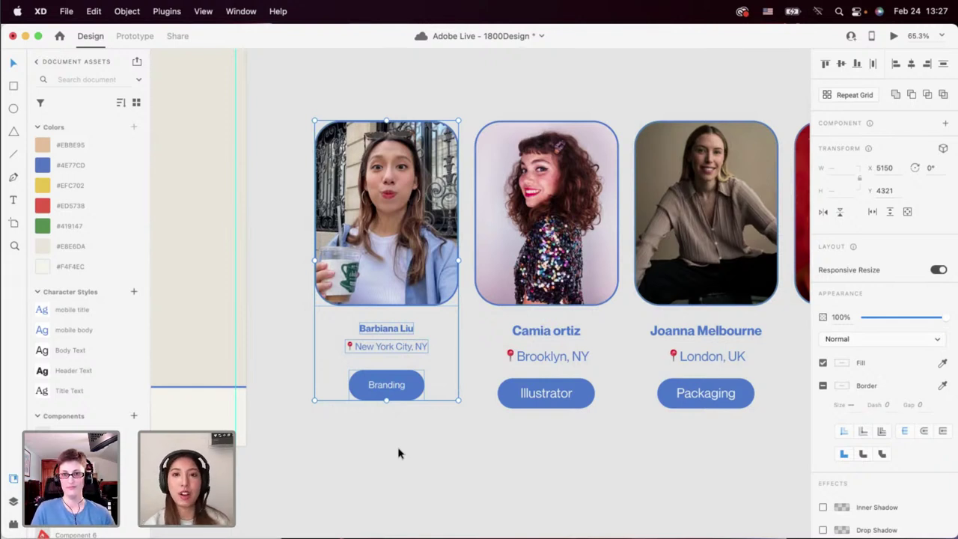
{"action": "key", "text": "super+s"}
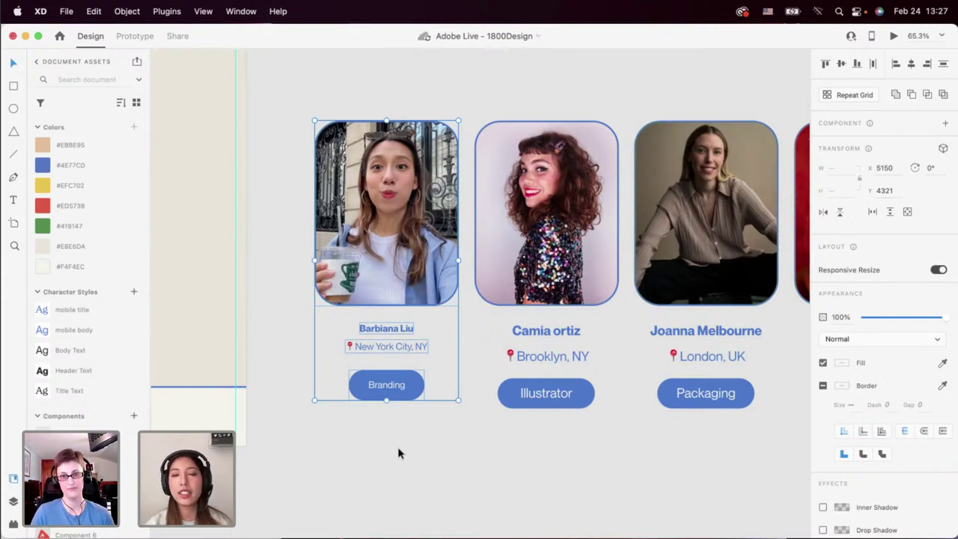
{"action": "left_click", "coordinate": [398, 452]}
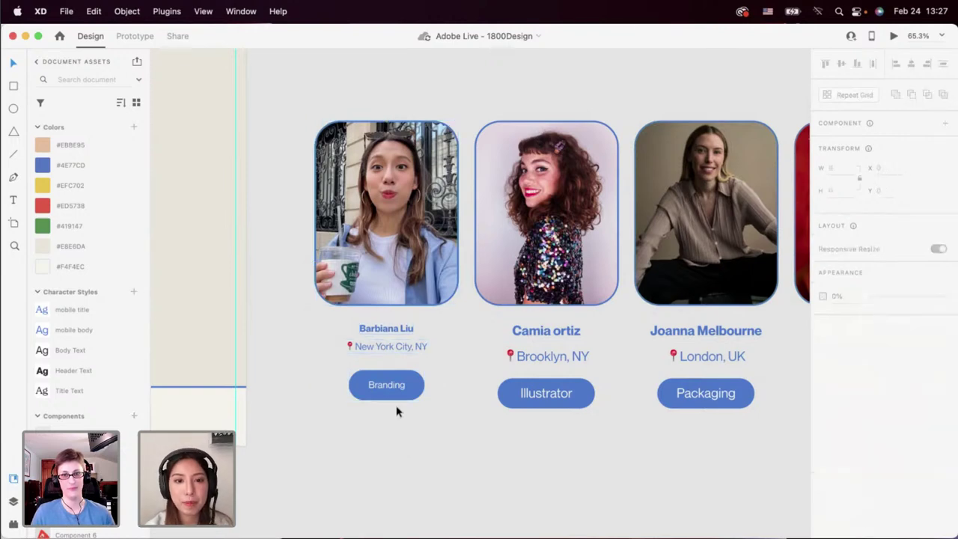
Nudge the first card's location line up to Y 4847 and move its Branding pill with the label up to Y 4912.
{"action": "scroll", "coordinate": [396, 409], "scroll_direction": "up", "scroll_amount": 3}
{"action": "double_click", "coordinate": [382, 329]}
{"action": "left_click_drag", "start_coordinate": [381, 329], "coordinate": [381, 327]}
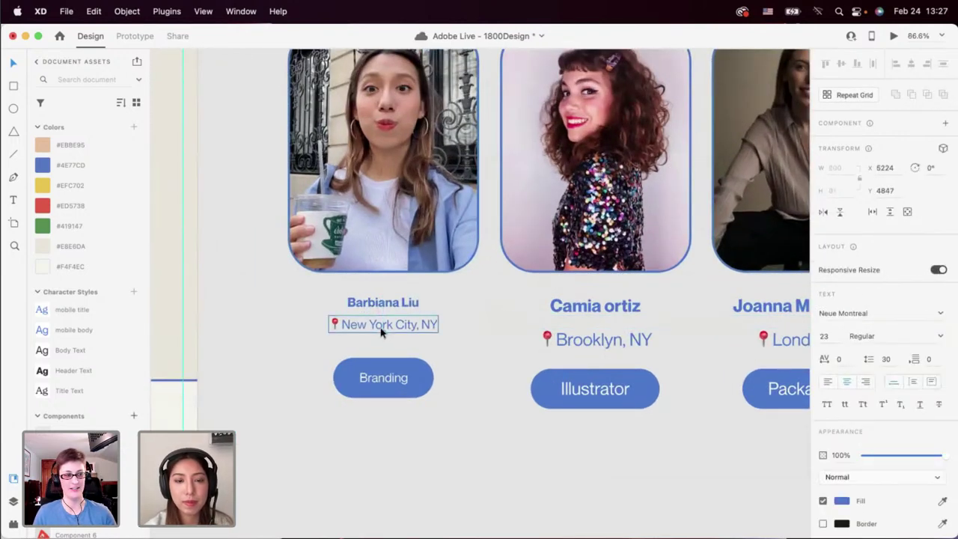
{"action": "left_click", "coordinate": [388, 380]}
{"action": "left_click_drag", "start_coordinate": [392, 380], "coordinate": [391, 374]}
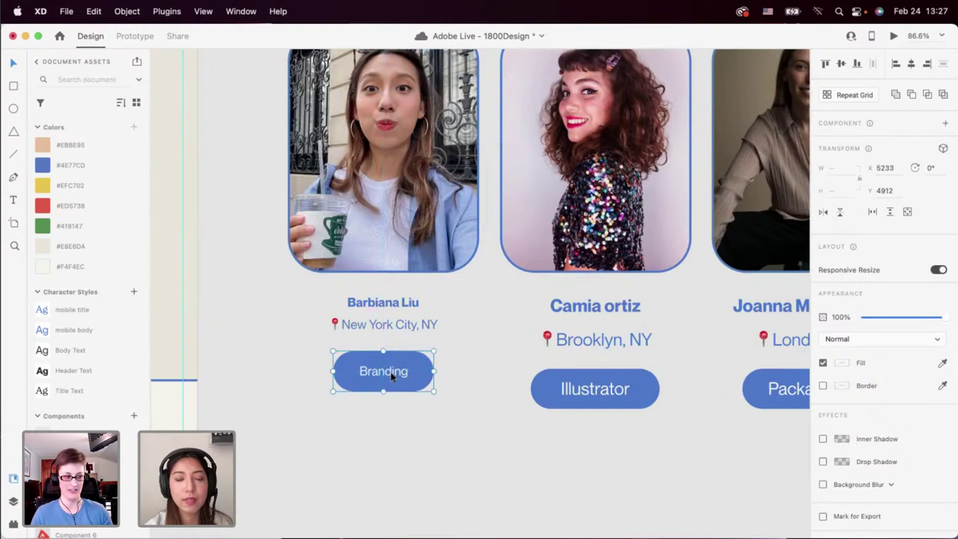
Select the first member card's photo, name, location and Branding pill together.
{"action": "left_click_drag", "start_coordinate": [400, 435], "coordinate": [371, 282]}
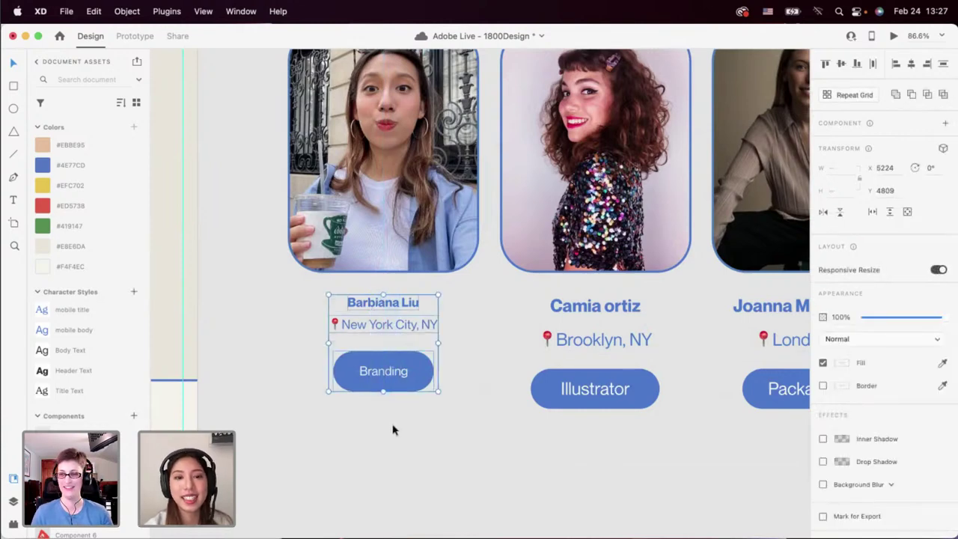
{"action": "key", "text": "Escape"}
{"action": "scroll", "coordinate": [379, 297], "scroll_direction": "down", "scroll_amount": 3}
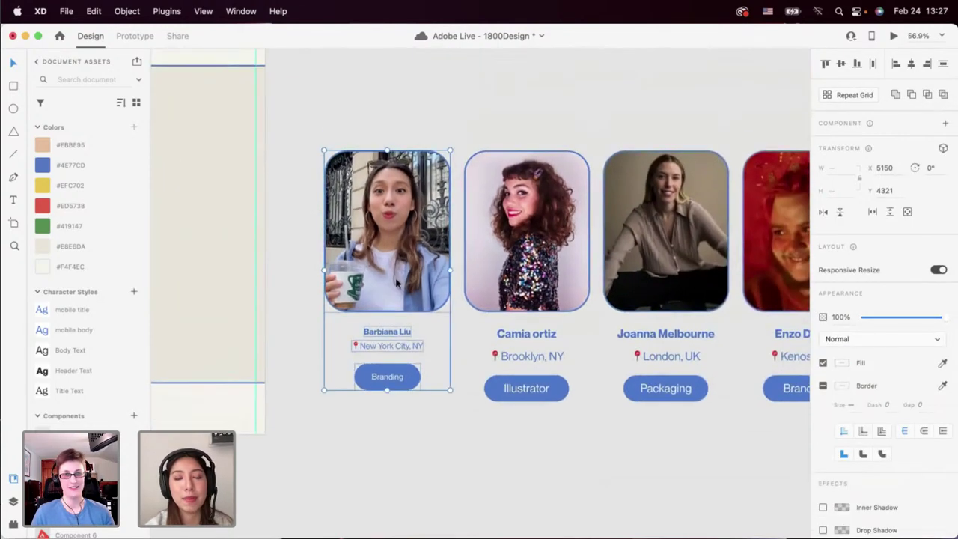
Shrink the first designer card's photo frame to about 304 × 390, keeping its proportions and left edge.
{"action": "left_click", "coordinate": [399, 114]}
{"action": "double_click", "coordinate": [440, 161]}
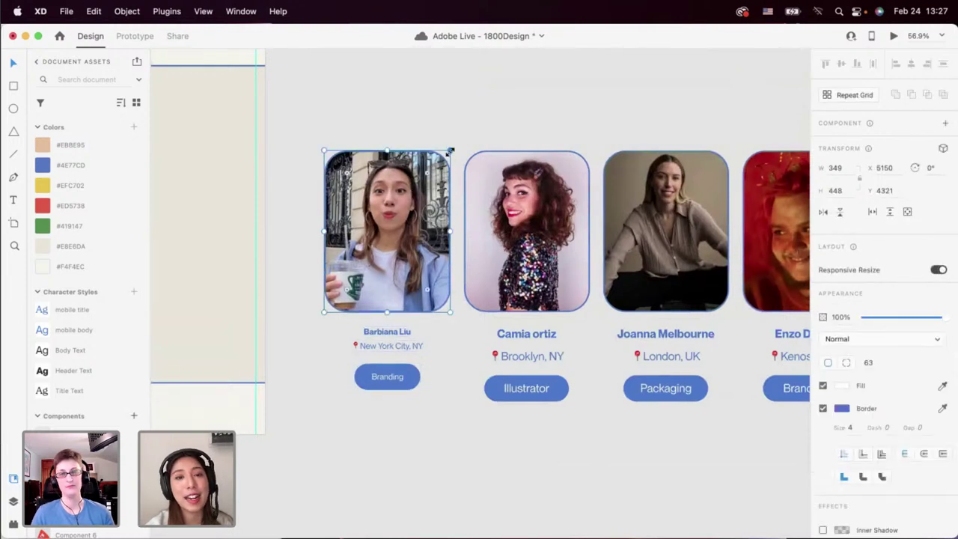
{"action": "left_click_drag", "start_coordinate": [450, 152], "coordinate": [434, 156]}
{"action": "left_click_drag", "start_coordinate": [405, 206], "coordinate": [407, 205]}
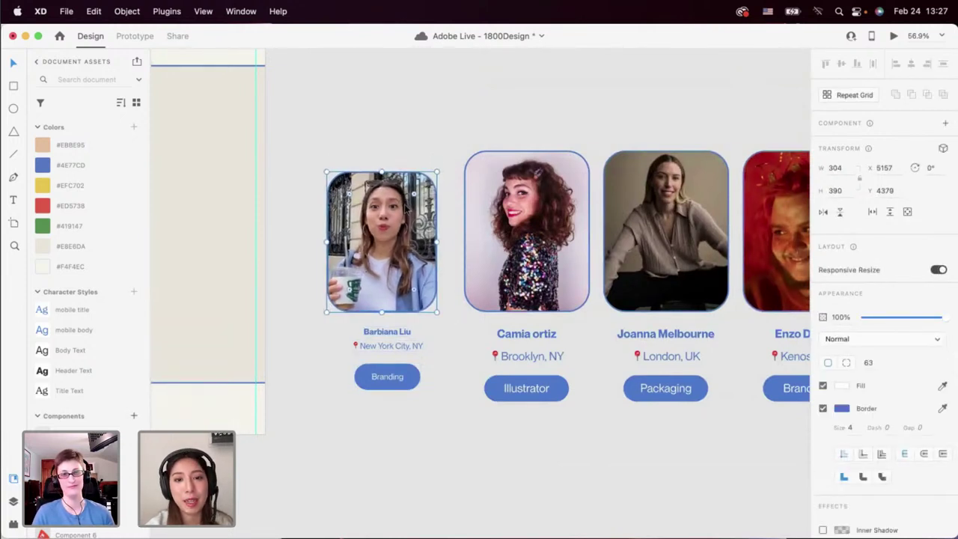
{"action": "key", "text": "super+z"}
{"action": "scroll", "coordinate": [405, 206], "scroll_direction": "down", "scroll_amount": 3}
{"action": "scroll", "coordinate": [297, 246], "scroll_direction": "down", "scroll_amount": 3}
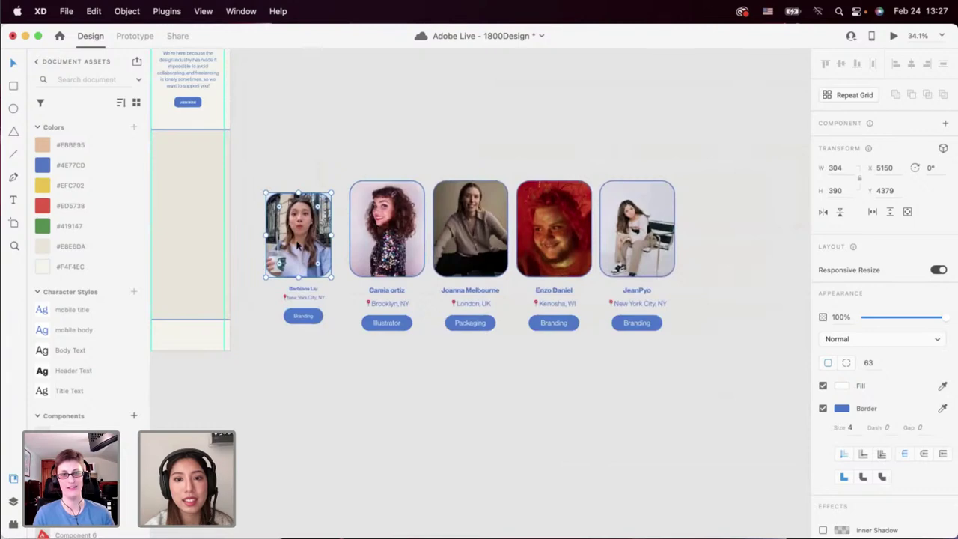
Try placing the first card inside the beige section of the mobile artboard, at about X 86, Y 4193.
{"action": "scroll", "coordinate": [310, 246], "scroll_direction": "up", "scroll_amount": 3}
{"action": "left_click_drag", "start_coordinate": [310, 246], "coordinate": [261, 199]}
{"action": "scroll", "coordinate": [313, 148], "scroll_direction": "down", "scroll_amount": 3}
{"action": "left_click", "coordinate": [355, 292]}
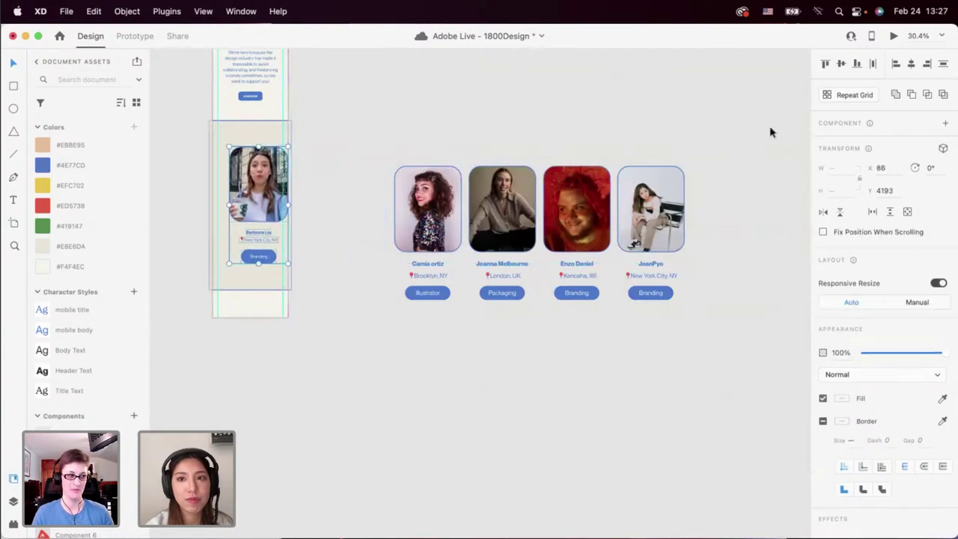
Preview the mobile design and check how the card fits in the beige section.
{"action": "left_click", "coordinate": [895, 36]}
{"action": "scroll", "coordinate": [131, 367], "scroll_direction": "down", "scroll_amount": 10}
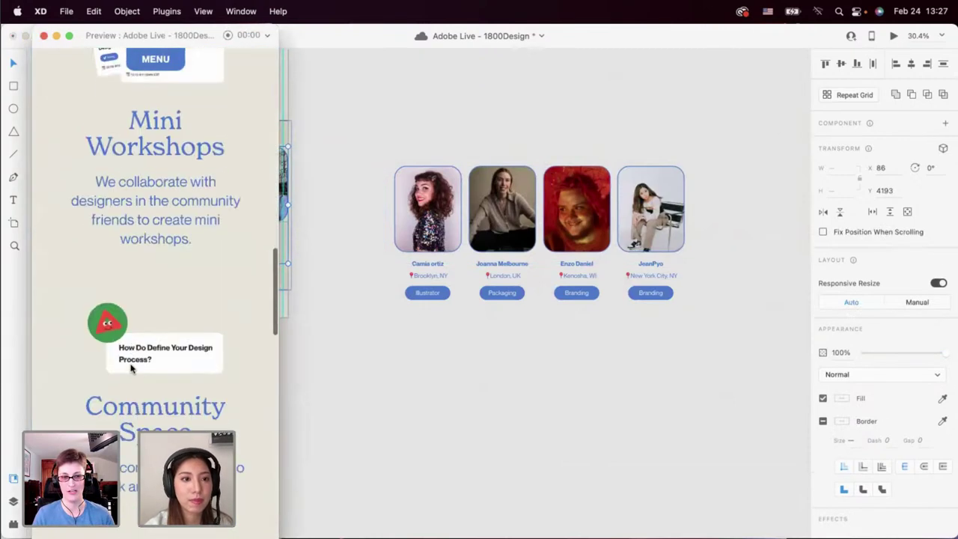
{"action": "scroll", "coordinate": [130, 366], "scroll_direction": "down", "scroll_amount": 10}
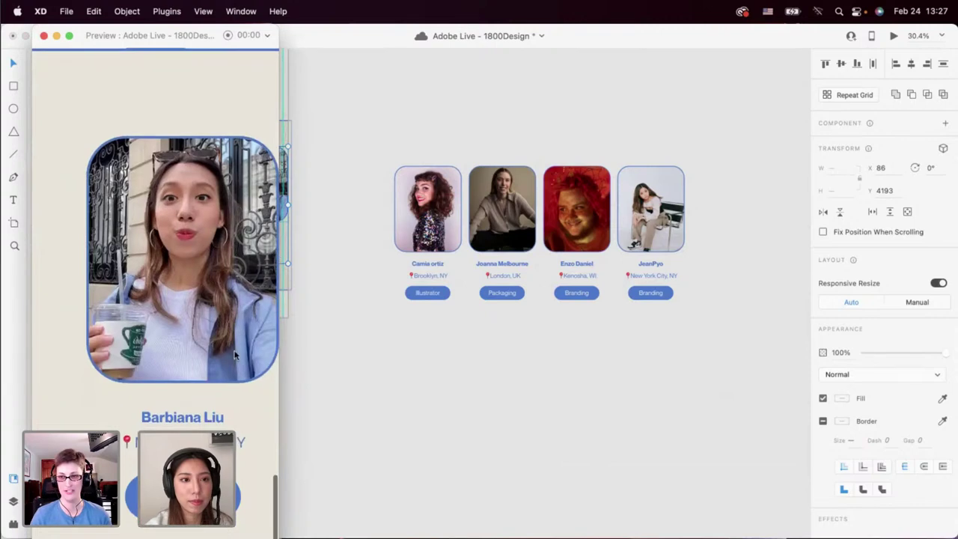
{"action": "left_click", "coordinate": [345, 343]}
{"action": "scroll", "coordinate": [345, 343], "scroll_direction": "left", "scroll_amount": 5}
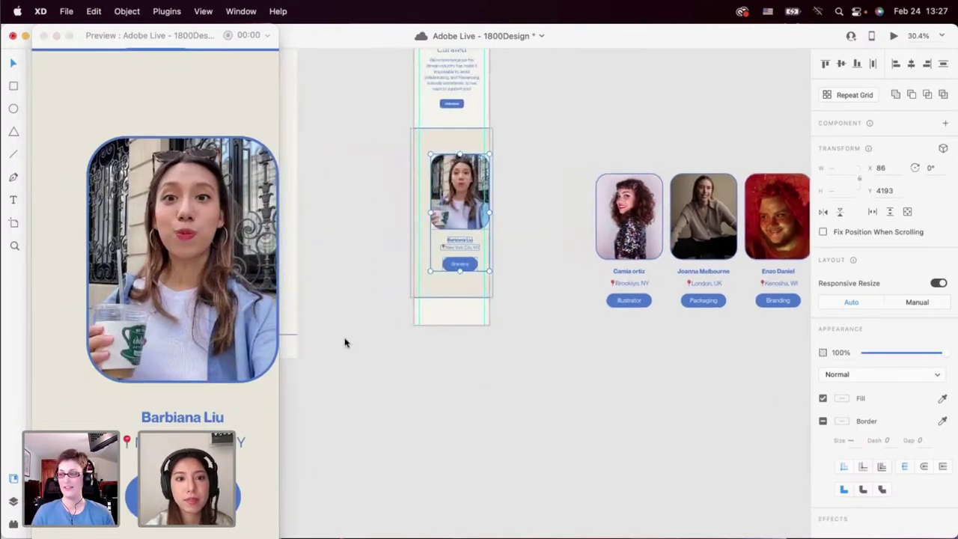
Undo the placement of the first card in the beige section and deselect it.
{"action": "scroll", "coordinate": [344, 343], "scroll_direction": "up", "scroll_amount": 2}
{"action": "scroll", "coordinate": [410, 275], "scroll_direction": "up", "scroll_amount": 5}
{"action": "key", "text": "super+z"}
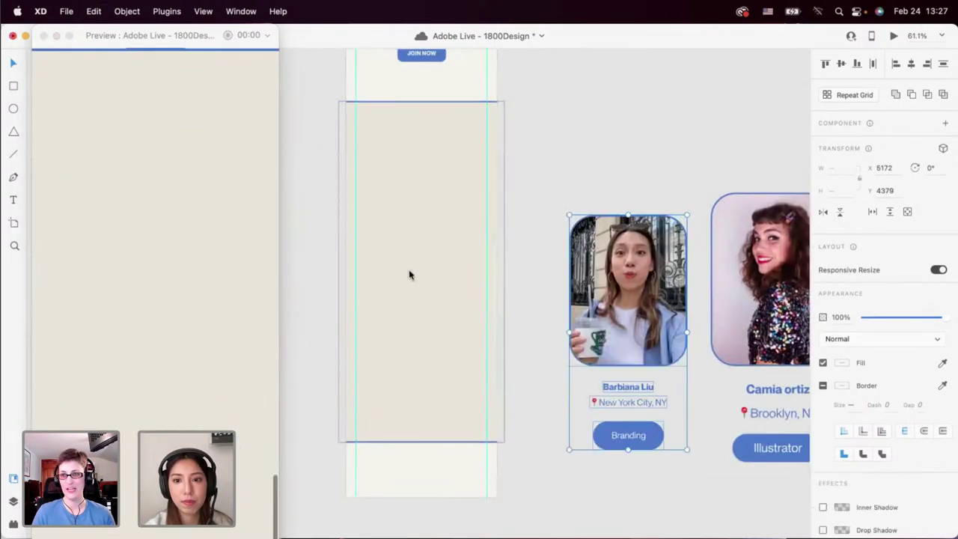
{"action": "scroll", "coordinate": [409, 275], "scroll_direction": "right", "scroll_amount": 3}
{"action": "scroll", "coordinate": [409, 275], "scroll_direction": "down", "scroll_amount": 1}
{"action": "key", "text": "super+z"}
{"action": "left_click", "coordinate": [449, 443]}
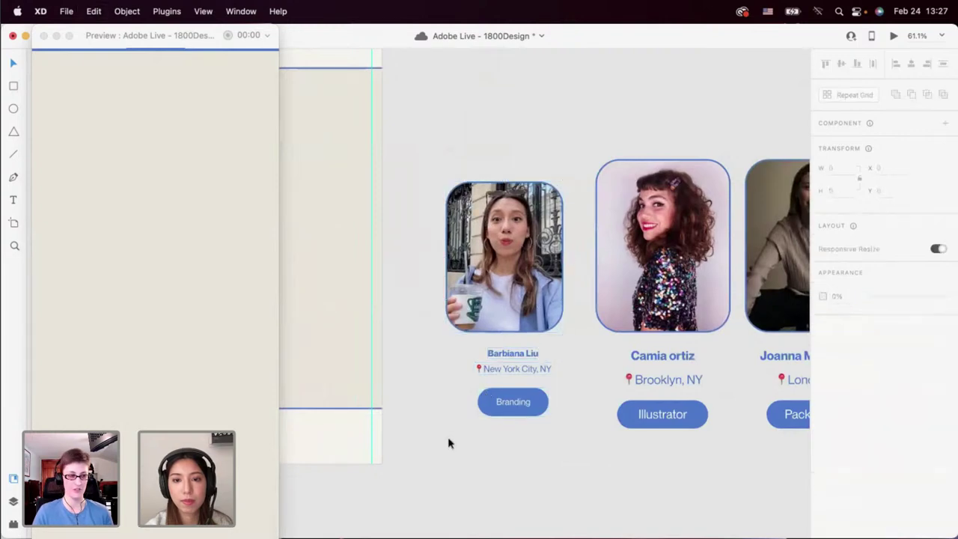
Narrow the first card's photo frame to about 281 wide and centre it above the name text at X 5185.
{"action": "scroll", "coordinate": [430, 439], "scroll_direction": "right", "scroll_amount": 3}
{"action": "scroll", "coordinate": [430, 438], "scroll_direction": "down", "scroll_amount": 1}
{"action": "scroll", "coordinate": [429, 438], "scroll_direction": "down", "scroll_amount": 3}
{"action": "scroll", "coordinate": [368, 362], "scroll_direction": "up", "scroll_amount": 3}
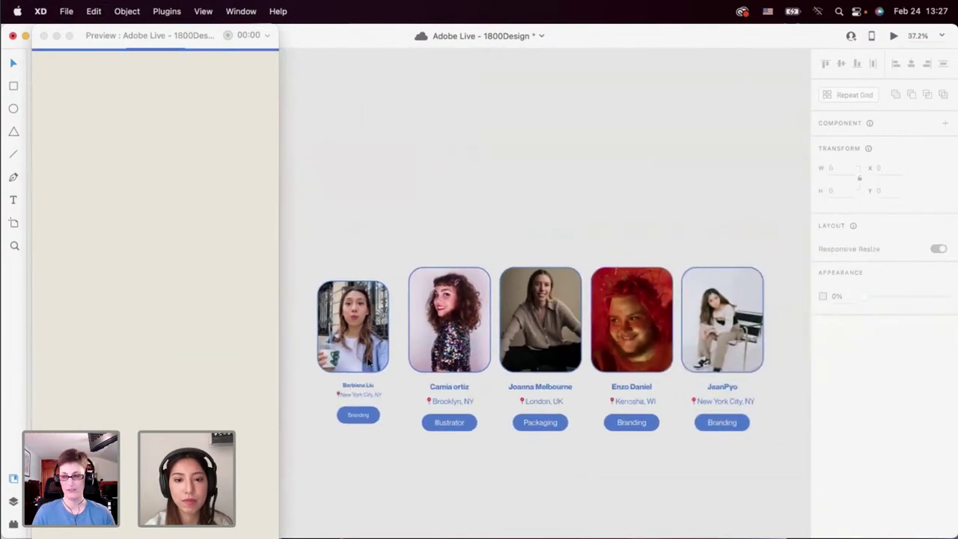
{"action": "left_click", "coordinate": [367, 360]}
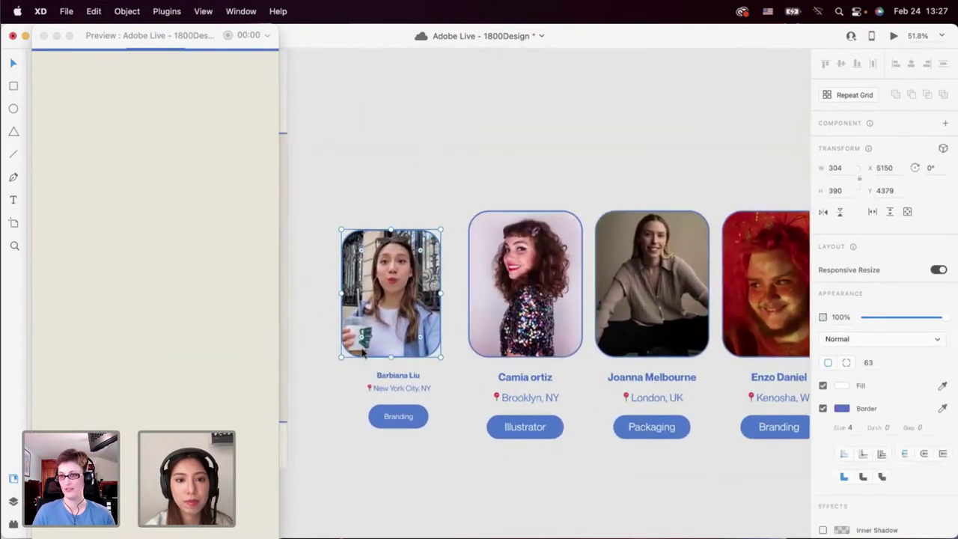
{"action": "left_click_drag", "start_coordinate": [354, 300], "coordinate": [348, 294]}
{"action": "key", "text": "super+z"}
{"action": "left_click", "coordinate": [337, 292]}
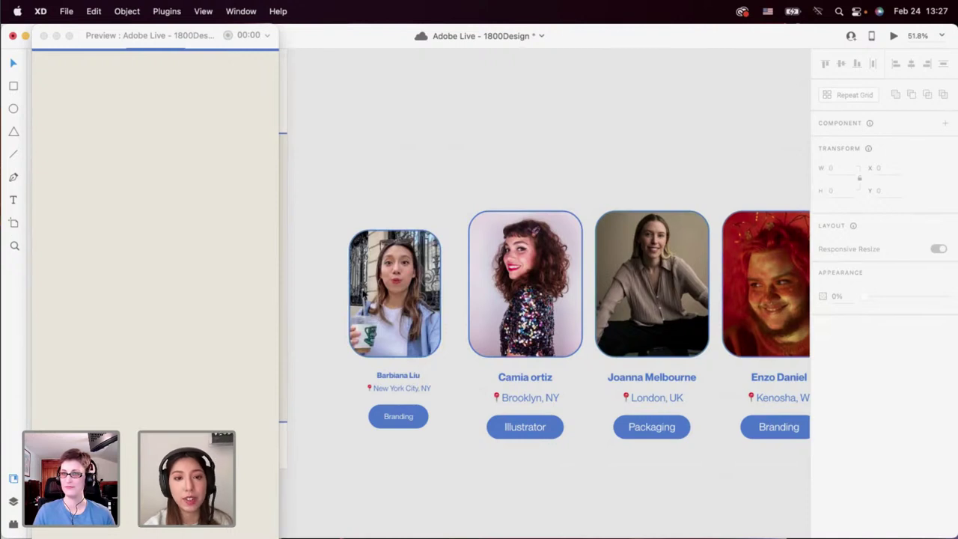
{"action": "left_click_drag", "start_coordinate": [385, 298], "coordinate": [390, 299]}
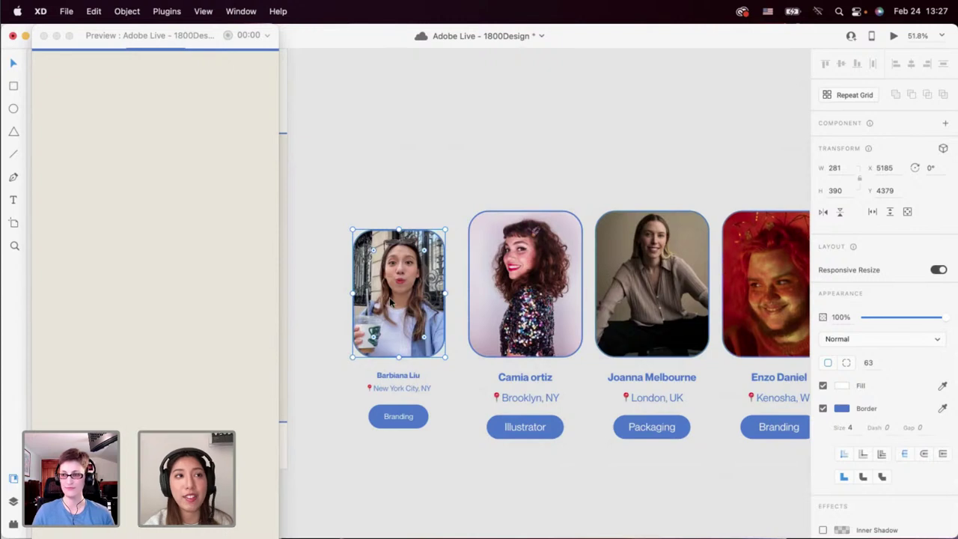
{"action": "left_click", "coordinate": [429, 191]}
Move the first card's photo down closer to the name text, to about Y 4397.
{"action": "scroll", "coordinate": [393, 270], "scroll_direction": "down", "scroll_amount": 3}
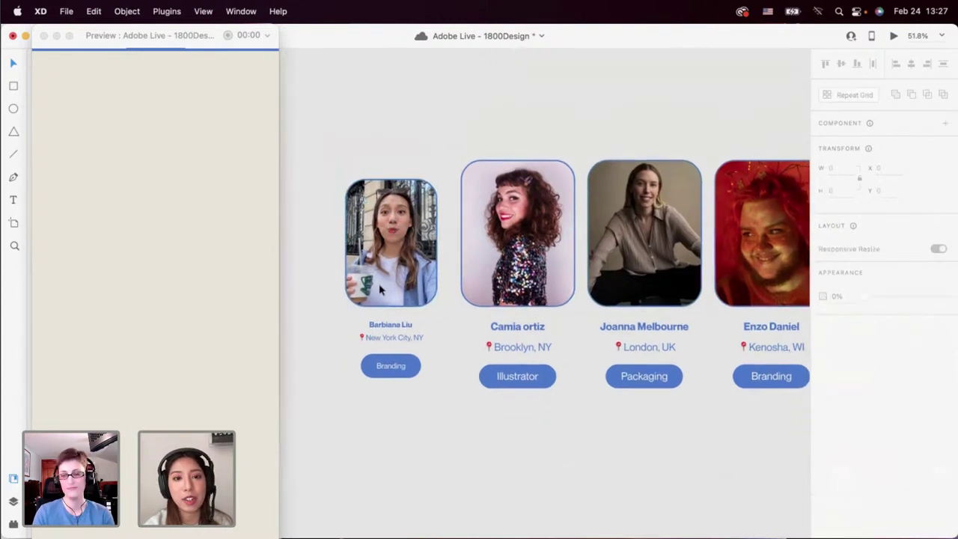
{"action": "scroll", "coordinate": [381, 289], "scroll_direction": "up", "scroll_amount": 2}
{"action": "scroll", "coordinate": [383, 282], "scroll_direction": "down", "scroll_amount": 1}
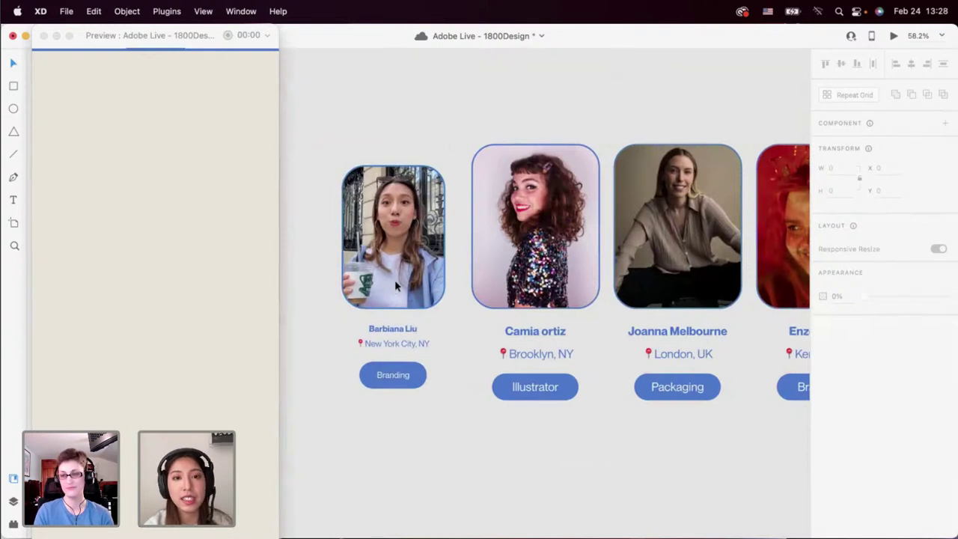
{"action": "left_click_drag", "start_coordinate": [395, 284], "coordinate": [394, 291]}
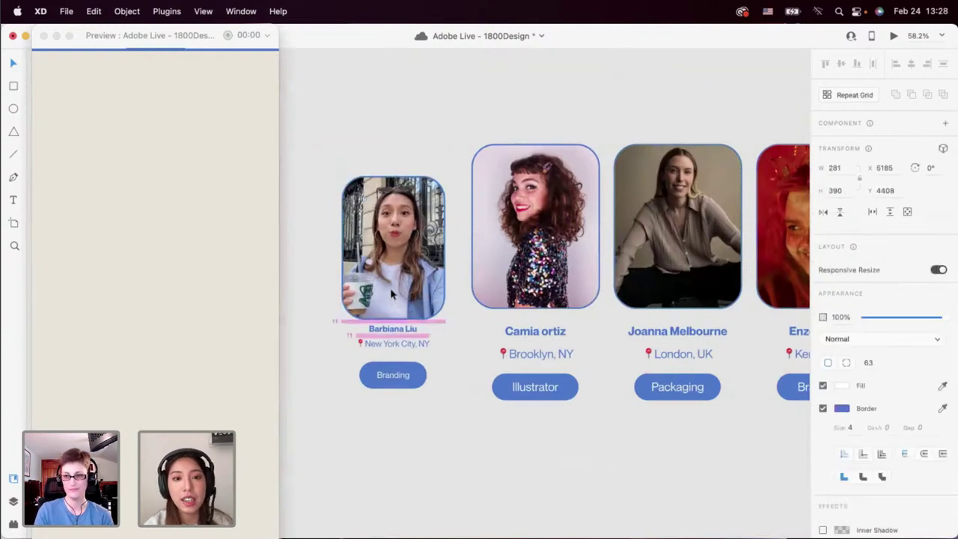
{"action": "left_click", "coordinate": [372, 145]}
{"action": "left_click_drag", "start_coordinate": [371, 141], "coordinate": [423, 424]}
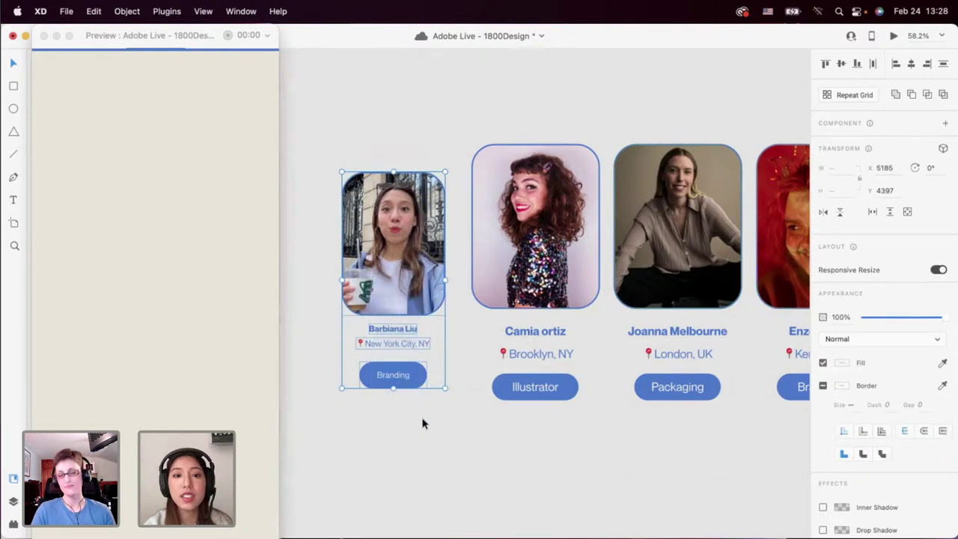
{"action": "left_click", "coordinate": [422, 420]}
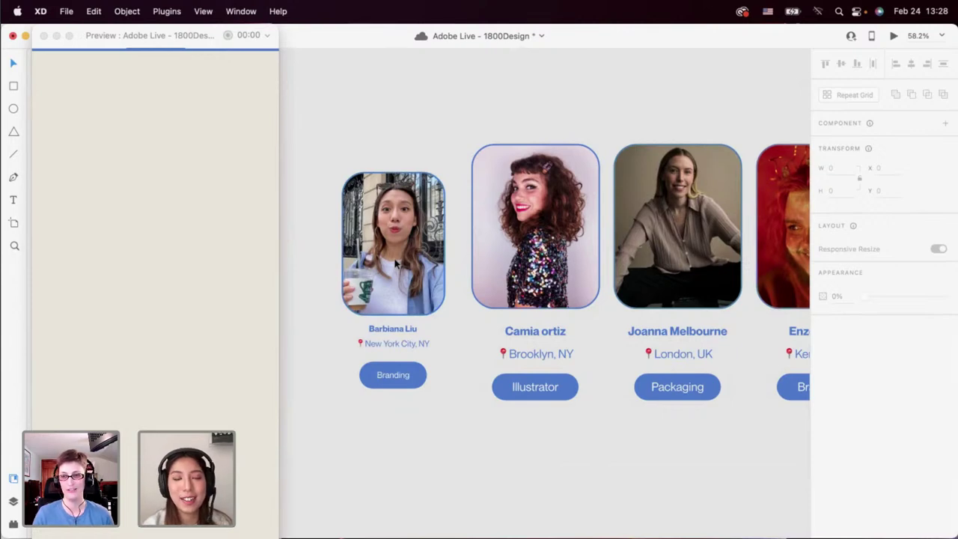
Move the other four designer cards up and away from the first card to free space around it.
{"action": "scroll", "coordinate": [382, 243], "scroll_direction": "down", "scroll_amount": 3}
{"action": "left_click_drag", "start_coordinate": [360, 171], "coordinate": [423, 366]}
{"action": "scroll", "coordinate": [461, 383], "scroll_direction": "down", "scroll_amount": 3}
{"action": "scroll", "coordinate": [462, 385], "scroll_direction": "down", "scroll_amount": 2}
{"action": "scroll", "coordinate": [461, 384], "scroll_direction": "right", "scroll_amount": 2}
{"action": "left_click_drag", "start_coordinate": [423, 193], "coordinate": [689, 374]}
{"action": "left_click_drag", "start_coordinate": [513, 269], "coordinate": [645, 230]}
{"action": "left_click", "coordinate": [411, 285]}
{"action": "scroll", "coordinate": [382, 280], "scroll_direction": "up", "scroll_amount": 3}
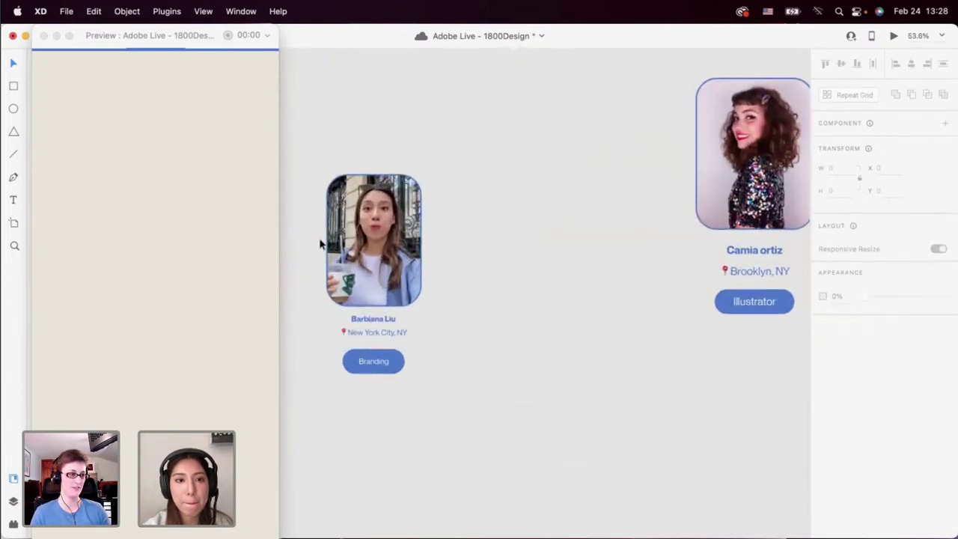
Move the whole first card up beside the artboard's beige section, to about Y 4248.
{"action": "scroll", "coordinate": [321, 244], "scroll_direction": "down", "scroll_amount": 2}
{"action": "scroll", "coordinate": [449, 243], "scroll_direction": "left", "scroll_amount": 2}
{"action": "left_click_drag", "start_coordinate": [488, 218], "coordinate": [588, 356]}
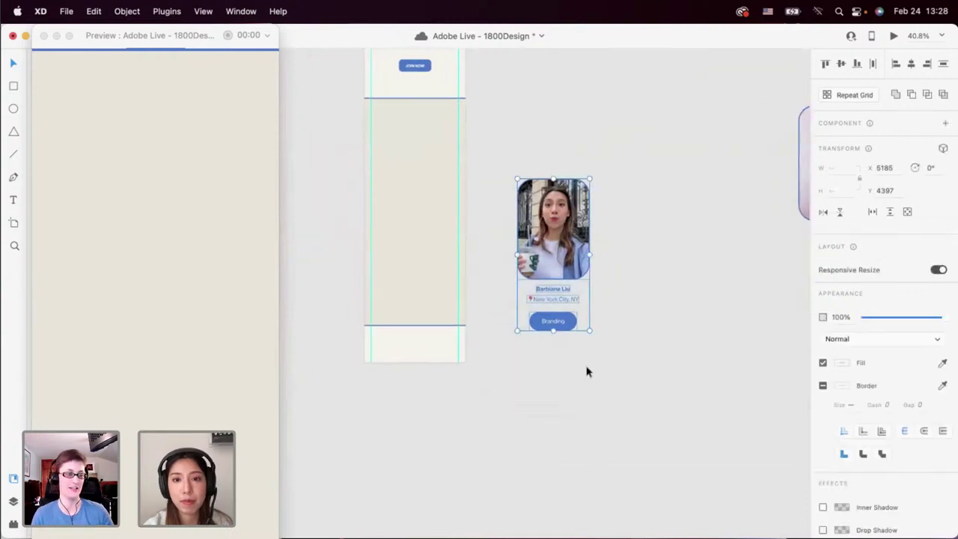
{"action": "left_click_drag", "start_coordinate": [553, 265], "coordinate": [551, 216]}
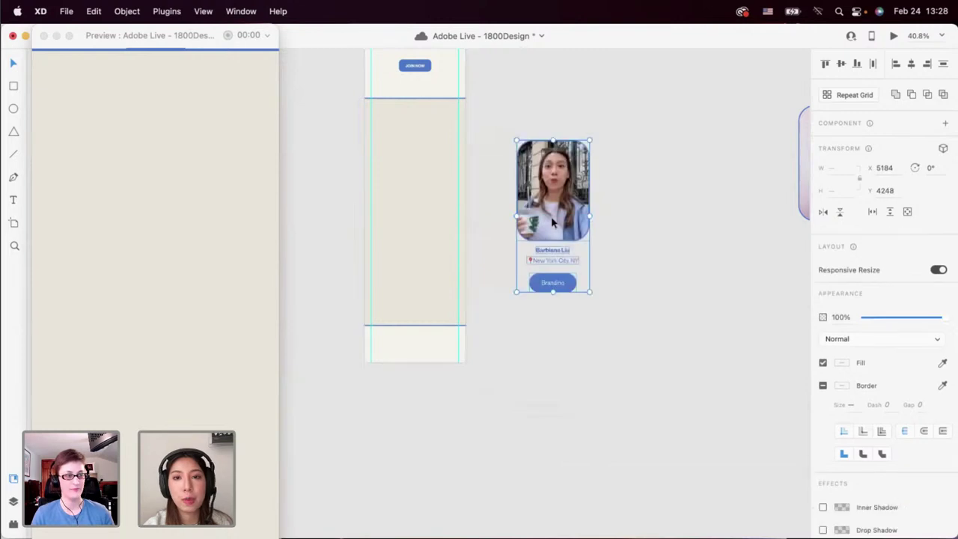
{"action": "scroll", "coordinate": [551, 216], "scroll_direction": "up", "scroll_amount": 2}
{"action": "left_click", "coordinate": [586, 233]}
{"action": "scroll", "coordinate": [586, 233], "scroll_direction": "right", "scroll_amount": 2}
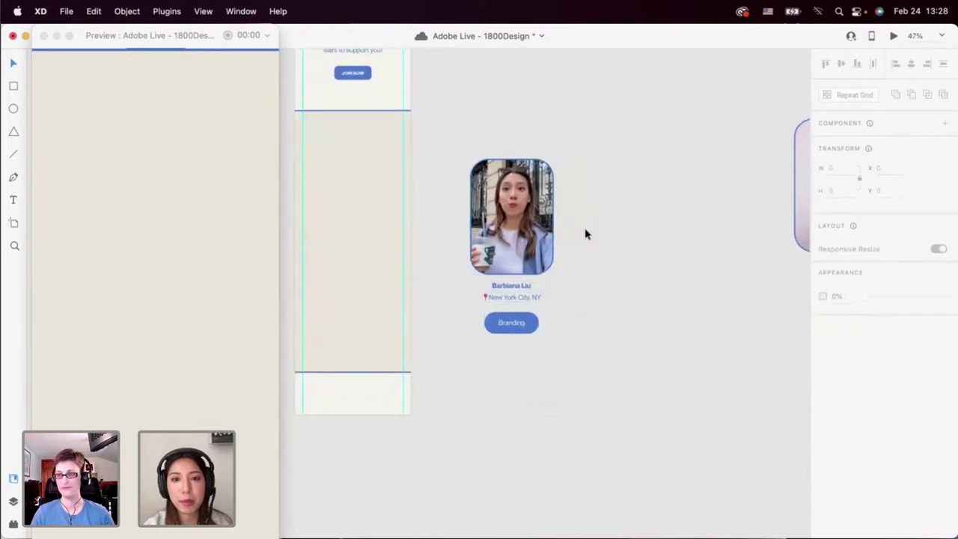
Reduce the height of the first card's Branding button slightly and recentre its label vertically.
{"action": "left_click", "coordinate": [512, 201]}
{"action": "scroll", "coordinate": [511, 200], "scroll_direction": "right", "scroll_amount": 1}
{"action": "left_click", "coordinate": [480, 325]}
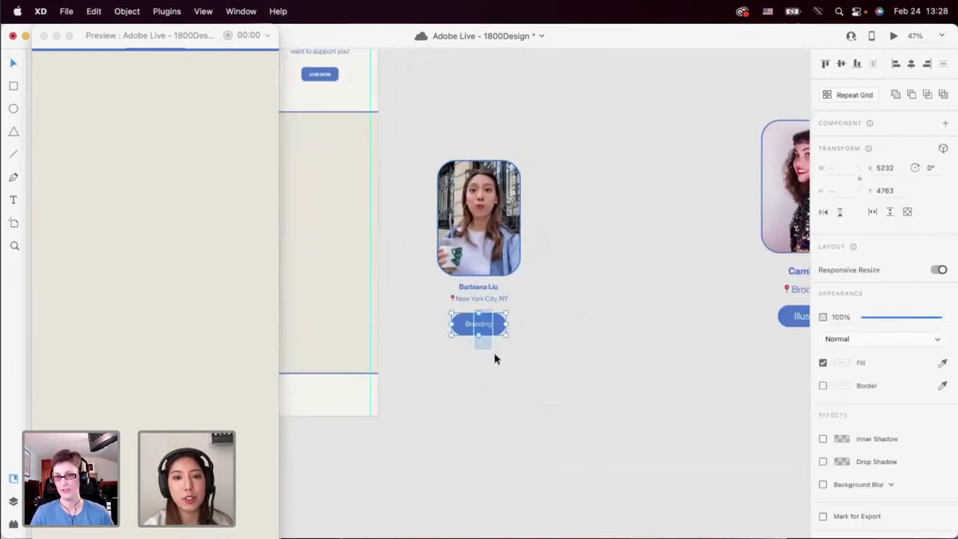
{"action": "scroll", "coordinate": [494, 357], "scroll_direction": "up", "scroll_amount": 3}
{"action": "left_click", "coordinate": [494, 360]}
{"action": "scroll", "coordinate": [479, 374], "scroll_direction": "up", "scroll_amount": 2}
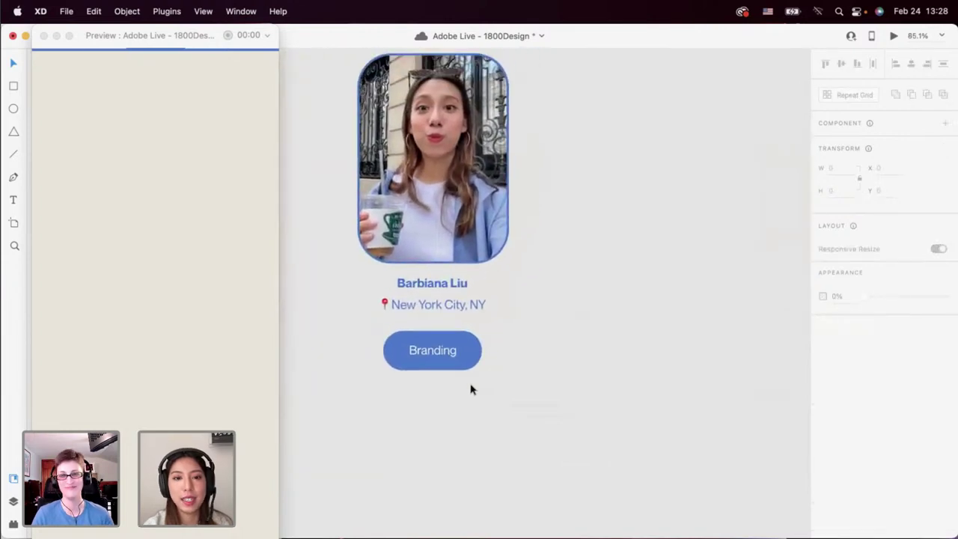
{"action": "left_click", "coordinate": [466, 362]}
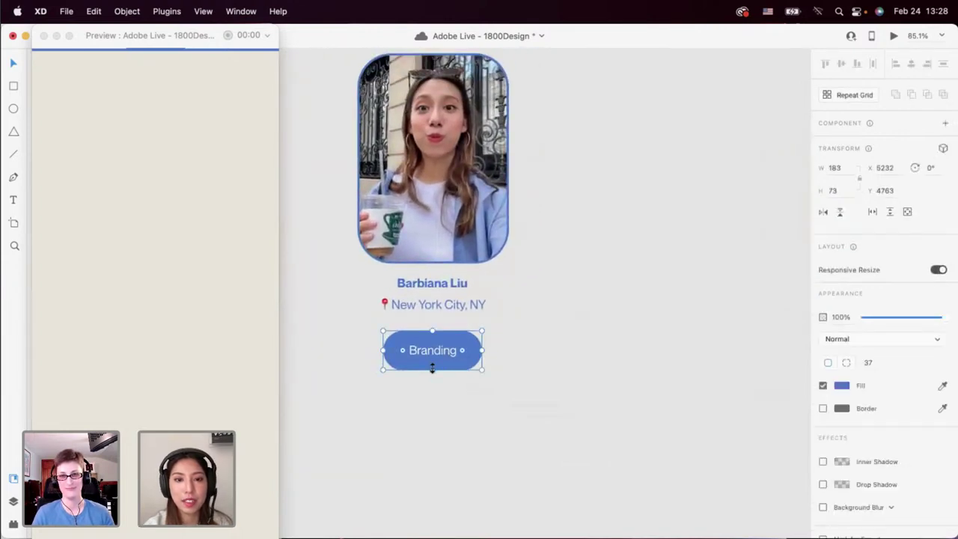
{"action": "left_click_drag", "start_coordinate": [433, 368], "coordinate": [434, 347]}
{"action": "left_click", "coordinate": [434, 354]}
{"action": "key", "text": "alt"}
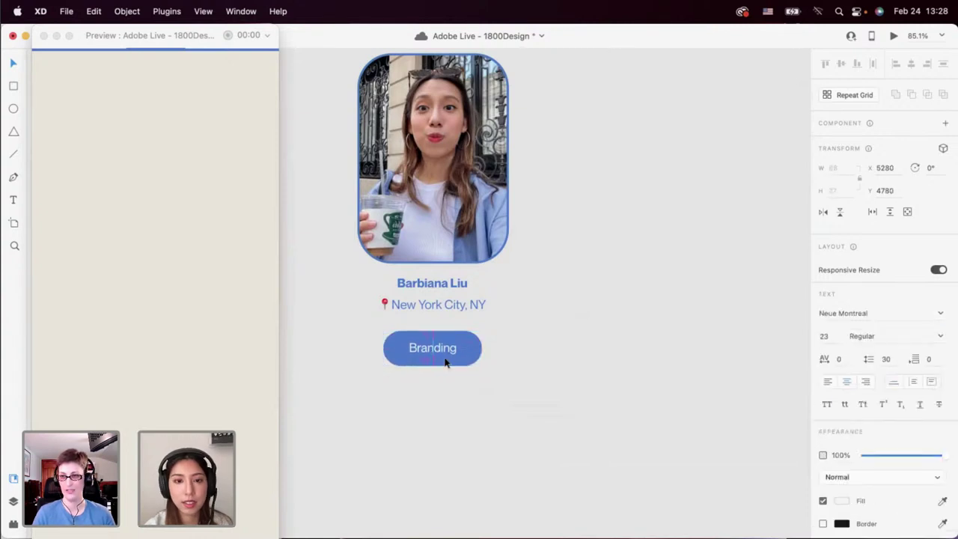
{"action": "left_click", "coordinate": [419, 421]}
Select the whole first card and shift it slightly towards the artboard, to X 5176.
{"action": "scroll", "coordinate": [419, 420], "scroll_direction": "down", "scroll_amount": 5}
{"action": "left_click", "coordinate": [423, 268]}
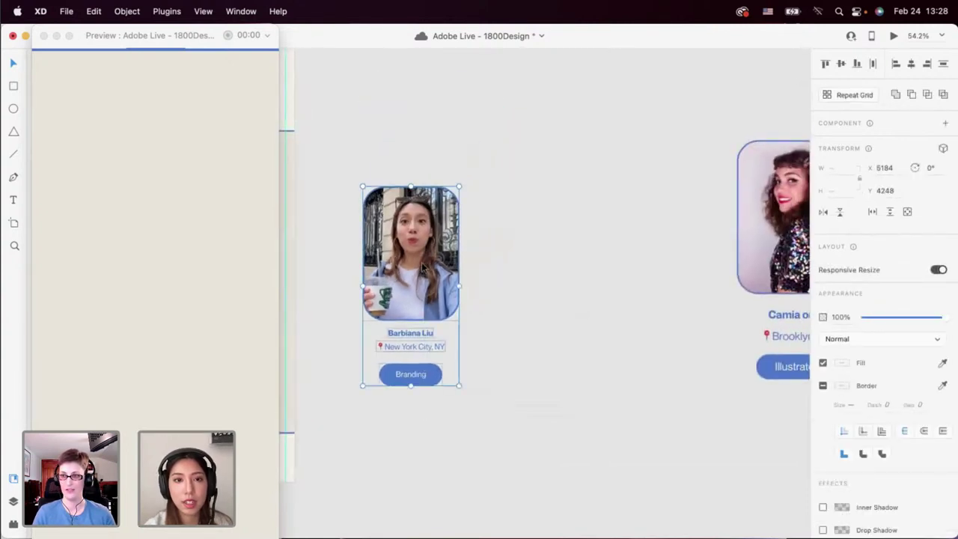
{"action": "scroll", "coordinate": [423, 268], "scroll_direction": "left", "scroll_amount": 3}
{"action": "left_click_drag", "start_coordinate": [498, 277], "coordinate": [514, 298]}
{"action": "scroll", "coordinate": [514, 297], "scroll_direction": "up", "scroll_amount": 3}
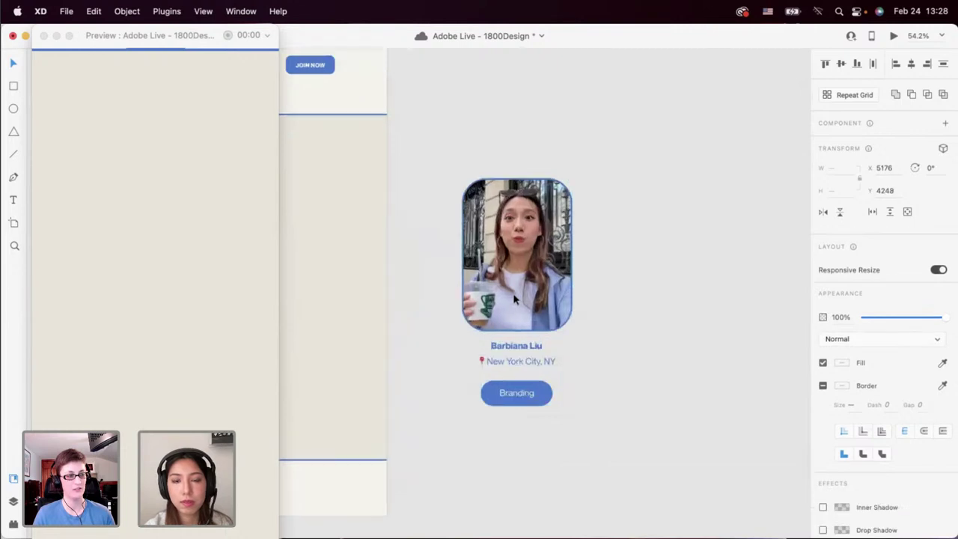
Reduce the corner radius of the first card's photo frame to 48.
{"action": "scroll", "coordinate": [513, 298], "scroll_direction": "right", "scroll_amount": 2}
{"action": "left_click", "coordinate": [608, 264]}
{"action": "left_click", "coordinate": [513, 152]}
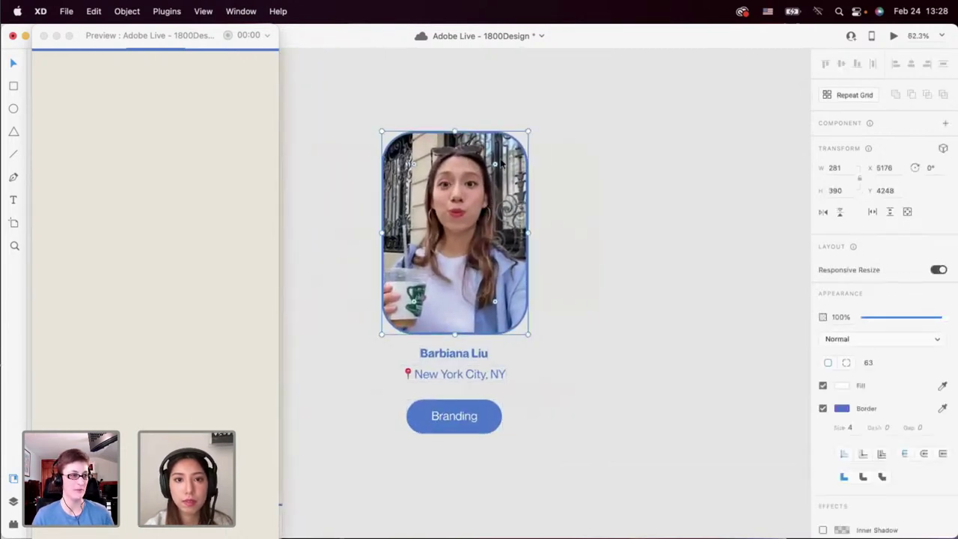
{"action": "left_click_drag", "start_coordinate": [501, 161], "coordinate": [503, 150]}
{"action": "scroll", "coordinate": [505, 149], "scroll_direction": "down", "scroll_amount": 5}
{"action": "scroll", "coordinate": [503, 151], "scroll_direction": "up", "scroll_amount": 3}
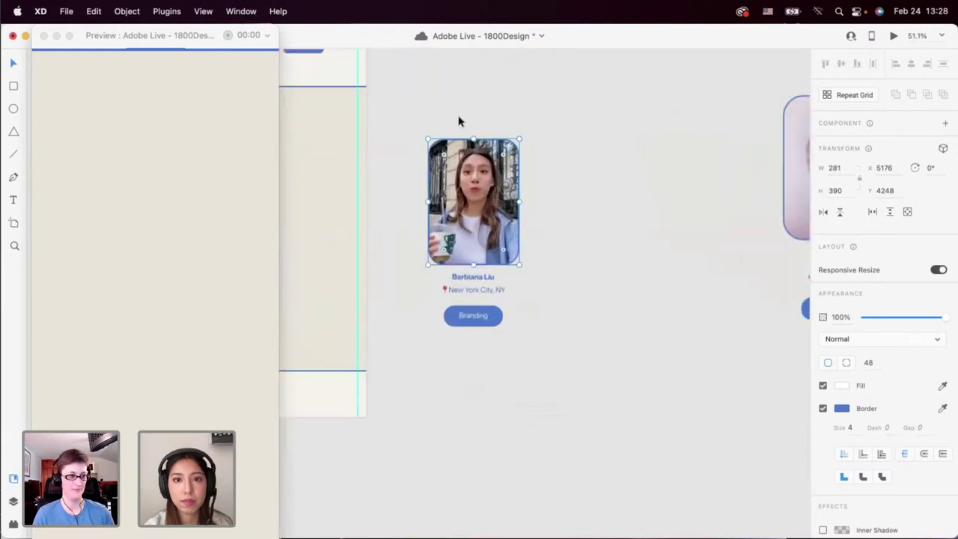
Move the whole first card into the beige section of the mobile artboard, at about X 55, Y 4164.
{"action": "left_click_drag", "start_coordinate": [460, 119], "coordinate": [496, 337]}
{"action": "scroll", "coordinate": [496, 337], "scroll_direction": "down", "scroll_amount": 3}
{"action": "scroll", "coordinate": [496, 336], "scroll_direction": "up", "scroll_amount": 2}
{"action": "left_click_drag", "start_coordinate": [514, 280], "coordinate": [409, 272]}
Try duplicating the card beside the original with a 29 px gap, then undo the copy.
{"action": "left_click_drag", "start_coordinate": [470, 278], "coordinate": [475, 280]}
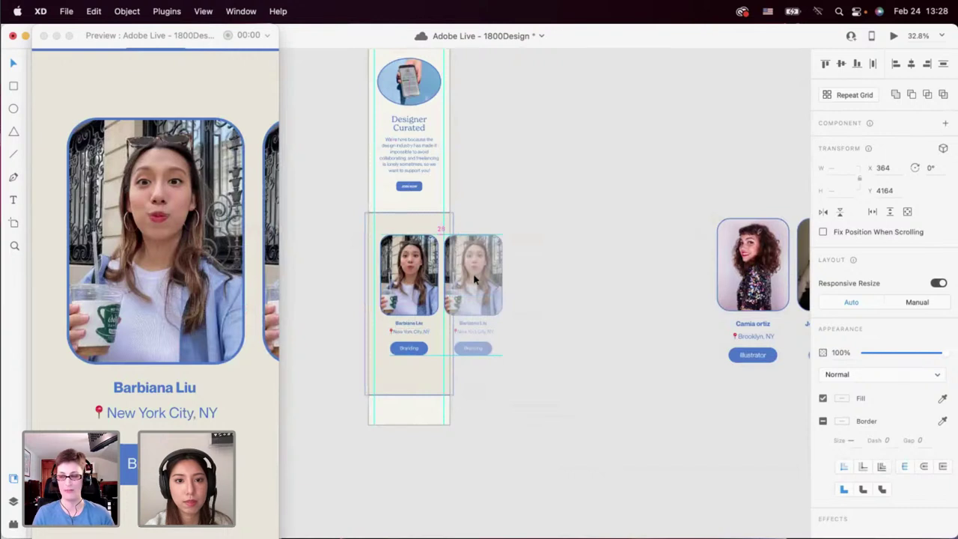
{"action": "double_click", "coordinate": [475, 280]}
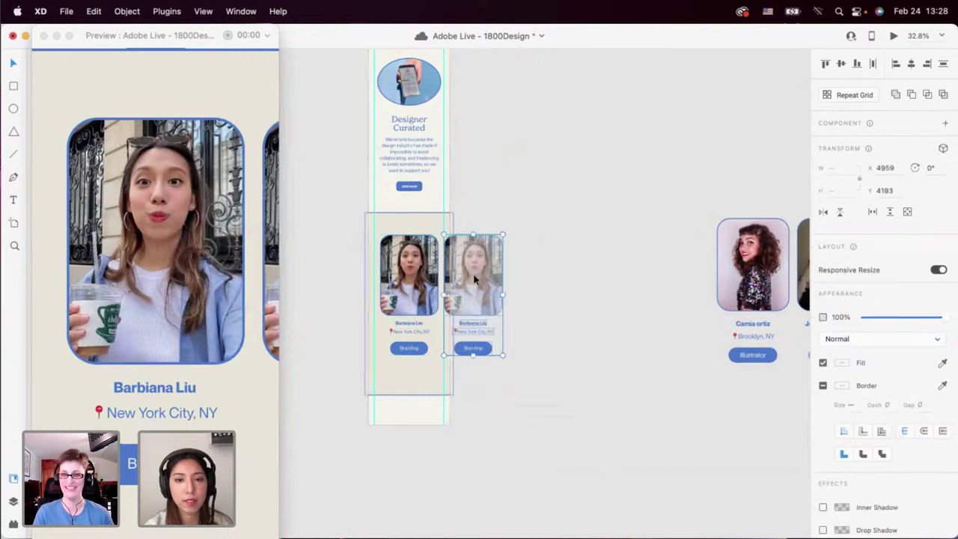
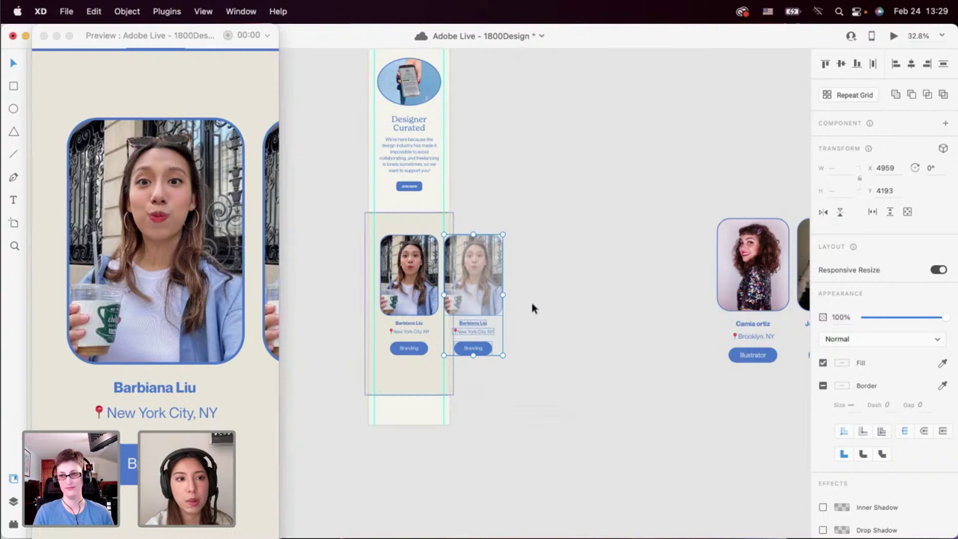
{"action": "key", "text": "super+z"}
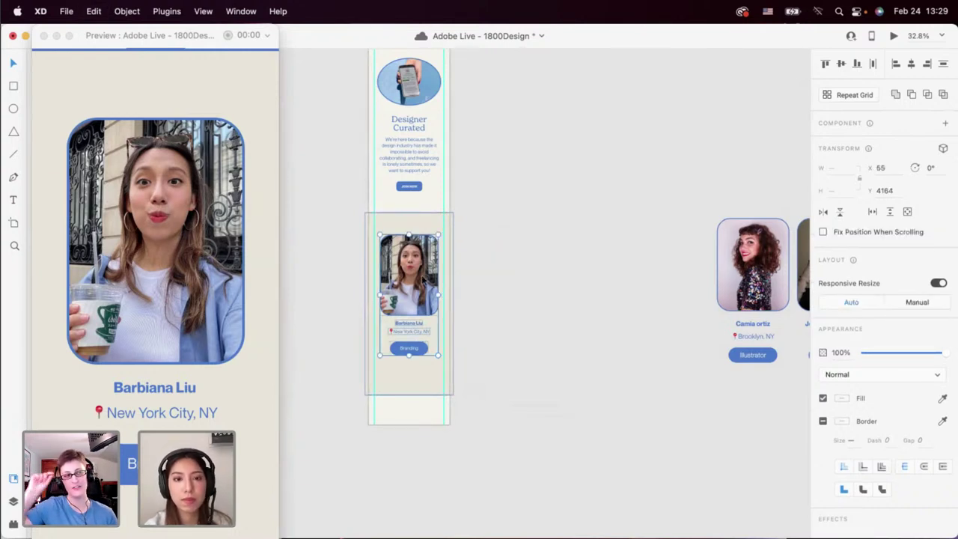
Move the card back out of the beige section onto the empty canvas beside the artboard and deselect it.
{"action": "left_click_drag", "start_coordinate": [425, 279], "coordinate": [534, 292]}
{"action": "left_click", "coordinate": [576, 295]}
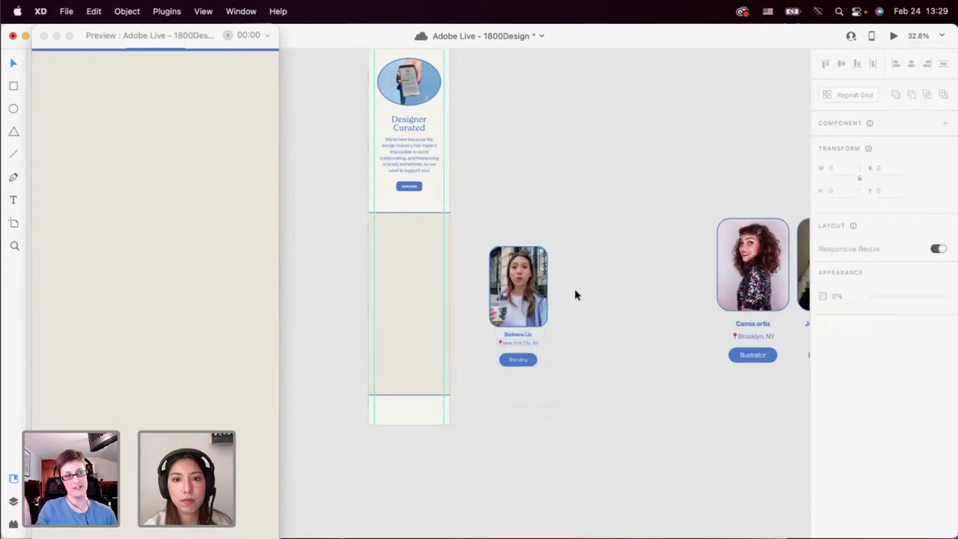
Close the preview window and duplicate the small profile card directly beside the original on the canvas.
{"action": "left_click", "coordinate": [44, 35]}
{"action": "scroll", "coordinate": [438, 288], "scroll_direction": "right", "scroll_amount": 3}
{"action": "scroll", "coordinate": [438, 288], "scroll_direction": "up", "scroll_amount": 3}
{"action": "scroll", "coordinate": [397, 292], "scroll_direction": "right", "scroll_amount": 3}
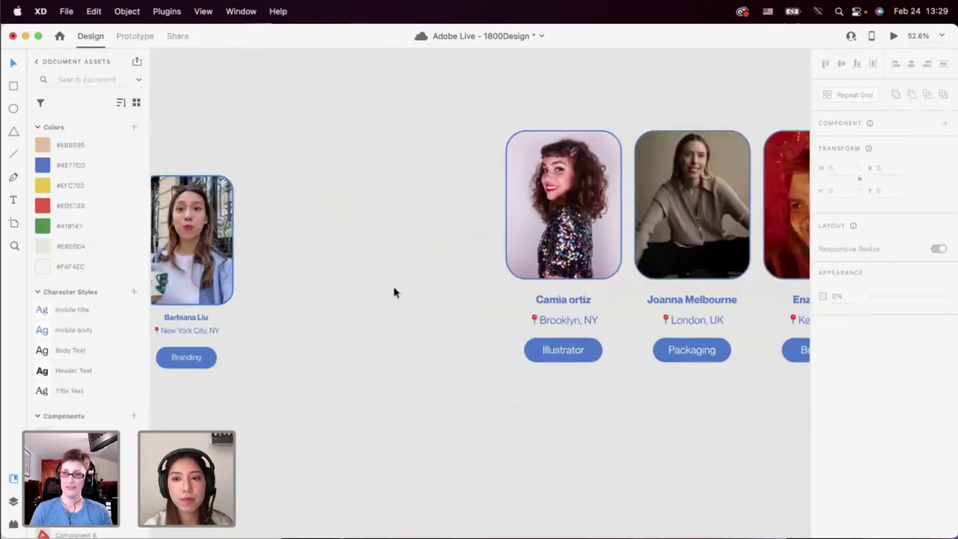
{"action": "scroll", "coordinate": [395, 291], "scroll_direction": "down", "scroll_amount": 3}
{"action": "scroll", "coordinate": [337, 292], "scroll_direction": "left", "scroll_amount": 2}
{"action": "scroll", "coordinate": [336, 292], "scroll_direction": "up", "scroll_amount": 1}
{"action": "left_click", "coordinate": [286, 293]}
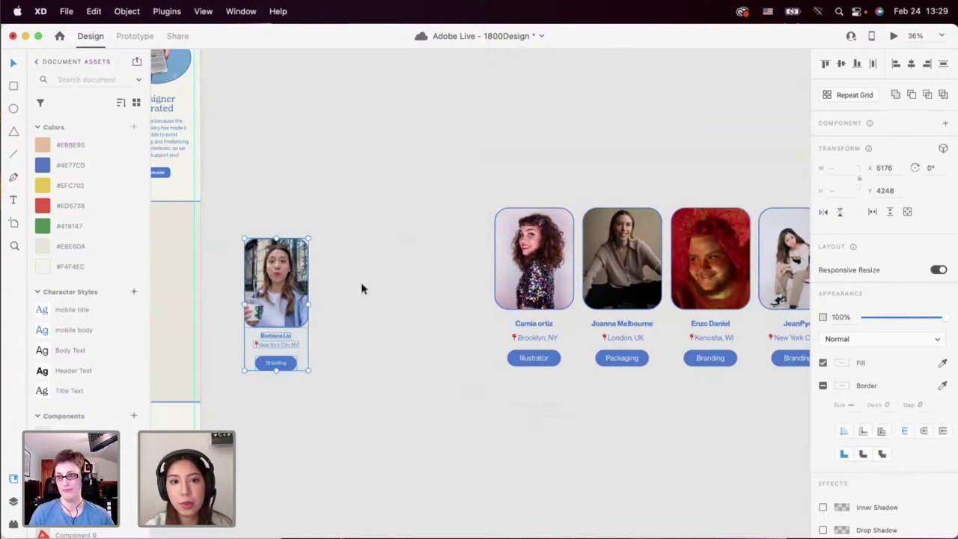
{"action": "left_click_drag", "start_coordinate": [286, 292], "coordinate": [359, 293]}
Move the four larger profile cards below the small cards, aligned with the row's start at X 5176, Y 5033.
{"action": "scroll", "coordinate": [482, 220], "scroll_direction": "down", "scroll_amount": 3}
{"action": "left_click_drag", "start_coordinate": [488, 185], "coordinate": [702, 338]}
{"action": "left_click_drag", "start_coordinate": [712, 232], "coordinate": [531, 383]}
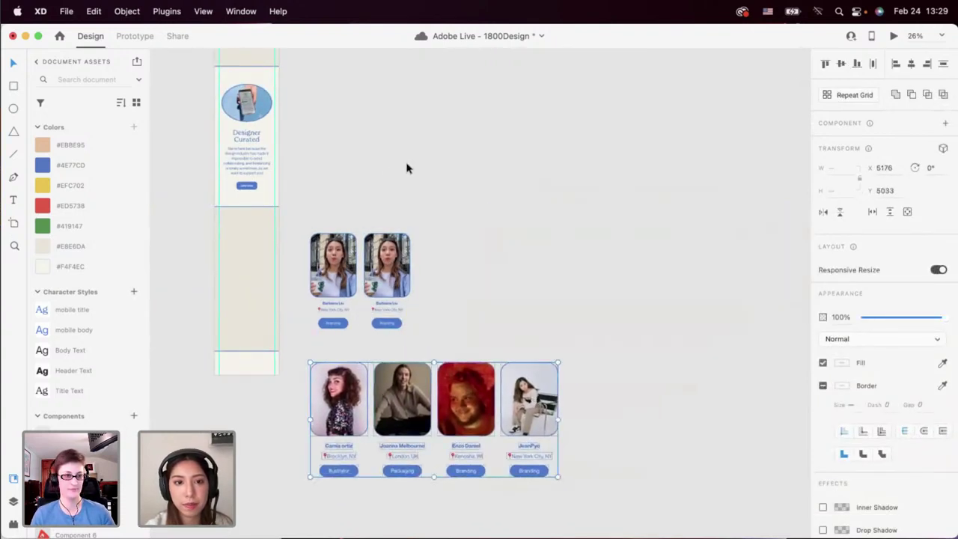
Duplicate the small profile cards again to complete a row of four evenly spaced cards, then deselect them.
{"action": "left_click_drag", "start_coordinate": [378, 181], "coordinate": [394, 332]}
{"action": "left_click_drag", "start_coordinate": [384, 275], "coordinate": [494, 276]}
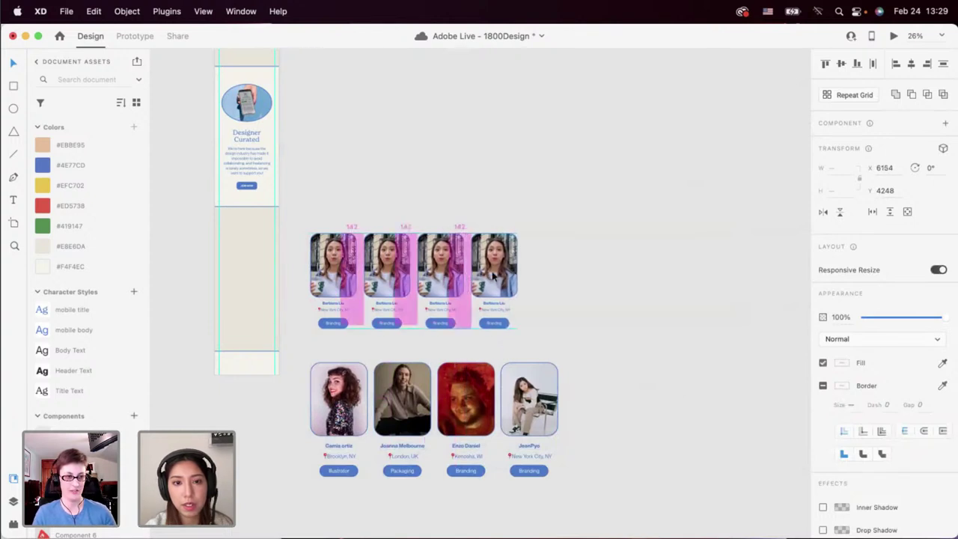
{"action": "left_click", "coordinate": [445, 218]}
Replace the designer name on the second small card with the name copied from the second large card.
{"action": "scroll", "coordinate": [445, 218], "scroll_direction": "down", "scroll_amount": 2}
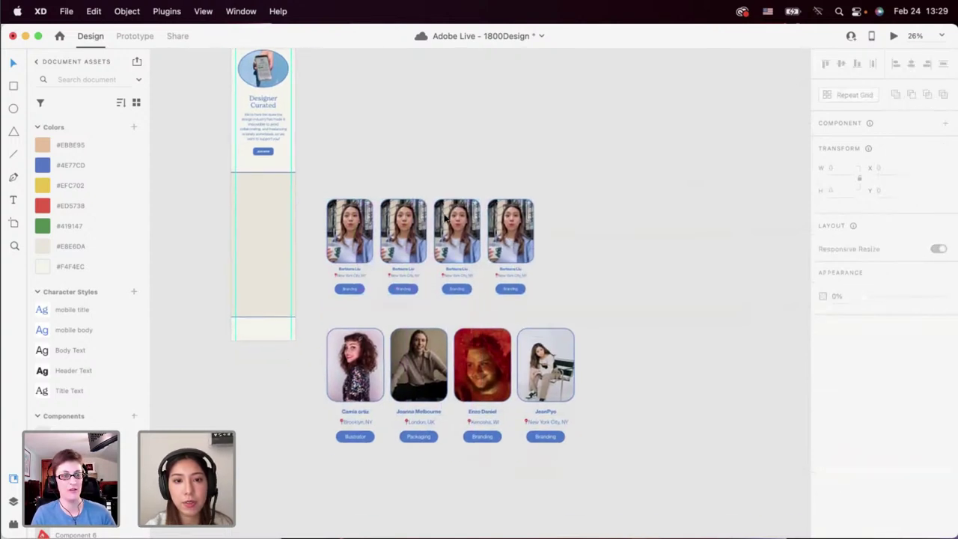
{"action": "scroll", "coordinate": [360, 233], "scroll_direction": "up", "scroll_amount": 3}
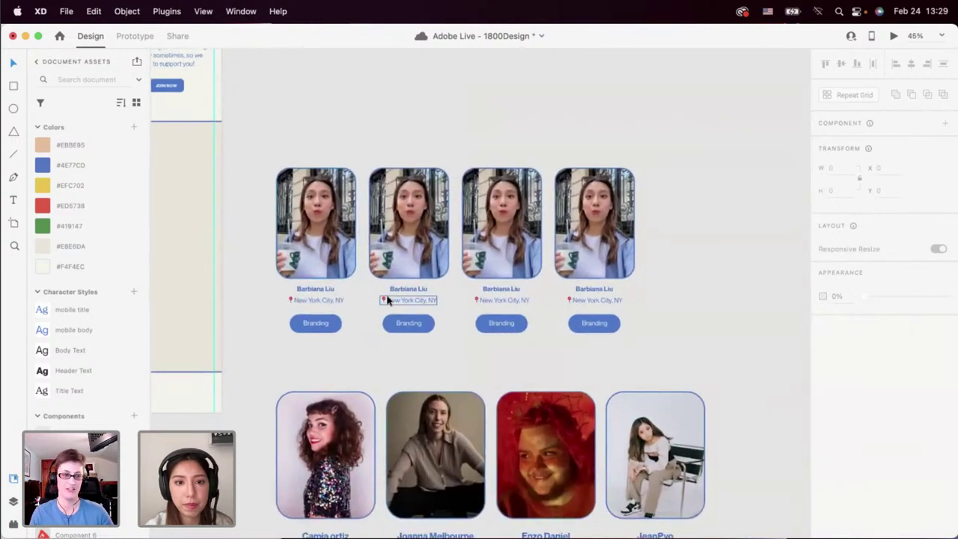
{"action": "scroll", "coordinate": [390, 299], "scroll_direction": "up", "scroll_amount": 5}
{"action": "scroll", "coordinate": [401, 376], "scroll_direction": "down", "scroll_amount": 1}
{"action": "left_click", "coordinate": [397, 443]}
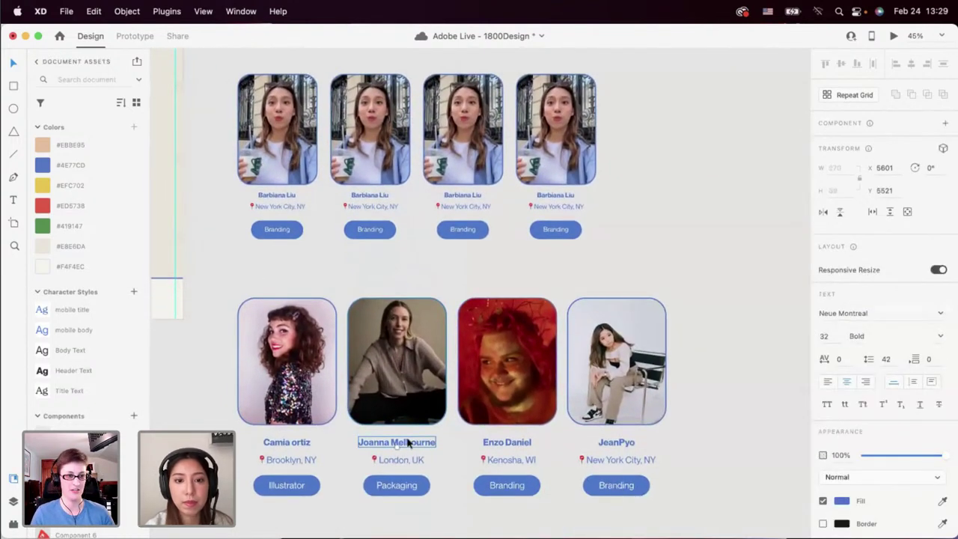
{"action": "double_click", "coordinate": [409, 443]}
{"action": "key", "text": "super+c"}
{"action": "double_click", "coordinate": [372, 196]}
{"action": "key", "text": "super+v"}
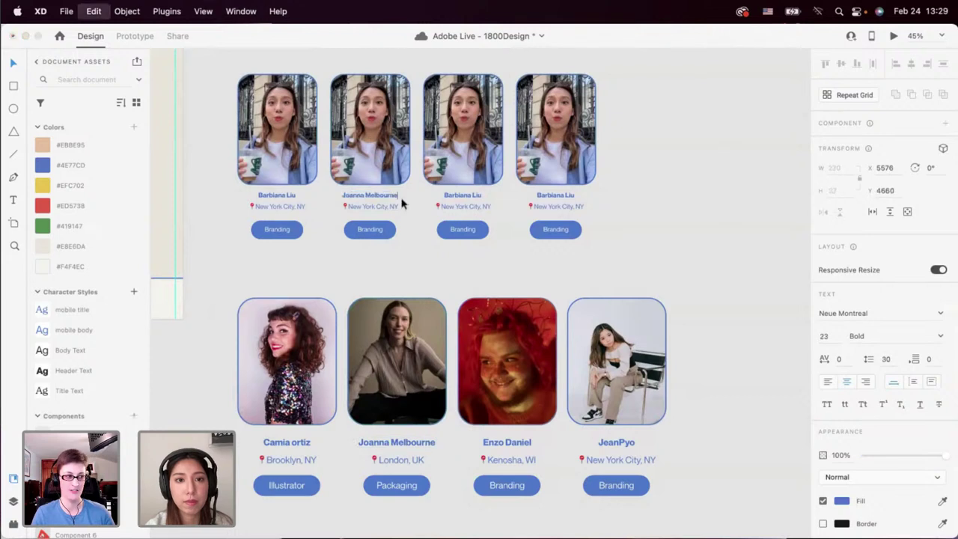
Replace the second small card's location with "London, UK" copied from the second large card.
{"action": "double_click", "coordinate": [401, 460]}
{"action": "key", "text": "super+c"}
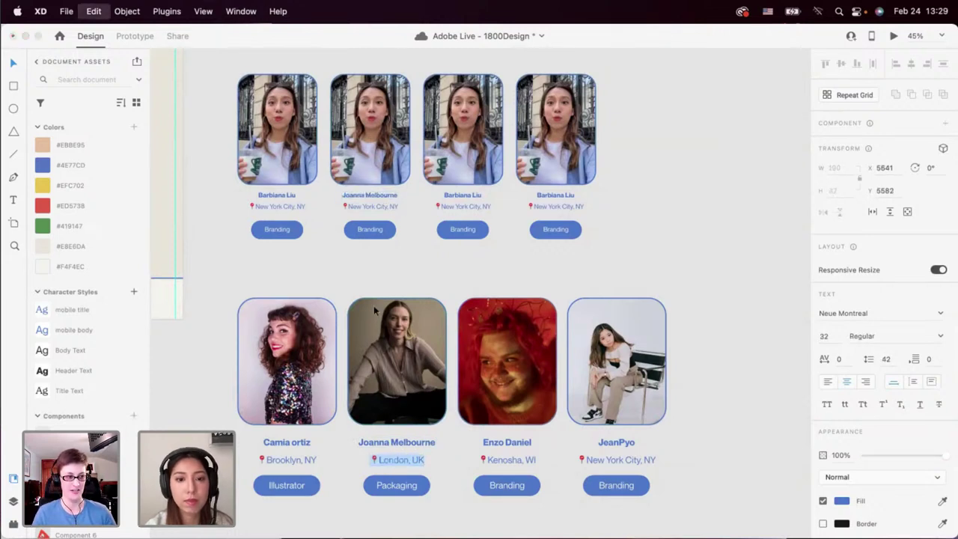
{"action": "double_click", "coordinate": [368, 206]}
{"action": "key", "text": "super+v"}
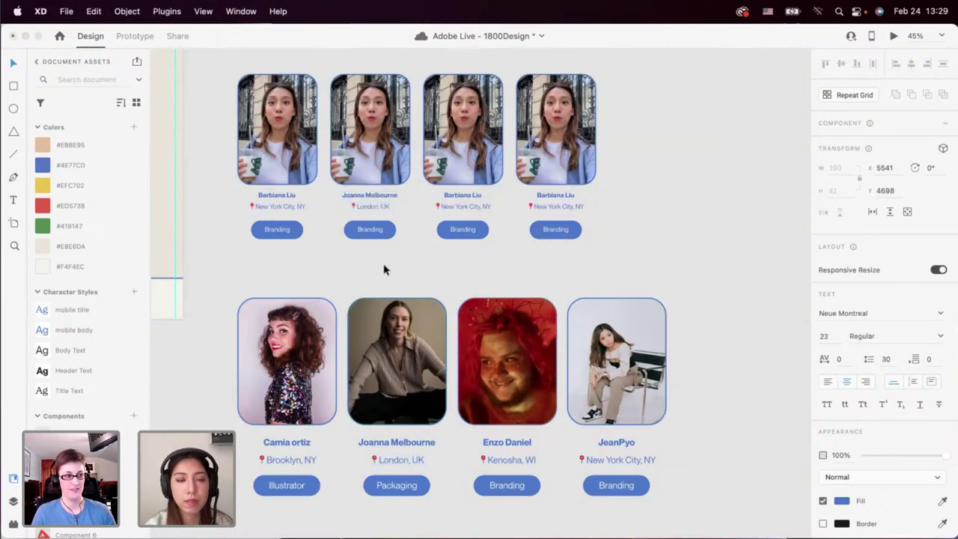
Replace the second small card's specialty label with "Packaging" copied from the second large card.
{"action": "scroll", "coordinate": [385, 300], "scroll_direction": "down", "scroll_amount": 3}
{"action": "double_click", "coordinate": [386, 401]}
{"action": "key", "text": "super+c"}
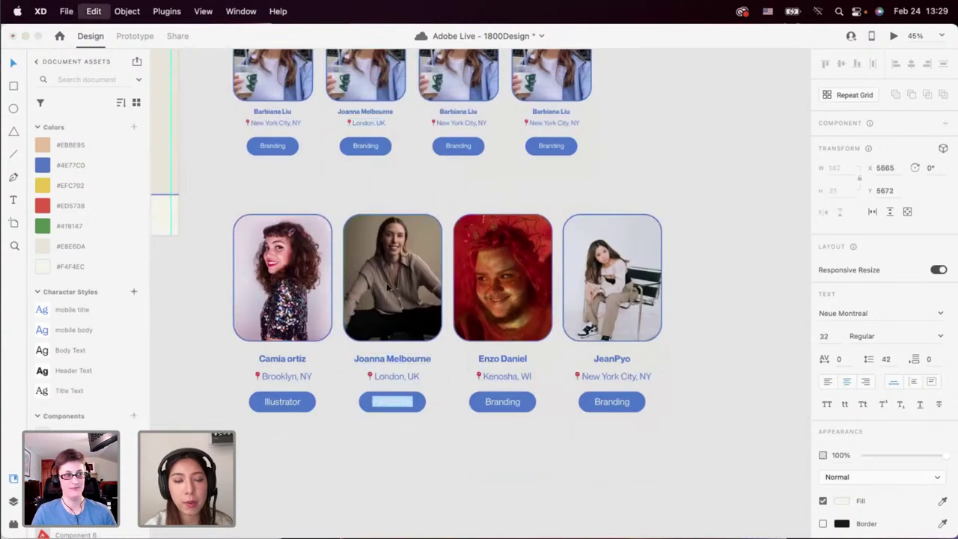
{"action": "key", "text": "Escape"}
{"action": "scroll", "coordinate": [372, 175], "scroll_direction": "up", "scroll_amount": 3}
{"action": "scroll", "coordinate": [372, 175], "scroll_direction": "down", "scroll_amount": 3}
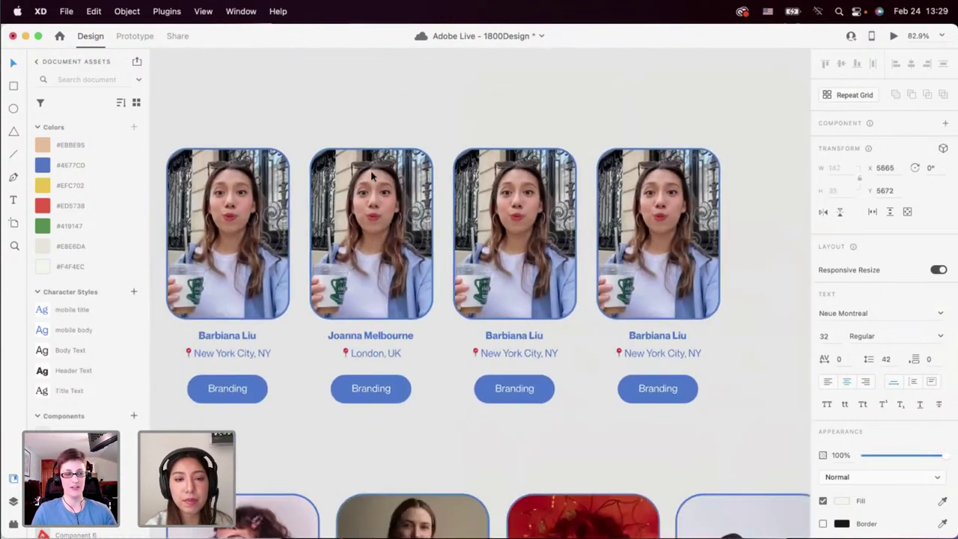
{"action": "double_click", "coordinate": [370, 390]}
{"action": "key", "text": "super+v"}
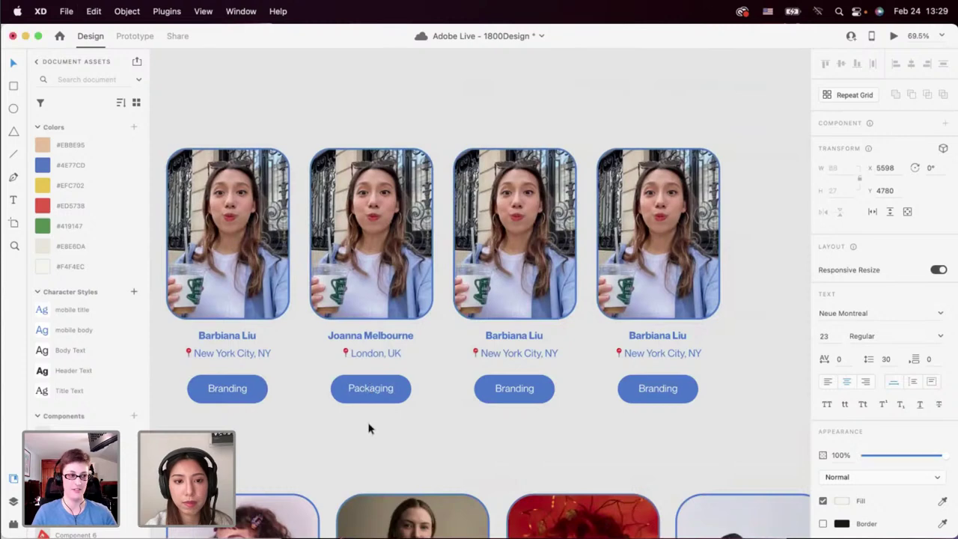
{"action": "key", "text": "Escape"}
{"action": "scroll", "coordinate": [367, 427], "scroll_direction": "down", "scroll_amount": 5}
{"action": "scroll", "coordinate": [368, 427], "scroll_direction": "down", "scroll_amount": 5}
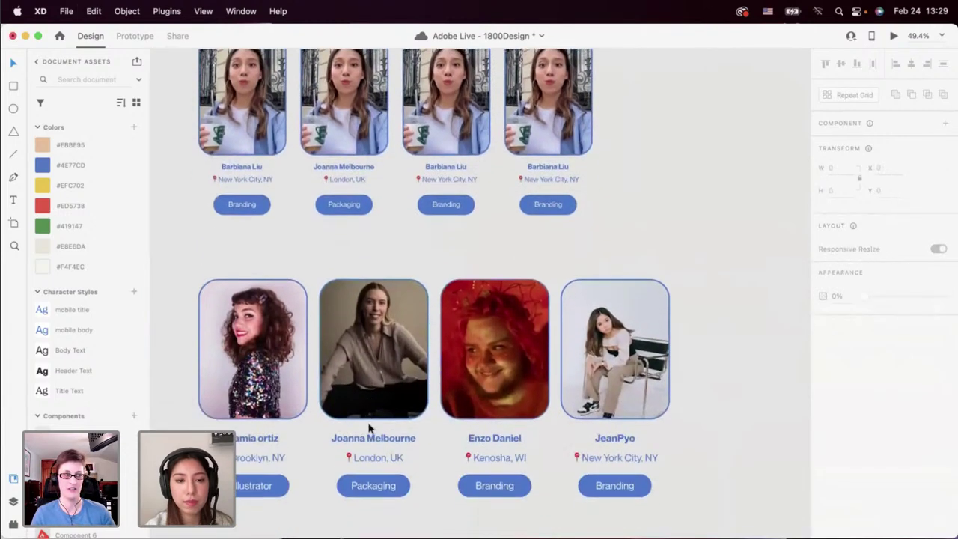
{"action": "scroll", "coordinate": [346, 387], "scroll_direction": "up", "scroll_amount": 4}
{"action": "scroll", "coordinate": [346, 387], "scroll_direction": "down", "scroll_amount": 2}
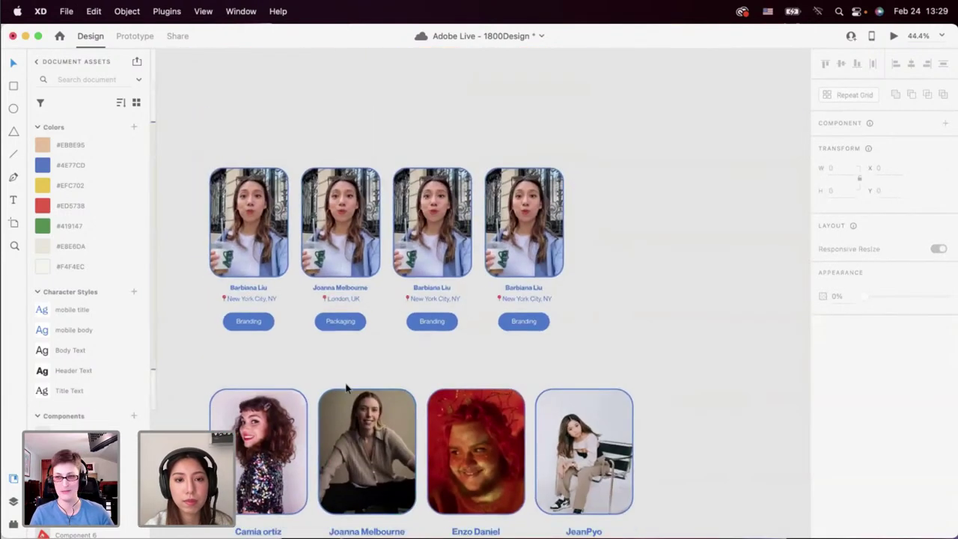
{"action": "scroll", "coordinate": [346, 387], "scroll_direction": "up", "scroll_amount": 3}
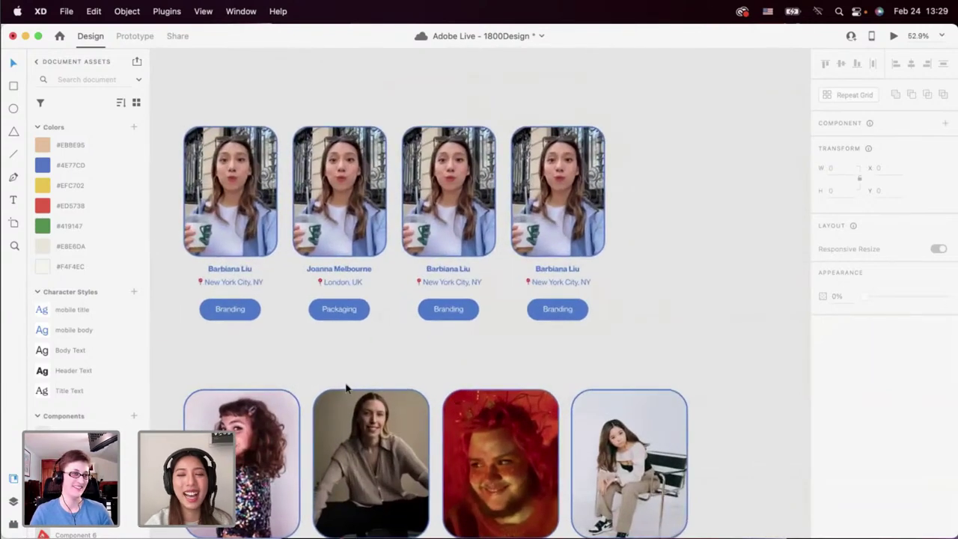
{"action": "scroll", "coordinate": [346, 387], "scroll_direction": "down", "scroll_amount": 3}
{"action": "scroll", "coordinate": [346, 387], "scroll_direction": "down", "scroll_amount": 3}
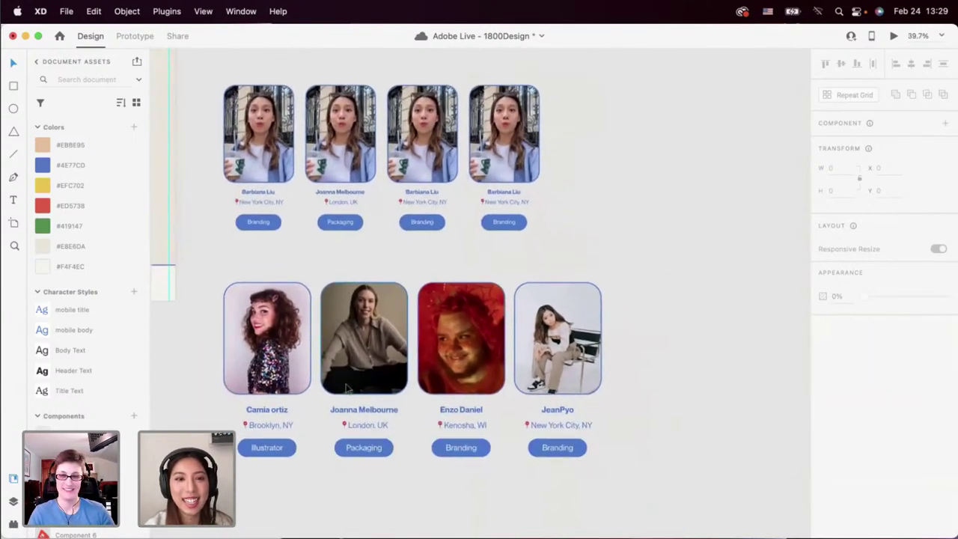
Try deleting the four large profile cards, then undo the deletion and deselect them.
{"action": "left_click_drag", "start_coordinate": [242, 257], "coordinate": [589, 499]}
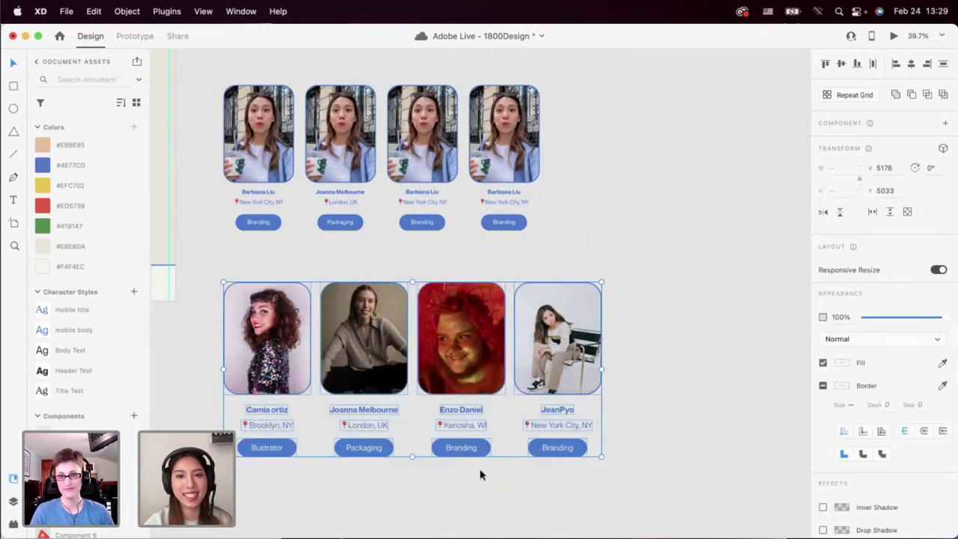
{"action": "left_click", "coordinate": [250, 263]}
{"action": "left_click_drag", "start_coordinate": [250, 262], "coordinate": [669, 517]}
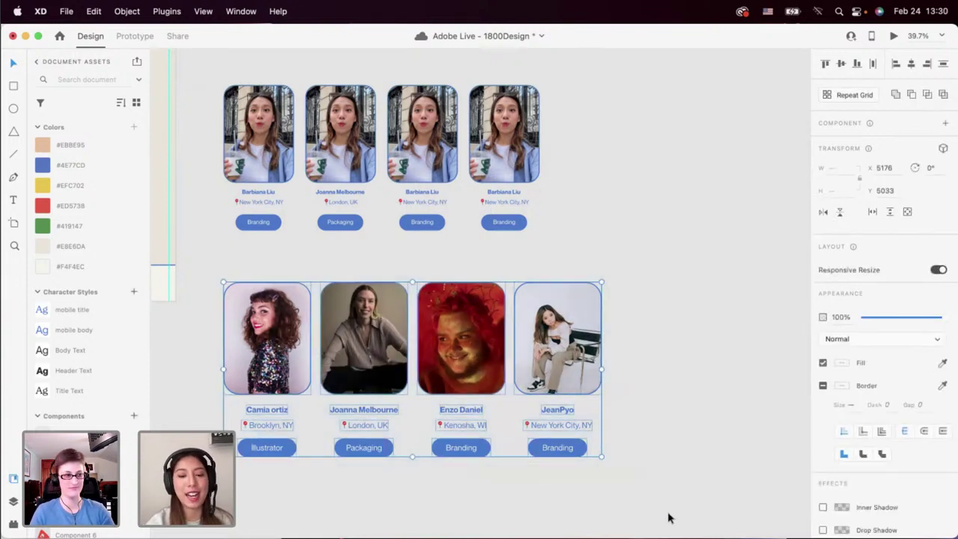
{"action": "key", "text": "Delete"}
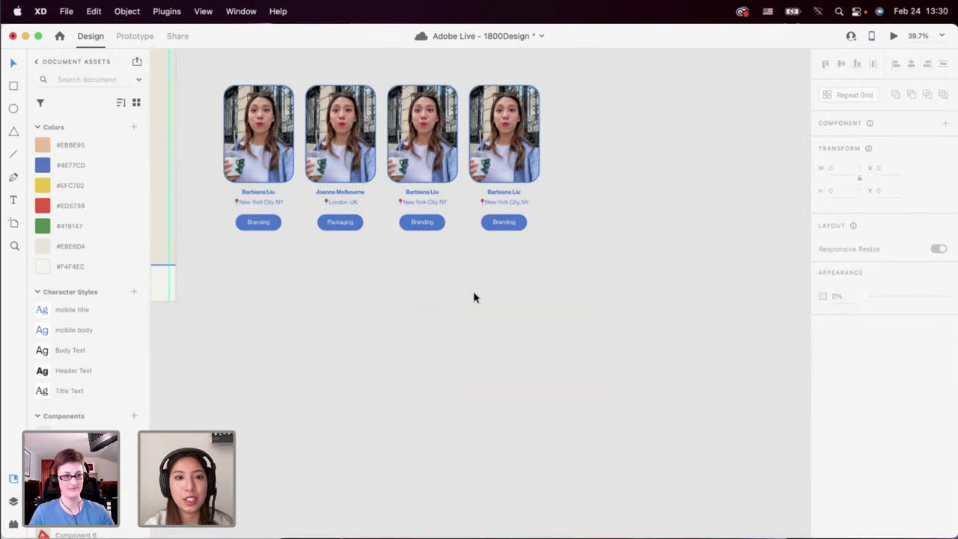
{"action": "key", "text": "super+z"}
{"action": "left_click", "coordinate": [409, 268]}
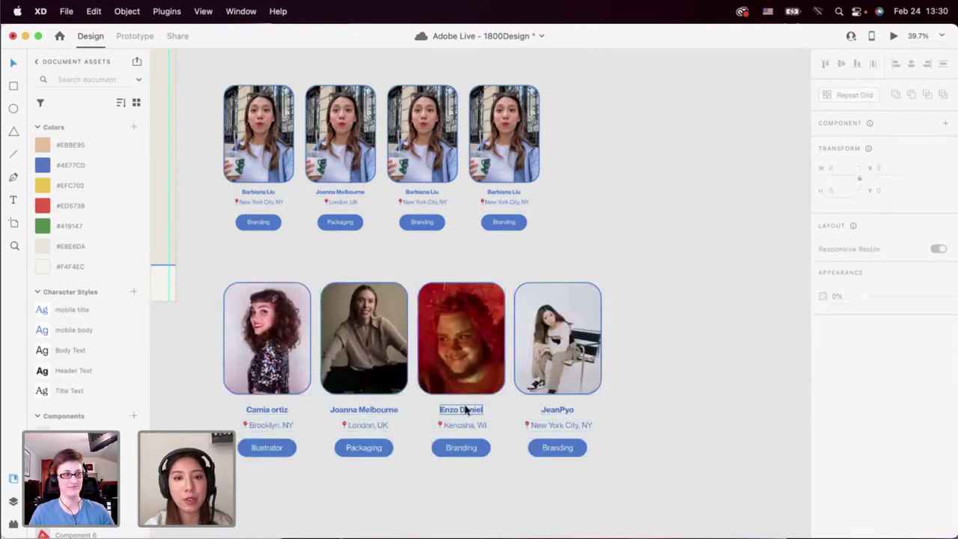
Replace the designer name on the third small card with the name copied from the third large card.
{"action": "double_click", "coordinate": [464, 409]}
{"action": "key", "text": "super+c"}
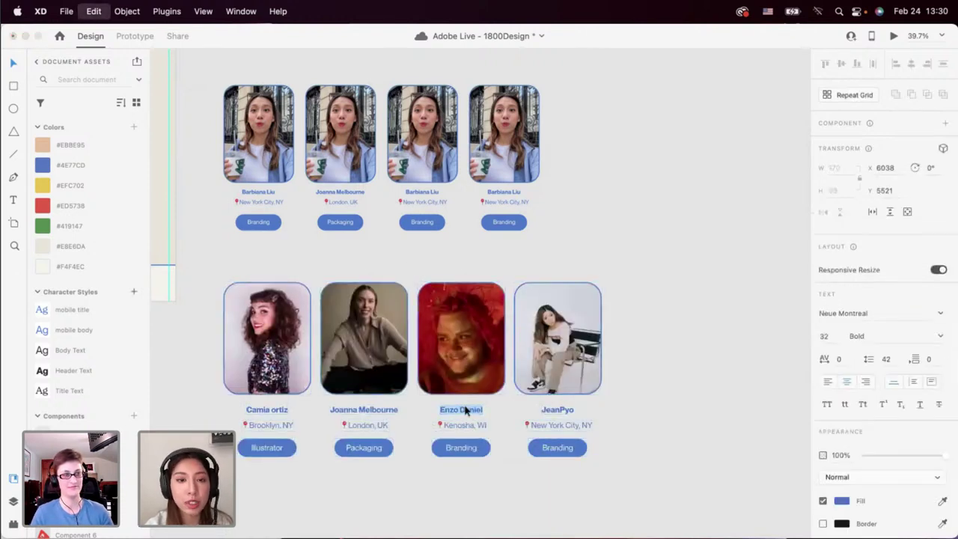
{"action": "double_click", "coordinate": [429, 193]}
{"action": "key", "text": "super+v"}
{"action": "key", "text": "Escape"}
Copy the location "Kenosha, WI" and the specialty "Branding" from the third large card into the third small card.
{"action": "left_click", "coordinate": [463, 425]}
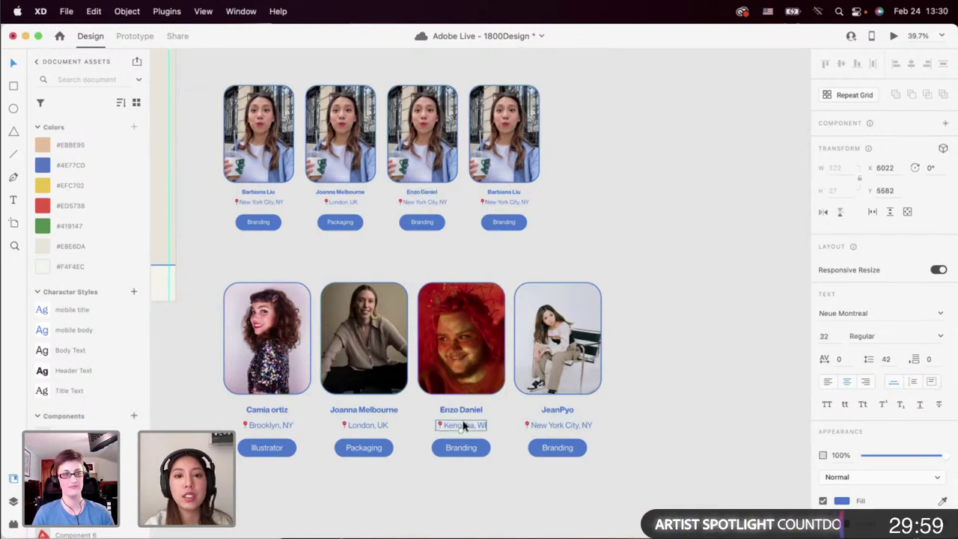
{"action": "key", "text": "super+c"}
{"action": "left_click", "coordinate": [423, 201]}
{"action": "key", "text": "super+v"}
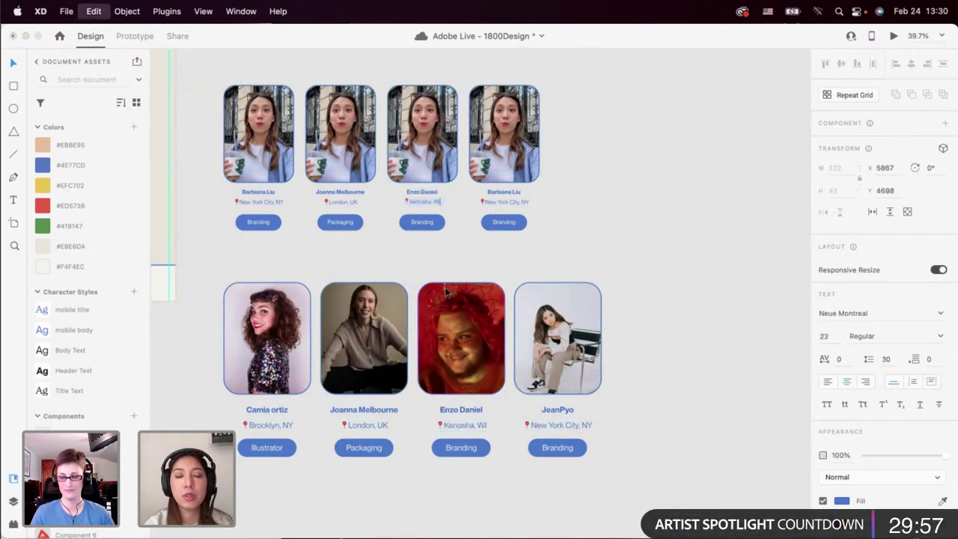
{"action": "double_click", "coordinate": [463, 447]}
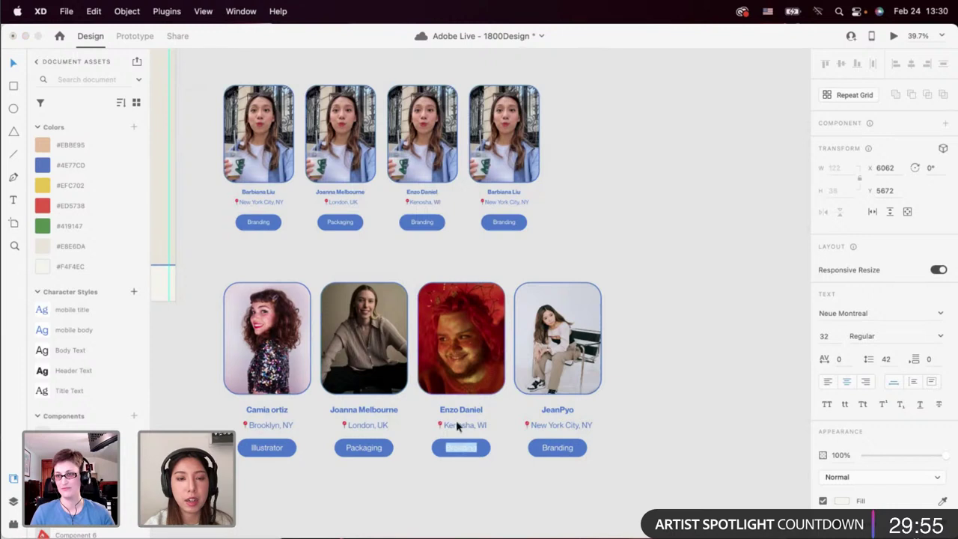
{"action": "double_click", "coordinate": [422, 222]}
{"action": "key", "text": "super+v"}
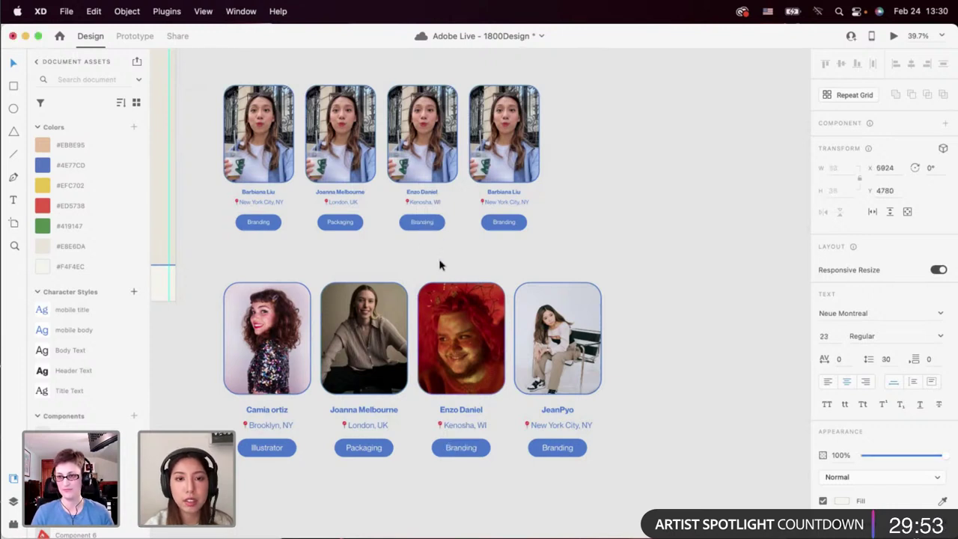
Replace the designer name on the fourth small card with the name copied from the fourth large card.
{"action": "scroll", "coordinate": [493, 272], "scroll_direction": "left", "scroll_amount": 3}
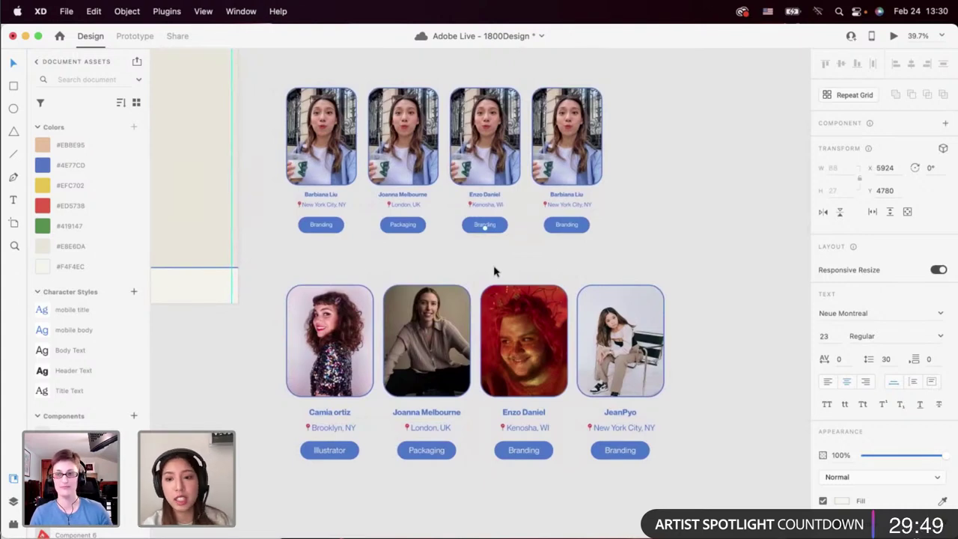
{"action": "scroll", "coordinate": [493, 272], "scroll_direction": "right", "scroll_amount": 3}
{"action": "scroll", "coordinate": [479, 285], "scroll_direction": "up", "scroll_amount": 3}
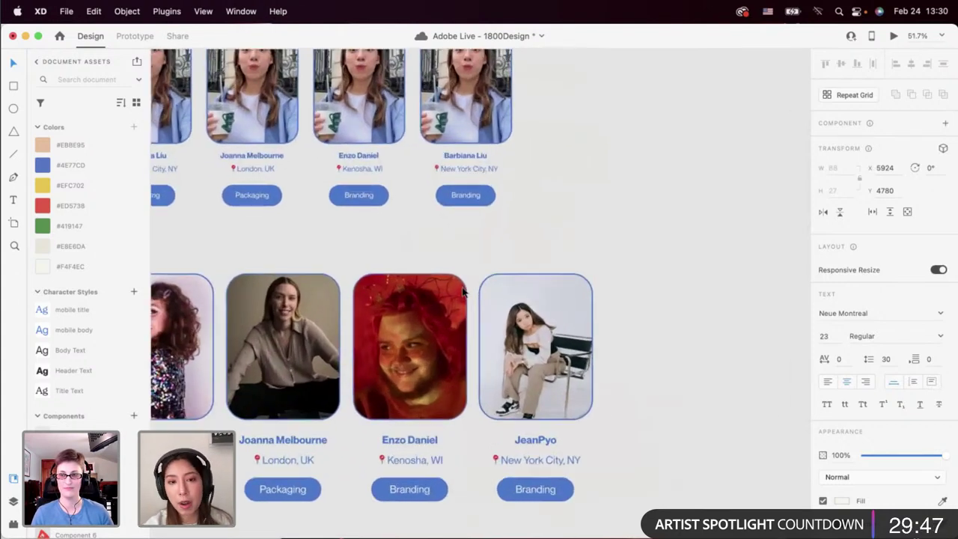
{"action": "scroll", "coordinate": [464, 292], "scroll_direction": "down", "scroll_amount": 3}
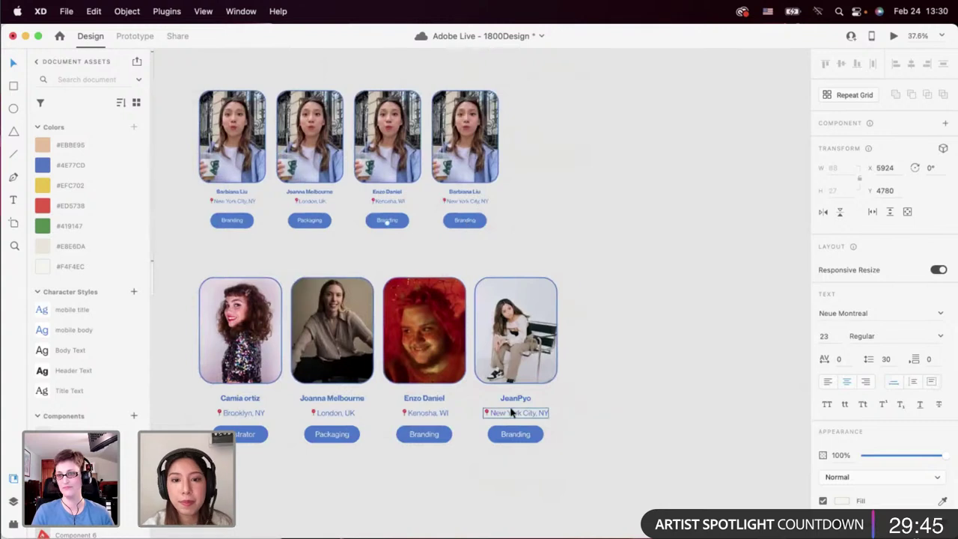
{"action": "left_click", "coordinate": [514, 399]}
{"action": "double_click", "coordinate": [514, 399]}
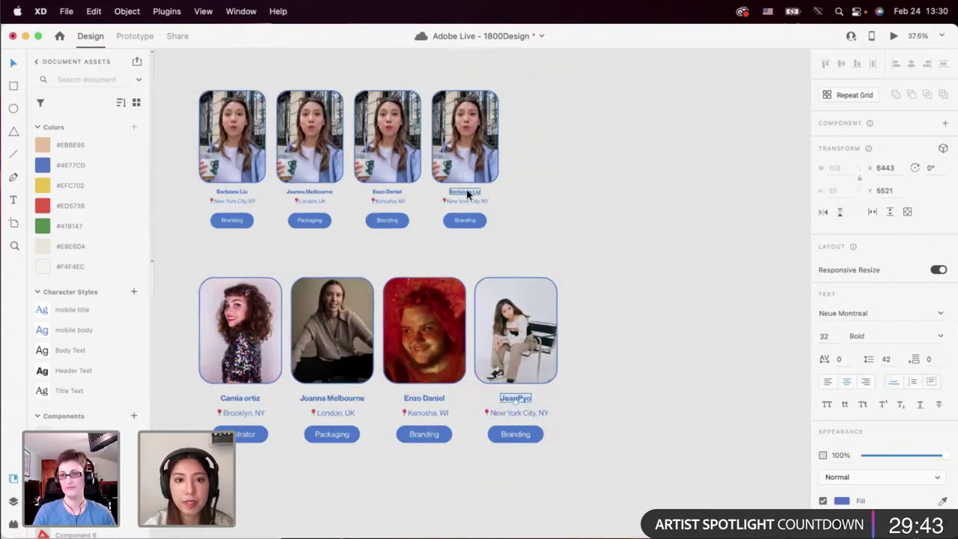
{"action": "key", "text": "Escape"}
Copy the location "New York City, NY" and the specialty "Branding" from the fourth large card into the fourth small card.
{"action": "double_click", "coordinate": [501, 414]}
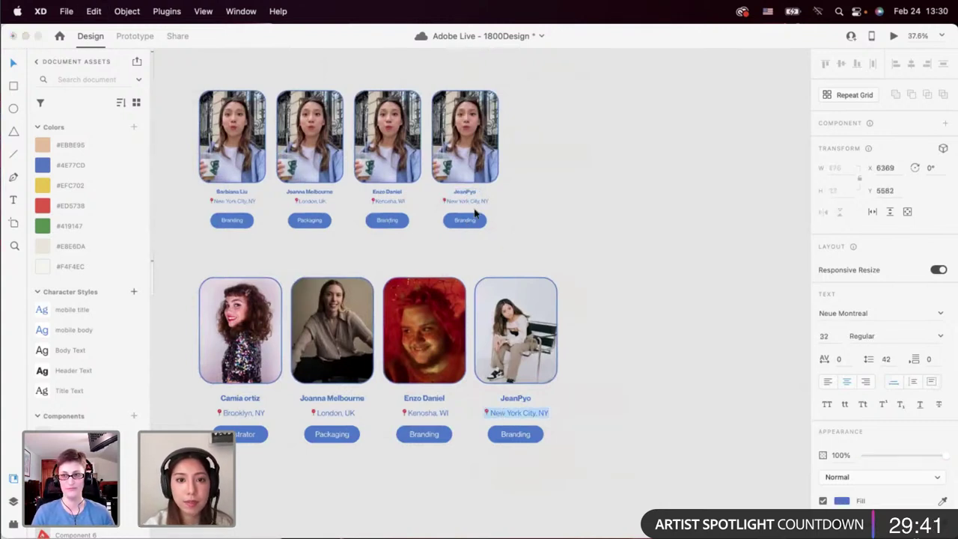
{"action": "key", "text": "Escape"}
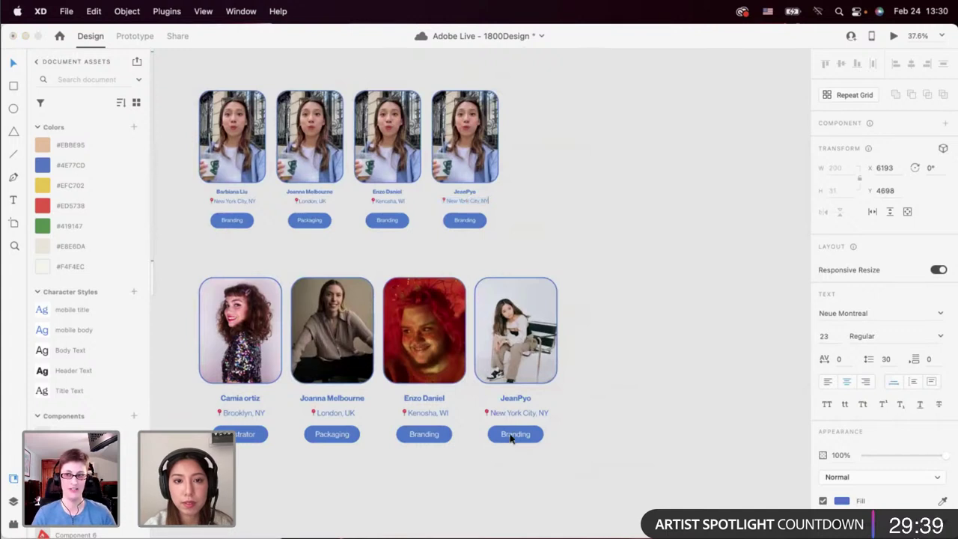
{"action": "double_click", "coordinate": [514, 434]}
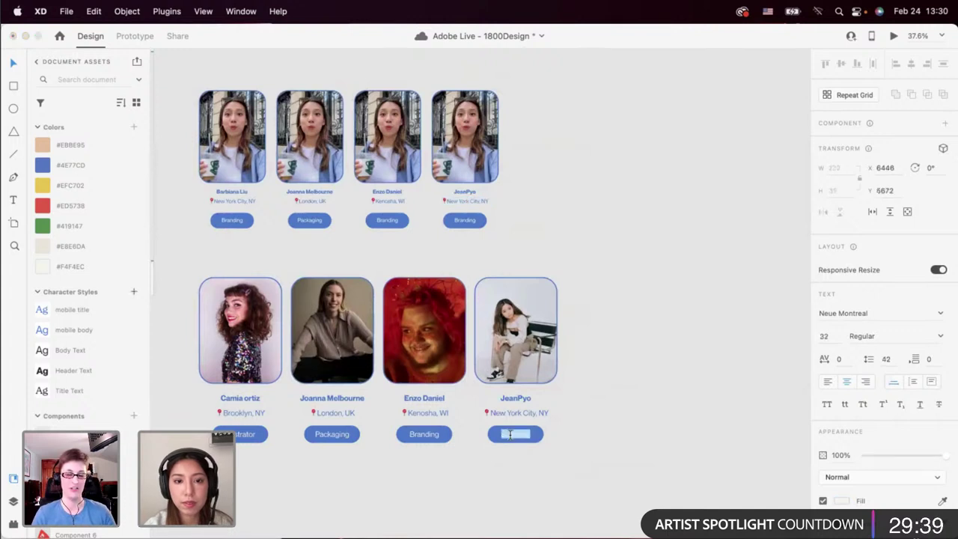
{"action": "left_click", "coordinate": [470, 223]}
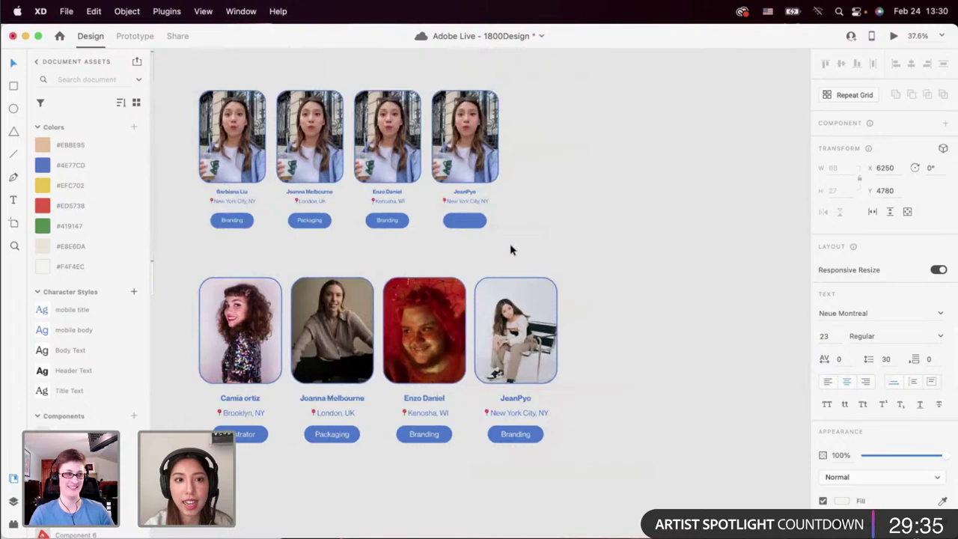
{"action": "scroll", "coordinate": [408, 244], "scroll_direction": "left", "scroll_amount": 2}
{"action": "scroll", "coordinate": [409, 245], "scroll_direction": "up", "scroll_amount": 1}
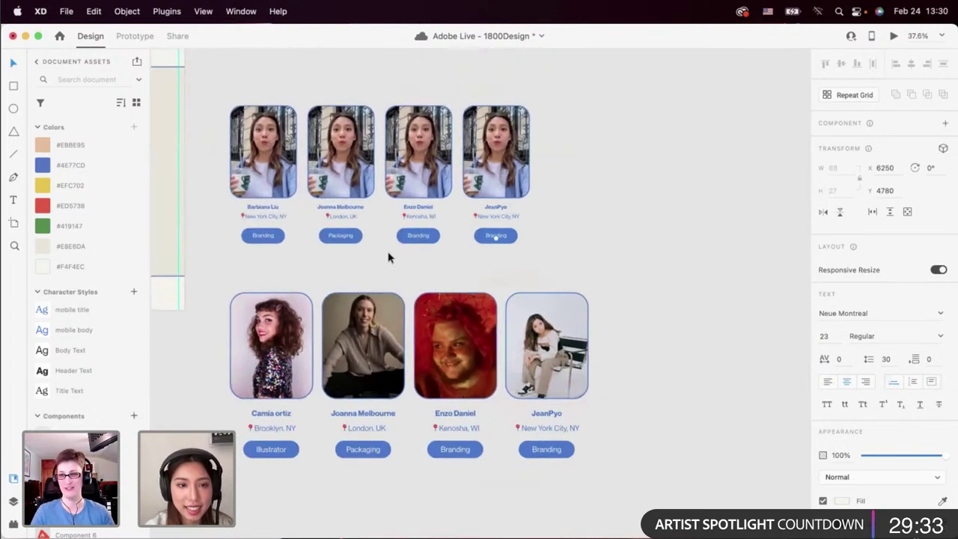
Delete the row of four large designer cards below the small cards.
{"action": "left_click", "coordinate": [500, 241]}
{"action": "left_click", "coordinate": [502, 254]}
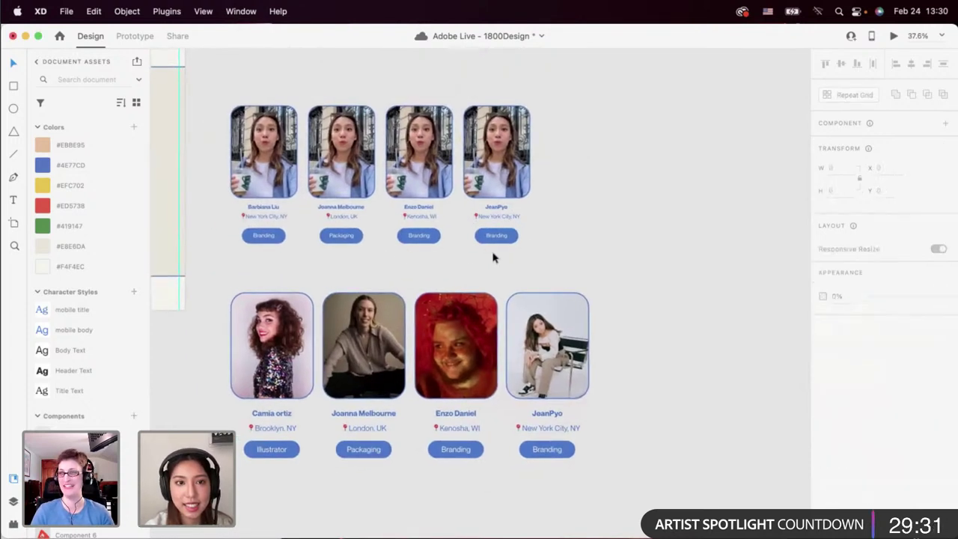
{"action": "scroll", "coordinate": [337, 245], "scroll_direction": "left", "scroll_amount": 4}
{"action": "scroll", "coordinate": [368, 239], "scroll_direction": "up", "scroll_amount": 3}
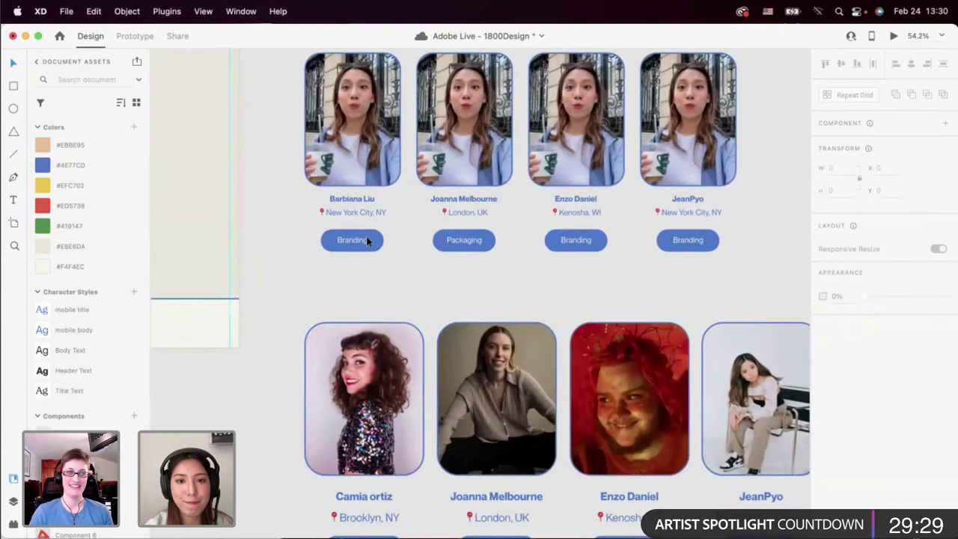
{"action": "scroll", "coordinate": [378, 237], "scroll_direction": "down", "scroll_amount": 3}
{"action": "scroll", "coordinate": [391, 250], "scroll_direction": "down", "scroll_amount": 3}
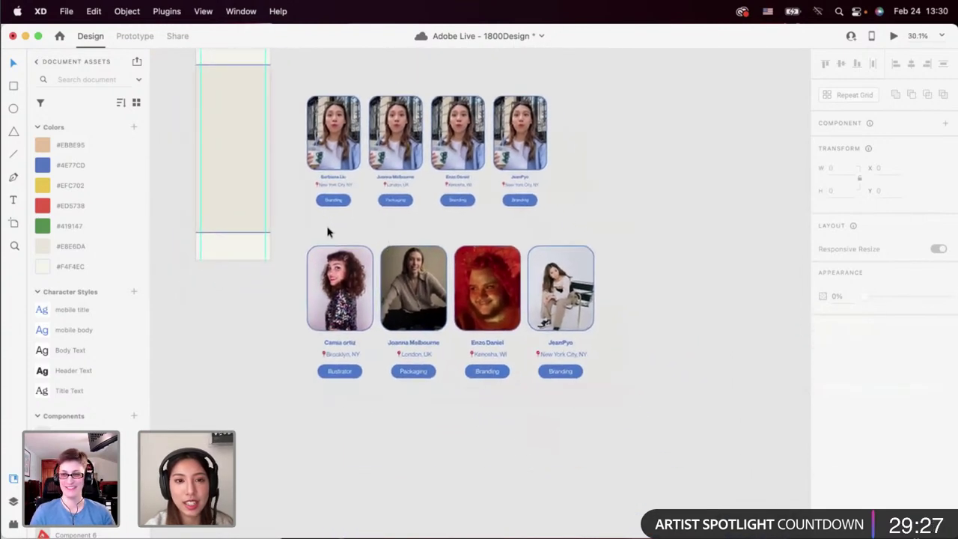
{"action": "left_click_drag", "start_coordinate": [314, 233], "coordinate": [577, 400]}
{"action": "key", "text": "Delete"}
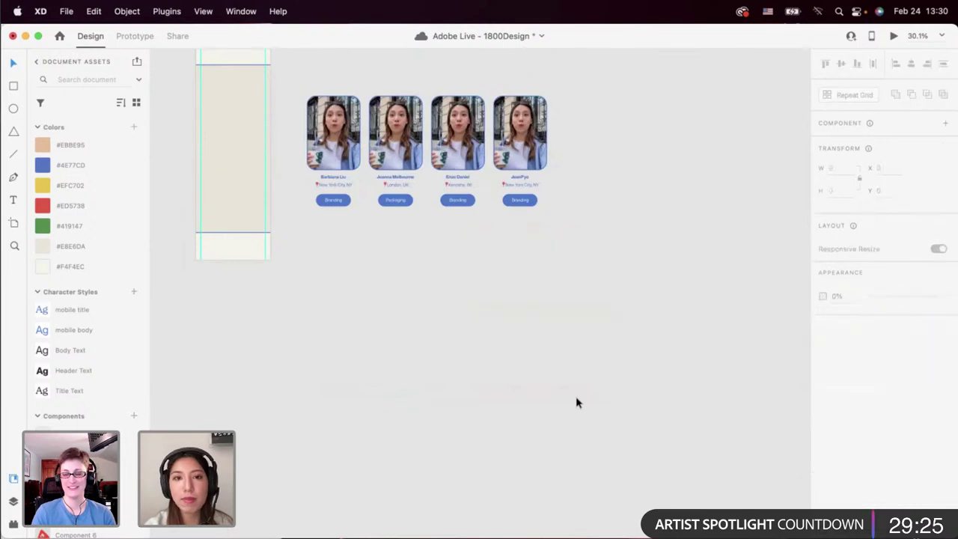
Switch to the Design Files folder in Finder and fill the second and fourth cards' photo frames with their designers' matching portraits.
{"action": "scroll", "coordinate": [544, 367], "scroll_direction": "up", "scroll_amount": 3}
{"action": "scroll", "coordinate": [417, 309], "scroll_direction": "up", "scroll_amount": 5}
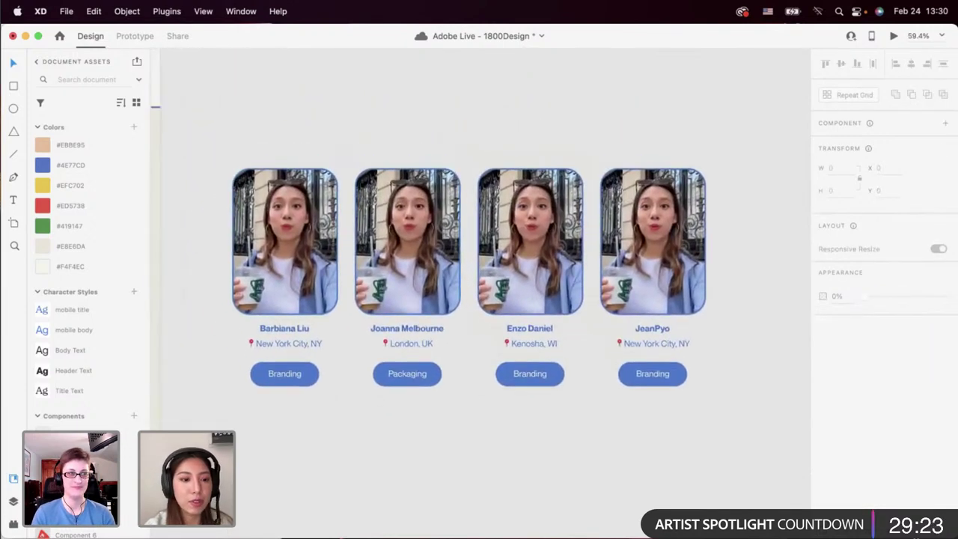
{"action": "key", "text": "super+Tab"}
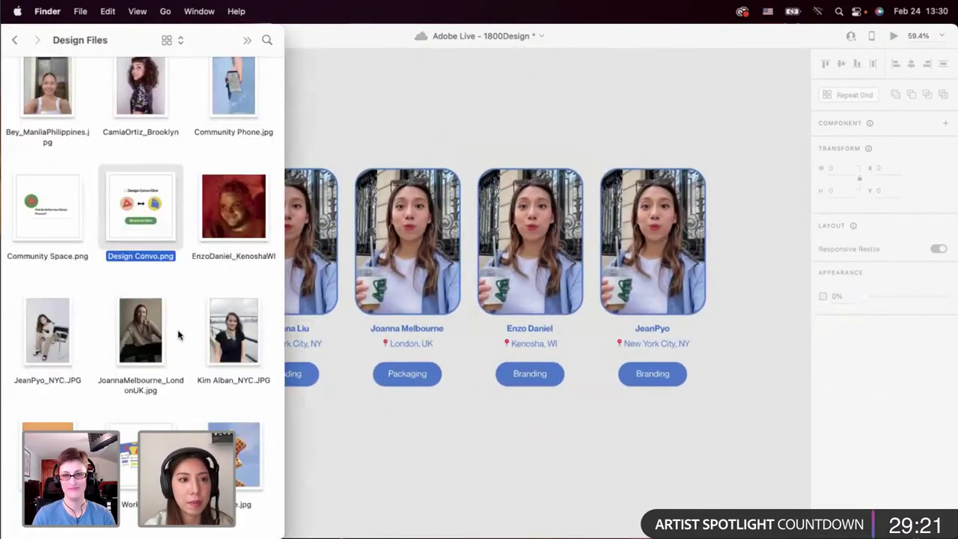
{"action": "left_click_drag", "start_coordinate": [142, 330], "coordinate": [407, 247]}
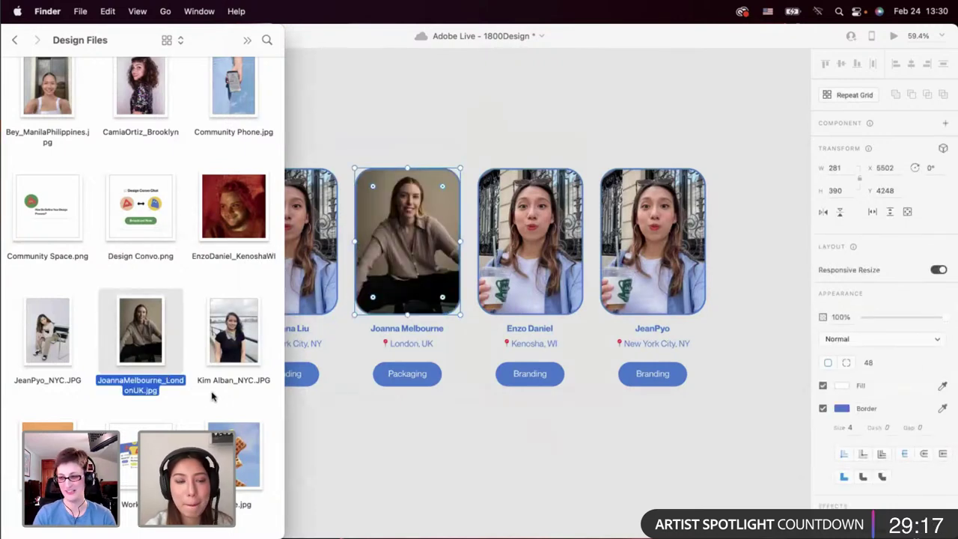
{"action": "left_click_drag", "start_coordinate": [60, 343], "coordinate": [659, 247]}
Fill the third card's photo frame with the red-toned Kenosha designer's portrait from the Design Files folder.
{"action": "scroll", "coordinate": [68, 385], "scroll_direction": "down", "scroll_amount": 2}
{"action": "scroll", "coordinate": [67, 393], "scroll_direction": "up", "scroll_amount": 5}
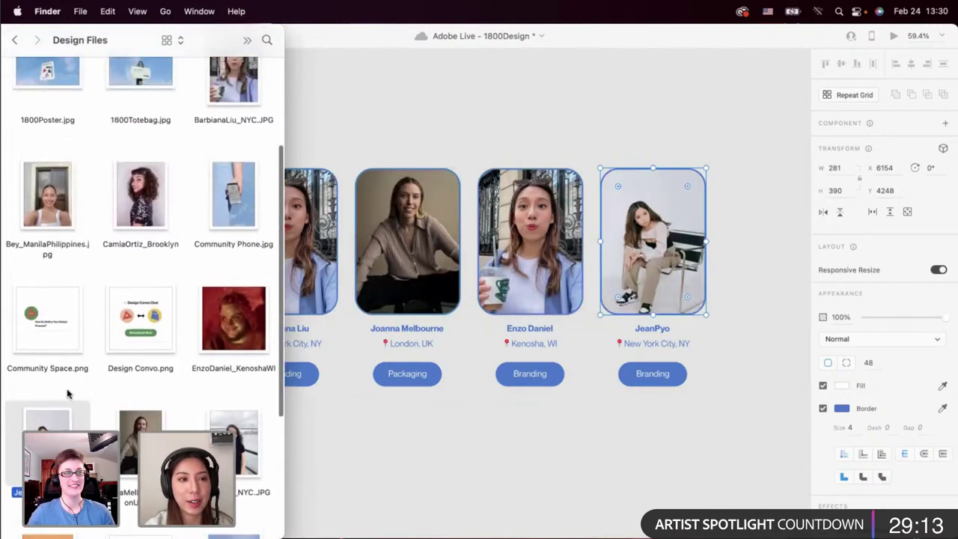
{"action": "scroll", "coordinate": [71, 389], "scroll_direction": "down", "scroll_amount": 7}
{"action": "left_click", "coordinate": [94, 296]}
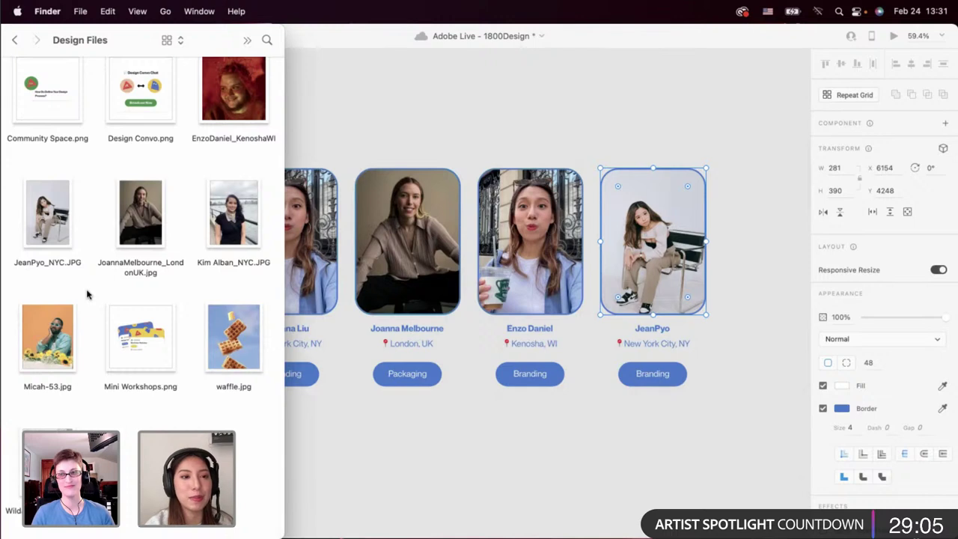
{"action": "scroll", "coordinate": [87, 297], "scroll_direction": "up", "scroll_amount": 3}
{"action": "scroll", "coordinate": [86, 299], "scroll_direction": "down", "scroll_amount": 3}
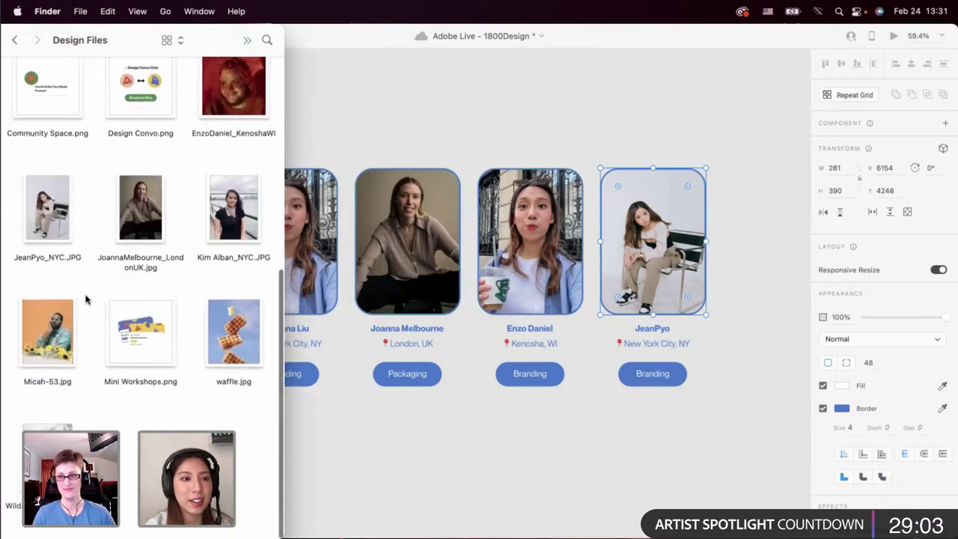
{"action": "scroll", "coordinate": [86, 300], "scroll_direction": "up", "scroll_amount": 1}
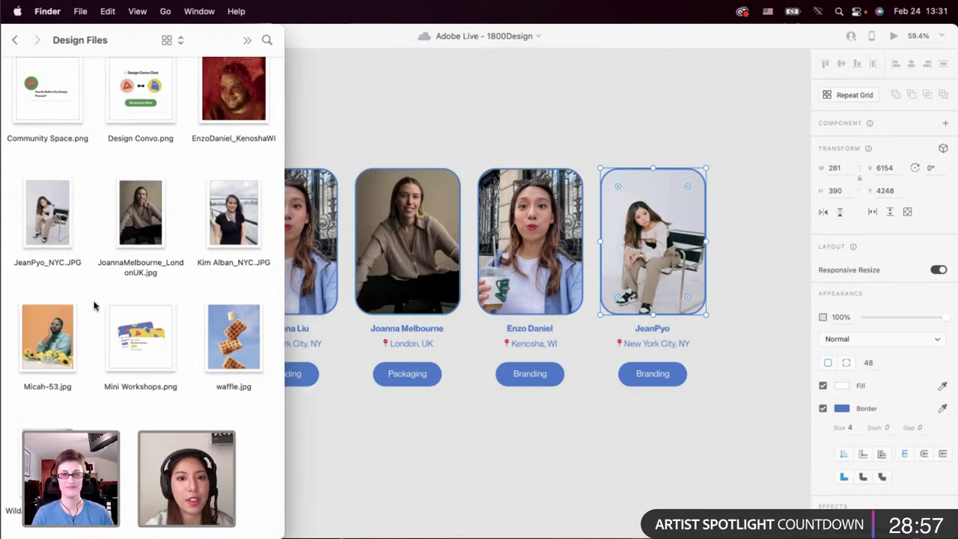
{"action": "scroll", "coordinate": [94, 305], "scroll_direction": "up", "scroll_amount": 5}
{"action": "left_click_drag", "start_coordinate": [234, 279], "coordinate": [498, 252]}
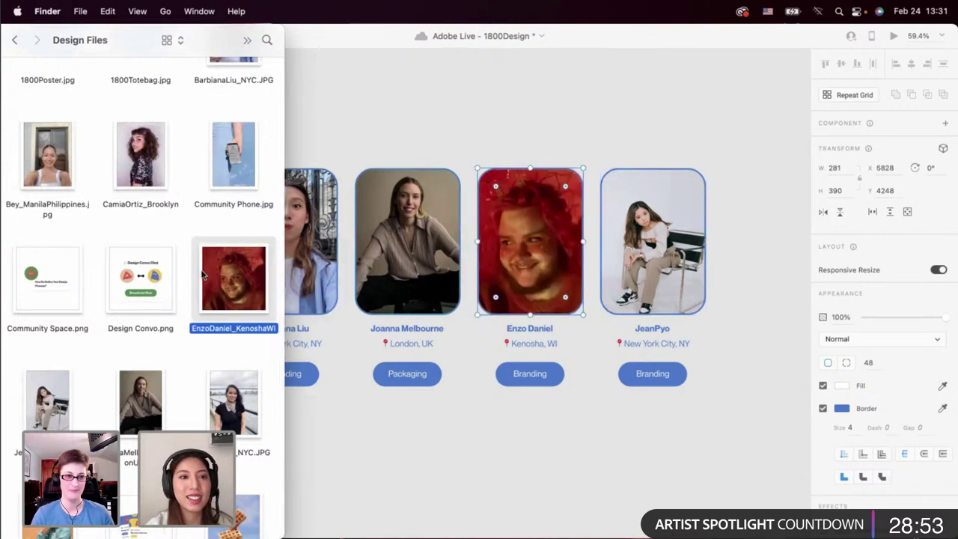
{"action": "left_click", "coordinate": [182, 233]}
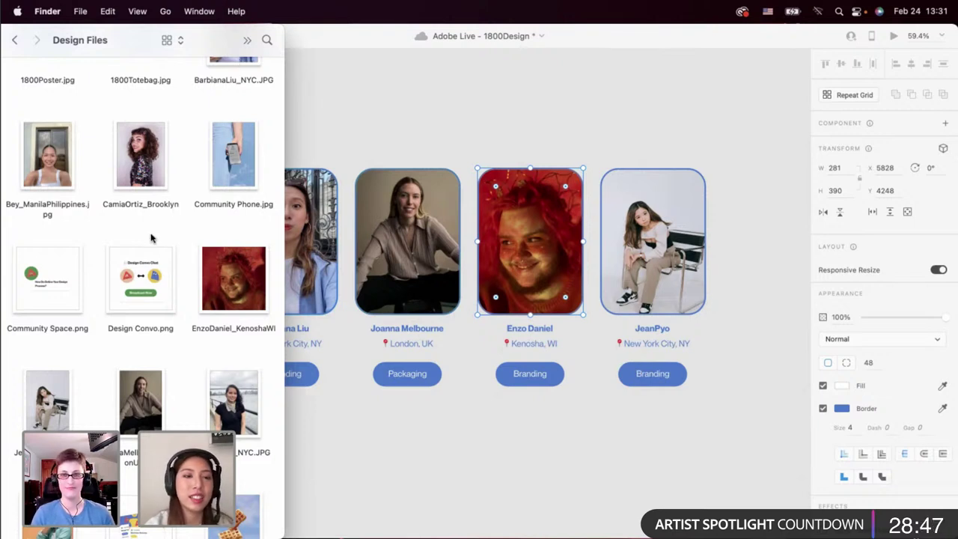
Return to XD and turn all four designer cards together into a horizontal scroll group.
{"action": "left_click", "coordinate": [371, 133]}
{"action": "scroll", "coordinate": [309, 194], "scroll_direction": "down", "scroll_amount": 4}
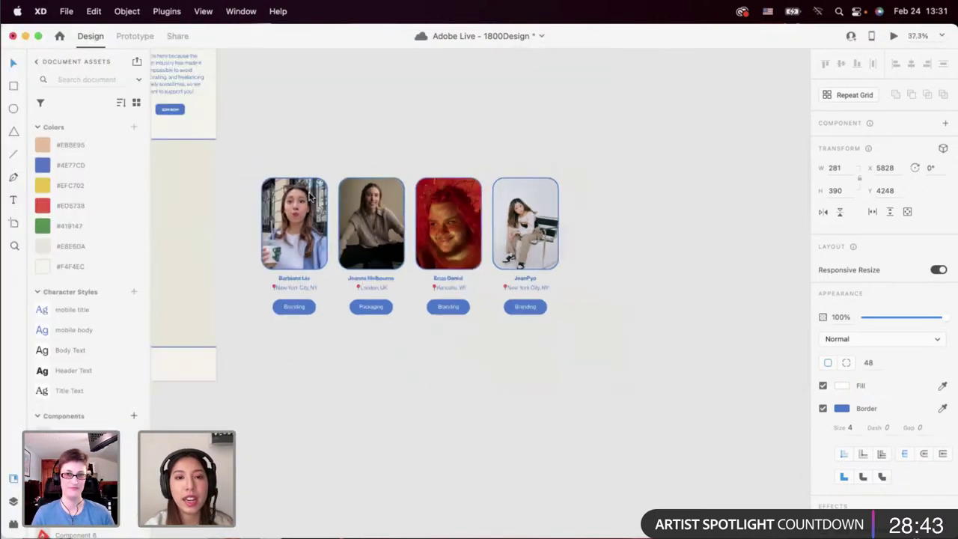
{"action": "left_click_drag", "start_coordinate": [327, 182], "coordinate": [634, 380]}
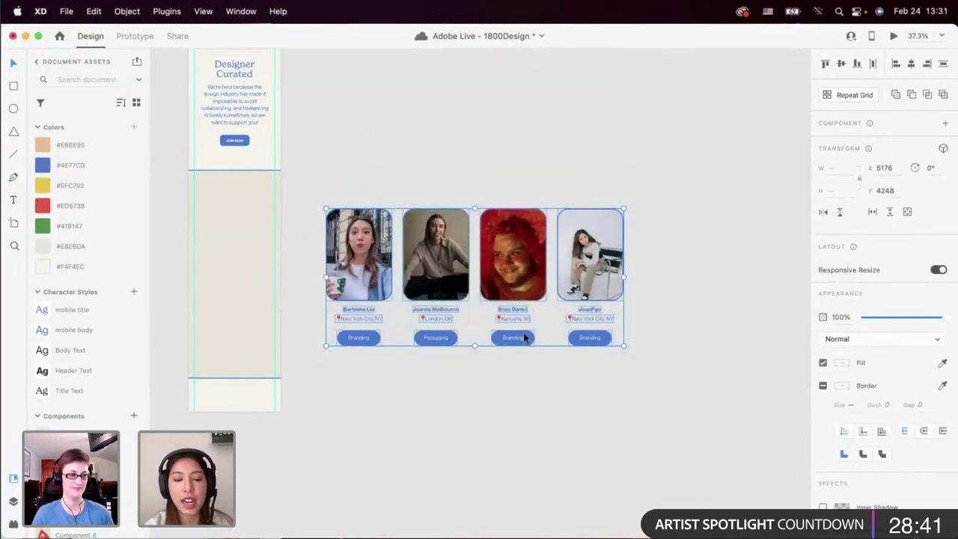
{"action": "scroll", "coordinate": [460, 375], "scroll_direction": "up", "scroll_amount": 3}
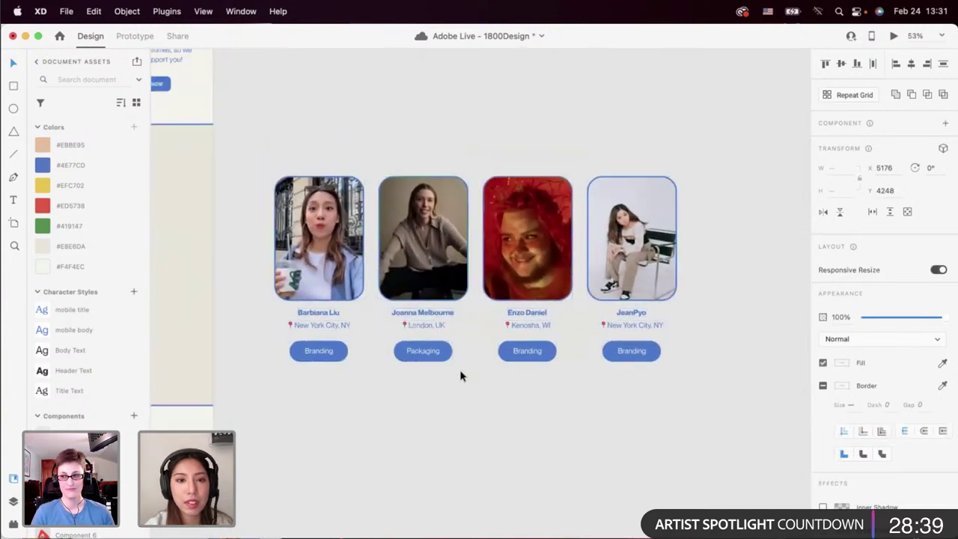
{"action": "left_click", "coordinate": [435, 178]}
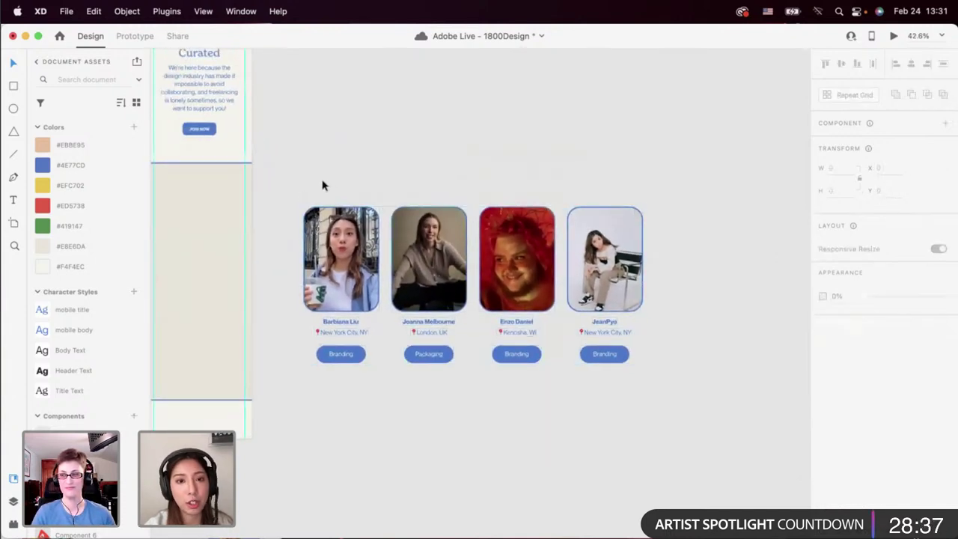
{"action": "left_click_drag", "start_coordinate": [322, 181], "coordinate": [670, 277]}
{"action": "left_click_drag", "start_coordinate": [321, 157], "coordinate": [625, 414]}
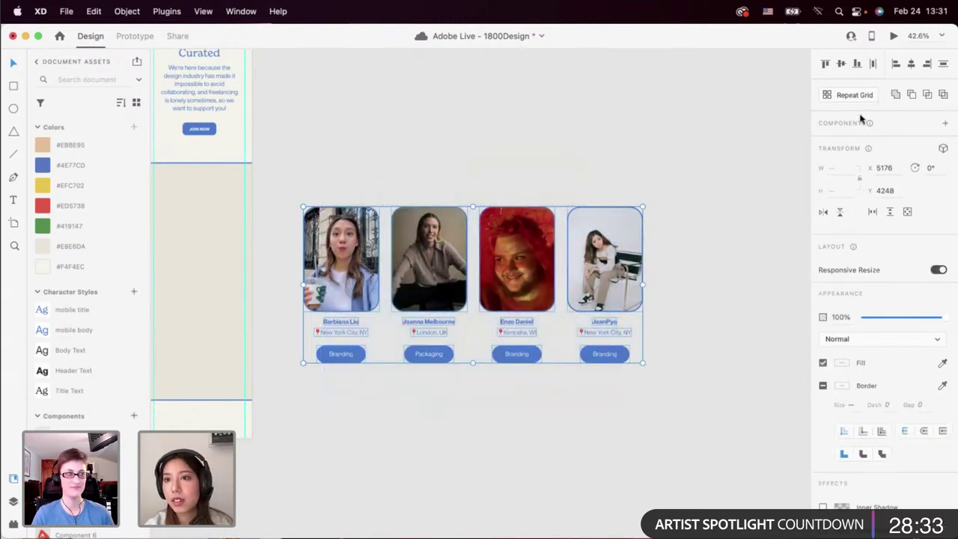
{"action": "left_click", "coordinate": [872, 212]}
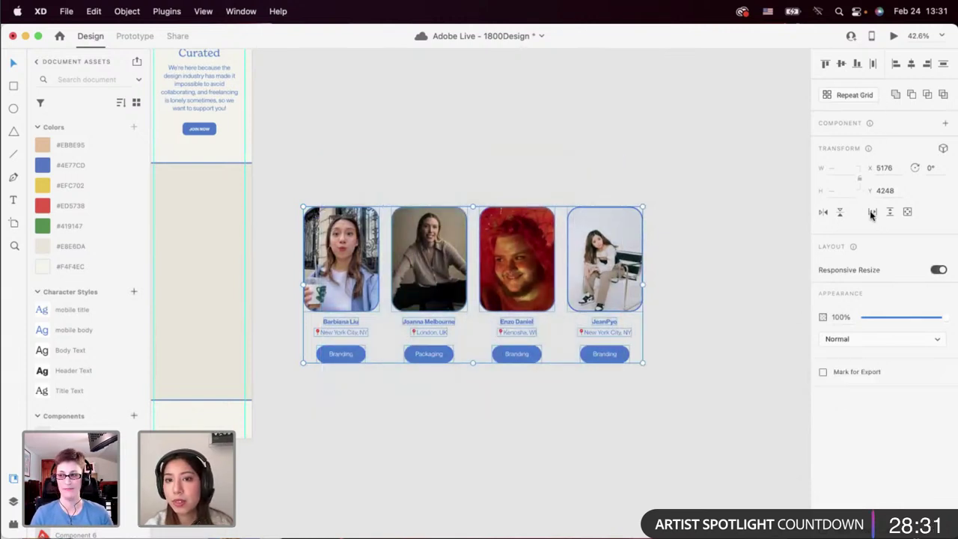
Narrow the scroll group's viewport to about the mobile artboard's width and place the group with its first card centred in the beige section.
{"action": "scroll", "coordinate": [374, 289], "scroll_direction": "left", "scroll_amount": 5}
{"action": "left_click_drag", "start_coordinate": [390, 290], "coordinate": [363, 289]}
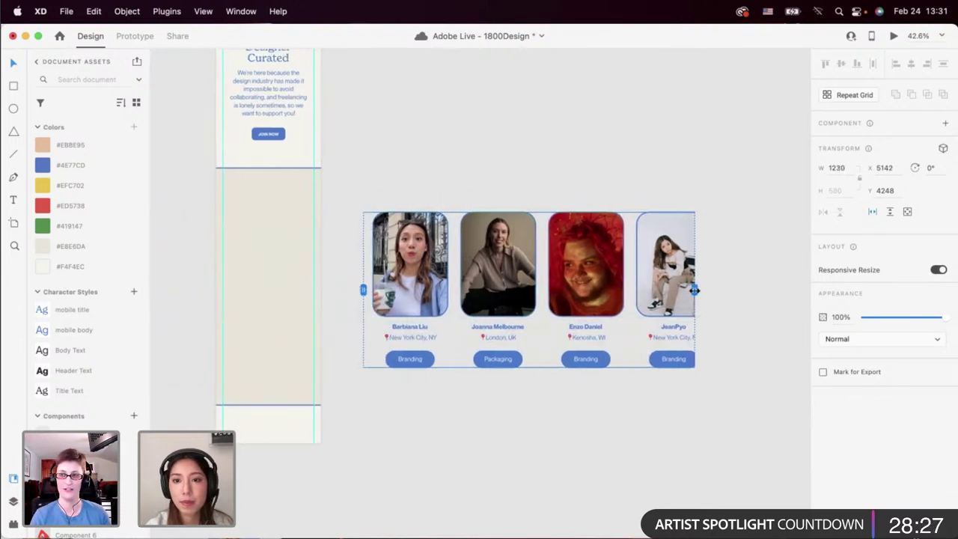
{"action": "left_click_drag", "start_coordinate": [693, 291], "coordinate": [285, 277]}
{"action": "left_click", "coordinate": [280, 393]}
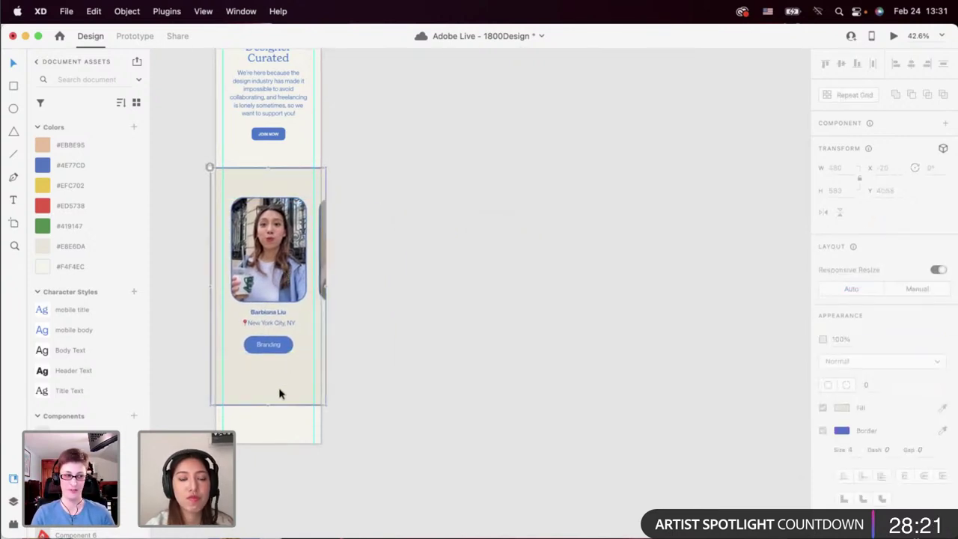
{"action": "left_click", "coordinate": [399, 380]}
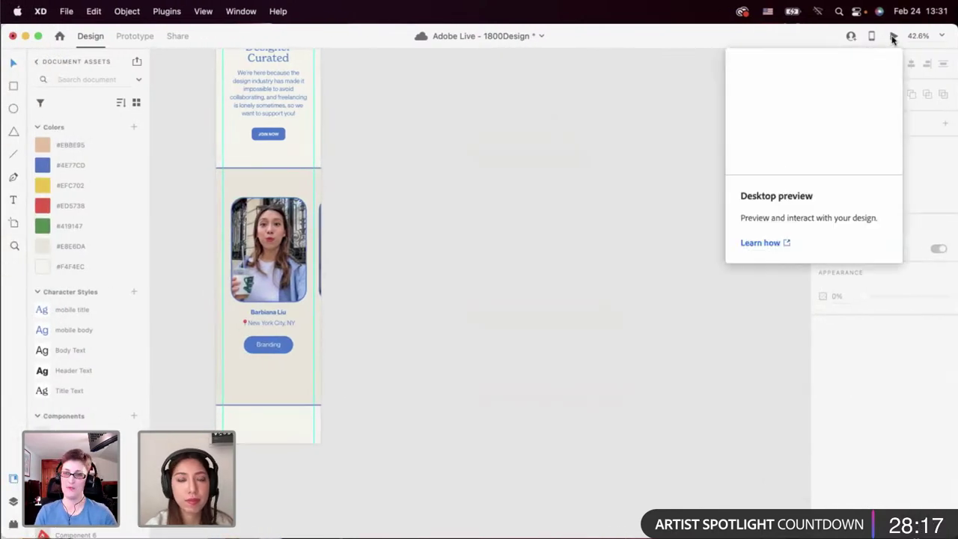
Open the desktop preview of the mobile layout and fit the preview window to the screen height.
{"action": "left_click", "coordinate": [893, 37]}
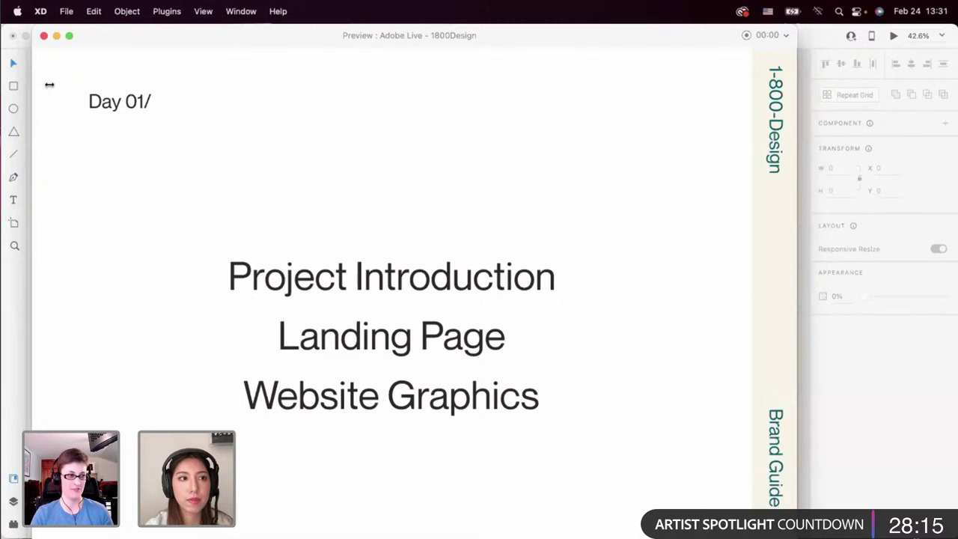
{"action": "left_click", "coordinate": [44, 35]}
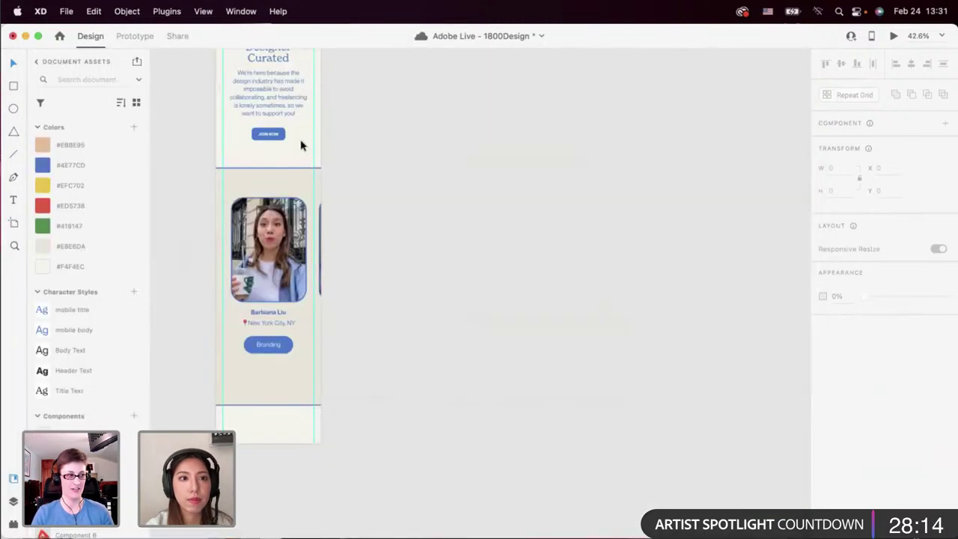
{"action": "left_click", "coordinate": [894, 36]}
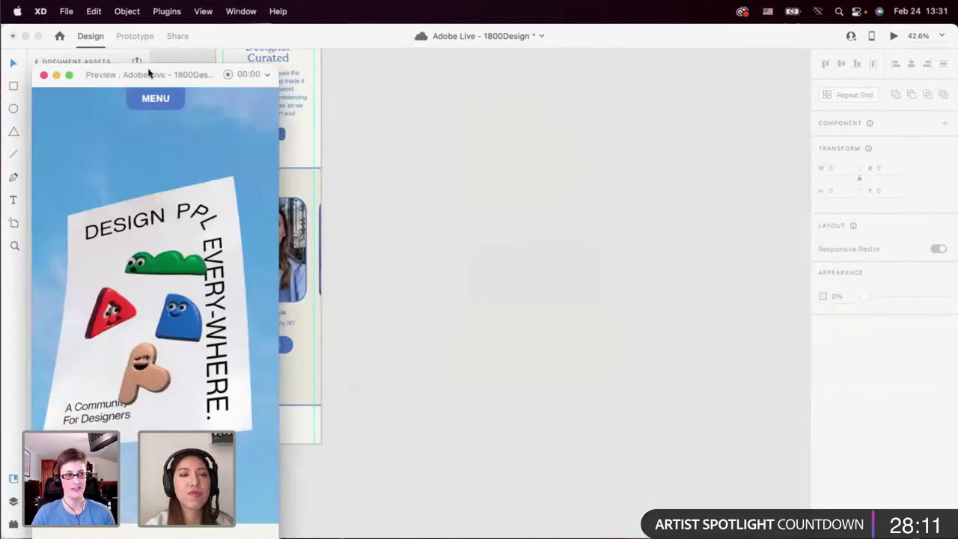
{"action": "left_click_drag", "start_coordinate": [159, 74], "coordinate": [160, 36]}
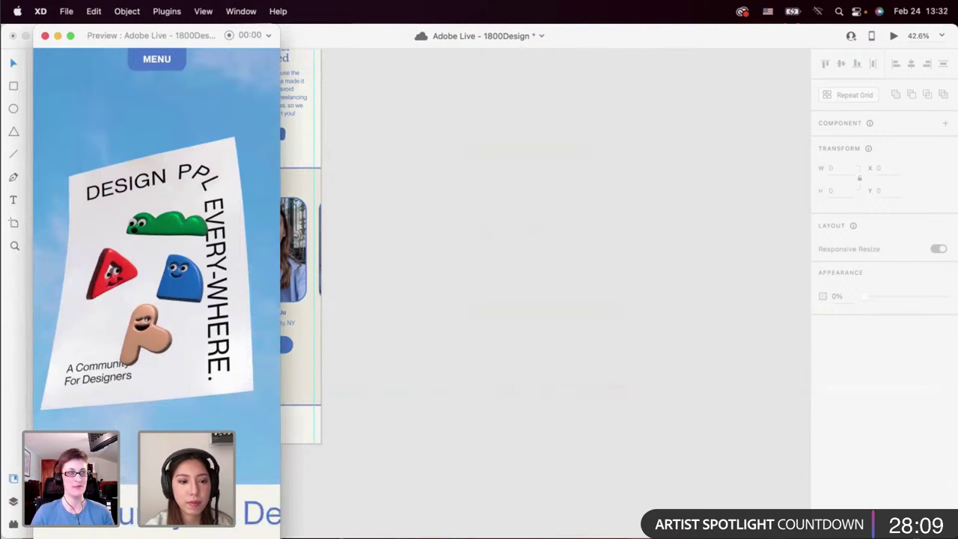
{"action": "left_click_drag", "start_coordinate": [147, 538], "coordinate": [148, 534]}
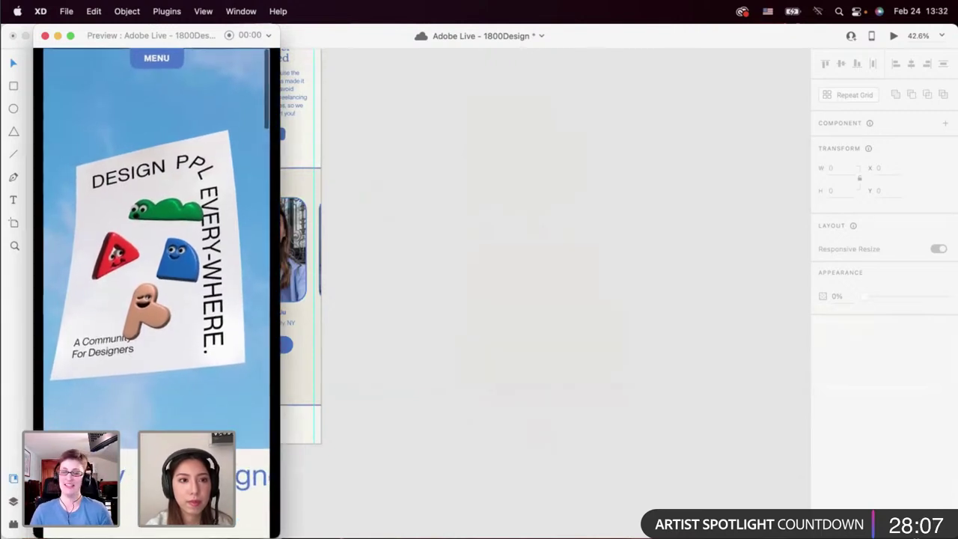
Review the mobile preview down to the Designer Curated section and compare it with the artboard's sections down to the designer cards.
{"action": "scroll", "coordinate": [156, 255], "scroll_direction": "down", "scroll_amount": 10}
{"action": "scroll", "coordinate": [157, 270], "scroll_direction": "down", "scroll_amount": 10}
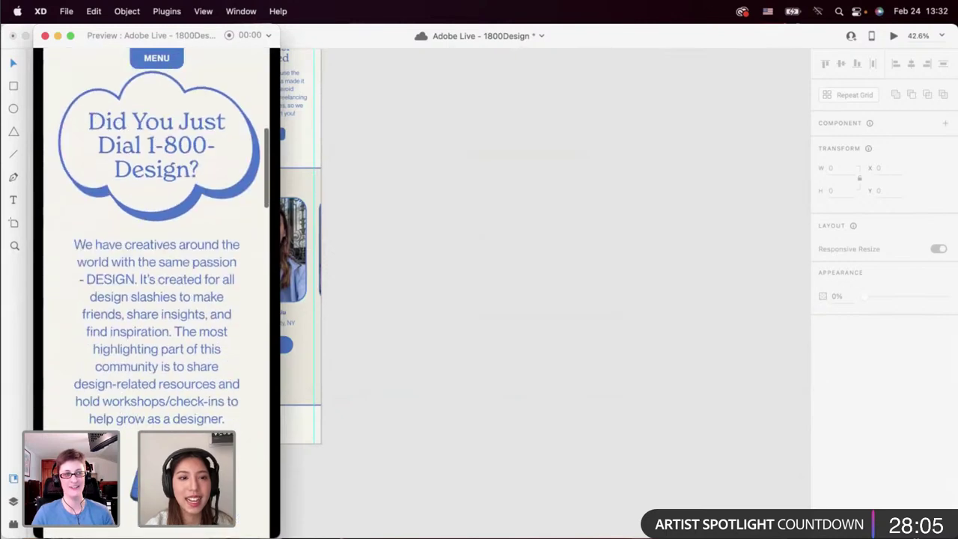
{"action": "scroll", "coordinate": [156, 254], "scroll_direction": "down", "scroll_amount": 10}
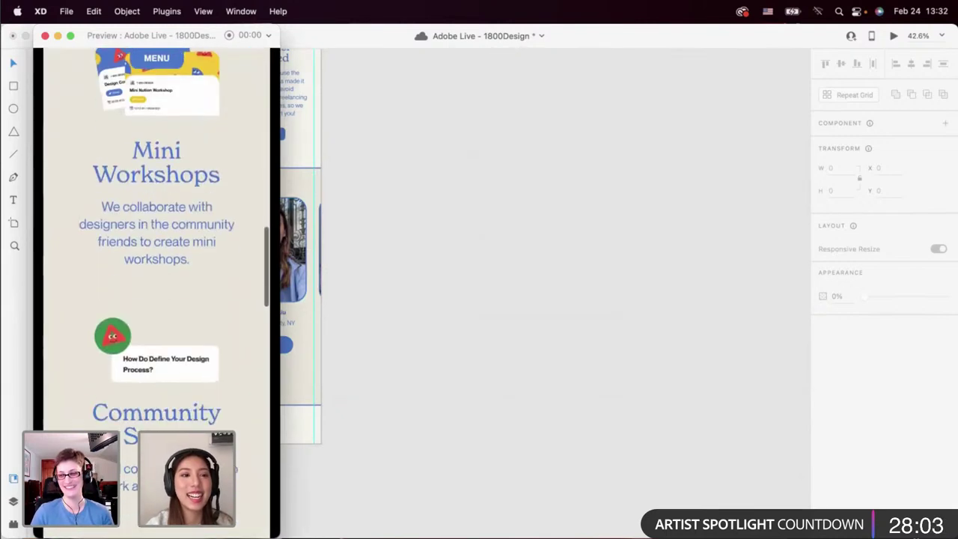
{"action": "scroll", "coordinate": [157, 255], "scroll_direction": "down", "scroll_amount": 3}
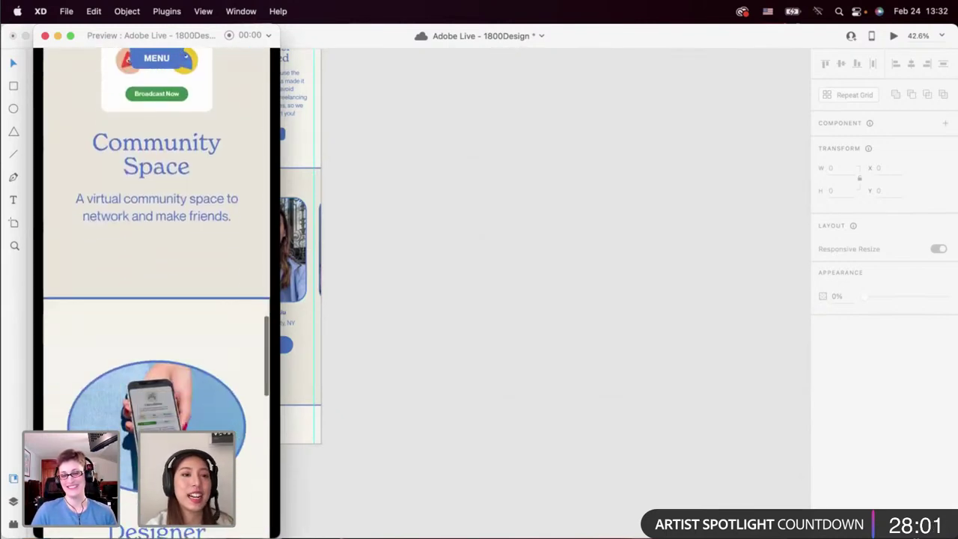
{"action": "scroll", "coordinate": [187, 393], "scroll_direction": "down", "scroll_amount": 5}
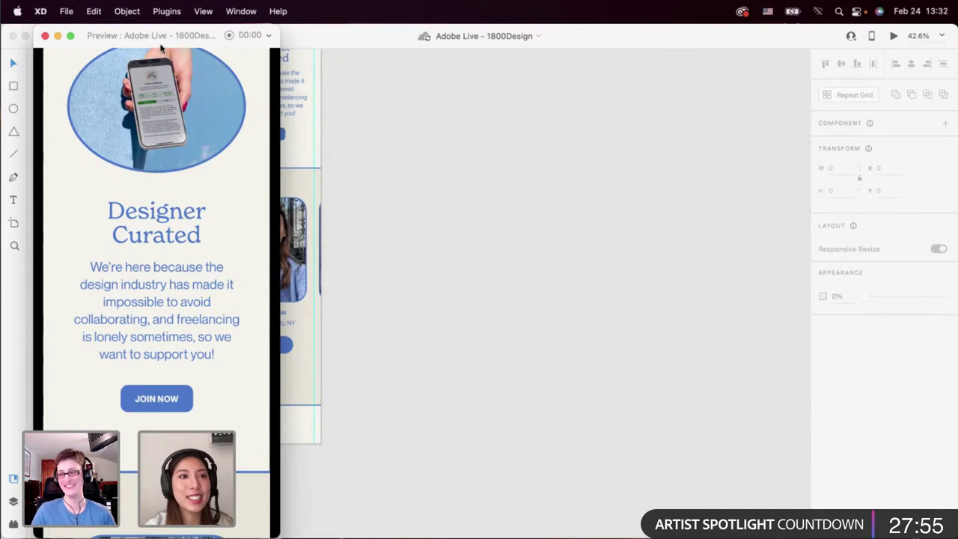
{"action": "left_click_drag", "start_coordinate": [145, 37], "coordinate": [433, 37]}
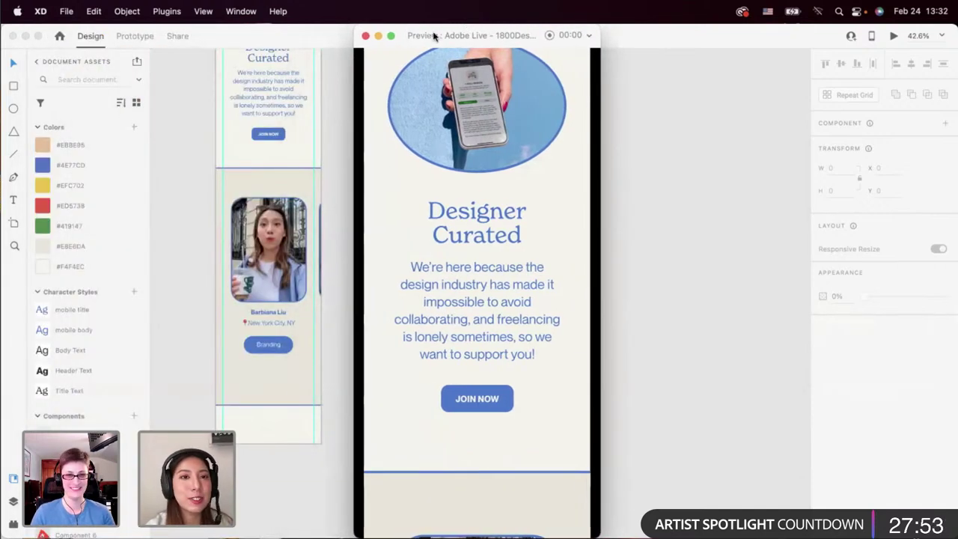
{"action": "scroll", "coordinate": [228, 163], "scroll_direction": "up", "scroll_amount": 10}
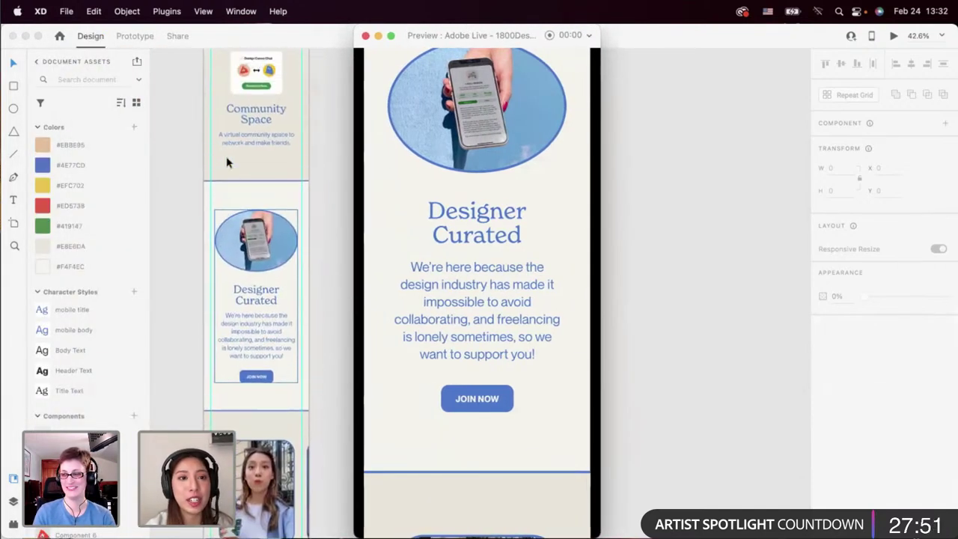
{"action": "scroll", "coordinate": [243, 157], "scroll_direction": "down", "scroll_amount": 5}
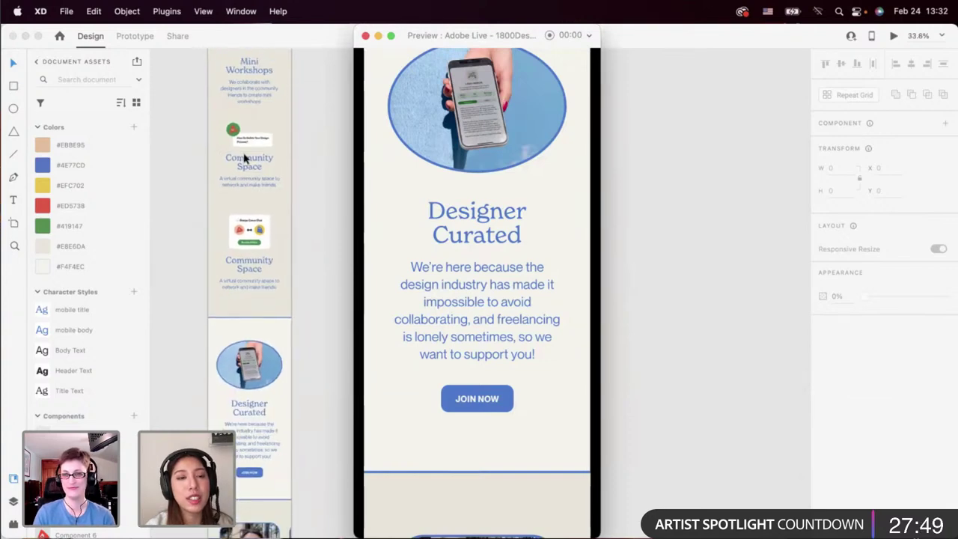
{"action": "scroll", "coordinate": [244, 235], "scroll_direction": "up", "scroll_amount": 3}
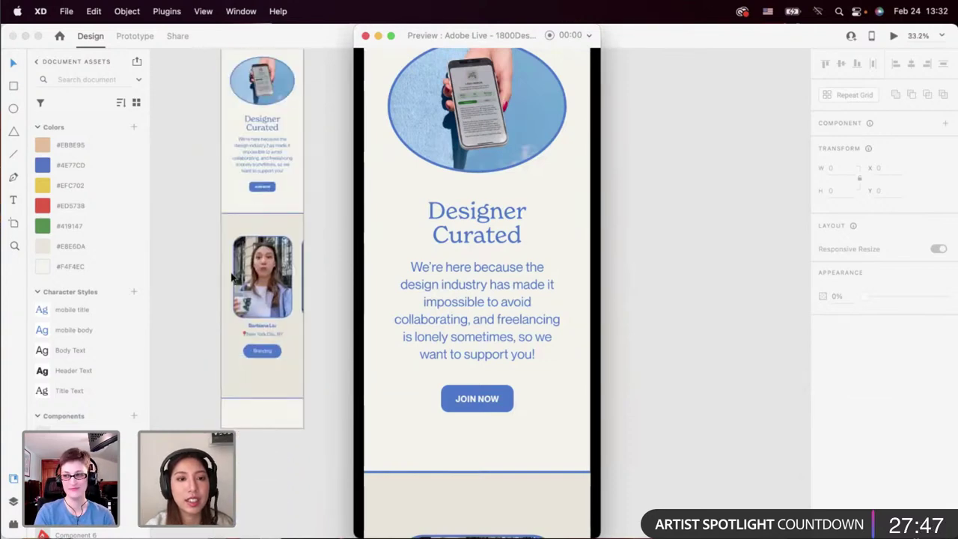
Test the designer cards' horizontal scrolling in the mobile preview through to the last card, then close the preview.
{"action": "scroll", "coordinate": [406, 314], "scroll_direction": "down", "scroll_amount": 5}
{"action": "scroll", "coordinate": [406, 315], "scroll_direction": "down", "scroll_amount": 2}
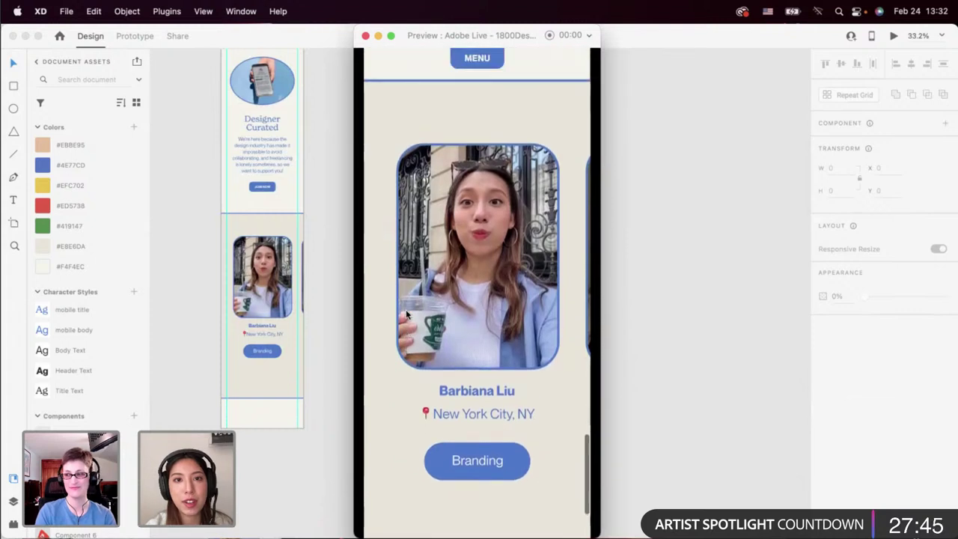
{"action": "scroll", "coordinate": [478, 317], "scroll_direction": "right", "scroll_amount": 10}
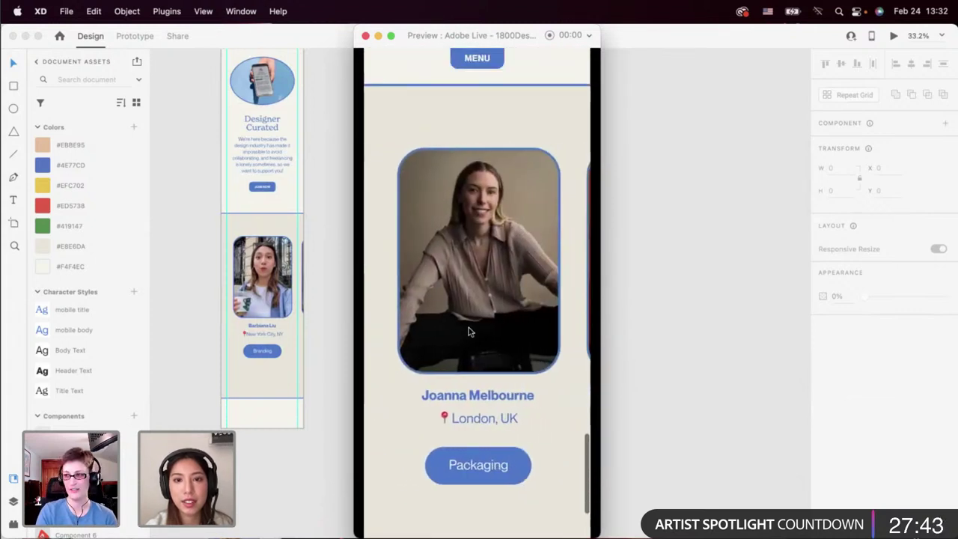
{"action": "scroll", "coordinate": [395, 322], "scroll_direction": "right", "scroll_amount": 5}
{"action": "scroll", "coordinate": [442, 323], "scroll_direction": "down", "scroll_amount": 3}
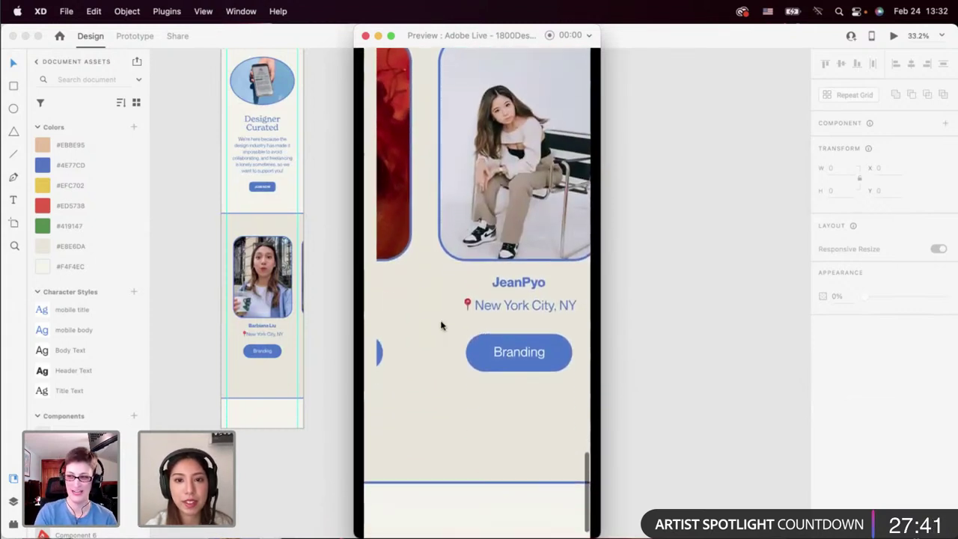
{"action": "left_click", "coordinate": [322, 297]}
{"action": "left_click", "coordinate": [303, 299]}
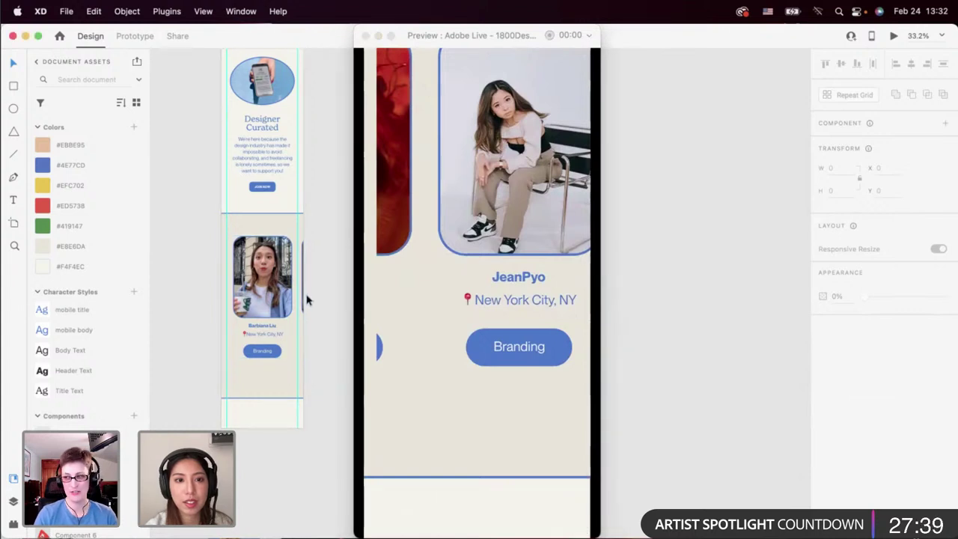
{"action": "scroll", "coordinate": [405, 225], "scroll_direction": "up", "scroll_amount": 4}
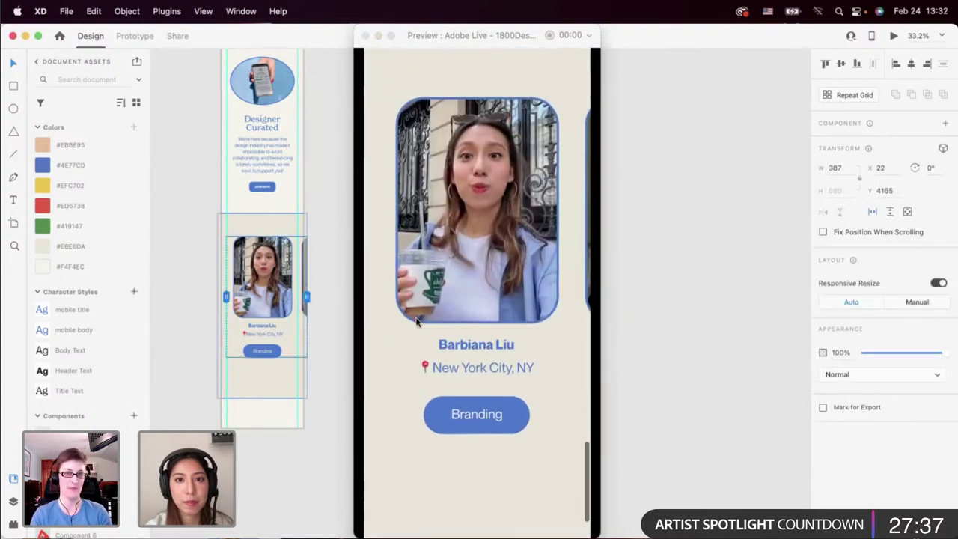
{"action": "left_click", "coordinate": [366, 36]}
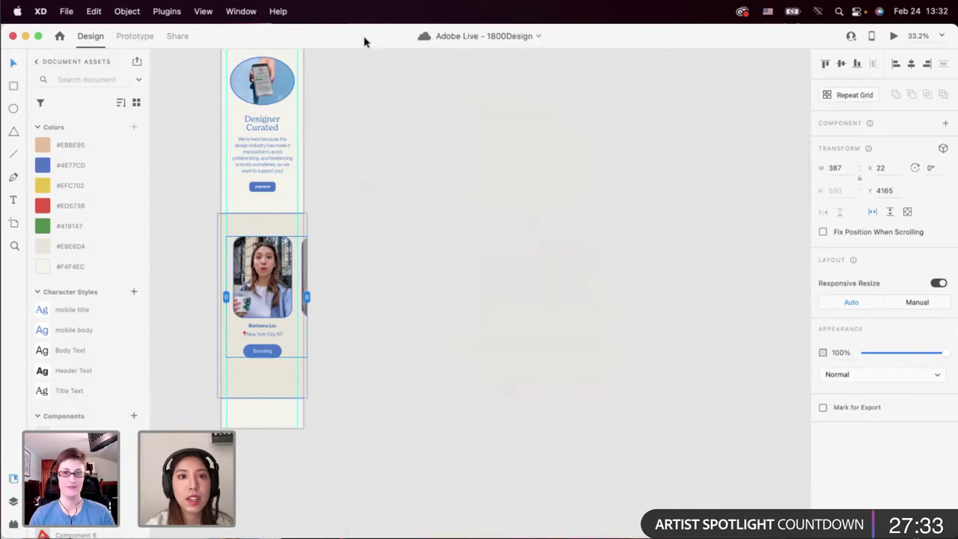
Adjust the right edge of the designer cards' scroll group so its viewport is 388 wide.
{"action": "left_click", "coordinate": [327, 218]}
{"action": "scroll", "coordinate": [314, 239], "scroll_direction": "down", "scroll_amount": 3}
{"action": "scroll", "coordinate": [293, 248], "scroll_direction": "up", "scroll_amount": 3}
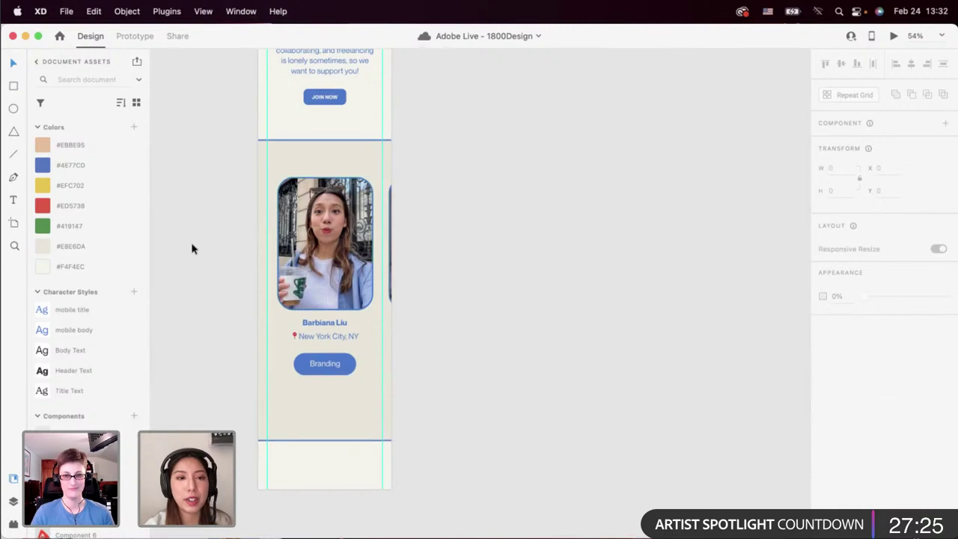
{"action": "scroll", "coordinate": [241, 270], "scroll_direction": "up", "scroll_amount": 4}
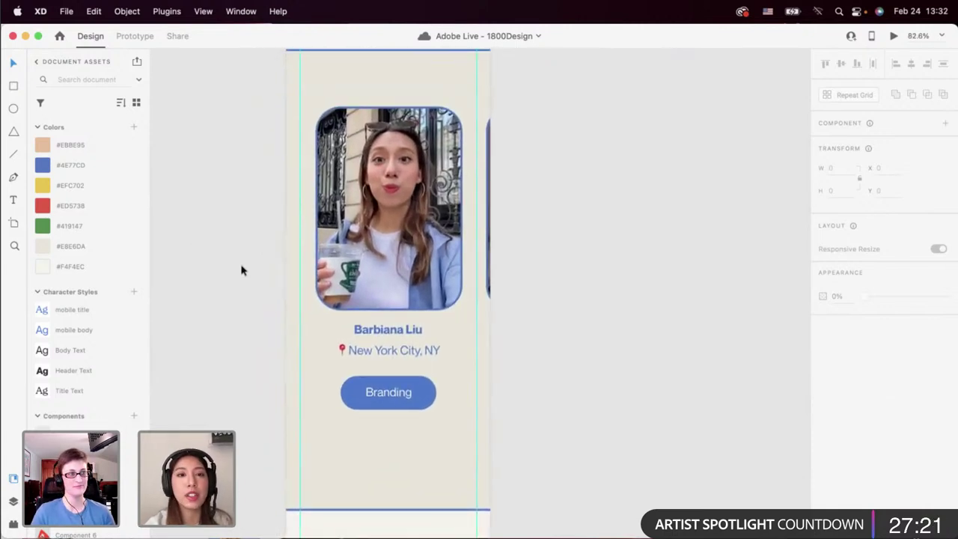
{"action": "scroll", "coordinate": [241, 270], "scroll_direction": "down", "scroll_amount": 3}
{"action": "scroll", "coordinate": [241, 270], "scroll_direction": "left", "scroll_amount": 2}
{"action": "scroll", "coordinate": [241, 268], "scroll_direction": "down", "scroll_amount": 2}
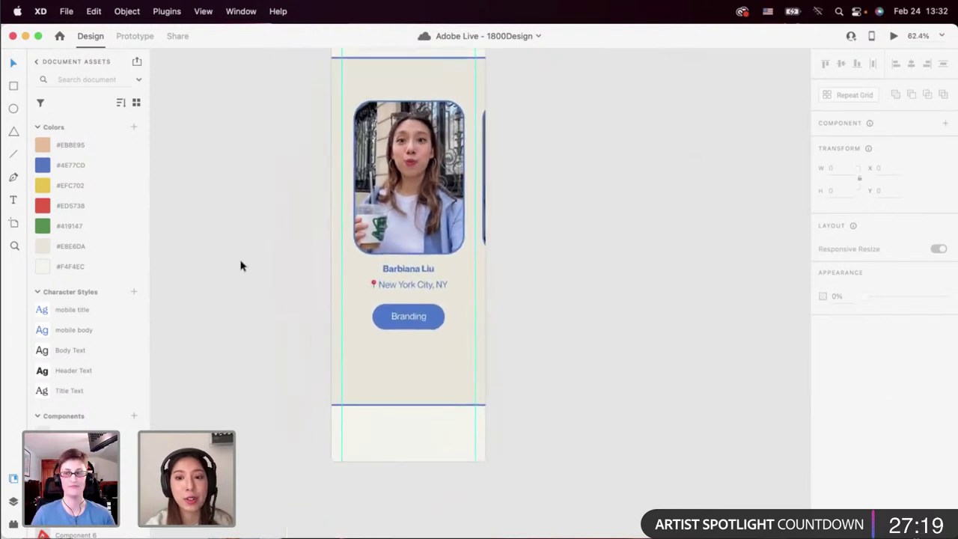
{"action": "scroll", "coordinate": [331, 268], "scroll_direction": "up", "scroll_amount": 3}
{"action": "scroll", "coordinate": [331, 267], "scroll_direction": "down", "scroll_amount": 2}
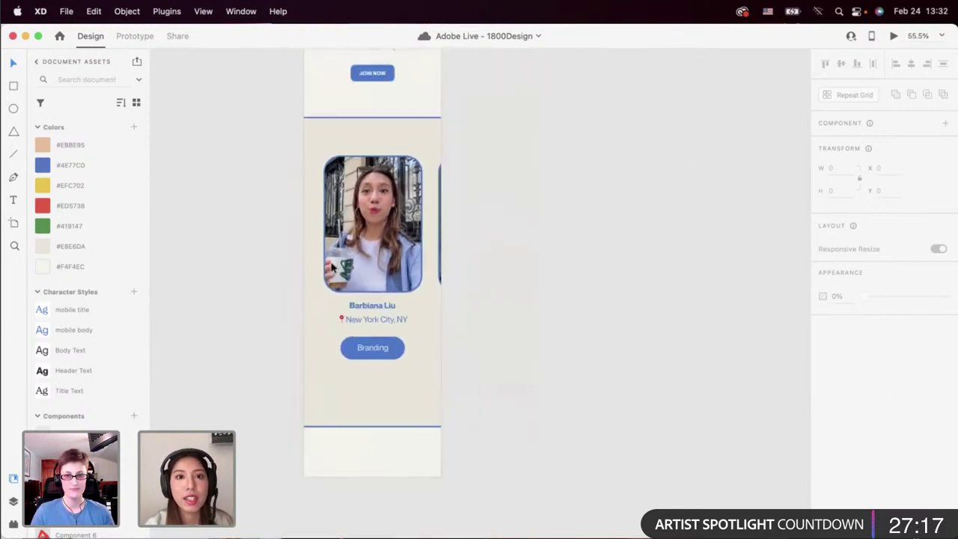
{"action": "left_click", "coordinate": [364, 271]}
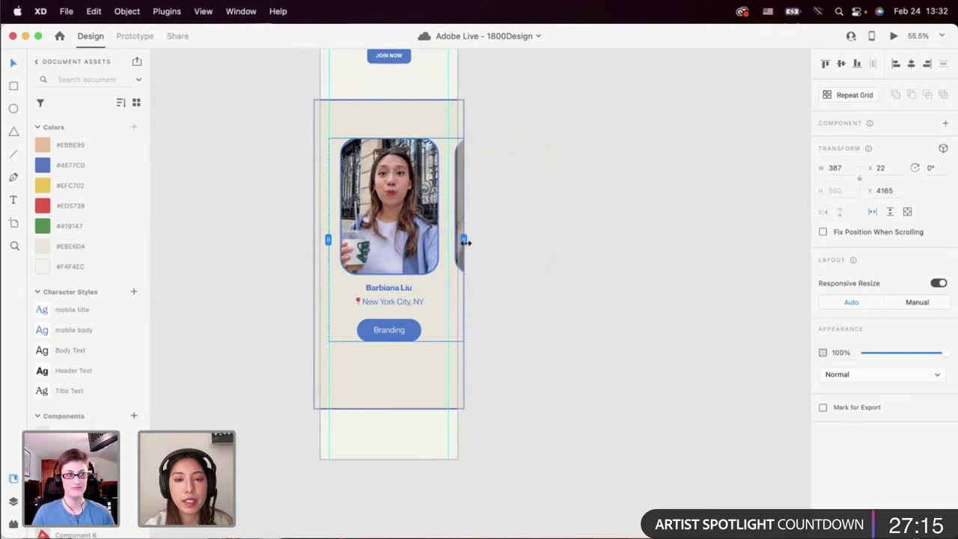
{"action": "left_click_drag", "start_coordinate": [458, 242], "coordinate": [497, 244]}
{"action": "left_click", "coordinate": [440, 245]}
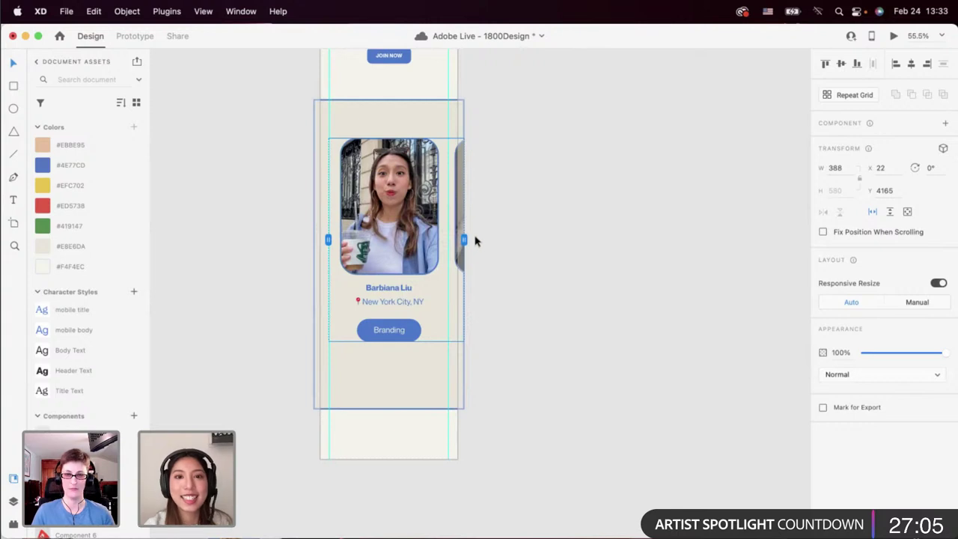
{"action": "mouse_move", "coordinate": [465, 241]}
{"action": "left_mouse_down"}
{"action": "mouse_move", "coordinate": [456, 241]}
{"action": "mouse_move", "coordinate": [464, 241]}
{"action": "left_mouse_up"}
{"action": "left_click", "coordinate": [506, 246]}
{"action": "scroll", "coordinate": [414, 172], "scroll_direction": "down", "scroll_amount": 3}
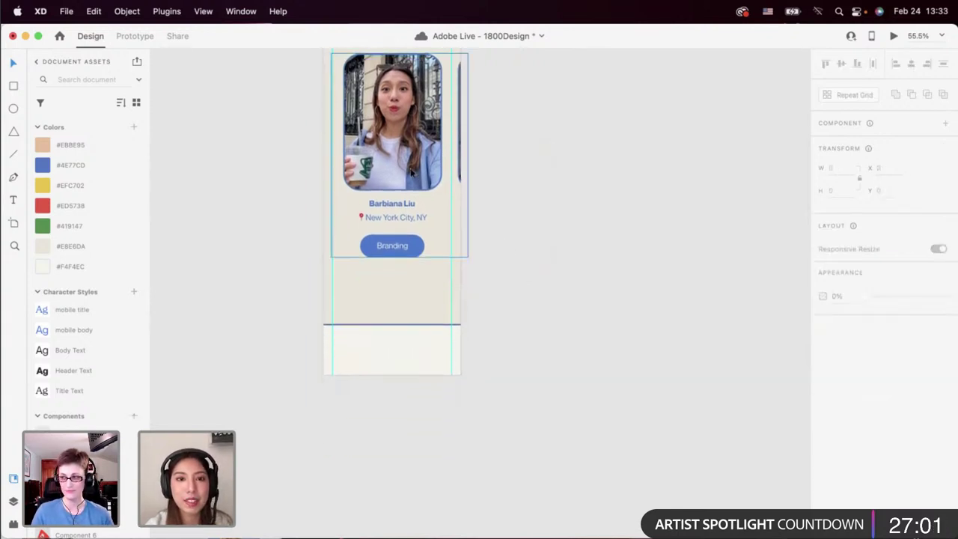
{"action": "scroll", "coordinate": [412, 173], "scroll_direction": "up", "scroll_amount": 2}
{"action": "double_click", "coordinate": [411, 173]}
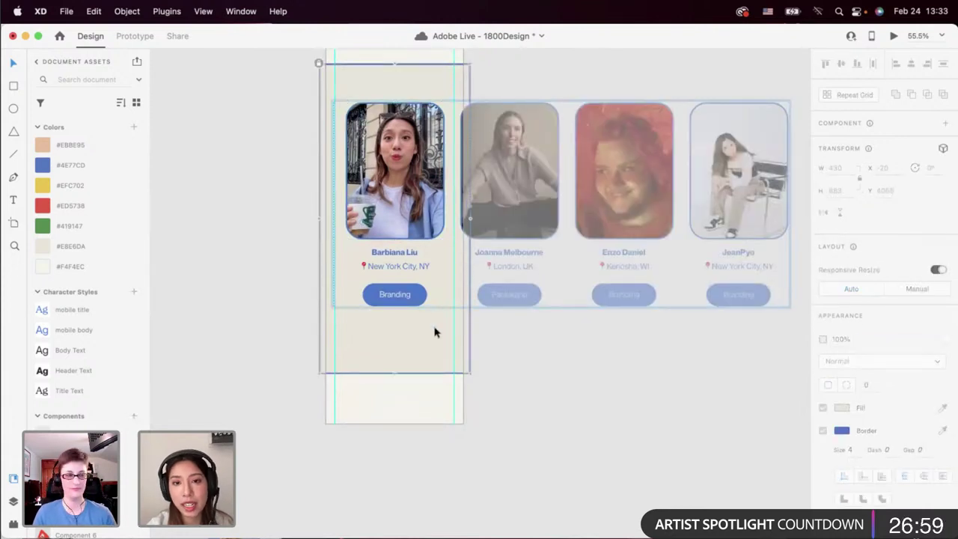
{"action": "key", "text": "super+z"}
{"action": "left_click", "coordinate": [400, 194]}
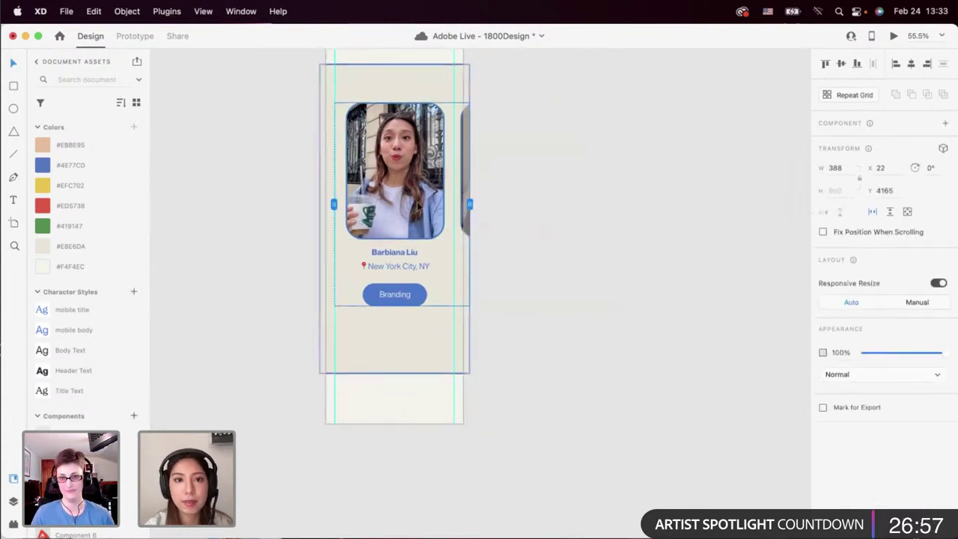
{"action": "scroll", "coordinate": [419, 206], "scroll_direction": "up", "scroll_amount": 3}
{"action": "scroll", "coordinate": [397, 210], "scroll_direction": "down", "scroll_amount": 2}
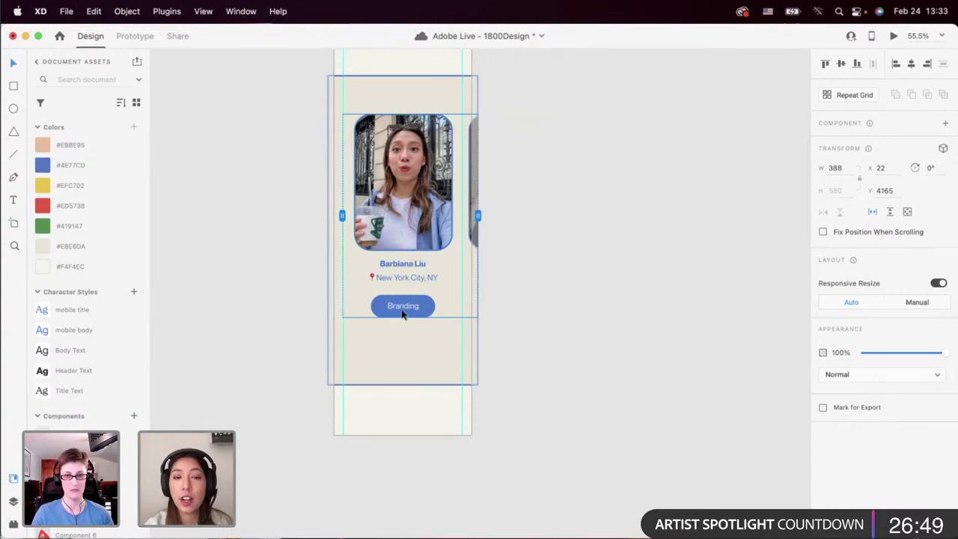
{"action": "scroll", "coordinate": [402, 314], "scroll_direction": "up", "scroll_amount": 2}
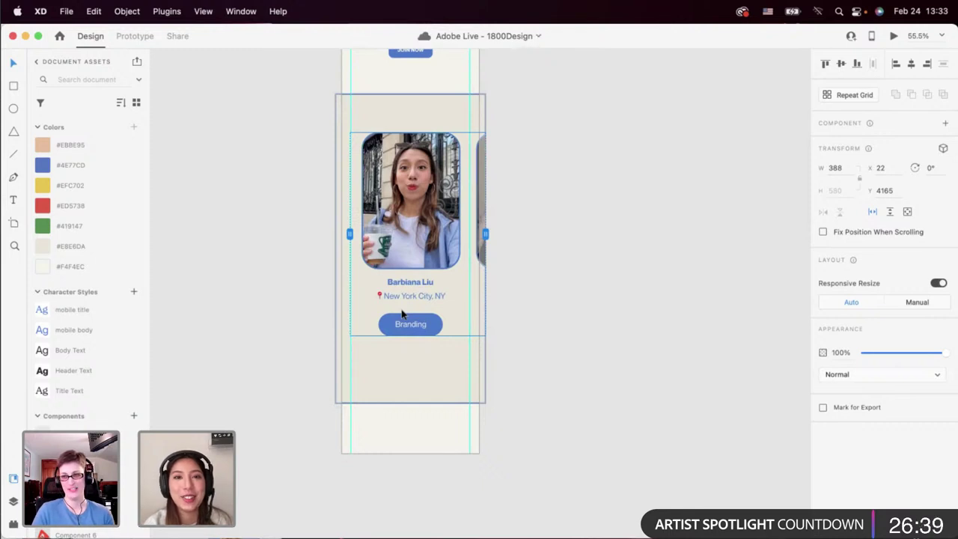
{"action": "scroll", "coordinate": [396, 345], "scroll_direction": "down", "scroll_amount": 3}
{"action": "left_click", "coordinate": [405, 314]}
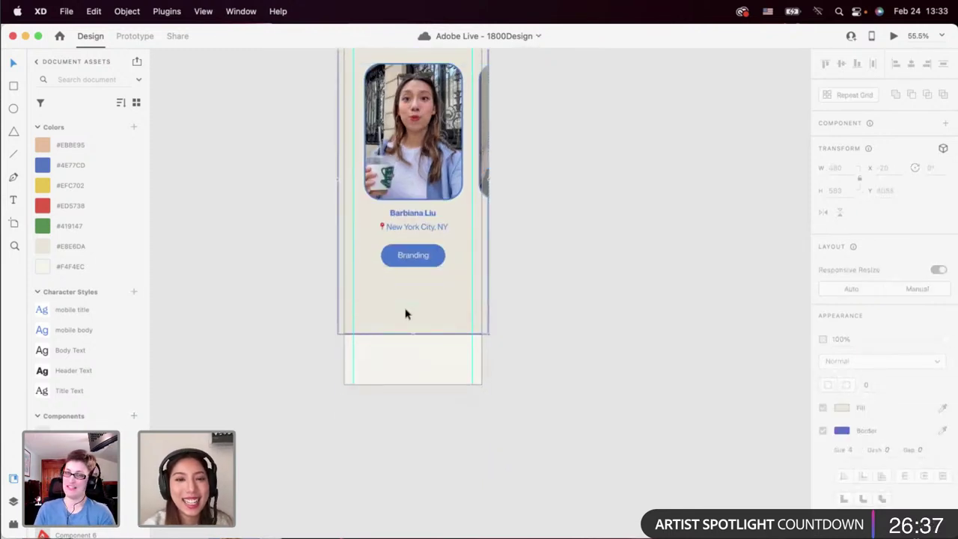
{"action": "scroll", "coordinate": [406, 314], "scroll_direction": "up", "scroll_amount": 3}
{"action": "left_click", "coordinate": [406, 314]}
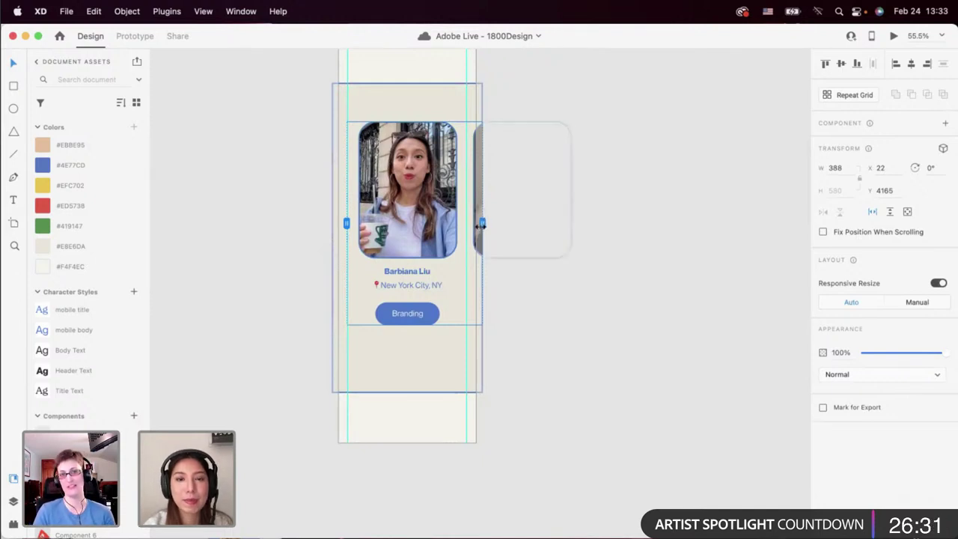
{"action": "left_click", "coordinate": [515, 319]}
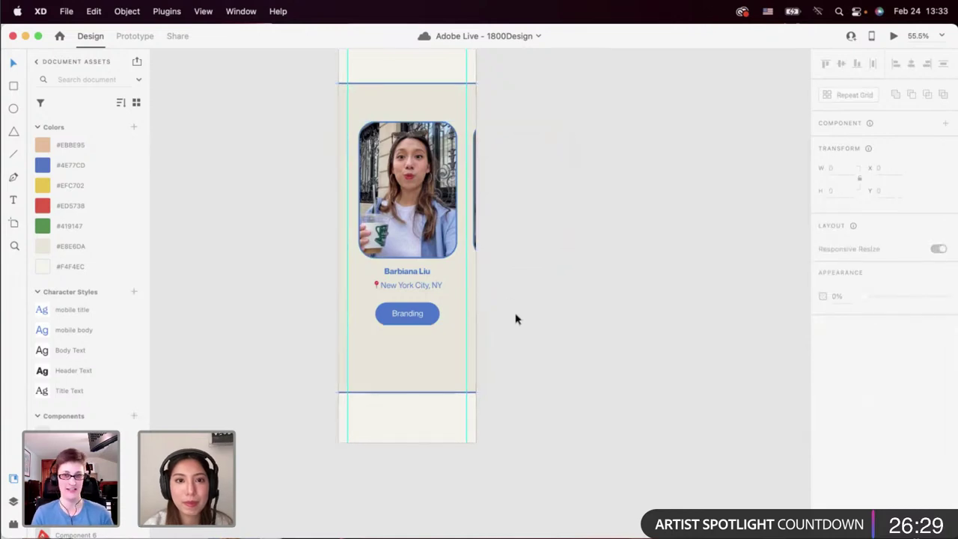
{"action": "key", "text": "ctrl+Left"}
{"action": "key", "text": "ctrl+Right"}
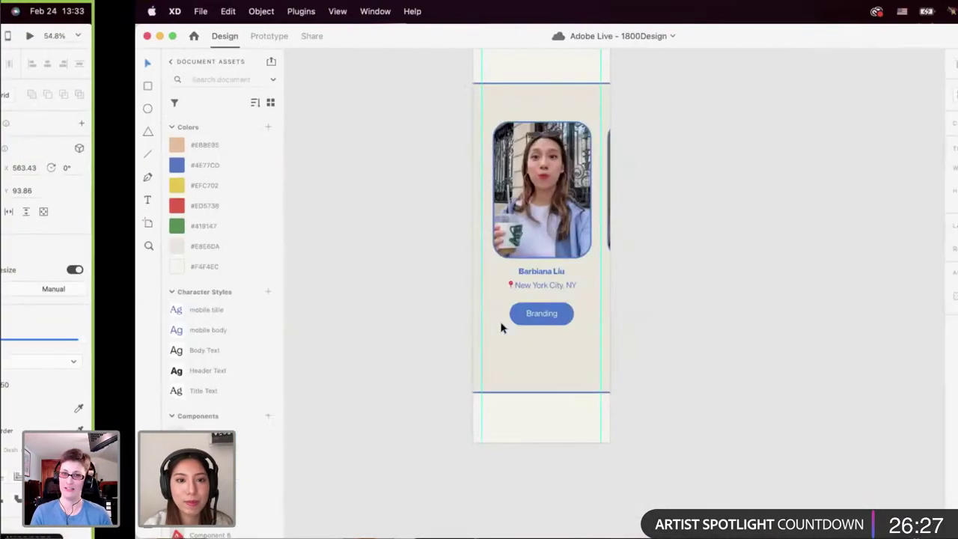
Move the designer card scroll group down within the mobile beige section to Y 4312.
{"action": "scroll", "coordinate": [502, 328], "scroll_direction": "left", "scroll_amount": 10}
{"action": "scroll", "coordinate": [502, 328], "scroll_direction": "down", "scroll_amount": 6}
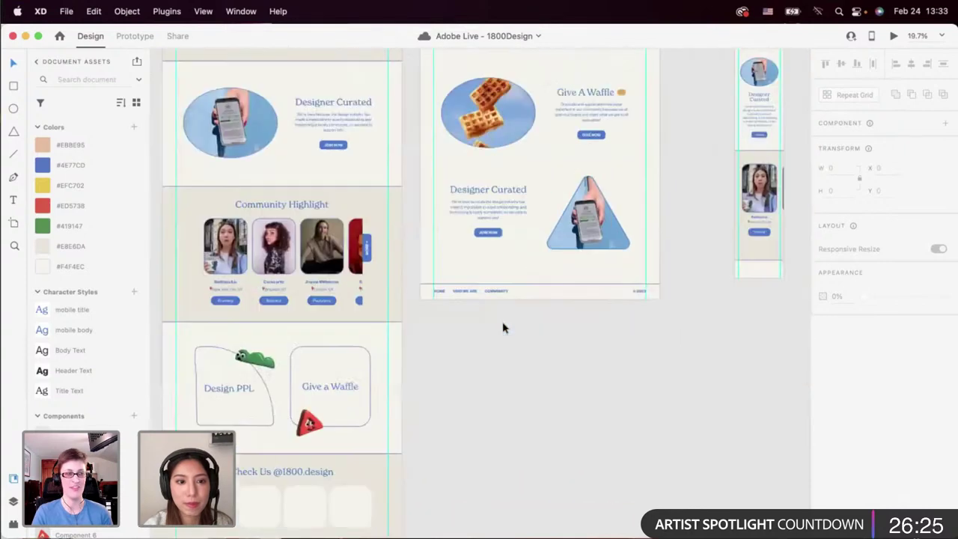
{"action": "scroll", "coordinate": [505, 325], "scroll_direction": "down", "scroll_amount": 3}
{"action": "scroll", "coordinate": [421, 222], "scroll_direction": "right", "scroll_amount": 8}
{"action": "scroll", "coordinate": [424, 219], "scroll_direction": "up", "scroll_amount": 2}
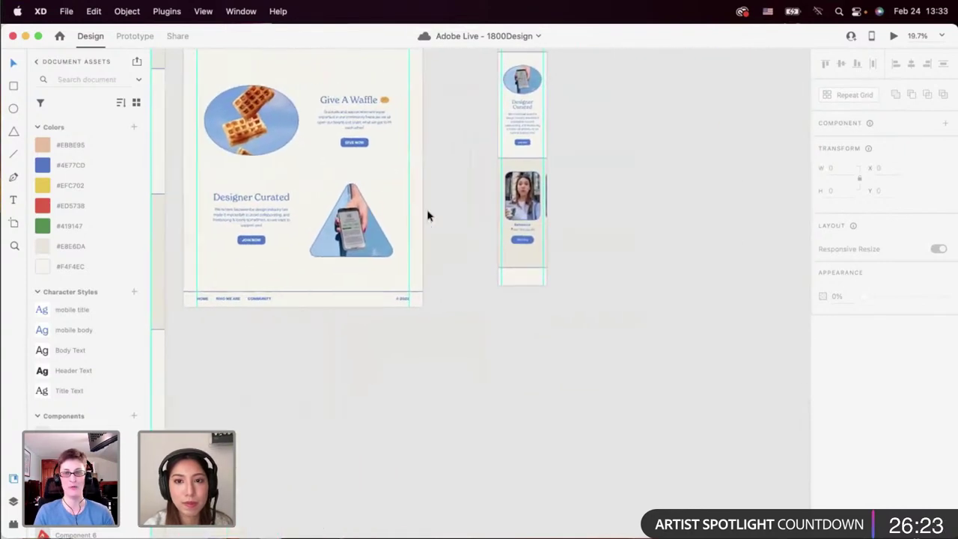
{"action": "scroll", "coordinate": [486, 253], "scroll_direction": "right", "scroll_amount": 2}
{"action": "scroll", "coordinate": [486, 254], "scroll_direction": "down", "scroll_amount": 1}
{"action": "left_click", "coordinate": [498, 255]}
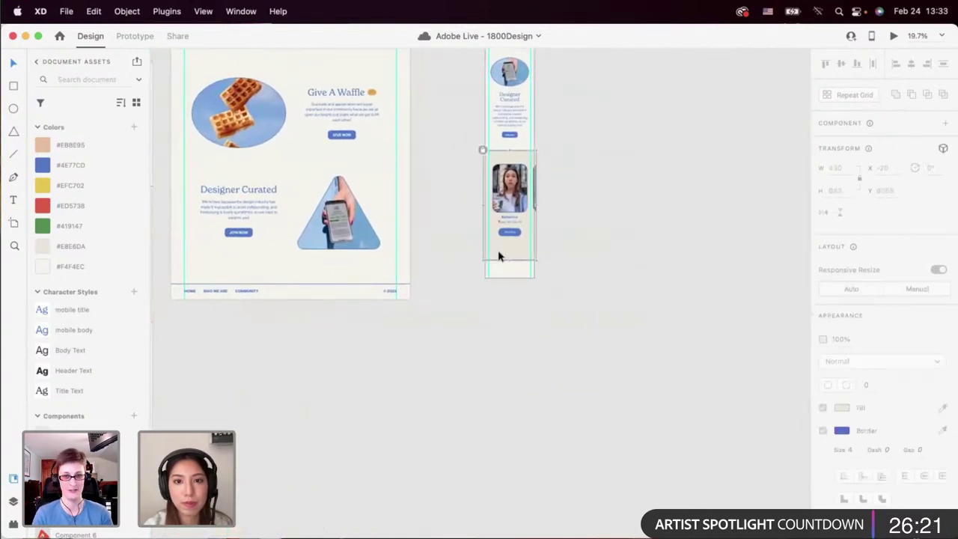
{"action": "left_click_drag", "start_coordinate": [516, 210], "coordinate": [516, 220]}
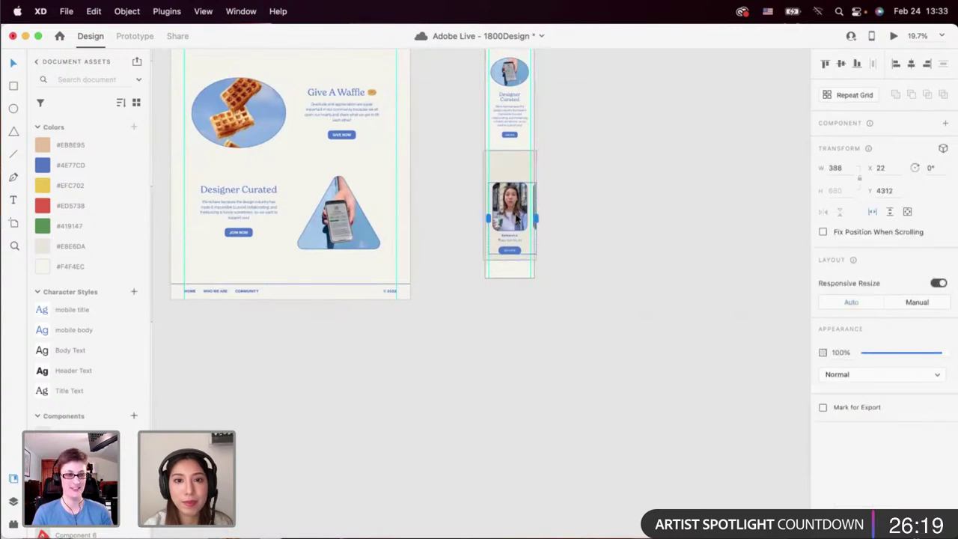
Copy the Community Highlight heading object from the desktop layout.
{"action": "scroll", "coordinate": [514, 220], "scroll_direction": "left", "scroll_amount": 5}
{"action": "scroll", "coordinate": [513, 220], "scroll_direction": "up", "scroll_amount": 2}
{"action": "scroll", "coordinate": [309, 221], "scroll_direction": "left", "scroll_amount": 3}
{"action": "scroll", "coordinate": [309, 221], "scroll_direction": "up", "scroll_amount": 4}
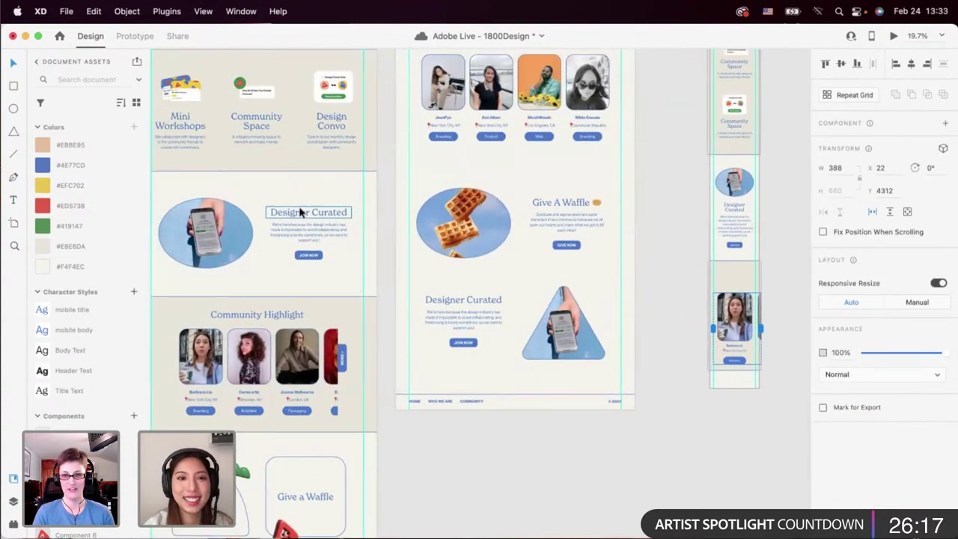
{"action": "left_click", "coordinate": [261, 314]}
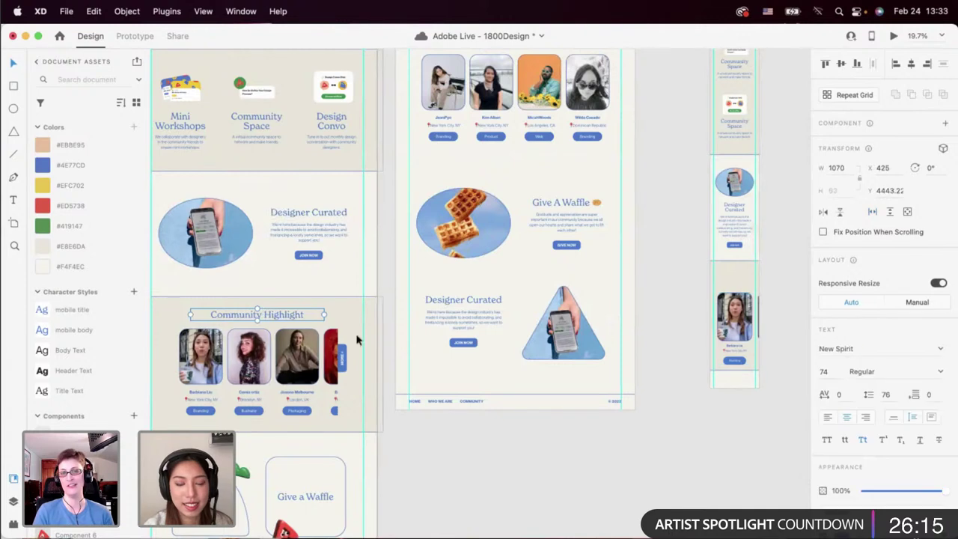
{"action": "key", "text": "super+c"}
Duplicate the mobile Designer Curated heading into the beige section above the first designer card, at Y 4156.
{"action": "scroll", "coordinate": [361, 334], "scroll_direction": "right", "scroll_amount": 10}
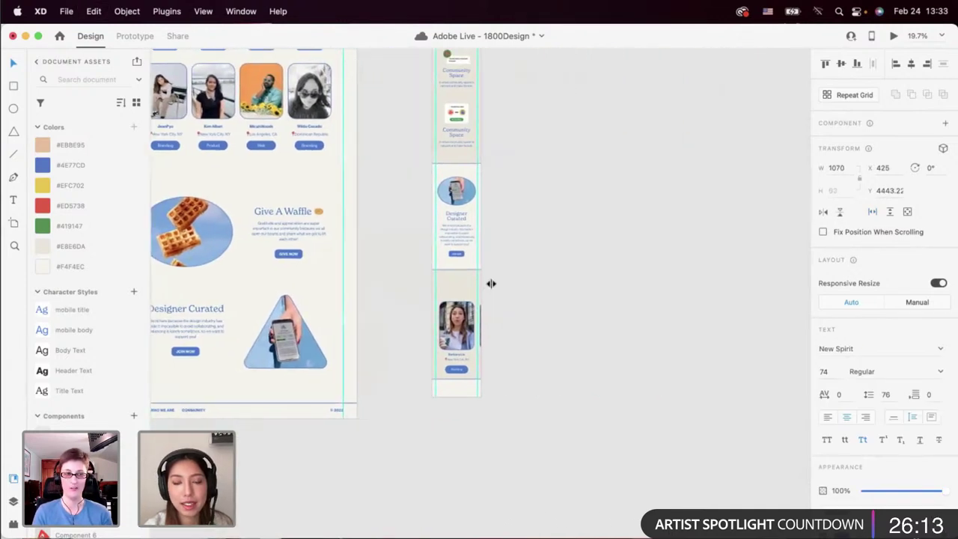
{"action": "scroll", "coordinate": [479, 280], "scroll_direction": "up", "scroll_amount": 3}
{"action": "scroll", "coordinate": [479, 280], "scroll_direction": "up", "scroll_amount": 2}
{"action": "double_click", "coordinate": [447, 208]}
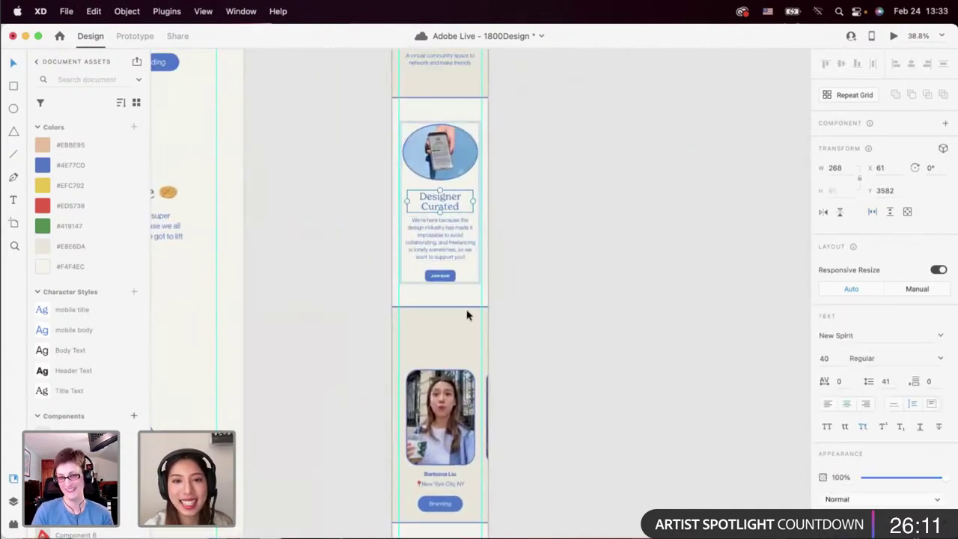
{"action": "left_click", "coordinate": [445, 338]}
{"action": "key", "text": "super+z"}
{"action": "left_click_drag", "start_coordinate": [434, 206], "coordinate": [436, 345], "text": "alt"}
Copy the wording of the Community Highlight heading in the desktop layout.
{"action": "scroll", "coordinate": [436, 347], "scroll_direction": "left", "scroll_amount": 15}
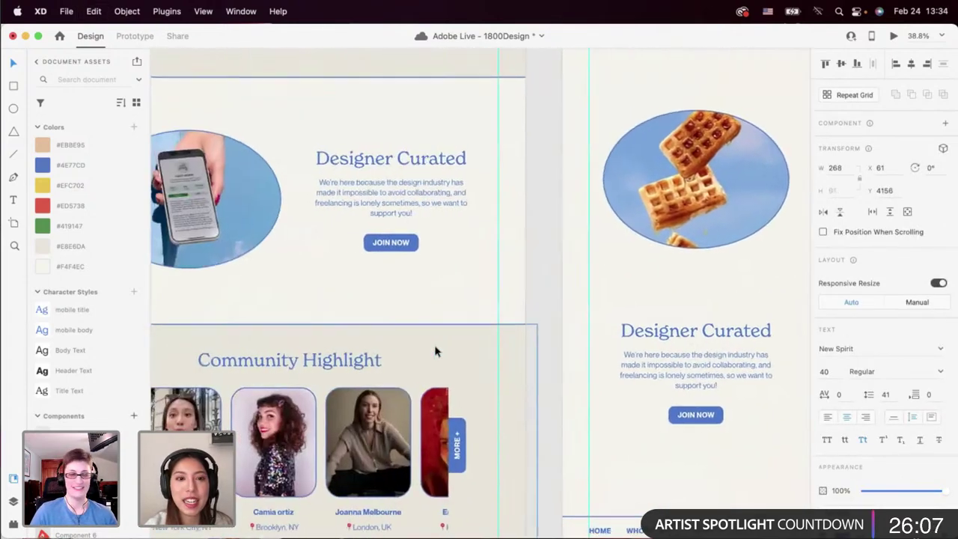
{"action": "scroll", "coordinate": [435, 351], "scroll_direction": "left", "scroll_amount": 2}
{"action": "double_click", "coordinate": [439, 189]}
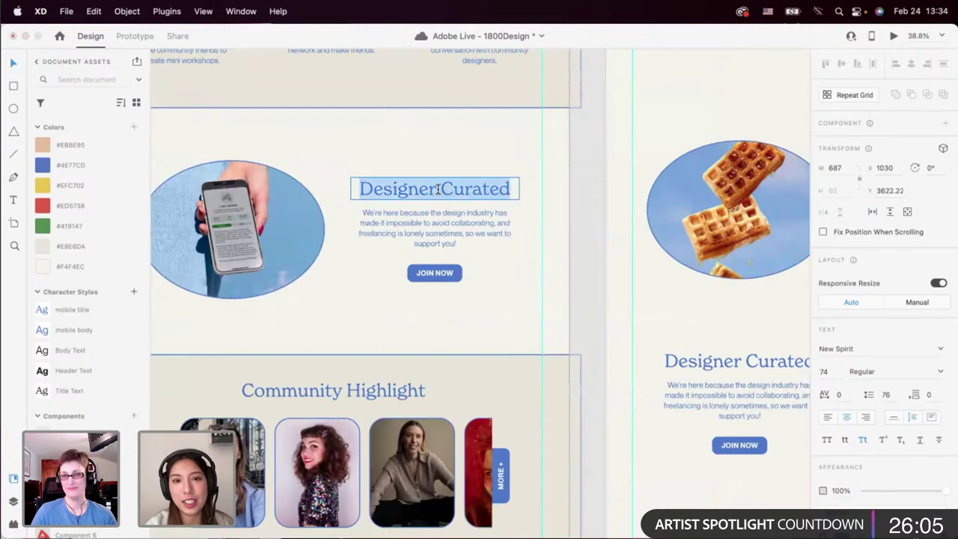
{"action": "left_click", "coordinate": [324, 389]}
{"action": "double_click", "coordinate": [324, 390]}
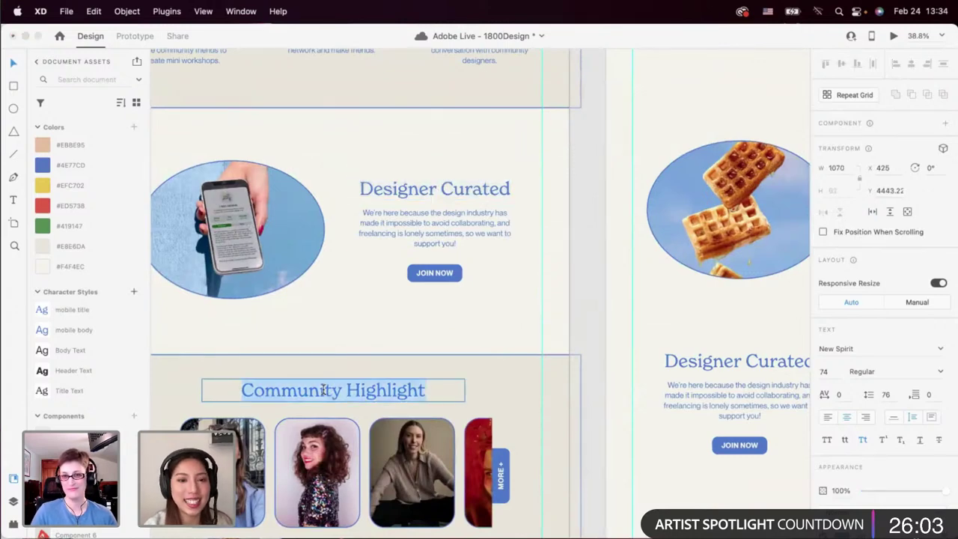
{"action": "key", "text": "Escape"}
{"action": "scroll", "coordinate": [323, 367], "scroll_direction": "down", "scroll_amount": 5}
{"action": "scroll", "coordinate": [323, 368], "scroll_direction": "right", "scroll_amount": 5}
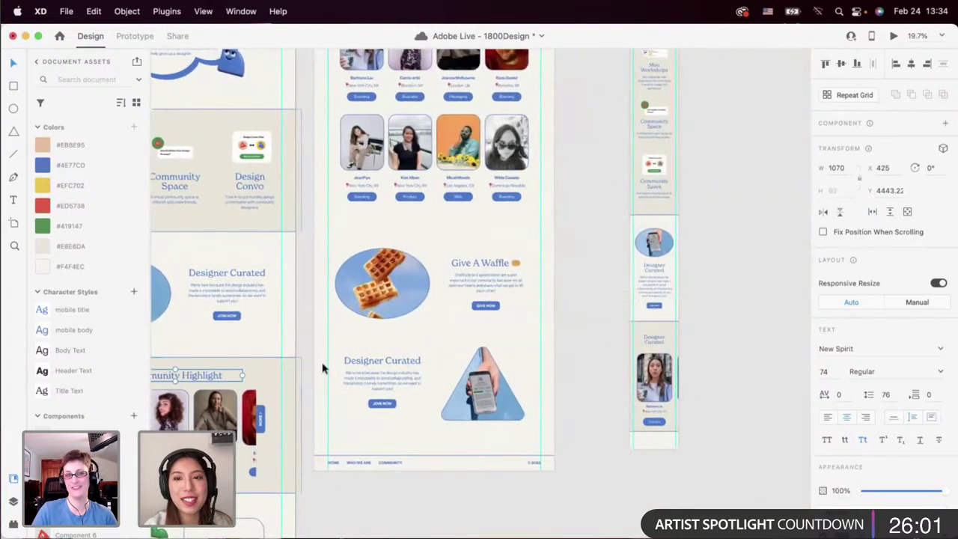
Replace the text of the duplicated heading above the mobile designer cards with "Community Highlight".
{"action": "scroll", "coordinate": [323, 368], "scroll_direction": "right", "scroll_amount": 3}
{"action": "scroll", "coordinate": [323, 355], "scroll_direction": "up", "scroll_amount": 5}
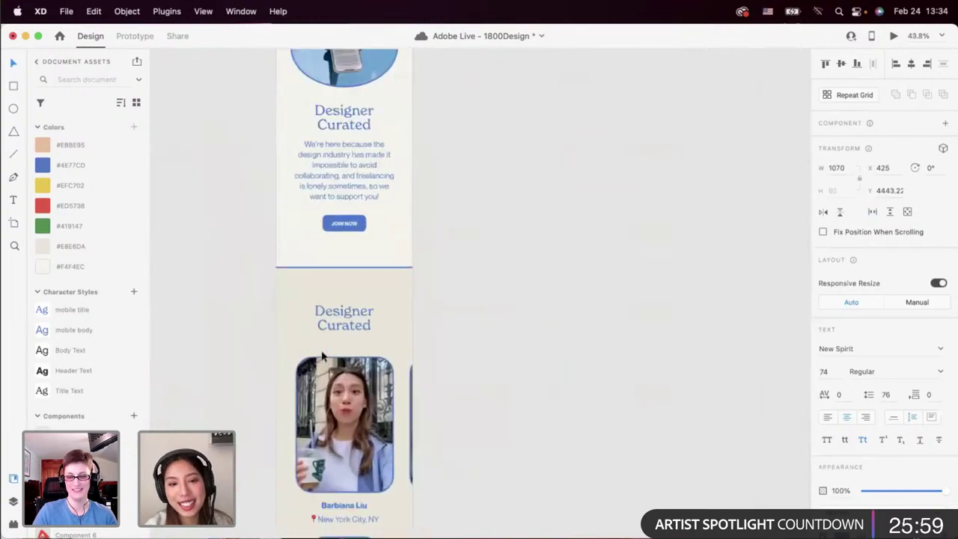
{"action": "left_click", "coordinate": [349, 320]}
{"action": "double_click", "coordinate": [349, 321]}
{"action": "key", "text": "super+v"}
{"action": "key", "text": "Escape"}
{"action": "left_click", "coordinate": [385, 347]}
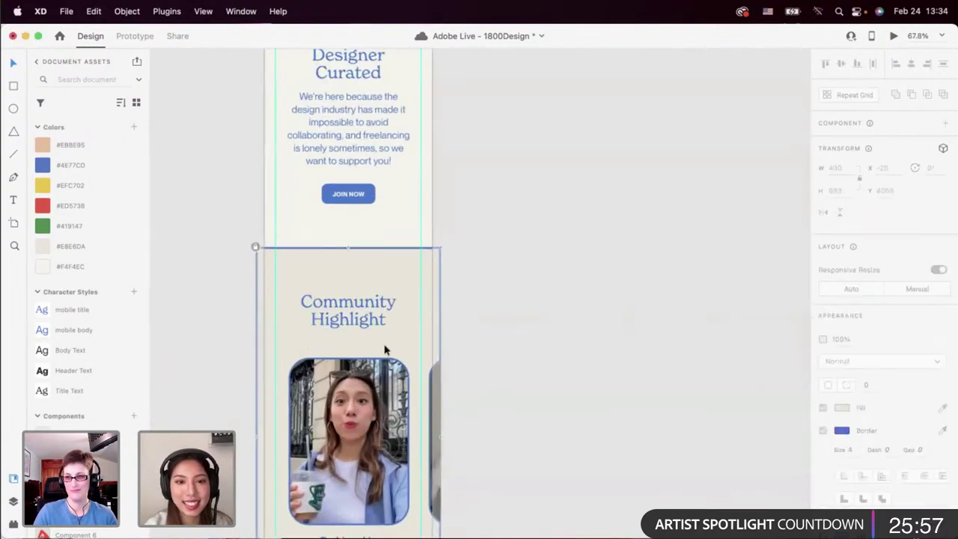
Move the mobile Community Highlight heading up to Y 4141 above the designer cards.
{"action": "scroll", "coordinate": [385, 346], "scroll_direction": "down", "scroll_amount": 2}
{"action": "scroll", "coordinate": [385, 347], "scroll_direction": "left", "scroll_amount": 1}
{"action": "double_click", "coordinate": [402, 266]}
{"action": "scroll", "coordinate": [402, 265], "scroll_direction": "down", "scroll_amount": 1}
{"action": "scroll", "coordinate": [402, 265], "scroll_direction": "left", "scroll_amount": 1}
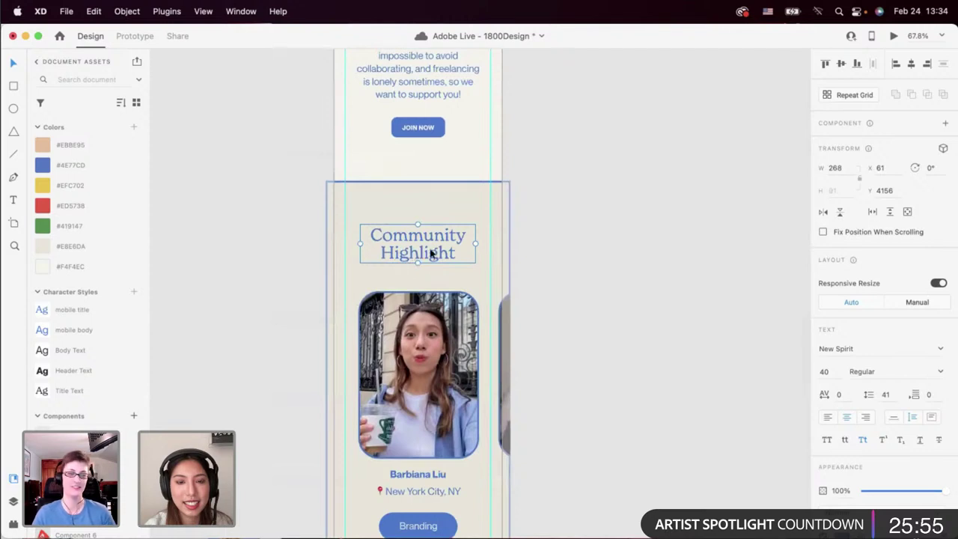
{"action": "scroll", "coordinate": [429, 236], "scroll_direction": "down", "scroll_amount": 3}
{"action": "left_click_drag", "start_coordinate": [422, 253], "coordinate": [422, 242]}
{"action": "left_click", "coordinate": [426, 149], "text": "shift"}
{"action": "left_click_drag", "start_coordinate": [427, 150], "coordinate": [426, 144]}
{"action": "double_click", "coordinate": [427, 144]}
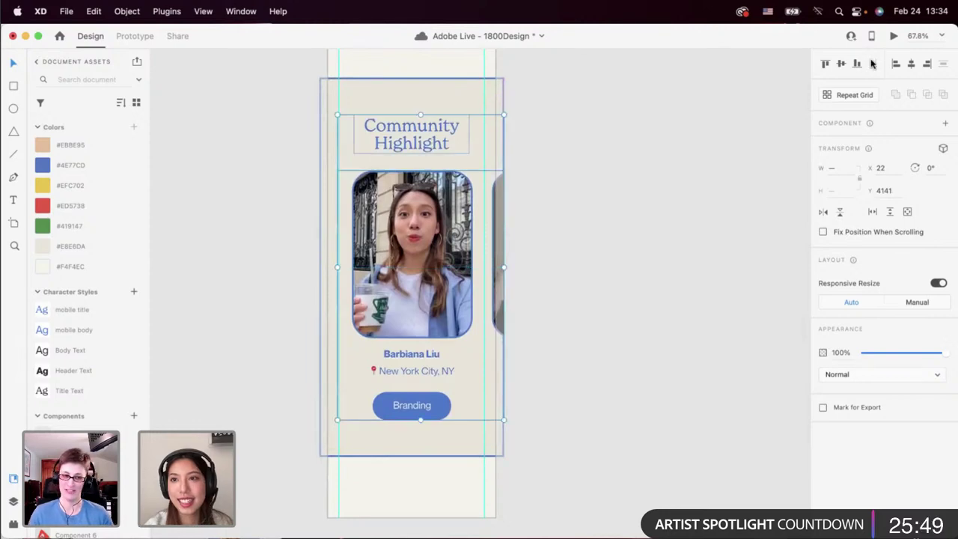
Preview the mobile prototype beside the canvas and examine the page down to the Community Highlight section.
{"action": "left_click", "coordinate": [894, 36]}
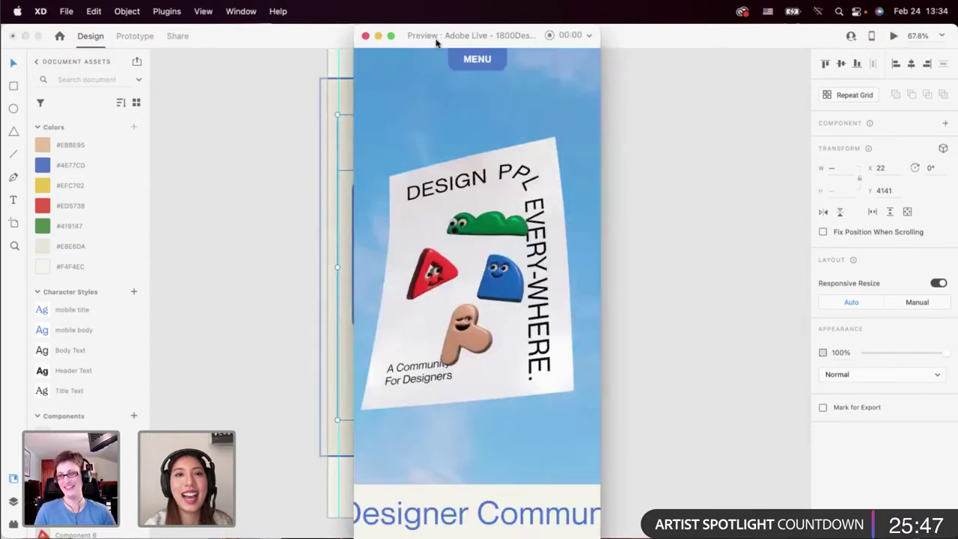
{"action": "left_click_drag", "start_coordinate": [435, 35], "coordinate": [156, 36]}
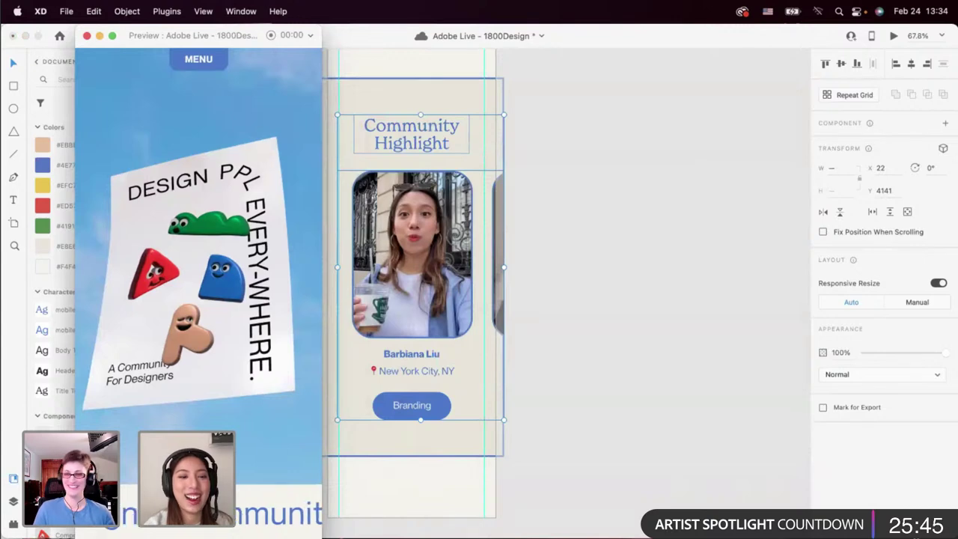
{"action": "left_click_drag", "start_coordinate": [180, 538], "coordinate": [180, 536]}
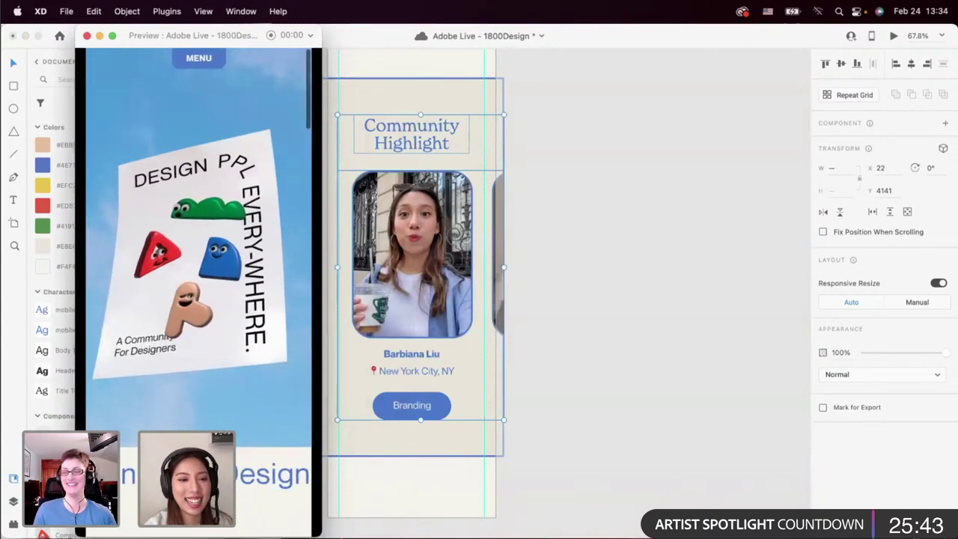
{"action": "scroll", "coordinate": [198, 292], "scroll_direction": "down", "scroll_amount": 10}
{"action": "scroll", "coordinate": [199, 292], "scroll_direction": "down", "scroll_amount": 10}
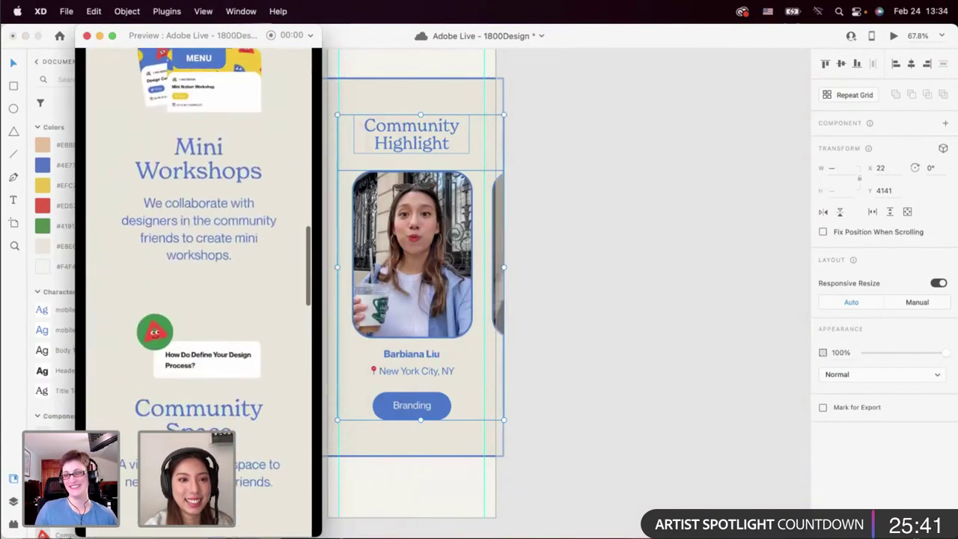
{"action": "scroll", "coordinate": [198, 292], "scroll_direction": "down", "scroll_amount": 10}
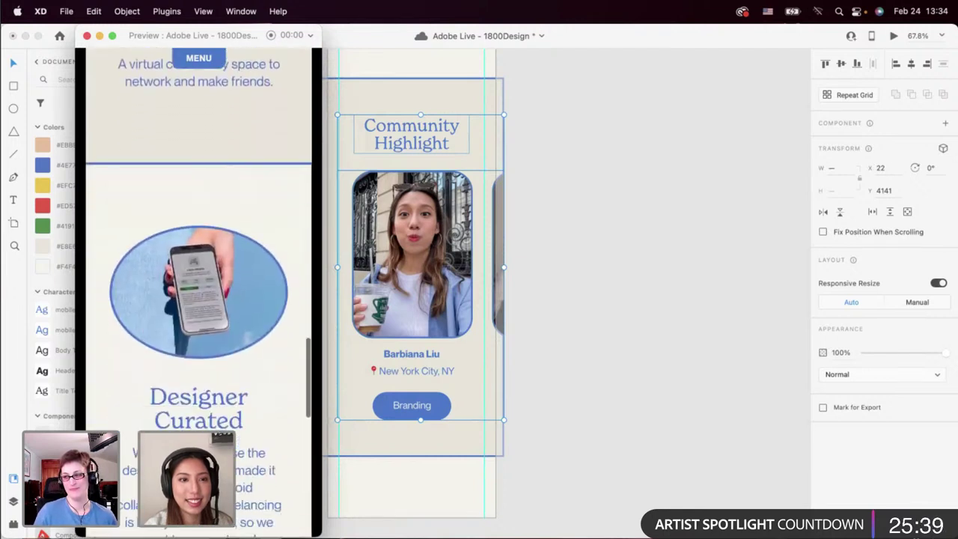
{"action": "scroll", "coordinate": [199, 291], "scroll_direction": "down", "scroll_amount": 5}
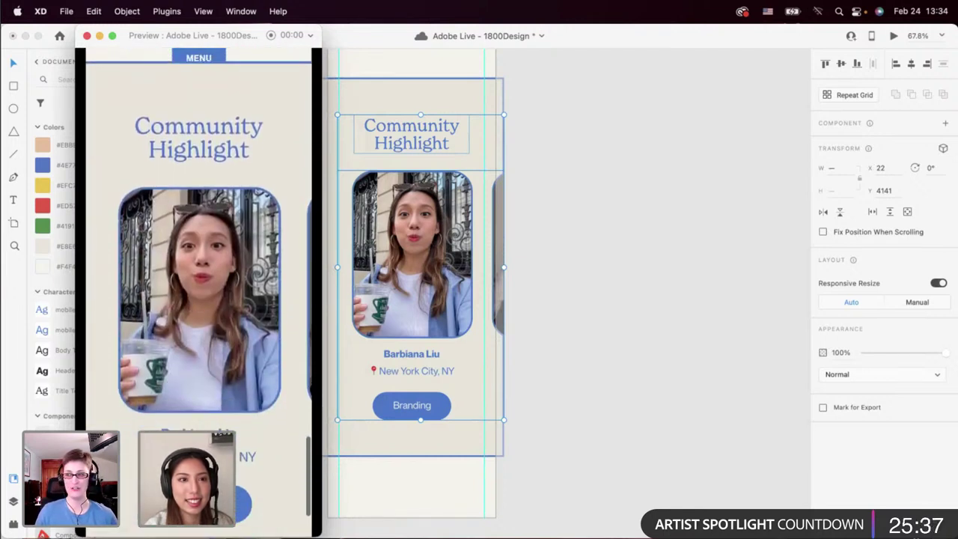
{"action": "scroll", "coordinate": [472, 161], "scroll_direction": "left", "scroll_amount": 2}
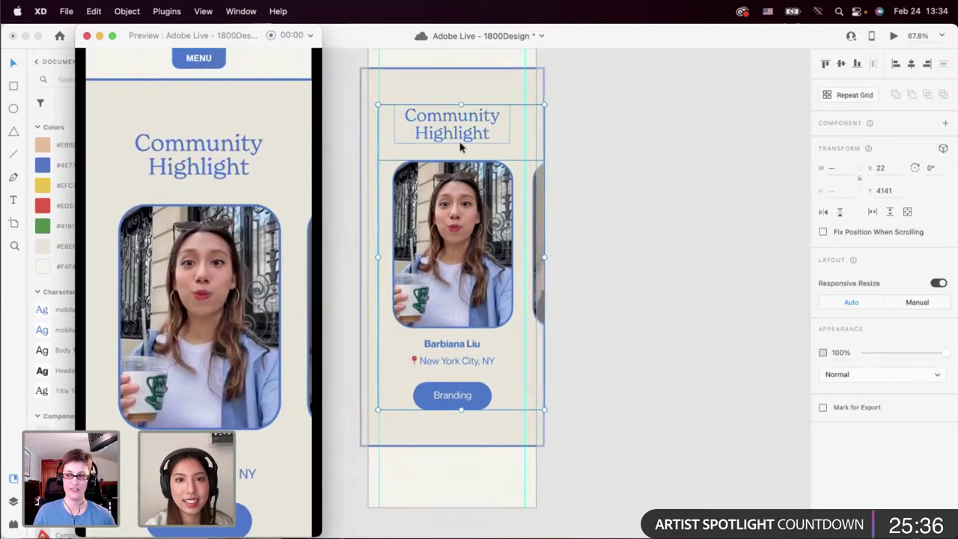
{"action": "left_click", "coordinate": [389, 92]}
{"action": "left_click", "coordinate": [389, 92]}
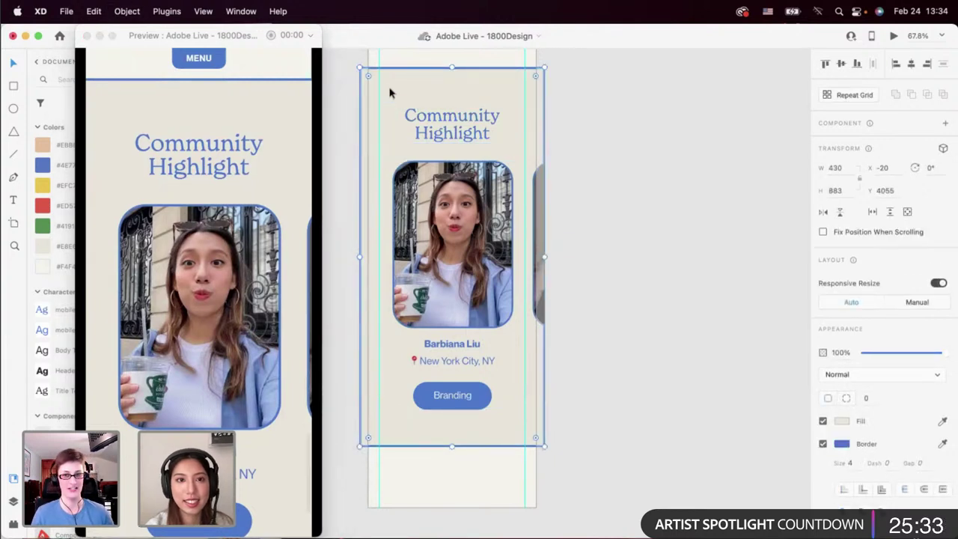
{"action": "left_click_drag", "start_coordinate": [344, 85], "coordinate": [513, 423]}
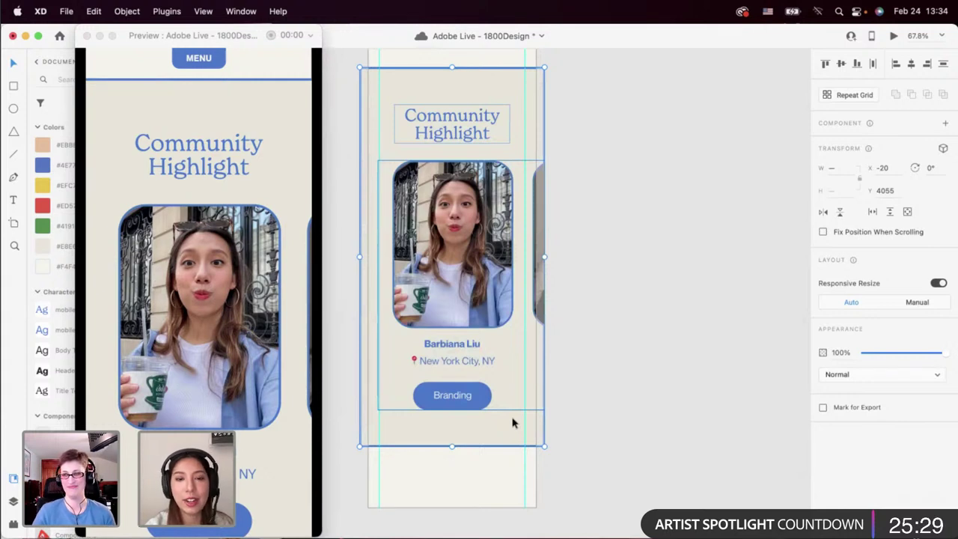
{"action": "left_click", "coordinate": [633, 442]}
{"action": "left_click", "coordinate": [506, 396]}
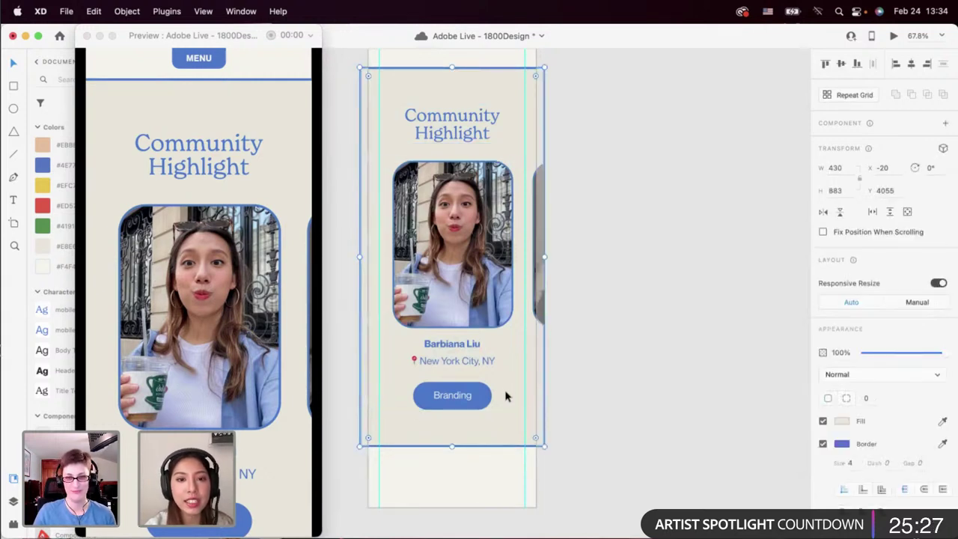
Test the horizontal scrolling of the designer cards in the preview and check the section's spacing.
{"action": "scroll", "coordinate": [259, 396], "scroll_direction": "down", "scroll_amount": 4}
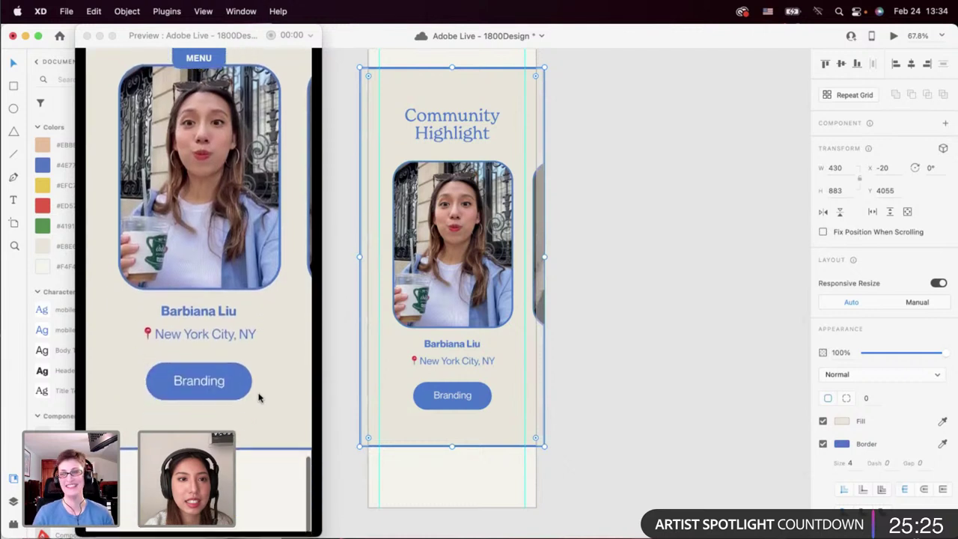
{"action": "scroll", "coordinate": [259, 396], "scroll_direction": "up", "scroll_amount": 5}
{"action": "scroll", "coordinate": [259, 396], "scroll_direction": "down", "scroll_amount": 2}
{"action": "left_click", "coordinate": [184, 311]}
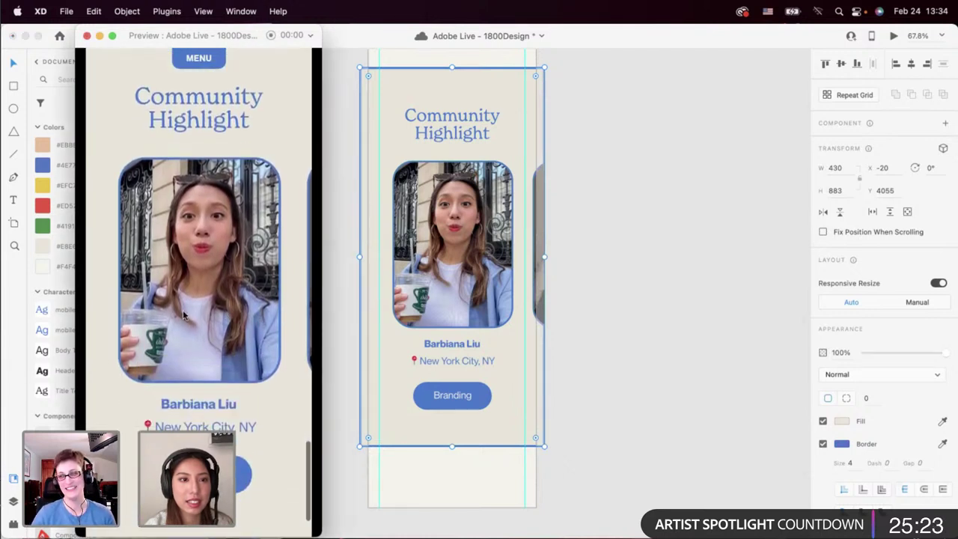
{"action": "left_click_drag", "start_coordinate": [218, 328], "coordinate": [126, 328]}
{"action": "scroll", "coordinate": [126, 327], "scroll_direction": "right", "scroll_amount": 5}
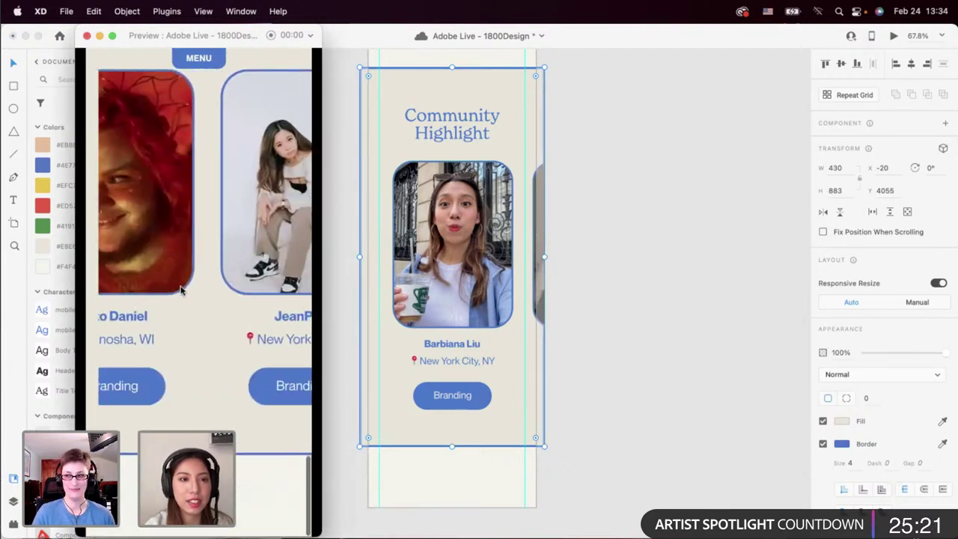
{"action": "scroll", "coordinate": [192, 343], "scroll_direction": "left", "scroll_amount": 5}
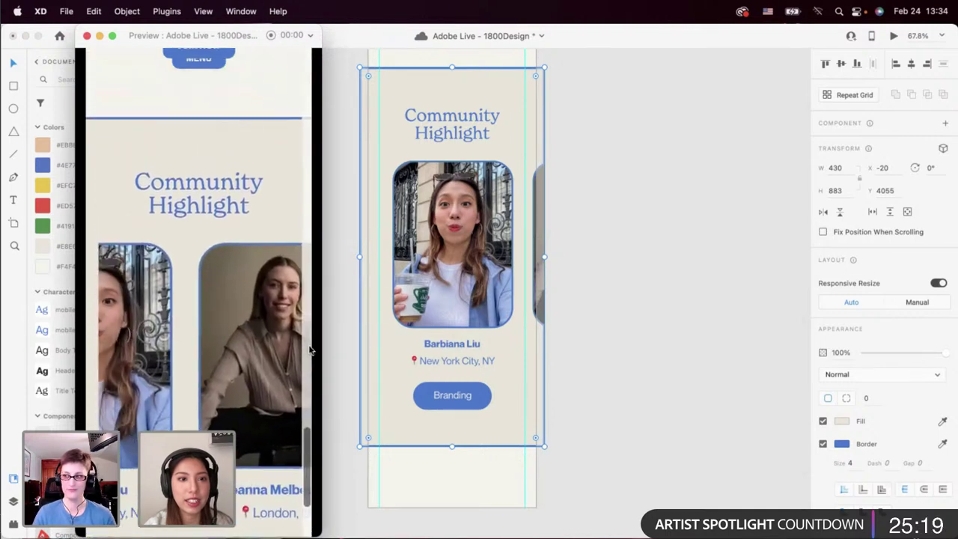
{"action": "scroll", "coordinate": [455, 335], "scroll_direction": "down", "scroll_amount": 3}
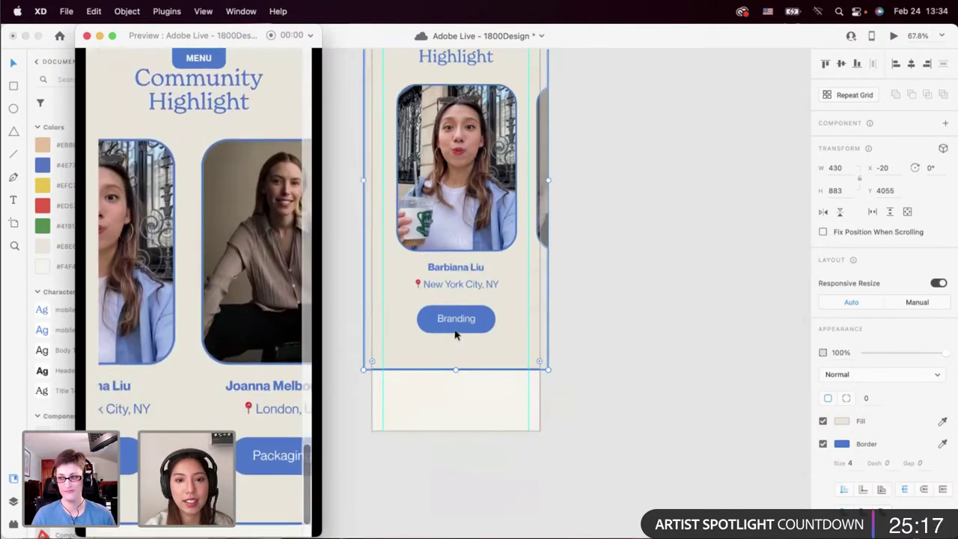
Lengthen the mobile artboard downward below the Community Highlight section and close the preview.
{"action": "left_click", "coordinate": [594, 297]}
{"action": "scroll", "coordinate": [594, 297], "scroll_direction": "down", "scroll_amount": 4}
{"action": "left_click", "coordinate": [528, 356]}
{"action": "scroll", "coordinate": [528, 357], "scroll_direction": "up", "scroll_amount": 1}
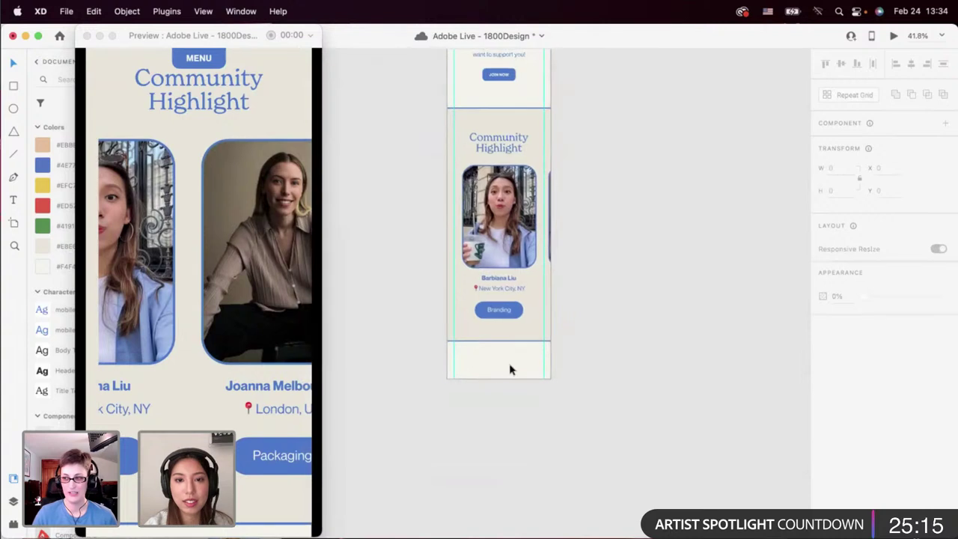
{"action": "double_click", "coordinate": [511, 367]}
{"action": "scroll", "coordinate": [511, 368], "scroll_direction": "down", "scroll_amount": 3}
{"action": "left_click_drag", "start_coordinate": [502, 319], "coordinate": [502, 491]}
{"action": "left_click", "coordinate": [508, 416]}
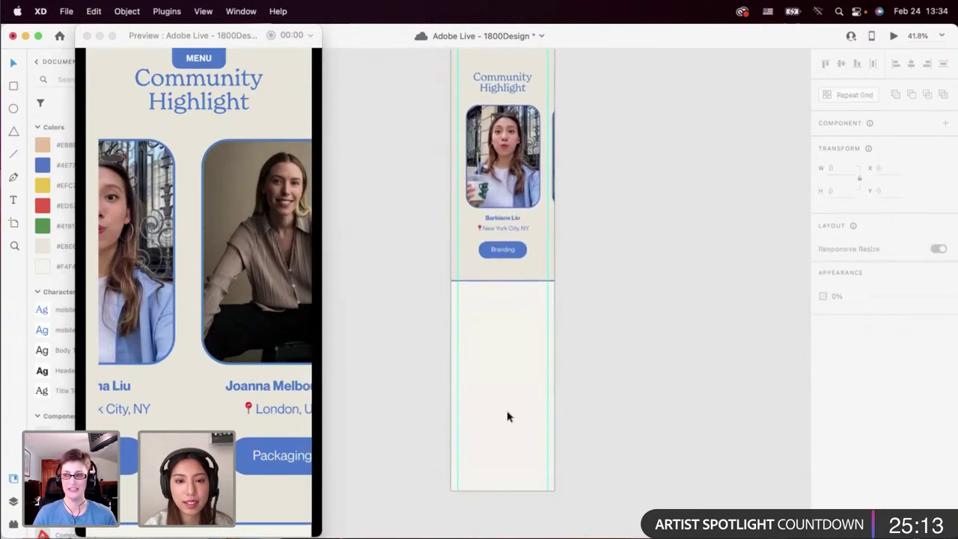
{"action": "scroll", "coordinate": [507, 416], "scroll_direction": "left", "scroll_amount": 2}
{"action": "left_click", "coordinate": [87, 36]}
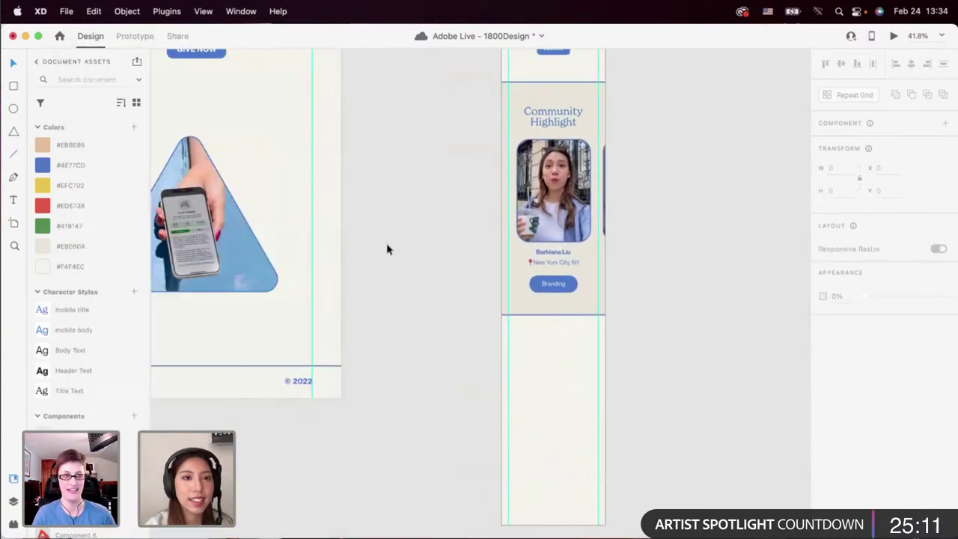
Copy the outline shape, text and green character of the Design PPL card in the desktop layout.
{"action": "scroll", "coordinate": [408, 237], "scroll_direction": "down", "scroll_amount": 5}
{"action": "scroll", "coordinate": [408, 237], "scroll_direction": "left", "scroll_amount": 4}
{"action": "scroll", "coordinate": [408, 237], "scroll_direction": "up", "scroll_amount": 1}
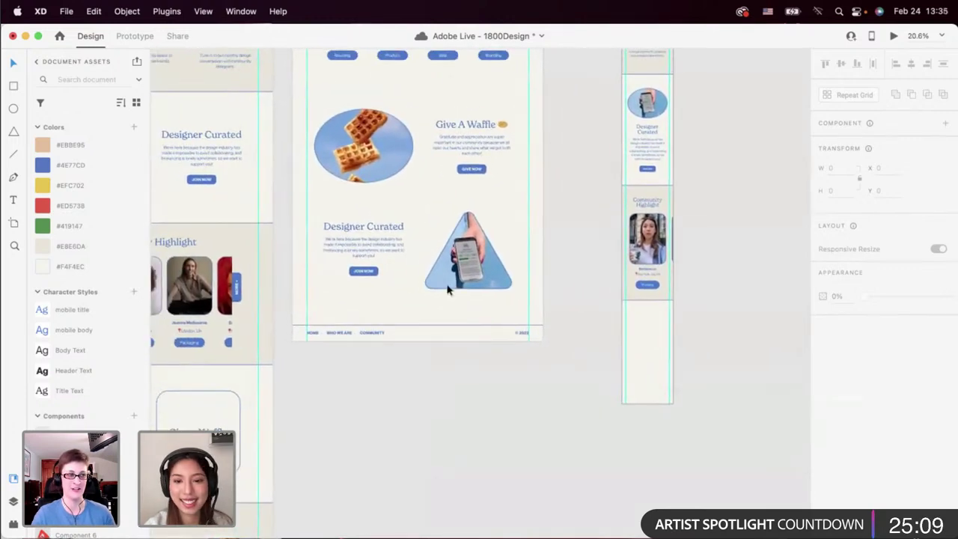
{"action": "scroll", "coordinate": [449, 289], "scroll_direction": "down", "scroll_amount": 1}
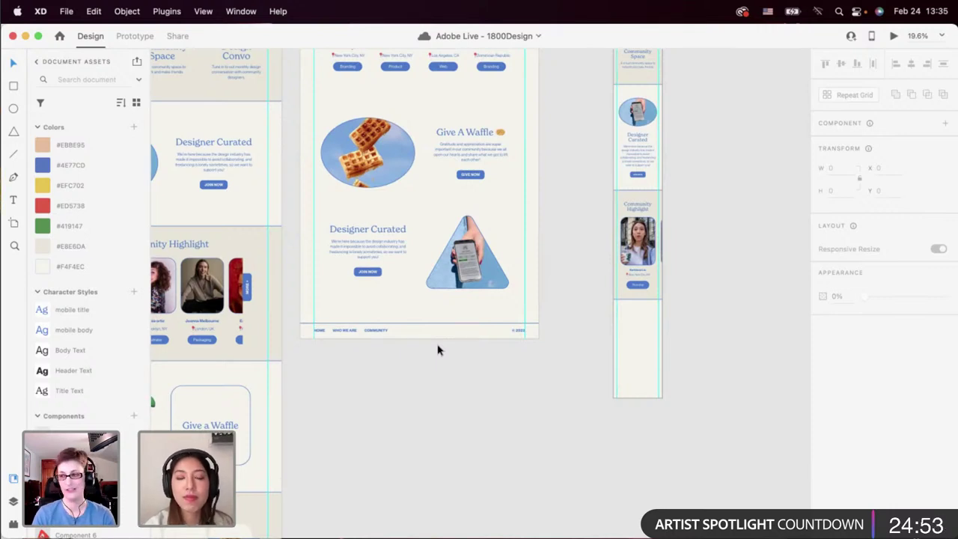
{"action": "scroll", "coordinate": [420, 338], "scroll_direction": "left", "scroll_amount": 3}
{"action": "scroll", "coordinate": [419, 338], "scroll_direction": "down", "scroll_amount": 2}
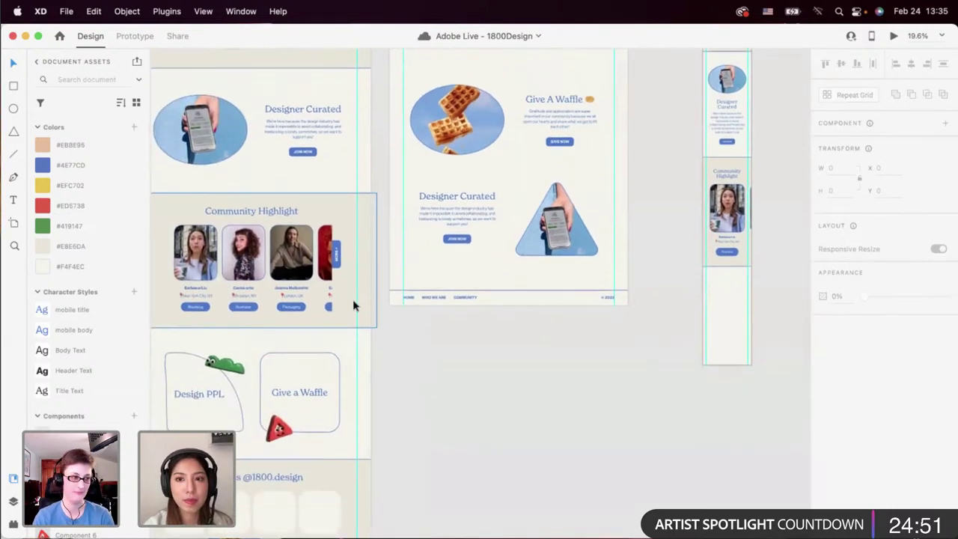
{"action": "scroll", "coordinate": [304, 320], "scroll_direction": "down", "scroll_amount": 3}
{"action": "scroll", "coordinate": [303, 319], "scroll_direction": "left", "scroll_amount": 1}
{"action": "left_click", "coordinate": [223, 318]}
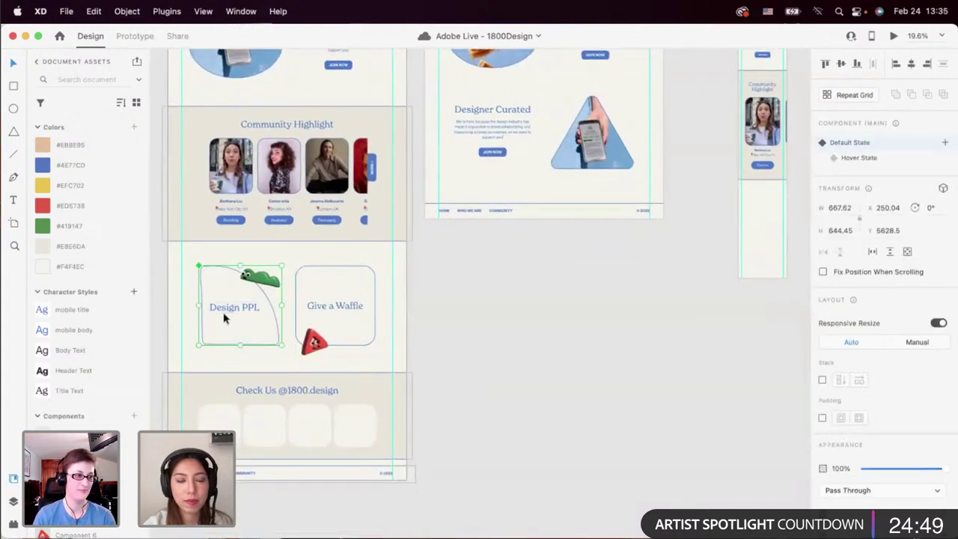
{"action": "scroll", "coordinate": [236, 331], "scroll_direction": "right", "scroll_amount": 1}
{"action": "double_click", "coordinate": [236, 332]}
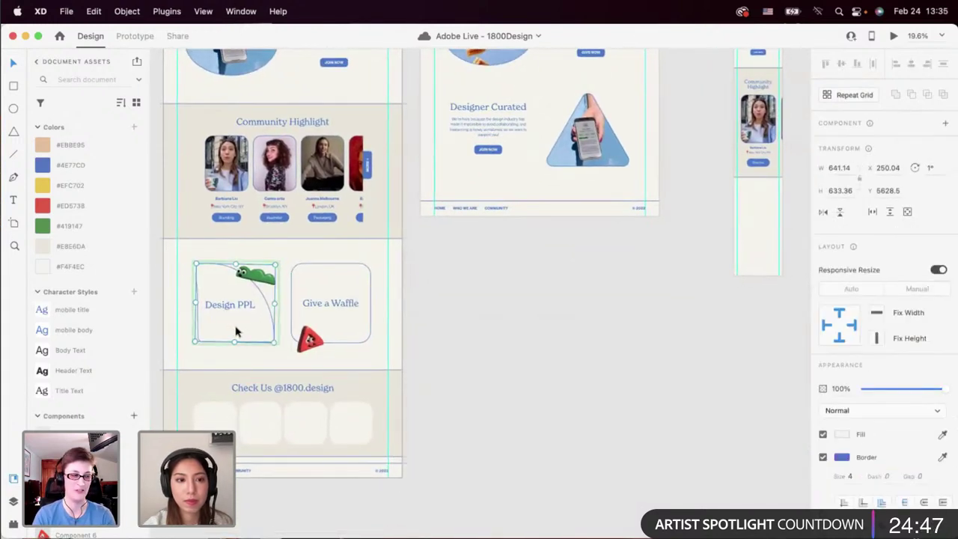
{"action": "left_click", "coordinate": [231, 306], "text": "shift"}
{"action": "left_click", "coordinate": [260, 279], "text": "shift"}
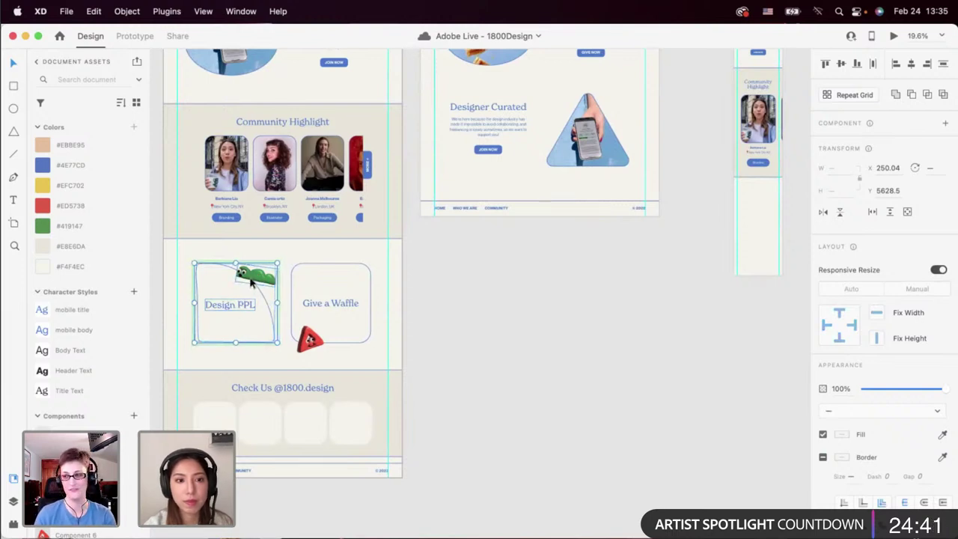
{"action": "key", "text": "super+c"}
Paste the Design PPL pieces as a group below the mobile Community Highlight section and scale it to about 314 by 303.
{"action": "scroll", "coordinate": [366, 307], "scroll_direction": "right", "scroll_amount": 5}
{"action": "scroll", "coordinate": [386, 289], "scroll_direction": "up", "scroll_amount": 2}
{"action": "left_click", "coordinate": [419, 272]}
{"action": "scroll", "coordinate": [419, 273], "scroll_direction": "up", "scroll_amount": 3}
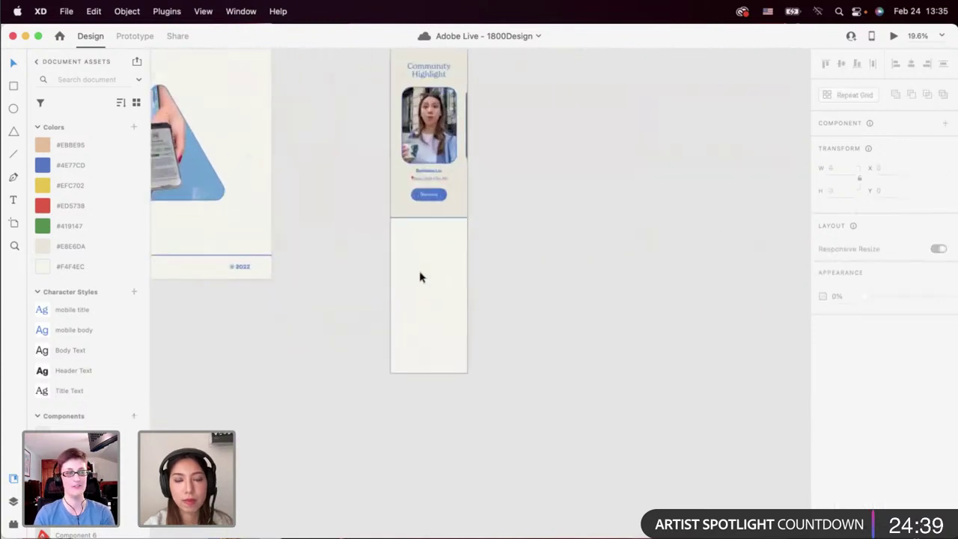
{"action": "scroll", "coordinate": [419, 272], "scroll_direction": "right", "scroll_amount": 1}
{"action": "key", "text": "super+v"}
{"action": "left_click_drag", "start_coordinate": [479, 419], "coordinate": [445, 307]}
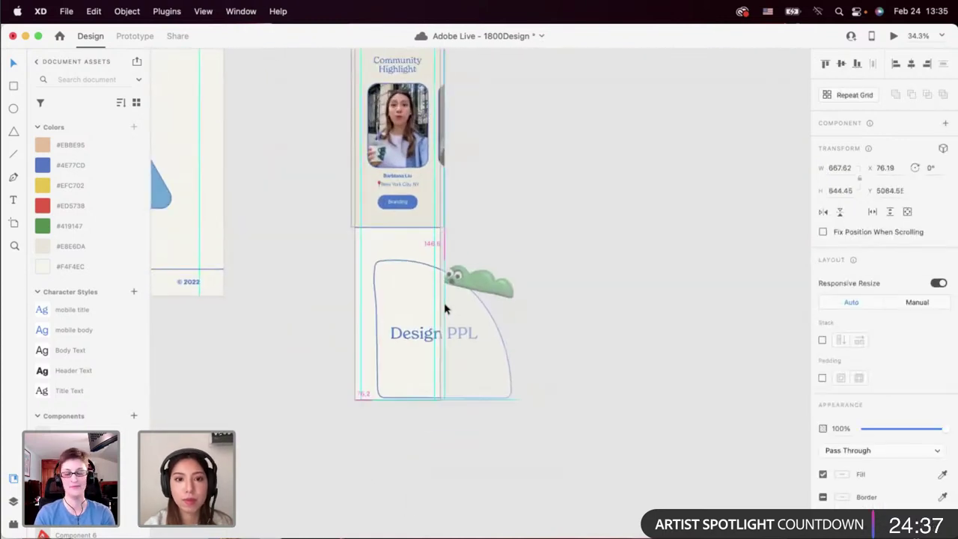
{"action": "left_click_drag", "start_coordinate": [465, 341], "coordinate": [452, 327]}
{"action": "left_click", "coordinate": [473, 329]}
Check the mobile Community Highlight heading's text settings and apply the mobile title character style to the Design PPL text.
{"action": "scroll", "coordinate": [473, 330], "scroll_direction": "up", "scroll_amount": 4}
{"action": "scroll", "coordinate": [419, 161], "scroll_direction": "up", "scroll_amount": 2}
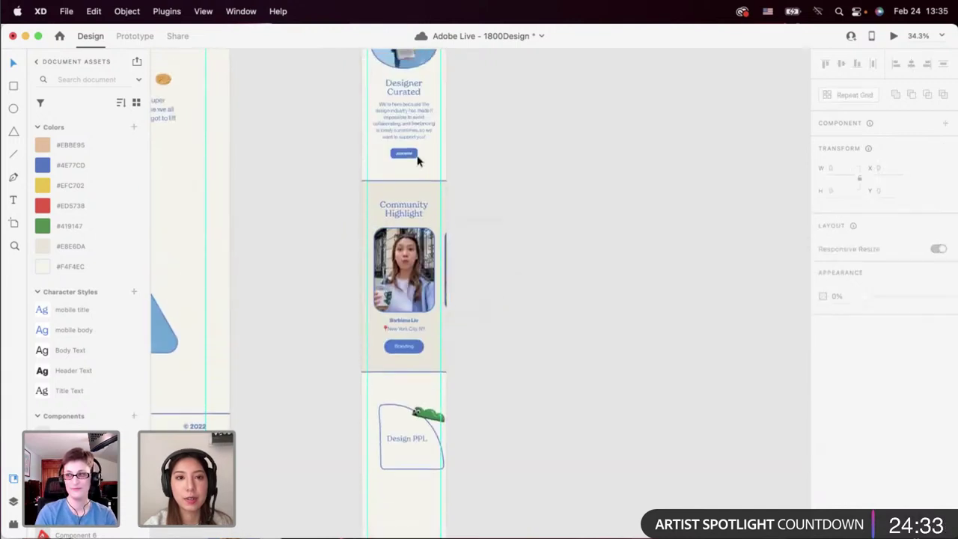
{"action": "double_click", "coordinate": [394, 244]}
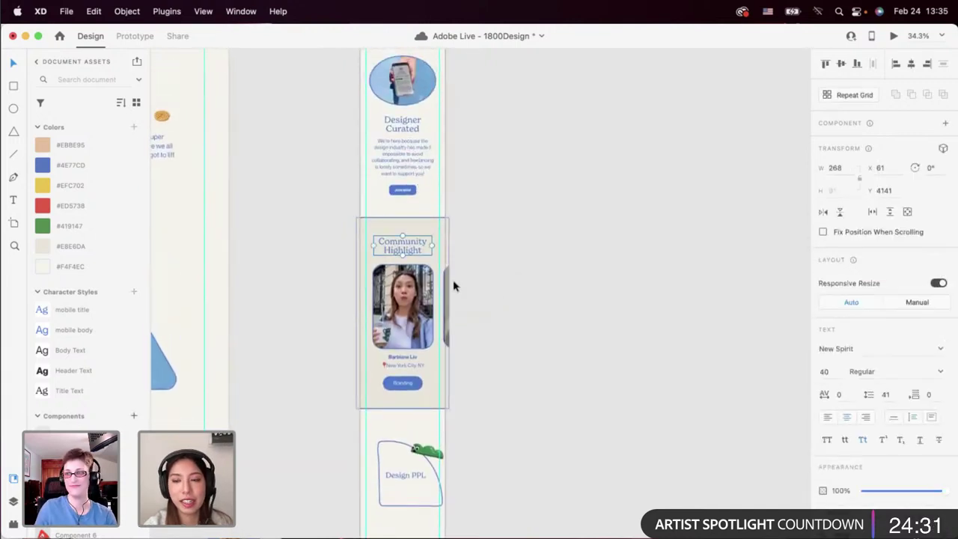
{"action": "scroll", "coordinate": [454, 286], "scroll_direction": "down", "scroll_amount": 5}
{"action": "double_click", "coordinate": [392, 354]}
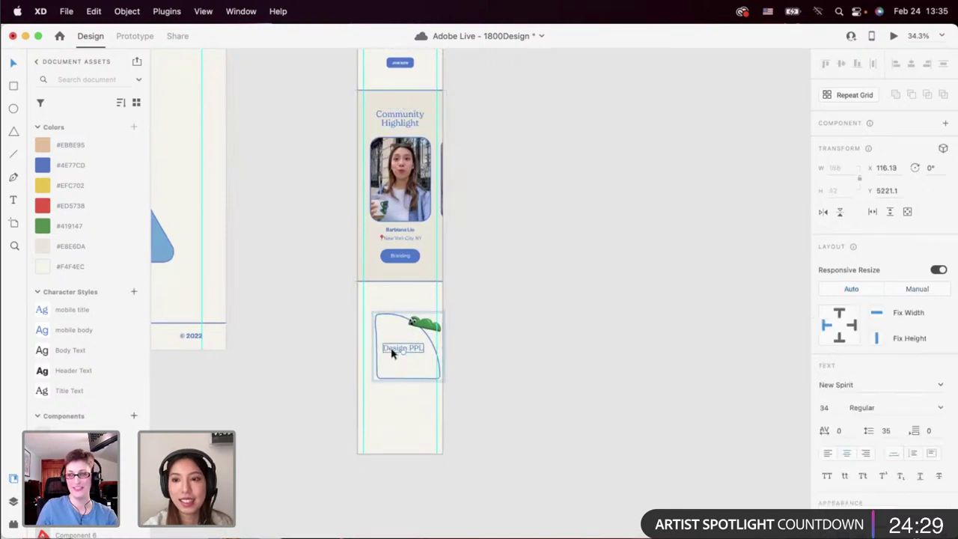
{"action": "left_click", "coordinate": [827, 409]}
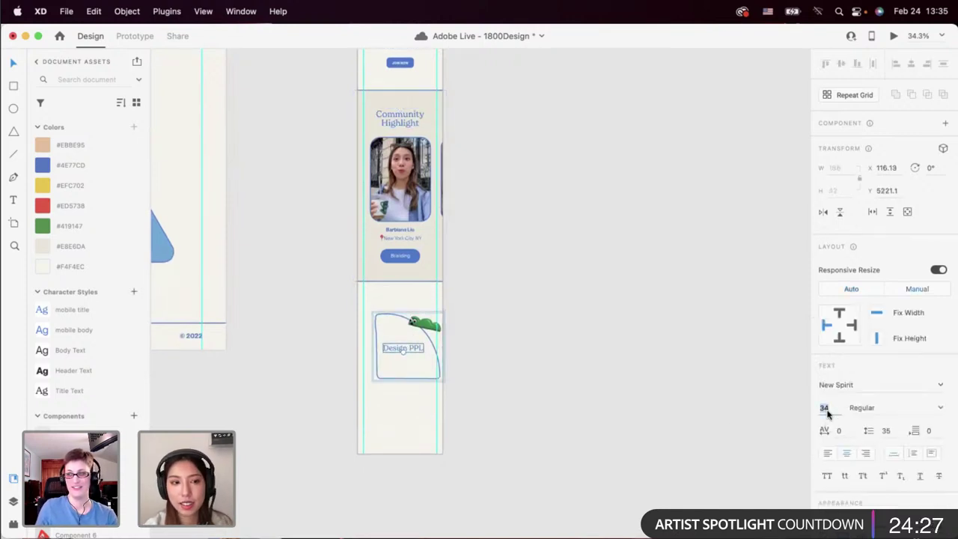
{"action": "left_click", "coordinate": [99, 308]}
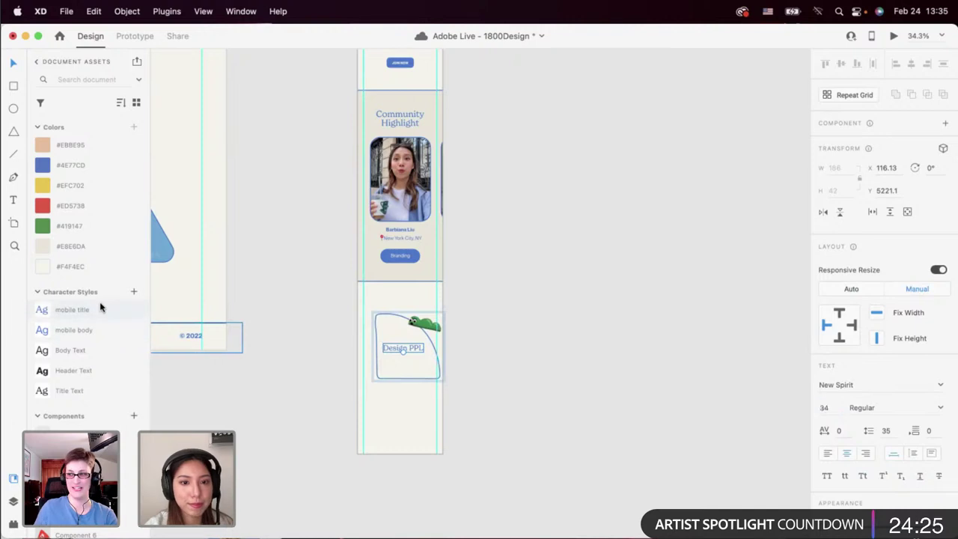
{"action": "left_click", "coordinate": [386, 413]}
Turn off title case on the mobile card's text so it reads Design PPL.
{"action": "scroll", "coordinate": [386, 417], "scroll_direction": "up", "scroll_amount": 3}
{"action": "left_click", "coordinate": [385, 338]}
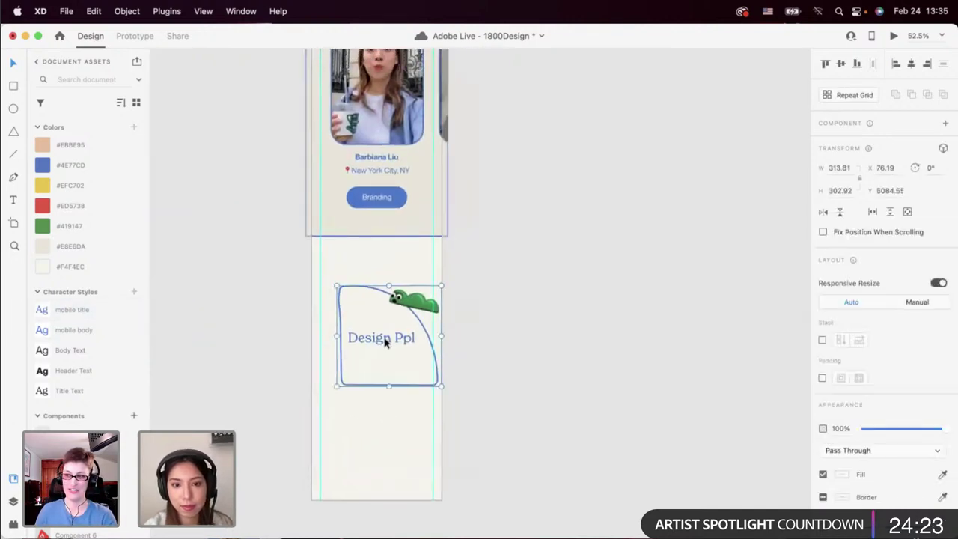
{"action": "double_click", "coordinate": [385, 337]}
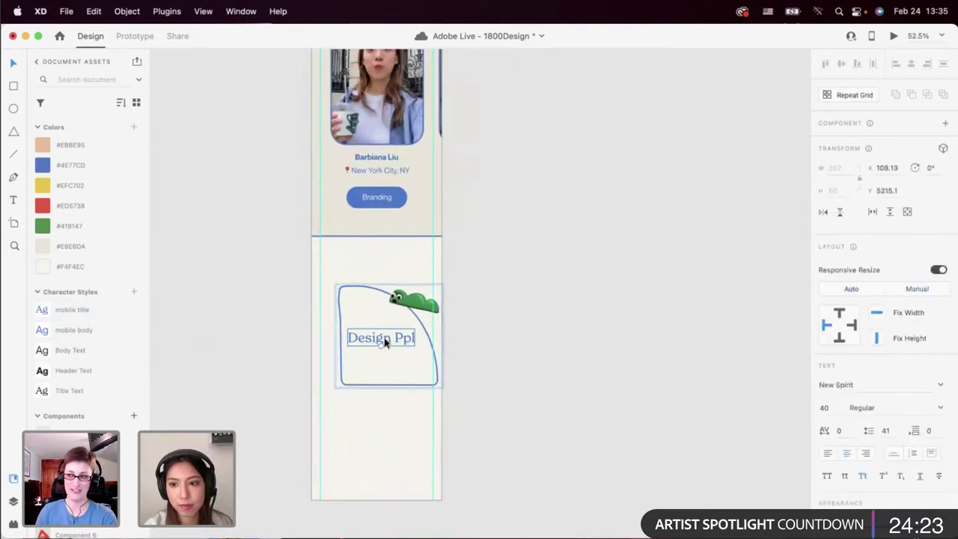
{"action": "left_click", "coordinate": [861, 478]}
{"action": "left_click", "coordinate": [520, 402]}
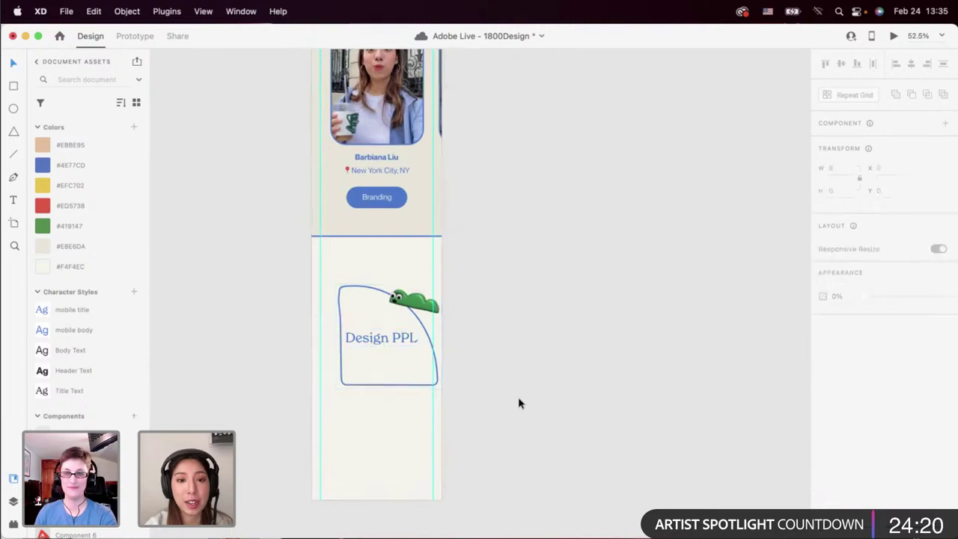
Reposition the Design PPL text inside the mobile card's outline at about X 110, Y 5224.
{"action": "left_click", "coordinate": [370, 338]}
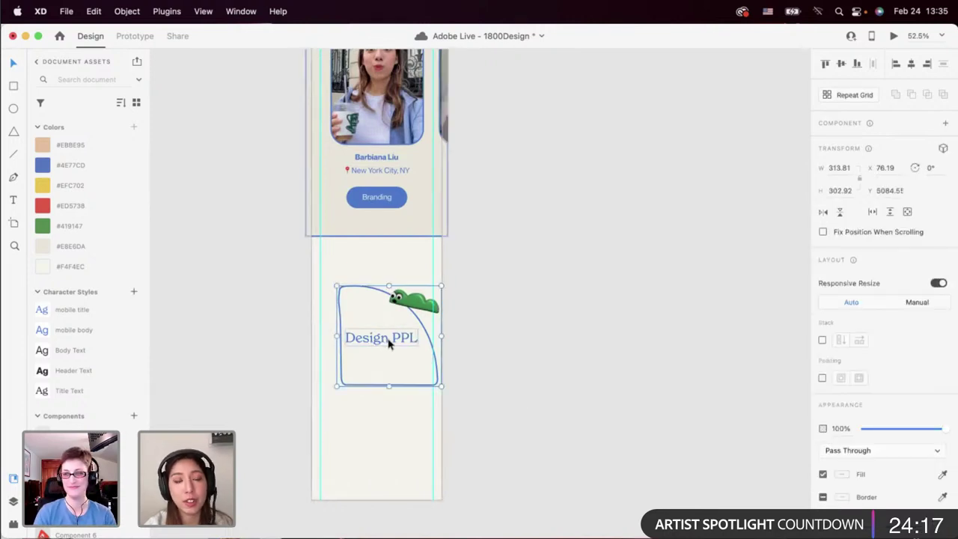
{"action": "double_click", "coordinate": [400, 343]}
{"action": "left_click_drag", "start_coordinate": [401, 343], "coordinate": [402, 339]}
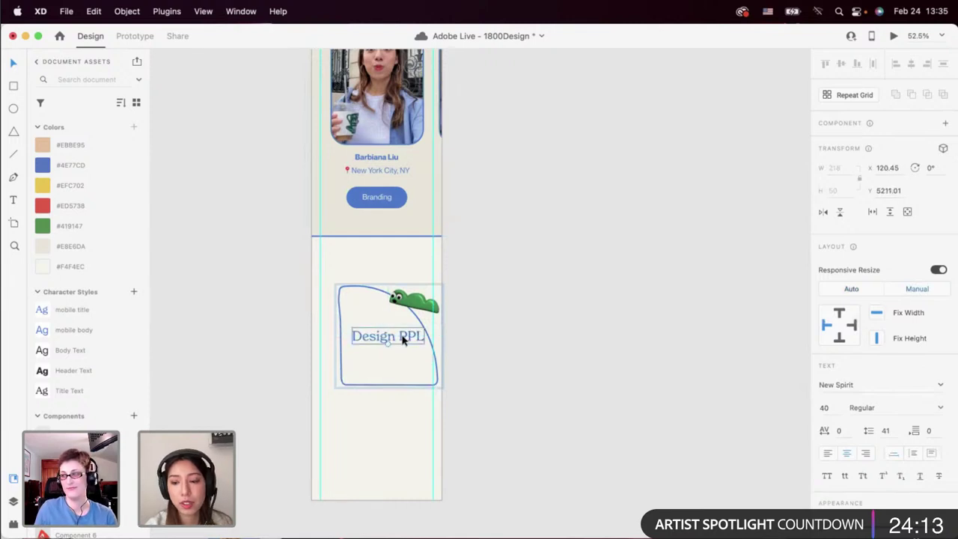
{"action": "key", "text": "Left"}
{"action": "key", "text": "Left"}
{"action": "key", "text": "Left"}
{"action": "key", "text": "Left"}
{"action": "key", "text": "Left"}
{"action": "key", "text": "Left"}
{"action": "key", "text": "Left"}
{"action": "key", "text": "Left"}
{"action": "key", "text": "Left"}
{"action": "key", "text": "Left"}
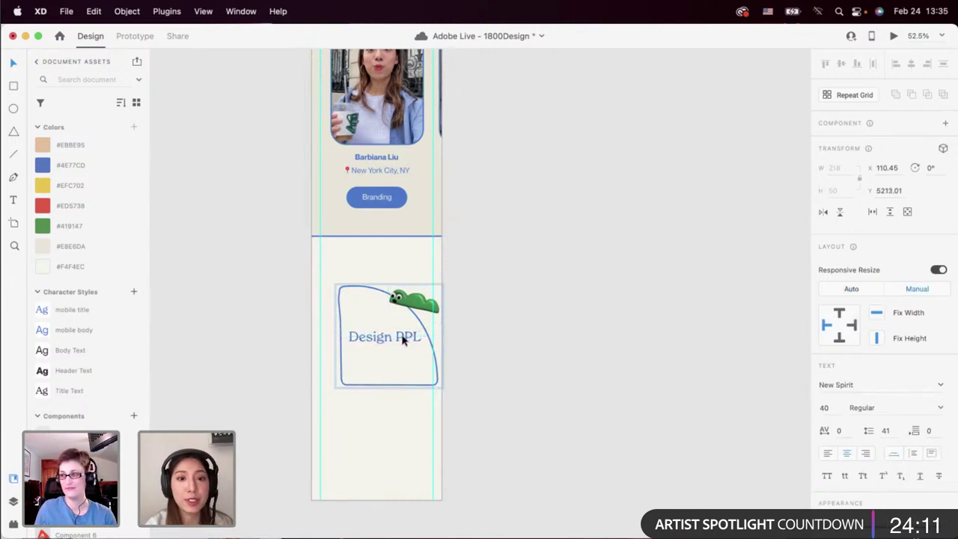
{"action": "key", "text": "Down"}
{"action": "key", "text": "Down"}
{"action": "key", "text": "Down"}
{"action": "key", "text": "Down"}
{"action": "key", "text": "Down"}
{"action": "key", "text": "Down"}
{"action": "key", "text": "Down"}
{"action": "key", "text": "Down"}
{"action": "key", "text": "Down"}
{"action": "key", "text": "Down"}
{"action": "key", "text": "Down"}
{"action": "key", "text": "Down"}
{"action": "key", "text": "Down"}
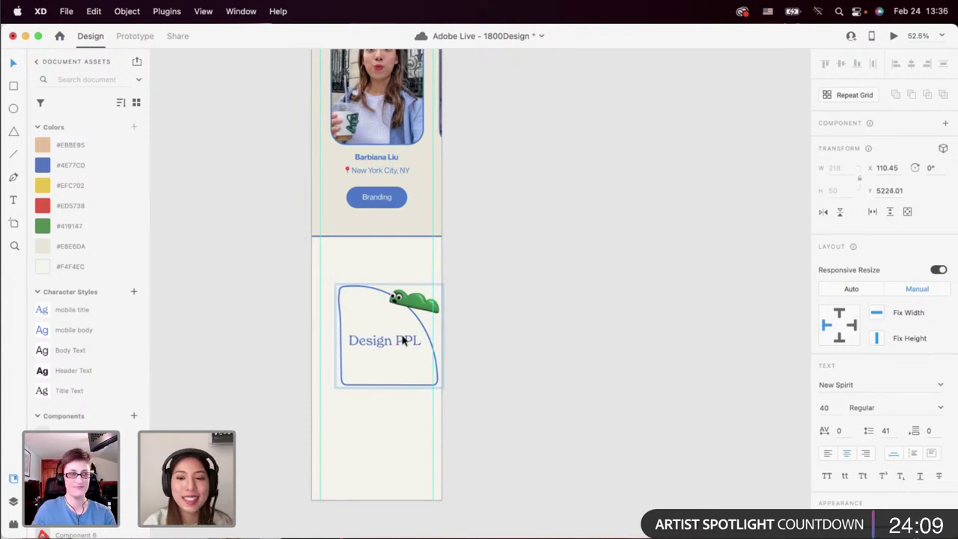
{"action": "left_click", "coordinate": [500, 344]}
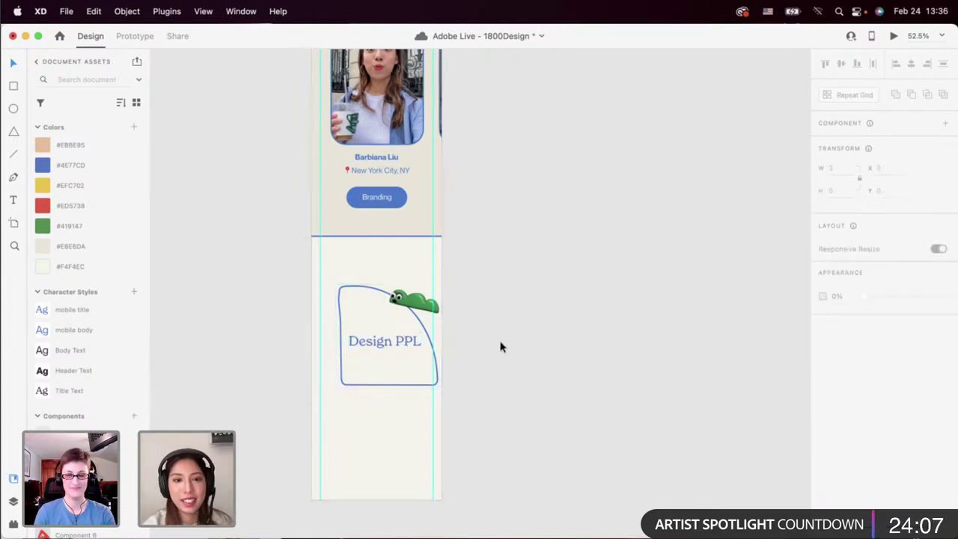
Move the Design PPL card group between the mobile layout guides, to about X 38, Y 5035.
{"action": "left_click", "coordinate": [420, 313]}
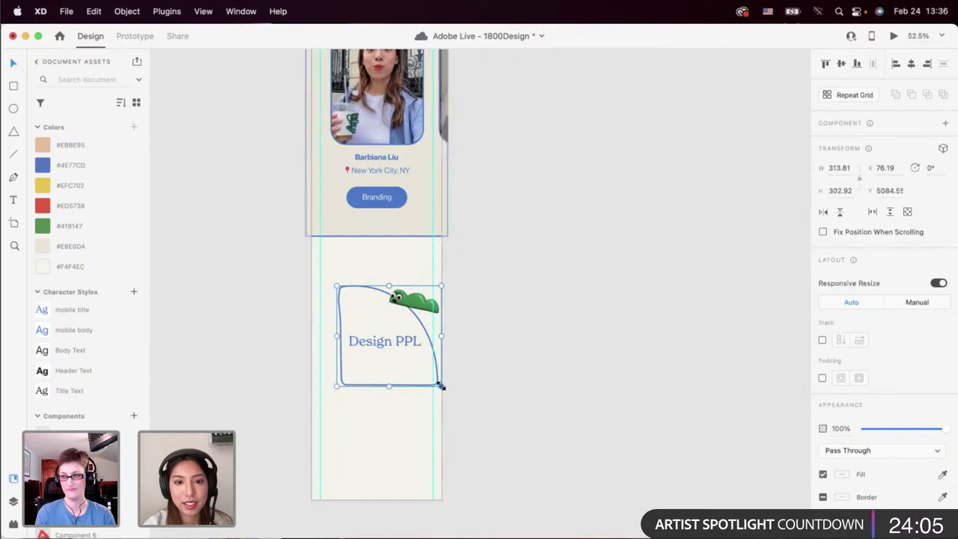
{"action": "left_click", "coordinate": [479, 389]}
{"action": "left_click", "coordinate": [419, 367]}
{"action": "left_click_drag", "start_coordinate": [420, 368], "coordinate": [409, 349]}
{"action": "left_click", "coordinate": [493, 349]}
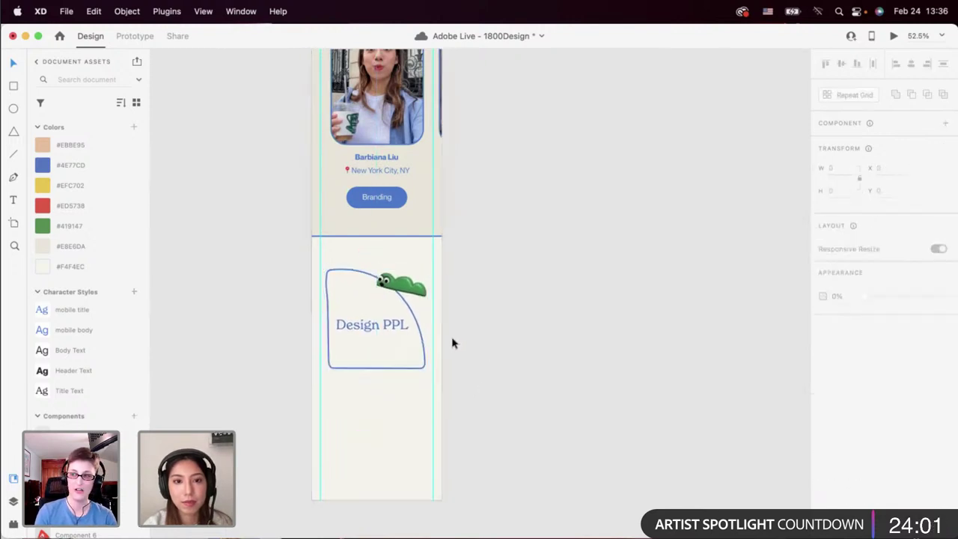
Make the mobile Design PPL card group a component and add a hover state to it.
{"action": "left_click", "coordinate": [417, 343]}
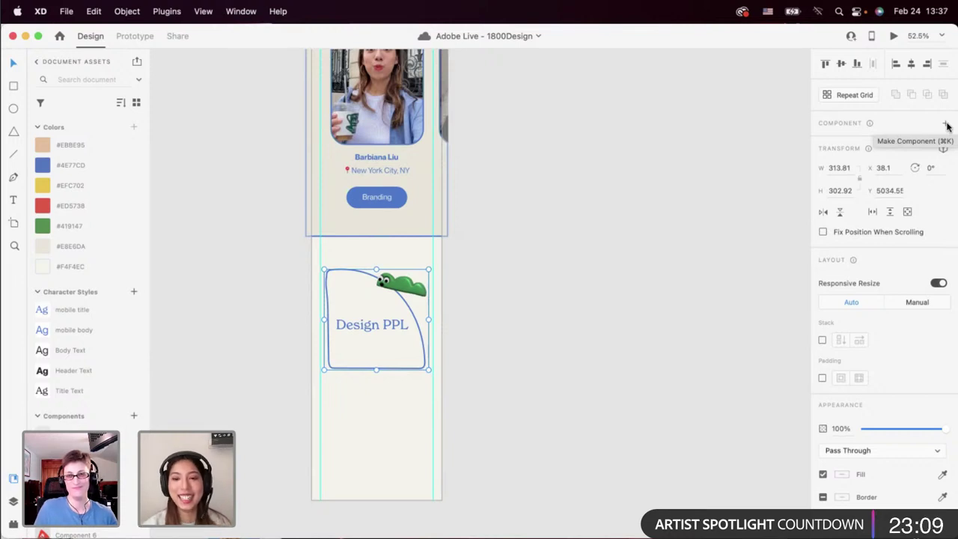
{"action": "scroll", "coordinate": [565, 283], "scroll_direction": "down", "scroll_amount": 3}
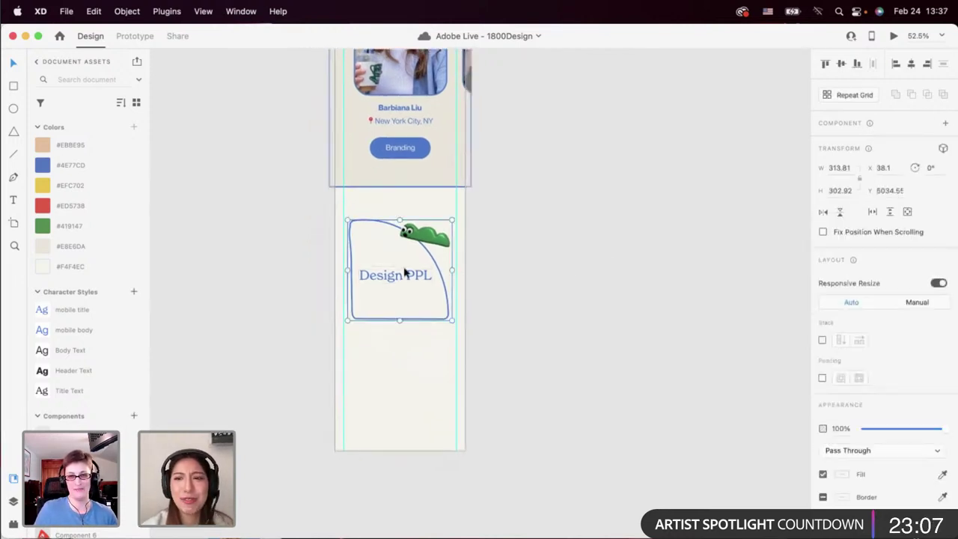
{"action": "left_click", "coordinate": [944, 123]}
{"action": "left_click", "coordinate": [945, 142]}
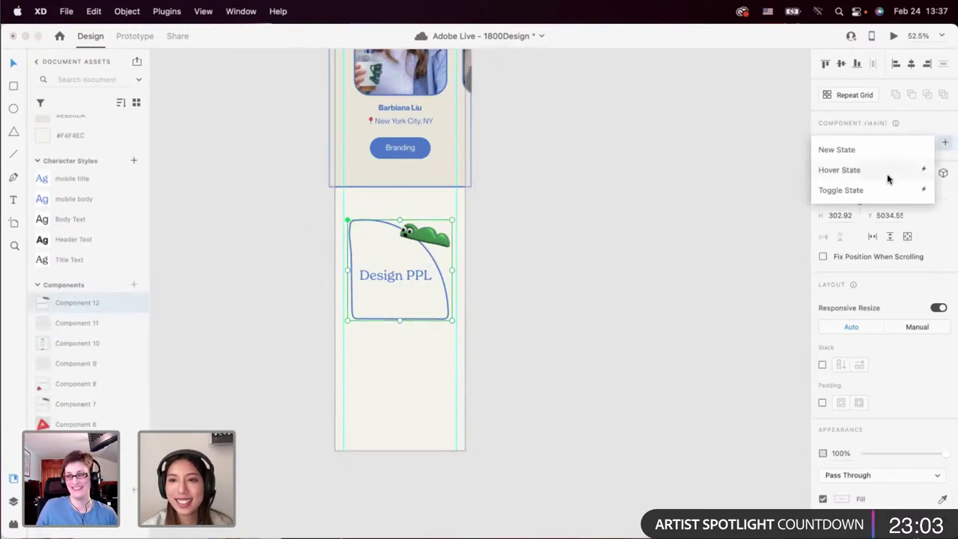
{"action": "left_click", "coordinate": [889, 177]}
{"action": "left_click", "coordinate": [383, 361]}
{"action": "left_click", "coordinate": [412, 284]}
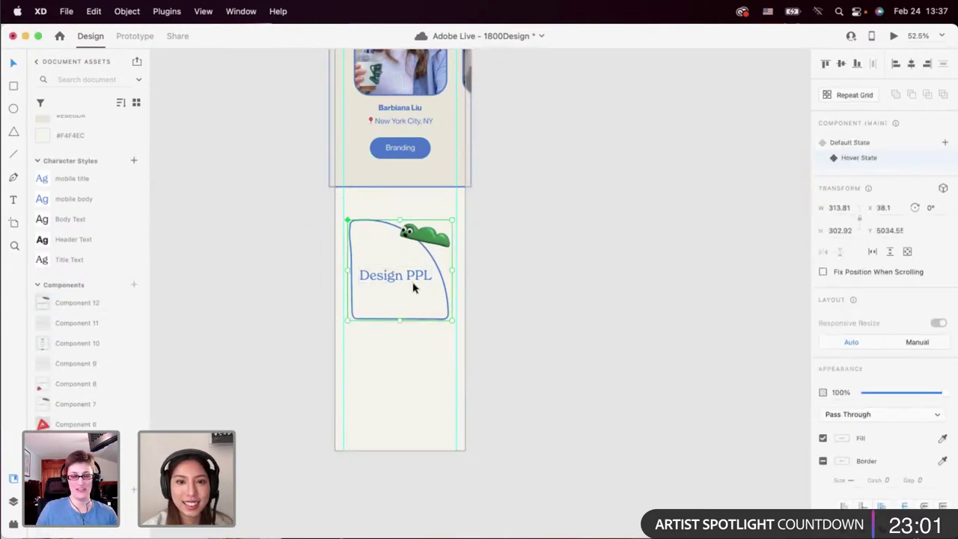
In the hover state, fill the card's outline shape with #4E77CD and recolor the Design PPL text off-white.
{"action": "double_click", "coordinate": [406, 290]}
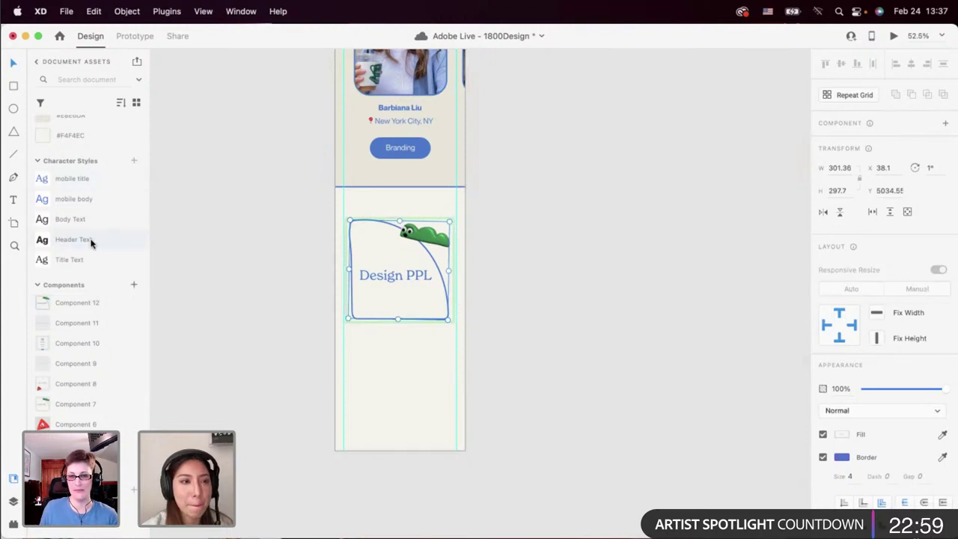
{"action": "scroll", "coordinate": [90, 243], "scroll_direction": "up", "scroll_amount": 4}
{"action": "left_click", "coordinate": [79, 166]}
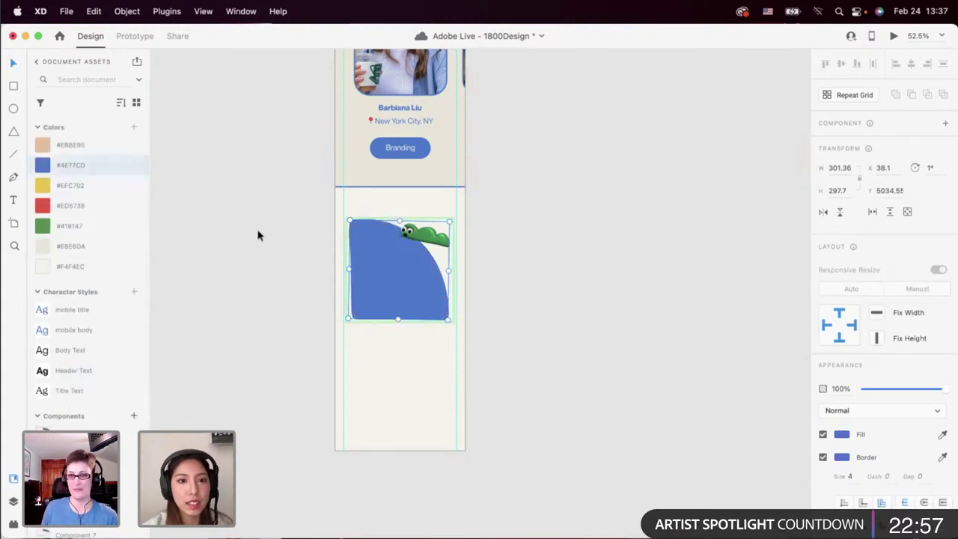
{"action": "key", "text": "t"}
{"action": "left_click", "coordinate": [385, 278]}
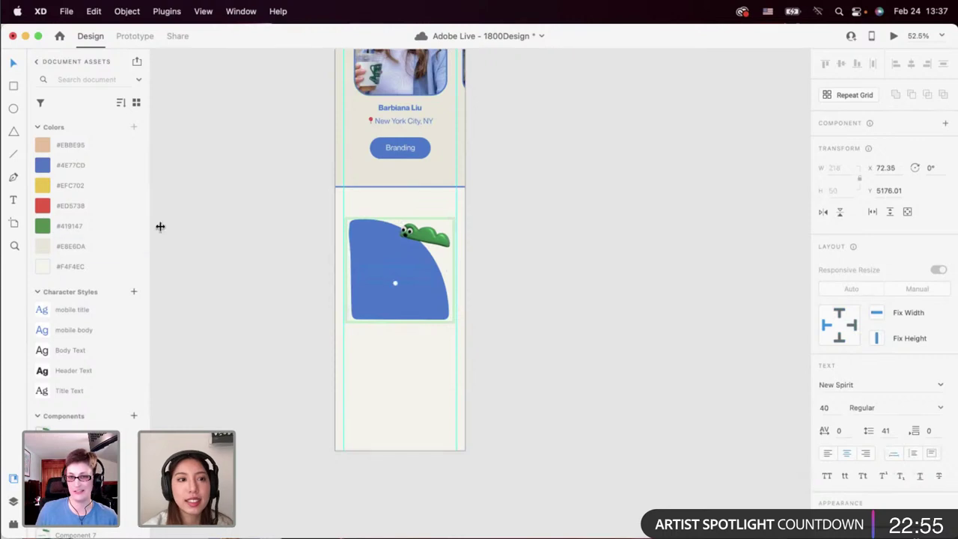
{"action": "key", "text": "super+v"}
Rotate the hover state's green character to 19° and switch the card component back to its default state.
{"action": "left_click", "coordinate": [428, 235]}
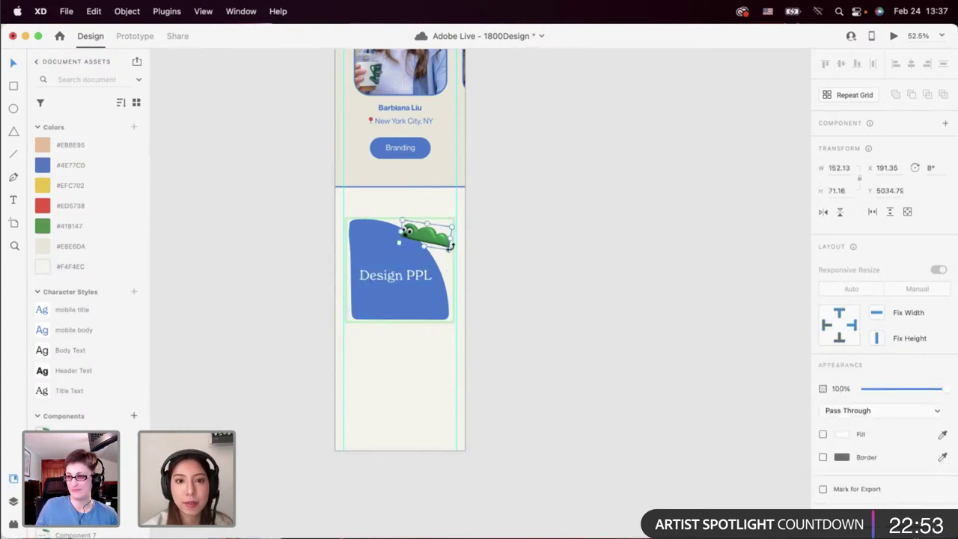
{"action": "left_click_drag", "start_coordinate": [452, 251], "coordinate": [449, 259]}
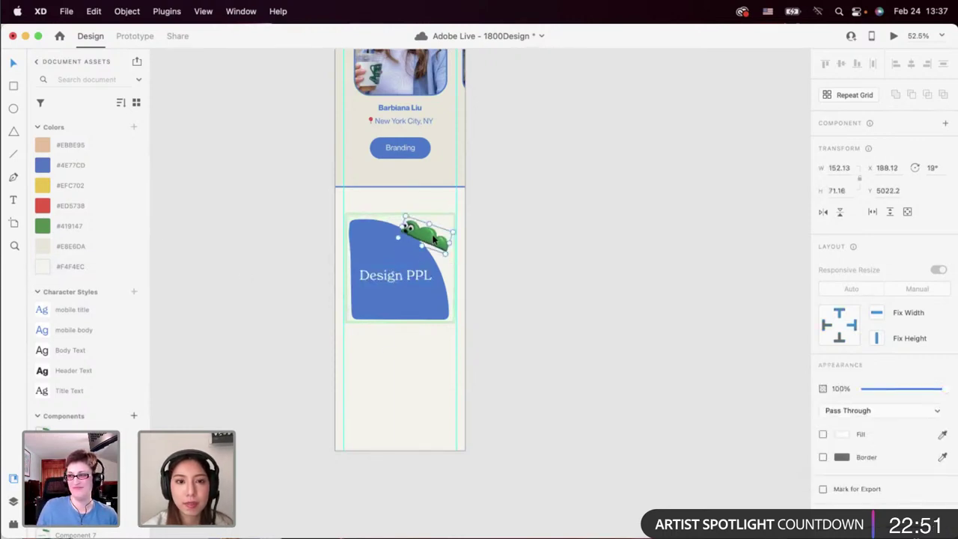
{"action": "left_click", "coordinate": [480, 255]}
{"action": "left_click", "coordinate": [410, 261]}
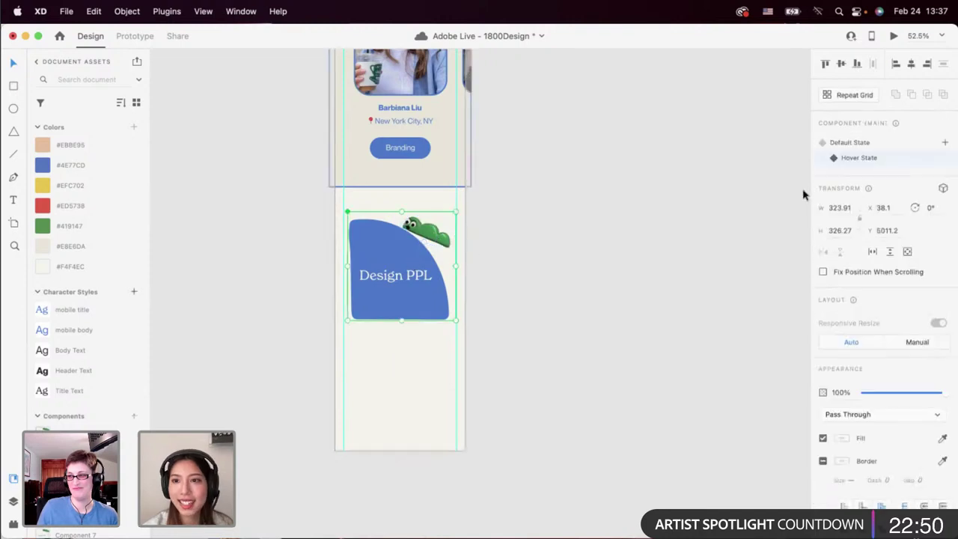
{"action": "left_click", "coordinate": [843, 145]}
{"action": "left_click", "coordinate": [599, 199]}
Examine the green character on the mobile Design PPL card up close.
{"action": "scroll", "coordinate": [599, 200], "scroll_direction": "down", "scroll_amount": 5}
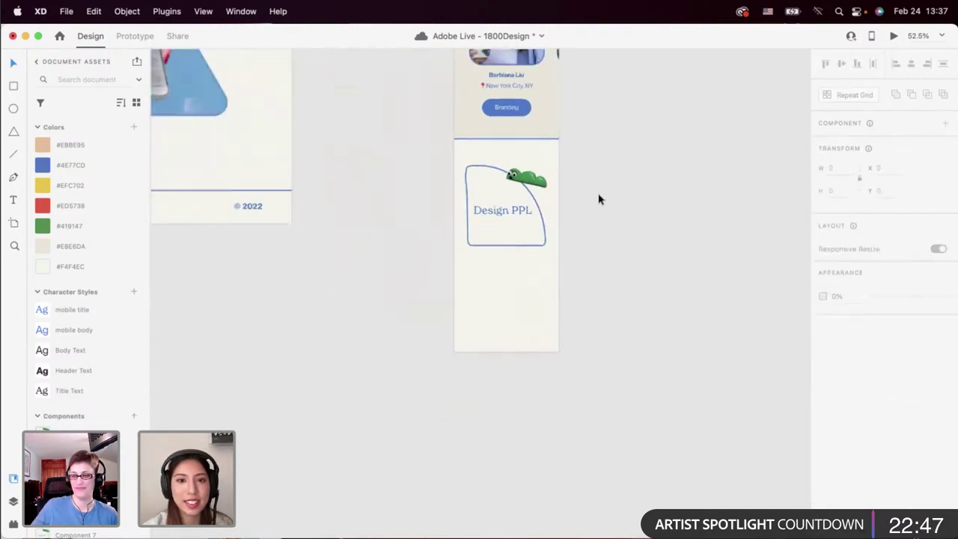
{"action": "scroll", "coordinate": [599, 198], "scroll_direction": "up", "scroll_amount": 3}
{"action": "scroll", "coordinate": [599, 197], "scroll_direction": "left", "scroll_amount": 2}
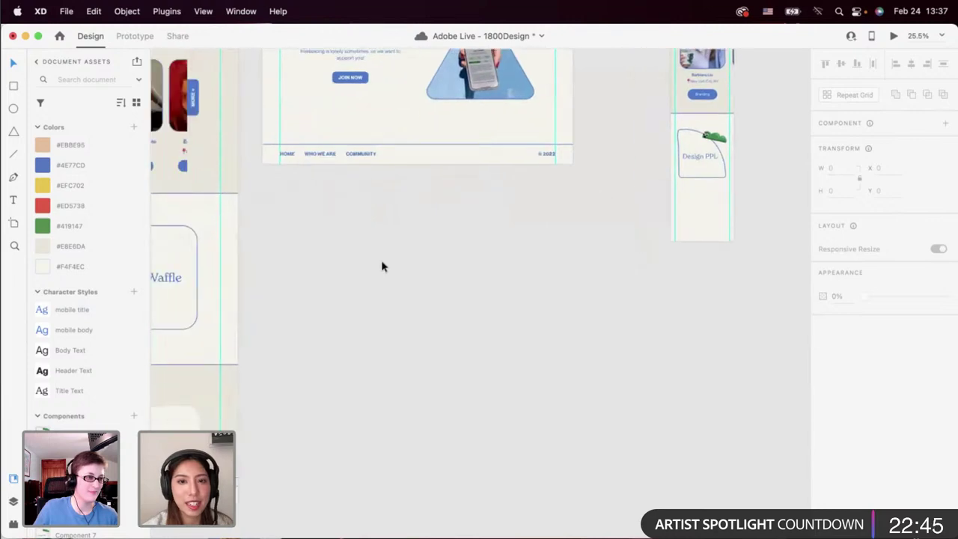
{"action": "scroll", "coordinate": [381, 260], "scroll_direction": "right", "scroll_amount": 3}
{"action": "scroll", "coordinate": [462, 263], "scroll_direction": "up", "scroll_amount": 5}
{"action": "left_click", "coordinate": [462, 265]}
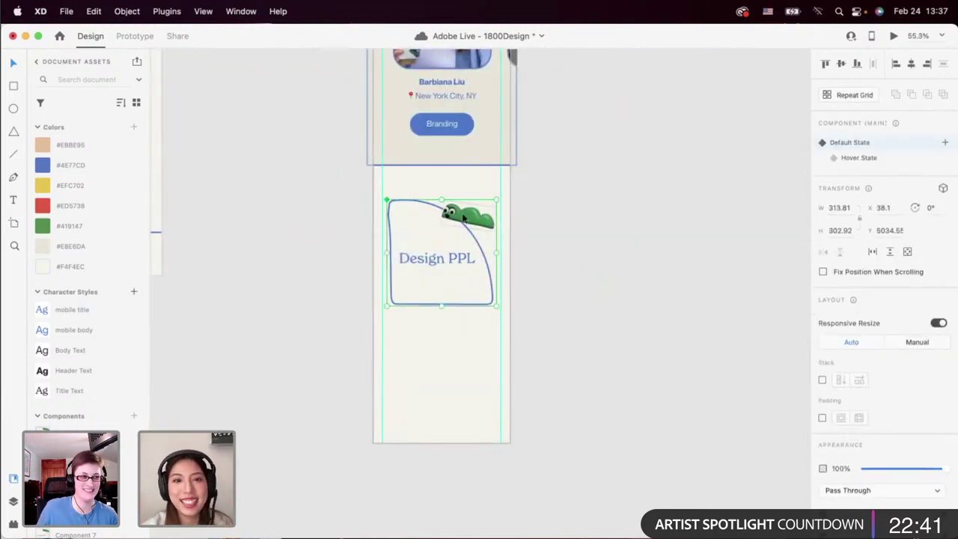
{"action": "scroll", "coordinate": [462, 217], "scroll_direction": "up", "scroll_amount": 10}
{"action": "scroll", "coordinate": [456, 223], "scroll_direction": "down", "scroll_amount": 8}
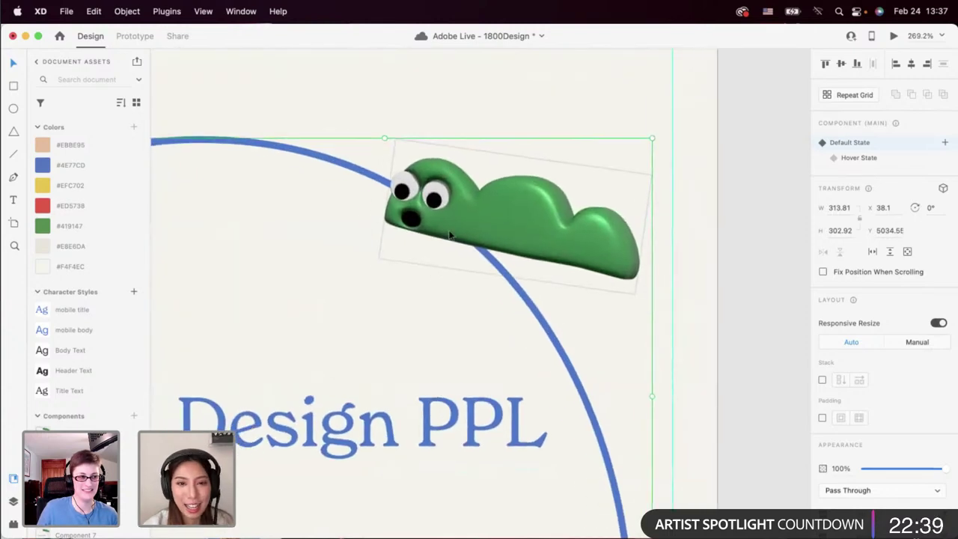
{"action": "scroll", "coordinate": [461, 236], "scroll_direction": "up", "scroll_amount": 10}
{"action": "scroll", "coordinate": [460, 236], "scroll_direction": "down", "scroll_amount": 9}
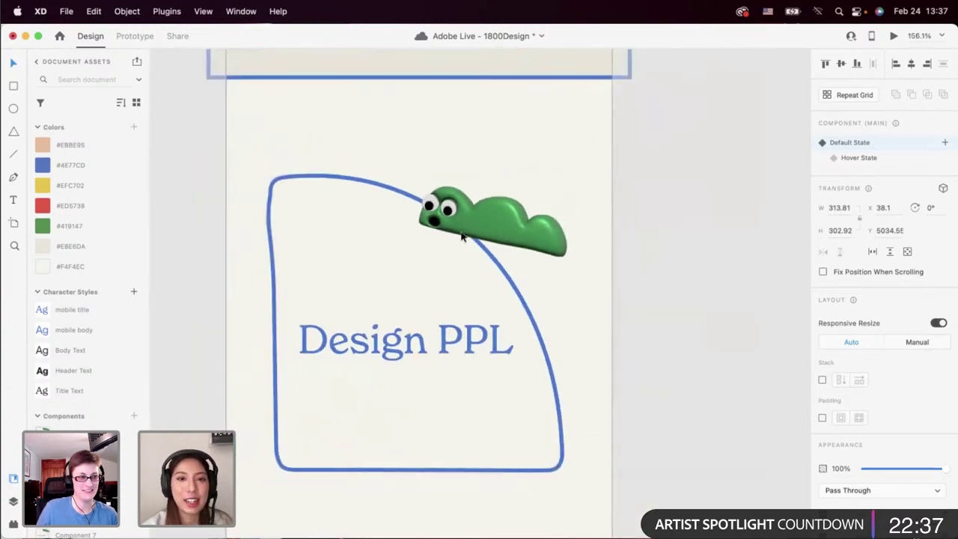
{"action": "scroll", "coordinate": [419, 279], "scroll_direction": "down", "scroll_amount": 2}
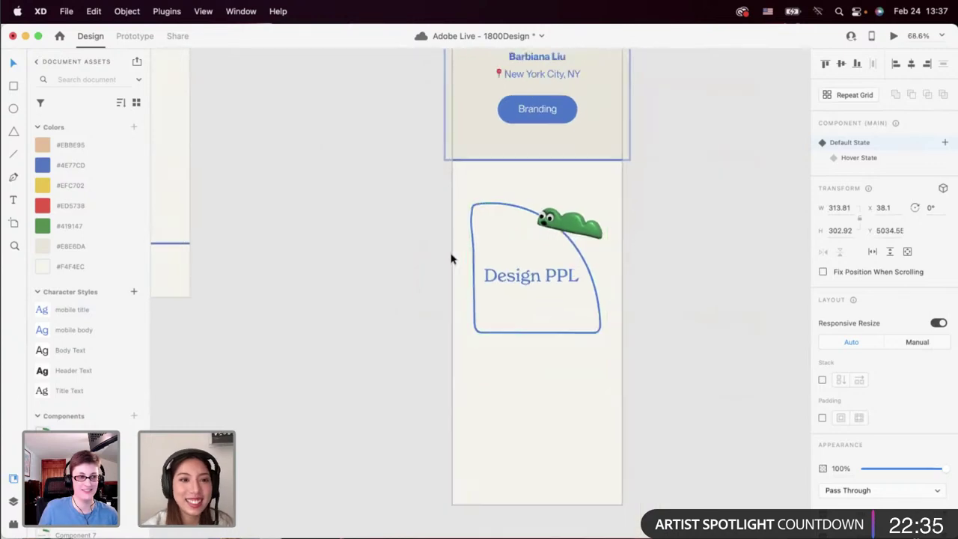
Inspect the Give a Waffle card in the desktop layout as reference for the second mobile card.
{"action": "scroll", "coordinate": [284, 357], "scroll_direction": "left", "scroll_amount": 5}
{"action": "scroll", "coordinate": [310, 336], "scroll_direction": "down", "scroll_amount": 6}
{"action": "scroll", "coordinate": [313, 335], "scroll_direction": "up", "scroll_amount": 5}
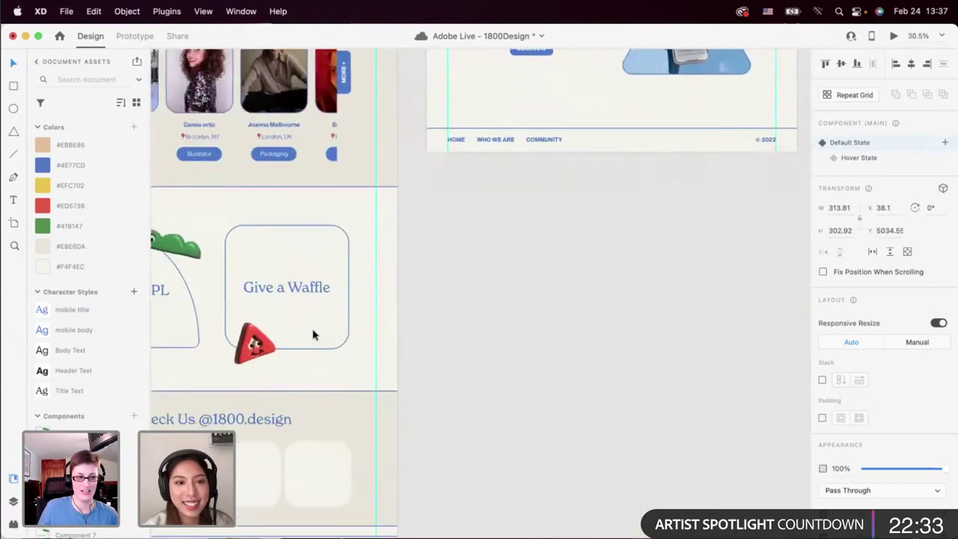
{"action": "scroll", "coordinate": [312, 336], "scroll_direction": "left", "scroll_amount": 3}
{"action": "scroll", "coordinate": [359, 307], "scroll_direction": "right", "scroll_amount": 4}
{"action": "left_click", "coordinate": [413, 278]}
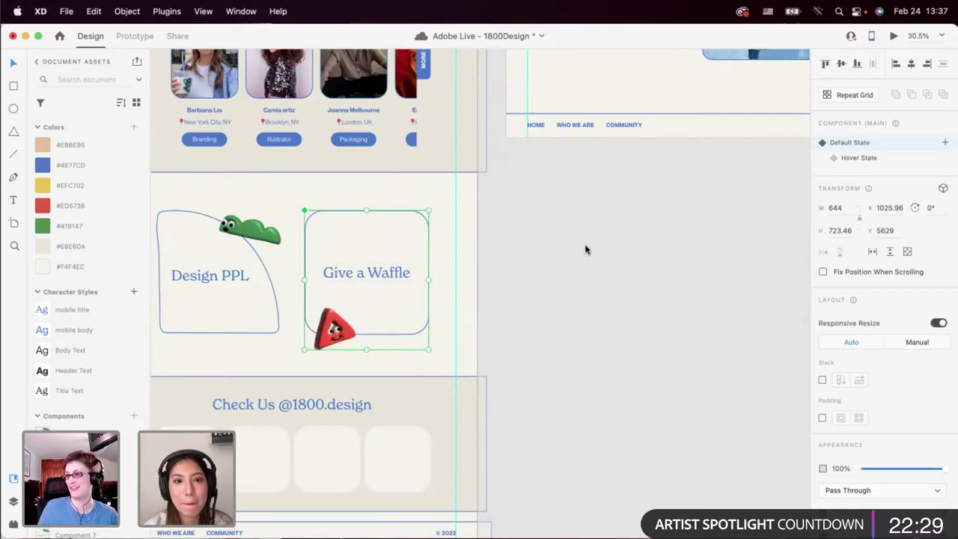
Draw a 312 by 312 square below the mobile Design PPL card and round its corners to 40.
{"action": "scroll", "coordinate": [586, 248], "scroll_direction": "right", "scroll_amount": 8}
{"action": "scroll", "coordinate": [586, 248], "scroll_direction": "up", "scroll_amount": 2}
{"action": "scroll", "coordinate": [526, 279], "scroll_direction": "up", "scroll_amount": 3}
{"action": "scroll", "coordinate": [527, 279], "scroll_direction": "up", "scroll_amount": 4}
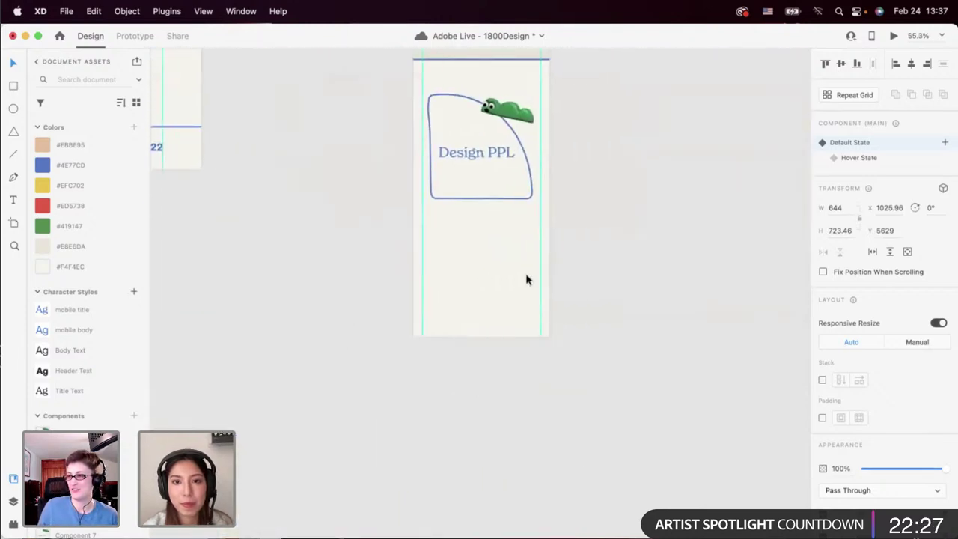
{"action": "scroll", "coordinate": [526, 279], "scroll_direction": "right", "scroll_amount": 3}
{"action": "left_click", "coordinate": [13, 88]}
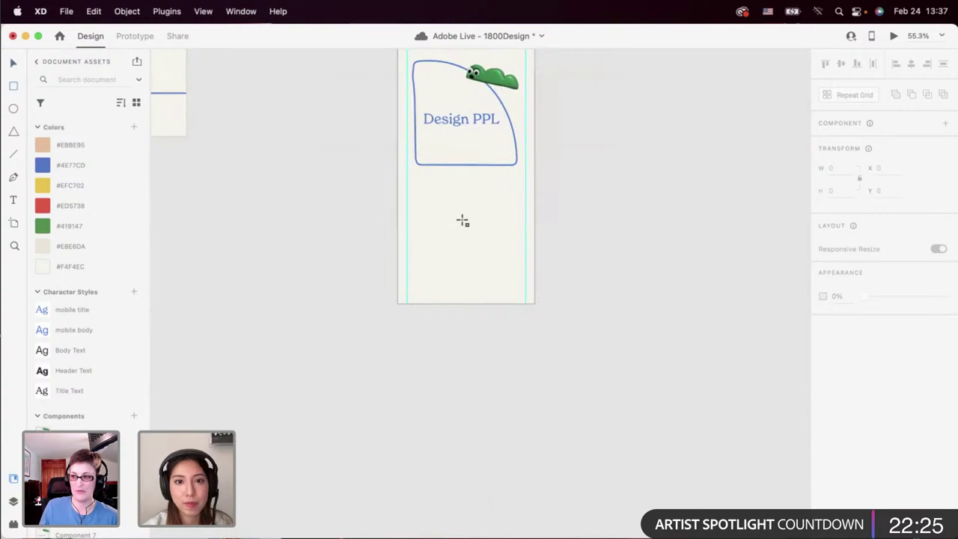
{"action": "left_click_drag", "start_coordinate": [417, 192], "coordinate": [528, 297]}
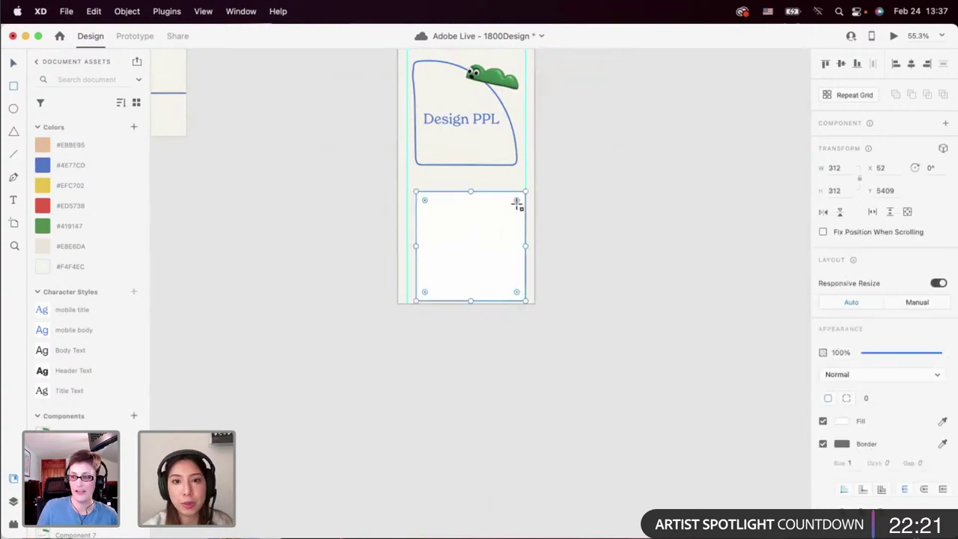
{"action": "left_click_drag", "start_coordinate": [516, 202], "coordinate": [513, 208]}
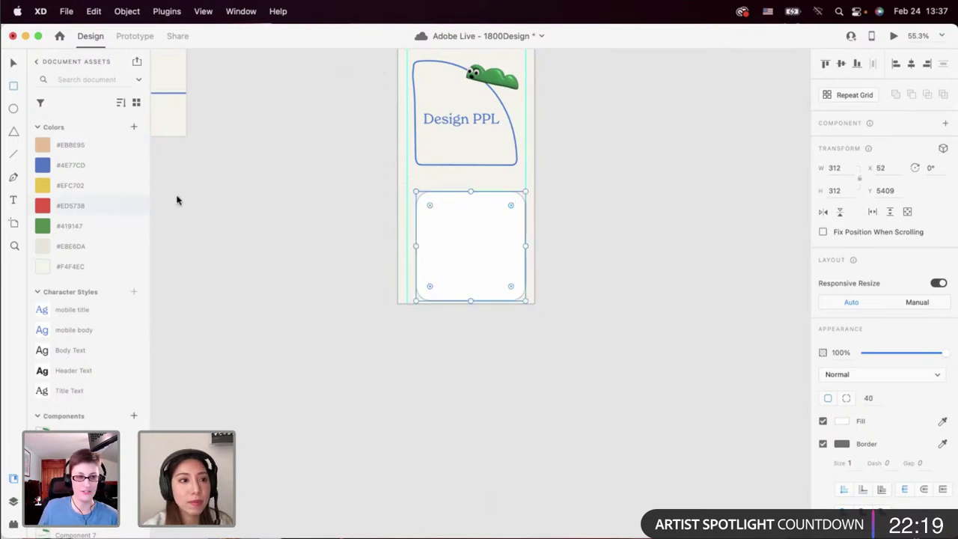
Apply #4E77CD as the border color of the rounded square below the Design PPL card.
{"action": "right_click", "coordinate": [88, 164]}
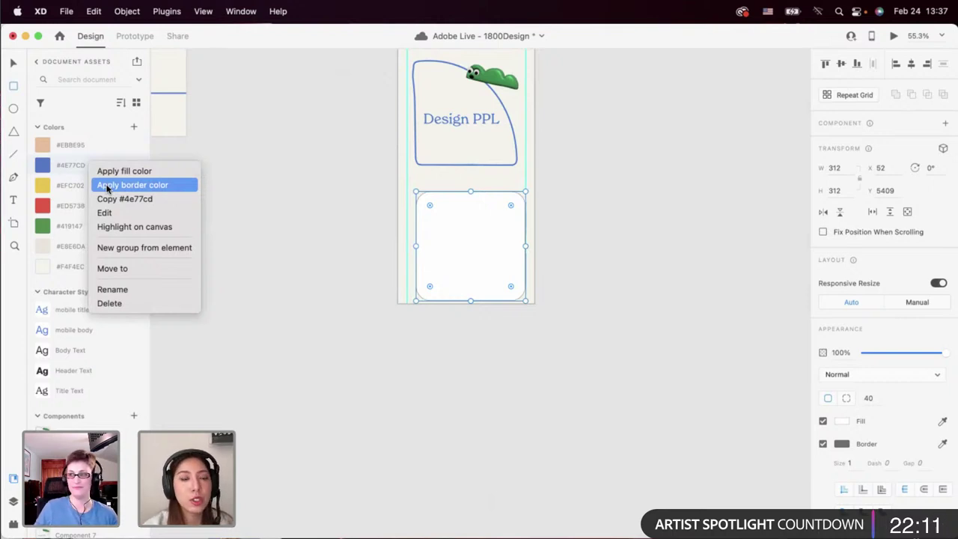
{"action": "left_click", "coordinate": [107, 188]}
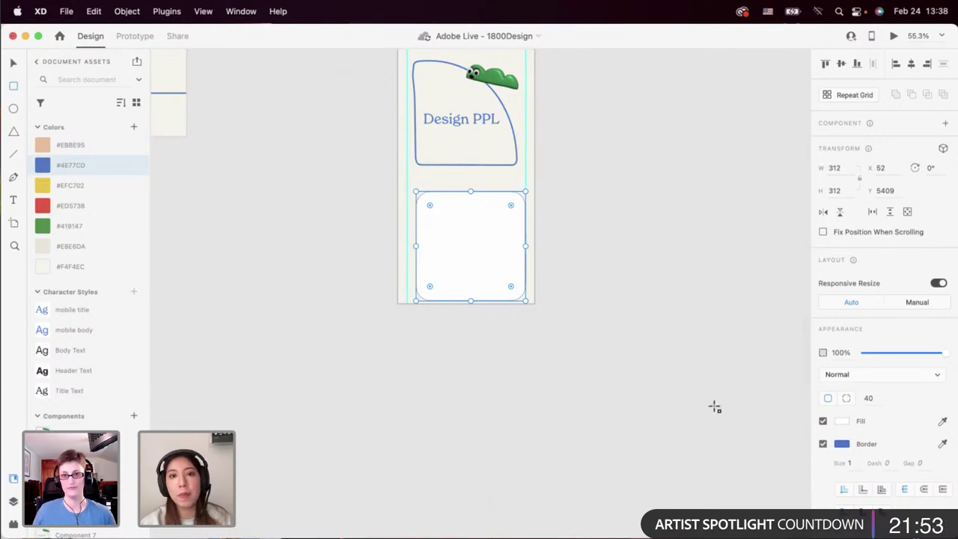
{"action": "scroll", "coordinate": [715, 407], "scroll_direction": "up", "scroll_amount": 2}
{"action": "scroll", "coordinate": [668, 303], "scroll_direction": "up", "scroll_amount": 2}
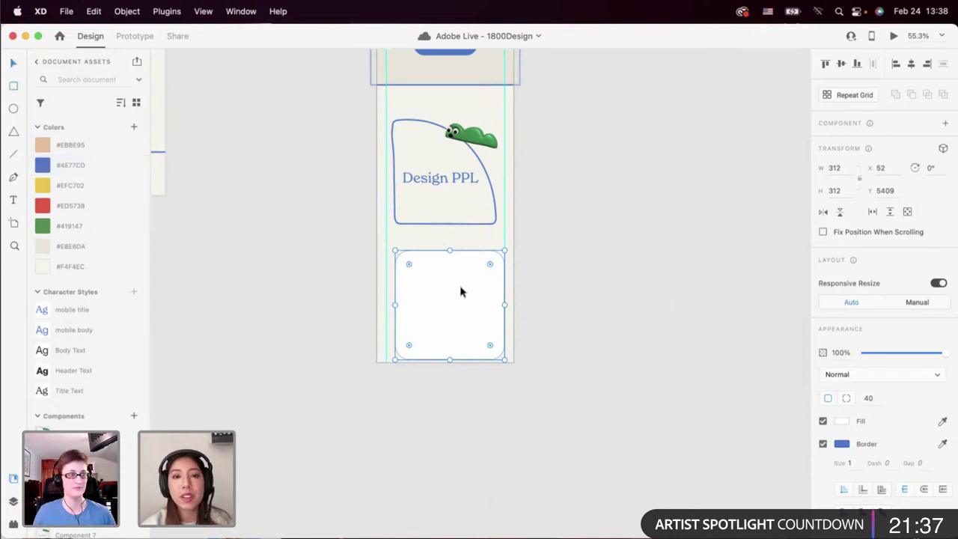
Center the rounded square horizontally on the mobile artboard and set its border size to 4.
{"action": "left_click_drag", "start_coordinate": [462, 290], "coordinate": [459, 292]}
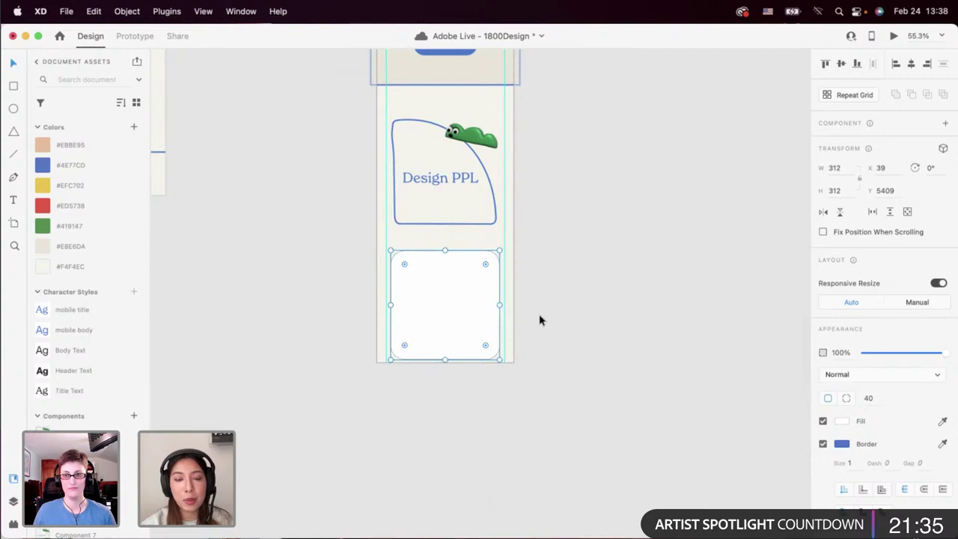
{"action": "scroll", "coordinate": [524, 317], "scroll_direction": "down", "scroll_amount": 1}
{"action": "scroll", "coordinate": [524, 317], "scroll_direction": "down", "scroll_amount": 1}
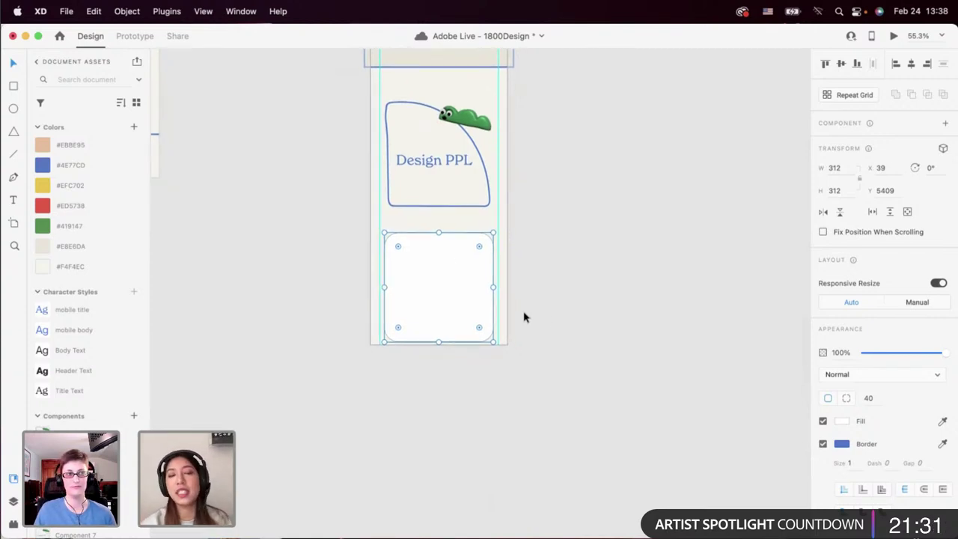
{"action": "left_click", "coordinate": [851, 464]}
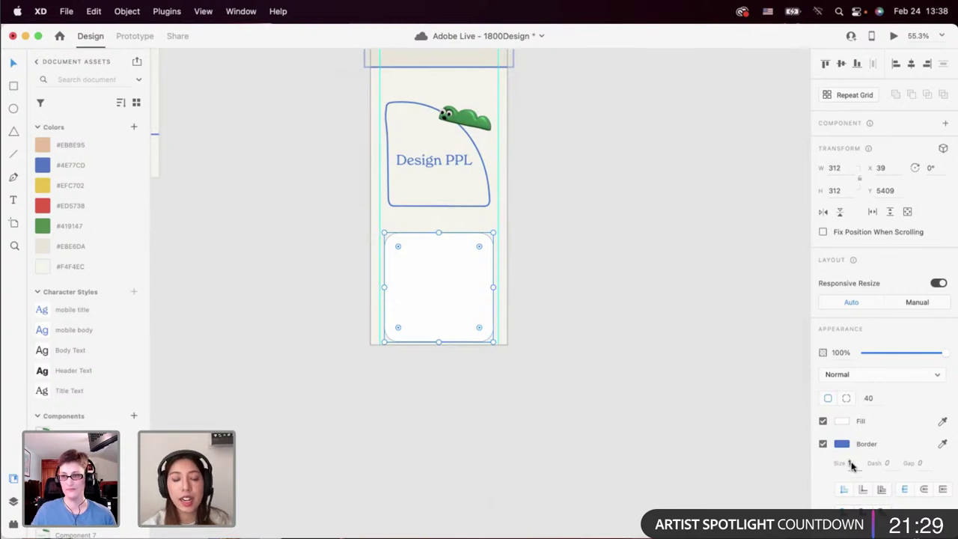
{"action": "type", "text": "4"}
{"action": "key", "text": "Return"}
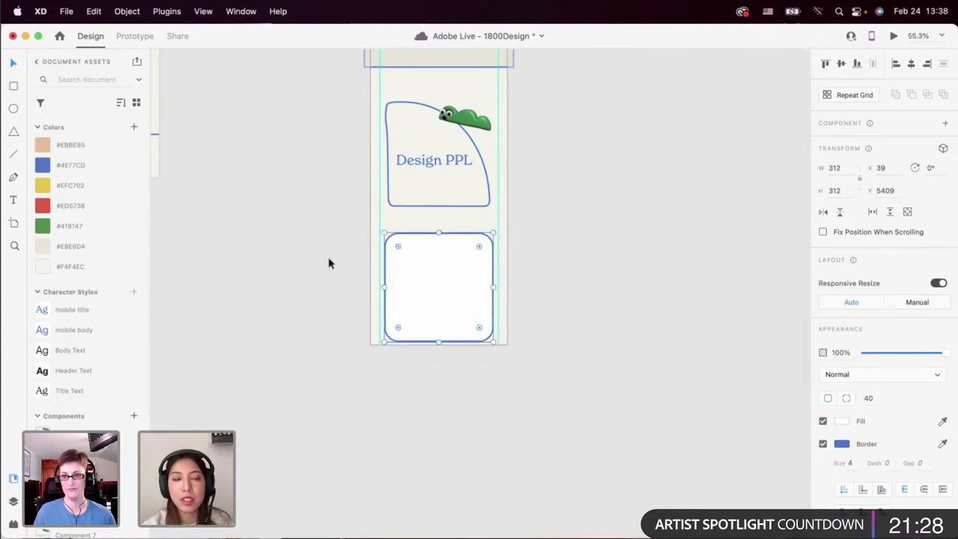
Fill the rounded square below the mobile Design PPL card with #F4F4EC.
{"action": "left_click", "coordinate": [112, 268]}
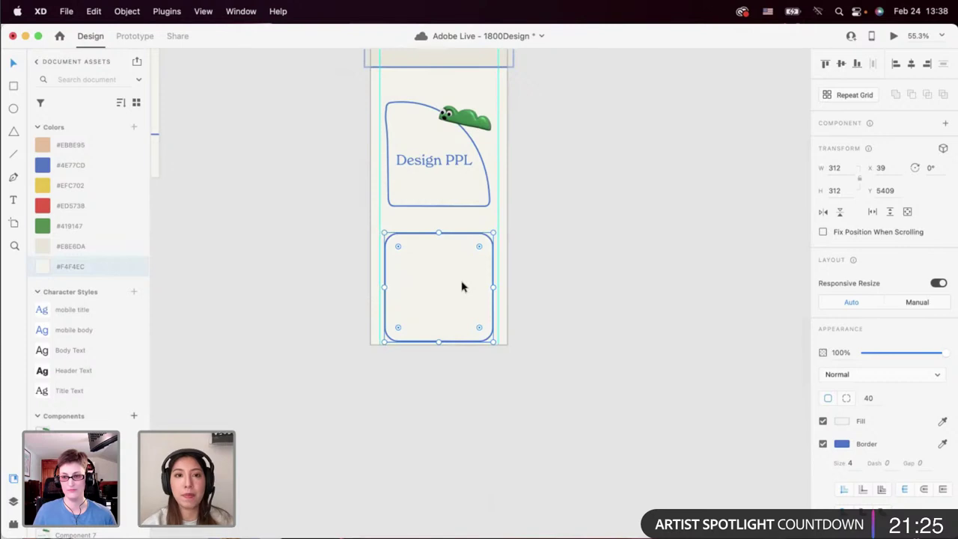
{"action": "scroll", "coordinate": [450, 256], "scroll_direction": "up", "scroll_amount": 2}
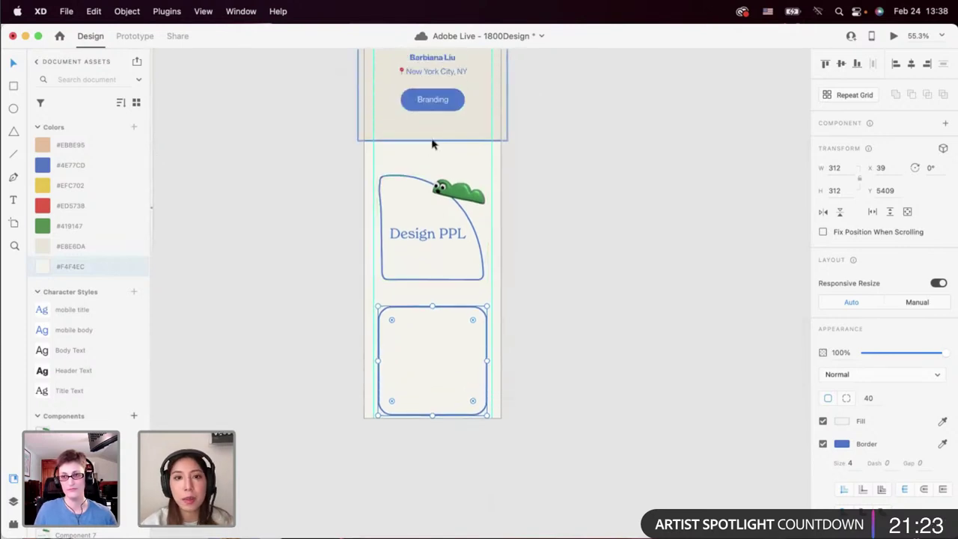
{"action": "left_click", "coordinate": [435, 277]}
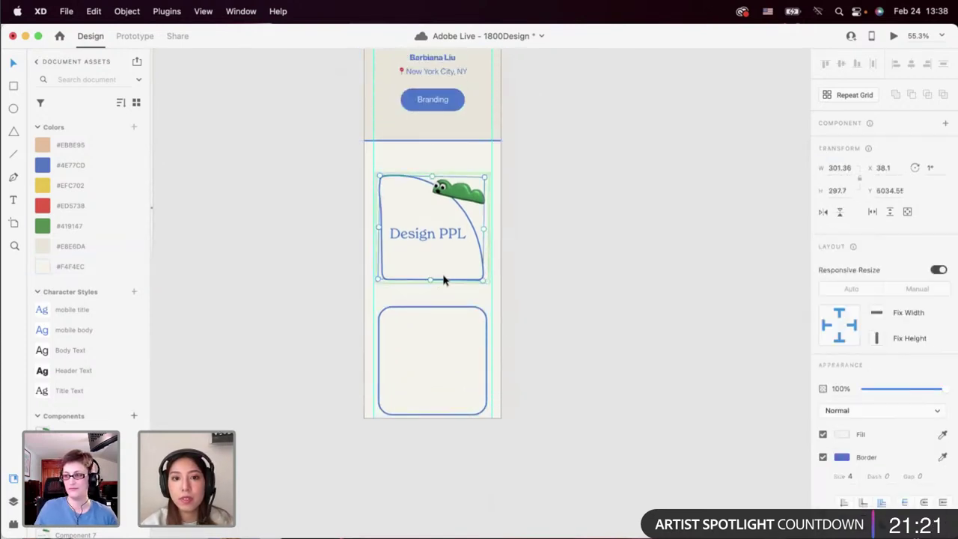
{"action": "left_click", "coordinate": [435, 348]}
{"action": "scroll", "coordinate": [430, 240], "scroll_direction": "down", "scroll_amount": 1}
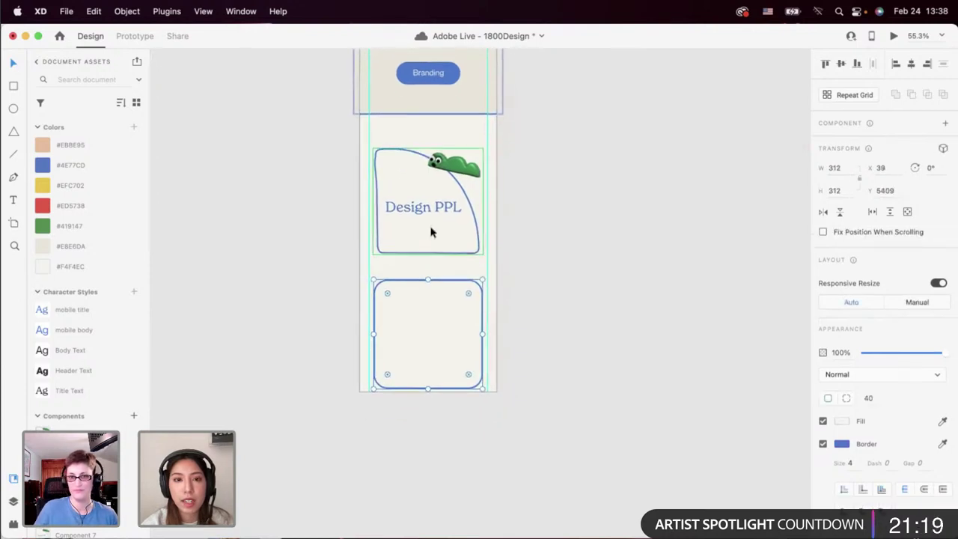
Duplicate the mobile Design PPL card's title into the rounded square below and center it there.
{"action": "left_click", "coordinate": [425, 218]}
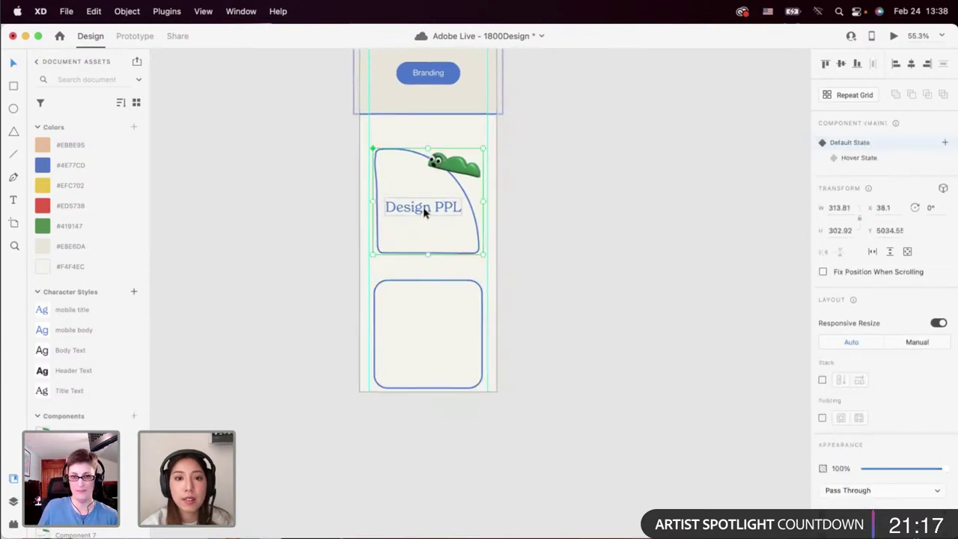
{"action": "double_click", "coordinate": [425, 210]}
{"action": "key", "text": "super+c"}
{"action": "left_click", "coordinate": [432, 217]}
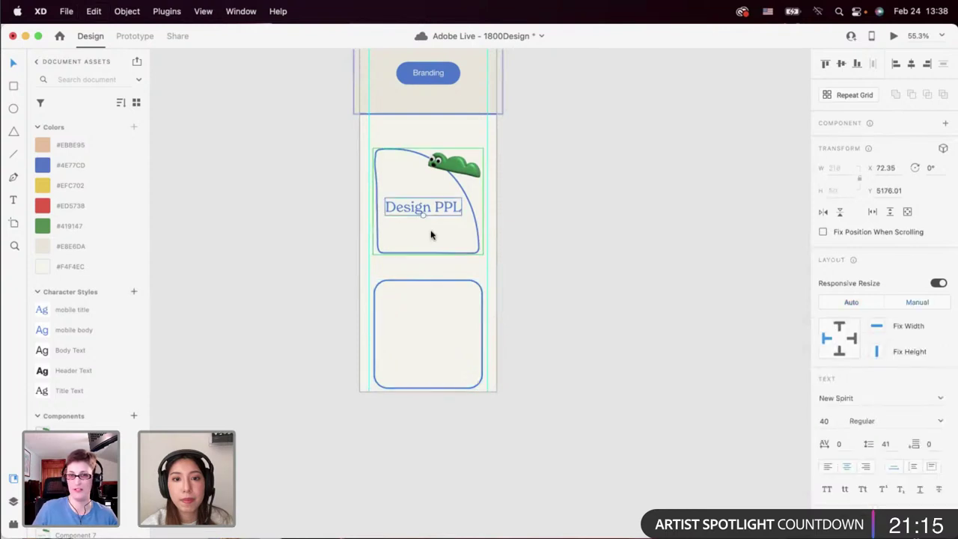
{"action": "left_click_drag", "start_coordinate": [430, 210], "coordinate": [432, 339]}
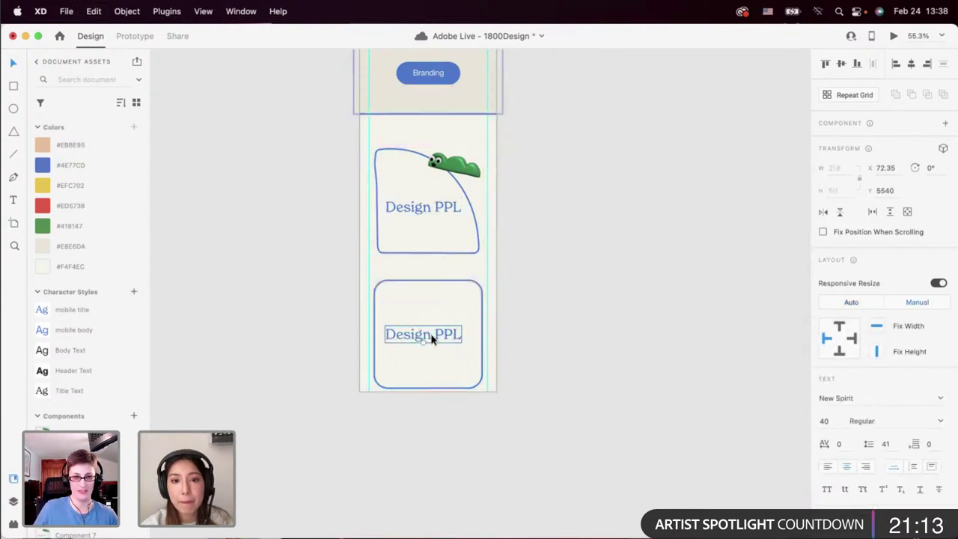
{"action": "left_click", "coordinate": [912, 64]}
{"action": "left_click", "coordinate": [480, 298]}
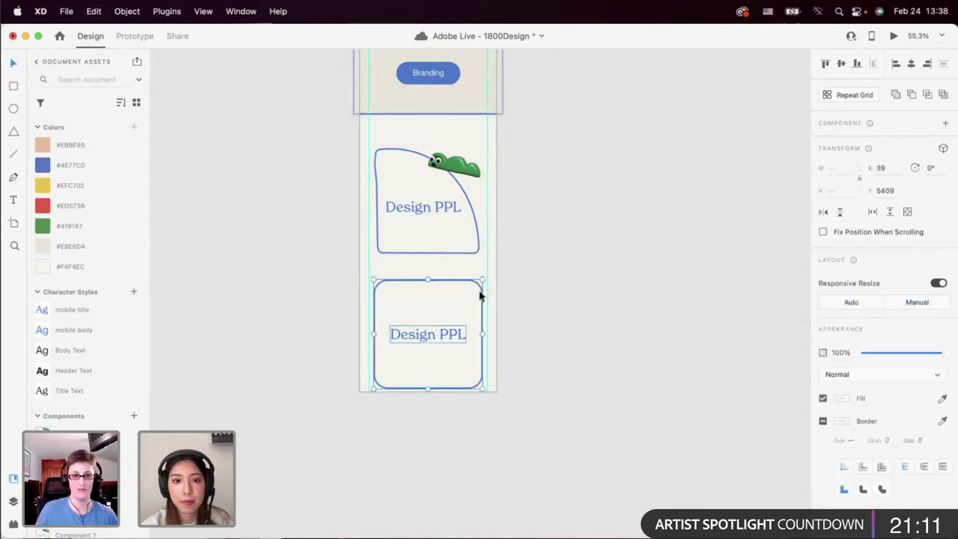
{"action": "left_click", "coordinate": [633, 267]}
Shrink the rounded square around its center to 292 by 292.
{"action": "left_click", "coordinate": [454, 332]}
{"action": "left_click", "coordinate": [445, 315]}
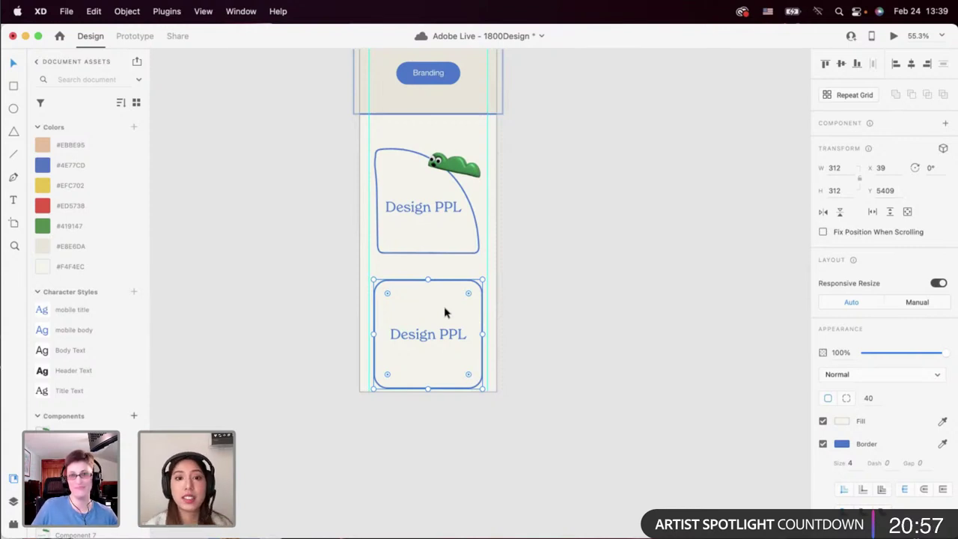
{"action": "scroll", "coordinate": [441, 323], "scroll_direction": "down", "scroll_amount": 2}
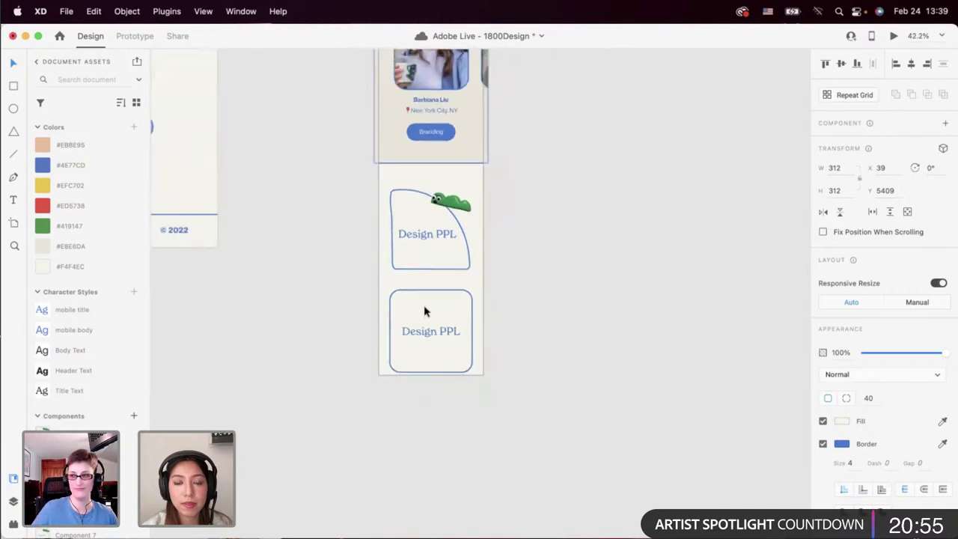
{"action": "scroll", "coordinate": [421, 307], "scroll_direction": "up", "scroll_amount": 4}
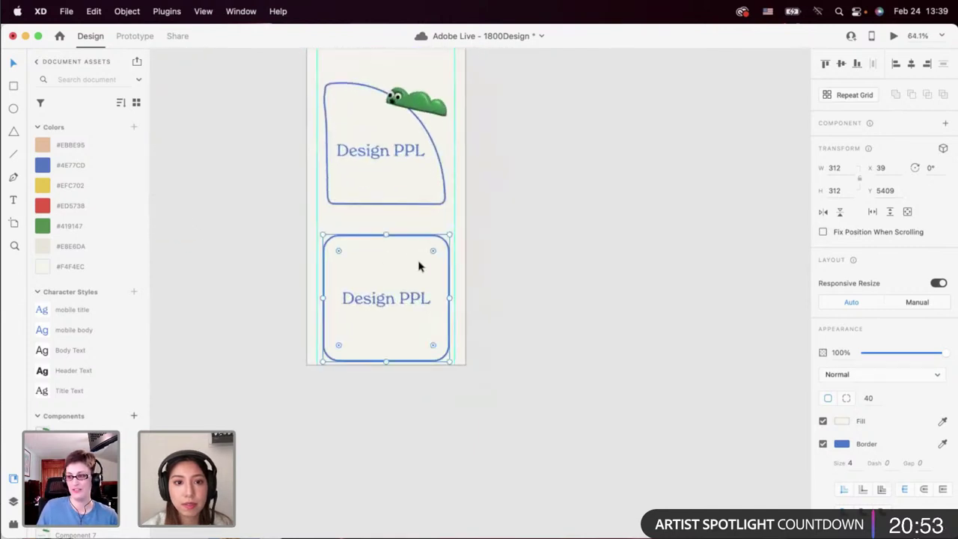
{"action": "left_click_drag", "start_coordinate": [450, 297], "coordinate": [406, 274]}
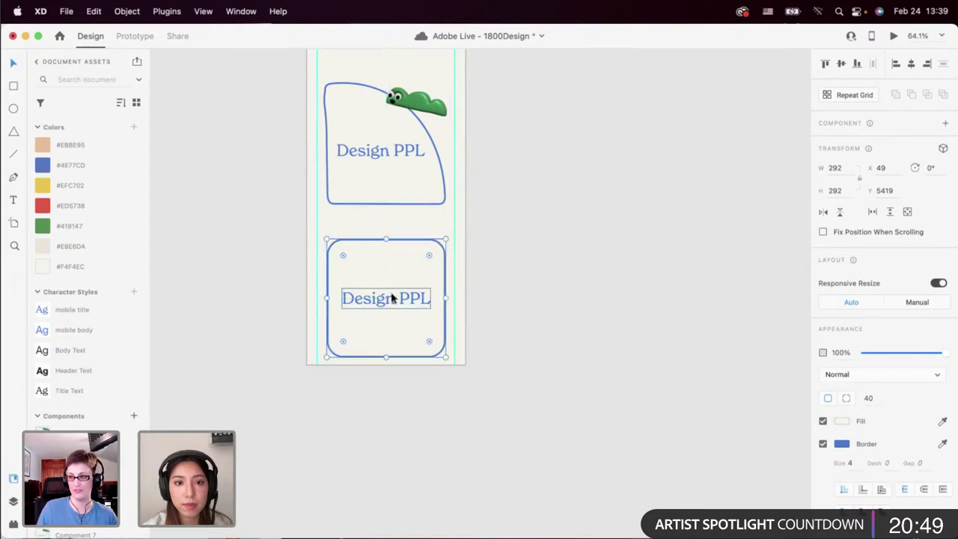
Change the title inside the rounded square to "Give a Waffle", matching the desktop card.
{"action": "left_click", "coordinate": [391, 299]}
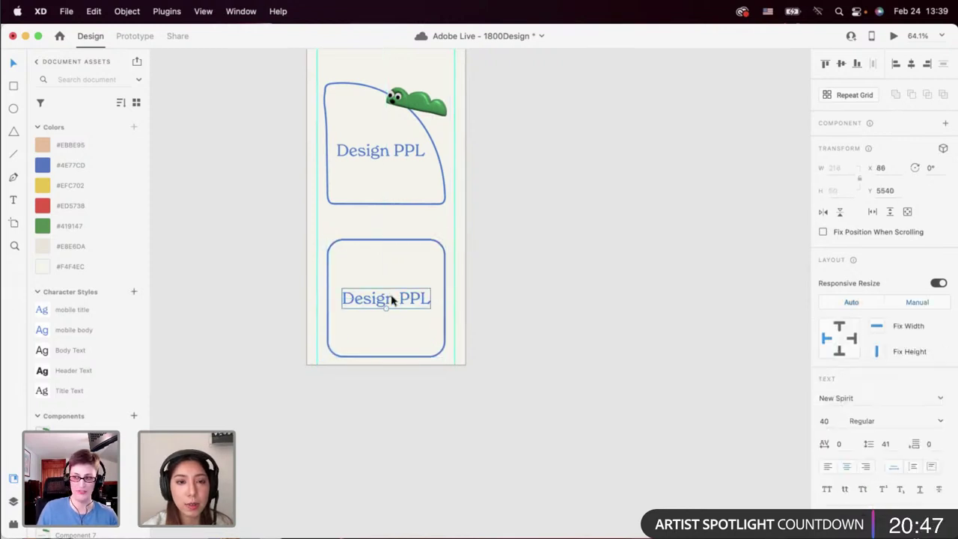
{"action": "scroll", "coordinate": [391, 296], "scroll_direction": "down", "scroll_amount": 4}
{"action": "scroll", "coordinate": [392, 296], "scroll_direction": "left", "scroll_amount": 6}
{"action": "scroll", "coordinate": [391, 296], "scroll_direction": "down", "scroll_amount": 2}
{"action": "scroll", "coordinate": [401, 291], "scroll_direction": "left", "scroll_amount": 3}
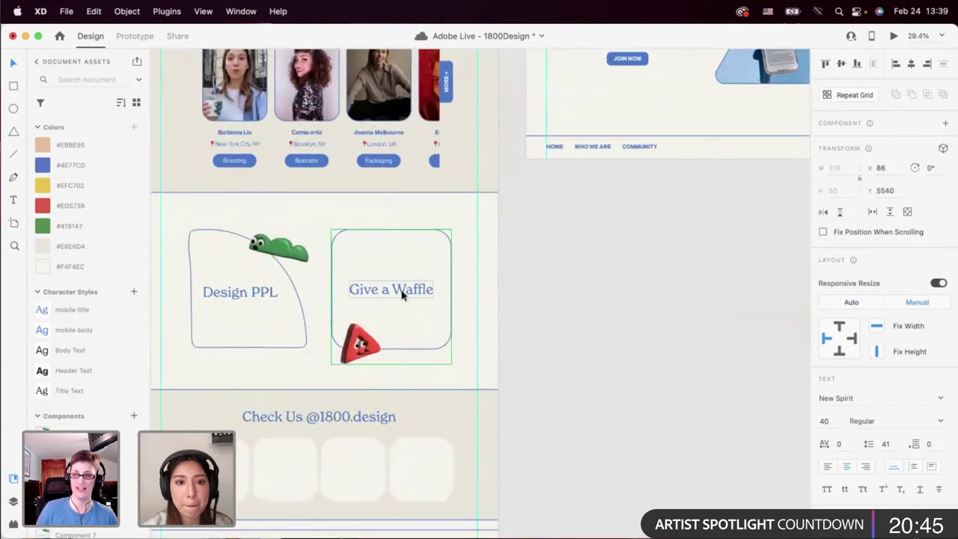
{"action": "left_click", "coordinate": [402, 295]}
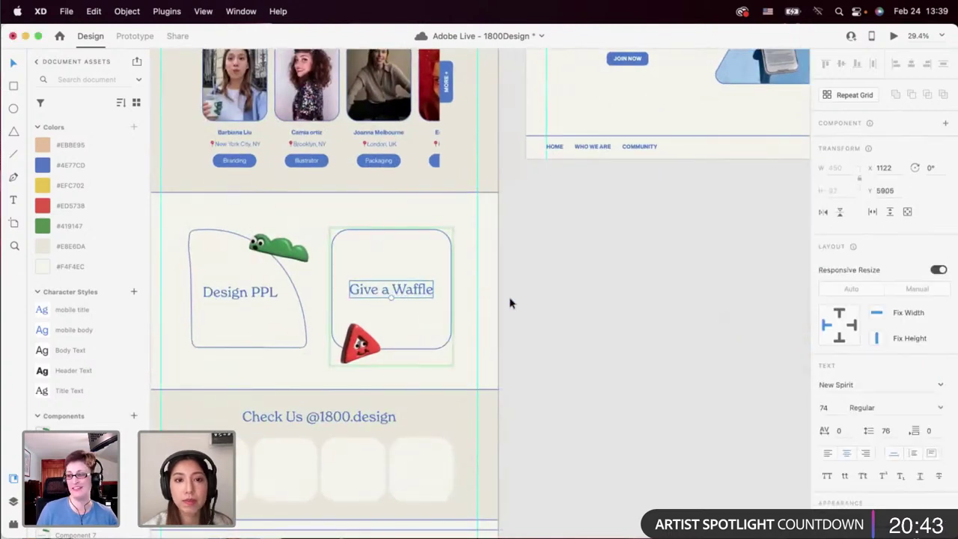
{"action": "scroll", "coordinate": [509, 301], "scroll_direction": "right", "scroll_amount": 10}
{"action": "left_click", "coordinate": [518, 270]}
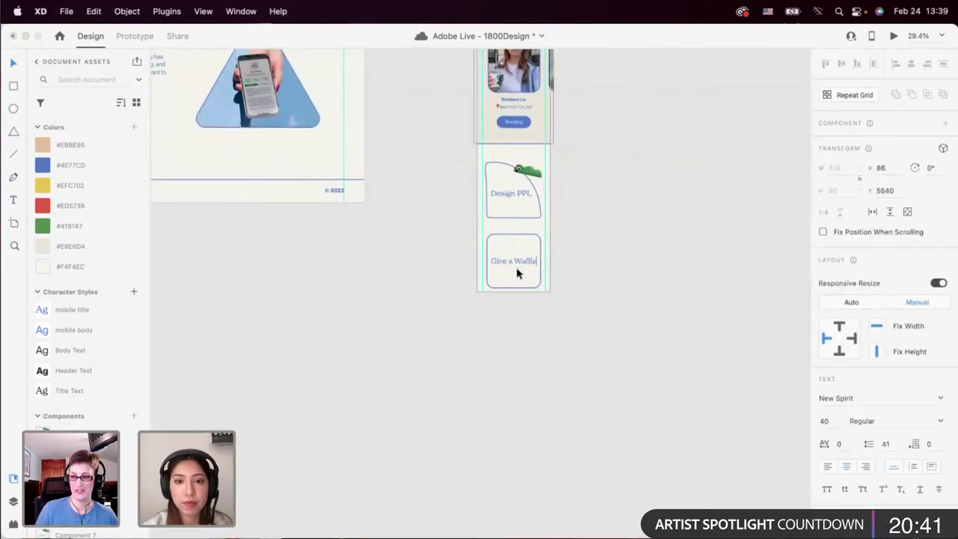
{"action": "scroll", "coordinate": [517, 274], "scroll_direction": "up", "scroll_amount": 4}
{"action": "left_click", "coordinate": [519, 298]}
{"action": "left_click", "coordinate": [511, 342]}
{"action": "scroll", "coordinate": [512, 342], "scroll_direction": "up", "scroll_amount": 1}
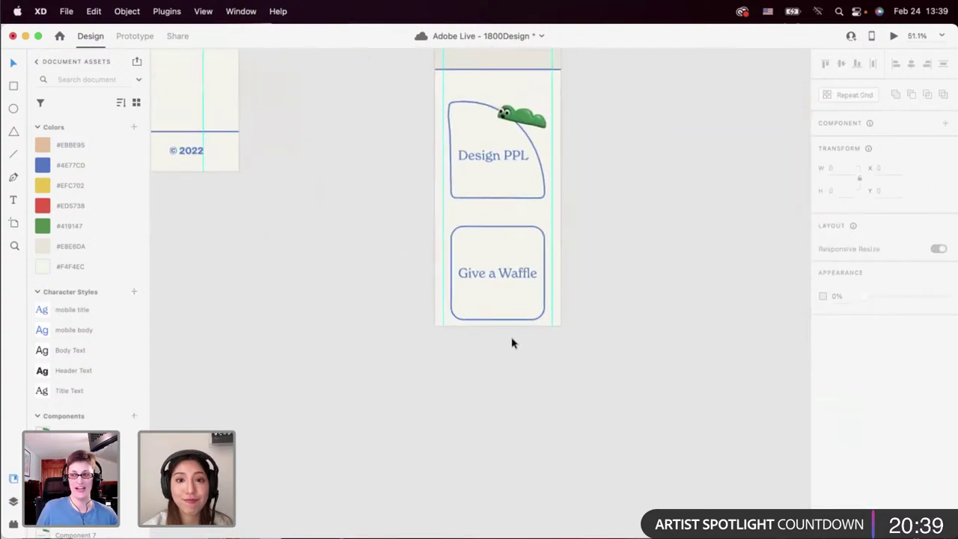
Copy the red triangle character from the desktop Give a Waffle card.
{"action": "scroll", "coordinate": [518, 291], "scroll_direction": "down", "scroll_amount": 2}
{"action": "scroll", "coordinate": [517, 291], "scroll_direction": "left", "scroll_amount": 10}
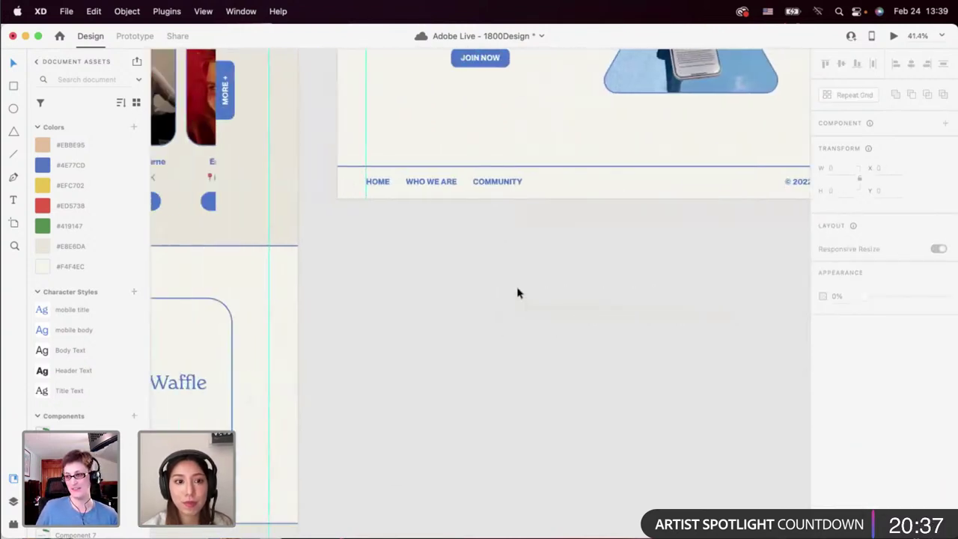
{"action": "scroll", "coordinate": [517, 291], "scroll_direction": "left", "scroll_amount": 6}
{"action": "left_click", "coordinate": [338, 402]}
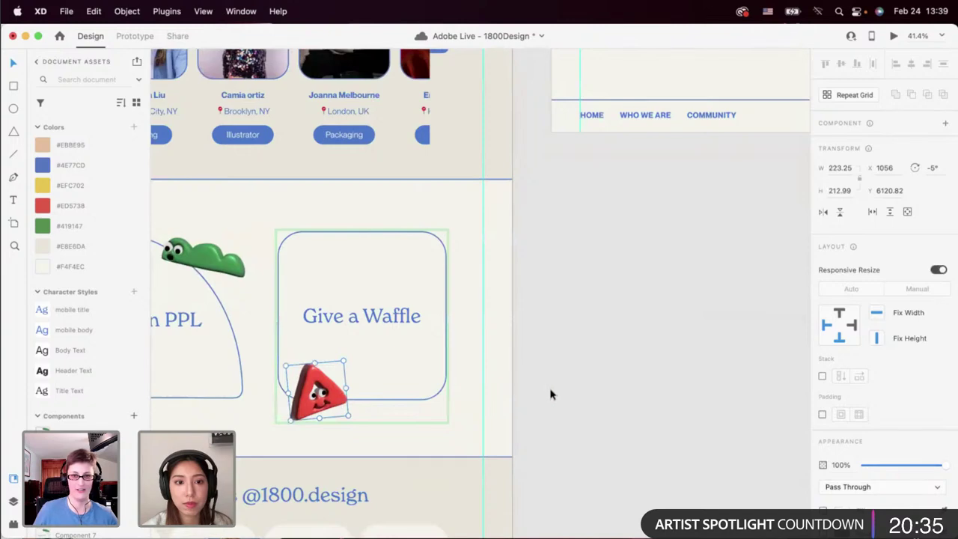
{"action": "scroll", "coordinate": [550, 395], "scroll_direction": "right", "scroll_amount": 8}
{"action": "scroll", "coordinate": [550, 395], "scroll_direction": "up", "scroll_amount": 2}
{"action": "scroll", "coordinate": [550, 394], "scroll_direction": "down", "scroll_amount": 3}
{"action": "scroll", "coordinate": [550, 394], "scroll_direction": "right", "scroll_amount": 3}
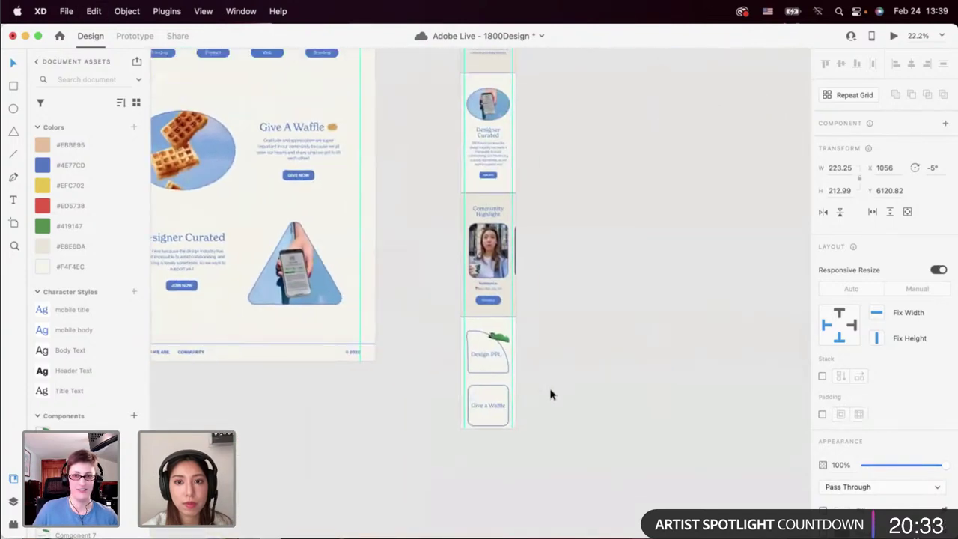
Paste the red triangle onto the mobile artboard, scale it to about 125 by 119, and place it on the Give a Waffle card's lower-left corner.
{"action": "left_click", "coordinate": [551, 395]}
{"action": "scroll", "coordinate": [502, 401], "scroll_direction": "up", "scroll_amount": 5}
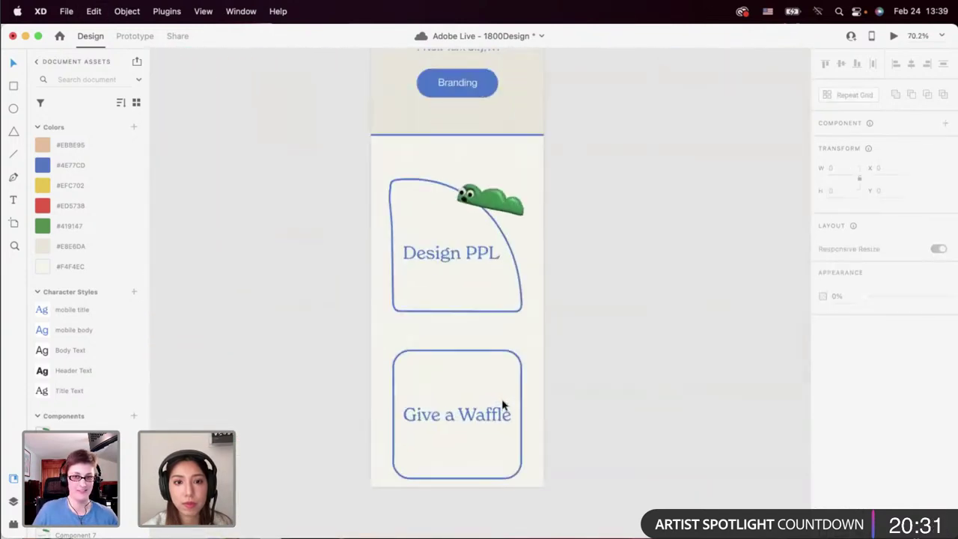
{"action": "scroll", "coordinate": [501, 403], "scroll_direction": "down", "scroll_amount": 4}
{"action": "scroll", "coordinate": [494, 397], "scroll_direction": "up", "scroll_amount": 1}
{"action": "left_click", "coordinate": [443, 328]}
{"action": "key", "text": "super+v"}
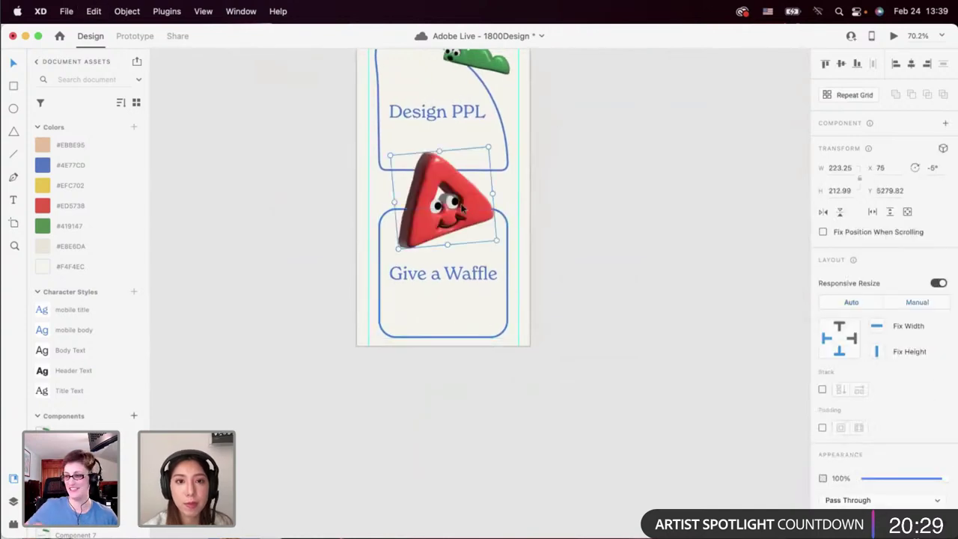
{"action": "left_click_drag", "start_coordinate": [488, 149], "coordinate": [449, 191]}
{"action": "left_click_drag", "start_coordinate": [442, 223], "coordinate": [429, 335]}
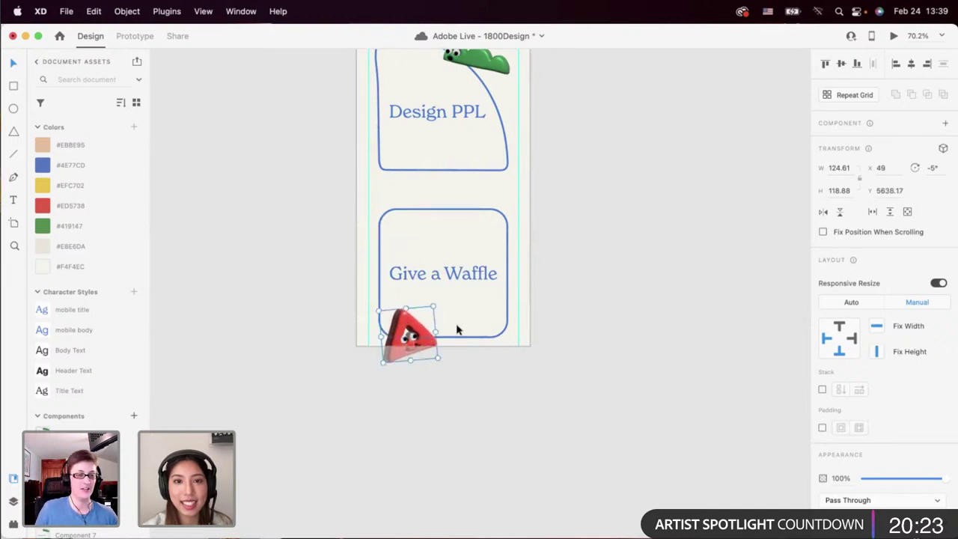
Extend the mobile artboard downward to leave empty space below the Give a Waffle card.
{"action": "scroll", "coordinate": [456, 330], "scroll_direction": "down", "scroll_amount": 3}
{"action": "double_click", "coordinate": [455, 251]}
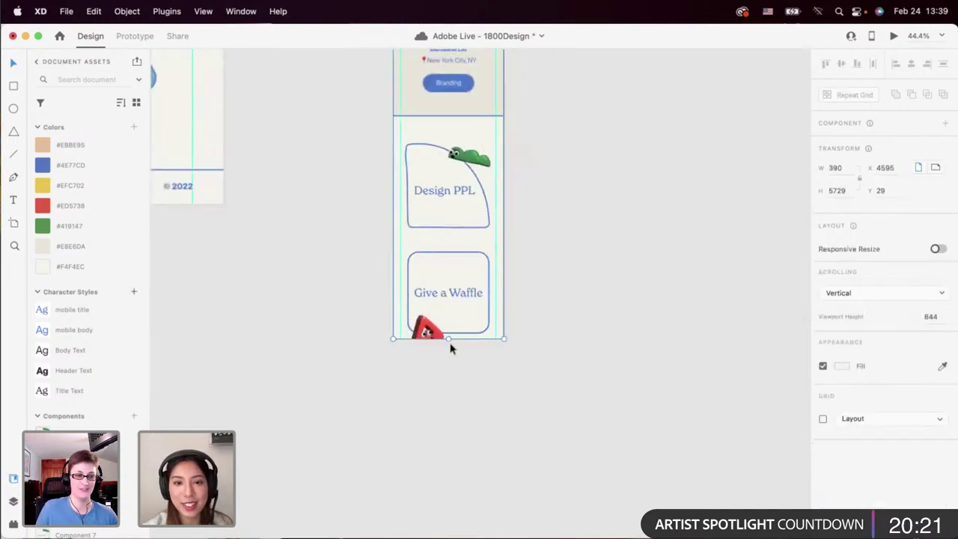
{"action": "left_click_drag", "start_coordinate": [449, 341], "coordinate": [447, 432]}
{"action": "left_click", "coordinate": [421, 336]}
{"action": "scroll", "coordinate": [429, 344], "scroll_direction": "up", "scroll_amount": 3}
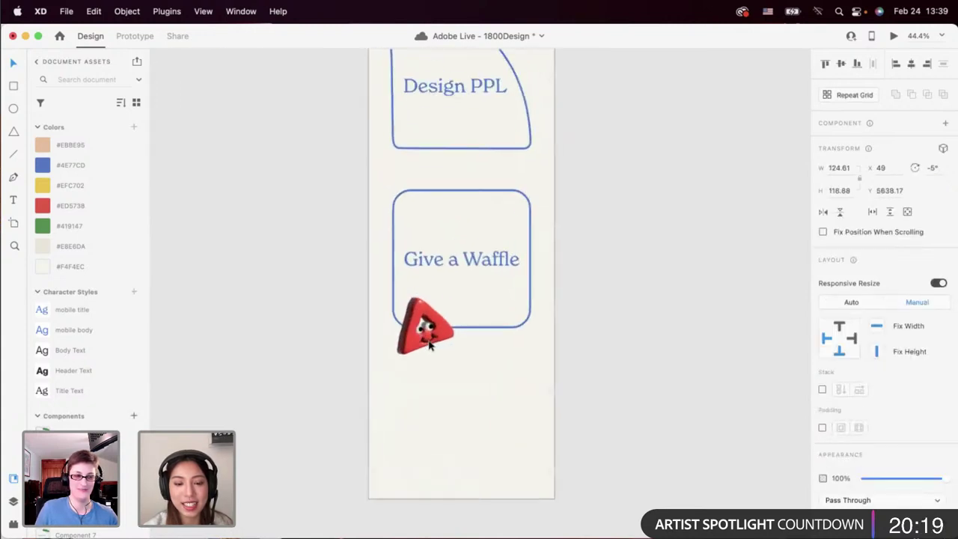
Make a component from the mobile Give a Waffle card's square, title and red triangle, and add a hover state.
{"action": "left_click_drag", "start_coordinate": [485, 375], "coordinate": [427, 204]}
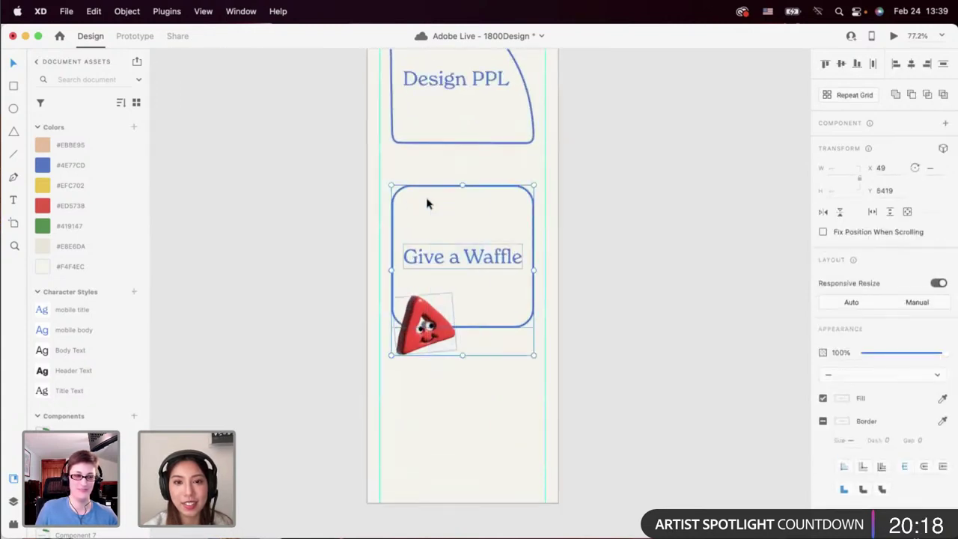
{"action": "left_click", "coordinate": [946, 123]}
{"action": "left_click", "coordinate": [945, 142]}
{"action": "left_click", "coordinate": [911, 171]}
{"action": "left_click", "coordinate": [470, 392]}
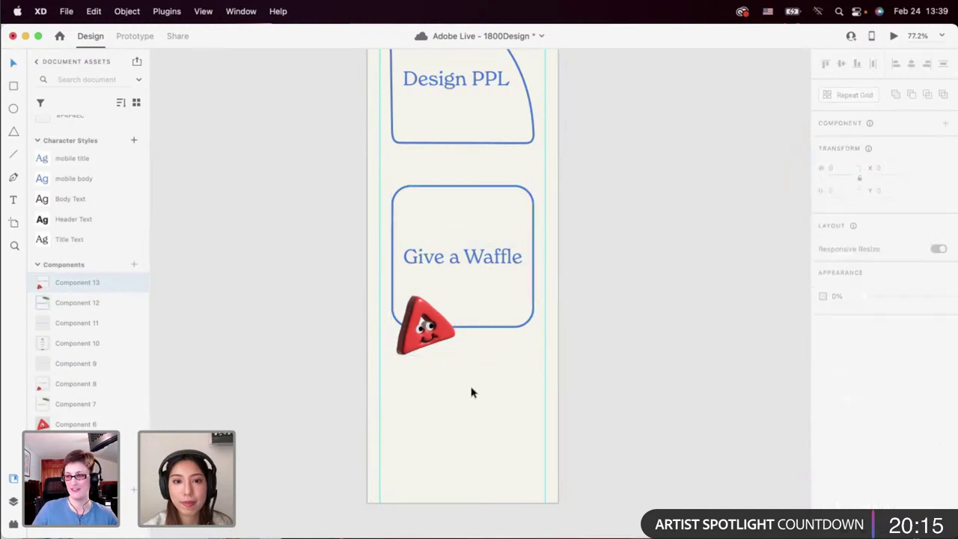
Scale the red triangle character on the mobile Give a Waffle card down slightly from its lower-left corner.
{"action": "scroll", "coordinate": [471, 392], "scroll_direction": "up", "scroll_amount": 5}
{"action": "scroll", "coordinate": [438, 351], "scroll_direction": "down", "scroll_amount": 10}
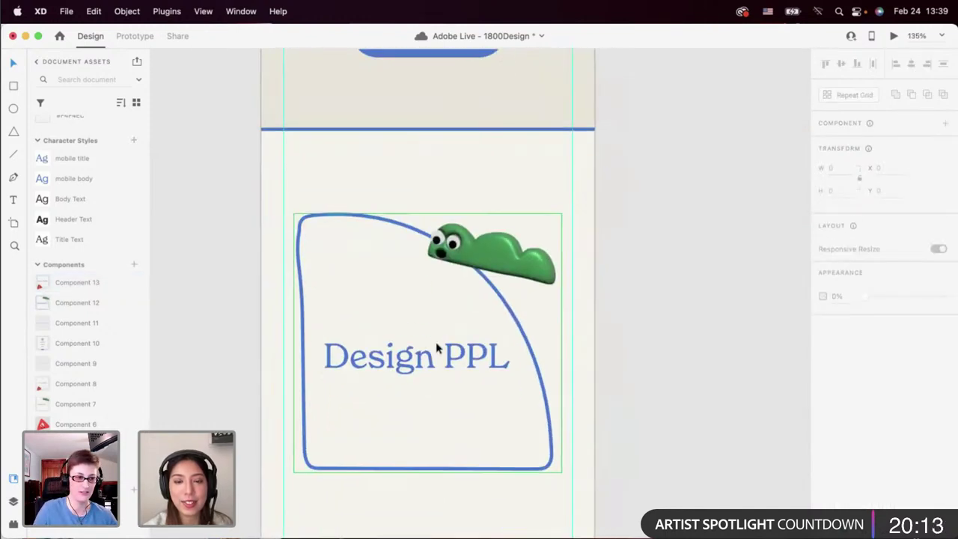
{"action": "scroll", "coordinate": [439, 343], "scroll_direction": "down", "scroll_amount": 3}
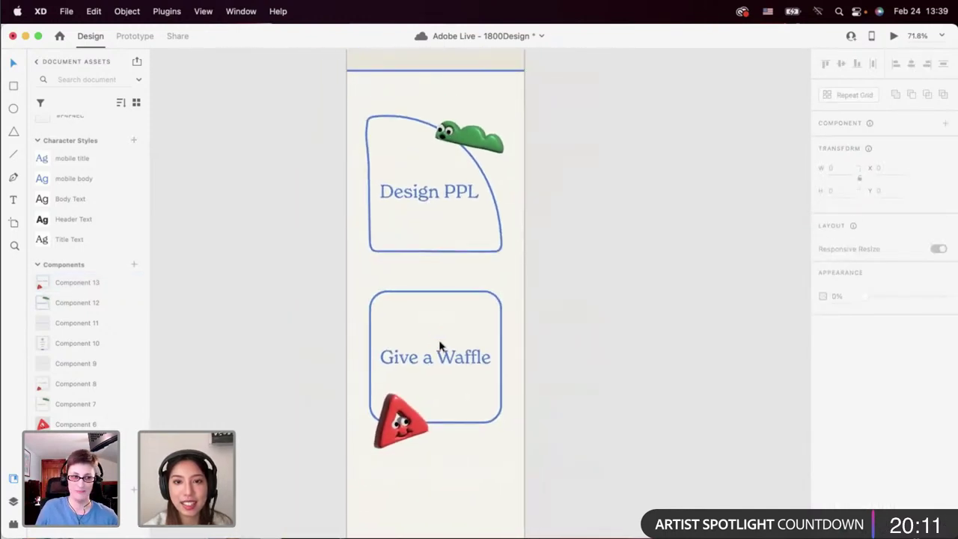
{"action": "double_click", "coordinate": [399, 434]}
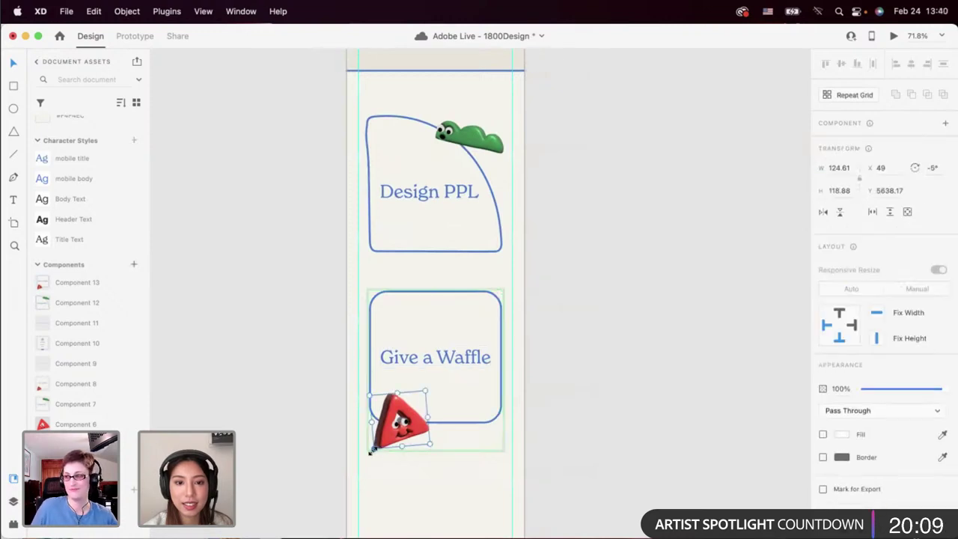
{"action": "left_click_drag", "start_coordinate": [372, 448], "coordinate": [376, 445]}
{"action": "left_click", "coordinate": [389, 473]}
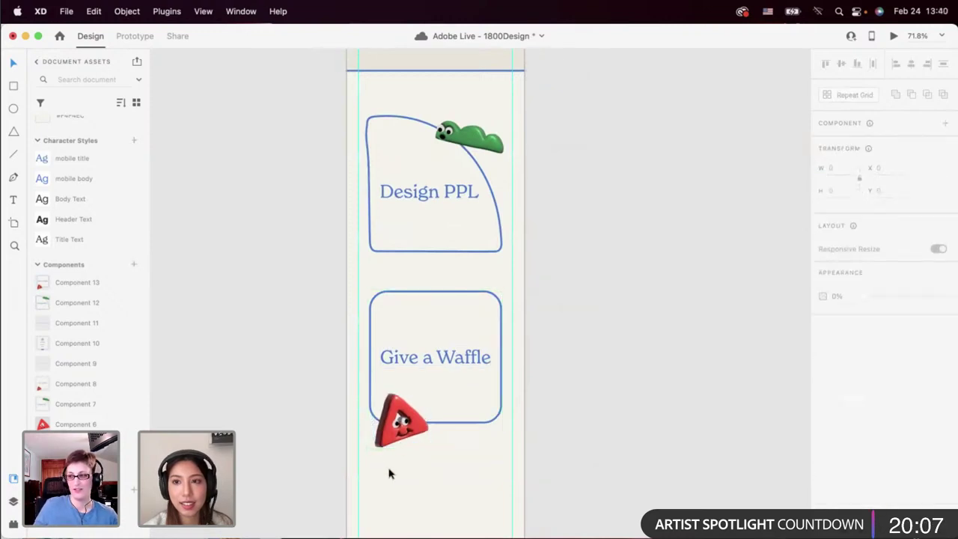
Rotate the red triangle to about -14° and shift it slightly down in the Give a Waffle card's hover state.
{"action": "left_click", "coordinate": [421, 419]}
{"action": "double_click", "coordinate": [389, 439]}
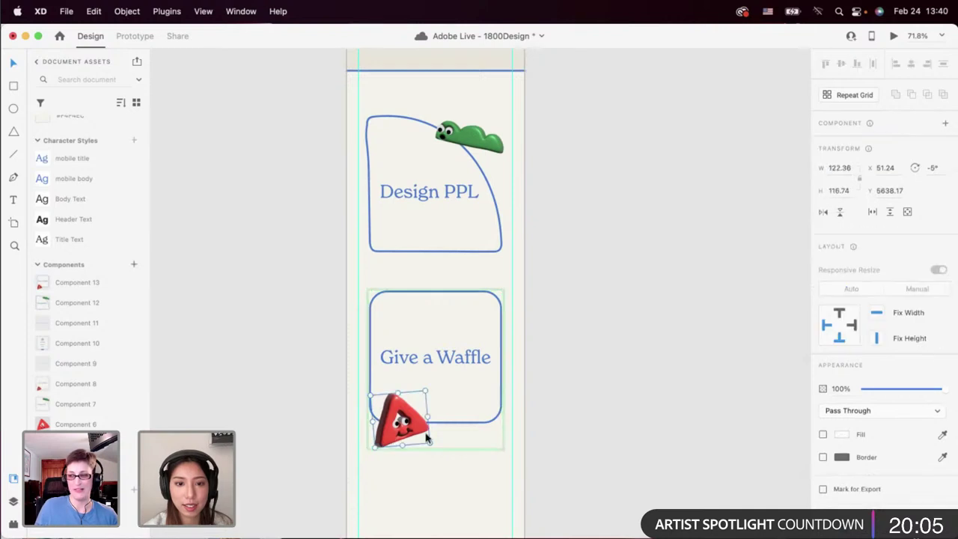
{"action": "left_click_drag", "start_coordinate": [430, 420], "coordinate": [418, 433]}
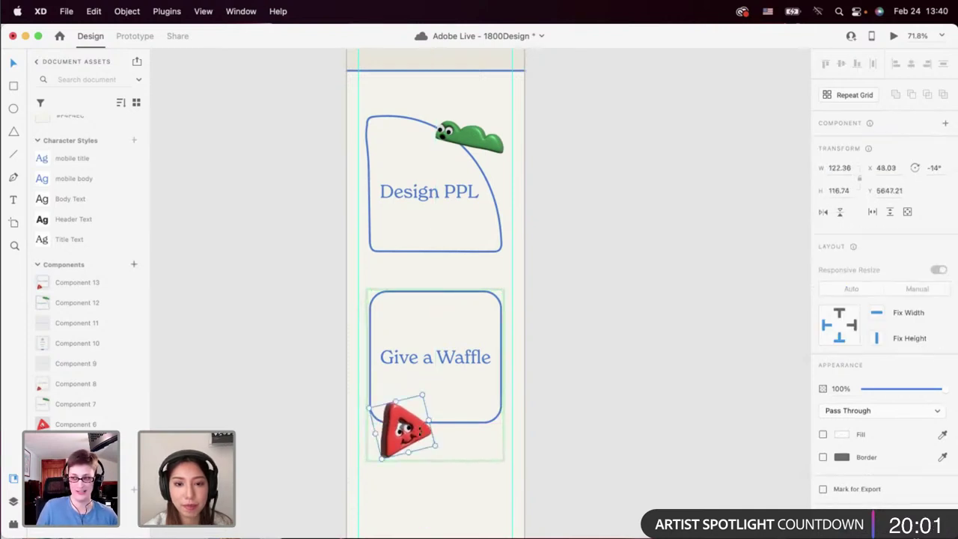
In the hover state, fill the Give a Waffle square with #4E77CD and color its title #F4F4EC.
{"action": "left_click", "coordinate": [447, 407]}
{"action": "scroll", "coordinate": [48, 254], "scroll_direction": "up", "scroll_amount": 4}
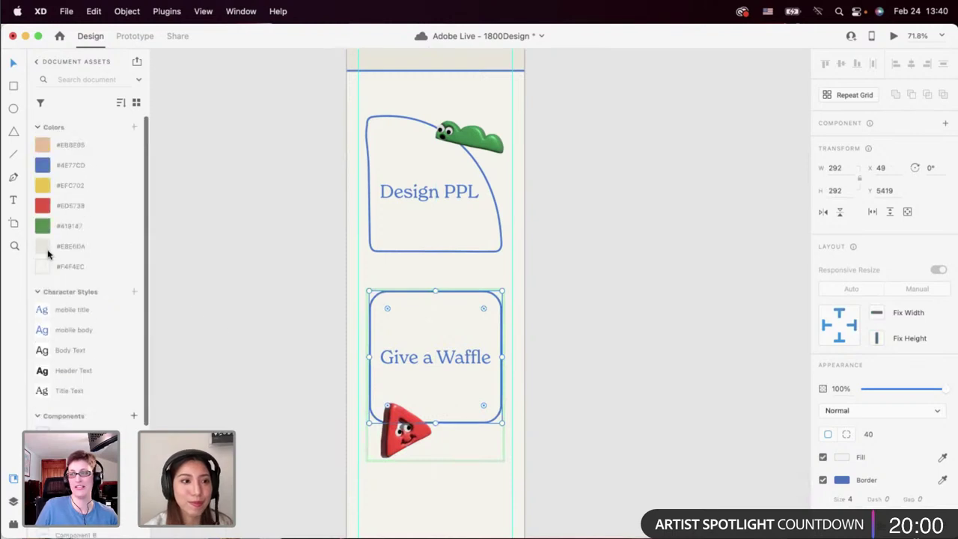
{"action": "left_click", "coordinate": [64, 164]}
{"action": "left_click", "coordinate": [430, 354]}
{"action": "left_click", "coordinate": [95, 274]}
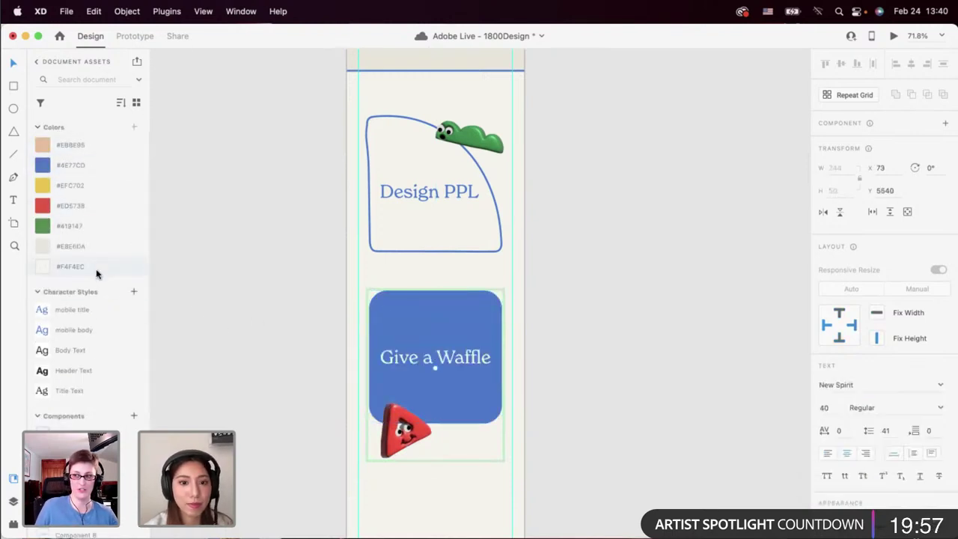
Return the mobile Give a Waffle component to its Default State.
{"action": "left_click", "coordinate": [552, 404]}
{"action": "left_click", "coordinate": [455, 394]}
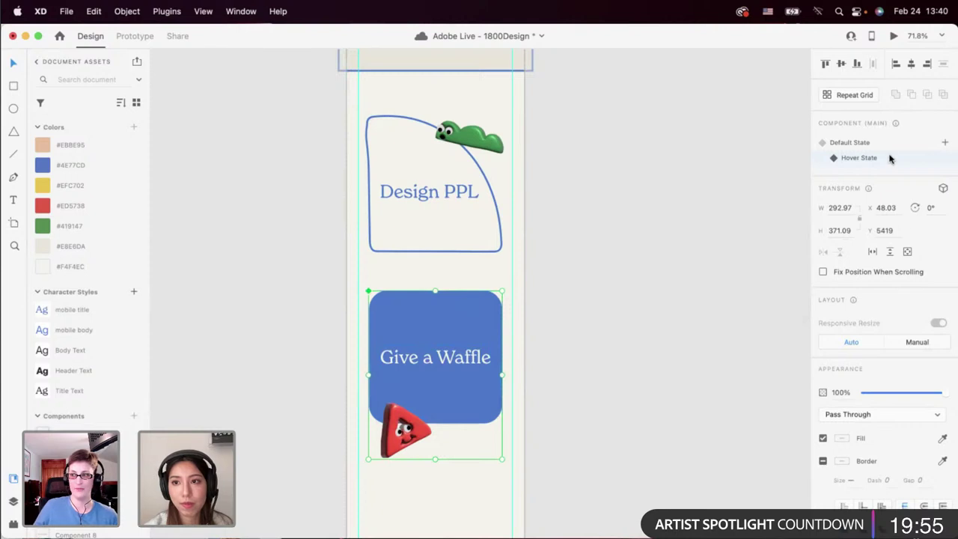
{"action": "left_click", "coordinate": [883, 147]}
{"action": "left_click", "coordinate": [532, 345]}
{"action": "left_click", "coordinate": [440, 375]}
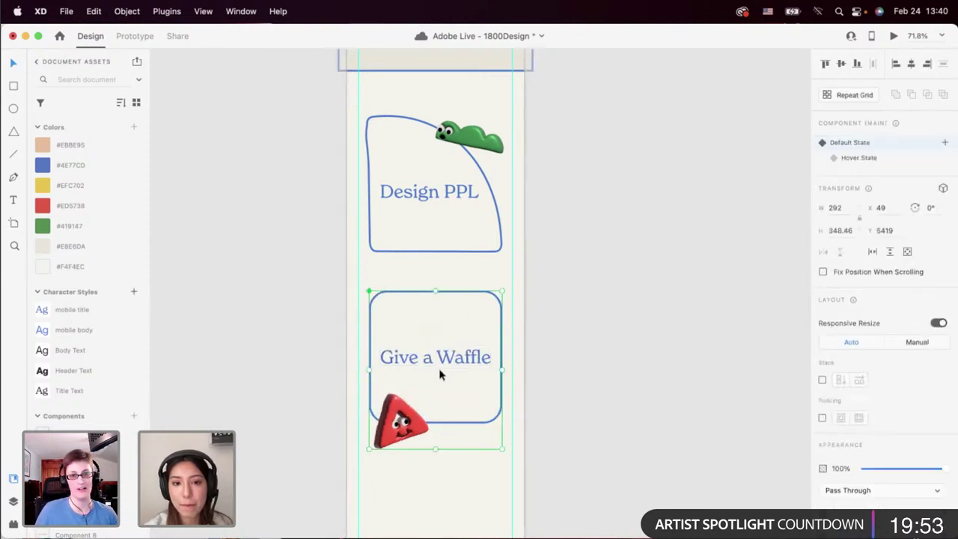
Preview the mobile page down to the Design PPL and Give a Waffle cards, check their hover effects, and close the preview.
{"action": "left_click", "coordinate": [893, 37]}
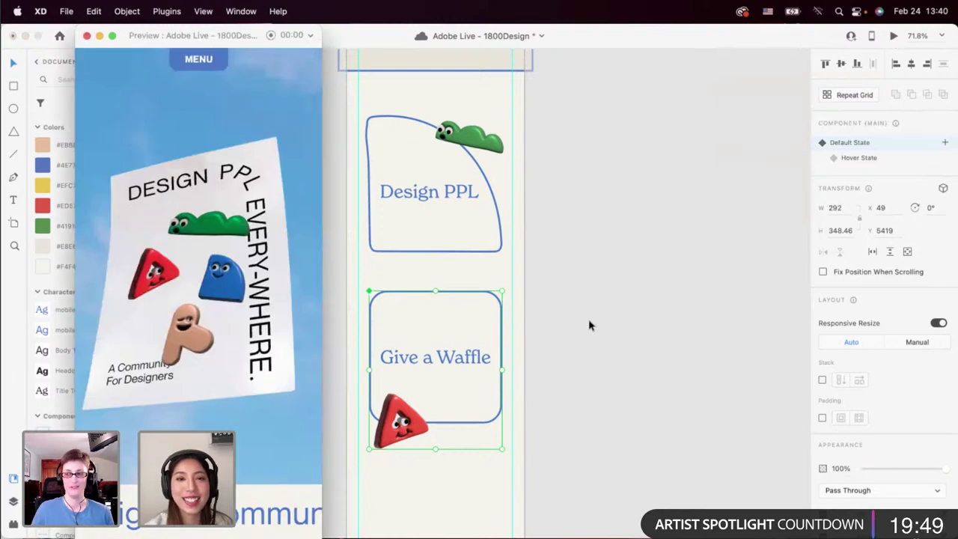
{"action": "scroll", "coordinate": [588, 325], "scroll_direction": "left", "scroll_amount": 1}
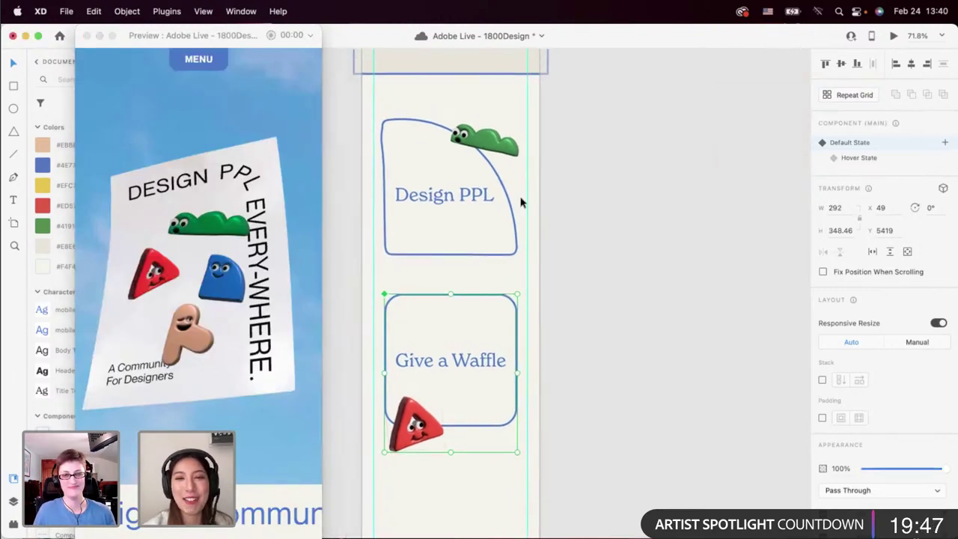
{"action": "left_click_drag", "start_coordinate": [573, 118], "coordinate": [407, 433]}
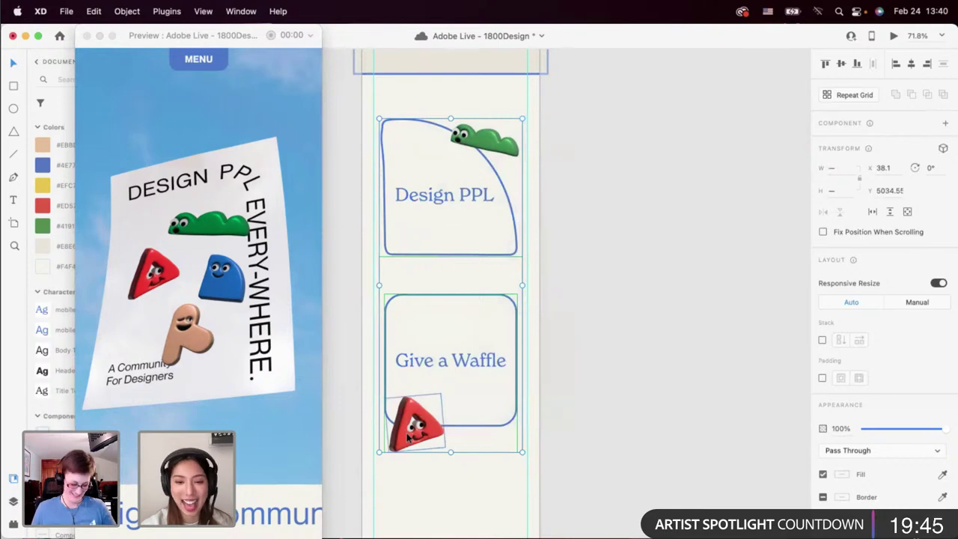
{"action": "scroll", "coordinate": [193, 399], "scroll_direction": "down", "scroll_amount": 5}
{"action": "scroll", "coordinate": [193, 399], "scroll_direction": "down", "scroll_amount": 15}
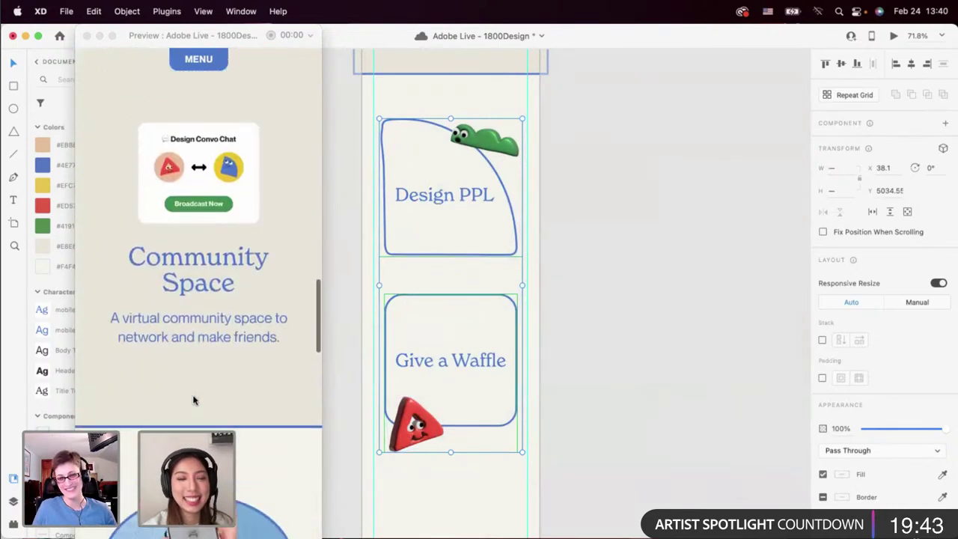
{"action": "scroll", "coordinate": [193, 399], "scroll_direction": "down", "scroll_amount": 10}
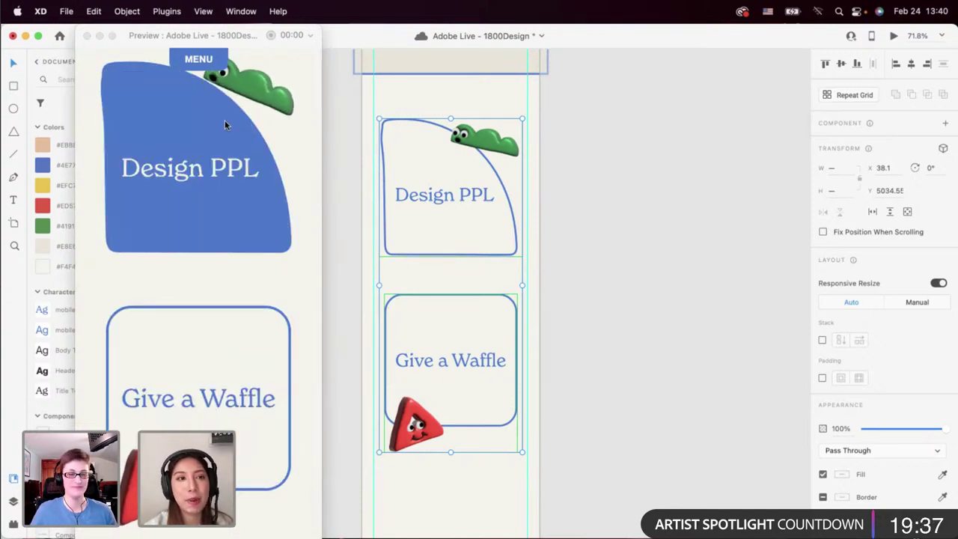
{"action": "left_click", "coordinate": [86, 36]}
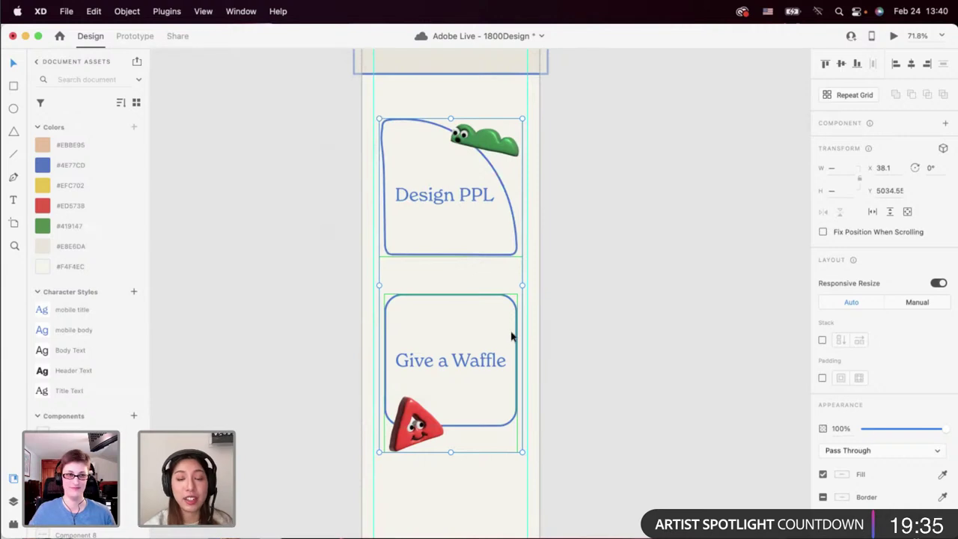
{"action": "scroll", "coordinate": [512, 337], "scroll_direction": "down", "scroll_amount": 3}
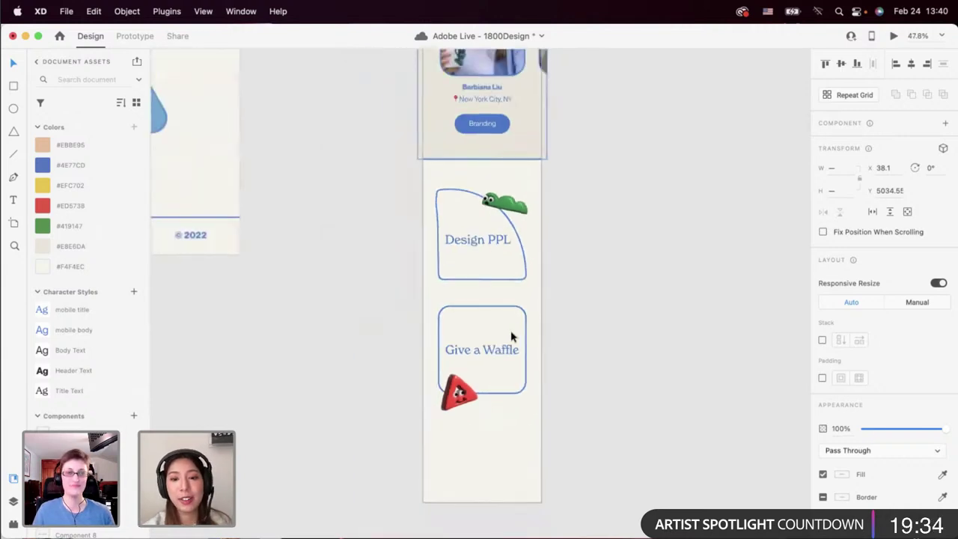
{"action": "left_click", "coordinate": [572, 330]}
{"action": "scroll", "coordinate": [574, 332], "scroll_direction": "up", "scroll_amount": 2}
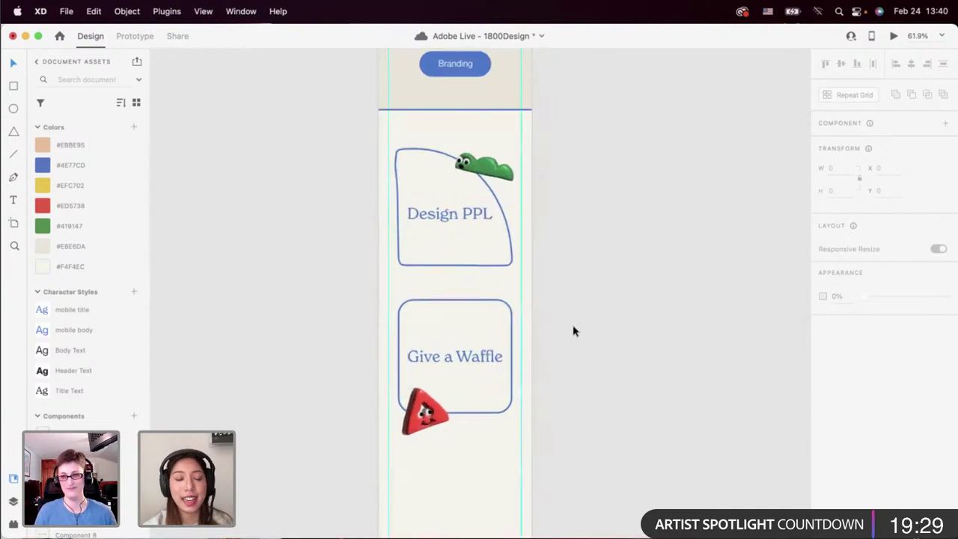
{"action": "scroll", "coordinate": [573, 332], "scroll_direction": "down", "scroll_amount": 2}
{"action": "scroll", "coordinate": [573, 332], "scroll_direction": "right", "scroll_amount": 2}
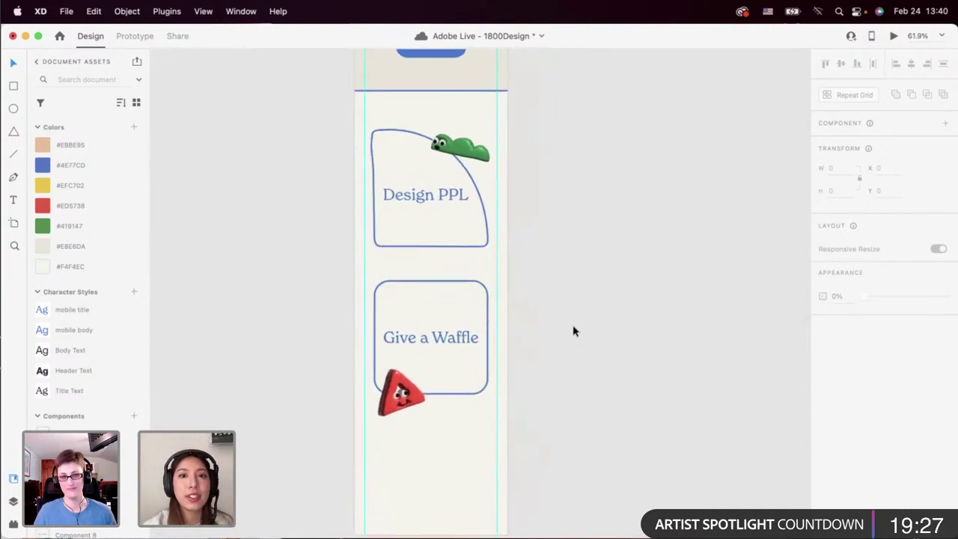
{"action": "scroll", "coordinate": [573, 332], "scroll_direction": "down", "scroll_amount": 3}
{"action": "scroll", "coordinate": [574, 331], "scroll_direction": "right", "scroll_amount": 1}
{"action": "scroll", "coordinate": [574, 332], "scroll_direction": "down", "scroll_amount": 1}
{"action": "scroll", "coordinate": [573, 331], "scroll_direction": "right", "scroll_amount": 1}
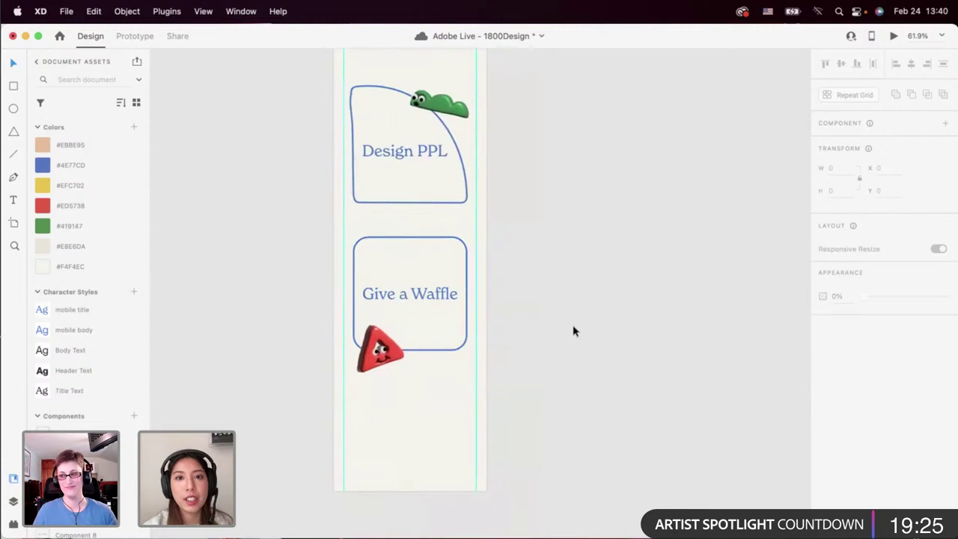
{"action": "scroll", "coordinate": [513, 324], "scroll_direction": "up", "scroll_amount": 1}
{"action": "scroll", "coordinate": [424, 385], "scroll_direction": "up", "scroll_amount": 5}
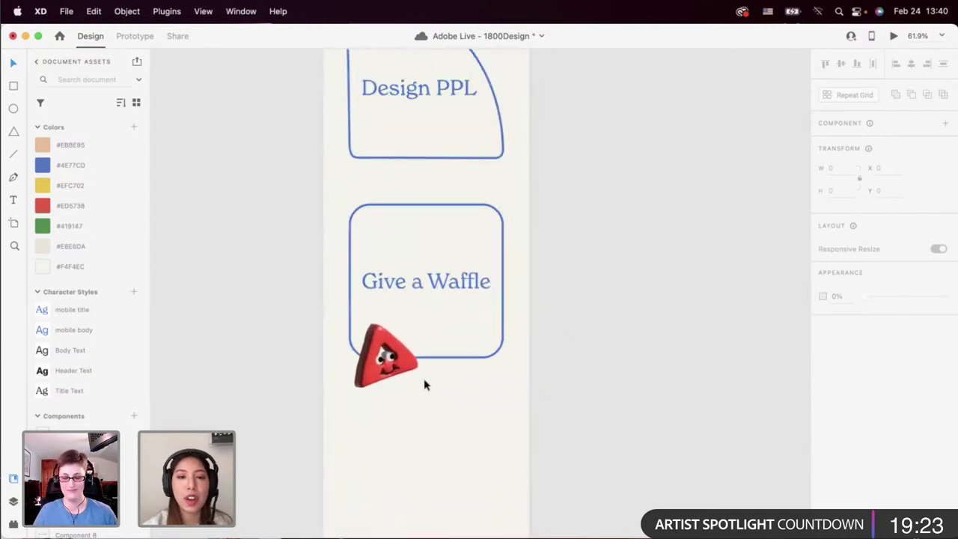
{"action": "scroll", "coordinate": [425, 385], "scroll_direction": "down", "scroll_amount": 4}
{"action": "scroll", "coordinate": [424, 384], "scroll_direction": "up", "scroll_amount": 2}
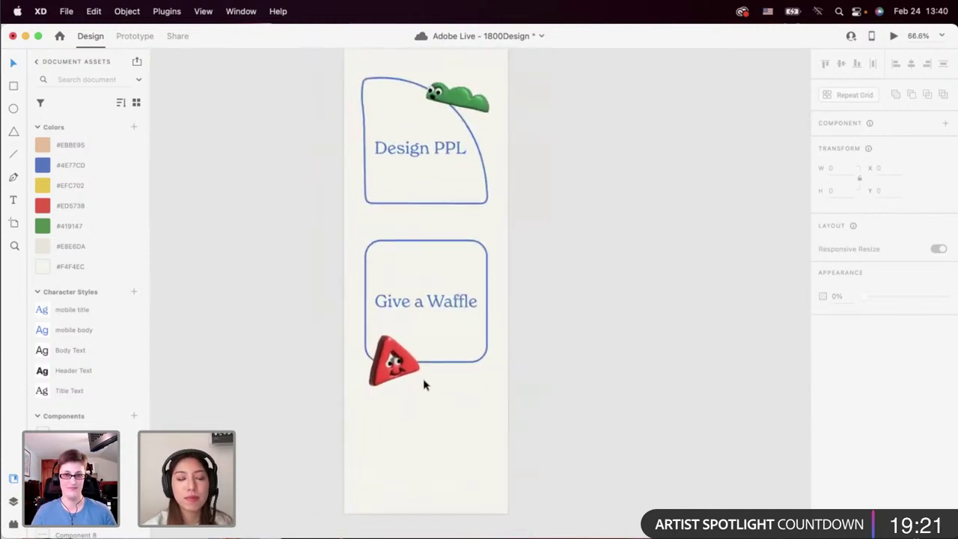
{"action": "scroll", "coordinate": [422, 411], "scroll_direction": "down", "scroll_amount": 1}
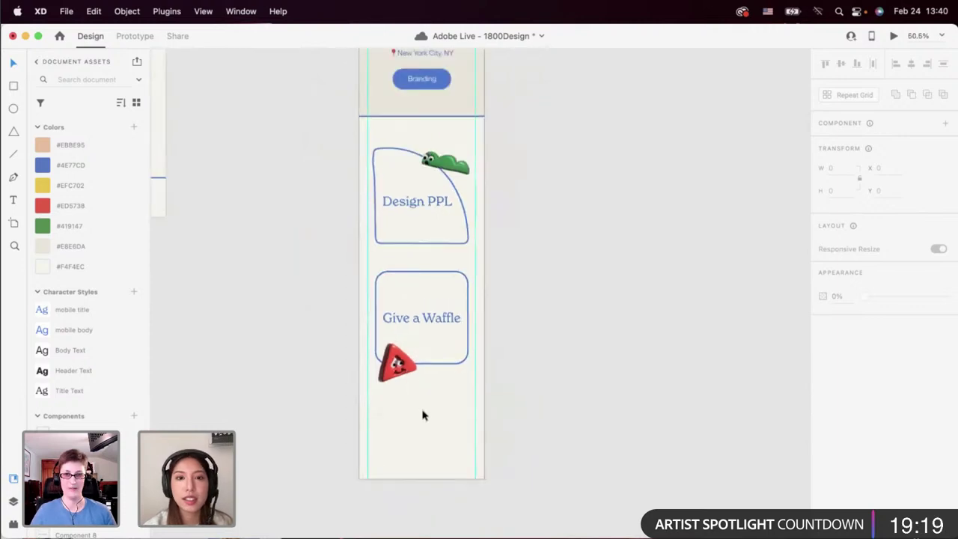
{"action": "scroll", "coordinate": [426, 413], "scroll_direction": "down", "scroll_amount": 3}
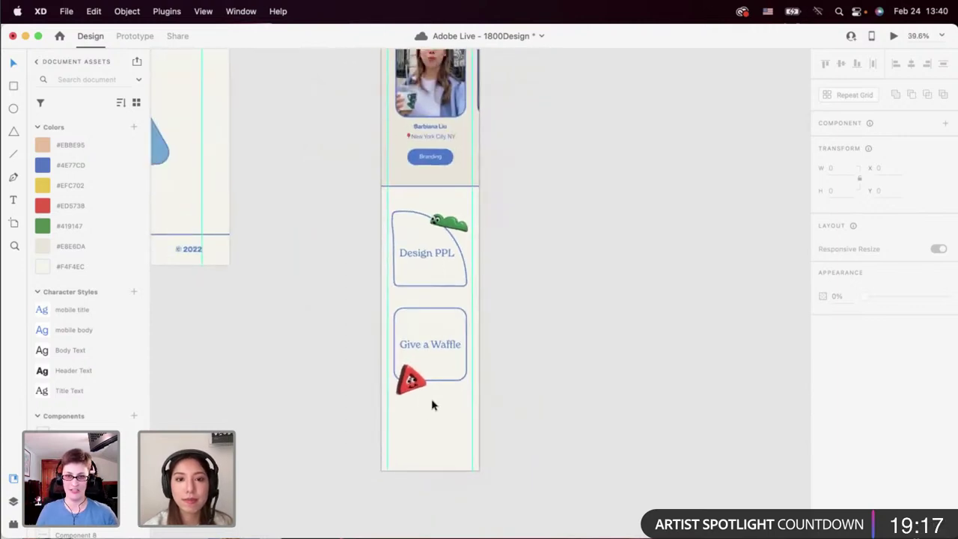
Extend the mobile artboard further downward to make room for another section below the Give a Waffle card.
{"action": "scroll", "coordinate": [432, 405], "scroll_direction": "down", "scroll_amount": 4}
{"action": "left_click", "coordinate": [458, 341]}
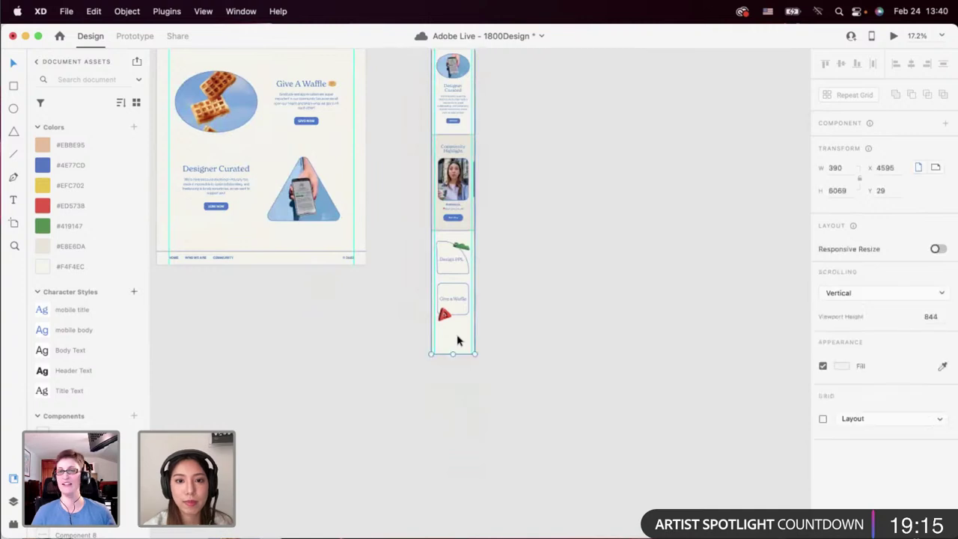
{"action": "left_click_drag", "start_coordinate": [454, 354], "coordinate": [447, 460]}
{"action": "left_click", "coordinate": [400, 396]}
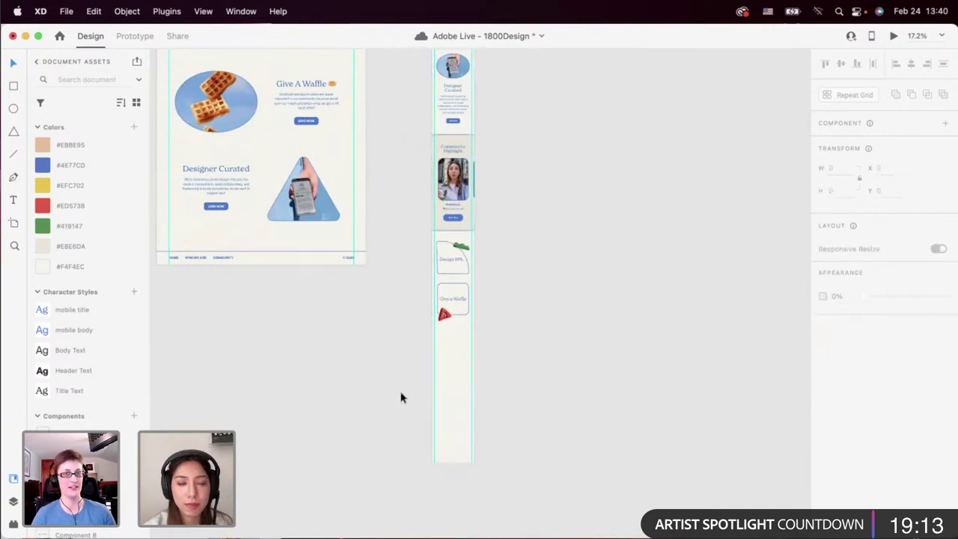
Duplicate the mobile Community Highlight section's beige background and place the copy below the Give a Waffle card at Y 5849.
{"action": "scroll", "coordinate": [401, 398], "scroll_direction": "down", "scroll_amount": 2}
{"action": "scroll", "coordinate": [400, 395], "scroll_direction": "up", "scroll_amount": 2}
{"action": "scroll", "coordinate": [400, 396], "scroll_direction": "left", "scroll_amount": 4}
{"action": "scroll", "coordinate": [355, 368], "scroll_direction": "down", "scroll_amount": 5}
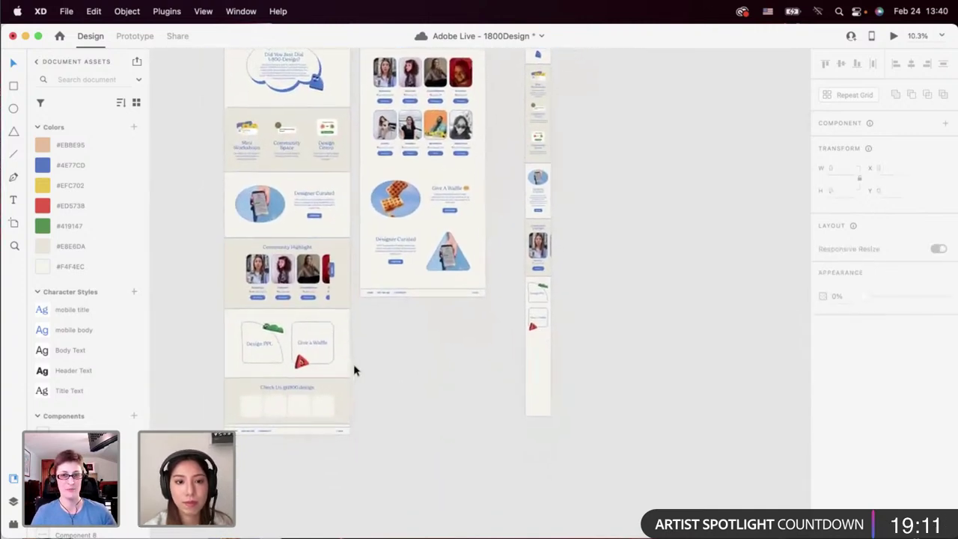
{"action": "scroll", "coordinate": [305, 356], "scroll_direction": "right", "scroll_amount": 2}
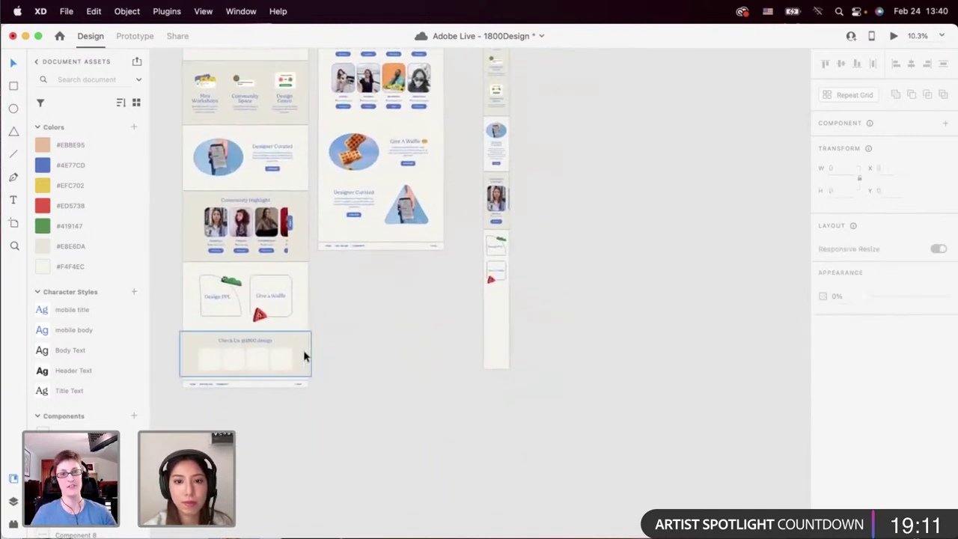
{"action": "left_click", "coordinate": [503, 177]}
{"action": "scroll", "coordinate": [503, 178], "scroll_direction": "up", "scroll_amount": 5}
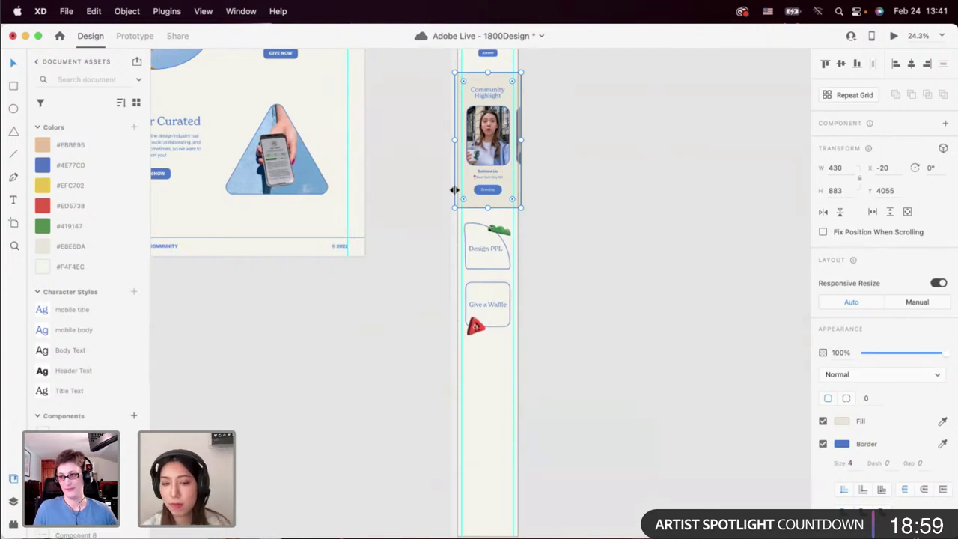
{"action": "scroll", "coordinate": [454, 190], "scroll_direction": "down", "scroll_amount": 3}
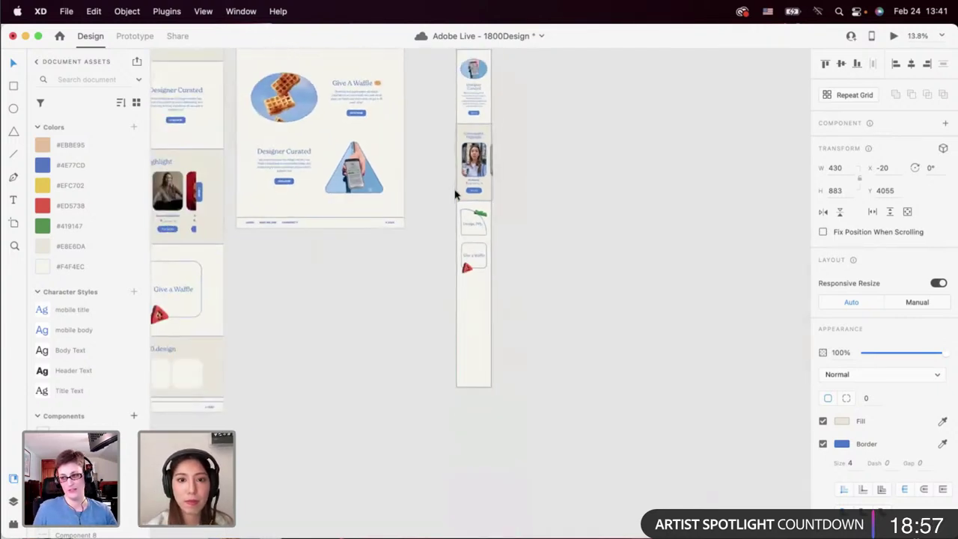
{"action": "left_click", "coordinate": [390, 287]}
{"action": "scroll", "coordinate": [390, 287], "scroll_direction": "left", "scroll_amount": 3}
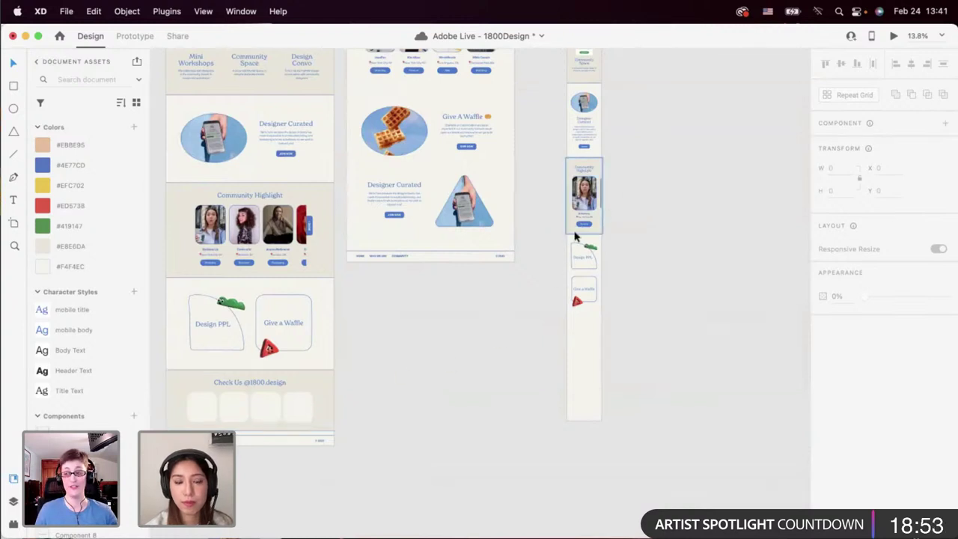
{"action": "left_click_drag", "start_coordinate": [575, 237], "coordinate": [573, 397]}
{"action": "scroll", "coordinate": [593, 333], "scroll_direction": "up", "scroll_amount": 3}
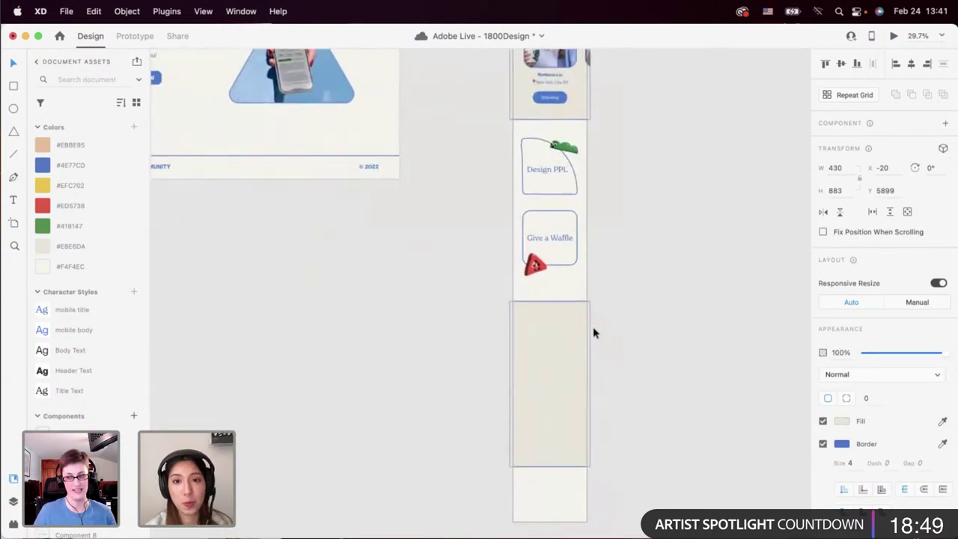
{"action": "left_click_drag", "start_coordinate": [537, 368], "coordinate": [536, 361]}
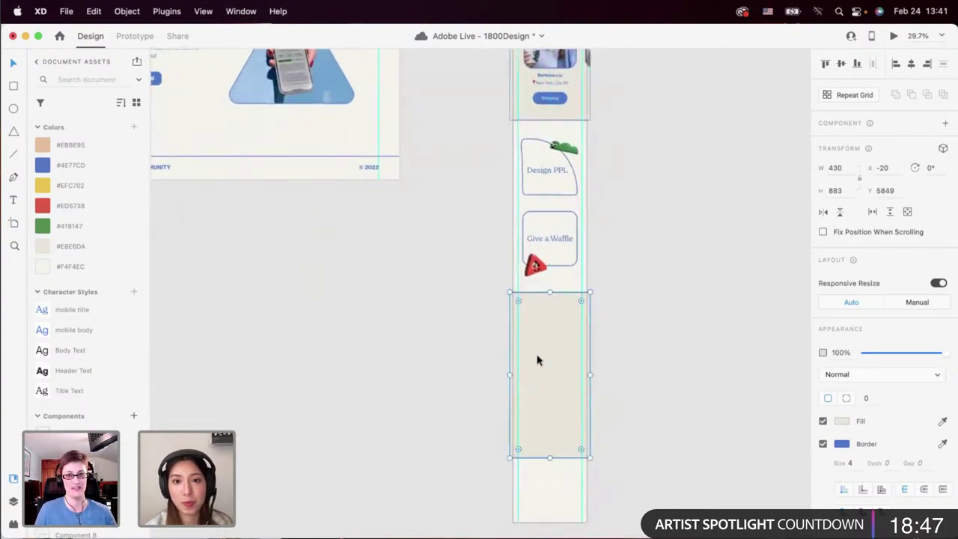
{"action": "scroll", "coordinate": [537, 360], "scroll_direction": "down", "scroll_amount": 3}
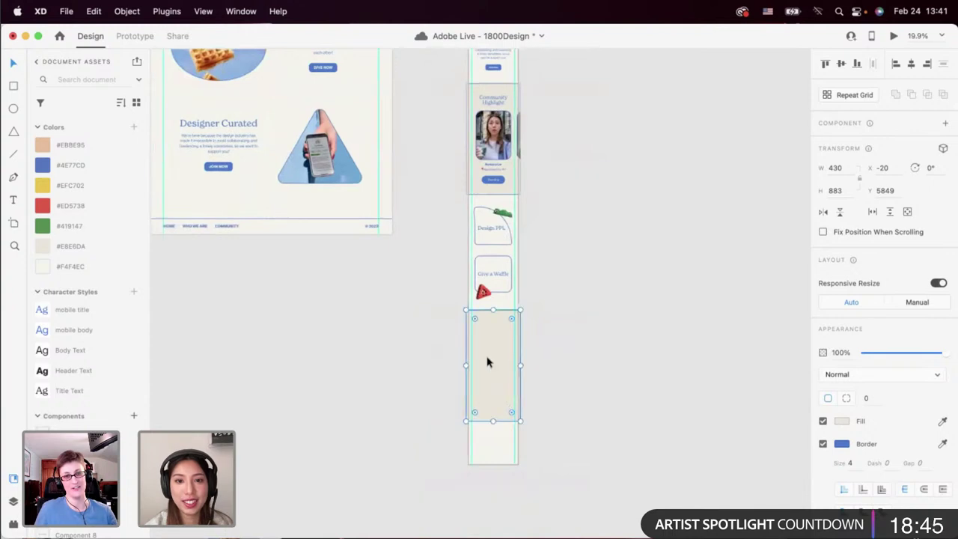
{"action": "scroll", "coordinate": [396, 351], "scroll_direction": "left", "scroll_amount": 3}
{"action": "scroll", "coordinate": [395, 351], "scroll_direction": "down", "scroll_amount": 3}
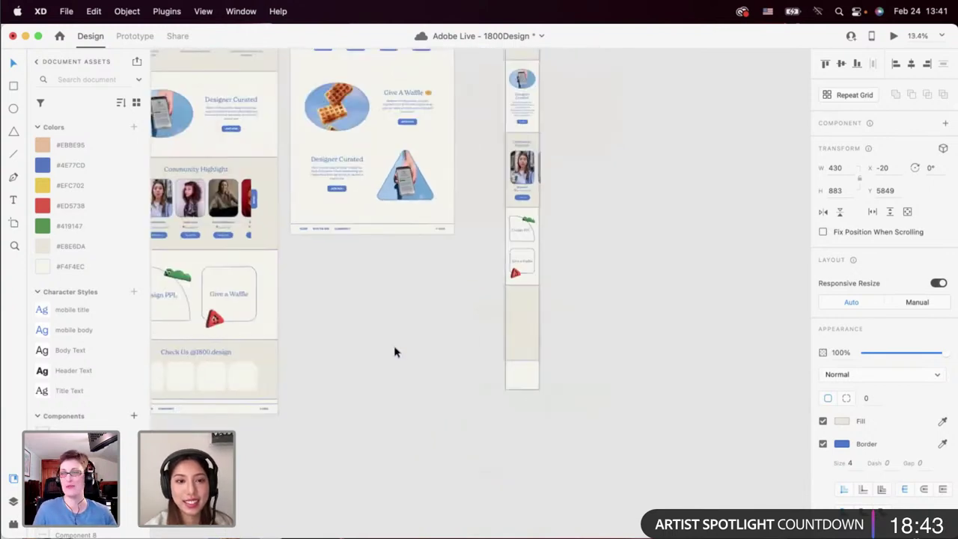
{"action": "scroll", "coordinate": [395, 351], "scroll_direction": "left", "scroll_amount": 2}
{"action": "left_click", "coordinate": [327, 338]}
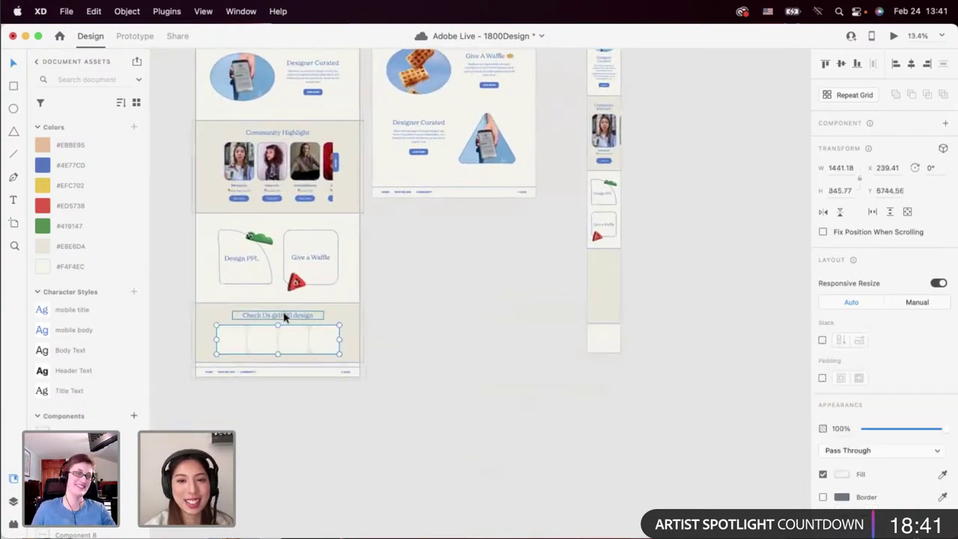
{"action": "left_click", "coordinate": [284, 317], "text": "shift"}
{"action": "left_click", "coordinate": [434, 335]}
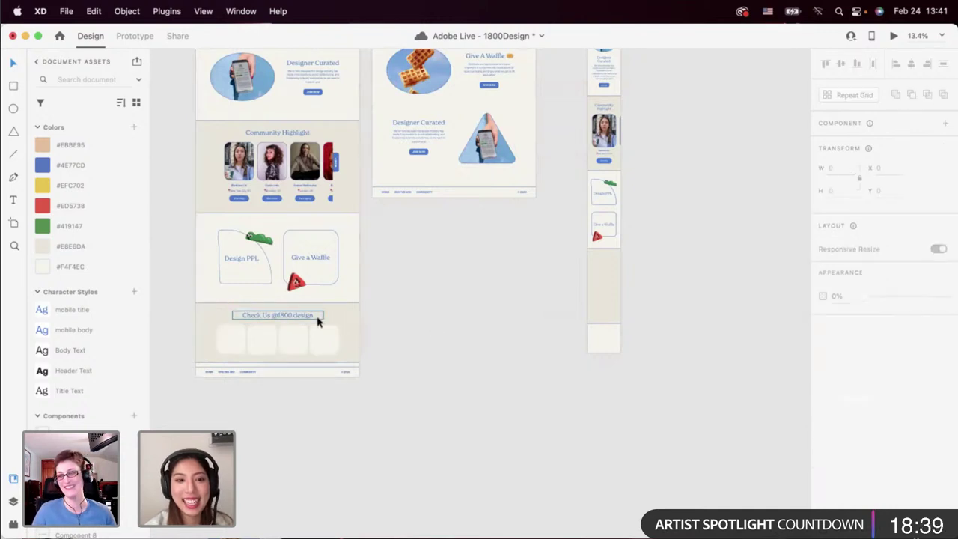
Copy the Give a Waffle card's title and place the copy near the top of the new beige section at Y 5936.
{"action": "double_click", "coordinate": [607, 227]}
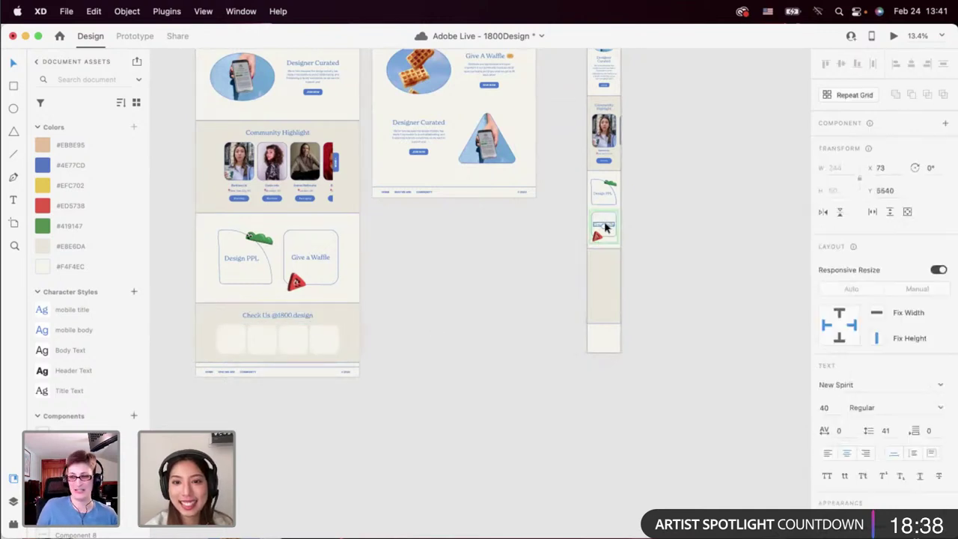
{"action": "left_click", "coordinate": [606, 289]}
{"action": "scroll", "coordinate": [606, 289], "scroll_direction": "up", "scroll_amount": 3}
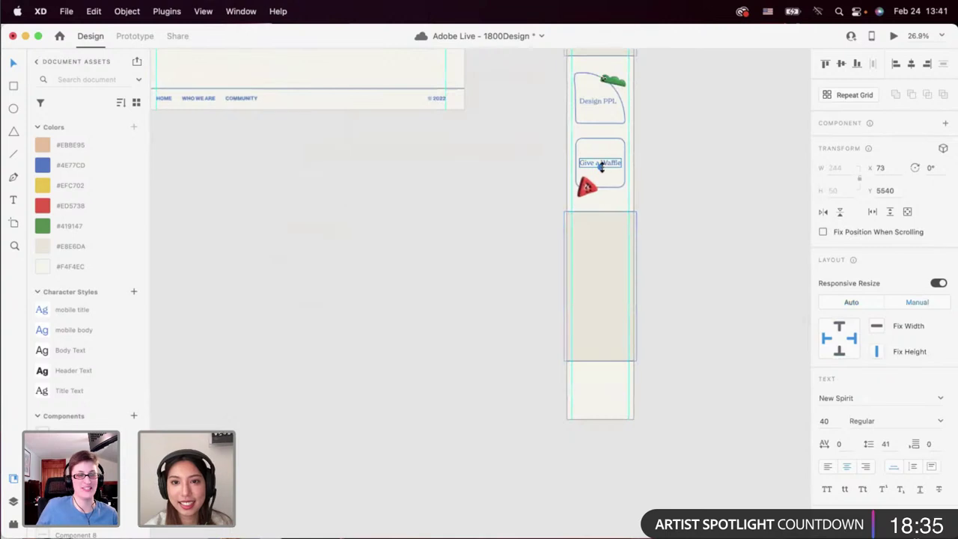
{"action": "left_click_drag", "start_coordinate": [603, 166], "coordinate": [605, 232]}
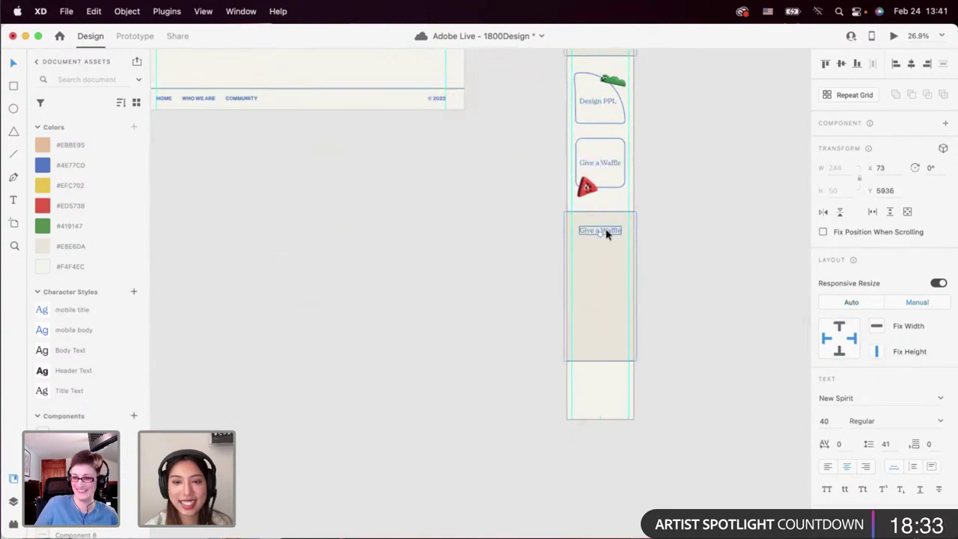
{"action": "left_click", "coordinate": [473, 249]}
{"action": "scroll", "coordinate": [473, 250], "scroll_direction": "down", "scroll_amount": 3}
{"action": "scroll", "coordinate": [473, 250], "scroll_direction": "left", "scroll_amount": 3}
{"action": "left_click", "coordinate": [244, 310]}
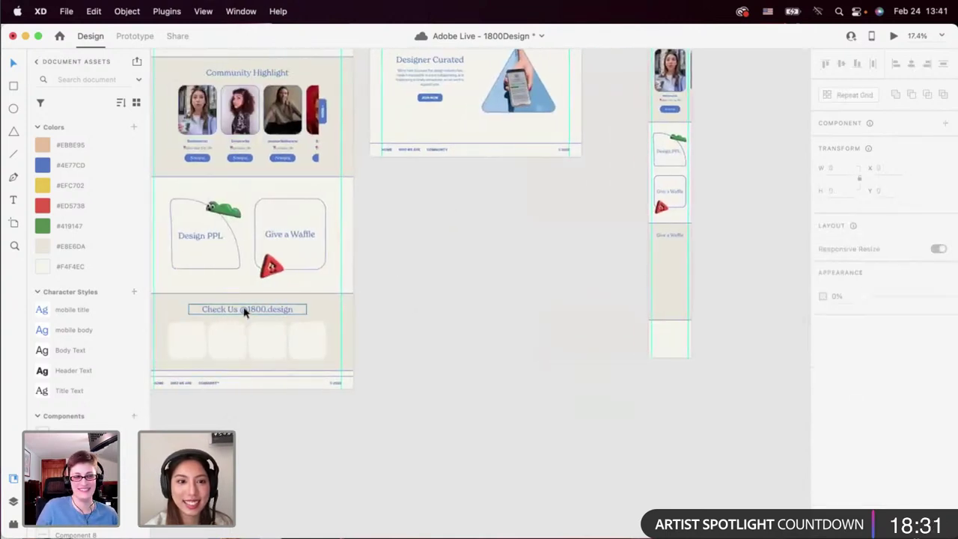
{"action": "scroll", "coordinate": [561, 349], "scroll_direction": "right", "scroll_amount": 5}
{"action": "scroll", "coordinate": [529, 322], "scroll_direction": "up", "scroll_amount": 5}
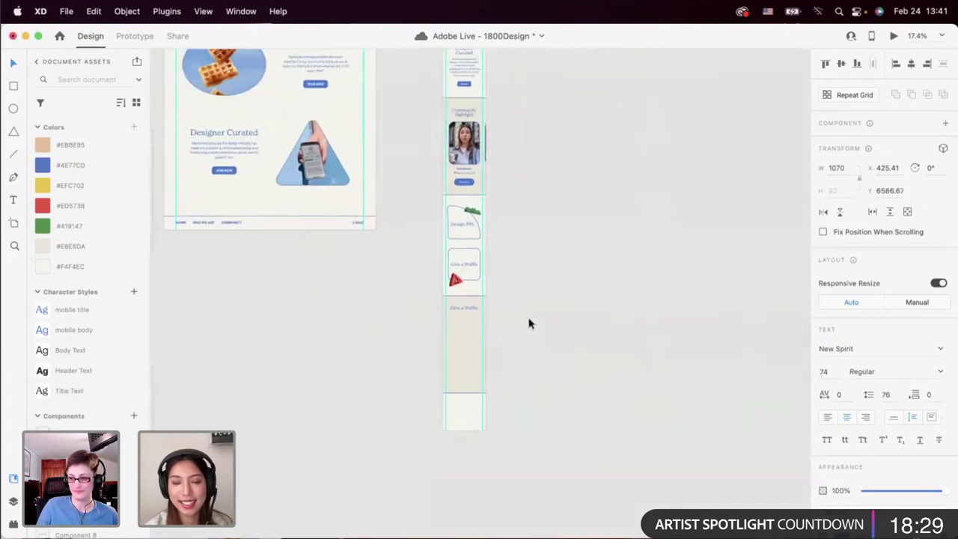
{"action": "scroll", "coordinate": [472, 286], "scroll_direction": "up", "scroll_amount": 4}
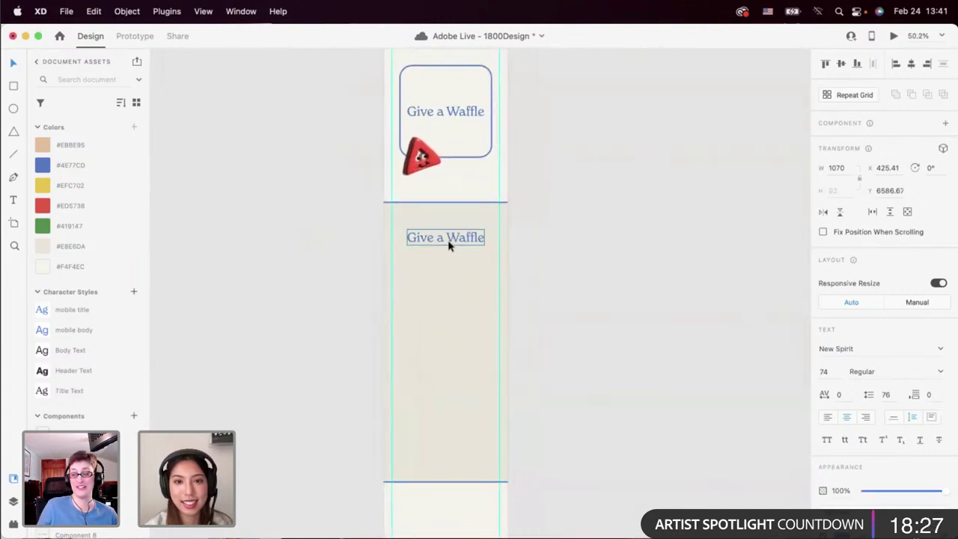
{"action": "double_click", "coordinate": [447, 238]}
{"action": "type", "text": "Check Us @1800.design"}
{"action": "left_click", "coordinate": [438, 238]}
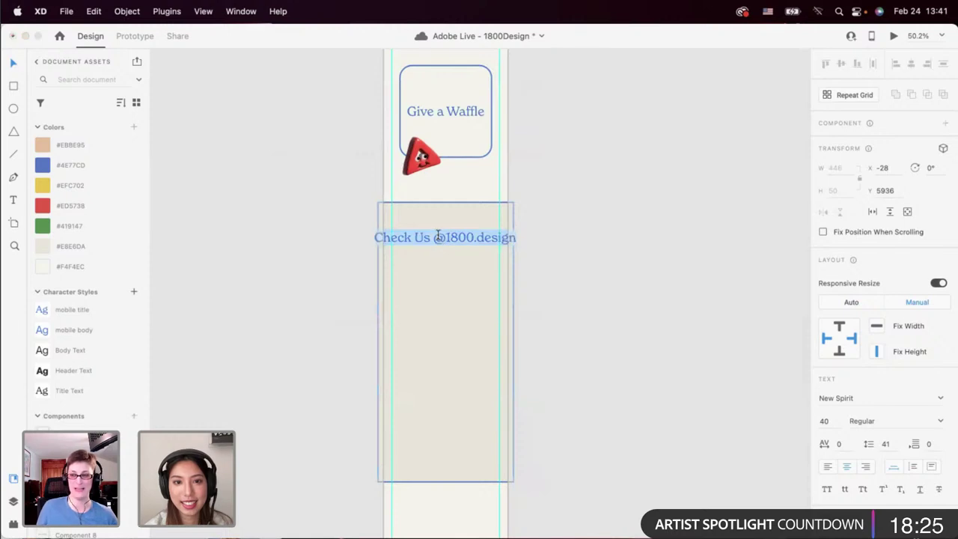
{"action": "key", "text": "BackSpace"}
{"action": "key", "text": "Return"}
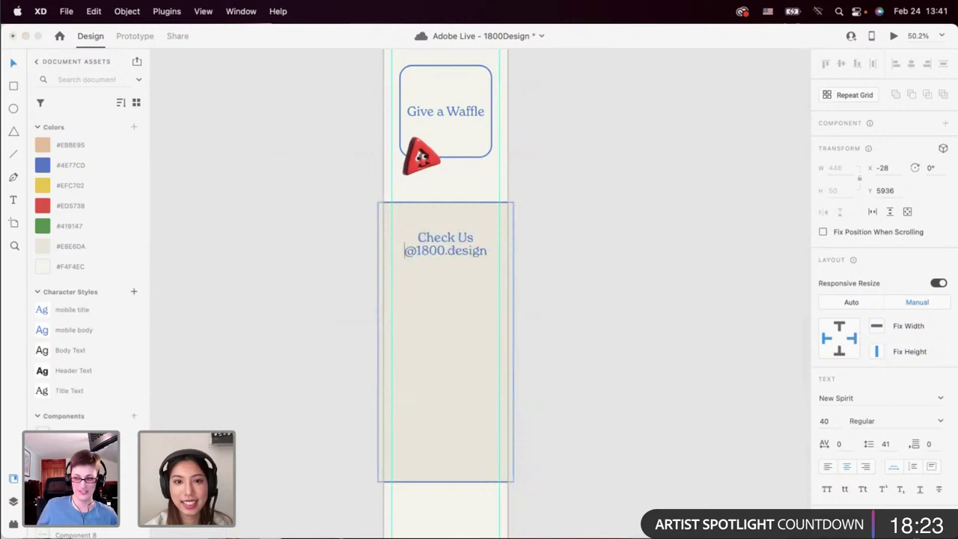
{"action": "key", "text": "Escape"}
{"action": "left_click", "coordinate": [889, 445]}
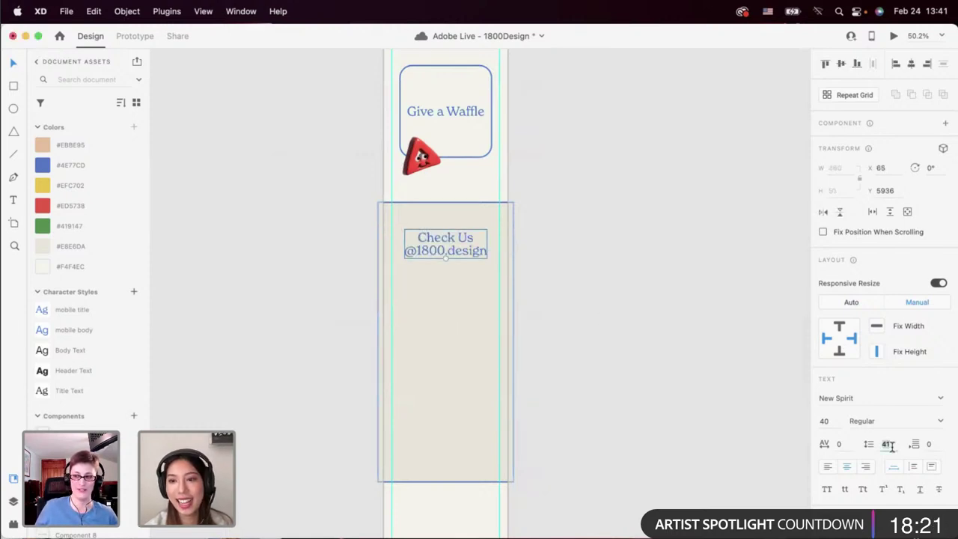
{"action": "left_click", "coordinate": [569, 327]}
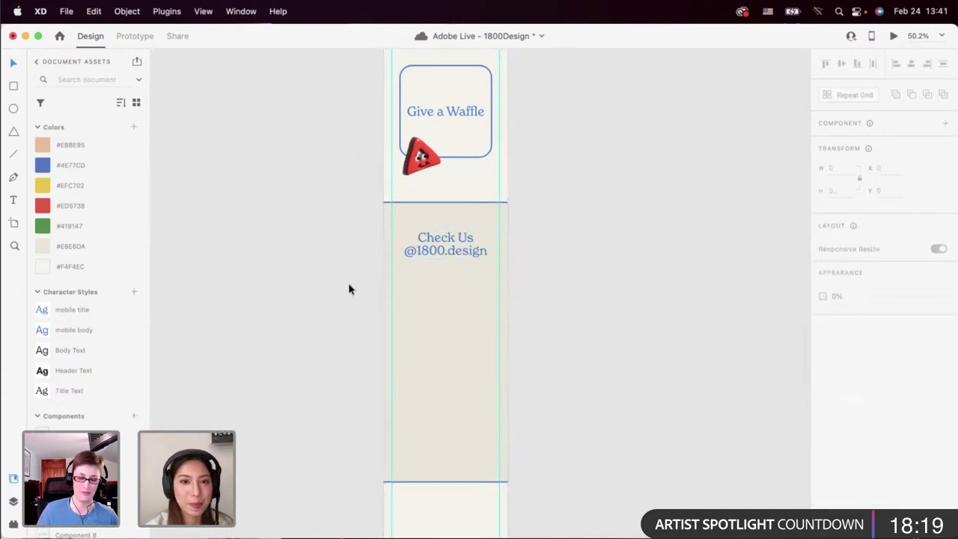
Edit the mobile title character style and set its line height to 44.
{"action": "scroll", "coordinate": [349, 289], "scroll_direction": "up", "scroll_amount": 4}
{"action": "scroll", "coordinate": [349, 288], "scroll_direction": "up", "scroll_amount": 10}
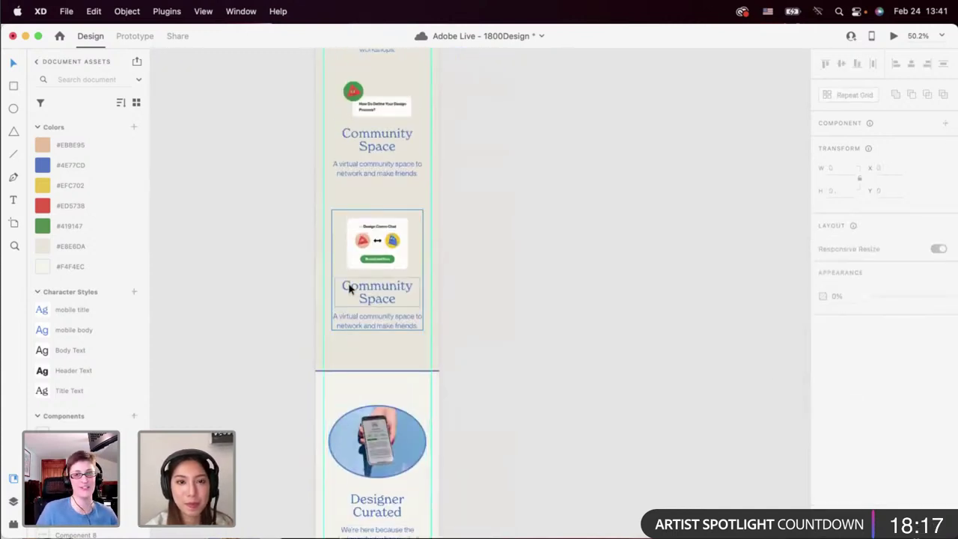
{"action": "scroll", "coordinate": [349, 288], "scroll_direction": "left", "scroll_amount": 3}
{"action": "scroll", "coordinate": [349, 289], "scroll_direction": "down", "scroll_amount": 2}
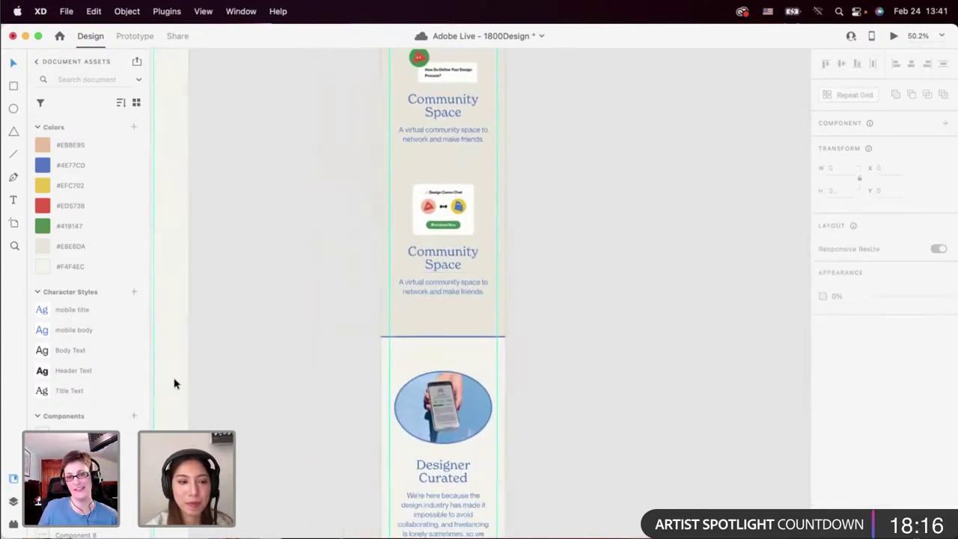
{"action": "right_click", "coordinate": [99, 311]}
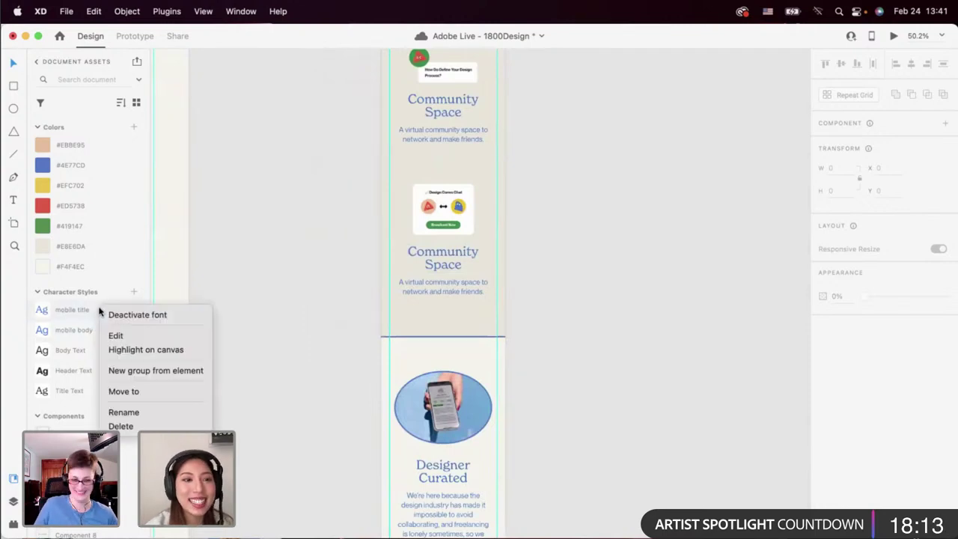
{"action": "left_click", "coordinate": [114, 336]}
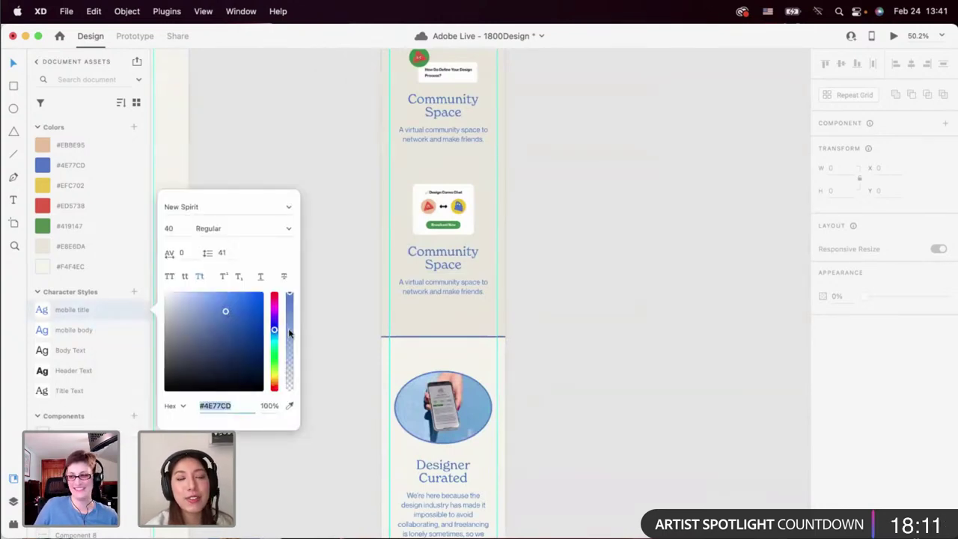
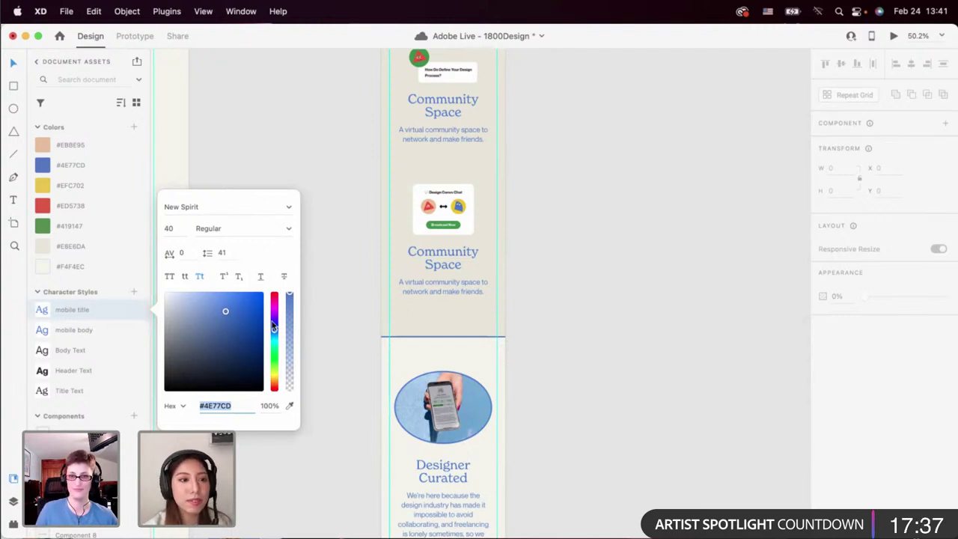
{"action": "left_click", "coordinate": [228, 254]}
{"action": "type", "text": "44"}
{"action": "key", "text": "Return"}
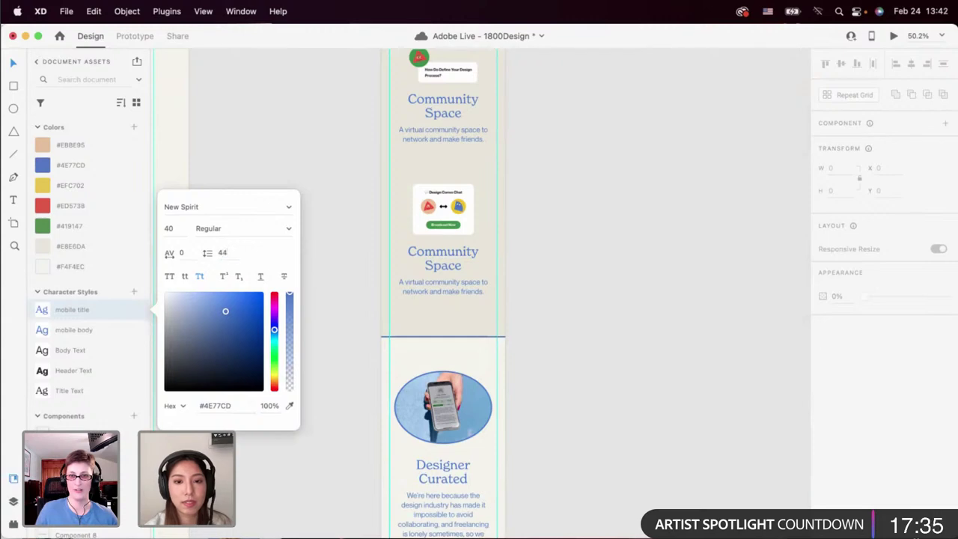
{"action": "left_click", "coordinate": [324, 291]}
{"action": "scroll", "coordinate": [326, 292], "scroll_direction": "down", "scroll_amount": 5}
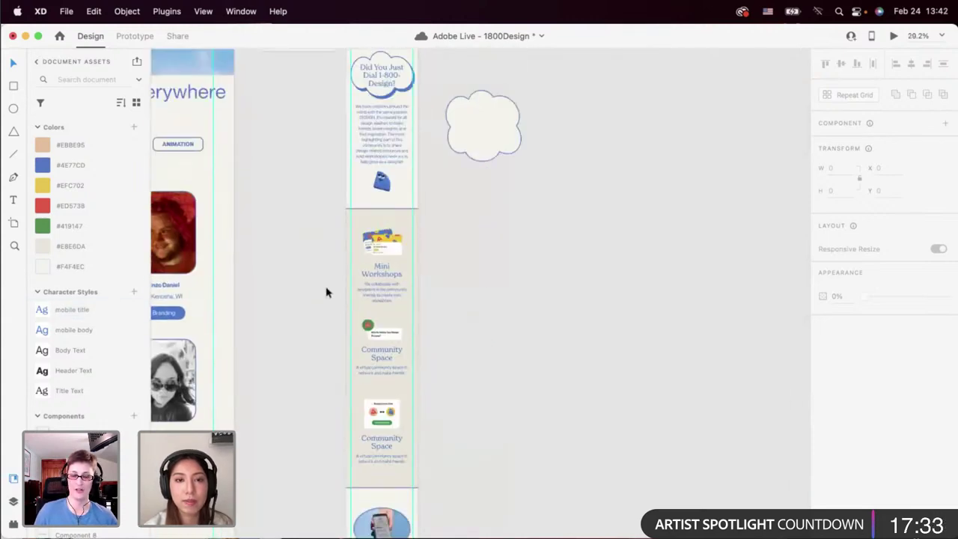
{"action": "scroll", "coordinate": [326, 292], "scroll_direction": "down", "scroll_amount": 15}
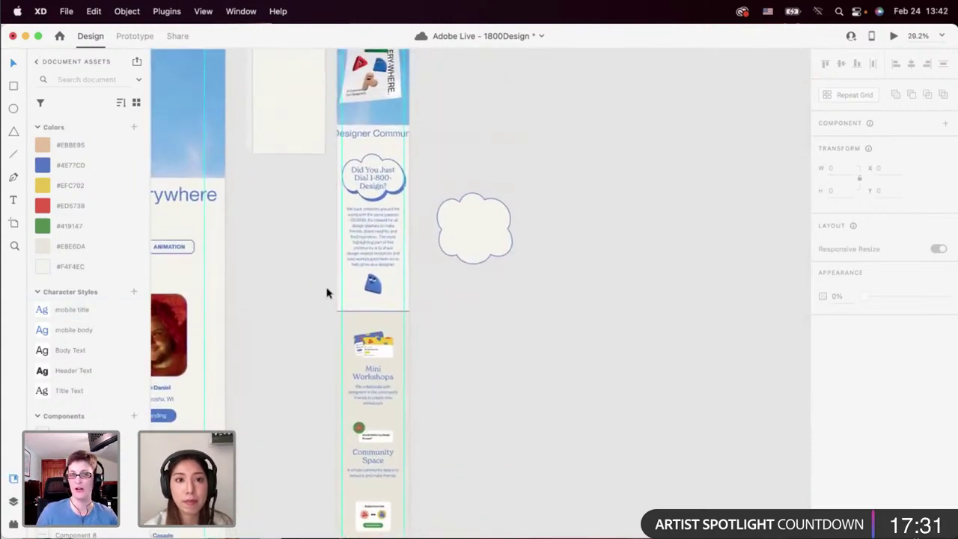
{"action": "scroll", "coordinate": [327, 292], "scroll_direction": "down", "scroll_amount": 2}
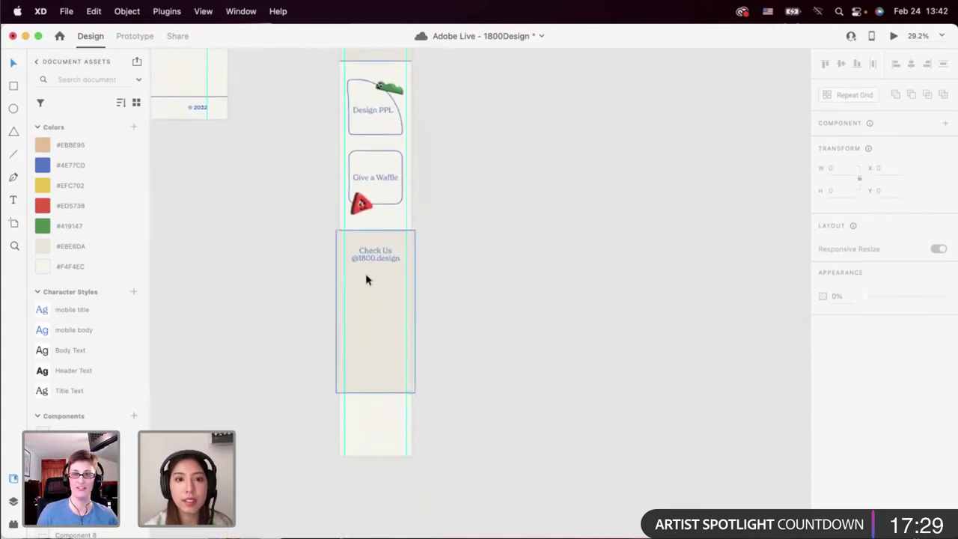
{"action": "scroll", "coordinate": [366, 278], "scroll_direction": "up", "scroll_amount": 5}
{"action": "left_click", "coordinate": [372, 245]}
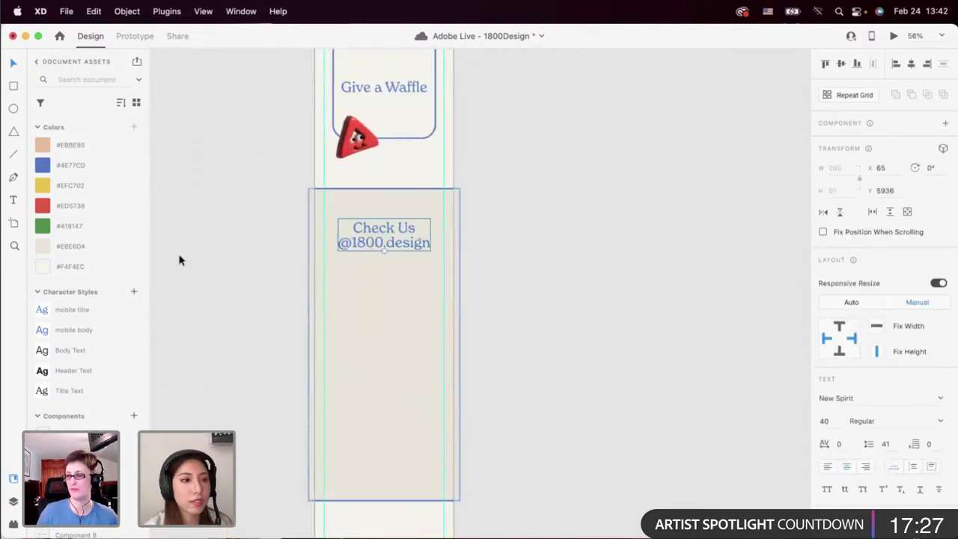
{"action": "left_click", "coordinate": [101, 311]}
{"action": "scroll", "coordinate": [404, 310], "scroll_direction": "up", "scroll_amount": 2}
{"action": "scroll", "coordinate": [404, 310], "scroll_direction": "up", "scroll_amount": 4}
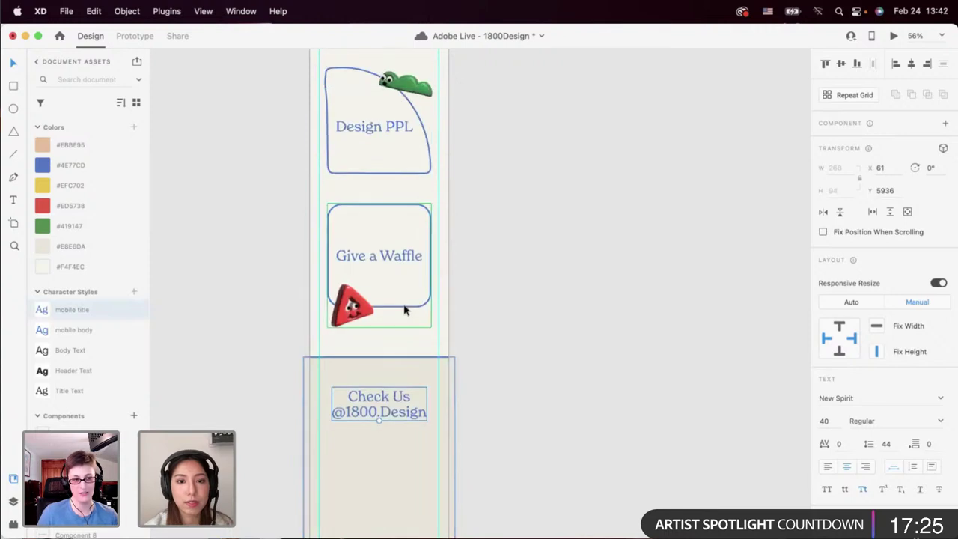
{"action": "scroll", "coordinate": [460, 359], "scroll_direction": "down", "scroll_amount": 2}
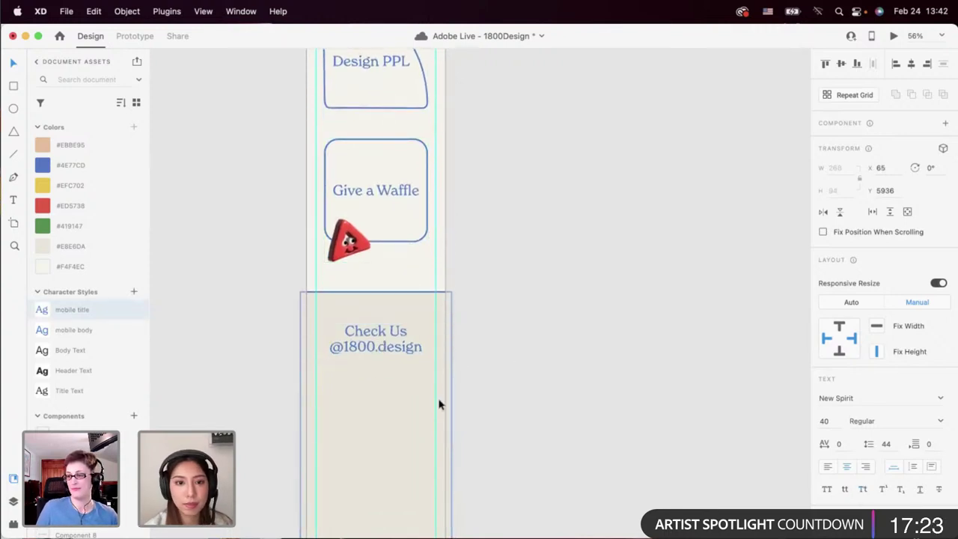
{"action": "left_click", "coordinate": [404, 381]}
{"action": "scroll", "coordinate": [405, 381], "scroll_direction": "up", "scroll_amount": 5}
{"action": "scroll", "coordinate": [404, 381], "scroll_direction": "up", "scroll_amount": 4}
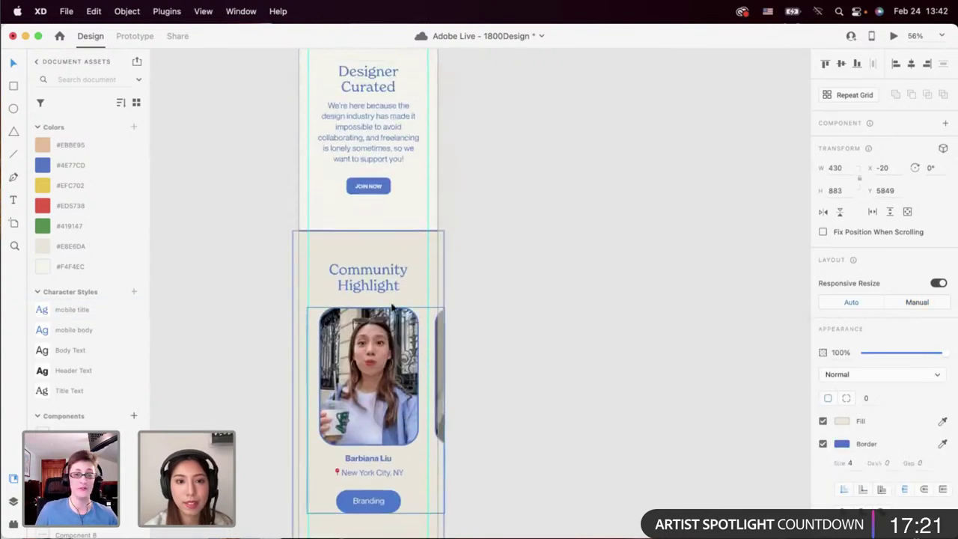
{"action": "scroll", "coordinate": [386, 299], "scroll_direction": "down", "scroll_amount": 10}
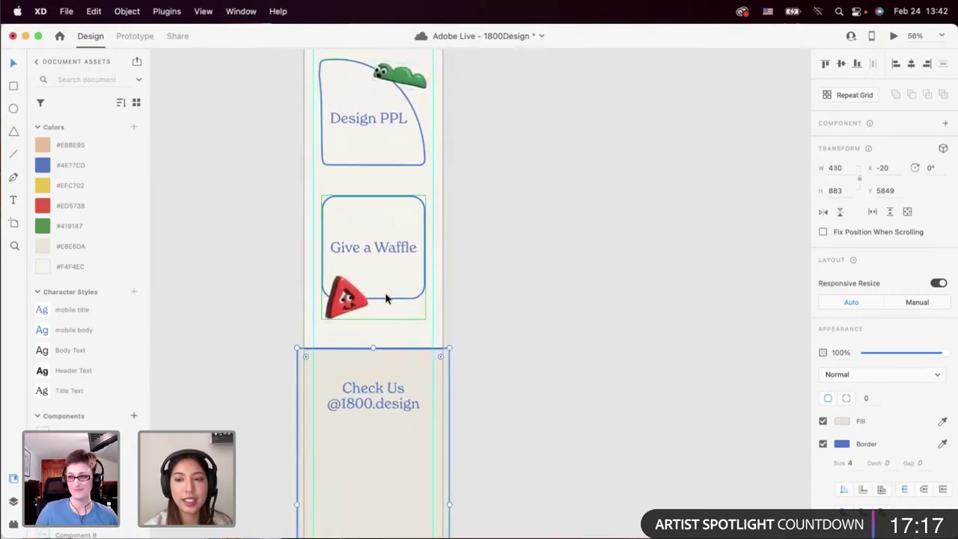
Switch to Illustrator and view the flat characters and their 3D versions in 3D.ai.
{"action": "key", "text": "ctrl+Up"}
{"action": "left_click", "coordinate": [522, 57]}
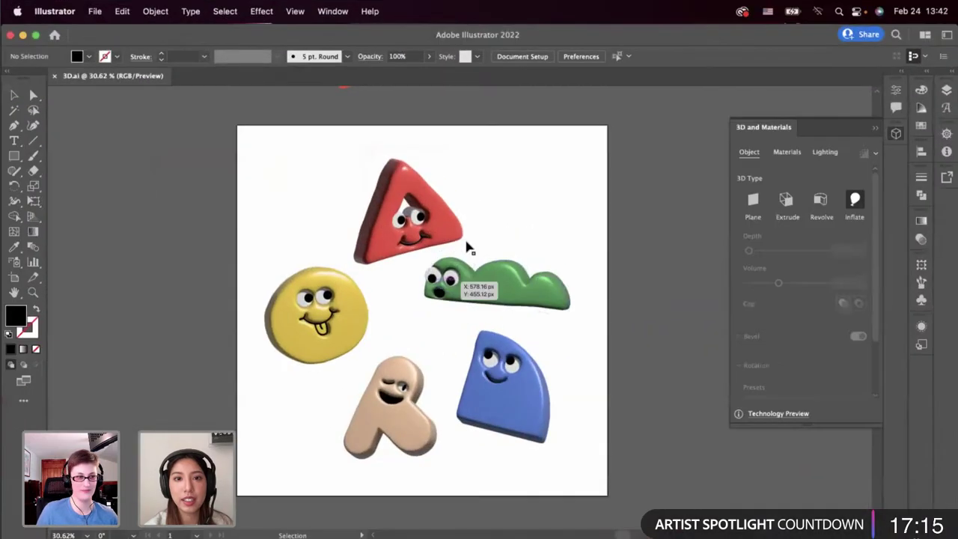
{"action": "scroll", "coordinate": [423, 236], "scroll_direction": "down", "scroll_amount": 5}
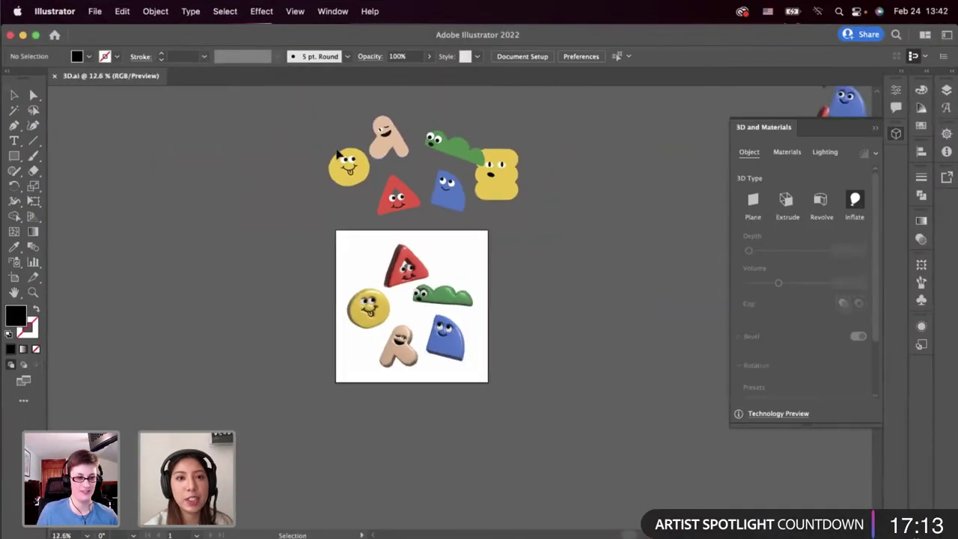
{"action": "scroll", "coordinate": [463, 169], "scroll_direction": "up", "scroll_amount": 1}
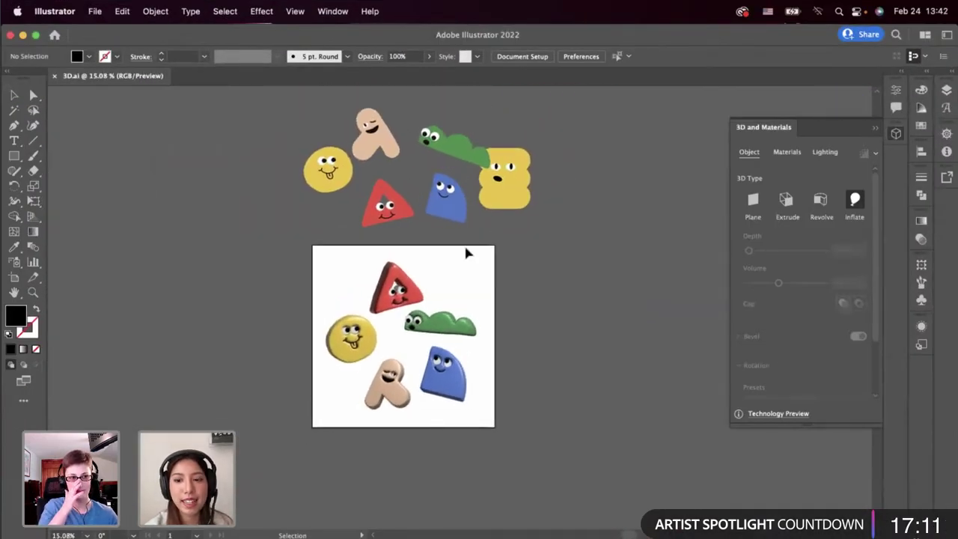
Set the Inflate volume of the 3D red triangle character to 50%.
{"action": "left_click", "coordinate": [405, 290]}
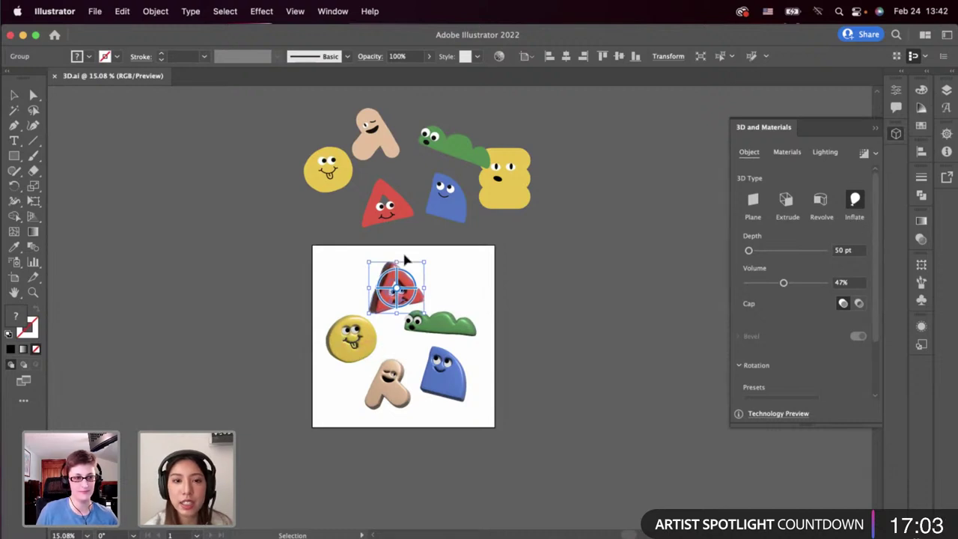
{"action": "scroll", "coordinate": [410, 288], "scroll_direction": "up", "scroll_amount": 1}
{"action": "scroll", "coordinate": [411, 288], "scroll_direction": "up", "scroll_amount": 1}
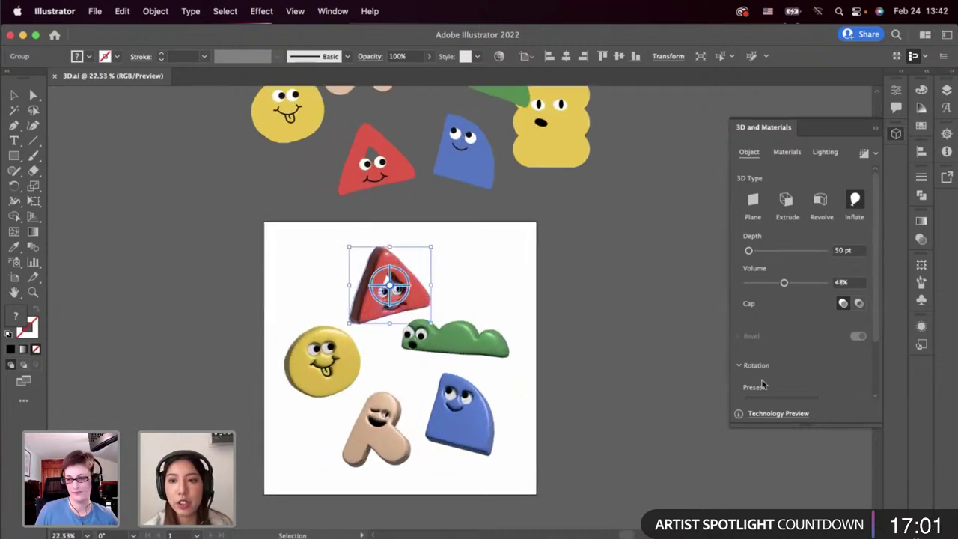
{"action": "scroll", "coordinate": [763, 383], "scroll_direction": "down", "scroll_amount": 3}
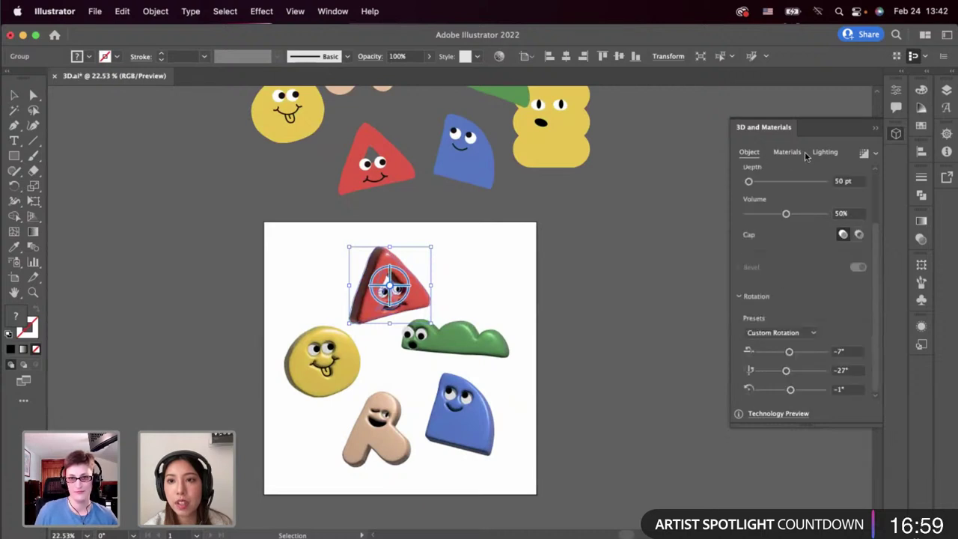
Examine the red triangle's material and 3D object settings, then deselect it and inspect all the 3D characters on the artboard.
{"action": "left_click", "coordinate": [787, 152]}
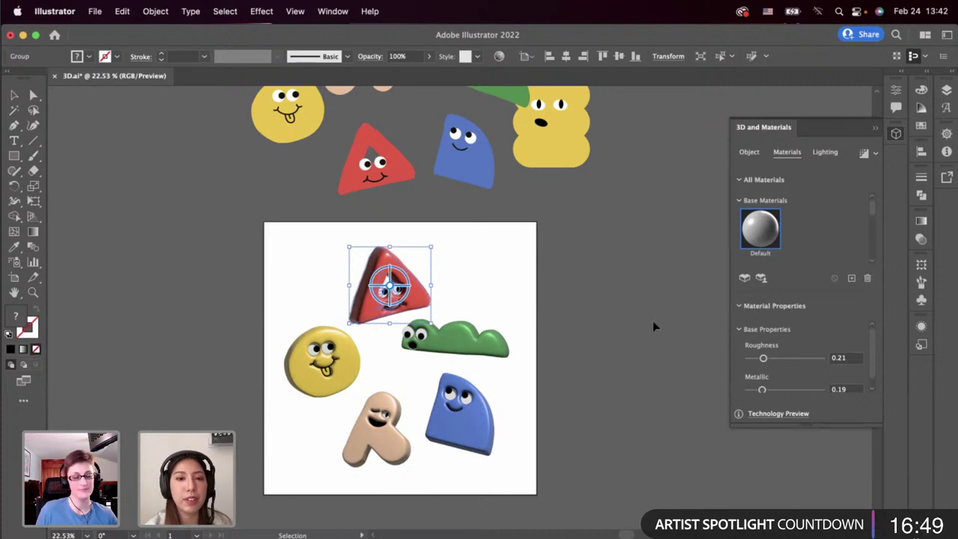
{"action": "left_click", "coordinate": [750, 152]}
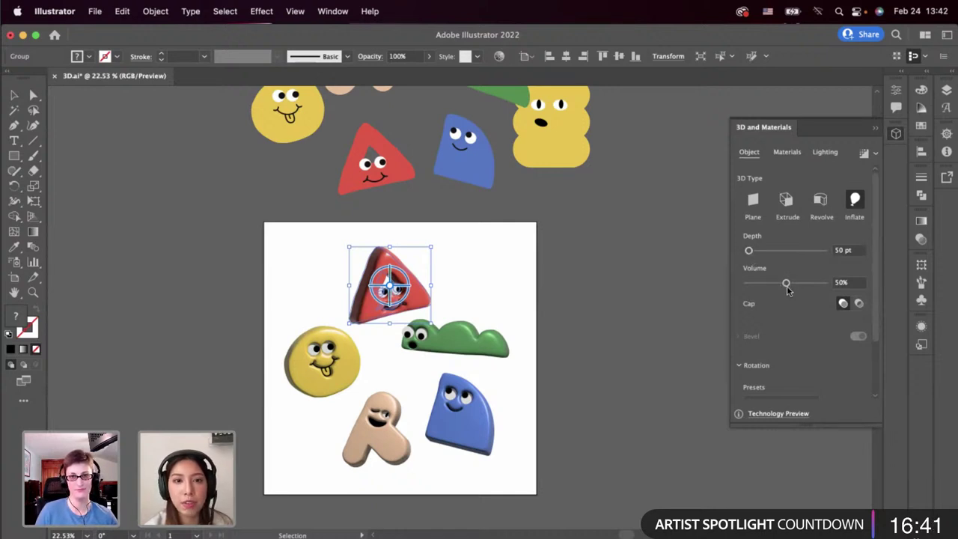
{"action": "scroll", "coordinate": [653, 297], "scroll_direction": "down", "scroll_amount": 1}
{"action": "left_click", "coordinate": [653, 298]}
{"action": "scroll", "coordinate": [653, 298], "scroll_direction": "up", "scroll_amount": 2}
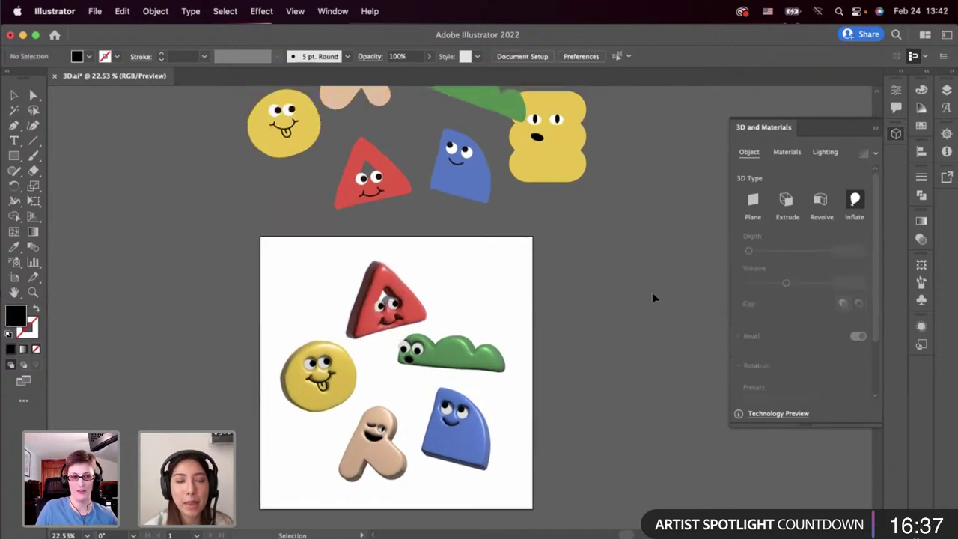
{"action": "scroll", "coordinate": [487, 359], "scroll_direction": "down", "scroll_amount": 1}
{"action": "scroll", "coordinate": [421, 359], "scroll_direction": "up", "scroll_amount": 3}
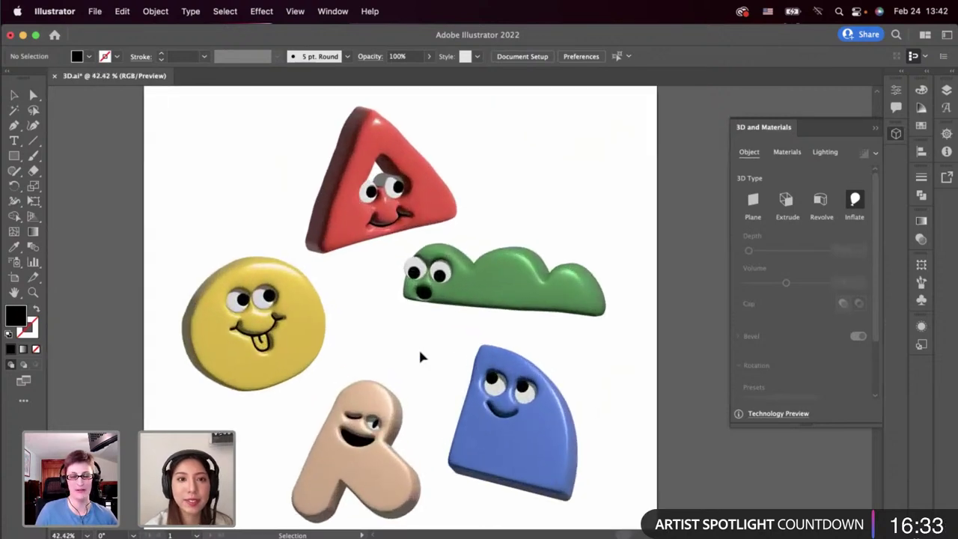
{"action": "scroll", "coordinate": [420, 358], "scroll_direction": "down", "scroll_amount": 2}
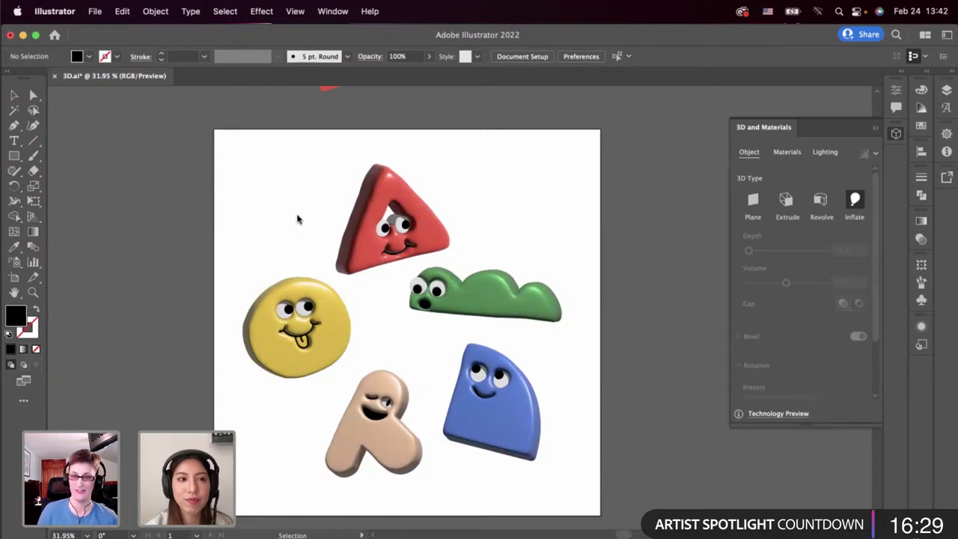
Switch from Illustrator back to the 1800Design document in Adobe XD.
{"action": "key", "text": "ctrl+Up"}
{"action": "mouse_move", "coordinate": [435, 53]}
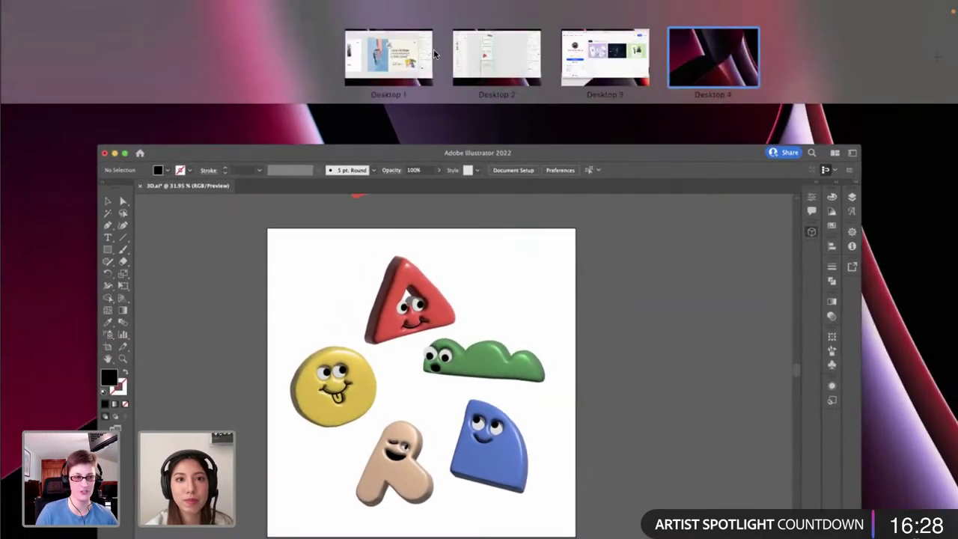
{"action": "left_click", "coordinate": [498, 66]}
{"action": "left_click", "coordinate": [474, 349]}
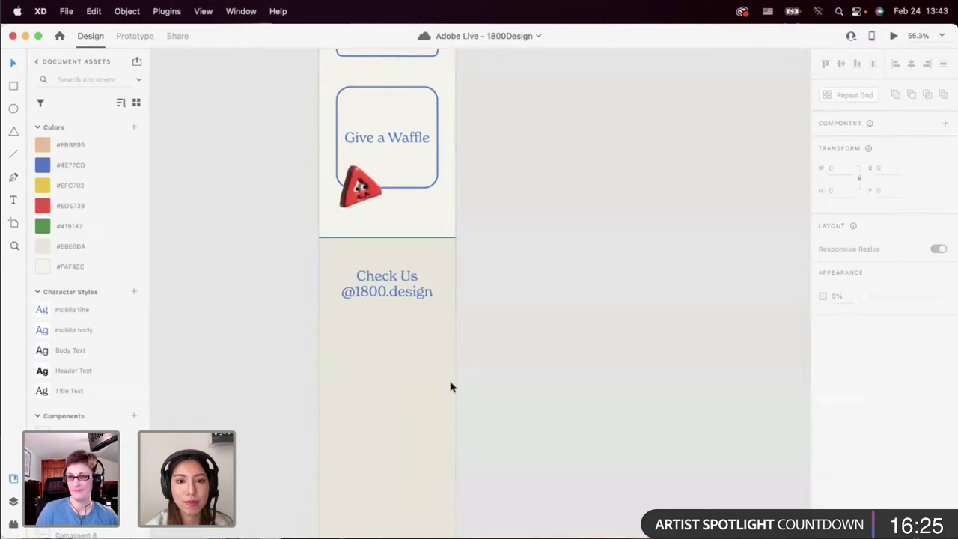
Copy the row of four placeholder squares from the desktop page below the mobile Check Us heading and scale it to about 716 wide.
{"action": "scroll", "coordinate": [449, 385], "scroll_direction": "down", "scroll_amount": 6}
{"action": "scroll", "coordinate": [451, 386], "scroll_direction": "up", "scroll_amount": 5}
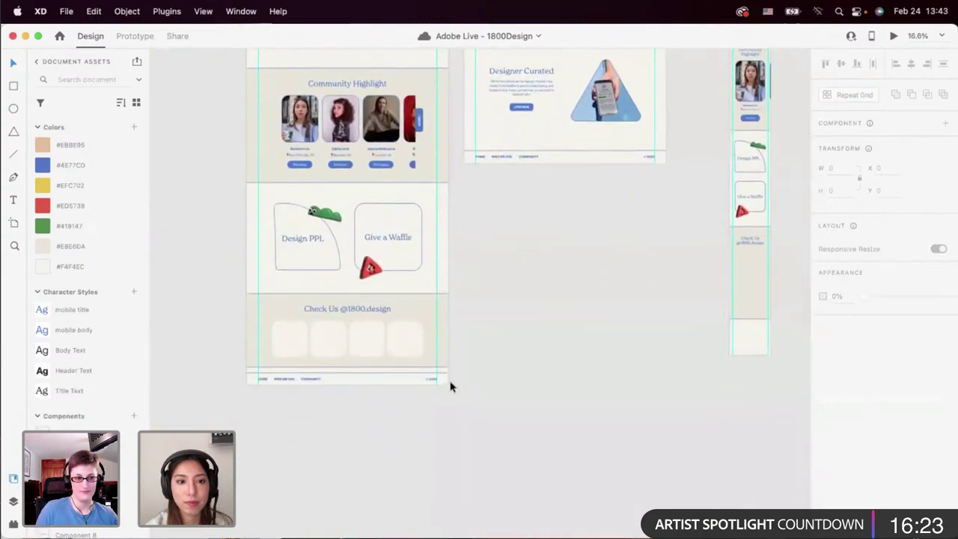
{"action": "scroll", "coordinate": [419, 359], "scroll_direction": "down", "scroll_amount": 2}
{"action": "left_click", "coordinate": [321, 304]}
{"action": "scroll", "coordinate": [534, 253], "scroll_direction": "right", "scroll_amount": 3}
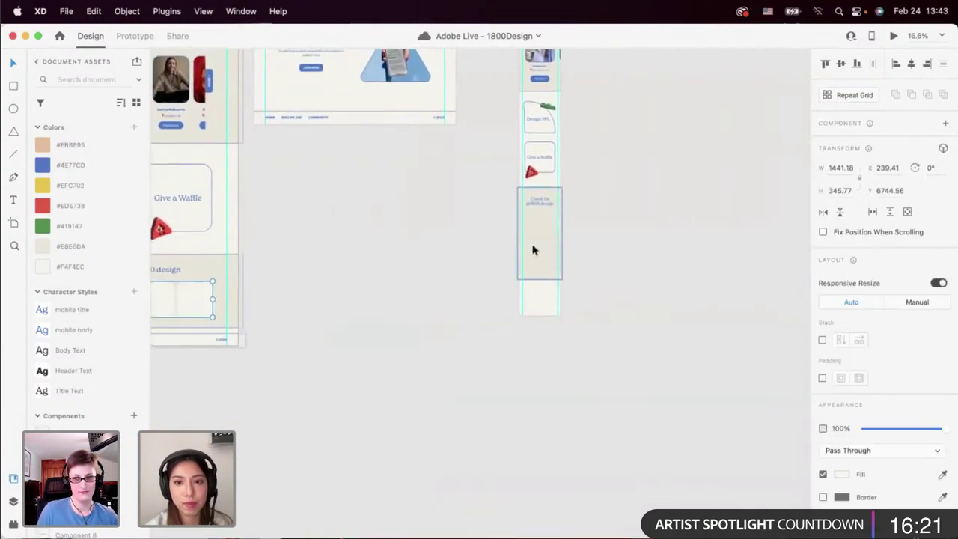
{"action": "left_click", "coordinate": [529, 250]}
{"action": "scroll", "coordinate": [528, 249], "scroll_direction": "up", "scroll_amount": 4}
{"action": "scroll", "coordinate": [528, 250], "scroll_direction": "up", "scroll_amount": 1}
{"action": "key", "text": "super+v"}
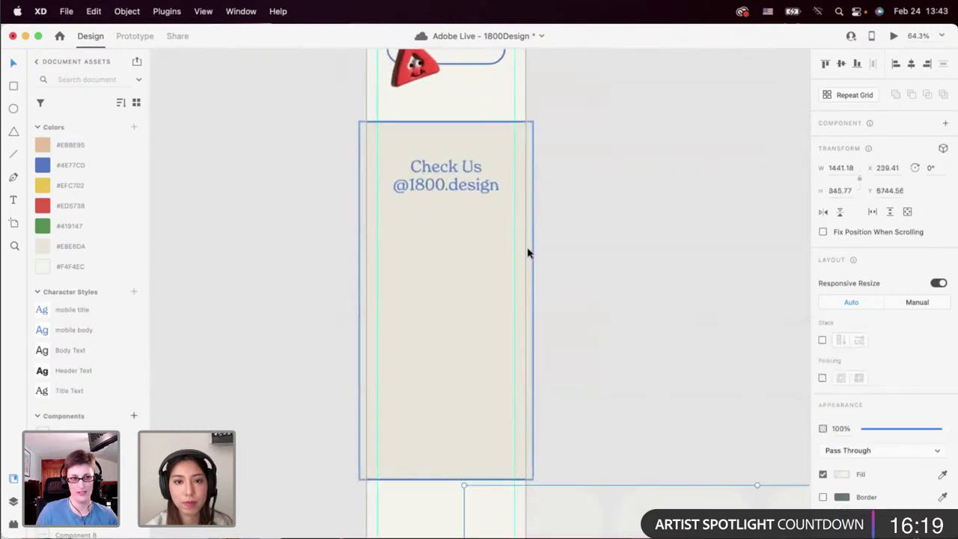
{"action": "left_click_drag", "start_coordinate": [502, 506], "coordinate": [379, 223]}
{"action": "scroll", "coordinate": [379, 222], "scroll_direction": "down", "scroll_amount": 4}
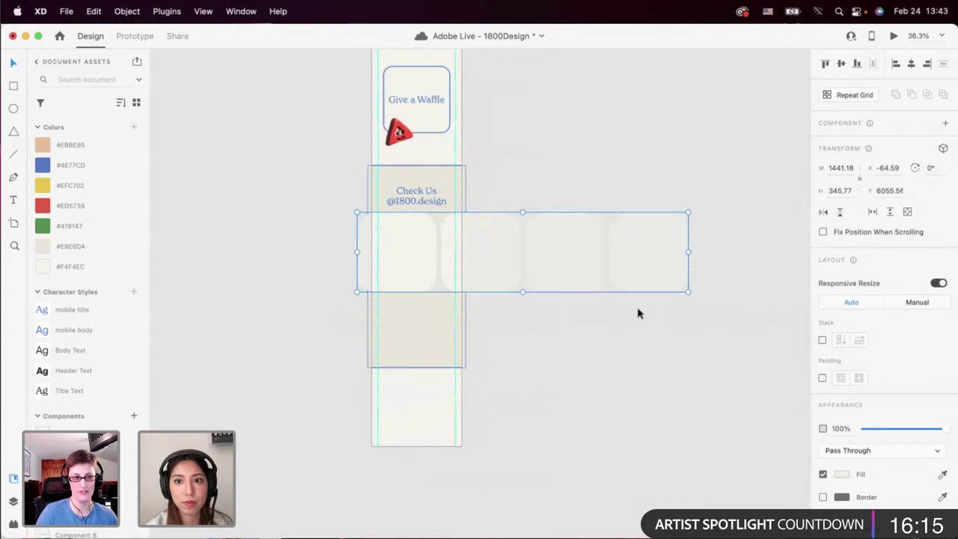
{"action": "left_click_drag", "start_coordinate": [689, 292], "coordinate": [524, 265]}
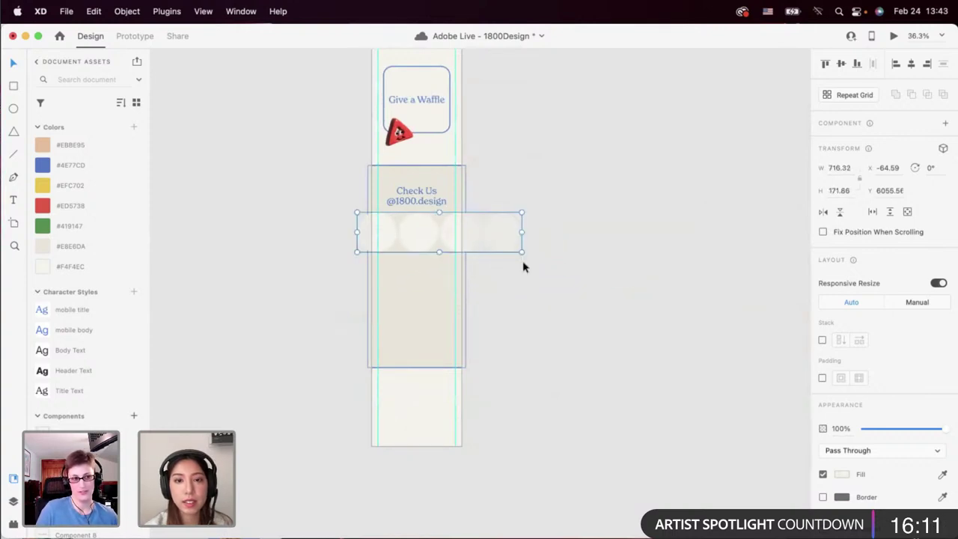
Set the placeholder squares' corner radius to 40, matching the Give a Waffle box, and move the row horizontally to about X 47.
{"action": "left_click", "coordinate": [437, 128]}
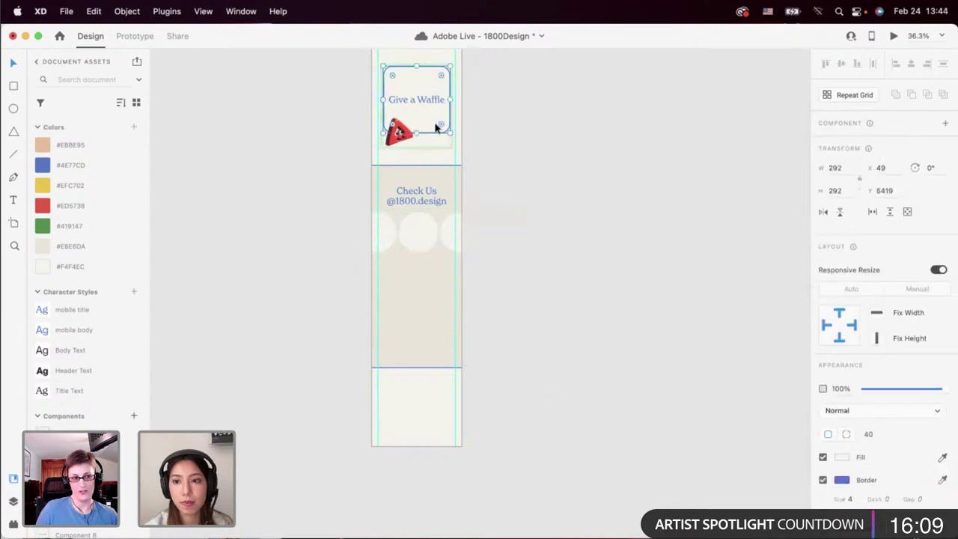
{"action": "double_click", "coordinate": [422, 249]}
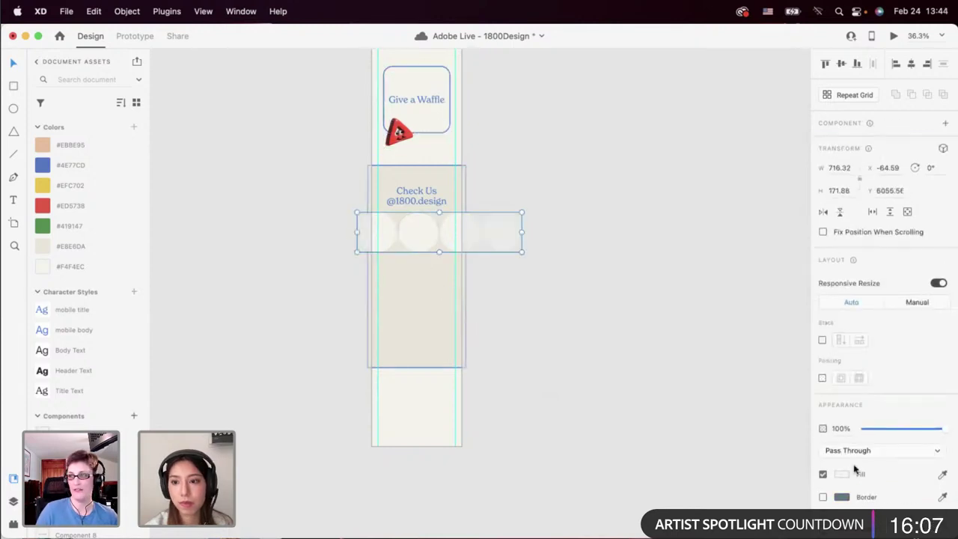
{"action": "left_click", "coordinate": [417, 233]}
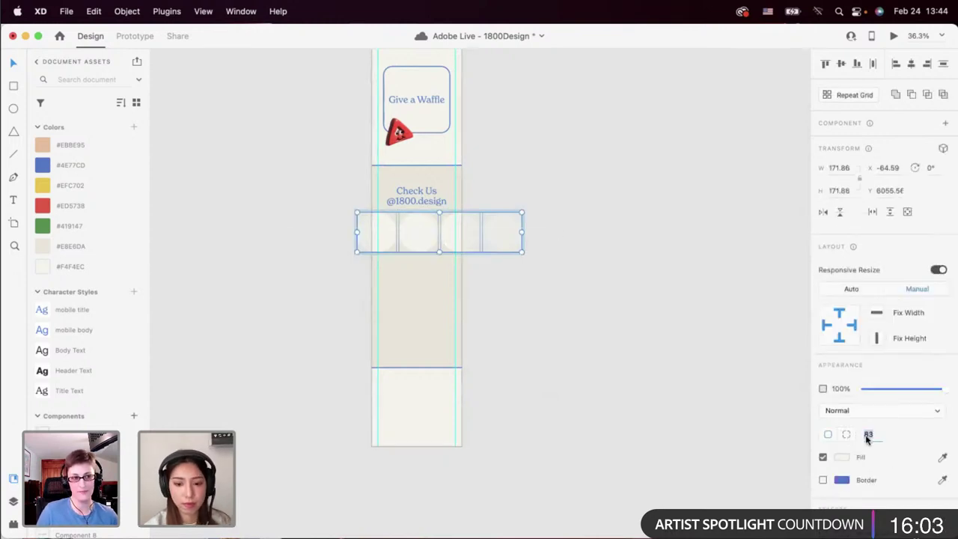
{"action": "type", "text": "40"}
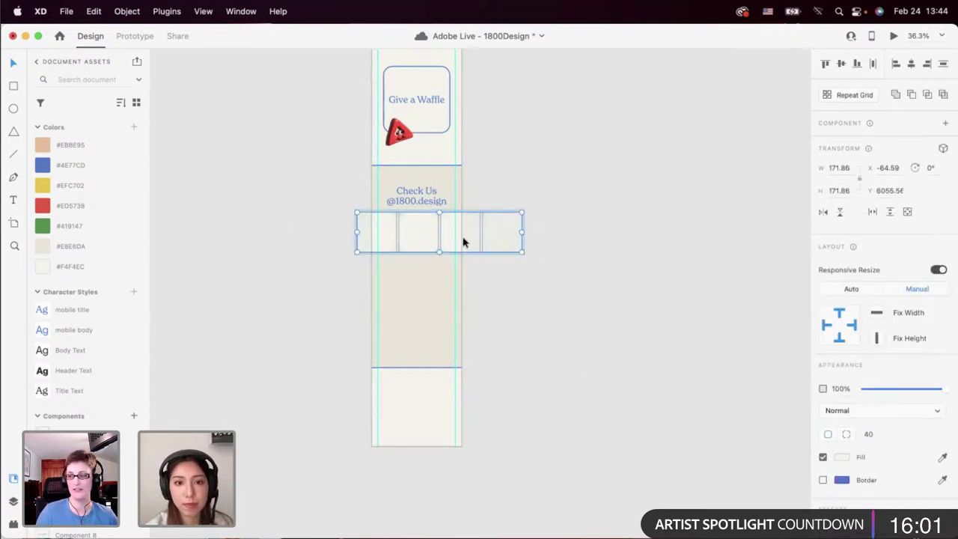
{"action": "scroll", "coordinate": [427, 242], "scroll_direction": "up", "scroll_amount": 5}
{"action": "left_click_drag", "start_coordinate": [421, 250], "coordinate": [476, 250]}
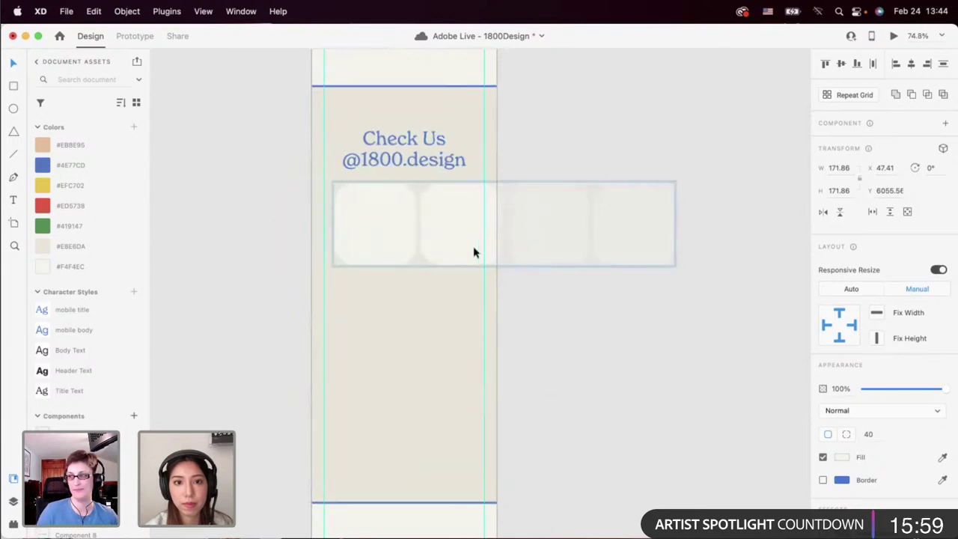
Try shrinking the placeholder row to about 317 wide to fit the mobile page, with a corner radius of 20.
{"action": "left_click_drag", "start_coordinate": [674, 264], "coordinate": [487, 265]}
{"action": "left_click", "coordinate": [874, 437]}
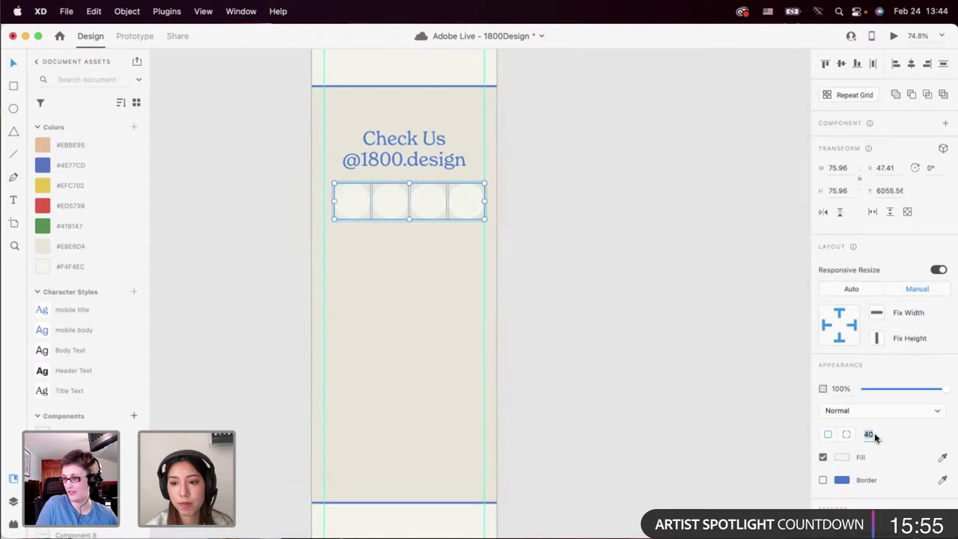
{"action": "type", "text": "30"}
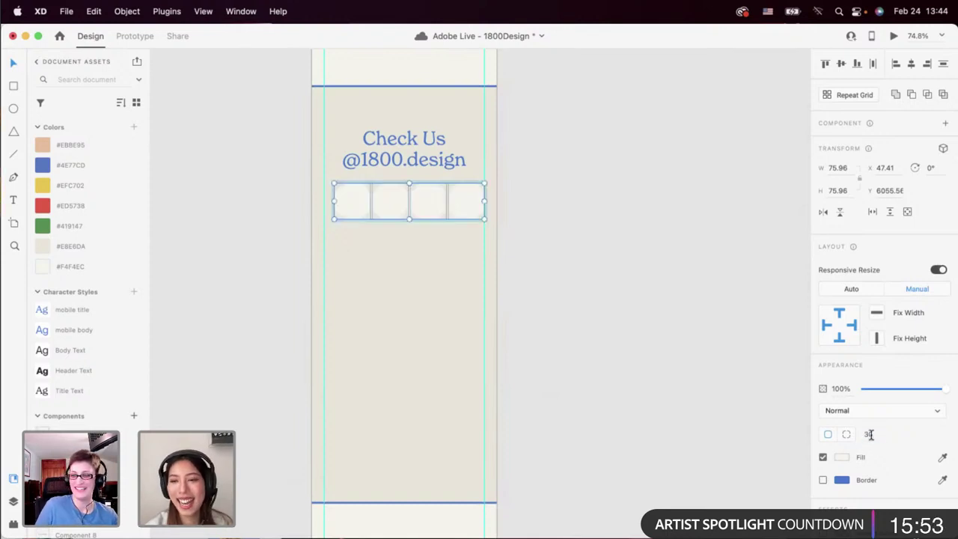
{"action": "left_click", "coordinate": [869, 434]}
{"action": "type", "text": "20"}
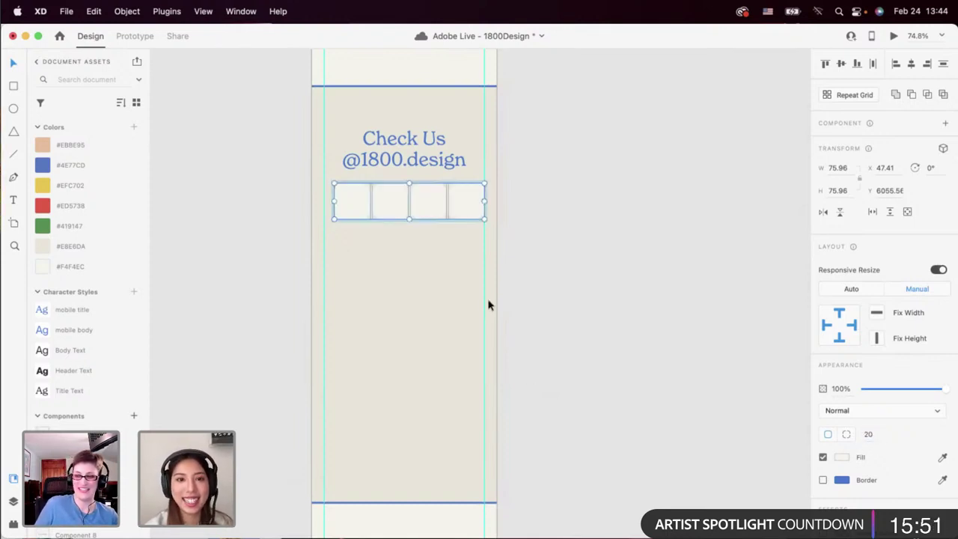
{"action": "left_click", "coordinate": [634, 338]}
{"action": "double_click", "coordinate": [453, 217]}
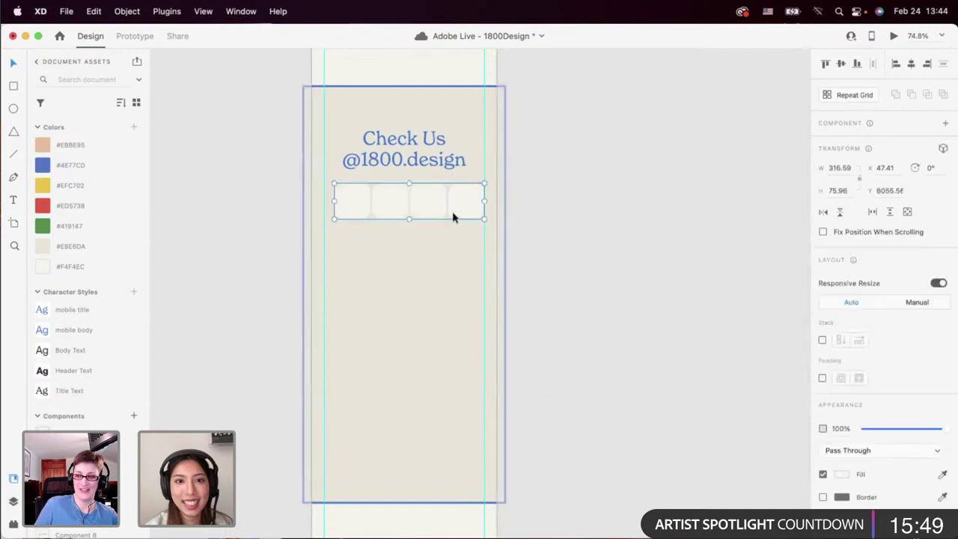
{"action": "left_click_drag", "start_coordinate": [453, 217], "coordinate": [449, 216]}
{"action": "key", "text": "super+z"}
{"action": "key", "text": "super+z"}
{"action": "key", "text": "super+z"}
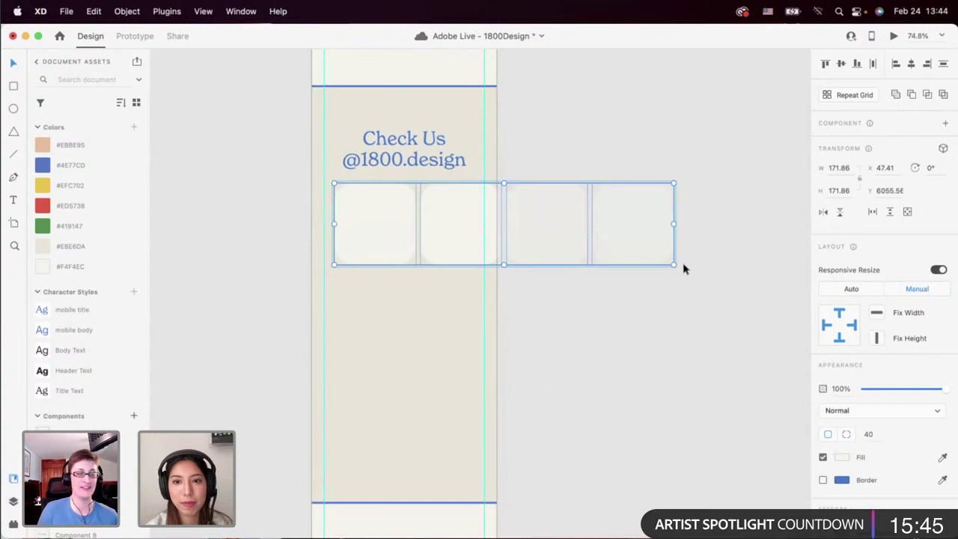
Try rotating the placeholder row 90° into a vertical column centred below the Check Us heading.
{"action": "left_click_drag", "start_coordinate": [674, 274], "coordinate": [466, 425]}
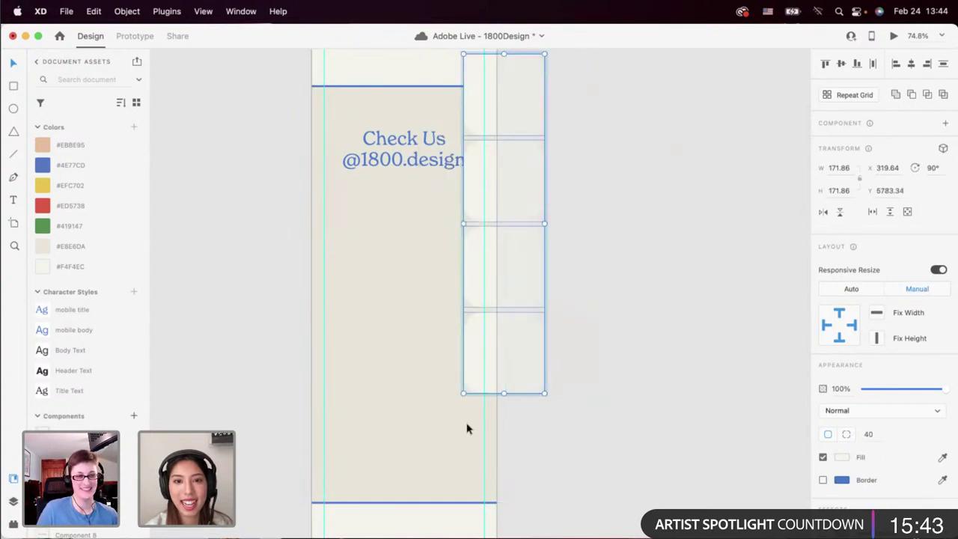
{"action": "scroll", "coordinate": [518, 310], "scroll_direction": "down", "scroll_amount": 3}
{"action": "left_click_drag", "start_coordinate": [522, 252], "coordinate": [464, 320]}
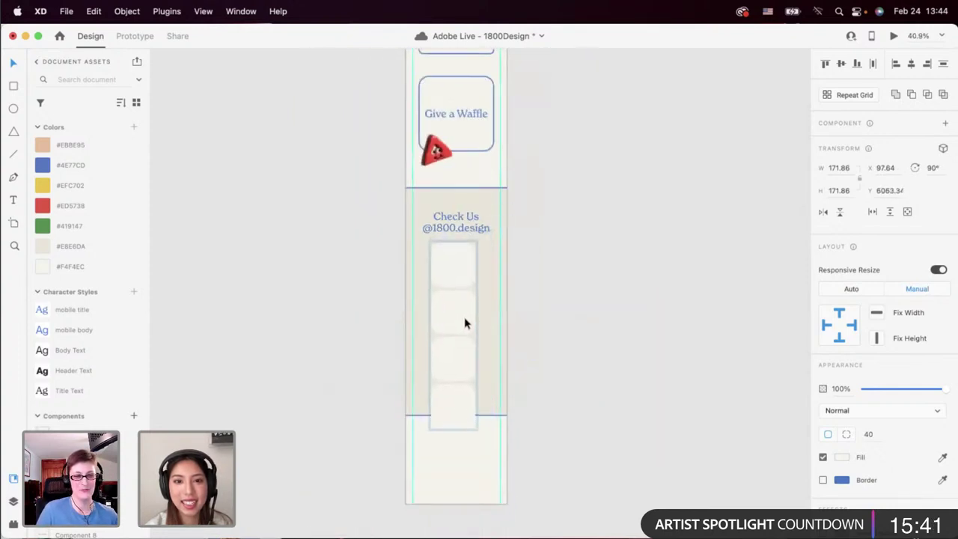
{"action": "key", "text": "super+z"}
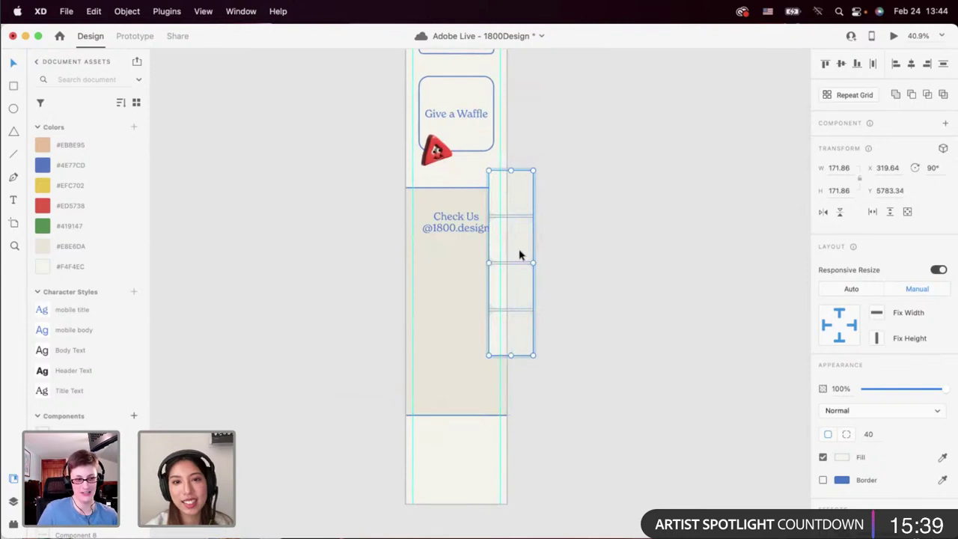
{"action": "left_click_drag", "start_coordinate": [521, 255], "coordinate": [468, 327]}
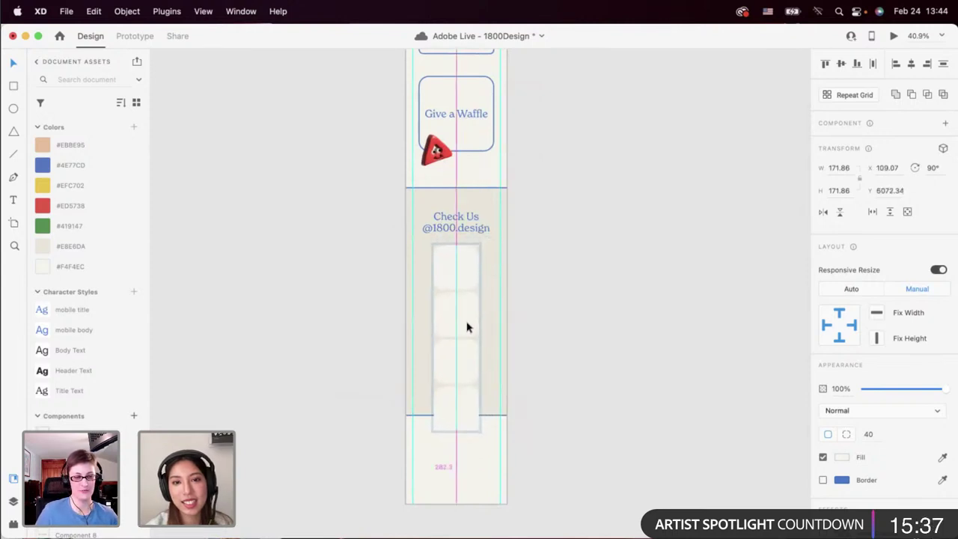
{"action": "left_click", "coordinate": [486, 331]}
{"action": "scroll", "coordinate": [486, 331], "scroll_direction": "down", "scroll_amount": 3}
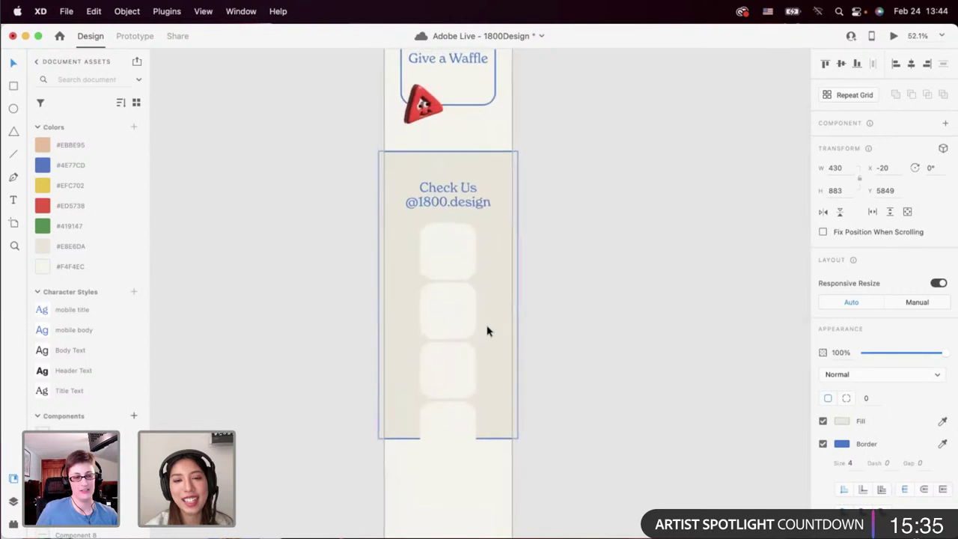
{"action": "double_click", "coordinate": [466, 278]}
{"action": "left_click_drag", "start_coordinate": [468, 282], "coordinate": [460, 279]}
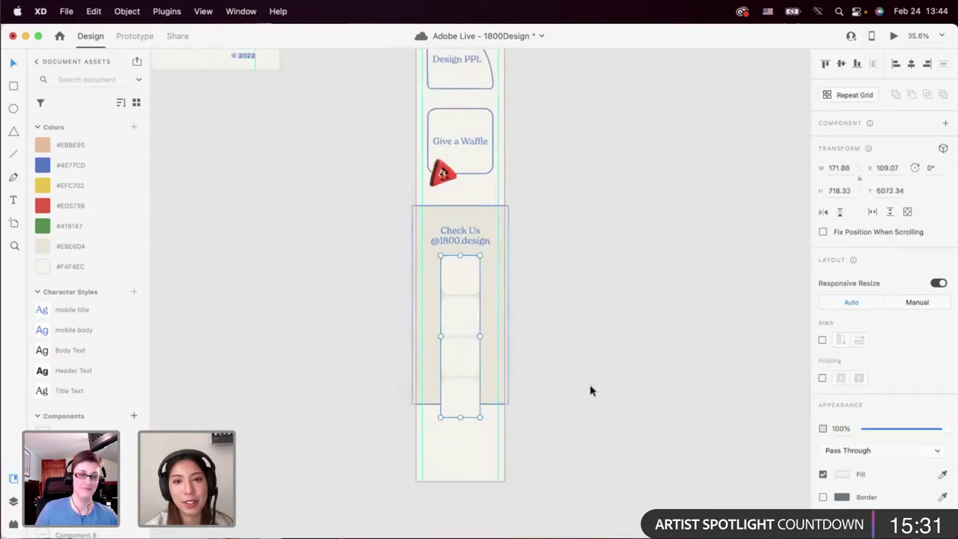
{"action": "key", "text": "super+z"}
{"action": "key", "text": "super+z"}
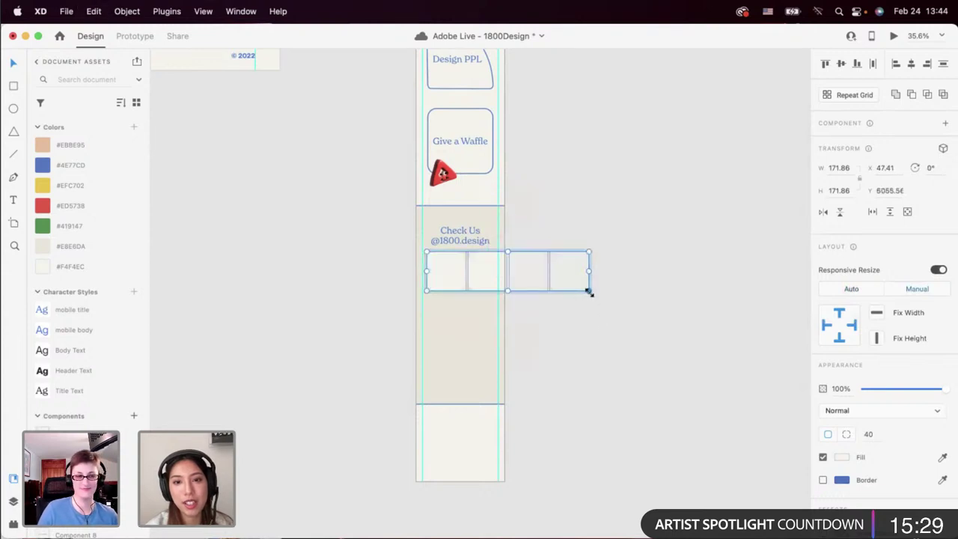
Try scaling the placeholder squares to about 76 each, check them in the mobile preview, and undo the scaling.
{"action": "left_click_drag", "start_coordinate": [589, 290], "coordinate": [499, 266]}
{"action": "scroll", "coordinate": [499, 266], "scroll_direction": "up", "scroll_amount": 3}
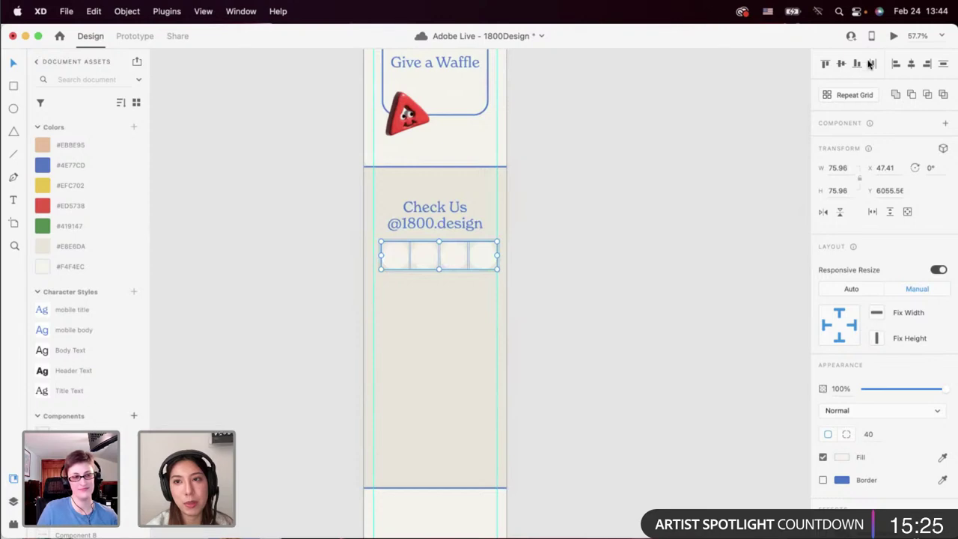
{"action": "left_click", "coordinate": [892, 36]}
{"action": "scroll", "coordinate": [203, 272], "scroll_direction": "down", "scroll_amount": 15}
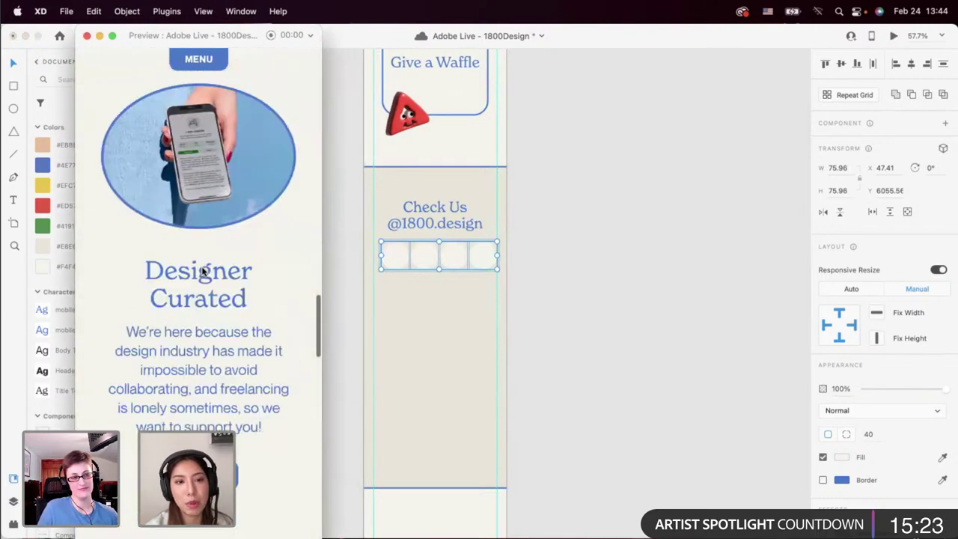
{"action": "scroll", "coordinate": [202, 272], "scroll_direction": "down", "scroll_amount": 15}
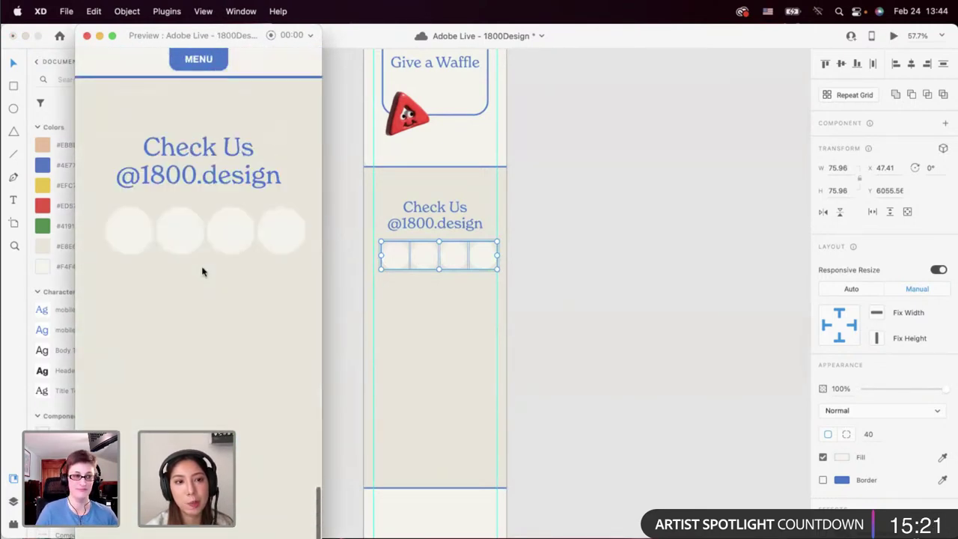
{"action": "left_click", "coordinate": [413, 299]}
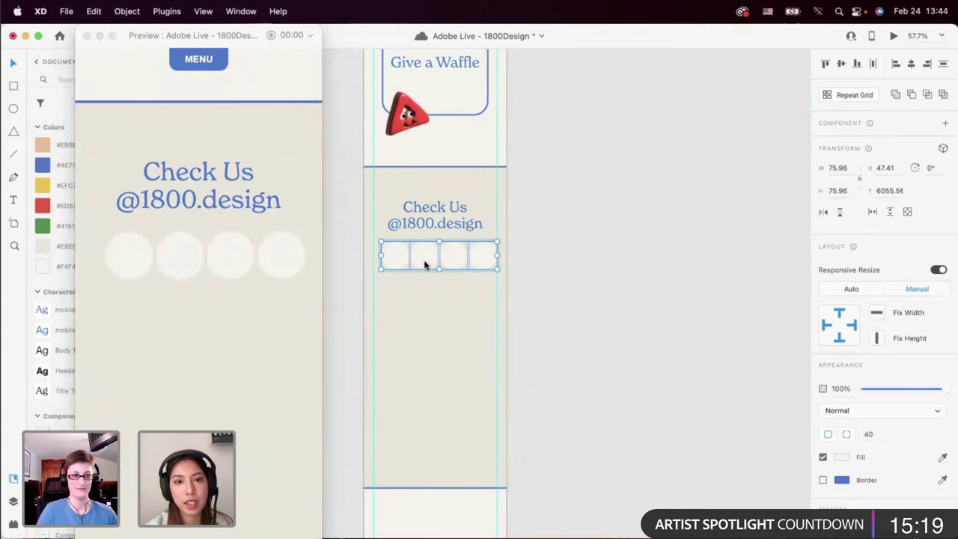
{"action": "key", "text": "super+c"}
{"action": "key", "text": "super+z"}
Compare the placeholder row on the mobile artboard with its preview, then close the preview window.
{"action": "left_click", "coordinate": [572, 334]}
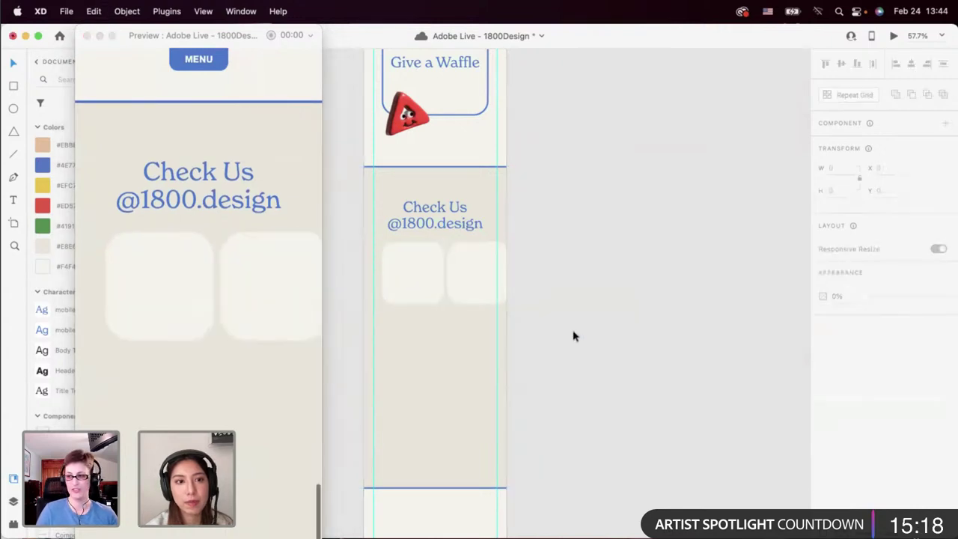
{"action": "left_click", "coordinate": [478, 283]}
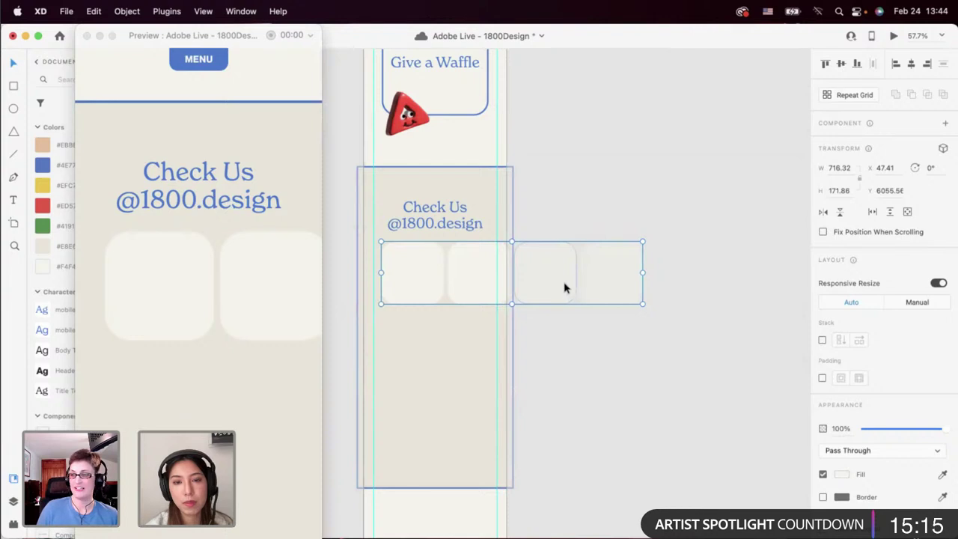
{"action": "left_click", "coordinate": [624, 334]}
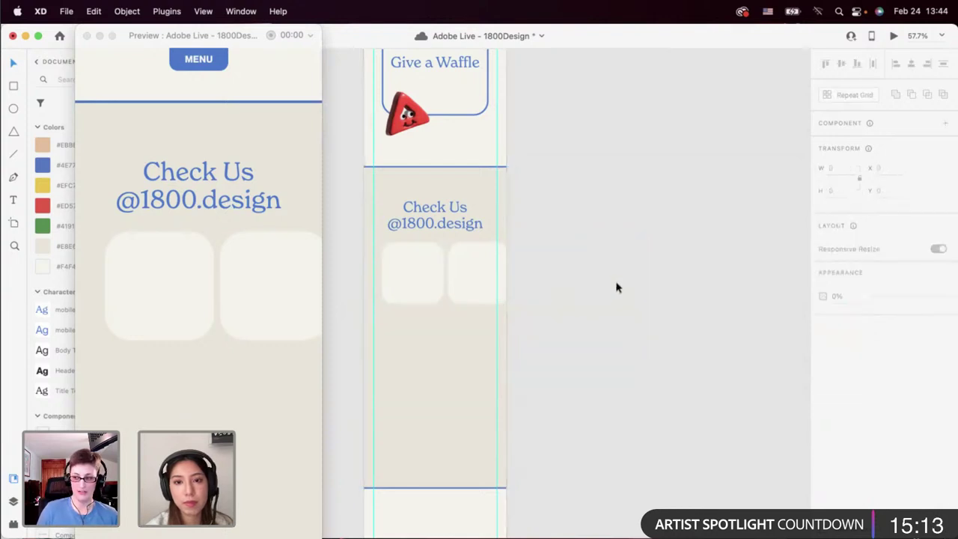
{"action": "left_click", "coordinate": [449, 284]}
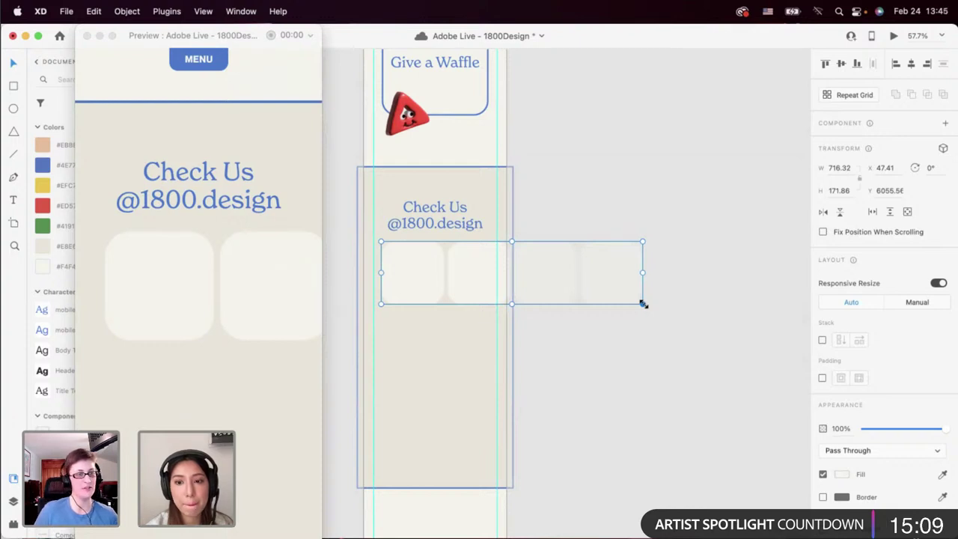
{"action": "left_click", "coordinate": [452, 227]}
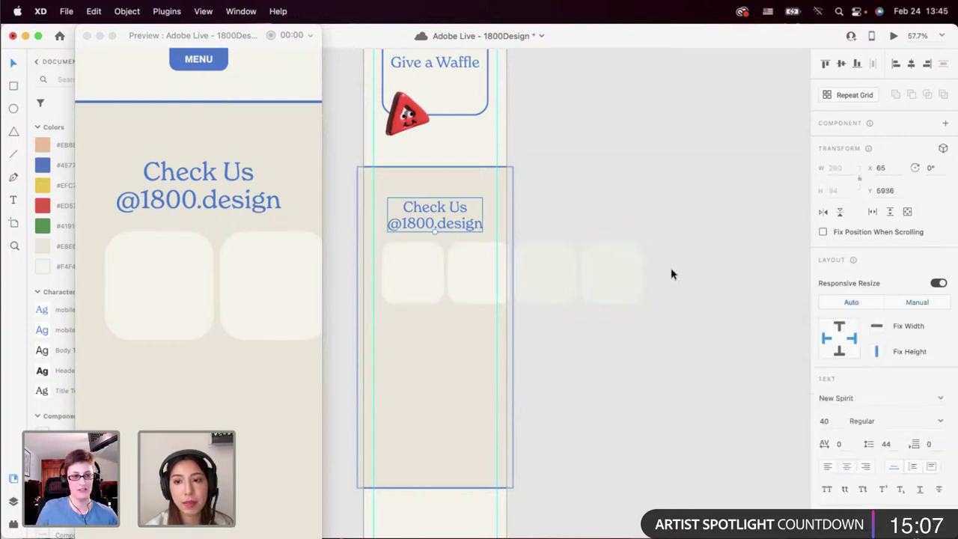
{"action": "left_click", "coordinate": [88, 36]}
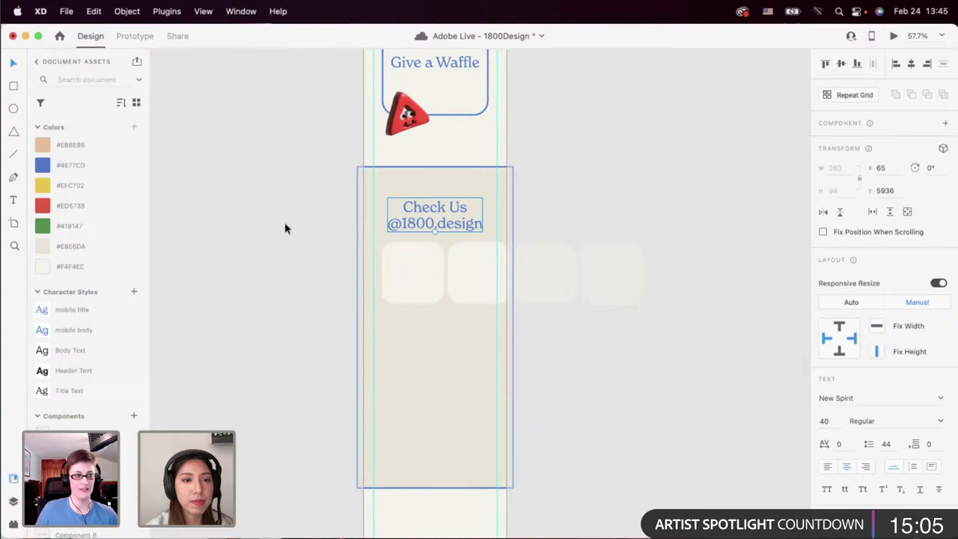
{"action": "scroll", "coordinate": [287, 228], "scroll_direction": "up", "scroll_amount": 5}
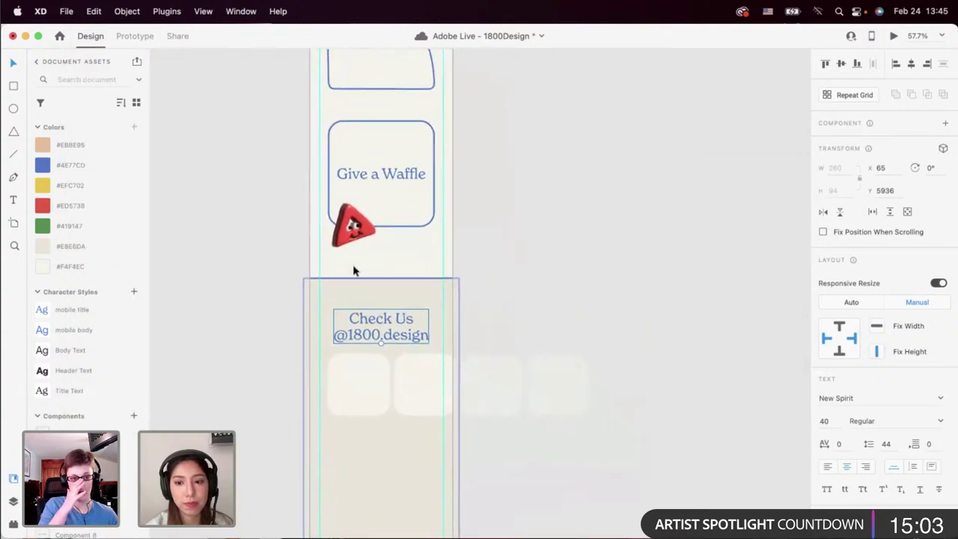
Review the mobile page from the Check Us section up to the Designer Curated text and back down for layout comparison.
{"action": "scroll", "coordinate": [394, 336], "scroll_direction": "up", "scroll_amount": 5}
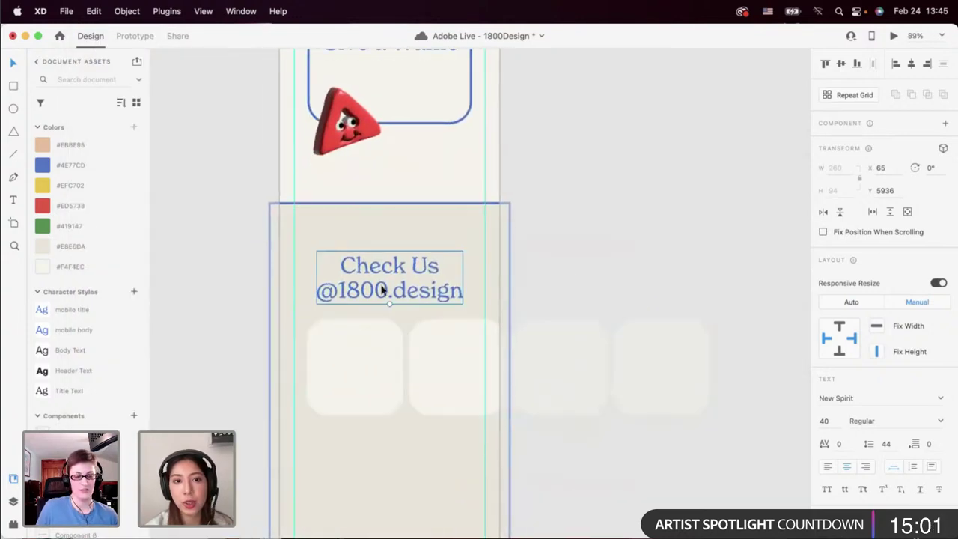
{"action": "scroll", "coordinate": [382, 287], "scroll_direction": "down", "scroll_amount": 2}
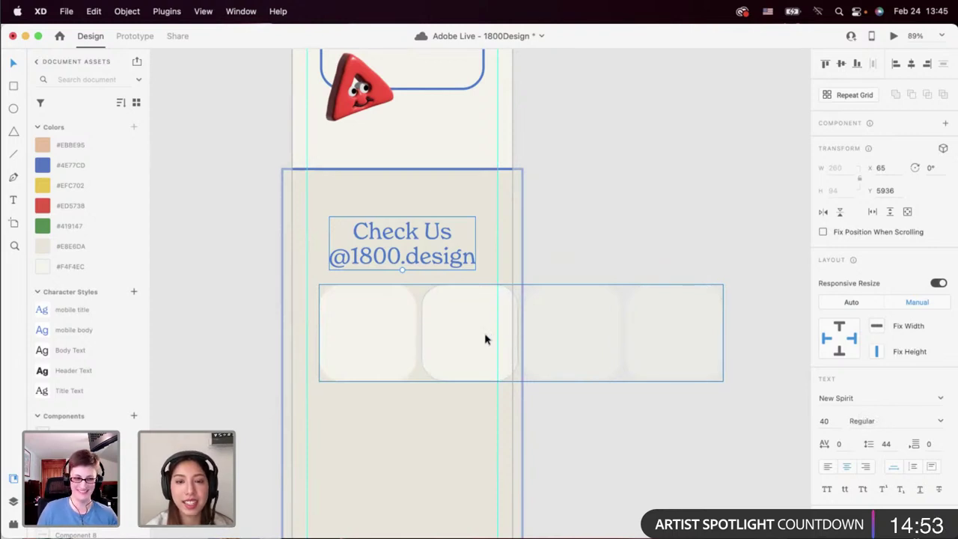
{"action": "scroll", "coordinate": [486, 339], "scroll_direction": "up", "scroll_amount": 15}
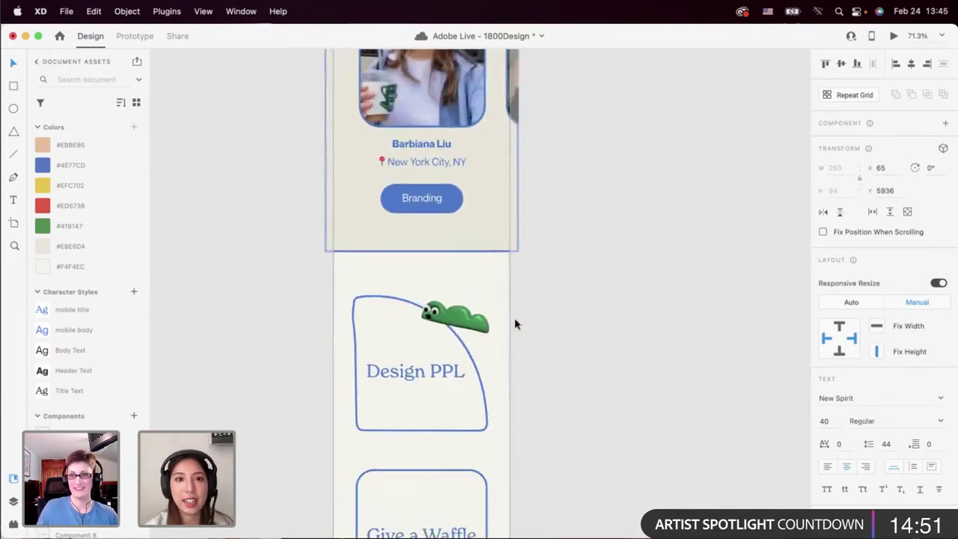
{"action": "scroll", "coordinate": [465, 285], "scroll_direction": "up", "scroll_amount": 5}
{"action": "left_click", "coordinate": [427, 297]}
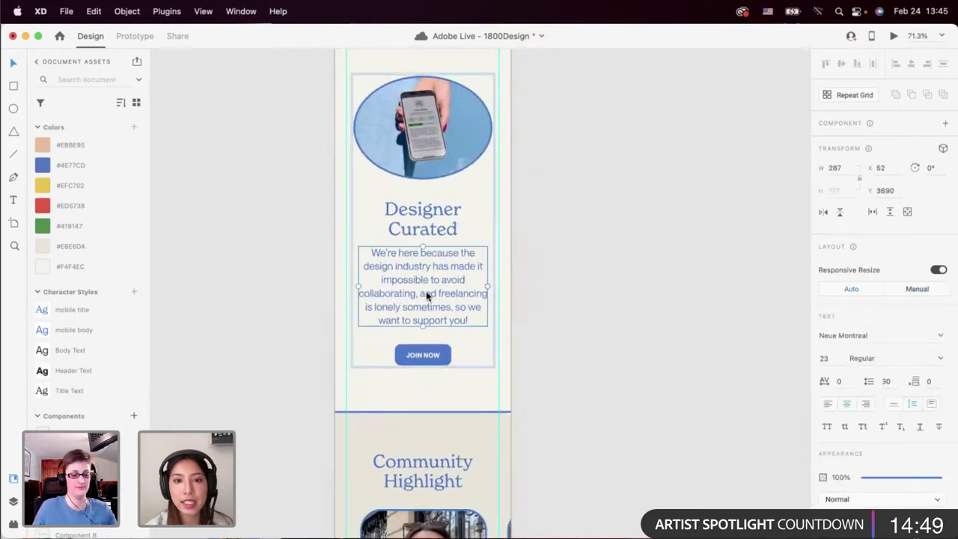
{"action": "scroll", "coordinate": [425, 292], "scroll_direction": "right", "scroll_amount": 2}
{"action": "scroll", "coordinate": [428, 295], "scroll_direction": "up", "scroll_amount": 5}
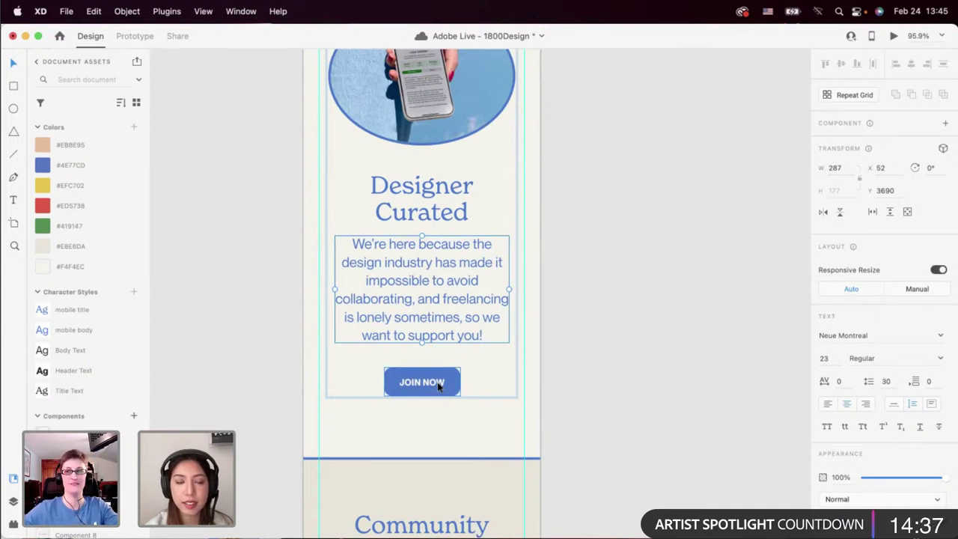
{"action": "scroll", "coordinate": [439, 386], "scroll_direction": "down", "scroll_amount": 3}
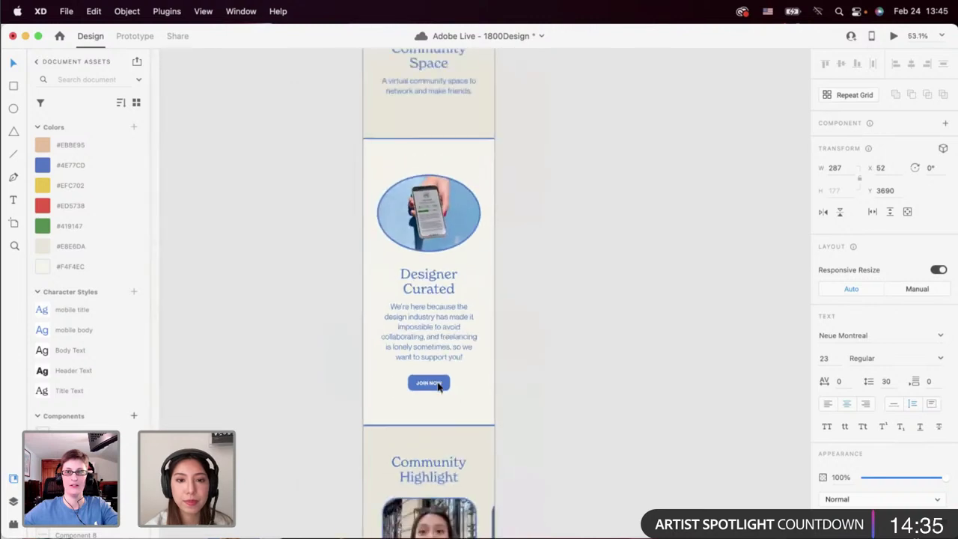
{"action": "scroll", "coordinate": [439, 386], "scroll_direction": "down", "scroll_amount": 8}
{"action": "scroll", "coordinate": [439, 386], "scroll_direction": "down", "scroll_amount": 10}
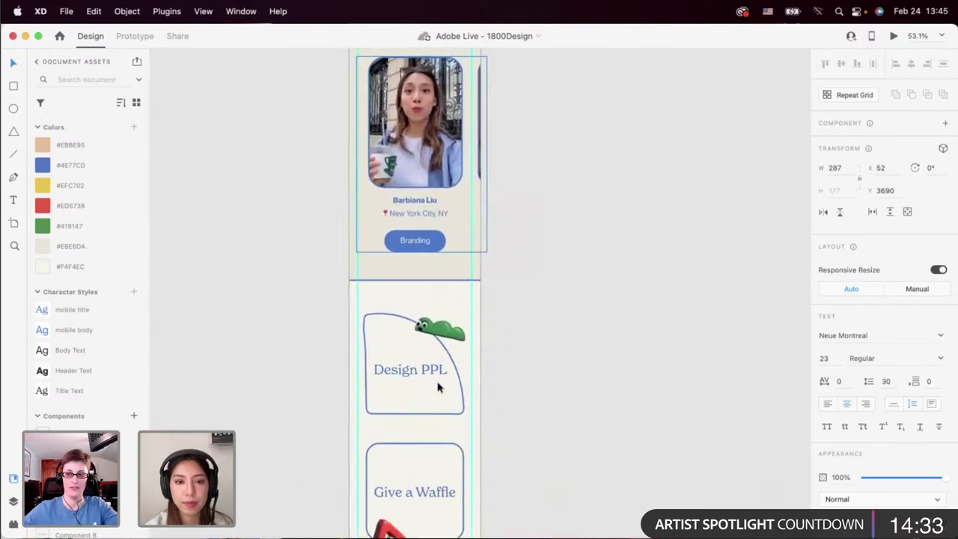
Move the last two placeholder squares beneath the first two to form a two-by-two grid, centred on the mobile page.
{"action": "left_click", "coordinate": [409, 307]}
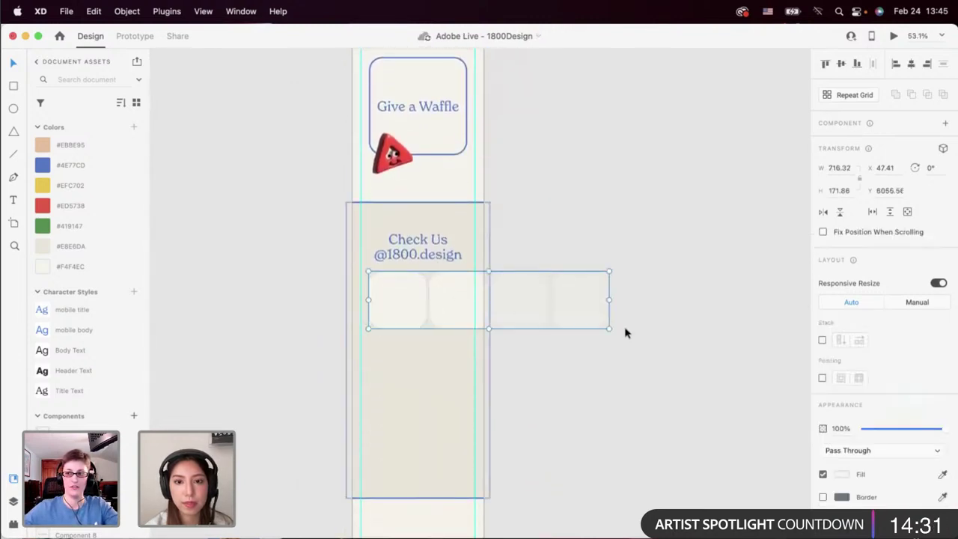
{"action": "left_click_drag", "start_coordinate": [610, 330], "coordinate": [450, 369]}
{"action": "double_click", "coordinate": [540, 304]}
{"action": "left_click", "coordinate": [574, 306], "text": "shift"}
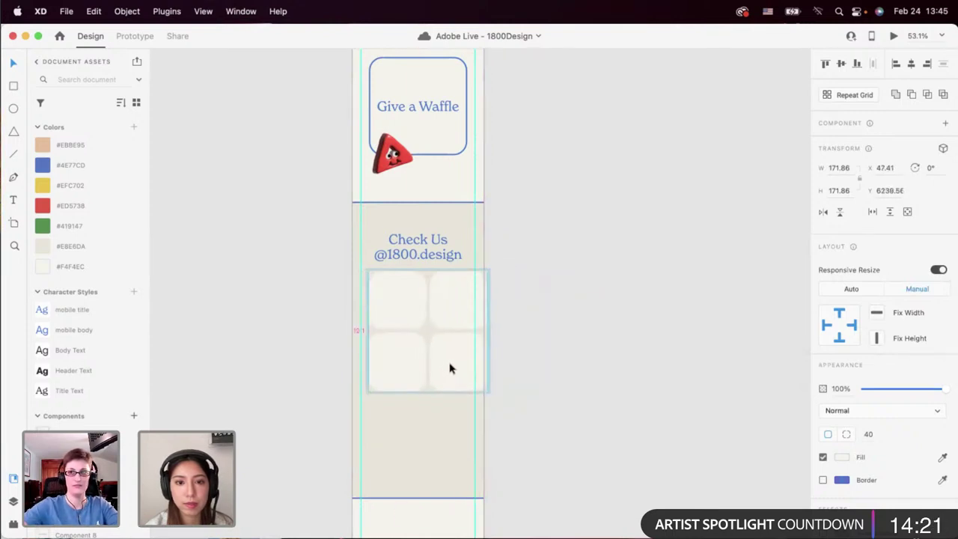
{"action": "left_click", "coordinate": [547, 342]}
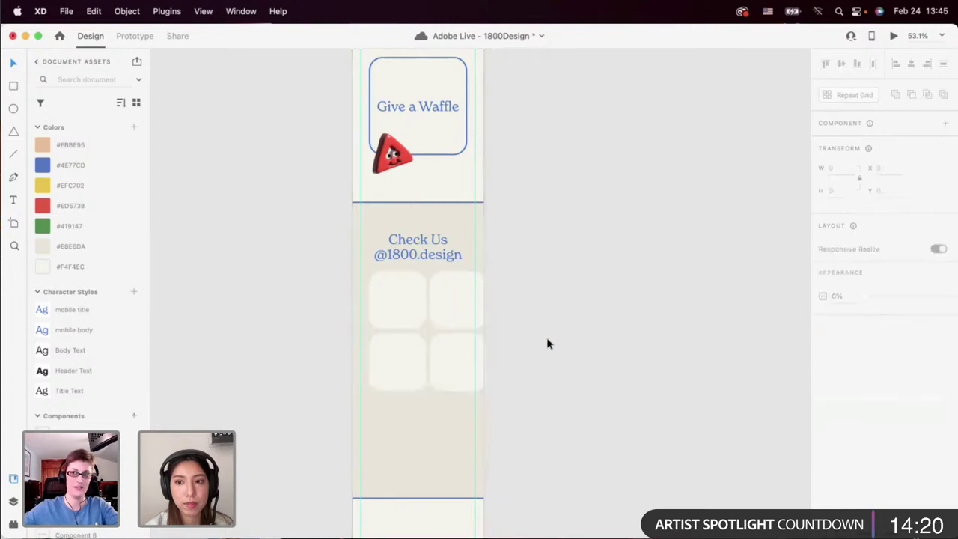
{"action": "left_click", "coordinate": [453, 314]}
Nudge the two lower placeholder squares up by 3 px to tighten the gap between the grid rows.
{"action": "scroll", "coordinate": [445, 315], "scroll_direction": "up", "scroll_amount": 5}
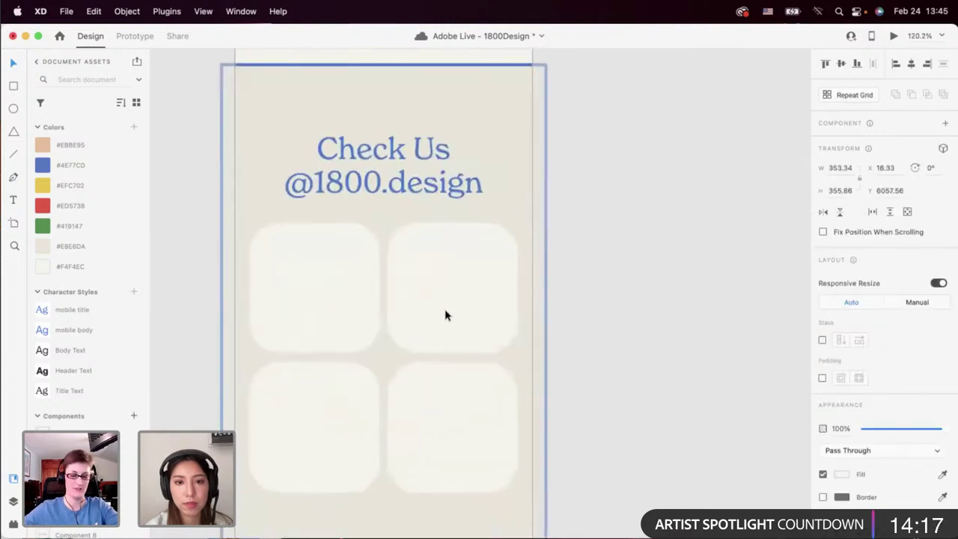
{"action": "double_click", "coordinate": [445, 315]}
{"action": "left_click", "coordinate": [351, 392]}
{"action": "left_click", "coordinate": [454, 421], "text": "shift"}
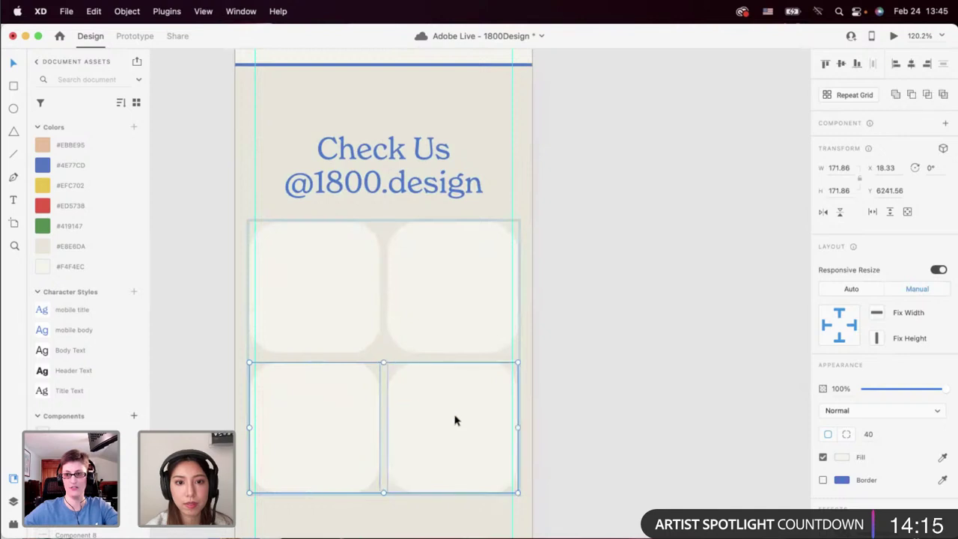
{"action": "key", "text": "Up"}
{"action": "key", "text": "Up"}
{"action": "key", "text": "Up"}
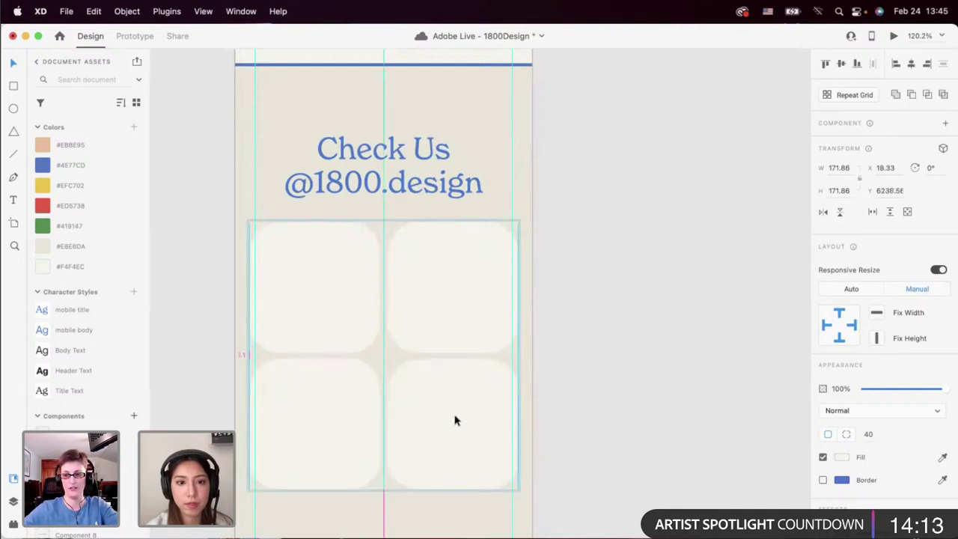
{"action": "left_click", "coordinate": [682, 346]}
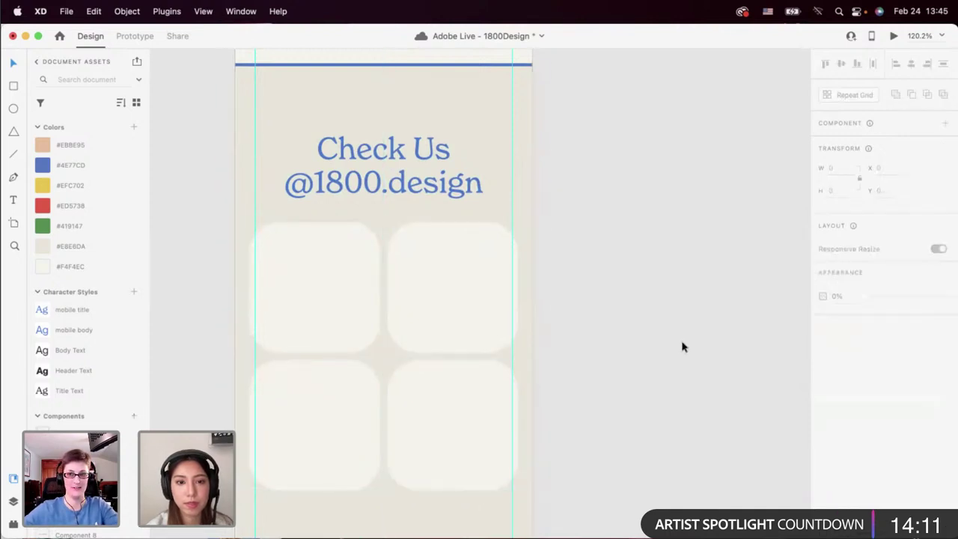
Scale the placeholder grid down proportionally to about 323 by 322 and centre it between the layout guides.
{"action": "scroll", "coordinate": [596, 350], "scroll_direction": "down", "scroll_amount": 5}
{"action": "left_click", "coordinate": [534, 361]}
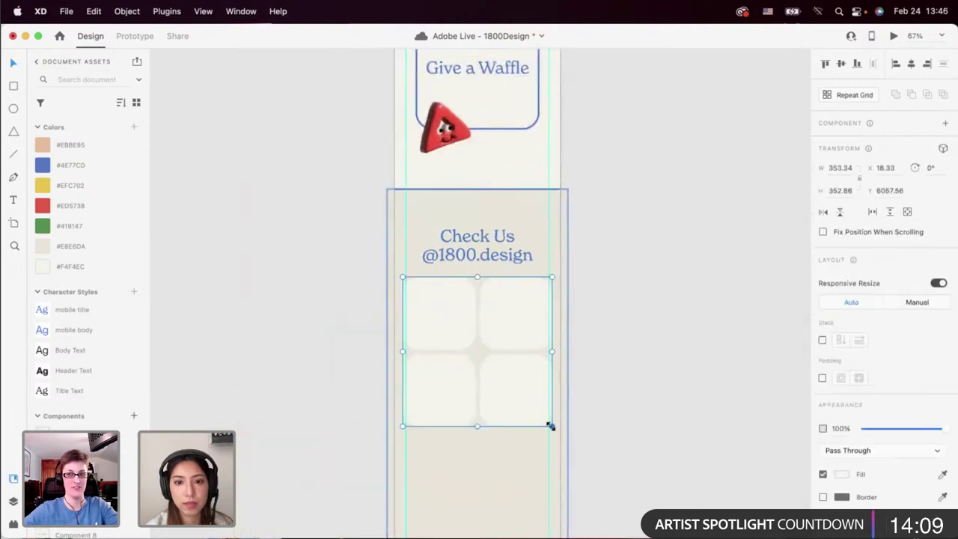
{"action": "left_click_drag", "start_coordinate": [509, 388], "coordinate": [515, 389]}
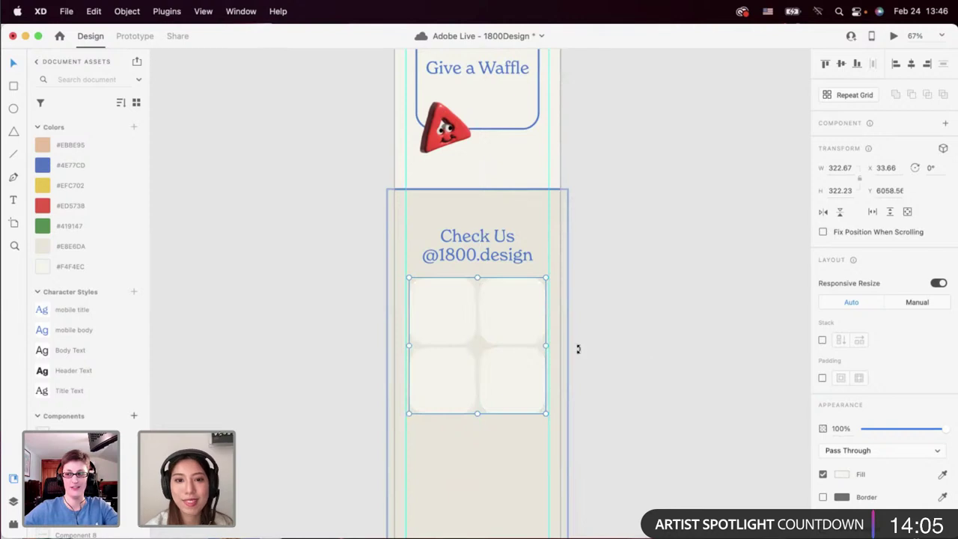
{"action": "key", "text": "Escape"}
{"action": "left_click", "coordinate": [525, 324]}
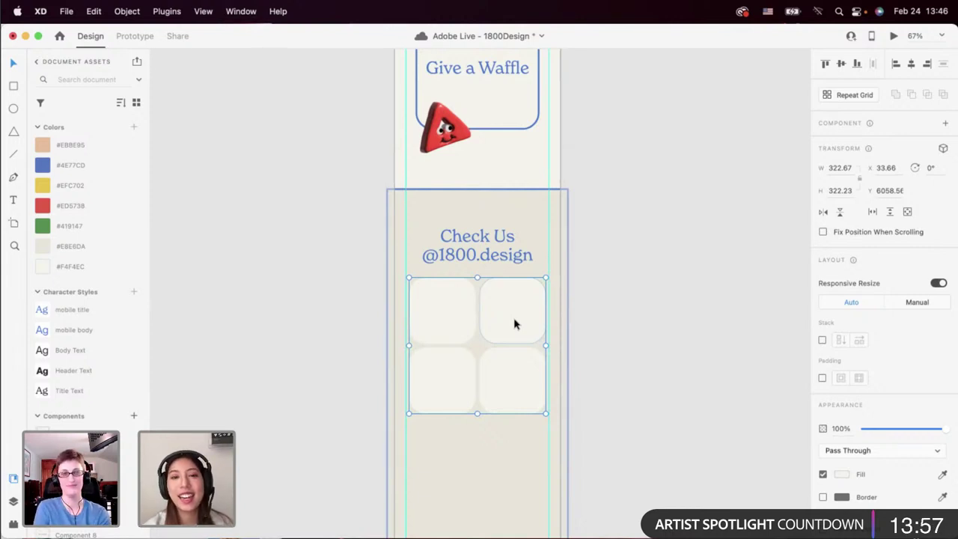
Set the corner radius of all four placeholder squares to 33, then reselect the whole grid.
{"action": "scroll", "coordinate": [514, 324], "scroll_direction": "up", "scroll_amount": 5}
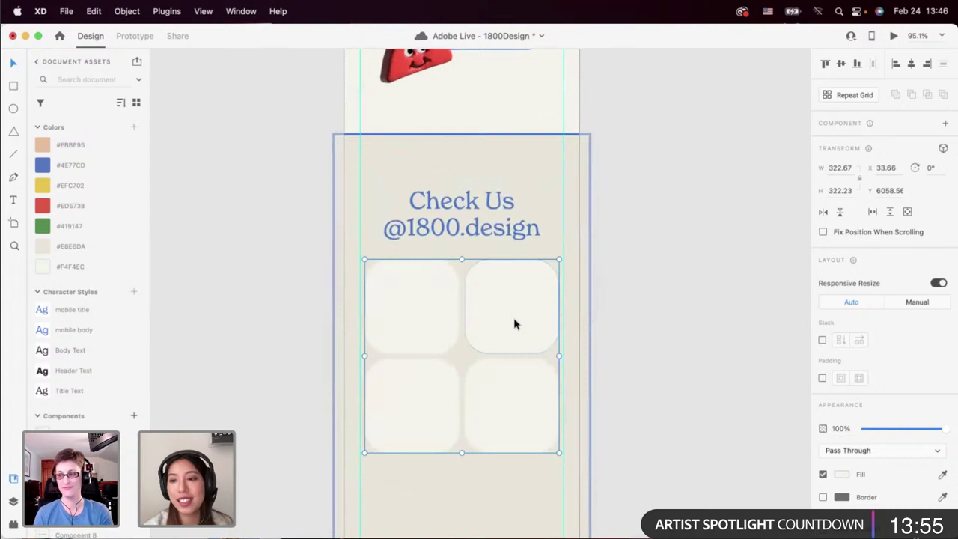
{"action": "scroll", "coordinate": [687, 391], "scroll_direction": "down", "scroll_amount": 2}
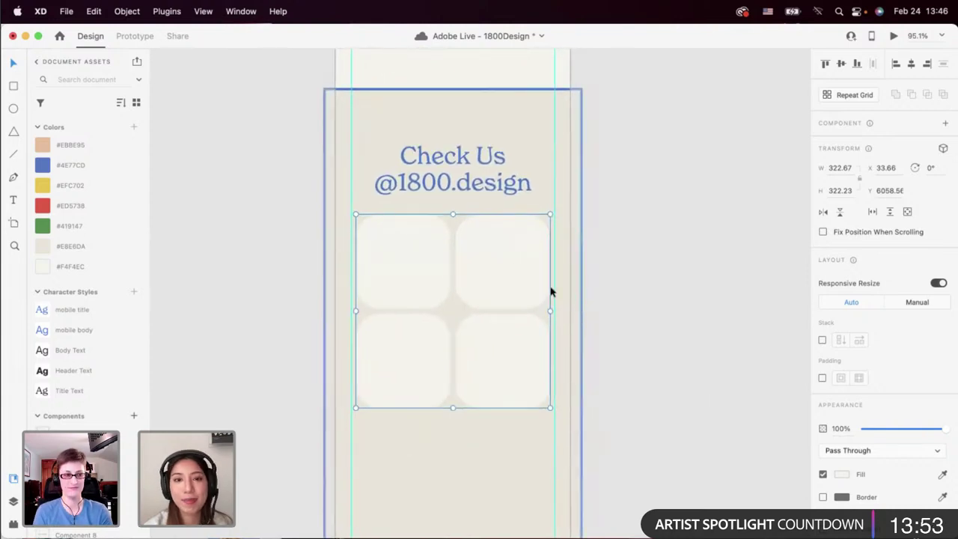
{"action": "double_click", "coordinate": [509, 268]}
{"action": "left_click_drag", "start_coordinate": [590, 271], "coordinate": [411, 384]}
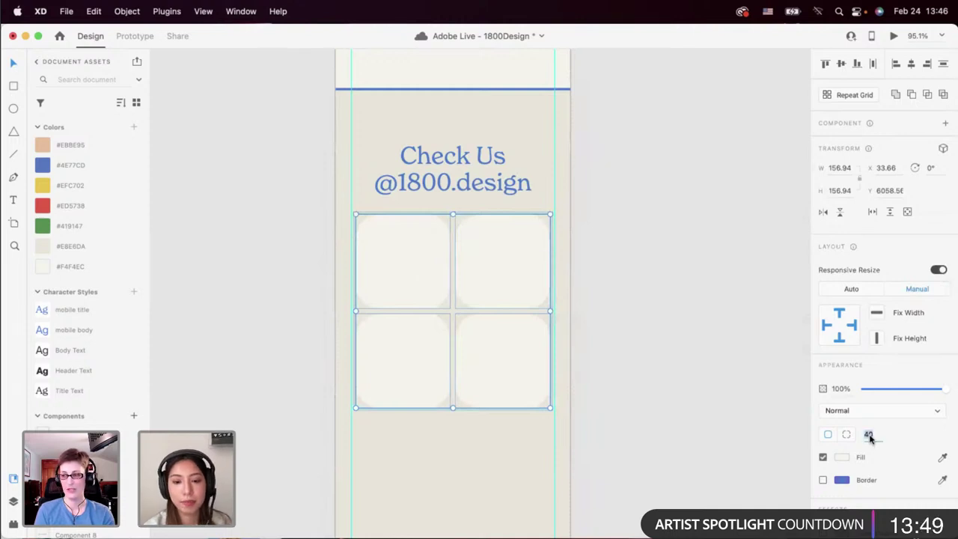
{"action": "key", "text": "Return"}
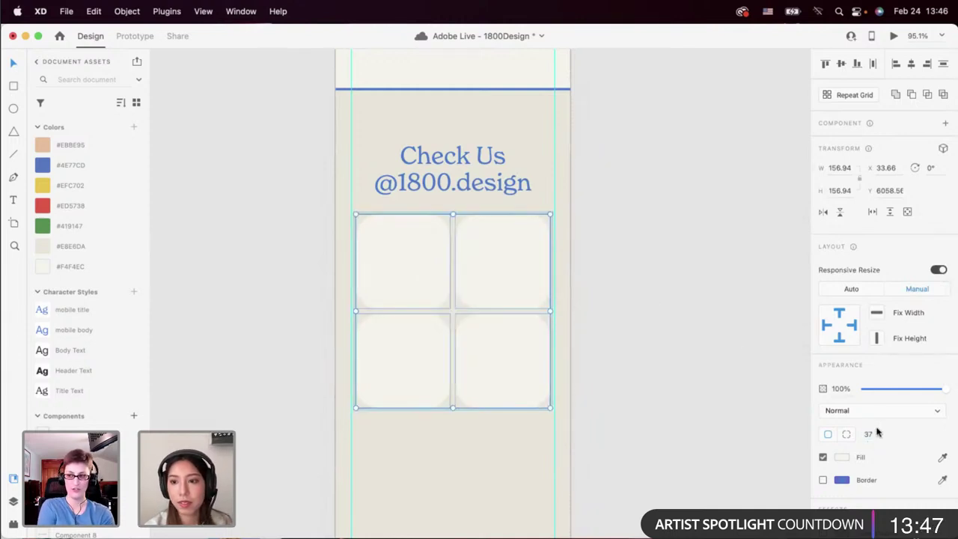
{"action": "type", "text": "33"}
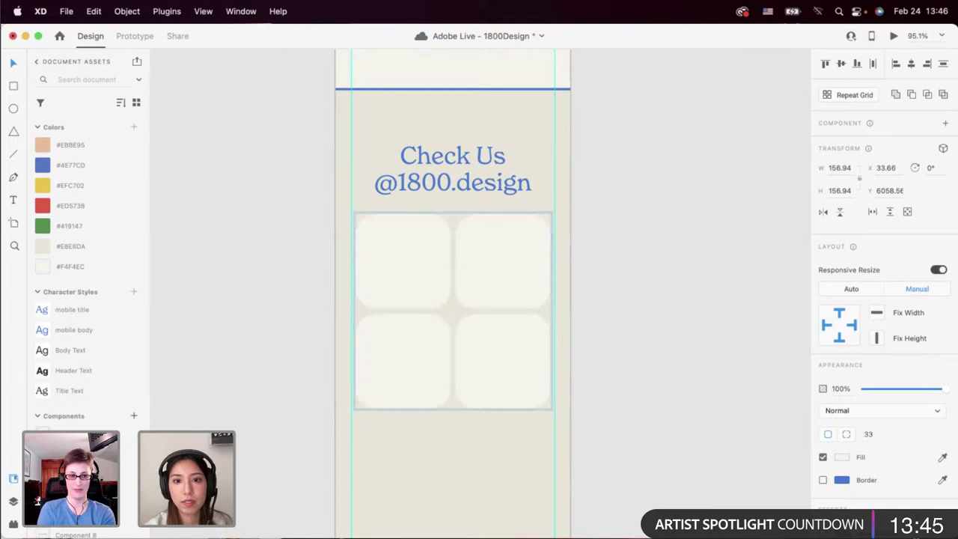
{"action": "left_click", "coordinate": [678, 374]}
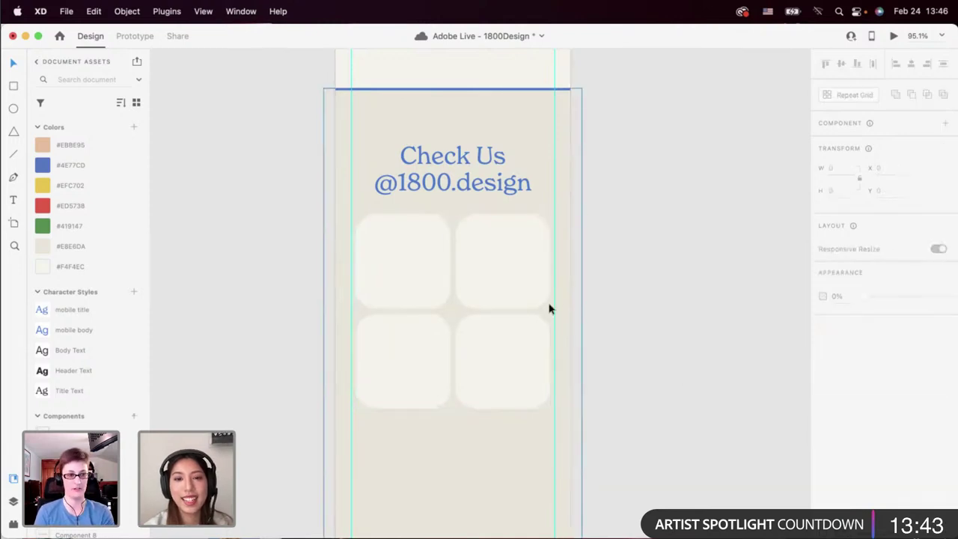
{"action": "left_click", "coordinate": [527, 285]}
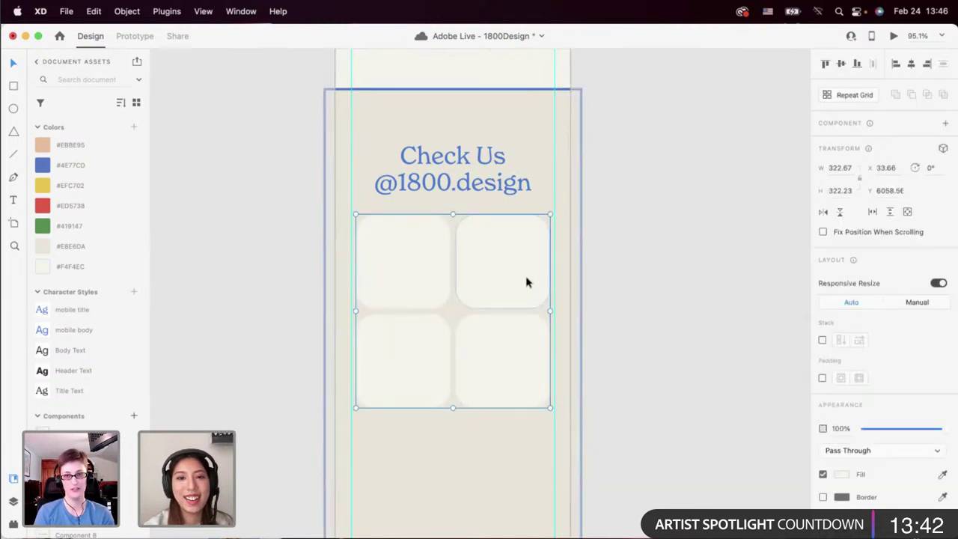
Shorten the beige background of the Check Us section on the mobile page to a height of about 612.
{"action": "left_click", "coordinate": [488, 184], "text": "shift"}
{"action": "left_click", "coordinate": [665, 200]}
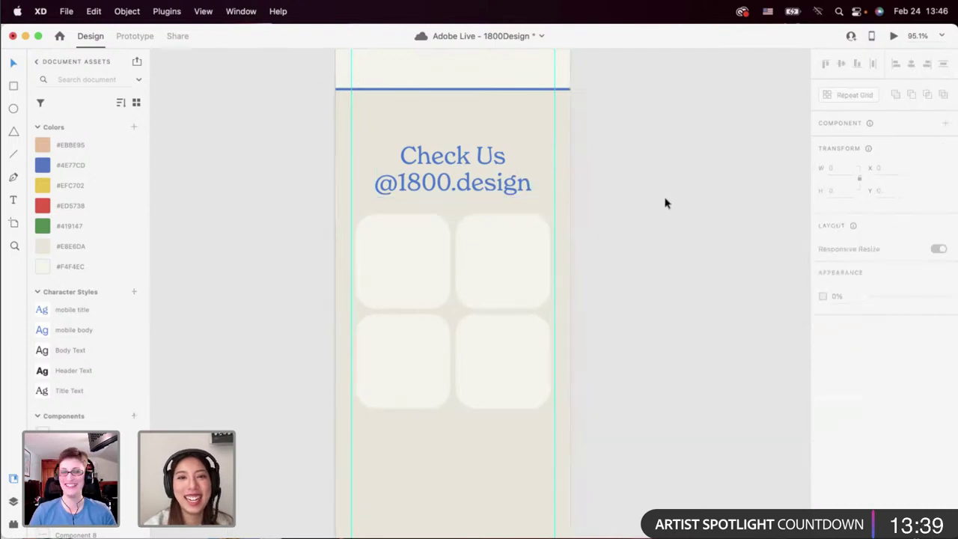
{"action": "scroll", "coordinate": [665, 201], "scroll_direction": "down", "scroll_amount": 5}
{"action": "scroll", "coordinate": [666, 200], "scroll_direction": "right", "scroll_amount": 2}
{"action": "left_click", "coordinate": [407, 385]}
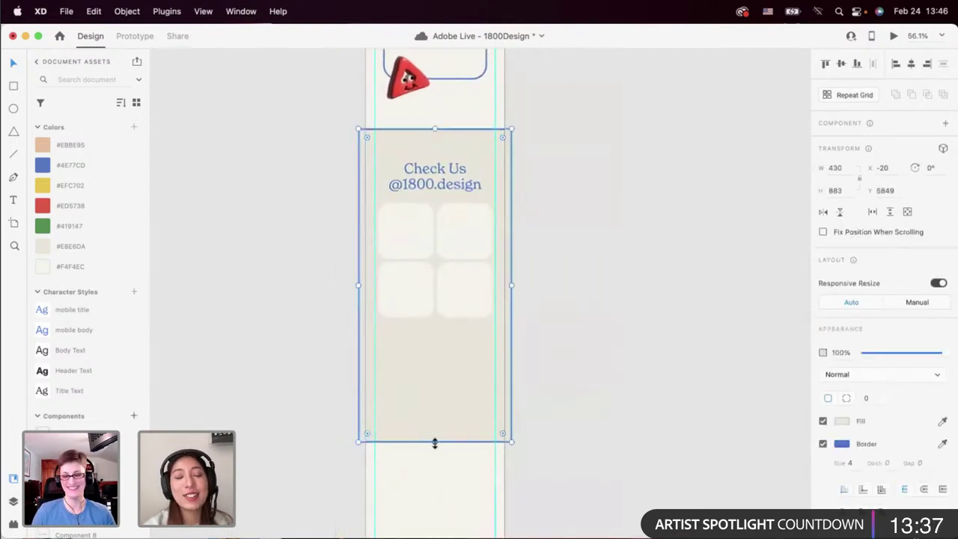
{"action": "left_click_drag", "start_coordinate": [435, 443], "coordinate": [432, 361]}
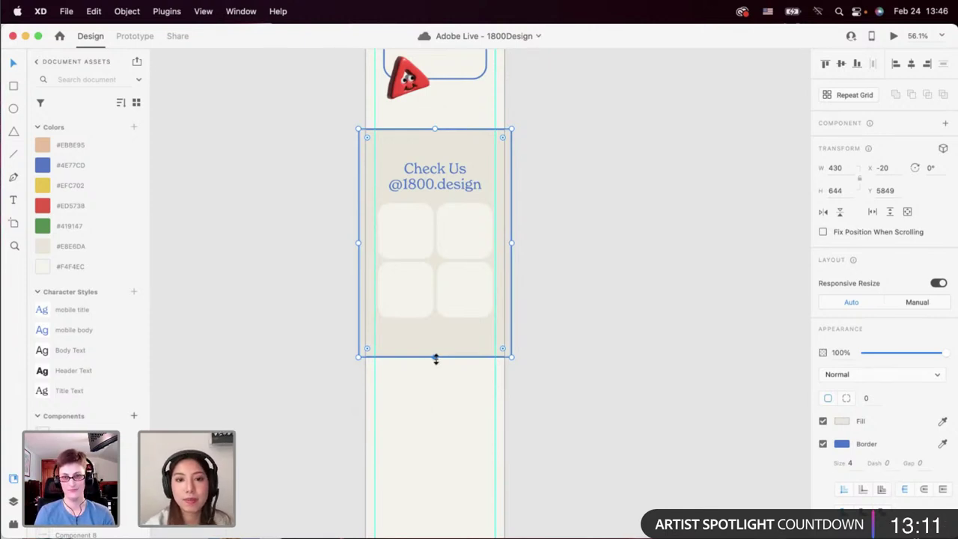
{"action": "left_click_drag", "start_coordinate": [436, 353], "coordinate": [434, 345]}
{"action": "left_click", "coordinate": [457, 369]}
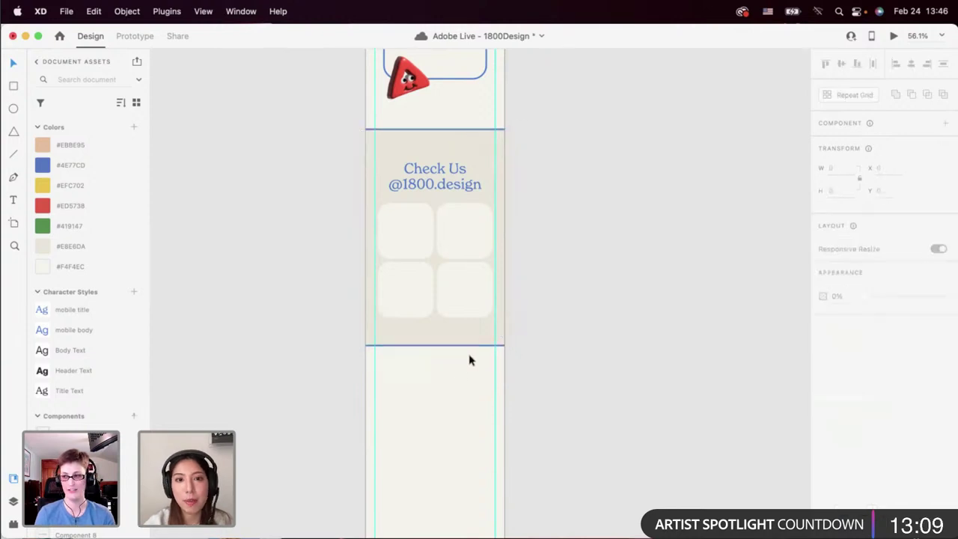
Move the Check Us heading and the four-tile grid up together, placing the heading's top at Y 5905.
{"action": "left_click", "coordinate": [456, 315]}
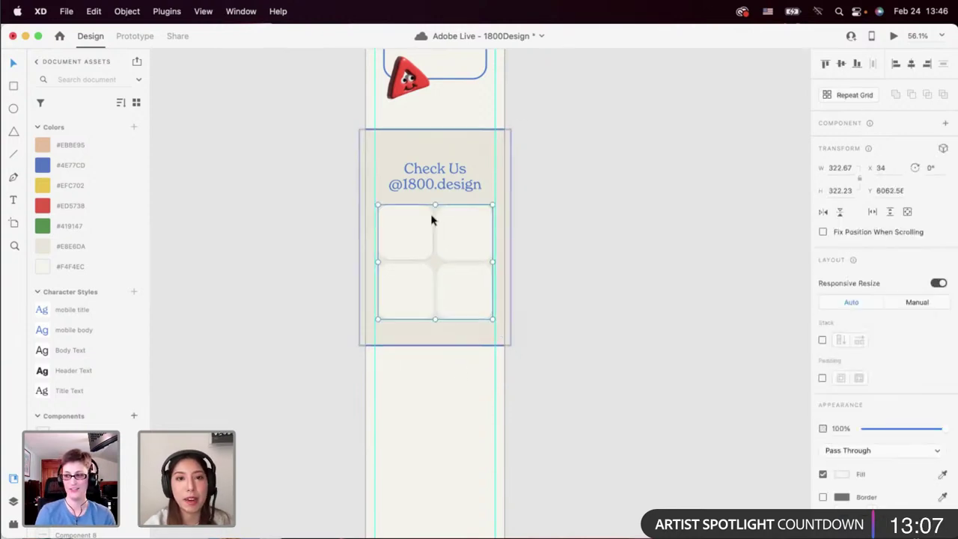
{"action": "left_click", "coordinate": [436, 190], "text": "shift"}
{"action": "mouse_move", "coordinate": [434, 191]}
{"action": "left_mouse_down"}
{"action": "mouse_move", "coordinate": [435, 175]}
{"action": "mouse_move", "coordinate": [436, 184]}
{"action": "left_mouse_up"}
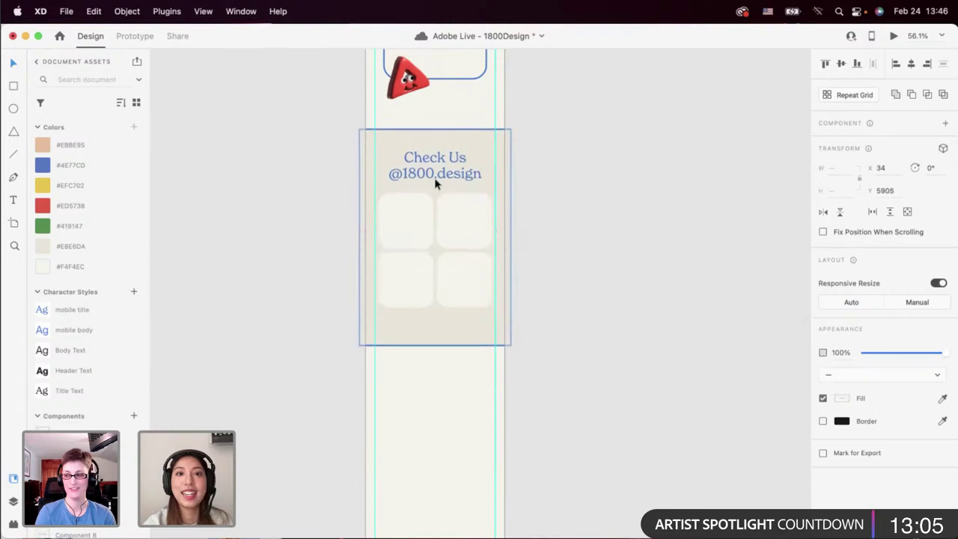
Shorten the Check Us section background slightly more and nudge the tile grid down to Y 6036.56.
{"action": "left_click", "coordinate": [433, 338]}
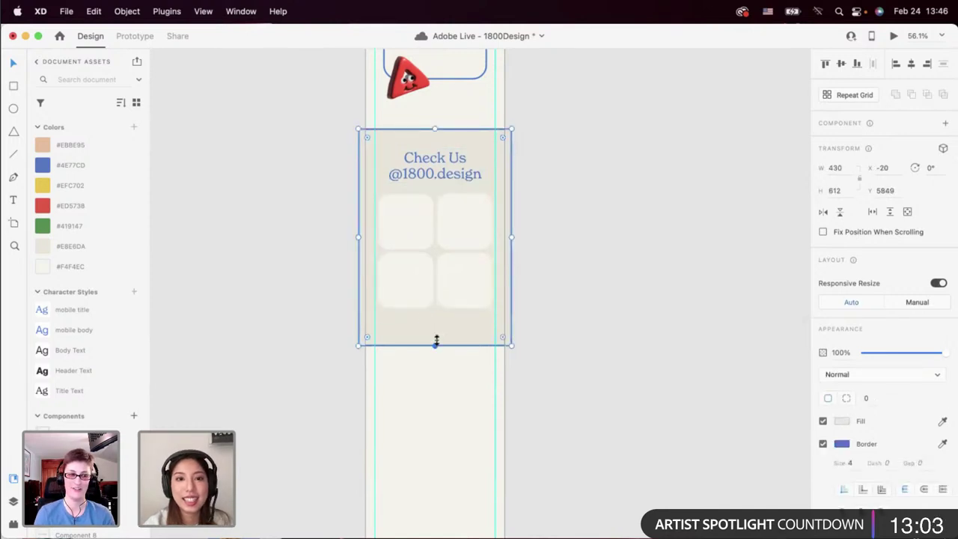
{"action": "left_click_drag", "start_coordinate": [437, 341], "coordinate": [437, 337]}
{"action": "left_click", "coordinate": [468, 292]}
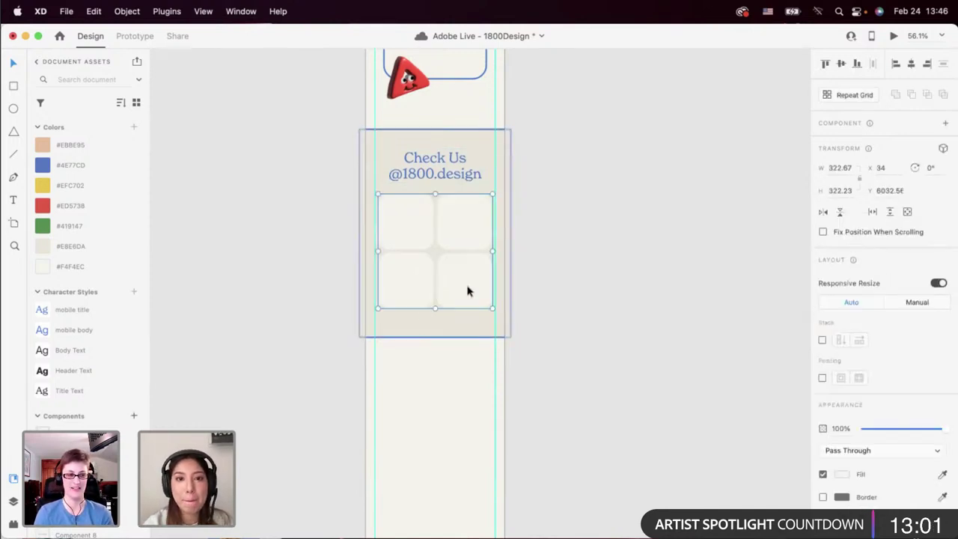
{"action": "left_click_drag", "start_coordinate": [468, 291], "coordinate": [468, 292]}
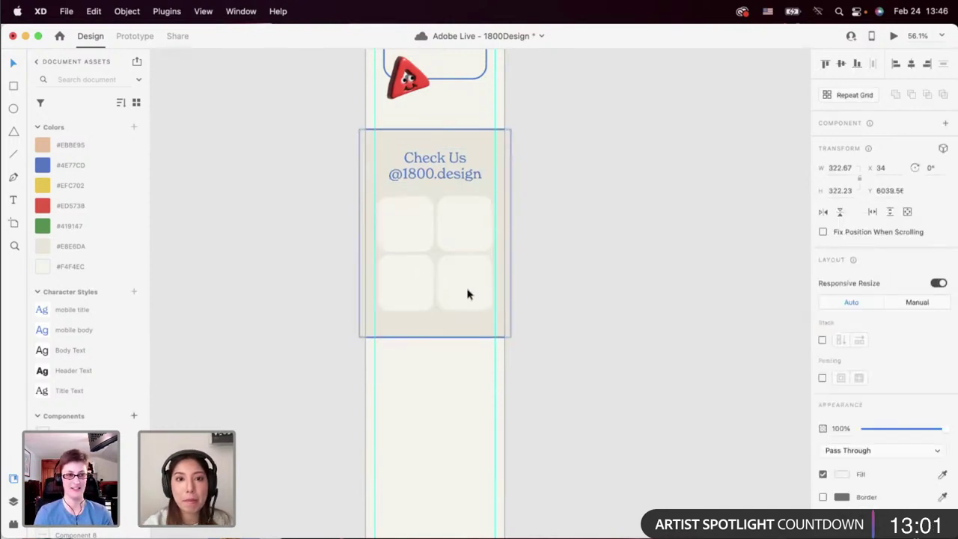
Preview the mobile page and examine the section spacing from Community Highlight down through Check Us.
{"action": "left_click", "coordinate": [893, 37]}
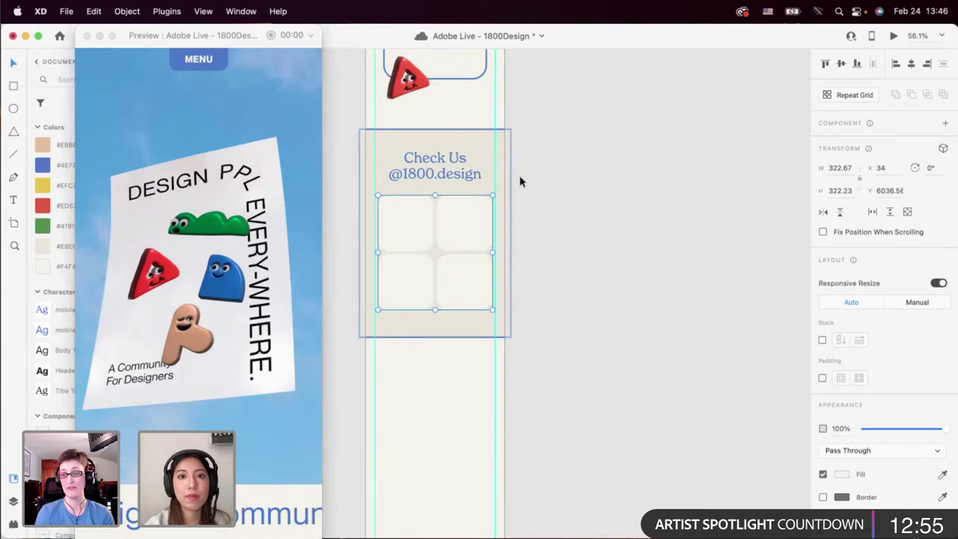
{"action": "left_click_drag", "start_coordinate": [530, 146], "coordinate": [396, 336]}
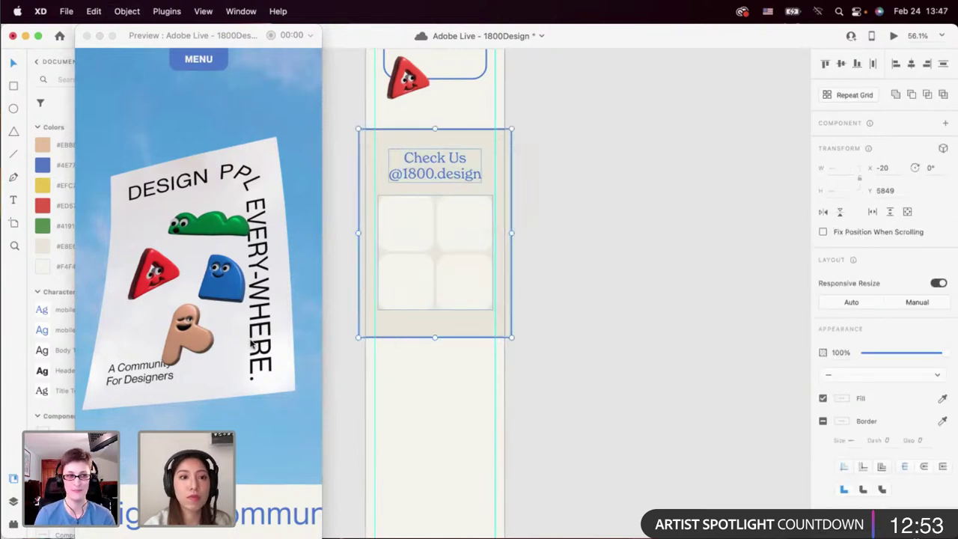
{"action": "scroll", "coordinate": [249, 341], "scroll_direction": "down", "scroll_amount": 5}
{"action": "scroll", "coordinate": [251, 343], "scroll_direction": "down", "scroll_amount": 15}
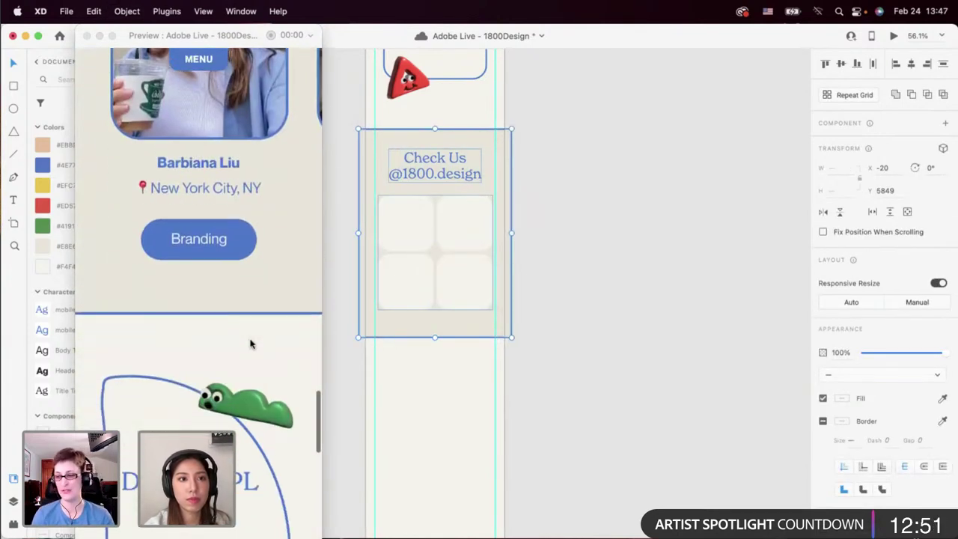
{"action": "scroll", "coordinate": [251, 343], "scroll_direction": "up", "scroll_amount": 8}
{"action": "scroll", "coordinate": [251, 344], "scroll_direction": "down", "scroll_amount": 10}
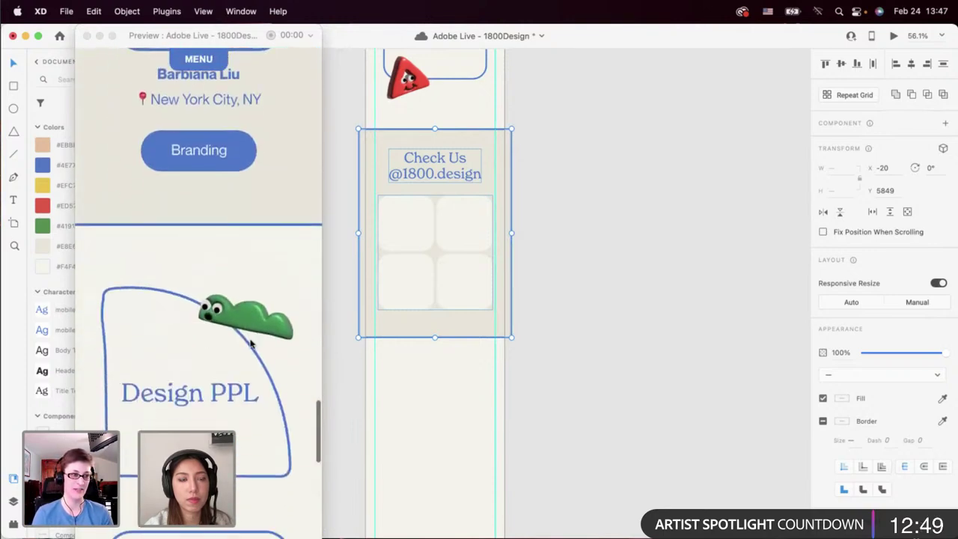
{"action": "scroll", "coordinate": [251, 344], "scroll_direction": "up", "scroll_amount": 10}
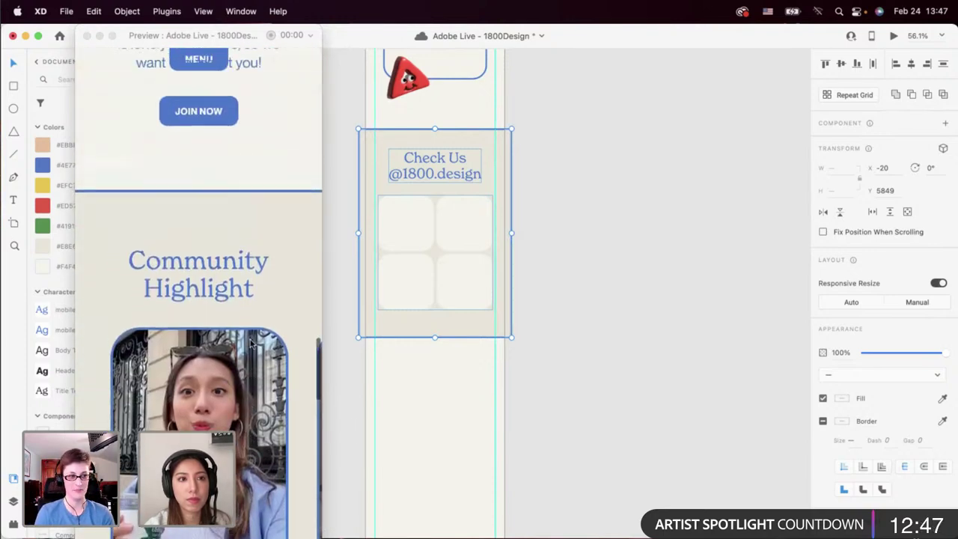
{"action": "scroll", "coordinate": [251, 344], "scroll_direction": "down", "scroll_amount": 15}
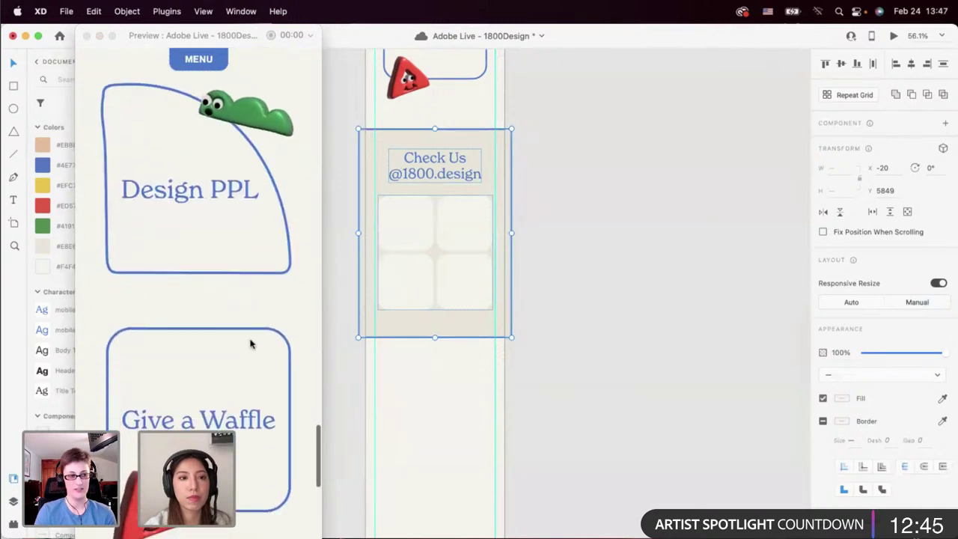
{"action": "scroll", "coordinate": [251, 344], "scroll_direction": "up", "scroll_amount": 5}
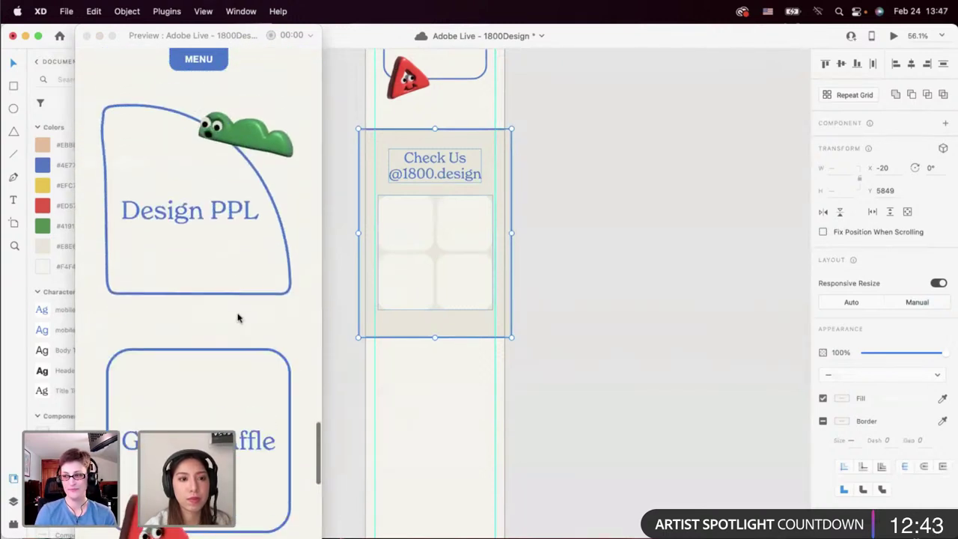
{"action": "scroll", "coordinate": [229, 391], "scroll_direction": "down", "scroll_amount": 10}
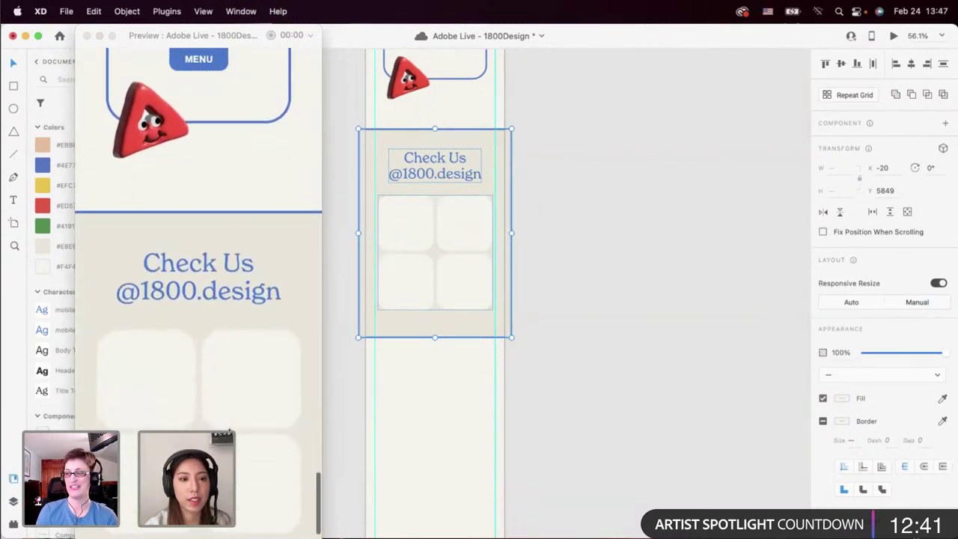
{"action": "scroll", "coordinate": [229, 430], "scroll_direction": "down", "scroll_amount": 5}
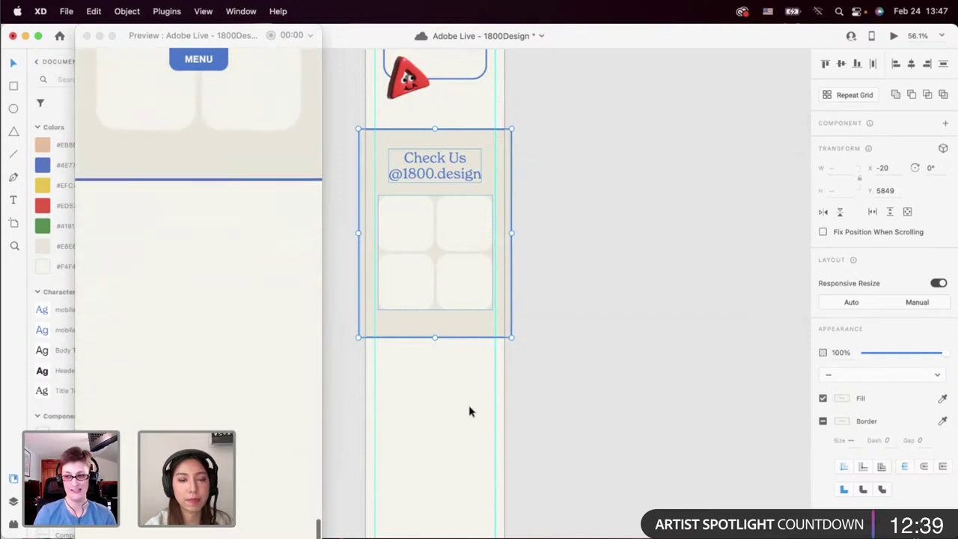
{"action": "left_click", "coordinate": [576, 376]}
{"action": "left_click", "coordinate": [86, 36]}
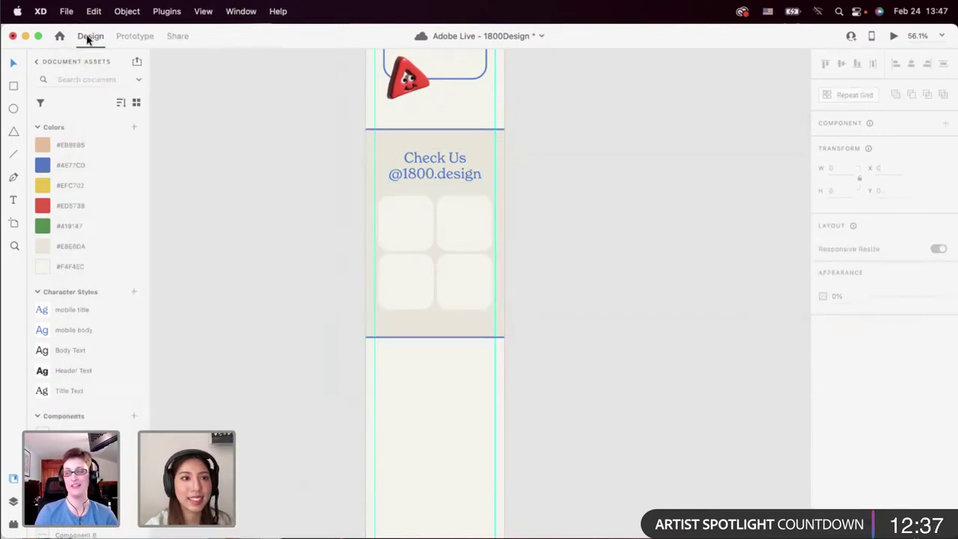
Copy the footer with the Home, Who We Are and Community links from the desktop page that ends with Check Us.
{"action": "scroll", "coordinate": [315, 306], "scroll_direction": "down", "scroll_amount": 6}
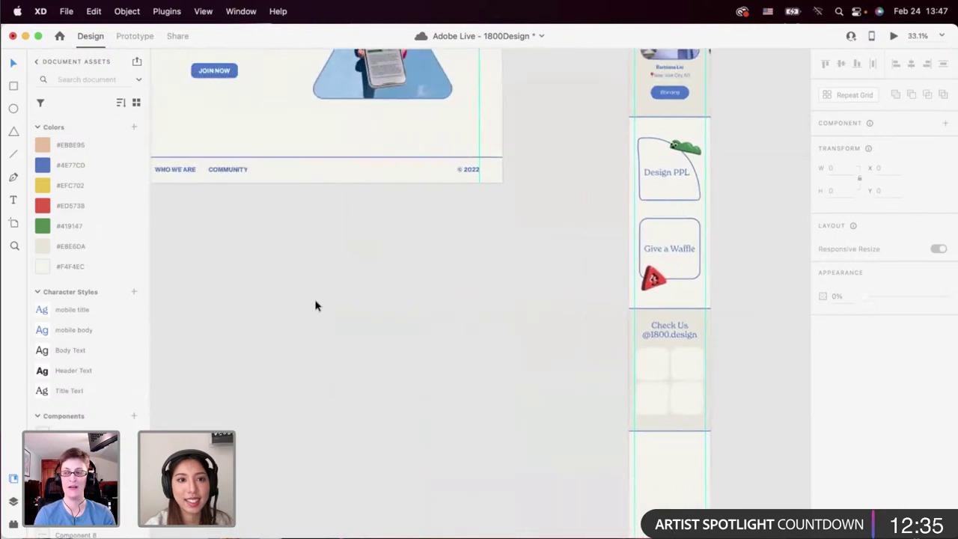
{"action": "left_click", "coordinate": [304, 196]}
{"action": "scroll", "coordinate": [304, 200], "scroll_direction": "down", "scroll_amount": 4}
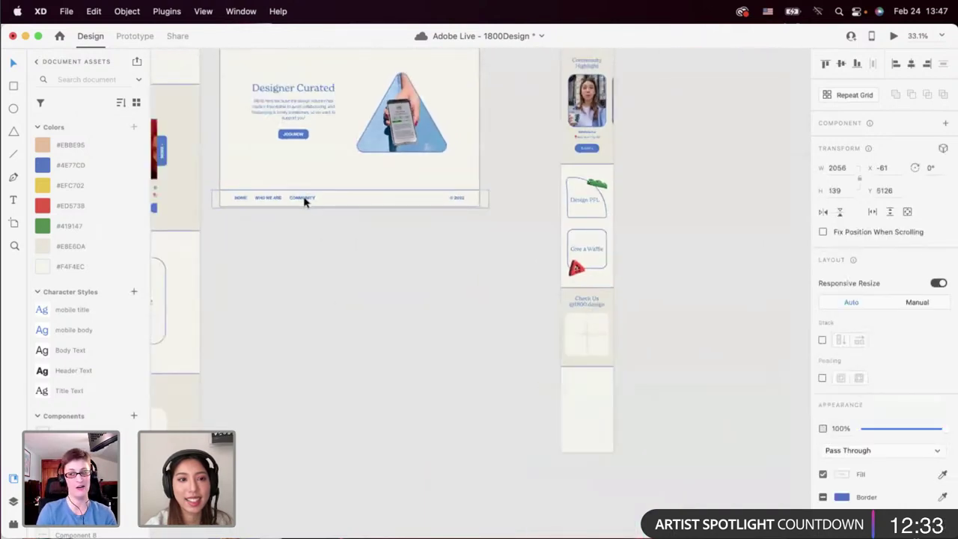
{"action": "scroll", "coordinate": [304, 202], "scroll_direction": "down", "scroll_amount": 3}
{"action": "scroll", "coordinate": [304, 202], "scroll_direction": "left", "scroll_amount": 3}
{"action": "left_click", "coordinate": [271, 355]}
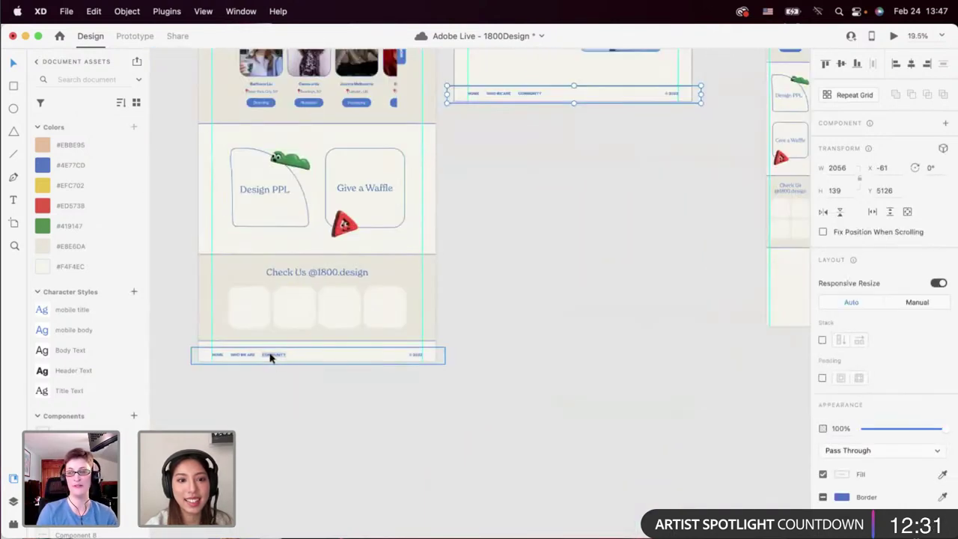
{"action": "scroll", "coordinate": [271, 358], "scroll_direction": "up", "scroll_amount": 2}
{"action": "scroll", "coordinate": [271, 358], "scroll_direction": "up", "scroll_amount": 2}
{"action": "scroll", "coordinate": [275, 349], "scroll_direction": "down", "scroll_amount": 3}
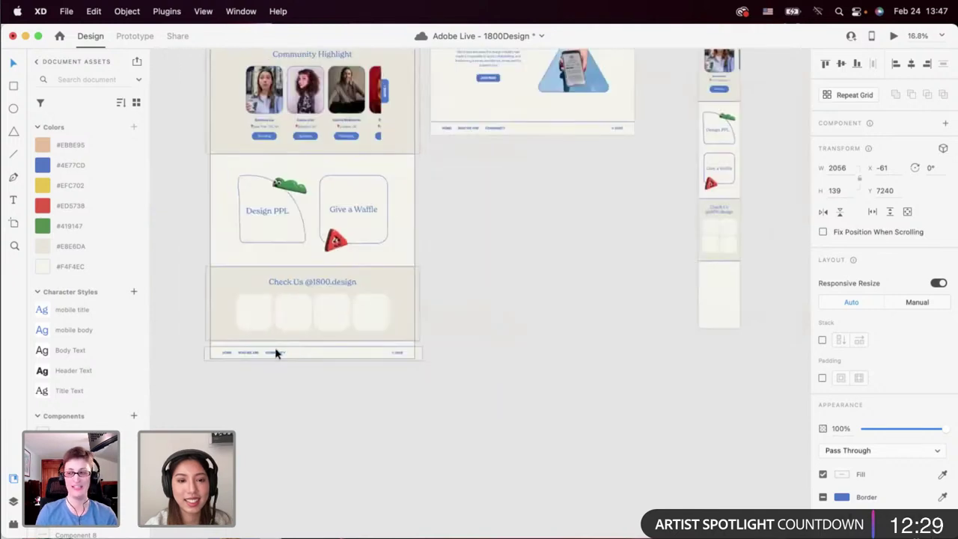
Paste the copied footer into the empty area below the Check Us section of the mobile page.
{"action": "scroll", "coordinate": [275, 350], "scroll_direction": "right", "scroll_amount": 4}
{"action": "left_click", "coordinate": [434, 297]}
{"action": "scroll", "coordinate": [433, 300], "scroll_direction": "up", "scroll_amount": 5}
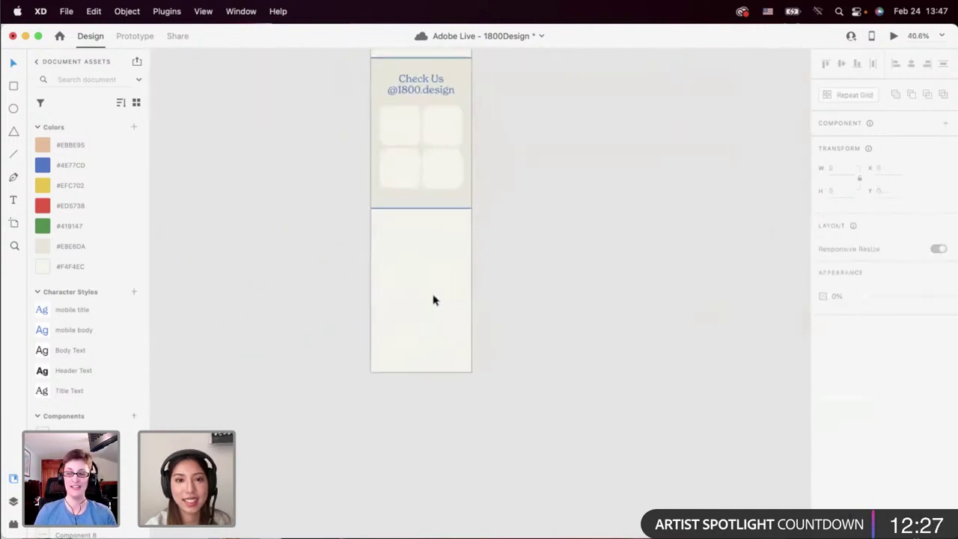
{"action": "left_click", "coordinate": [405, 287]}
{"action": "scroll", "coordinate": [347, 281], "scroll_direction": "down", "scroll_amount": 5}
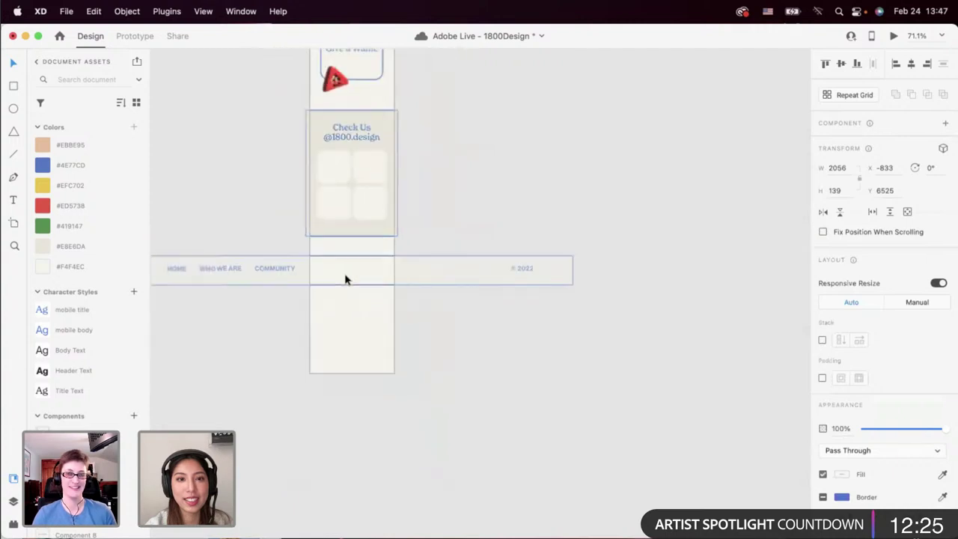
Reduce the footer's height to 112 and place it directly below the mobile Check Us section at X -30, Y 6434.
{"action": "left_click_drag", "start_coordinate": [292, 276], "coordinate": [483, 277]}
{"action": "scroll", "coordinate": [483, 276], "scroll_direction": "up", "scroll_amount": 4}
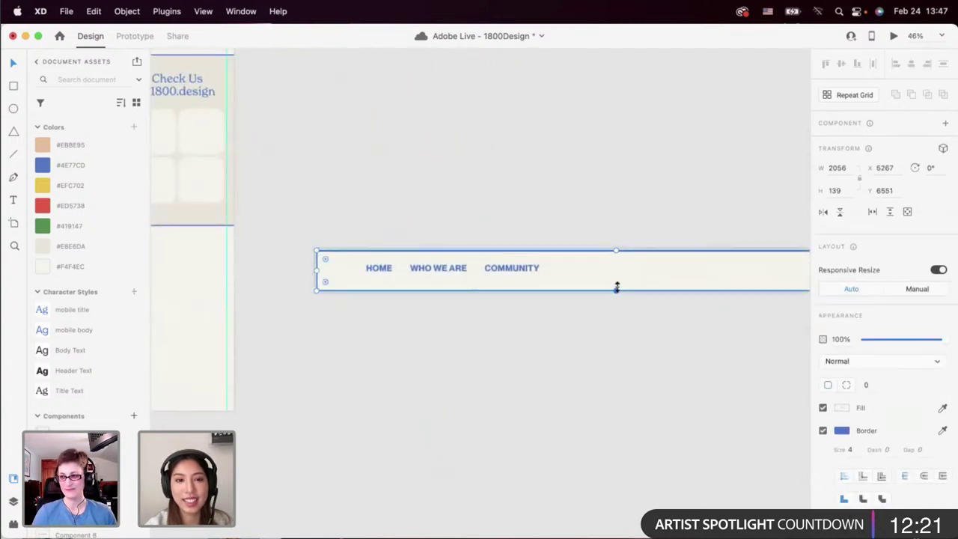
{"action": "left_click_drag", "start_coordinate": [616, 288], "coordinate": [475, 275]}
{"action": "left_click", "coordinate": [584, 312]}
{"action": "scroll", "coordinate": [584, 312], "scroll_direction": "down", "scroll_amount": 3}
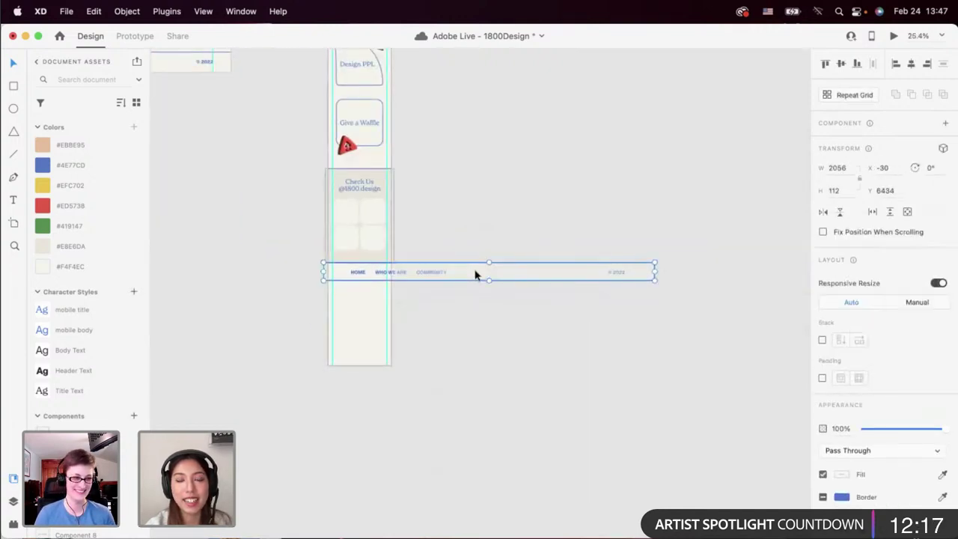
{"action": "scroll", "coordinate": [354, 280], "scroll_direction": "up", "scroll_amount": 4}
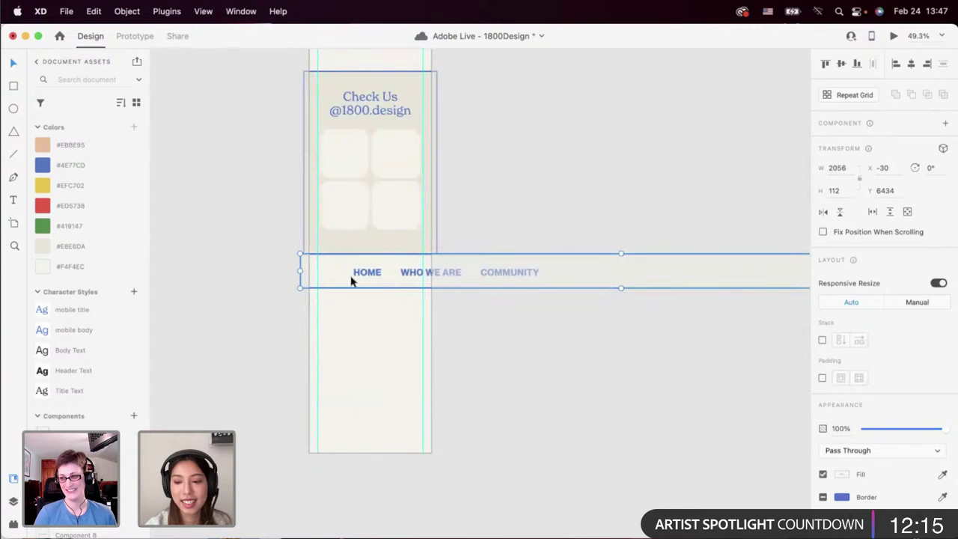
Try to narrow the whole footer group toward the width of the mobile artboard.
{"action": "right_click", "coordinate": [352, 280]}
{"action": "key", "text": "Escape"}
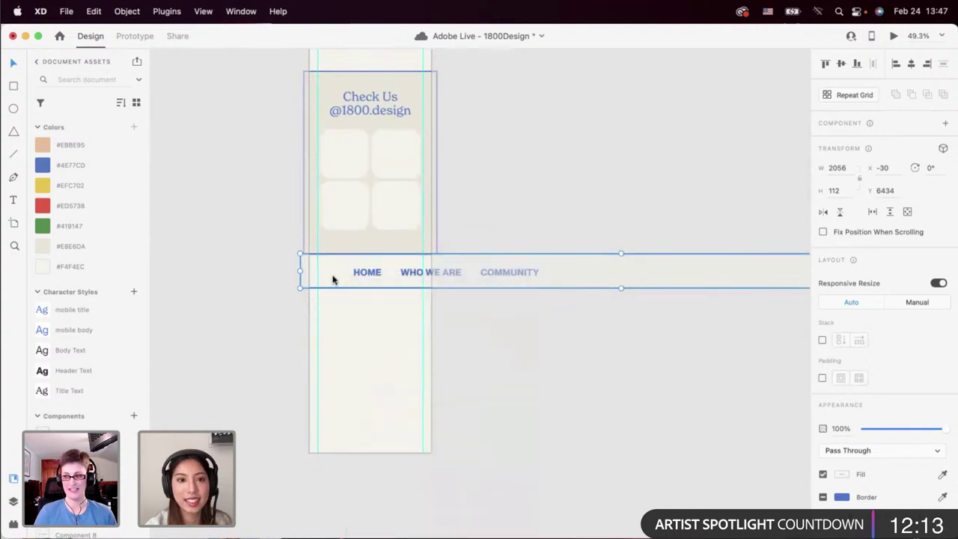
{"action": "scroll", "coordinate": [332, 276], "scroll_direction": "down", "scroll_amount": 4}
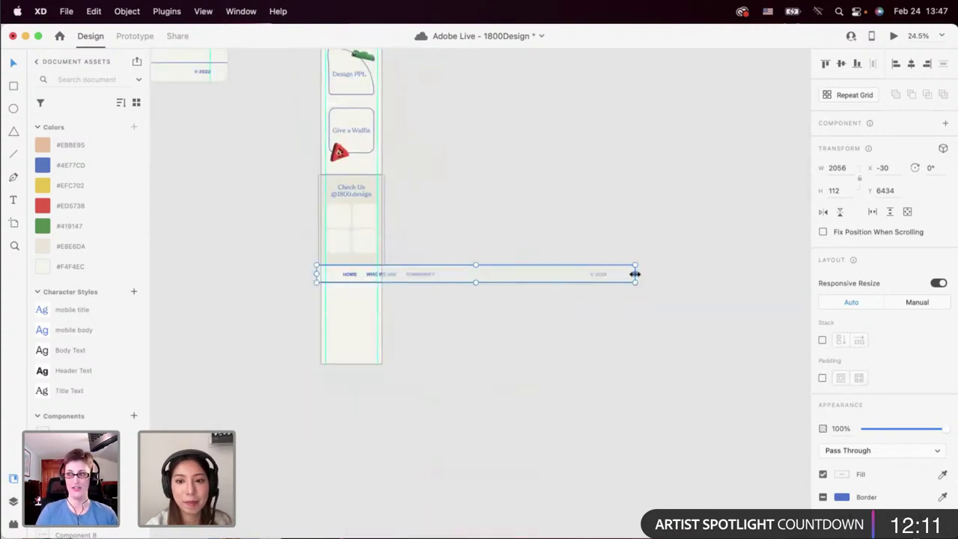
{"action": "left_click_drag", "start_coordinate": [635, 274], "coordinate": [465, 297]}
{"action": "key", "text": "super+z"}
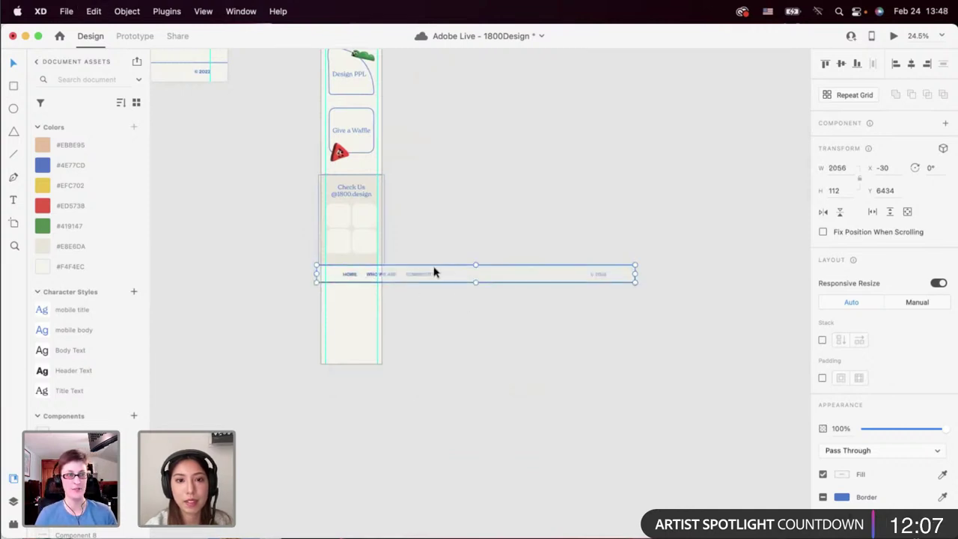
Ungroup the mobile footer and select its background rectangle on its own.
{"action": "right_click", "coordinate": [434, 271]}
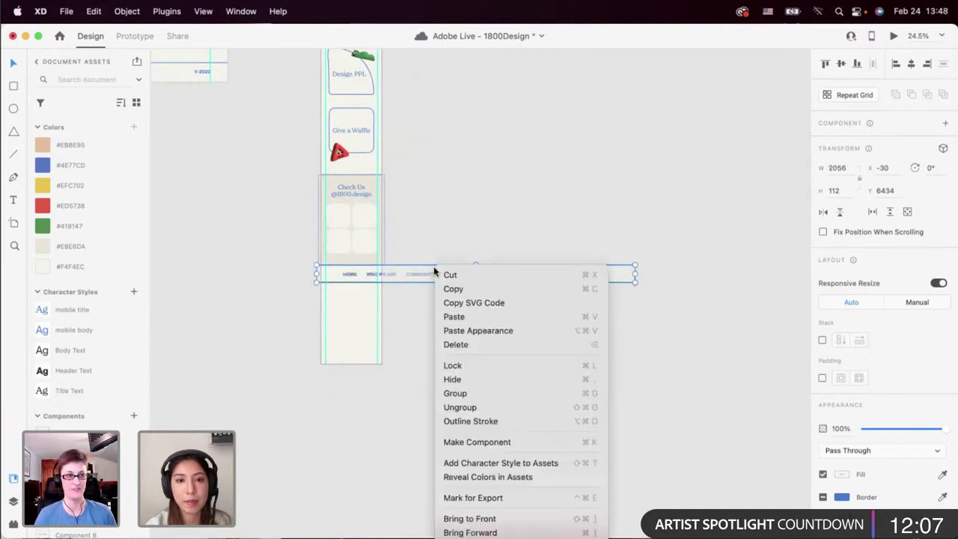
{"action": "left_click", "coordinate": [453, 407]}
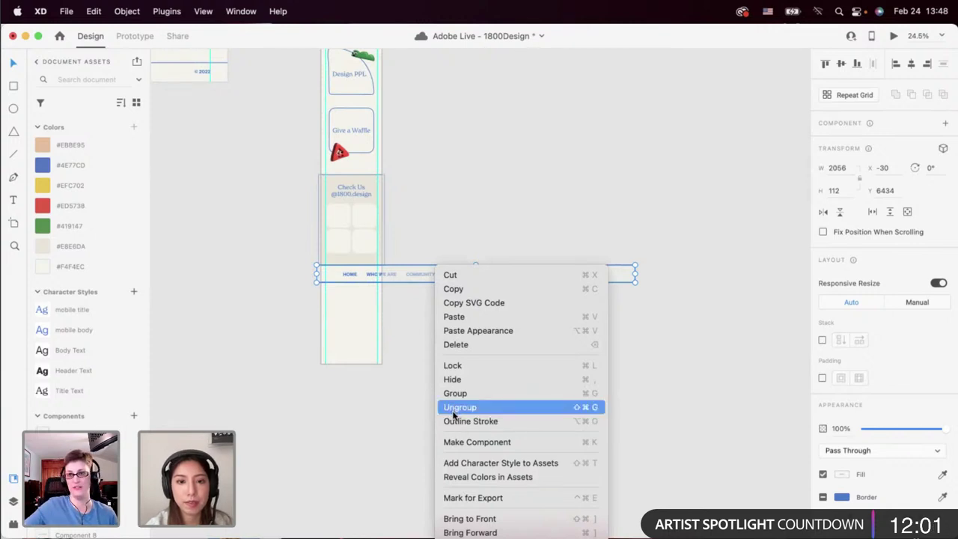
{"action": "left_click", "coordinate": [335, 274]}
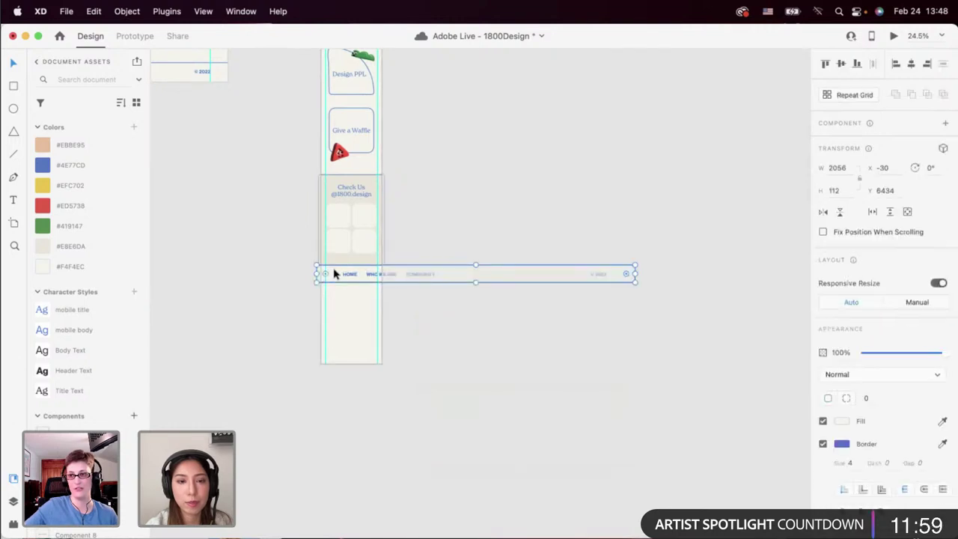
{"action": "scroll", "coordinate": [513, 288], "scroll_direction": "up", "scroll_amount": 3}
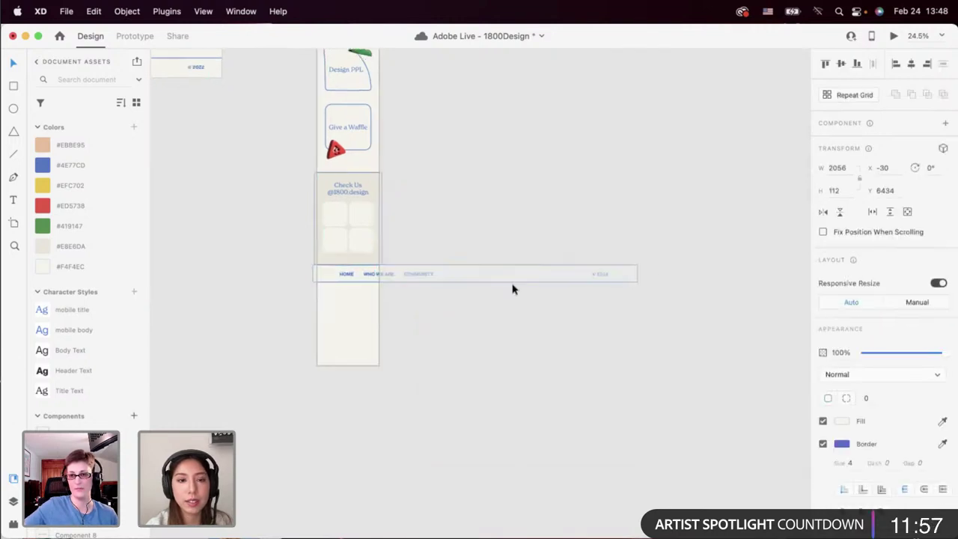
Try to shorten the mobile artboard so that it ends right below the single-row footer.
{"action": "left_click", "coordinate": [335, 370]}
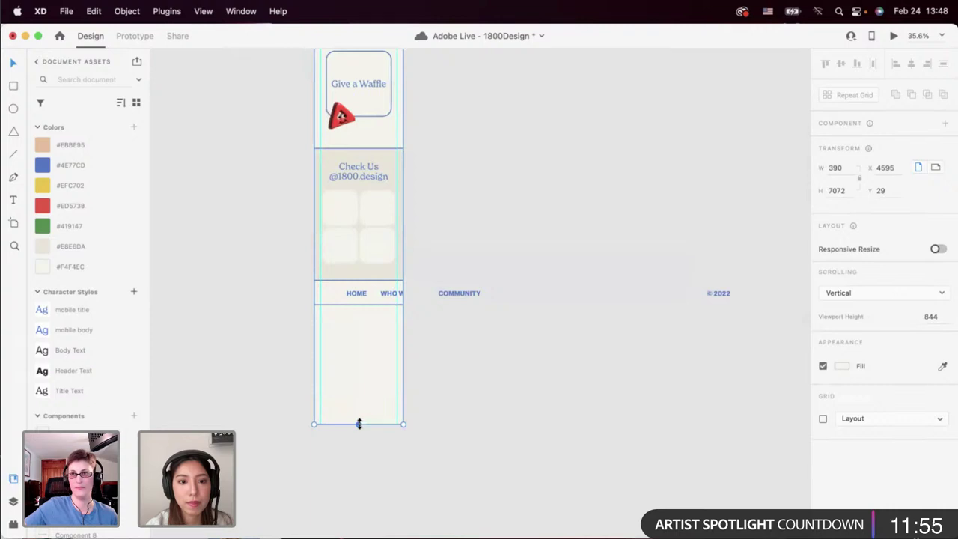
{"action": "left_click_drag", "start_coordinate": [358, 424], "coordinate": [358, 301]}
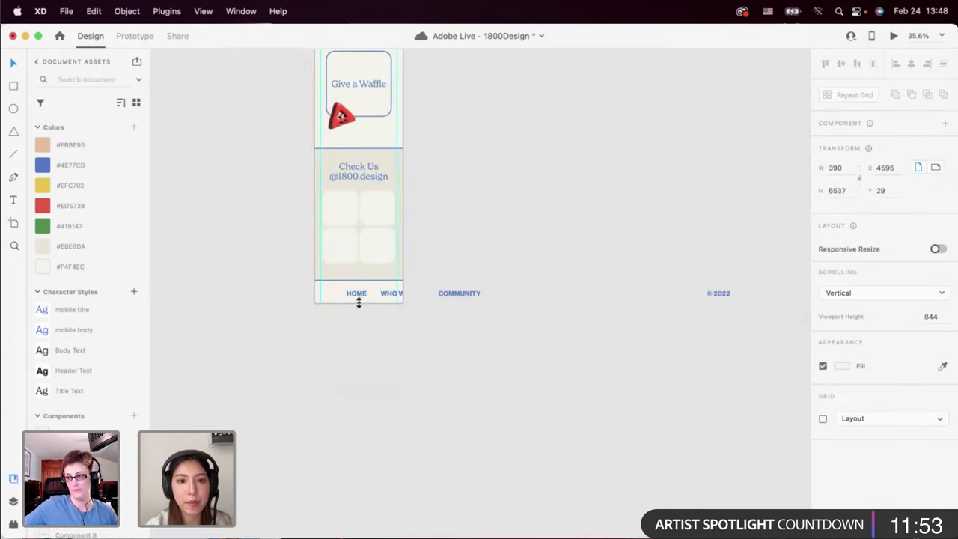
{"action": "scroll", "coordinate": [362, 319], "scroll_direction": "up", "scroll_amount": 5}
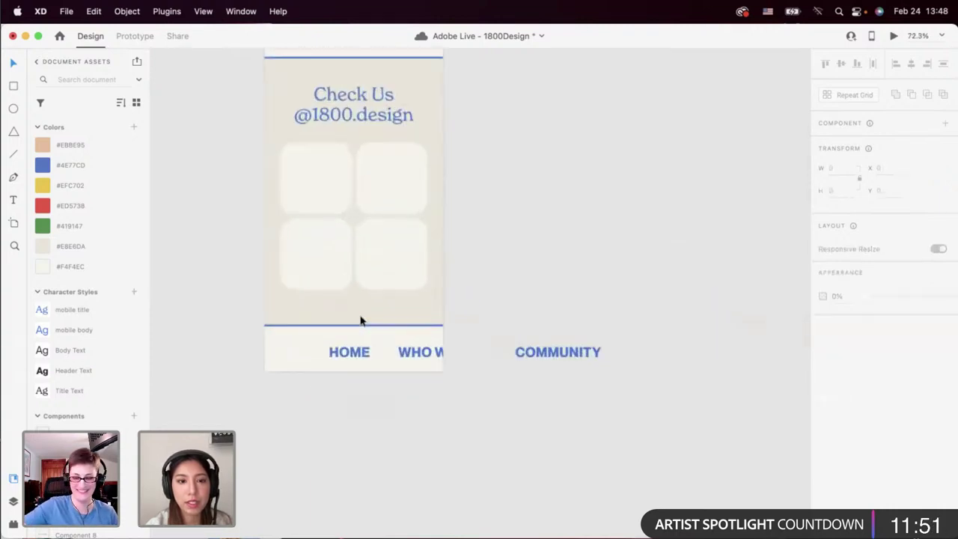
{"action": "key", "text": "super+z"}
{"action": "scroll", "coordinate": [362, 343], "scroll_direction": "down", "scroll_amount": 5}
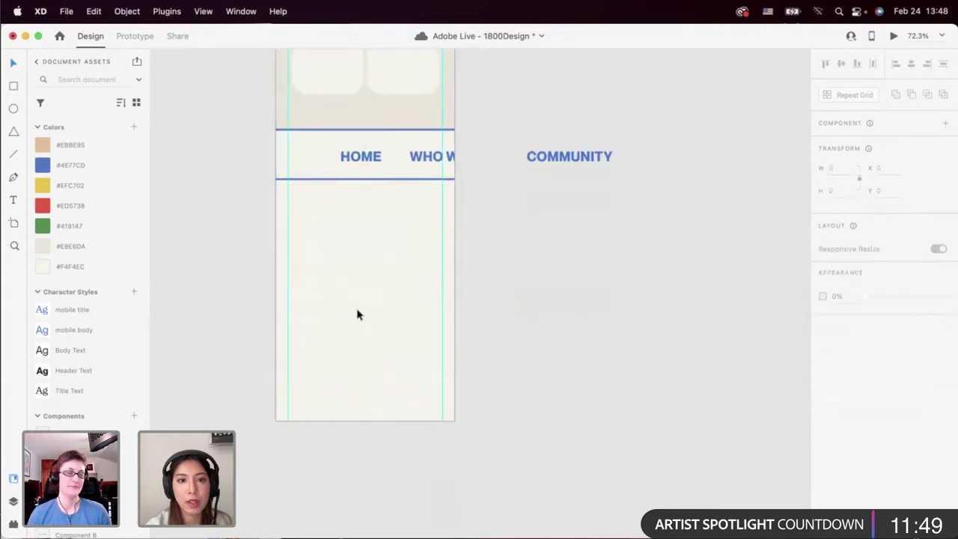
Resize the footer's background rectangle to 440 wide and 668 high, and center it horizontally on the mobile artboard.
{"action": "scroll", "coordinate": [370, 305], "scroll_direction": "down", "scroll_amount": 3}
{"action": "left_click", "coordinate": [376, 215]}
{"action": "scroll", "coordinate": [426, 229], "scroll_direction": "down", "scroll_amount": 5}
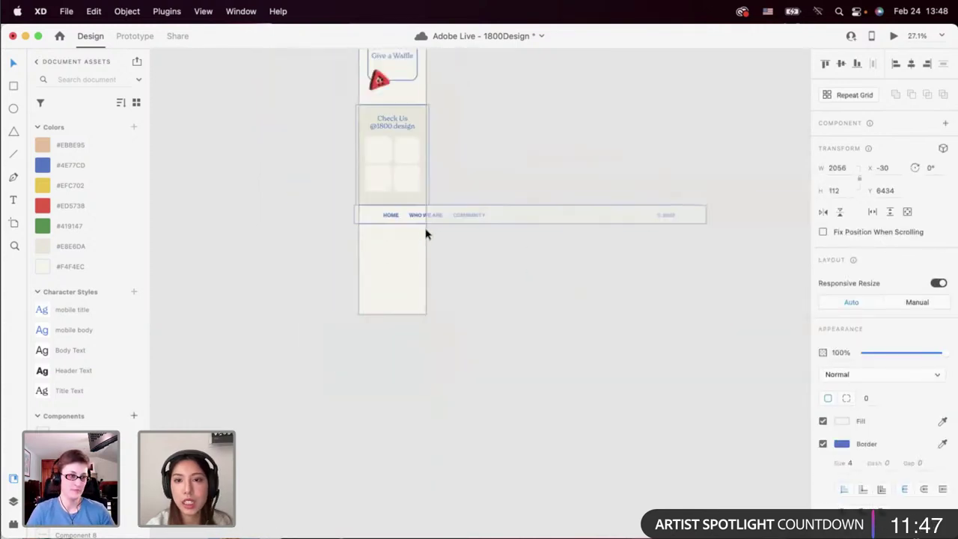
{"action": "left_click_drag", "start_coordinate": [660, 222], "coordinate": [430, 304]}
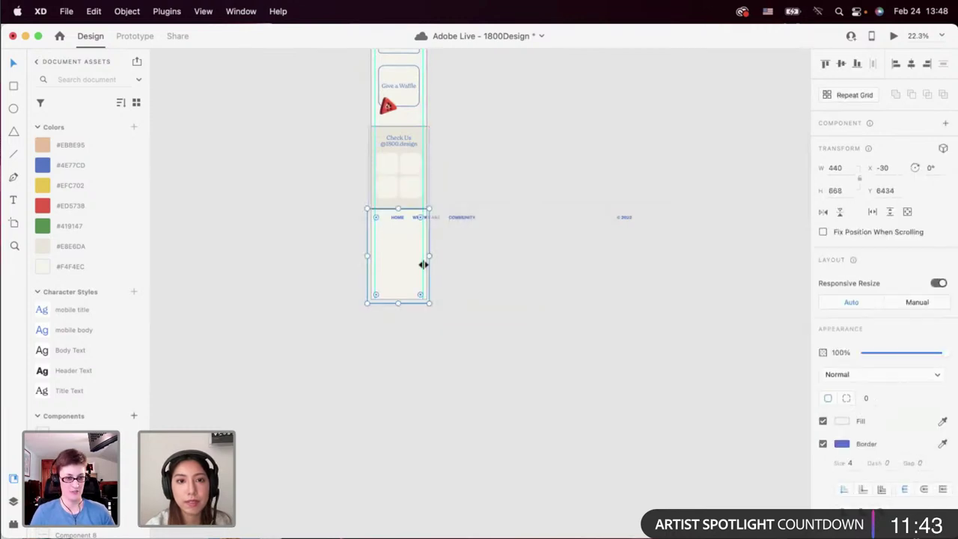
{"action": "left_click", "coordinate": [909, 64]}
Stack HOME, WHO WE ARE, COMMUNITY and © 2022 in one centered column on the footer, with a larger gap above © 2022.
{"action": "scroll", "coordinate": [387, 292], "scroll_direction": "up", "scroll_amount": 4}
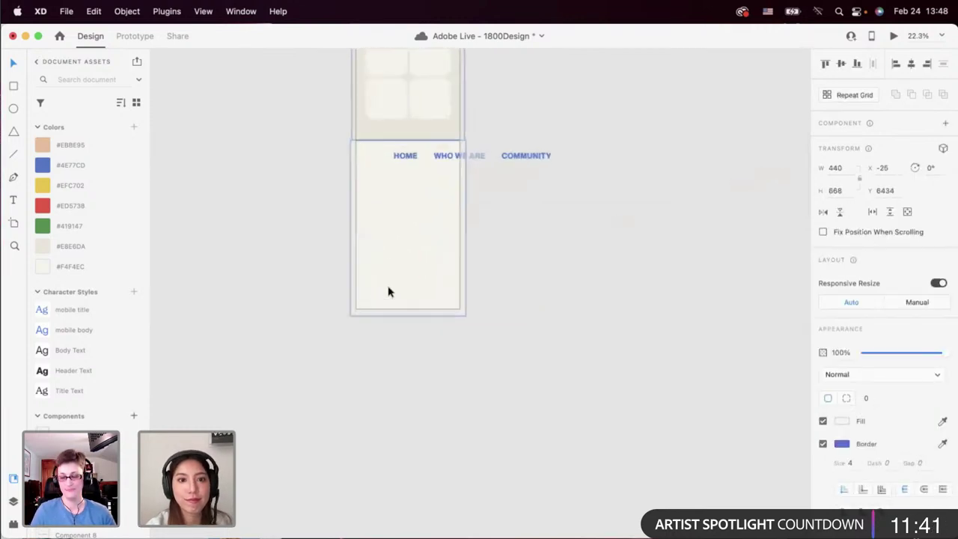
{"action": "scroll", "coordinate": [382, 266], "scroll_direction": "up", "scroll_amount": 2}
{"action": "left_click", "coordinate": [375, 223]}
{"action": "left_click_drag", "start_coordinate": [375, 220], "coordinate": [362, 244]}
{"action": "left_click_drag", "start_coordinate": [506, 223], "coordinate": [388, 259]}
{"action": "left_click_drag", "start_coordinate": [801, 221], "coordinate": [377, 289]}
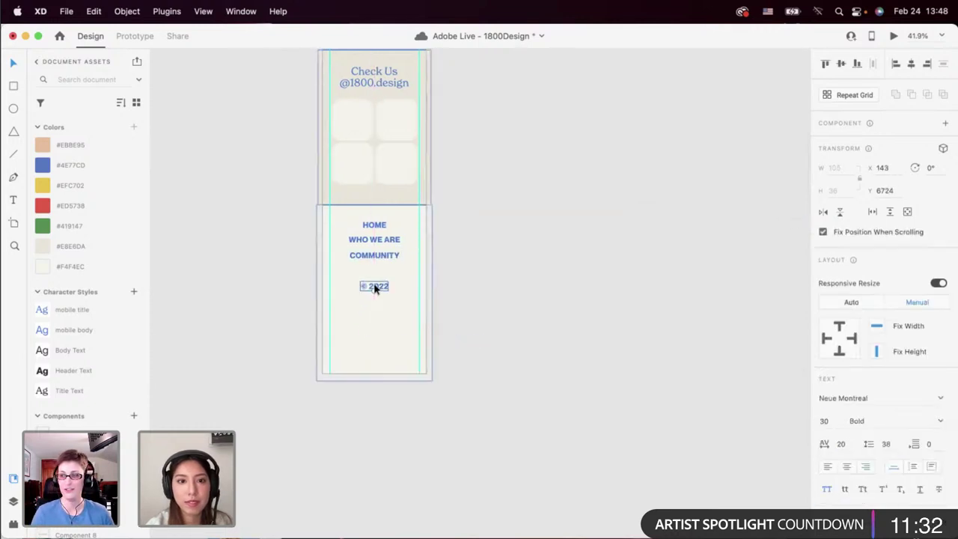
Move COMMUNITY slightly lower and distribute the three footer links HOME, WHO WE ARE and COMMUNITY with equal vertical spacing.
{"action": "left_click_drag", "start_coordinate": [449, 211], "coordinate": [352, 313]}
{"action": "left_click", "coordinate": [453, 228]}
{"action": "left_click_drag", "start_coordinate": [448, 217], "coordinate": [368, 270]}
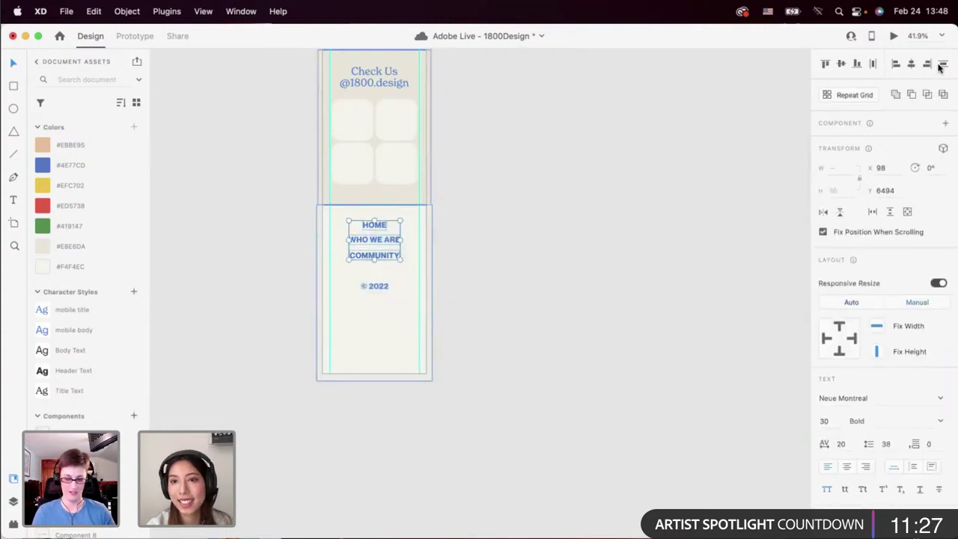
{"action": "left_click", "coordinate": [942, 66]}
{"action": "left_click", "coordinate": [437, 216]}
{"action": "left_click", "coordinate": [374, 259]}
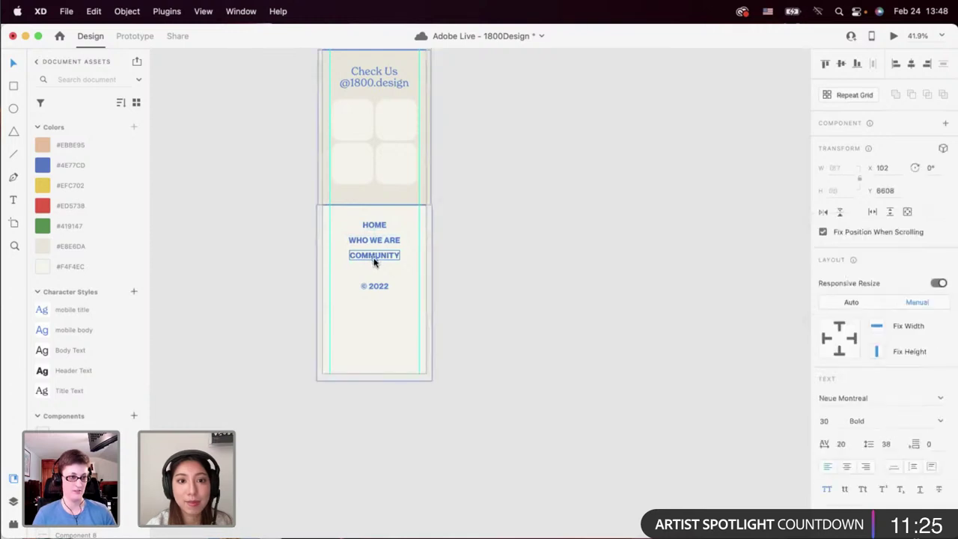
{"action": "left_click", "coordinate": [379, 241], "text": "shift"}
{"action": "left_click", "coordinate": [375, 224], "text": "shift"}
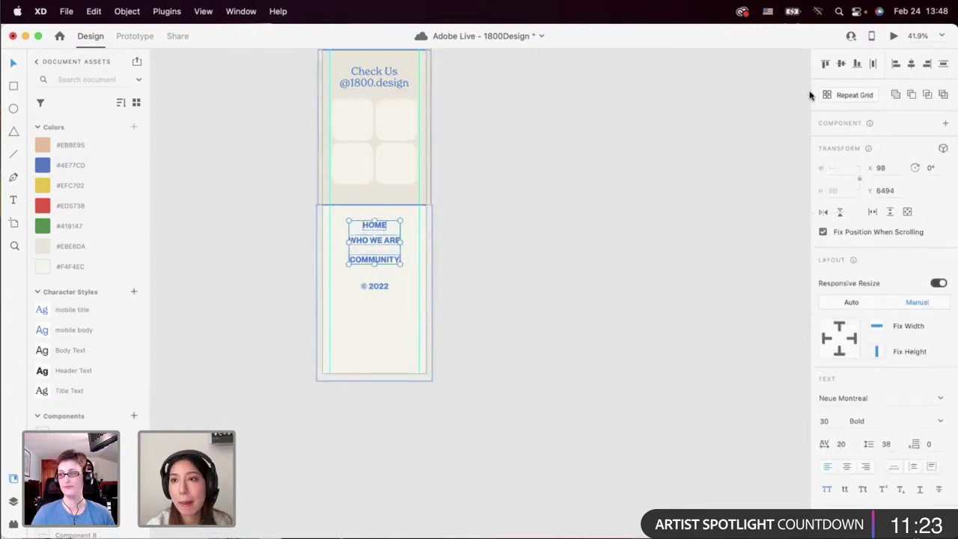
{"action": "left_click", "coordinate": [945, 68]}
{"action": "left_click", "coordinate": [384, 288], "text": "shift"}
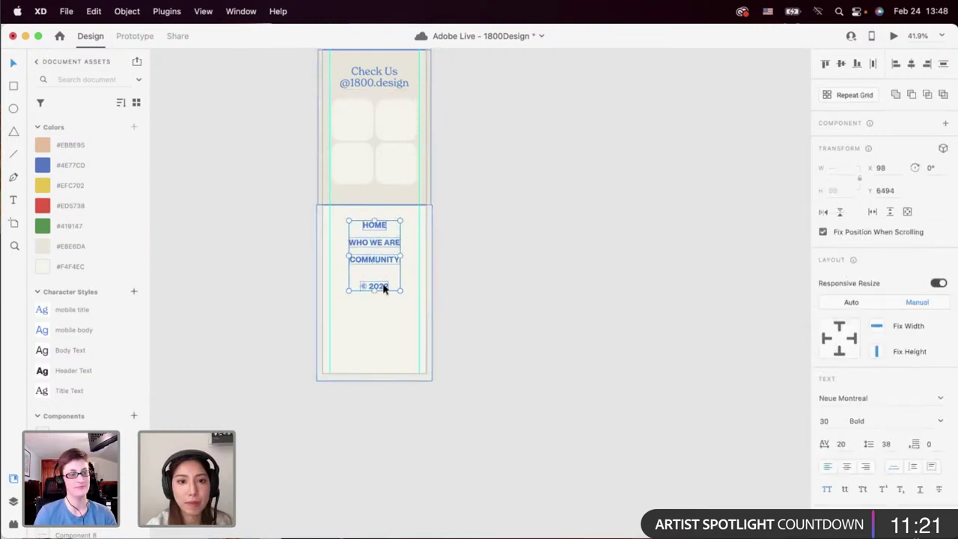
{"action": "left_click", "coordinate": [371, 346]}
{"action": "left_click", "coordinate": [479, 346]}
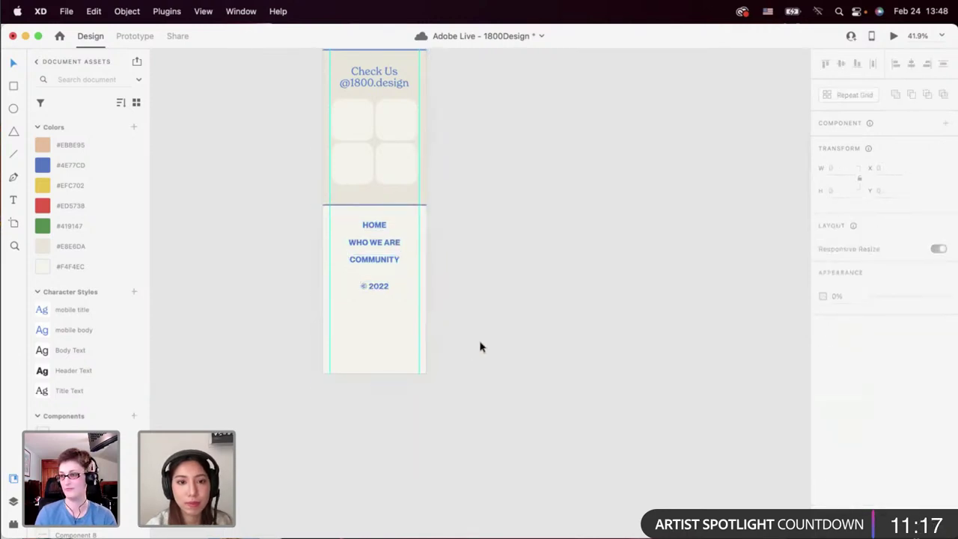
Shorten the mobile artboard to a height of 6794 so that it ends just below © 2022.
{"action": "scroll", "coordinate": [402, 214], "scroll_direction": "up", "scroll_amount": 5}
{"action": "scroll", "coordinate": [399, 222], "scroll_direction": "down", "scroll_amount": 3}
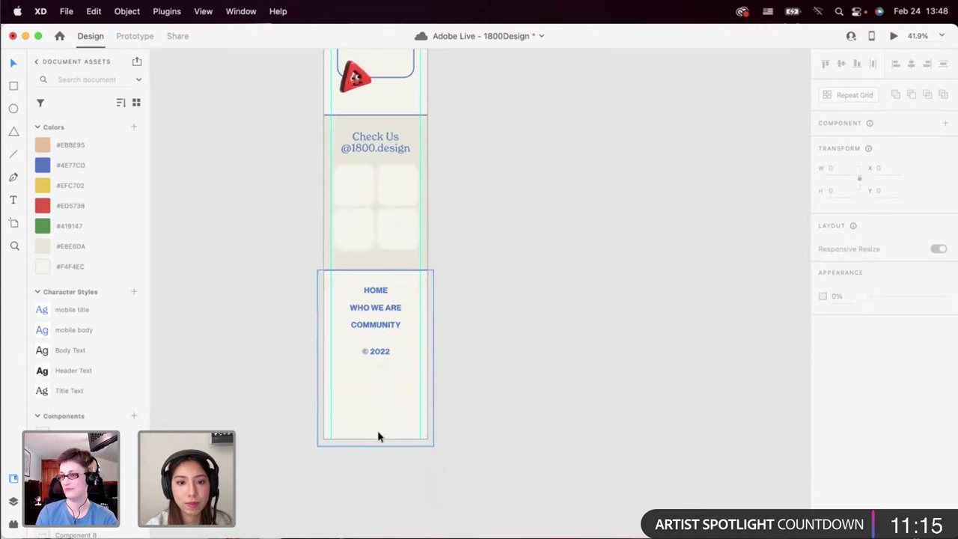
{"action": "left_click", "coordinate": [397, 104]}
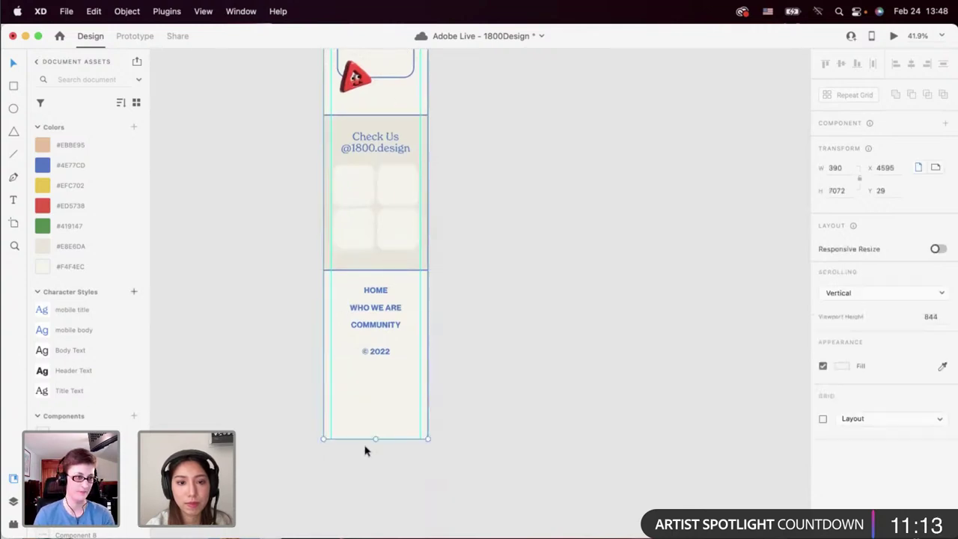
{"action": "left_click_drag", "start_coordinate": [375, 439], "coordinate": [376, 364]}
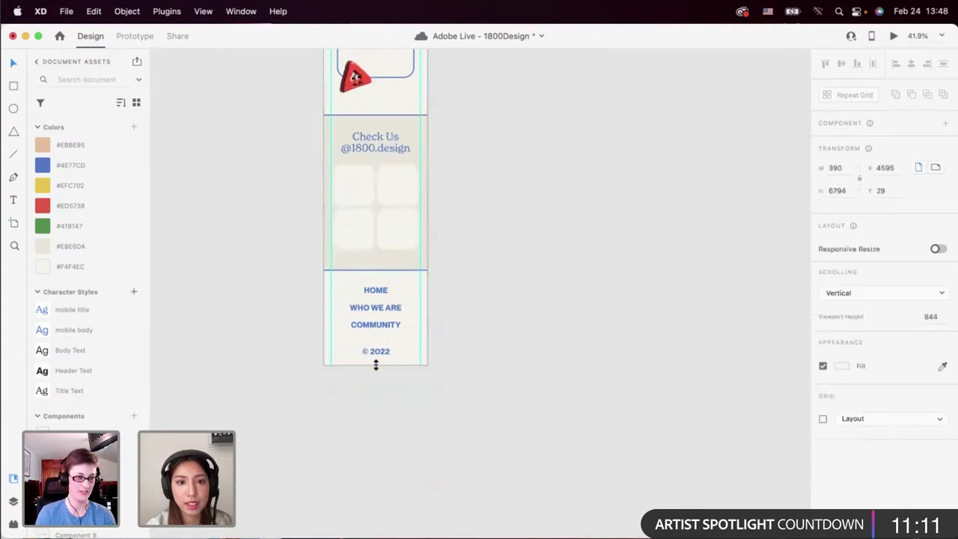
{"action": "left_click", "coordinate": [494, 391]}
{"action": "scroll", "coordinate": [496, 391], "scroll_direction": "down", "scroll_amount": 3}
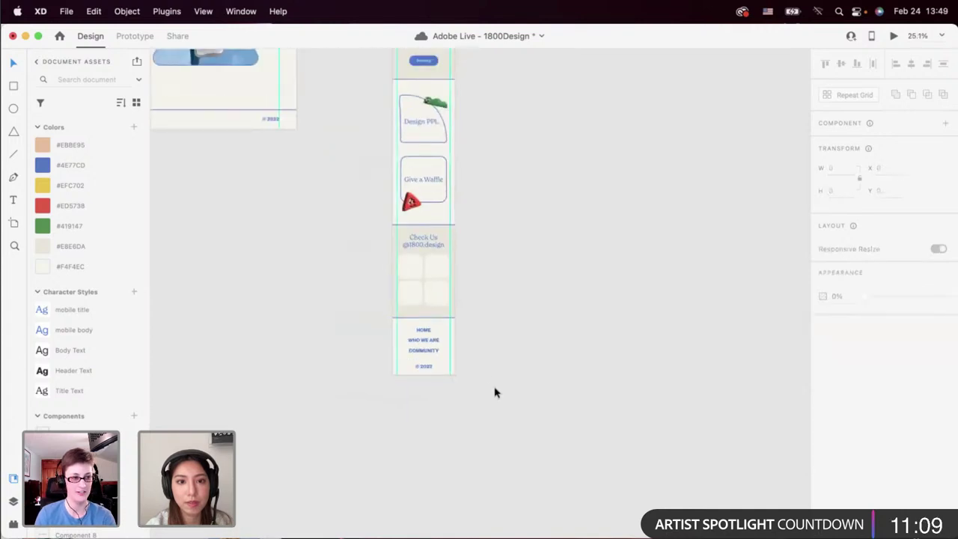
Preview the mobile page, skim it down to the Community Highlight section and return to its top.
{"action": "scroll", "coordinate": [447, 283], "scroll_direction": "up", "scroll_amount": 3}
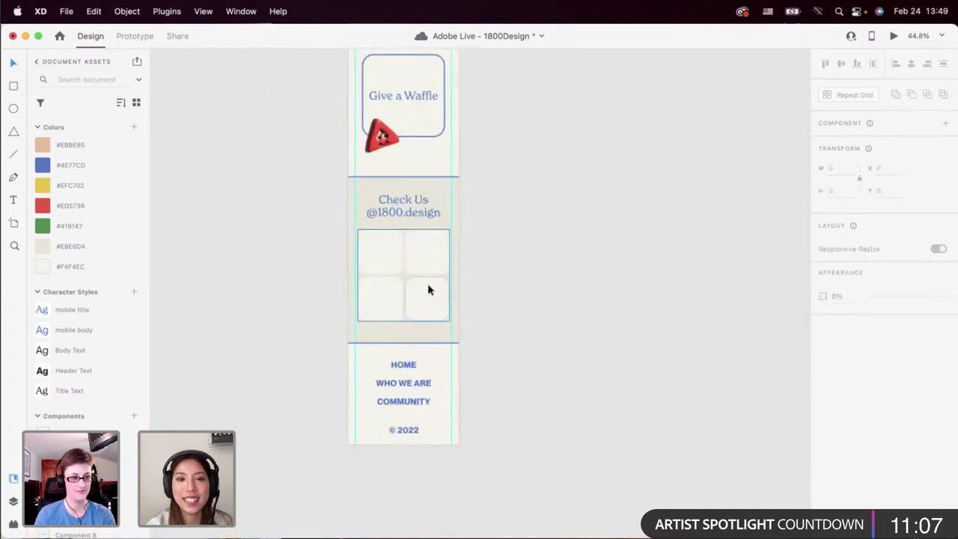
{"action": "left_click", "coordinate": [428, 291]}
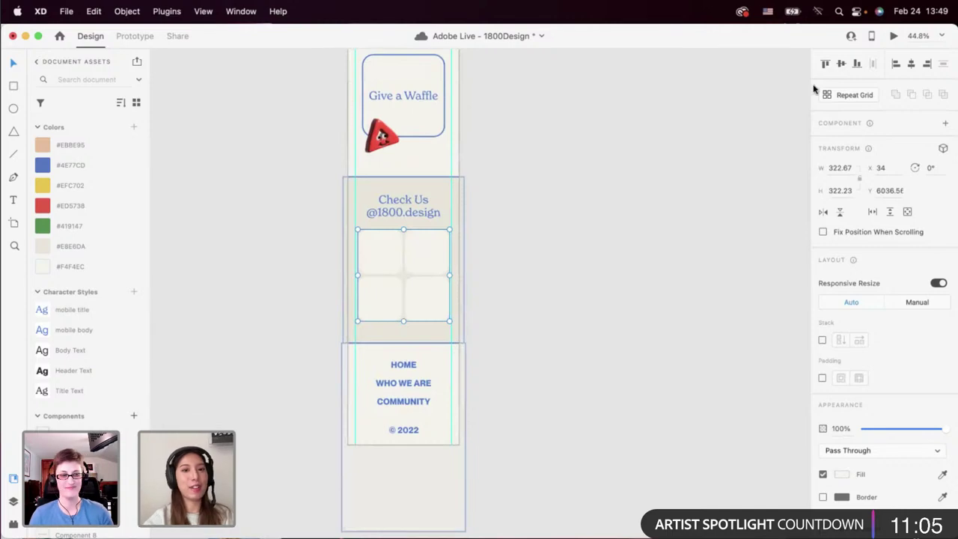
{"action": "left_click", "coordinate": [896, 36]}
{"action": "scroll", "coordinate": [266, 299], "scroll_direction": "down", "scroll_amount": 10}
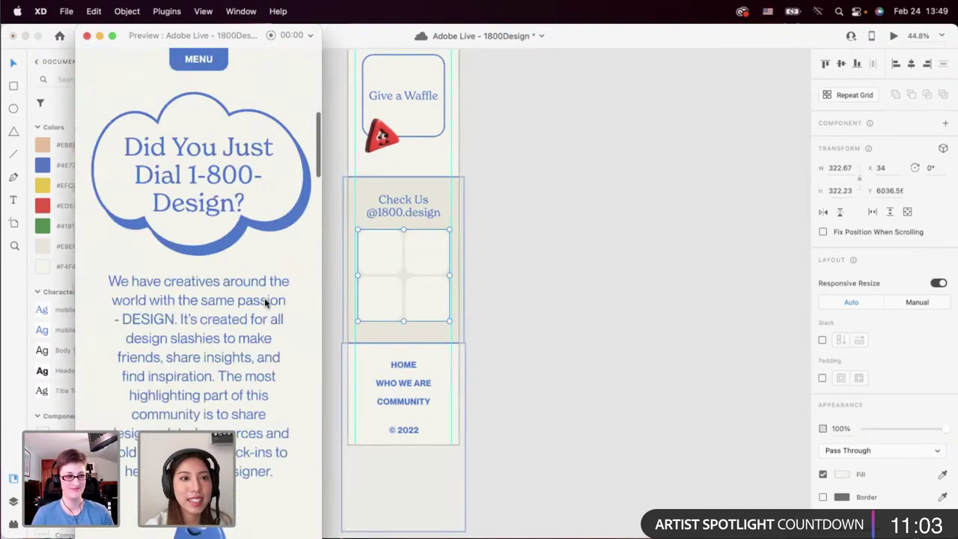
{"action": "scroll", "coordinate": [265, 304], "scroll_direction": "down", "scroll_amount": 10}
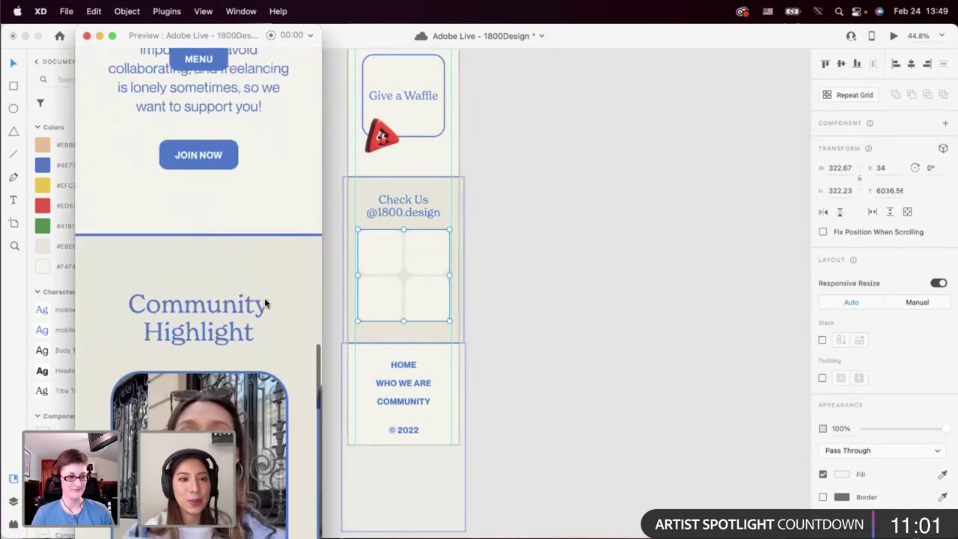
{"action": "scroll", "coordinate": [265, 303], "scroll_direction": "up", "scroll_amount": 15}
{"action": "scroll", "coordinate": [265, 304], "scroll_direction": "up", "scroll_amount": 10}
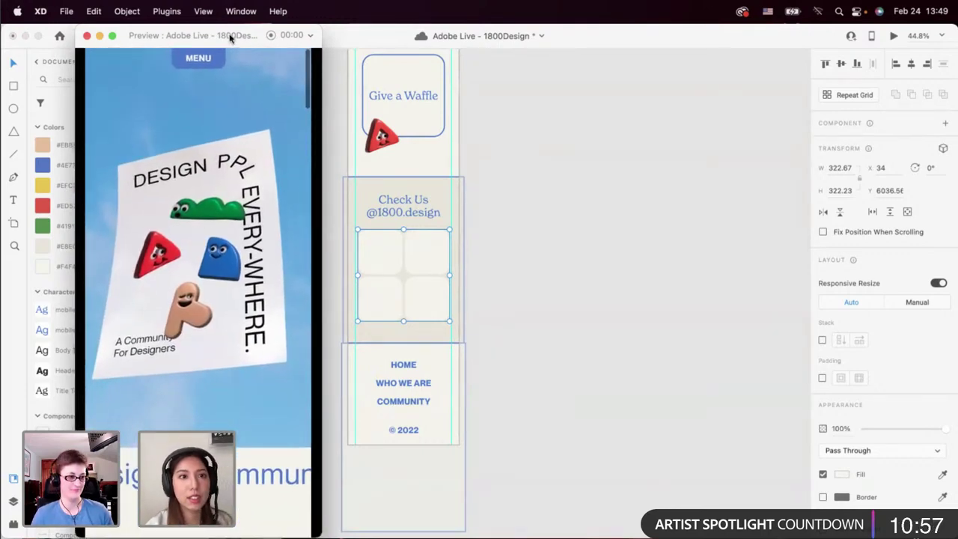
Move the preview to the middle of the screen and test opening and closing the page's MENU overlay.
{"action": "left_click_drag", "start_coordinate": [260, 36], "coordinate": [414, 36]}
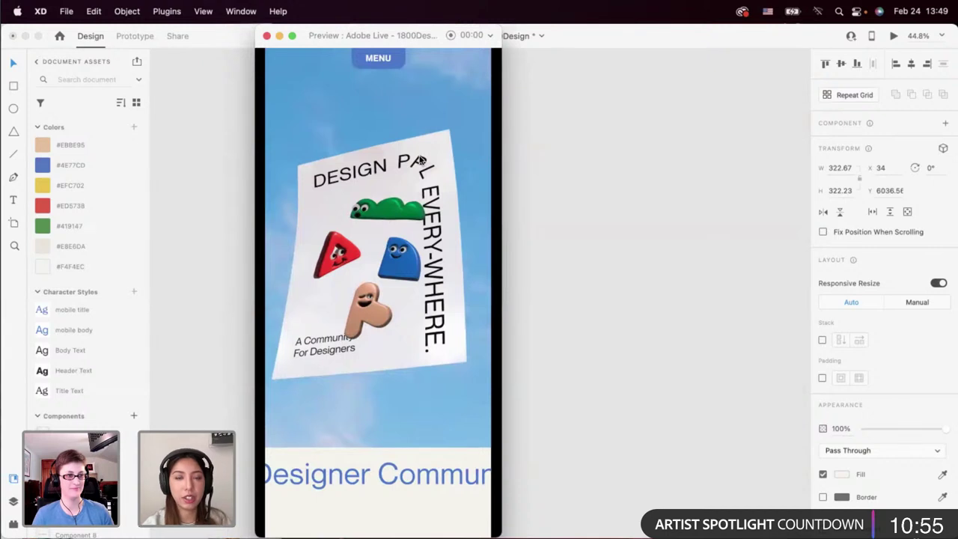
{"action": "left_click", "coordinate": [378, 58]}
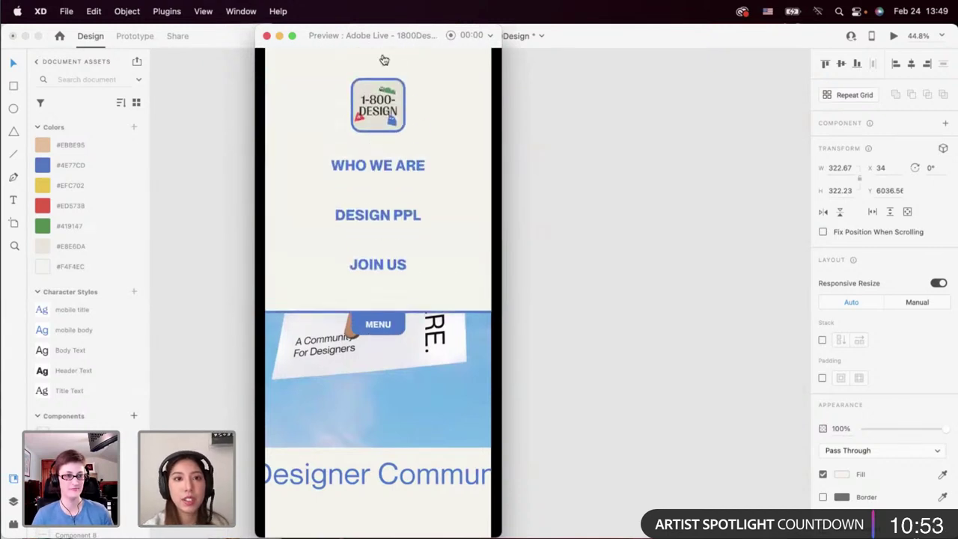
{"action": "left_click", "coordinate": [380, 334]}
Review the previewed mobile page from the hero image through the introduction, Mini Workshops and Community Space sections.
{"action": "scroll", "coordinate": [378, 334], "scroll_direction": "down", "scroll_amount": 5}
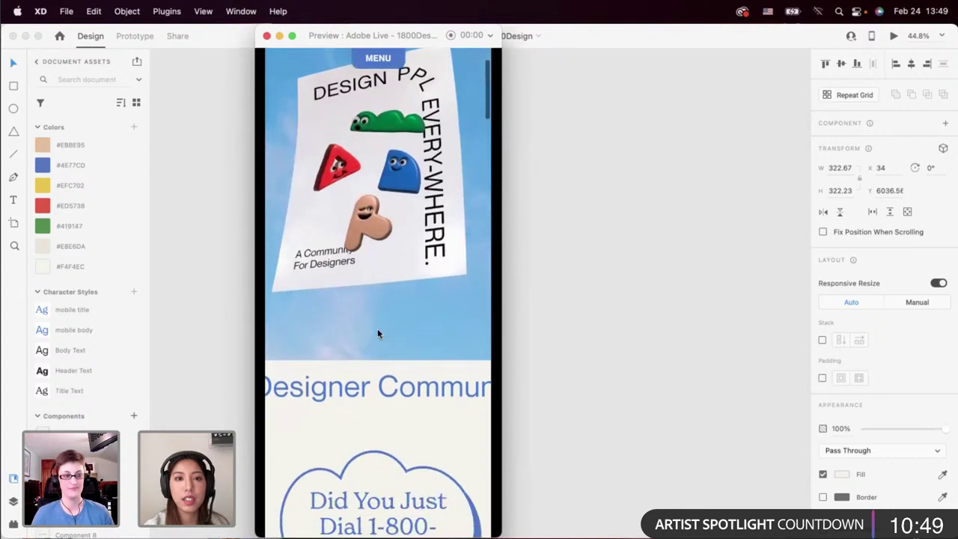
{"action": "scroll", "coordinate": [409, 298], "scroll_direction": "down", "scroll_amount": 6}
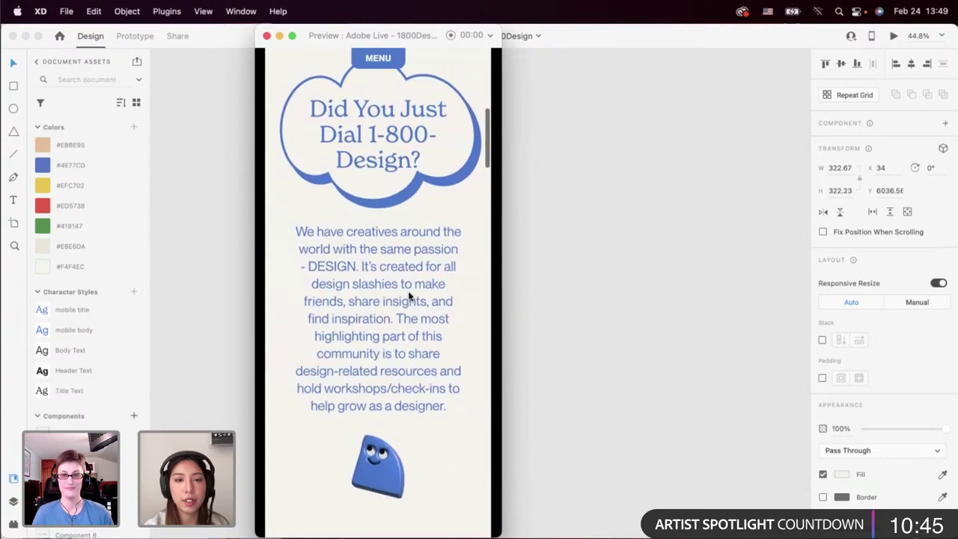
{"action": "scroll", "coordinate": [409, 297], "scroll_direction": "down", "scroll_amount": 7}
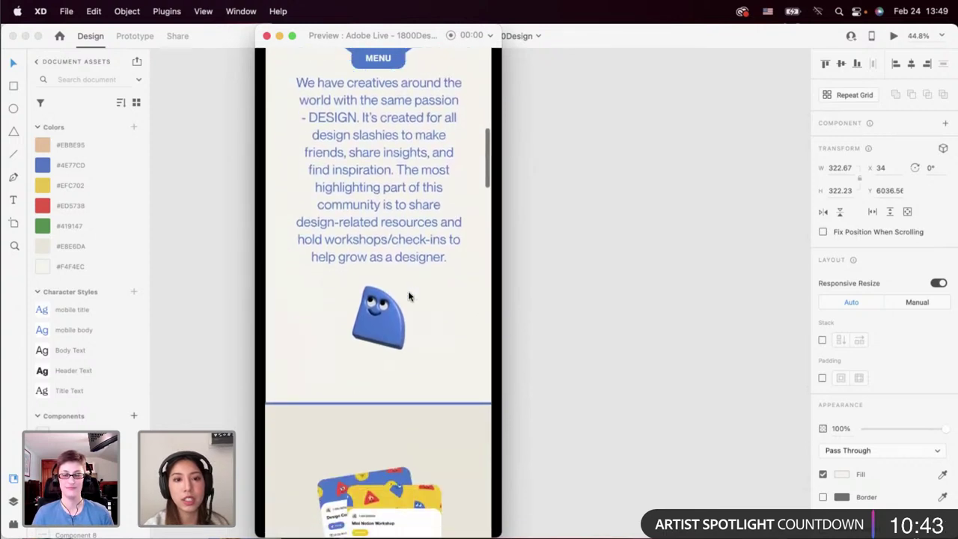
{"action": "scroll", "coordinate": [409, 297], "scroll_direction": "down", "scroll_amount": 1}
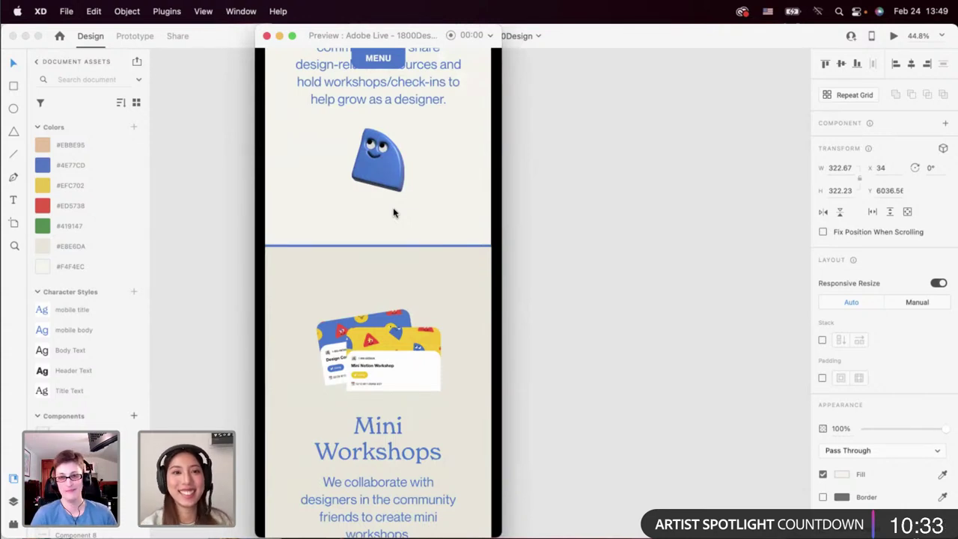
{"action": "scroll", "coordinate": [394, 214], "scroll_direction": "down", "scroll_amount": 6}
{"action": "scroll", "coordinate": [394, 212], "scroll_direction": "up", "scroll_amount": 2}
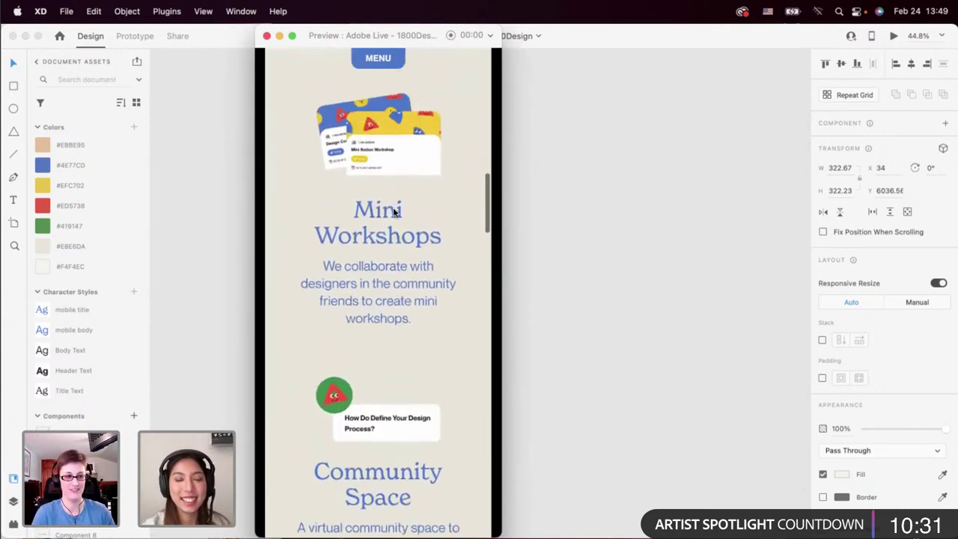
{"action": "scroll", "coordinate": [394, 212], "scroll_direction": "up", "scroll_amount": 1}
{"action": "scroll", "coordinate": [394, 214], "scroll_direction": "down", "scroll_amount": 5}
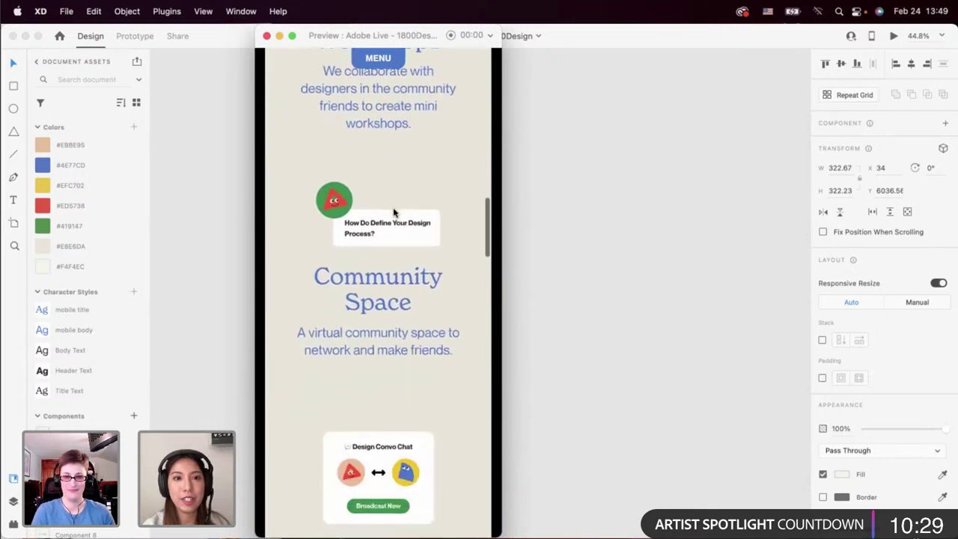
{"action": "scroll", "coordinate": [394, 213], "scroll_direction": "down", "scroll_amount": 5}
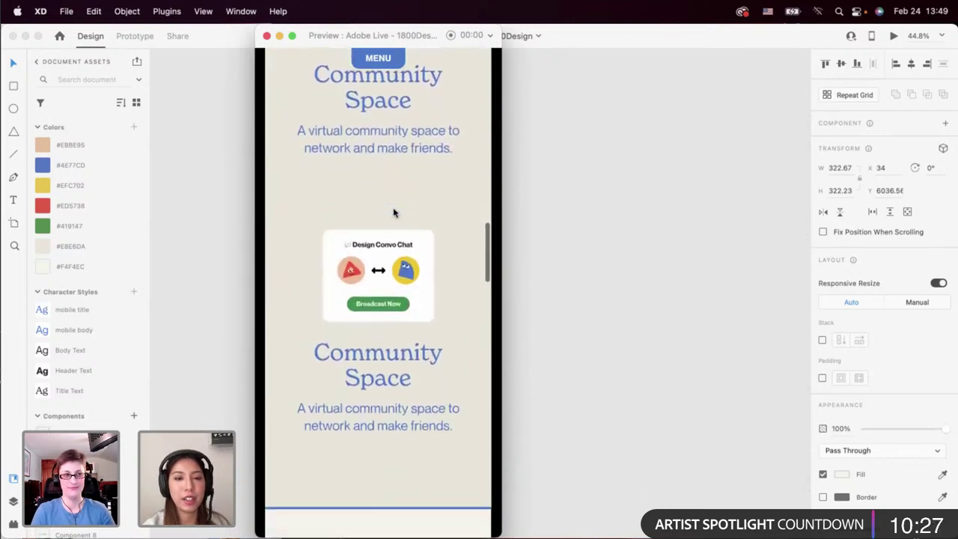
Review the Designer Curated section in the preview and test the sideways scrolling of the Community Highlight cards.
{"action": "scroll", "coordinate": [393, 213], "scroll_direction": "down", "scroll_amount": 12}
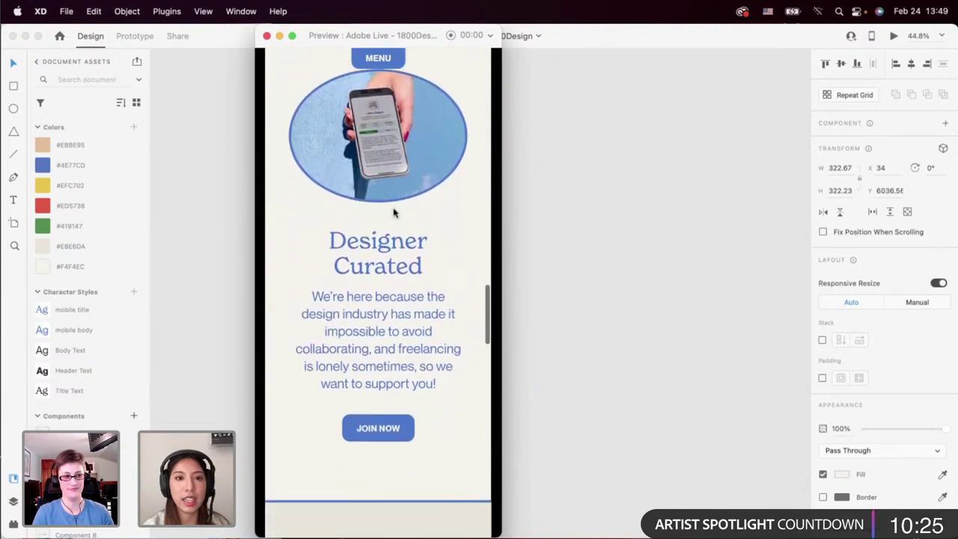
{"action": "scroll", "coordinate": [393, 213], "scroll_direction": "up", "scroll_amount": 1}
{"action": "scroll", "coordinate": [393, 250], "scroll_direction": "down", "scroll_amount": 1}
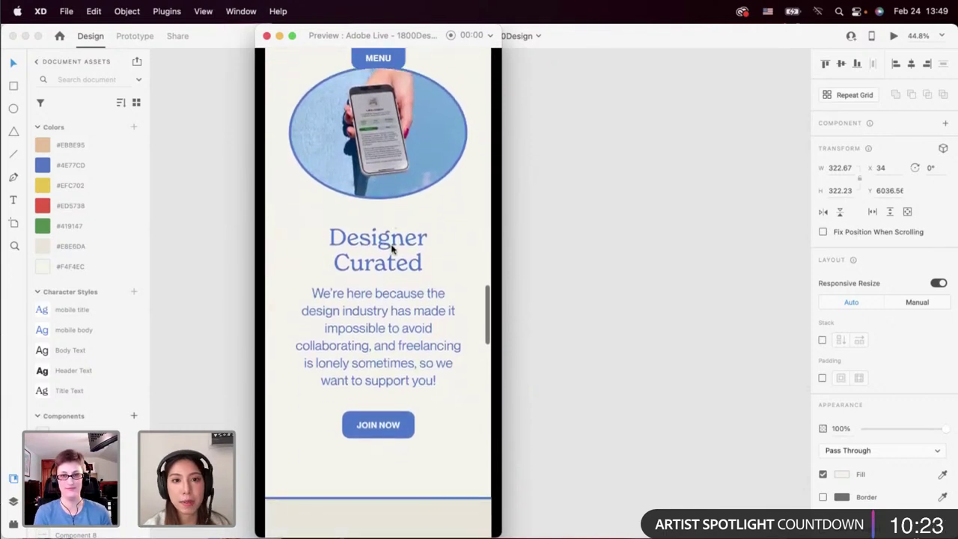
{"action": "scroll", "coordinate": [392, 249], "scroll_direction": "up", "scroll_amount": 1}
{"action": "scroll", "coordinate": [392, 250], "scroll_direction": "down", "scroll_amount": 6}
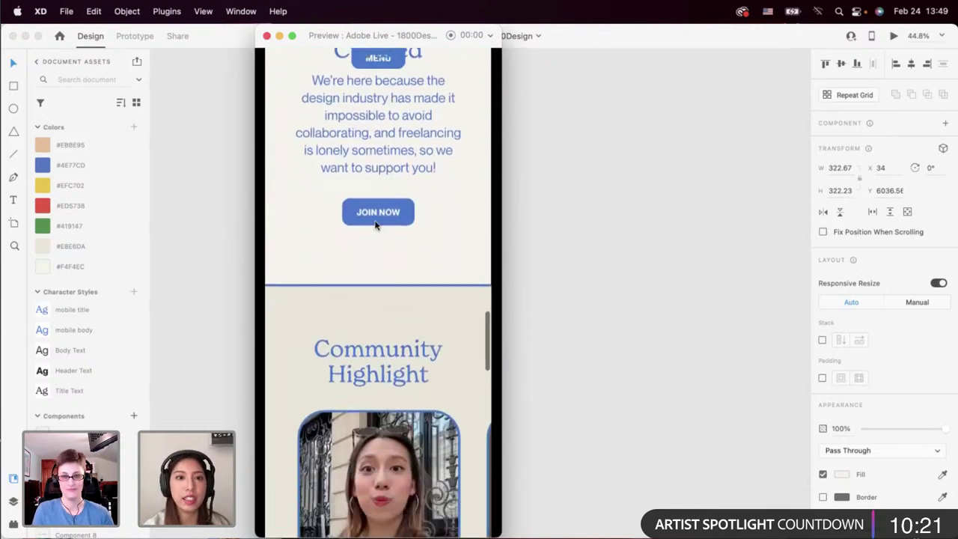
{"action": "scroll", "coordinate": [381, 232], "scroll_direction": "down", "scroll_amount": 6}
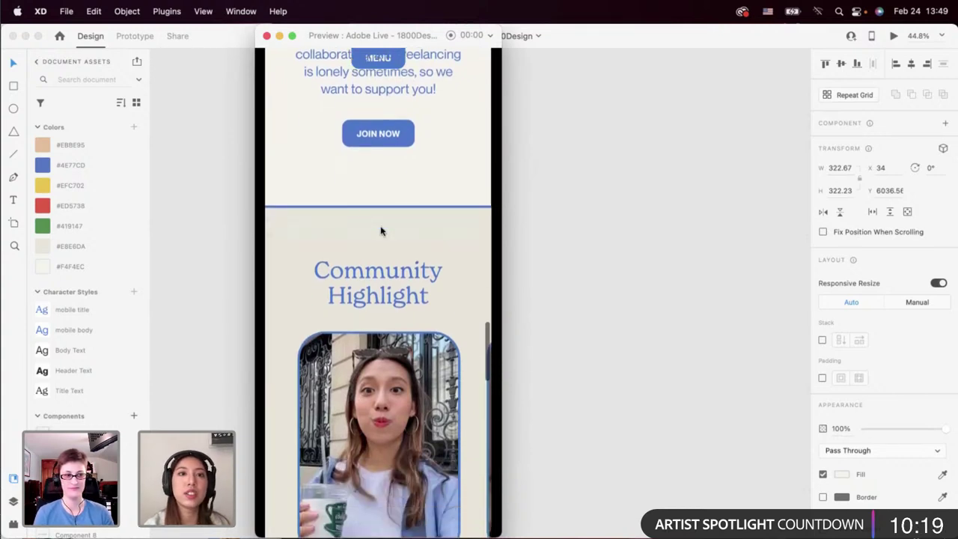
{"action": "scroll", "coordinate": [381, 230], "scroll_direction": "down", "scroll_amount": 1}
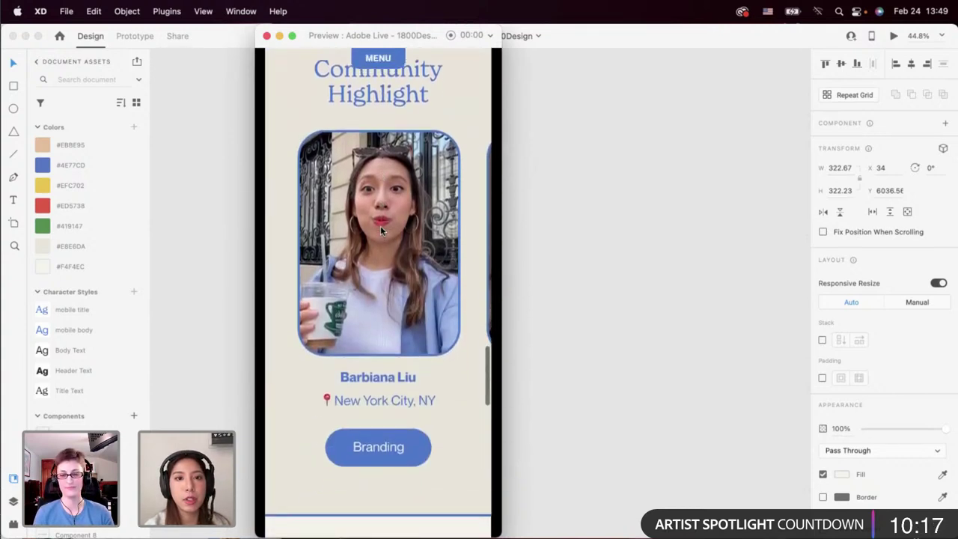
{"action": "scroll", "coordinate": [383, 290], "scroll_direction": "right", "scroll_amount": 7}
{"action": "scroll", "coordinate": [383, 290], "scroll_direction": "right", "scroll_amount": 2}
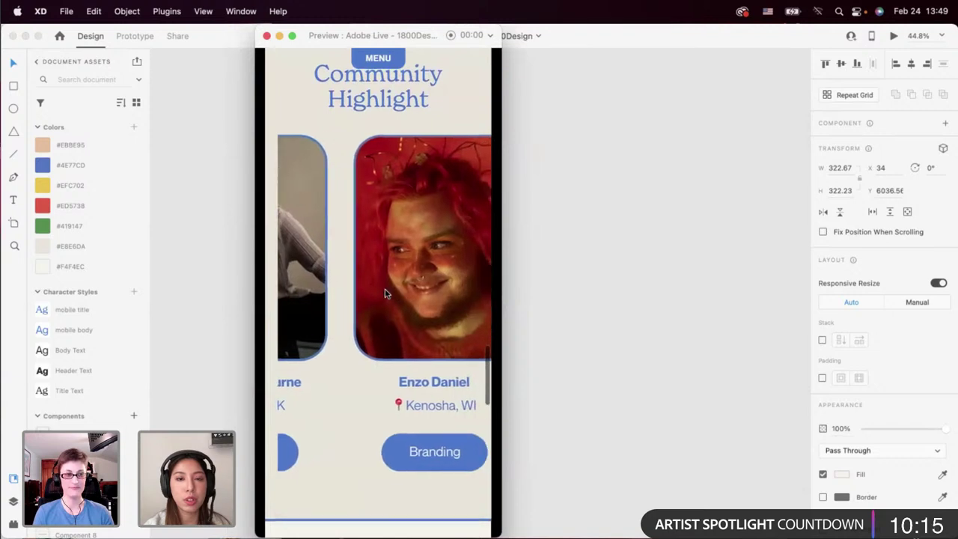
Test the hover states of the Design PPL and Give a Waffle shapes and review the preview down to the footer.
{"action": "scroll", "coordinate": [342, 410], "scroll_direction": "down", "scroll_amount": 11}
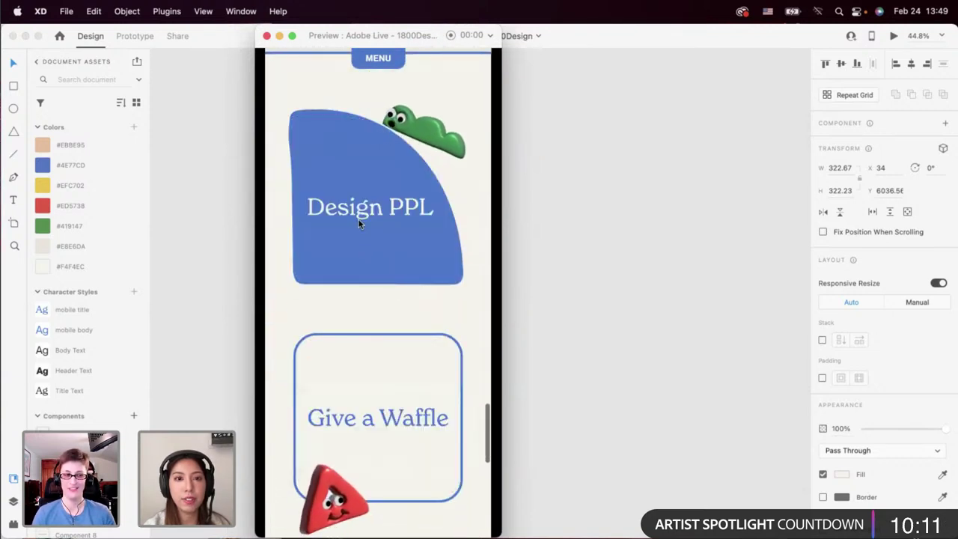
{"action": "scroll", "coordinate": [432, 336], "scroll_direction": "down", "scroll_amount": 1}
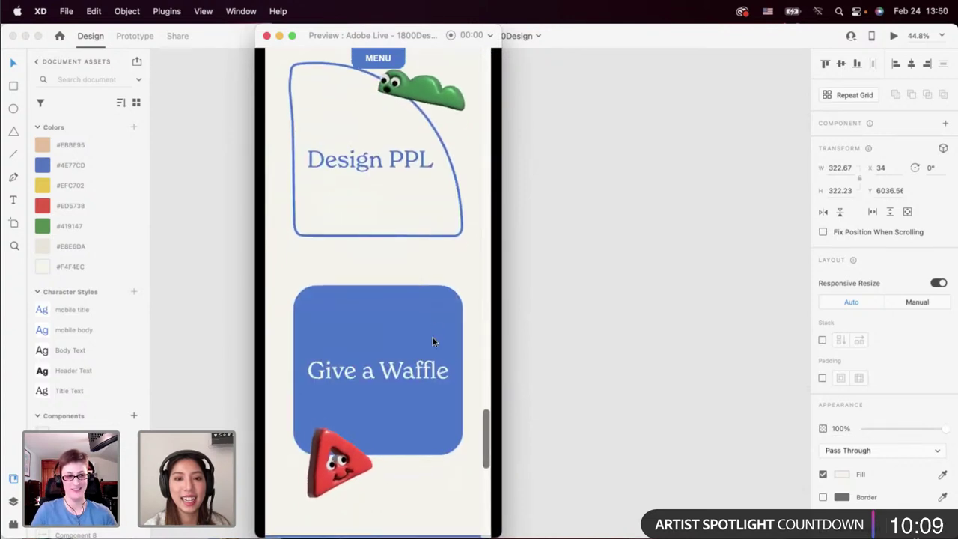
{"action": "scroll", "coordinate": [440, 263], "scroll_direction": "down", "scroll_amount": 1}
{"action": "scroll", "coordinate": [464, 262], "scroll_direction": "up", "scroll_amount": 2}
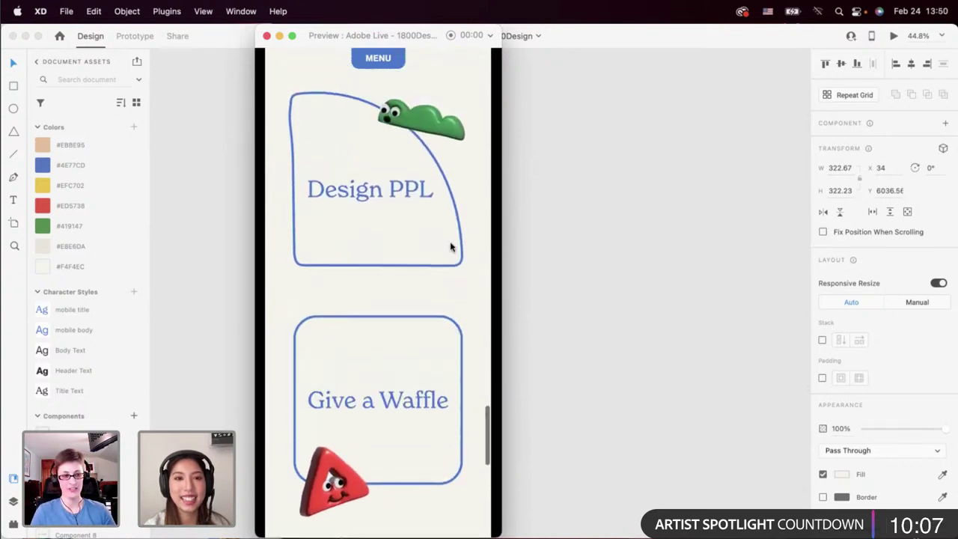
{"action": "scroll", "coordinate": [434, 282], "scroll_direction": "down", "scroll_amount": 5}
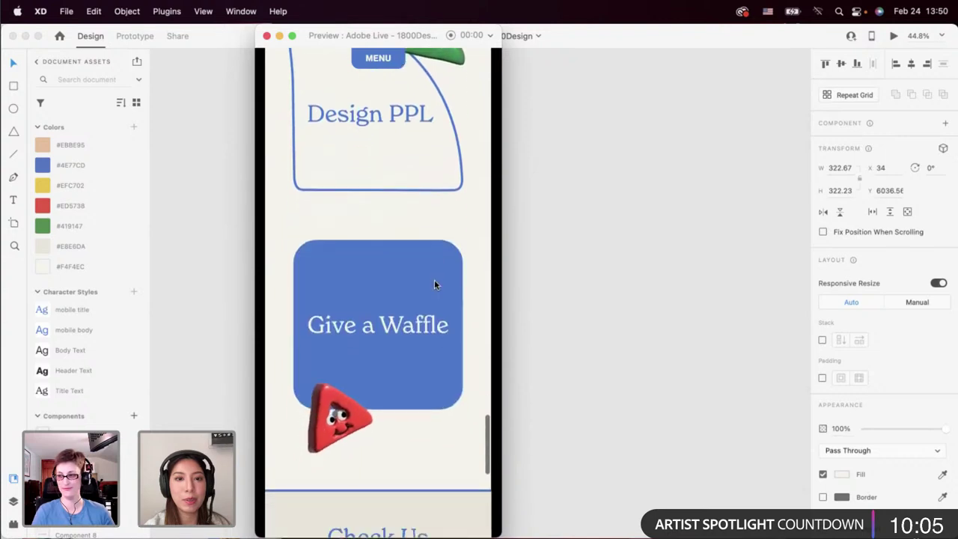
{"action": "scroll", "coordinate": [435, 285], "scroll_direction": "down", "scroll_amount": 5}
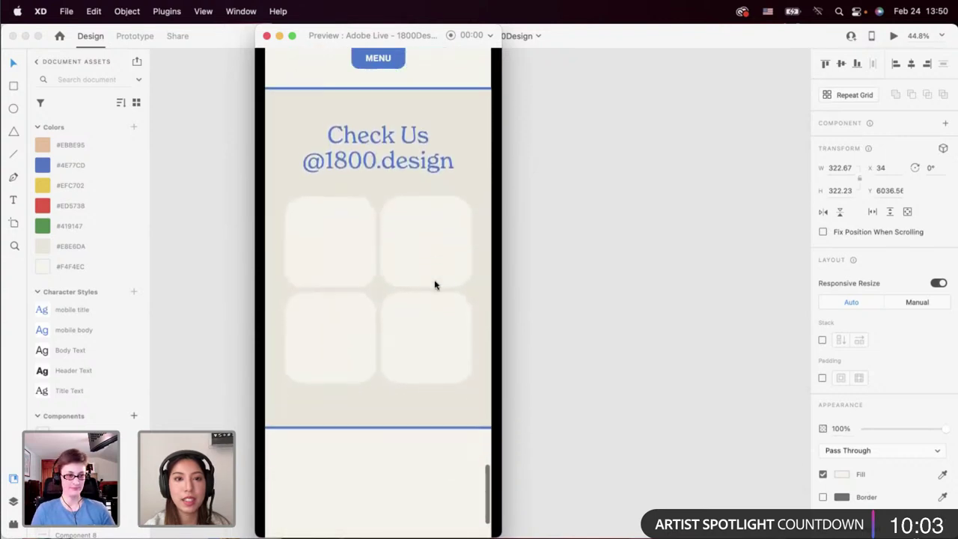
{"action": "scroll", "coordinate": [435, 285], "scroll_direction": "up", "scroll_amount": 1}
{"action": "scroll", "coordinate": [428, 270], "scroll_direction": "down", "scroll_amount": 2}
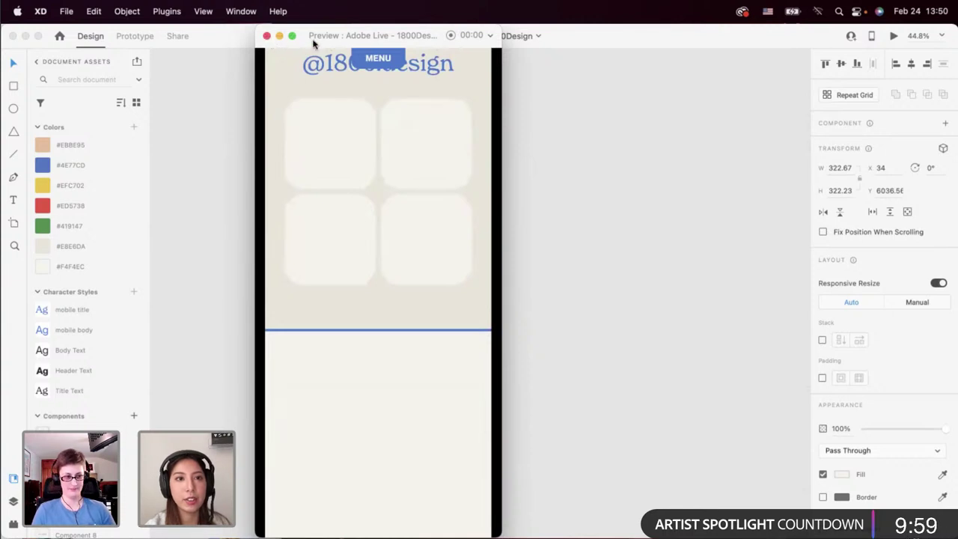
Move the preview aside and turn off Fix Position When Scrolling for the footer background and its four texts.
{"action": "left_click_drag", "start_coordinate": [312, 35], "coordinate": [131, 35]}
{"action": "left_click", "coordinate": [401, 362]}
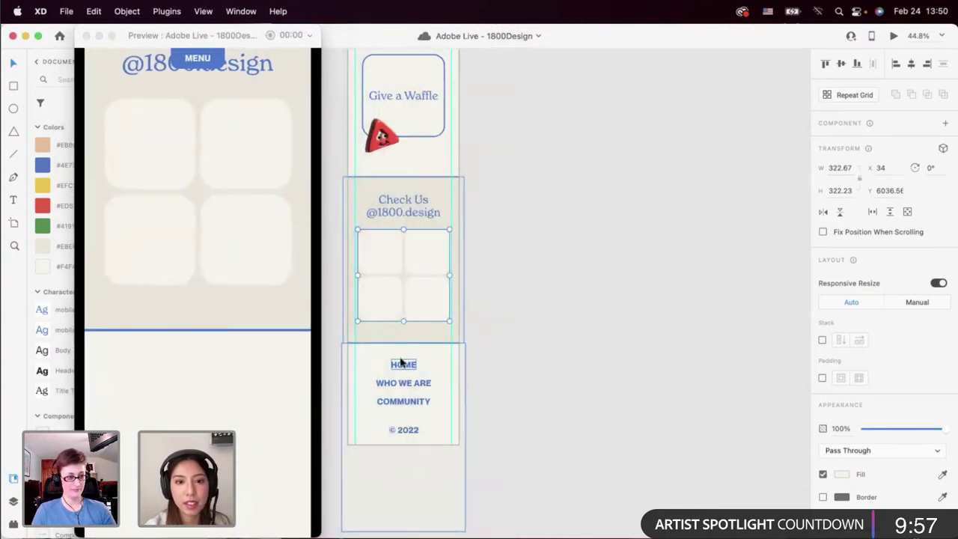
{"action": "left_click_drag", "start_coordinate": [475, 364], "coordinate": [375, 453]}
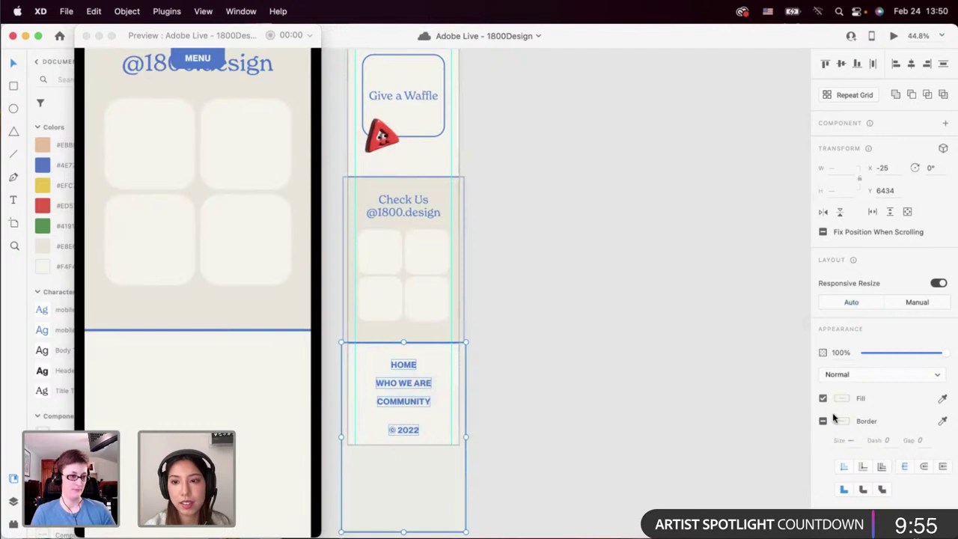
{"action": "left_click", "coordinate": [823, 233]}
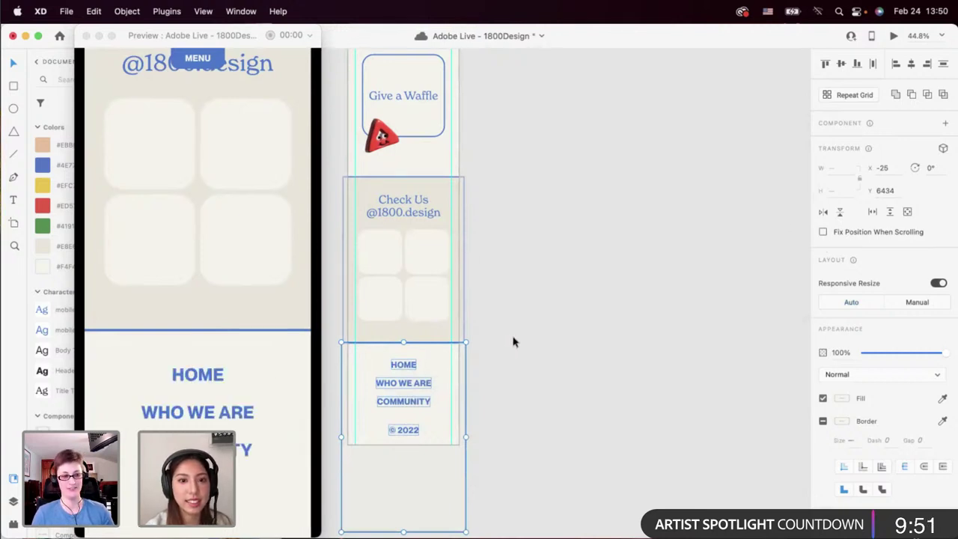
{"action": "scroll", "coordinate": [545, 266], "scroll_direction": "left", "scroll_amount": 2}
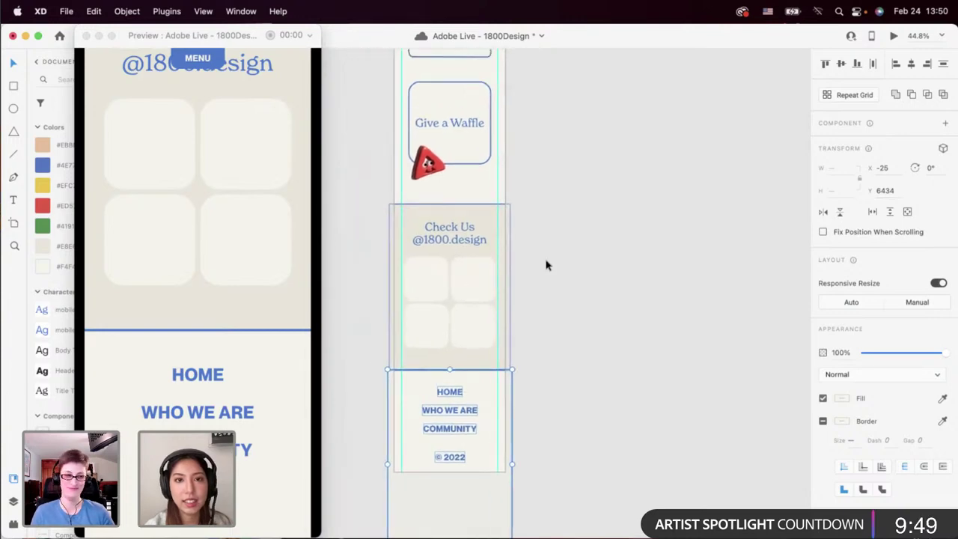
{"action": "left_click", "coordinate": [546, 266]}
Inspect the menu component at the top of the Home - mobile artboard and return to the footer.
{"action": "scroll", "coordinate": [546, 267], "scroll_direction": "up", "scroll_amount": 12}
{"action": "scroll", "coordinate": [546, 267], "scroll_direction": "up", "scroll_amount": 15}
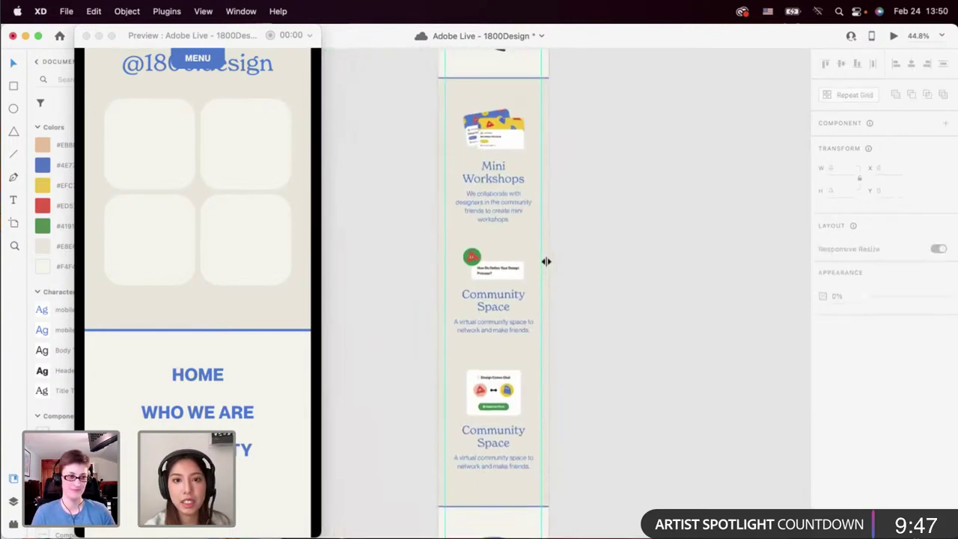
{"action": "scroll", "coordinate": [547, 266], "scroll_direction": "down", "scroll_amount": 1}
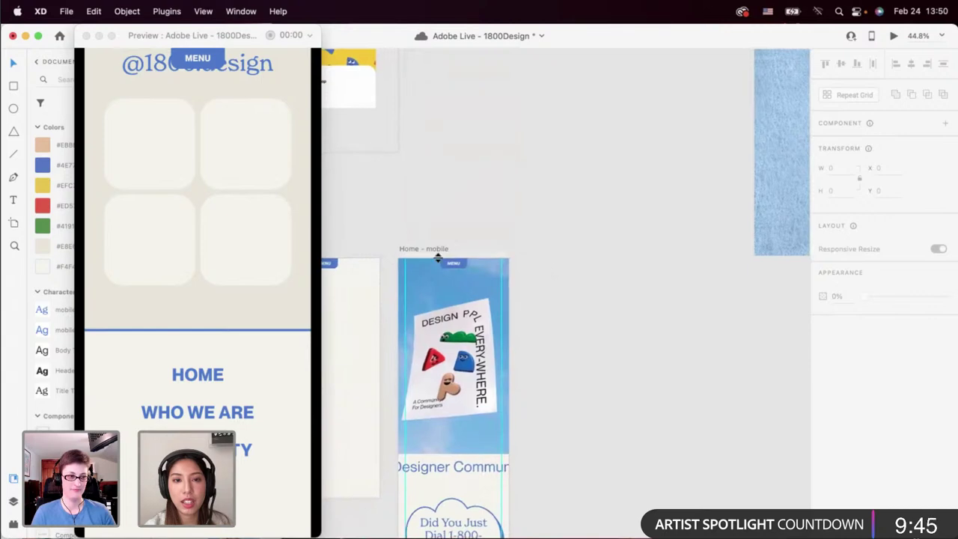
{"action": "left_click", "coordinate": [451, 266]}
{"action": "scroll", "coordinate": [454, 250], "scroll_direction": "down", "scroll_amount": 1}
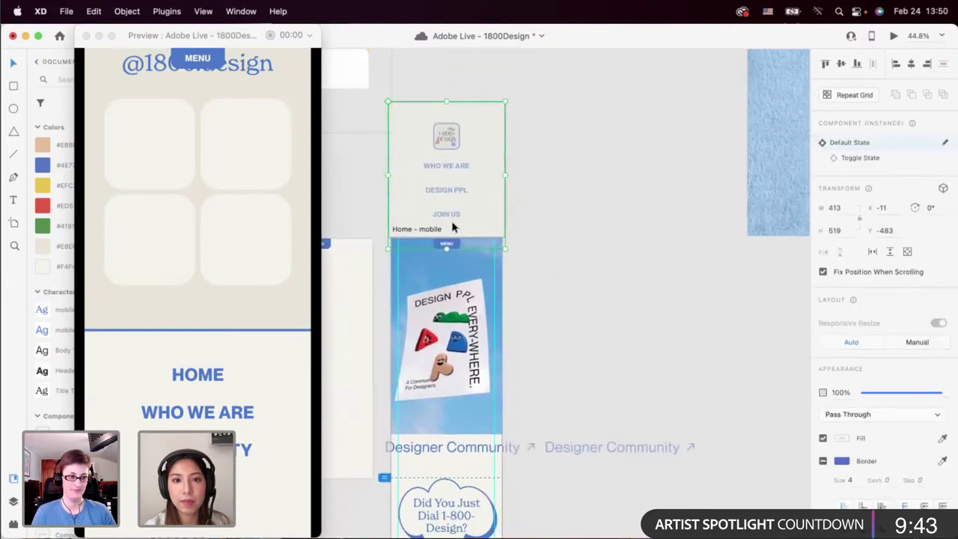
{"action": "scroll", "coordinate": [452, 226], "scroll_direction": "down", "scroll_amount": 12}
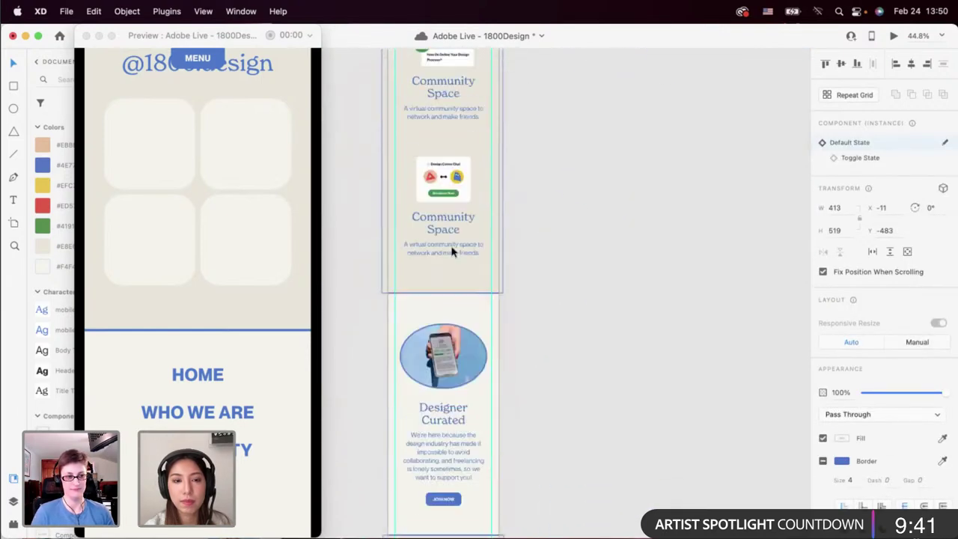
{"action": "scroll", "coordinate": [452, 252], "scroll_direction": "down", "scroll_amount": 15}
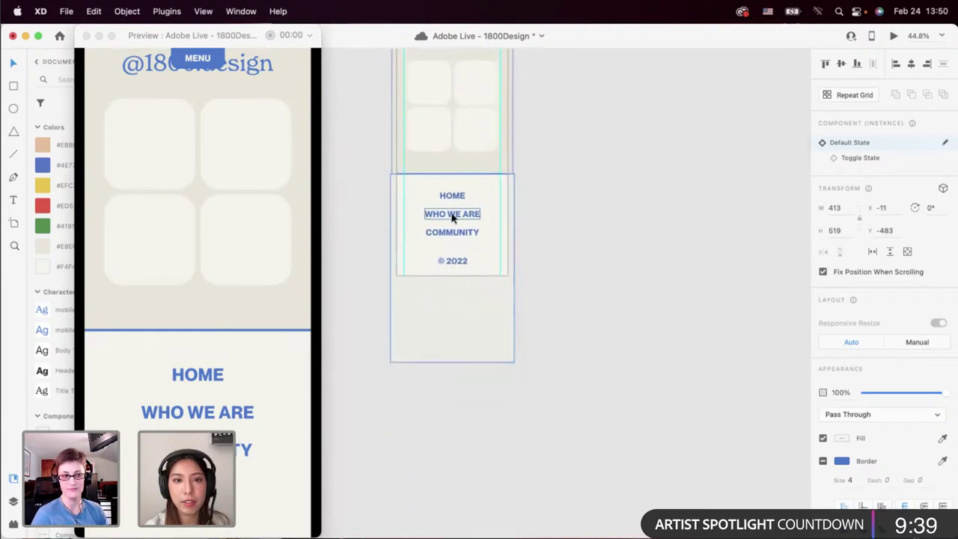
Close the preview, then restyle the four footer texts with the mobile body character style, centred horizontally on each other.
{"action": "double_click", "coordinate": [452, 215]}
{"action": "scroll", "coordinate": [452, 217], "scroll_direction": "up", "scroll_amount": 2}
{"action": "double_click", "coordinate": [452, 216]}
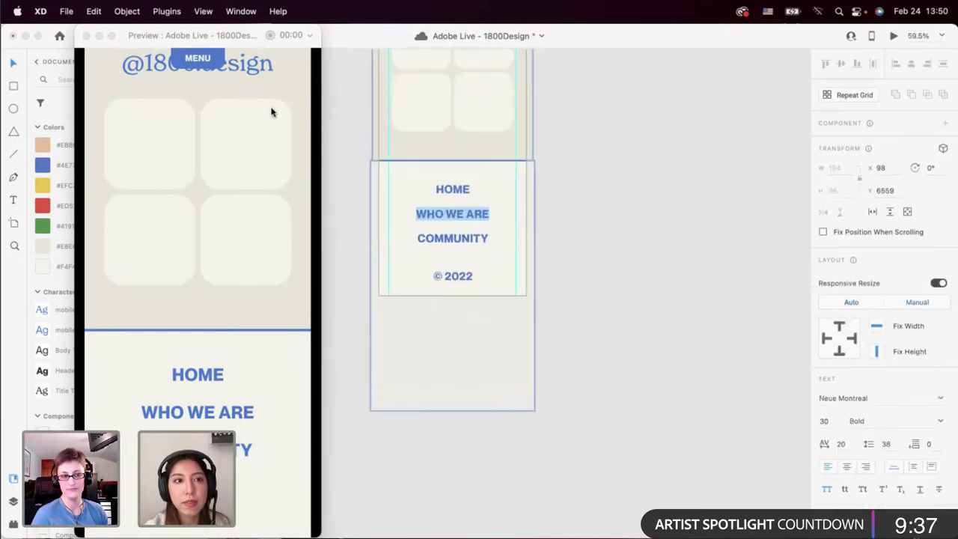
{"action": "left_click", "coordinate": [86, 36]}
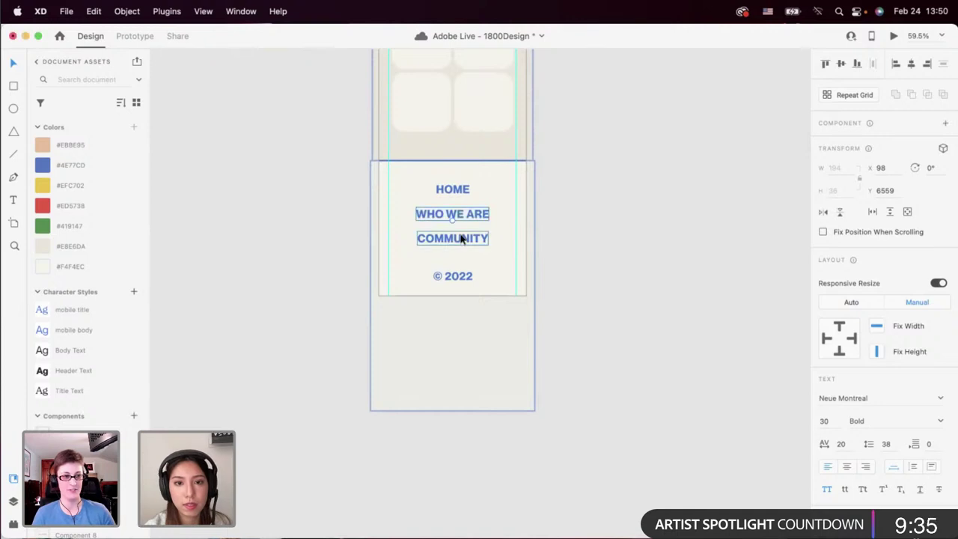
{"action": "left_click", "coordinate": [451, 192], "text": "shift"}
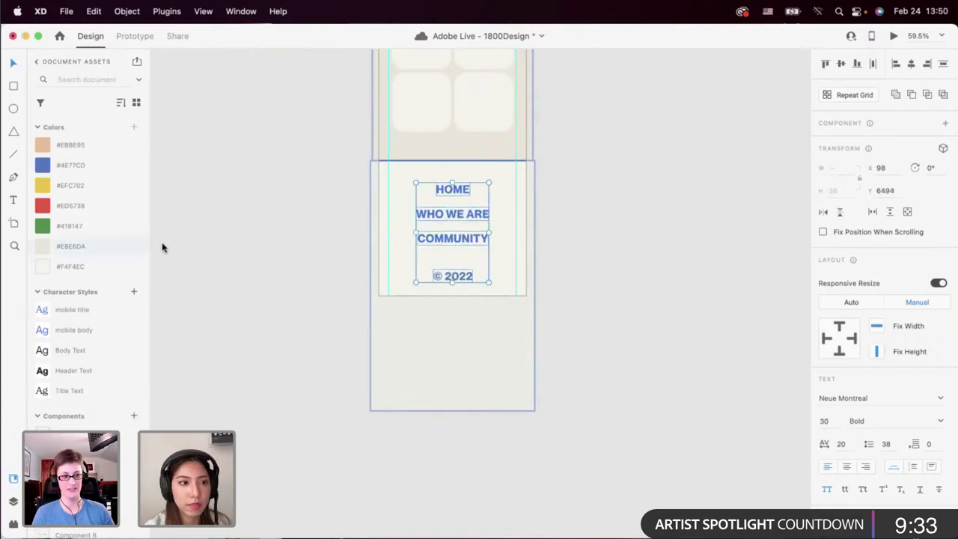
{"action": "left_click", "coordinate": [86, 330]}
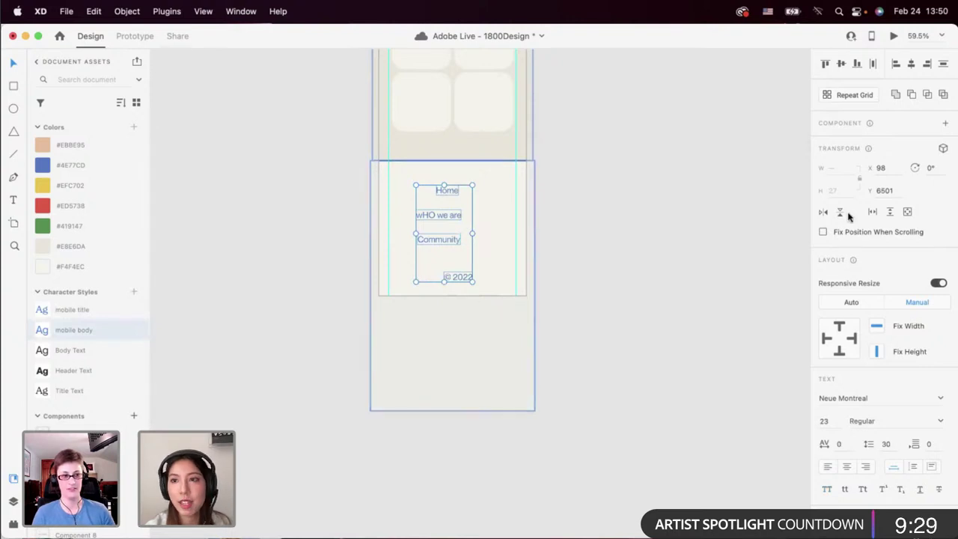
{"action": "left_click", "coordinate": [911, 64]}
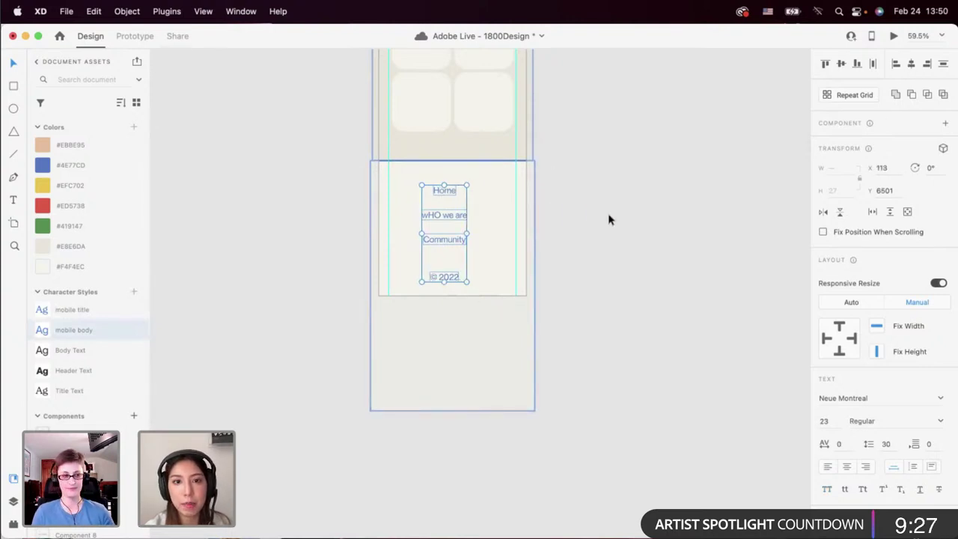
Set the four footer texts to title case and centre them horizontally within the Home - mobile artboard.
{"action": "left_click", "coordinate": [445, 213]}
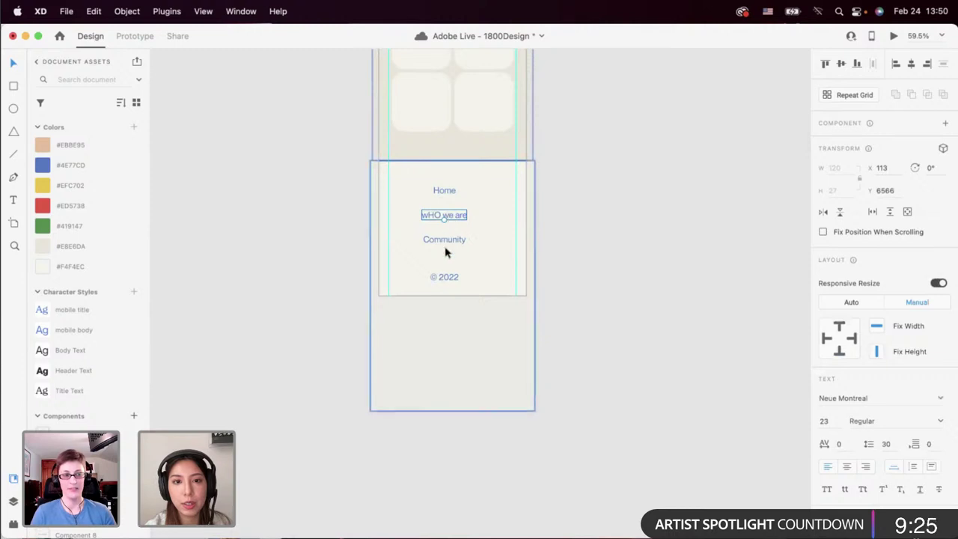
{"action": "left_click_drag", "start_coordinate": [570, 178], "coordinate": [423, 288]}
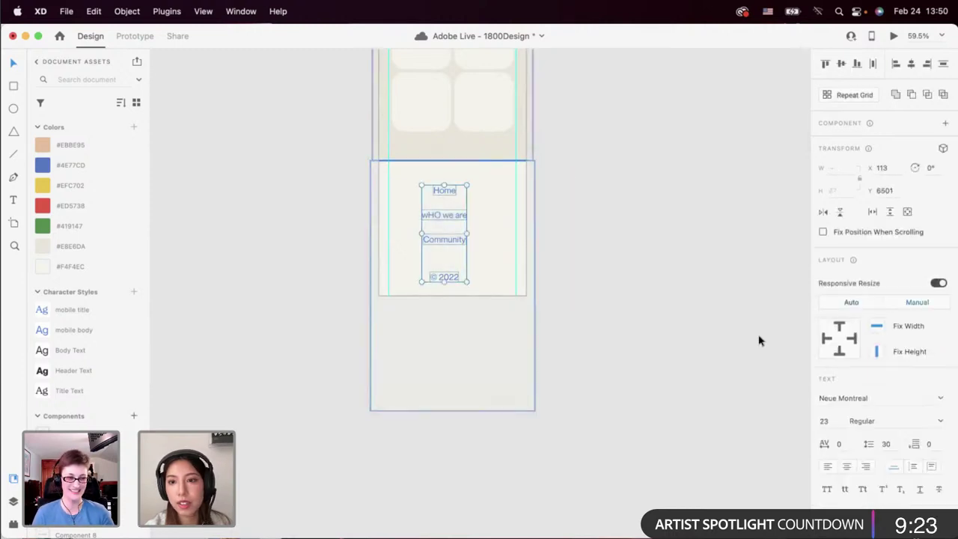
{"action": "left_click", "coordinate": [862, 490]}
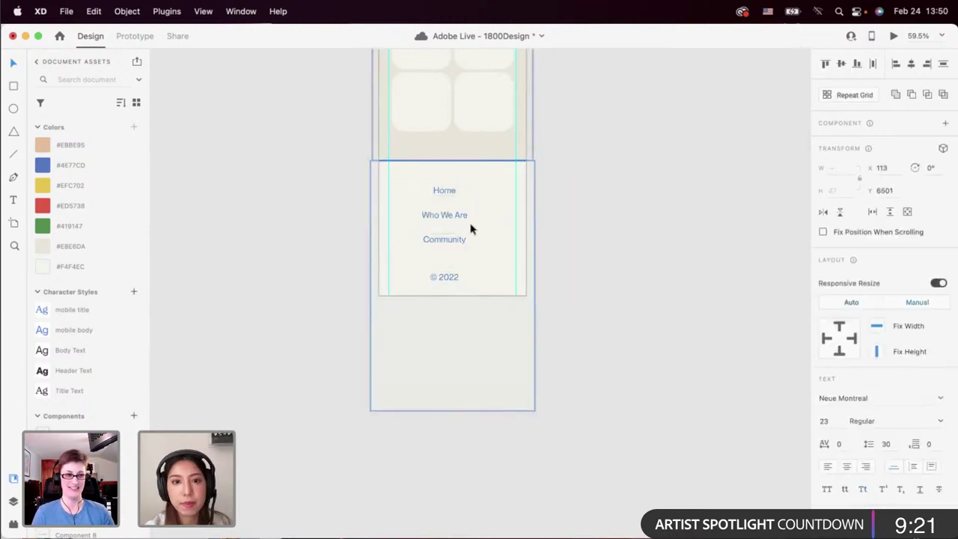
{"action": "left_click_drag", "start_coordinate": [457, 216], "coordinate": [469, 216]}
{"action": "left_click", "coordinate": [627, 219]}
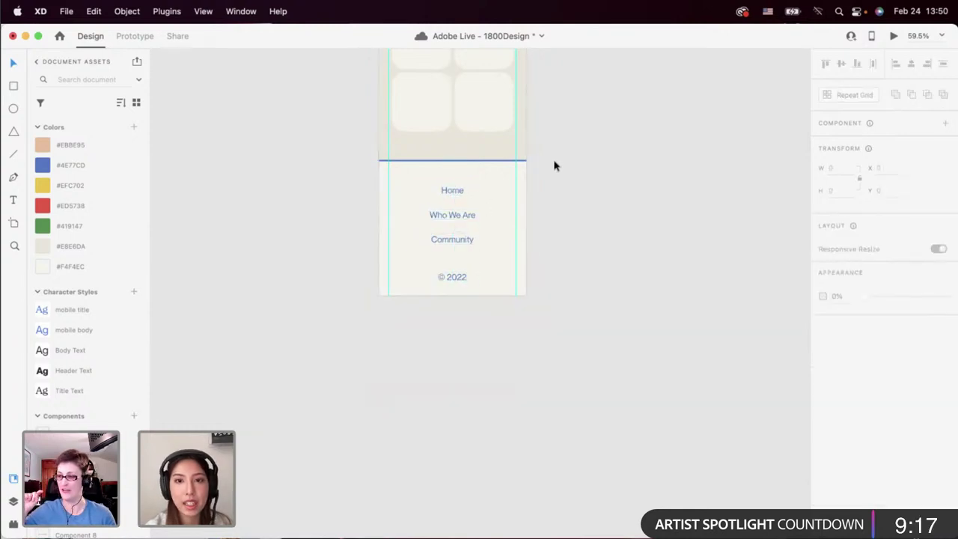
Inspect the text size of the Home, Who We Are and Community footer links against the text in the sections above.
{"action": "left_click_drag", "start_coordinate": [560, 177], "coordinate": [443, 279]}
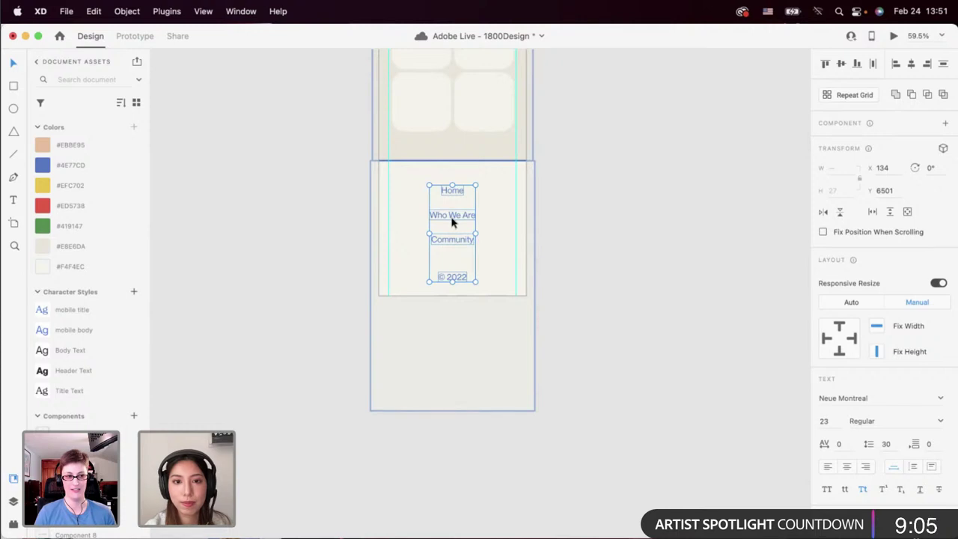
{"action": "left_click", "coordinate": [494, 231]}
{"action": "left_click", "coordinate": [460, 278]}
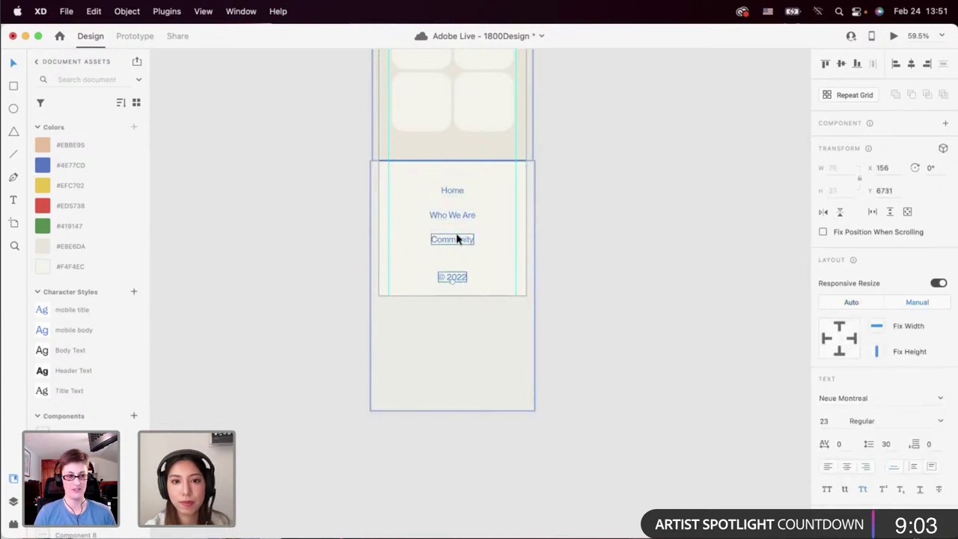
{"action": "left_click", "coordinate": [457, 239]}
{"action": "left_click", "coordinate": [452, 216], "text": "shift"}
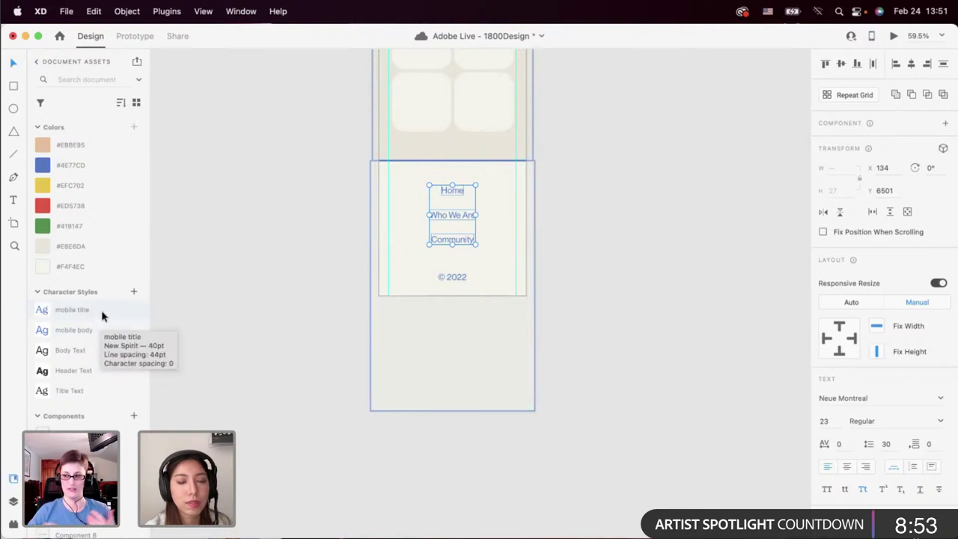
{"action": "left_click", "coordinate": [825, 420]}
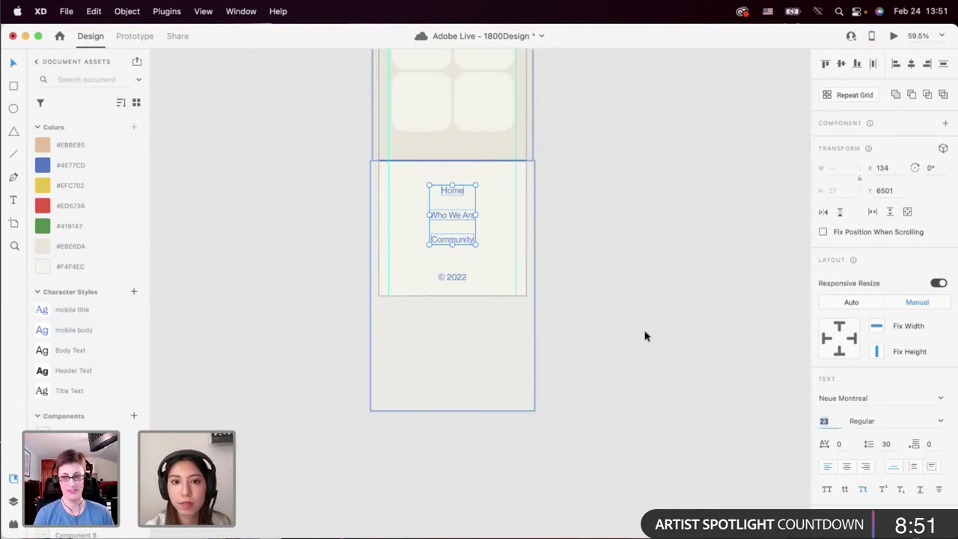
{"action": "scroll", "coordinate": [645, 336], "scroll_direction": "up", "scroll_amount": 20}
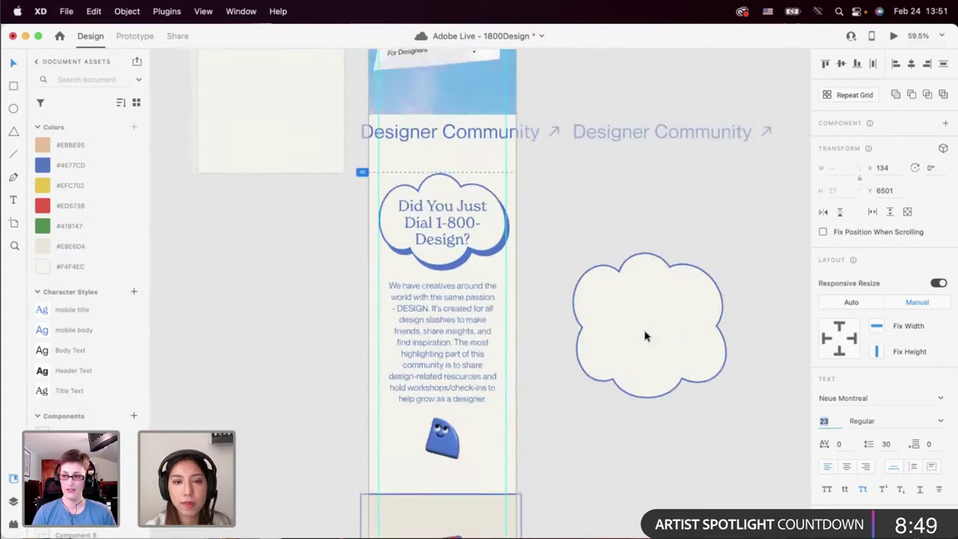
{"action": "scroll", "coordinate": [645, 336], "scroll_direction": "up", "scroll_amount": 10}
{"action": "scroll", "coordinate": [507, 319], "scroll_direction": "down", "scroll_amount": 10}
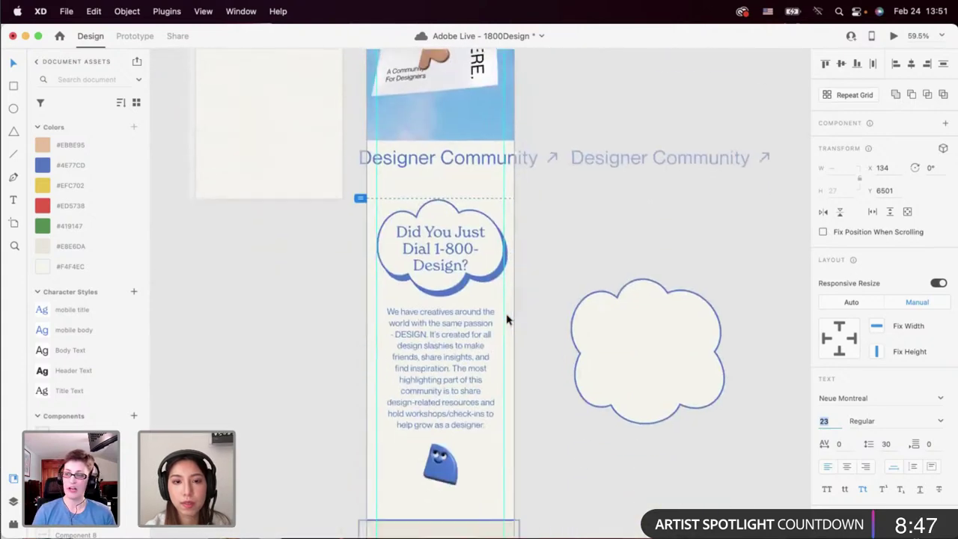
{"action": "scroll", "coordinate": [507, 319], "scroll_direction": "down", "scroll_amount": 20}
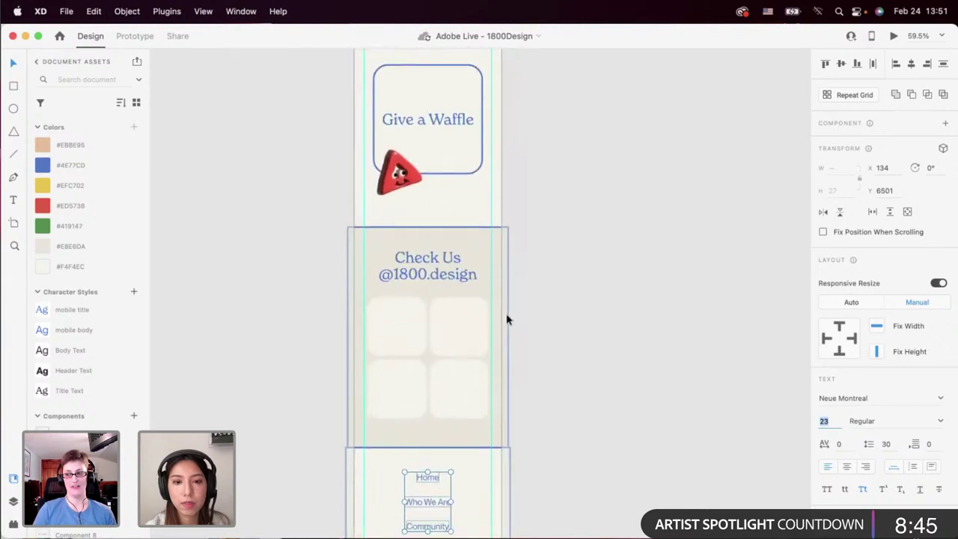
{"action": "scroll", "coordinate": [507, 320], "scroll_direction": "down", "scroll_amount": 8}
{"action": "left_click", "coordinate": [747, 154]}
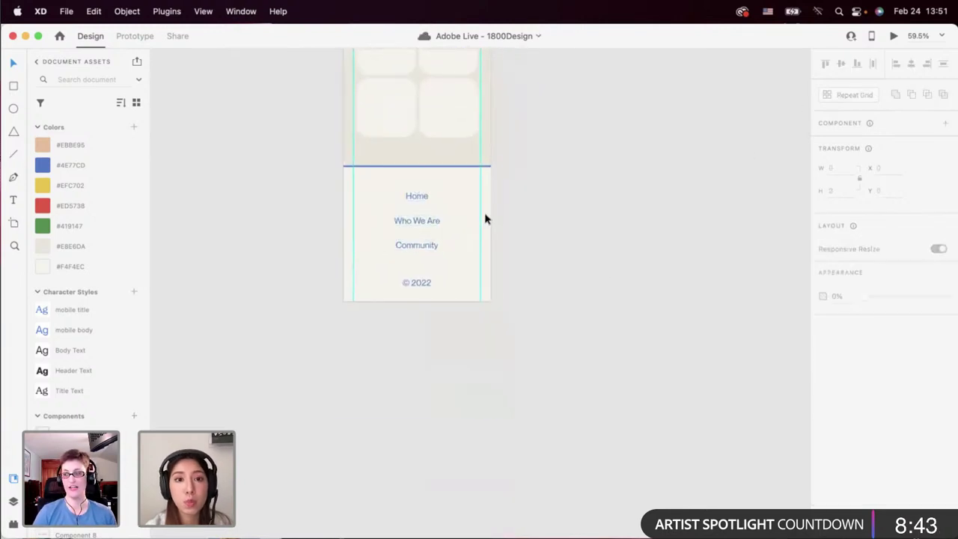
Preview the Home - mobile artboard, review the page down to the footer and close the preview.
{"action": "left_click", "coordinate": [894, 36]}
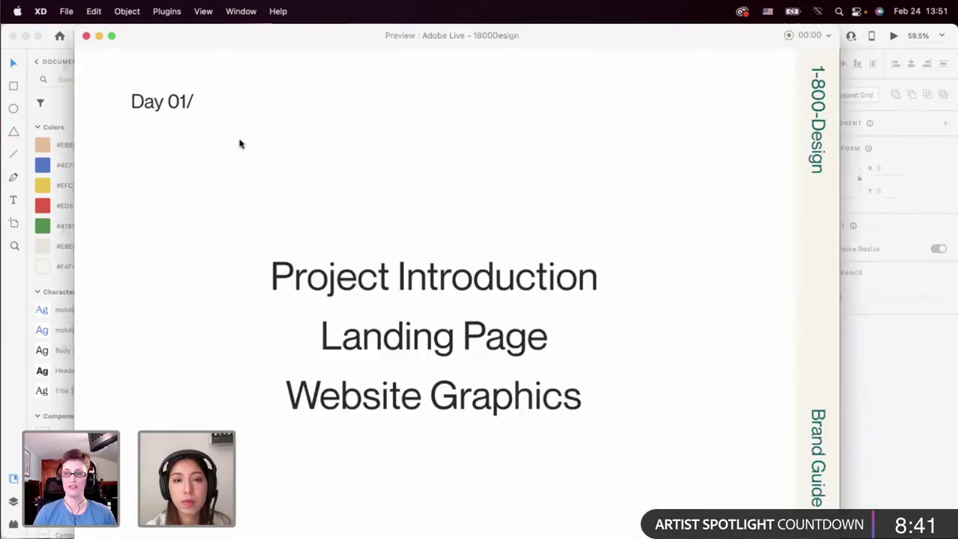
{"action": "left_click", "coordinate": [87, 36]}
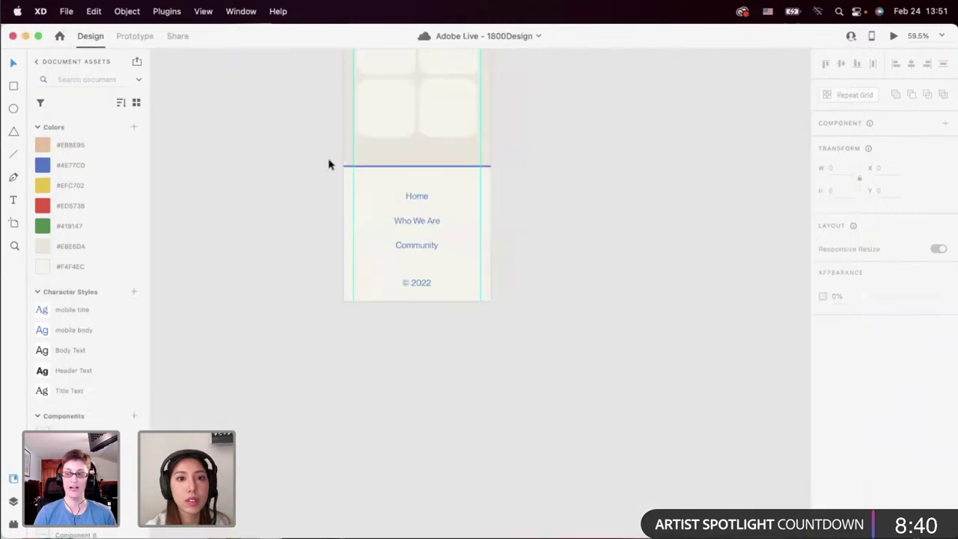
{"action": "left_click", "coordinate": [895, 36]}
{"action": "left_click_drag", "start_coordinate": [212, 75], "coordinate": [212, 37]}
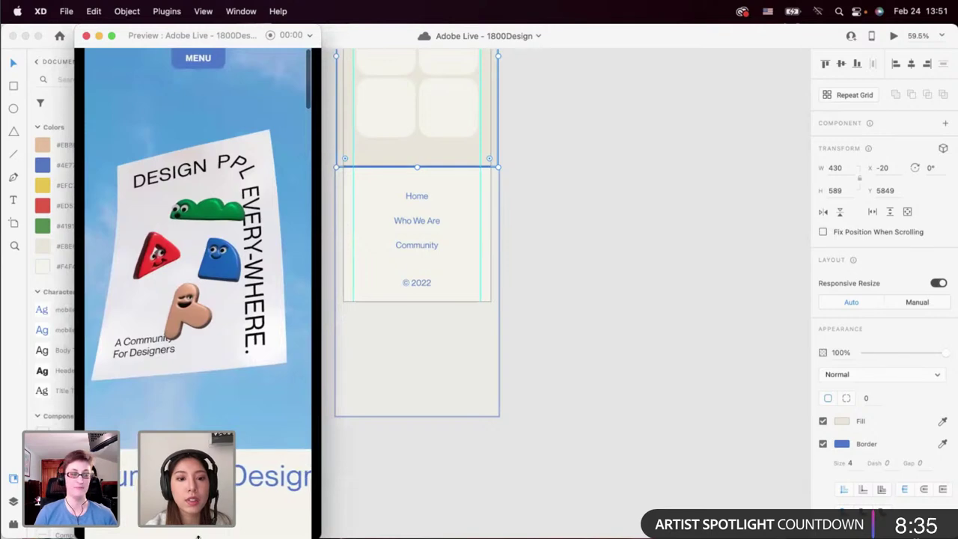
{"action": "scroll", "coordinate": [198, 247], "scroll_direction": "down", "scroll_amount": 10}
{"action": "scroll", "coordinate": [198, 292], "scroll_direction": "down", "scroll_amount": 15}
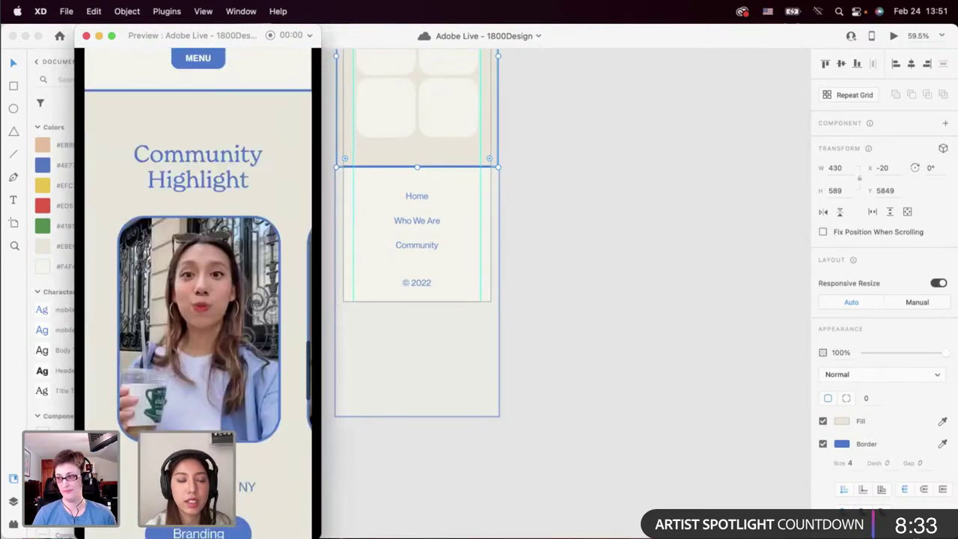
{"action": "scroll", "coordinate": [208, 379], "scroll_direction": "down", "scroll_amount": 3}
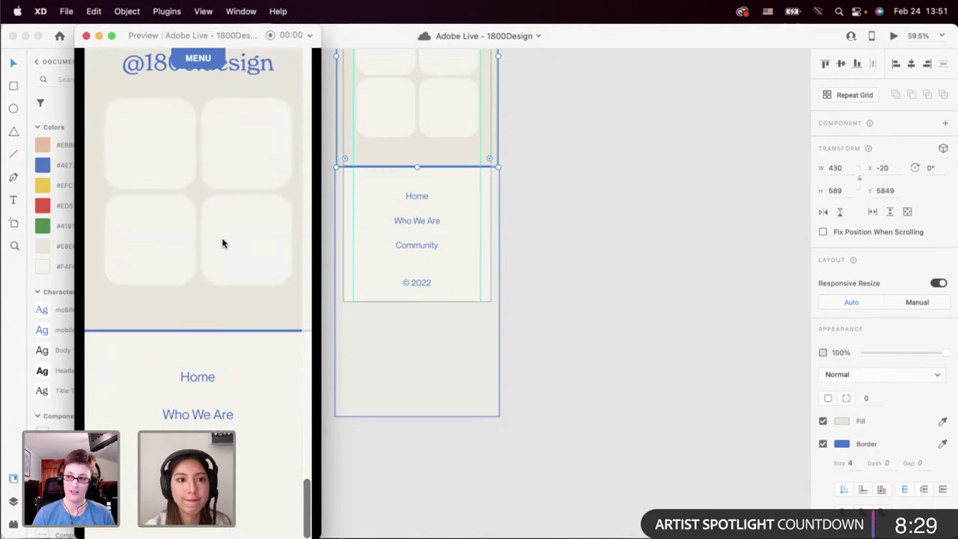
{"action": "scroll", "coordinate": [222, 244], "scroll_direction": "up", "scroll_amount": 20}
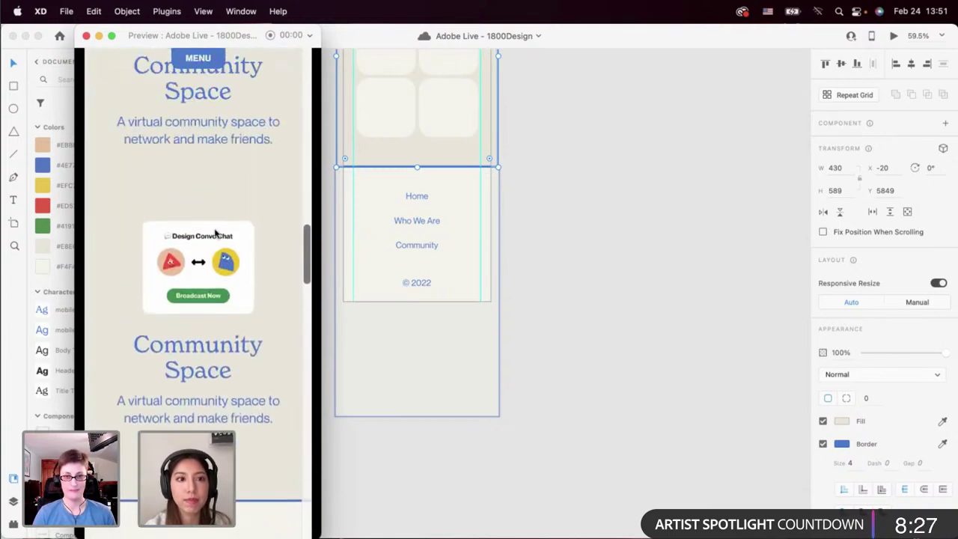
{"action": "left_click", "coordinate": [87, 37]}
Set the Home, Who We Are and Community footer links to the Bold weight.
{"action": "left_click", "coordinate": [415, 207]}
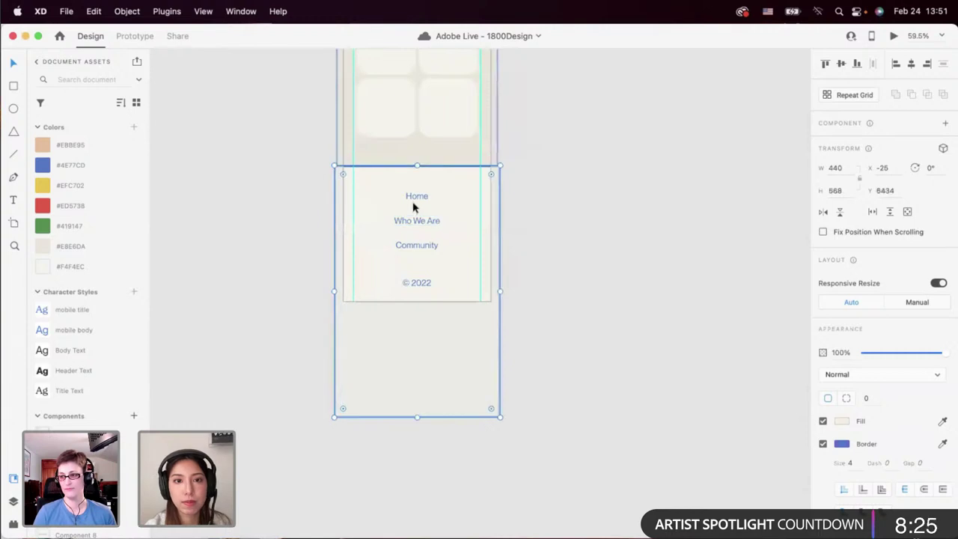
{"action": "double_click", "coordinate": [414, 198]}
{"action": "left_click", "coordinate": [411, 222], "text": "shift"}
{"action": "left_click", "coordinate": [411, 245], "text": "shift"}
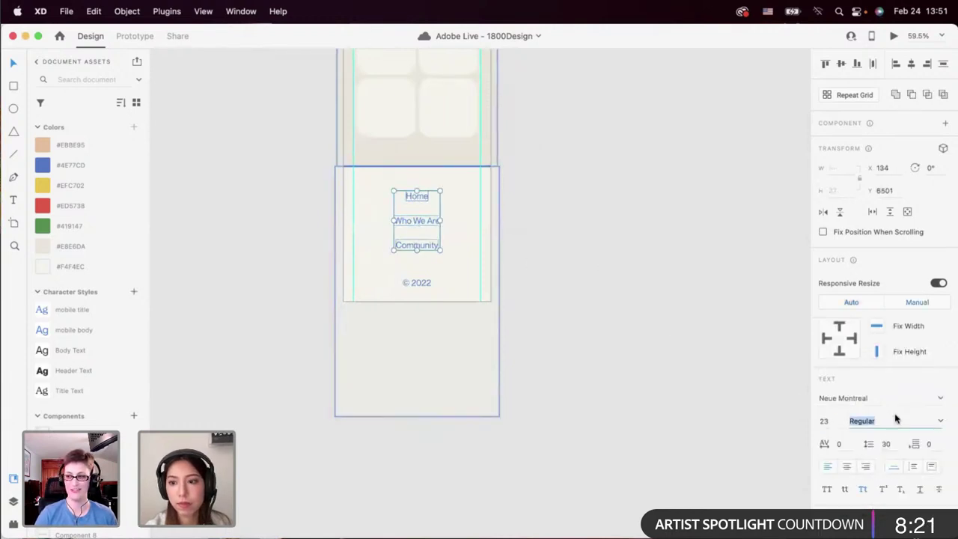
{"action": "key", "text": "Up"}
{"action": "key", "text": "Up"}
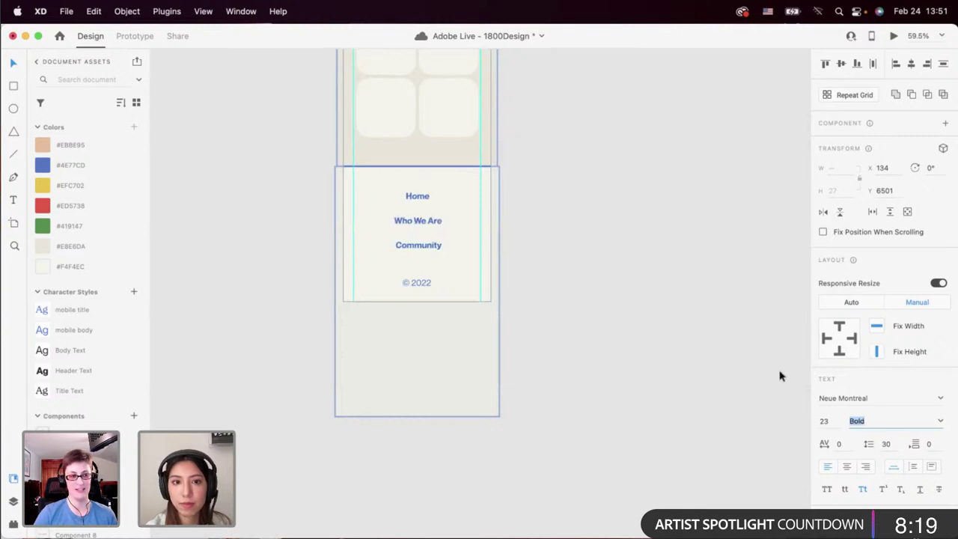
{"action": "left_click", "coordinate": [702, 341]}
Tighten the footer's vertical spacing by moving Who We Are, Community and © 2022 upward, keeping the three links evenly spaced.
{"action": "scroll", "coordinate": [702, 341], "scroll_direction": "down", "scroll_amount": 3}
{"action": "scroll", "coordinate": [702, 342], "scroll_direction": "up", "scroll_amount": 3}
{"action": "scroll", "coordinate": [701, 342], "scroll_direction": "down", "scroll_amount": 2}
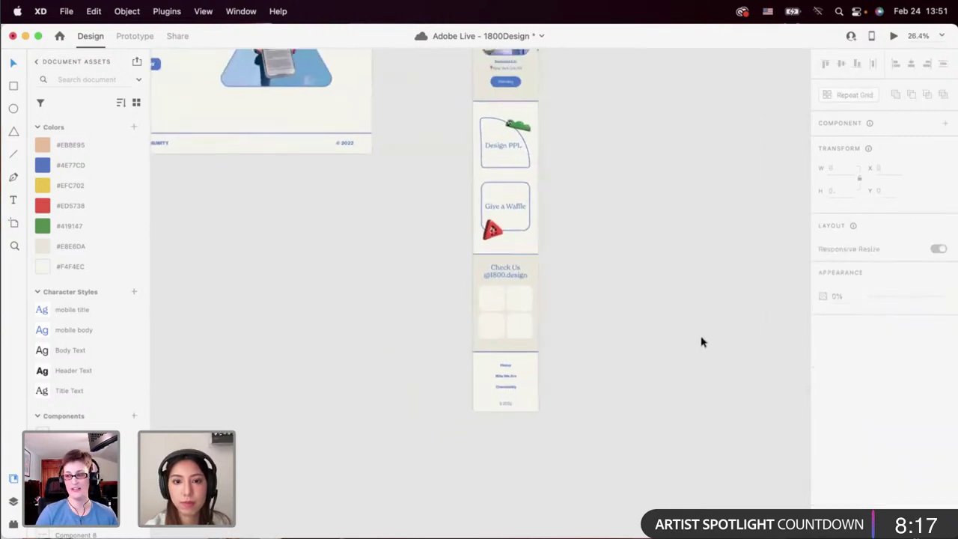
{"action": "scroll", "coordinate": [702, 341], "scroll_direction": "up", "scroll_amount": 3}
{"action": "scroll", "coordinate": [702, 341], "scroll_direction": "down", "scroll_amount": 3}
{"action": "scroll", "coordinate": [704, 341], "scroll_direction": "up", "scroll_amount": 2}
{"action": "scroll", "coordinate": [706, 340], "scroll_direction": "down", "scroll_amount": 1}
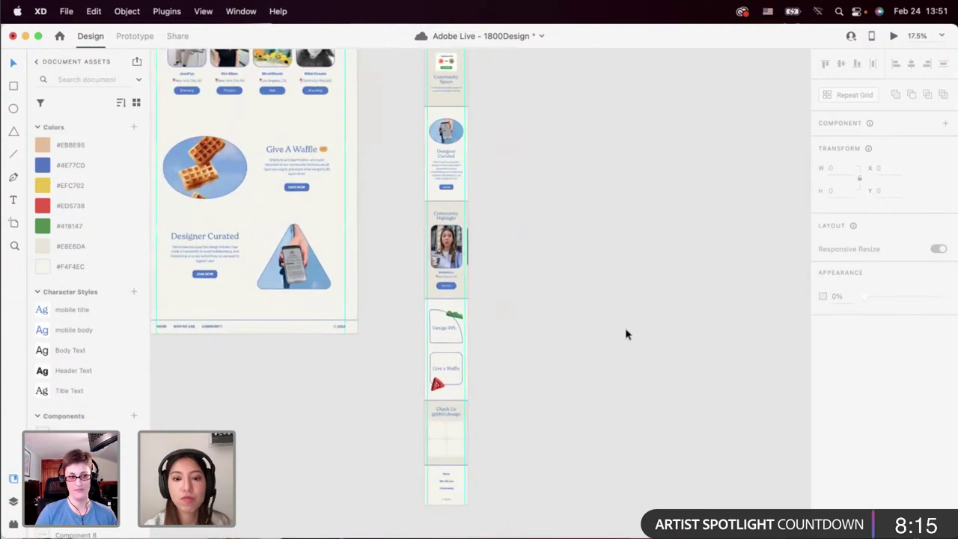
{"action": "scroll", "coordinate": [486, 382], "scroll_direction": "down", "scroll_amount": 2}
{"action": "scroll", "coordinate": [487, 382], "scroll_direction": "right", "scroll_amount": 1}
{"action": "scroll", "coordinate": [413, 440], "scroll_direction": "up", "scroll_amount": 10, "text": "ctrl"}
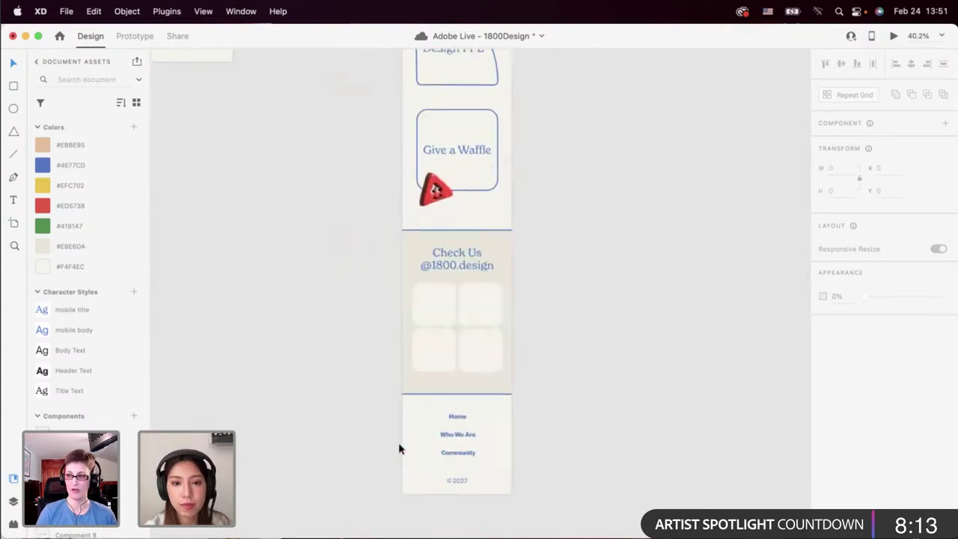
{"action": "left_click", "coordinate": [421, 390]}
{"action": "scroll", "coordinate": [421, 390], "scroll_direction": "down", "scroll_amount": 1}
{"action": "left_click", "coordinate": [420, 390], "text": "shift"}
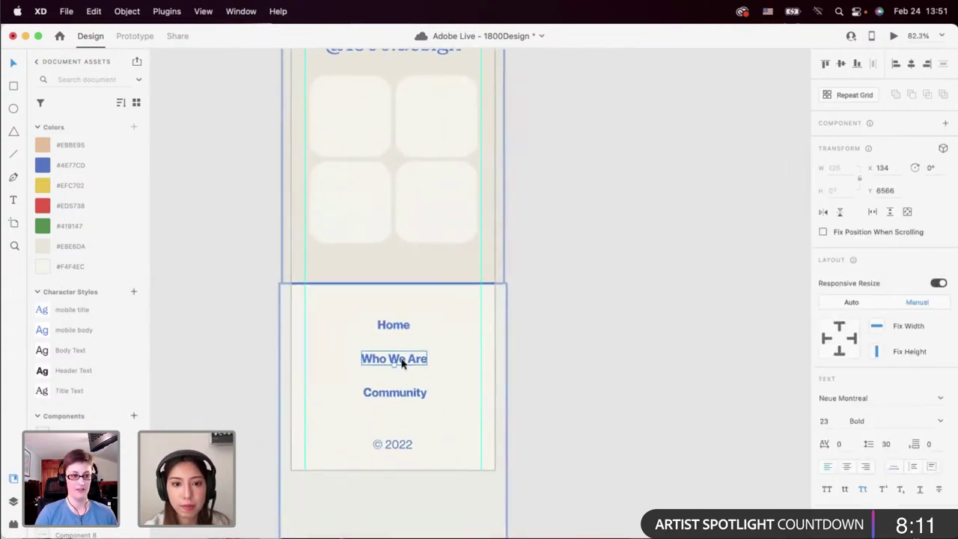
{"action": "left_click_drag", "start_coordinate": [402, 363], "coordinate": [402, 357]}
{"action": "left_click", "coordinate": [423, 385]}
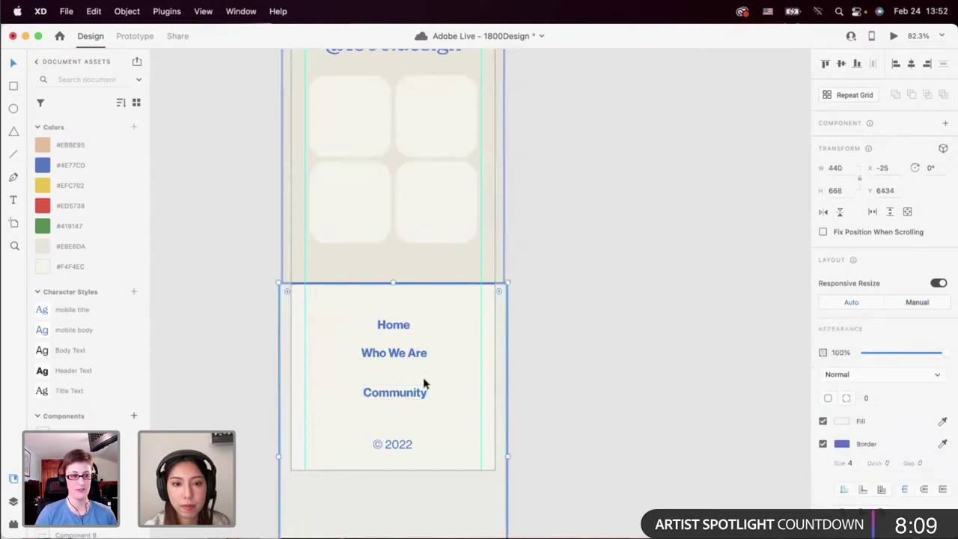
{"action": "left_click_drag", "start_coordinate": [409, 394], "coordinate": [408, 384]}
{"action": "left_click", "coordinate": [401, 446]}
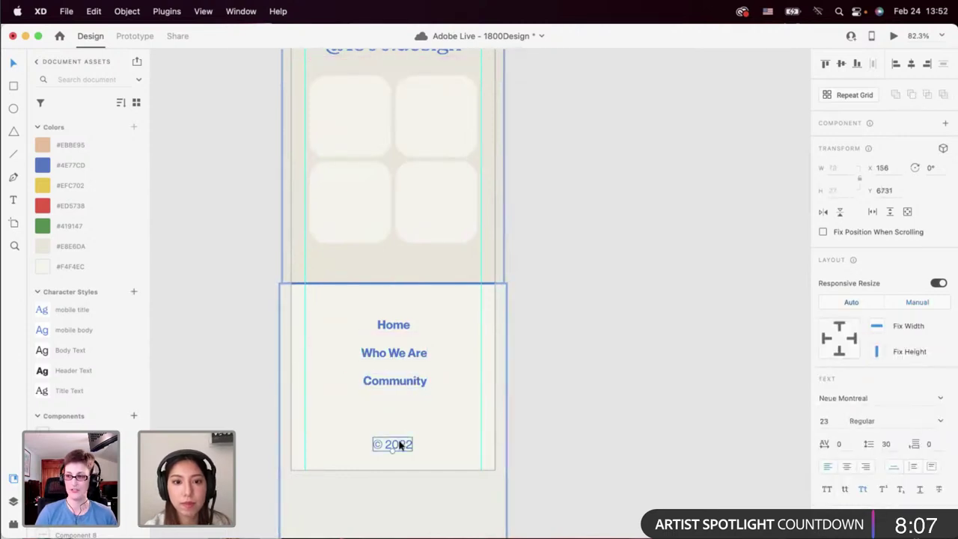
{"action": "left_click", "coordinate": [398, 456]}
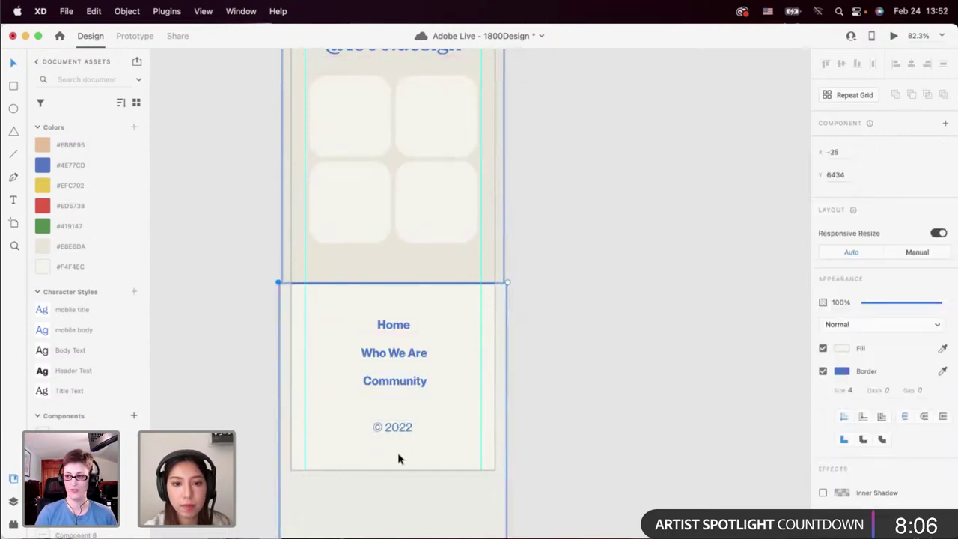
Shorten the Home - mobile artboard from its lower edge so that it ends just below the © 2022 text.
{"action": "left_click", "coordinate": [387, 274]}
{"action": "scroll", "coordinate": [387, 274], "scroll_direction": "up", "scroll_amount": 4}
{"action": "scroll", "coordinate": [387, 274], "scroll_direction": "down", "scroll_amount": 3}
{"action": "left_click", "coordinate": [402, 196]}
{"action": "scroll", "coordinate": [403, 196], "scroll_direction": "down", "scroll_amount": 5}
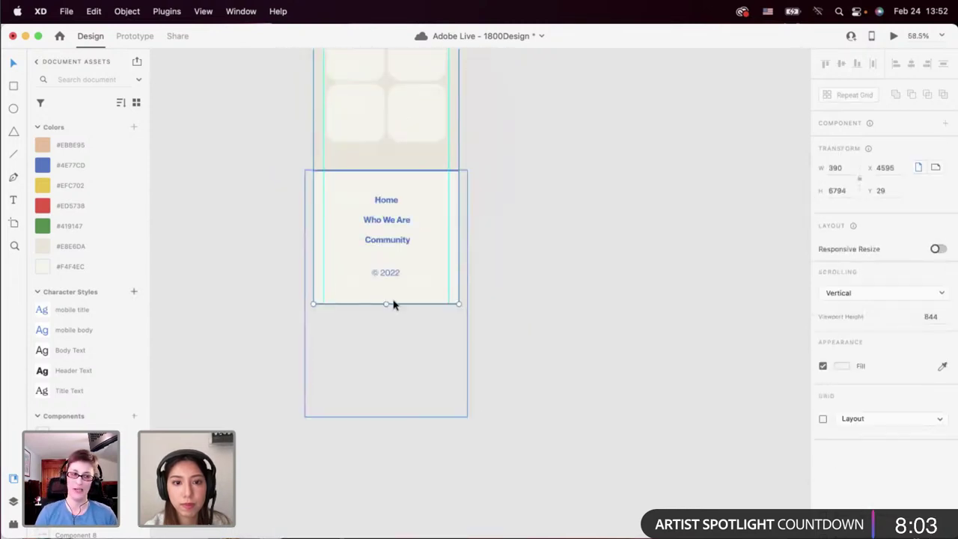
{"action": "left_click_drag", "start_coordinate": [387, 305], "coordinate": [386, 286]}
{"action": "left_click", "coordinate": [531, 280]}
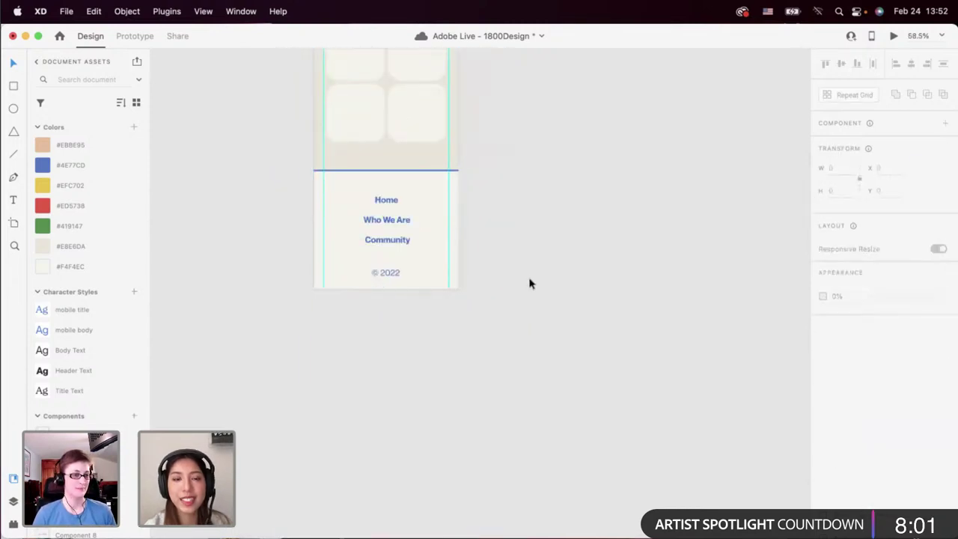
Delete the loose cloud shape beside the Home - mobile artboard and return to the artboard's upper end.
{"action": "scroll", "coordinate": [531, 280], "scroll_direction": "down", "scroll_amount": 6}
{"action": "scroll", "coordinate": [509, 303], "scroll_direction": "down", "scroll_amount": 2}
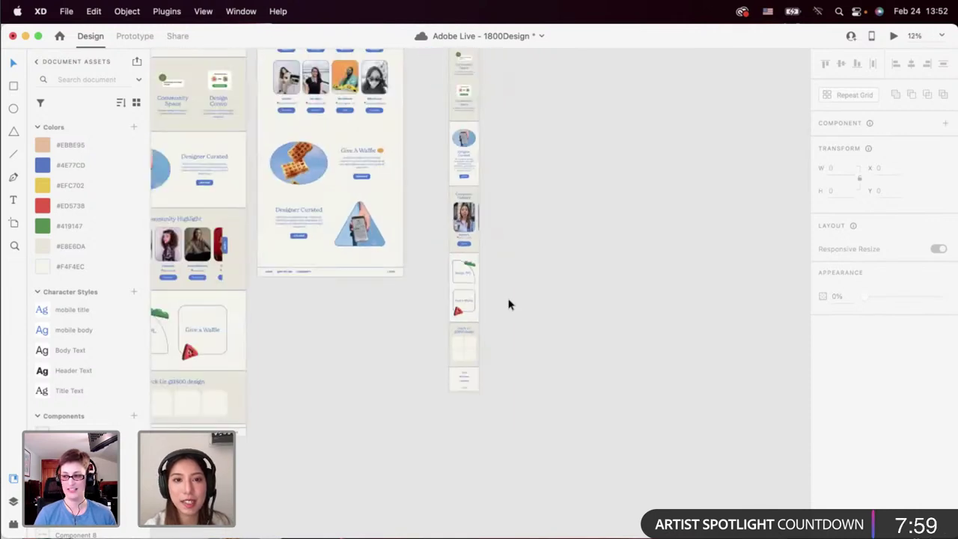
{"action": "scroll", "coordinate": [492, 231], "scroll_direction": "up", "scroll_amount": 4}
{"action": "scroll", "coordinate": [453, 151], "scroll_direction": "up", "scroll_amount": 3}
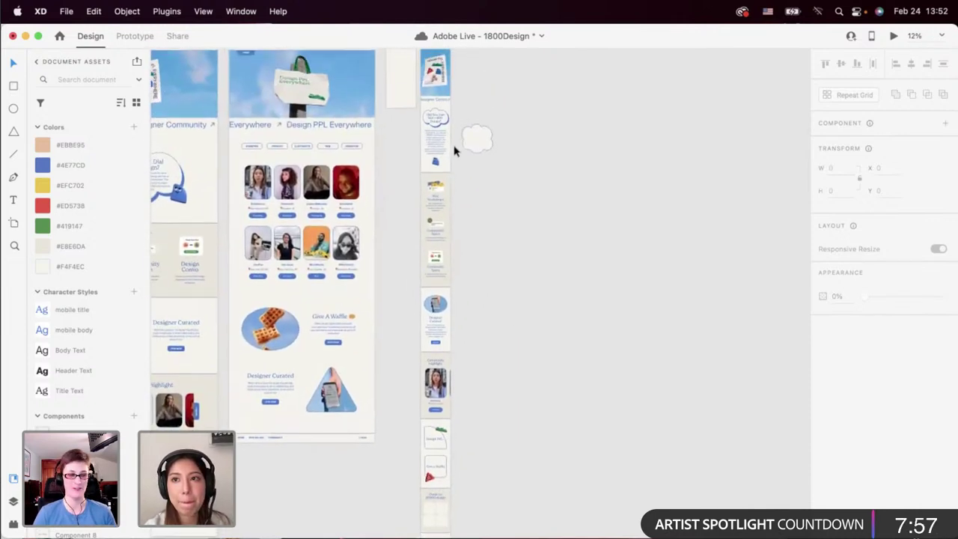
{"action": "left_click", "coordinate": [497, 170]}
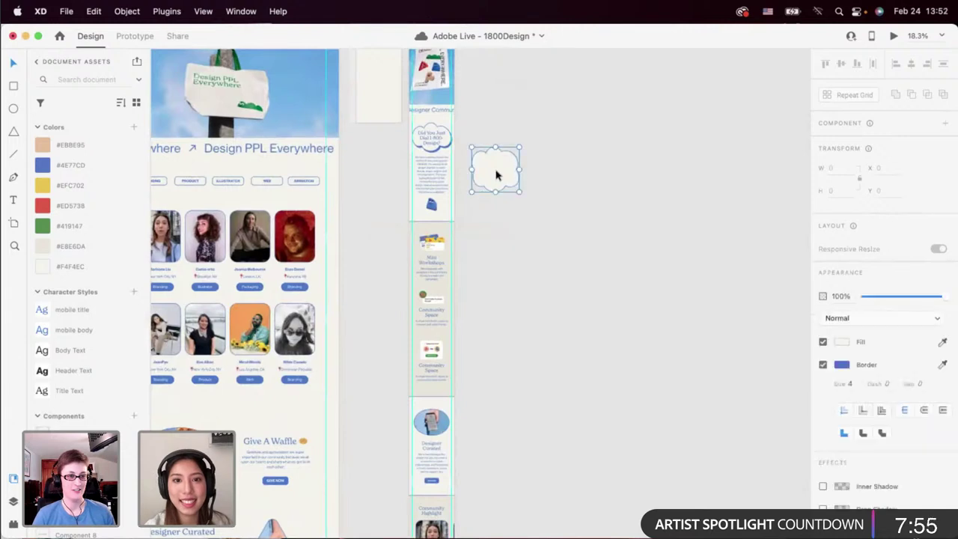
{"action": "key", "text": "Delete"}
{"action": "scroll", "coordinate": [497, 173], "scroll_direction": "up", "scroll_amount": 3}
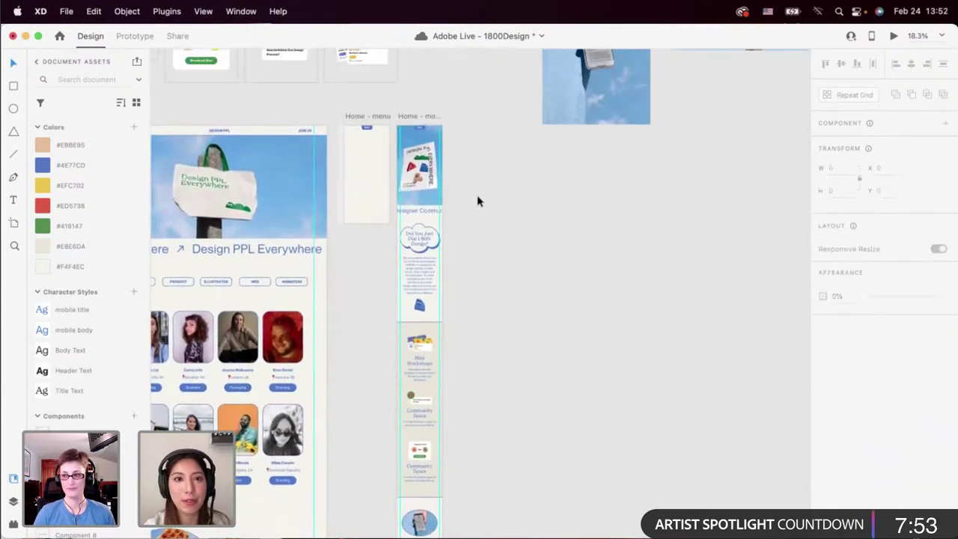
{"action": "scroll", "coordinate": [446, 158], "scroll_direction": "up", "scroll_amount": 5}
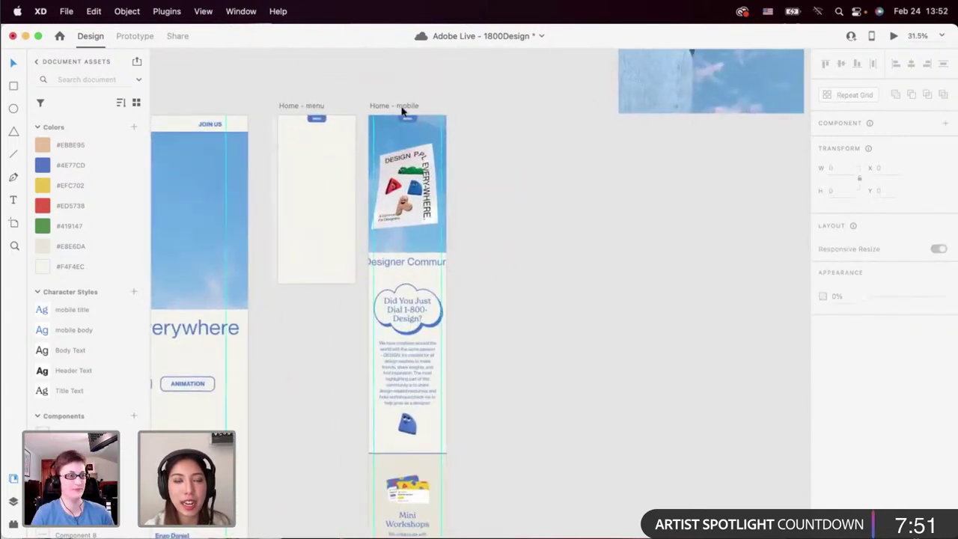
Duplicate the Home - mobile artboard and place the copy beside the original, with their upper edges aligned.
{"action": "scroll", "coordinate": [404, 109], "scroll_direction": "down", "scroll_amount": 6}
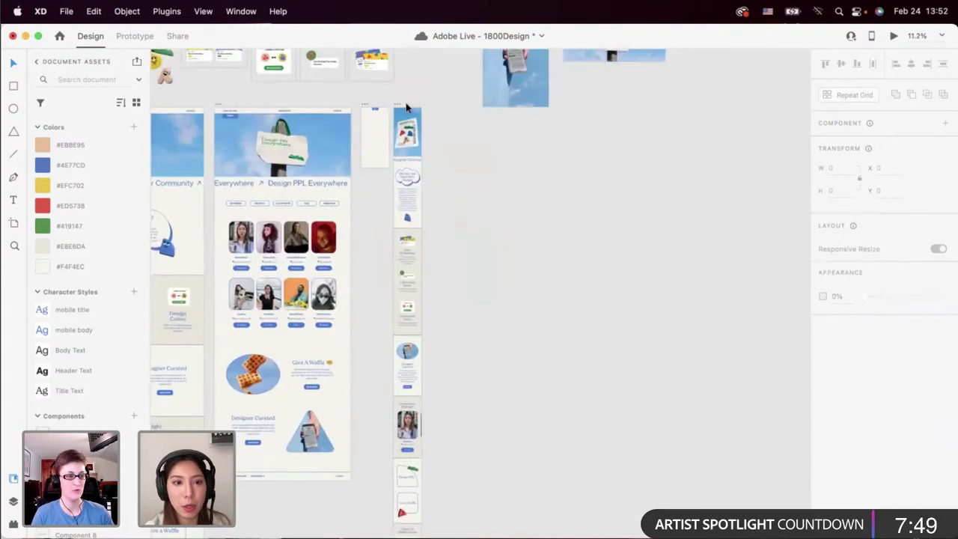
{"action": "scroll", "coordinate": [409, 105], "scroll_direction": "down", "scroll_amount": 2}
{"action": "scroll", "coordinate": [409, 103], "scroll_direction": "left", "scroll_amount": 3}
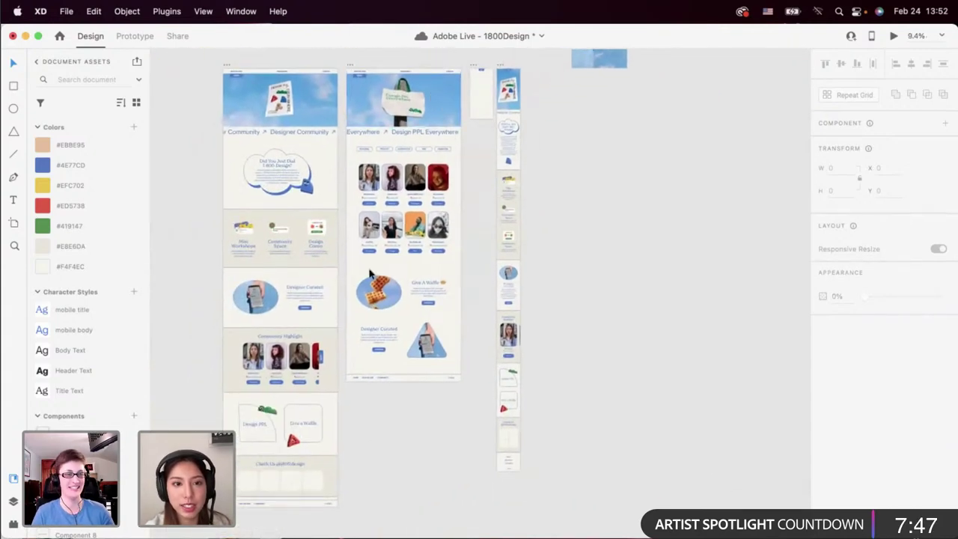
{"action": "scroll", "coordinate": [370, 274], "scroll_direction": "up", "scroll_amount": 3}
{"action": "scroll", "coordinate": [370, 275], "scroll_direction": "right", "scroll_amount": 5}
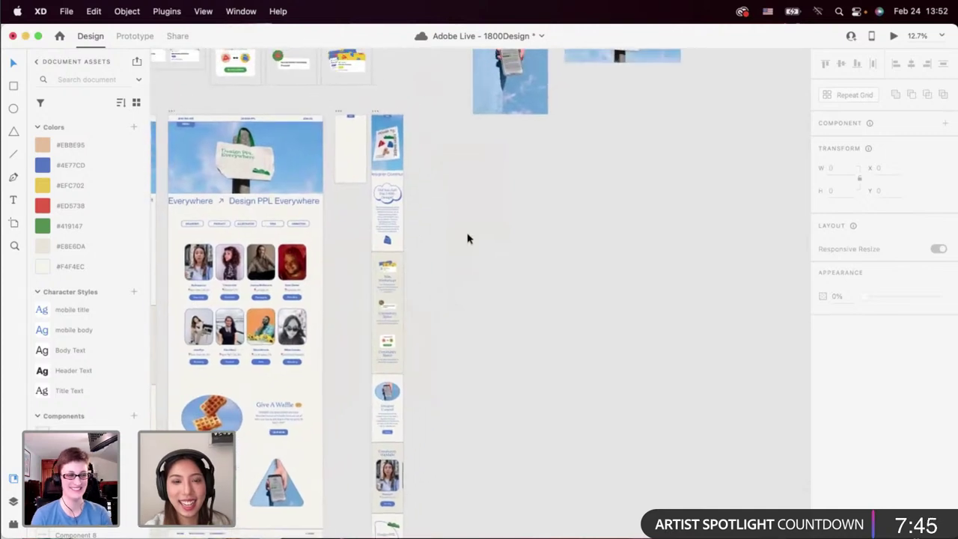
{"action": "scroll", "coordinate": [404, 174], "scroll_direction": "up", "scroll_amount": 3}
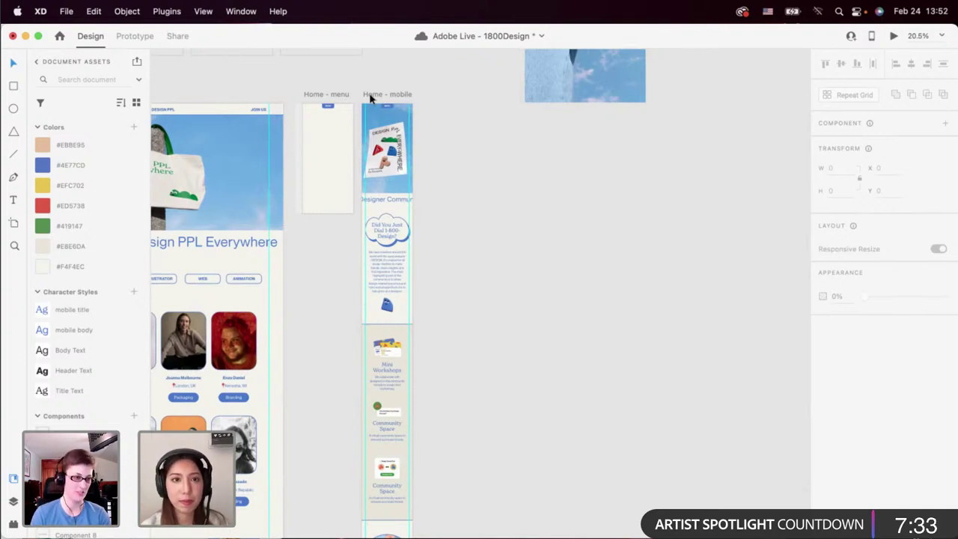
{"action": "left_click_drag", "start_coordinate": [372, 98], "coordinate": [439, 100]}
{"action": "left_click", "coordinate": [469, 79]}
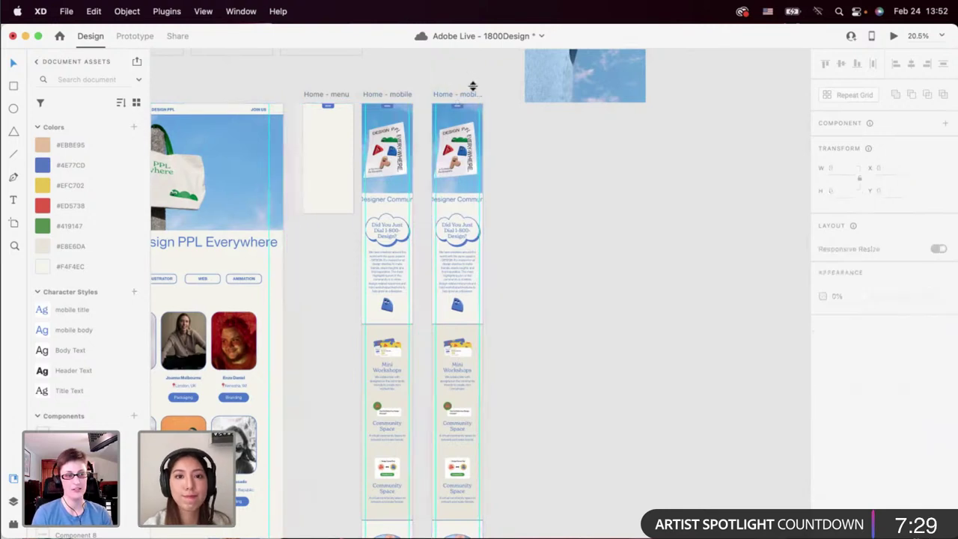
Compare the desktop Home and Community pages with the two mobile artboards, checking their sections and layout.
{"action": "scroll", "coordinate": [462, 103], "scroll_direction": "left", "scroll_amount": 3}
{"action": "scroll", "coordinate": [412, 210], "scroll_direction": "up", "scroll_amount": 1}
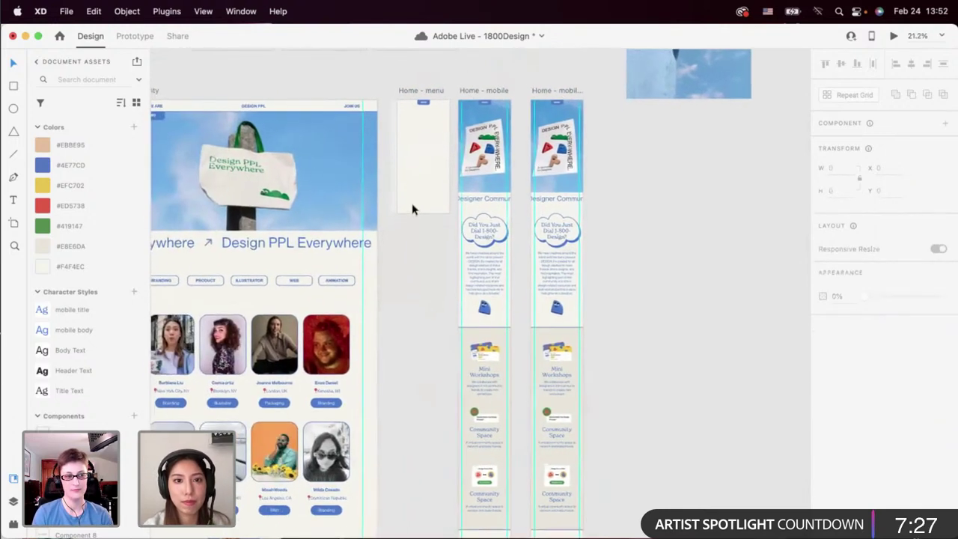
{"action": "scroll", "coordinate": [484, 159], "scroll_direction": "up", "scroll_amount": 3}
{"action": "scroll", "coordinate": [483, 159], "scroll_direction": "right", "scroll_amount": 2}
{"action": "scroll", "coordinate": [544, 131], "scroll_direction": "down", "scroll_amount": 5}
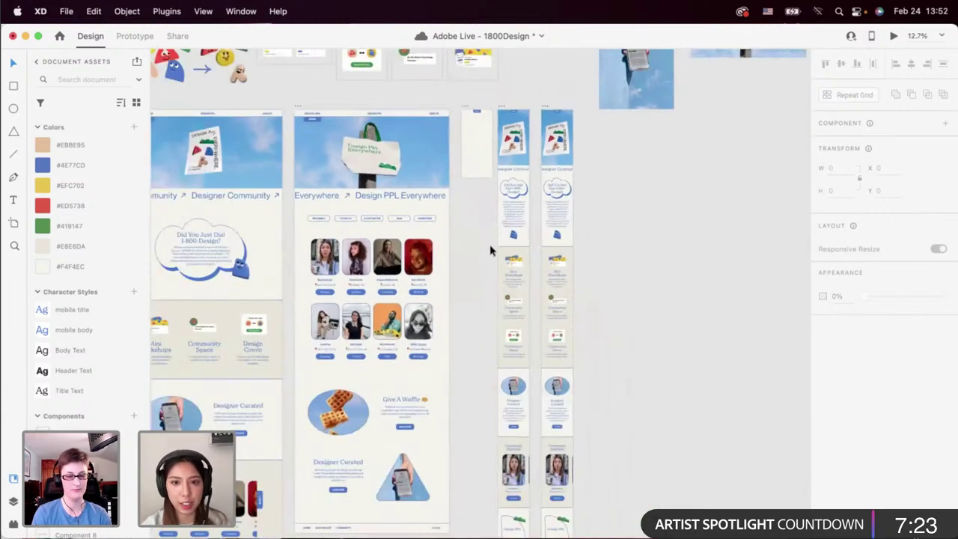
{"action": "scroll", "coordinate": [490, 251], "scroll_direction": "up", "scroll_amount": 5}
{"action": "scroll", "coordinate": [460, 263], "scroll_direction": "down", "scroll_amount": 3}
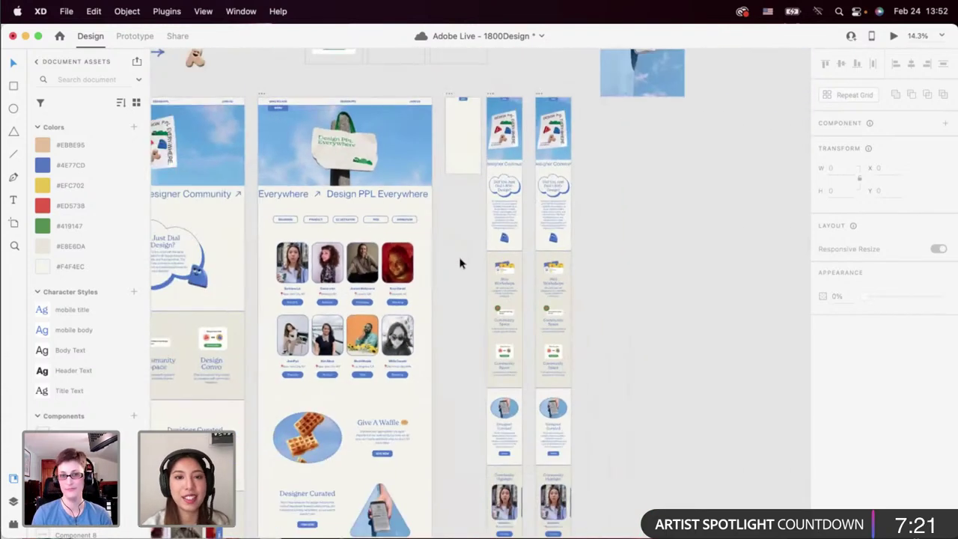
{"action": "scroll", "coordinate": [507, 262], "scroll_direction": "up", "scroll_amount": 3}
{"action": "scroll", "coordinate": [479, 268], "scroll_direction": "left", "scroll_amount": 10}
{"action": "scroll", "coordinate": [479, 268], "scroll_direction": "down", "scroll_amount": 3}
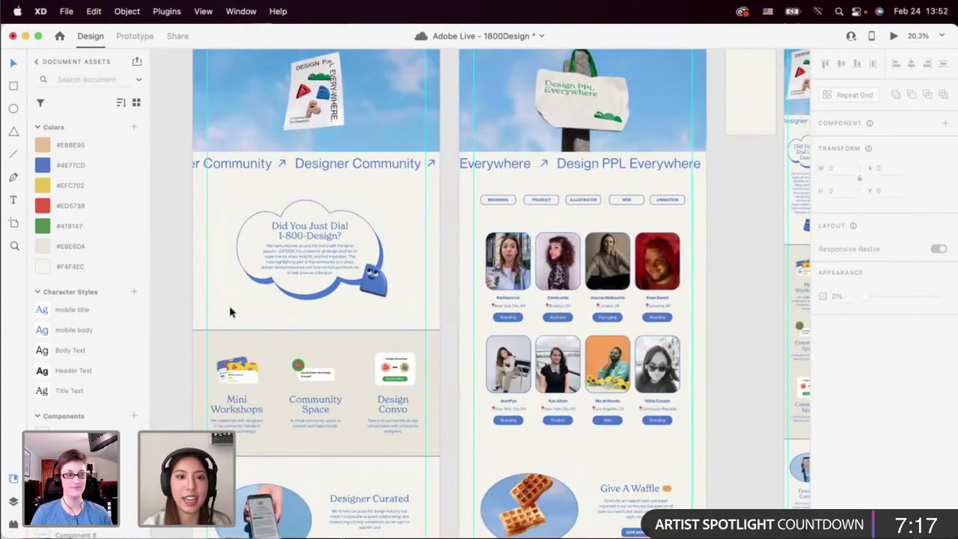
{"action": "scroll", "coordinate": [232, 310], "scroll_direction": "down", "scroll_amount": 4}
{"action": "scroll", "coordinate": [445, 274], "scroll_direction": "up", "scroll_amount": 5}
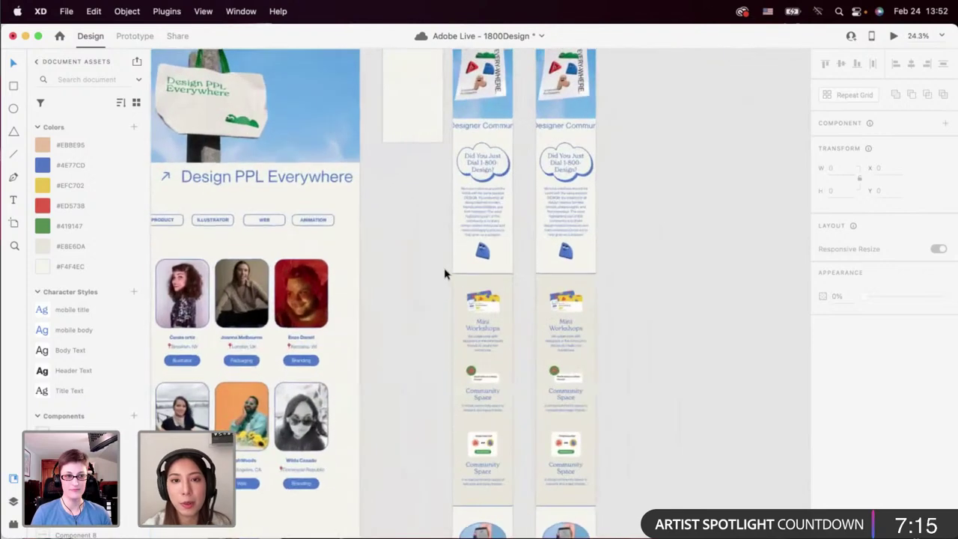
Rename the duplicated mobile artboard as Community - mobile.
{"action": "scroll", "coordinate": [447, 240], "scroll_direction": "down", "scroll_amount": 3}
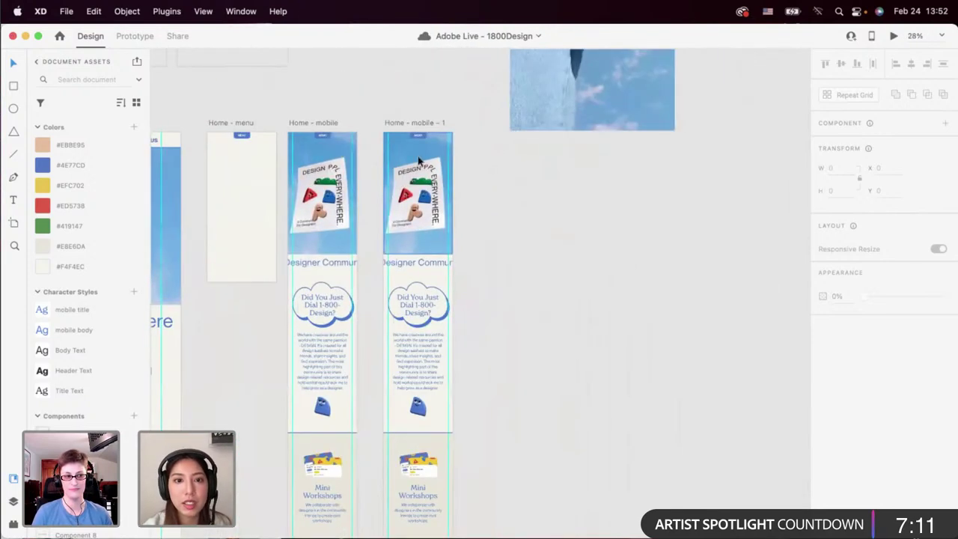
{"action": "left_click", "coordinate": [415, 123]}
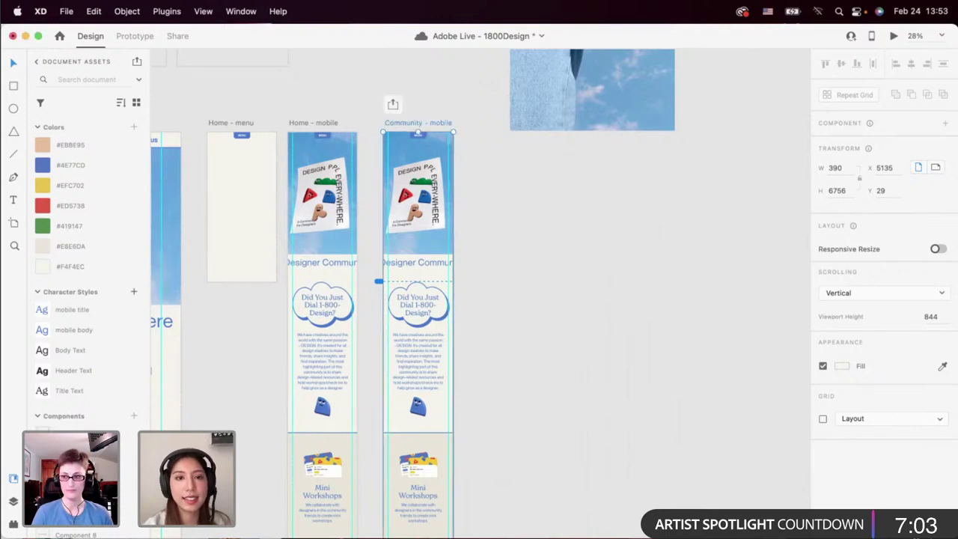
{"action": "left_click", "coordinate": [498, 199]}
Replace the hero image on the Community - mobile artboard with 1800Totebag.jpg from the Design Files folder in Finder.
{"action": "scroll", "coordinate": [499, 199], "scroll_direction": "down", "scroll_amount": 3}
{"action": "left_click", "coordinate": [472, 174]}
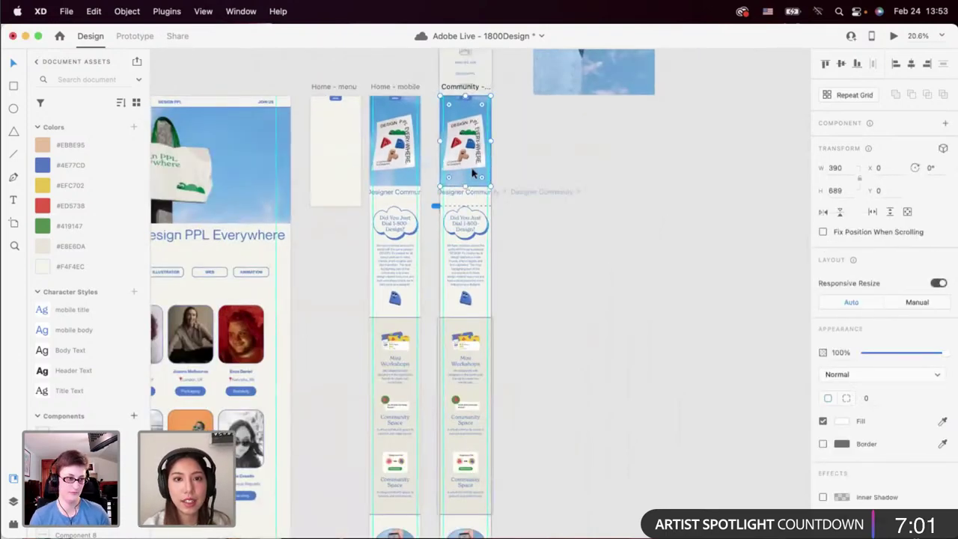
{"action": "scroll", "coordinate": [472, 173], "scroll_direction": "up", "scroll_amount": 5}
{"action": "scroll", "coordinate": [412, 253], "scroll_direction": "up", "scroll_amount": 2}
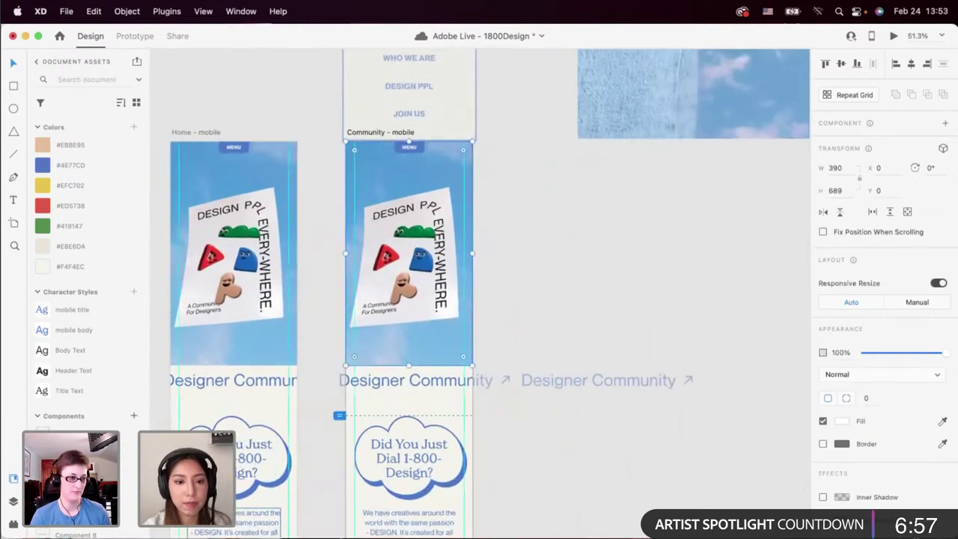
{"action": "key", "text": "super+Tab"}
{"action": "scroll", "coordinate": [175, 215], "scroll_direction": "up", "scroll_amount": 5}
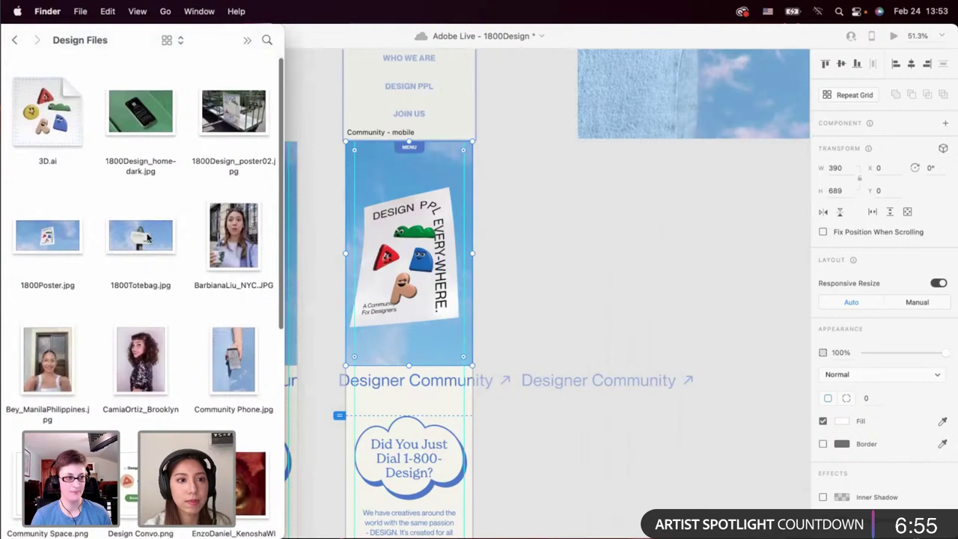
{"action": "left_click_drag", "start_coordinate": [140, 236], "coordinate": [399, 266]}
{"action": "left_click", "coordinate": [549, 285]}
{"action": "left_click", "coordinate": [535, 268]}
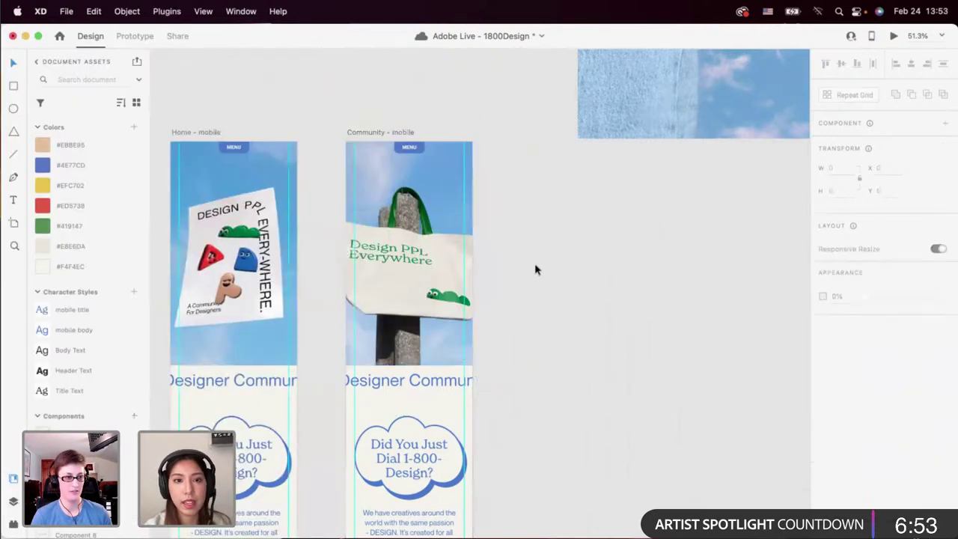
Shift the tote bag photo to the right inside the Community - mobile hero frame so the Design PPL Everywhere lettering clears the left edge.
{"action": "scroll", "coordinate": [535, 268], "scroll_direction": "down", "scroll_amount": 3}
{"action": "left_click", "coordinate": [457, 278]}
{"action": "left_click", "coordinate": [355, 289], "text": "shift"}
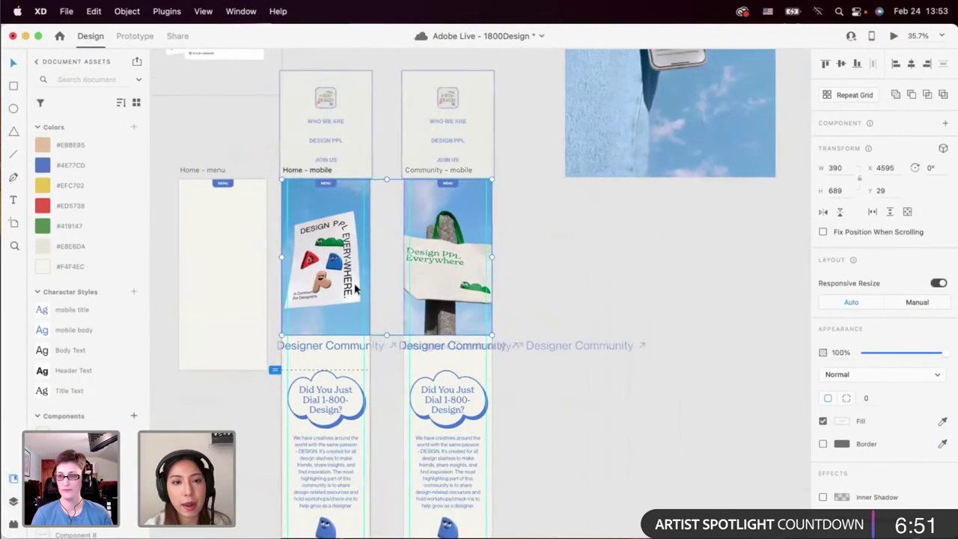
{"action": "scroll", "coordinate": [369, 298], "scroll_direction": "up", "scroll_amount": 3}
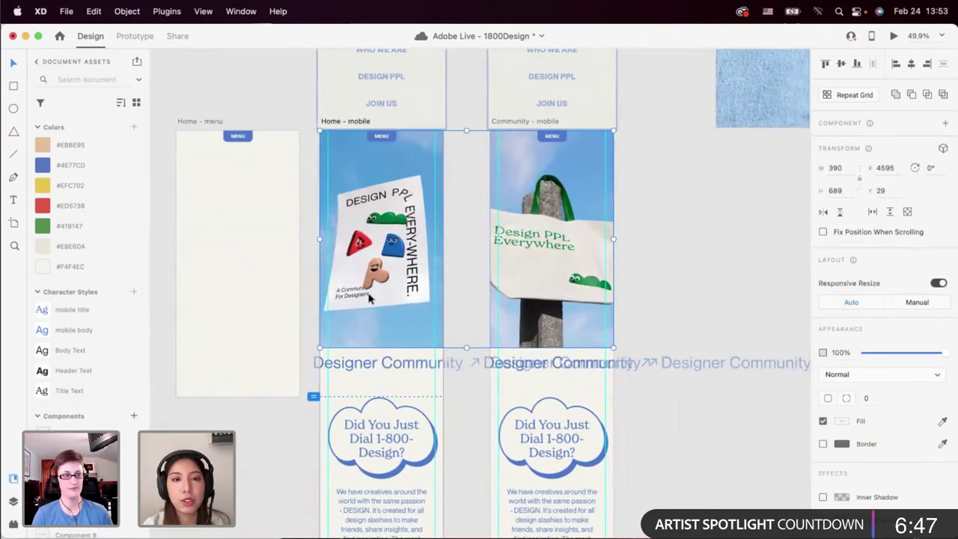
{"action": "left_click", "coordinate": [477, 251]}
{"action": "scroll", "coordinate": [477, 250], "scroll_direction": "right", "scroll_amount": 3}
{"action": "left_click", "coordinate": [476, 249]}
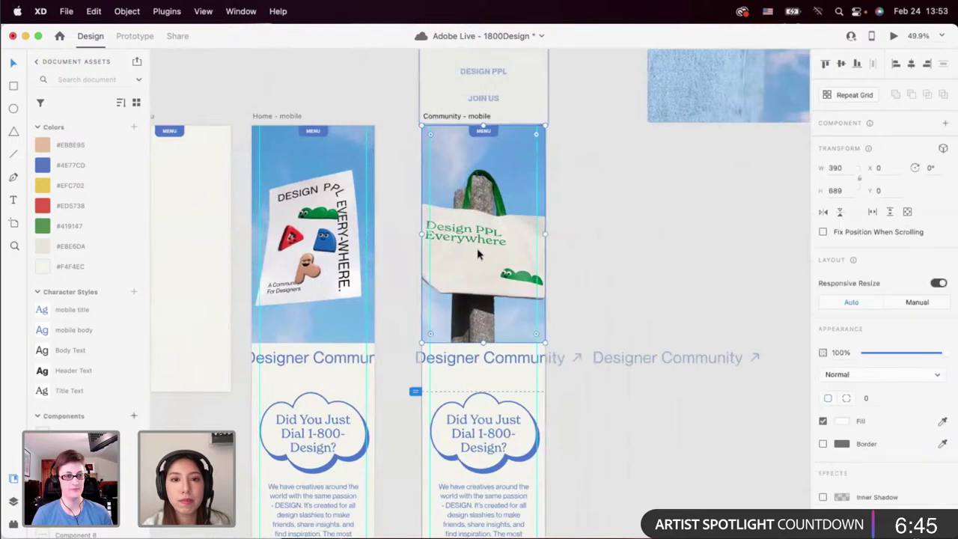
{"action": "double_click", "coordinate": [477, 248]}
{"action": "left_click_drag", "start_coordinate": [477, 248], "coordinate": [503, 247]}
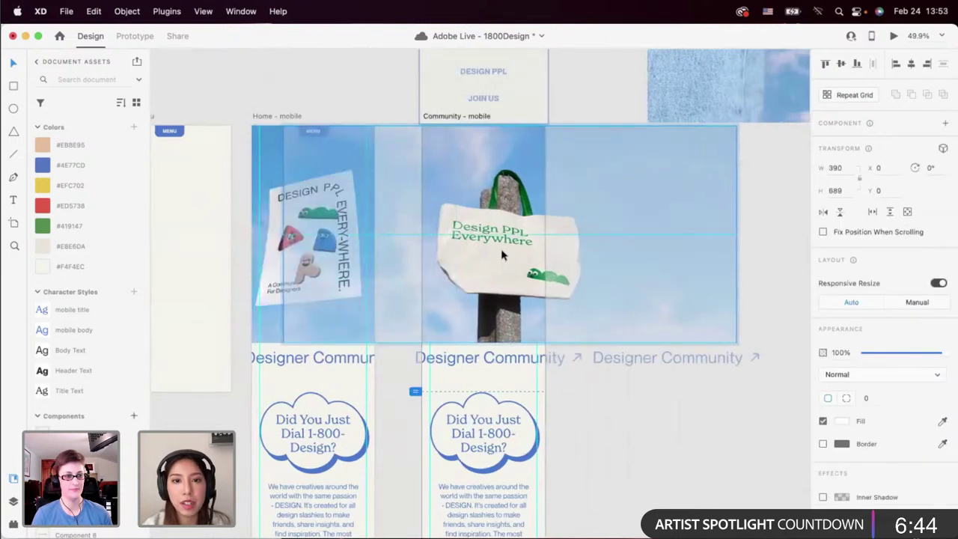
{"action": "left_click", "coordinate": [609, 408]}
{"action": "scroll", "coordinate": [528, 310], "scroll_direction": "up", "scroll_amount": 2}
{"action": "left_click", "coordinate": [481, 285]}
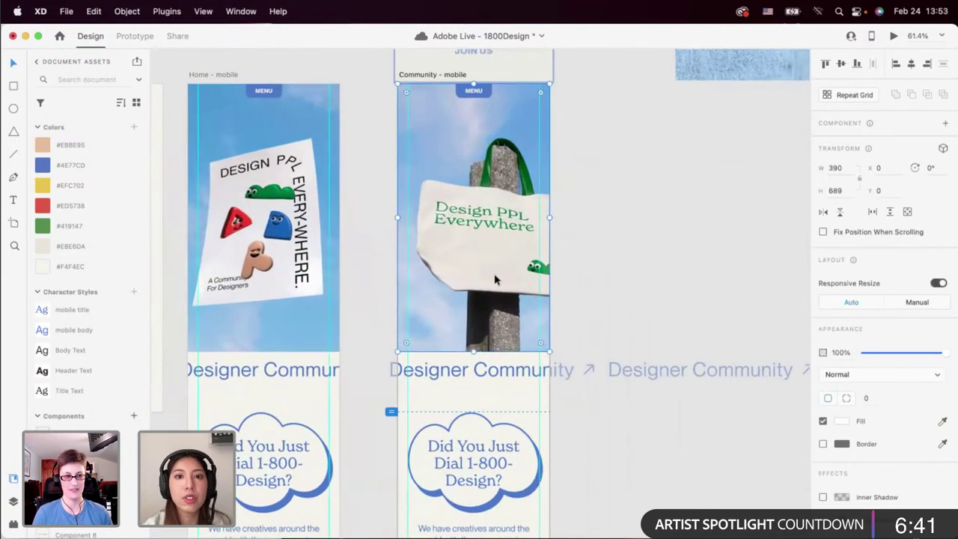
Compare the Community - mobile hero crop with the desktop Community hero and the source photos above the artboards.
{"action": "scroll", "coordinate": [494, 273], "scroll_direction": "down", "scroll_amount": 6}
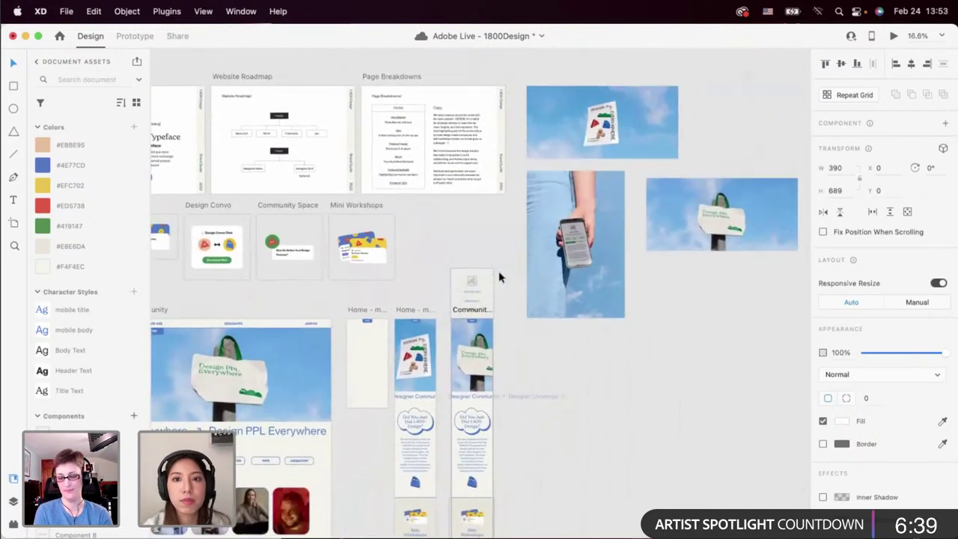
{"action": "scroll", "coordinate": [567, 229], "scroll_direction": "up", "scroll_amount": 2}
{"action": "scroll", "coordinate": [566, 229], "scroll_direction": "up", "scroll_amount": 2}
{"action": "scroll", "coordinate": [567, 229], "scroll_direction": "right", "scroll_amount": 1}
{"action": "left_click", "coordinate": [566, 229]}
{"action": "scroll", "coordinate": [567, 229], "scroll_direction": "left", "scroll_amount": 4}
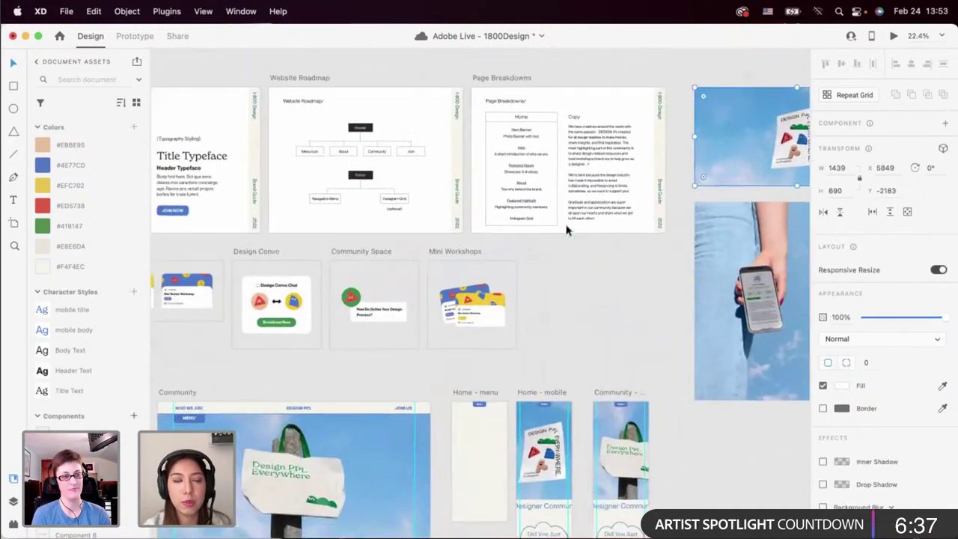
{"action": "scroll", "coordinate": [567, 230], "scroll_direction": "down", "scroll_amount": 4}
{"action": "scroll", "coordinate": [406, 289], "scroll_direction": "down", "scroll_amount": 4}
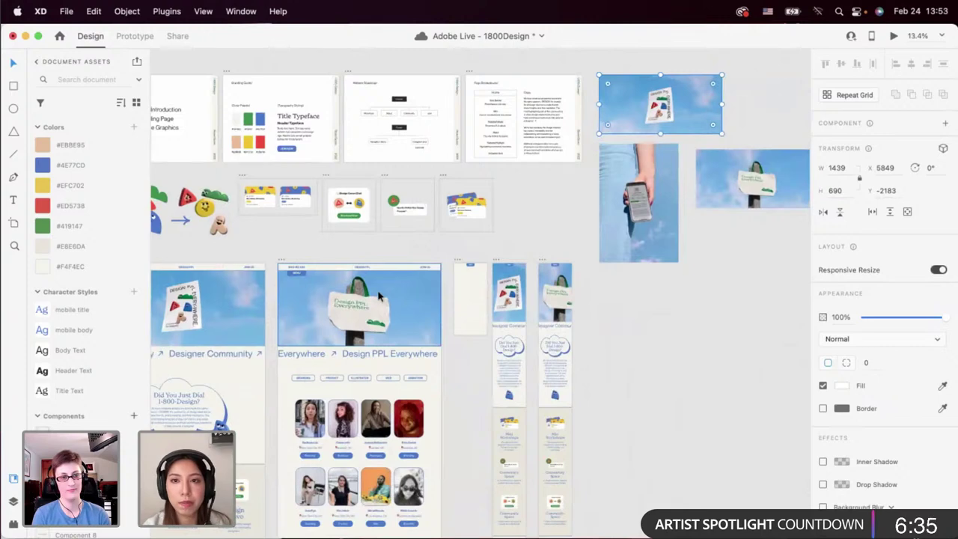
{"action": "scroll", "coordinate": [379, 296], "scroll_direction": "up", "scroll_amount": 3}
{"action": "scroll", "coordinate": [390, 298], "scroll_direction": "right", "scroll_amount": 5}
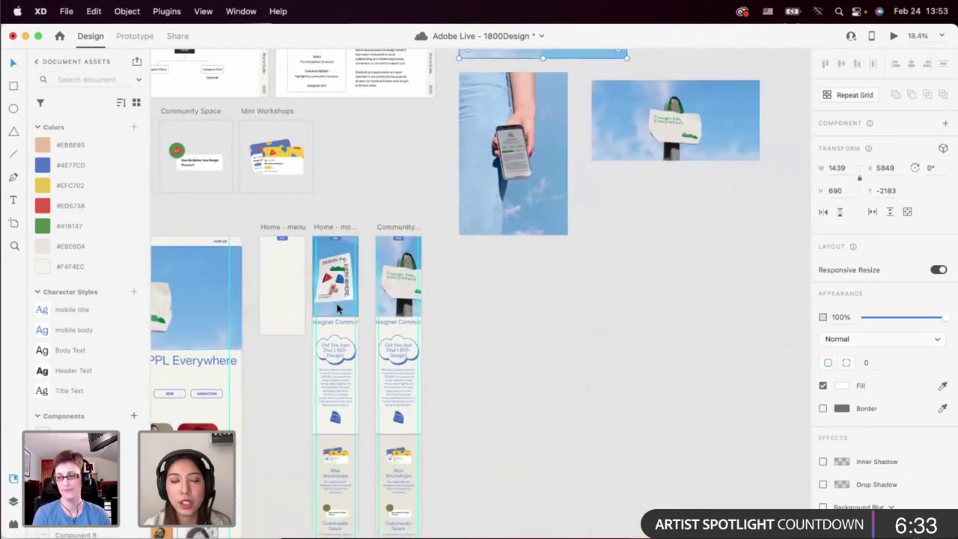
Try to shift the tote bag photo leftward inside the Community - mobile hero frame to center the bag.
{"action": "scroll", "coordinate": [456, 287], "scroll_direction": "up", "scroll_amount": 4}
{"action": "left_click", "coordinate": [349, 286]}
{"action": "scroll", "coordinate": [348, 286], "scroll_direction": "up", "scroll_amount": 3}
{"action": "scroll", "coordinate": [351, 291], "scroll_direction": "down", "scroll_amount": 3}
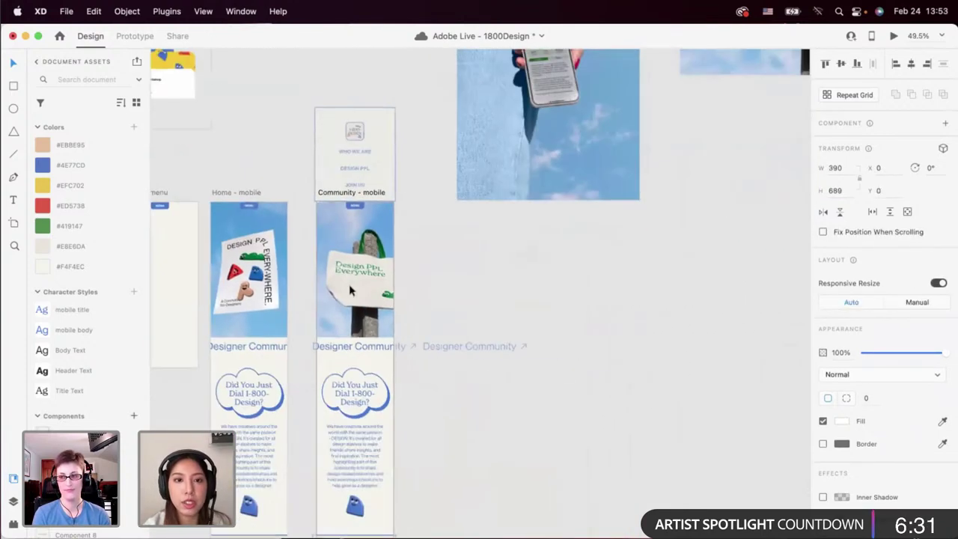
{"action": "scroll", "coordinate": [359, 288], "scroll_direction": "down", "scroll_amount": 4}
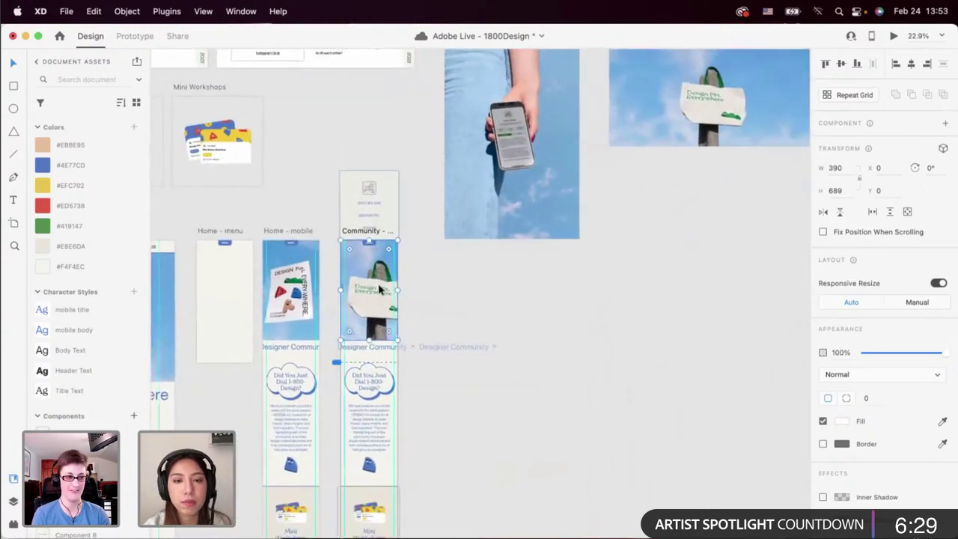
{"action": "double_click", "coordinate": [376, 292]}
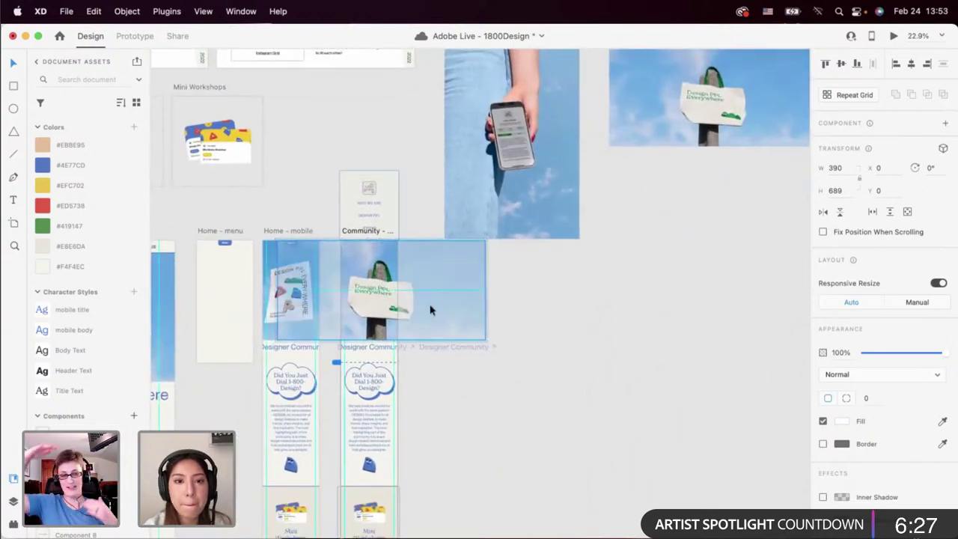
{"action": "left_click_drag", "start_coordinate": [430, 310], "coordinate": [421, 310]}
{"action": "left_click", "coordinate": [547, 319]}
{"action": "scroll", "coordinate": [547, 319], "scroll_direction": "down", "scroll_amount": 2}
{"action": "scroll", "coordinate": [433, 290], "scroll_direction": "up", "scroll_amount": 3}
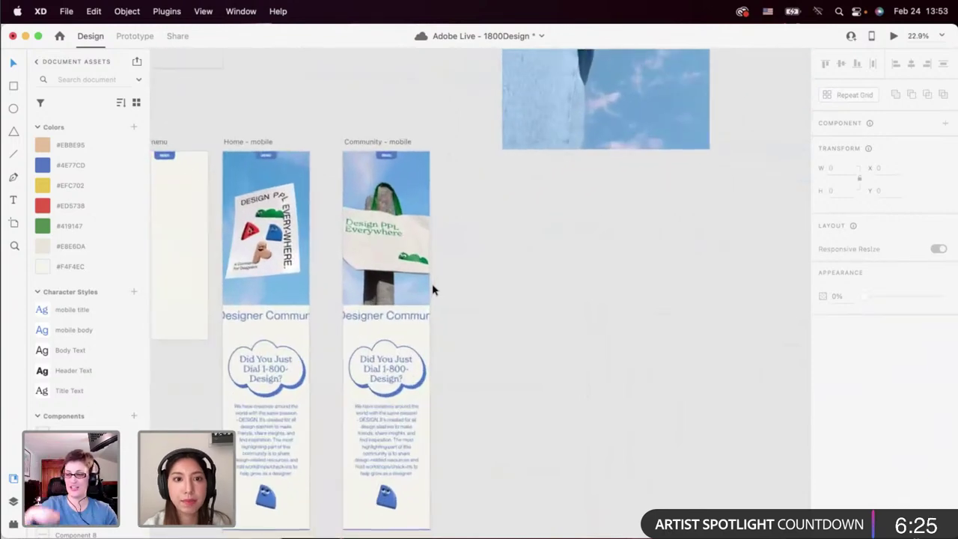
{"action": "scroll", "coordinate": [433, 290], "scroll_direction": "up", "scroll_amount": 2}
Try shrinking the tote bag photo inside the Community - mobile hero frame, and undo the resizing.
{"action": "double_click", "coordinate": [421, 240]}
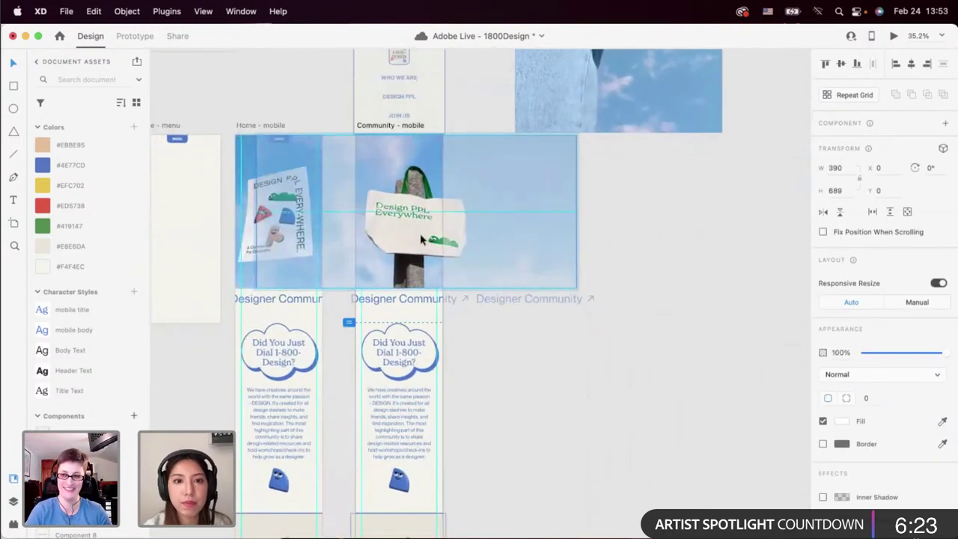
{"action": "left_click_drag", "start_coordinate": [577, 211], "coordinate": [500, 212]}
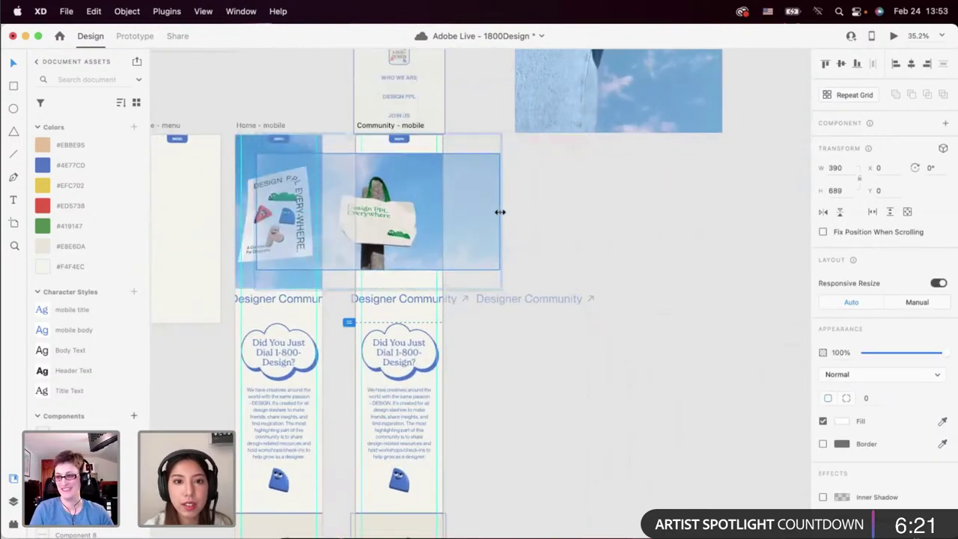
{"action": "mouse_move", "coordinate": [378, 223]}
{"action": "left_mouse_down"}
{"action": "mouse_move", "coordinate": [409, 223]}
{"action": "mouse_move", "coordinate": [393, 225]}
{"action": "left_mouse_up"}
{"action": "key", "text": "super+z"}
{"action": "key", "text": "super+z"}
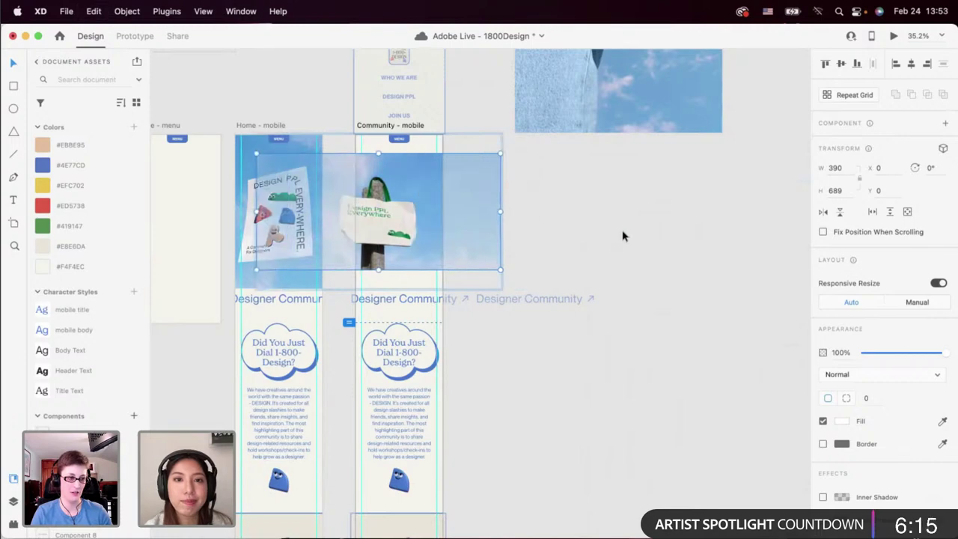
{"action": "key", "text": "super+z"}
{"action": "left_click", "coordinate": [622, 236]}
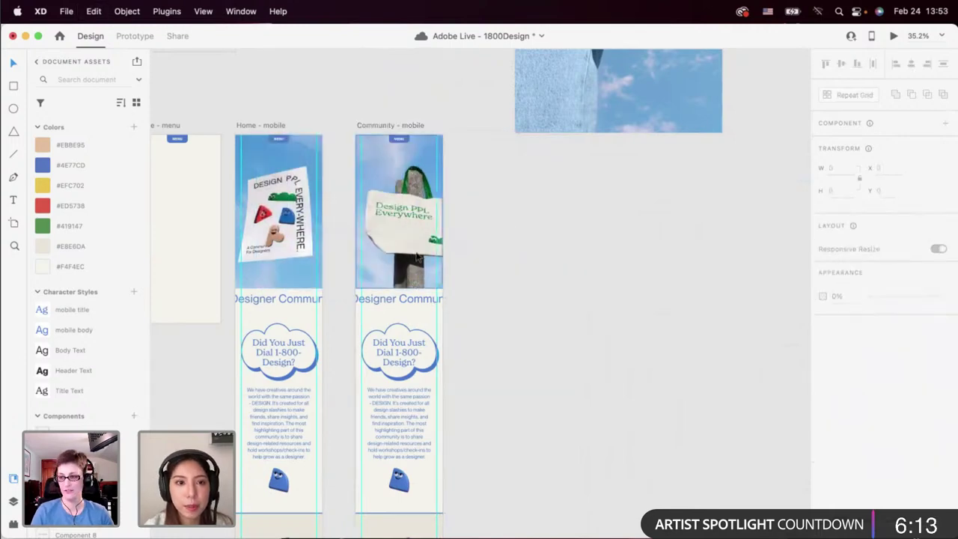
Select the Design PPL Everywhere ticker text on the desktop Community artboard to copy it for the Community - mobile ticker.
{"action": "scroll", "coordinate": [409, 250], "scroll_direction": "up", "scroll_amount": 5}
{"action": "scroll", "coordinate": [409, 249], "scroll_direction": "down", "scroll_amount": 1}
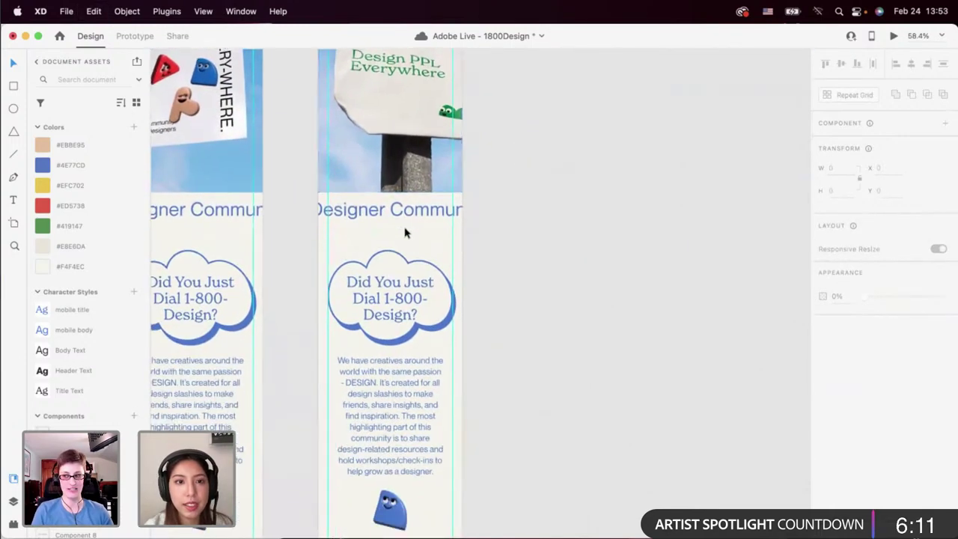
{"action": "left_click", "coordinate": [400, 218]}
{"action": "right_click", "coordinate": [401, 217]}
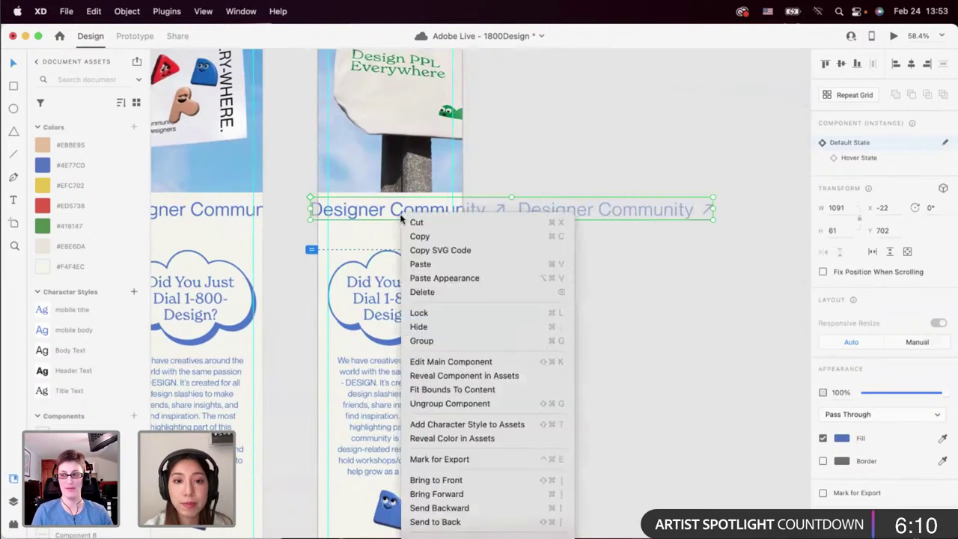
{"action": "left_click", "coordinate": [419, 339]}
{"action": "scroll", "coordinate": [554, 322], "scroll_direction": "down", "scroll_amount": 5}
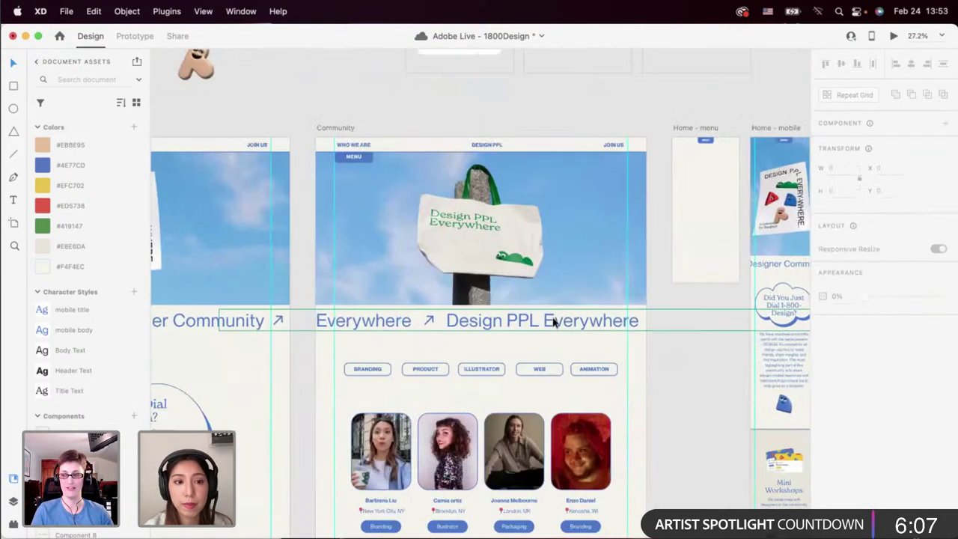
{"action": "double_click", "coordinate": [554, 322]}
{"action": "double_click", "coordinate": [554, 321]}
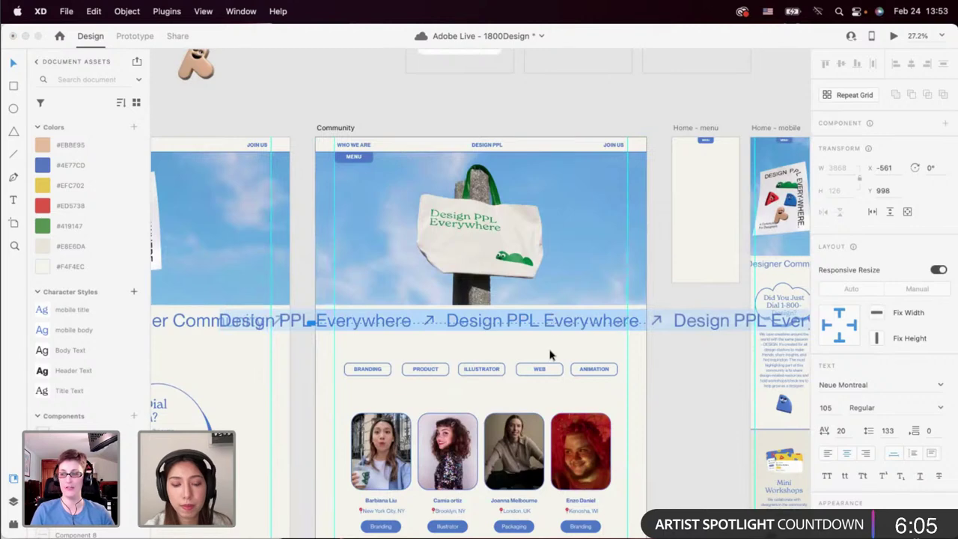
Try to edit and reposition the Designer Community ticker on the Community - mobile artboard, and undo the move.
{"action": "scroll", "coordinate": [550, 352], "scroll_direction": "right", "scroll_amount": 10}
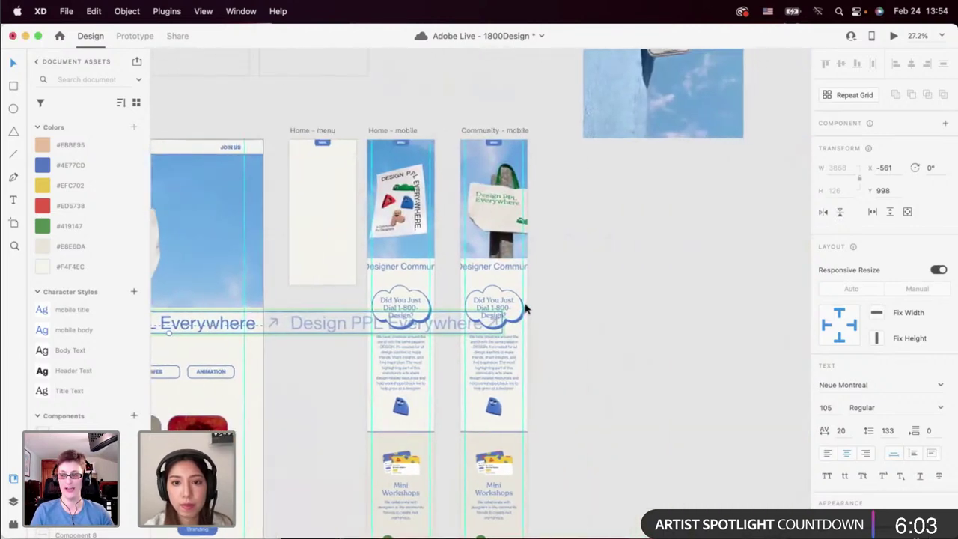
{"action": "left_click", "coordinate": [551, 314]}
{"action": "scroll", "coordinate": [550, 315], "scroll_direction": "up", "scroll_amount": 5}
{"action": "left_click", "coordinate": [426, 231]}
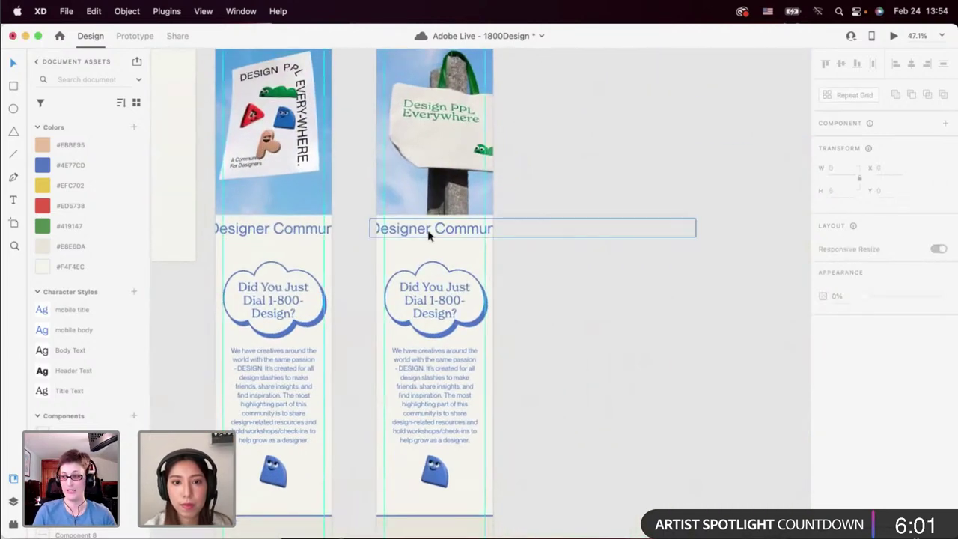
{"action": "double_click", "coordinate": [424, 231]}
{"action": "double_click", "coordinate": [424, 230]}
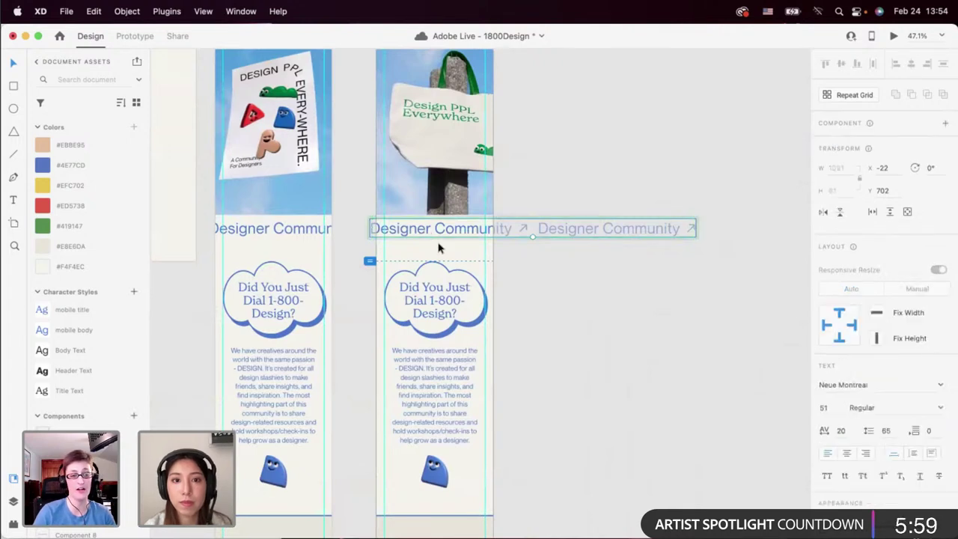
{"action": "left_click", "coordinate": [448, 253]}
{"action": "left_click", "coordinate": [439, 235]}
{"action": "left_click", "coordinate": [436, 238]}
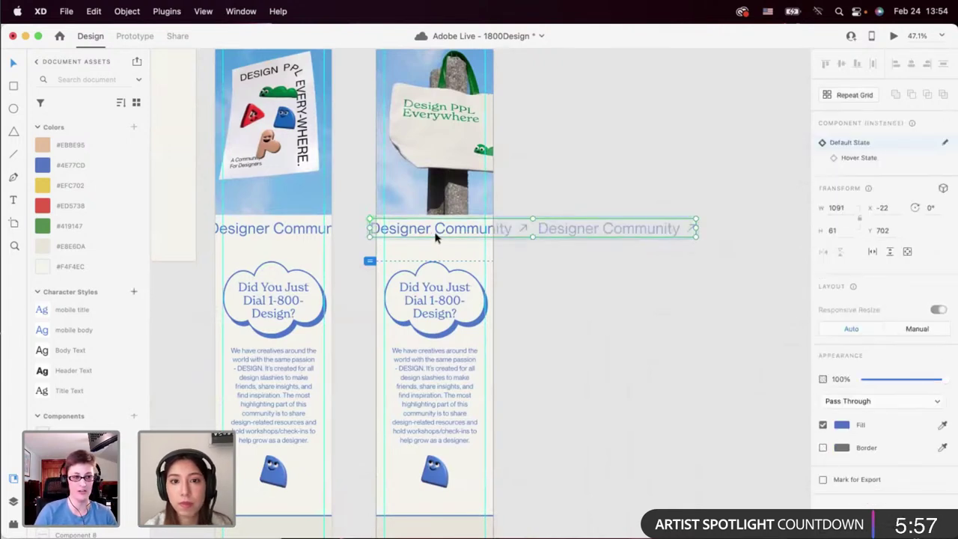
{"action": "left_click", "coordinate": [435, 253]}
{"action": "left_click_drag", "start_coordinate": [430, 228], "coordinate": [306, 231]}
{"action": "key", "text": "super+z"}
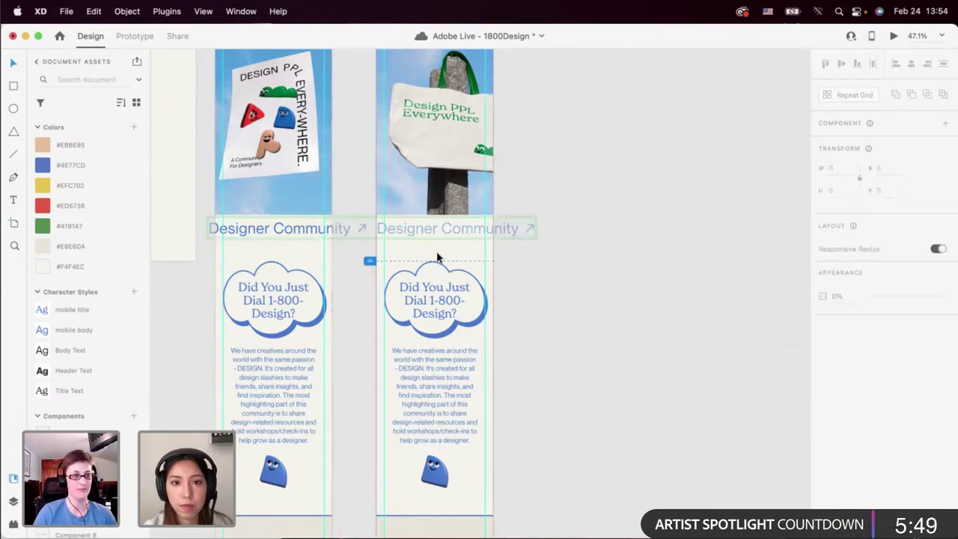
Replace the Designer Community ticker text on Community - mobile with the Design PPL Everywhere text copied from the desktop Community artboard.
{"action": "scroll", "coordinate": [430, 240], "scroll_direction": "left", "scroll_amount": 7}
{"action": "double_click", "coordinate": [383, 313]}
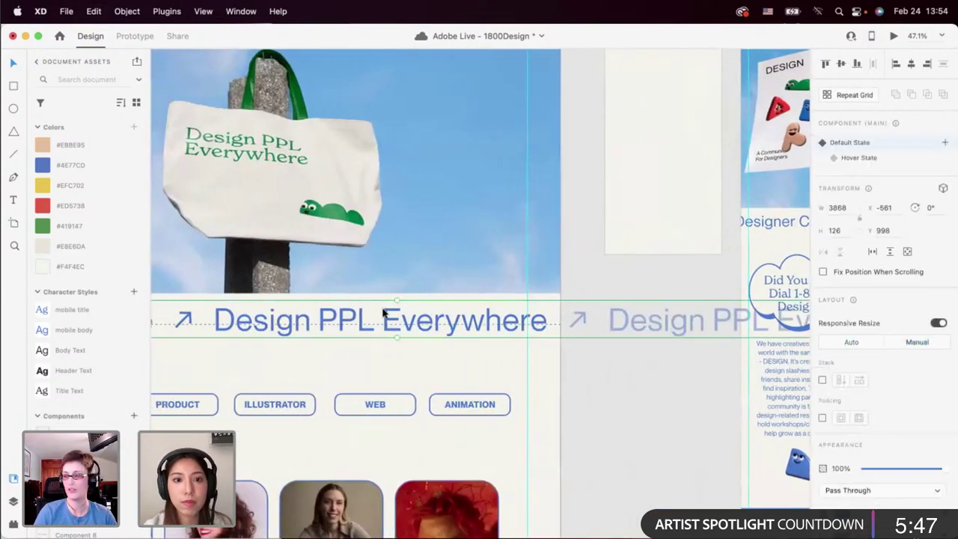
{"action": "key", "text": "super+z"}
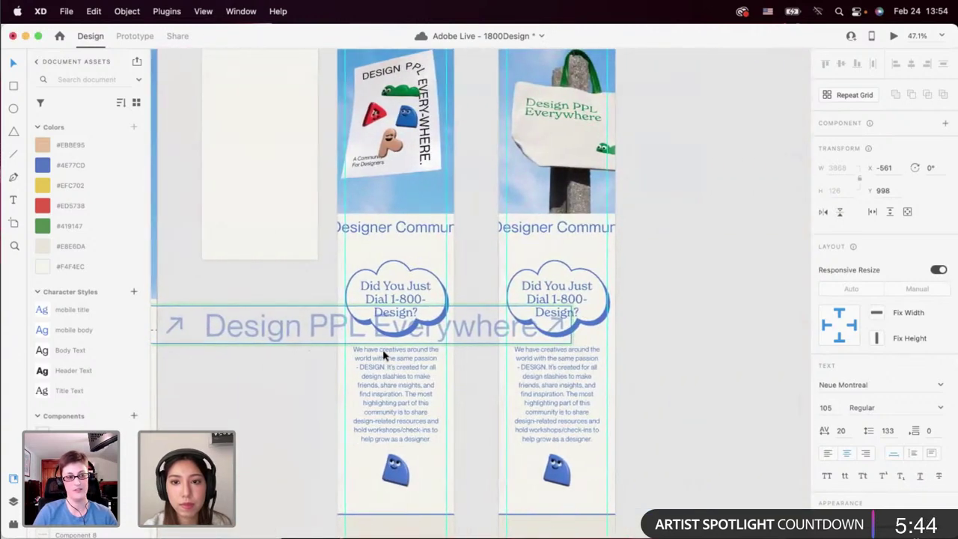
{"action": "scroll", "coordinate": [383, 356], "scroll_direction": "right", "scroll_amount": 1}
{"action": "double_click", "coordinate": [492, 231]}
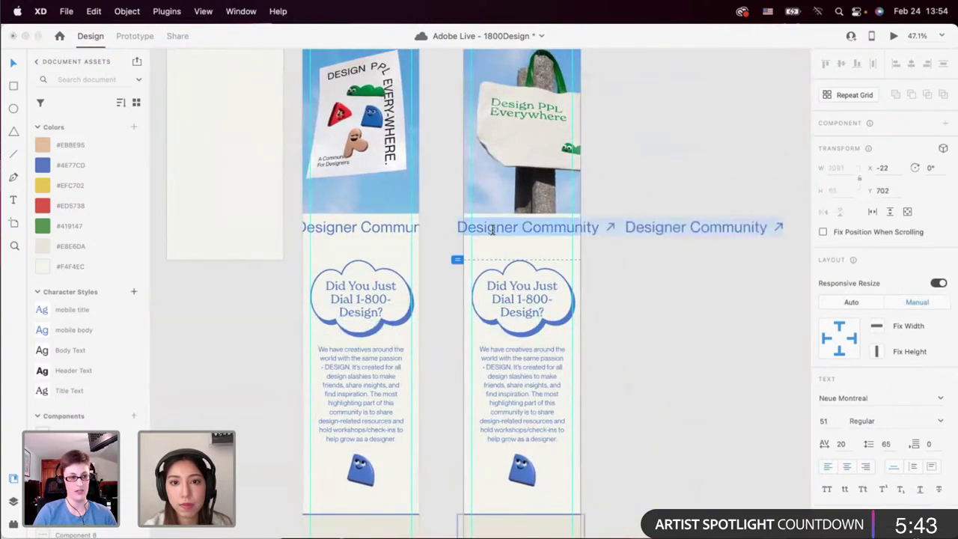
{"action": "key", "text": "super+v"}
{"action": "key", "text": "Escape"}
{"action": "key", "text": "super+z"}
{"action": "key", "text": "super+z"}
{"action": "key", "text": "super+z"}
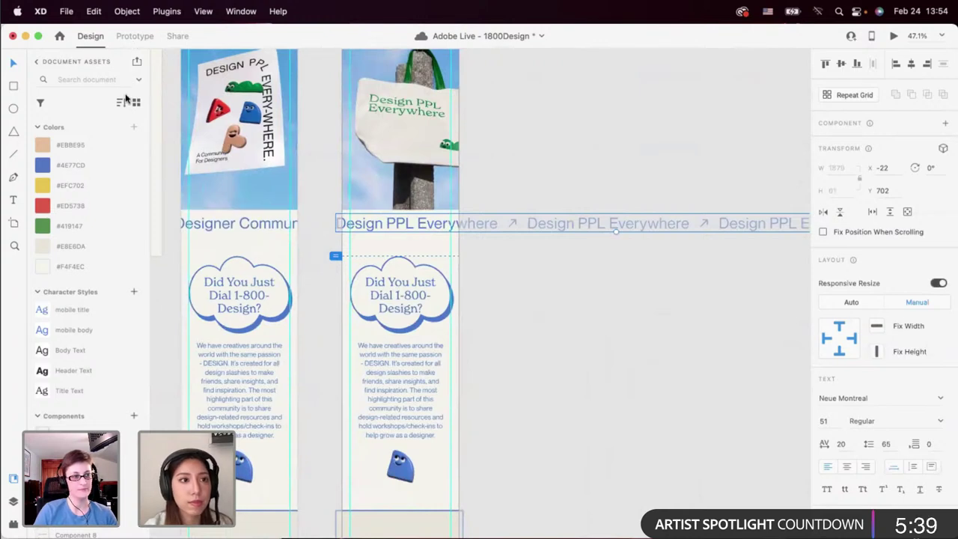
Turn the Design PPL Everywhere ticker on Community - mobile into a component and add a hover state with the default name.
{"action": "left_click", "coordinate": [943, 125]}
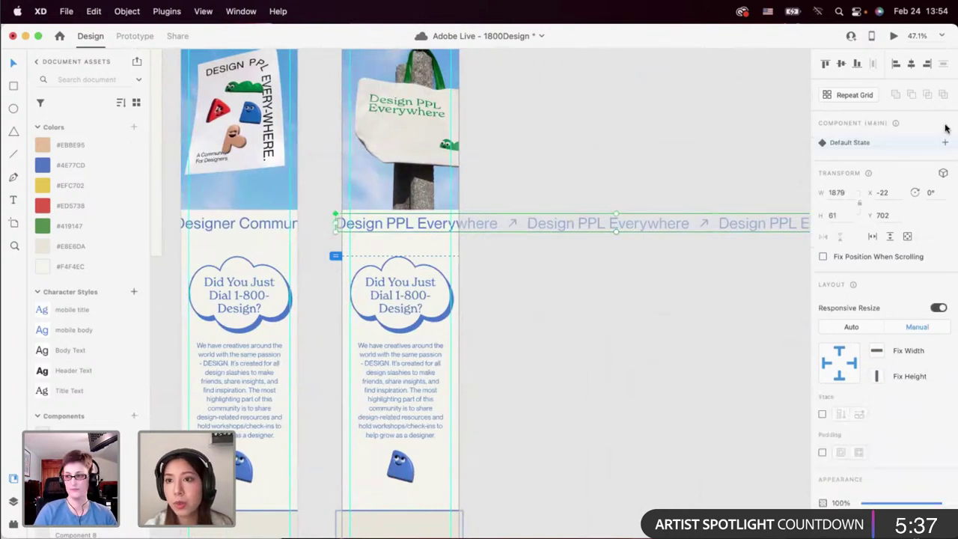
{"action": "left_click", "coordinate": [945, 142]}
{"action": "left_click", "coordinate": [884, 170]}
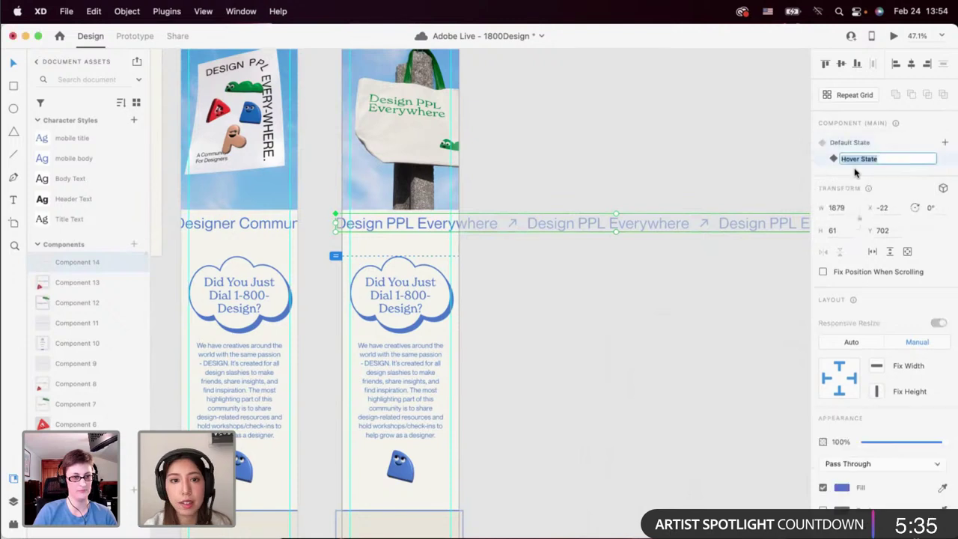
{"action": "left_click", "coordinate": [922, 178]}
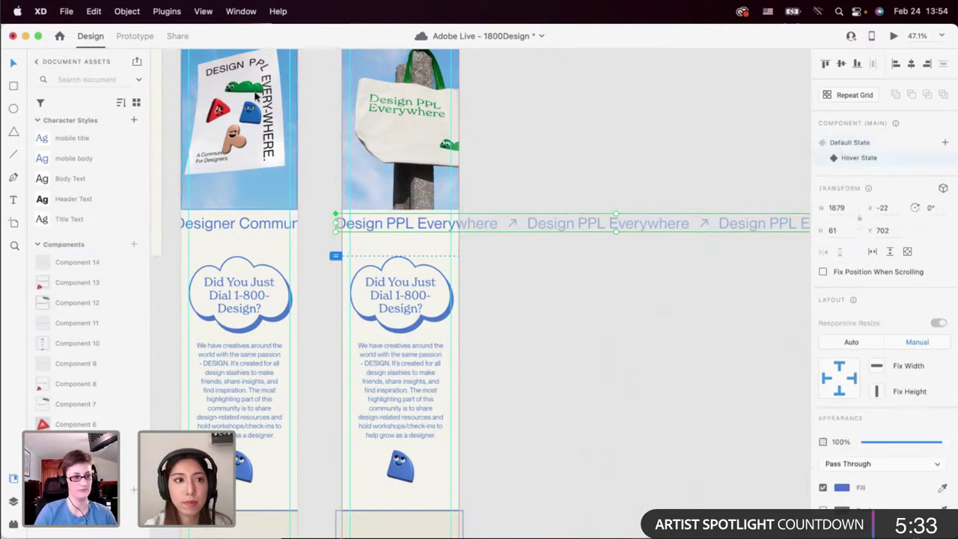
Shift the Design PPL Everywhere text leftward within the ticker component's hover state.
{"action": "double_click", "coordinate": [495, 234]}
{"action": "left_click_drag", "start_coordinate": [494, 234], "coordinate": [371, 241]}
{"action": "left_click", "coordinate": [310, 117]}
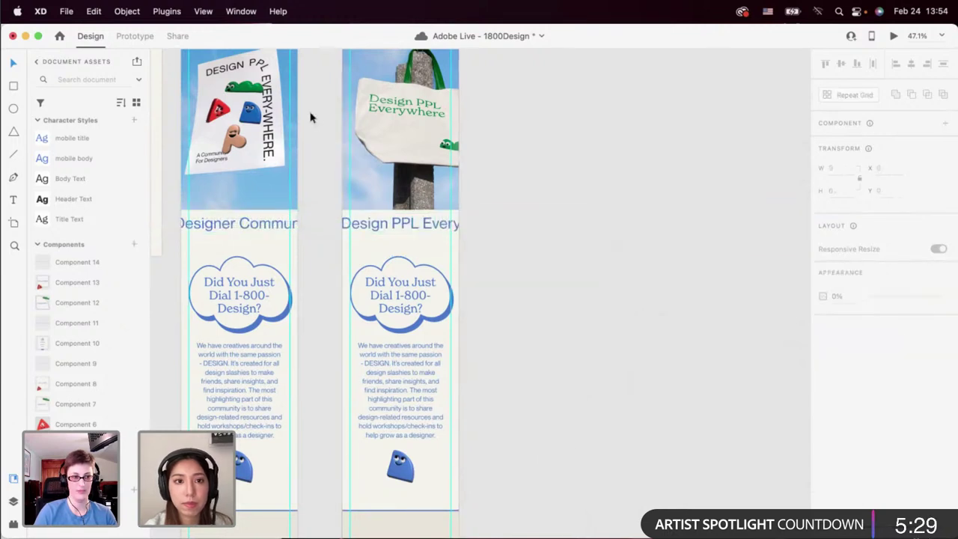
Check the Community - mobile ticker's hover interaction, and set the Home - mobile ticker's hover Auto-Animate easing to None.
{"action": "left_click", "coordinate": [360, 224]}
{"action": "left_click", "coordinate": [142, 36]}
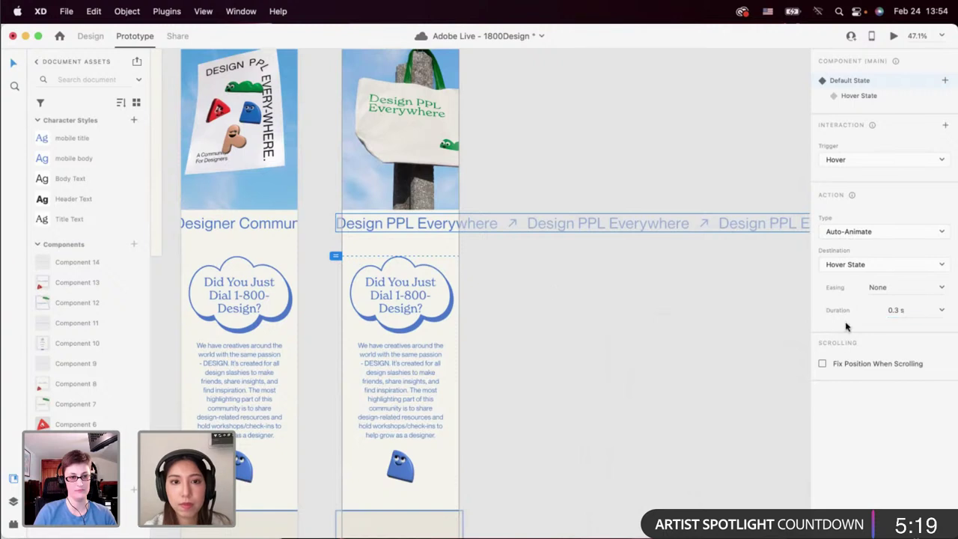
{"action": "left_click", "coordinate": [260, 231]}
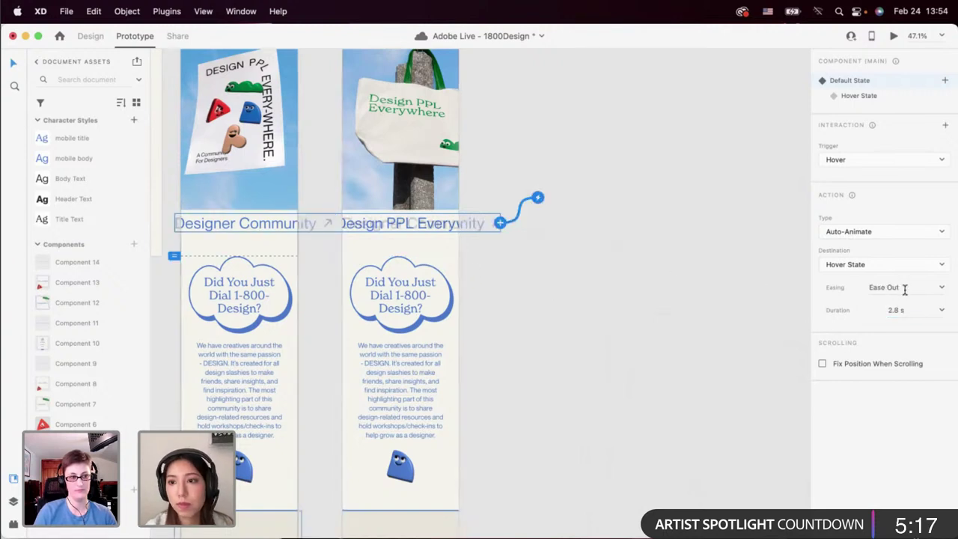
{"action": "left_click", "coordinate": [935, 294]}
{"action": "left_click", "coordinate": [936, 302]}
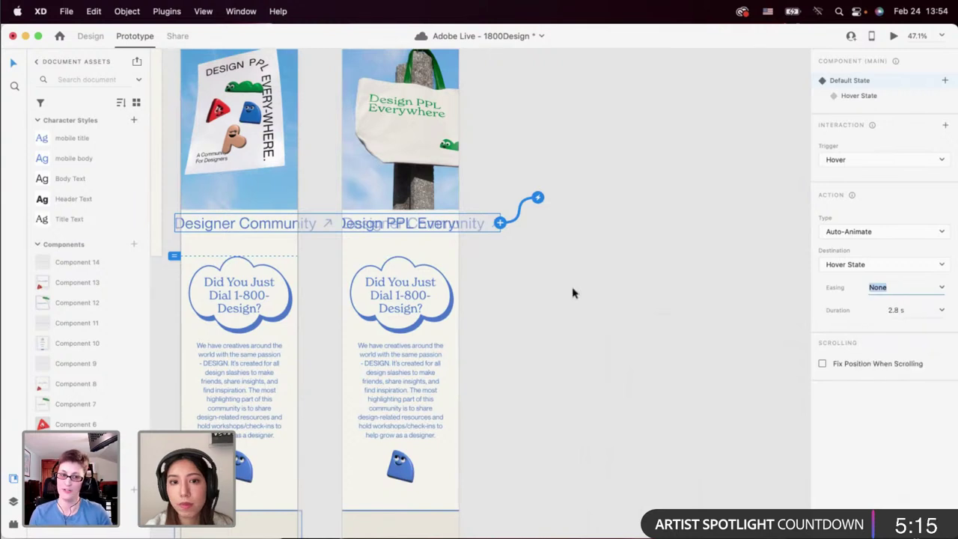
{"action": "left_click", "coordinate": [901, 316]}
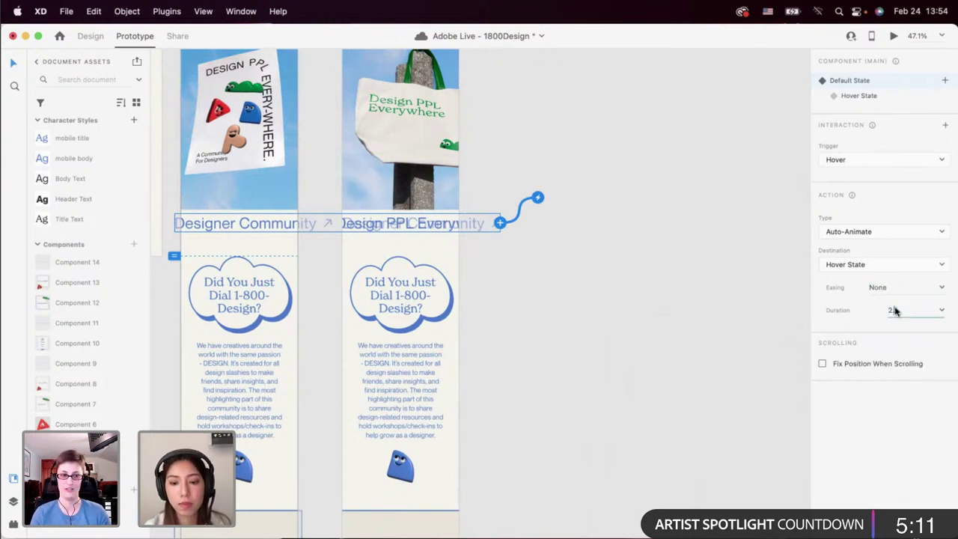
{"action": "left_click", "coordinate": [597, 275]}
Compare the Community - mobile artboard with Home - mobile and the desktop Community page to see which sections differ.
{"action": "scroll", "coordinate": [597, 275], "scroll_direction": "left", "scroll_amount": 2}
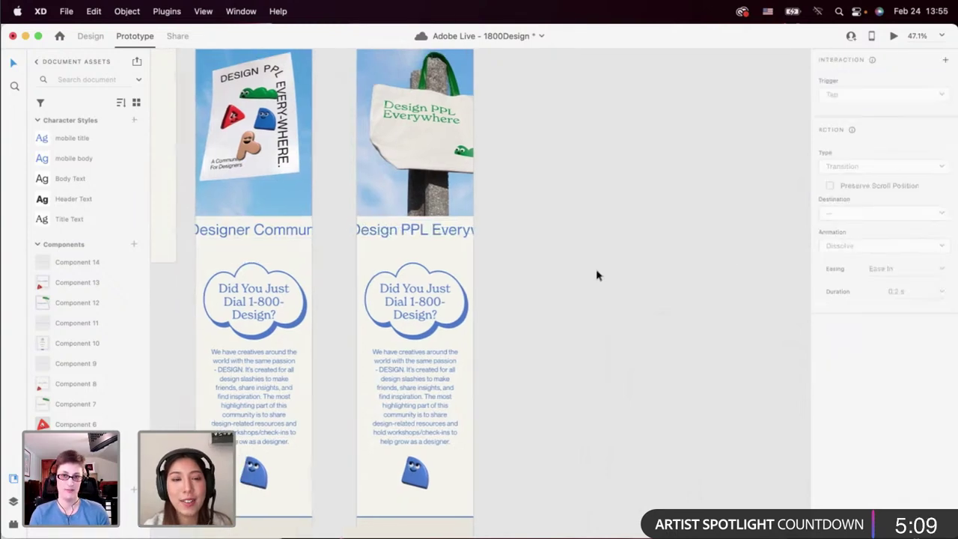
{"action": "scroll", "coordinate": [491, 243], "scroll_direction": "down", "scroll_amount": 3}
{"action": "scroll", "coordinate": [494, 243], "scroll_direction": "up", "scroll_amount": 2}
{"action": "scroll", "coordinate": [494, 243], "scroll_direction": "down", "scroll_amount": 6}
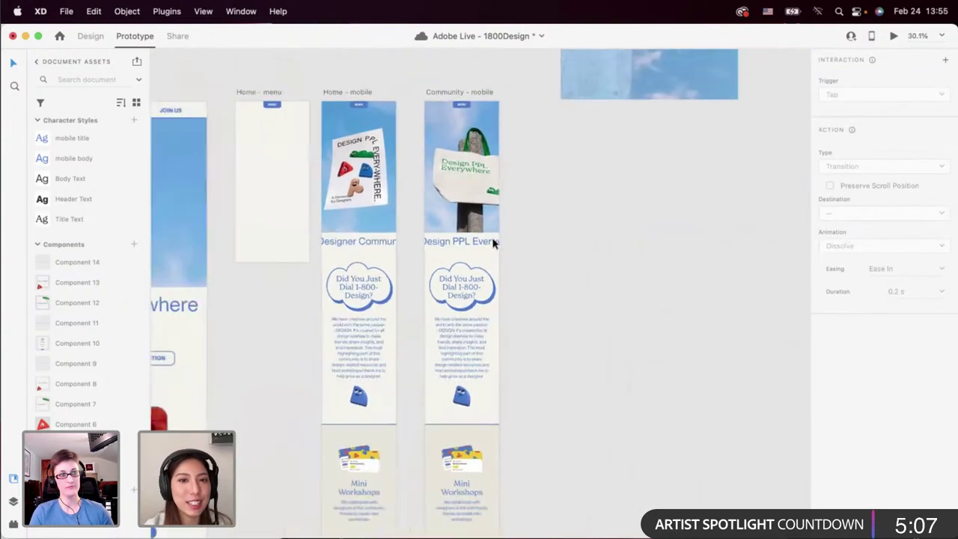
{"action": "scroll", "coordinate": [493, 243], "scroll_direction": "up", "scroll_amount": 2}
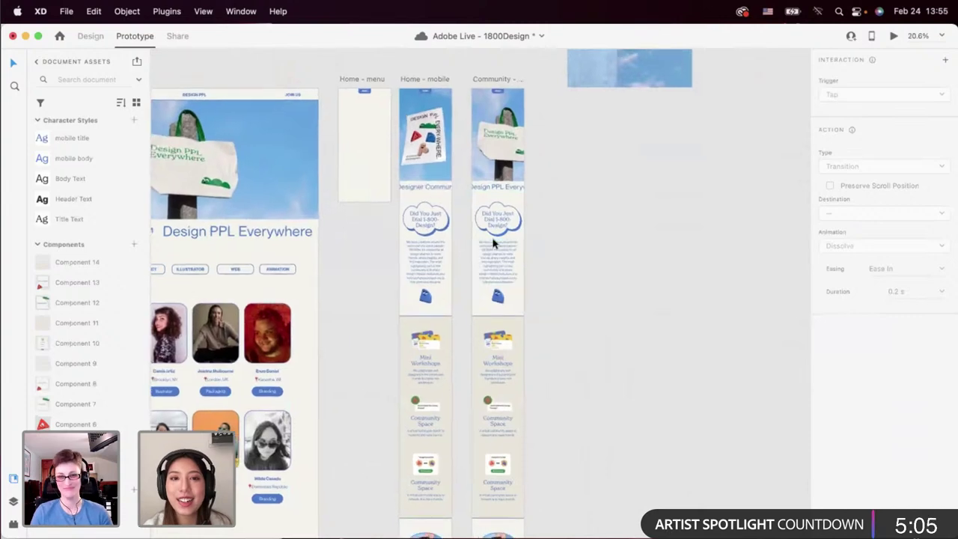
{"action": "scroll", "coordinate": [493, 243], "scroll_direction": "down", "scroll_amount": 5}
{"action": "scroll", "coordinate": [493, 243], "scroll_direction": "up", "scroll_amount": 6}
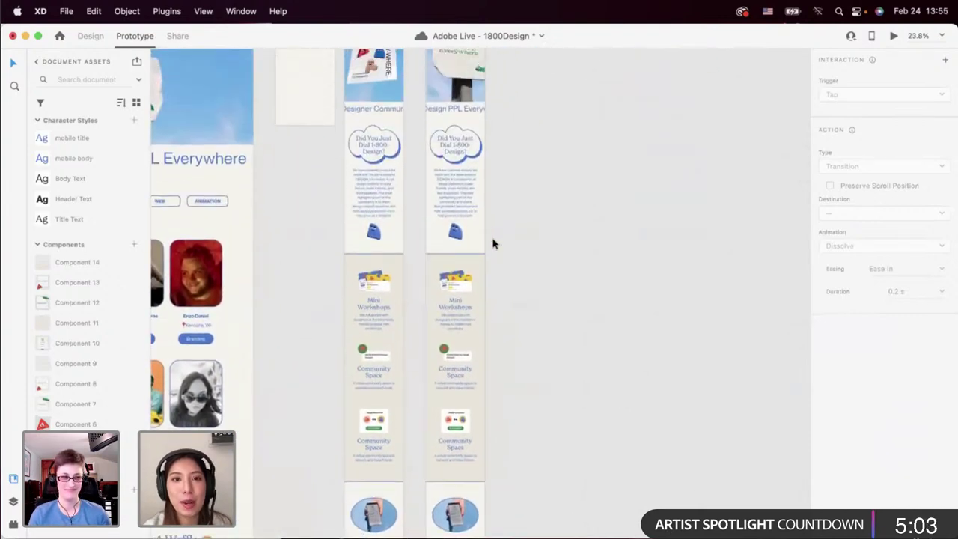
{"action": "scroll", "coordinate": [469, 247], "scroll_direction": "up", "scroll_amount": 3}
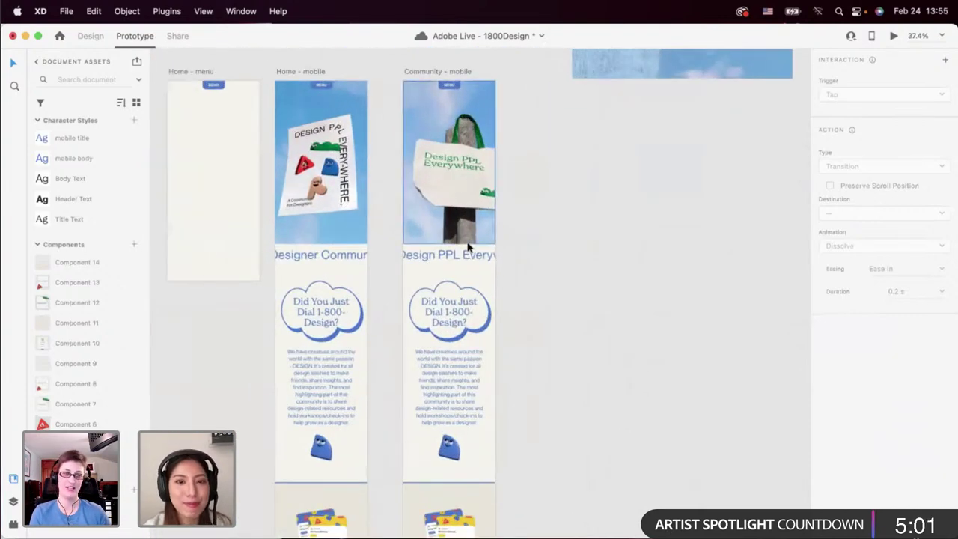
{"action": "scroll", "coordinate": [468, 247], "scroll_direction": "down", "scroll_amount": 3}
{"action": "scroll", "coordinate": [466, 248], "scroll_direction": "up", "scroll_amount": 2}
{"action": "scroll", "coordinate": [448, 235], "scroll_direction": "down", "scroll_amount": 2}
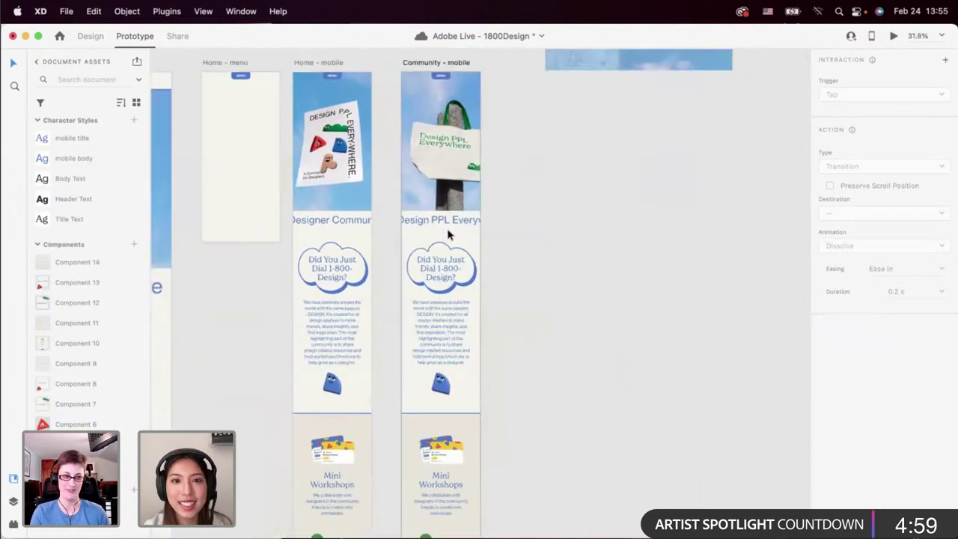
{"action": "left_click", "coordinate": [447, 235]}
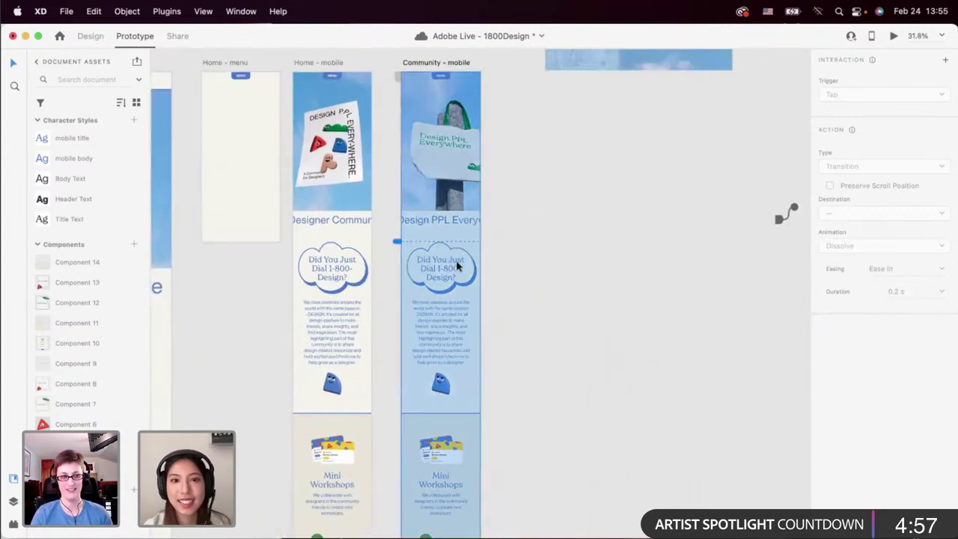
{"action": "scroll", "coordinate": [459, 268], "scroll_direction": "down", "scroll_amount": 2}
{"action": "scroll", "coordinate": [458, 268], "scroll_direction": "right", "scroll_amount": 2}
Return to design mode and delete the Did You Just Dial 1-800-Design? intro bubble, text and blue character from Community - mobile.
{"action": "left_click", "coordinate": [90, 36]}
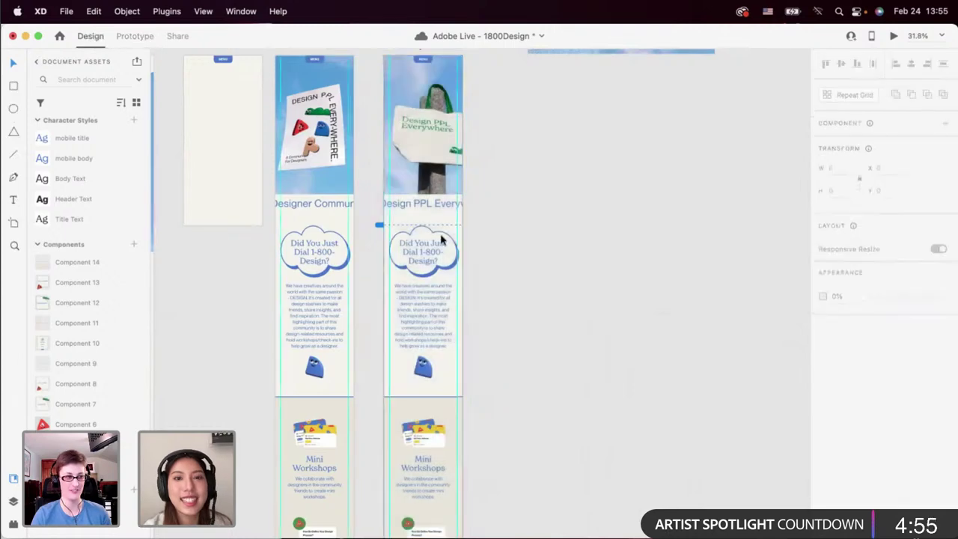
{"action": "scroll", "coordinate": [488, 271], "scroll_direction": "down", "scroll_amount": 4}
{"action": "scroll", "coordinate": [489, 271], "scroll_direction": "down", "scroll_amount": 1}
{"action": "scroll", "coordinate": [488, 271], "scroll_direction": "right", "scroll_amount": 1}
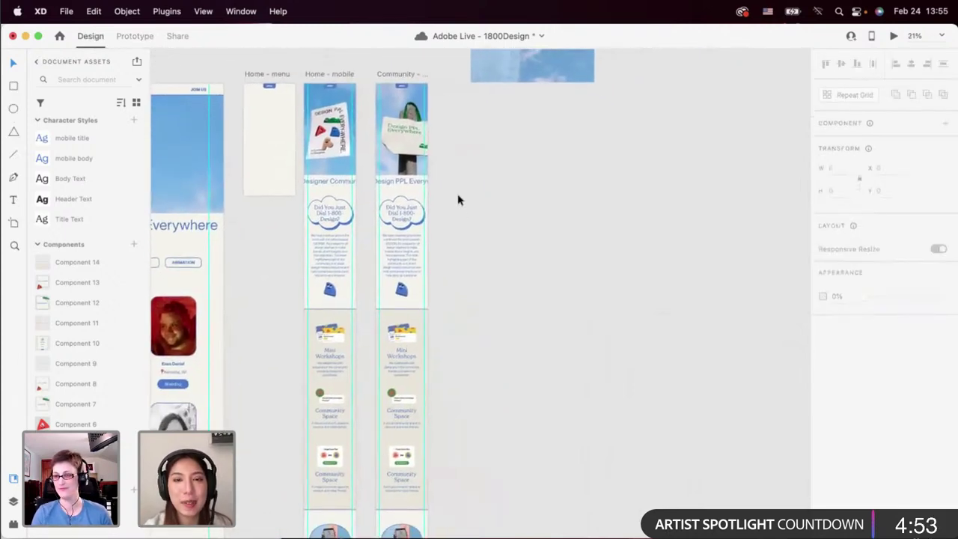
{"action": "scroll", "coordinate": [459, 200], "scroll_direction": "up", "scroll_amount": 5}
{"action": "left_click_drag", "start_coordinate": [488, 239], "coordinate": [487, 221]}
{"action": "left_click", "coordinate": [432, 277]}
{"action": "scroll", "coordinate": [432, 278], "scroll_direction": "down", "scroll_amount": 2}
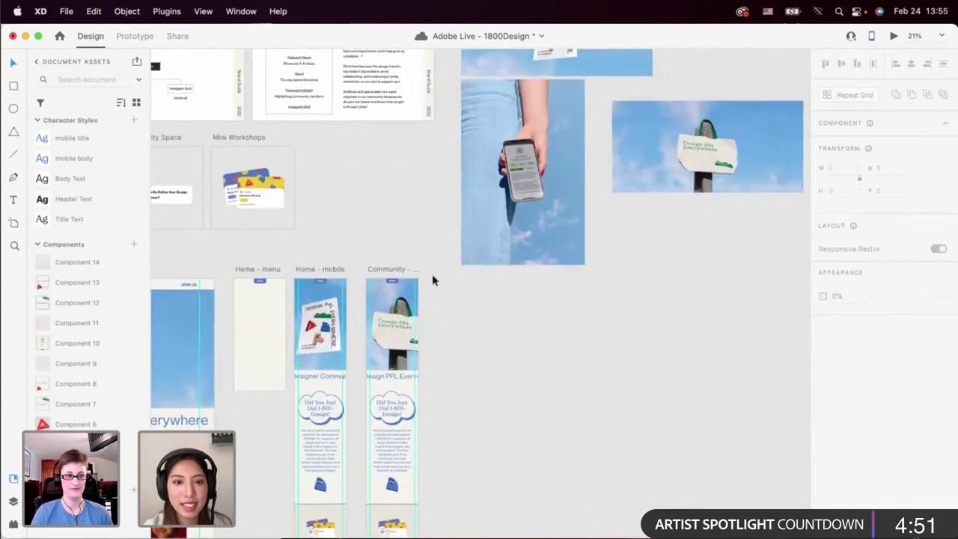
{"action": "scroll", "coordinate": [432, 280], "scroll_direction": "up", "scroll_amount": 4}
{"action": "scroll", "coordinate": [432, 280], "scroll_direction": "down", "scroll_amount": 4}
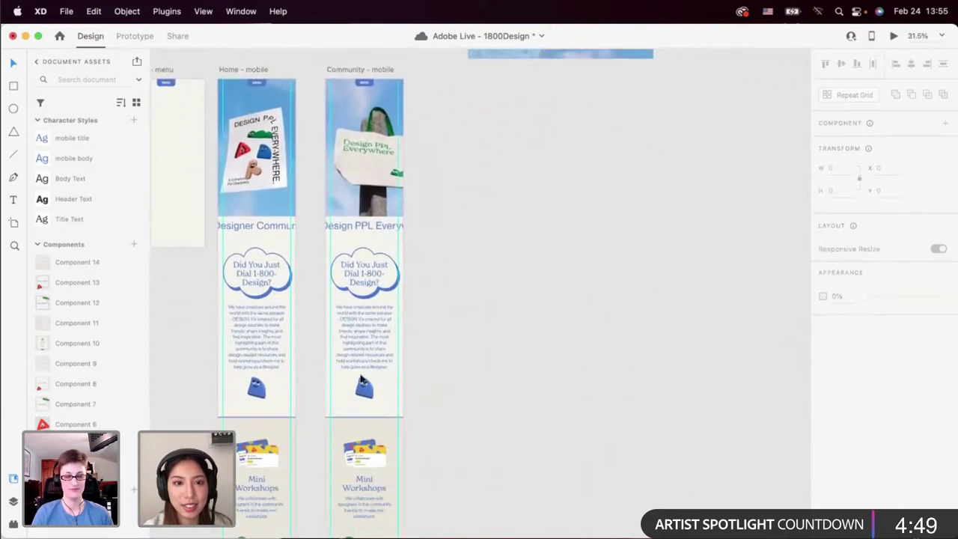
{"action": "left_click", "coordinate": [362, 382]}
{"action": "key", "text": "Delete"}
Delete the copied Home content from Mini Workshops down to the section above the footer on Community - mobile, leaving Home - mobile intact.
{"action": "scroll", "coordinate": [352, 410], "scroll_direction": "down", "scroll_amount": 4}
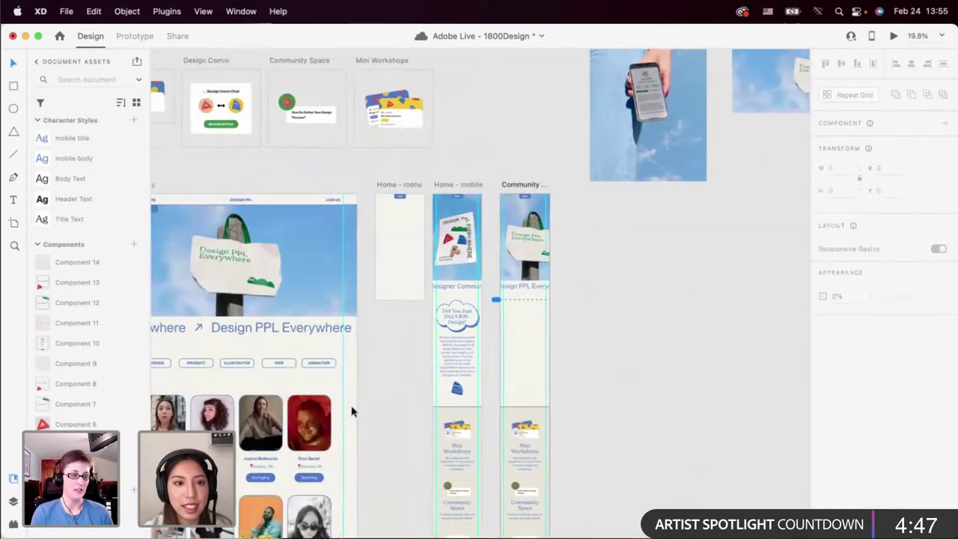
{"action": "scroll", "coordinate": [352, 411], "scroll_direction": "down", "scroll_amount": 5}
{"action": "scroll", "coordinate": [536, 271], "scroll_direction": "down", "scroll_amount": 4}
{"action": "left_click_drag", "start_coordinate": [579, 137], "coordinate": [519, 459]}
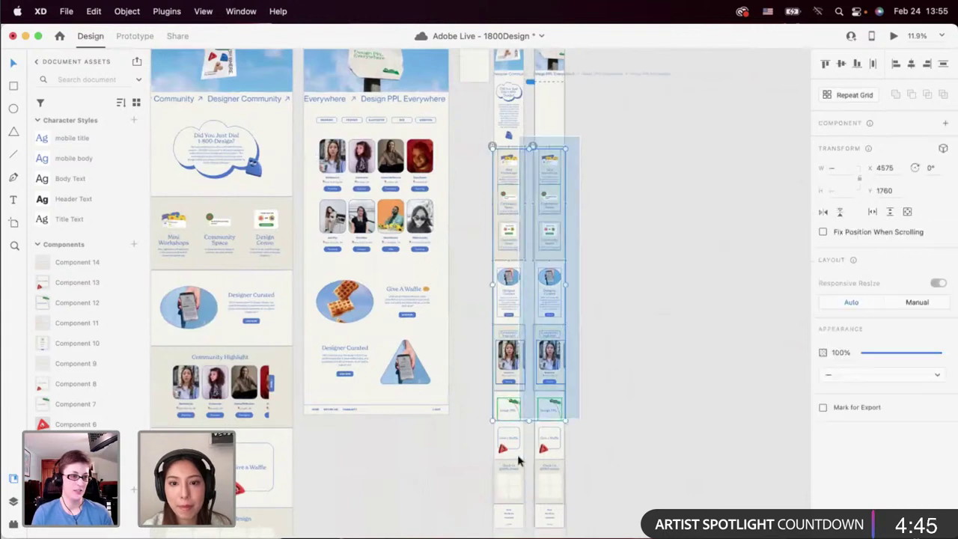
{"action": "left_click", "coordinate": [520, 462], "text": "shift"}
{"action": "key", "text": "Delete"}
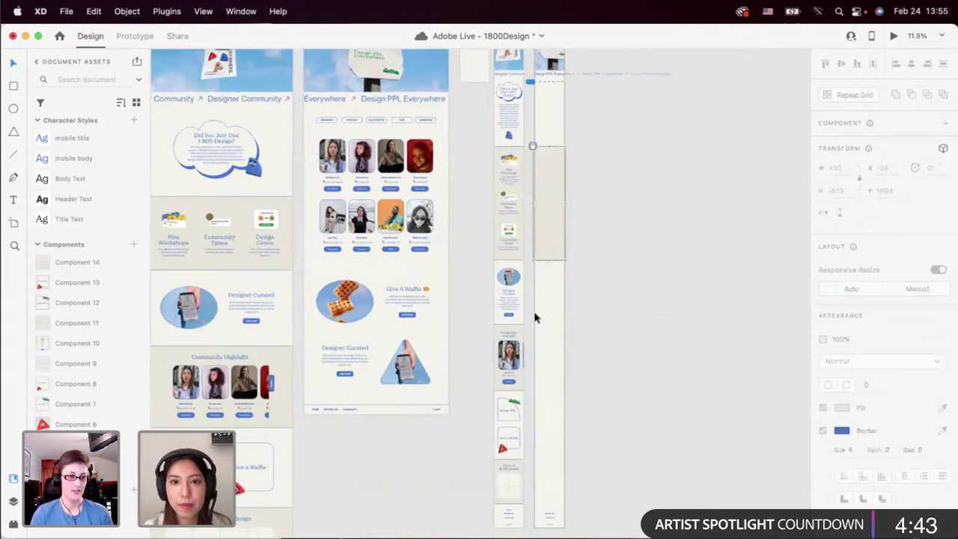
Delete the leftover beige section background and the footer at the end of the Community - mobile artboard.
{"action": "left_click_drag", "start_coordinate": [541, 151], "coordinate": [535, 145]}
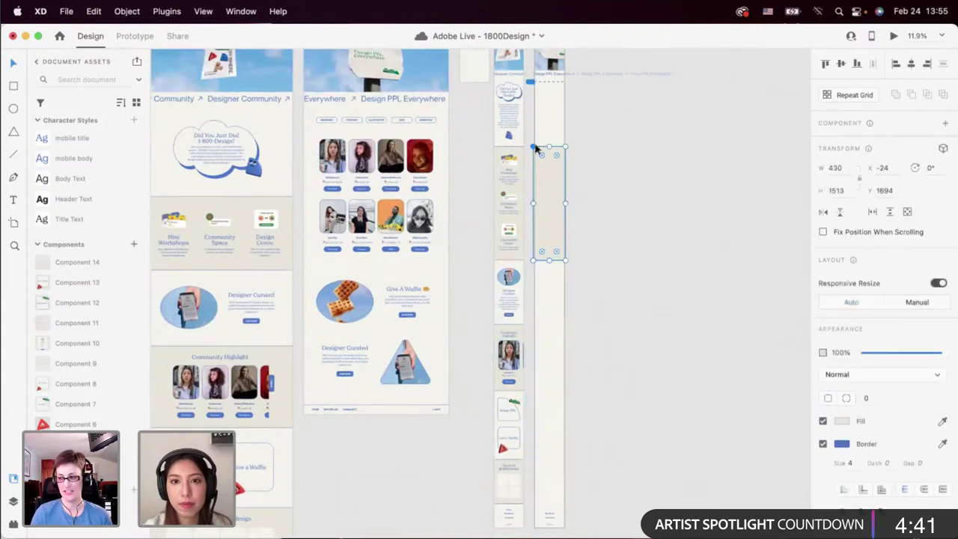
{"action": "key", "text": "Delete"}
{"action": "scroll", "coordinate": [561, 190], "scroll_direction": "down", "scroll_amount": 5}
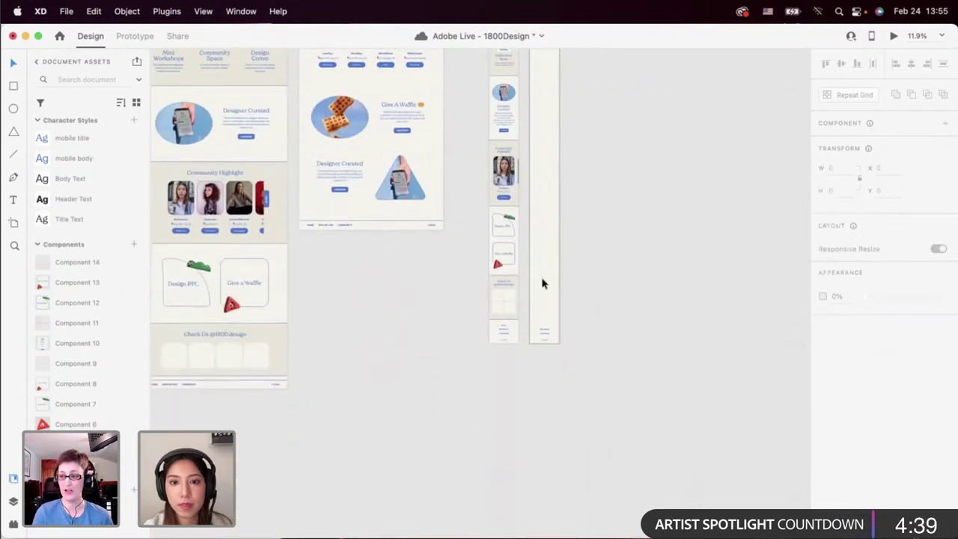
{"action": "left_click_drag", "start_coordinate": [543, 280], "coordinate": [554, 378]}
{"action": "key", "text": "Delete"}
{"action": "scroll", "coordinate": [554, 379], "scroll_direction": "right", "scroll_amount": 2}
{"action": "scroll", "coordinate": [554, 379], "scroll_direction": "up", "scroll_amount": 1}
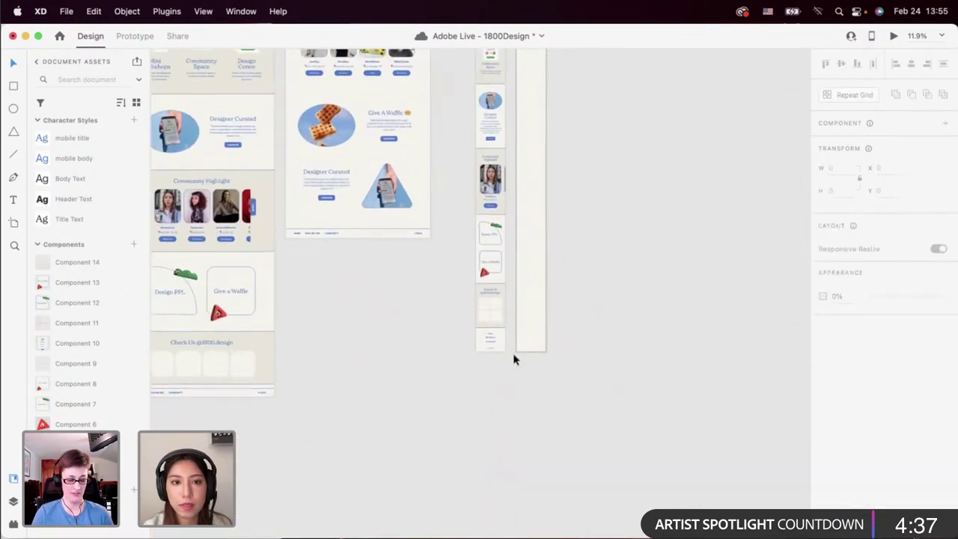
Shorten the Home - mobile footer background to about 347 px high and group it with the footer links and copyright text.
{"action": "left_click", "coordinate": [490, 336]}
{"action": "left_click", "coordinate": [477, 419]}
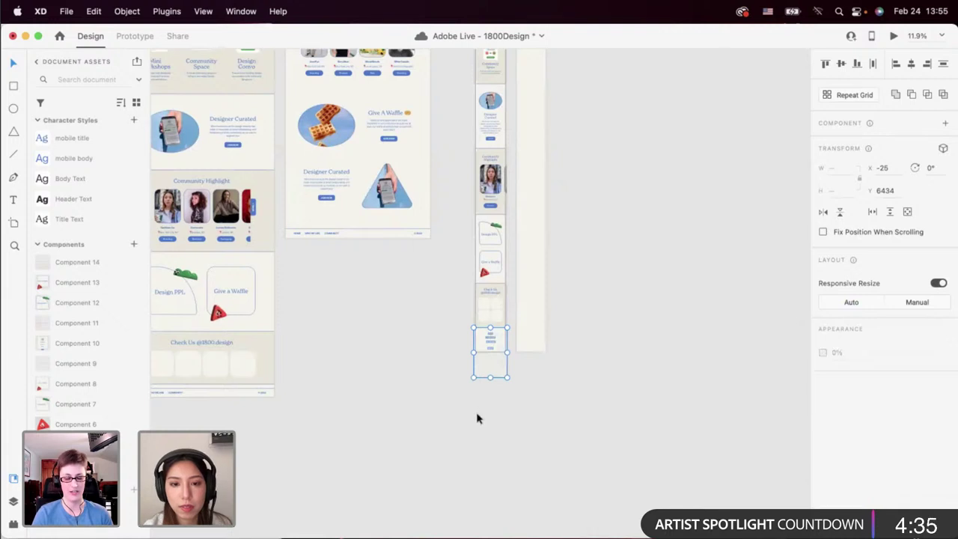
{"action": "scroll", "coordinate": [477, 419], "scroll_direction": "up", "scroll_amount": 5}
{"action": "scroll", "coordinate": [477, 419], "scroll_direction": "right", "scroll_amount": 2}
{"action": "scroll", "coordinate": [477, 419], "scroll_direction": "up", "scroll_amount": 2}
{"action": "left_click", "coordinate": [479, 262]}
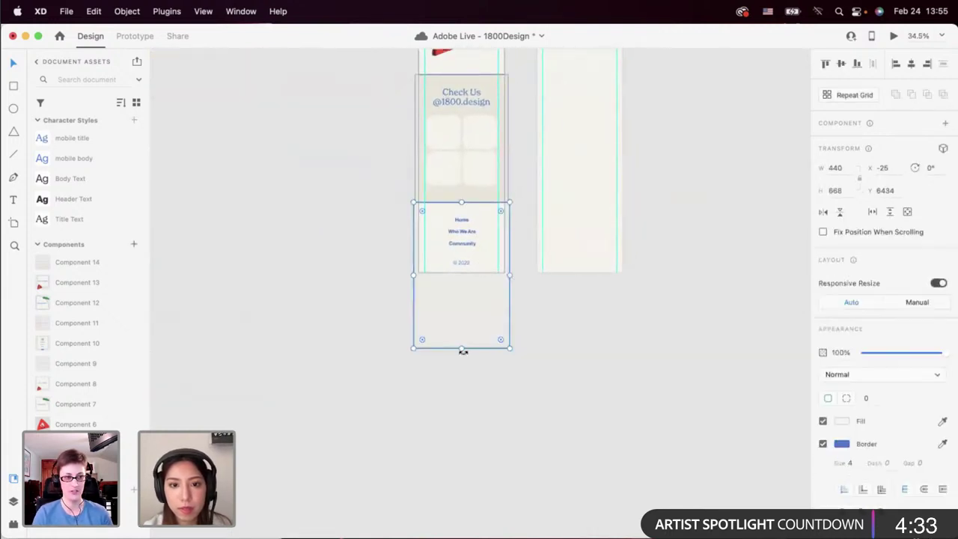
{"action": "left_click_drag", "start_coordinate": [461, 346], "coordinate": [447, 214]}
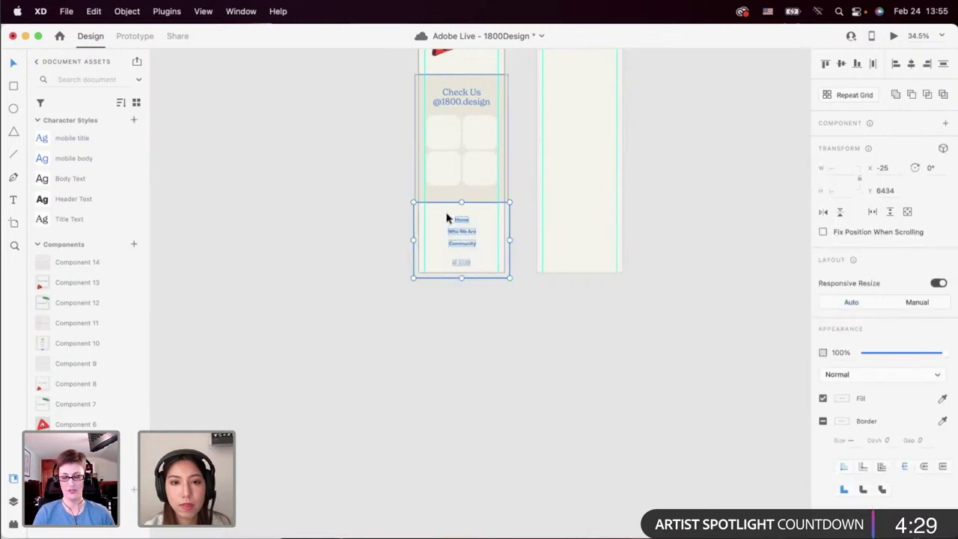
{"action": "key", "text": "super+g"}
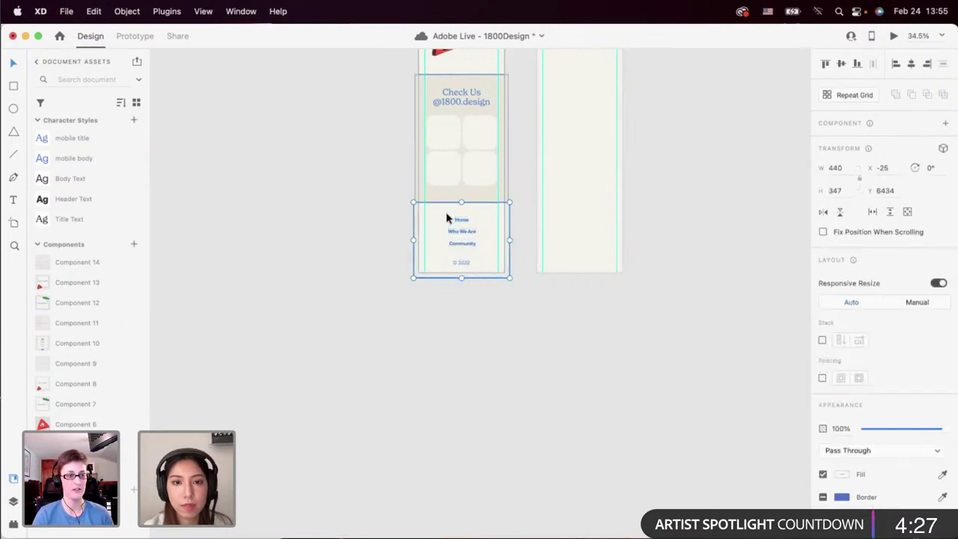
Paste a copy of the grouped footer into the Home - menu artboard and align it with the artboard's lower edge.
{"action": "scroll", "coordinate": [447, 218], "scroll_direction": "down", "scroll_amount": 3}
{"action": "scroll", "coordinate": [445, 217], "scroll_direction": "up", "scroll_amount": 10}
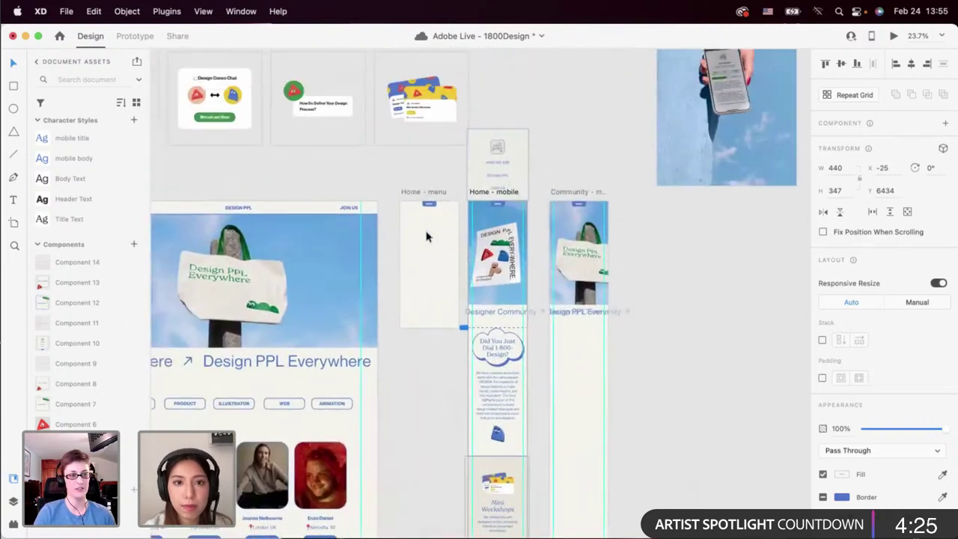
{"action": "scroll", "coordinate": [426, 237], "scroll_direction": "up", "scroll_amount": 5}
{"action": "left_click", "coordinate": [423, 236]}
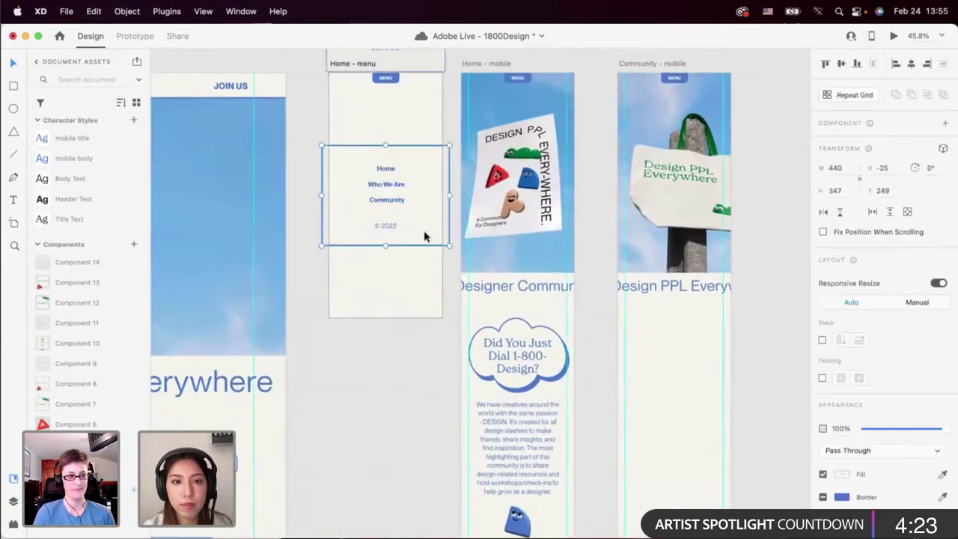
{"action": "left_click_drag", "start_coordinate": [424, 237], "coordinate": [411, 289]}
{"action": "left_click", "coordinate": [395, 346]}
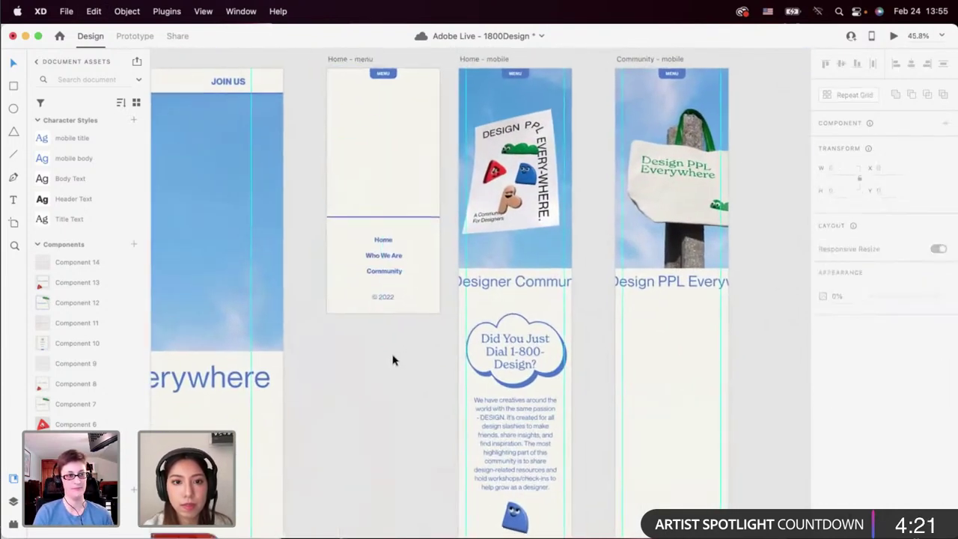
Check the desktop Community page's category buttons against the empty space on Community - mobile, and save the document.
{"action": "scroll", "coordinate": [393, 360], "scroll_direction": "down", "scroll_amount": 5}
{"action": "scroll", "coordinate": [393, 361], "scroll_direction": "down", "scroll_amount": 5}
{"action": "scroll", "coordinate": [393, 360], "scroll_direction": "left", "scroll_amount": 5}
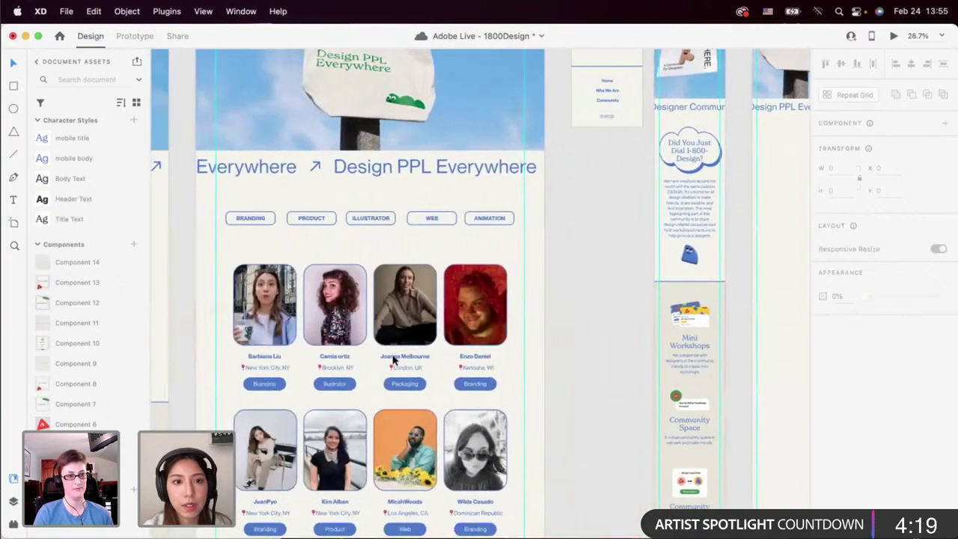
{"action": "scroll", "coordinate": [397, 356], "scroll_direction": "down", "scroll_amount": 4}
{"action": "scroll", "coordinate": [400, 352], "scroll_direction": "up", "scroll_amount": 1}
{"action": "scroll", "coordinate": [375, 276], "scroll_direction": "up", "scroll_amount": 2}
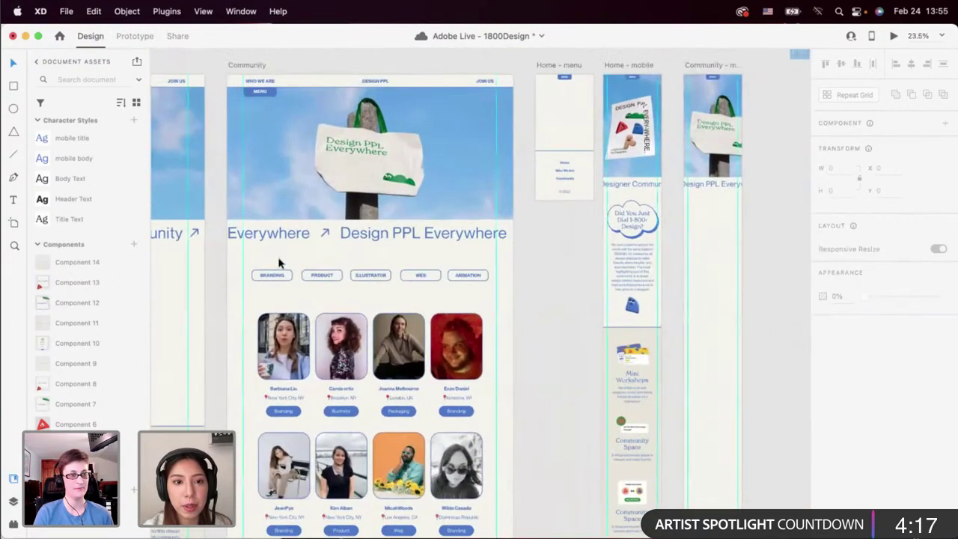
{"action": "scroll", "coordinate": [278, 262], "scroll_direction": "up", "scroll_amount": 3}
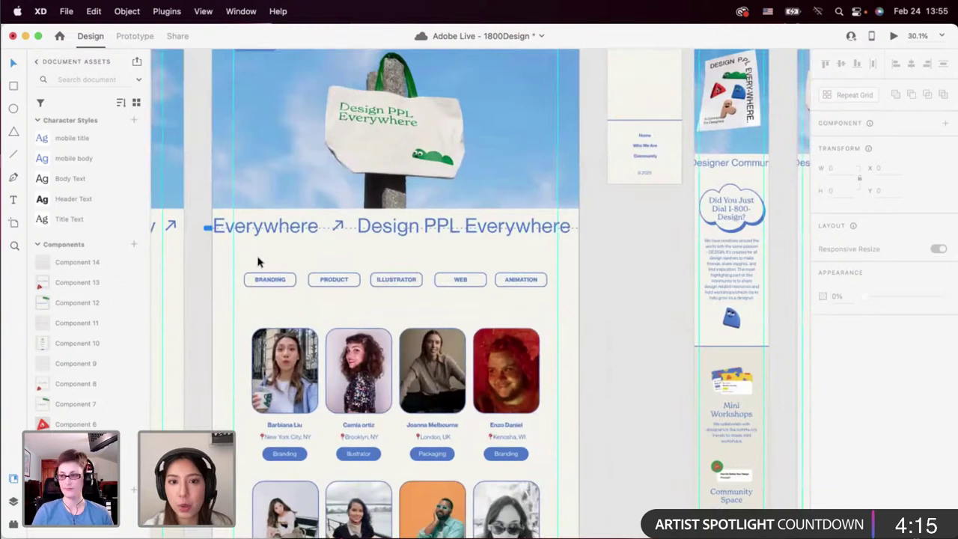
{"action": "left_click_drag", "start_coordinate": [259, 259], "coordinate": [513, 316]}
{"action": "scroll", "coordinate": [513, 316], "scroll_direction": "down", "scroll_amount": 3}
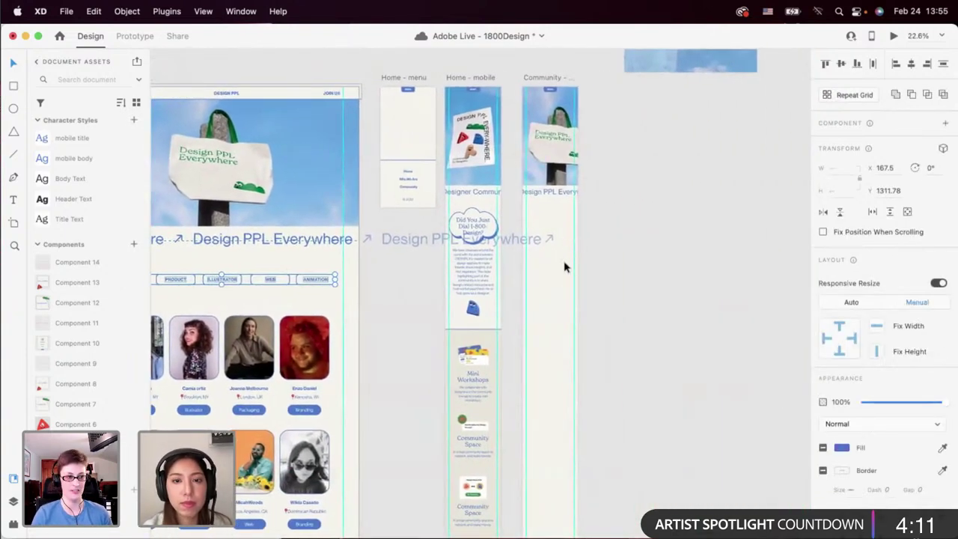
{"action": "scroll", "coordinate": [561, 269], "scroll_direction": "left", "scroll_amount": 1}
{"action": "left_click", "coordinate": [562, 268]}
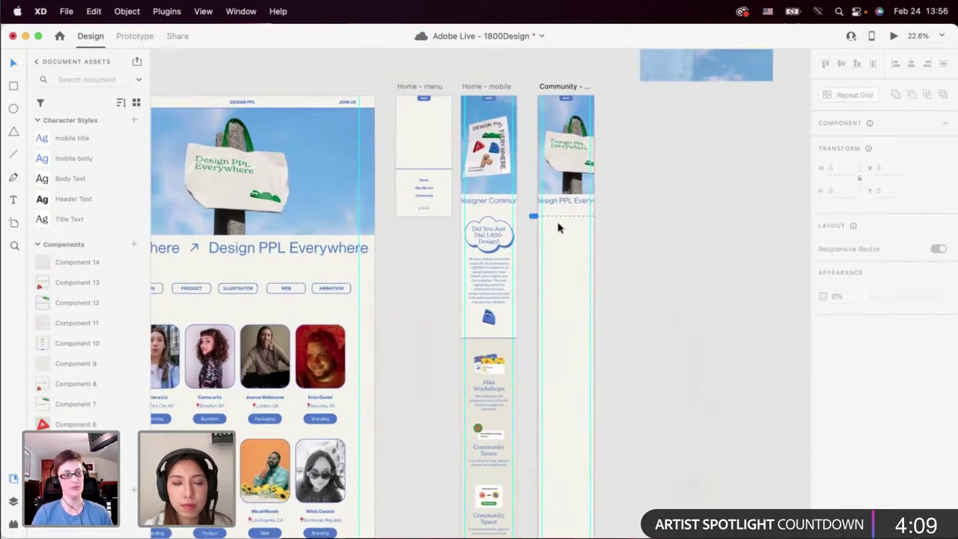
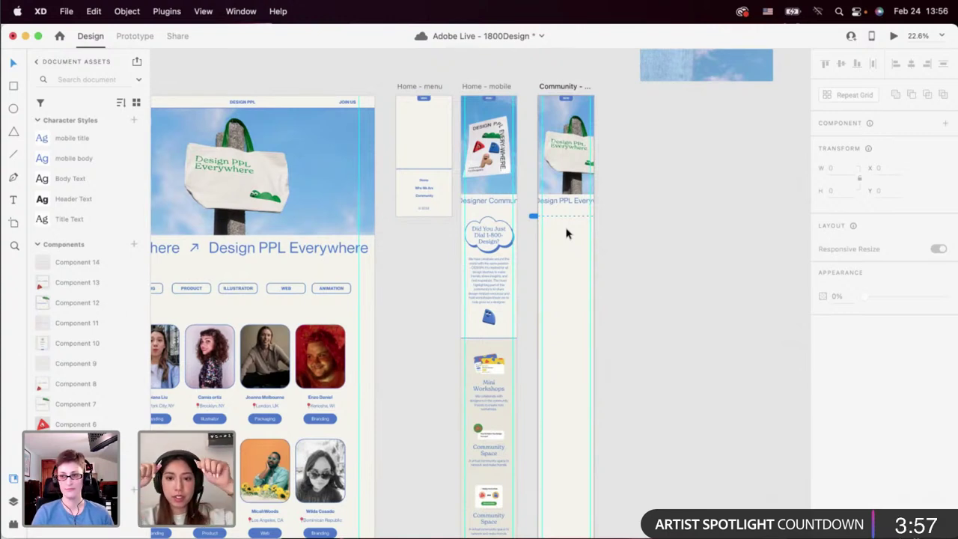
{"action": "key", "text": "super+s"}
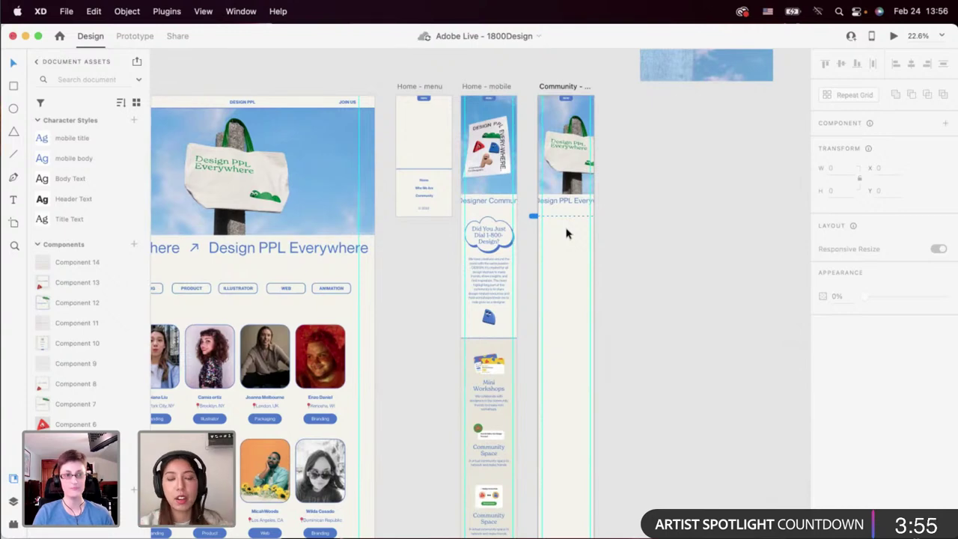
Place a copy of the desktop Community page's five category buttons, Branding to Animation, on the empty canvas beside Community - mobile.
{"action": "scroll", "coordinate": [567, 234], "scroll_direction": "up", "scroll_amount": 3}
{"action": "scroll", "coordinate": [317, 297], "scroll_direction": "left", "scroll_amount": 6}
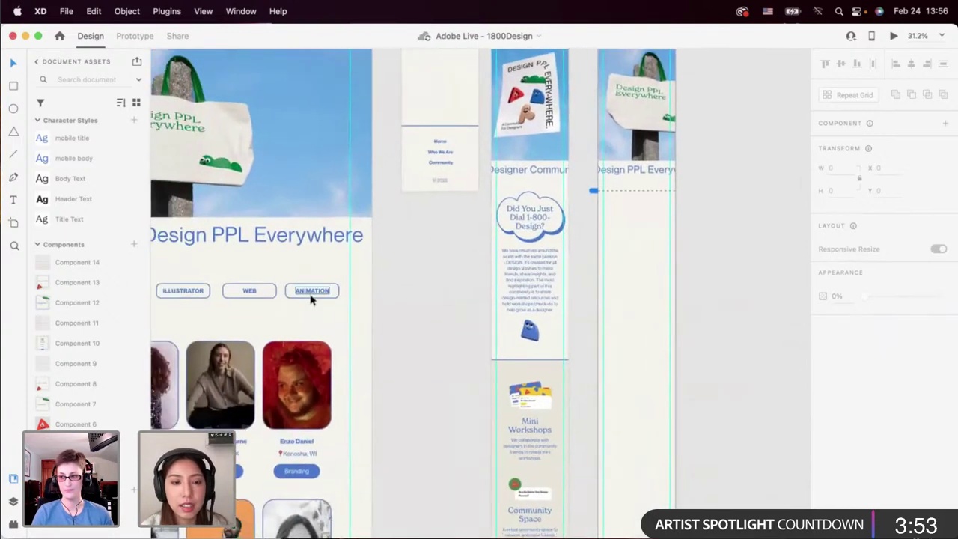
{"action": "left_click_drag", "start_coordinate": [420, 311], "coordinate": [443, 325]}
{"action": "left_click", "coordinate": [208, 272]}
{"action": "scroll", "coordinate": [444, 324], "scroll_direction": "down", "scroll_amount": 3}
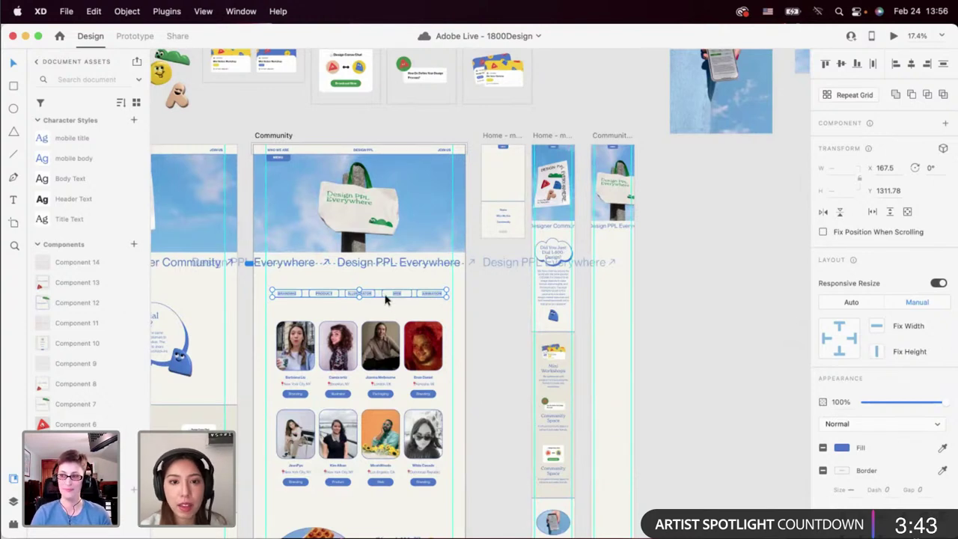
{"action": "left_click_drag", "start_coordinate": [364, 296], "coordinate": [738, 250]}
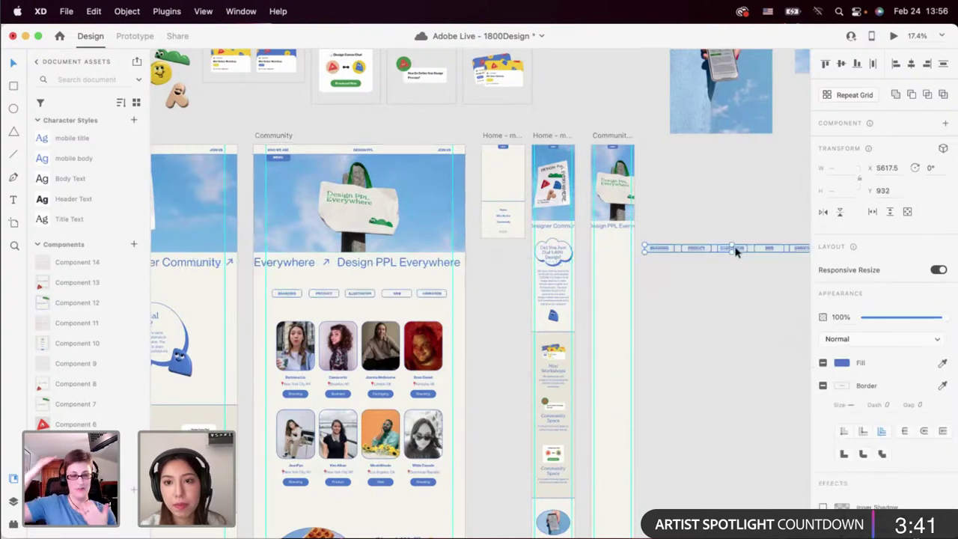
{"action": "scroll", "coordinate": [736, 252], "scroll_direction": "up", "scroll_amount": 3}
{"action": "scroll", "coordinate": [677, 281], "scroll_direction": "down", "scroll_amount": 3}
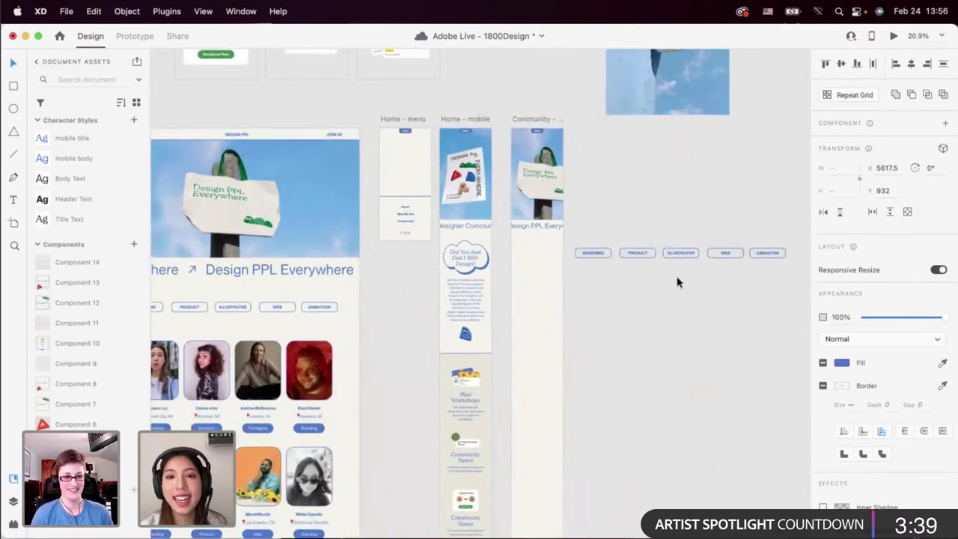
{"action": "scroll", "coordinate": [690, 279], "scroll_direction": "right", "scroll_amount": 3}
{"action": "left_click", "coordinate": [703, 279]}
Copy the JOIN NOW button from the Designer Curated section of Home - mobile.
{"action": "scroll", "coordinate": [551, 265], "scroll_direction": "up", "scroll_amount": 3}
{"action": "scroll", "coordinate": [551, 266], "scroll_direction": "left", "scroll_amount": 3}
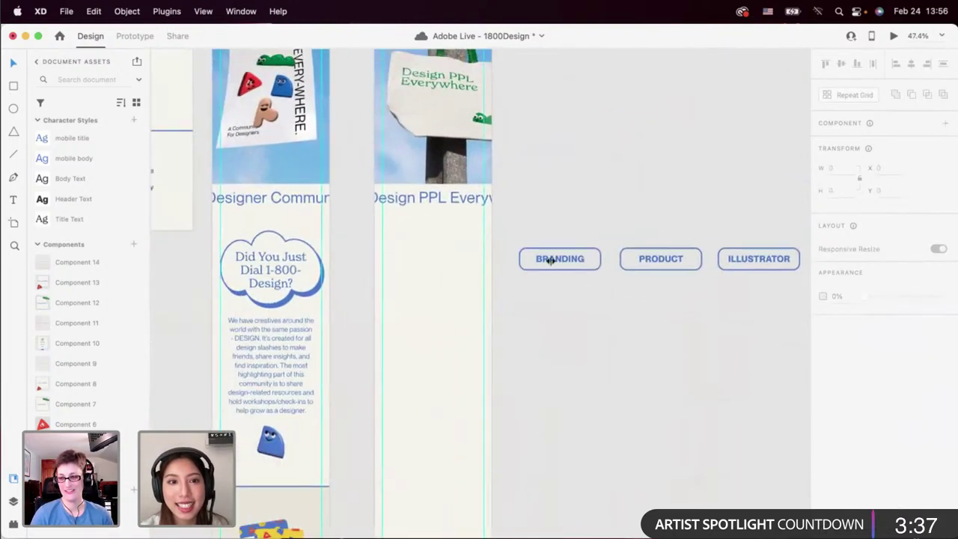
{"action": "scroll", "coordinate": [399, 272], "scroll_direction": "down", "scroll_amount": 6}
{"action": "scroll", "coordinate": [398, 273], "scroll_direction": "down", "scroll_amount": 3}
{"action": "scroll", "coordinate": [397, 272], "scroll_direction": "down", "scroll_amount": 5}
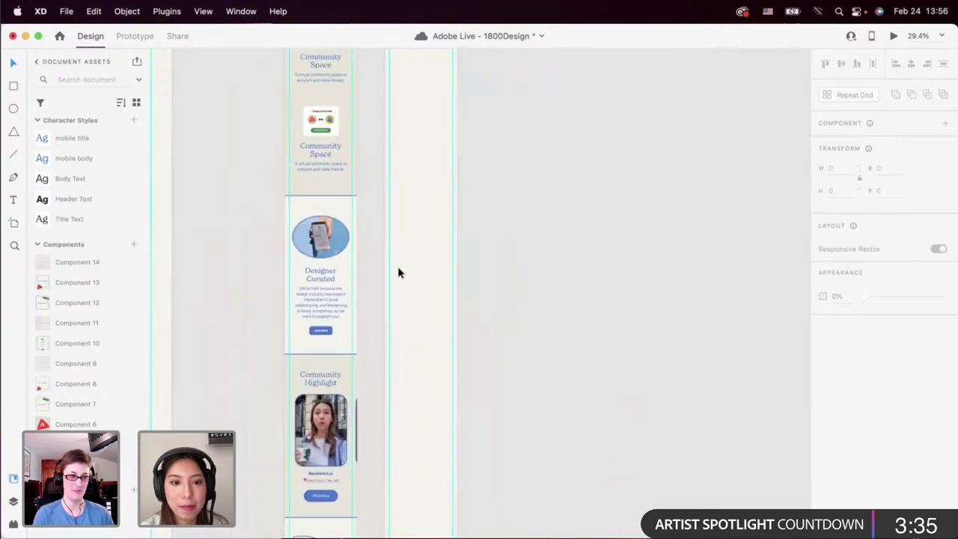
{"action": "left_click", "coordinate": [321, 256]}
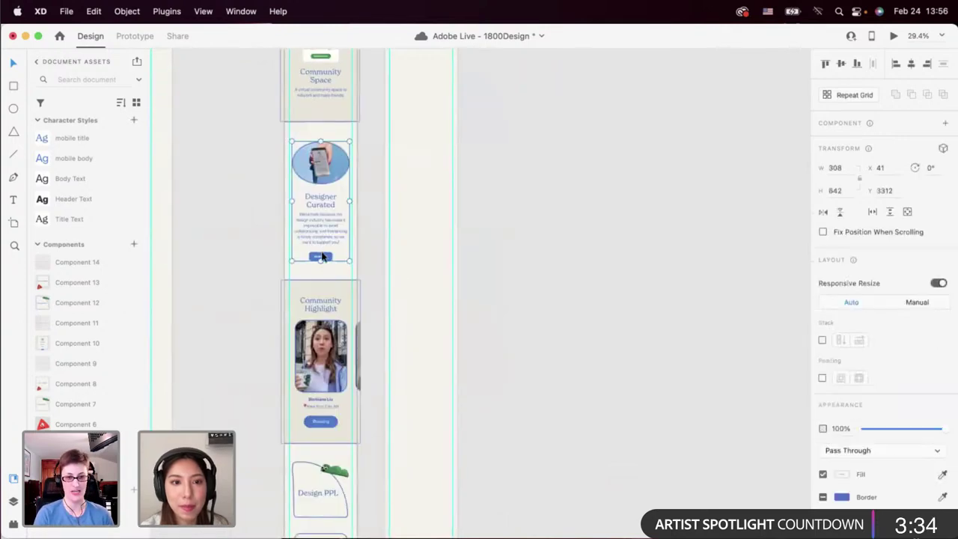
{"action": "left_click", "coordinate": [322, 422]}
{"action": "scroll", "coordinate": [322, 421], "scroll_direction": "up", "scroll_amount": 5}
{"action": "scroll", "coordinate": [322, 421], "scroll_direction": "up", "scroll_amount": 5}
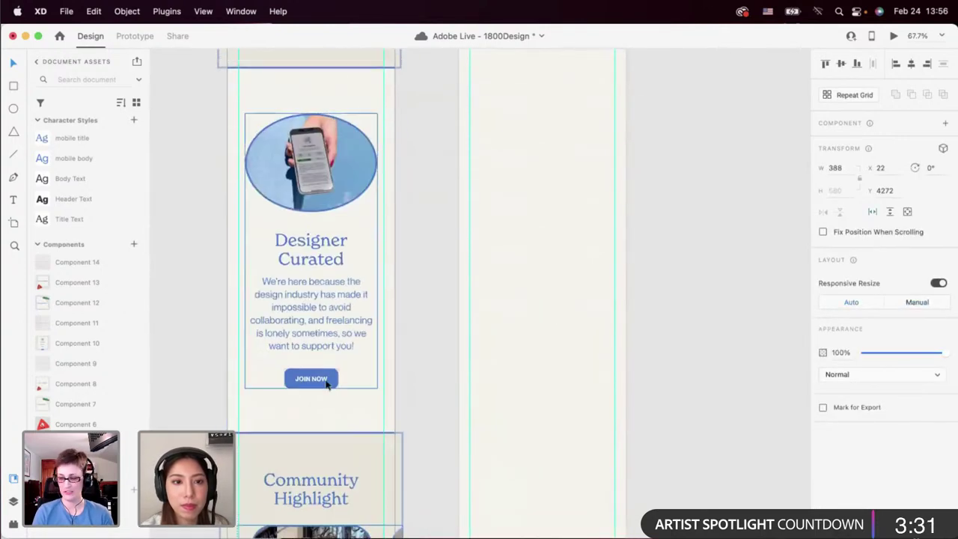
{"action": "left_click", "coordinate": [312, 378]}
{"action": "left_click", "coordinate": [516, 333]}
Paste the JOIN NOW button into Community - mobile and place it centred just below the ticker, at about Y 836.
{"action": "scroll", "coordinate": [516, 332], "scroll_direction": "up", "scroll_amount": 10}
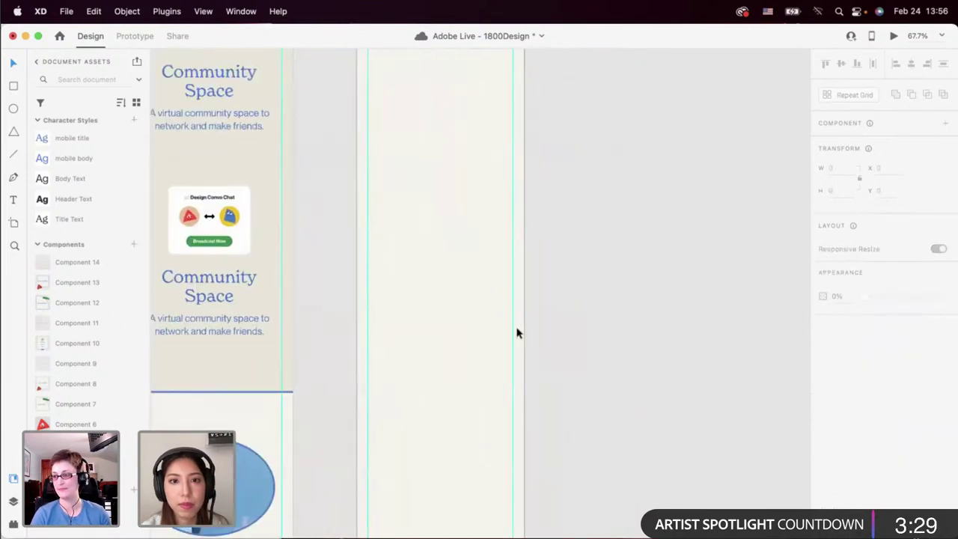
{"action": "scroll", "coordinate": [462, 265], "scroll_direction": "up", "scroll_amount": 4}
{"action": "scroll", "coordinate": [470, 260], "scroll_direction": "down", "scroll_amount": 3}
{"action": "scroll", "coordinate": [470, 261], "scroll_direction": "up", "scroll_amount": 5}
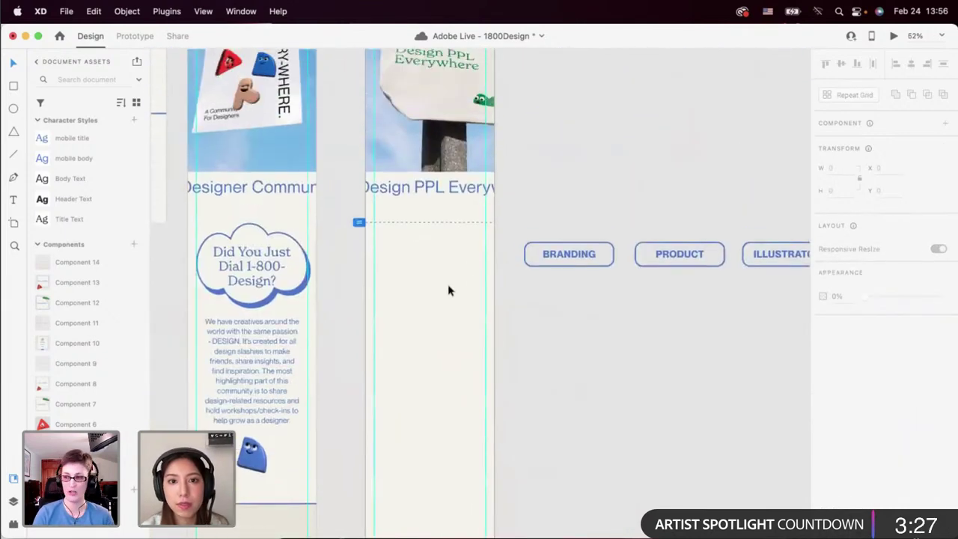
{"action": "left_click", "coordinate": [450, 292]}
{"action": "left_click_drag", "start_coordinate": [444, 300], "coordinate": [444, 232]}
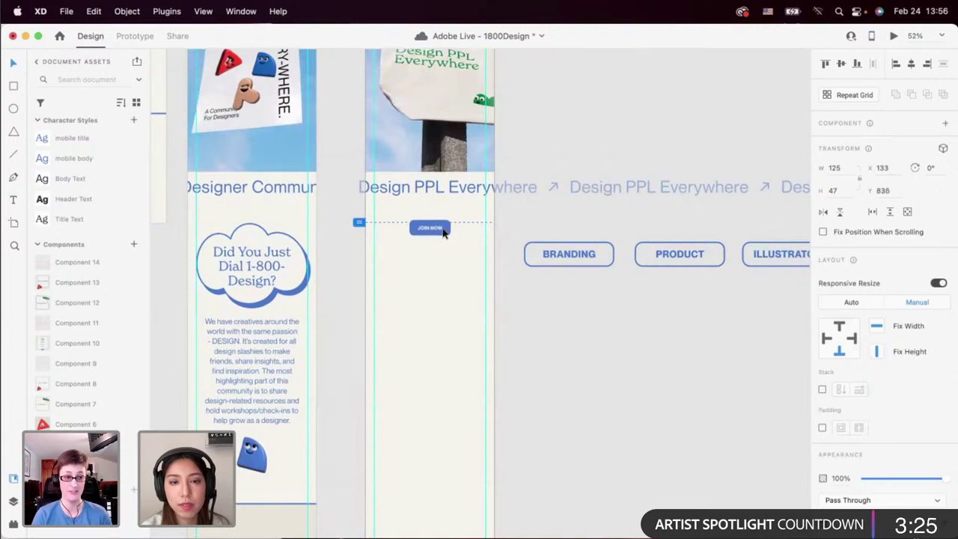
{"action": "left_click", "coordinate": [444, 247]}
Review the Home - mobile sections down to the footer alongside the empty area of Community - mobile.
{"action": "scroll", "coordinate": [443, 246], "scroll_direction": "down", "scroll_amount": 5}
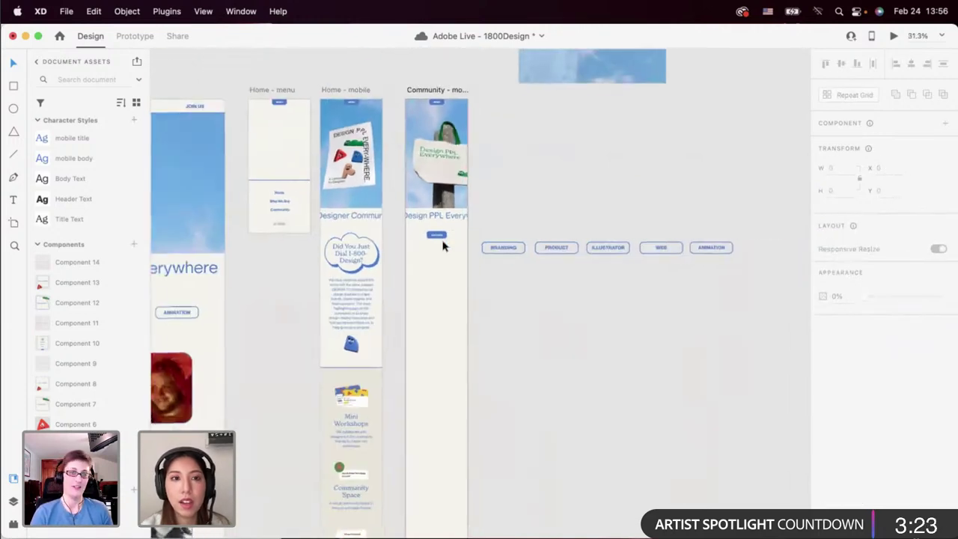
{"action": "scroll", "coordinate": [442, 246], "scroll_direction": "up", "scroll_amount": 3}
{"action": "key", "text": "super+shift+apostrophe"}
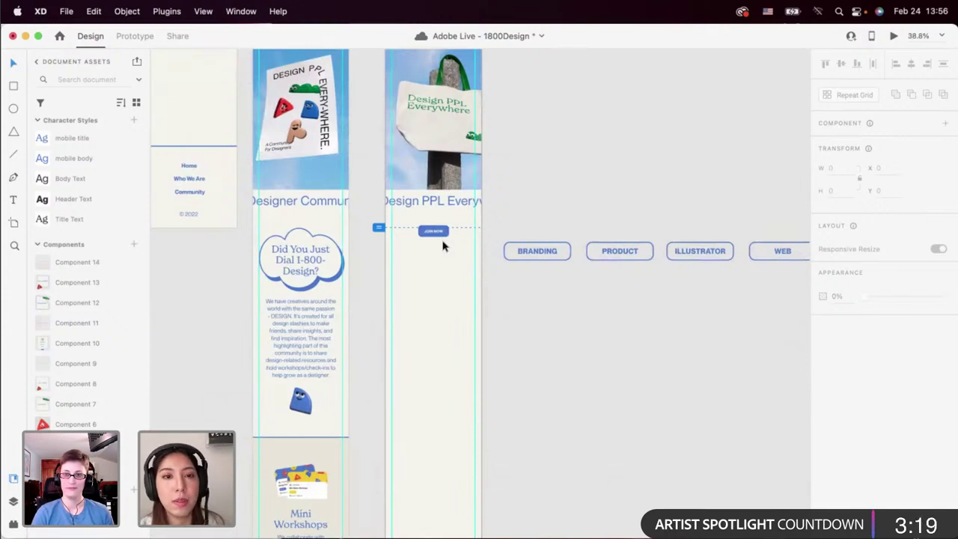
{"action": "scroll", "coordinate": [398, 275], "scroll_direction": "down", "scroll_amount": 3}
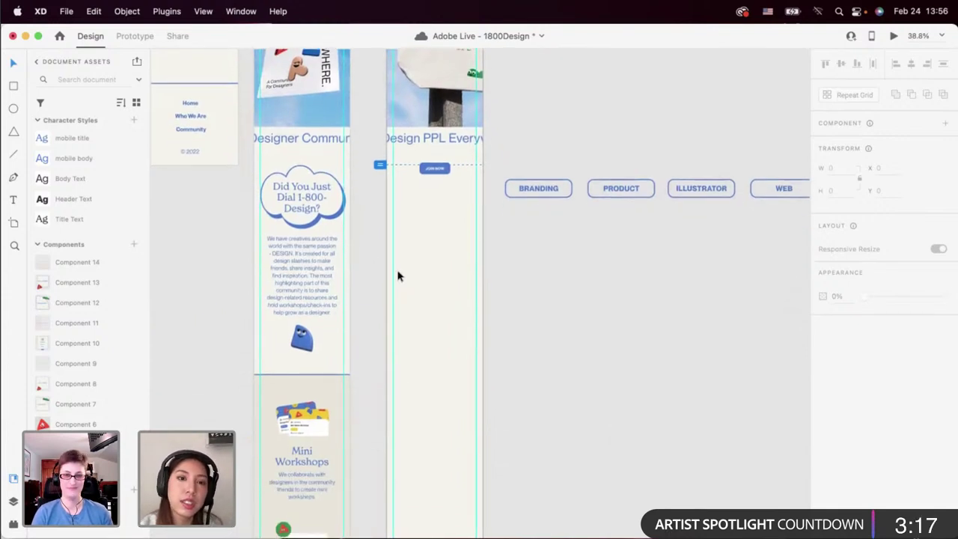
{"action": "scroll", "coordinate": [398, 275], "scroll_direction": "down", "scroll_amount": 3}
{"action": "scroll", "coordinate": [367, 336], "scroll_direction": "down", "scroll_amount": 5}
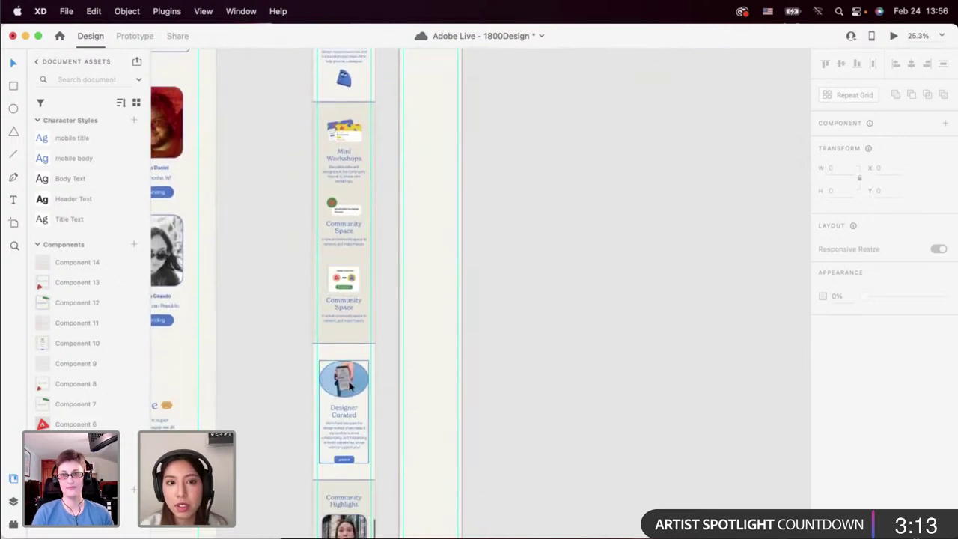
{"action": "scroll", "coordinate": [349, 385], "scroll_direction": "down", "scroll_amount": 4}
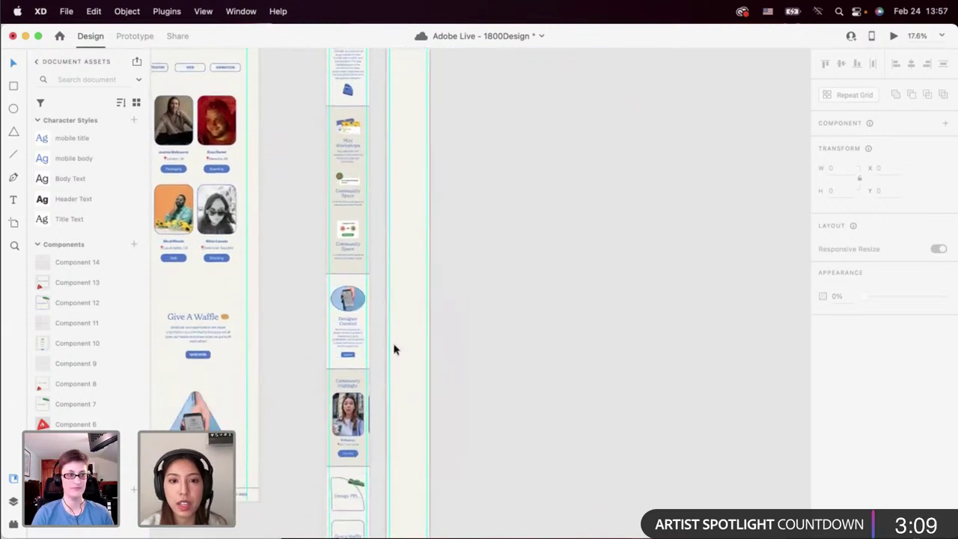
{"action": "scroll", "coordinate": [395, 349], "scroll_direction": "down", "scroll_amount": 10}
{"action": "scroll", "coordinate": [377, 316], "scroll_direction": "up", "scroll_amount": 3}
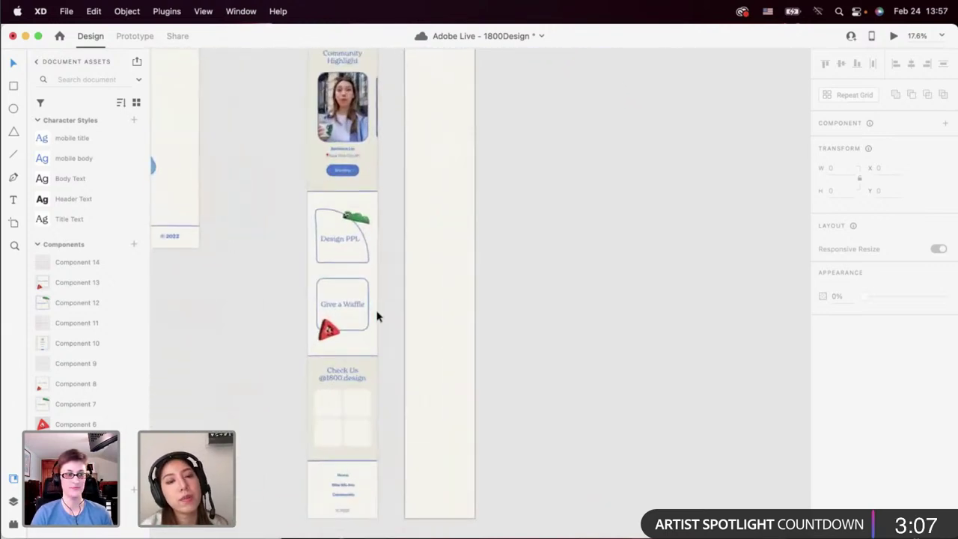
{"action": "left_click", "coordinate": [346, 250]}
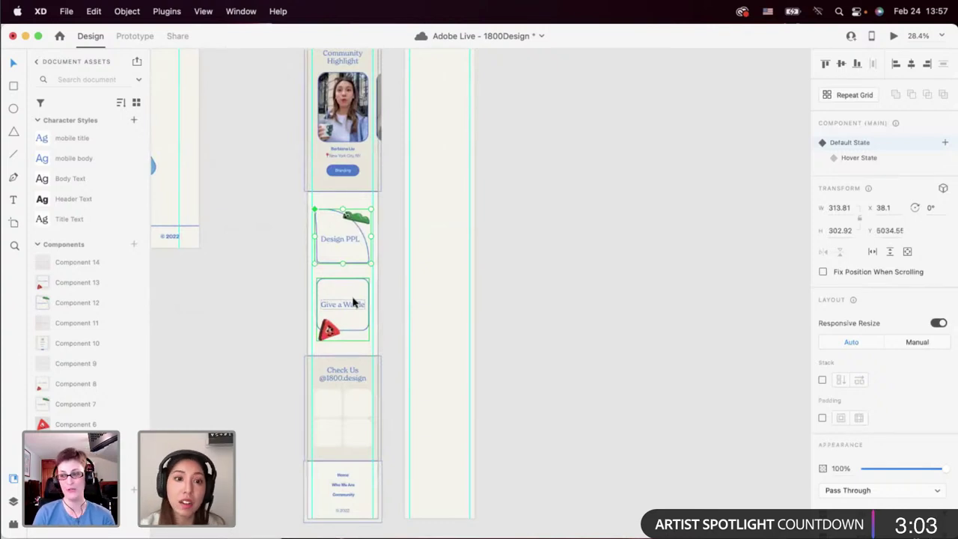
{"action": "scroll", "coordinate": [353, 302], "scroll_direction": "up", "scroll_amount": 15}
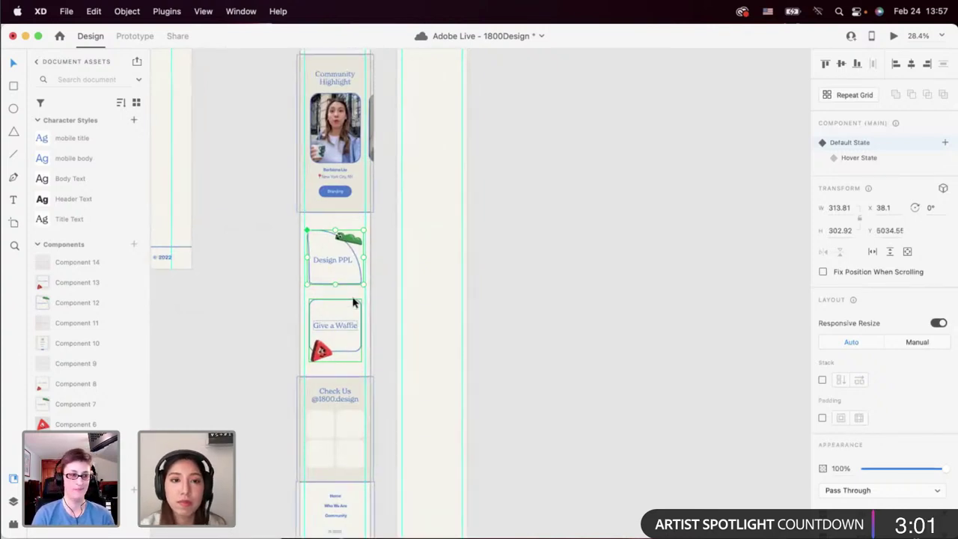
{"action": "scroll", "coordinate": [354, 302], "scroll_direction": "up", "scroll_amount": 10}
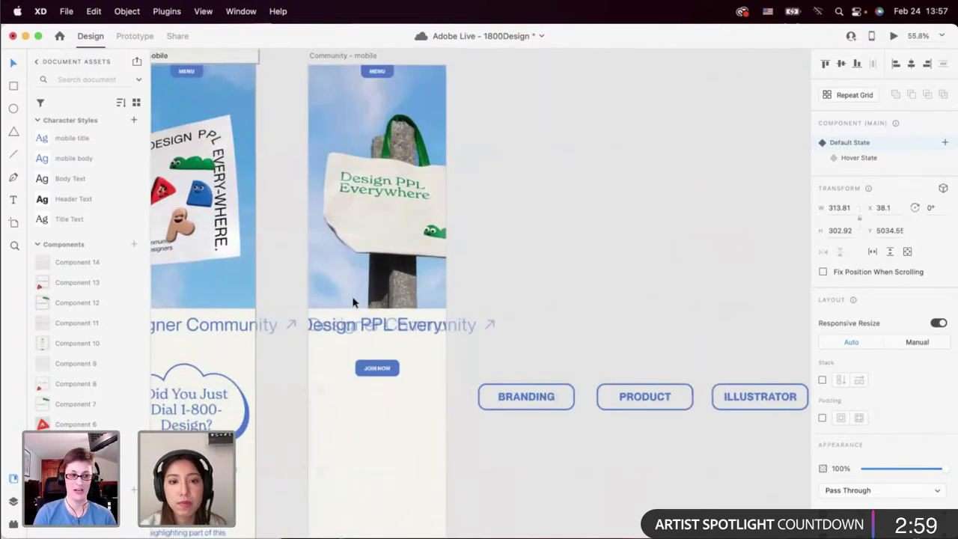
Relabel the pasted JOIN NOW button on Community - mobile as CATEGORY.
{"action": "left_click", "coordinate": [381, 253]}
{"action": "double_click", "coordinate": [380, 247]}
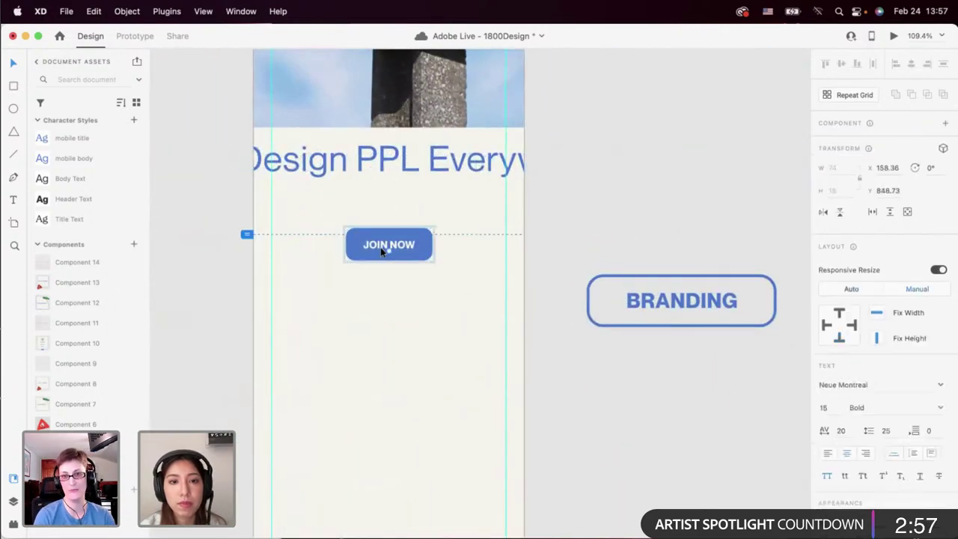
{"action": "double_click", "coordinate": [376, 245]}
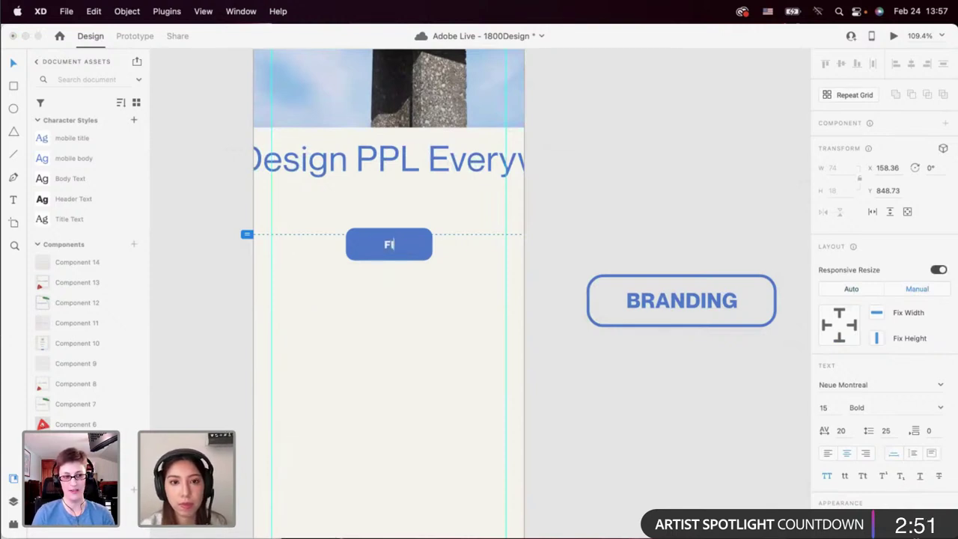
{"action": "type", "text": "CATEGORY"}
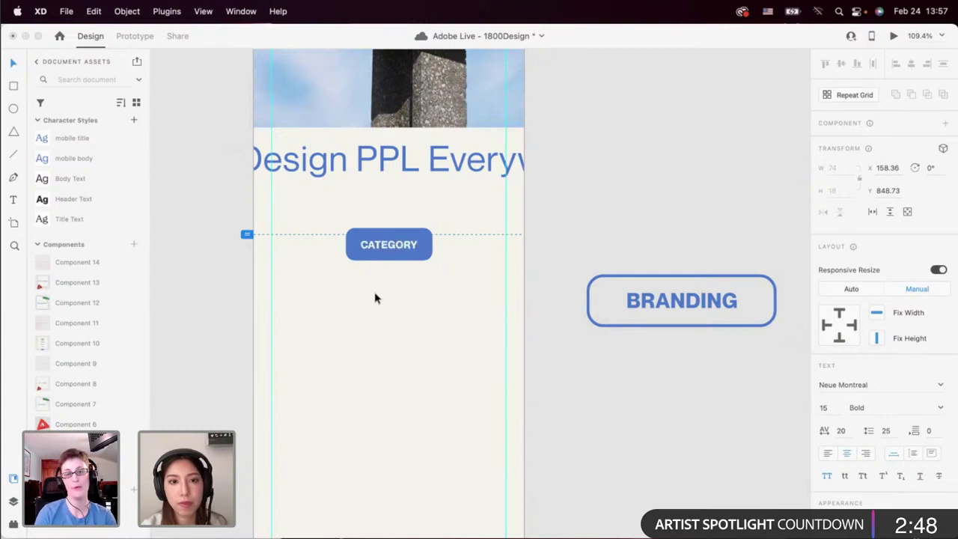
{"action": "key", "text": "Escape"}
{"action": "left_click", "coordinate": [428, 302]}
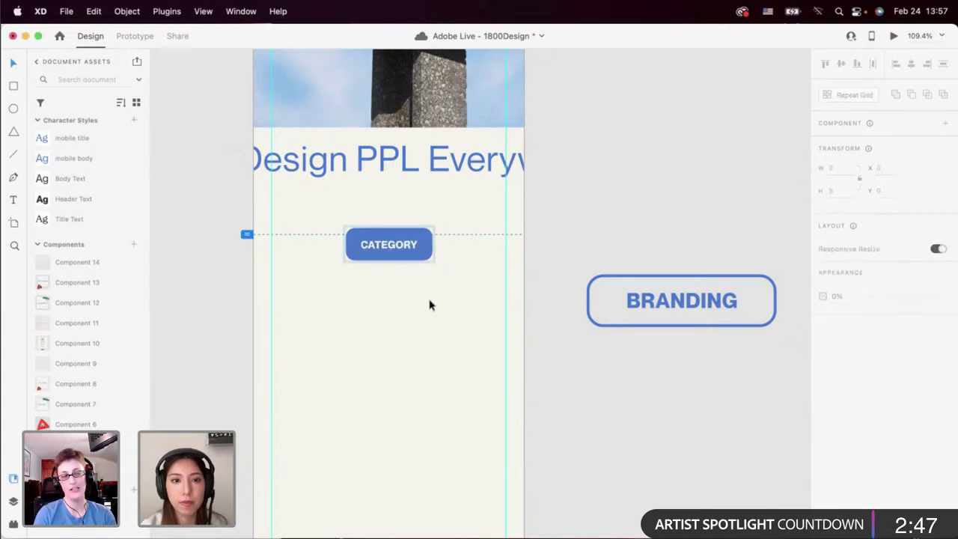
Compare the CATEGORY label's text settings with the BRANDING label and the body paragraph on Home - mobile.
{"action": "scroll", "coordinate": [429, 301], "scroll_direction": "down", "scroll_amount": 5}
{"action": "scroll", "coordinate": [428, 298], "scroll_direction": "down", "scroll_amount": 3}
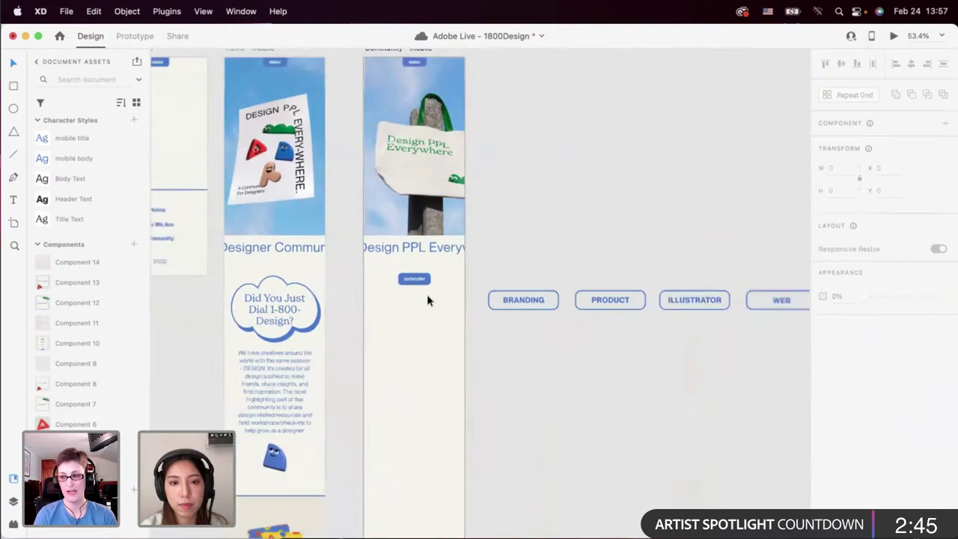
{"action": "scroll", "coordinate": [423, 290], "scroll_direction": "up", "scroll_amount": 5}
{"action": "left_click", "coordinate": [411, 280]}
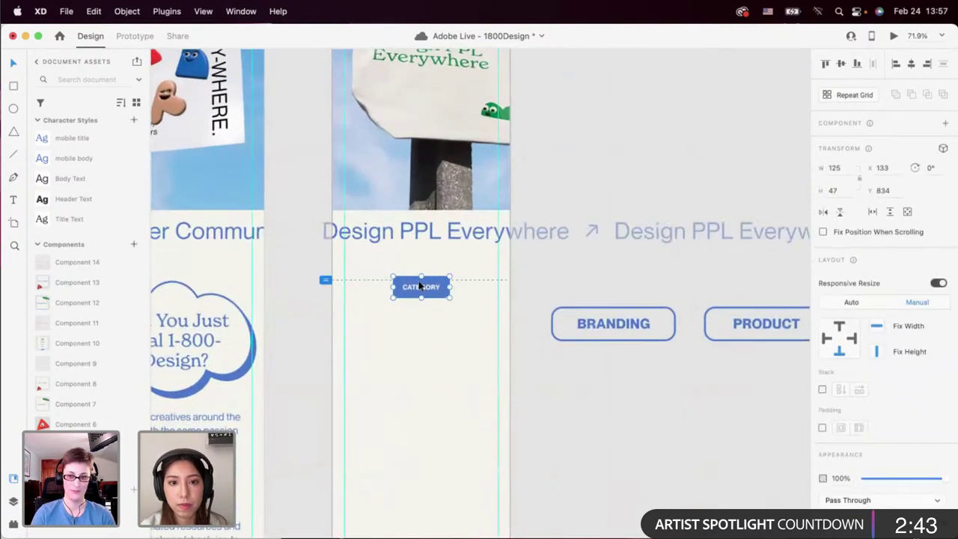
{"action": "scroll", "coordinate": [450, 284], "scroll_direction": "down", "scroll_amount": 3}
{"action": "left_click", "coordinate": [598, 254]}
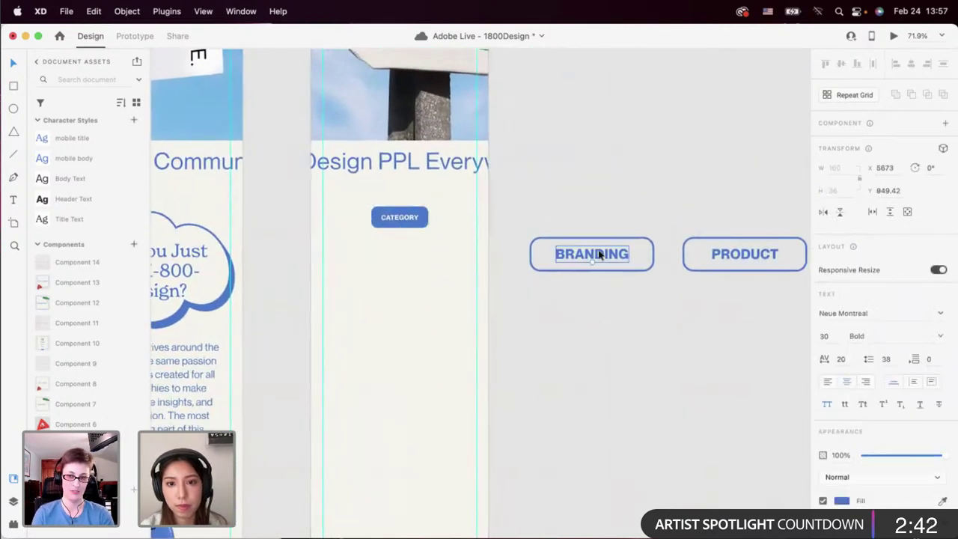
{"action": "left_click", "coordinate": [402, 215]}
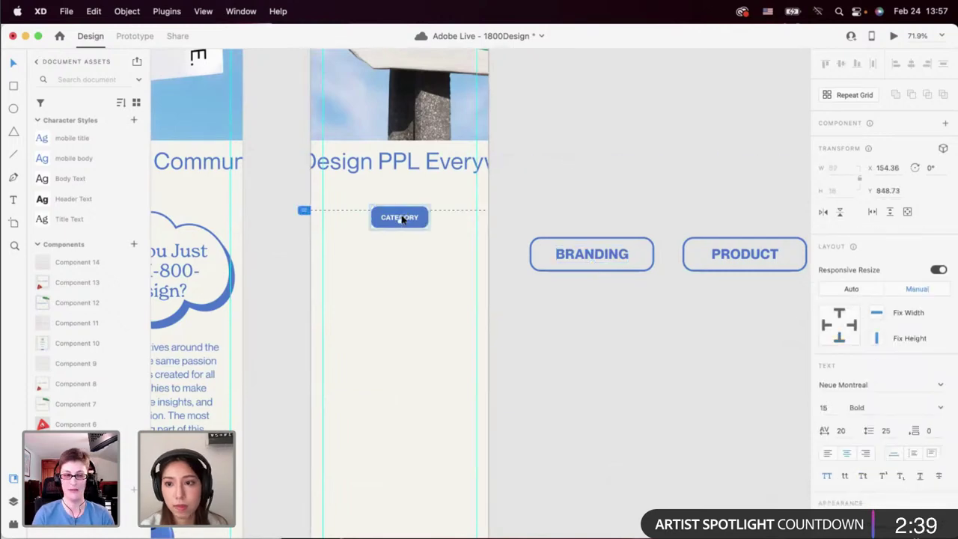
{"action": "scroll", "coordinate": [402, 217], "scroll_direction": "left", "scroll_amount": 3}
{"action": "scroll", "coordinate": [402, 216], "scroll_direction": "down", "scroll_amount": 2}
{"action": "left_click", "coordinate": [255, 342]}
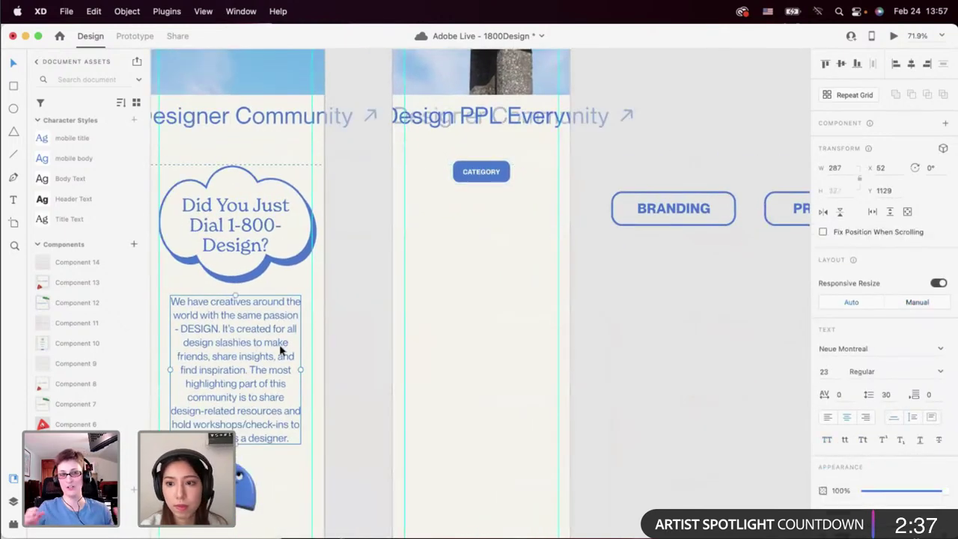
{"action": "scroll", "coordinate": [367, 332], "scroll_direction": "down", "scroll_amount": 5}
{"action": "scroll", "coordinate": [369, 335], "scroll_direction": "down", "scroll_amount": 10}
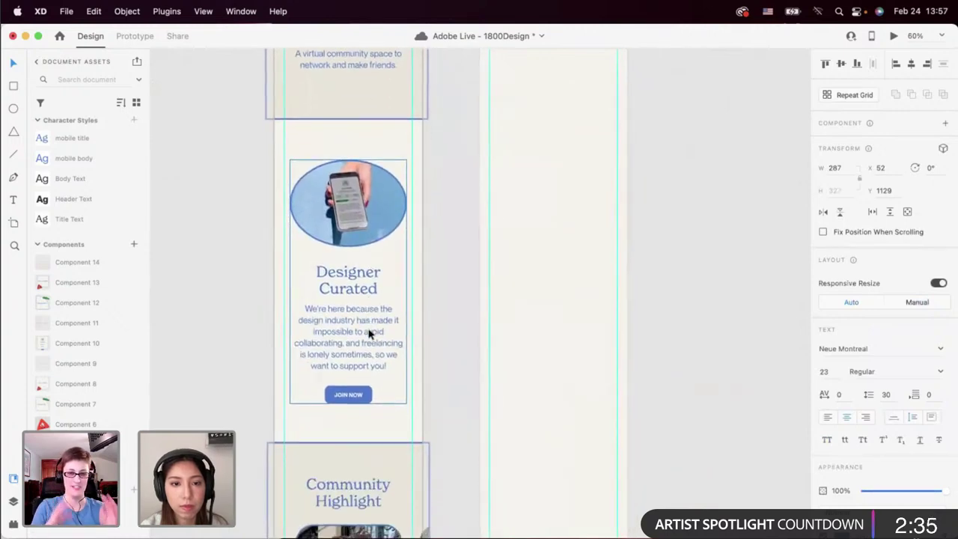
Apply the mobile body character style and the #F4F4EC colour to the JOIN NOW label in Home - mobile's Designer Curated section.
{"action": "scroll", "coordinate": [347, 265], "scroll_direction": "up", "scroll_amount": 3}
{"action": "left_click", "coordinate": [354, 237]}
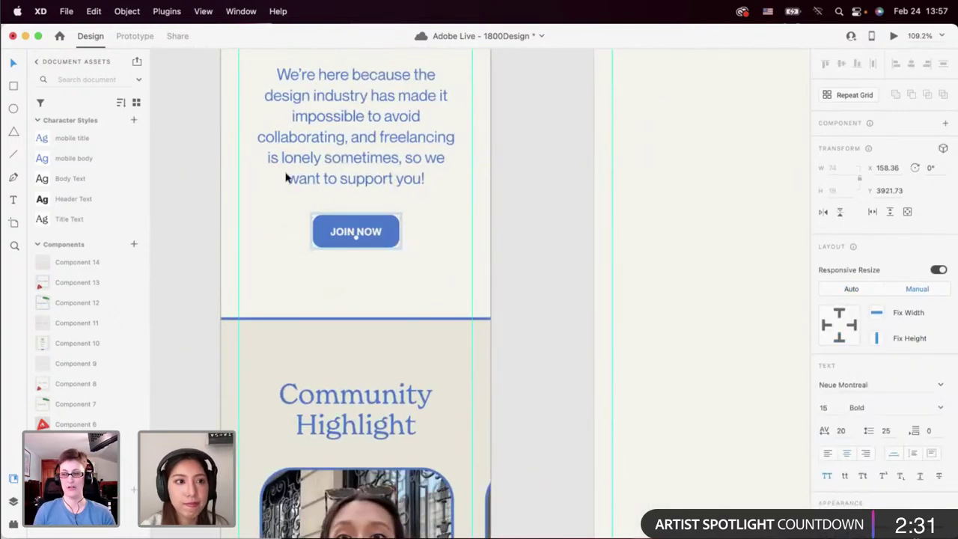
{"action": "left_click", "coordinate": [118, 158]}
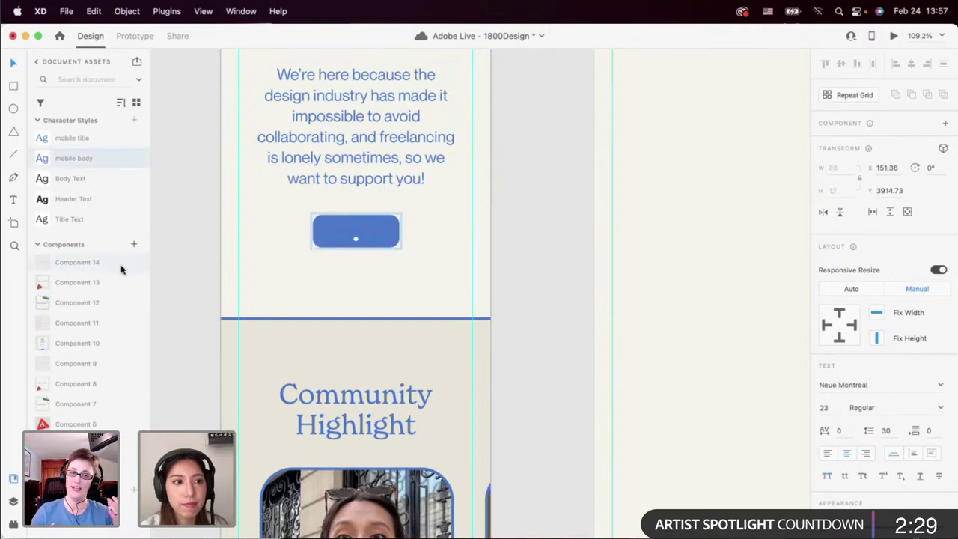
{"action": "scroll", "coordinate": [112, 270], "scroll_direction": "up", "scroll_amount": 5}
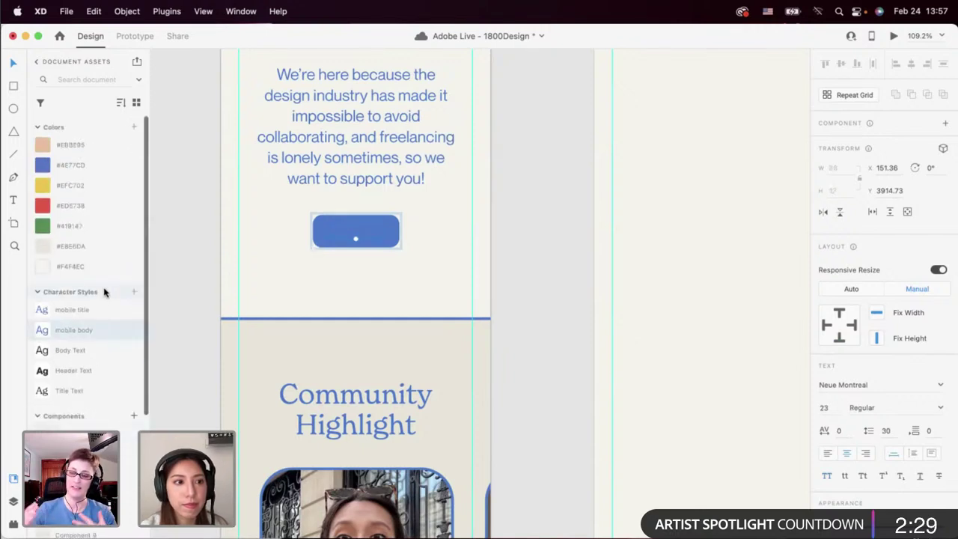
Set the Designer Curated button label to Bold weight and title case.
{"action": "left_click", "coordinate": [888, 409]}
{"action": "type", "text": "Bold"}
{"action": "key", "text": "Down"}
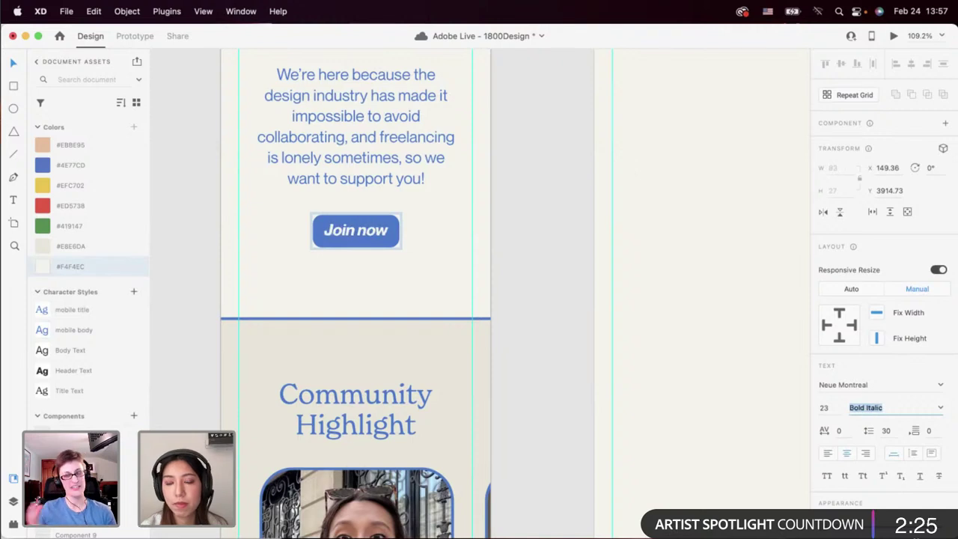
{"action": "key", "text": "Up"}
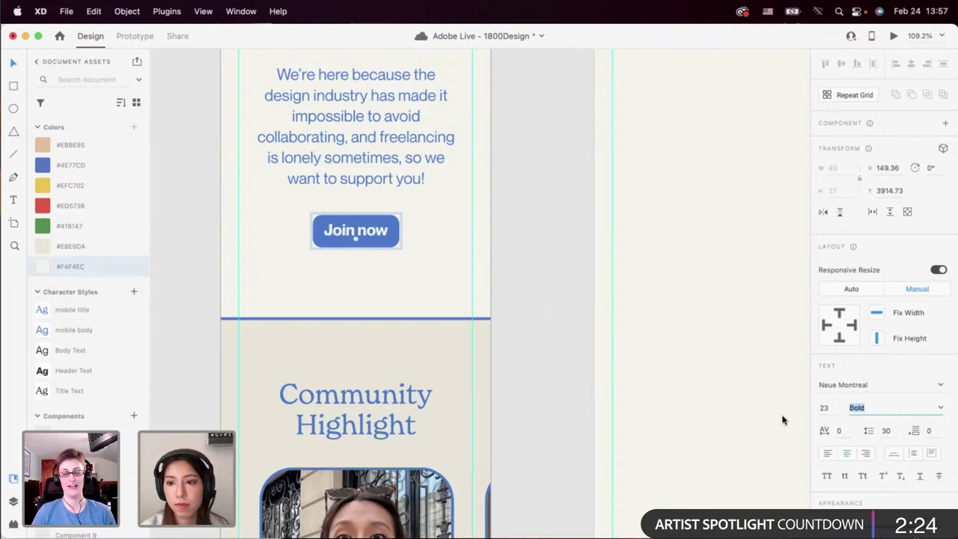
{"action": "left_click", "coordinate": [862, 476]}
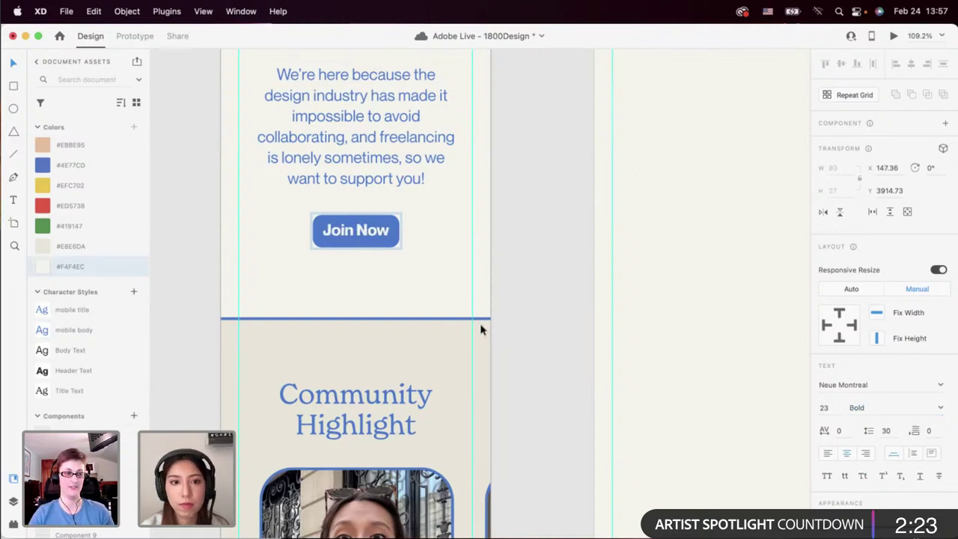
Save the Join Now label's formatting as a new character style named mobile CTA.
{"action": "left_click", "coordinate": [134, 291]}
{"action": "scroll", "coordinate": [116, 311], "scroll_direction": "down", "scroll_amount": 5}
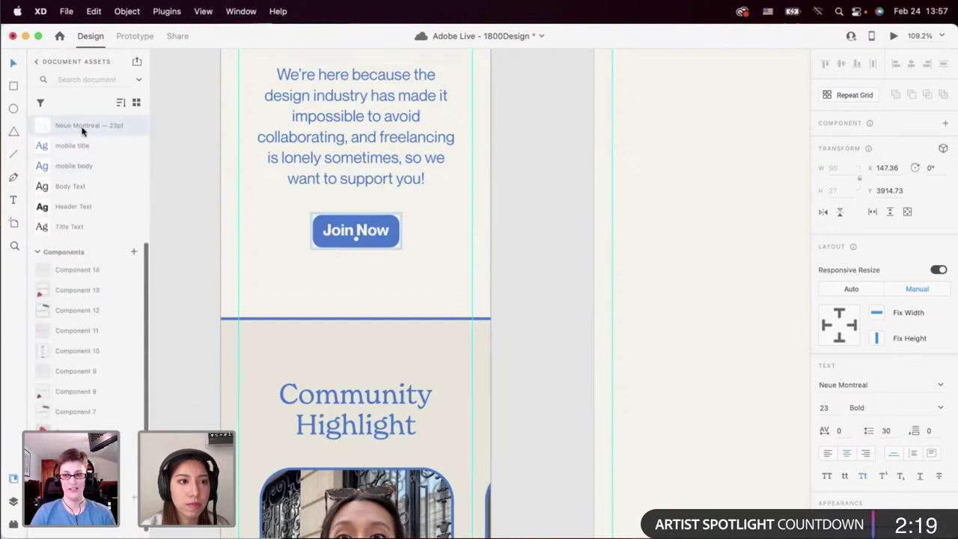
{"action": "double_click", "coordinate": [80, 126]}
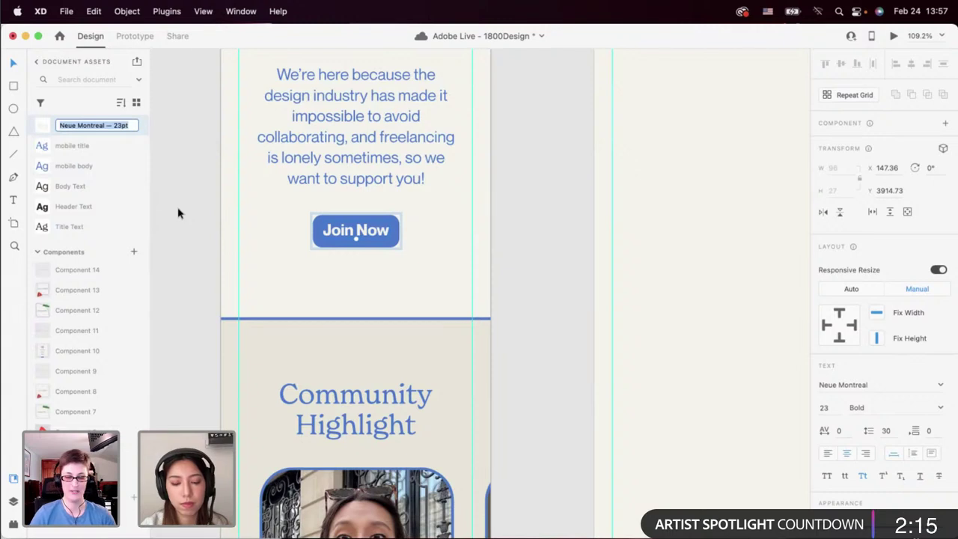
{"action": "type", "text": "CTA"}
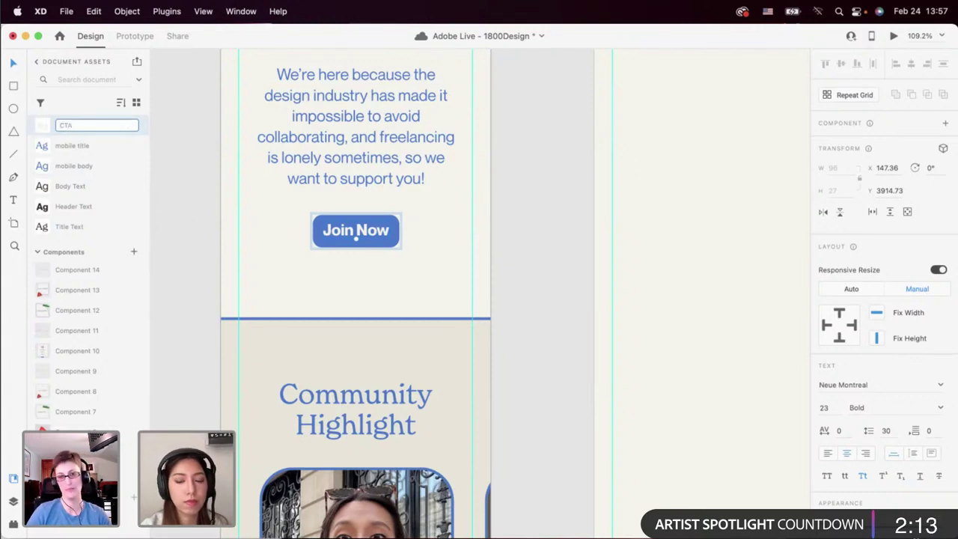
{"action": "type", "text": "le"}
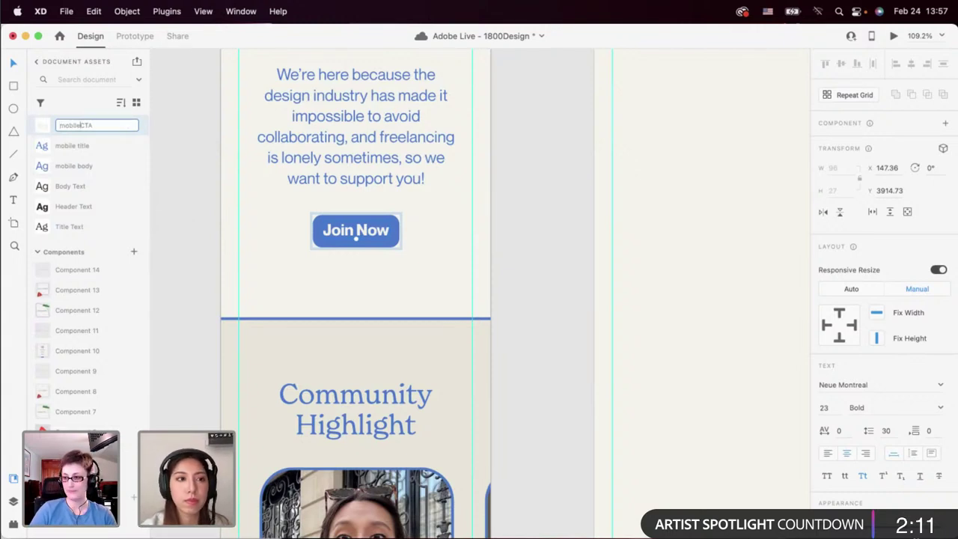
{"action": "key", "text": "Return"}
Enlarge the Join Now button's background to about 158 by 52 and nudge its label down by 1.
{"action": "scroll", "coordinate": [342, 298], "scroll_direction": "up", "scroll_amount": 2}
{"action": "left_click", "coordinate": [341, 296]}
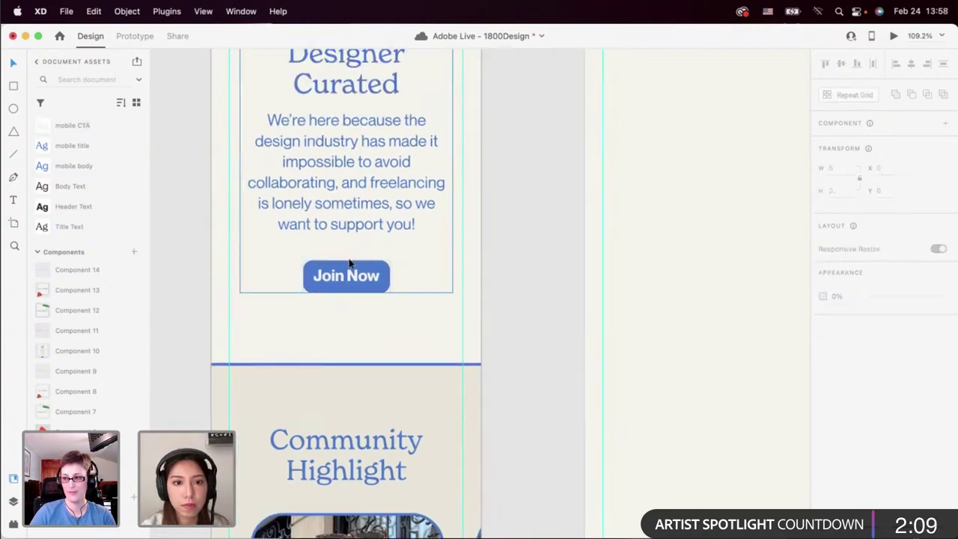
{"action": "left_click", "coordinate": [349, 264]}
{"action": "left_click_drag", "start_coordinate": [391, 276], "coordinate": [413, 277]}
{"action": "left_click_drag", "start_coordinate": [358, 260], "coordinate": [359, 257]}
{"action": "double_click", "coordinate": [358, 277]}
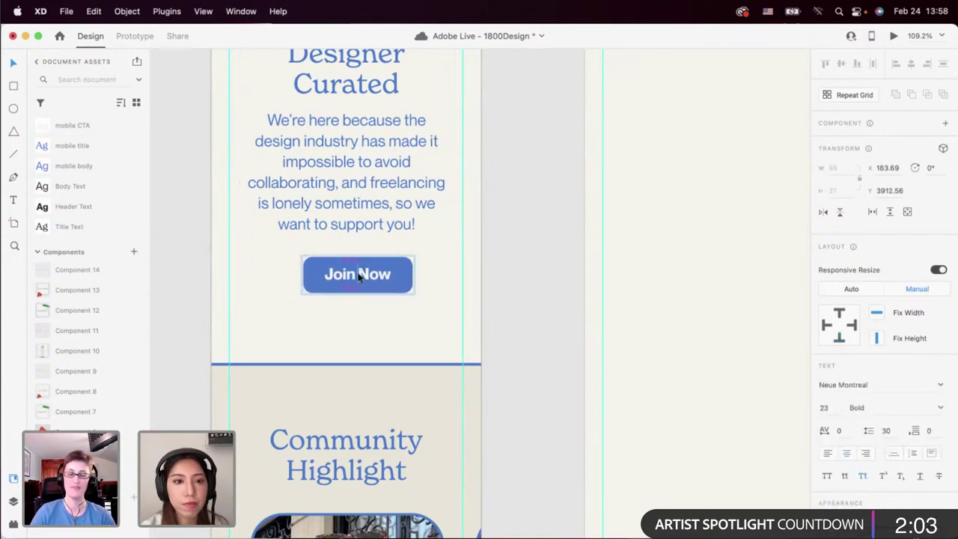
{"action": "key", "text": "Down"}
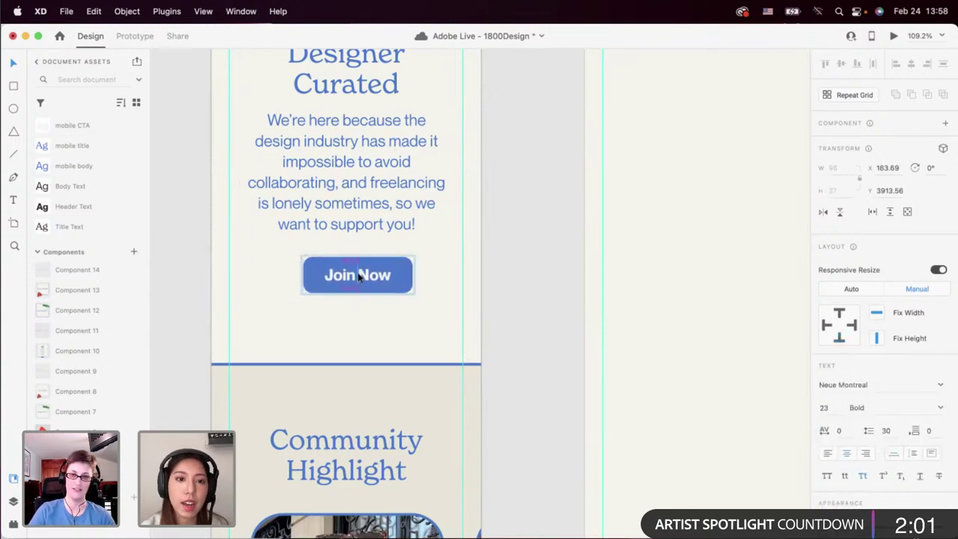
Centre the Join Now button in the Designer Curated section, 40 below the paragraph, at about X 116, Y 3907.
{"action": "left_click", "coordinate": [362, 309]}
{"action": "left_click", "coordinate": [389, 279]}
{"action": "double_click", "coordinate": [388, 278]}
{"action": "left_click_drag", "start_coordinate": [387, 276], "coordinate": [379, 289]}
{"action": "scroll", "coordinate": [370, 348], "scroll_direction": "down", "scroll_amount": 5}
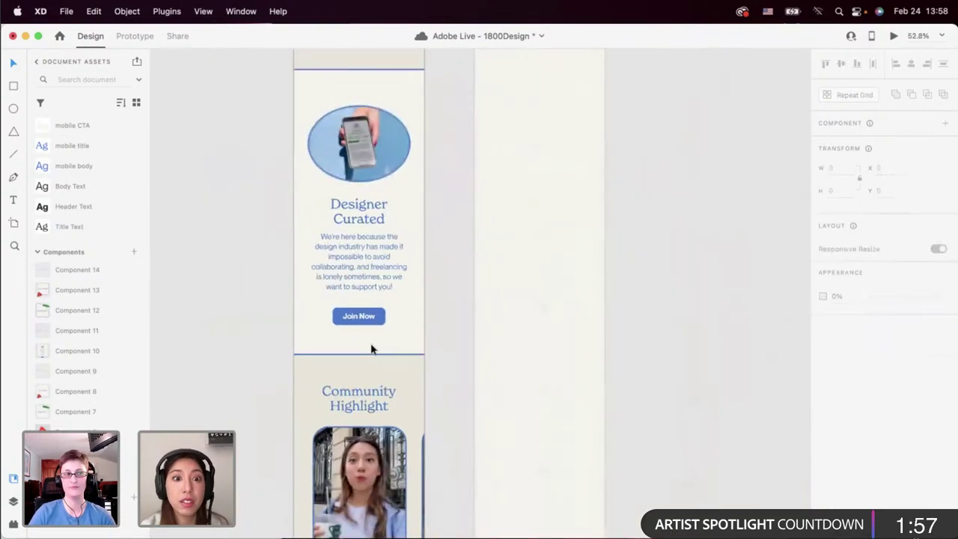
{"action": "left_click_drag", "start_coordinate": [372, 318], "coordinate": [372, 314]}
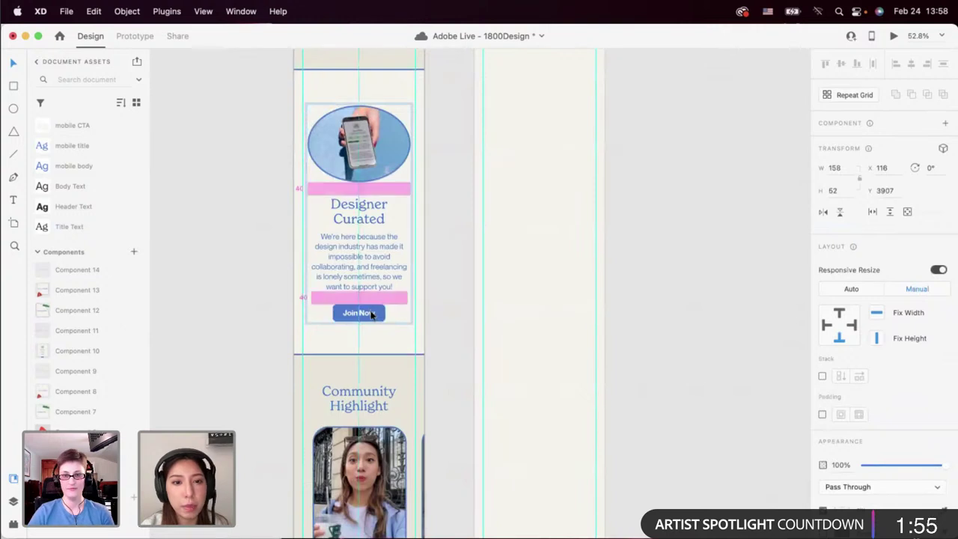
{"action": "left_click", "coordinate": [363, 343]}
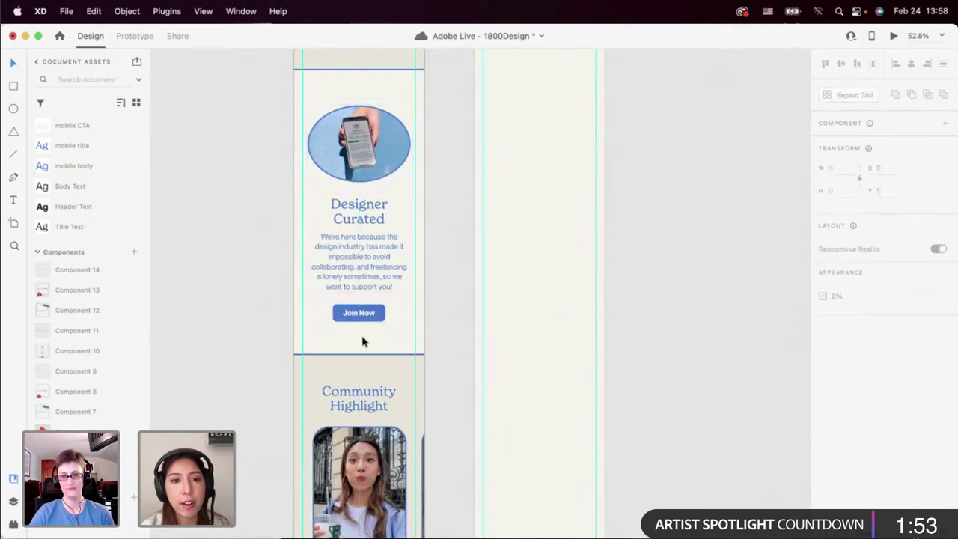
{"action": "scroll", "coordinate": [363, 341], "scroll_direction": "down", "scroll_amount": 4}
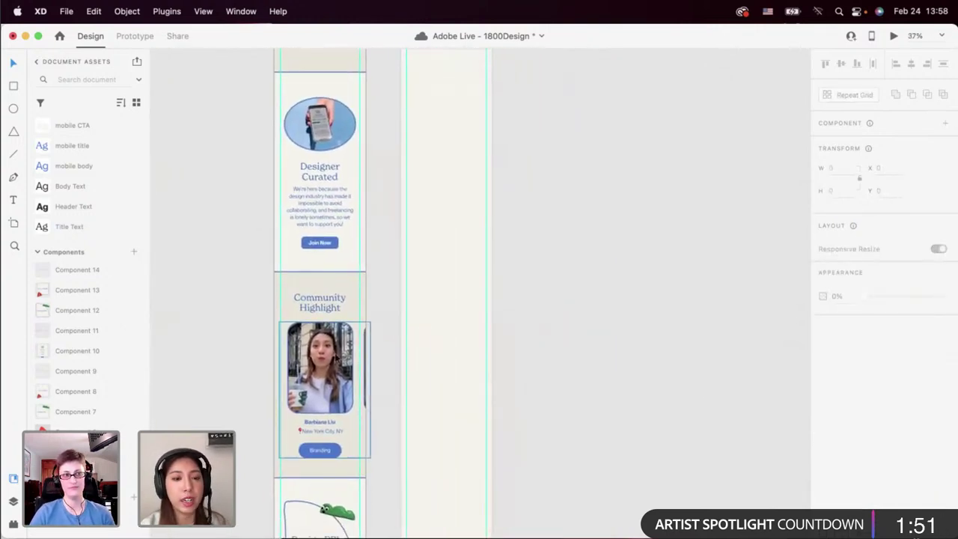
{"action": "scroll", "coordinate": [336, 361], "scroll_direction": "down", "scroll_amount": 2}
{"action": "scroll", "coordinate": [336, 360], "scroll_direction": "left", "scroll_amount": 1}
{"action": "scroll", "coordinate": [342, 350], "scroll_direction": "up", "scroll_amount": 2}
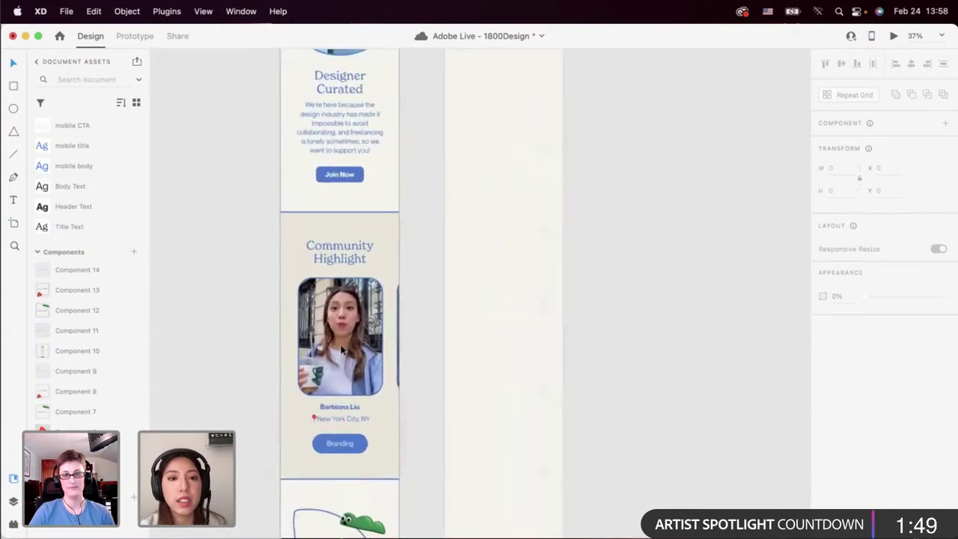
{"action": "scroll", "coordinate": [342, 349], "scroll_direction": "down", "scroll_amount": 3}
{"action": "scroll", "coordinate": [342, 350], "scroll_direction": "down", "scroll_amount": 5}
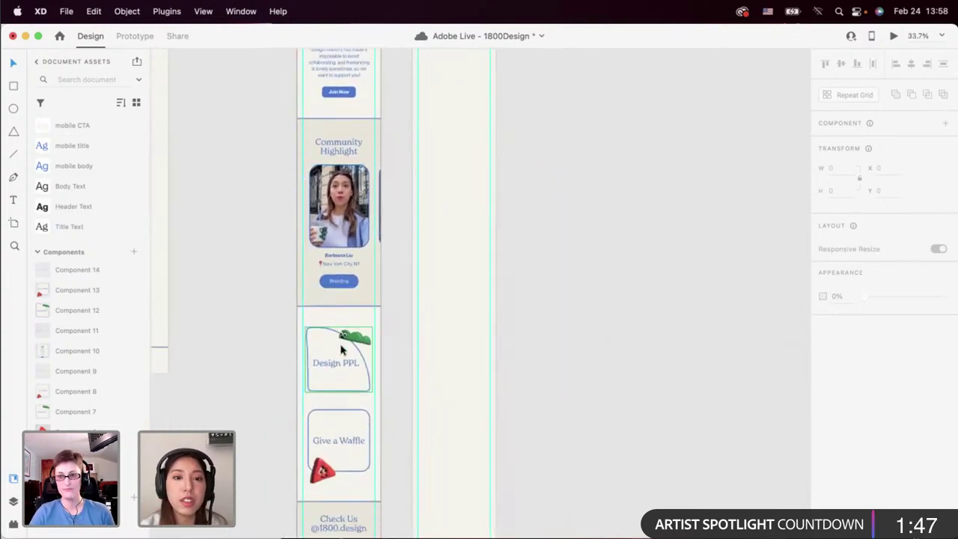
{"action": "scroll", "coordinate": [341, 349], "scroll_direction": "up", "scroll_amount": 2}
{"action": "scroll", "coordinate": [341, 349], "scroll_direction": "up", "scroll_amount": 5}
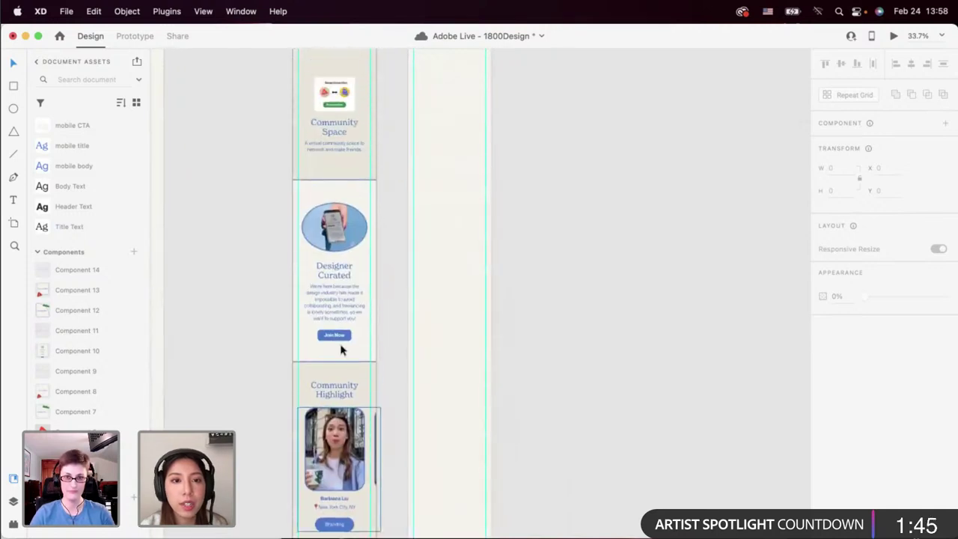
{"action": "double_click", "coordinate": [335, 338]}
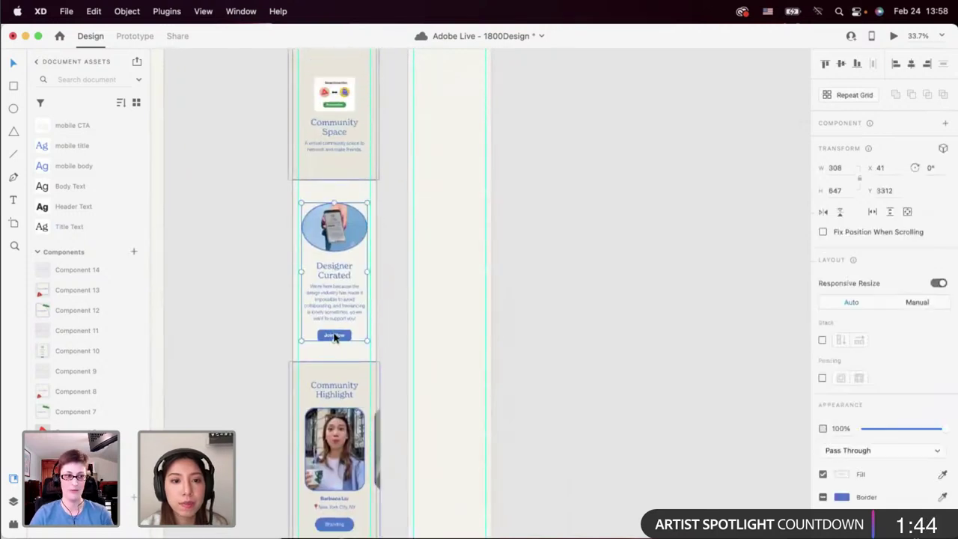
{"action": "left_click", "coordinate": [436, 328]}
{"action": "scroll", "coordinate": [437, 327], "scroll_direction": "down", "scroll_amount": 3}
{"action": "scroll", "coordinate": [390, 262], "scroll_direction": "up", "scroll_amount": 2}
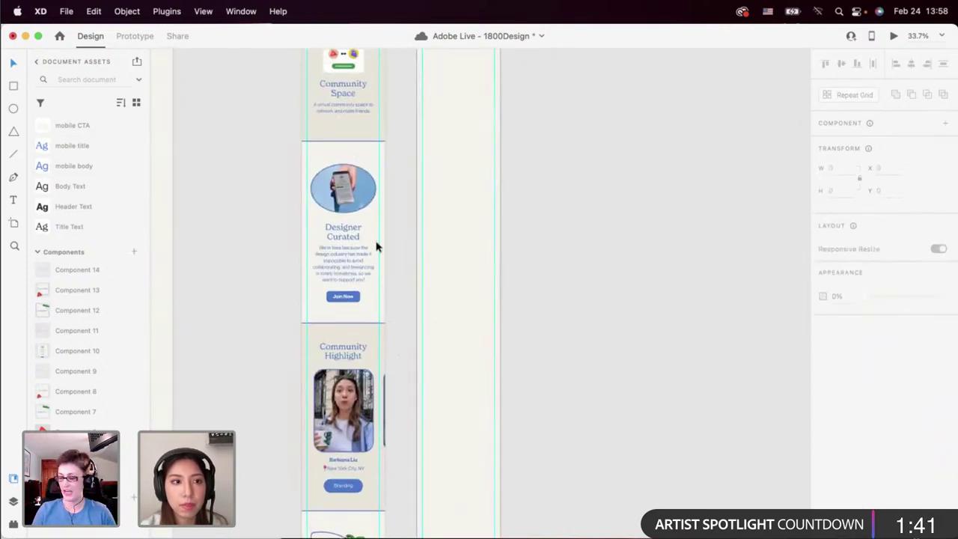
Edit the mobile CTA character style to use all caps.
{"action": "scroll", "coordinate": [336, 314], "scroll_direction": "up", "scroll_amount": 3}
{"action": "left_click", "coordinate": [347, 283]}
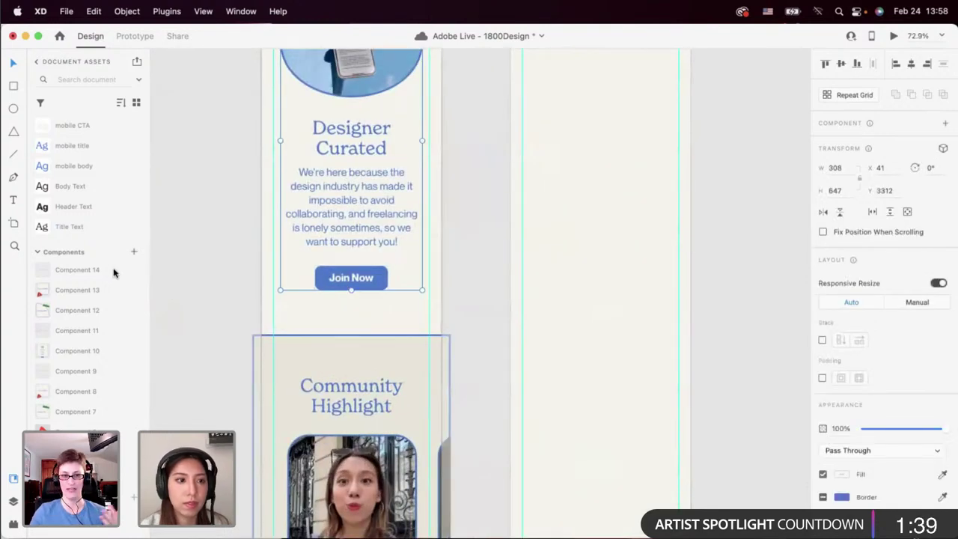
{"action": "scroll", "coordinate": [90, 214], "scroll_direction": "up", "scroll_amount": 2}
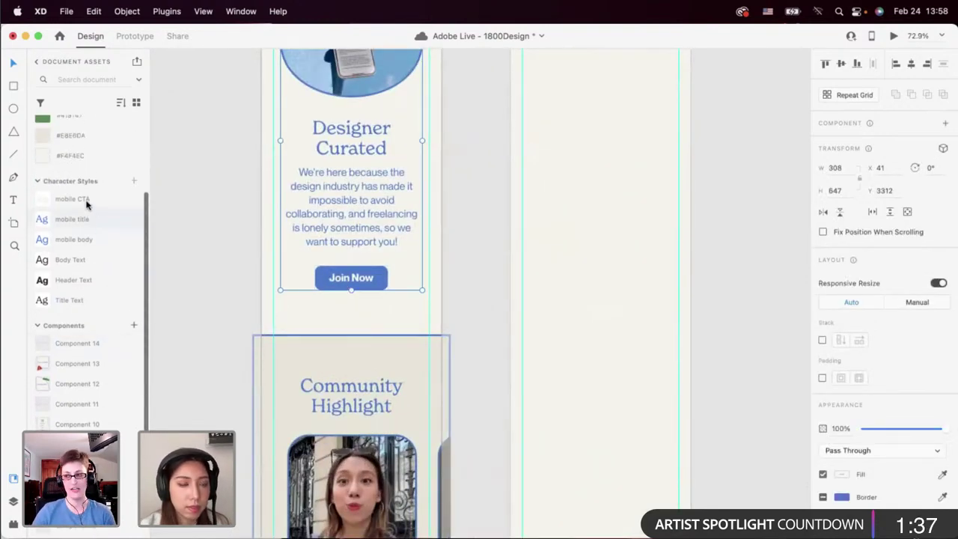
{"action": "right_click", "coordinate": [88, 201]}
{"action": "left_click", "coordinate": [101, 206]}
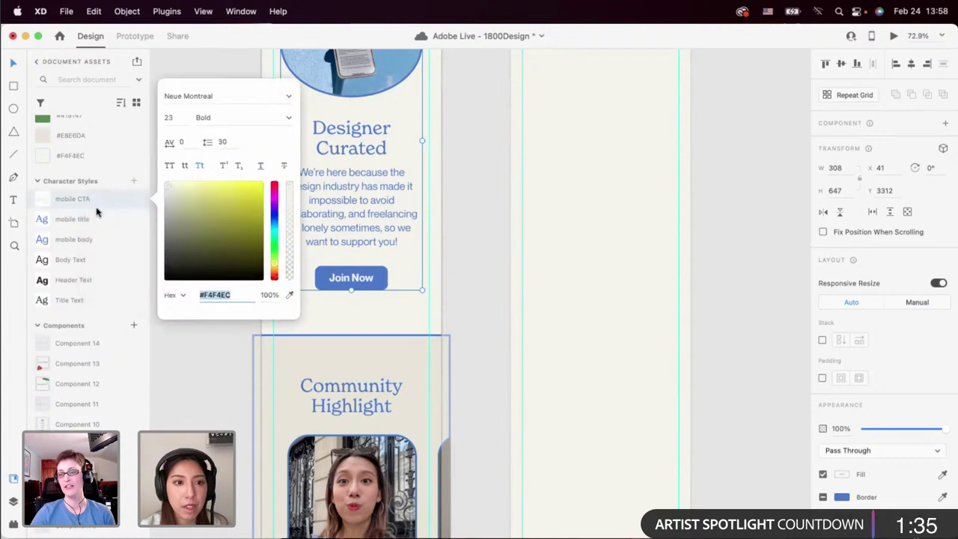
{"action": "left_click", "coordinate": [170, 165]}
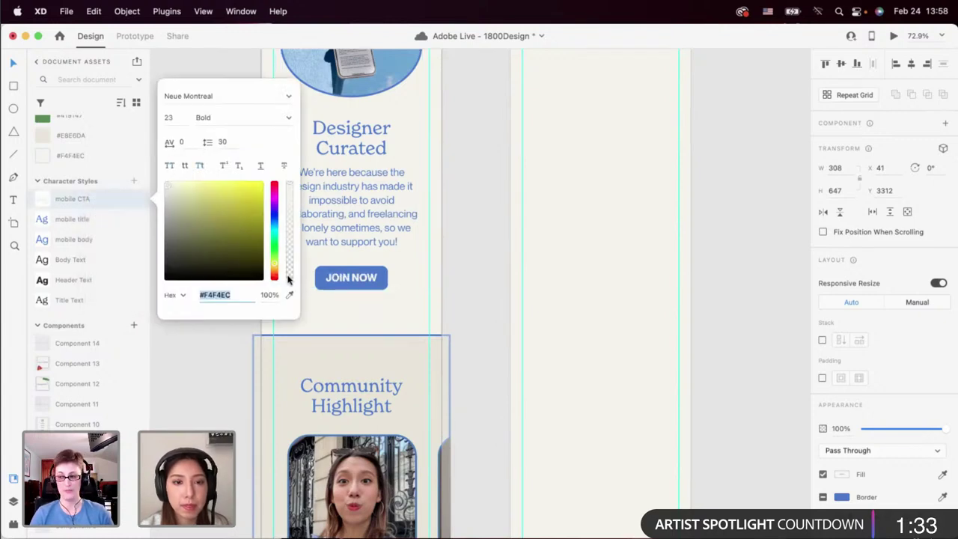
Try font size 22 for the mobile CTA character style and return it to 23.
{"action": "left_click", "coordinate": [178, 117]}
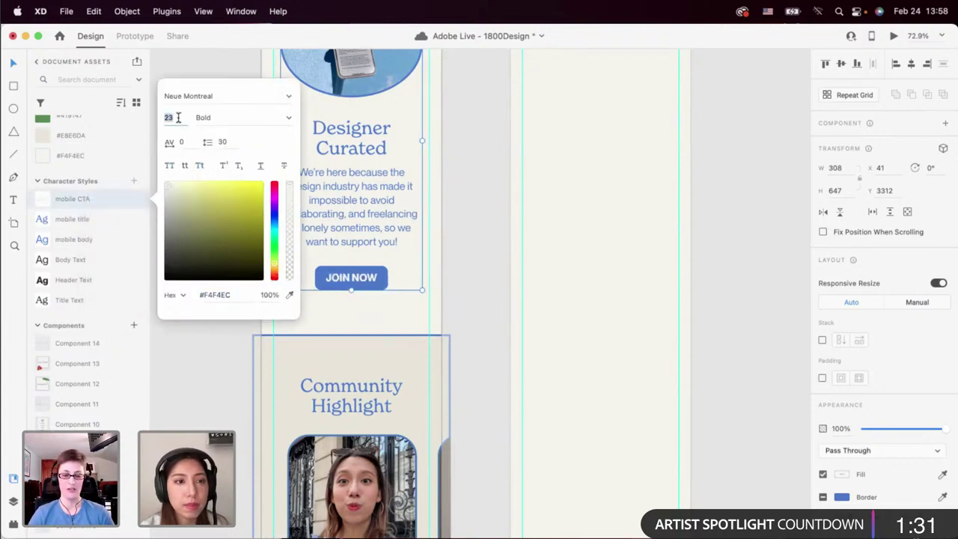
{"action": "key", "text": "Down"}
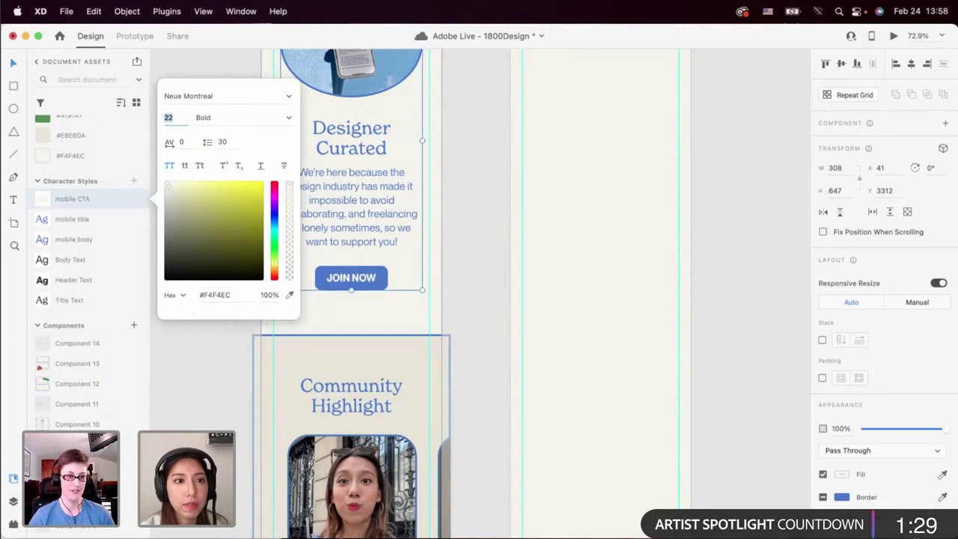
{"action": "key", "text": "Down"}
{"action": "key", "text": "Up"}
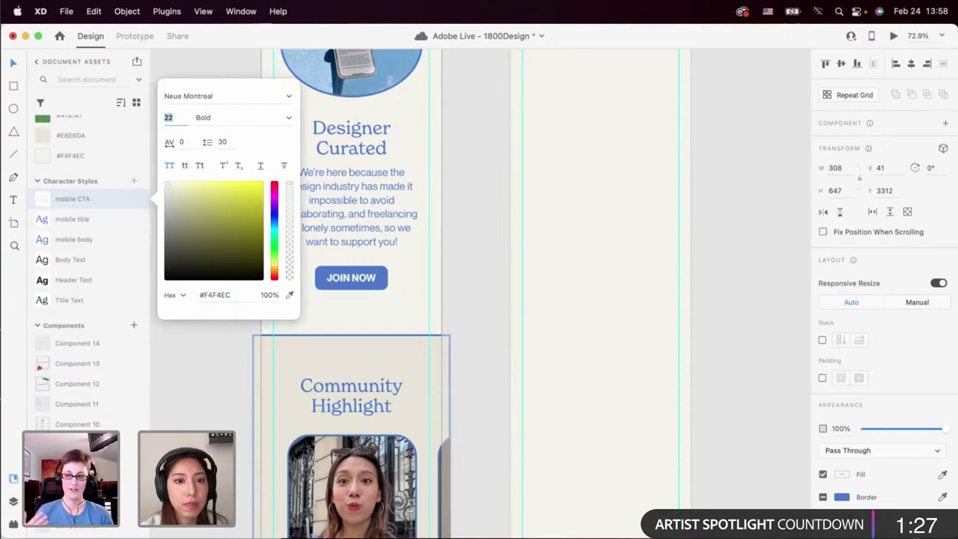
{"action": "key", "text": "Up"}
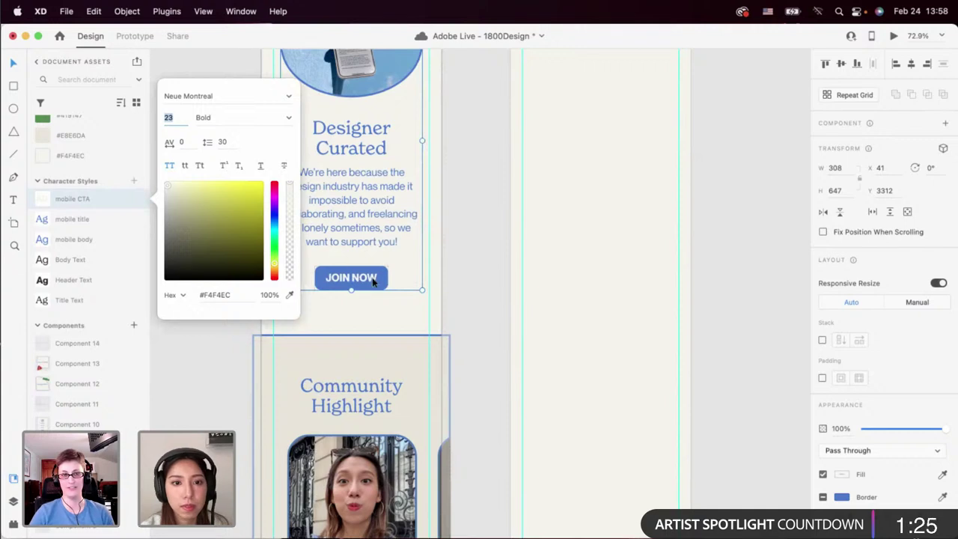
Enlarge the Join Now button in the Designer Curated section to about 174 by 58 around its label.
{"action": "left_click", "coordinate": [398, 263]}
{"action": "double_click", "coordinate": [377, 268]}
{"action": "left_click_drag", "start_coordinate": [389, 266], "coordinate": [376, 283]}
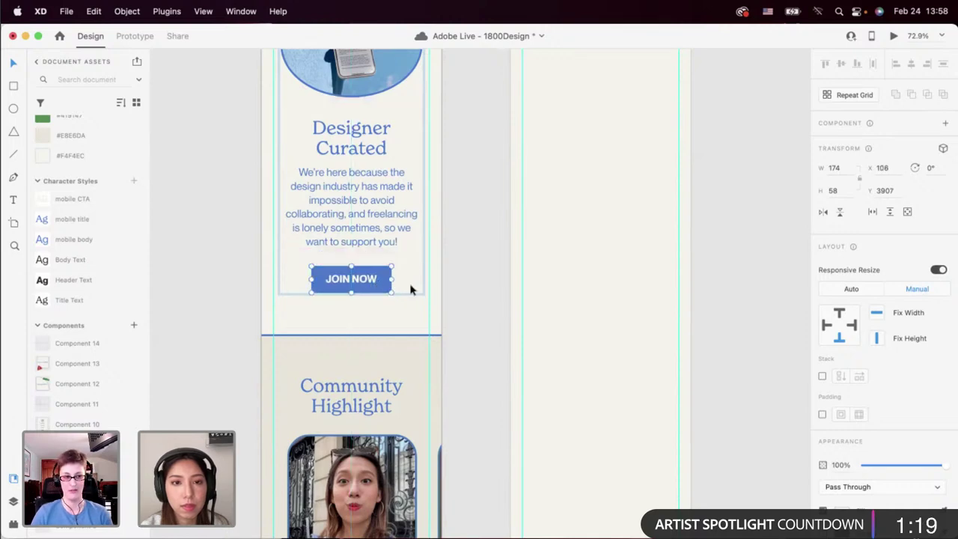
{"action": "scroll", "coordinate": [509, 288], "scroll_direction": "down", "scroll_amount": 5}
{"action": "left_click", "coordinate": [517, 284]}
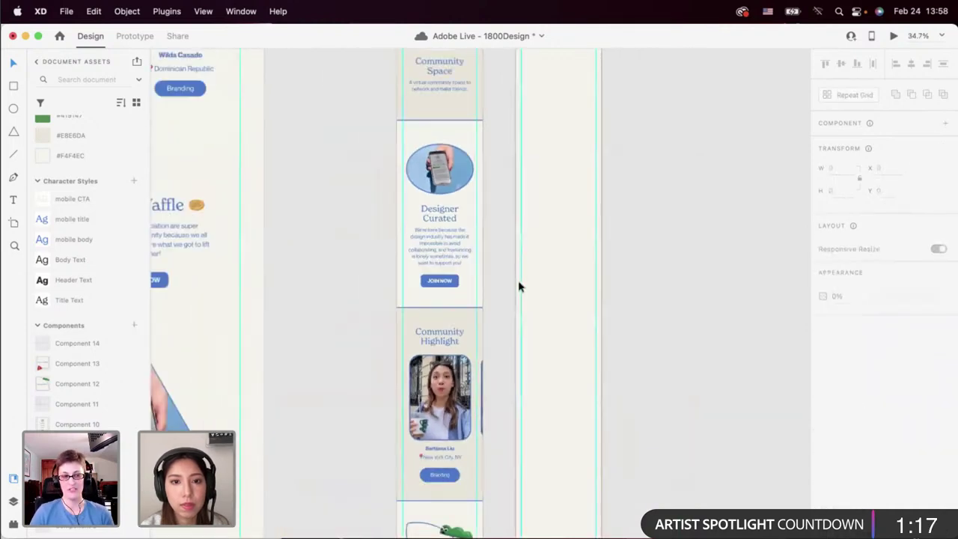
Inspect the Home - mobile artboard's content below the hero and the Mini Workshops section's background against the neighbouring artboards.
{"action": "scroll", "coordinate": [538, 276], "scroll_direction": "down", "scroll_amount": 8}
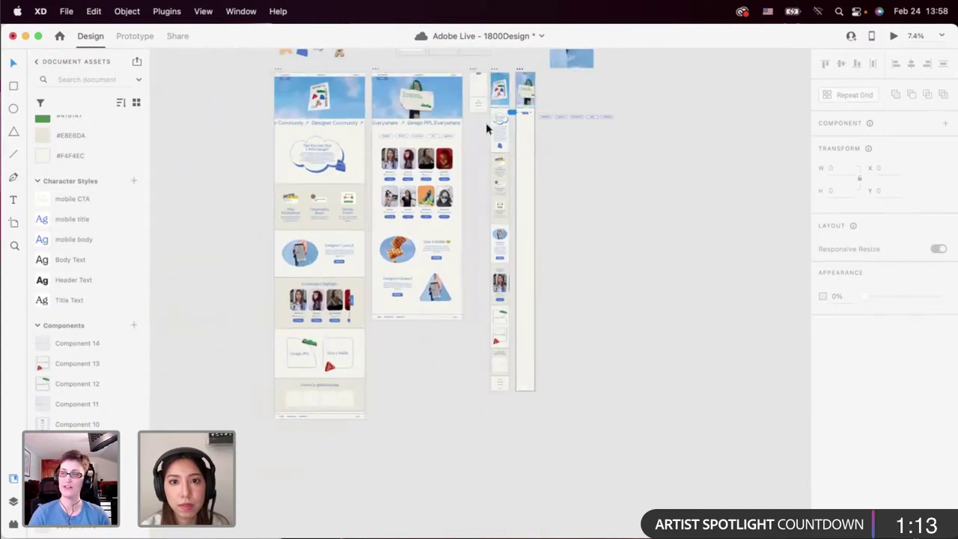
{"action": "left_click_drag", "start_coordinate": [489, 122], "coordinate": [491, 315]}
{"action": "left_click", "coordinate": [494, 320]}
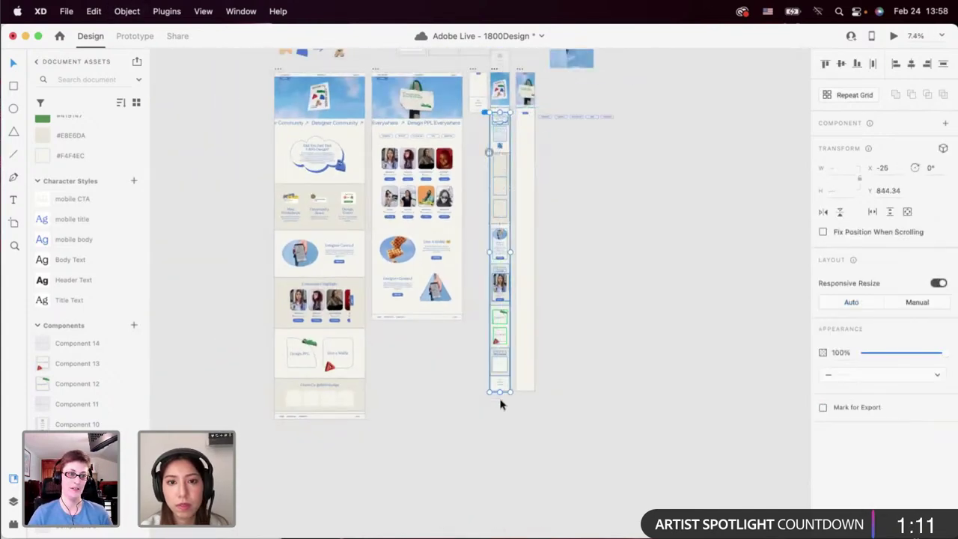
{"action": "scroll", "coordinate": [506, 325], "scroll_direction": "up", "scroll_amount": 2}
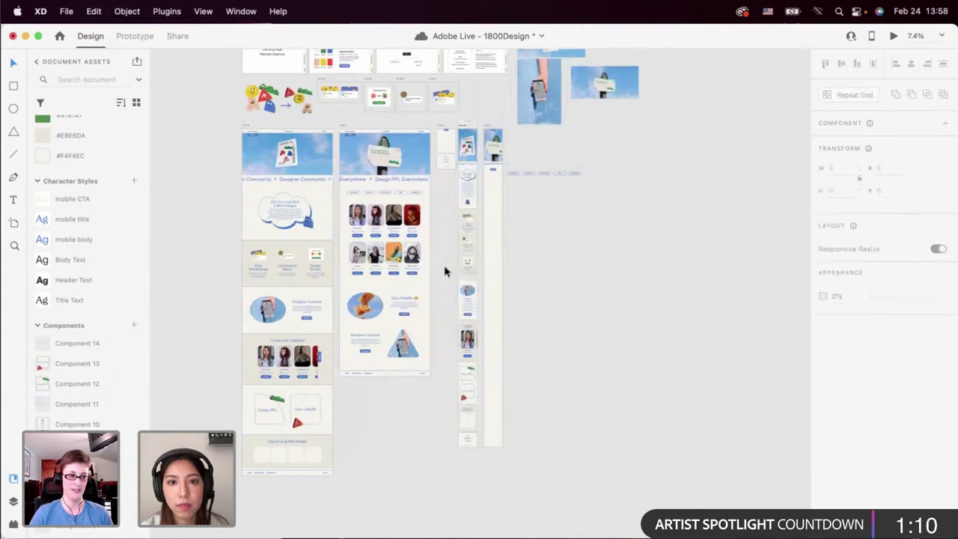
{"action": "left_click", "coordinate": [461, 214]}
{"action": "scroll", "coordinate": [460, 213], "scroll_direction": "up", "scroll_amount": 5}
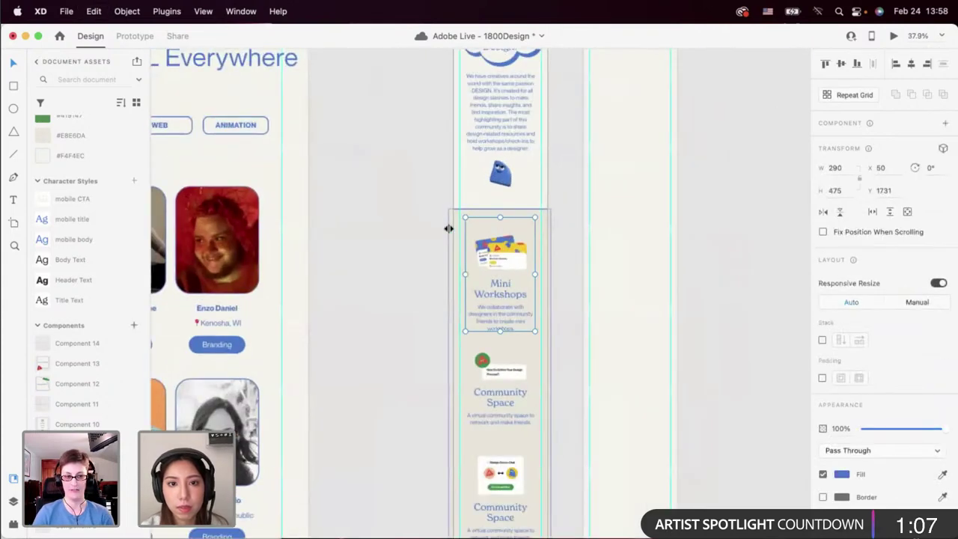
{"action": "left_click", "coordinate": [469, 349]}
{"action": "left_click", "coordinate": [466, 451]}
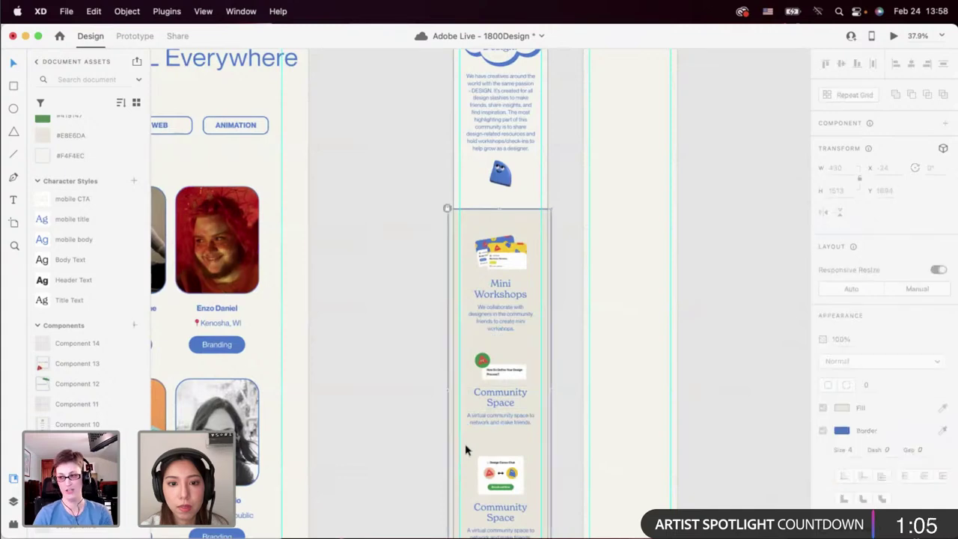
{"action": "scroll", "coordinate": [444, 212], "scroll_direction": "down", "scroll_amount": 5}
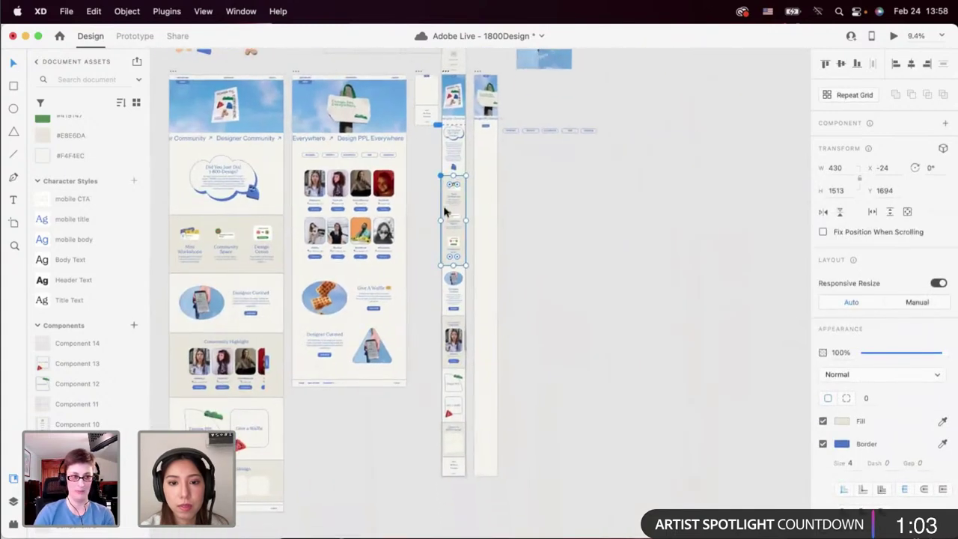
{"action": "left_click", "coordinate": [437, 129]}
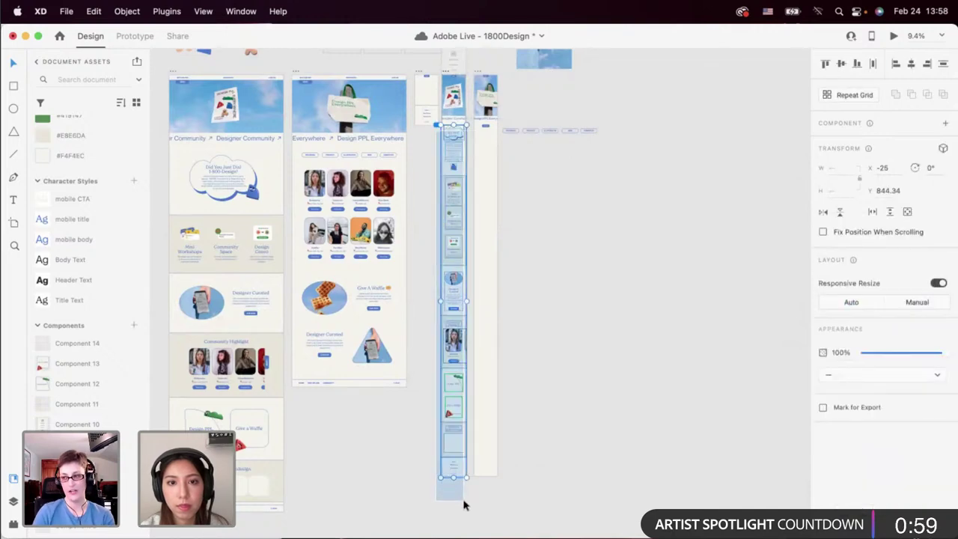
{"action": "left_click", "coordinate": [508, 277]}
Replace the Category button on the mobile Community page with a copy of the Join Now button at X 108, Y 836.
{"action": "scroll", "coordinate": [505, 268], "scroll_direction": "up", "scroll_amount": 5}
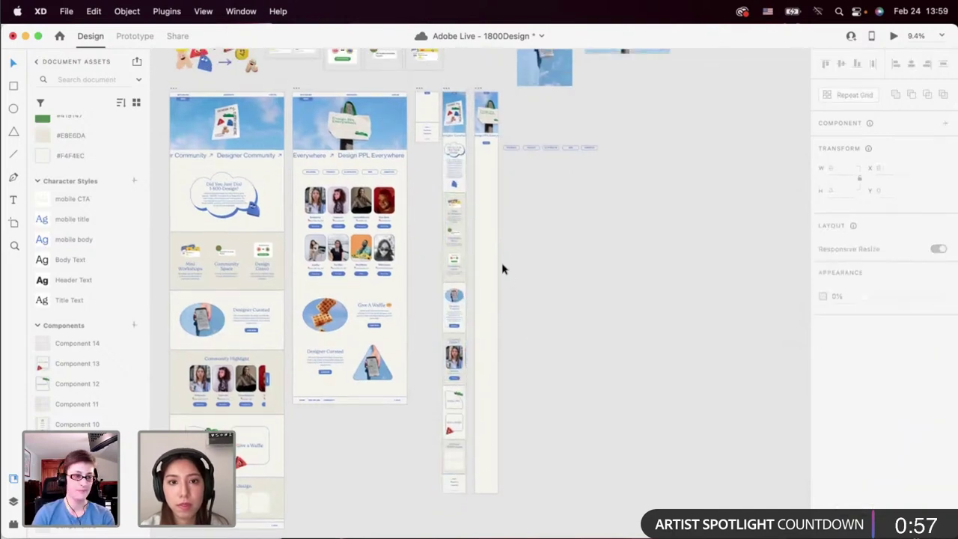
{"action": "scroll", "coordinate": [484, 213], "scroll_direction": "up", "scroll_amount": 5}
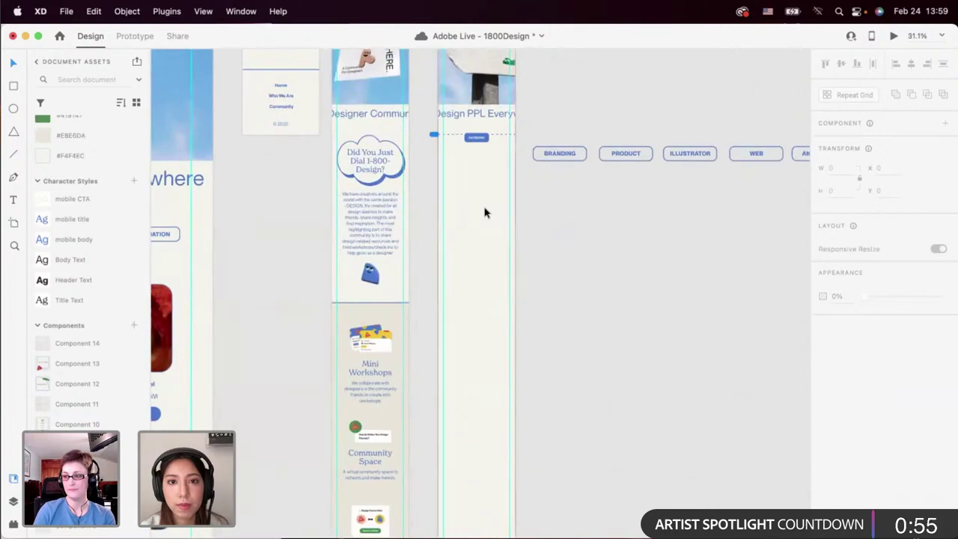
{"action": "scroll", "coordinate": [485, 213], "scroll_direction": "up", "scroll_amount": 4}
{"action": "left_click", "coordinate": [471, 183]}
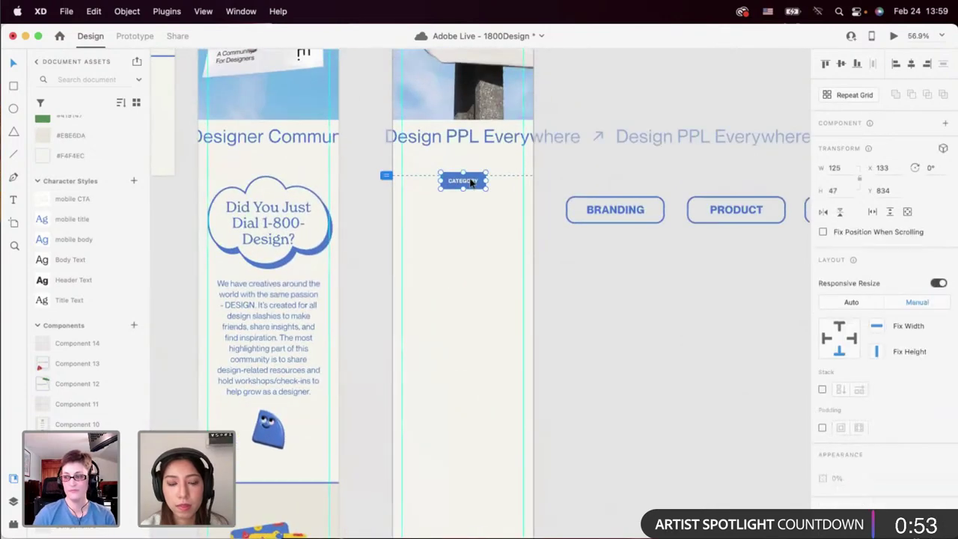
{"action": "key", "text": "BackSpace"}
{"action": "key", "text": "super+v"}
{"action": "left_click_drag", "start_coordinate": [464, 304], "coordinate": [465, 247]}
{"action": "key", "text": "super+z"}
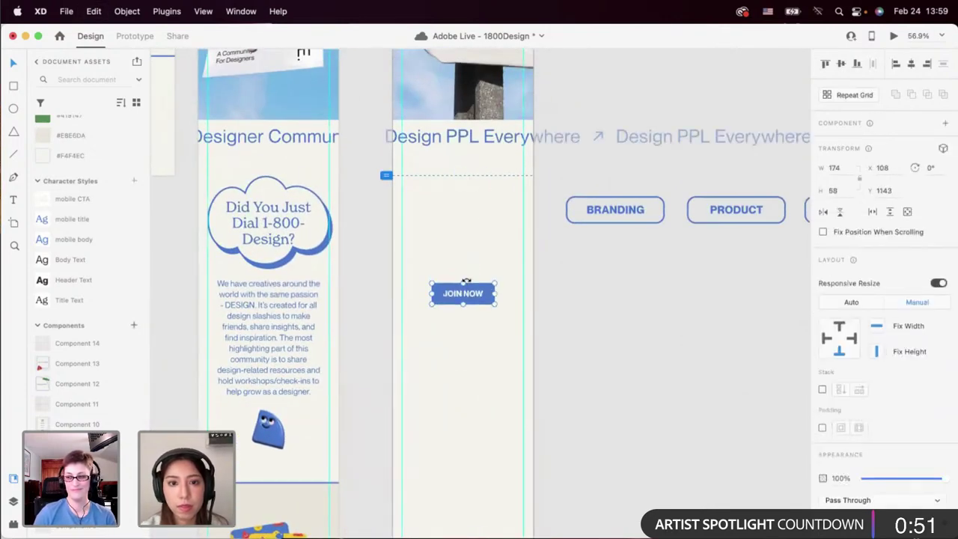
{"action": "left_click_drag", "start_coordinate": [470, 300], "coordinate": [470, 186]}
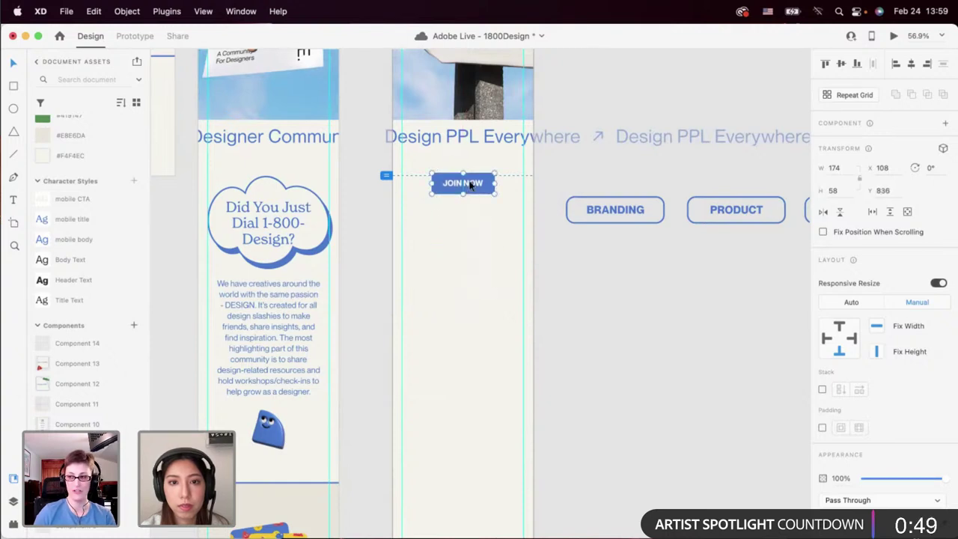
Change the pasted button's label to CATEGORY.
{"action": "double_click", "coordinate": [470, 186]}
{"action": "type", "text": "CATEGORY"}
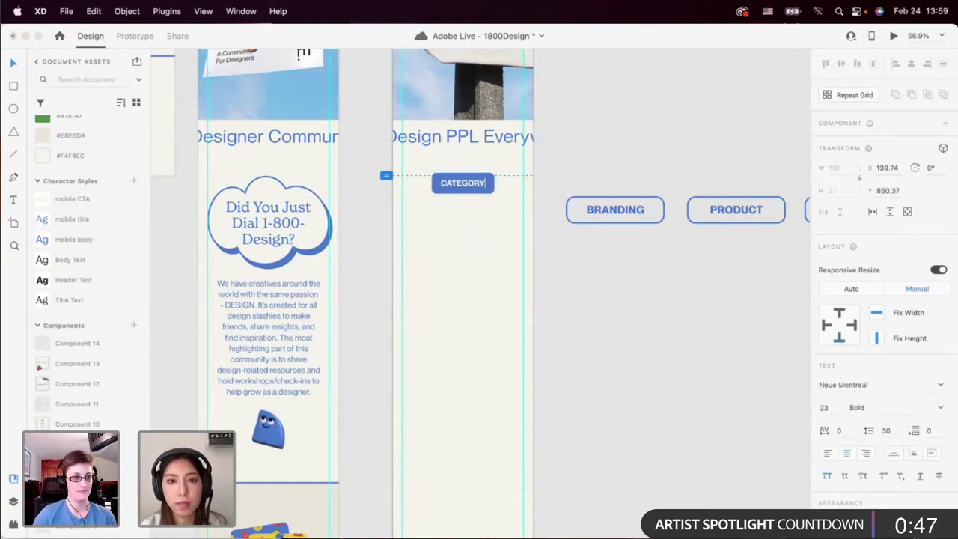
{"action": "left_click", "coordinate": [470, 227]}
{"action": "left_click", "coordinate": [472, 231]}
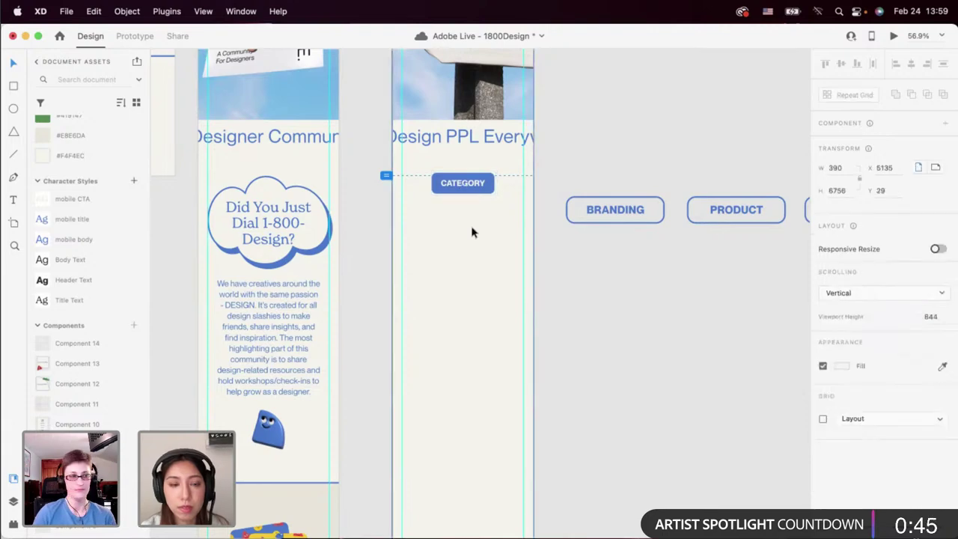
Duplicate the Category button directly below the original, at about X 108, Y 907.
{"action": "scroll", "coordinate": [472, 229], "scroll_direction": "down", "scroll_amount": 3}
{"action": "scroll", "coordinate": [460, 214], "scroll_direction": "down", "scroll_amount": 15}
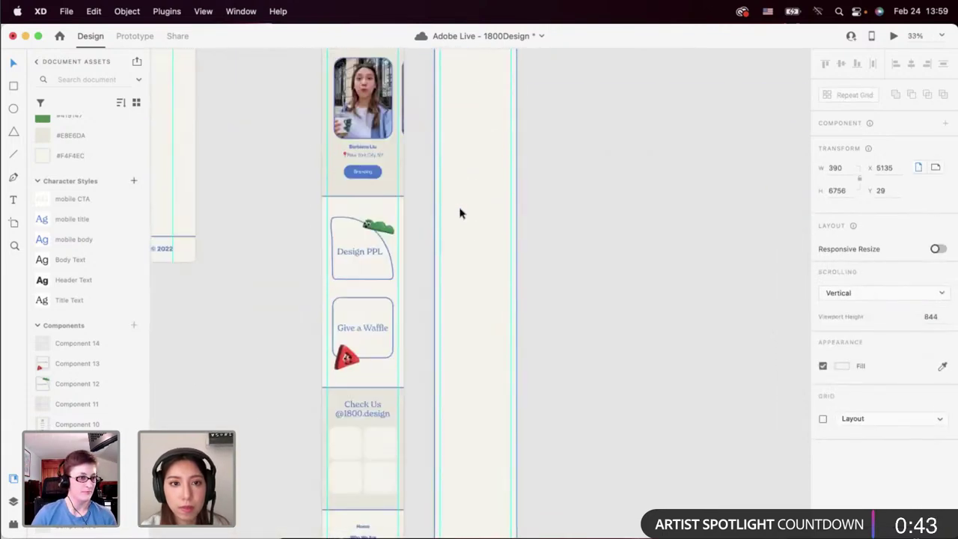
{"action": "scroll", "coordinate": [460, 213], "scroll_direction": "up", "scroll_amount": 3}
{"action": "scroll", "coordinate": [436, 209], "scroll_direction": "down", "scroll_amount": 2}
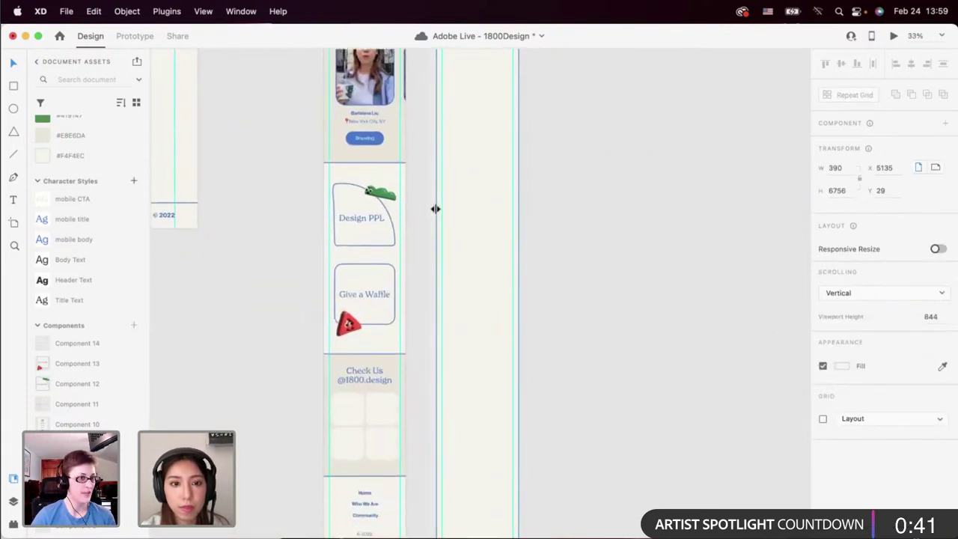
{"action": "scroll", "coordinate": [436, 210], "scroll_direction": "up", "scroll_amount": 15}
{"action": "scroll", "coordinate": [433, 214], "scroll_direction": "up", "scroll_amount": 3}
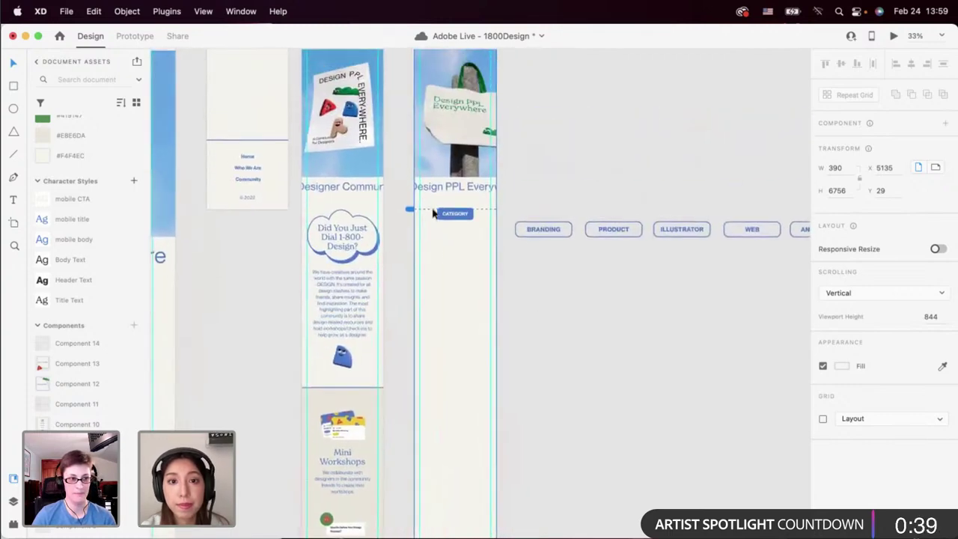
{"action": "scroll", "coordinate": [461, 264], "scroll_direction": "up", "scroll_amount": 5}
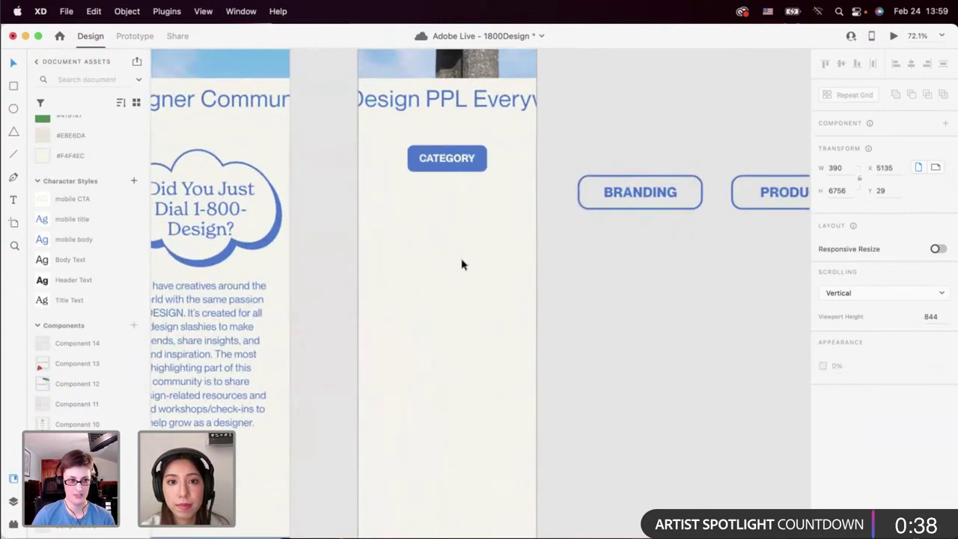
{"action": "left_click", "coordinate": [471, 155]}
{"action": "left_click_drag", "start_coordinate": [472, 155], "coordinate": [470, 189]}
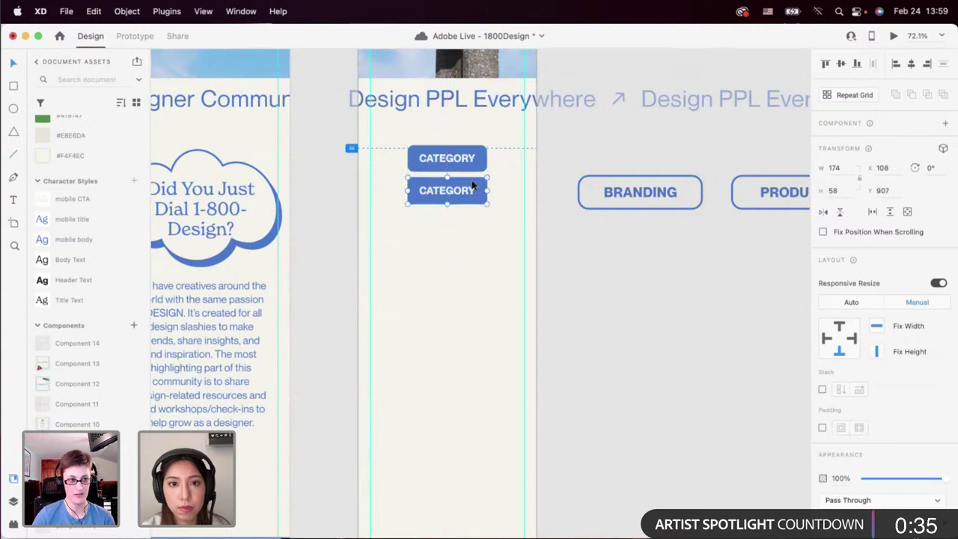
Turn the duplicated lower Category button into an outlined one by enabling its blue border and disabling its fill.
{"action": "scroll", "coordinate": [470, 188], "scroll_direction": "up", "scroll_amount": 3}
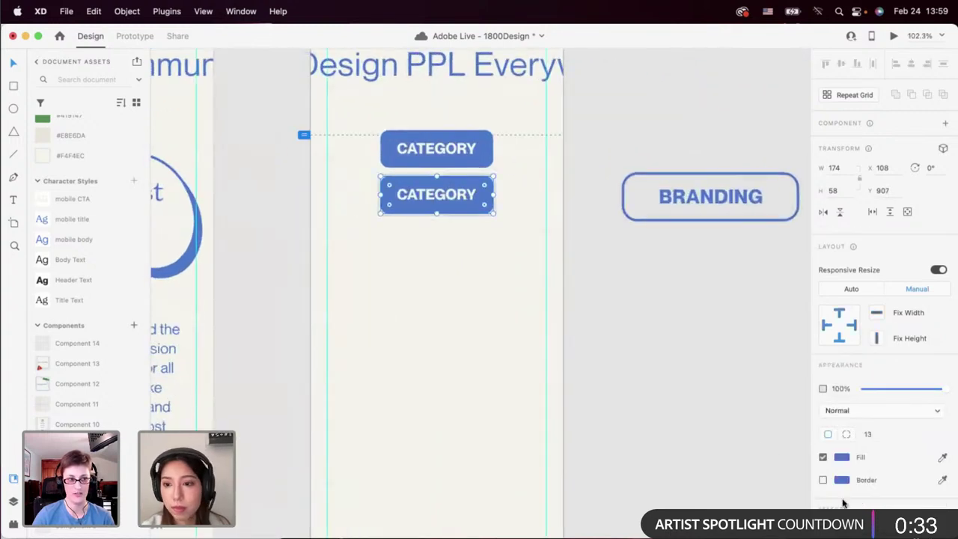
{"action": "left_click", "coordinate": [825, 479]}
{"action": "left_click", "coordinate": [824, 457]}
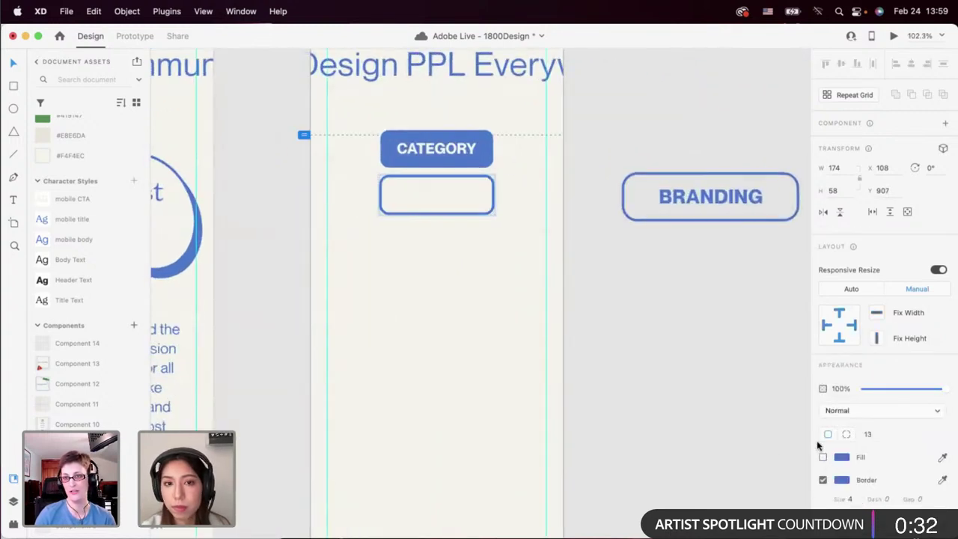
Change the outlined button's label to BRANDING and color the text blue #4E77CD.
{"action": "double_click", "coordinate": [461, 201]}
{"action": "double_click", "coordinate": [461, 197]}
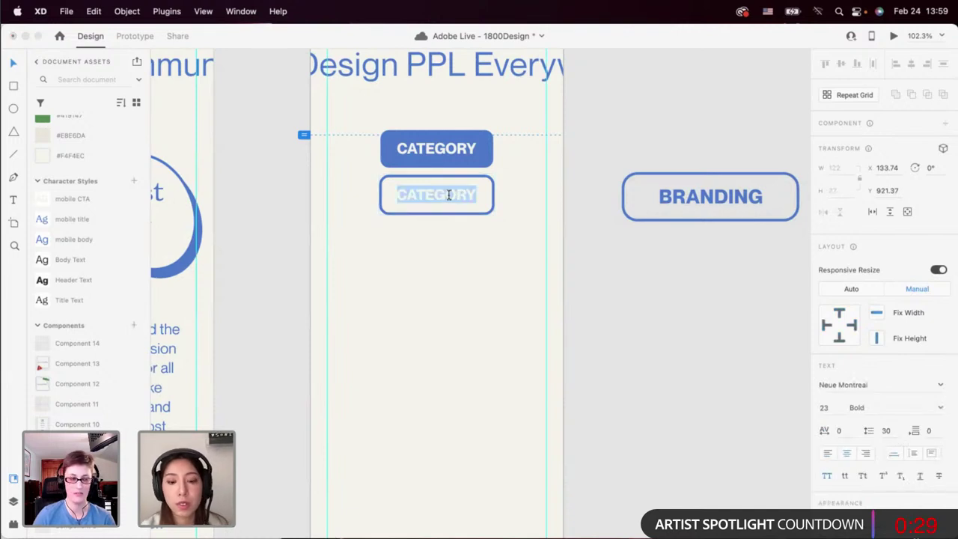
{"action": "key", "text": "BackSpace"}
{"action": "left_click", "coordinate": [371, 283]}
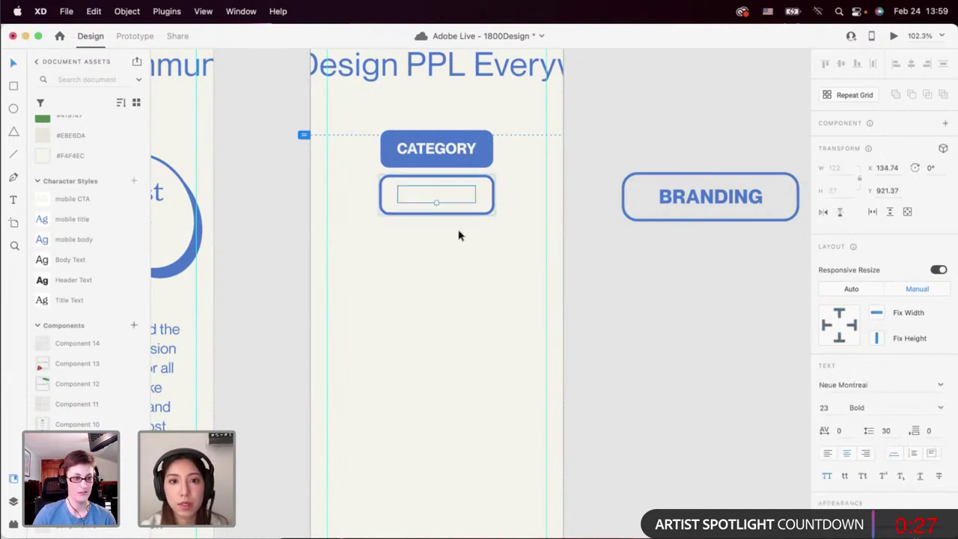
{"action": "scroll", "coordinate": [86, 227], "scroll_direction": "up", "scroll_amount": 3}
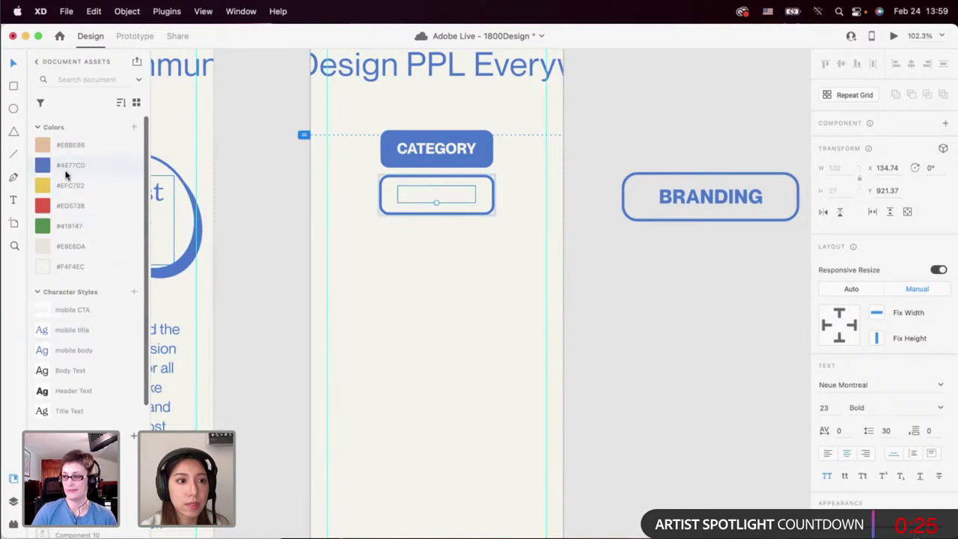
{"action": "left_click", "coordinate": [67, 172]}
{"action": "left_click", "coordinate": [433, 285]}
{"action": "scroll", "coordinate": [433, 285], "scroll_direction": "down", "scroll_amount": 3}
{"action": "left_click", "coordinate": [462, 231]}
{"action": "scroll", "coordinate": [462, 232], "scroll_direction": "up", "scroll_amount": 3}
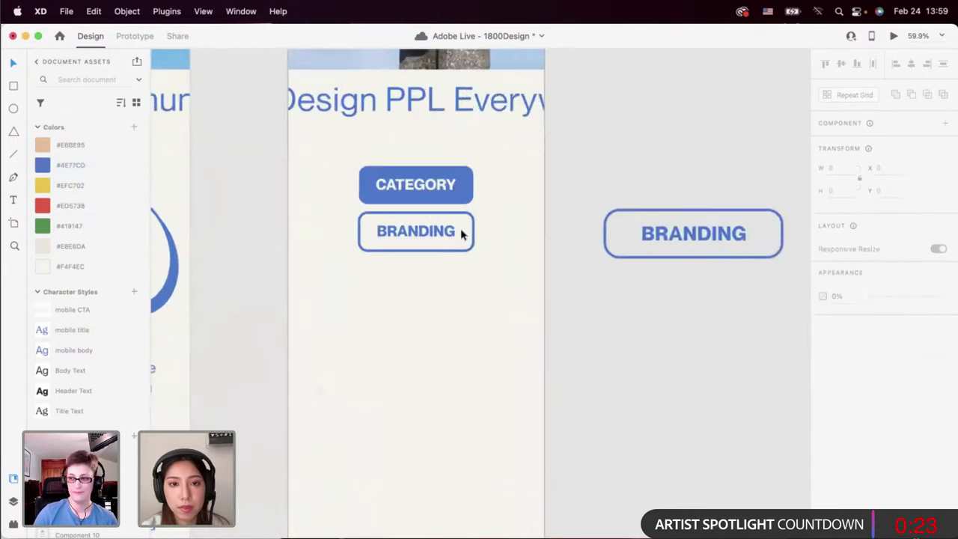
{"action": "scroll", "coordinate": [423, 230], "scroll_direction": "down", "scroll_amount": 3}
Duplicate the Branding button directly below itself, touching its lower edge at X 108, Y 965.
{"action": "left_click", "coordinate": [421, 231]}
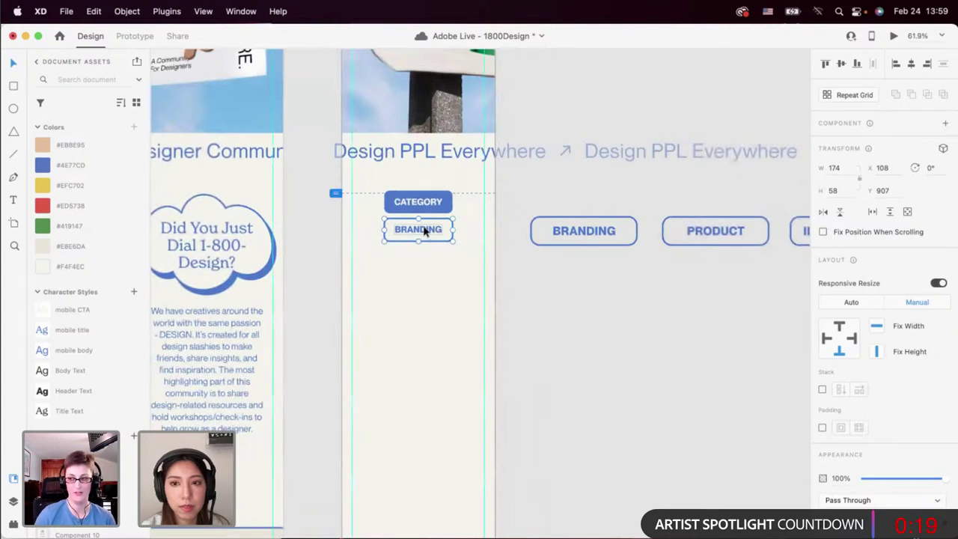
{"action": "left_click_drag", "start_coordinate": [423, 231], "coordinate": [422, 252]}
{"action": "left_click", "coordinate": [420, 279]}
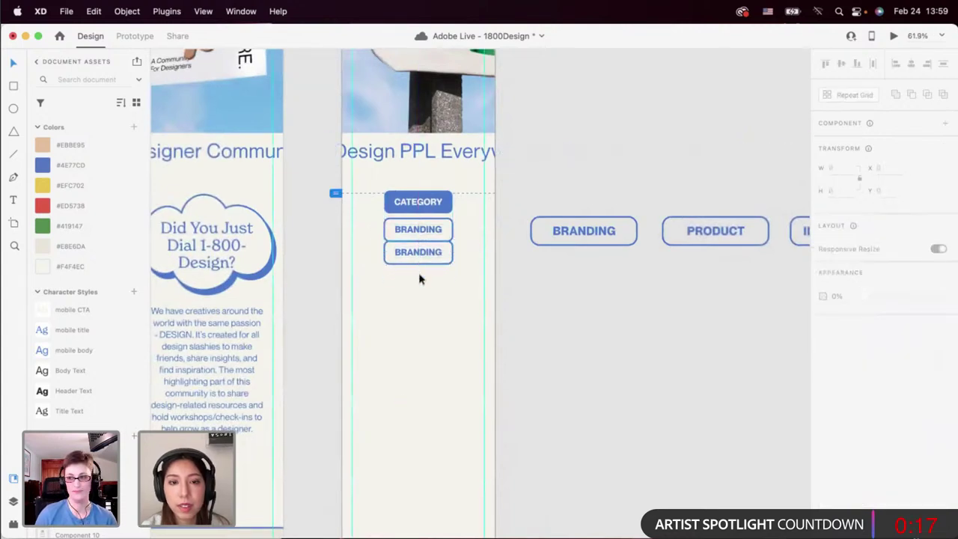
{"action": "scroll", "coordinate": [420, 279], "scroll_direction": "up", "scroll_amount": 3}
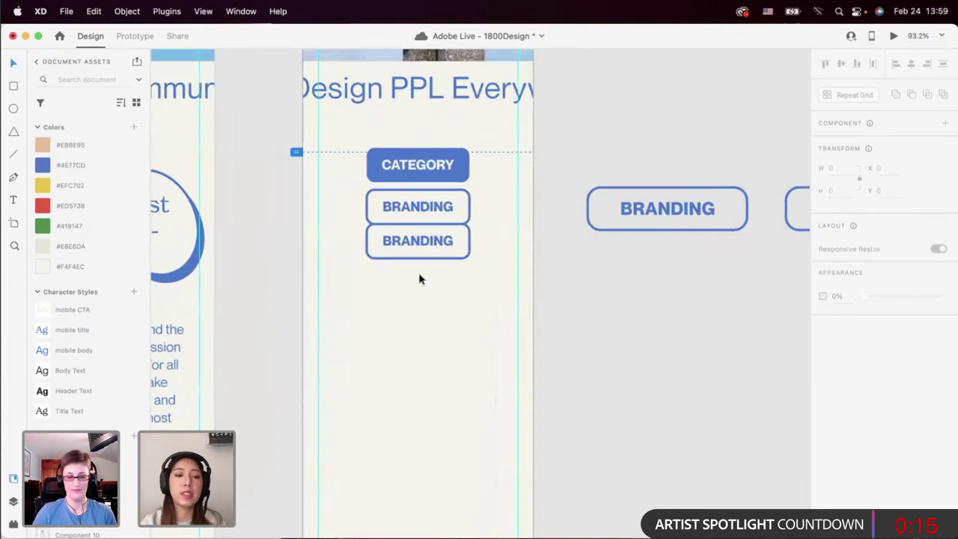
{"action": "double_click", "coordinate": [419, 242]}
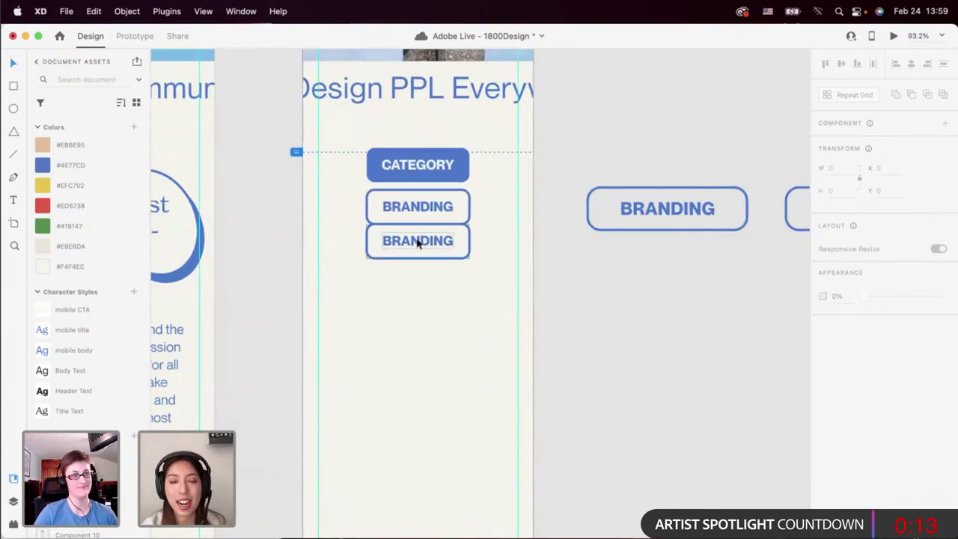
{"action": "double_click", "coordinate": [418, 241]}
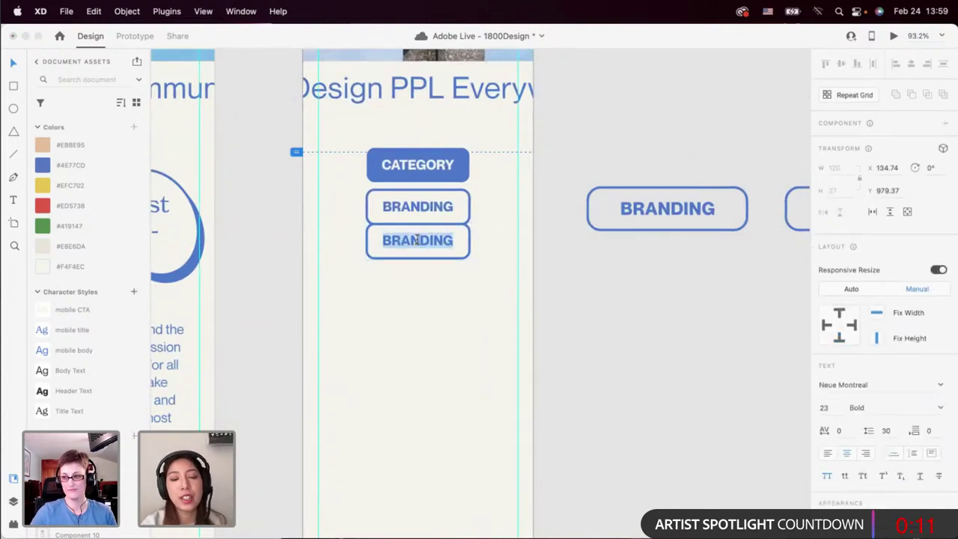
{"action": "key", "text": "Escape"}
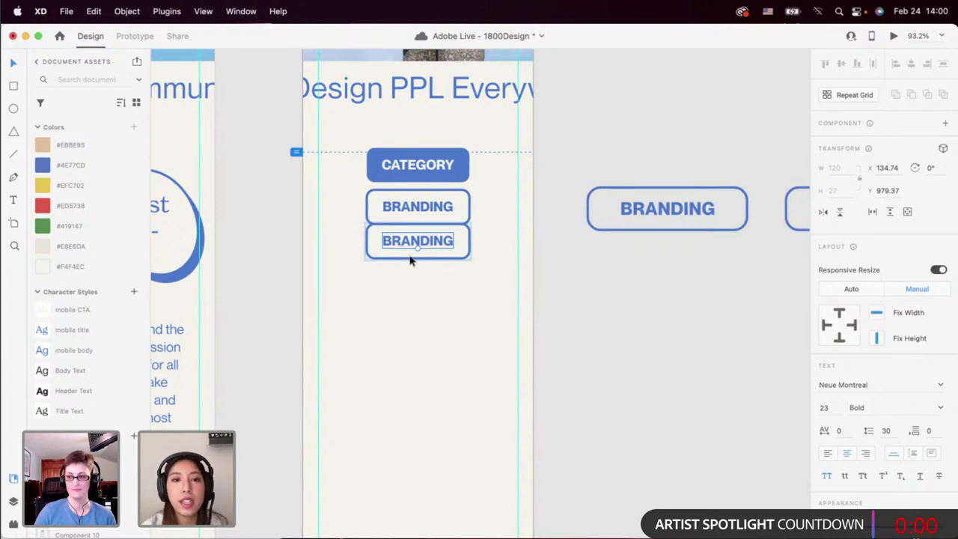
{"action": "scroll", "coordinate": [413, 299], "scroll_direction": "down", "scroll_amount": 3}
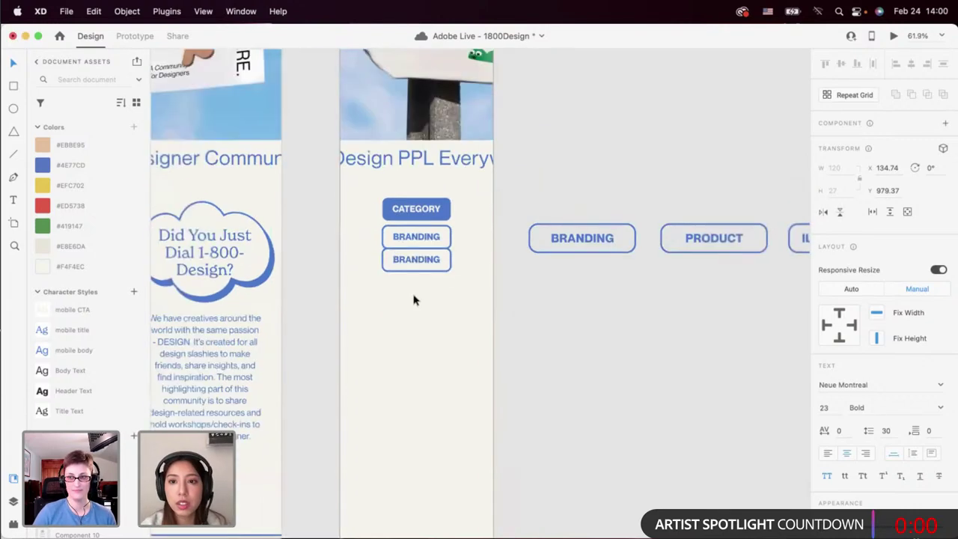
{"action": "right_click", "coordinate": [413, 300]}
{"action": "left_click", "coordinate": [392, 283]}
{"action": "scroll", "coordinate": [391, 285], "scroll_direction": "up", "scroll_amount": 3}
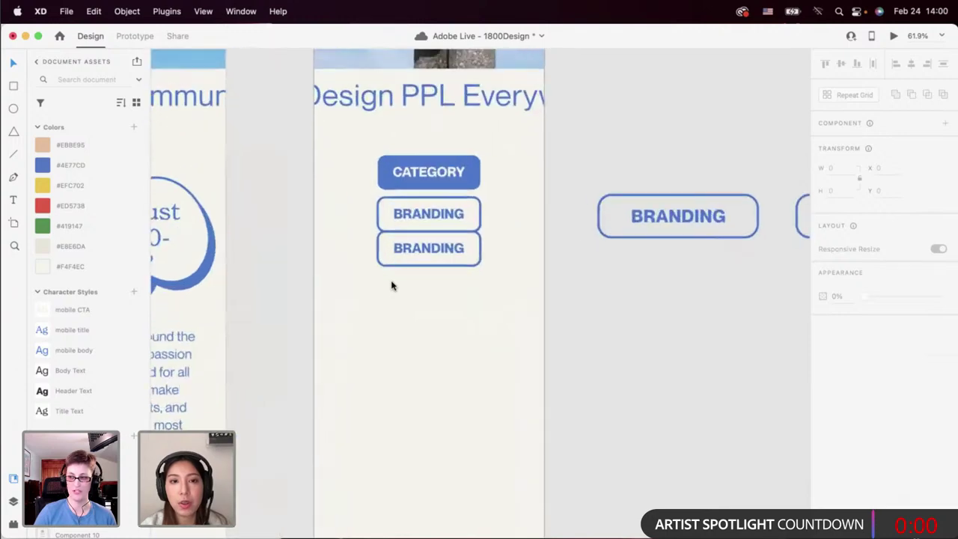
{"action": "scroll", "coordinate": [395, 278], "scroll_direction": "down", "scroll_amount": 2}
Change the lower Branding button's label to PRODUCT.
{"action": "left_click", "coordinate": [360, 267]}
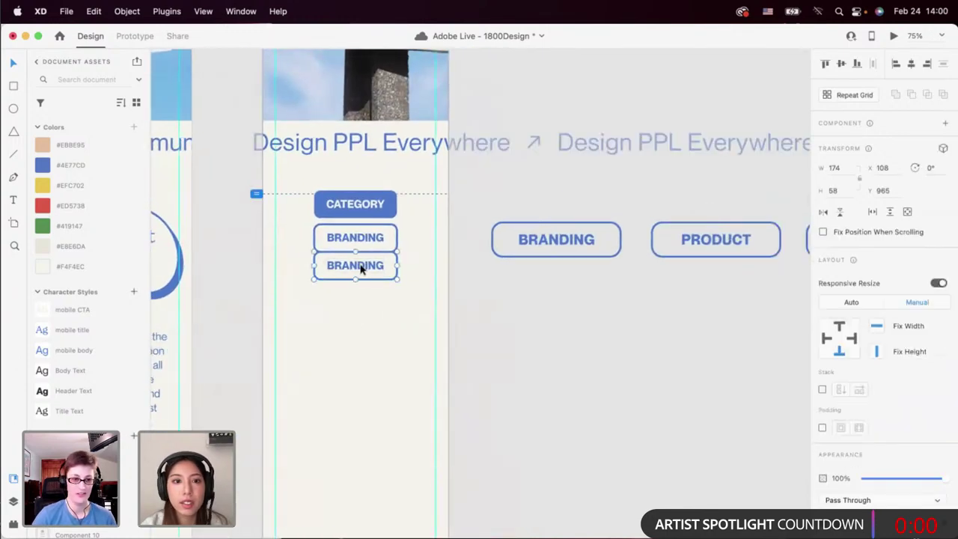
{"action": "double_click", "coordinate": [360, 268]}
{"action": "type", "text": "PR"}
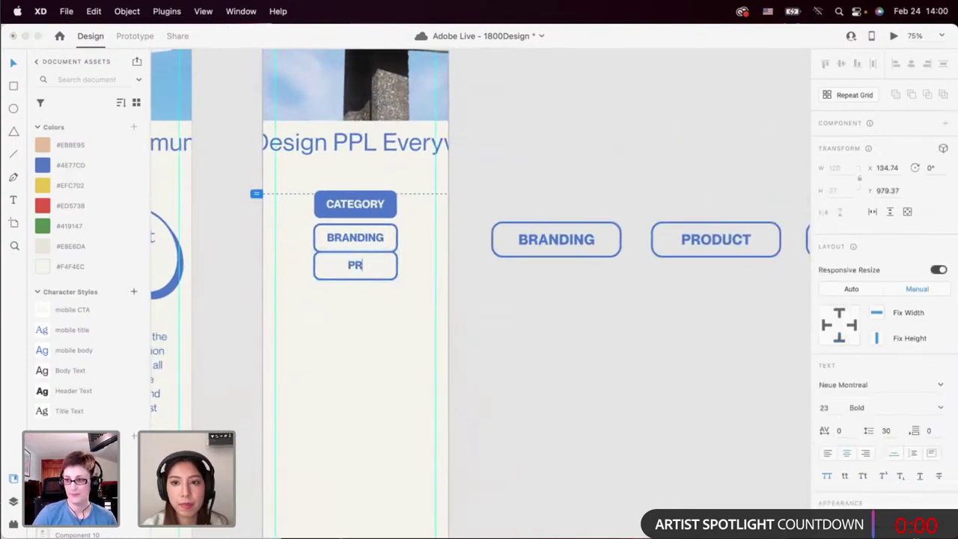
{"action": "type", "text": "ODUCT"}
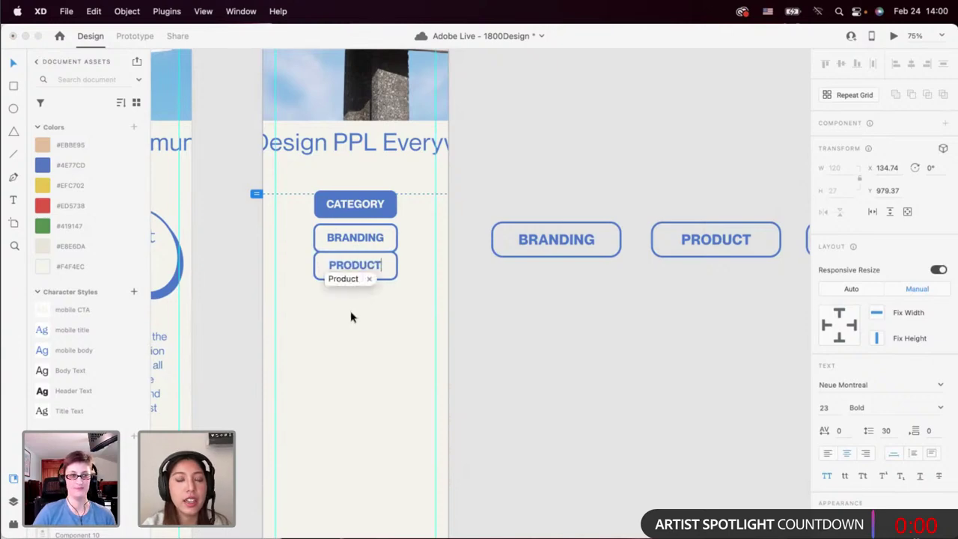
{"action": "scroll", "coordinate": [350, 296], "scroll_direction": "down", "scroll_amount": 2}
{"action": "left_click", "coordinate": [351, 298]}
{"action": "scroll", "coordinate": [351, 298], "scroll_direction": "up", "scroll_amount": 3}
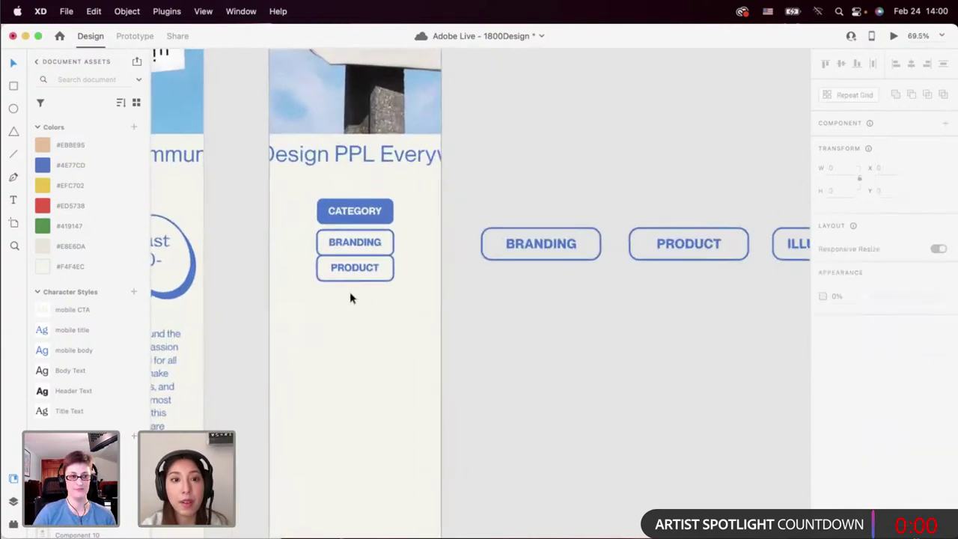
{"action": "scroll", "coordinate": [351, 298], "scroll_direction": "down", "scroll_amount": 3}
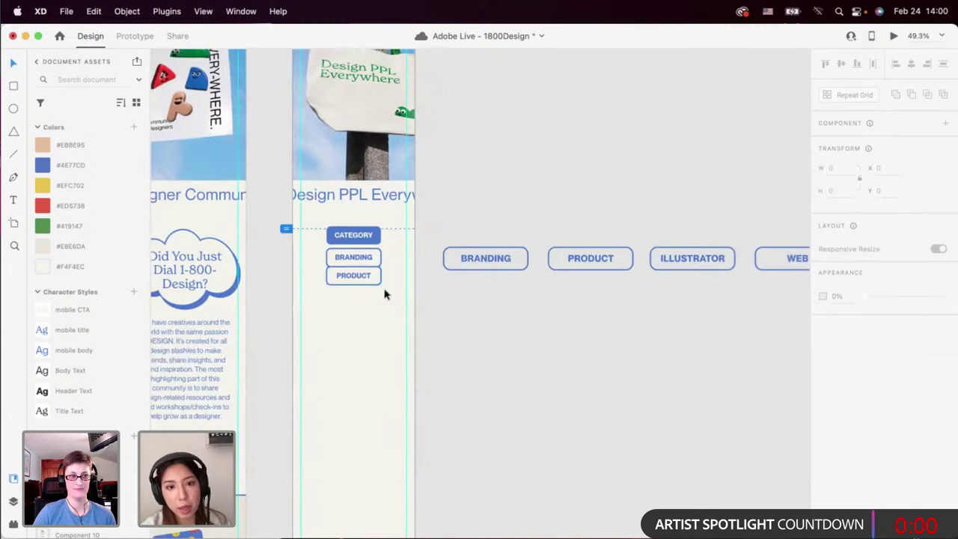
Duplicate the Product button directly below itself so the copy touches its lower edge.
{"action": "left_click", "coordinate": [375, 261]}
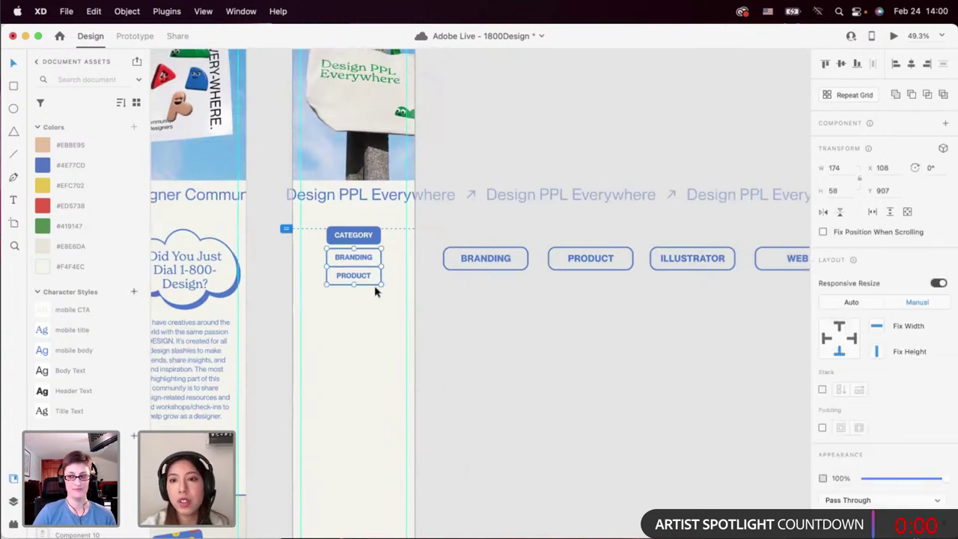
{"action": "scroll", "coordinate": [375, 291], "scroll_direction": "up", "scroll_amount": 2}
{"action": "left_click", "coordinate": [369, 304]}
{"action": "left_click_drag", "start_coordinate": [359, 279], "coordinate": [357, 298], "text": "alt"}
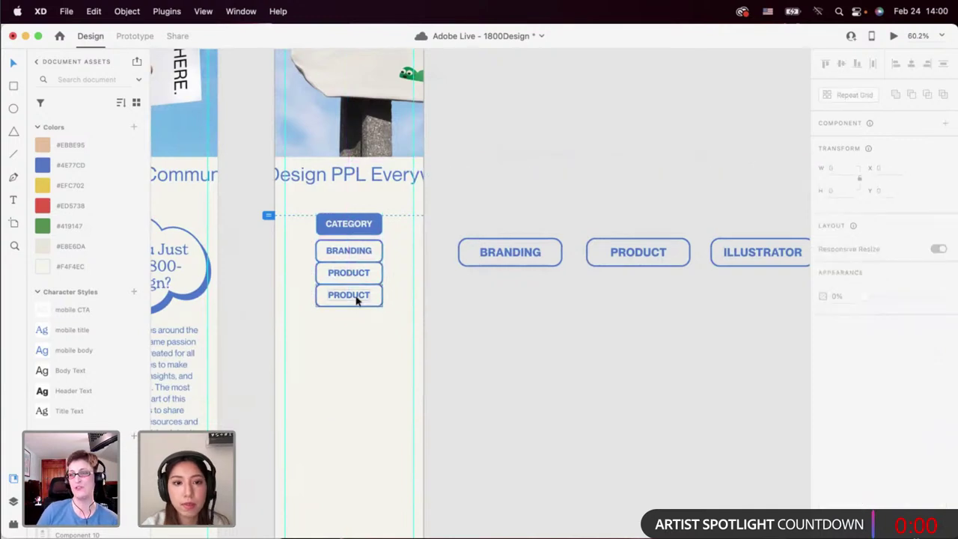
{"action": "double_click", "coordinate": [355, 297]}
{"action": "left_click", "coordinate": [349, 331]}
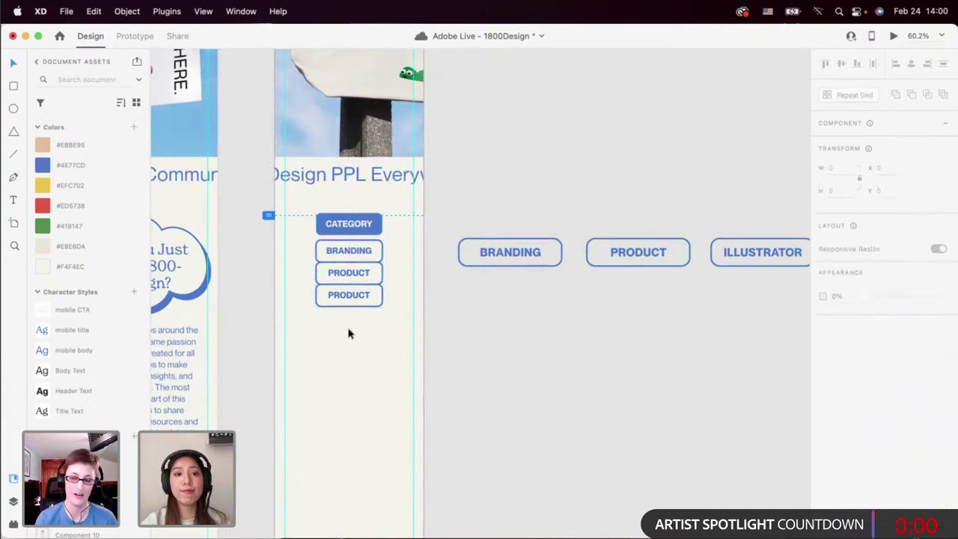
{"action": "scroll", "coordinate": [349, 334], "scroll_direction": "down", "scroll_amount": 2}
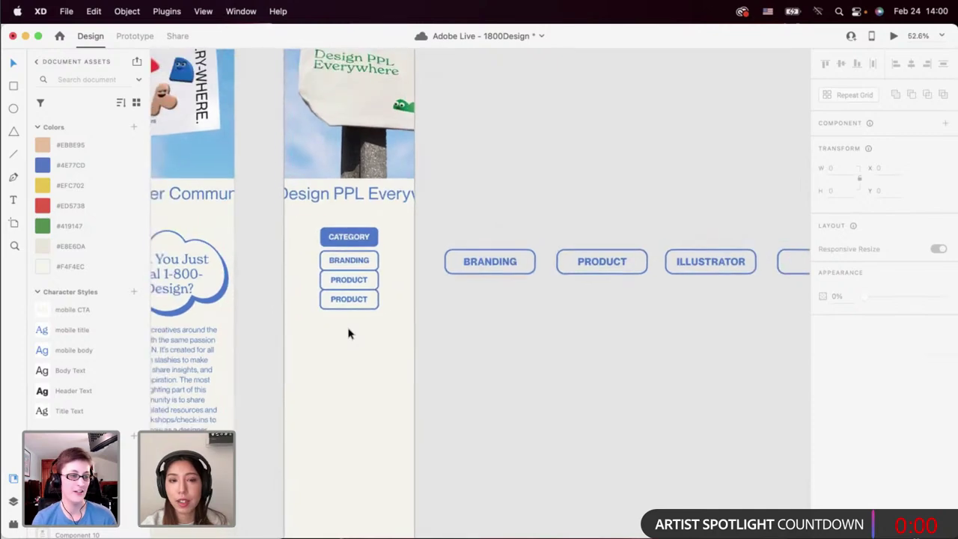
Switch to the Behance portfolio in Safari and open the BEAUTY SHOP UI CONCEPT project.
{"action": "key", "text": "ctrl+Right"}
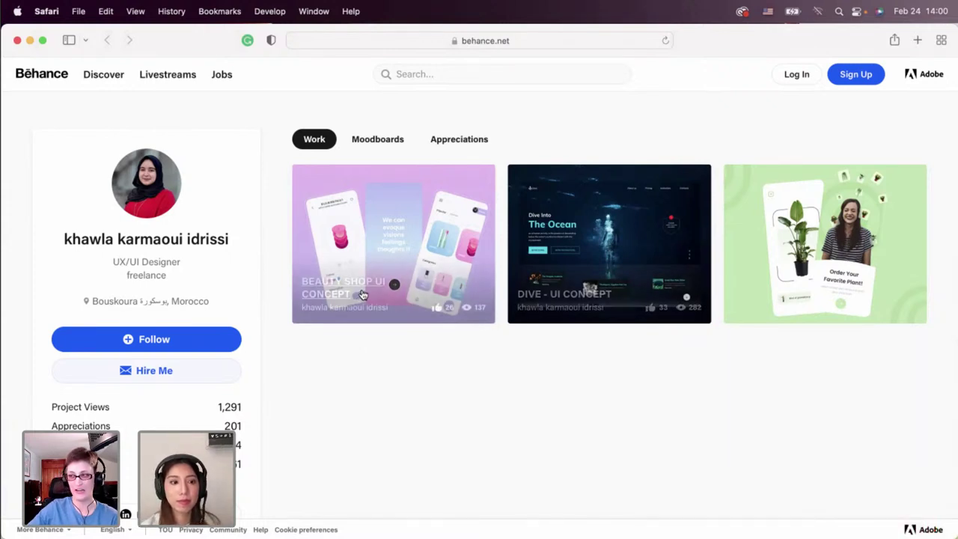
{"action": "scroll", "coordinate": [363, 295], "scroll_direction": "down", "scroll_amount": 1}
{"action": "scroll", "coordinate": [364, 295], "scroll_direction": "up", "scroll_amount": 1}
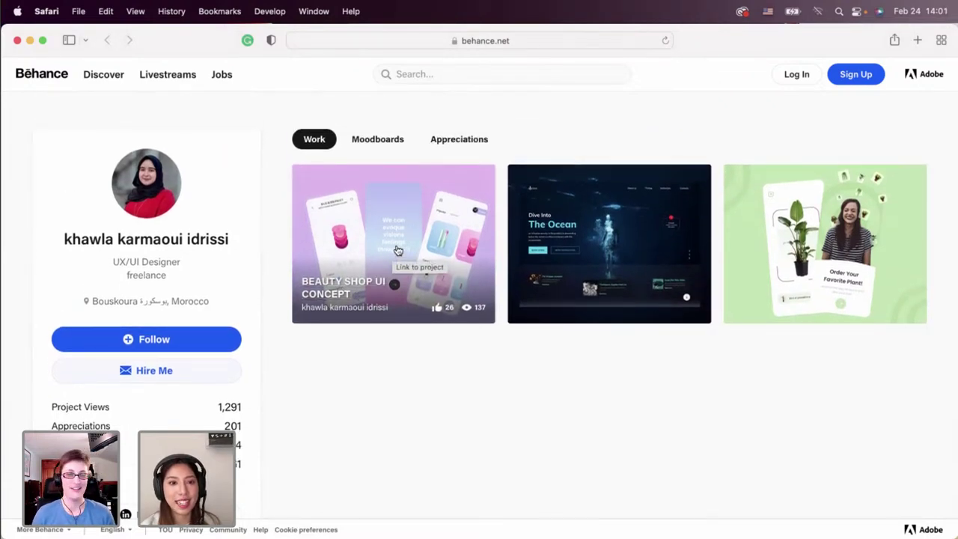
{"action": "left_click", "coordinate": [398, 250]}
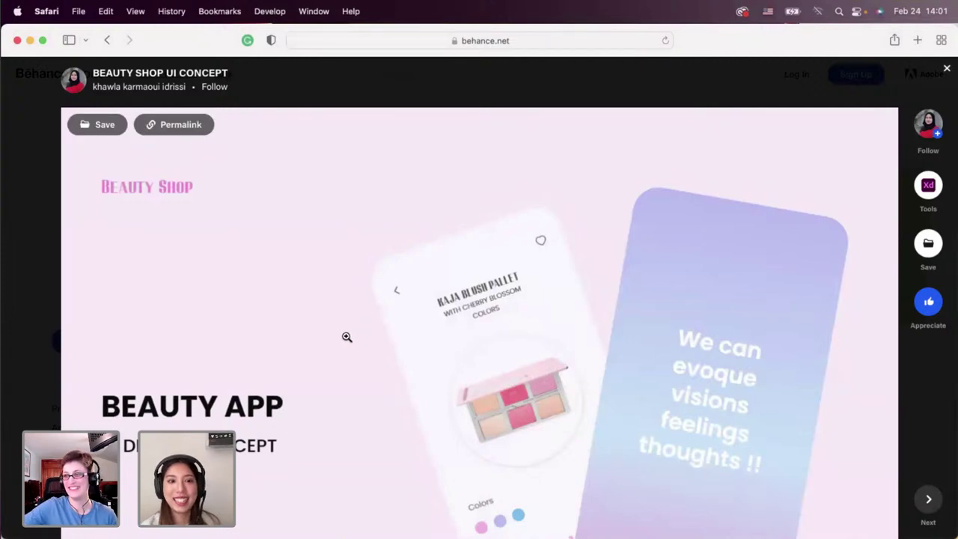
Examine the Beauty App project's cover mockups, About text, and Colors & Typography section with its color palette.
{"action": "scroll", "coordinate": [345, 340], "scroll_direction": "down", "scroll_amount": 2}
{"action": "scroll", "coordinate": [346, 340], "scroll_direction": "down", "scroll_amount": 2}
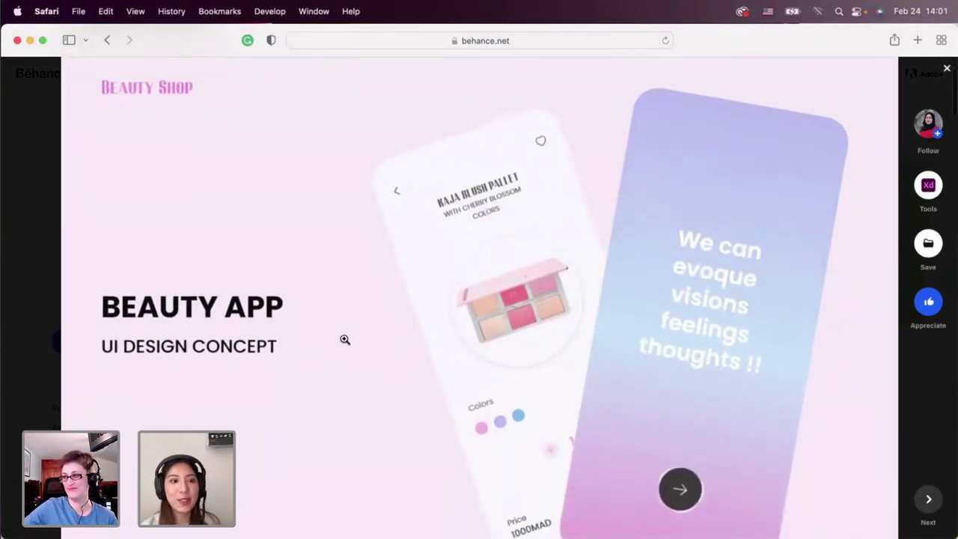
{"action": "scroll", "coordinate": [345, 340], "scroll_direction": "down", "scroll_amount": 2}
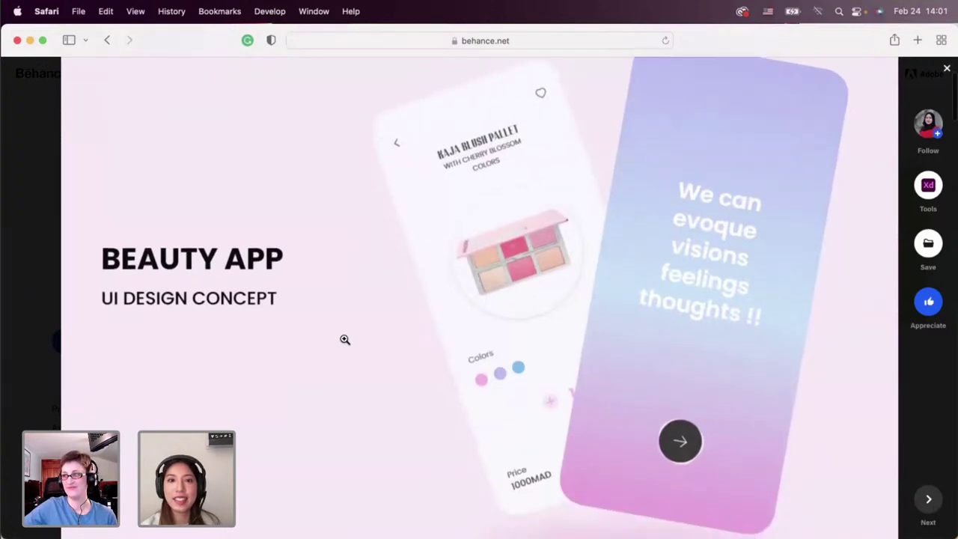
{"action": "scroll", "coordinate": [345, 340], "scroll_direction": "down", "scroll_amount": 1}
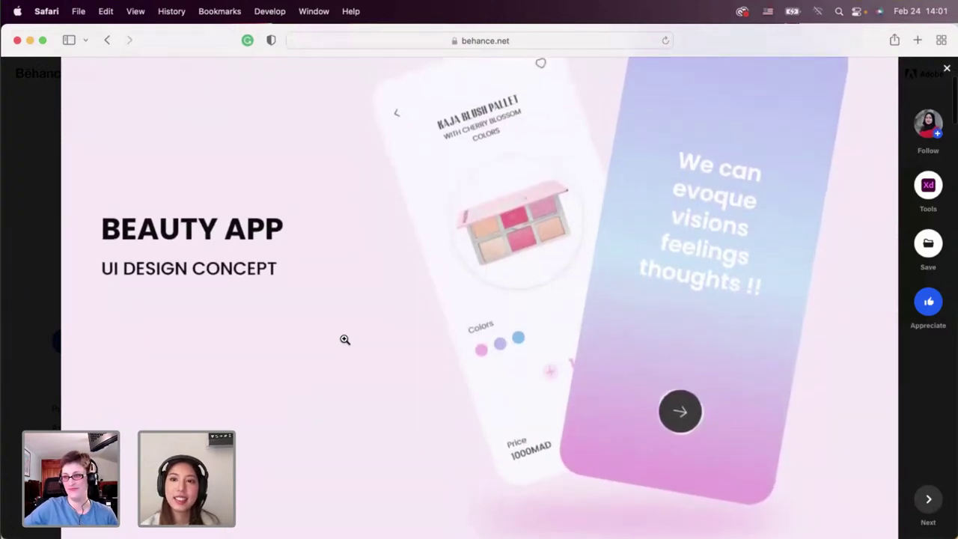
{"action": "scroll", "coordinate": [362, 340], "scroll_direction": "down", "scroll_amount": 1}
{"action": "scroll", "coordinate": [361, 340], "scroll_direction": "up", "scroll_amount": 3}
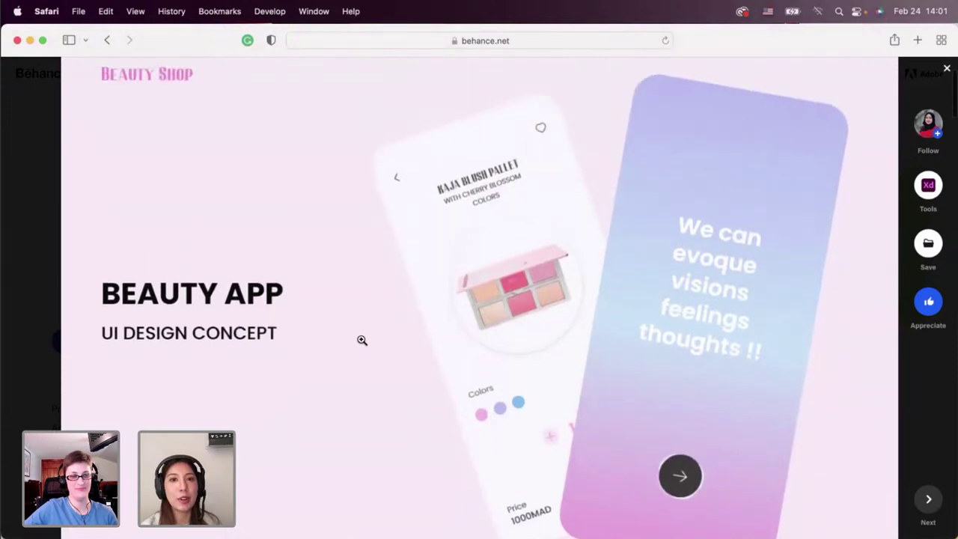
{"action": "scroll", "coordinate": [362, 340], "scroll_direction": "up", "scroll_amount": 4}
{"action": "scroll", "coordinate": [361, 340], "scroll_direction": "down", "scroll_amount": 5}
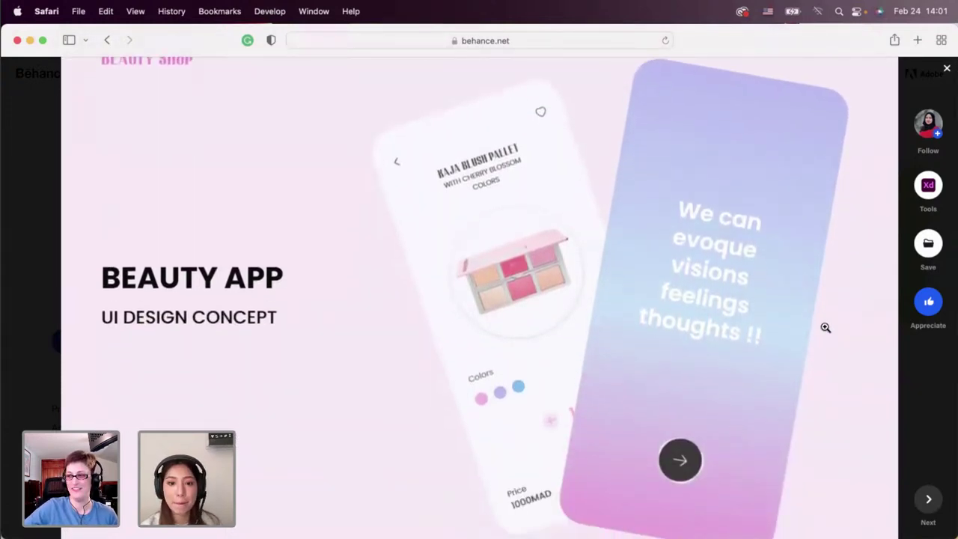
{"action": "scroll", "coordinate": [826, 327], "scroll_direction": "down", "scroll_amount": 3}
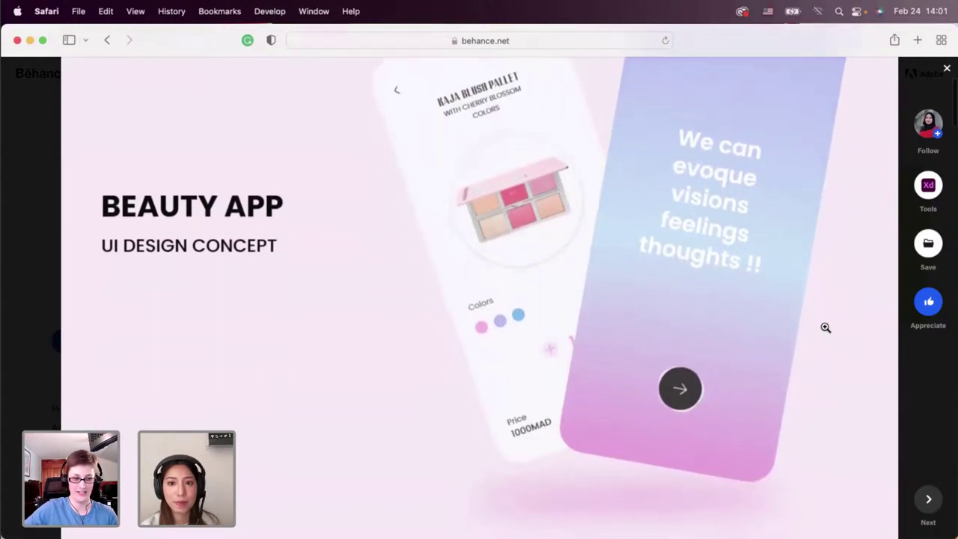
{"action": "scroll", "coordinate": [826, 327], "scroll_direction": "up", "scroll_amount": 2}
{"action": "scroll", "coordinate": [826, 327], "scroll_direction": "down", "scroll_amount": 9}
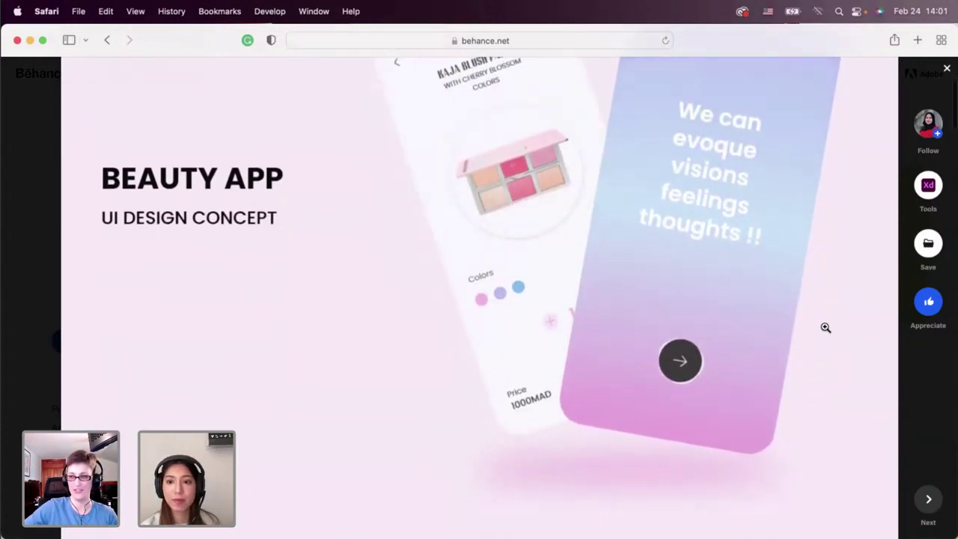
{"action": "scroll", "coordinate": [826, 327], "scroll_direction": "down", "scroll_amount": 10}
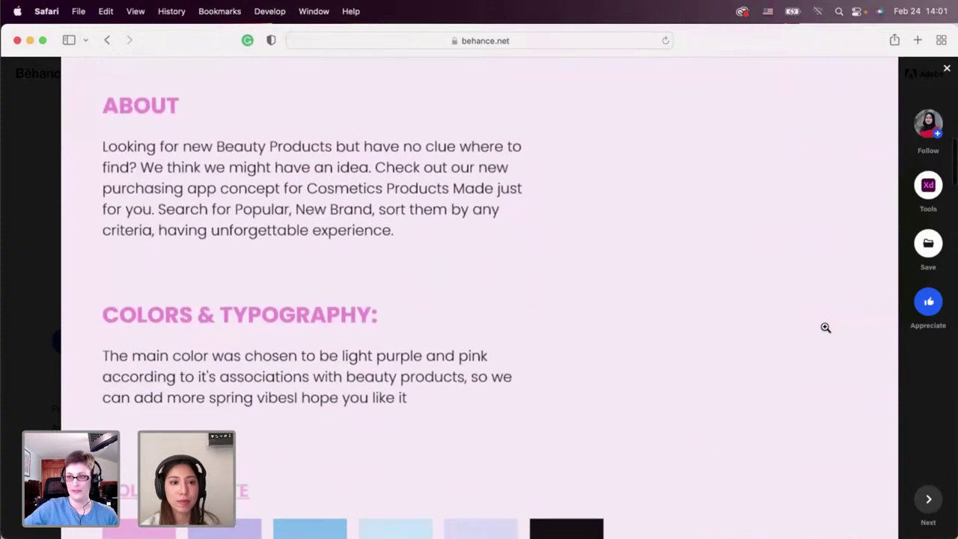
{"action": "scroll", "coordinate": [826, 328], "scroll_direction": "down", "scroll_amount": 4}
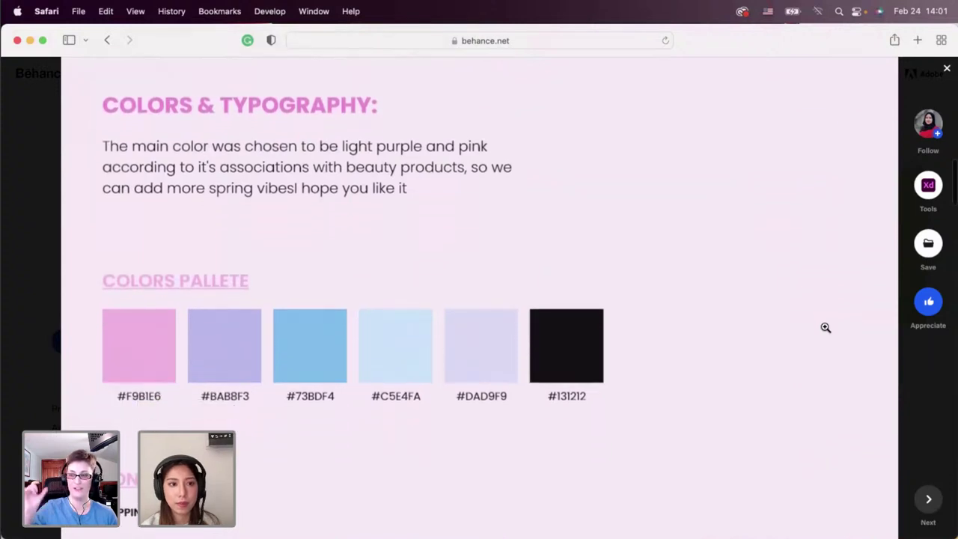
Examine the beauty shop project's color palette and its Poppins font specifications for title, header and content.
{"action": "scroll", "coordinate": [826, 328], "scroll_direction": "up", "scroll_amount": 5}
{"action": "scroll", "coordinate": [826, 327], "scroll_direction": "down", "scroll_amount": 4}
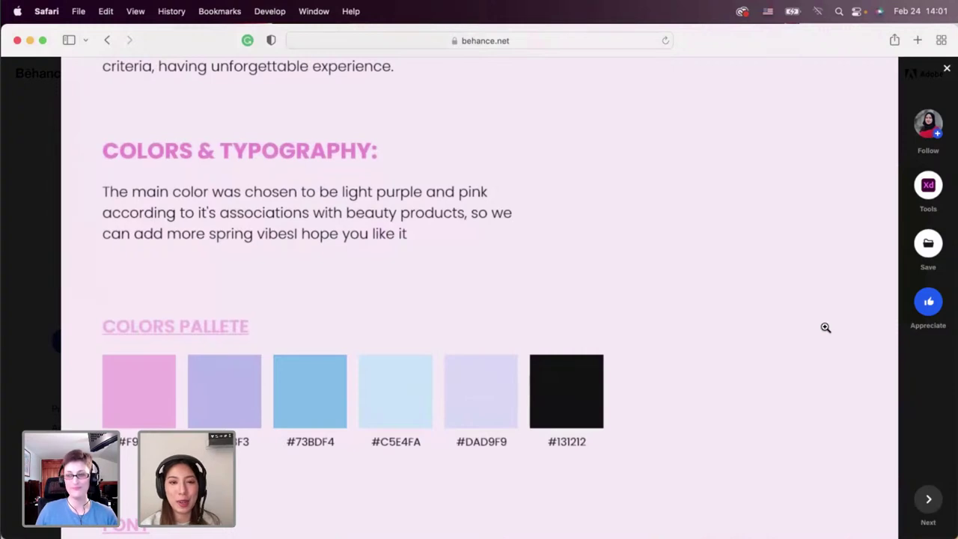
{"action": "scroll", "coordinate": [825, 327], "scroll_direction": "down", "scroll_amount": 2}
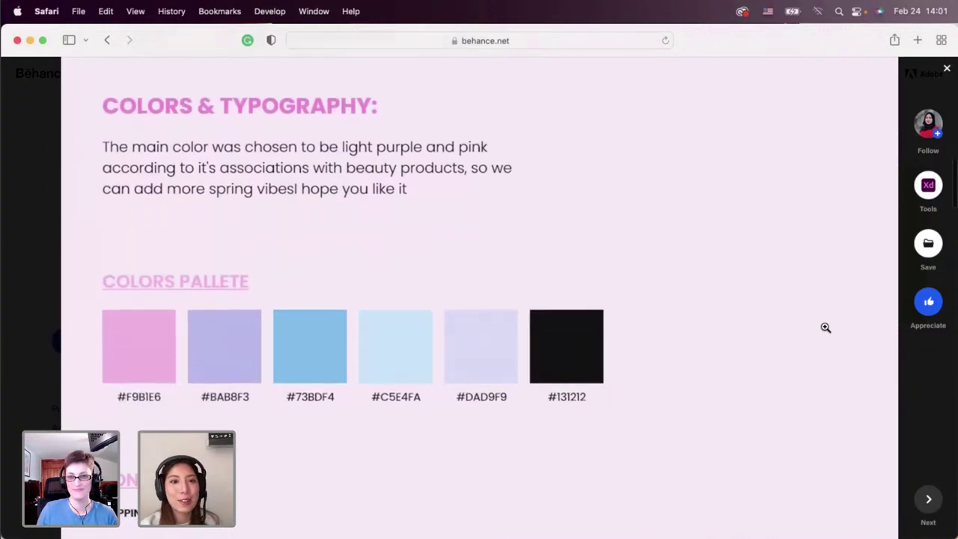
{"action": "scroll", "coordinate": [826, 327], "scroll_direction": "down", "scroll_amount": 1}
{"action": "scroll", "coordinate": [826, 327], "scroll_direction": "down", "scroll_amount": 4}
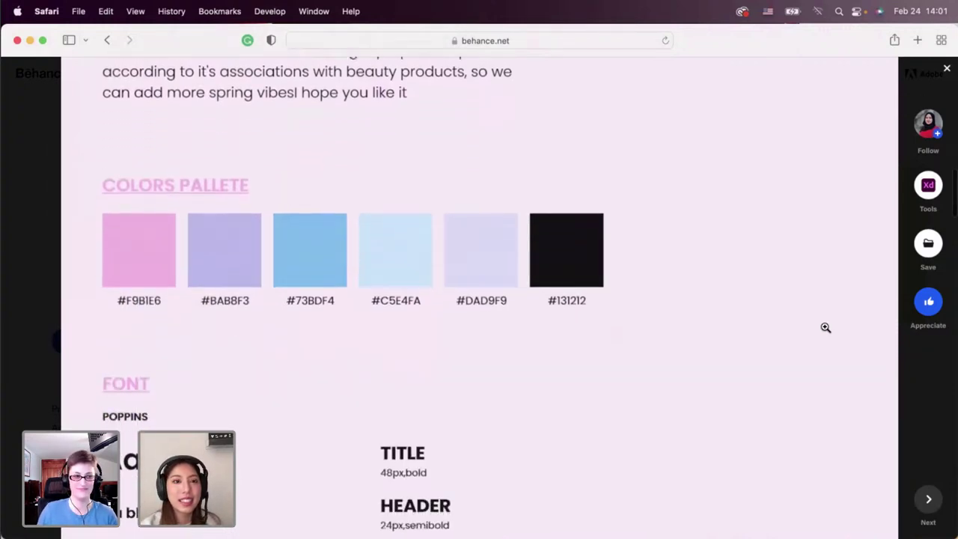
{"action": "scroll", "coordinate": [826, 327], "scroll_direction": "down", "scroll_amount": 4}
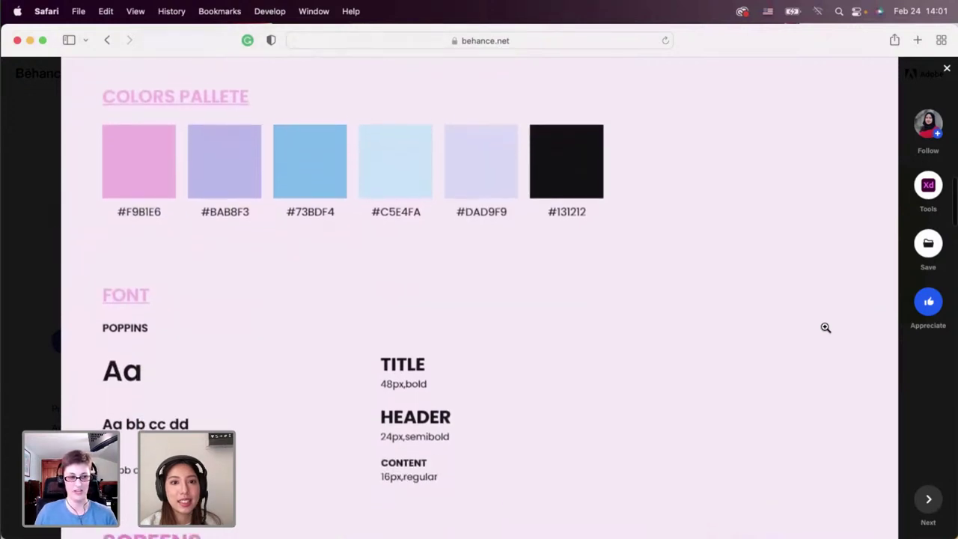
{"action": "scroll", "coordinate": [826, 328], "scroll_direction": "down", "scroll_amount": 2}
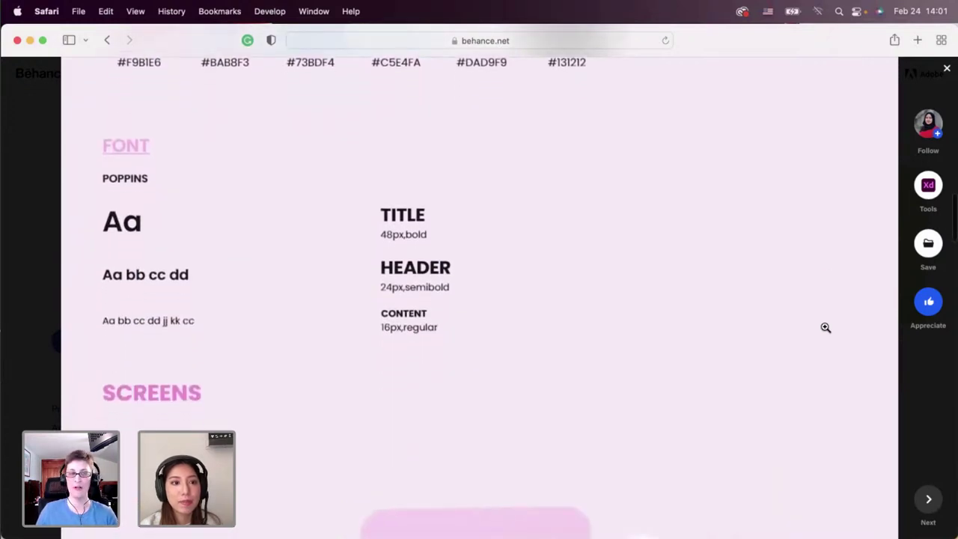
Examine the SCREENS section's app mockups, including the product page, thank-you screen and categories home screen.
{"action": "scroll", "coordinate": [826, 327], "scroll_direction": "down", "scroll_amount": 5}
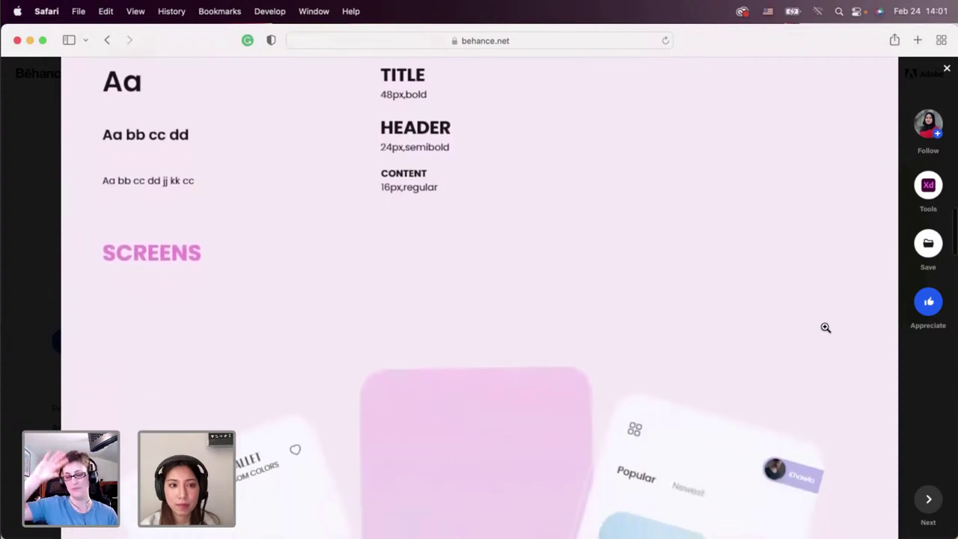
{"action": "scroll", "coordinate": [825, 327], "scroll_direction": "down", "scroll_amount": 3}
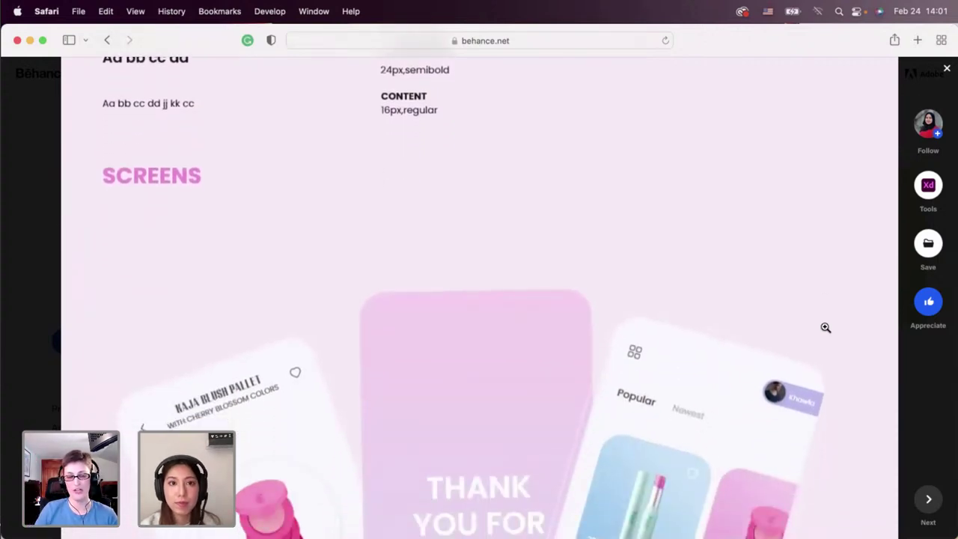
{"action": "scroll", "coordinate": [826, 327], "scroll_direction": "down", "scroll_amount": 4}
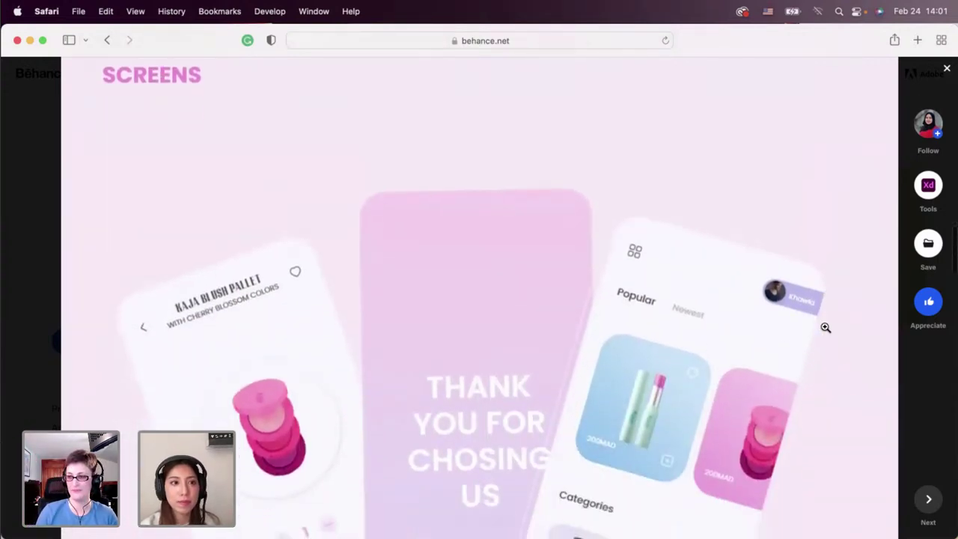
{"action": "scroll", "coordinate": [826, 327], "scroll_direction": "down", "scroll_amount": 3}
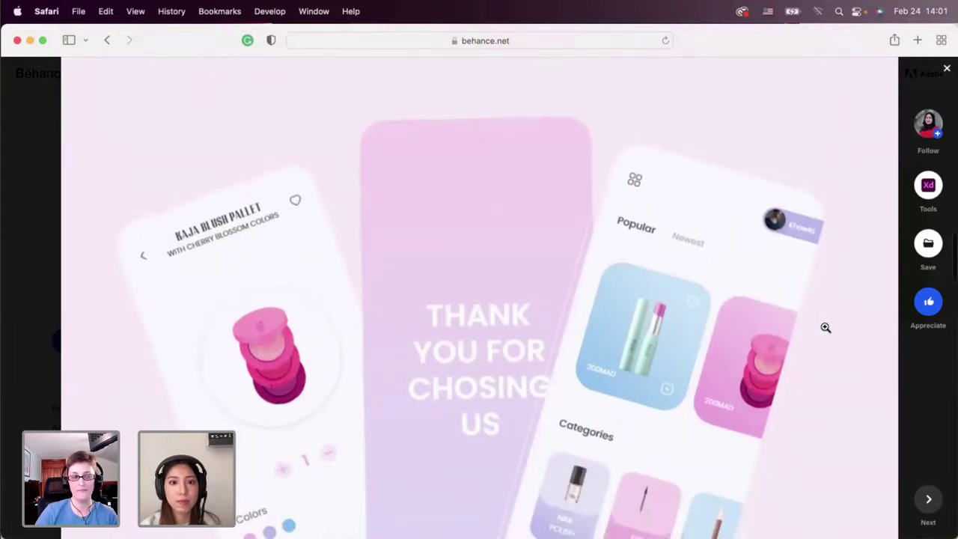
{"action": "scroll", "coordinate": [826, 328], "scroll_direction": "down", "scroll_amount": 5}
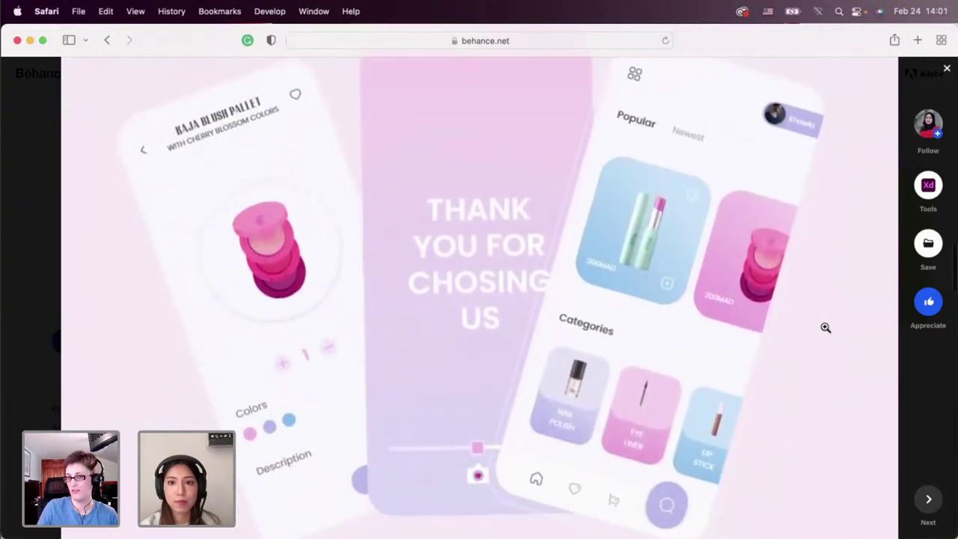
{"action": "scroll", "coordinate": [826, 327], "scroll_direction": "down", "scroll_amount": 1}
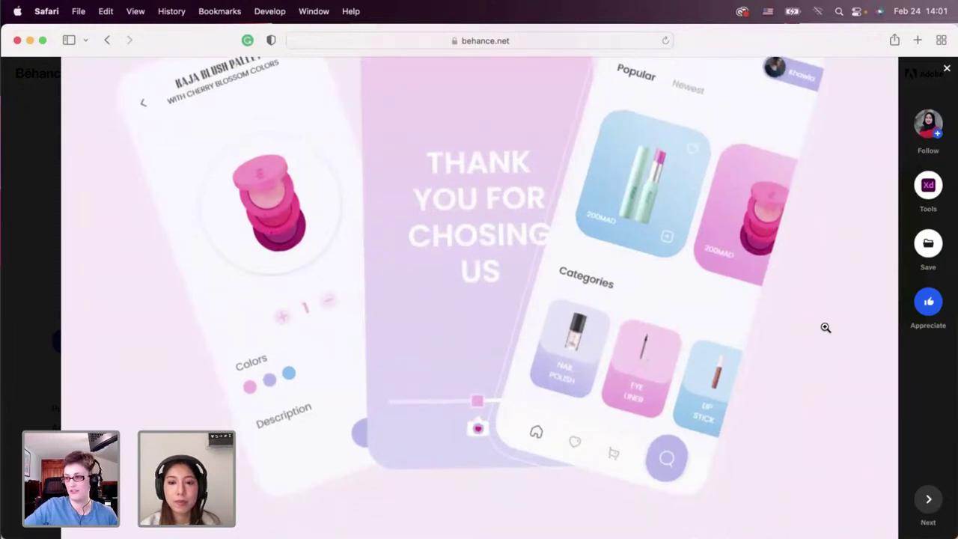
{"action": "scroll", "coordinate": [825, 327], "scroll_direction": "down", "scroll_amount": 2}
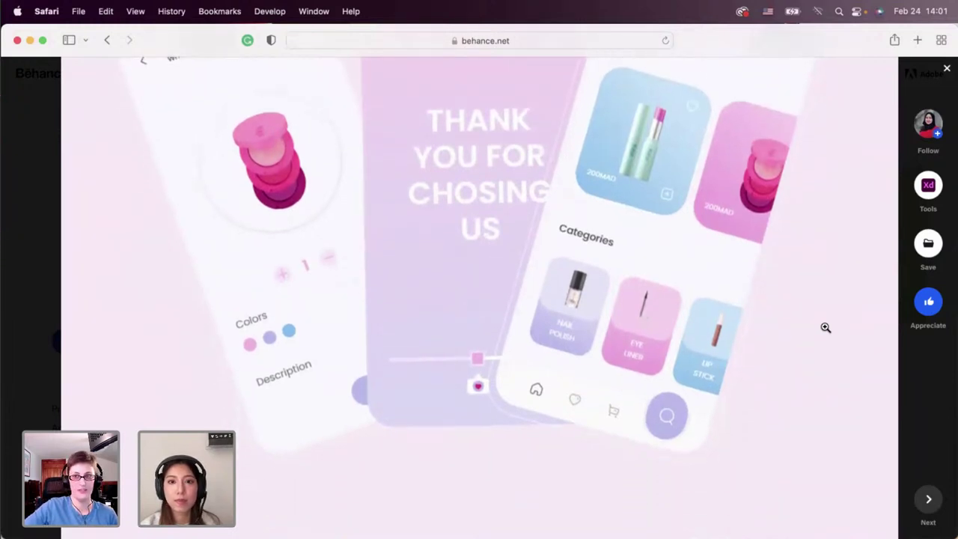
{"action": "scroll", "coordinate": [826, 327], "scroll_direction": "down", "scroll_amount": 1}
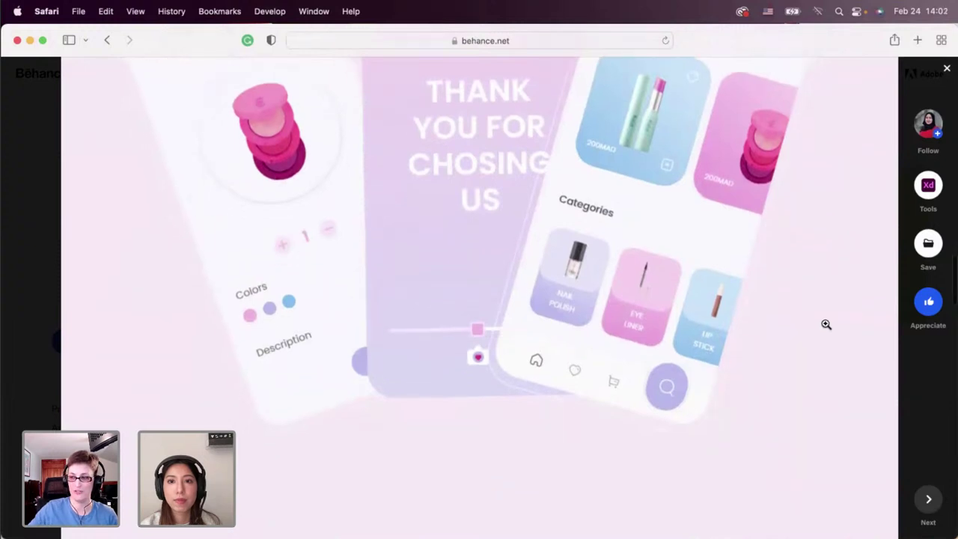
{"action": "scroll", "coordinate": [826, 324], "scroll_direction": "up", "scroll_amount": 3}
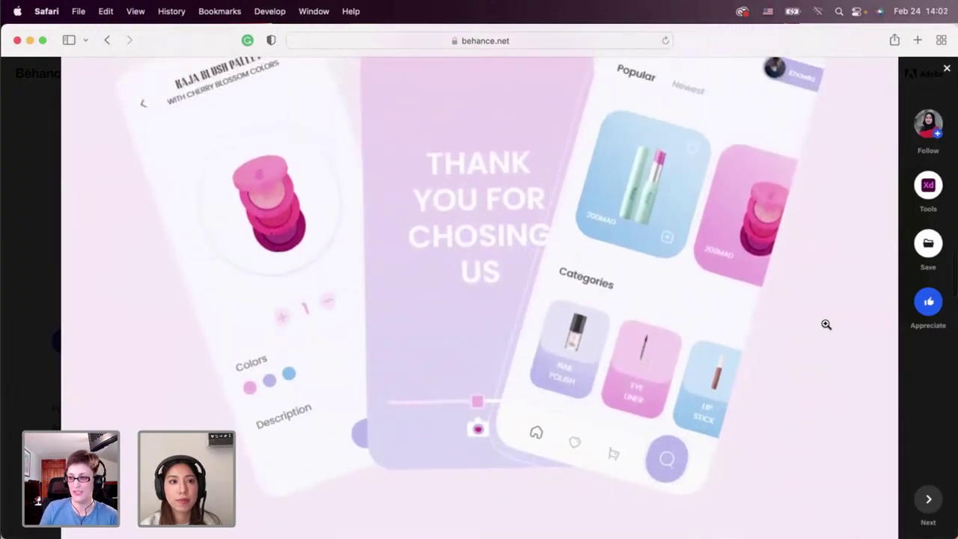
Launch the interactive prototype in the PROTOTYPING section and try out its app screens.
{"action": "scroll", "coordinate": [826, 324], "scroll_direction": "down", "scroll_amount": 10}
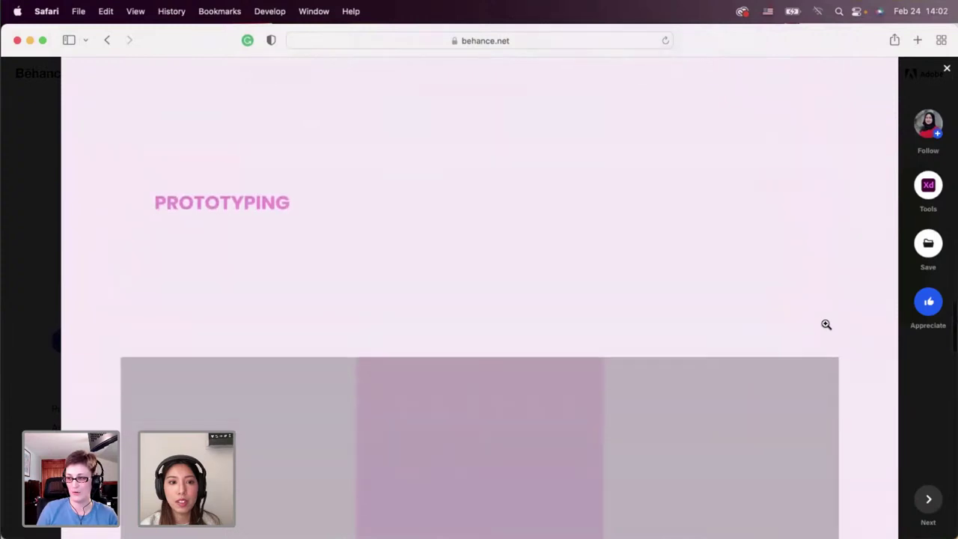
{"action": "scroll", "coordinate": [826, 324], "scroll_direction": "down", "scroll_amount": 10}
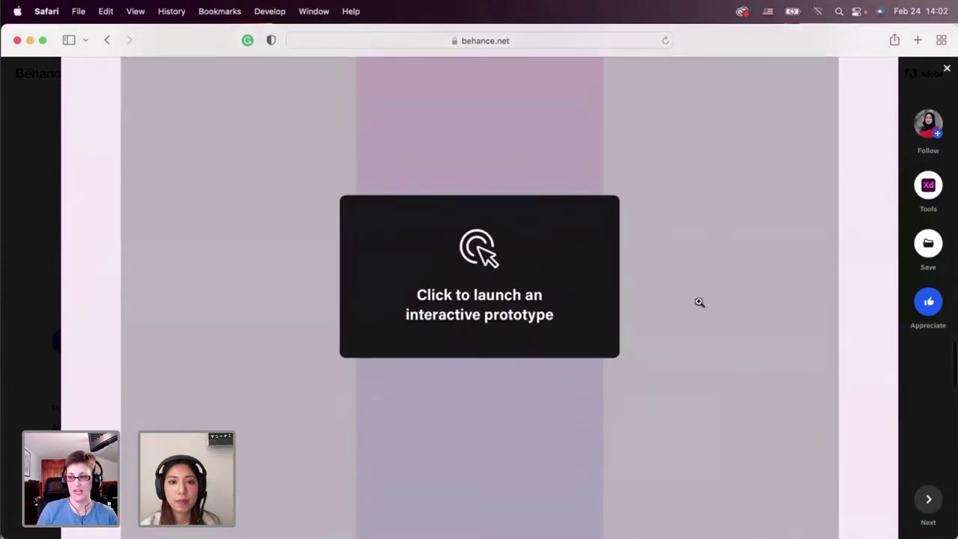
{"action": "scroll", "coordinate": [642, 304], "scroll_direction": "up", "scroll_amount": 2}
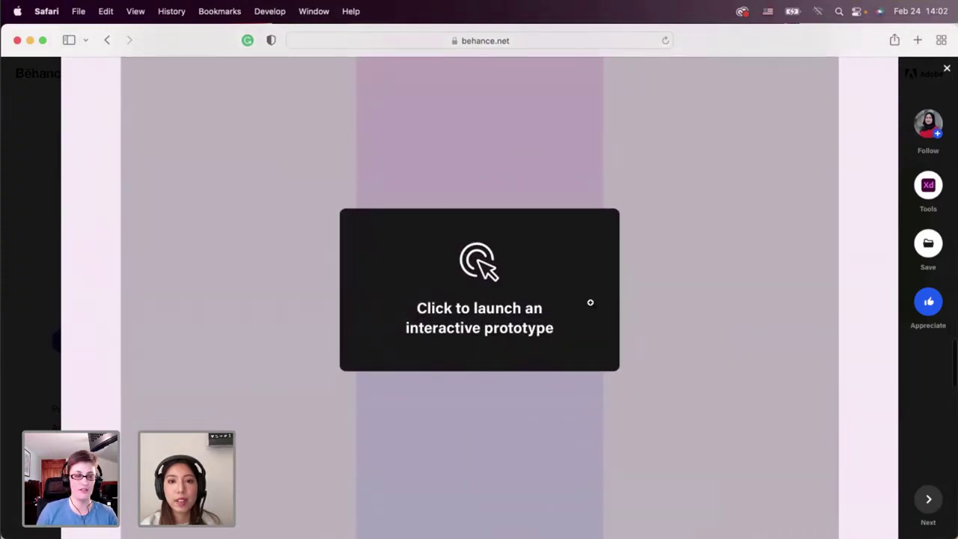
{"action": "scroll", "coordinate": [590, 303], "scroll_direction": "up", "scroll_amount": 2}
{"action": "left_click", "coordinate": [500, 313]}
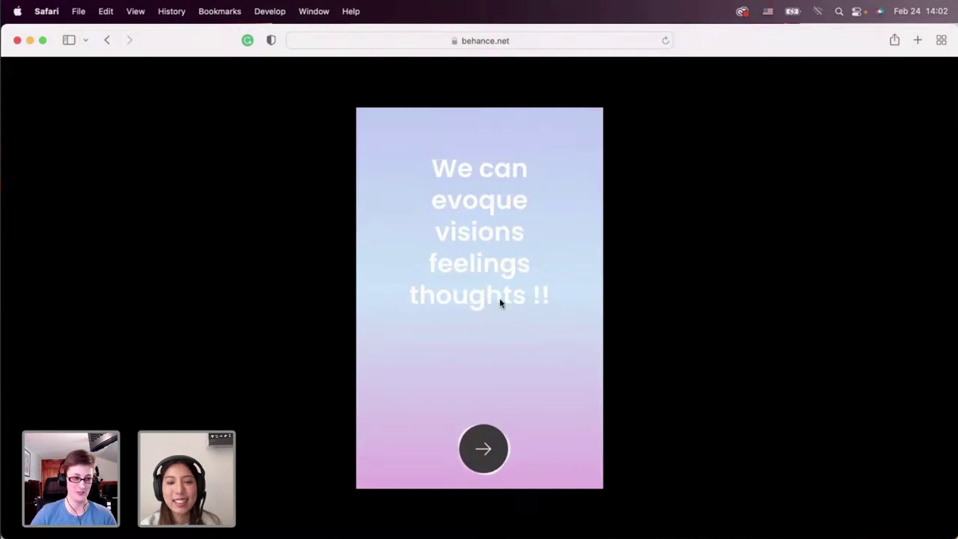
{"action": "left_click", "coordinate": [485, 447]}
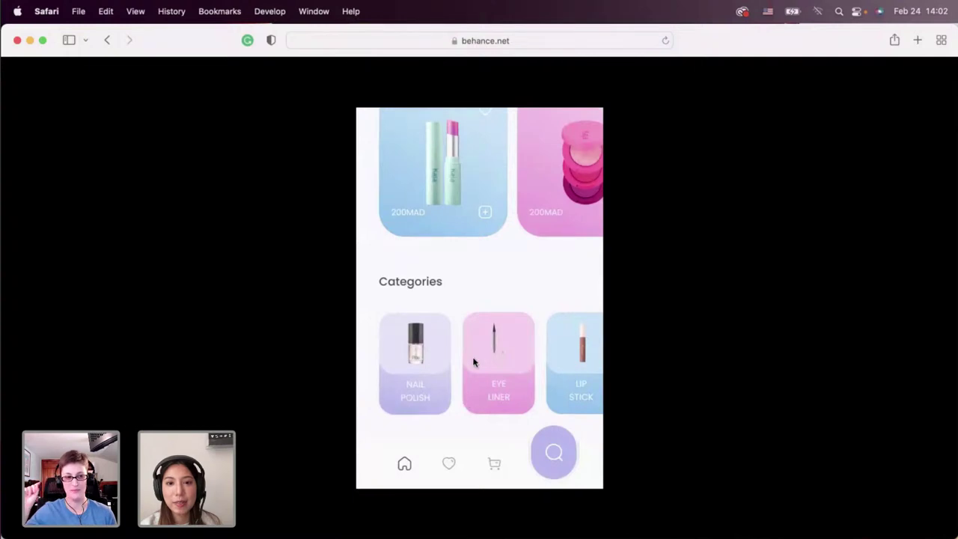
{"action": "left_click", "coordinate": [552, 325]}
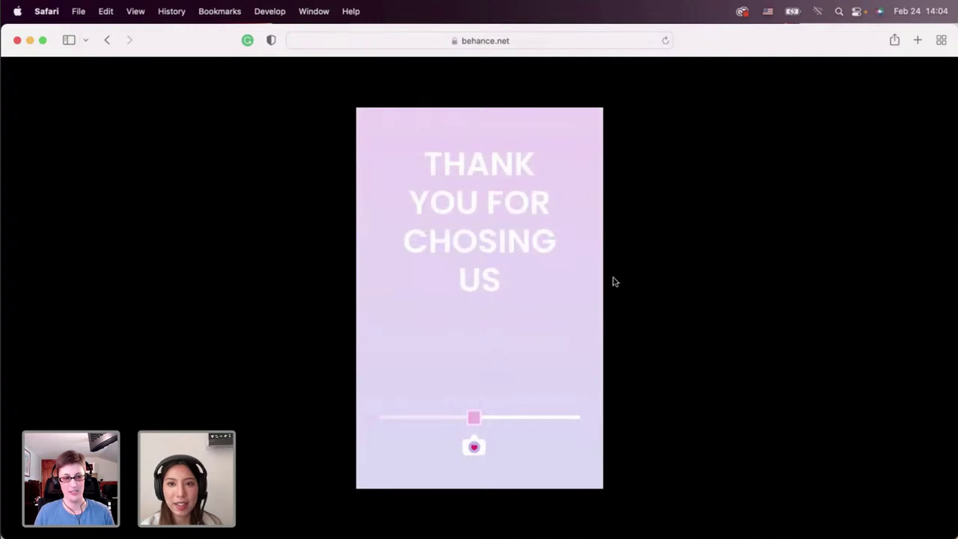
Exit the prototype, close the BEAUTY SHOP UI CONCEPT project and open the DIVE - UI CONCEPT project.
{"action": "left_click", "coordinate": [932, 81]}
{"action": "scroll", "coordinate": [696, 266], "scroll_direction": "down", "scroll_amount": 3}
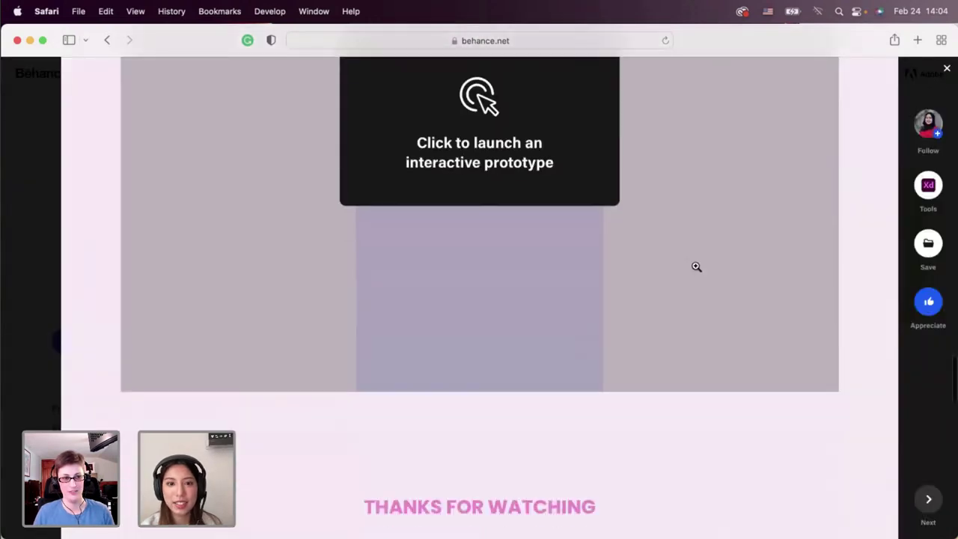
{"action": "scroll", "coordinate": [697, 266], "scroll_direction": "down", "scroll_amount": 3}
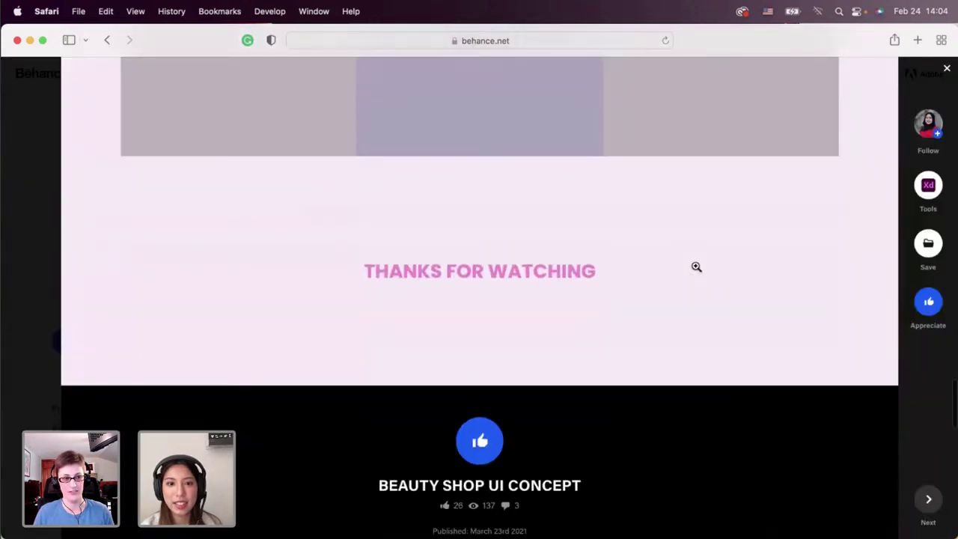
{"action": "left_click", "coordinate": [947, 70]}
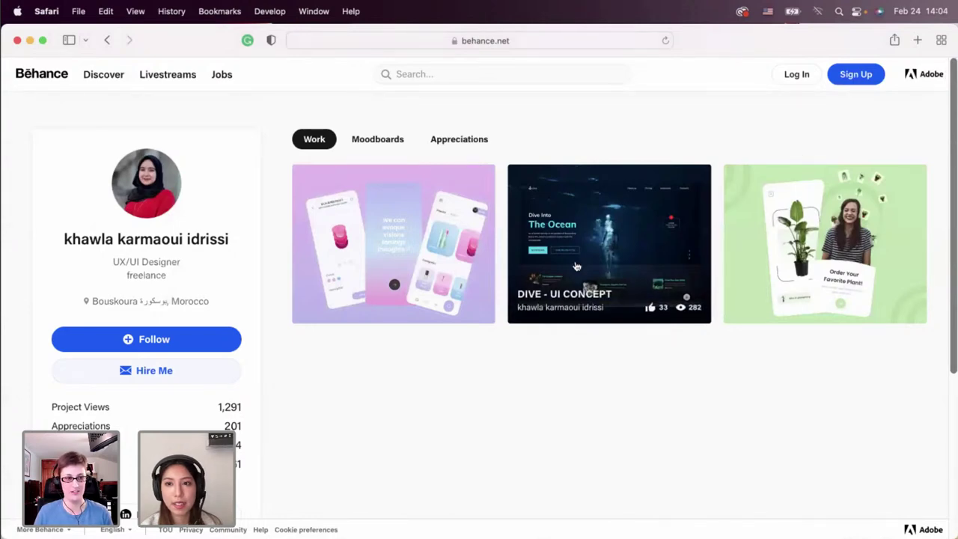
{"action": "right_click", "coordinate": [576, 265]}
{"action": "left_click", "coordinate": [598, 245]}
{"action": "left_click", "coordinate": [596, 238]}
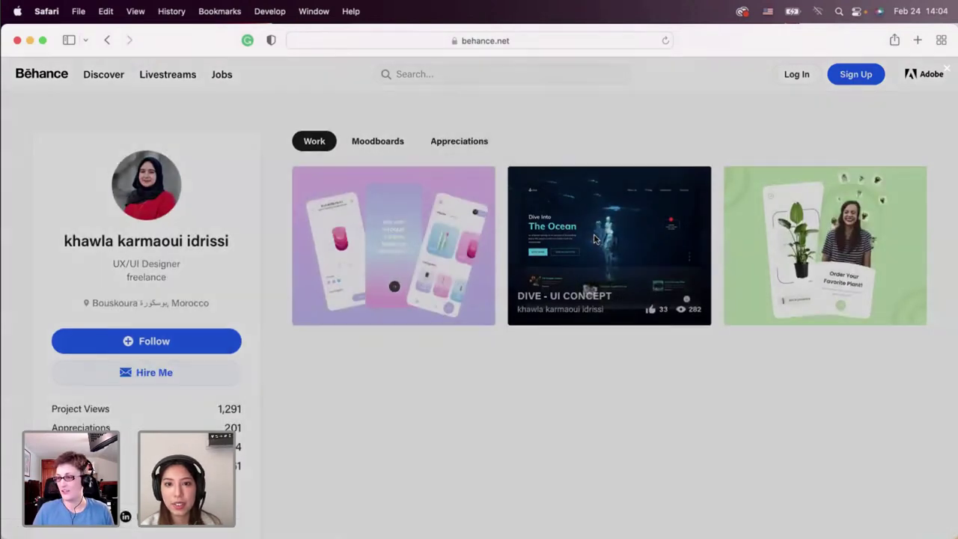
Examine the DIVE project's landing page cover image and the two numbered introduction texts below it.
{"action": "scroll", "coordinate": [517, 336], "scroll_direction": "down", "scroll_amount": 3}
{"action": "scroll", "coordinate": [521, 337], "scroll_direction": "up", "scroll_amount": 2}
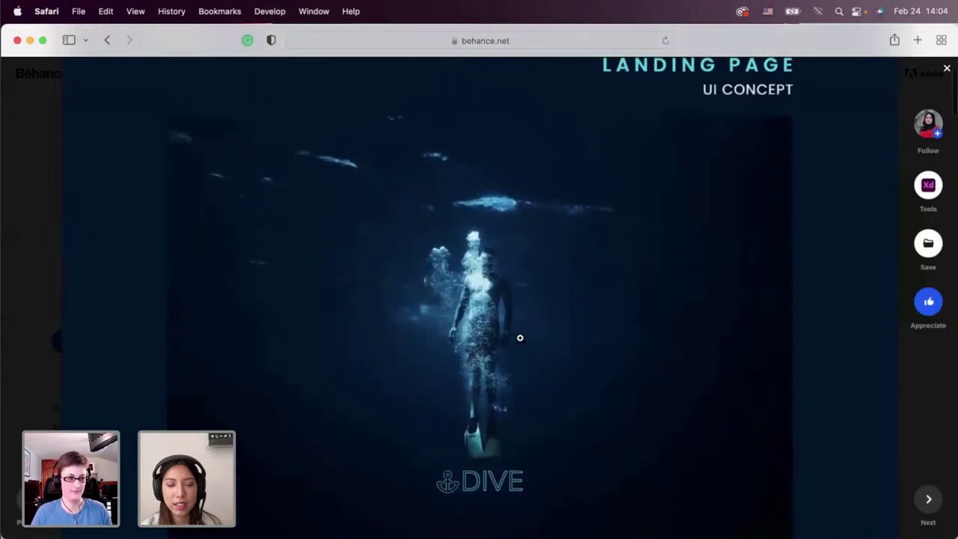
{"action": "scroll", "coordinate": [521, 337], "scroll_direction": "up", "scroll_amount": 1}
{"action": "scroll", "coordinate": [521, 337], "scroll_direction": "down", "scroll_amount": 5}
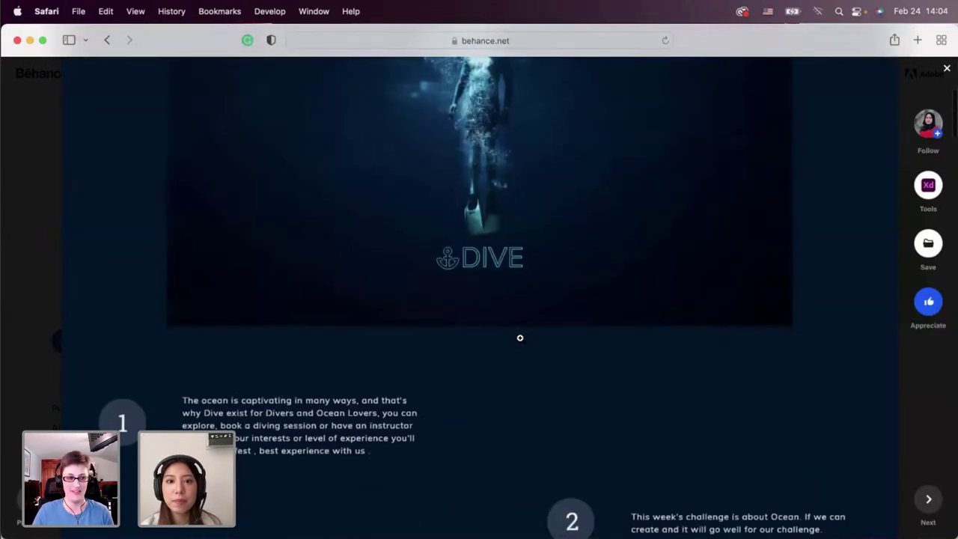
{"action": "scroll", "coordinate": [521, 337], "scroll_direction": "up", "scroll_amount": 3}
{"action": "scroll", "coordinate": [520, 338], "scroll_direction": "up", "scroll_amount": 1}
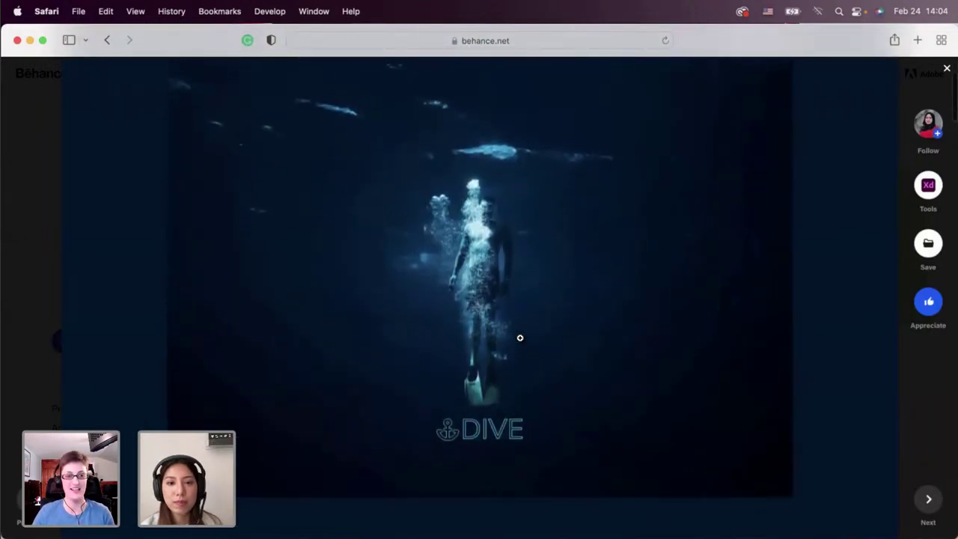
{"action": "scroll", "coordinate": [520, 338], "scroll_direction": "down", "scroll_amount": 5}
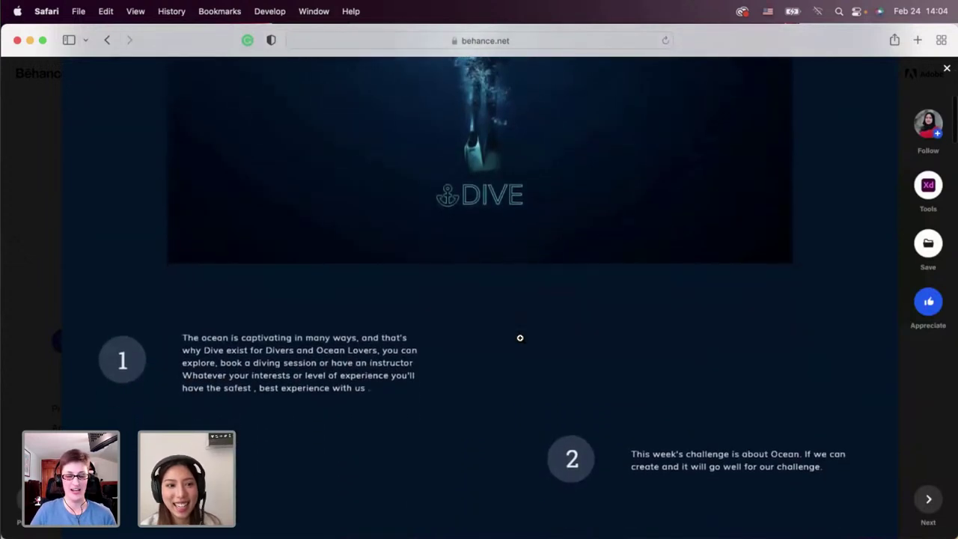
{"action": "scroll", "coordinate": [520, 337], "scroll_direction": "down", "scroll_amount": 3}
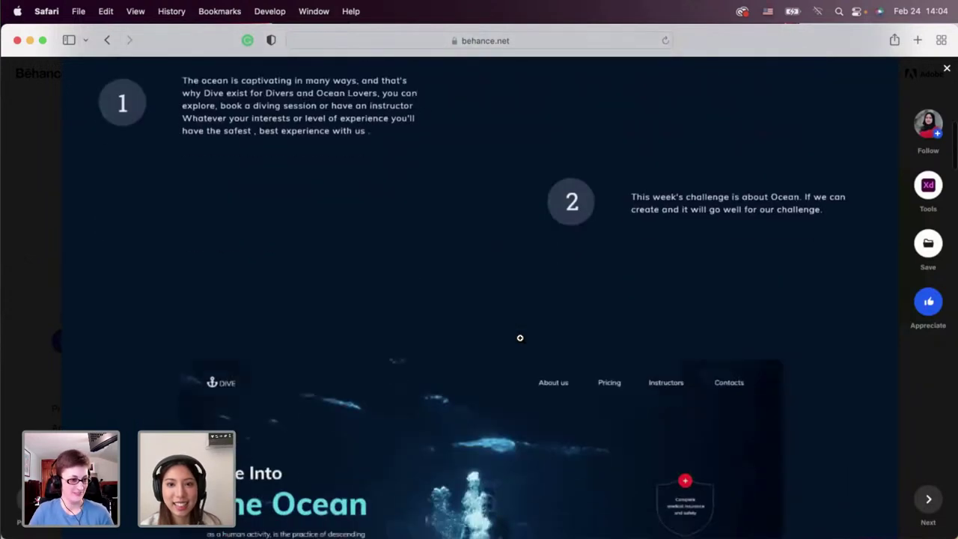
{"action": "scroll", "coordinate": [520, 338], "scroll_direction": "up", "scroll_amount": 1}
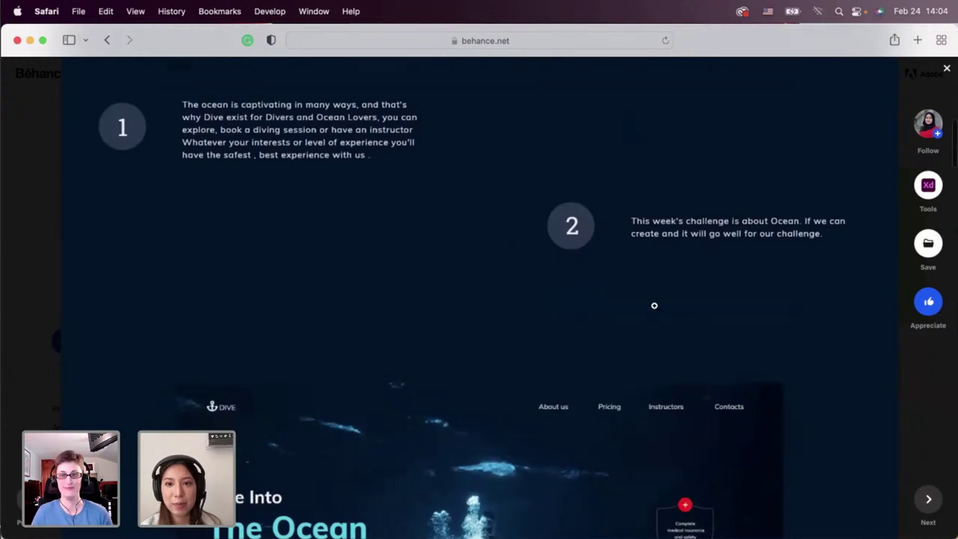
{"action": "scroll", "coordinate": [654, 305], "scroll_direction": "down", "scroll_amount": 5}
{"action": "scroll", "coordinate": [654, 305], "scroll_direction": "up", "scroll_amount": 4}
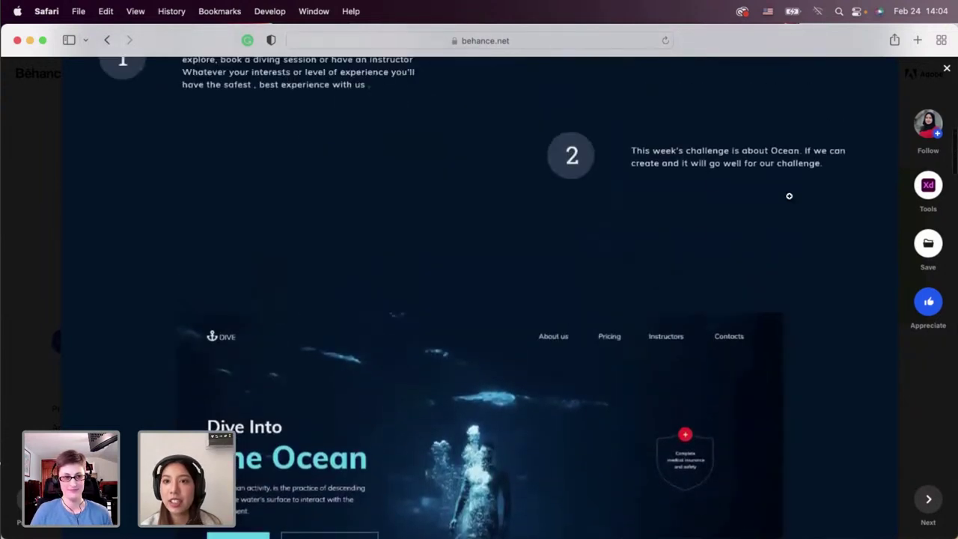
Examine the "Dive Into The Ocean" landing page mockup with its navigation, call-to-action buttons and dive site cards.
{"action": "scroll", "coordinate": [612, 323], "scroll_direction": "down", "scroll_amount": 5}
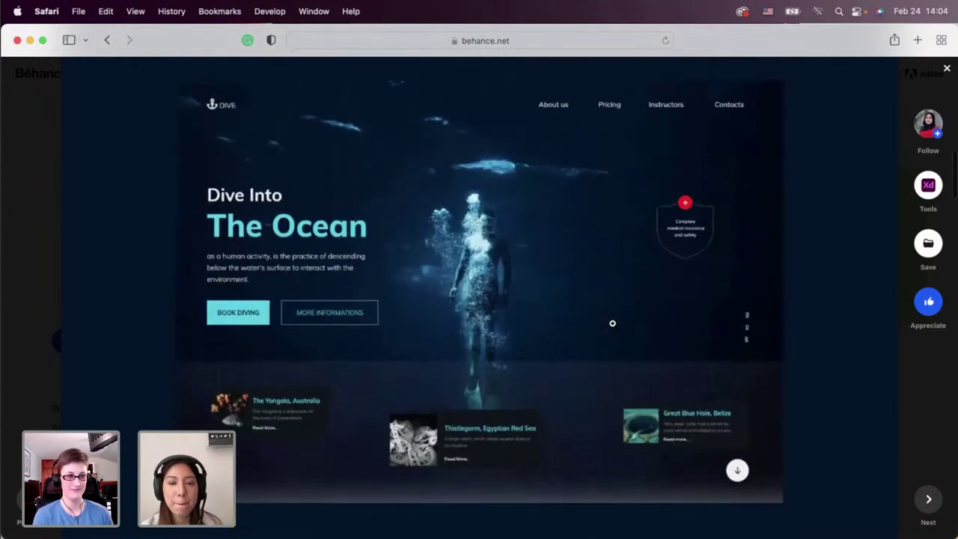
{"action": "scroll", "coordinate": [613, 323], "scroll_direction": "up", "scroll_amount": 1}
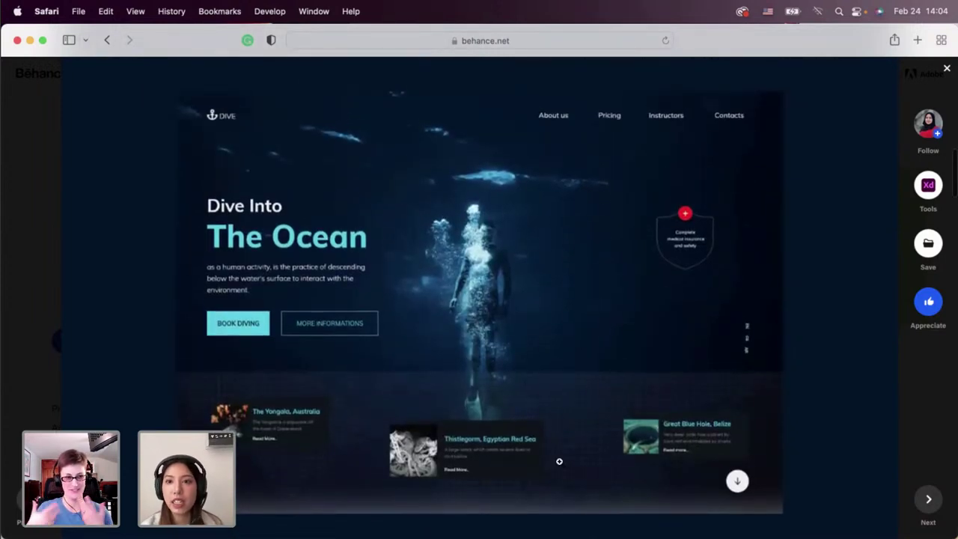
{"action": "scroll", "coordinate": [817, 306], "scroll_direction": "up", "scroll_amount": 1}
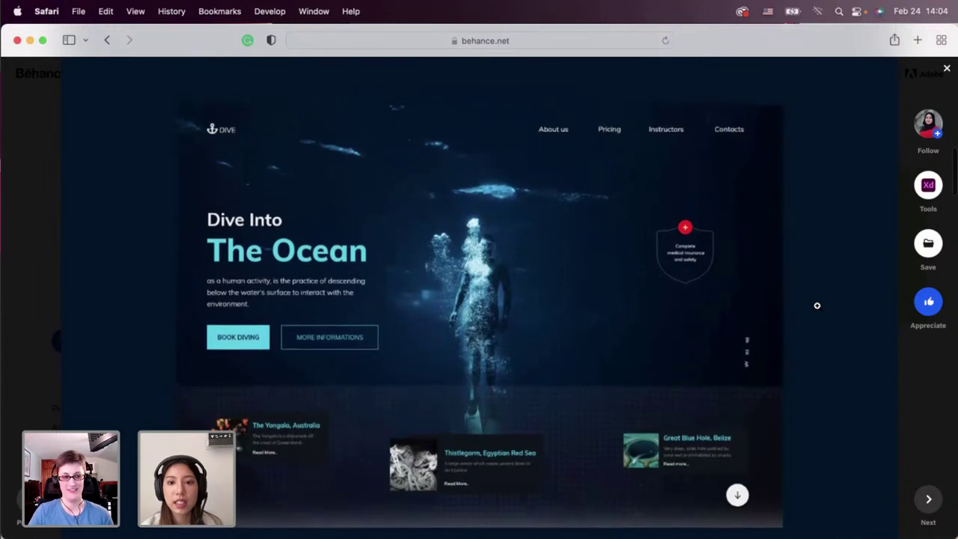
{"action": "scroll", "coordinate": [818, 305], "scroll_direction": "down", "scroll_amount": 2}
{"action": "scroll", "coordinate": [818, 305], "scroll_direction": "up", "scroll_amount": 1}
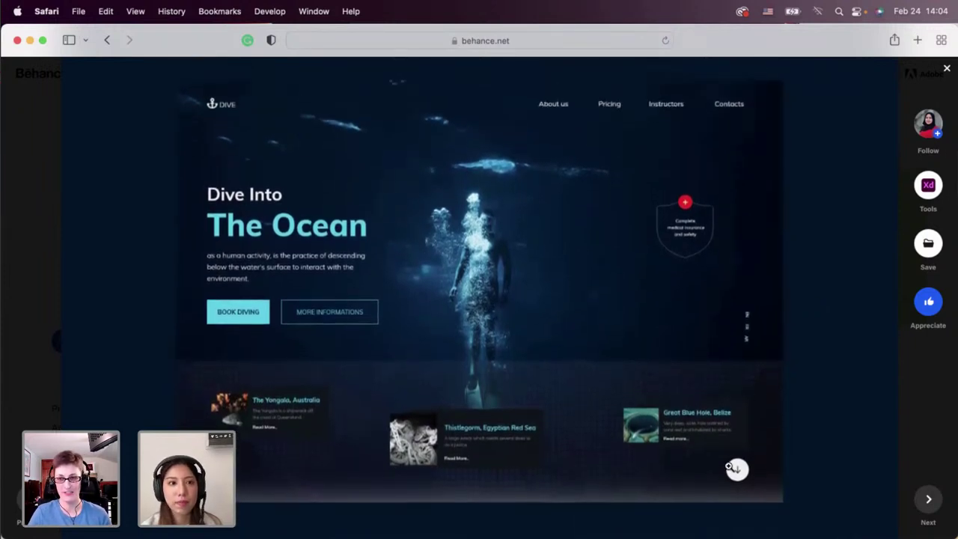
Examine the DIVE project's colors, typeface and logo section and the beginning of its SOME SCREENS section.
{"action": "scroll", "coordinate": [730, 467], "scroll_direction": "down", "scroll_amount": 8}
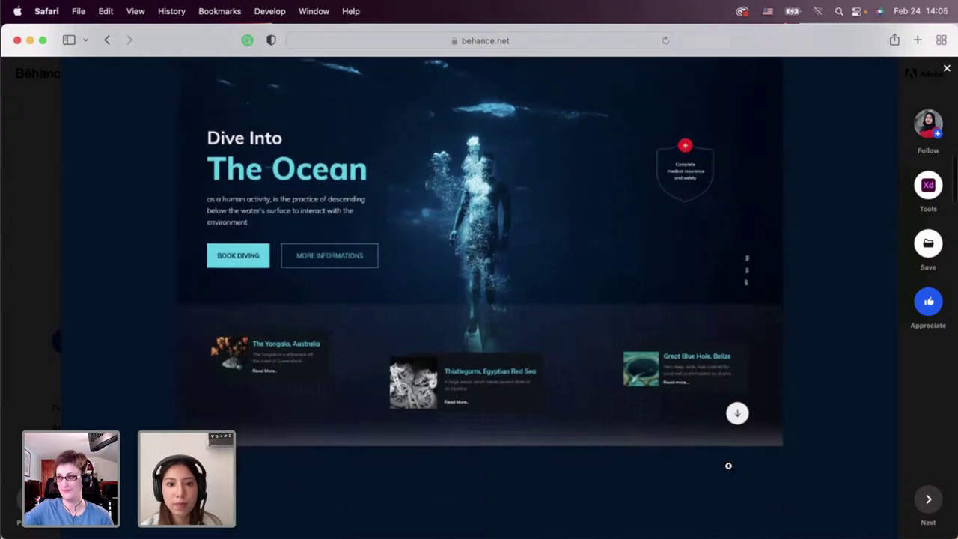
{"action": "scroll", "coordinate": [728, 465], "scroll_direction": "down", "scroll_amount": 6}
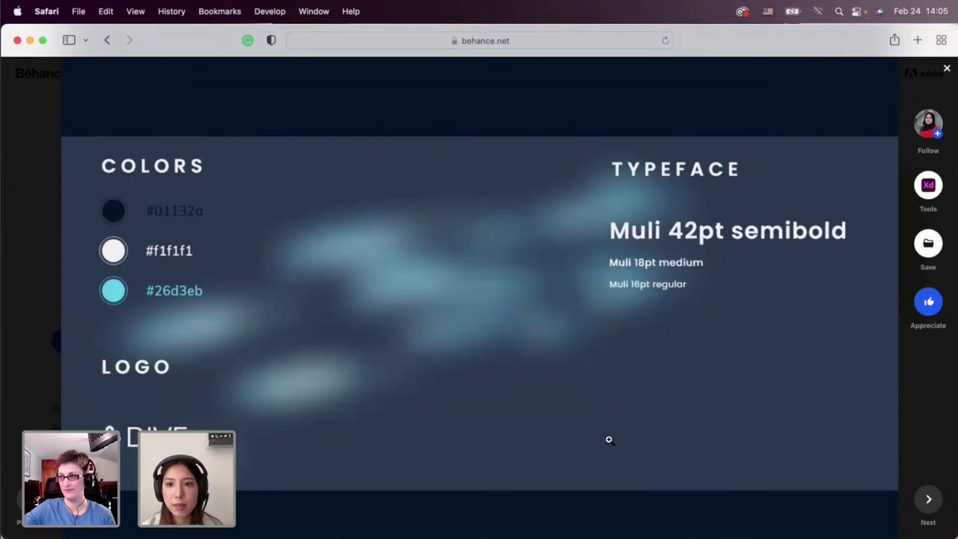
{"action": "scroll", "coordinate": [609, 439], "scroll_direction": "down", "scroll_amount": 5}
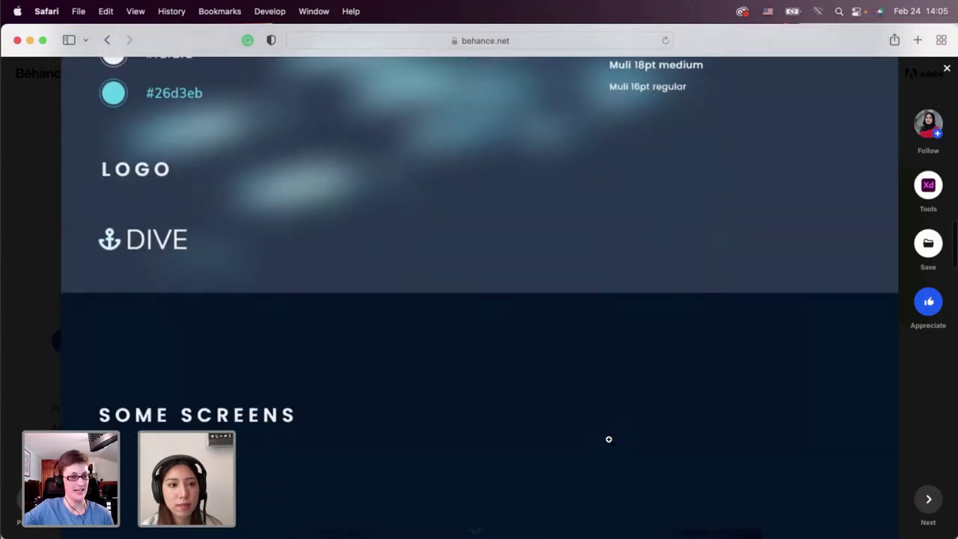
{"action": "scroll", "coordinate": [609, 440], "scroll_direction": "up", "scroll_amount": 1}
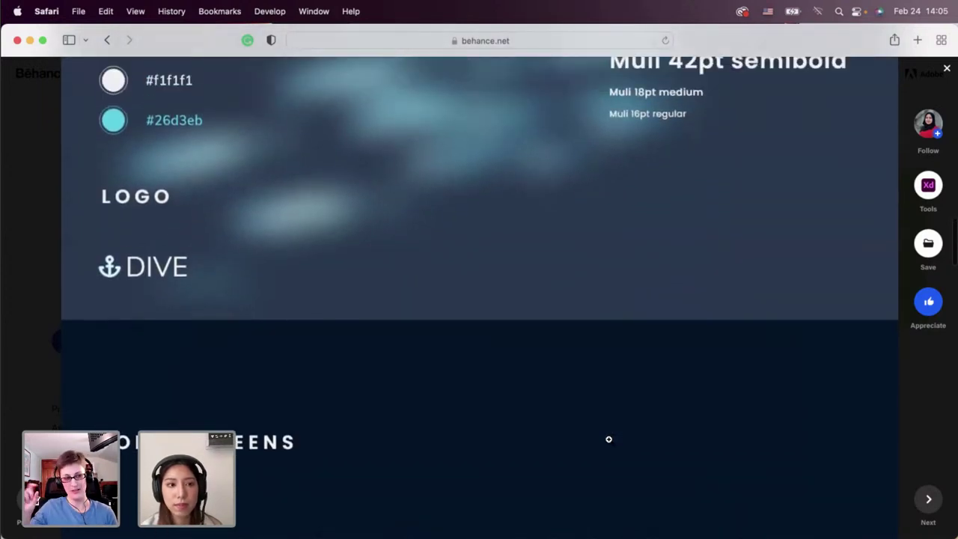
{"action": "scroll", "coordinate": [609, 440], "scroll_direction": "up", "scroll_amount": 2}
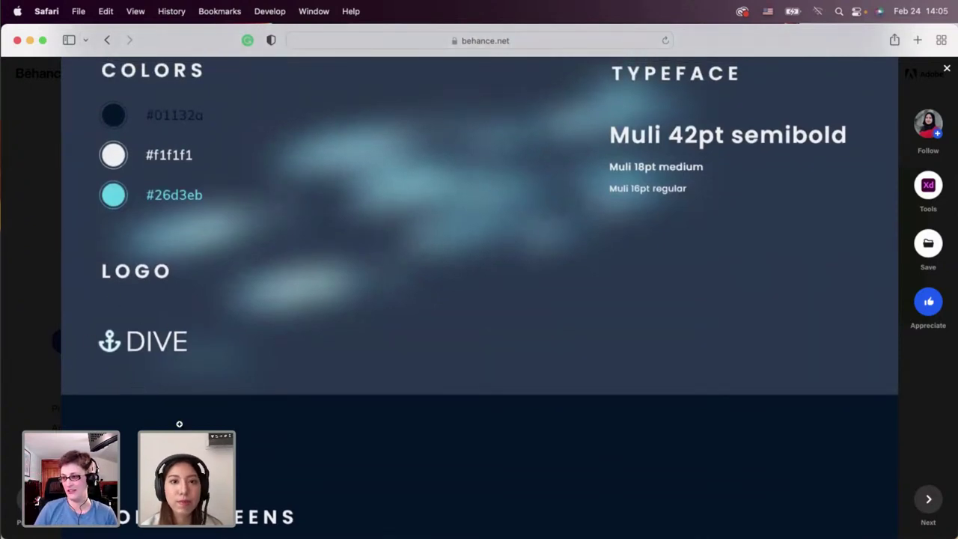
{"action": "scroll", "coordinate": [179, 423], "scroll_direction": "down", "scroll_amount": 4}
{"action": "scroll", "coordinate": [179, 424], "scroll_direction": "down", "scroll_amount": 6}
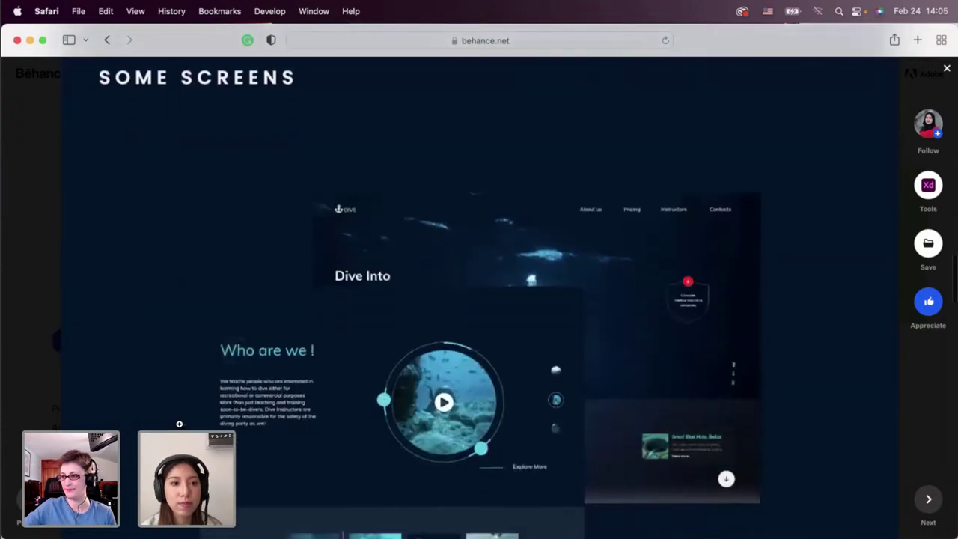
Review the Dive project's Some Screens section and start the interactive Dive website prototype under Prototyping.
{"action": "scroll", "coordinate": [374, 299], "scroll_direction": "down", "scroll_amount": 3}
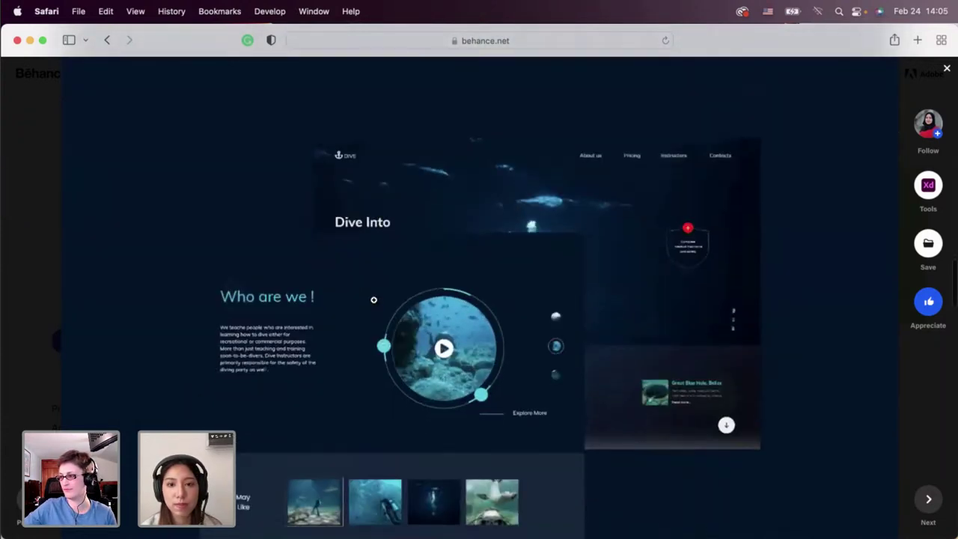
{"action": "scroll", "coordinate": [374, 300], "scroll_direction": "down", "scroll_amount": 1}
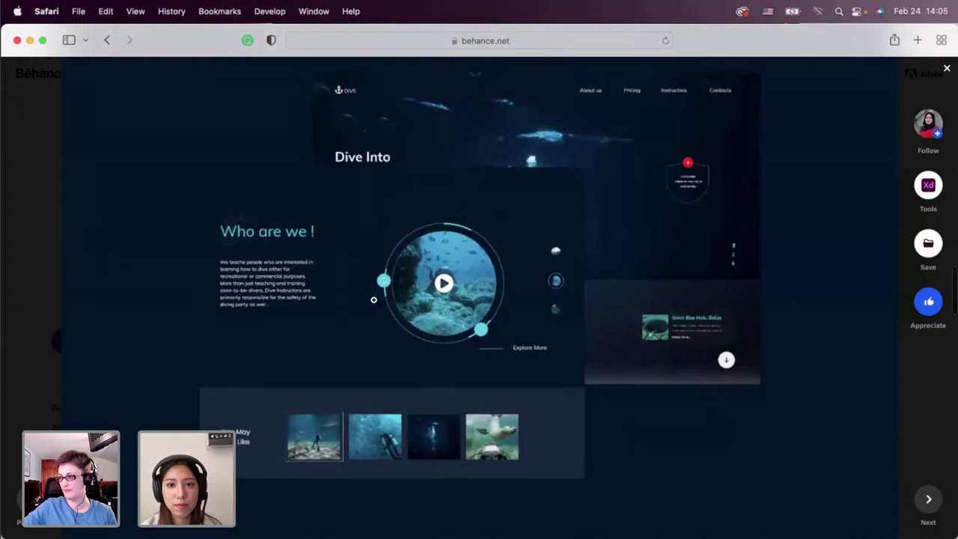
{"action": "scroll", "coordinate": [374, 299], "scroll_direction": "up", "scroll_amount": 1}
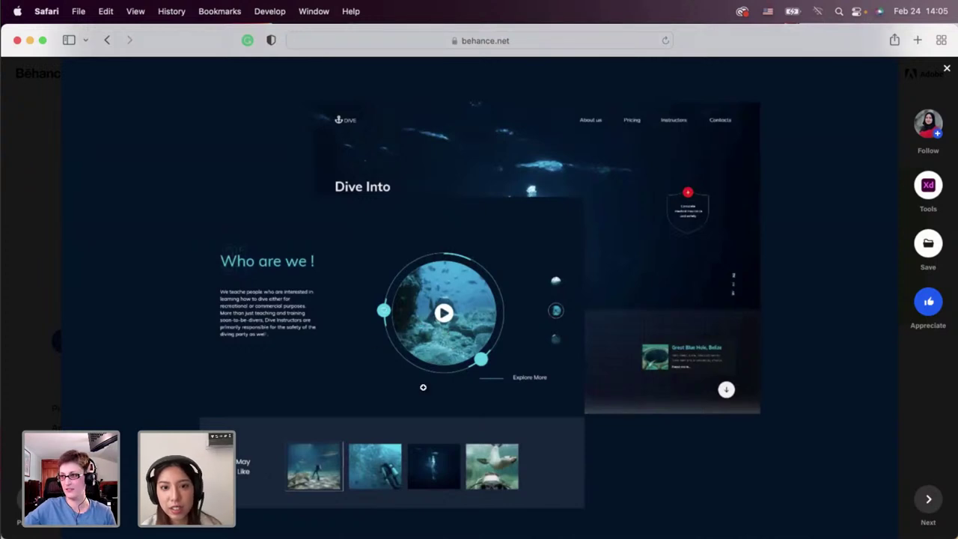
{"action": "scroll", "coordinate": [430, 360], "scroll_direction": "down", "scroll_amount": 10}
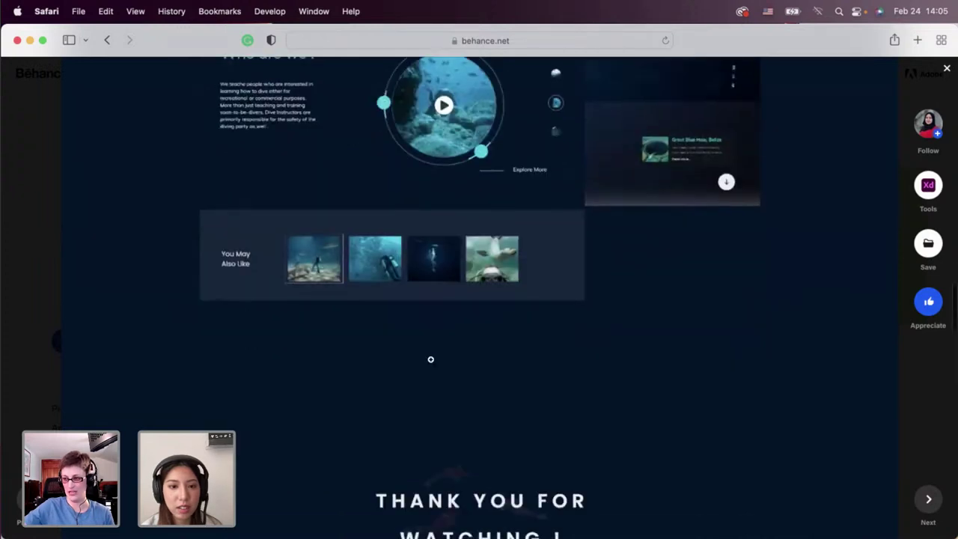
{"action": "scroll", "coordinate": [430, 360], "scroll_direction": "down", "scroll_amount": 5}
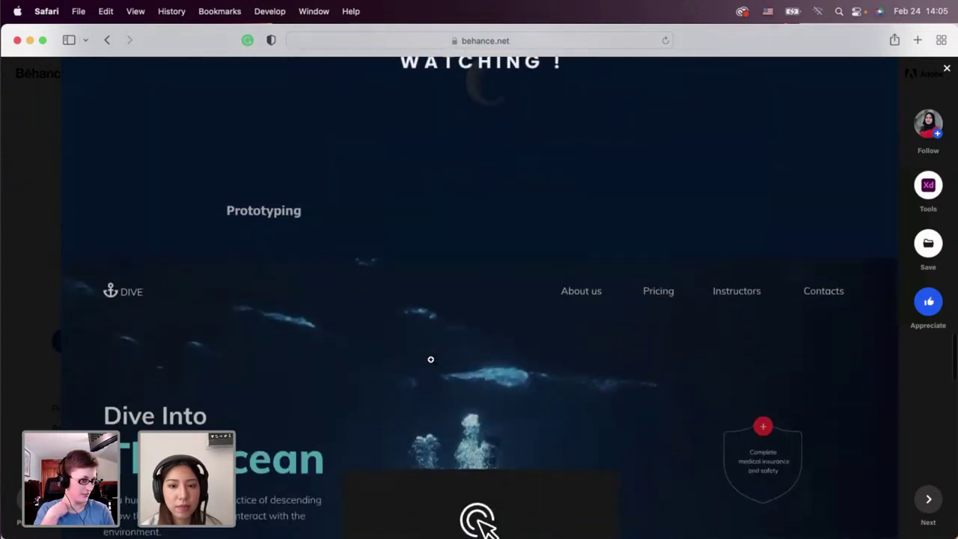
{"action": "left_click", "coordinate": [471, 307]}
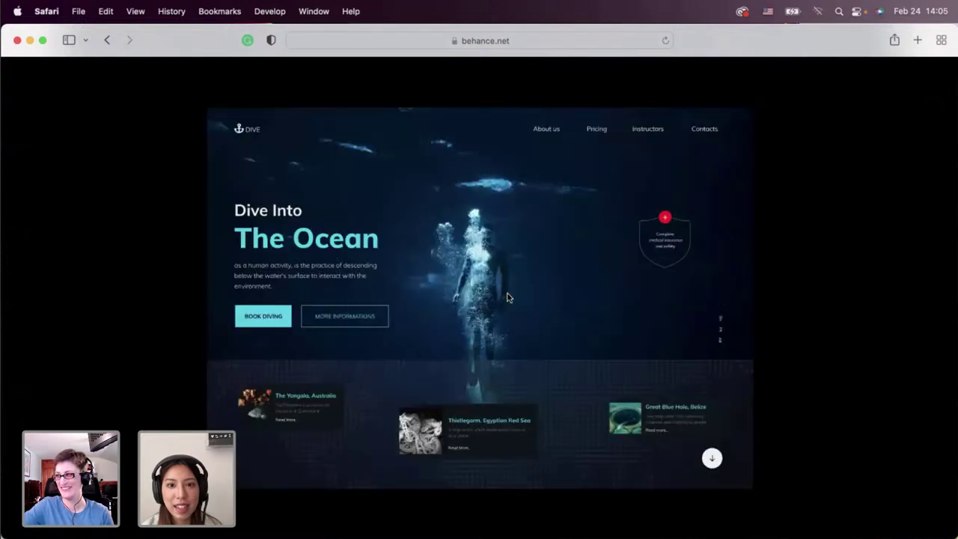
Examine the Dive prototype from the hero through the Who are we section to the You May Also Like strip.
{"action": "scroll", "coordinate": [507, 297], "scroll_direction": "down", "scroll_amount": 5}
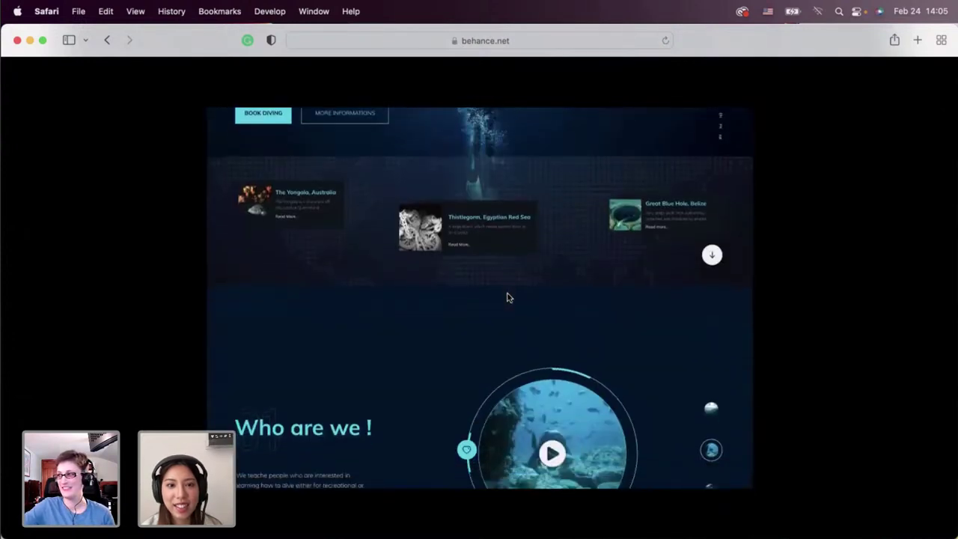
{"action": "scroll", "coordinate": [507, 297], "scroll_direction": "down", "scroll_amount": 2}
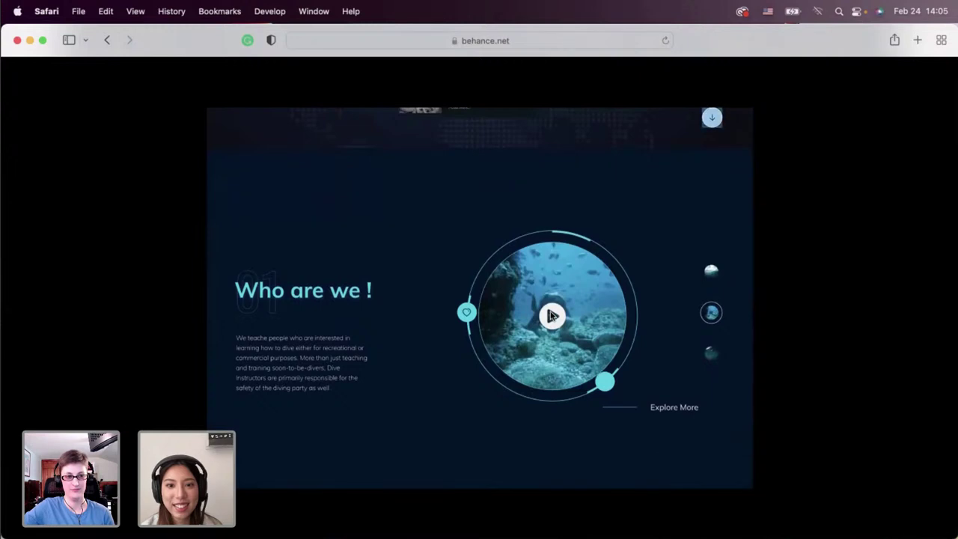
{"action": "scroll", "coordinate": [552, 317], "scroll_direction": "down", "scroll_amount": 1}
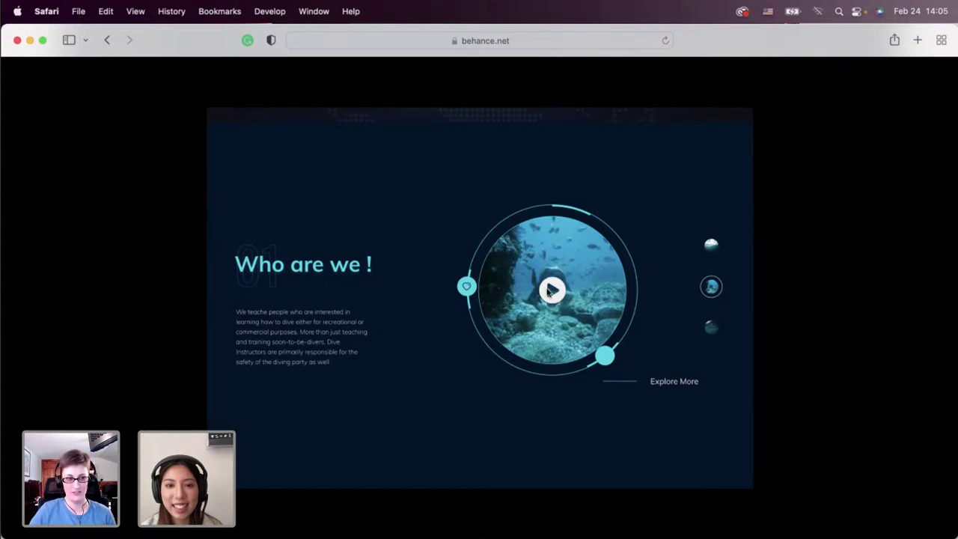
{"action": "scroll", "coordinate": [521, 306], "scroll_direction": "down", "scroll_amount": 2}
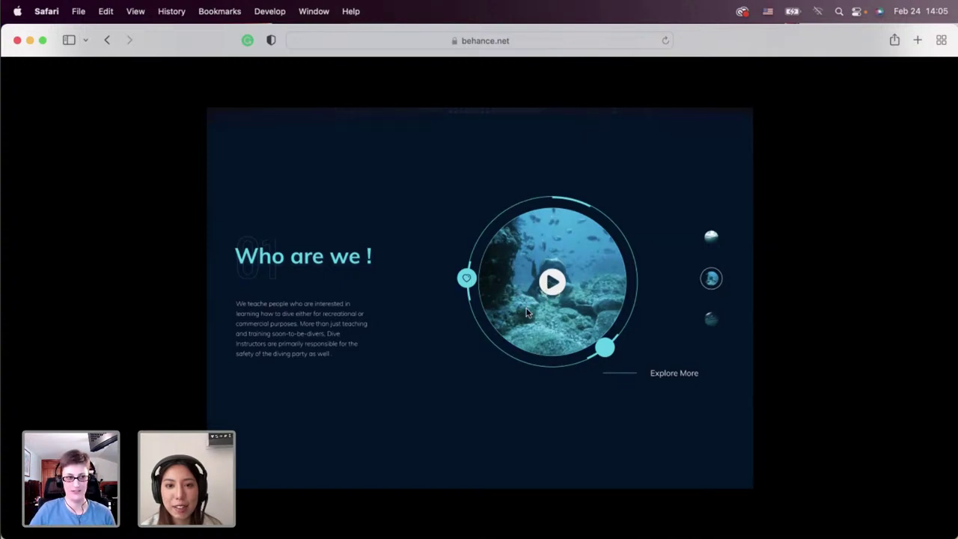
{"action": "scroll", "coordinate": [526, 312], "scroll_direction": "up", "scroll_amount": 4}
{"action": "scroll", "coordinate": [526, 312], "scroll_direction": "down", "scroll_amount": 3}
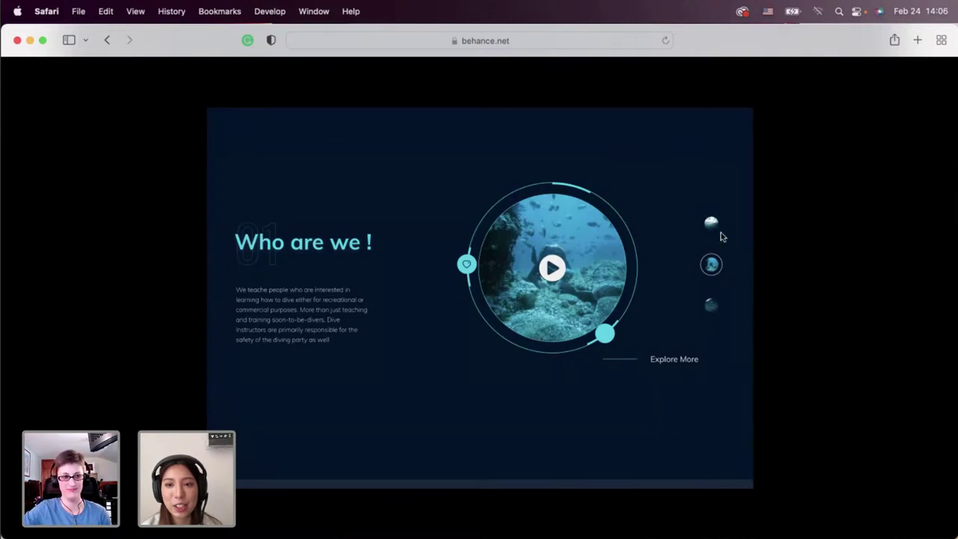
{"action": "scroll", "coordinate": [487, 352], "scroll_direction": "down", "scroll_amount": 2}
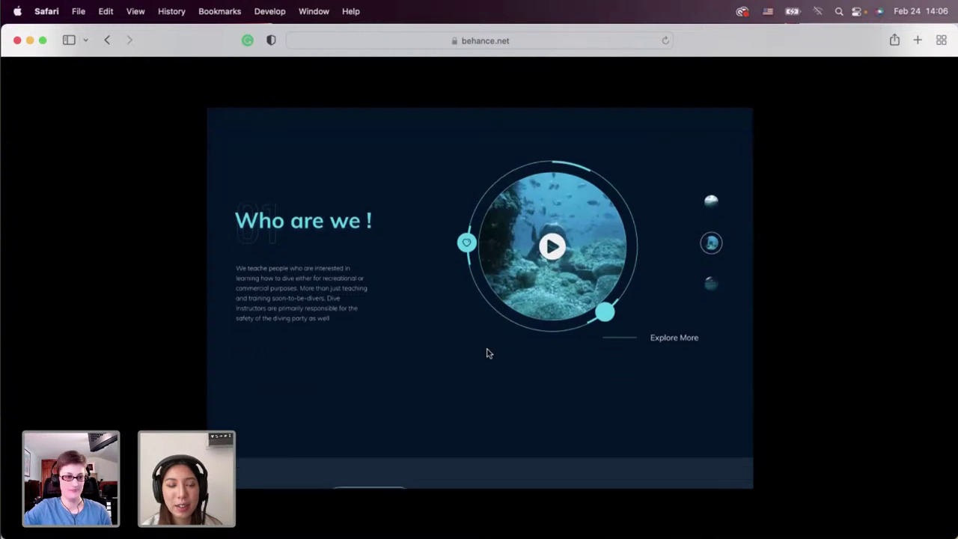
{"action": "scroll", "coordinate": [487, 353], "scroll_direction": "down", "scroll_amount": 4}
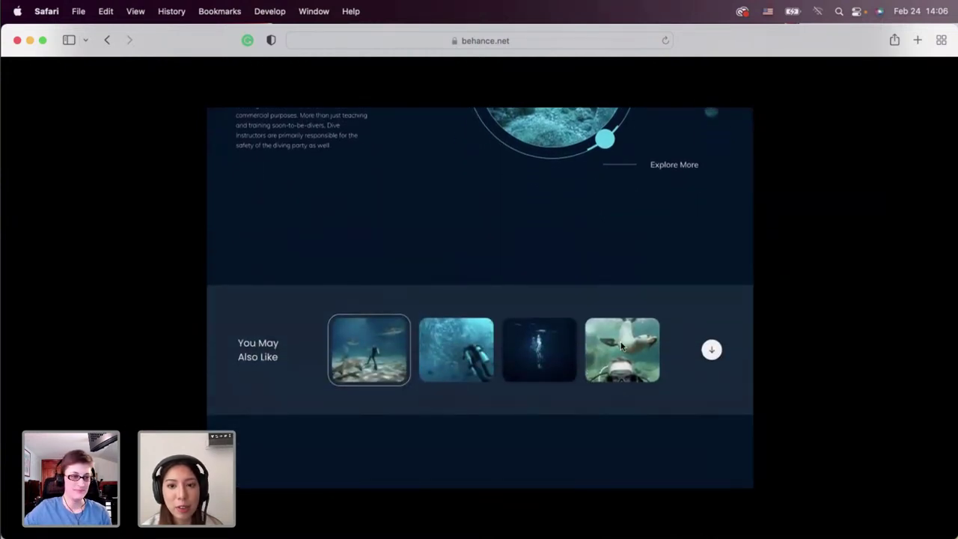
Test the prototype's jump arrow beside the You May Also Like images to reach the What we do section.
{"action": "left_click", "coordinate": [712, 352]}
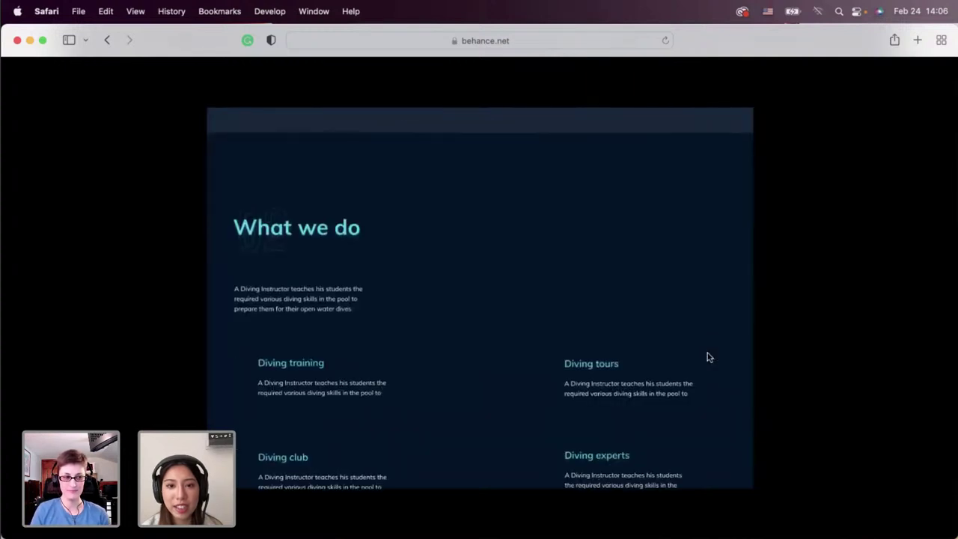
{"action": "scroll", "coordinate": [709, 357], "scroll_direction": "up", "scroll_amount": 5}
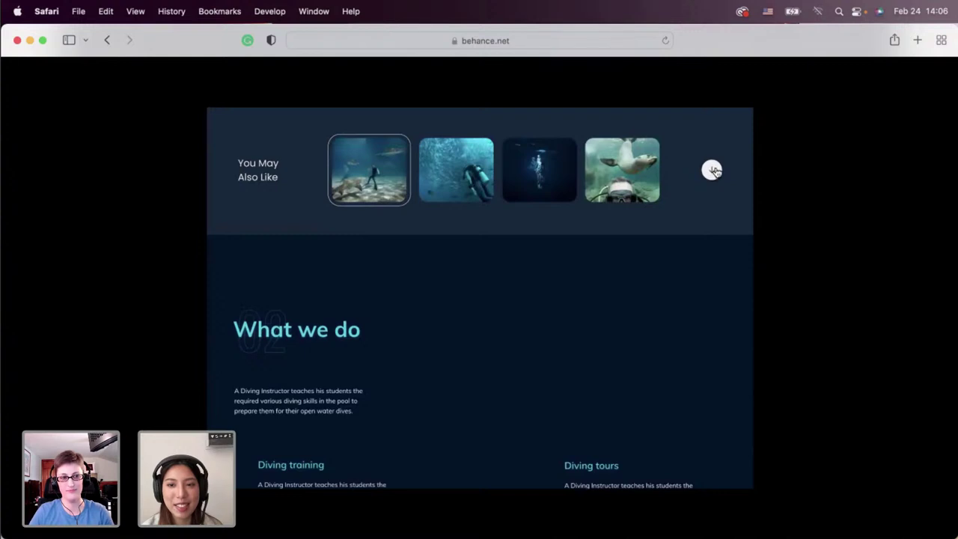
{"action": "left_click", "coordinate": [712, 171]}
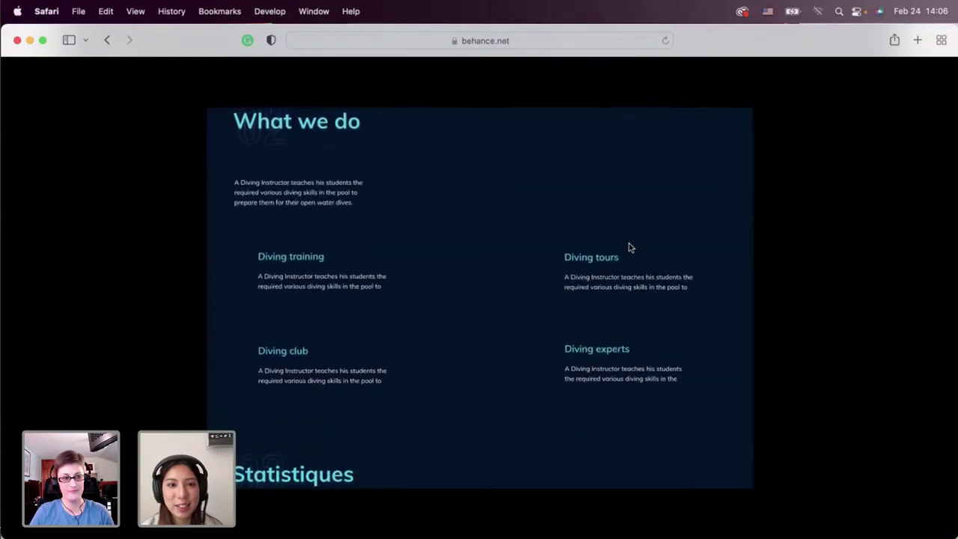
{"action": "scroll", "coordinate": [629, 247], "scroll_direction": "up", "scroll_amount": 1}
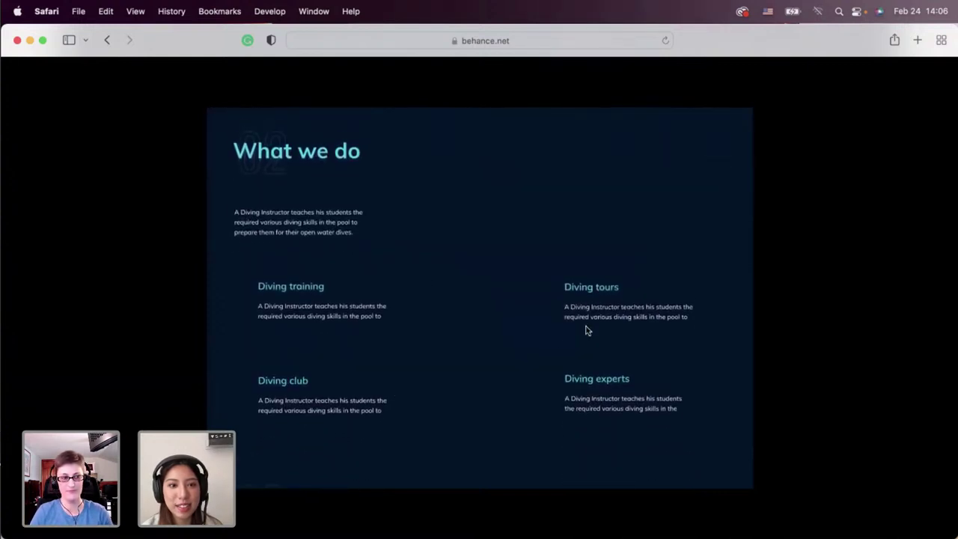
View the prototype's Statistiques section and footer, and test the arrow that returns to the hero.
{"action": "scroll", "coordinate": [529, 346], "scroll_direction": "down", "scroll_amount": 5}
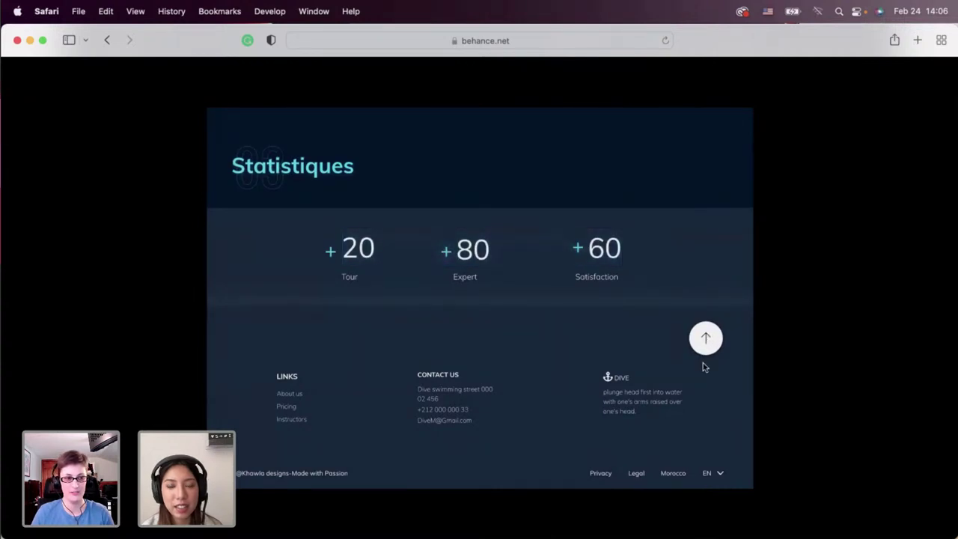
{"action": "left_click", "coordinate": [704, 365]}
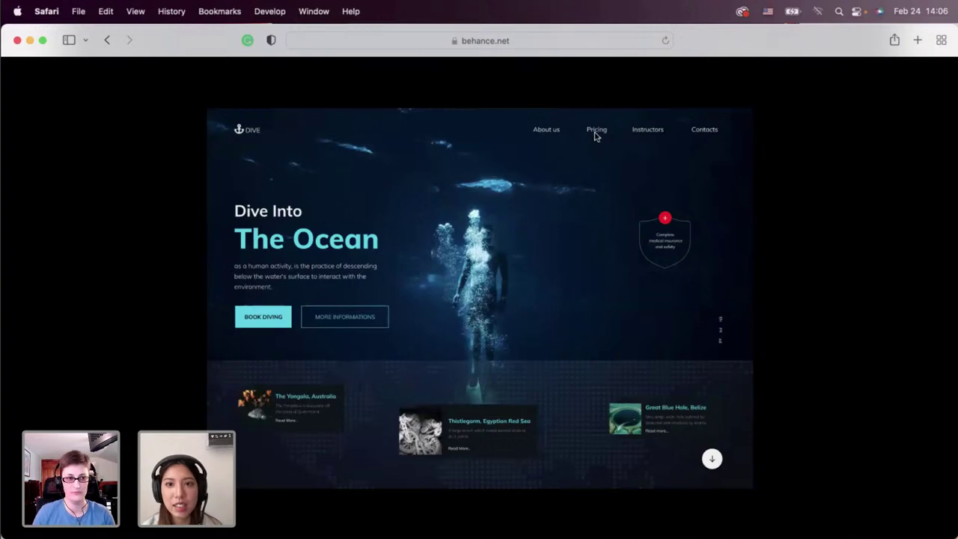
{"action": "scroll", "coordinate": [532, 247], "scroll_direction": "down", "scroll_amount": 20}
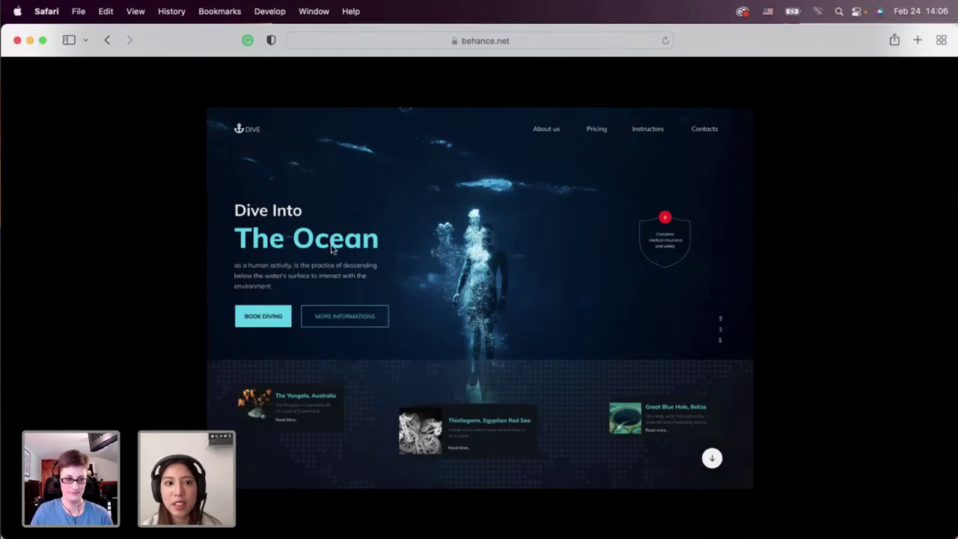
Close the Dive prototype and project, and open the Plant App UI Concept project from the designer's profile.
{"action": "left_click", "coordinate": [932, 82]}
{"action": "left_click", "coordinate": [946, 70]}
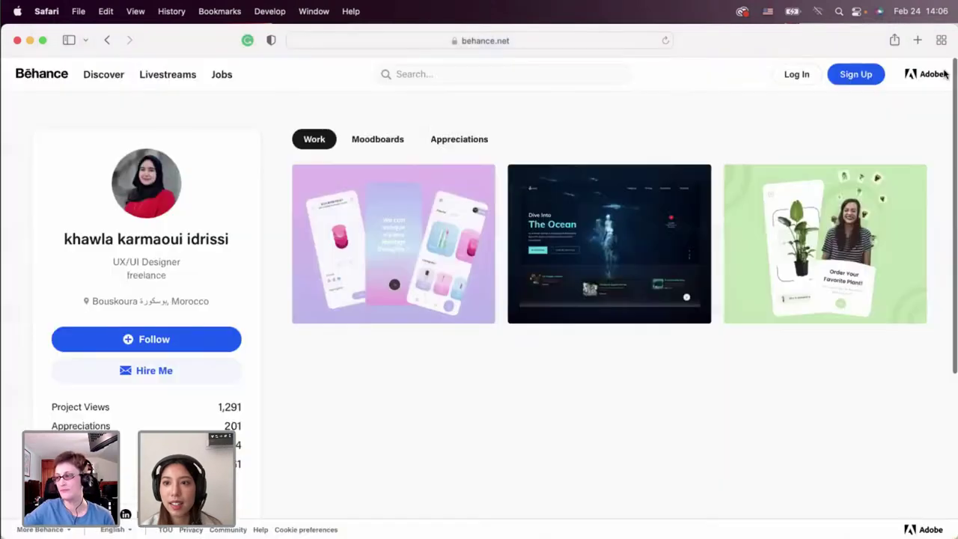
{"action": "left_click", "coordinate": [798, 236]}
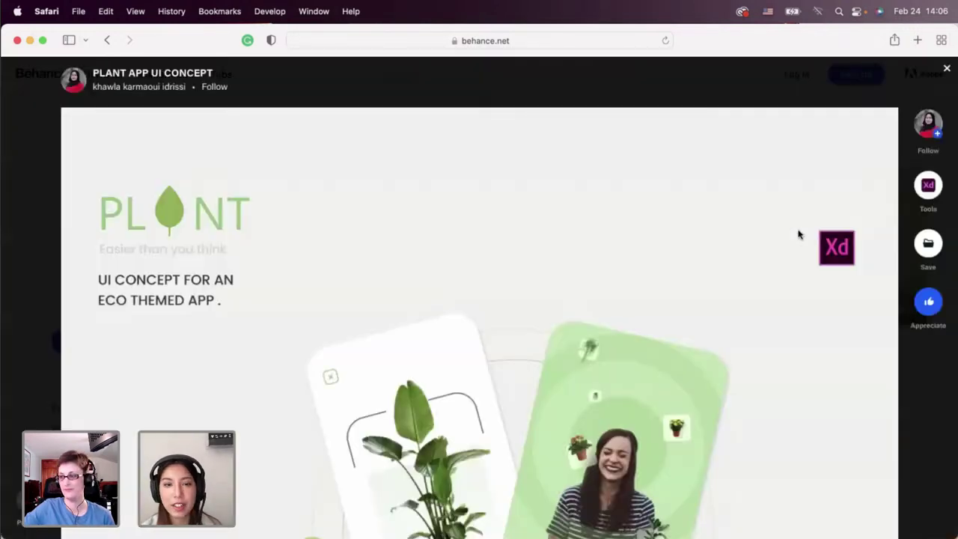
Examine the Plant project's cover artwork with its phone mockups, plant illustration and sleeping cat.
{"action": "scroll", "coordinate": [563, 281], "scroll_direction": "down", "scroll_amount": 5}
{"action": "scroll", "coordinate": [563, 281], "scroll_direction": "up", "scroll_amount": 1}
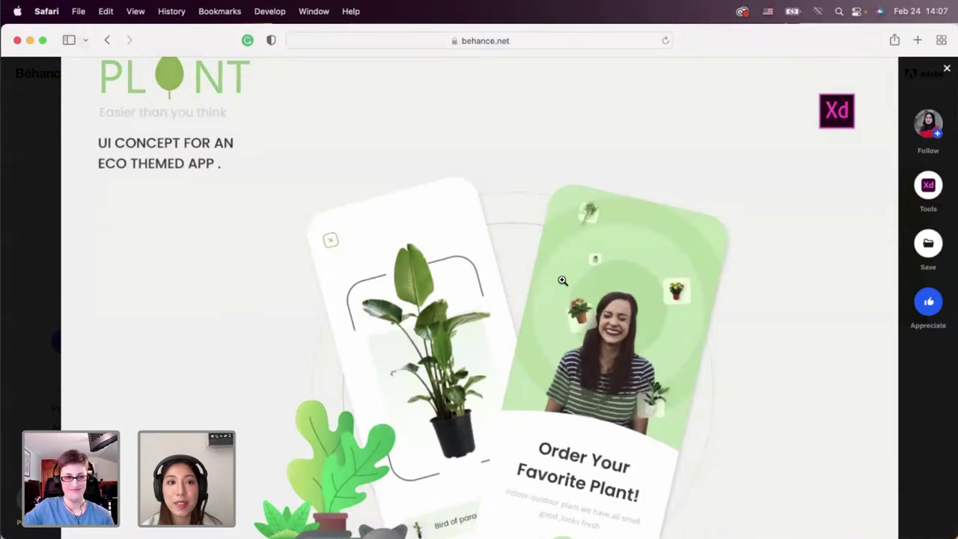
{"action": "scroll", "coordinate": [562, 280], "scroll_direction": "down", "scroll_amount": 2}
{"action": "scroll", "coordinate": [563, 280], "scroll_direction": "down", "scroll_amount": 3}
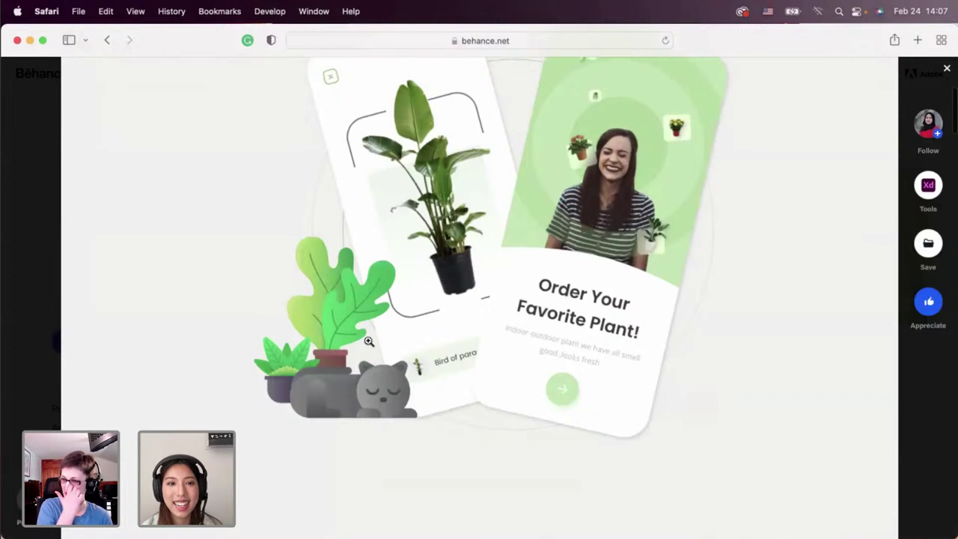
{"action": "scroll", "coordinate": [326, 441], "scroll_direction": "up", "scroll_amount": 1}
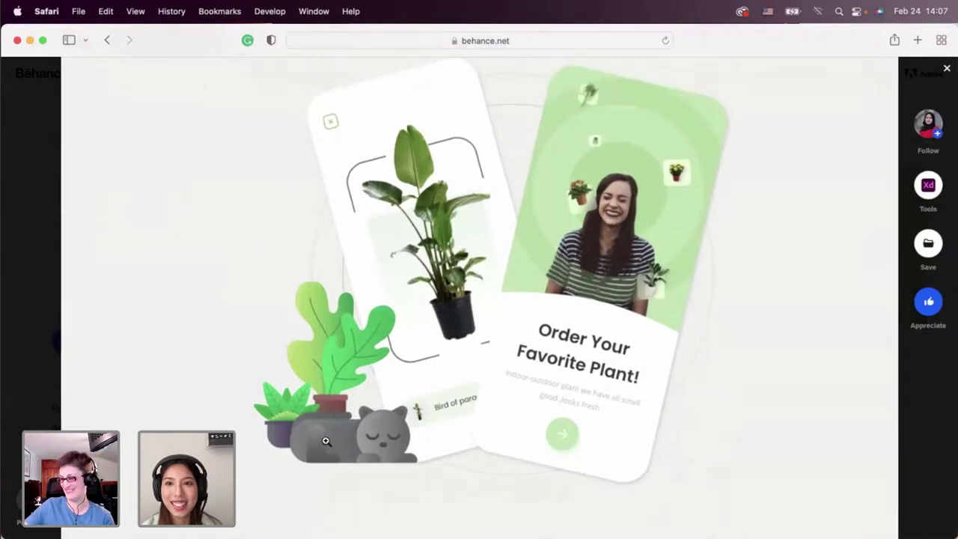
Read the Plant project's About & Goals text and examine its Colors & Font palette and typography.
{"action": "scroll", "coordinate": [327, 441], "scroll_direction": "down", "scroll_amount": 10}
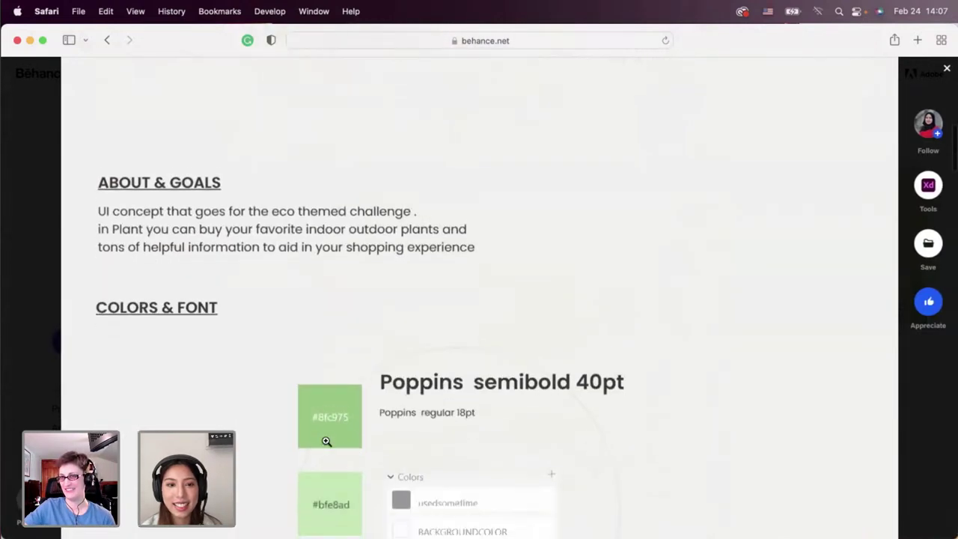
{"action": "scroll", "coordinate": [326, 441], "scroll_direction": "down", "scroll_amount": 2}
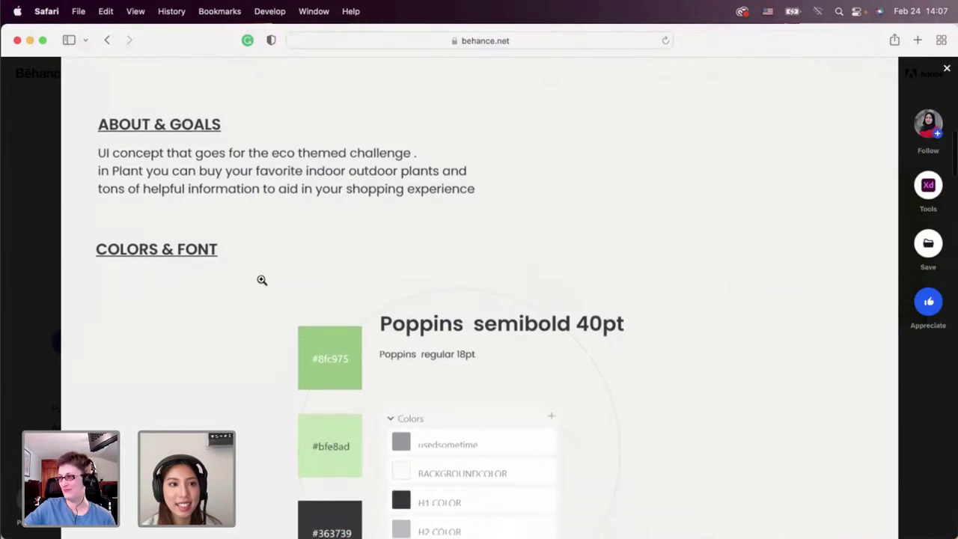
{"action": "scroll", "coordinate": [258, 242], "scroll_direction": "down", "scroll_amount": 1}
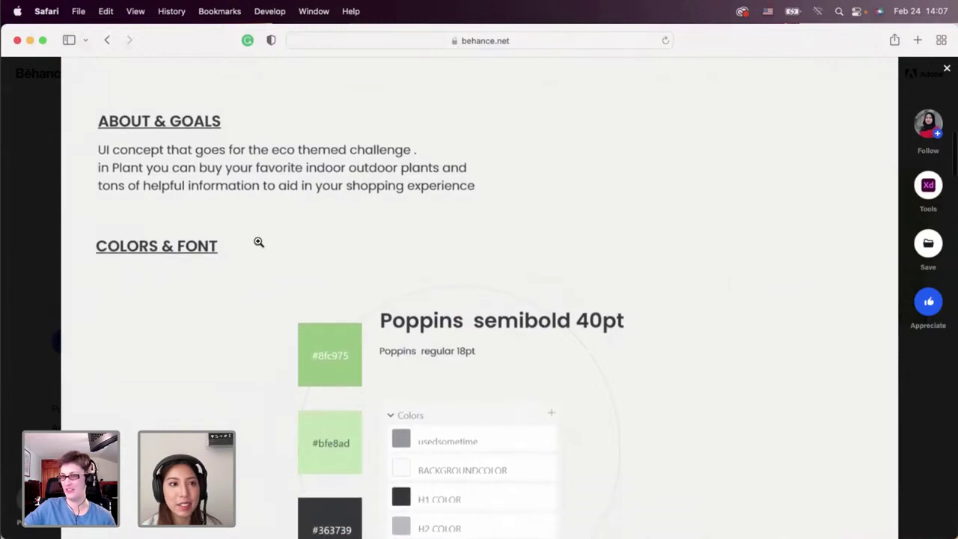
{"action": "scroll", "coordinate": [252, 280], "scroll_direction": "down", "scroll_amount": 1}
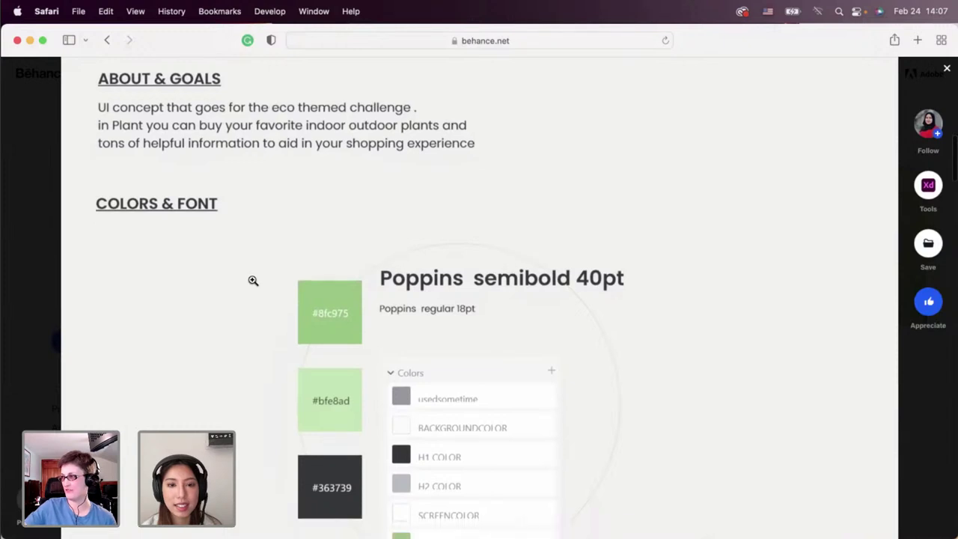
{"action": "scroll", "coordinate": [253, 280], "scroll_direction": "up", "scroll_amount": 5}
{"action": "scroll", "coordinate": [252, 280], "scroll_direction": "down", "scroll_amount": 6}
{"action": "scroll", "coordinate": [253, 280], "scroll_direction": "down", "scroll_amount": 3}
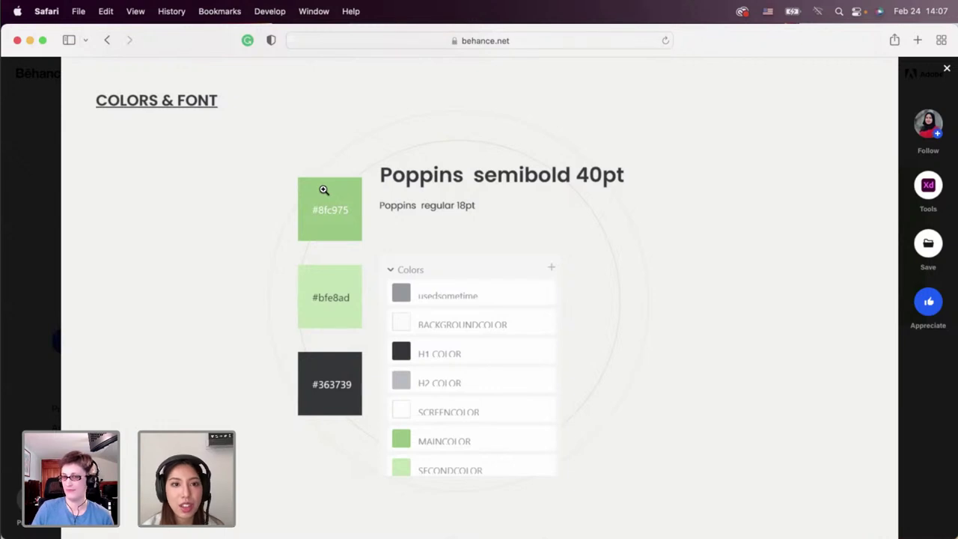
{"action": "scroll", "coordinate": [642, 213], "scroll_direction": "down", "scroll_amount": 1}
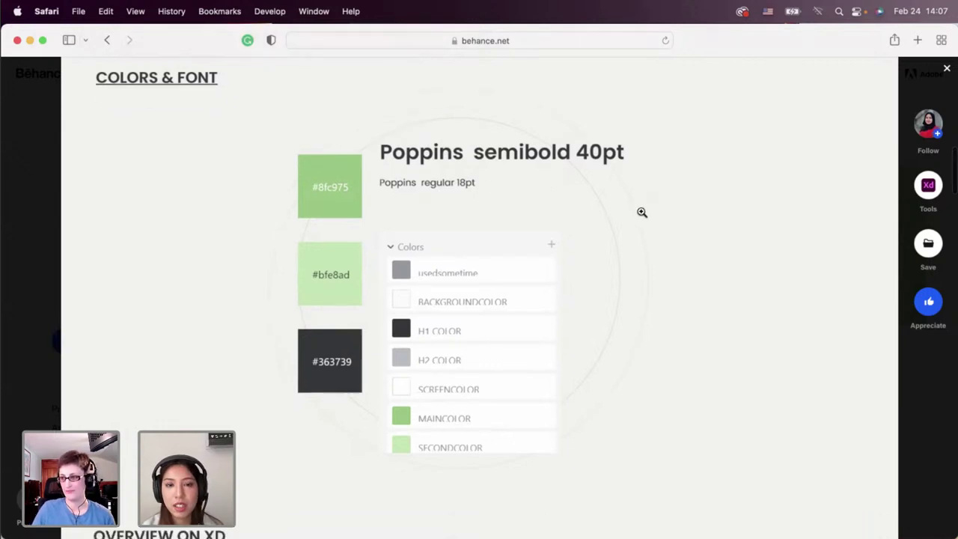
Examine the Plant project's Overview on XD image and continue to the Screens section.
{"action": "scroll", "coordinate": [642, 213], "scroll_direction": "down", "scroll_amount": 5}
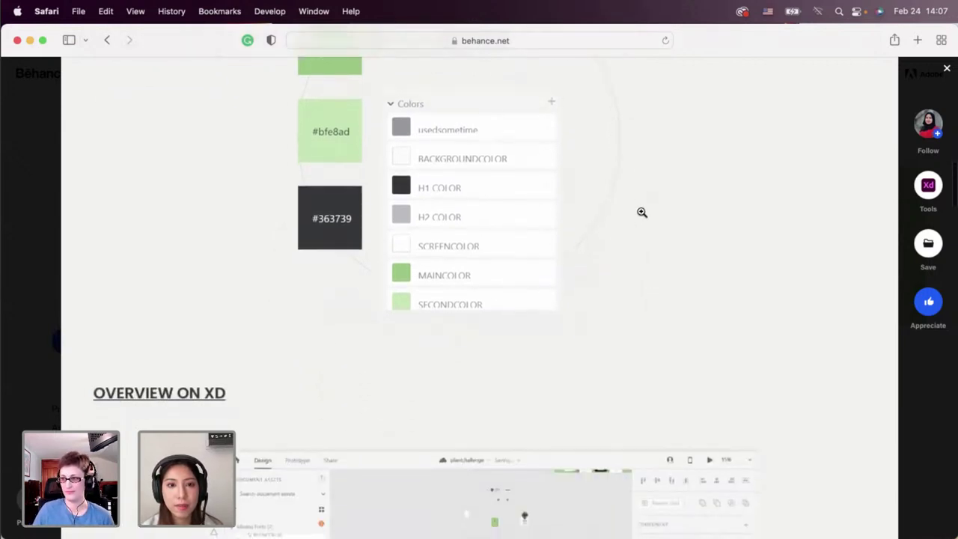
{"action": "scroll", "coordinate": [642, 212], "scroll_direction": "down", "scroll_amount": 9}
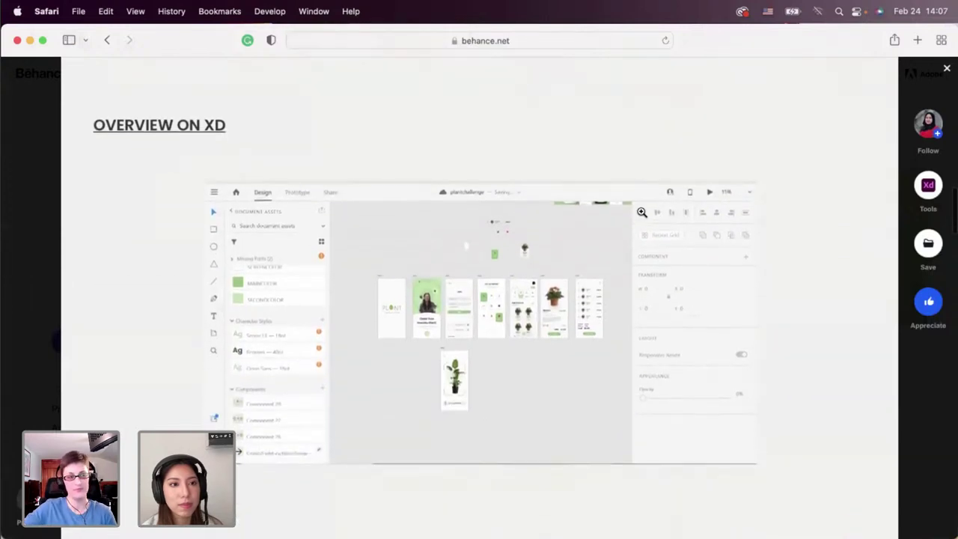
{"action": "scroll", "coordinate": [641, 212], "scroll_direction": "down", "scroll_amount": 1}
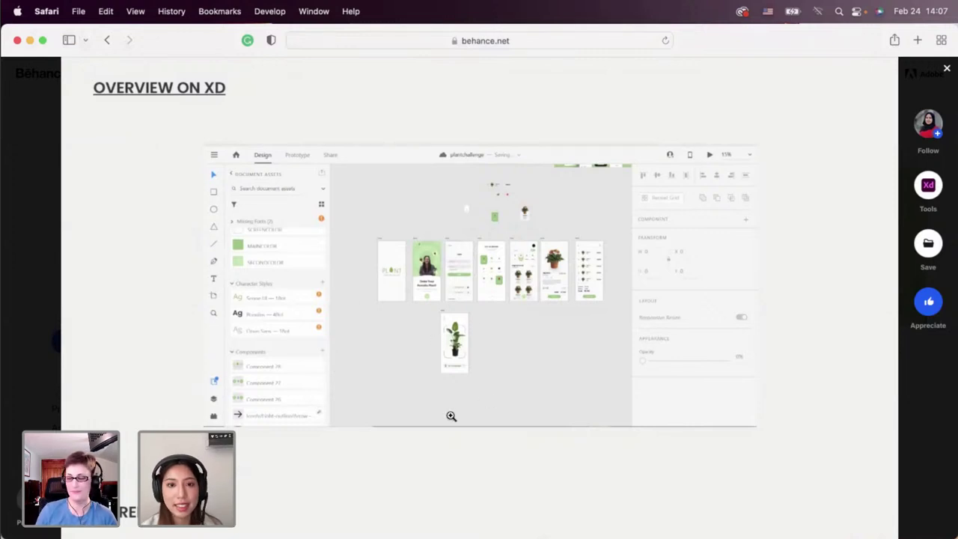
{"action": "scroll", "coordinate": [451, 417], "scroll_direction": "down", "scroll_amount": 10}
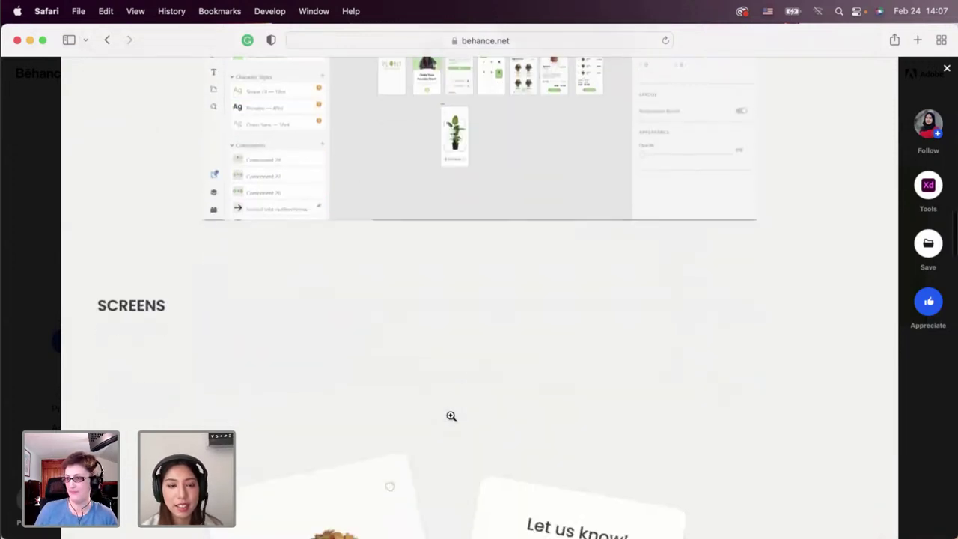
Examine the Plant project's Screens mockups and launch the interactive prototype below them.
{"action": "scroll", "coordinate": [452, 417], "scroll_direction": "down", "scroll_amount": 4}
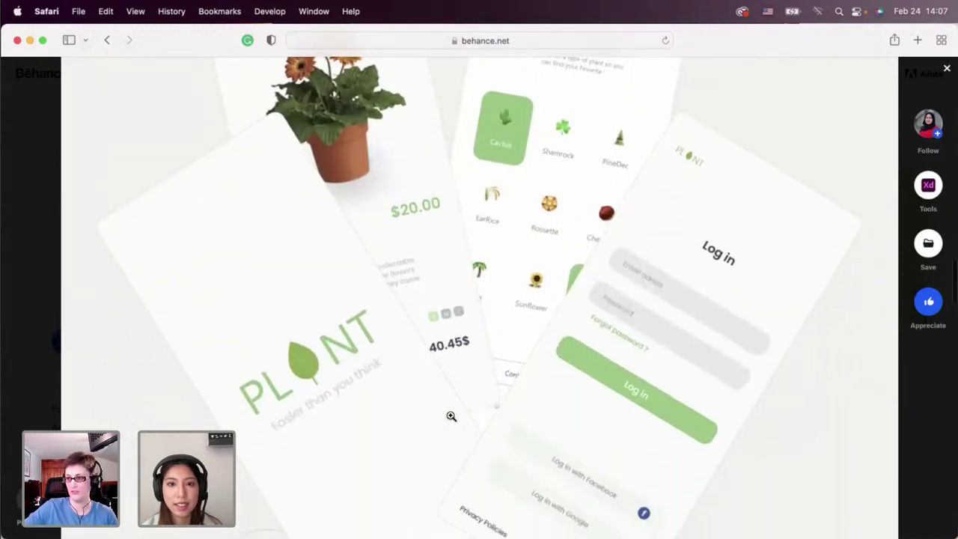
{"action": "scroll", "coordinate": [451, 416], "scroll_direction": "up", "scroll_amount": 3}
{"action": "scroll", "coordinate": [452, 416], "scroll_direction": "down", "scroll_amount": 15}
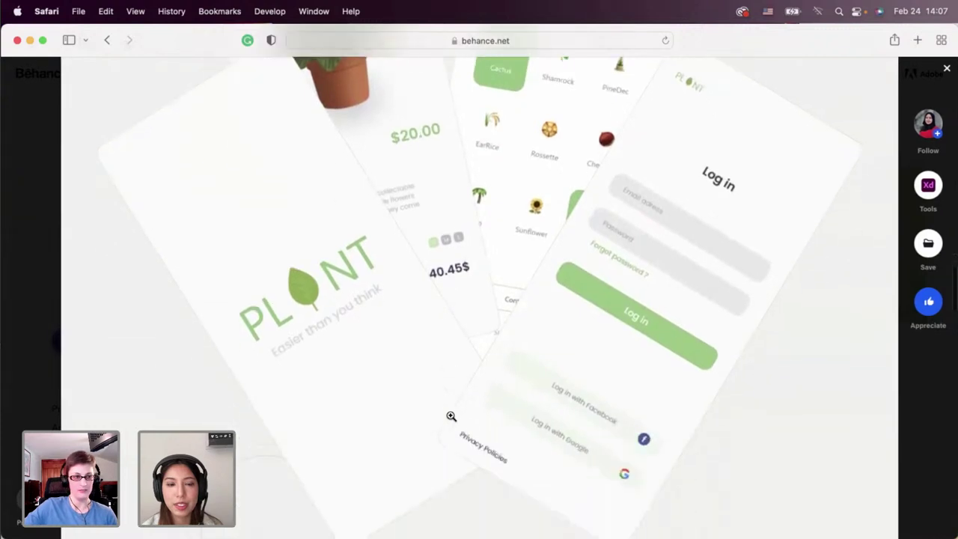
{"action": "scroll", "coordinate": [451, 416], "scroll_direction": "down", "scroll_amount": 10}
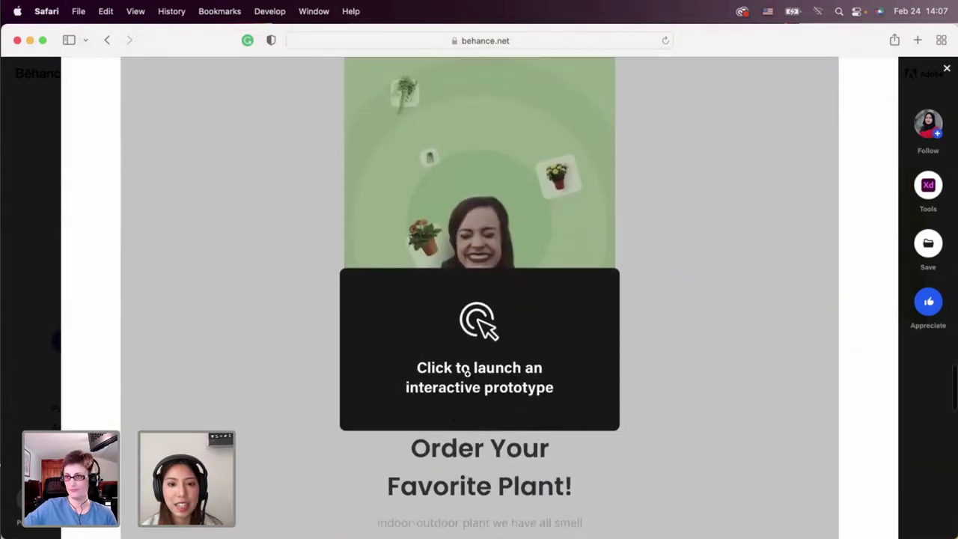
{"action": "left_click", "coordinate": [466, 372]}
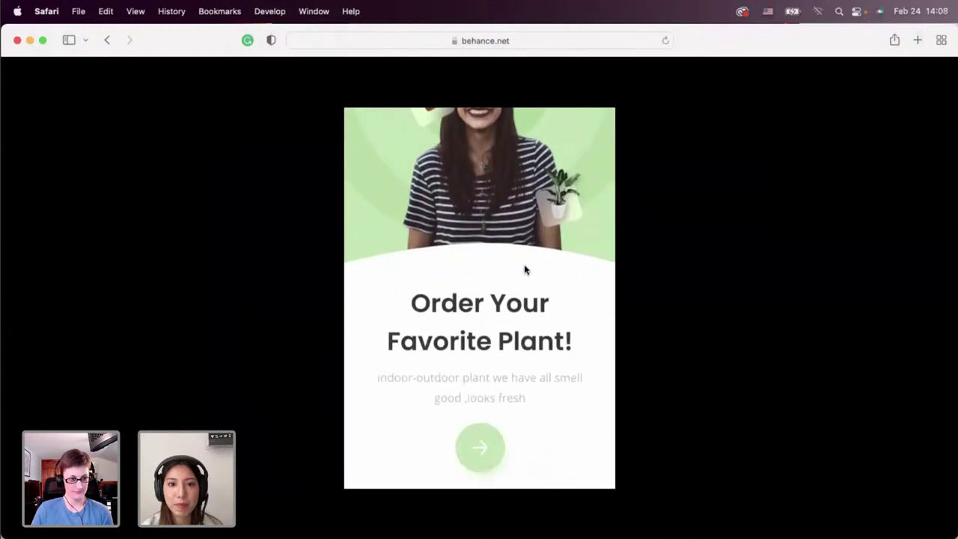
Advance past the prototype's welcome screen, review the Log in page and continue through it with empty fields.
{"action": "left_click", "coordinate": [481, 439]}
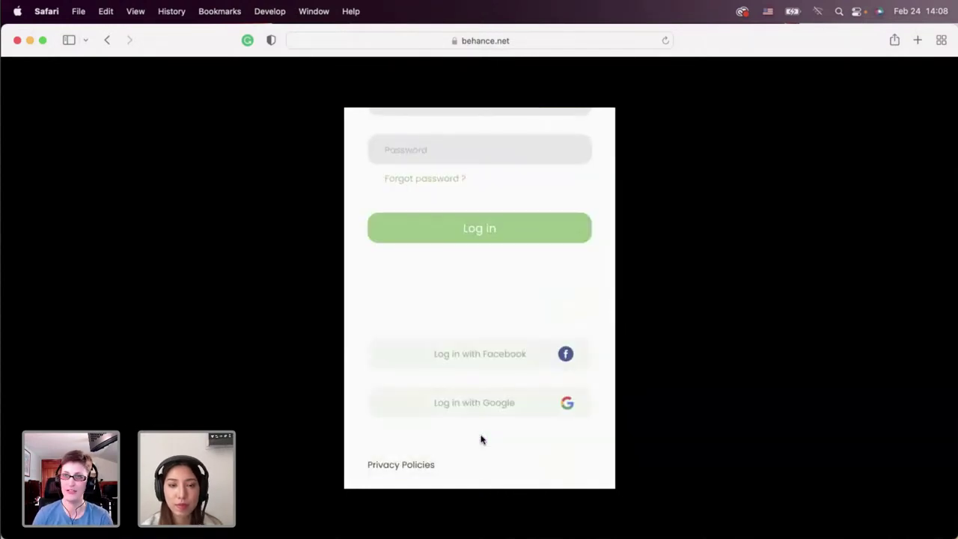
{"action": "scroll", "coordinate": [482, 439], "scroll_direction": "up", "scroll_amount": 2}
{"action": "scroll", "coordinate": [483, 381], "scroll_direction": "down", "scroll_amount": 1}
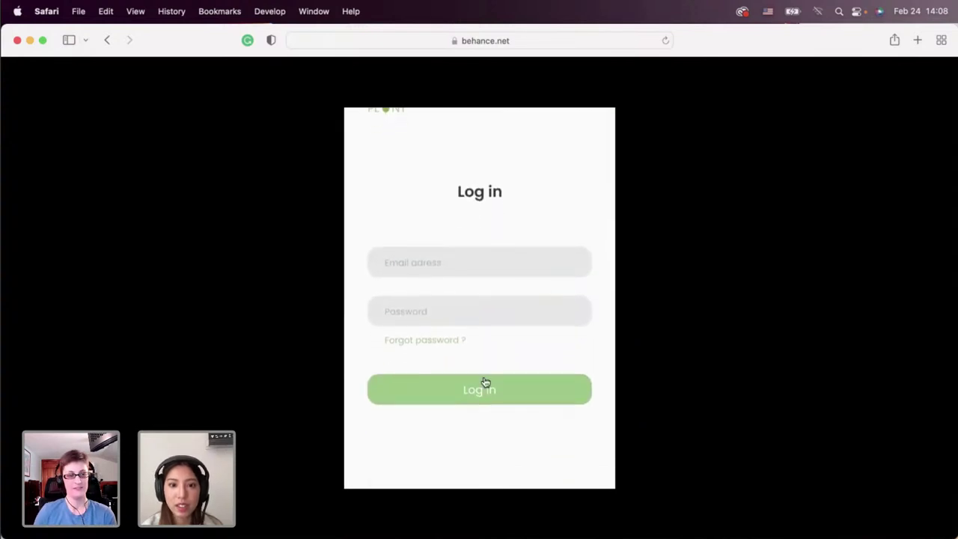
{"action": "scroll", "coordinate": [472, 265], "scroll_direction": "down", "scroll_amount": 3}
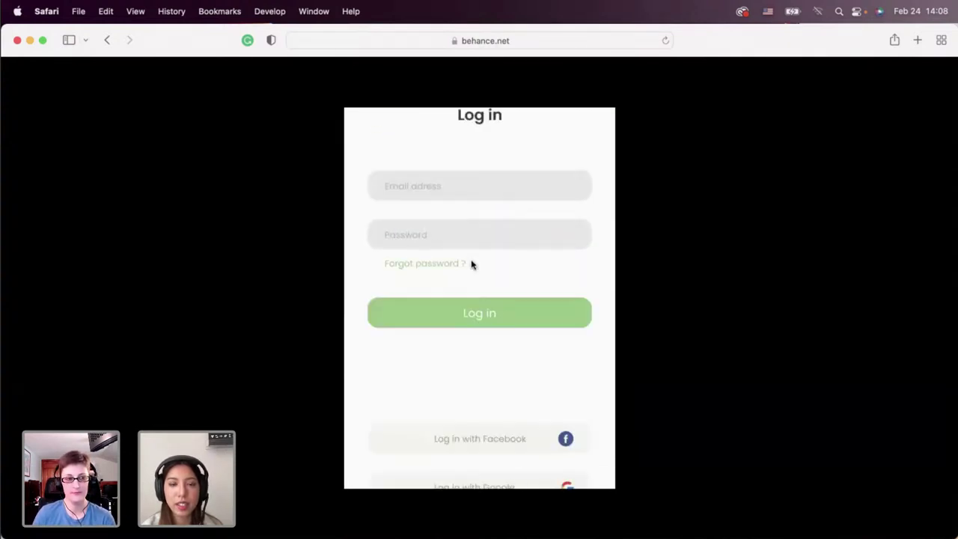
{"action": "scroll", "coordinate": [471, 265], "scroll_direction": "up", "scroll_amount": 5}
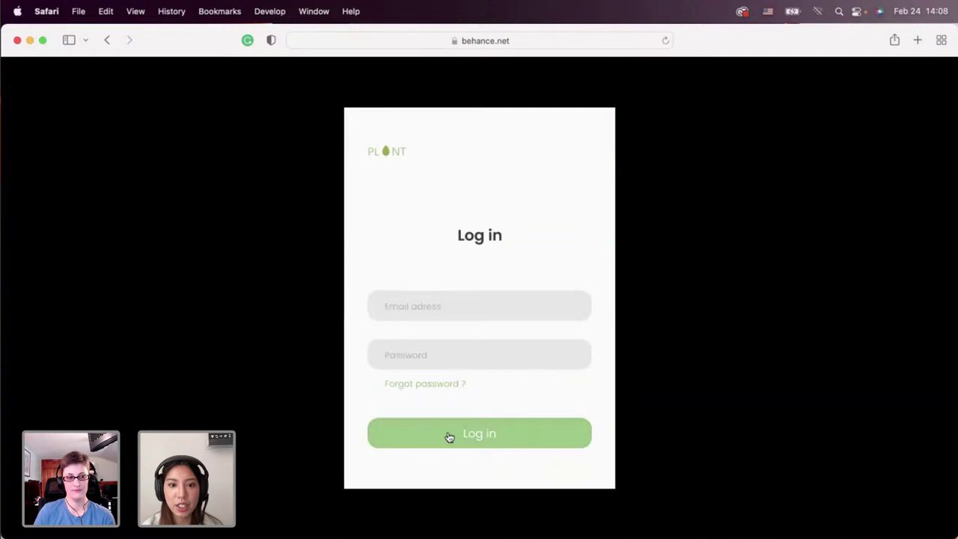
{"action": "left_click", "coordinate": [449, 435]}
Try selecting Shamrock on the plant type page and deselect it again.
{"action": "scroll", "coordinate": [449, 437], "scroll_direction": "down", "scroll_amount": 2}
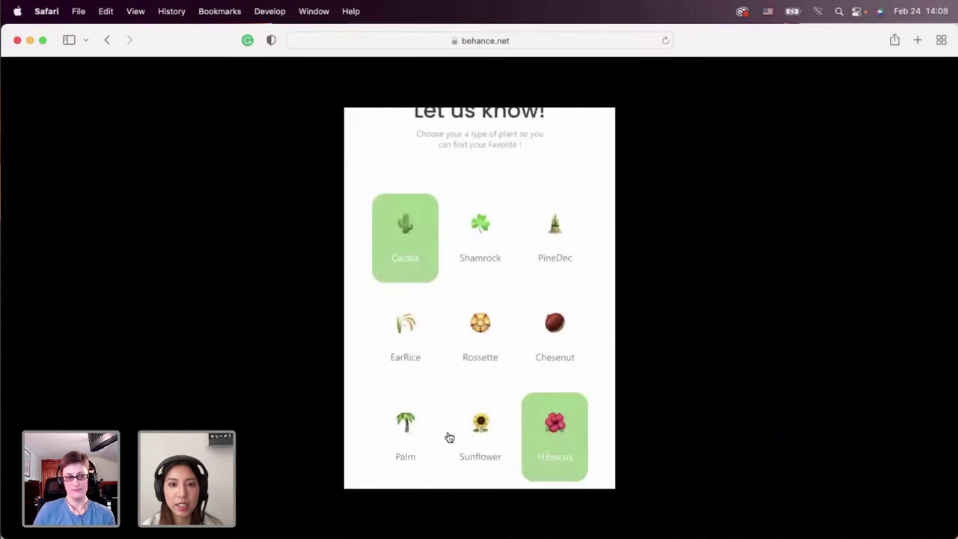
{"action": "left_click", "coordinate": [480, 258]}
{"action": "scroll", "coordinate": [434, 267], "scroll_direction": "up", "scroll_amount": 1}
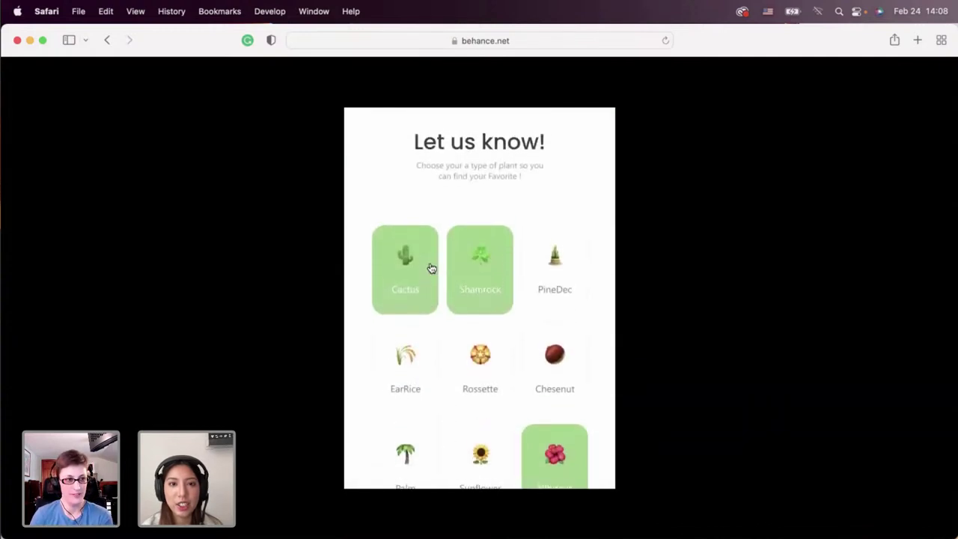
{"action": "left_click", "coordinate": [486, 301]}
{"action": "scroll", "coordinate": [491, 313], "scroll_direction": "down", "scroll_amount": 1}
{"action": "scroll", "coordinate": [492, 313], "scroll_direction": "down", "scroll_amount": 2}
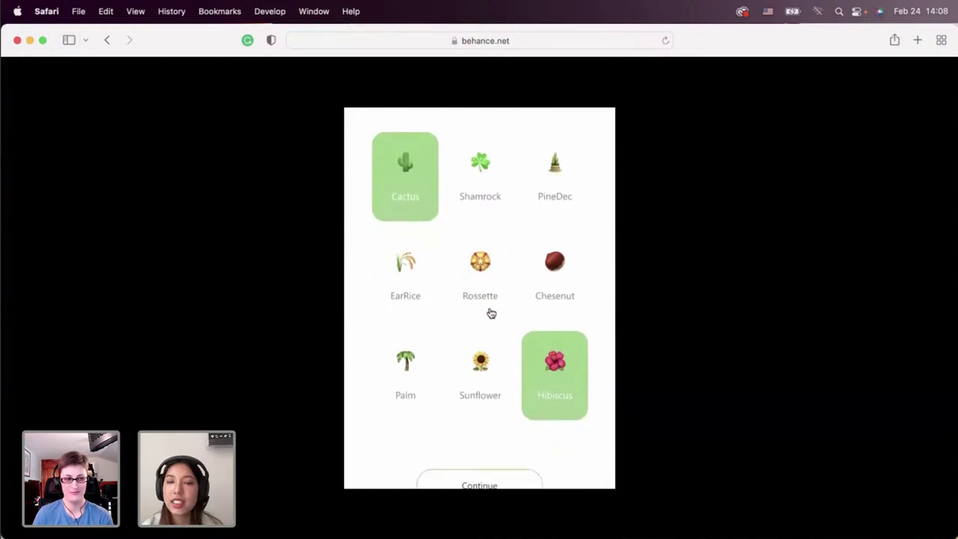
Select EarRice and Sunflower as plant types, toggling Rossette and Chesenut on and off.
{"action": "scroll", "coordinate": [489, 312], "scroll_direction": "up", "scroll_amount": 3}
{"action": "scroll", "coordinate": [505, 398], "scroll_direction": "down", "scroll_amount": 2}
{"action": "left_click", "coordinate": [488, 331]}
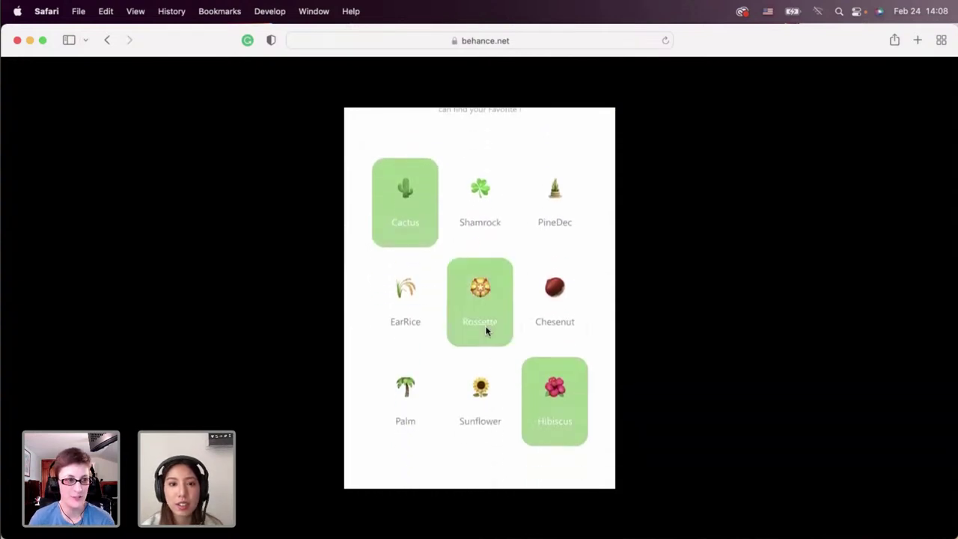
{"action": "left_click", "coordinate": [417, 329]}
{"action": "left_click", "coordinate": [455, 321]}
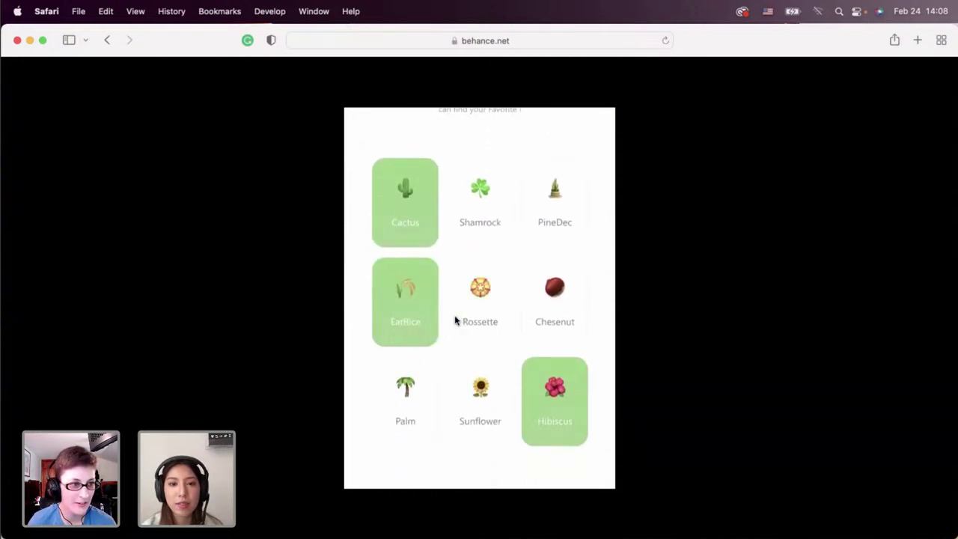
{"action": "left_click", "coordinate": [551, 303]}
{"action": "left_click", "coordinate": [473, 401]}
{"action": "left_click", "coordinate": [556, 324]}
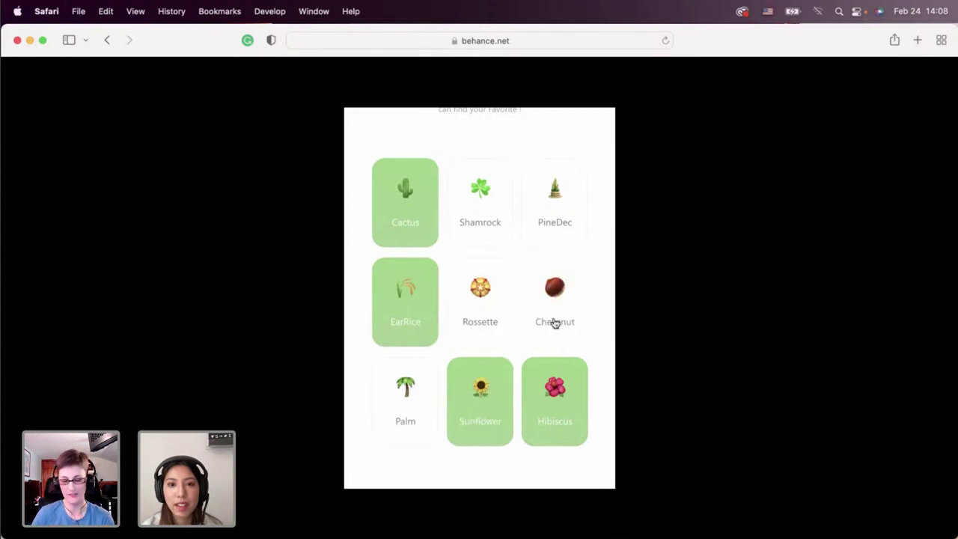
Add PineDec and Palm to the selected plant types and leave Chesenut deselected.
{"action": "left_click", "coordinate": [420, 401]}
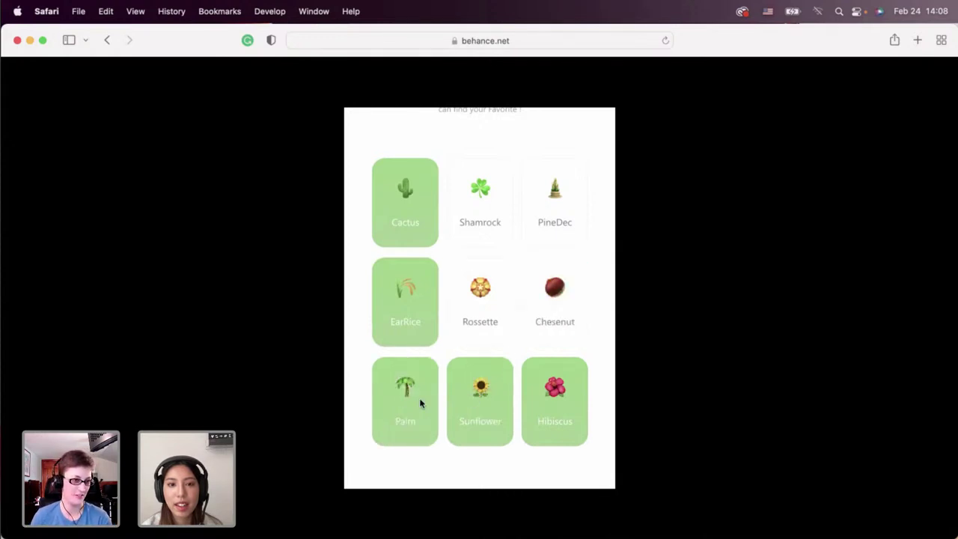
{"action": "left_click", "coordinate": [421, 404]}
{"action": "left_click", "coordinate": [546, 306]}
{"action": "left_click", "coordinate": [564, 232]}
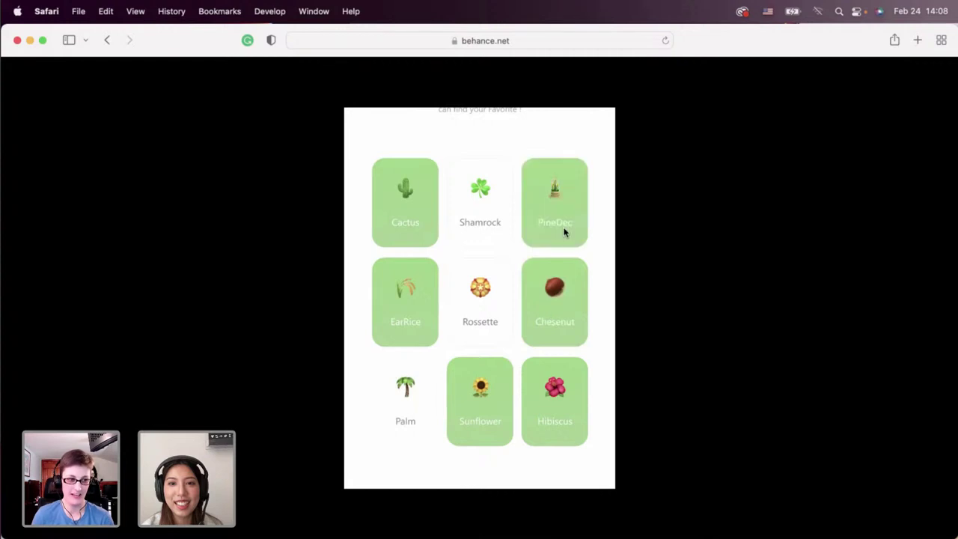
{"action": "left_click", "coordinate": [560, 264]}
{"action": "scroll", "coordinate": [504, 349], "scroll_direction": "down", "scroll_amount": 2}
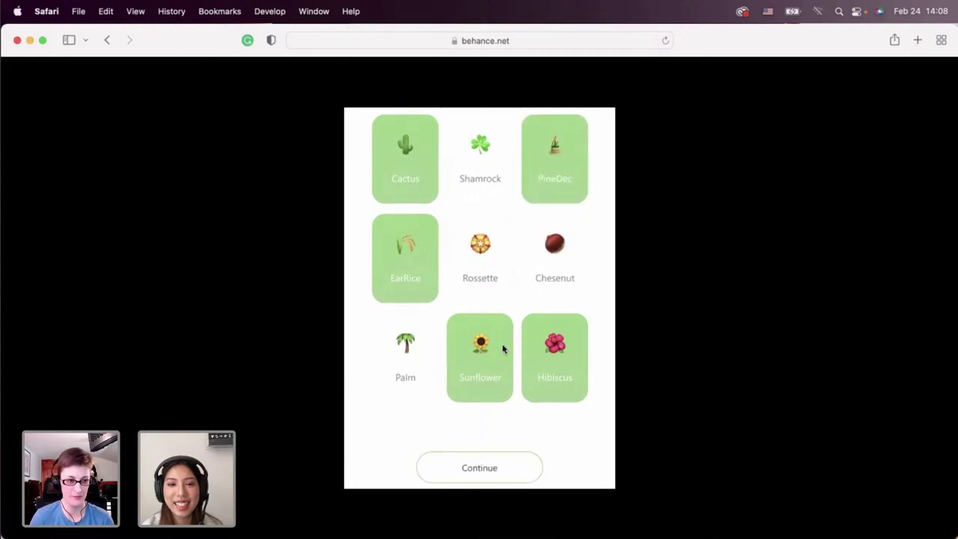
{"action": "left_click", "coordinate": [403, 364]}
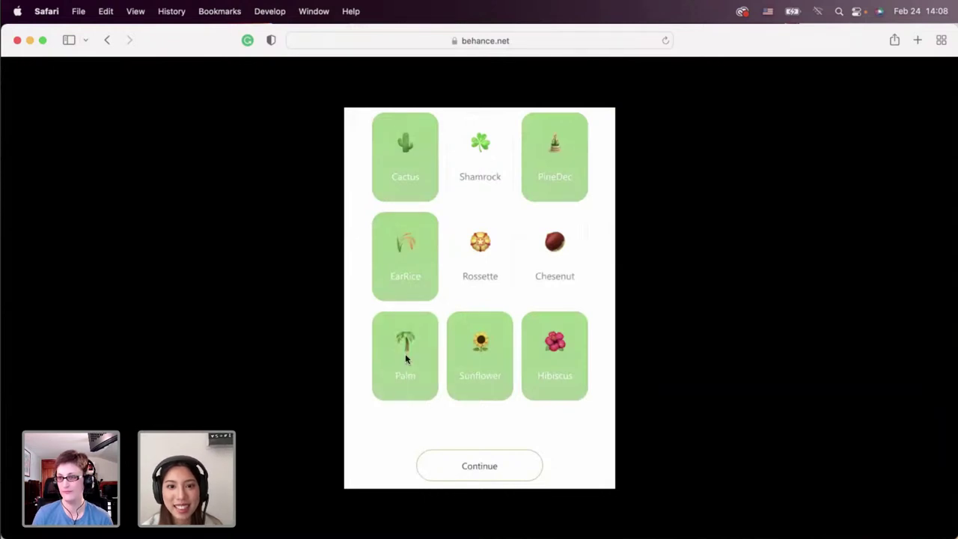
Confirm the plant type choices and continue to the prototype's shop page.
{"action": "scroll", "coordinate": [431, 379], "scroll_direction": "down", "scroll_amount": 1}
{"action": "scroll", "coordinate": [465, 412], "scroll_direction": "down", "scroll_amount": 2}
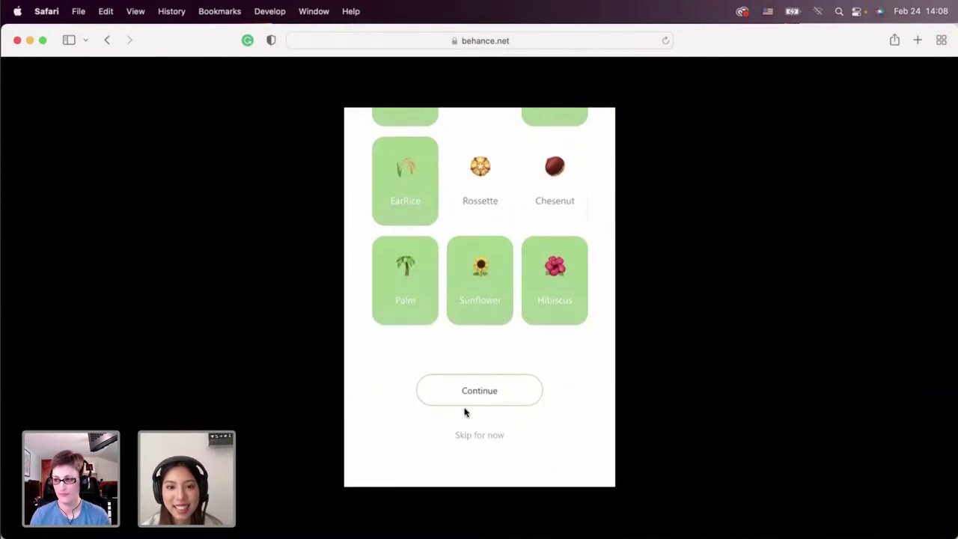
{"action": "left_click", "coordinate": [470, 395]}
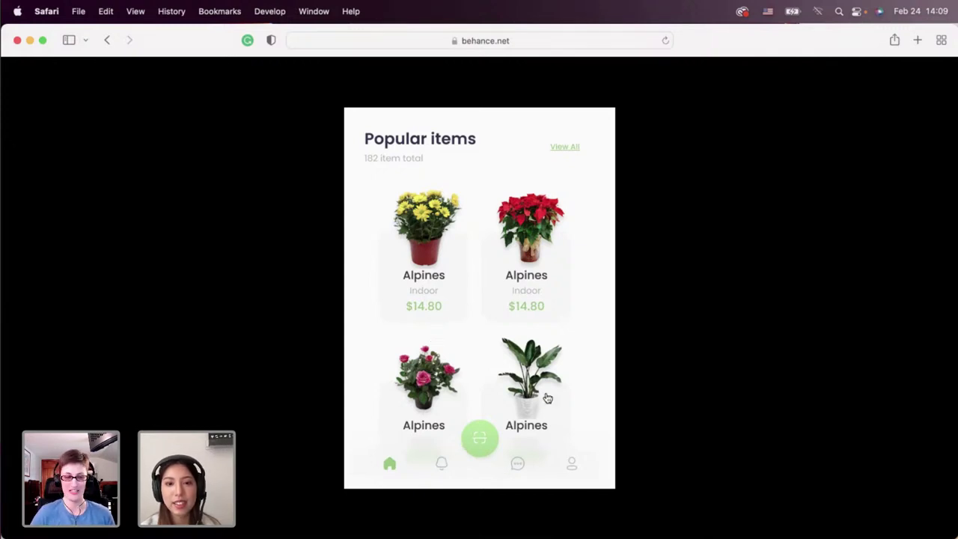
Take the Alpines plant from its product page into the cart and place the order.
{"action": "left_click", "coordinate": [490, 445]}
{"action": "left_click", "coordinate": [502, 424]}
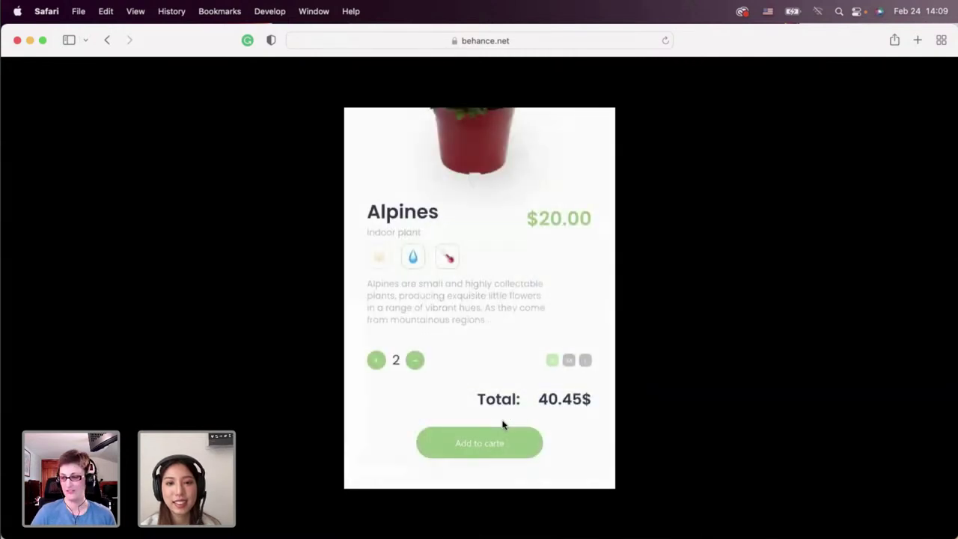
{"action": "left_click", "coordinate": [490, 438]}
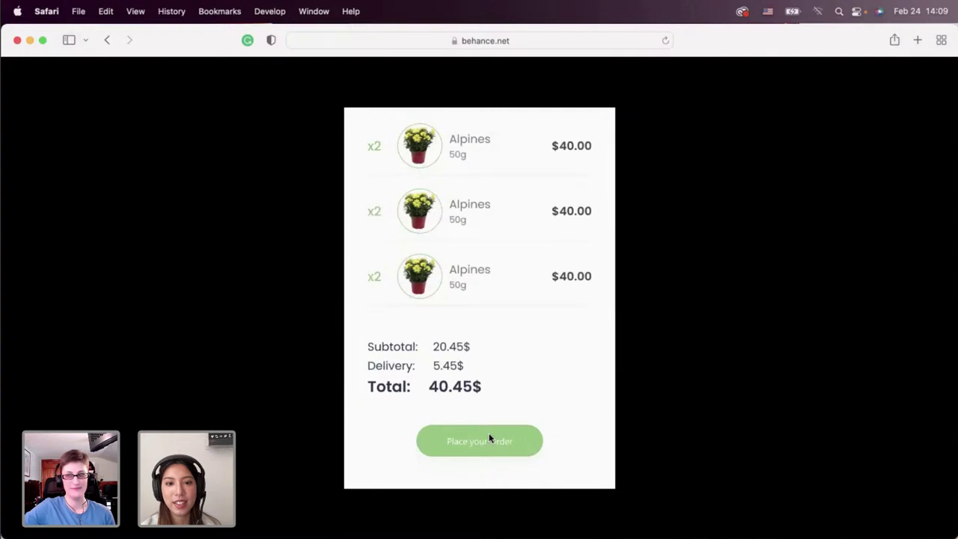
{"action": "left_click", "coordinate": [481, 440]}
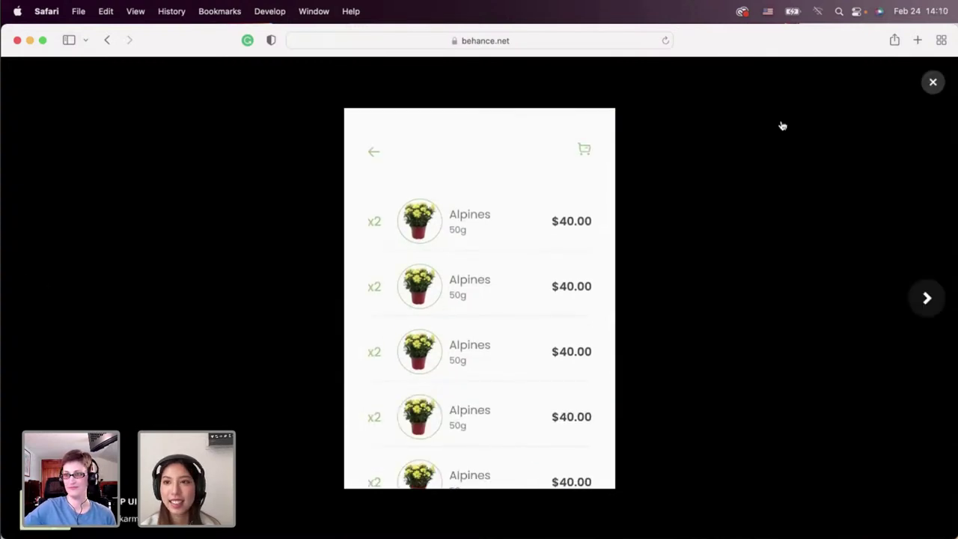
Close the Plant prototype, look back over the project page and return to the designer's profile.
{"action": "left_click", "coordinate": [931, 84]}
{"action": "scroll", "coordinate": [713, 248], "scroll_direction": "down", "scroll_amount": 5}
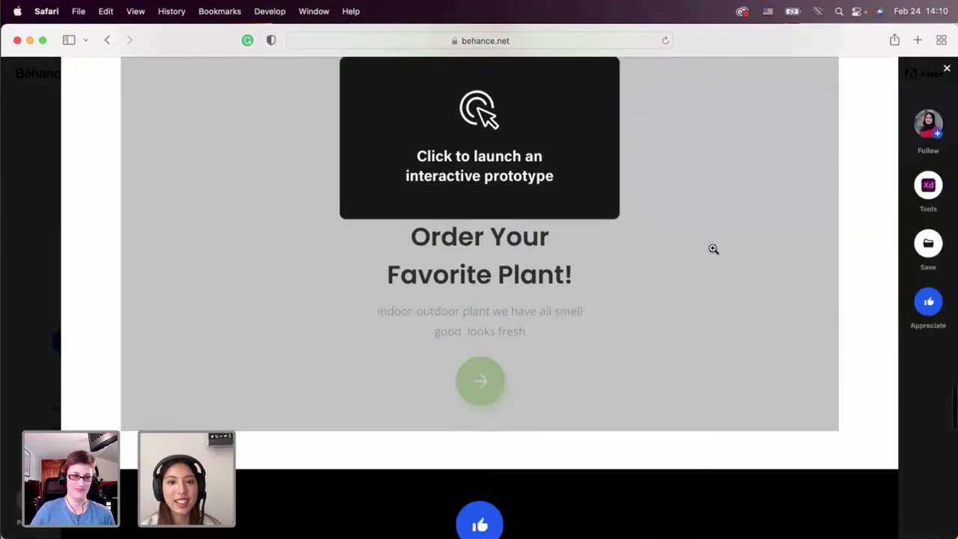
{"action": "scroll", "coordinate": [714, 249], "scroll_direction": "up", "scroll_amount": 15}
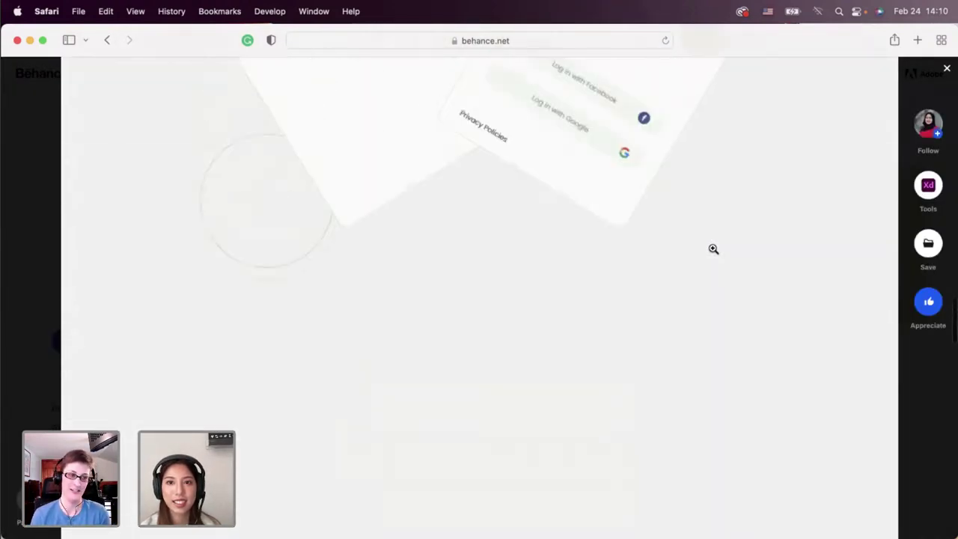
{"action": "scroll", "coordinate": [713, 249], "scroll_direction": "up", "scroll_amount": 5}
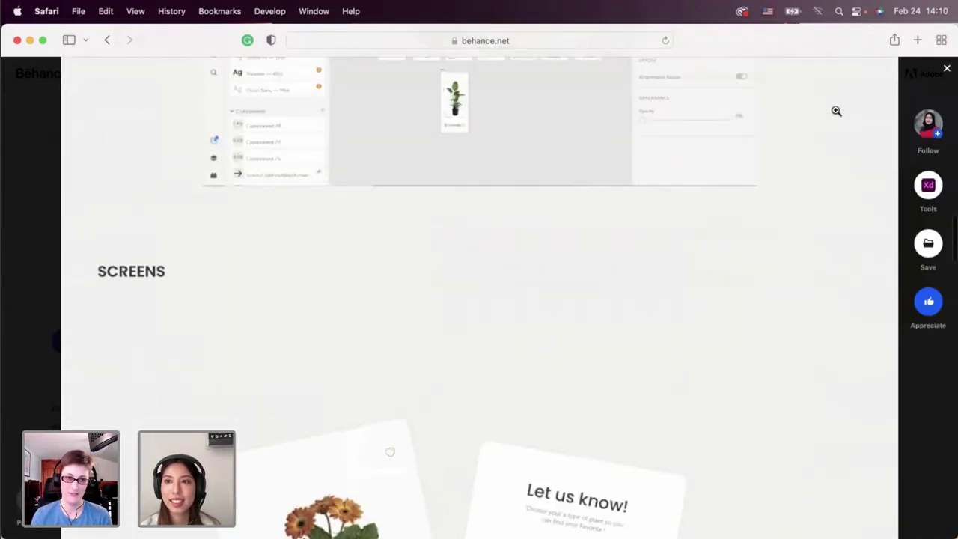
{"action": "left_click", "coordinate": [945, 70]}
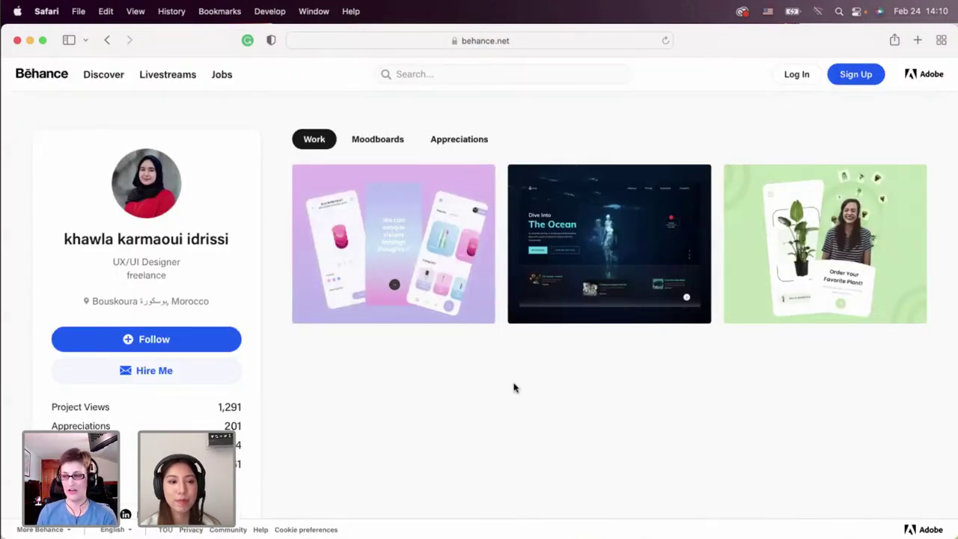
Review the designer's profile statistics, About Me text and project thumbnails.
{"action": "scroll", "coordinate": [514, 388], "scroll_direction": "down", "scroll_amount": 6}
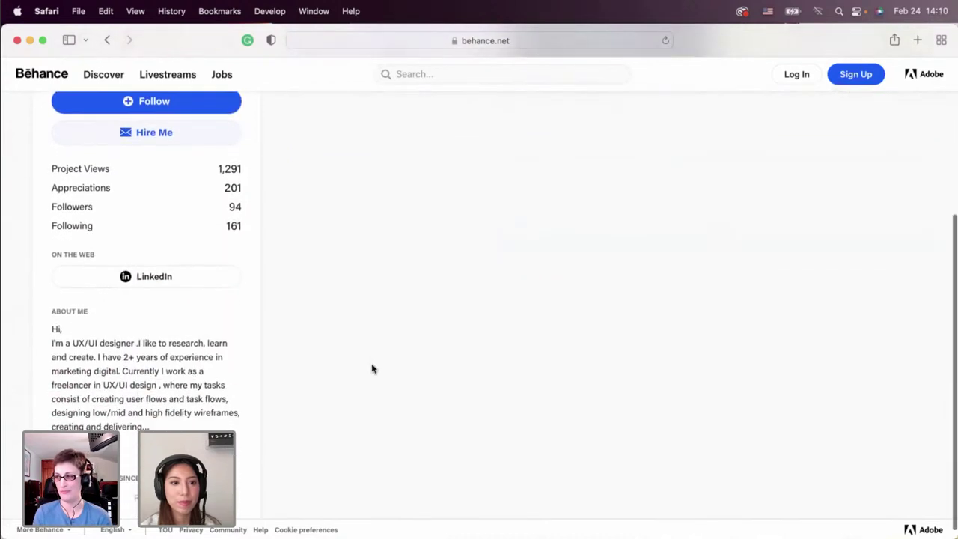
{"action": "scroll", "coordinate": [287, 283], "scroll_direction": "up", "scroll_amount": 5}
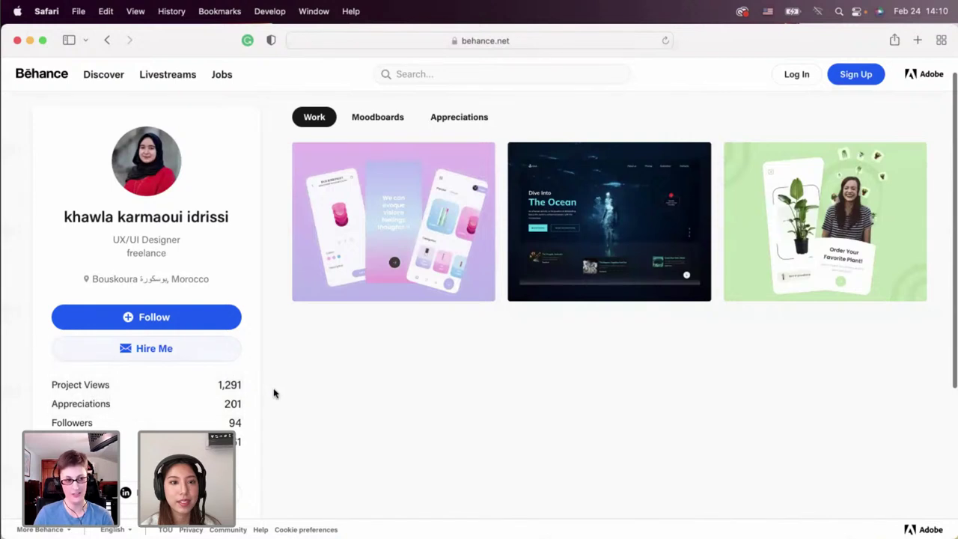
{"action": "scroll", "coordinate": [274, 393], "scroll_direction": "down", "scroll_amount": 1}
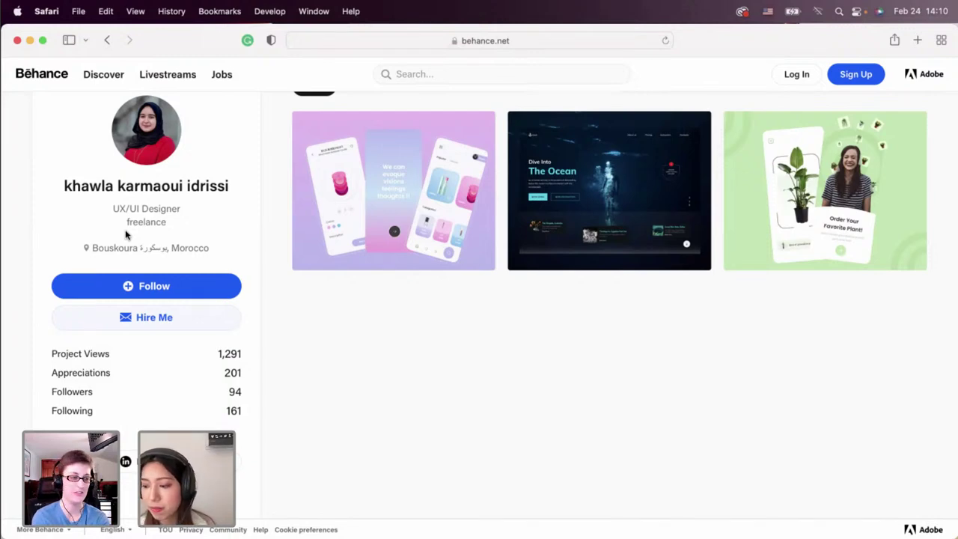
Switch to the 1800Design document in Adobe XD and inspect the category buttons on the mobile Community artboard.
{"action": "key", "text": "ctrl+Left"}
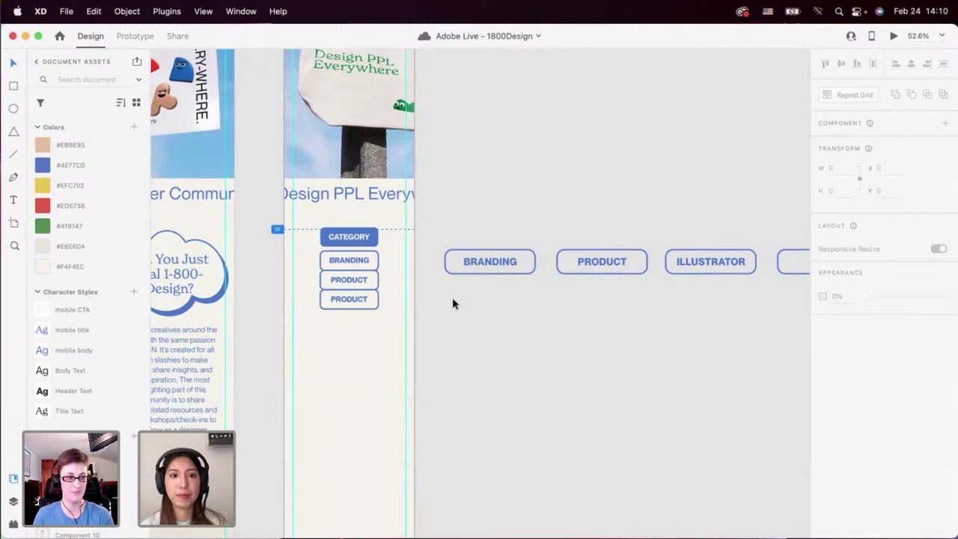
{"action": "scroll", "coordinate": [453, 303], "scroll_direction": "left", "scroll_amount": 3}
{"action": "scroll", "coordinate": [453, 303], "scroll_direction": "up", "scroll_amount": 1}
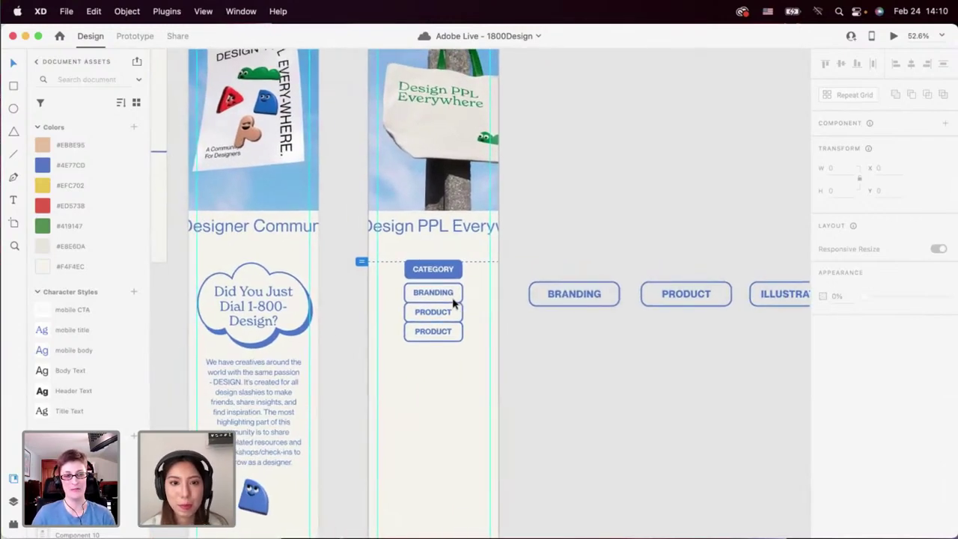
{"action": "scroll", "coordinate": [453, 302], "scroll_direction": "up", "scroll_amount": 3}
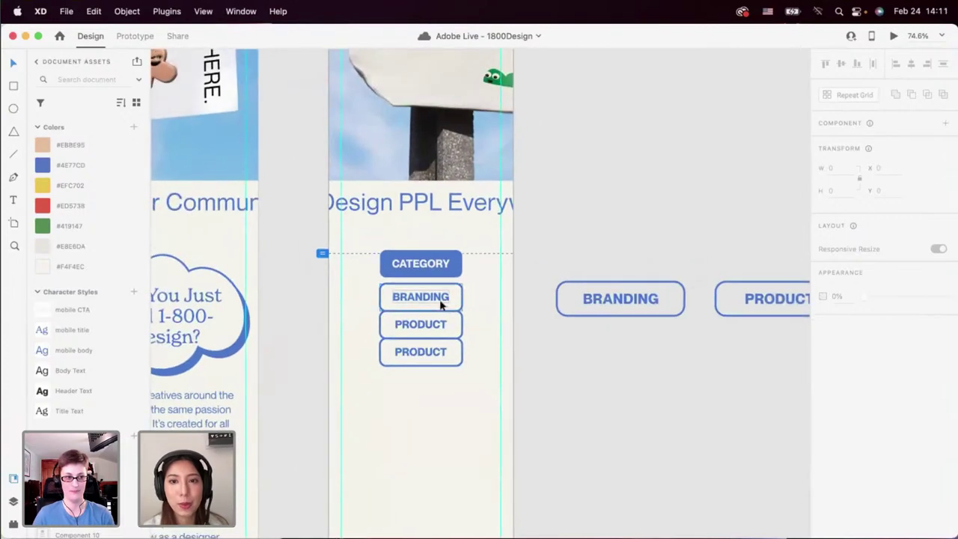
{"action": "scroll", "coordinate": [441, 303], "scroll_direction": "down", "scroll_amount": 5}
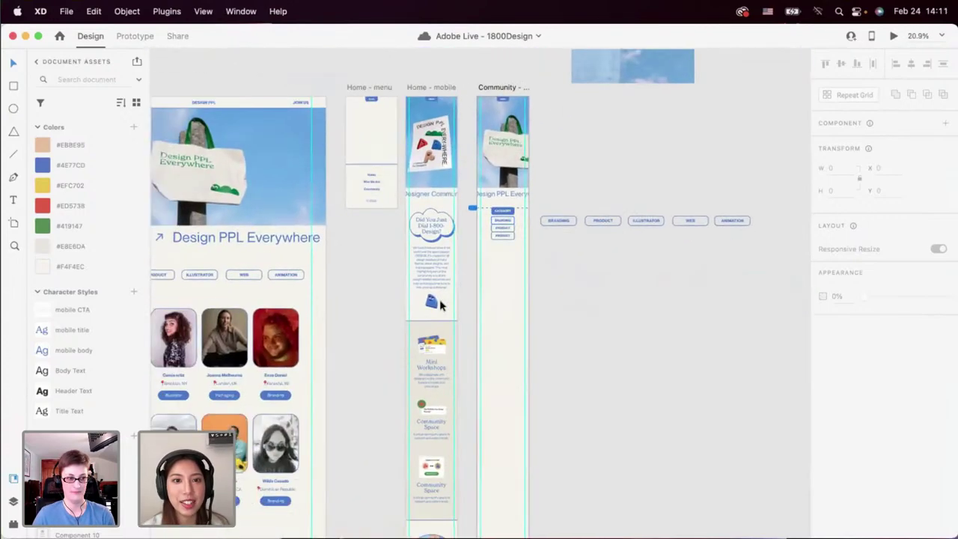
{"action": "scroll", "coordinate": [473, 278], "scroll_direction": "up", "scroll_amount": 2}
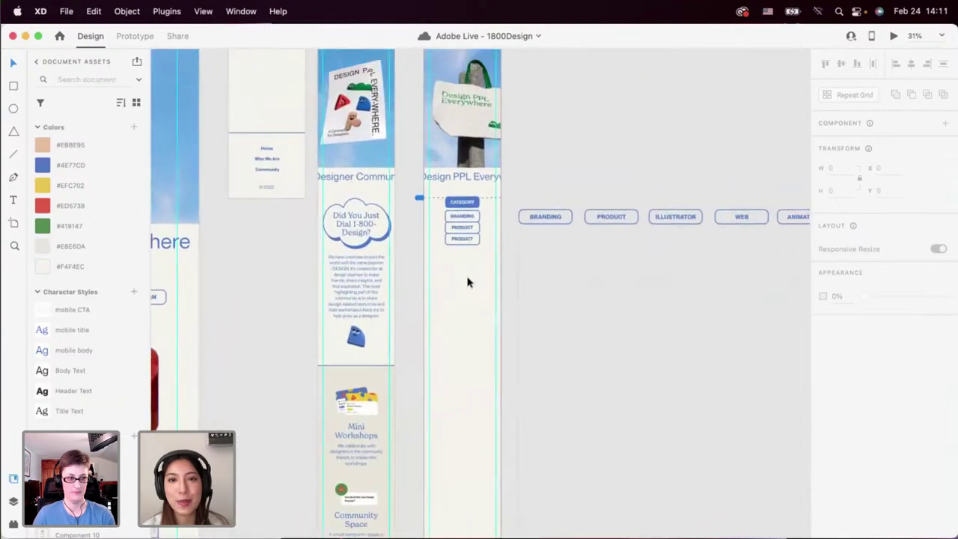
Examine the category buttons on the mobile Community artboard and compare them with the category row on the desktop Community page.
{"action": "scroll", "coordinate": [466, 280], "scroll_direction": "up", "scroll_amount": 1}
{"action": "scroll", "coordinate": [396, 334], "scroll_direction": "up", "scroll_amount": 3}
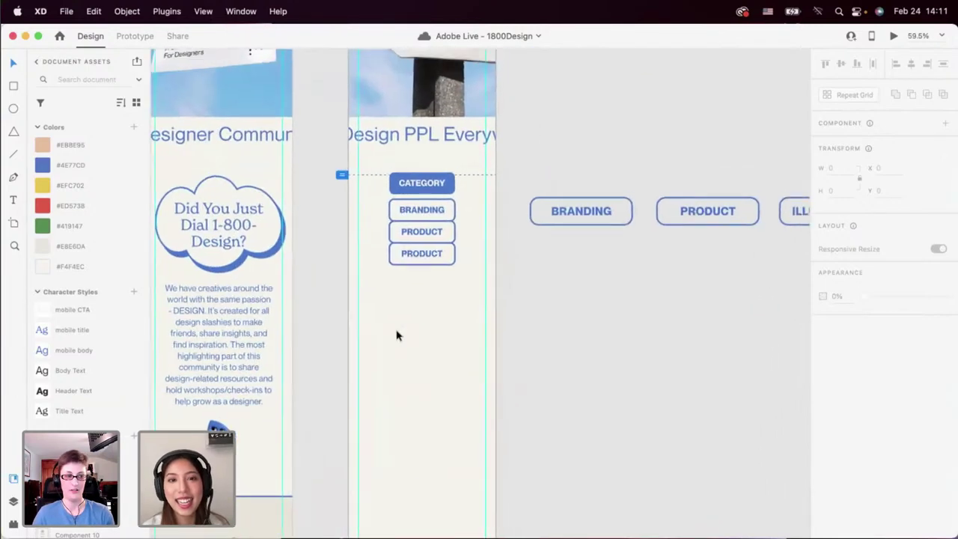
{"action": "scroll", "coordinate": [419, 302], "scroll_direction": "up", "scroll_amount": 1}
{"action": "scroll", "coordinate": [419, 304], "scroll_direction": "up", "scroll_amount": 3}
{"action": "scroll", "coordinate": [428, 276], "scroll_direction": "up", "scroll_amount": 1}
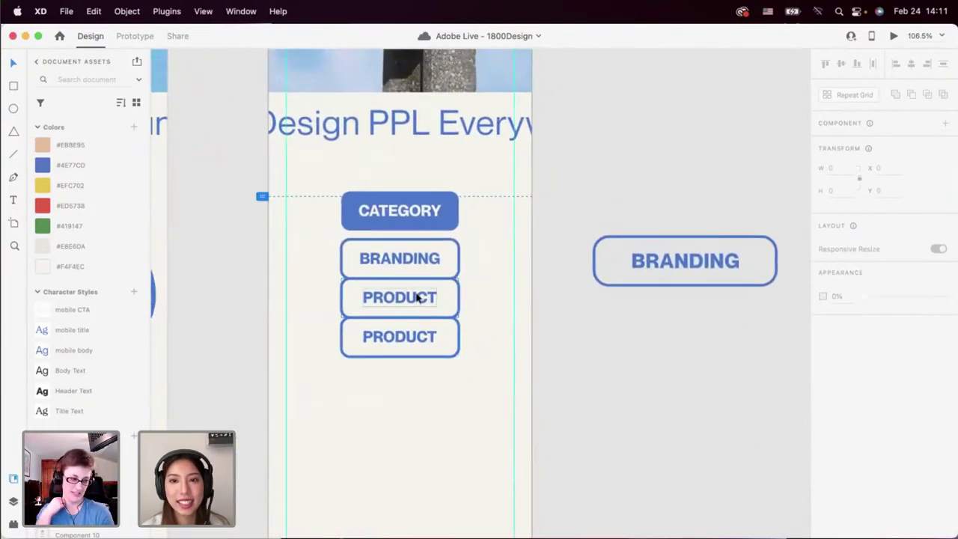
{"action": "scroll", "coordinate": [417, 298], "scroll_direction": "down", "scroll_amount": 2}
{"action": "scroll", "coordinate": [416, 298], "scroll_direction": "right", "scroll_amount": 1}
{"action": "scroll", "coordinate": [416, 300], "scroll_direction": "down", "scroll_amount": 3}
{"action": "scroll", "coordinate": [414, 300], "scroll_direction": "left", "scroll_amount": 2}
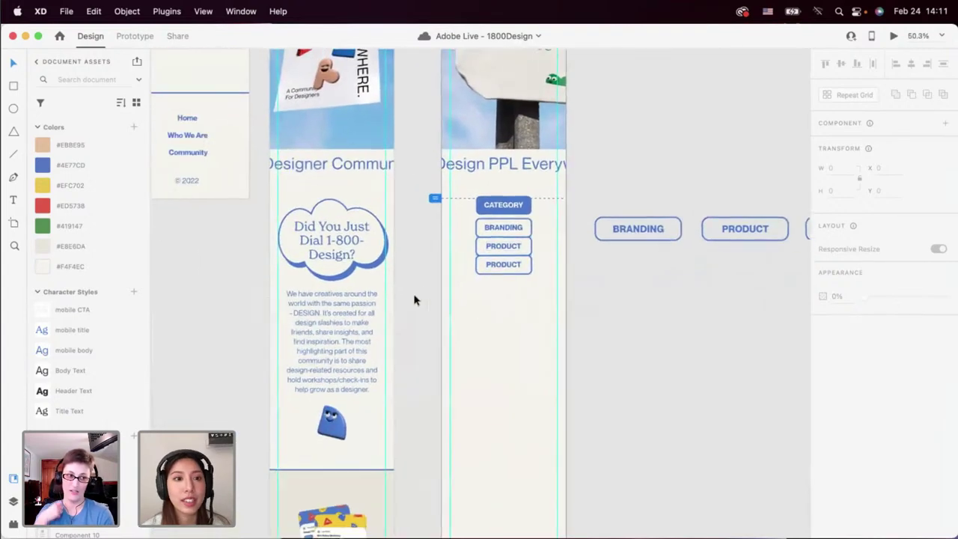
{"action": "scroll", "coordinate": [415, 300], "scroll_direction": "left", "scroll_amount": 3}
{"action": "scroll", "coordinate": [414, 298], "scroll_direction": "up", "scroll_amount": 2}
{"action": "scroll", "coordinate": [403, 305], "scroll_direction": "down", "scroll_amount": 3}
{"action": "scroll", "coordinate": [402, 305], "scroll_direction": "left", "scroll_amount": 3}
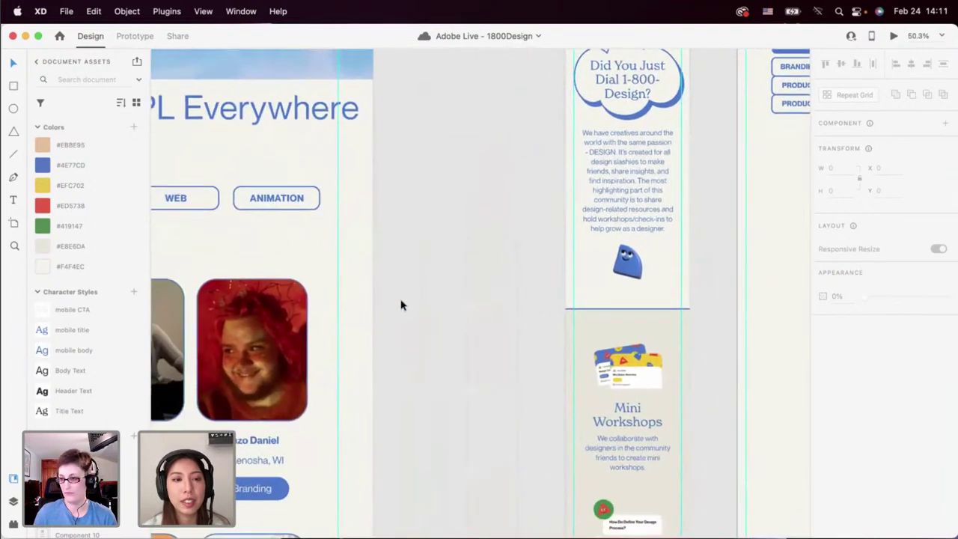
Draw a borderless white rectangle about 550 by 338 over the lower part of the mobile page's Community Highlight section.
{"action": "scroll", "coordinate": [401, 306], "scroll_direction": "down", "scroll_amount": 4}
{"action": "scroll", "coordinate": [401, 304], "scroll_direction": "down", "scroll_amount": 3}
{"action": "scroll", "coordinate": [400, 305], "scroll_direction": "right", "scroll_amount": 2}
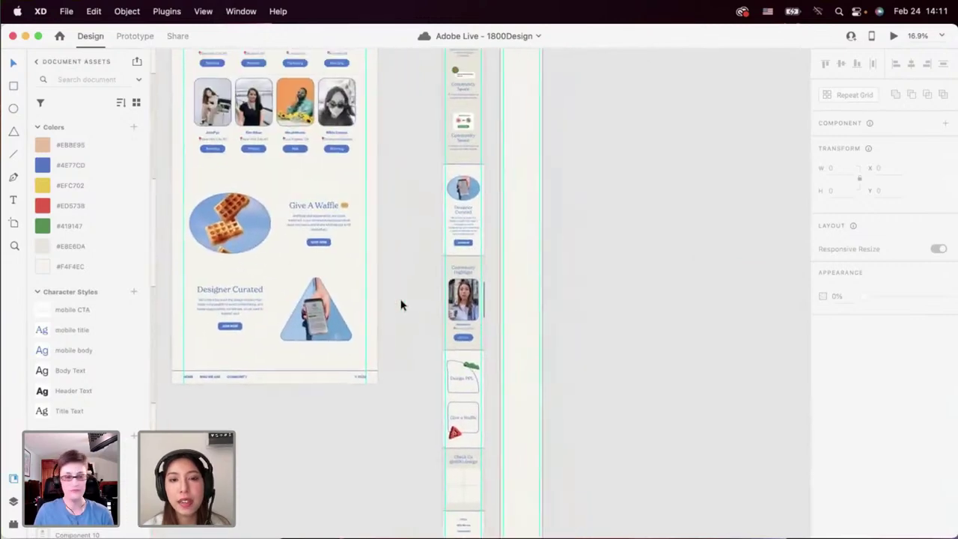
{"action": "scroll", "coordinate": [428, 327], "scroll_direction": "up", "scroll_amount": 2}
{"action": "scroll", "coordinate": [415, 333], "scroll_direction": "right", "scroll_amount": 2}
{"action": "scroll", "coordinate": [402, 334], "scroll_direction": "up", "scroll_amount": 5}
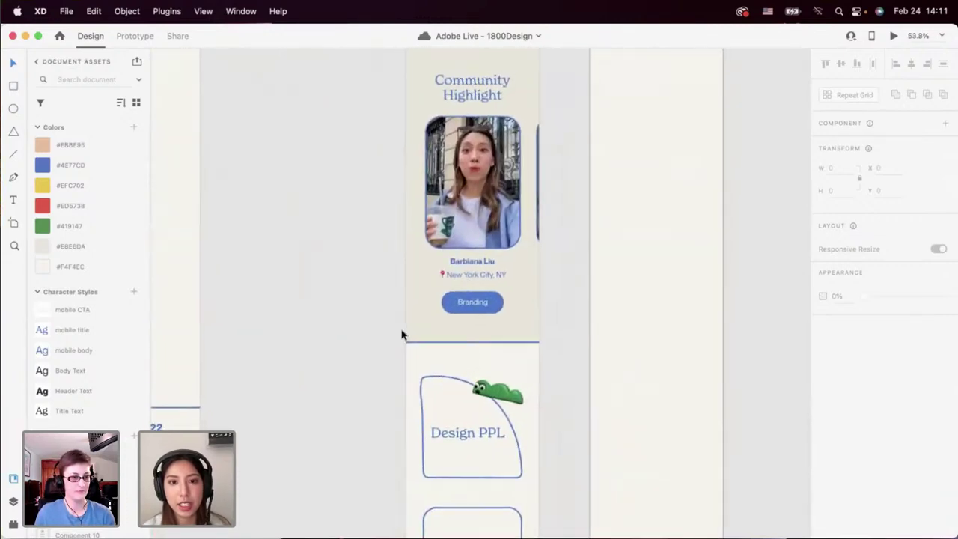
{"action": "scroll", "coordinate": [407, 330], "scroll_direction": "up", "scroll_amount": 3}
{"action": "scroll", "coordinate": [424, 317], "scroll_direction": "down", "scroll_amount": 5}
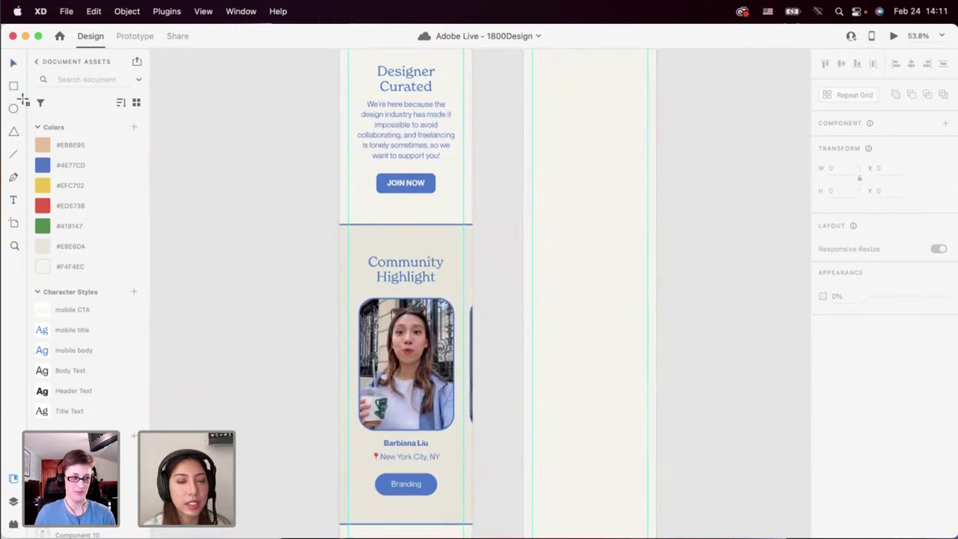
{"action": "scroll", "coordinate": [295, 411], "scroll_direction": "down", "scroll_amount": 2}
{"action": "left_click_drag", "start_coordinate": [307, 342], "coordinate": [496, 455]}
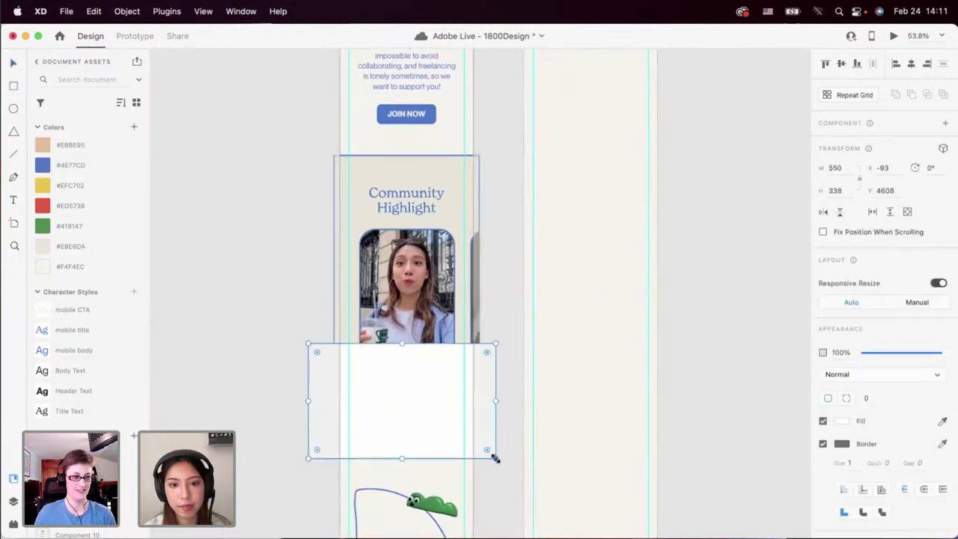
{"action": "left_click", "coordinate": [824, 444]}
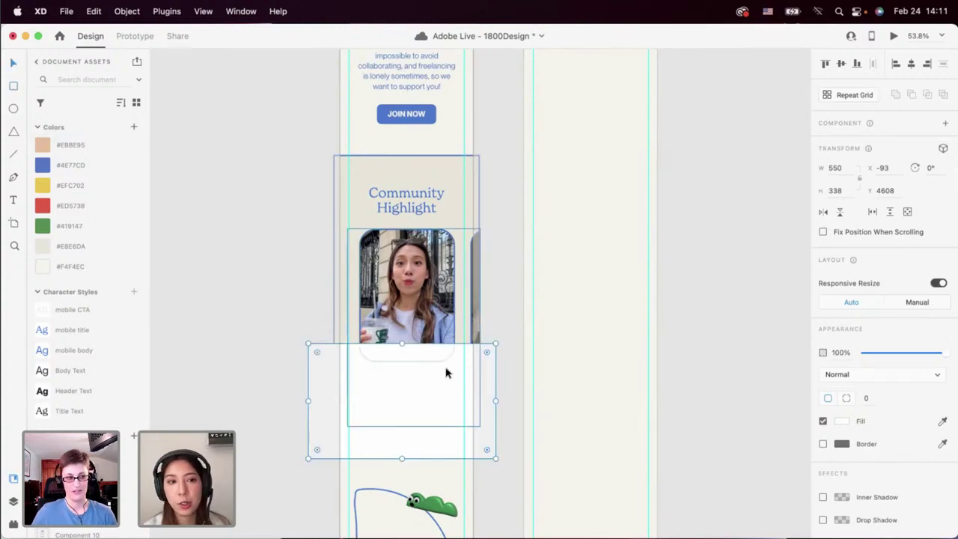
Apply a Background Blur effect to the rectangle over the Community Highlight section.
{"action": "scroll", "coordinate": [855, 428], "scroll_direction": "down", "scroll_amount": 2}
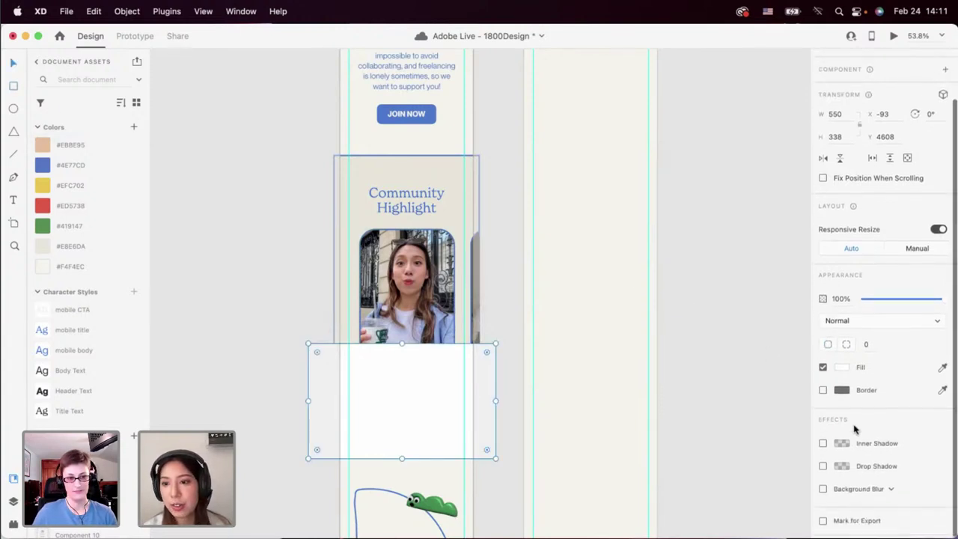
{"action": "left_click", "coordinate": [836, 496]}
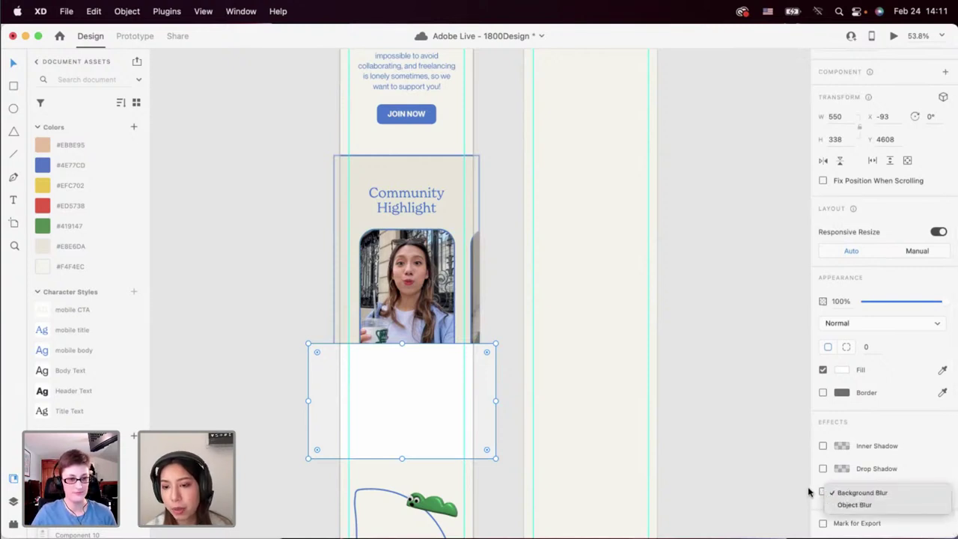
{"action": "left_click", "coordinate": [811, 493]}
{"action": "left_click", "coordinate": [823, 492]}
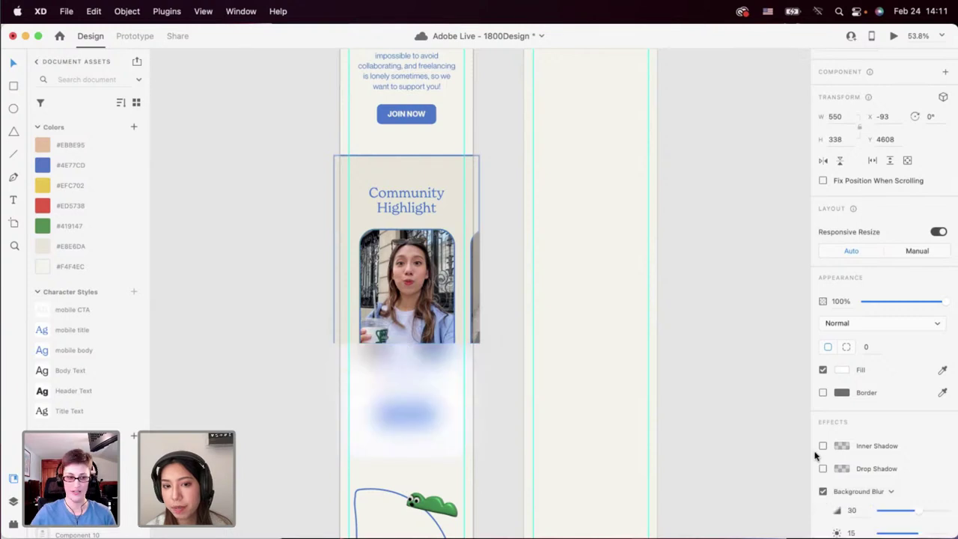
{"action": "scroll", "coordinate": [849, 505], "scroll_direction": "down", "scroll_amount": 3}
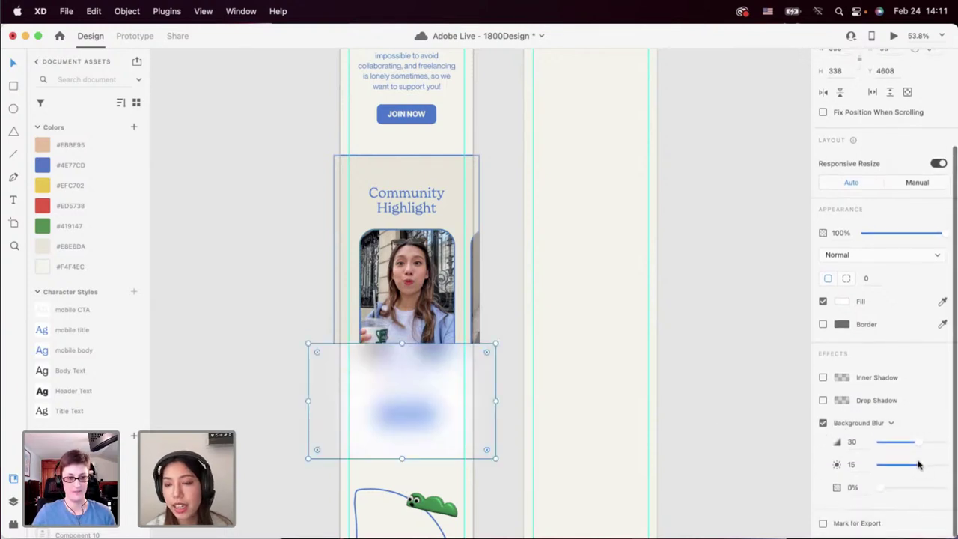
Set the rectangle's background blur amount to 11 and its brightness to 6, keeping the effect's opacity at 0%.
{"action": "mouse_move", "coordinate": [918, 447]}
{"action": "left_mouse_down"}
{"action": "mouse_move", "coordinate": [891, 450]}
{"action": "mouse_move", "coordinate": [910, 449]}
{"action": "mouse_move", "coordinate": [901, 448]}
{"action": "left_mouse_up"}
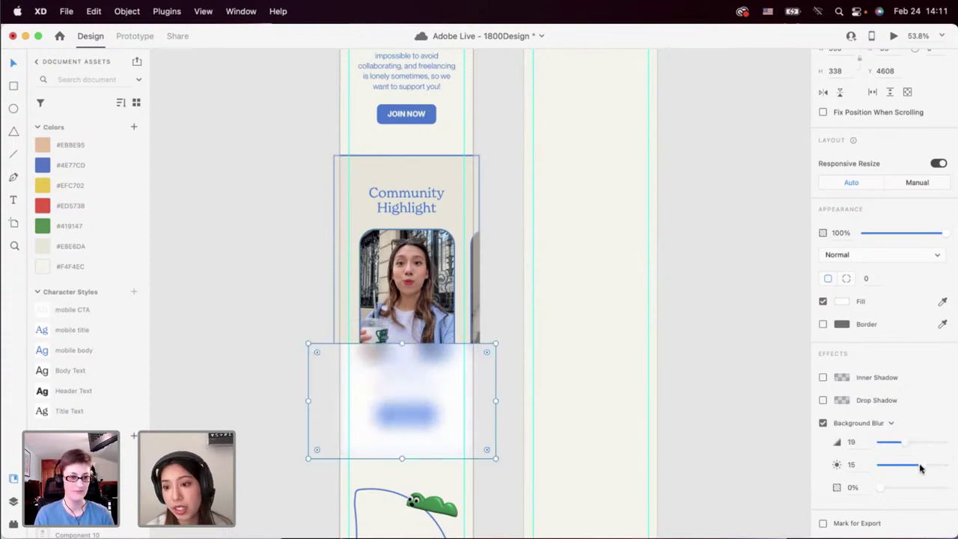
{"action": "mouse_move", "coordinate": [921, 468]}
{"action": "left_mouse_down"}
{"action": "mouse_move", "coordinate": [903, 467]}
{"action": "mouse_move", "coordinate": [915, 468]}
{"action": "left_mouse_up"}
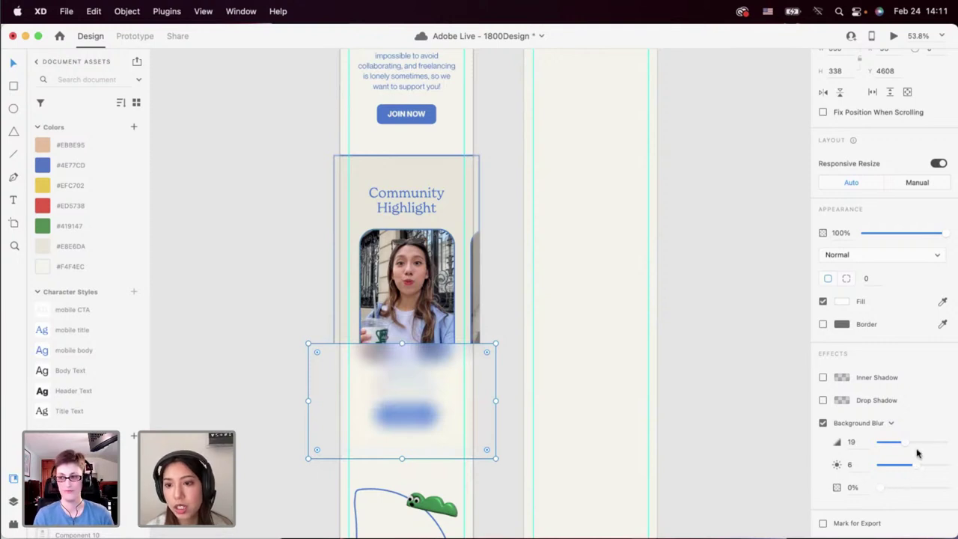
{"action": "left_click_drag", "start_coordinate": [904, 443], "coordinate": [894, 445]}
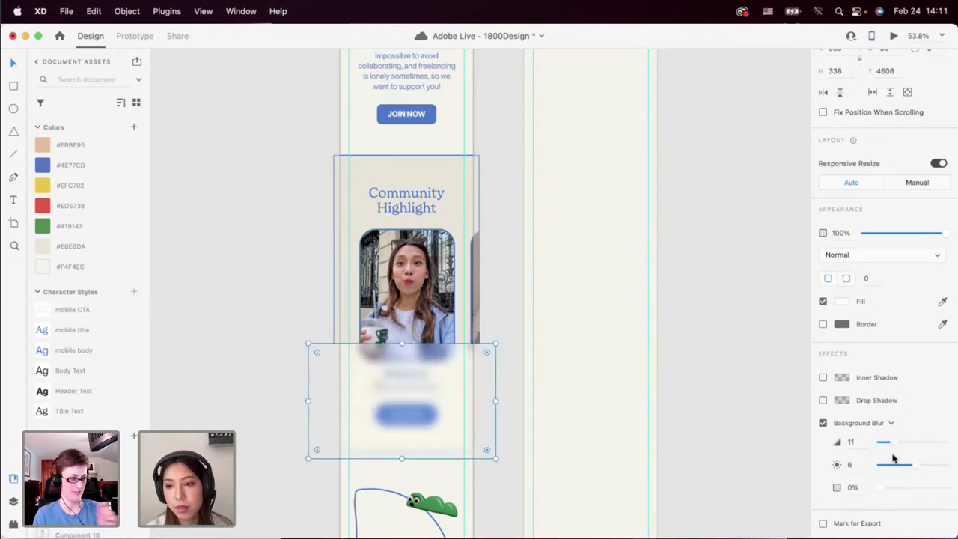
{"action": "left_click_drag", "start_coordinate": [879, 492], "coordinate": [854, 488]}
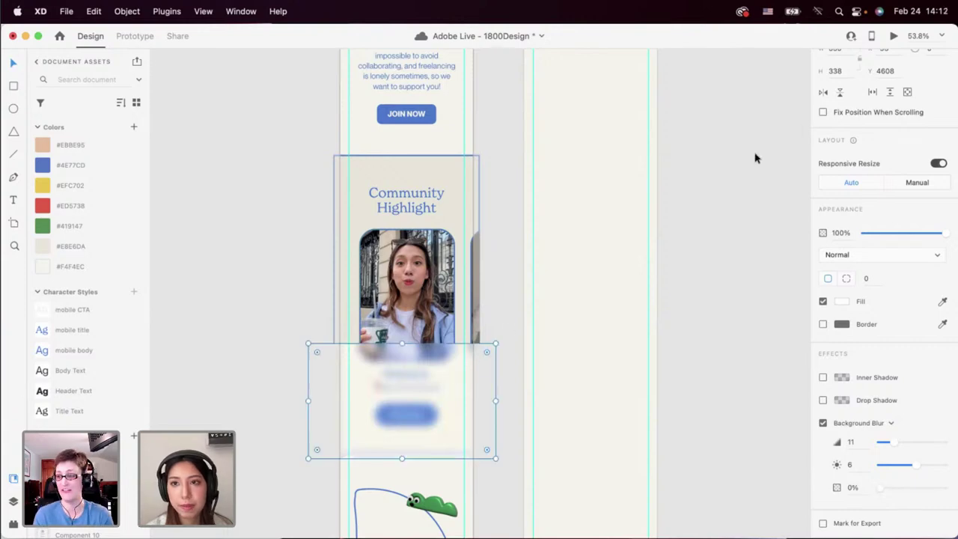
Preview the mobile page down to the blurred Community Highlight section, and close the preview.
{"action": "left_click", "coordinate": [893, 36]}
{"action": "scroll", "coordinate": [234, 325], "scroll_direction": "down", "scroll_amount": 10}
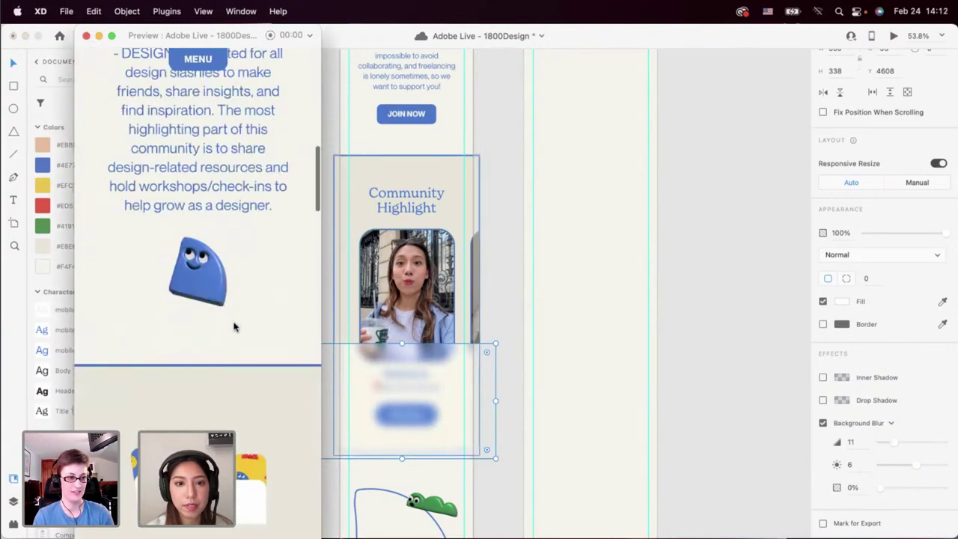
{"action": "scroll", "coordinate": [234, 326], "scroll_direction": "down", "scroll_amount": 15}
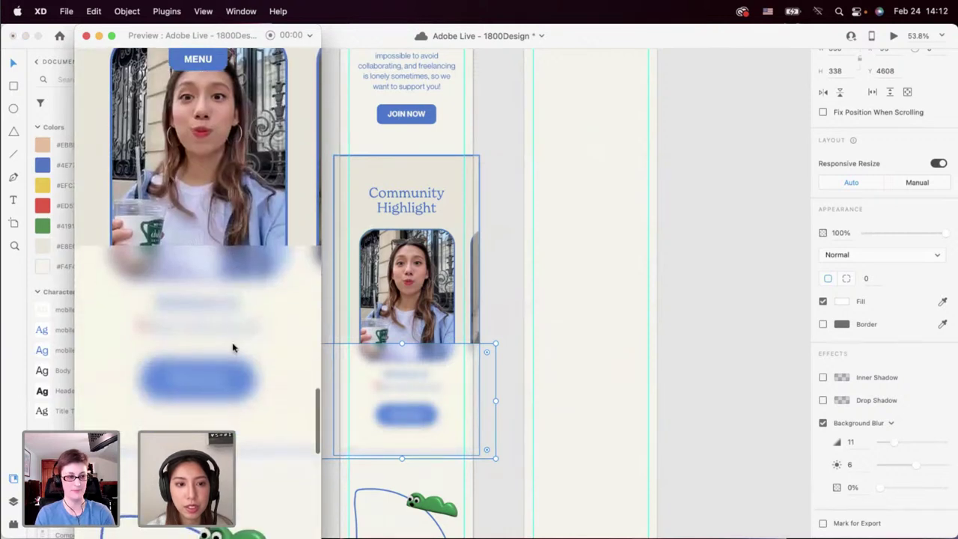
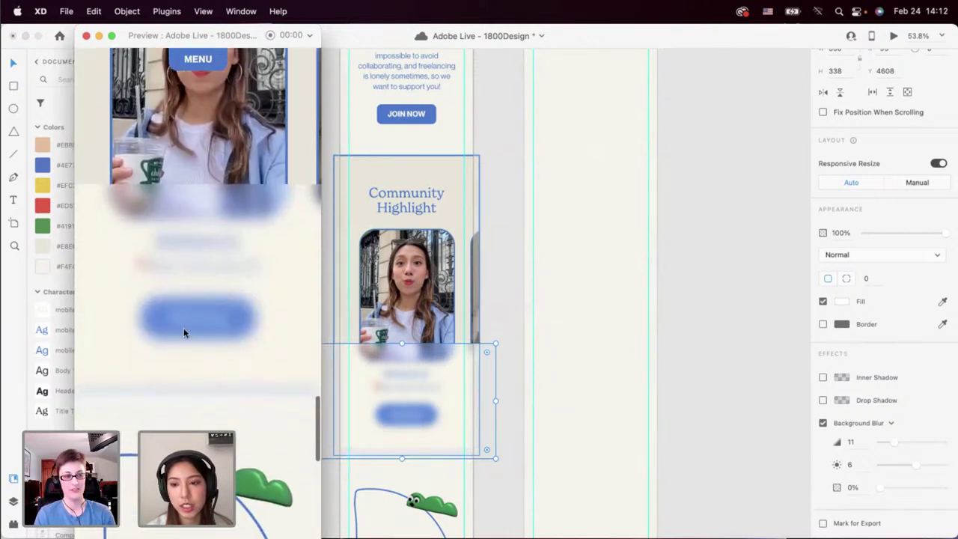
{"action": "left_click", "coordinate": [86, 36]}
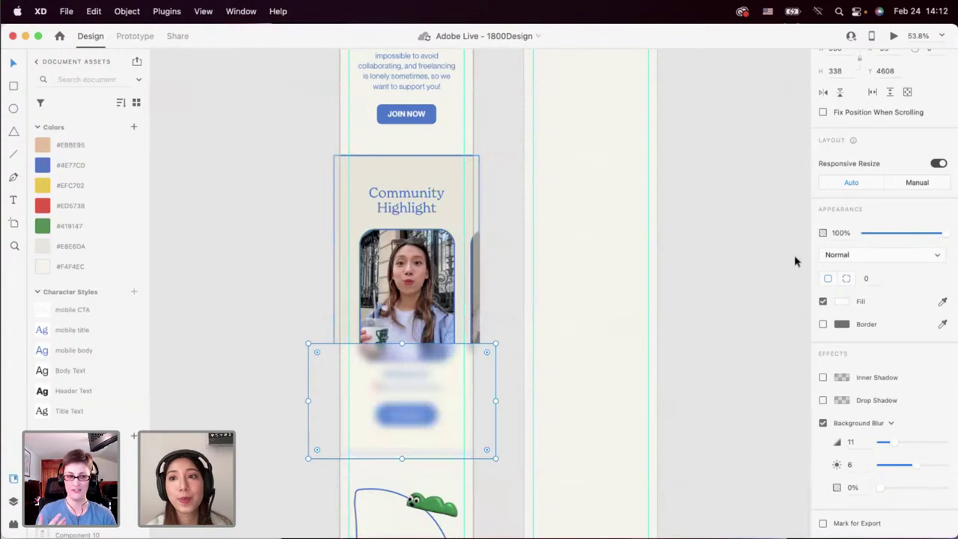
Delete the blurred rectangle from the Community Highlight section.
{"action": "scroll", "coordinate": [852, 236], "scroll_direction": "up", "scroll_amount": 4}
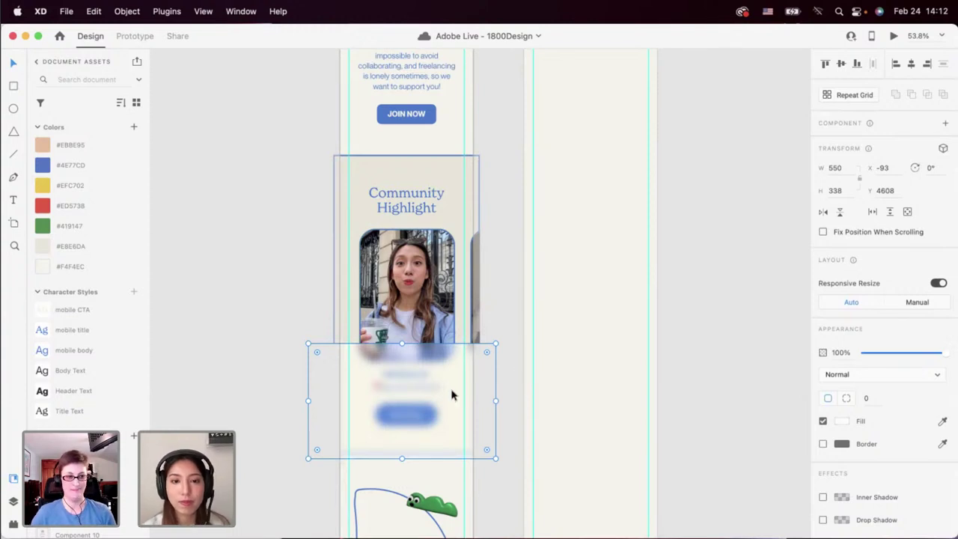
{"action": "key", "text": "Delete"}
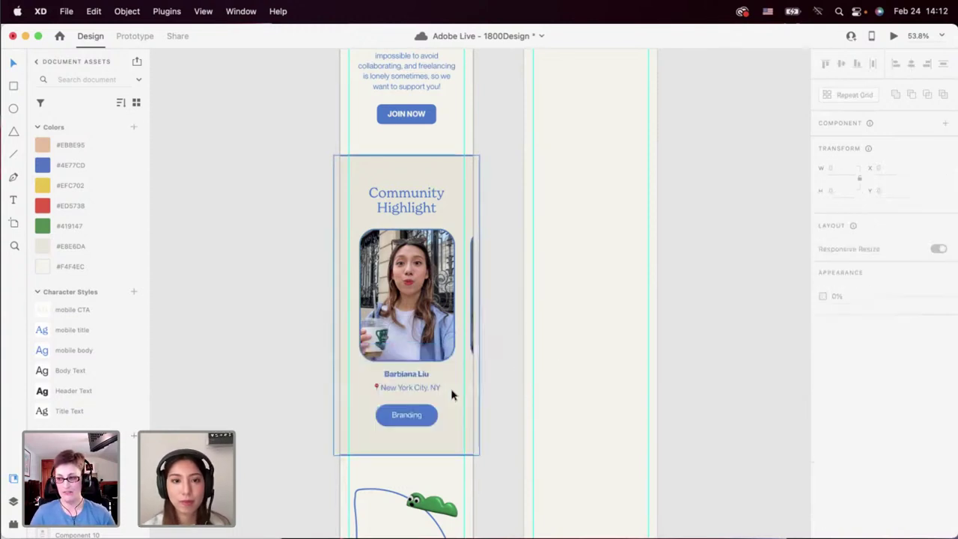
Change the label of the lowest PRODUCT button under CATEGORY on the mobile Community artboard to "Illustrator".
{"action": "scroll", "coordinate": [452, 395], "scroll_direction": "down", "scroll_amount": 5}
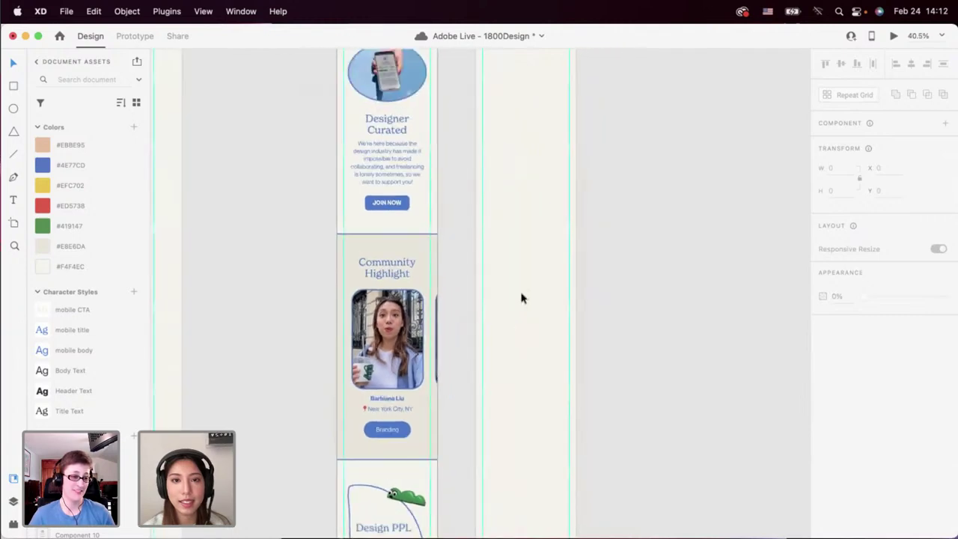
{"action": "scroll", "coordinate": [522, 300], "scroll_direction": "up", "scroll_amount": 10}
{"action": "scroll", "coordinate": [522, 299], "scroll_direction": "right", "scroll_amount": 2}
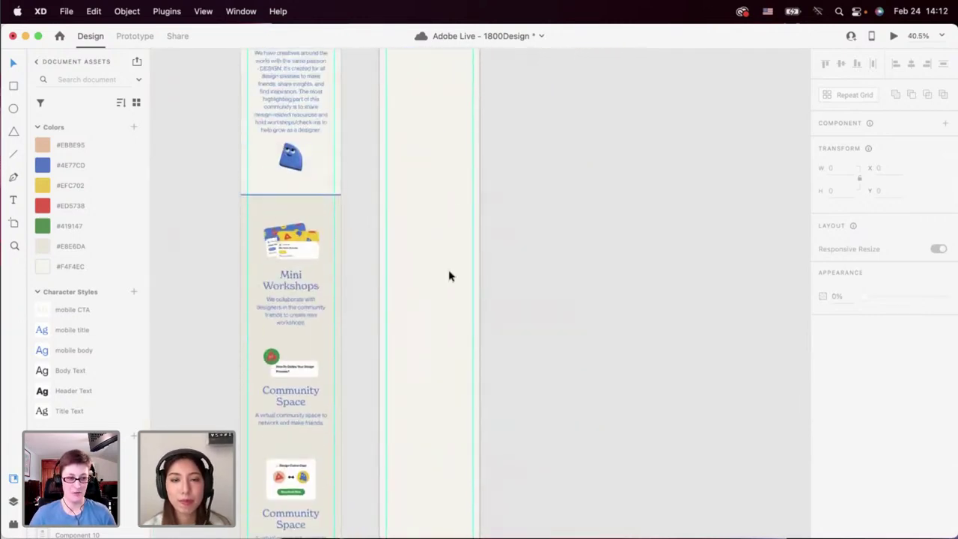
{"action": "scroll", "coordinate": [439, 306], "scroll_direction": "up", "scroll_amount": 5}
{"action": "scroll", "coordinate": [439, 305], "scroll_direction": "down", "scroll_amount": 5}
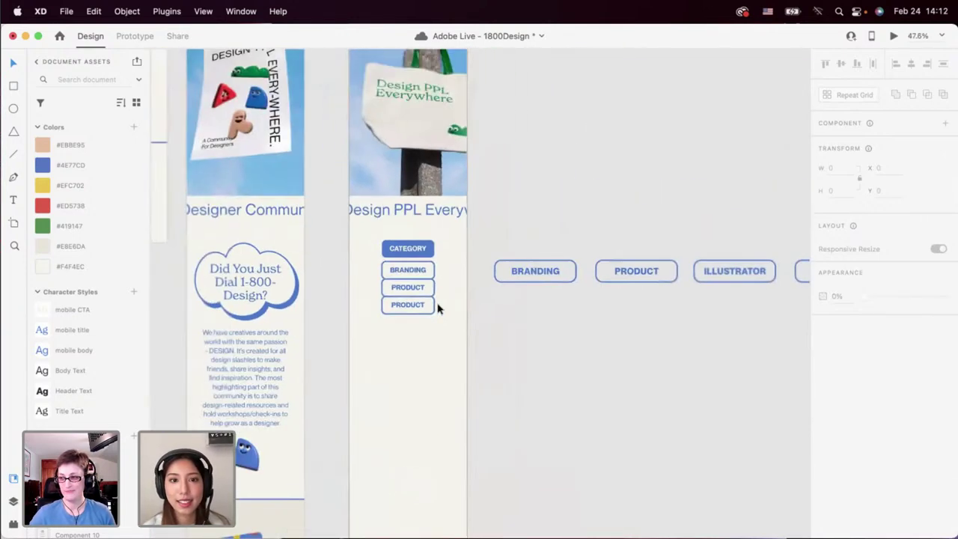
{"action": "scroll", "coordinate": [439, 307], "scroll_direction": "up", "scroll_amount": 2}
{"action": "left_click", "coordinate": [340, 307]}
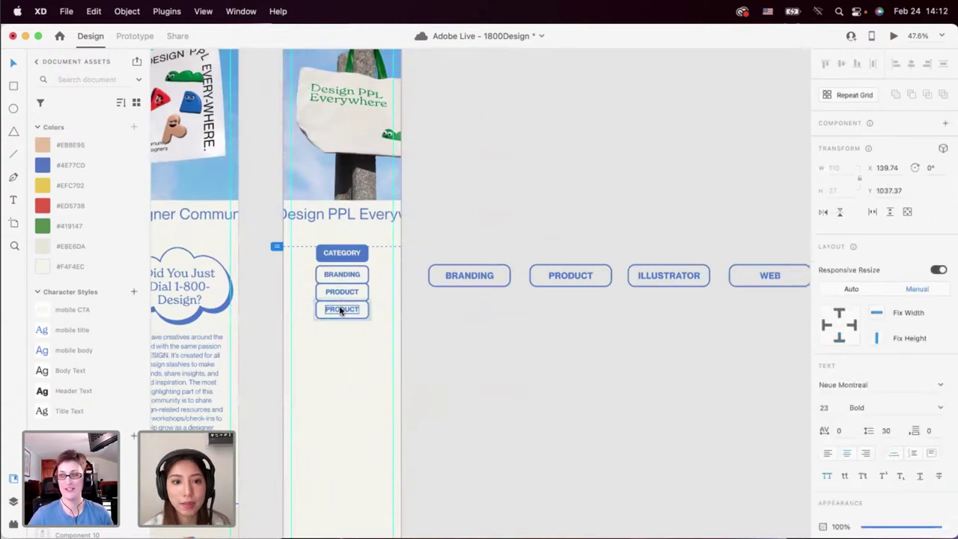
{"action": "double_click", "coordinate": [341, 307]}
{"action": "key", "text": "BackSpace"}
{"action": "type", "text": "Illustrator"}
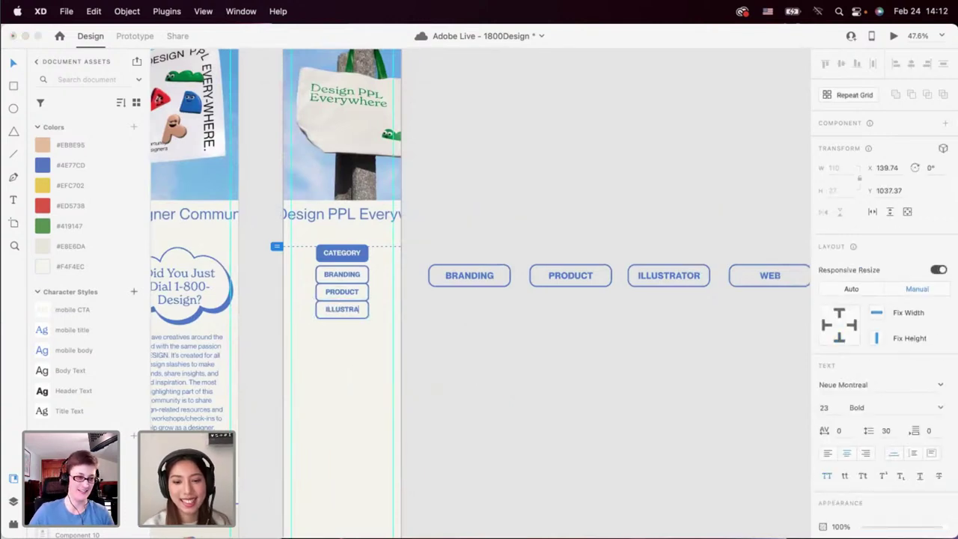
{"action": "left_click", "coordinate": [332, 346]}
{"action": "left_click", "coordinate": [358, 343]}
{"action": "scroll", "coordinate": [356, 333], "scroll_direction": "up", "scroll_amount": 2}
{"action": "scroll", "coordinate": [356, 334], "scroll_direction": "up", "scroll_amount": 4}
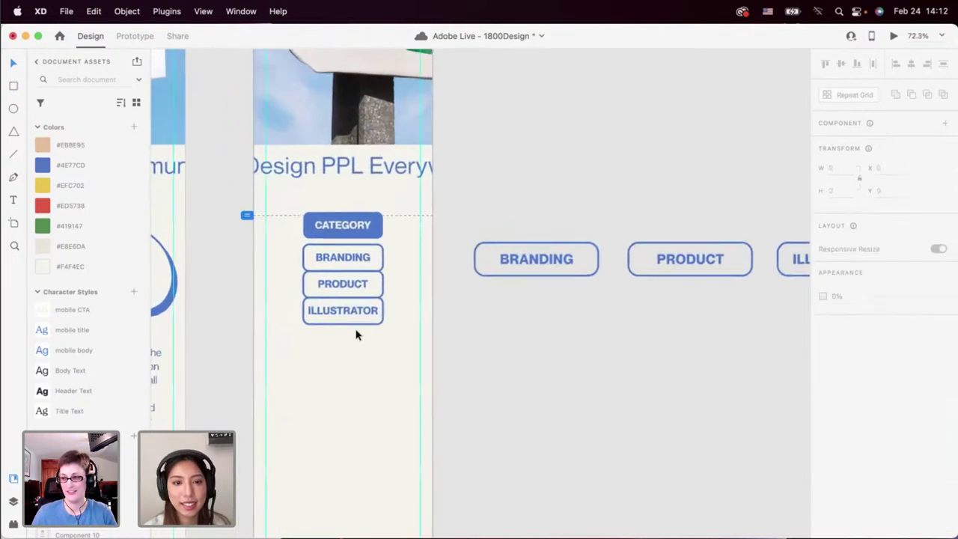
{"action": "left_click", "coordinate": [352, 322]}
{"action": "scroll", "coordinate": [355, 326], "scroll_direction": "down", "scroll_amount": 4}
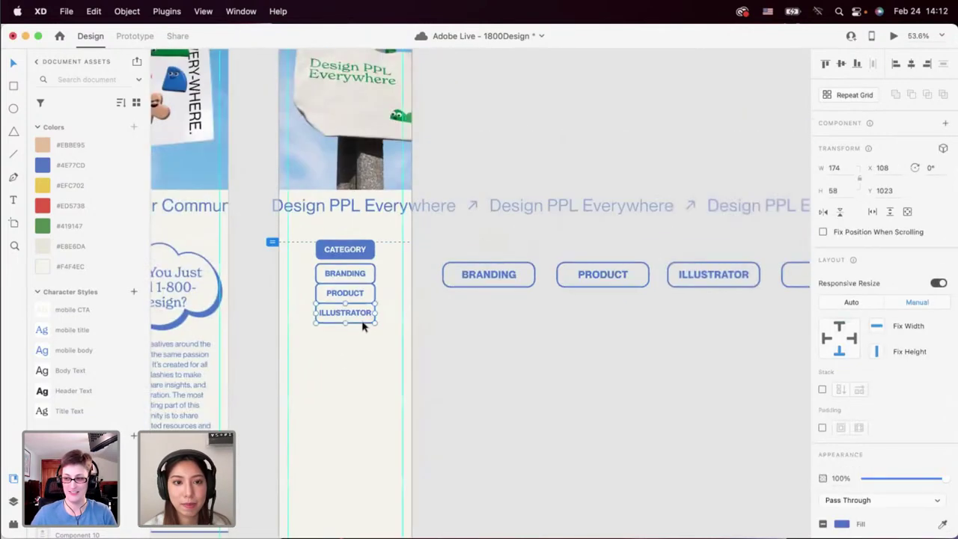
{"action": "left_click", "coordinate": [357, 293]}
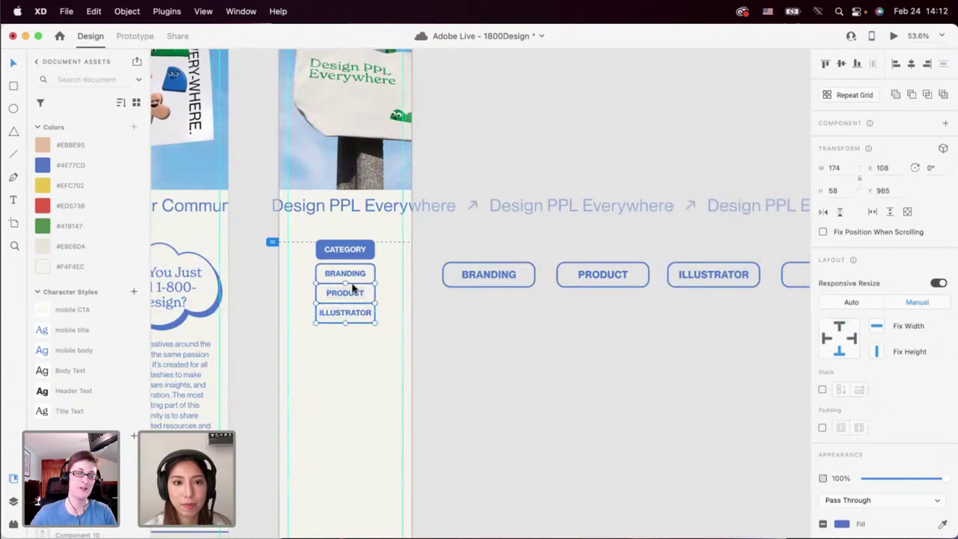
{"action": "left_click", "coordinate": [350, 278]}
{"action": "left_click", "coordinate": [350, 280]}
{"action": "left_click", "coordinate": [353, 294]}
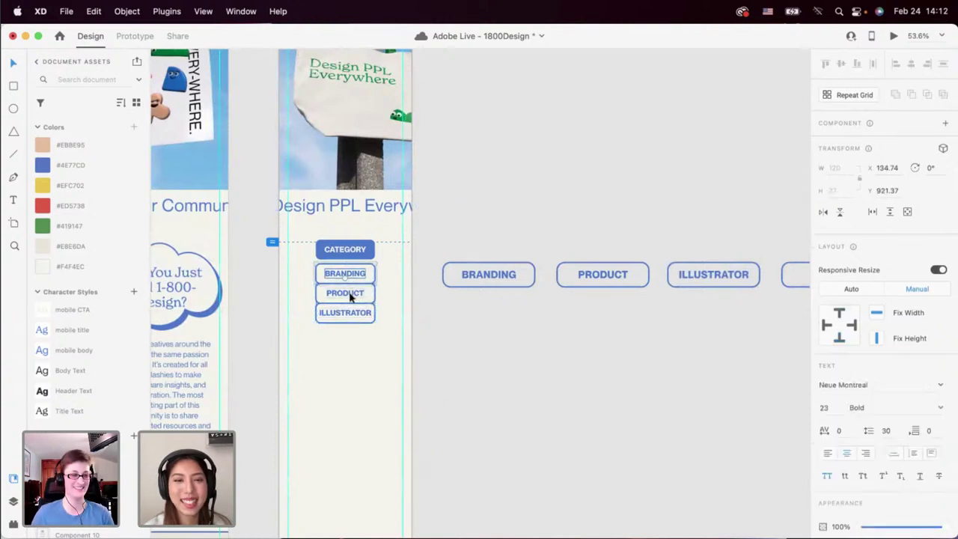
{"action": "left_click", "coordinate": [353, 337]}
Select the CATEGORY button with the three option buttons below it and widen them together to about 197.
{"action": "scroll", "coordinate": [359, 330], "scroll_direction": "up", "scroll_amount": 3}
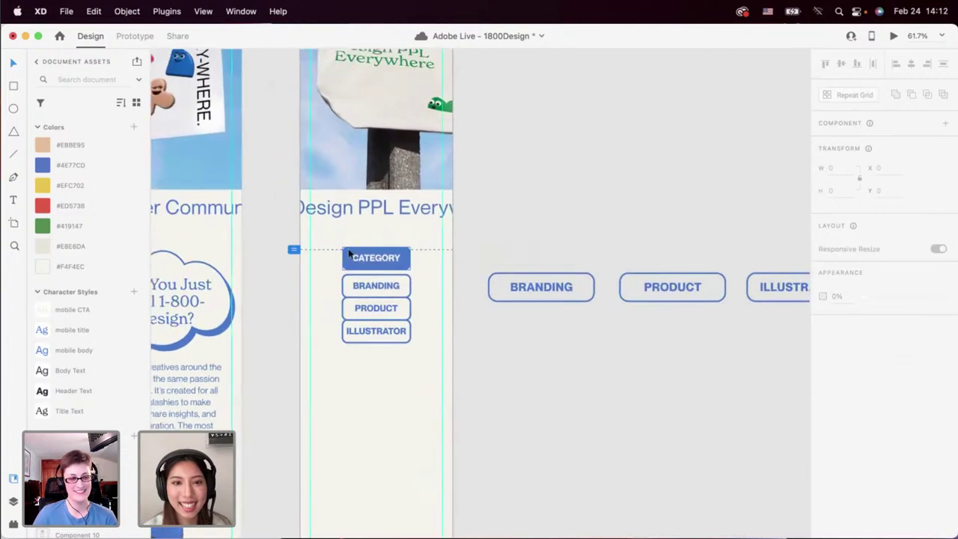
{"action": "scroll", "coordinate": [352, 286], "scroll_direction": "up", "scroll_amount": 2}
{"action": "left_click", "coordinate": [344, 264]}
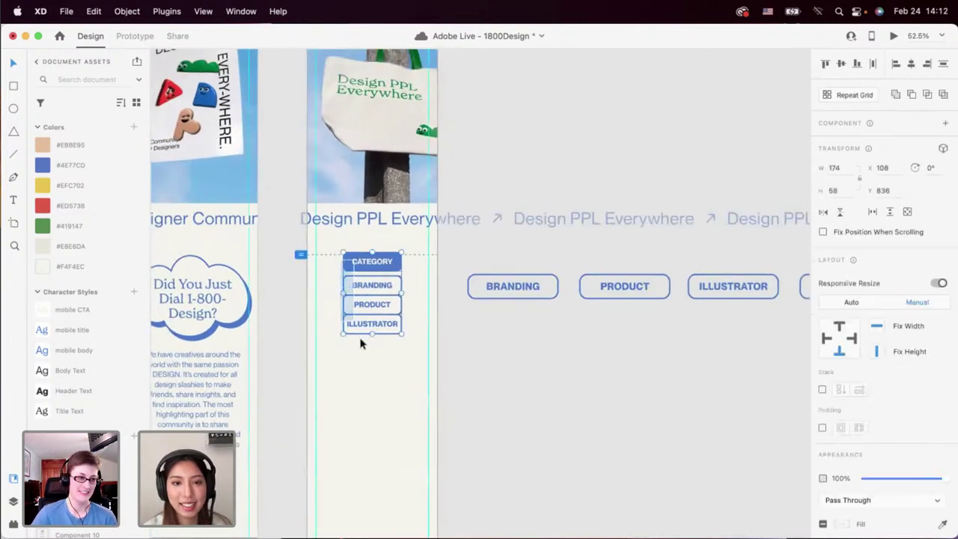
{"action": "mouse_move", "coordinate": [346, 295]}
{"action": "left_mouse_down"}
{"action": "mouse_move", "coordinate": [325, 292]}
{"action": "mouse_move", "coordinate": [337, 293]}
{"action": "left_mouse_up"}
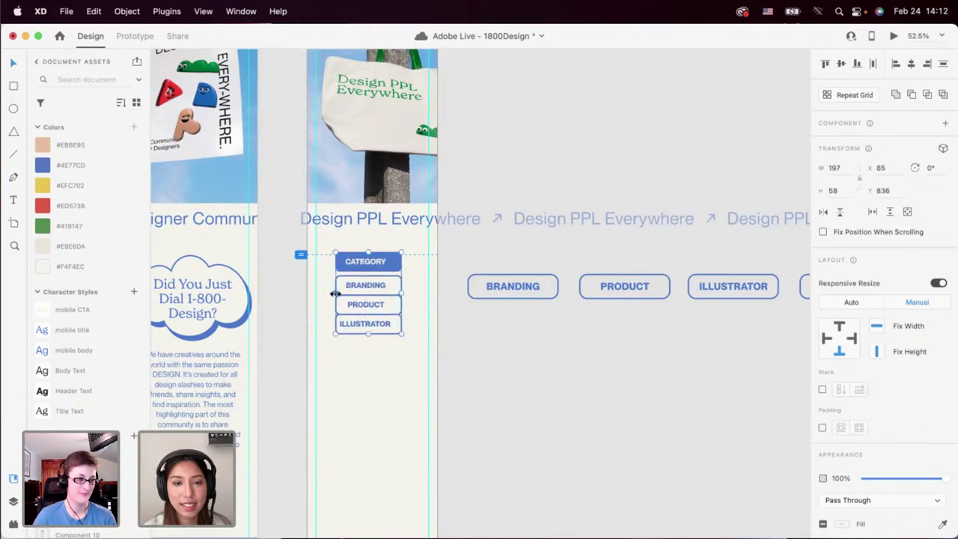
Ungroup the CATEGORY button and its three option buttons, and centre their labels horizontally with the outlines.
{"action": "right_click", "coordinate": [373, 326]}
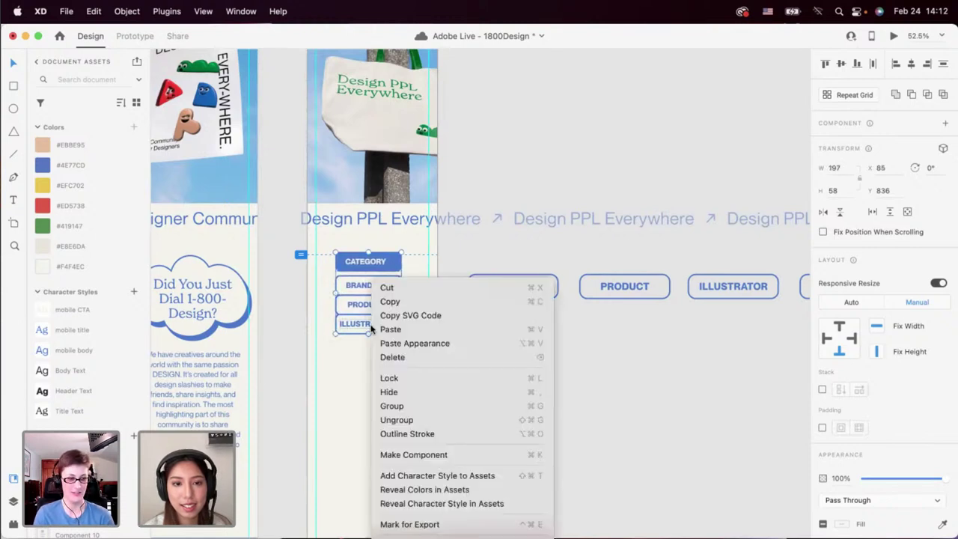
{"action": "left_click", "coordinate": [395, 422]}
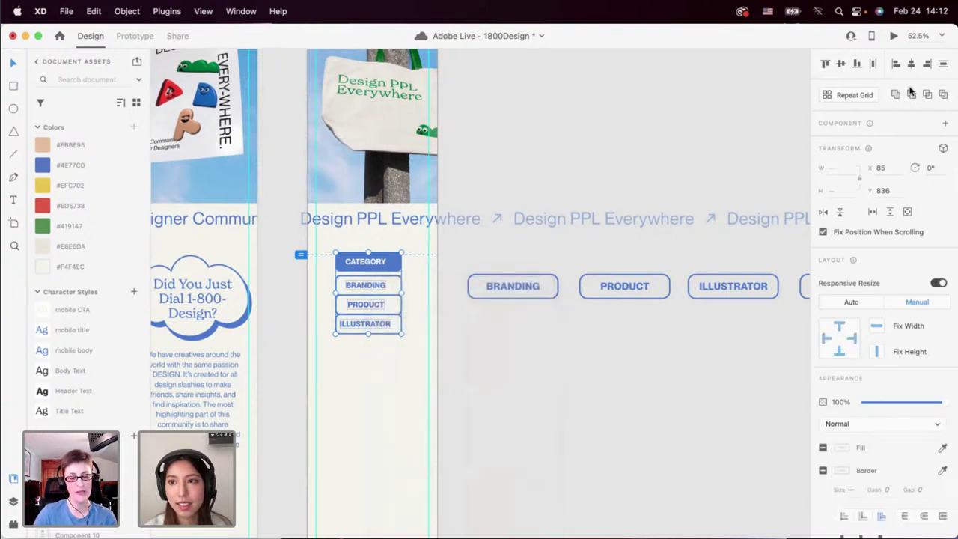
{"action": "left_click", "coordinate": [385, 336]}
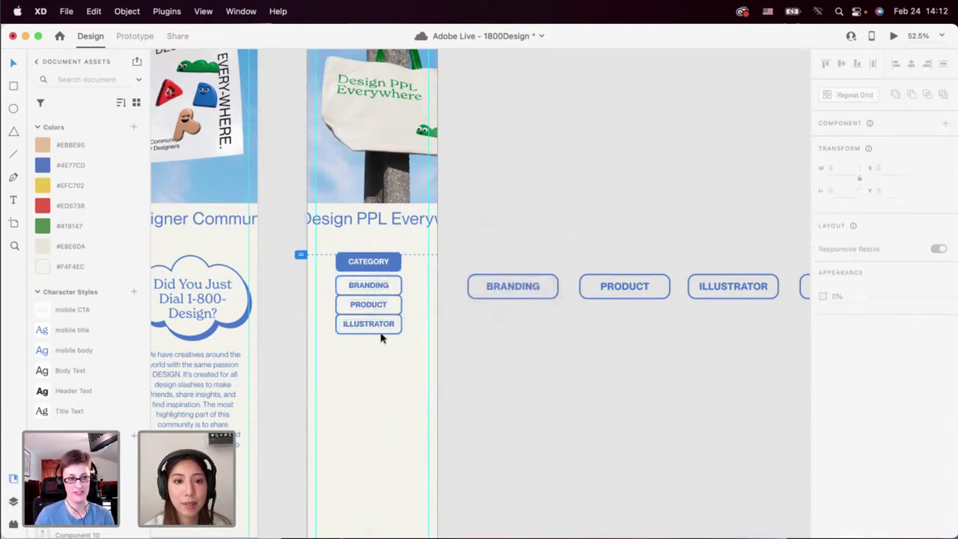
Duplicate the ILLUSTRATOR button directly beneath itself on the mobile Community artboard and label the copy "WEB".
{"action": "scroll", "coordinate": [375, 335], "scroll_direction": "up", "scroll_amount": 3}
{"action": "scroll", "coordinate": [409, 347], "scroll_direction": "down", "scroll_amount": 5}
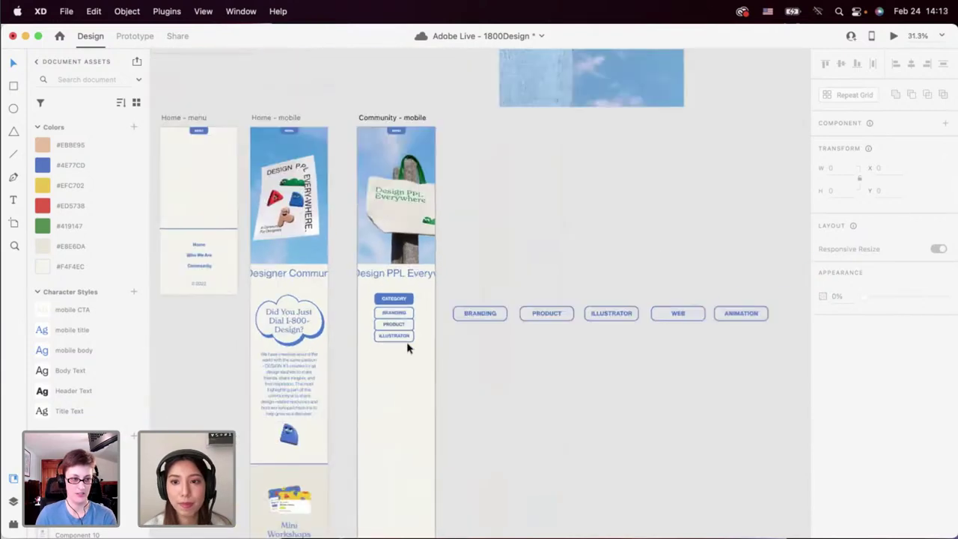
{"action": "scroll", "coordinate": [408, 346], "scroll_direction": "up", "scroll_amount": 4}
{"action": "left_click", "coordinate": [384, 324]}
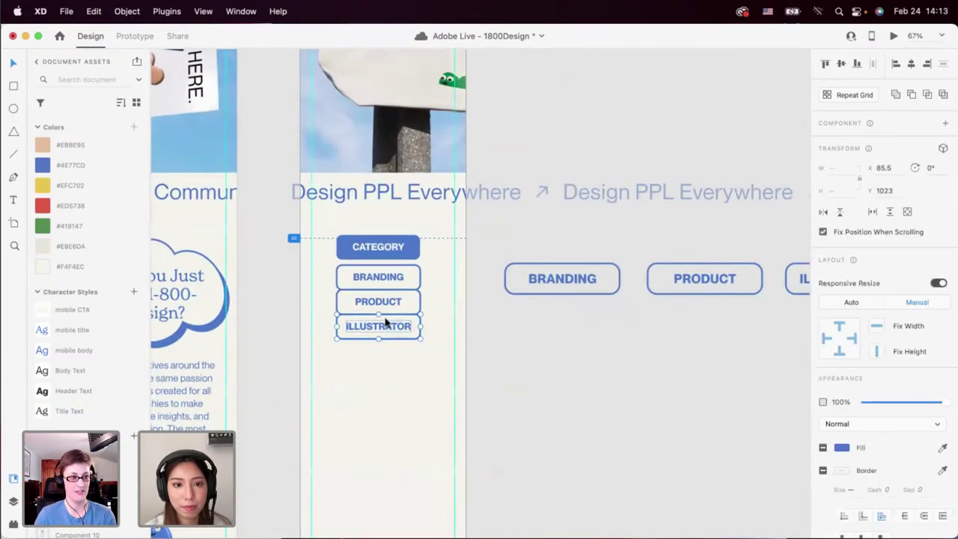
{"action": "left_click_drag", "start_coordinate": [385, 324], "coordinate": [386, 347]}
{"action": "left_click", "coordinate": [378, 386]}
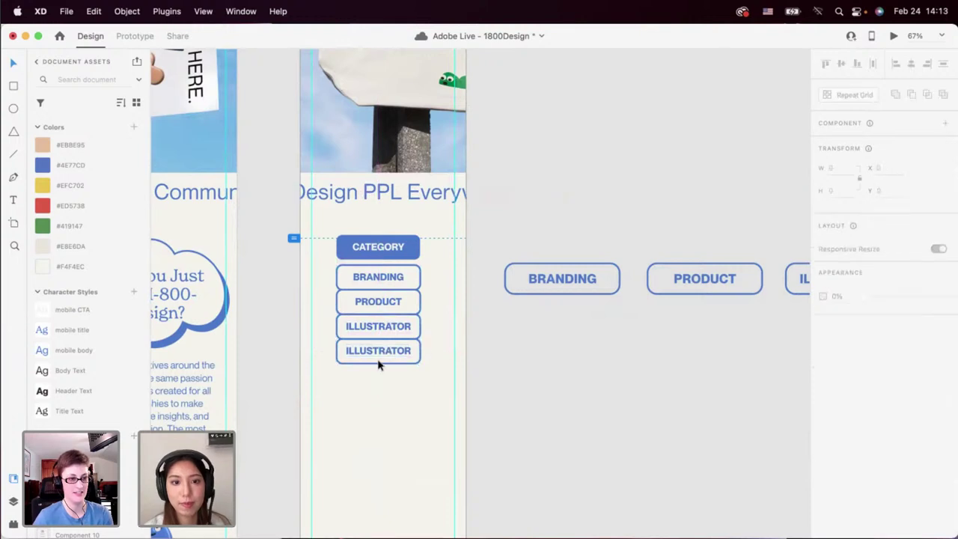
{"action": "double_click", "coordinate": [377, 353]}
{"action": "double_click", "coordinate": [376, 354]}
{"action": "type", "text": "WEB"}
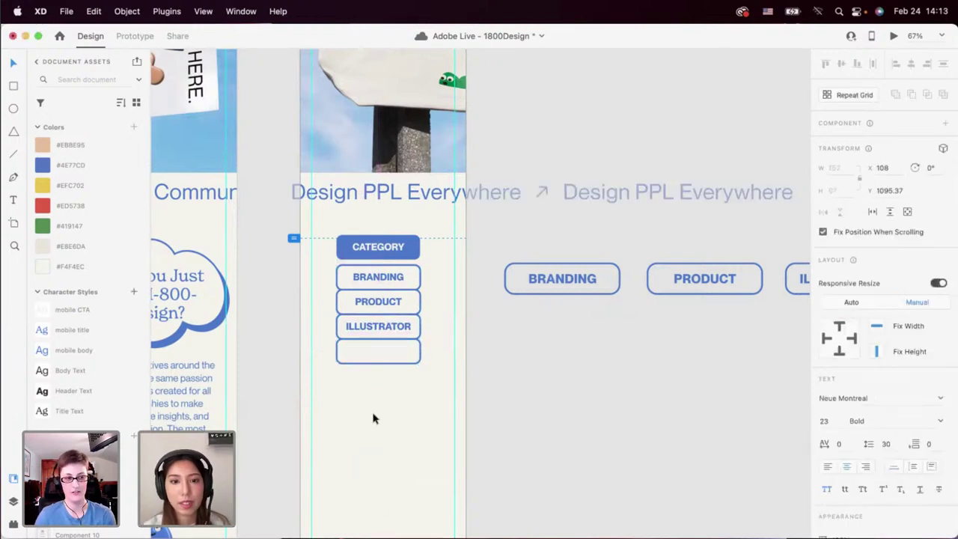
Duplicate the WEB button directly beneath itself and label the copy "ANIMATION".
{"action": "left_click_drag", "start_coordinate": [379, 350], "coordinate": [379, 374]}
{"action": "left_click", "coordinate": [376, 414]}
{"action": "scroll", "coordinate": [382, 419], "scroll_direction": "up", "scroll_amount": 2}
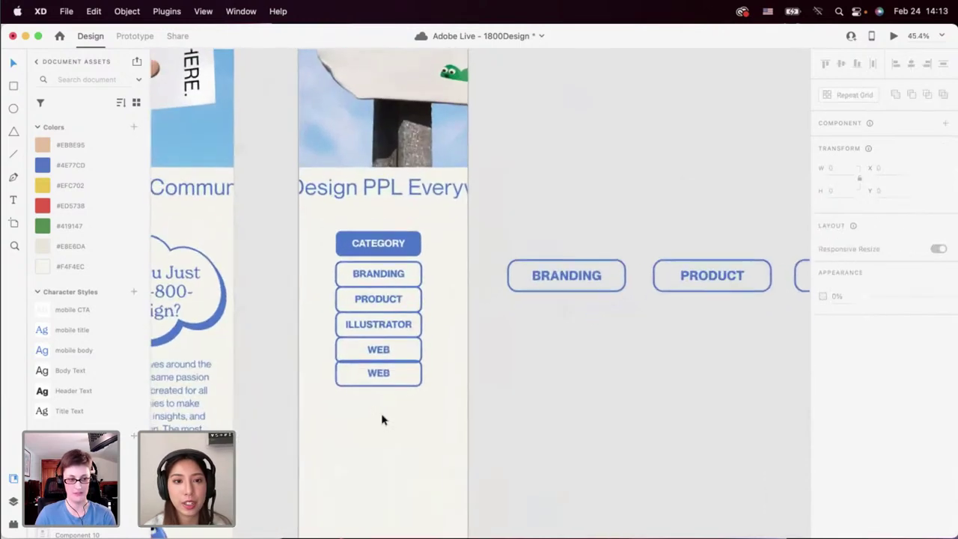
{"action": "left_click", "coordinate": [377, 373]}
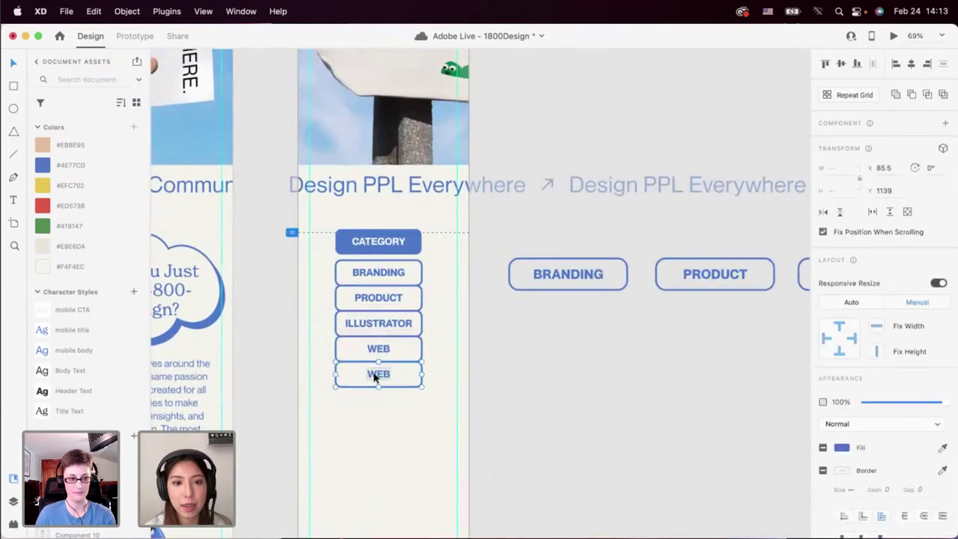
{"action": "scroll", "coordinate": [374, 379], "scroll_direction": "down", "scroll_amount": 5}
{"action": "double_click", "coordinate": [374, 374]}
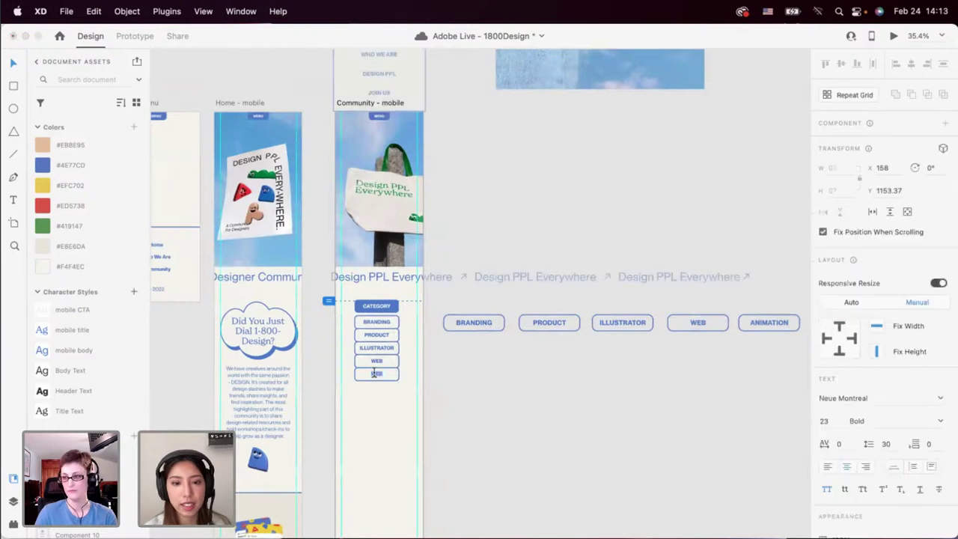
{"action": "type", "text": "ANIMATION"}
{"action": "key", "text": "Escape"}
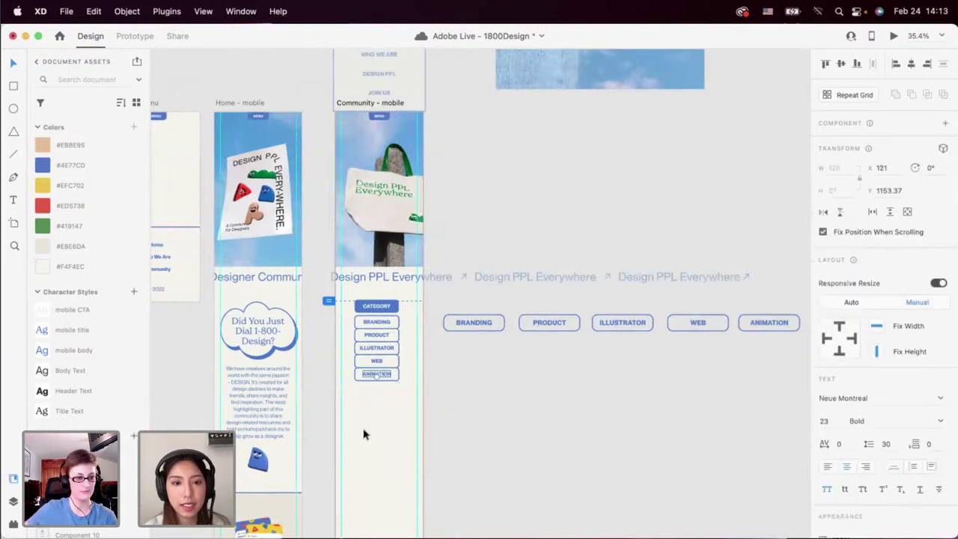
Examine the rounded outlines of the stacked ILLUSTRATOR and WEB buttons close up.
{"action": "scroll", "coordinate": [367, 433], "scroll_direction": "up", "scroll_amount": 5}
{"action": "scroll", "coordinate": [361, 433], "scroll_direction": "up", "scroll_amount": 8}
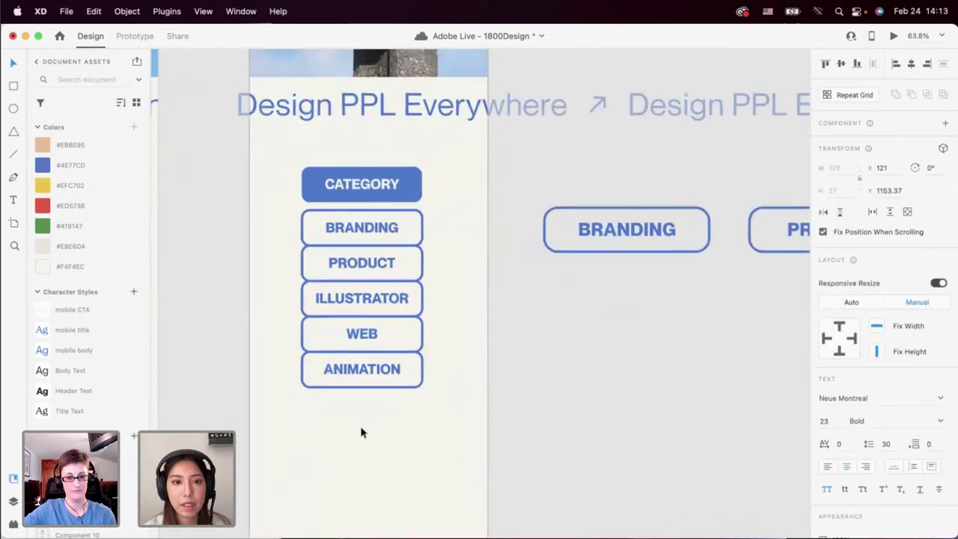
{"action": "left_click", "coordinate": [389, 401]}
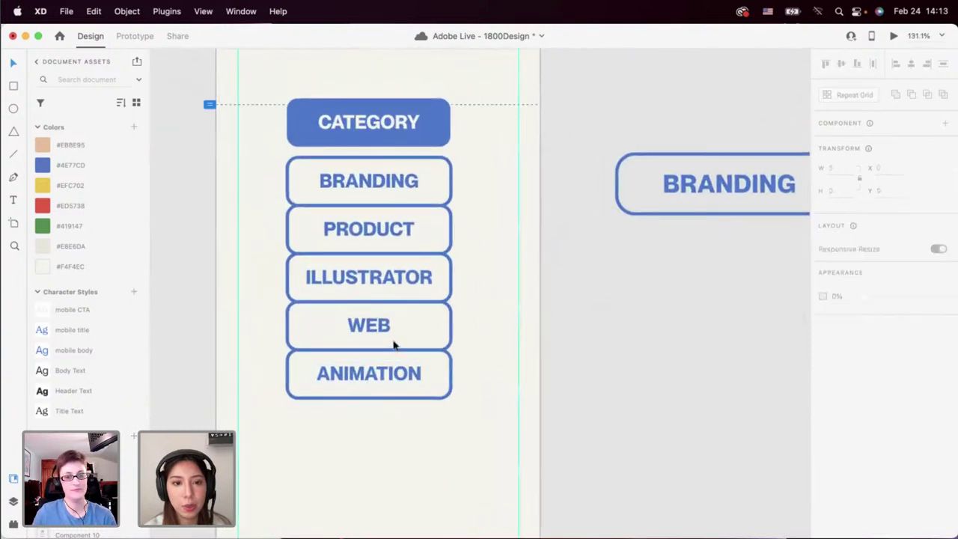
{"action": "left_click", "coordinate": [382, 329]}
{"action": "left_click", "coordinate": [503, 325]}
{"action": "left_click", "coordinate": [449, 323]}
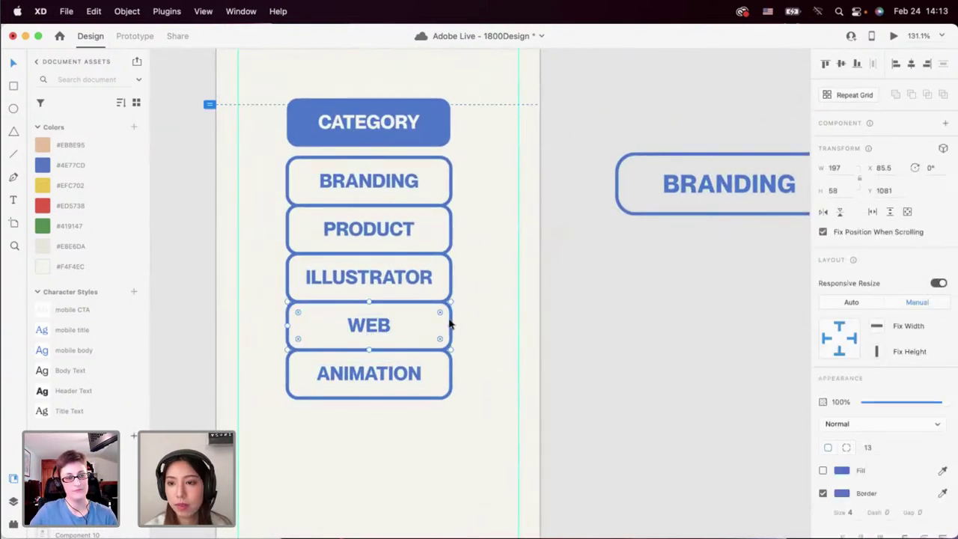
{"action": "key", "text": "Escape"}
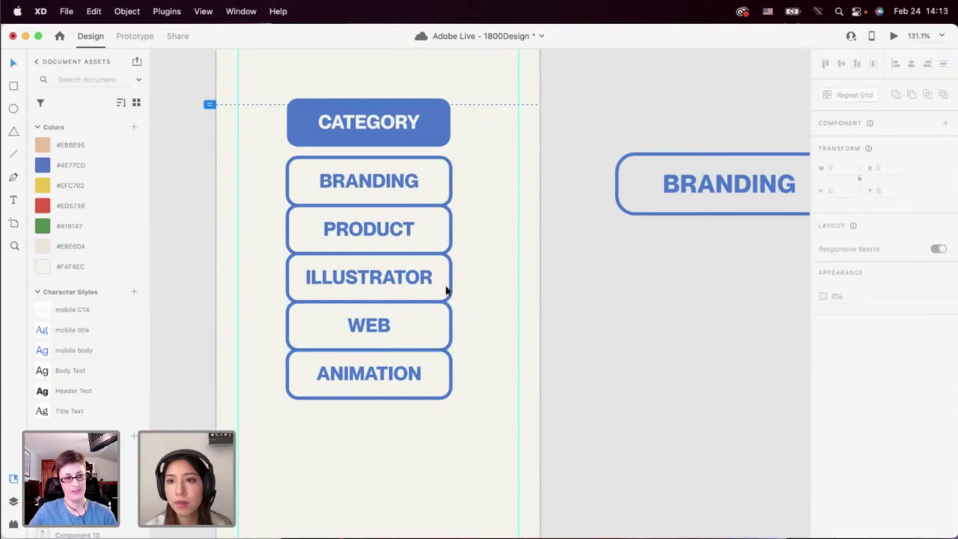
{"action": "left_click", "coordinate": [450, 293]}
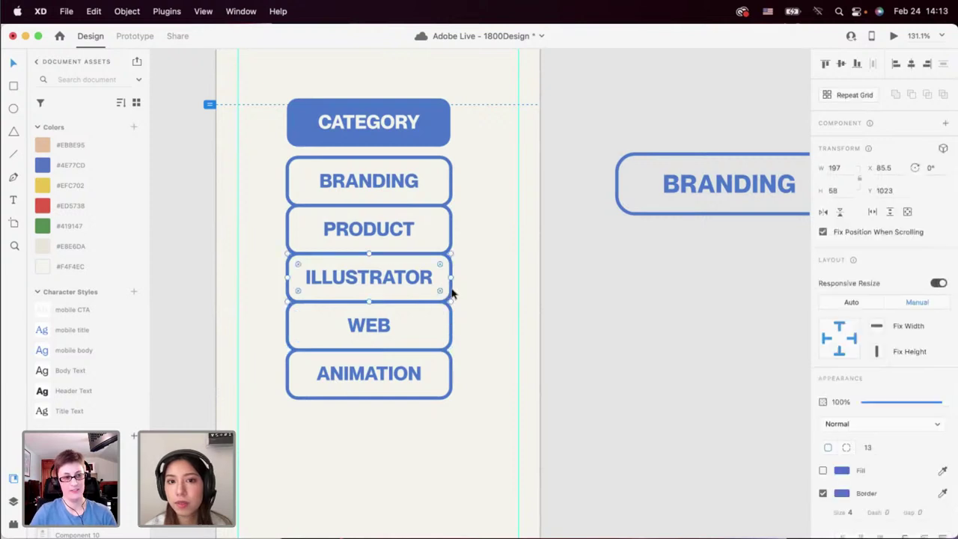
{"action": "left_click", "coordinate": [449, 341]}
{"action": "left_click", "coordinate": [450, 287]}
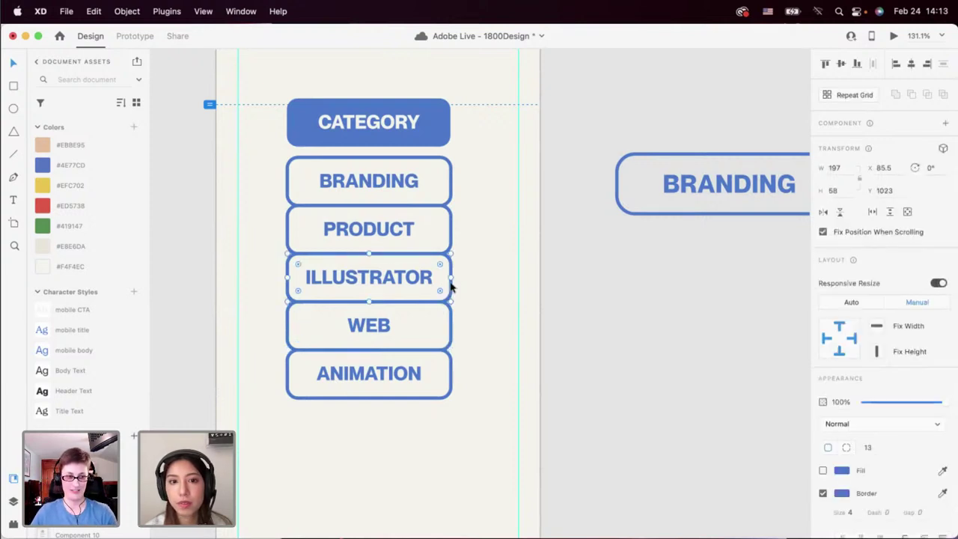
{"action": "left_click", "coordinate": [462, 294]}
Move the five option buttons up together so they sit directly against the CATEGORY button, at a Y of about 890.
{"action": "scroll", "coordinate": [462, 294], "scroll_direction": "down", "scroll_amount": 3}
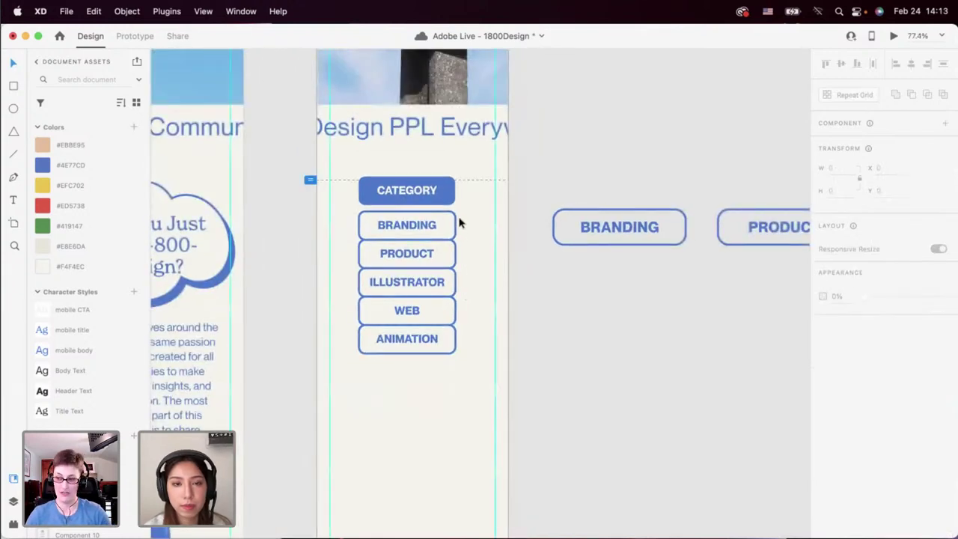
{"action": "left_click_drag", "start_coordinate": [460, 219], "coordinate": [409, 334]}
{"action": "left_click", "coordinate": [413, 374]}
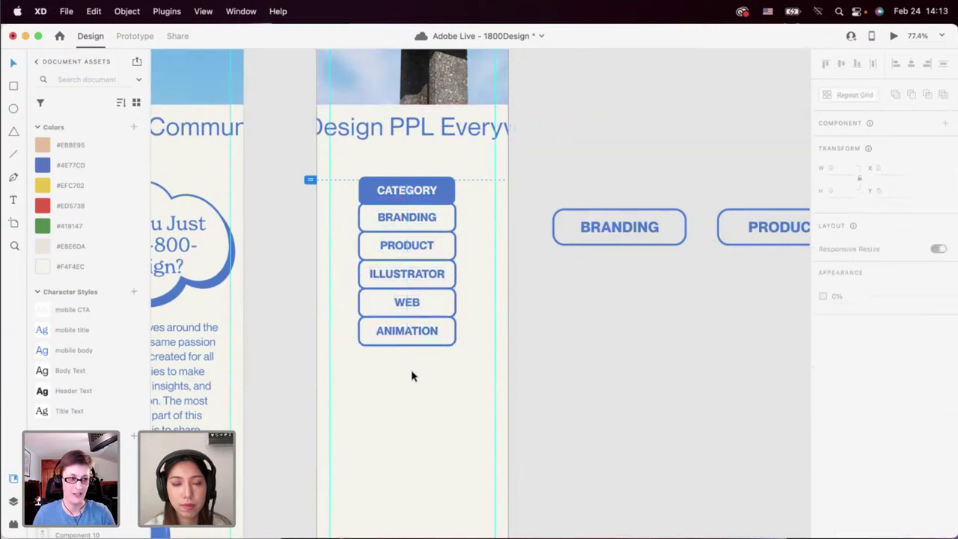
Select the outlines of all five option buttons and set their corner radius to 0.
{"action": "scroll", "coordinate": [413, 374], "scroll_direction": "up", "scroll_amount": 5}
{"action": "scroll", "coordinate": [411, 376], "scroll_direction": "up", "scroll_amount": 2}
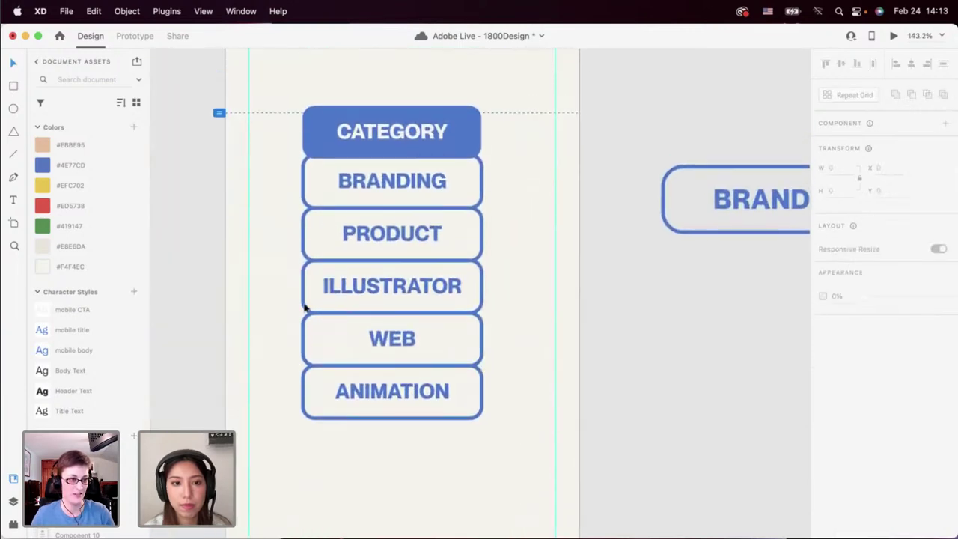
{"action": "left_click_drag", "start_coordinate": [497, 183], "coordinate": [473, 374]}
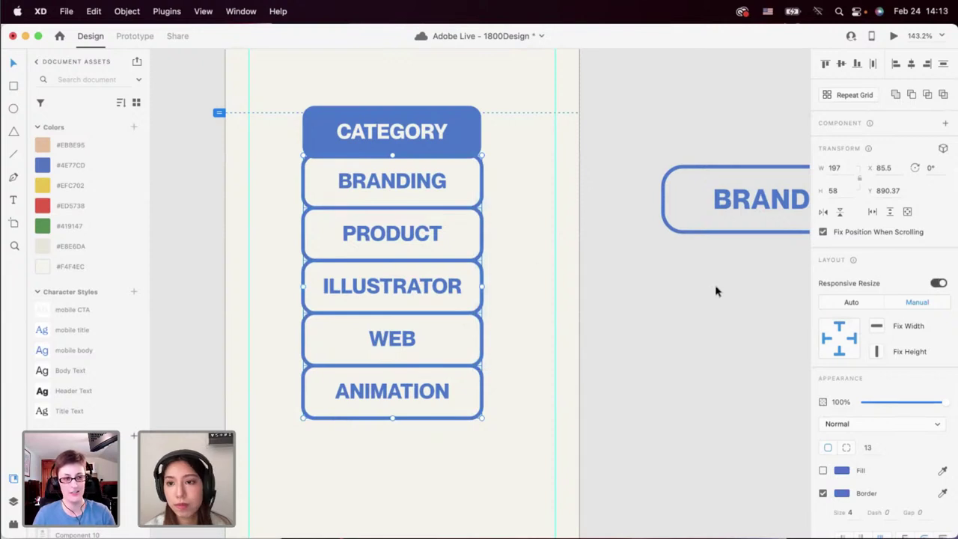
{"action": "left_click", "coordinate": [865, 449]}
{"action": "type", "text": "0"}
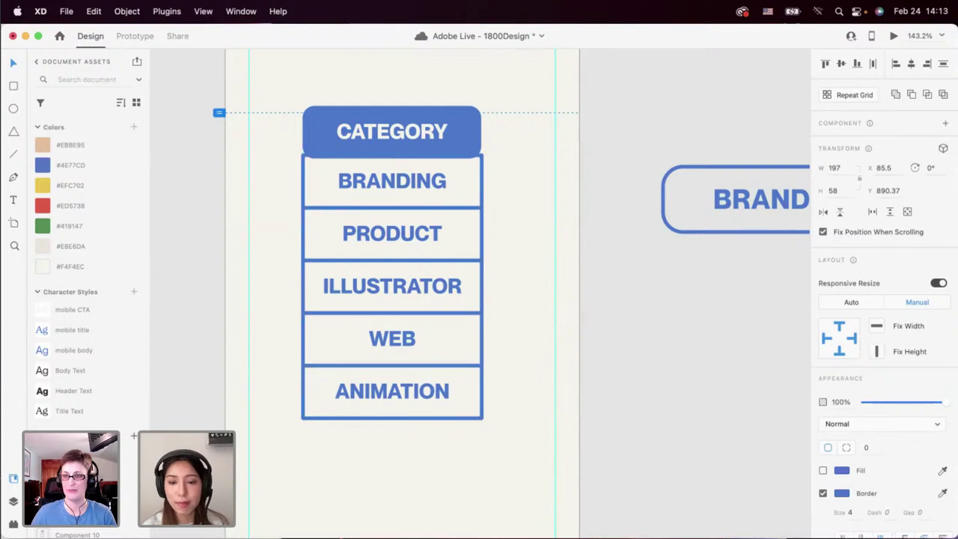
{"action": "key", "text": "Return"}
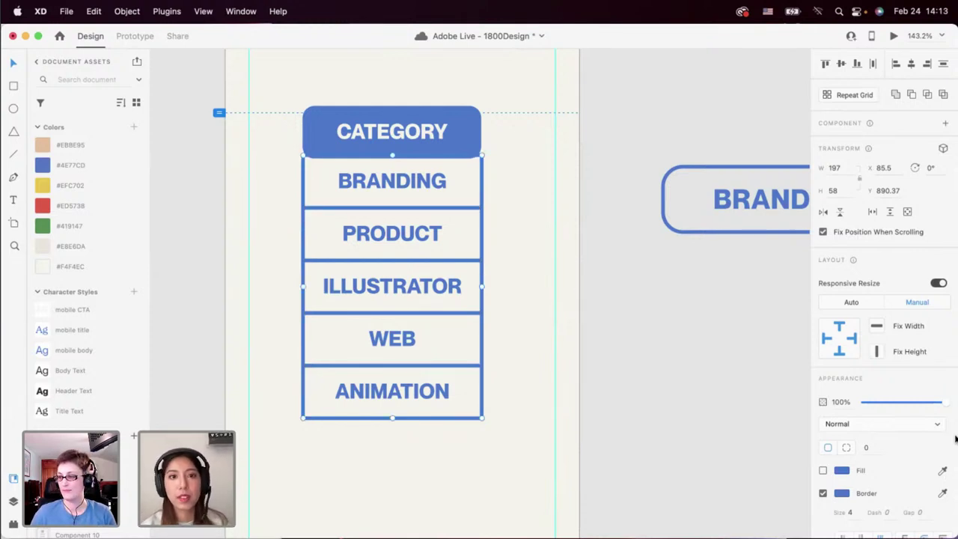
{"action": "left_click", "coordinate": [514, 398]}
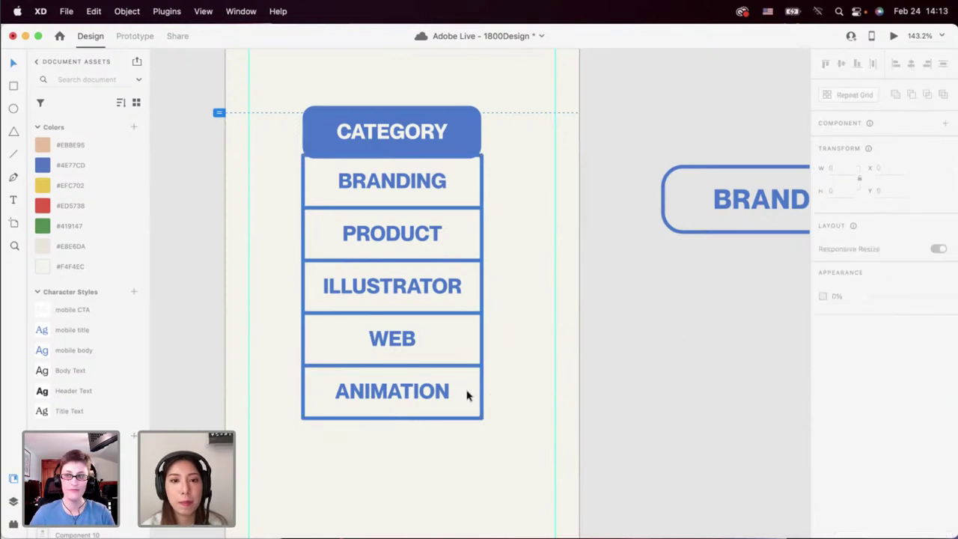
Round only the two bottom corners of the ANIMATION outline with a radius of 13.
{"action": "left_click", "coordinate": [479, 381]}
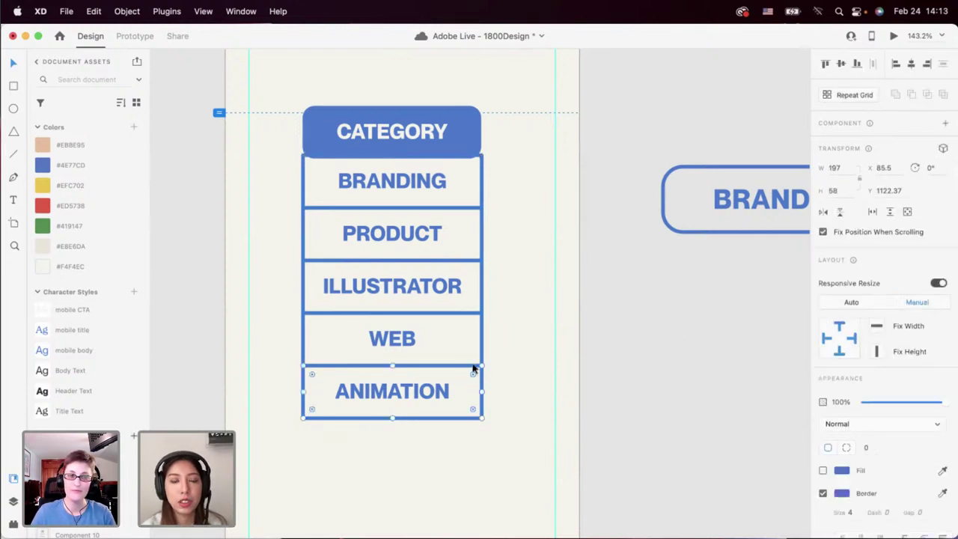
{"action": "left_click", "coordinate": [847, 447]}
{"action": "left_click", "coordinate": [915, 449]}
{"action": "type", "text": "13"}
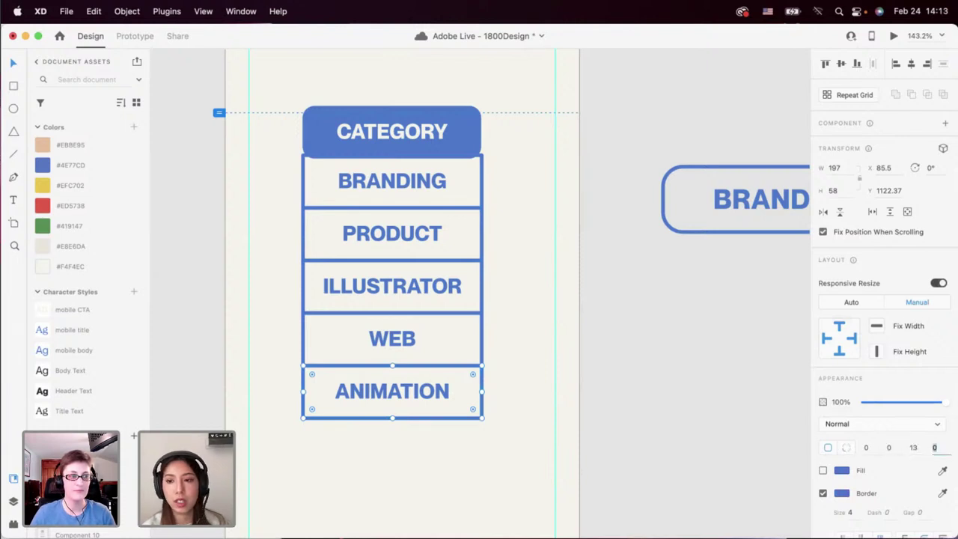
{"action": "key", "text": "Tab"}
{"action": "type", "text": "13"}
{"action": "key", "text": "Return"}
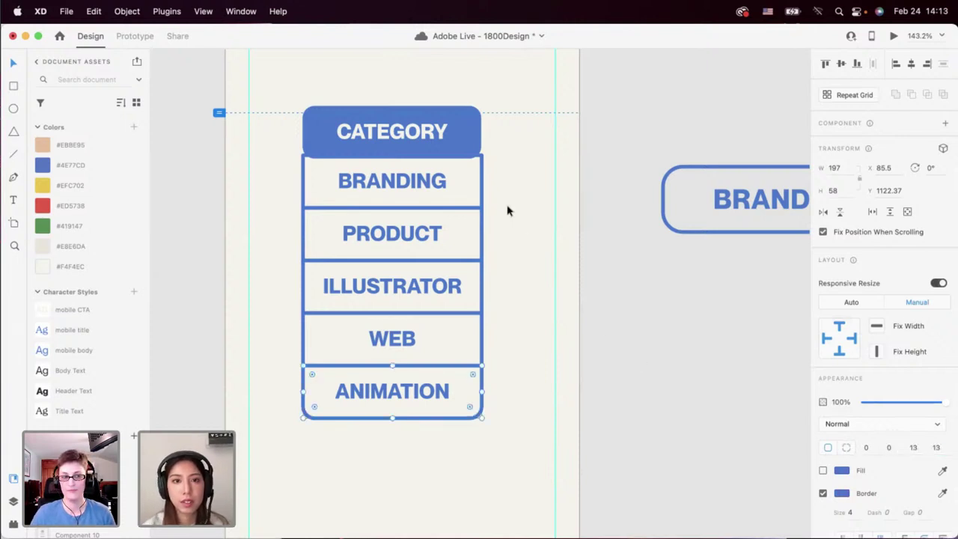
Extend the BRANDING outline upward behind the CATEGORY button to a height of 112.37, with its top at Y 836.
{"action": "left_click", "coordinate": [481, 185]}
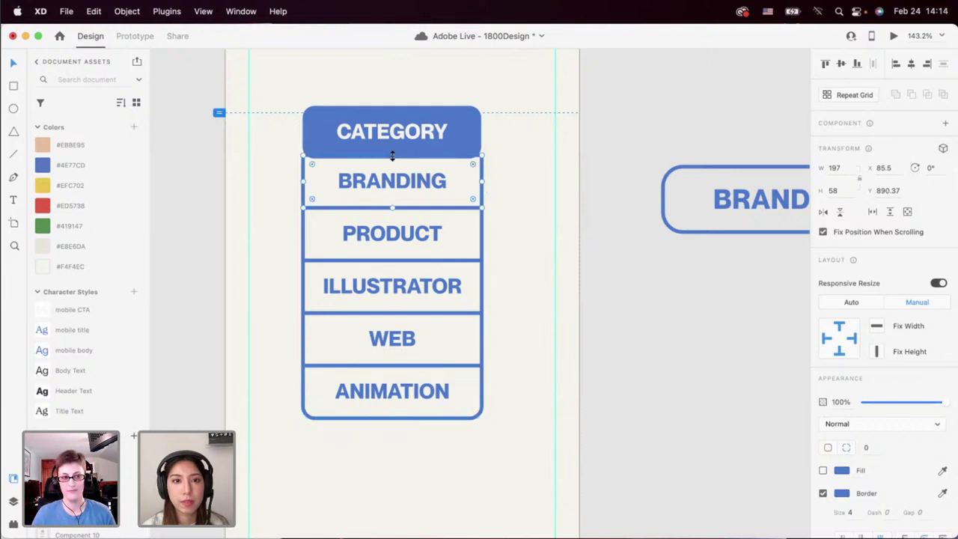
{"action": "left_click_drag", "start_coordinate": [393, 155], "coordinate": [390, 134]}
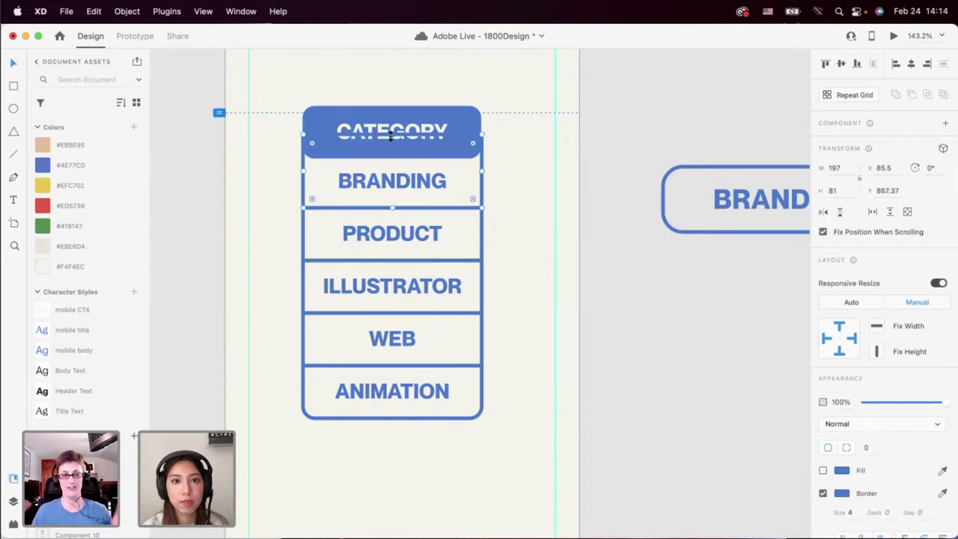
{"action": "left_click_drag", "start_coordinate": [392, 131], "coordinate": [392, 107]}
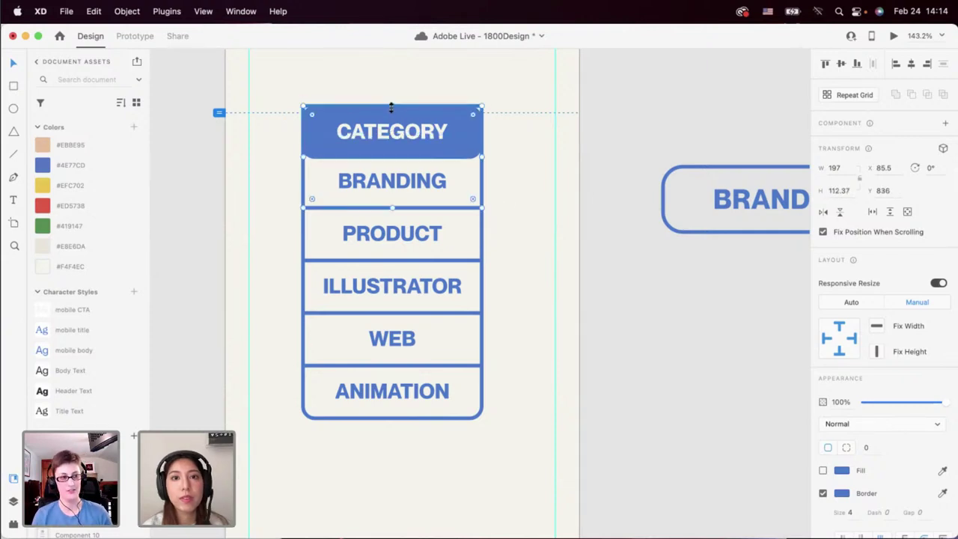
Round only the two top corners of the extended BRANDING outline with a radius of 13.
{"action": "left_click", "coordinate": [847, 449]}
{"action": "left_click", "coordinate": [867, 450]}
{"action": "type", "text": "13"}
{"action": "key", "text": "Tab"}
{"action": "type", "text": "1"}
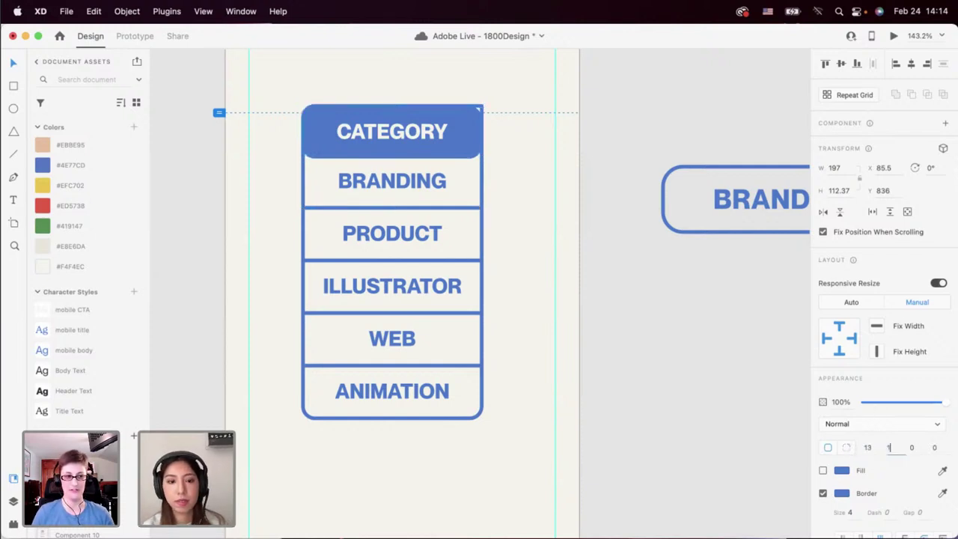
{"action": "type", "text": "43"}
{"action": "key", "text": "Return"}
{"action": "left_click", "coordinate": [546, 391]}
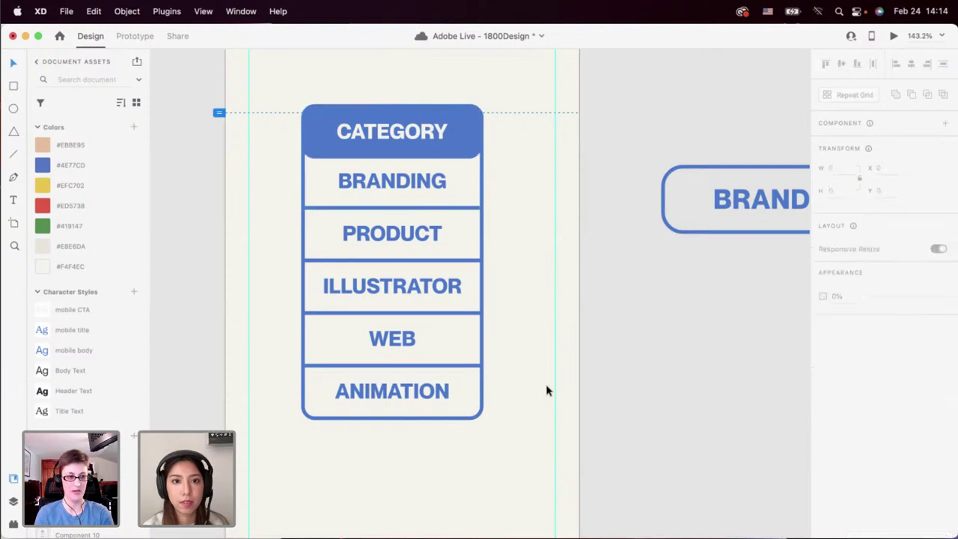
Select the whole category dropdown, from CATEGORY to ANIMATION, and centre it horizontally on the mobile Community artboard.
{"action": "scroll", "coordinate": [547, 389], "scroll_direction": "down", "scroll_amount": 5}
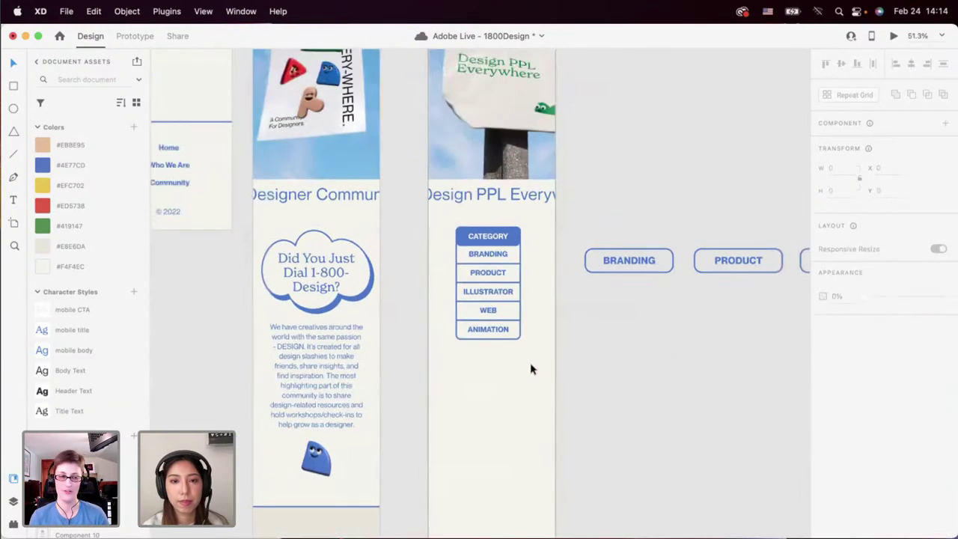
{"action": "scroll", "coordinate": [531, 366], "scroll_direction": "up", "scroll_amount": 3}
{"action": "left_click_drag", "start_coordinate": [500, 340], "coordinate": [466, 170]}
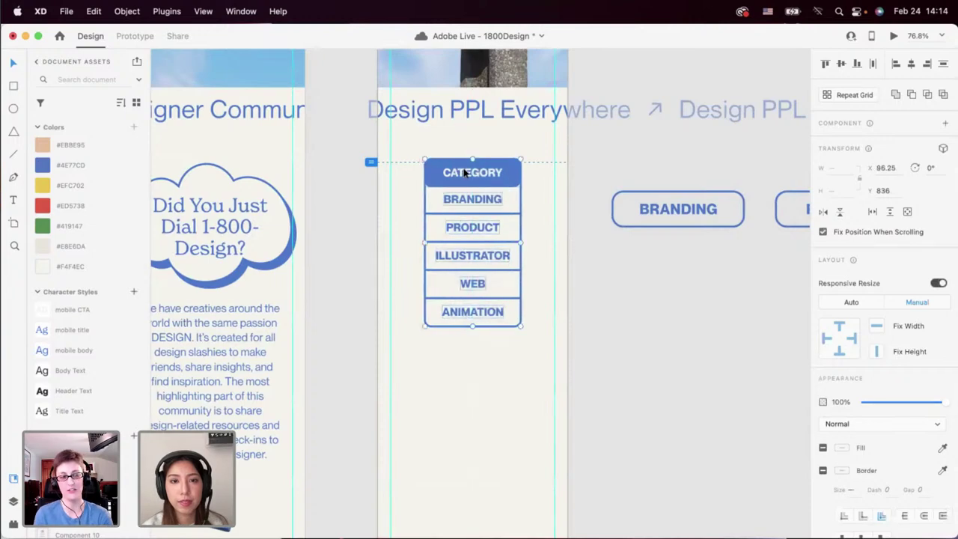
{"action": "scroll", "coordinate": [474, 224], "scroll_direction": "up", "scroll_amount": 2}
{"action": "scroll", "coordinate": [473, 227], "scroll_direction": "down", "scroll_amount": 2}
{"action": "left_click", "coordinate": [494, 235]}
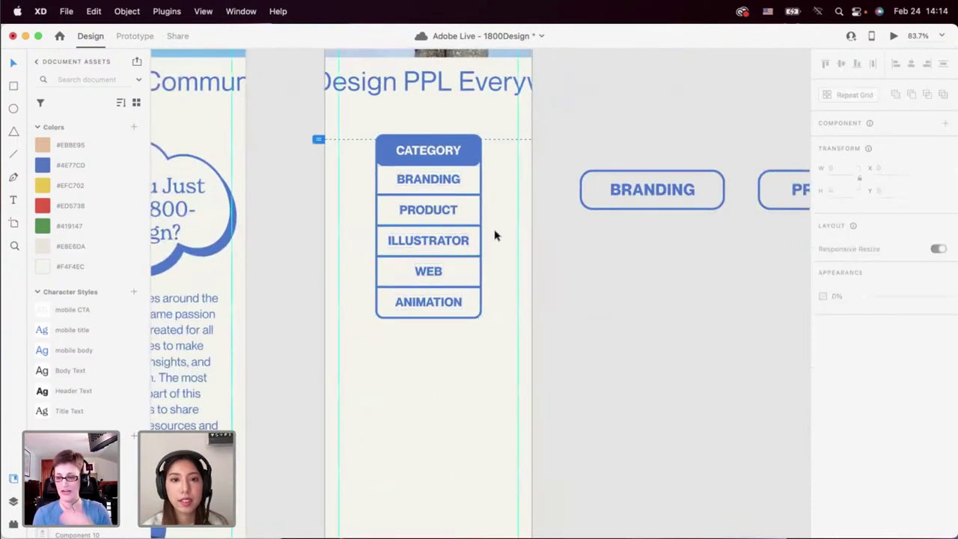
Try to shift the options from BRANDING to ANIMATION slightly lower beneath the CATEGORY button, and undo the move.
{"action": "scroll", "coordinate": [494, 233], "scroll_direction": "down", "scroll_amount": 2}
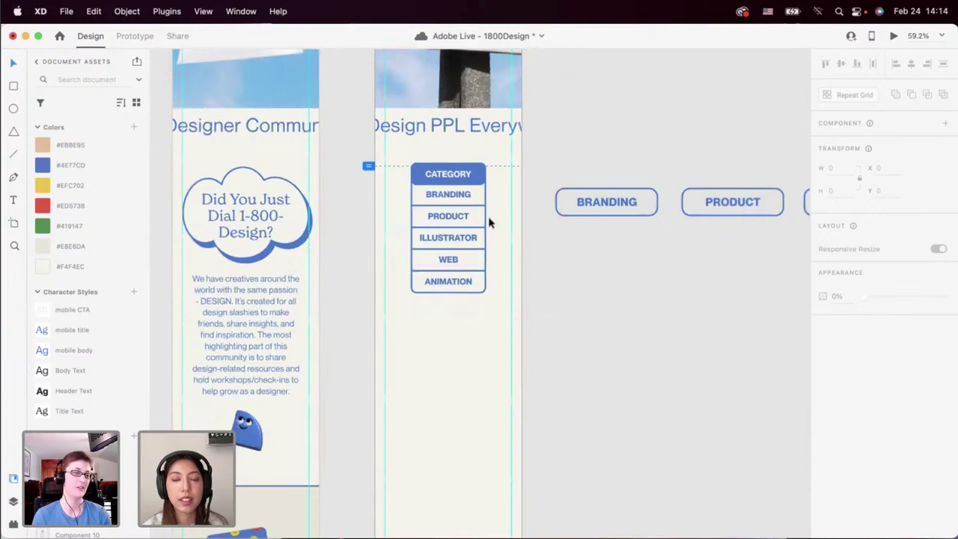
{"action": "scroll", "coordinate": [460, 338], "scroll_direction": "up", "scroll_amount": 2}
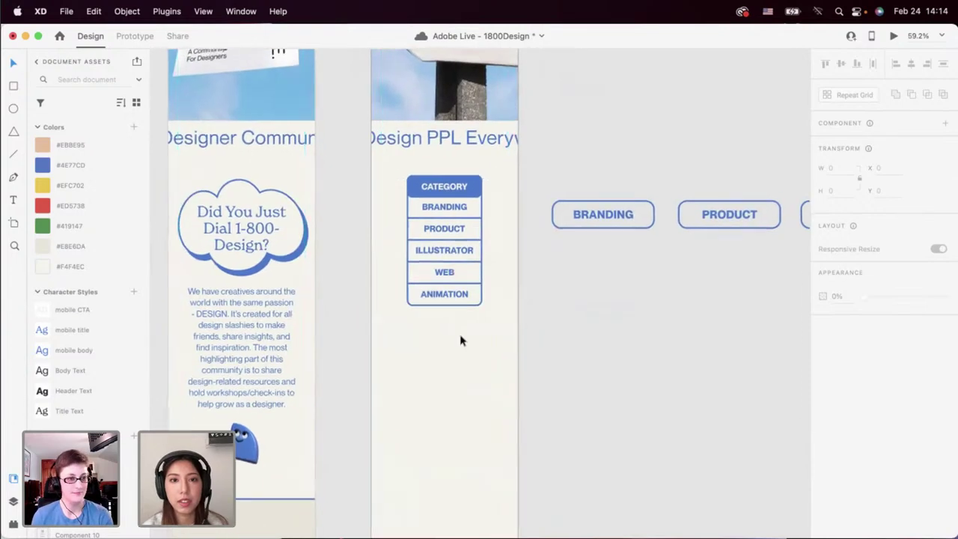
{"action": "scroll", "coordinate": [461, 338], "scroll_direction": "up", "scroll_amount": 2}
{"action": "left_click", "coordinate": [480, 311]}
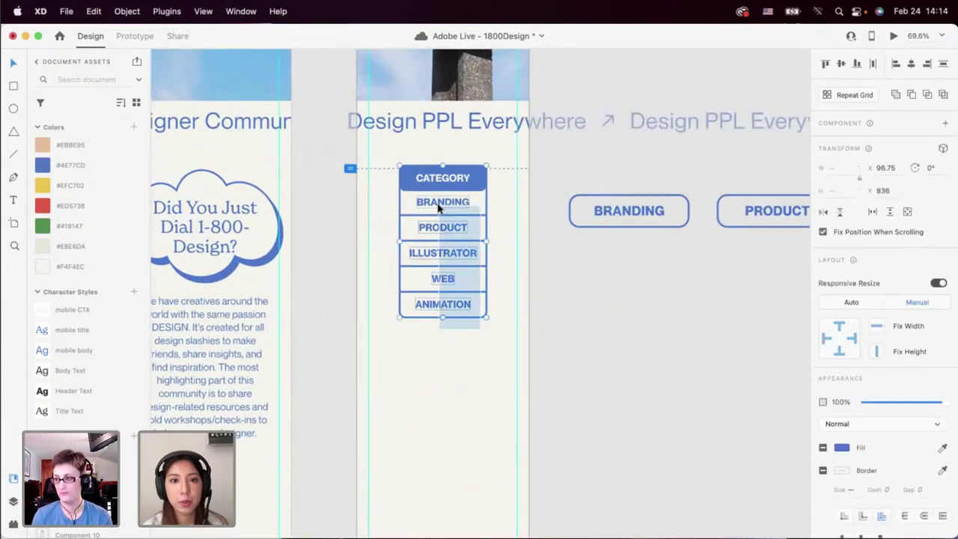
{"action": "left_click_drag", "start_coordinate": [438, 205], "coordinate": [439, 211]}
{"action": "left_click", "coordinate": [456, 345]}
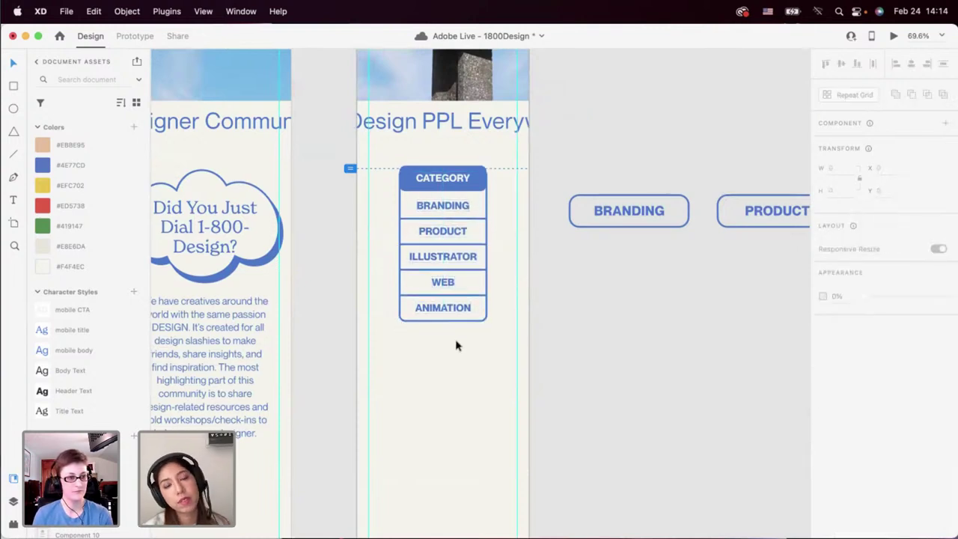
{"action": "key", "text": "super+z"}
Move the options from BRANDING to ANIMATION, together with their outlines, down to Y 839 beneath the CATEGORY button.
{"action": "left_click", "coordinate": [458, 364]}
{"action": "left_click_drag", "start_coordinate": [461, 366], "coordinate": [437, 204]}
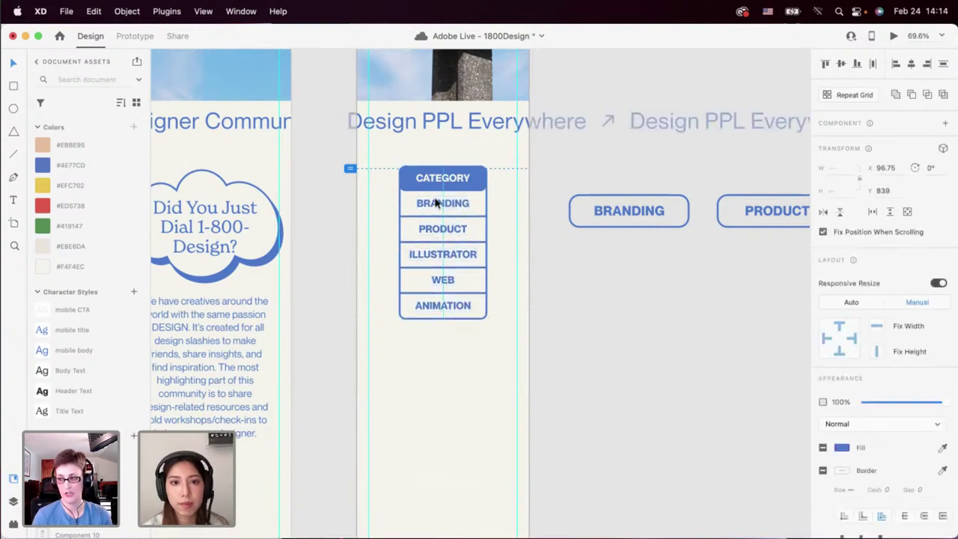
{"action": "left_click", "coordinate": [431, 333]}
{"action": "scroll", "coordinate": [481, 216], "scroll_direction": "up", "scroll_amount": 3}
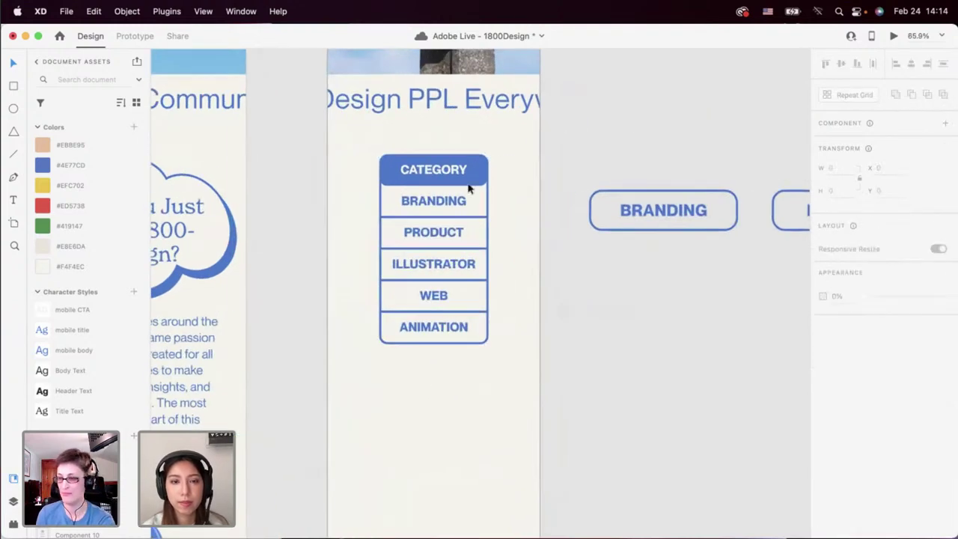
Turn the whole category dropdown, from CATEGORY to ANIMATION, into a component and add a Toggle State to it.
{"action": "left_click", "coordinate": [463, 173]}
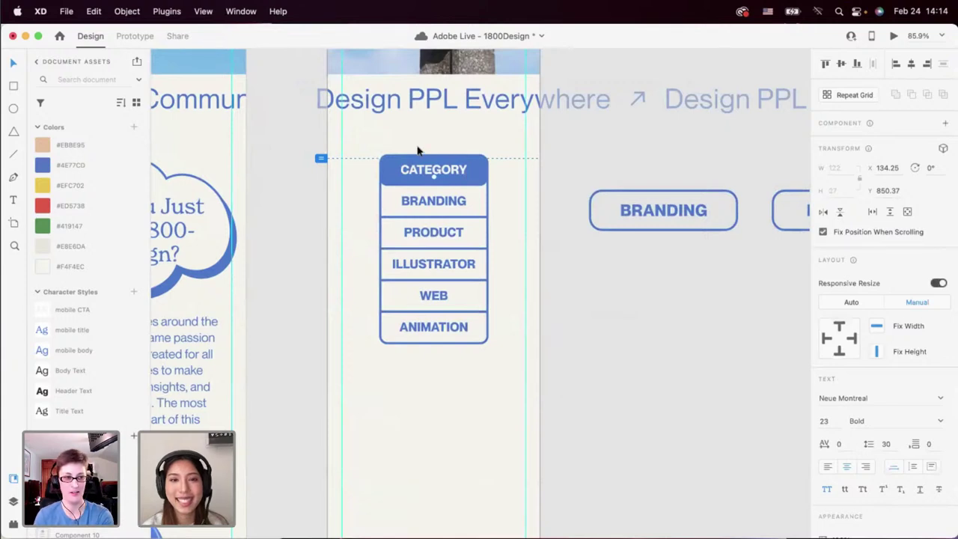
{"action": "key", "text": "Escape"}
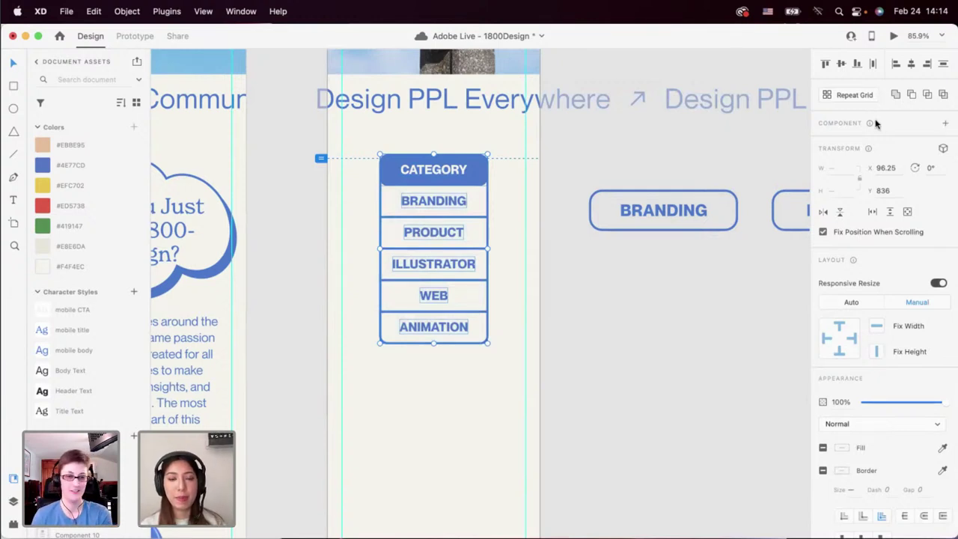
{"action": "left_click", "coordinate": [944, 128]}
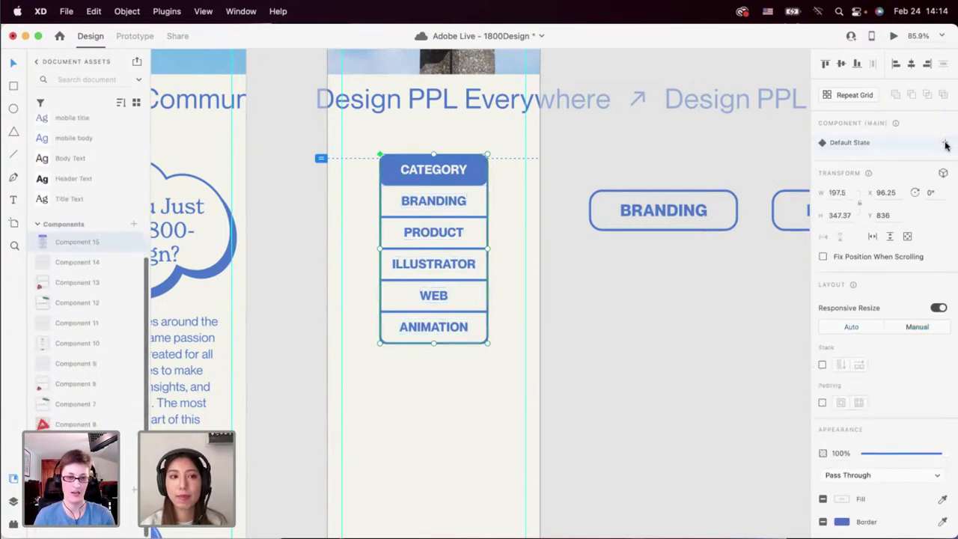
{"action": "left_click", "coordinate": [945, 143]}
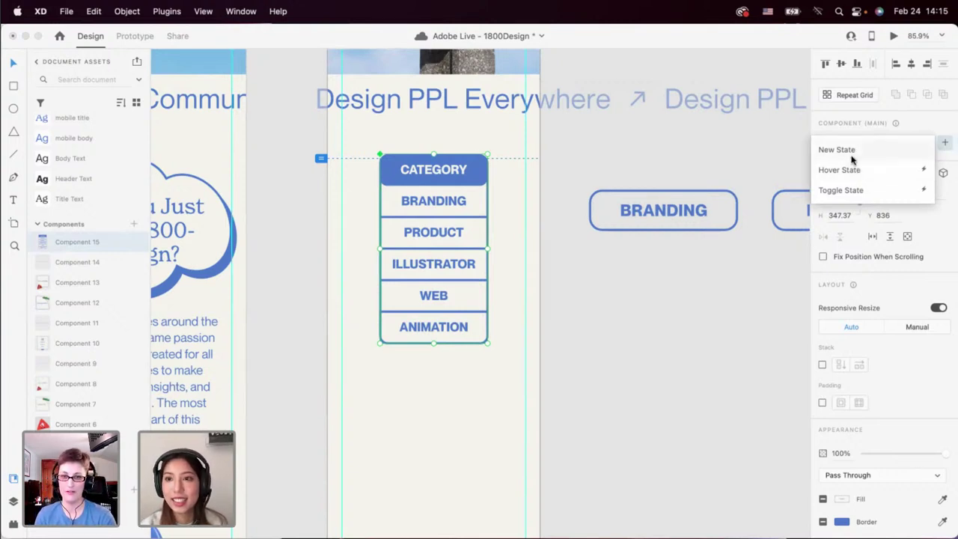
{"action": "left_click", "coordinate": [840, 192]}
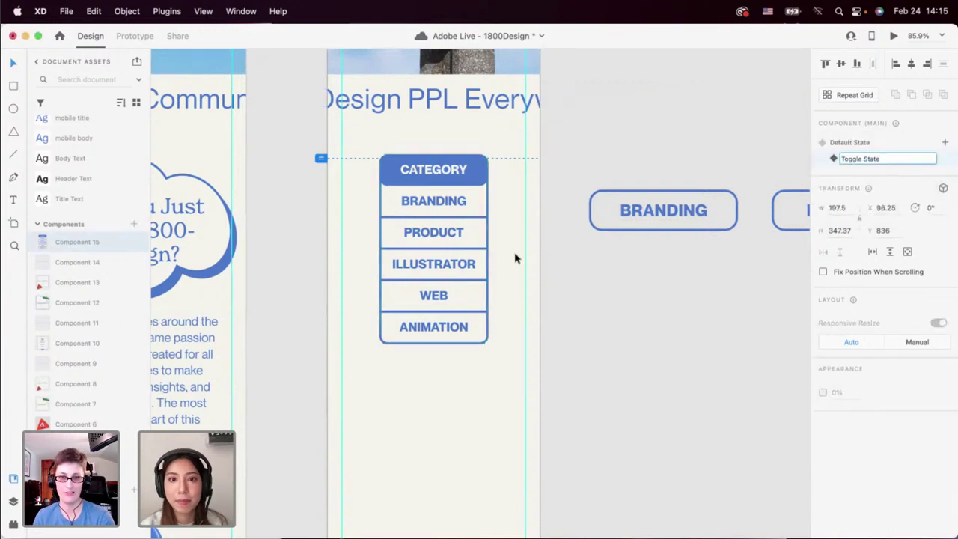
{"action": "left_click", "coordinate": [464, 185]}
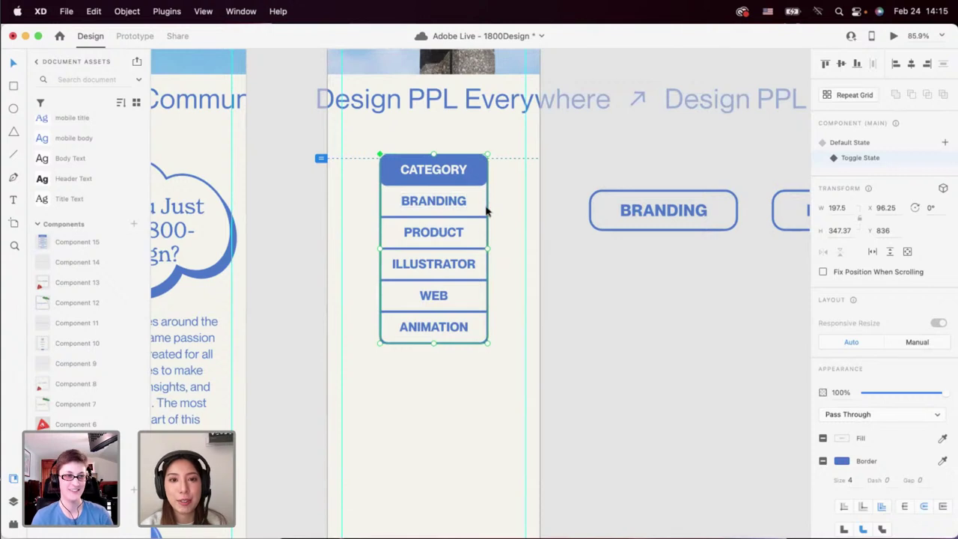
{"action": "double_click", "coordinate": [420, 329]}
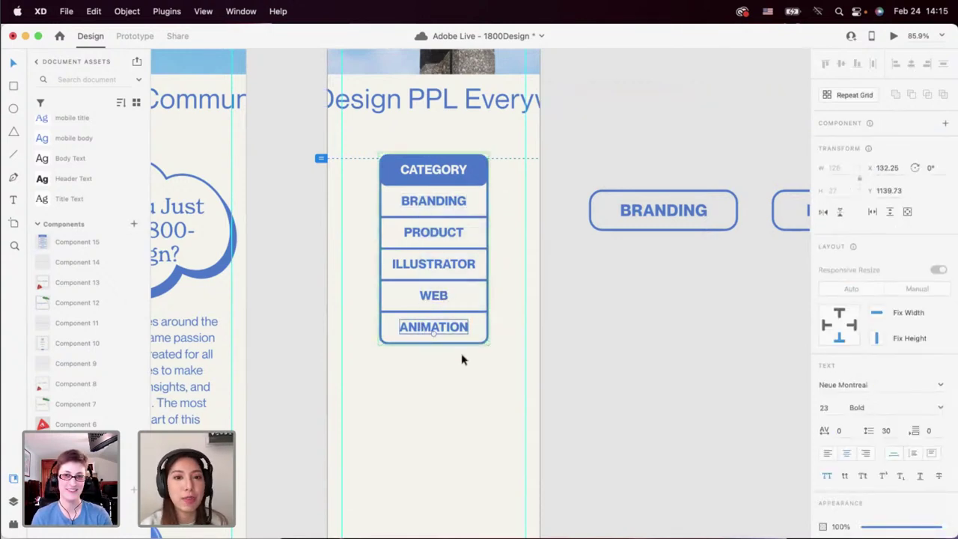
{"action": "key", "text": "Escape"}
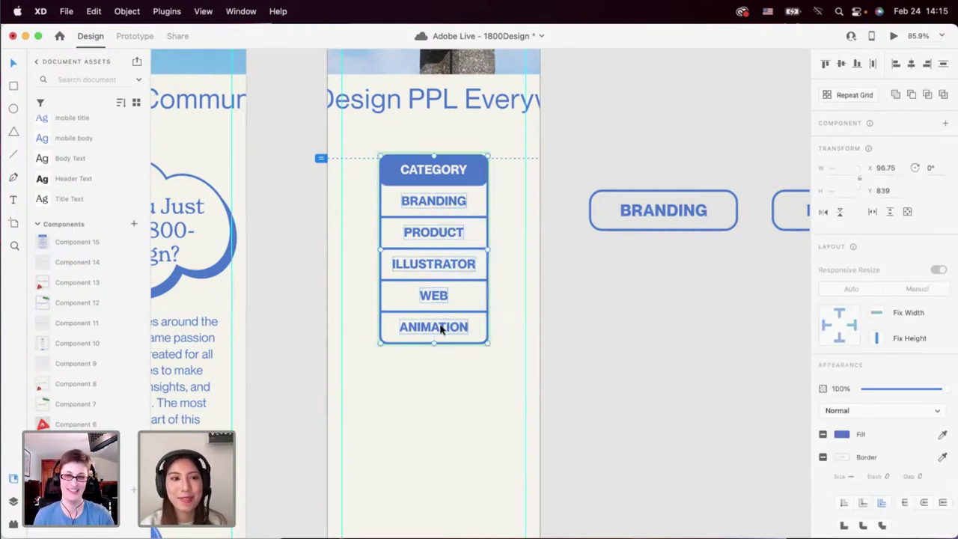
{"action": "scroll", "coordinate": [441, 330], "scroll_direction": "down", "scroll_amount": 4}
{"action": "scroll", "coordinate": [441, 330], "scroll_direction": "up", "scroll_amount": 4}
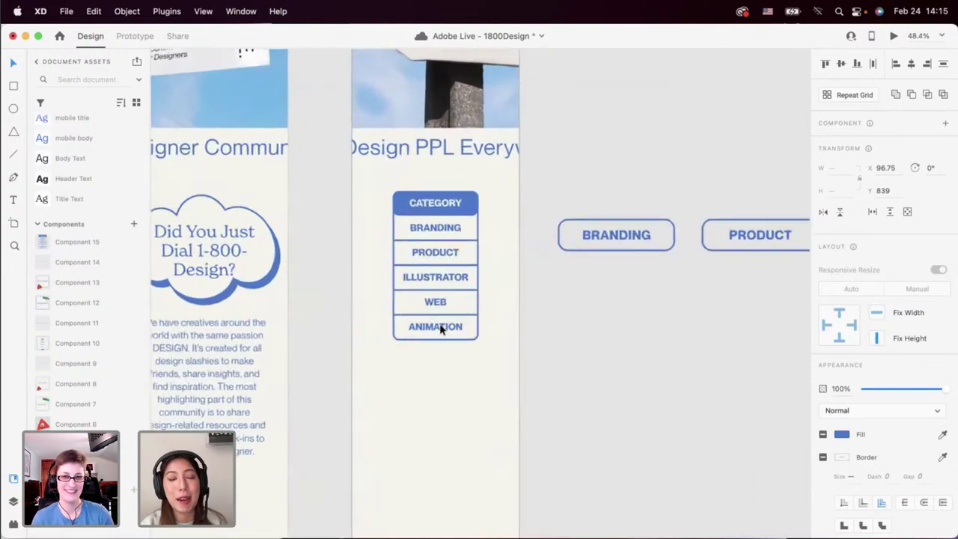
{"action": "scroll", "coordinate": [441, 329], "scroll_direction": "up", "scroll_amount": 1}
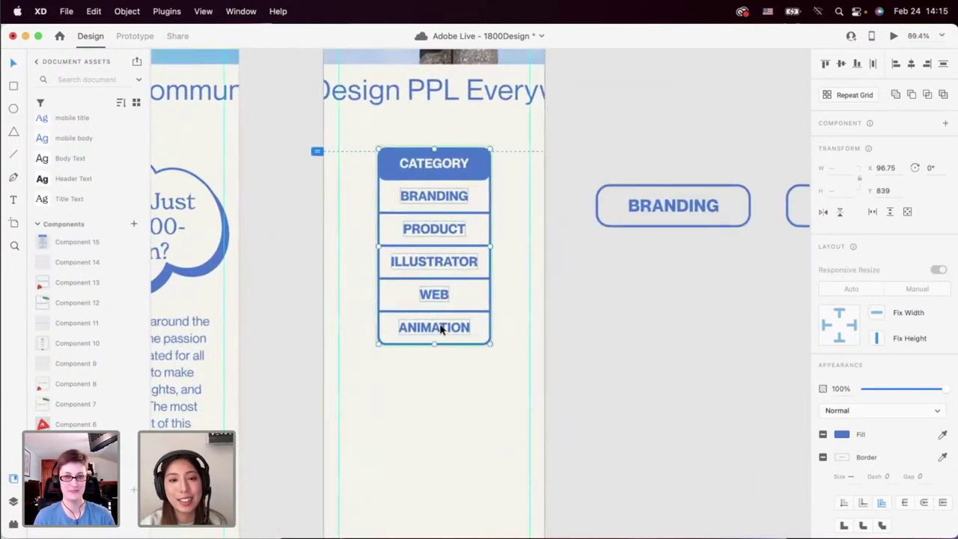
{"action": "scroll", "coordinate": [440, 329], "scroll_direction": "down", "scroll_amount": 5}
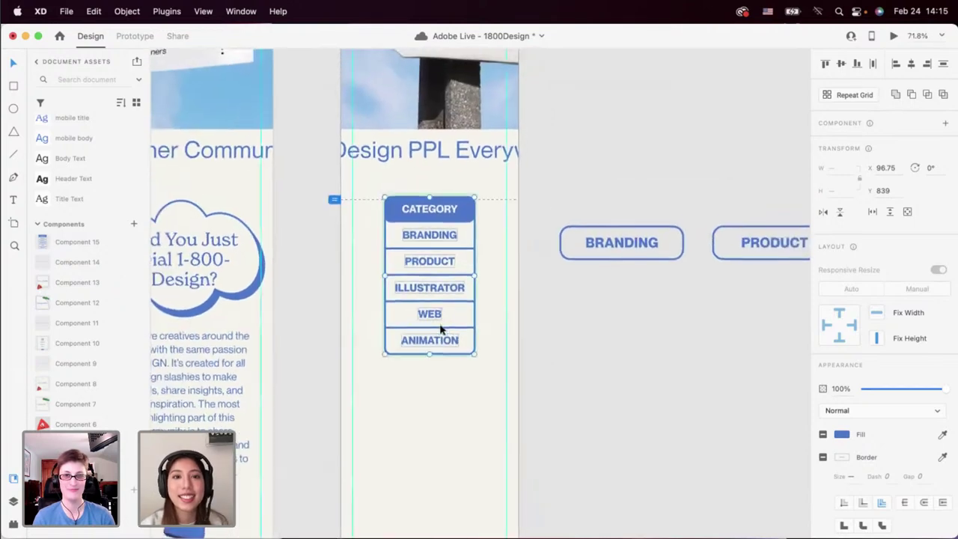
{"action": "left_click", "coordinate": [480, 249]}
{"action": "left_click", "coordinate": [454, 222]}
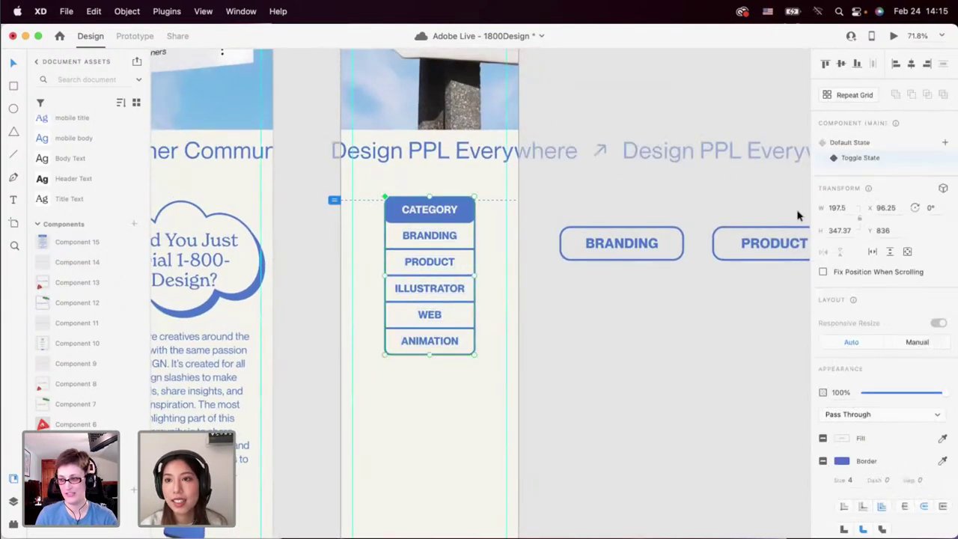
In the component's Default State, move the options with their outlines straight up to Y 549.63 and group them.
{"action": "double_click", "coordinate": [436, 288]}
{"action": "left_click_drag", "start_coordinate": [441, 357], "coordinate": [416, 230]}
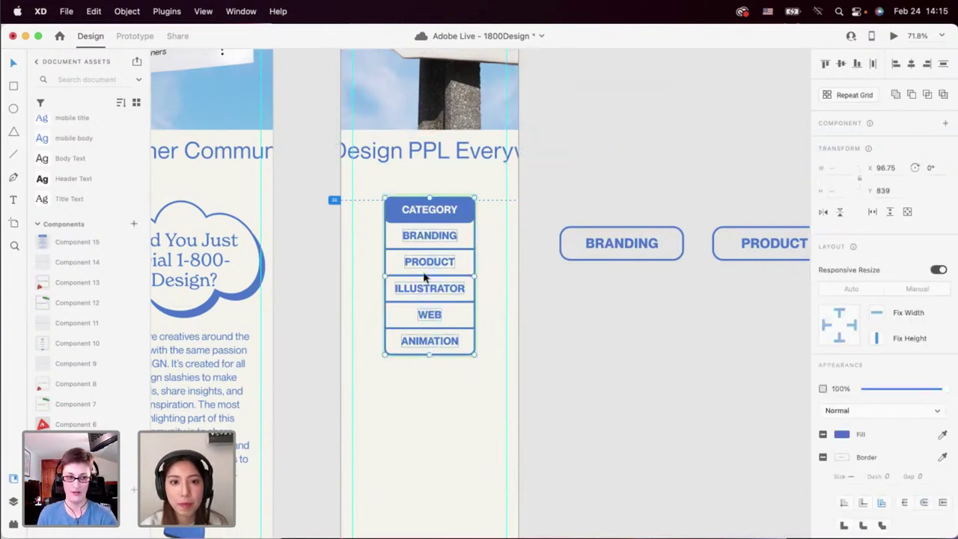
{"action": "left_click_drag", "start_coordinate": [429, 314], "coordinate": [429, 184]}
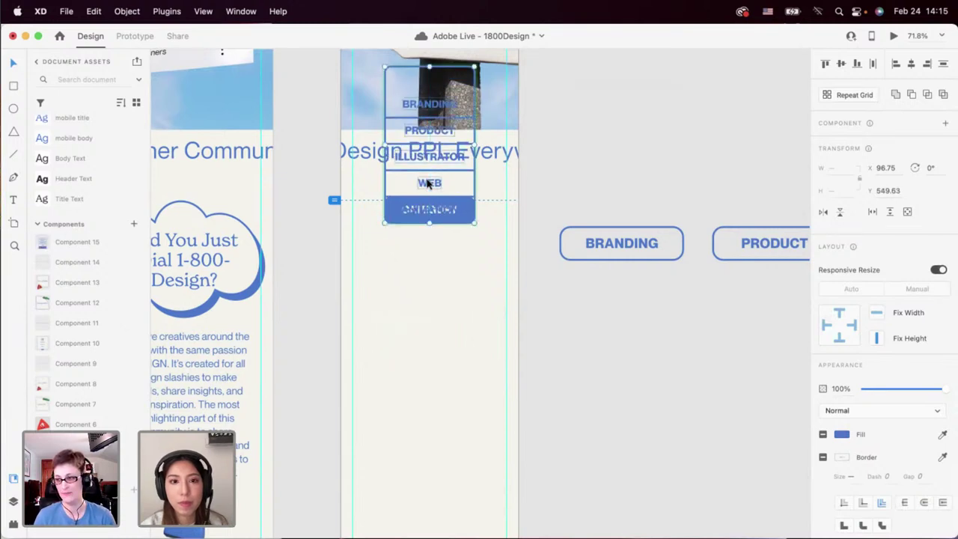
{"action": "key", "text": "super+g"}
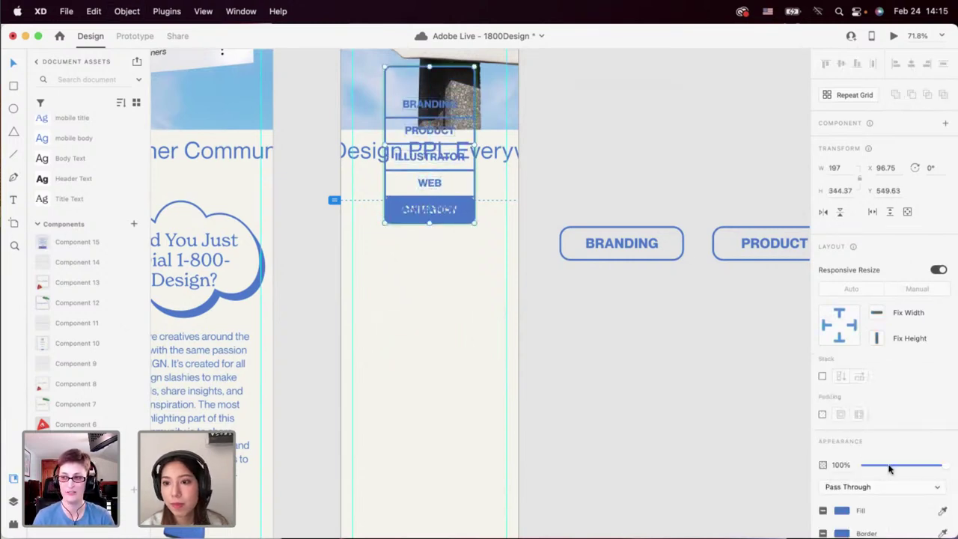
Set the opacity of the grouped options to 0% so only the CATEGORY button shows.
{"action": "left_click_drag", "start_coordinate": [889, 469], "coordinate": [851, 467]}
{"action": "key", "text": "super+z"}
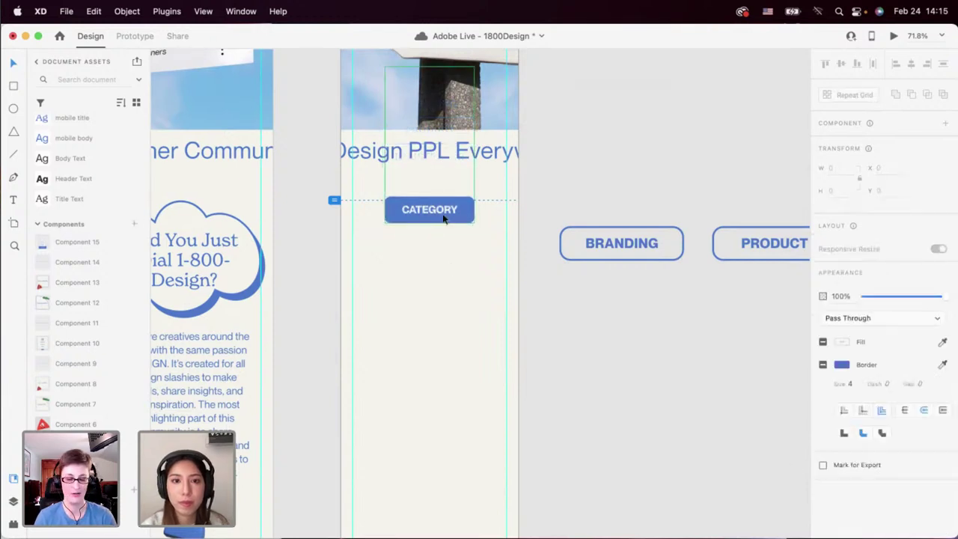
{"action": "key", "text": "super+k"}
In the Toggle State, move the hidden options group straight down behind the CATEGORY button to Y 850.37.
{"action": "left_click", "coordinate": [876, 160]}
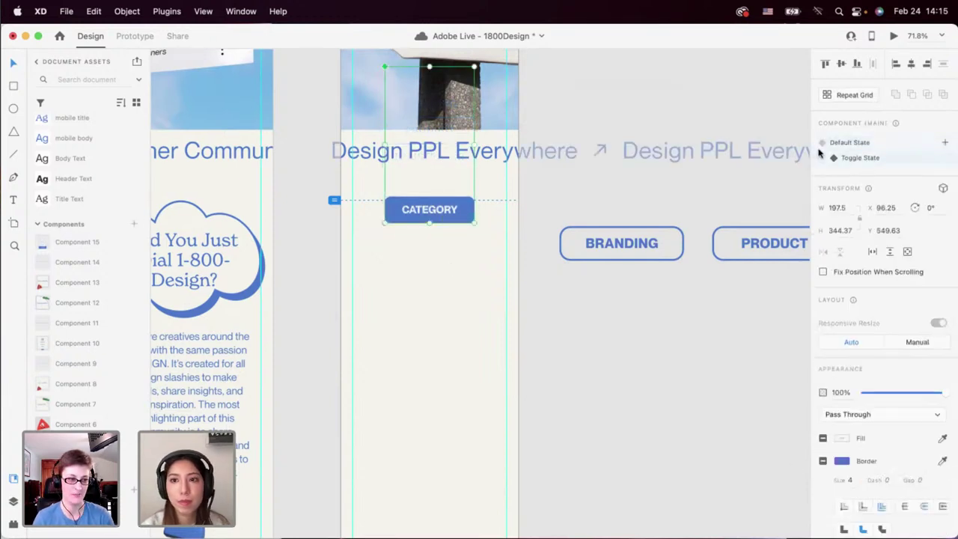
{"action": "double_click", "coordinate": [413, 150]}
{"action": "double_click", "coordinate": [434, 180]}
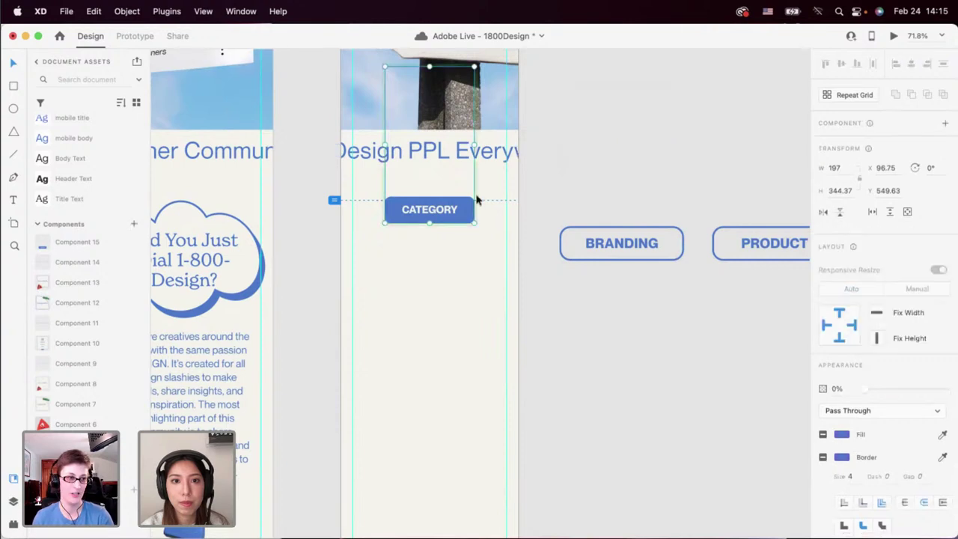
{"action": "left_click_drag", "start_coordinate": [482, 235], "coordinate": [402, 80]}
{"action": "left_click", "coordinate": [432, 221], "text": "shift"}
{"action": "left_click", "coordinate": [432, 221], "text": "shift"}
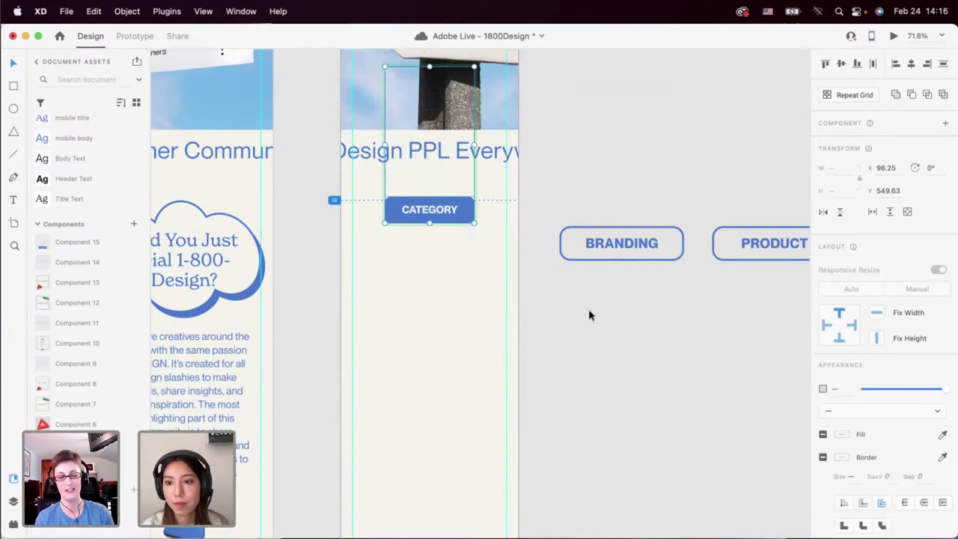
{"action": "left_click", "coordinate": [434, 222]}
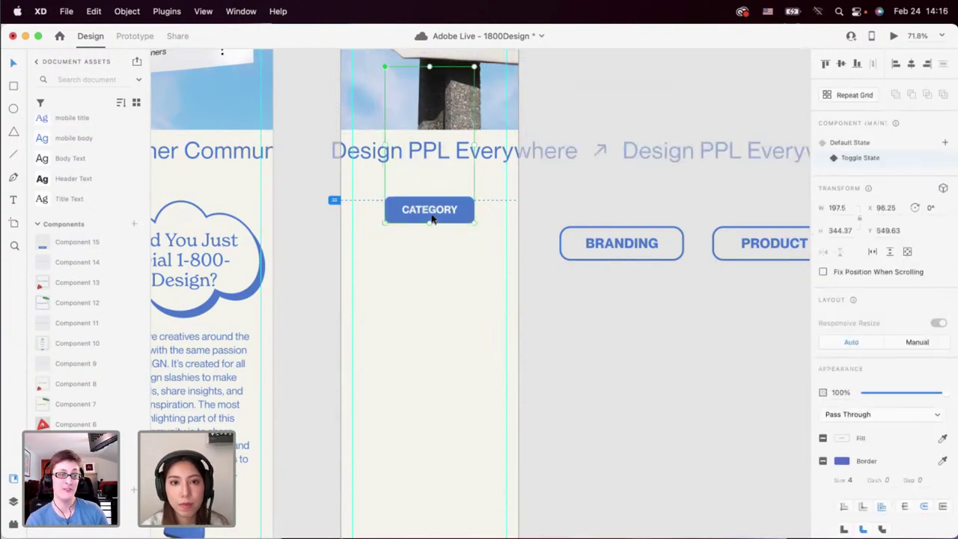
{"action": "left_click", "coordinate": [430, 190]}
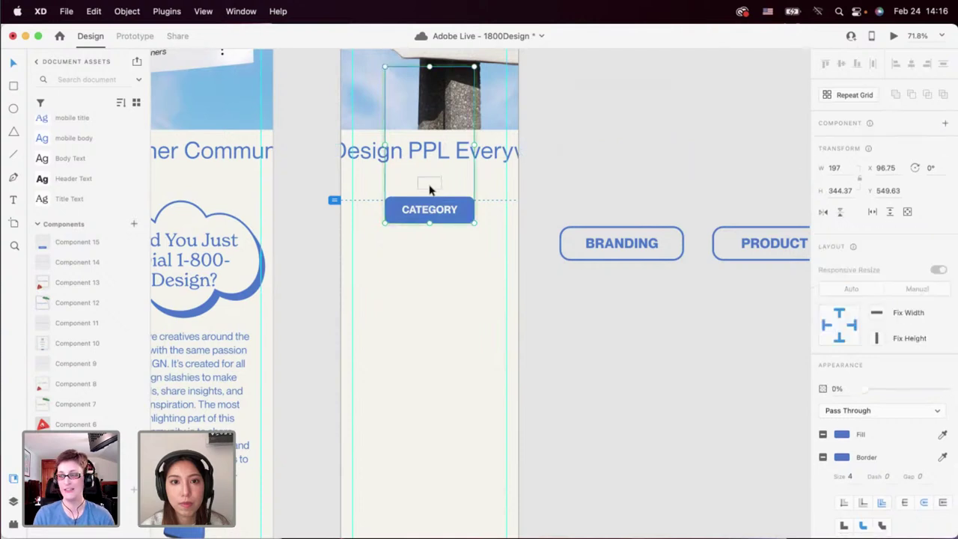
{"action": "left_click_drag", "start_coordinate": [429, 190], "coordinate": [432, 327]}
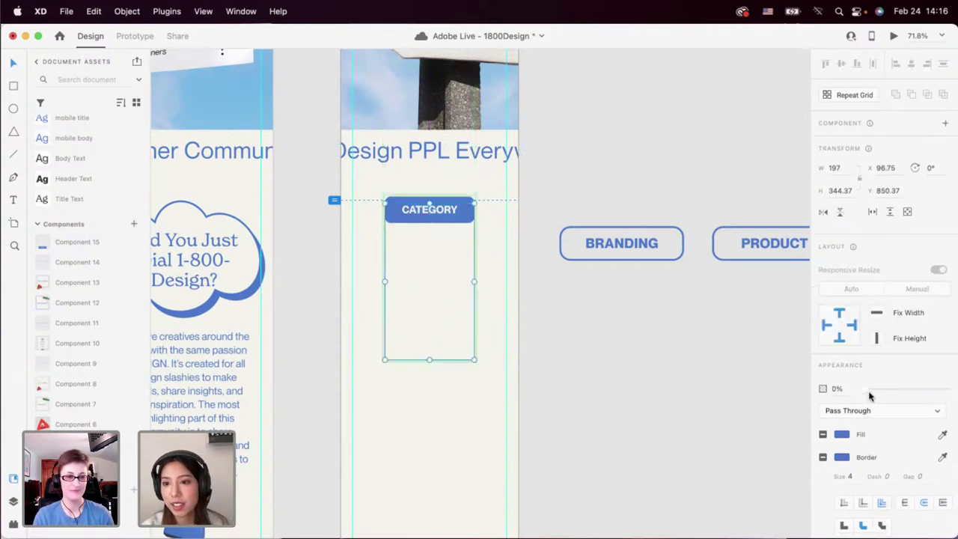
Set the Toggle State's options group to 100% opacity and move it up to Y 842.37.
{"action": "left_click", "coordinate": [957, 389]}
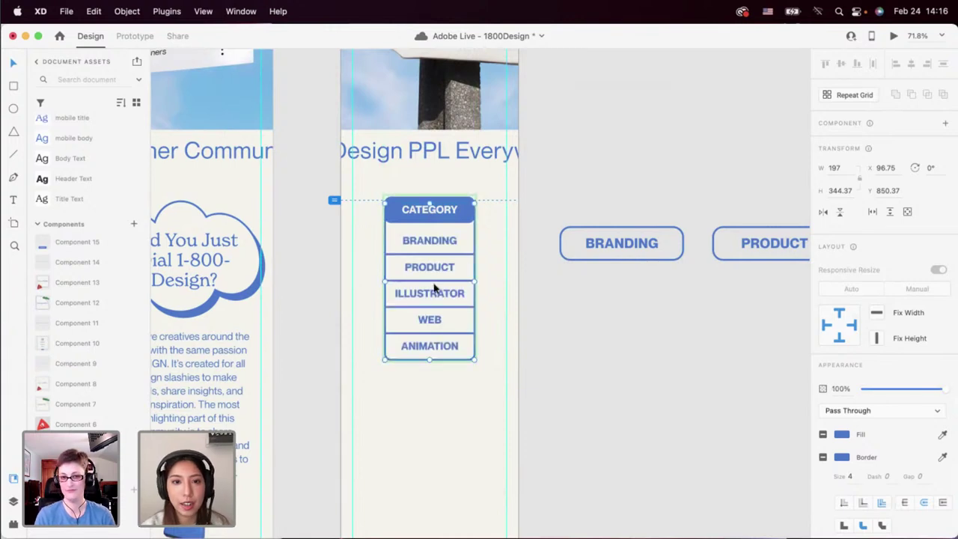
{"action": "left_click_drag", "start_coordinate": [434, 295], "coordinate": [435, 290]}
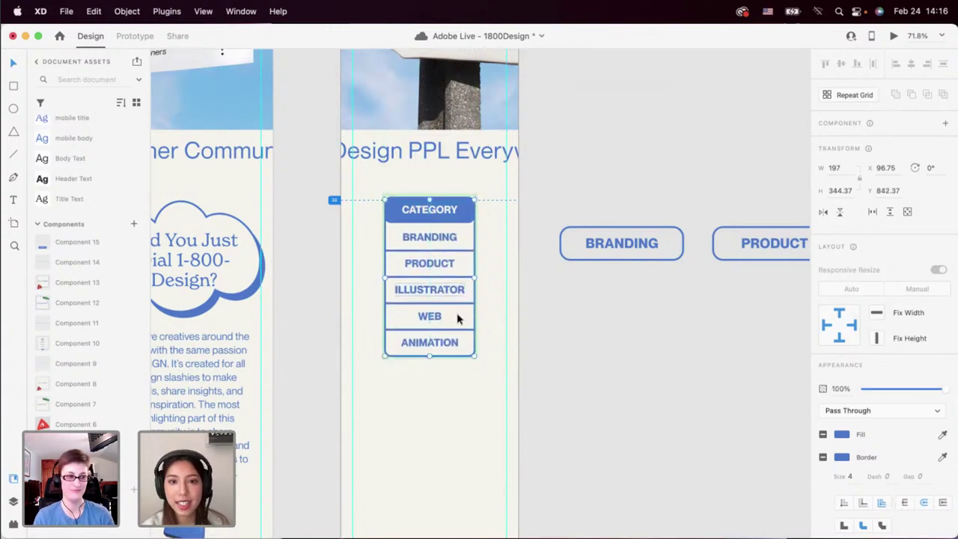
{"action": "left_click", "coordinate": [441, 404]}
{"action": "left_click", "coordinate": [437, 338]}
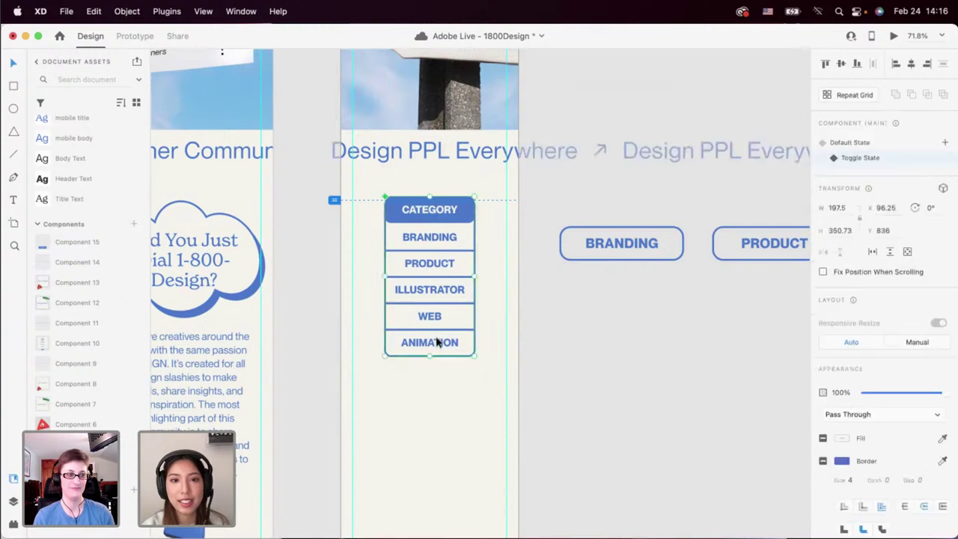
In the prototype settings of the component's Default State, set the Auto-Animate duration to 0.4 s.
{"action": "left_click", "coordinate": [840, 144]}
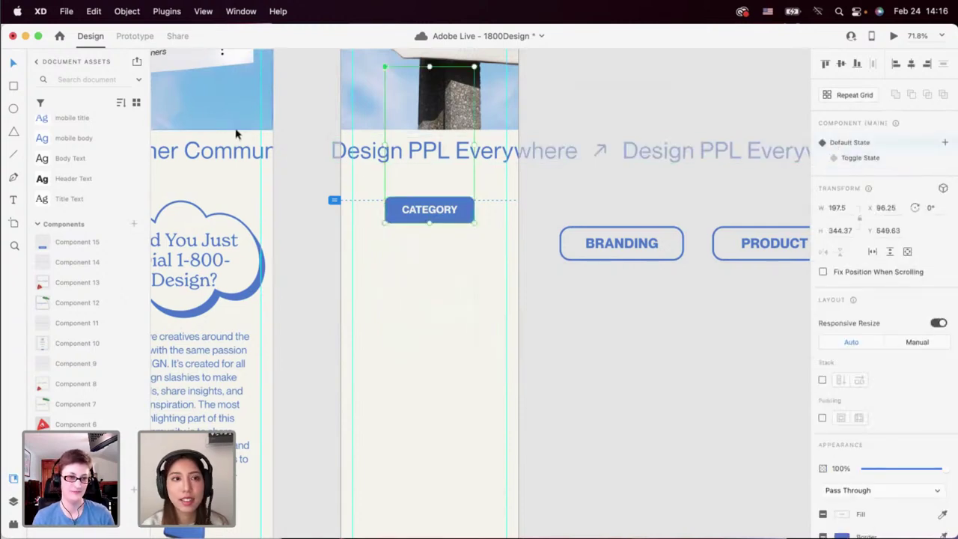
{"action": "left_click", "coordinate": [135, 36]}
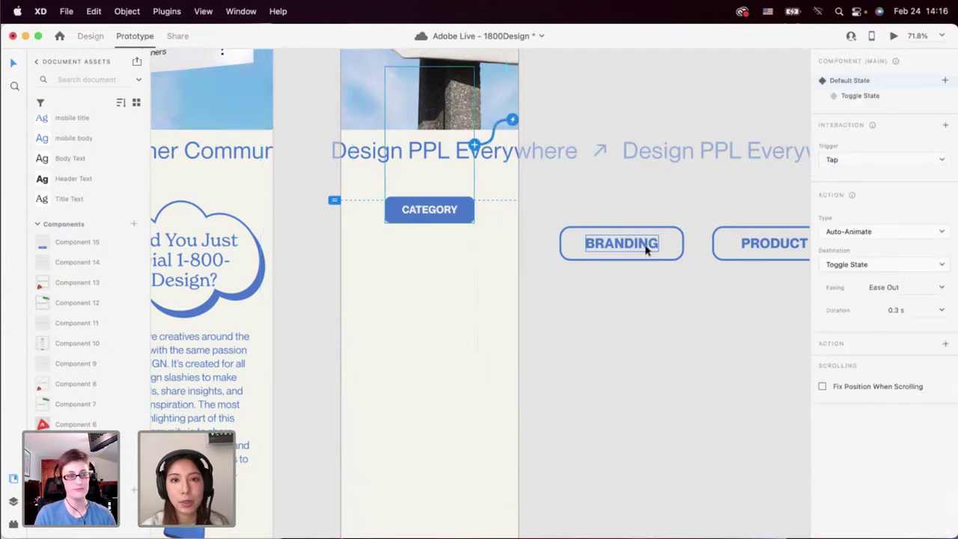
{"action": "left_click", "coordinate": [943, 289]}
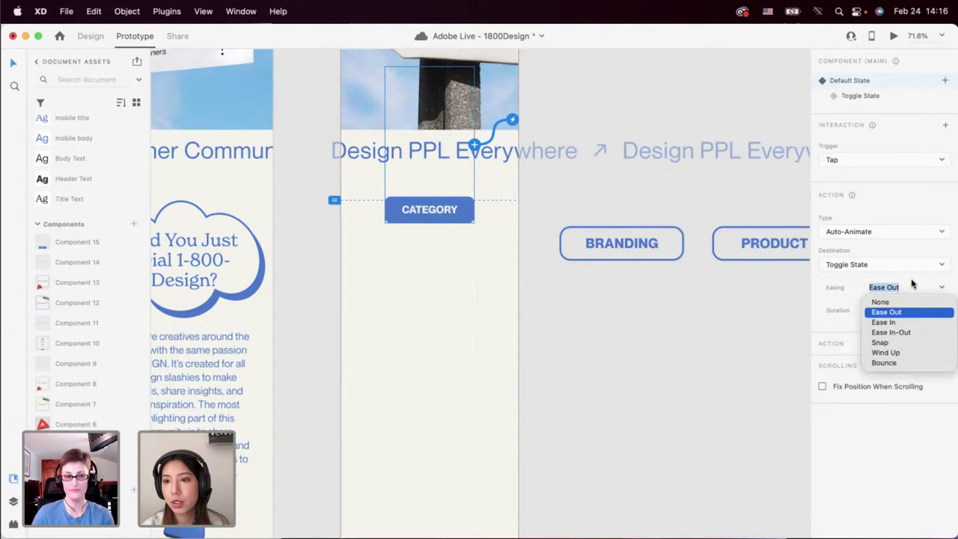
{"action": "left_click", "coordinate": [908, 275]}
{"action": "left_click", "coordinate": [942, 311]}
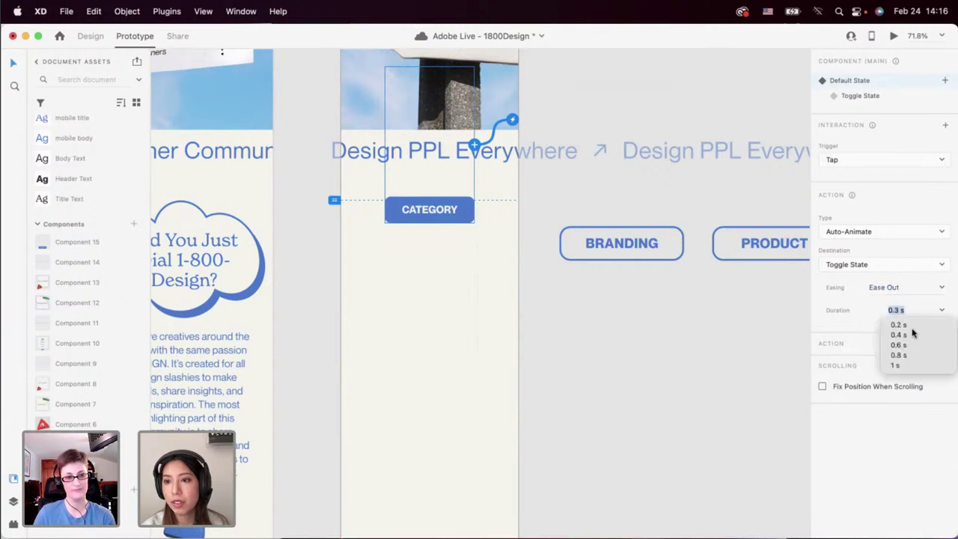
{"action": "left_click", "coordinate": [904, 339]}
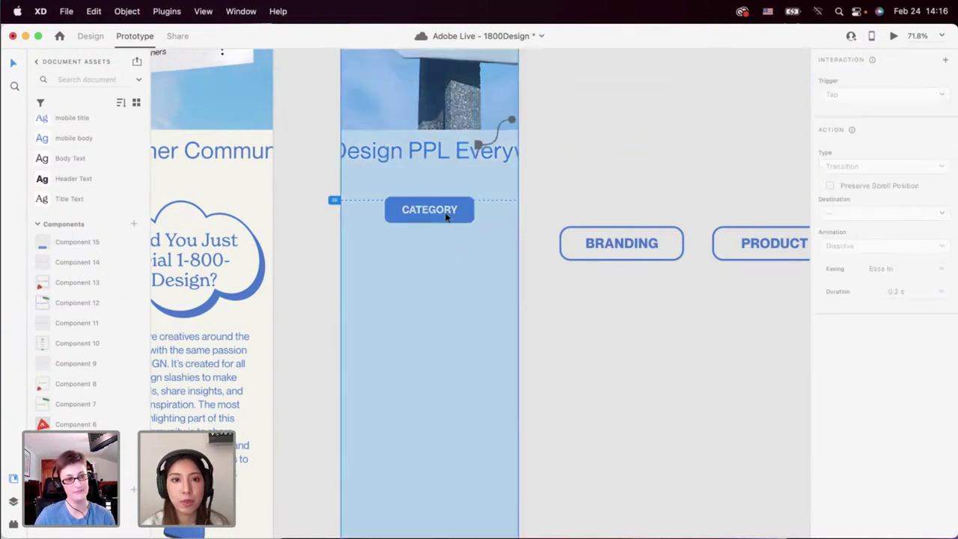
Preview the Community page and repeatedly open and close the CATEGORY dropdown to check its animation.
{"action": "left_click", "coordinate": [894, 35]}
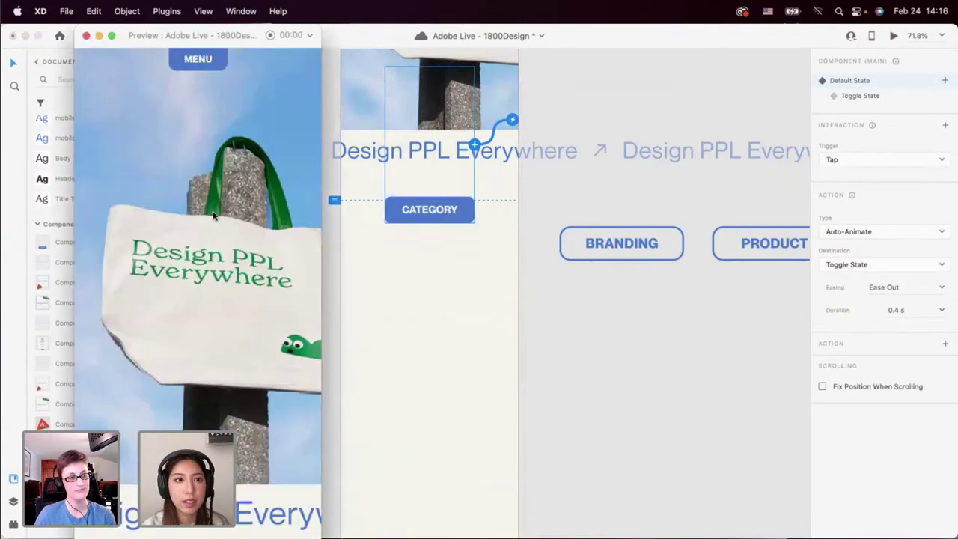
{"action": "scroll", "coordinate": [213, 215], "scroll_direction": "down", "scroll_amount": 10}
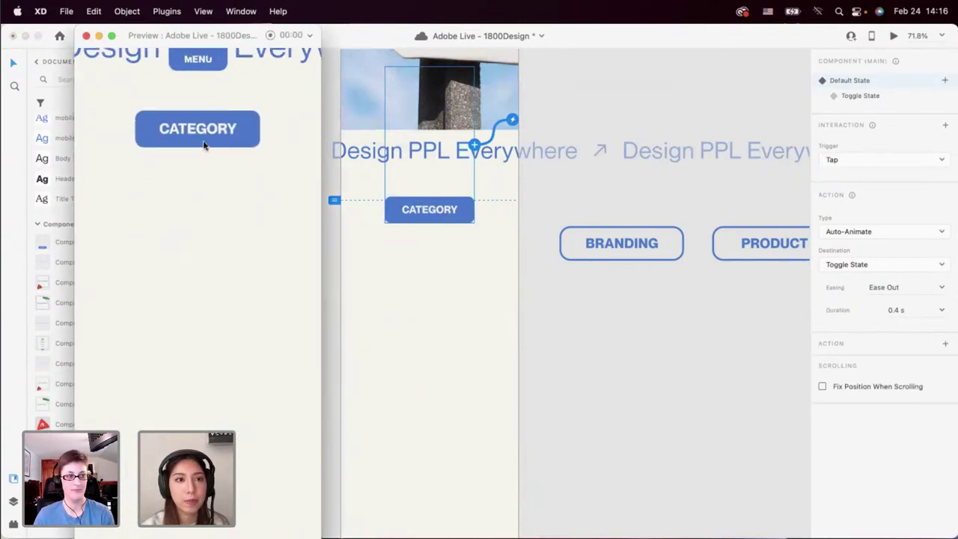
{"action": "scroll", "coordinate": [205, 167], "scroll_direction": "up", "scroll_amount": 1}
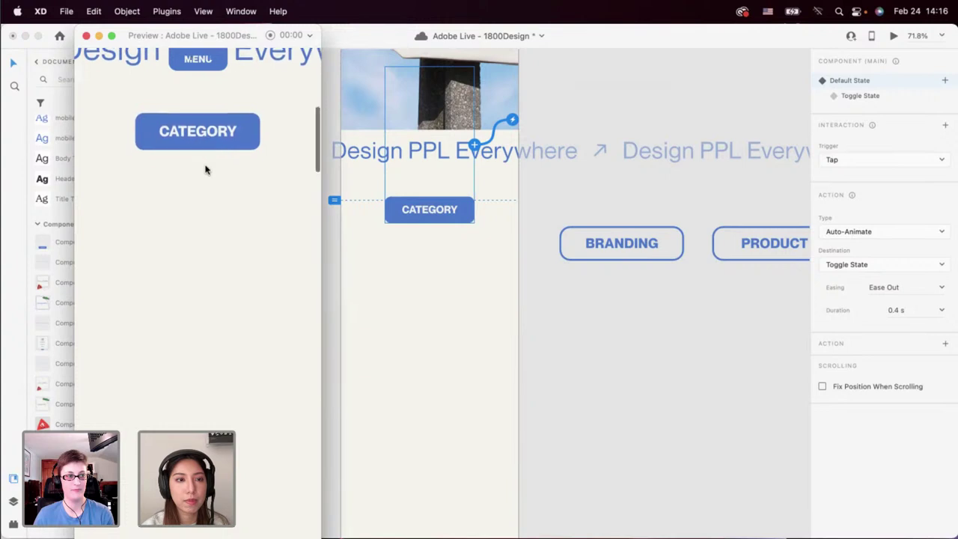
{"action": "scroll", "coordinate": [205, 166], "scroll_direction": "down", "scroll_amount": 2}
{"action": "scroll", "coordinate": [205, 166], "scroll_direction": "up", "scroll_amount": 2}
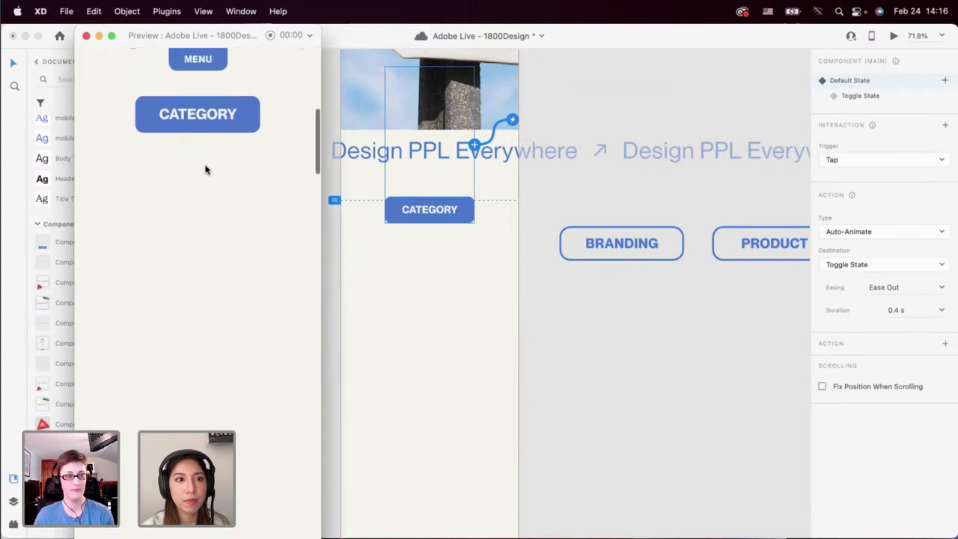
{"action": "left_click", "coordinate": [205, 127]}
{"action": "left_click", "coordinate": [204, 128]}
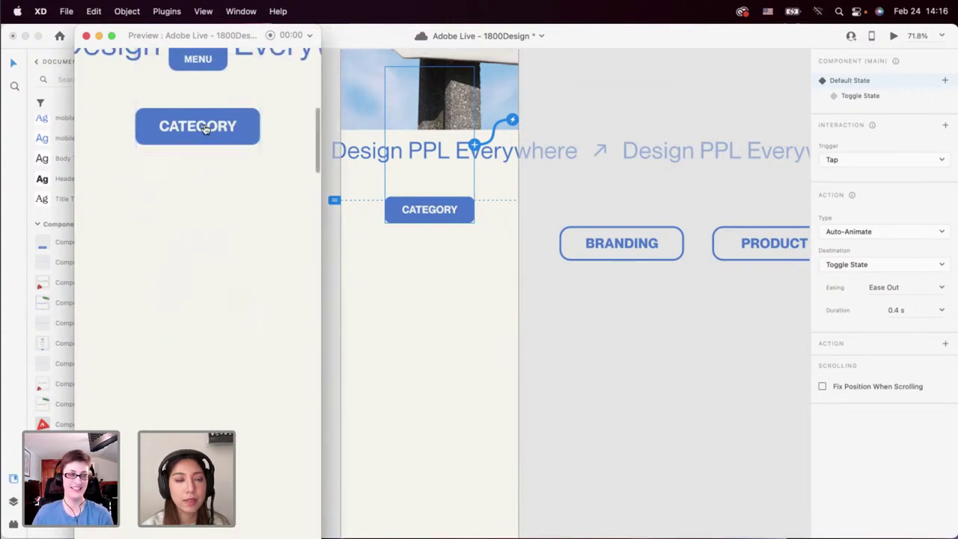
{"action": "left_click", "coordinate": [204, 127]}
{"action": "left_click", "coordinate": [205, 127]}
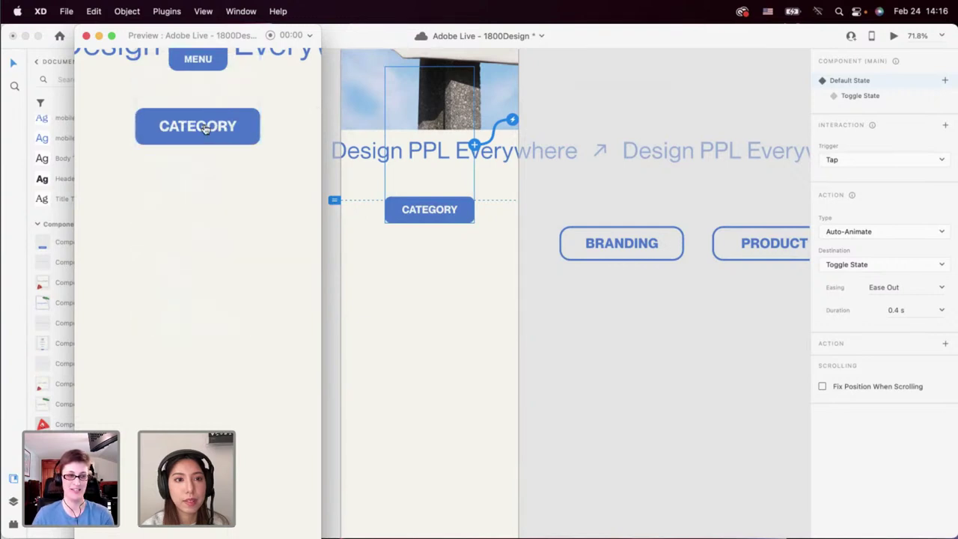
{"action": "left_click", "coordinate": [205, 128]}
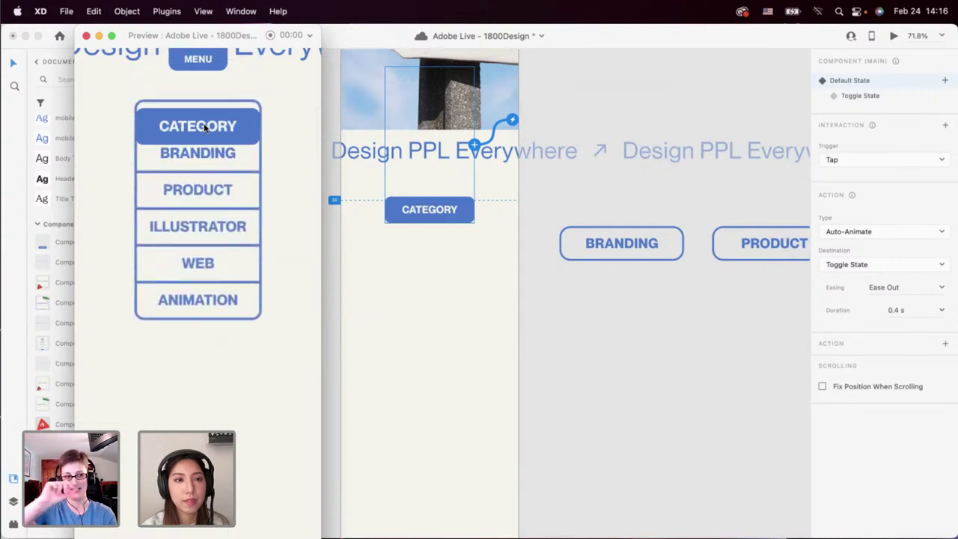
Compare the dropdown component's Toggle State and Default State, then close the preview.
{"action": "left_click", "coordinate": [432, 308]}
{"action": "scroll", "coordinate": [449, 299], "scroll_direction": "left", "scroll_amount": 3}
{"action": "scroll", "coordinate": [479, 277], "scroll_direction": "up", "scroll_amount": 2}
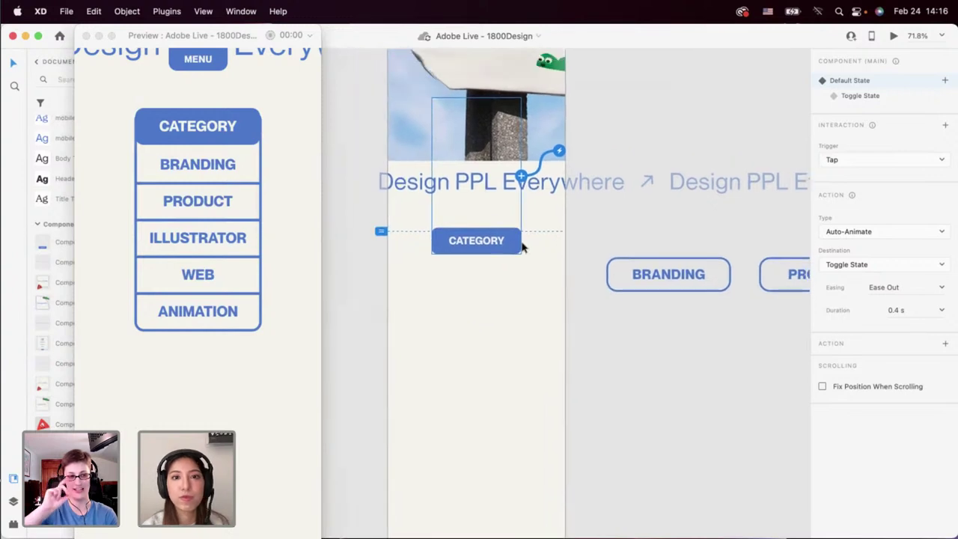
{"action": "left_click", "coordinate": [861, 95]}
{"action": "left_click", "coordinate": [849, 80]}
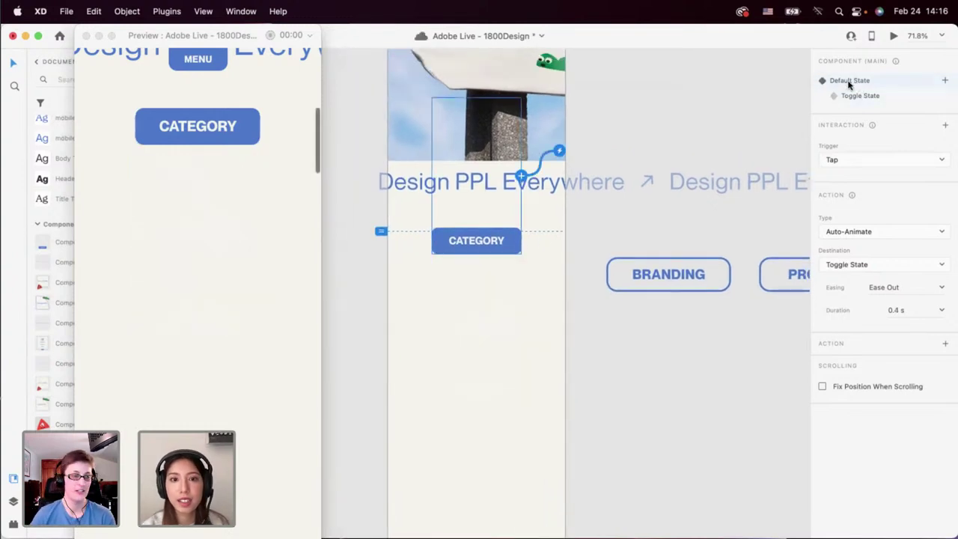
{"action": "left_click", "coordinate": [501, 215]}
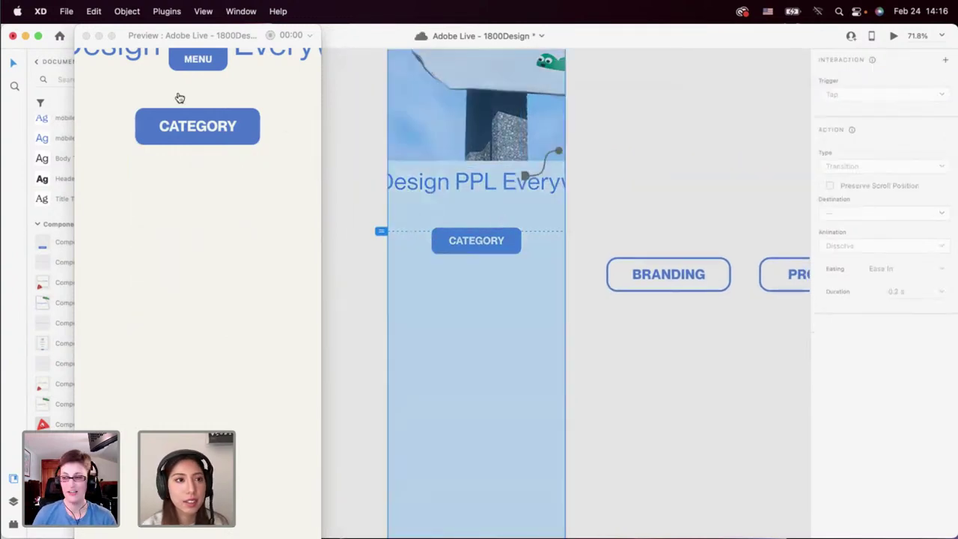
{"action": "left_click", "coordinate": [339, 104]}
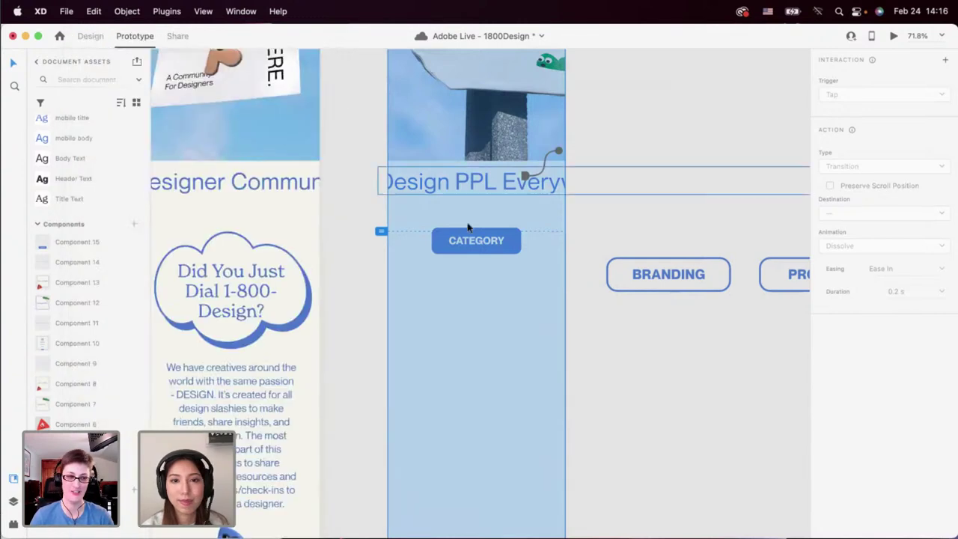
Return to Design mode and select the CATEGORY dropdown component in its Default State.
{"action": "left_click", "coordinate": [506, 238]}
{"action": "left_click", "coordinate": [504, 216]}
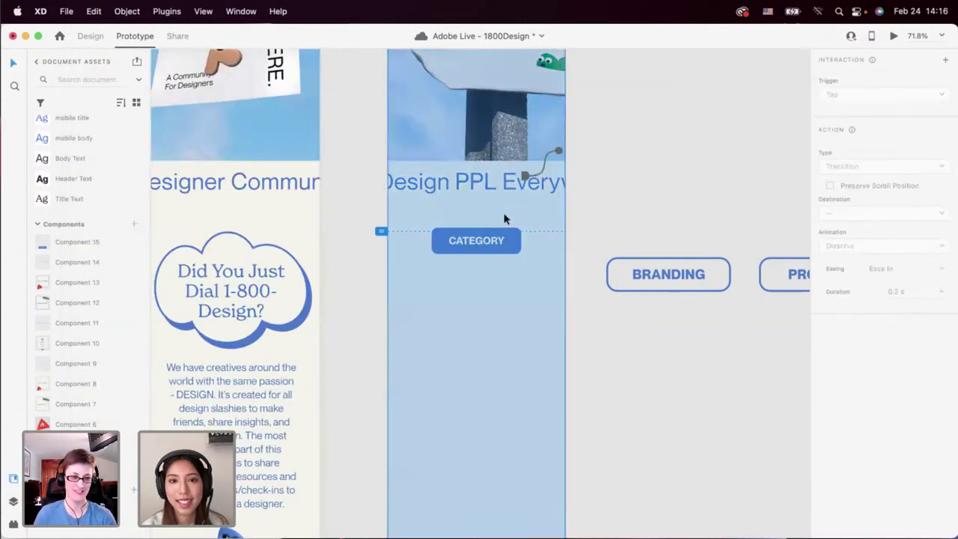
{"action": "left_click", "coordinate": [503, 243]}
{"action": "left_click", "coordinate": [522, 237]}
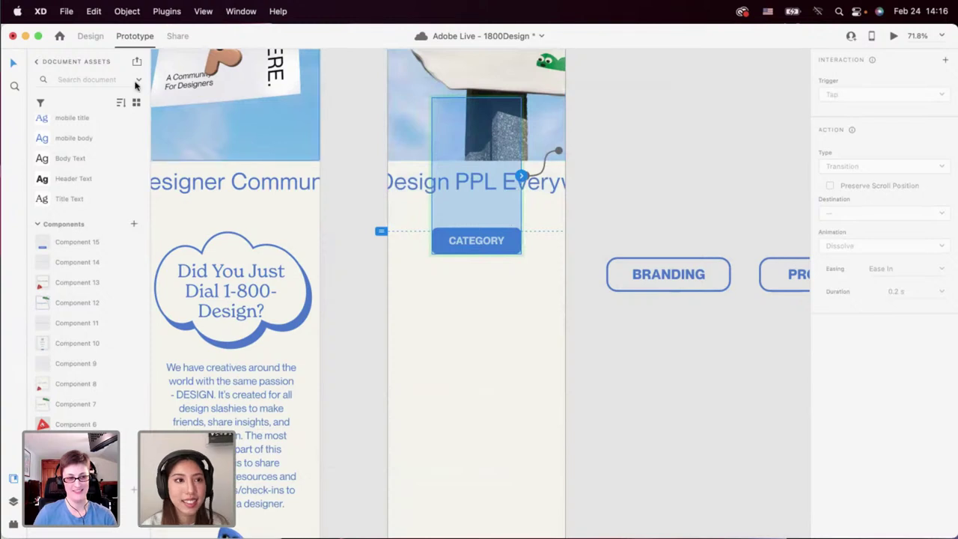
{"action": "left_click", "coordinate": [90, 36]}
{"action": "left_click", "coordinate": [492, 216]}
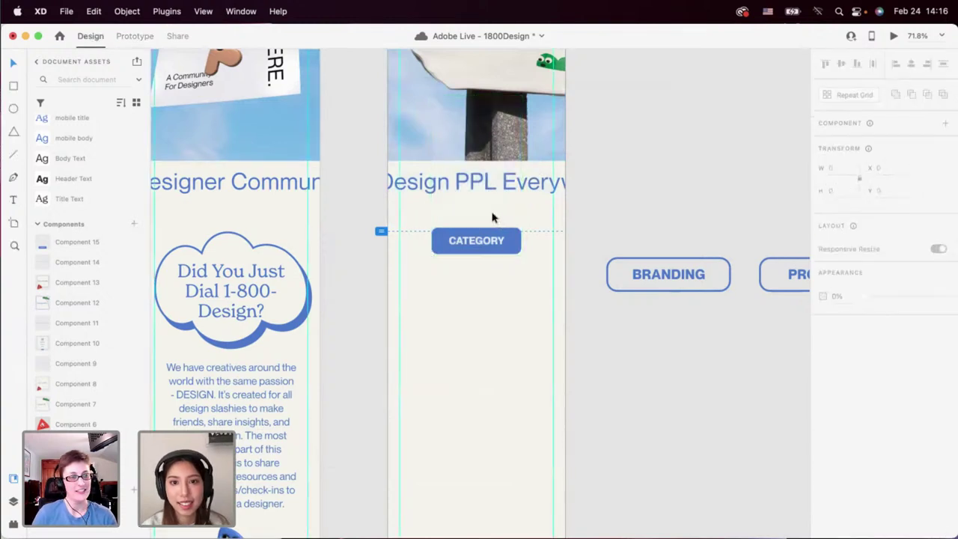
{"action": "left_click", "coordinate": [495, 233]}
{"action": "left_click_drag", "start_coordinate": [492, 213], "coordinate": [491, 306]}
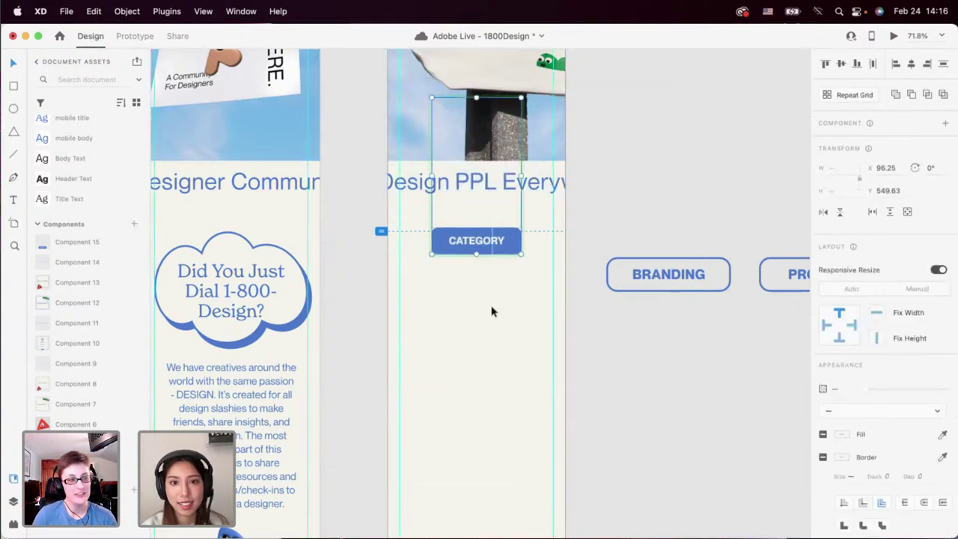
{"action": "left_click", "coordinate": [506, 207]}
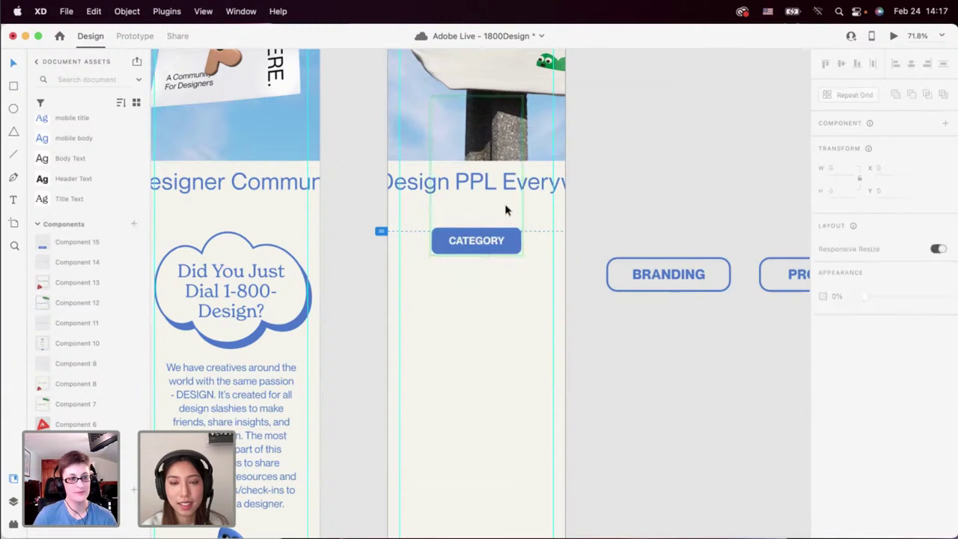
{"action": "left_click", "coordinate": [510, 209]}
{"action": "left_click", "coordinate": [511, 211]}
{"action": "left_click", "coordinate": [496, 235]}
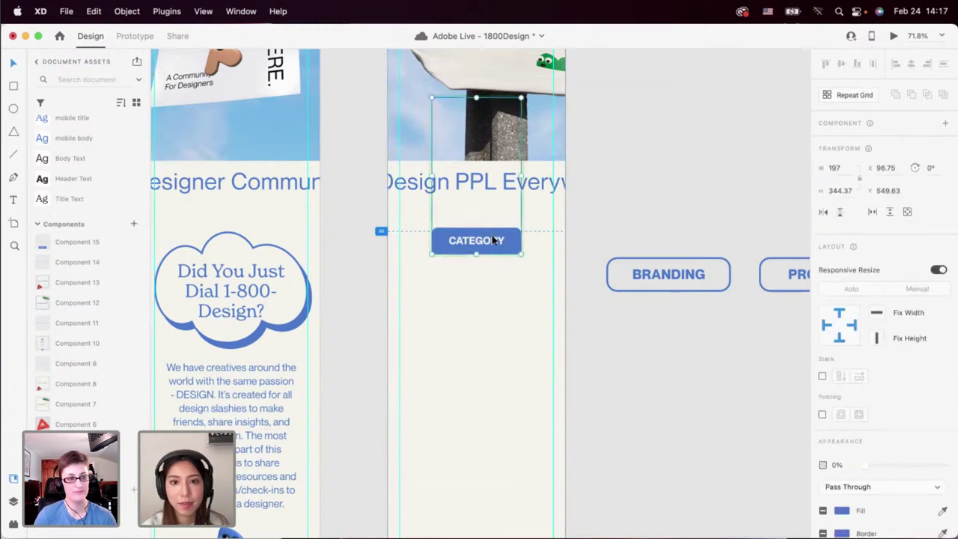
{"action": "left_click", "coordinate": [490, 214]}
{"action": "double_click", "coordinate": [492, 250]}
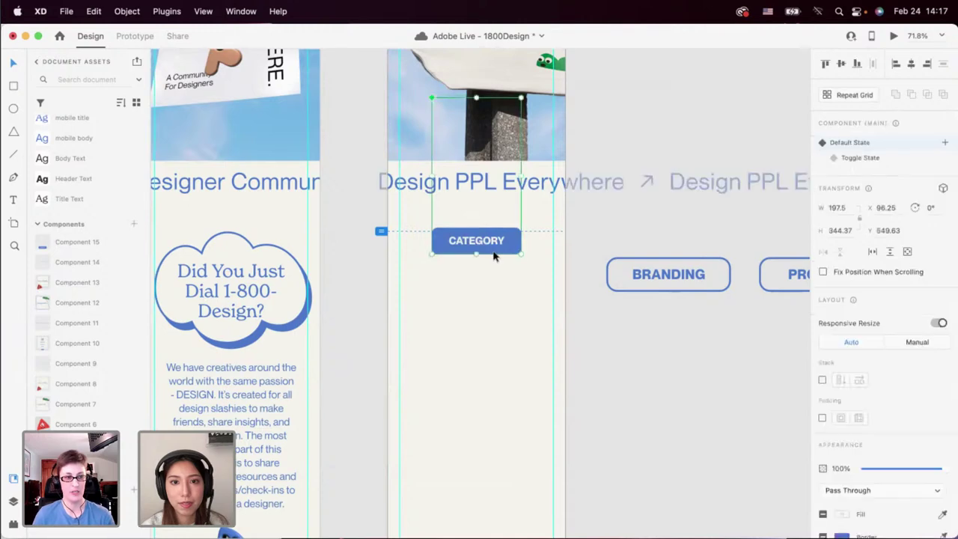
{"action": "left_click", "coordinate": [515, 205]}
{"action": "left_click", "coordinate": [488, 238]}
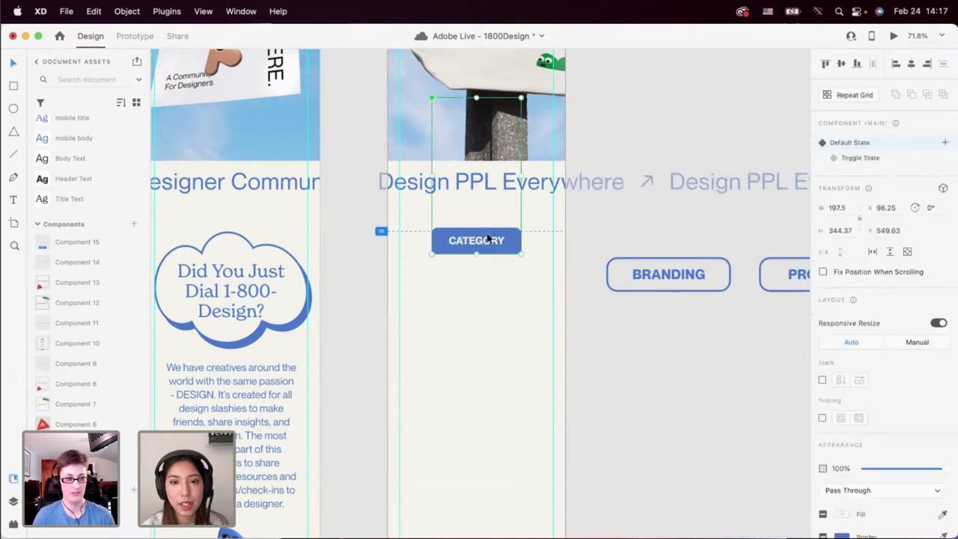
In the Default State, move the hidden options group straight down behind the CATEGORY button to Y 733.63.
{"action": "scroll", "coordinate": [482, 240], "scroll_direction": "up", "scroll_amount": 3}
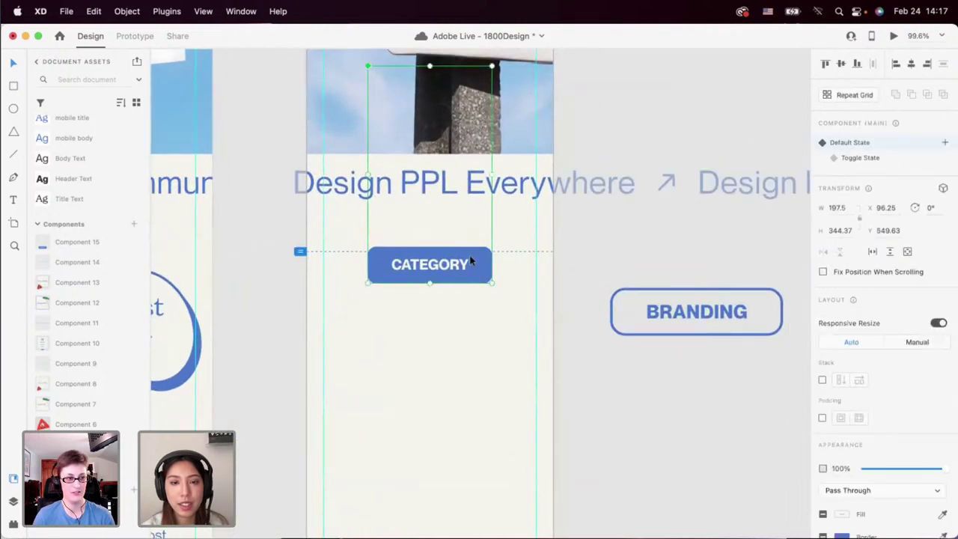
{"action": "left_click", "coordinate": [469, 255]}
{"action": "left_click_drag", "start_coordinate": [438, 246], "coordinate": [471, 408]}
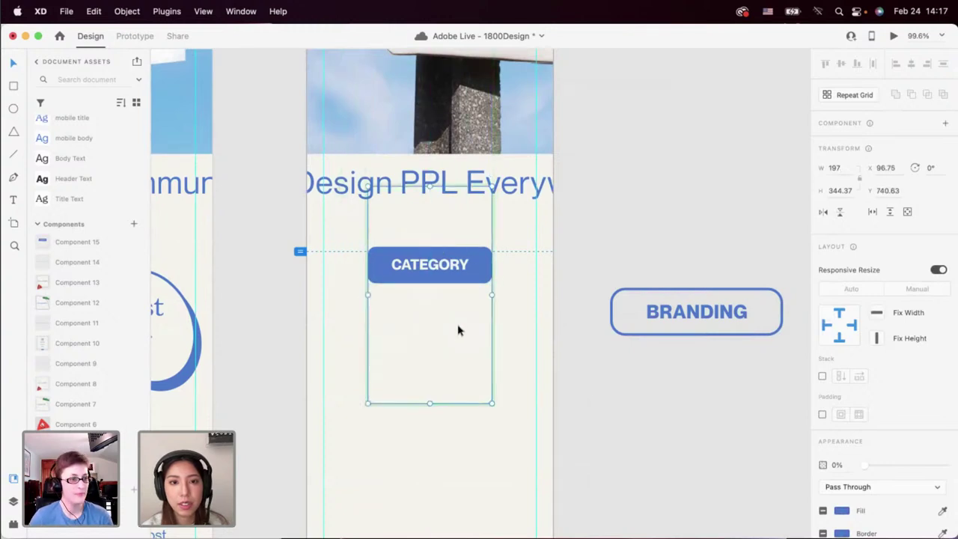
{"action": "key", "text": "Delete"}
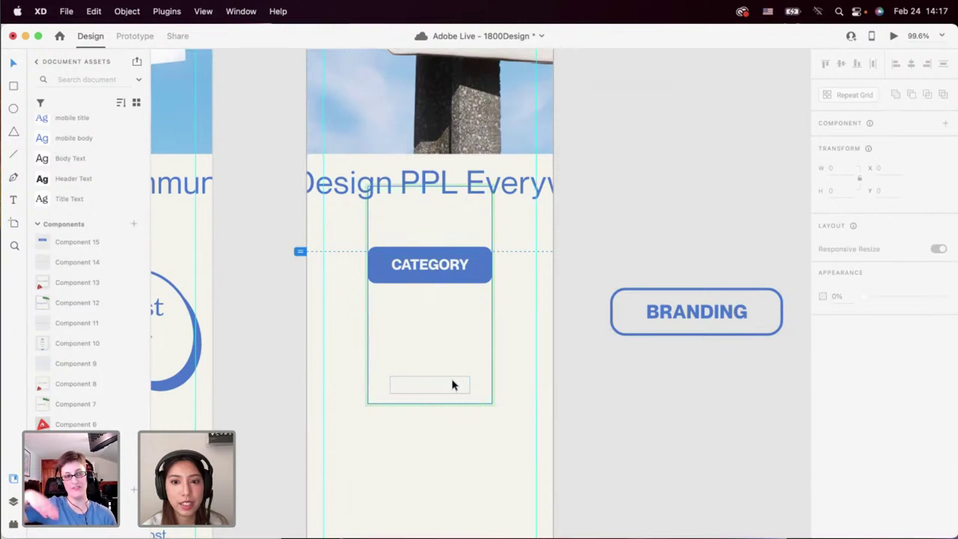
{"action": "left_click", "coordinate": [452, 386]}
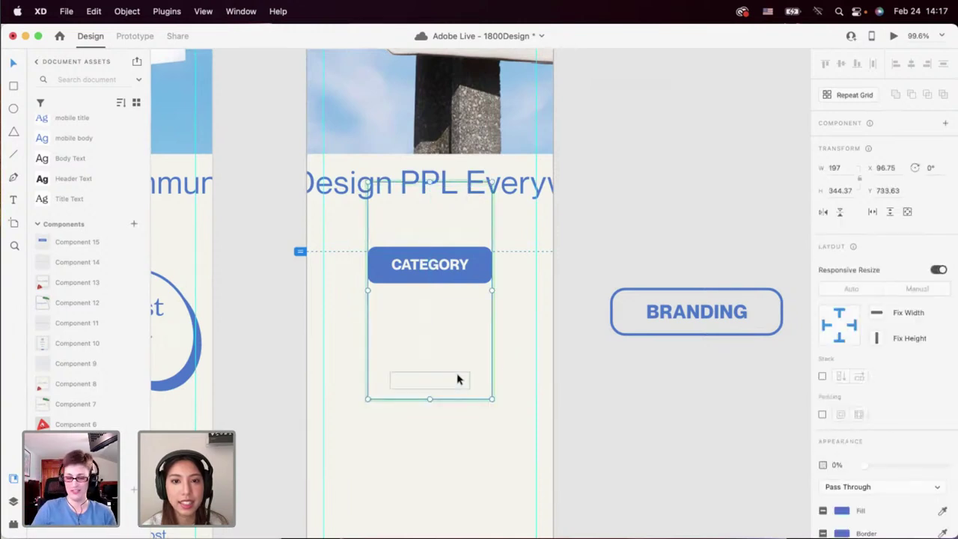
{"action": "key", "text": "Escape"}
{"action": "left_click", "coordinate": [465, 288]}
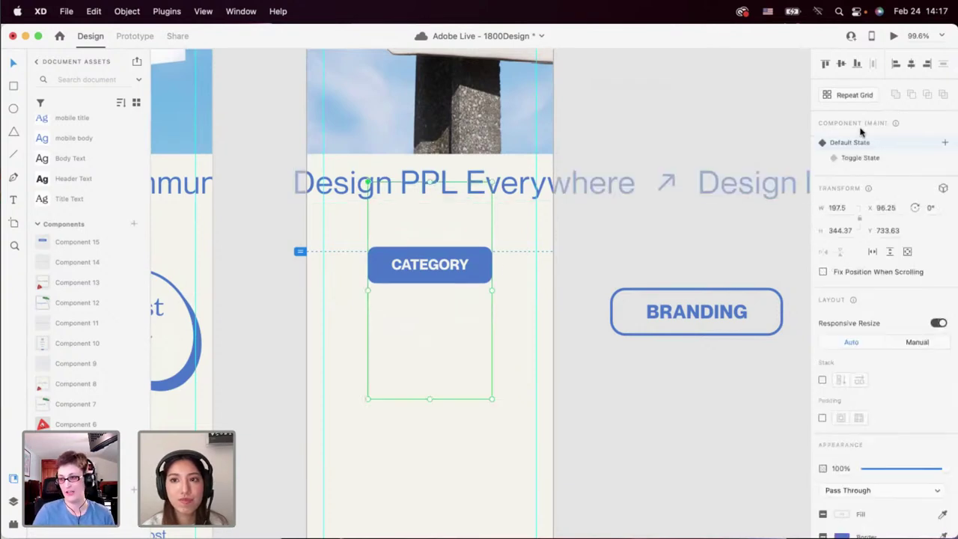
Preview the page again and toggle the CATEGORY dropdown several times to check the shorter slide of its options.
{"action": "left_click", "coordinate": [895, 37]}
{"action": "scroll", "coordinate": [222, 356], "scroll_direction": "down", "scroll_amount": 10}
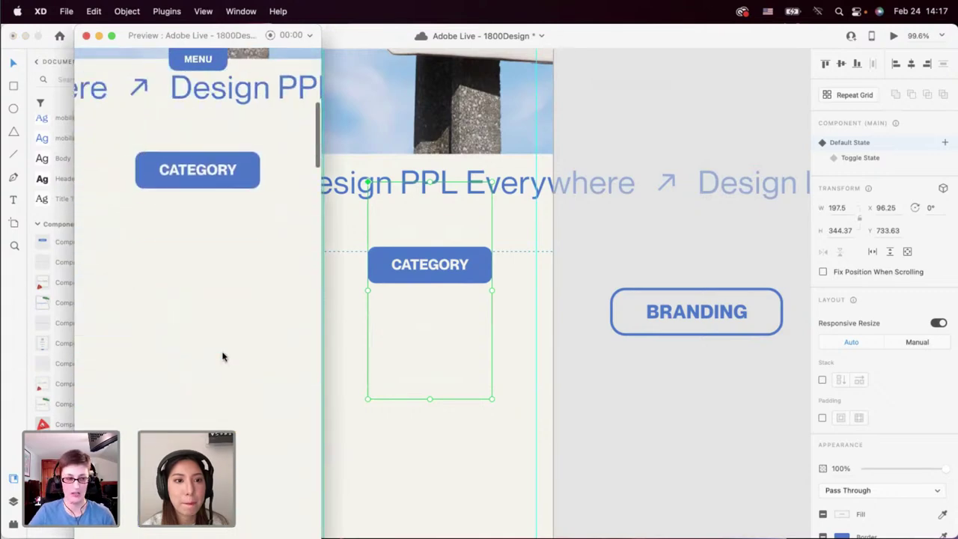
{"action": "left_click", "coordinate": [210, 169]}
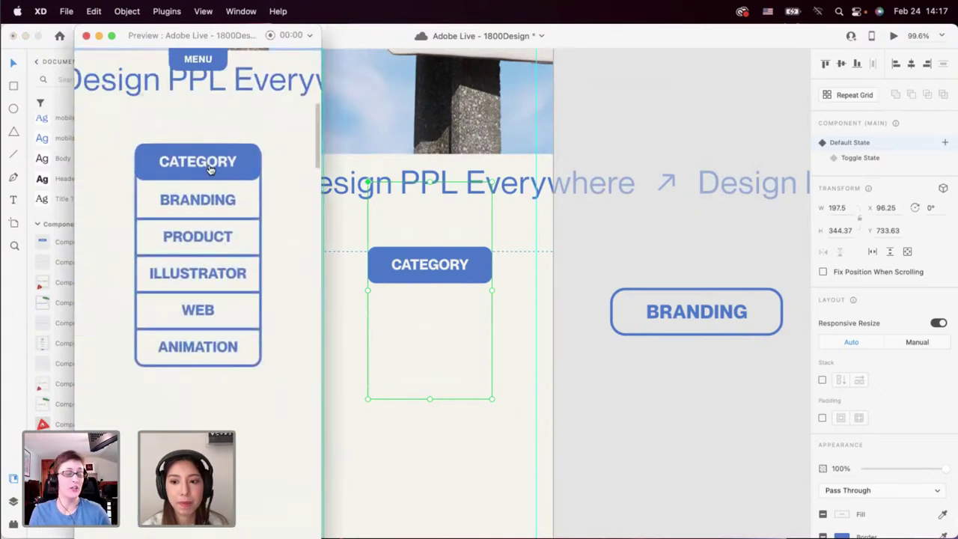
{"action": "left_click", "coordinate": [210, 169]}
{"action": "left_click", "coordinate": [211, 169]}
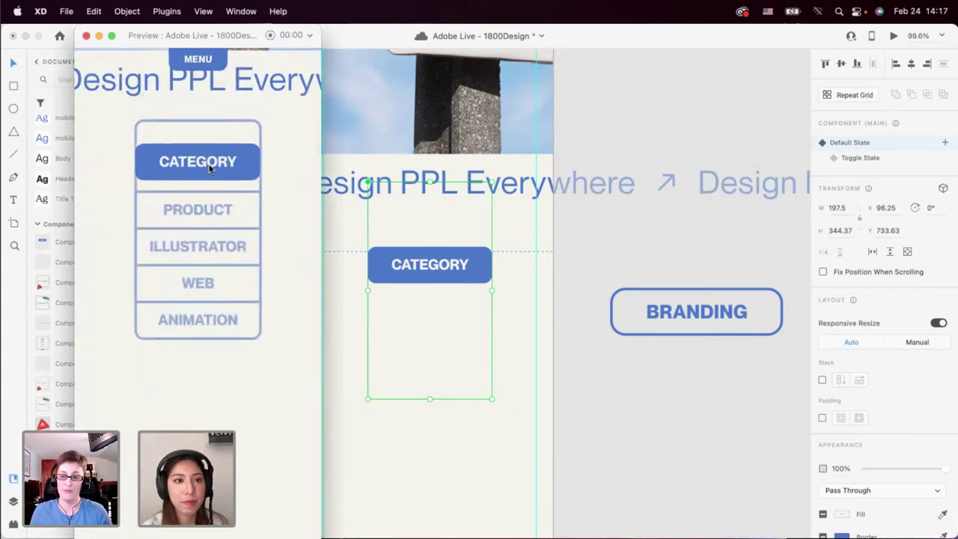
{"action": "left_click", "coordinate": [210, 170]}
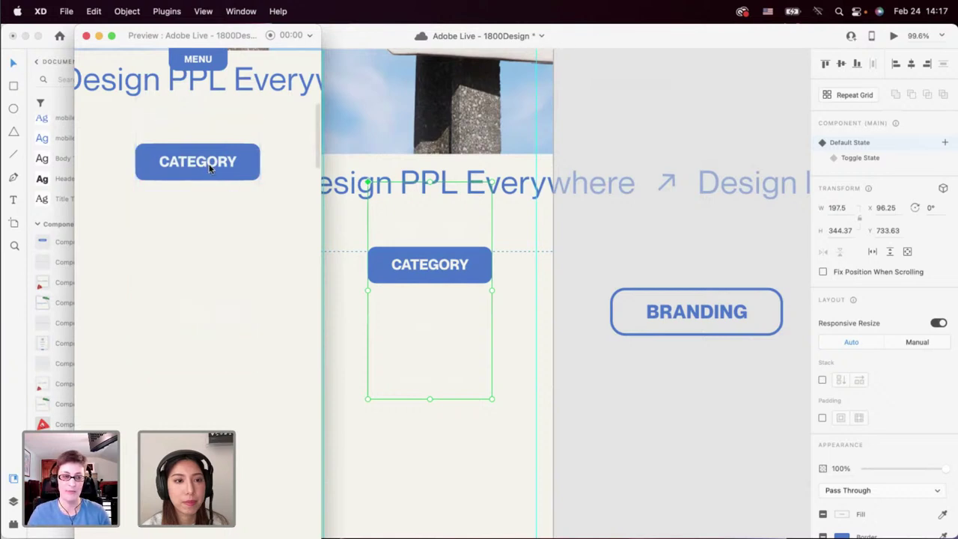
{"action": "left_click", "coordinate": [227, 176]}
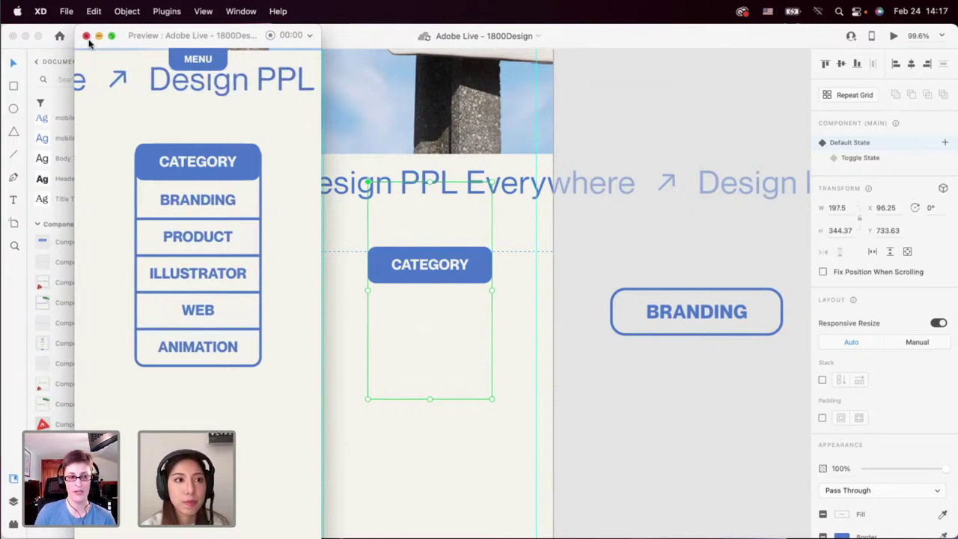
{"action": "left_click", "coordinate": [196, 174]}
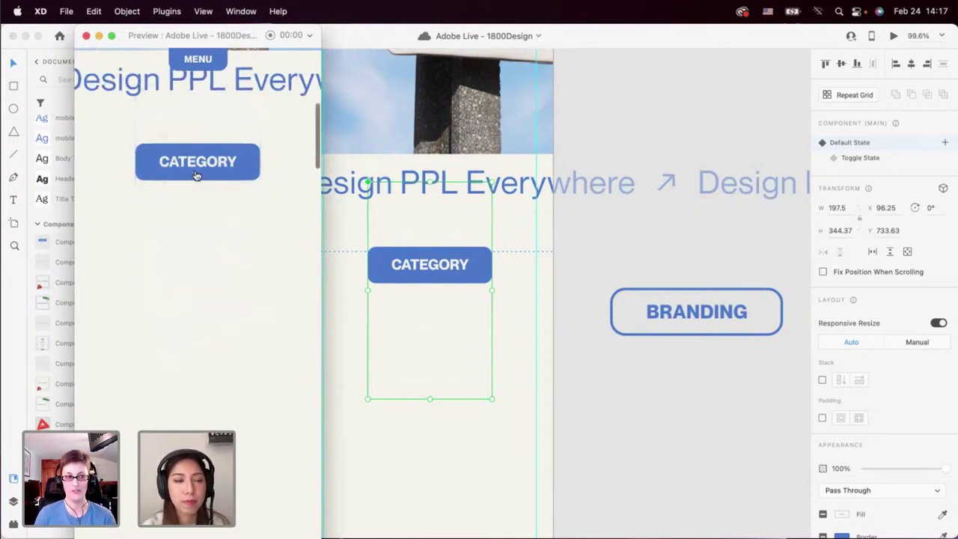
Close the preview and move the Default State's hidden options group down behind the CATEGORY button to Y 836.
{"action": "left_click", "coordinate": [197, 175]}
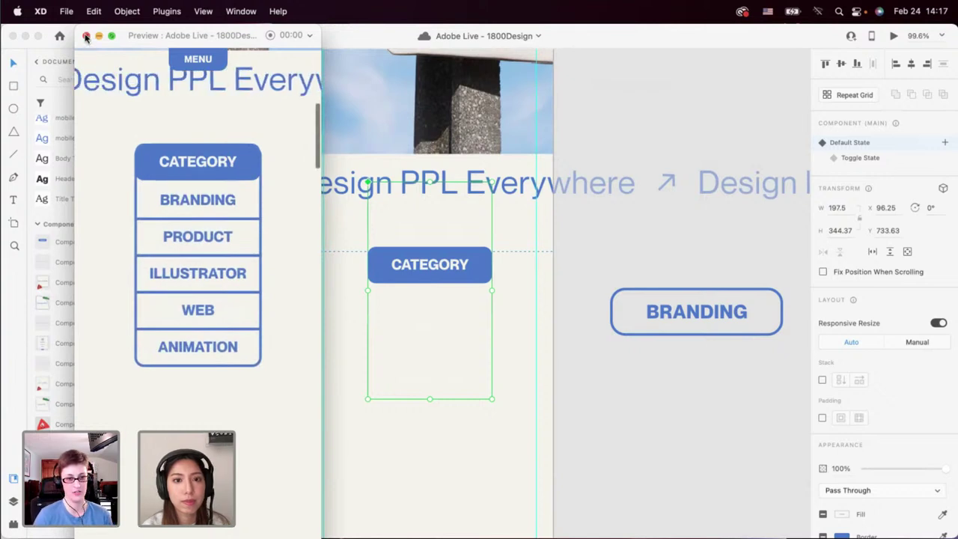
{"action": "left_click", "coordinate": [429, 268]}
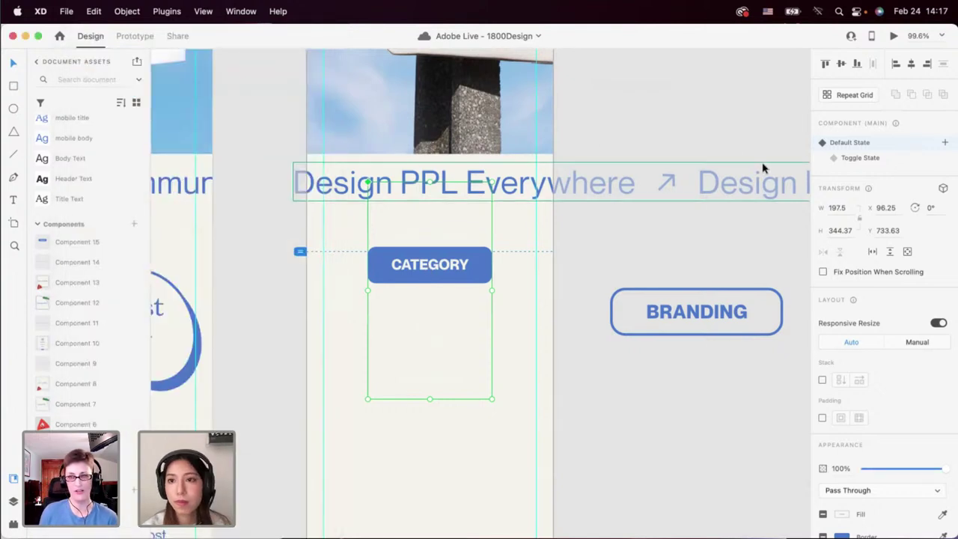
{"action": "double_click", "coordinate": [423, 305]}
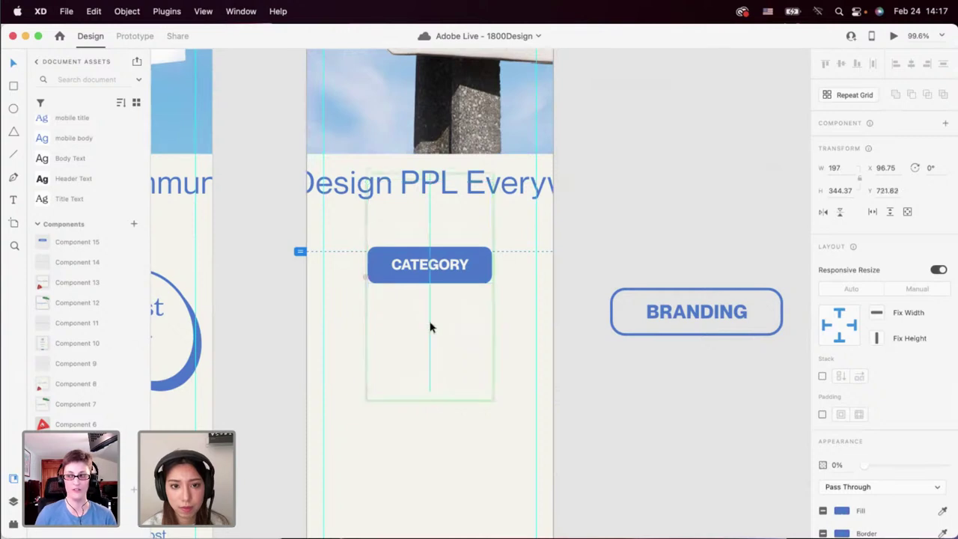
{"action": "left_click_drag", "start_coordinate": [430, 282], "coordinate": [430, 404]}
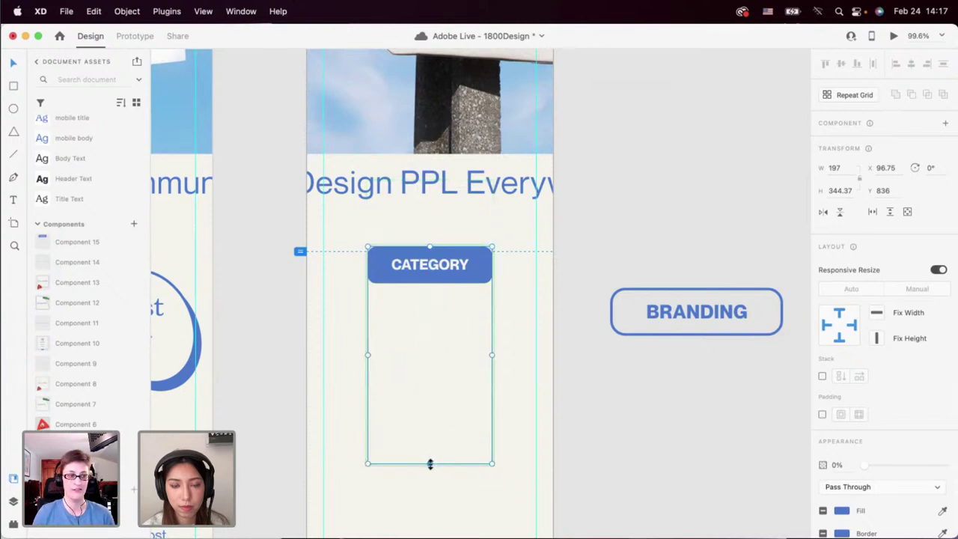
Try shrinking the hidden options group to a height of 112.37 and preview how the CATEGORY dropdown opens.
{"action": "left_click_drag", "start_coordinate": [430, 464], "coordinate": [421, 309]}
{"action": "left_click", "coordinate": [893, 36]}
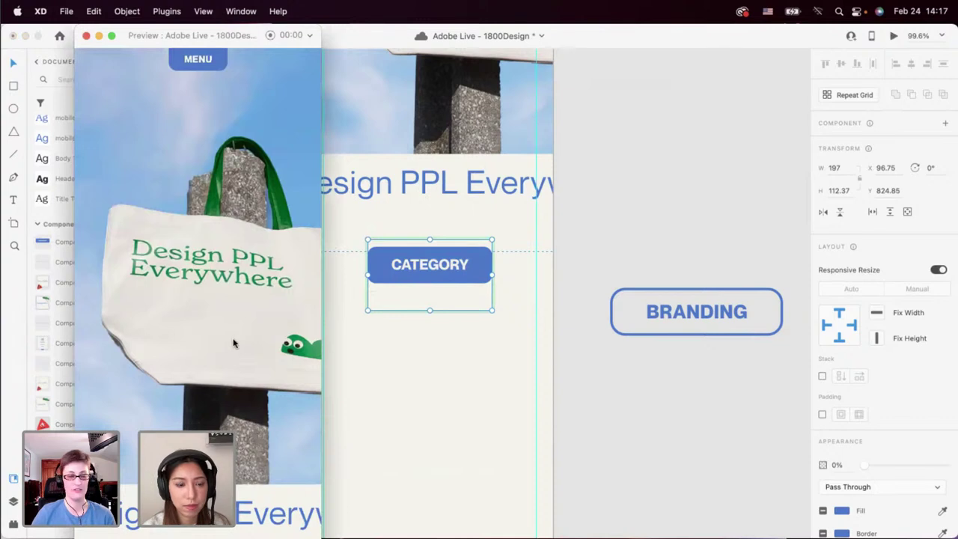
{"action": "scroll", "coordinate": [233, 343], "scroll_direction": "down", "scroll_amount": 10}
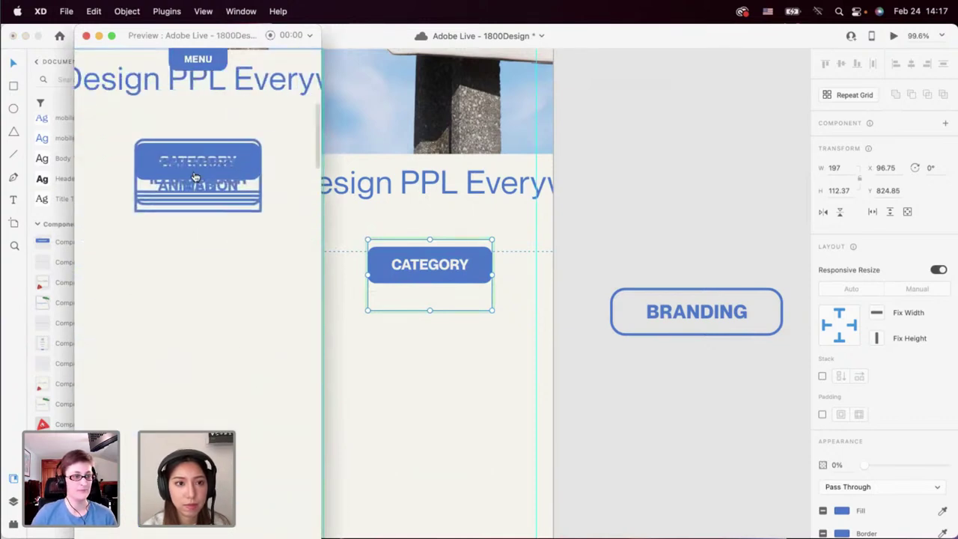
{"action": "left_click", "coordinate": [521, 313]}
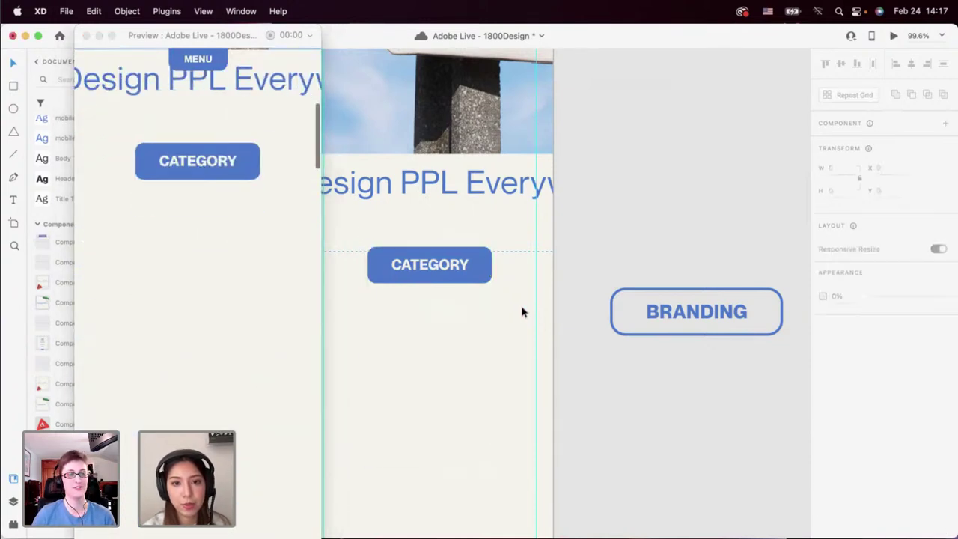
Select the dropdown component and toggle CATEGORY repeatedly in the preview to check the opening with full-height options.
{"action": "left_click", "coordinate": [452, 280]}
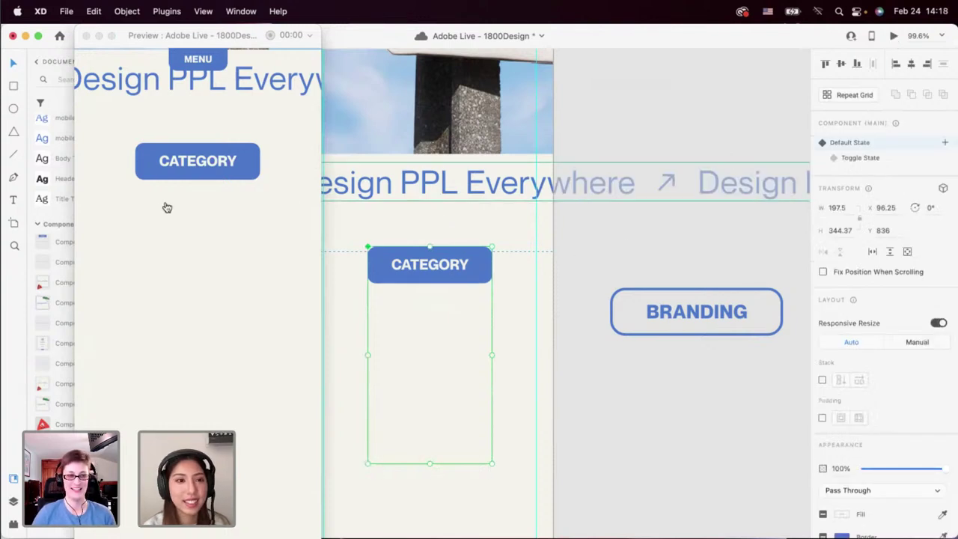
{"action": "left_click", "coordinate": [182, 176]}
{"action": "left_click", "coordinate": [182, 175]}
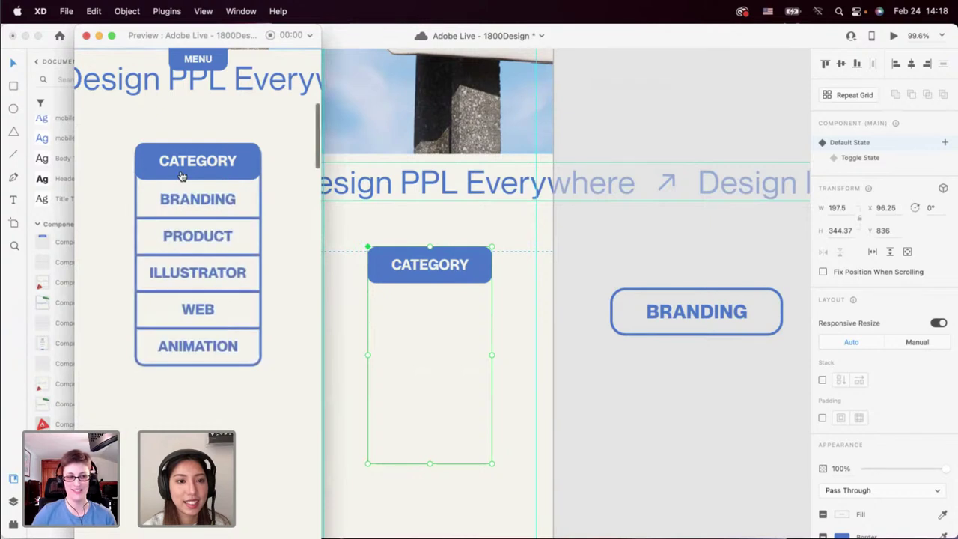
{"action": "left_click", "coordinate": [181, 174]}
{"action": "left_click", "coordinate": [180, 174]}
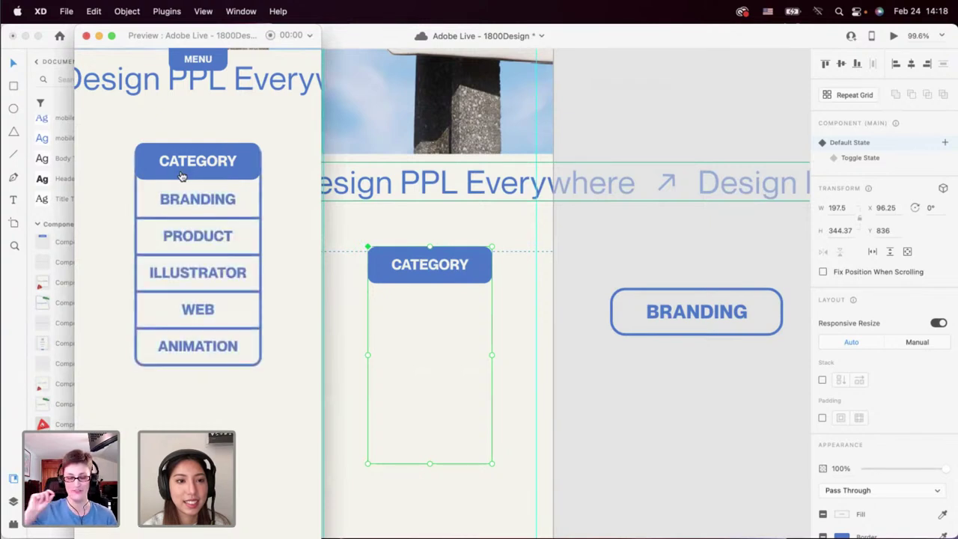
{"action": "left_click", "coordinate": [181, 176]}
{"action": "left_click", "coordinate": [182, 176]}
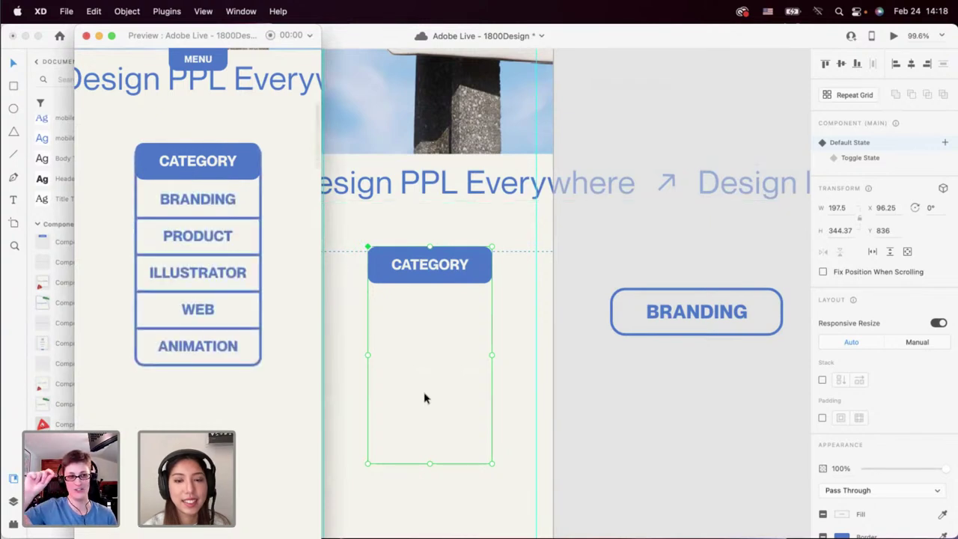
In the Default State, move the hidden options group slightly up behind the CATEGORY button to Y 816.
{"action": "left_click", "coordinate": [423, 398]}
{"action": "left_click", "coordinate": [423, 394]}
{"action": "double_click", "coordinate": [426, 280]}
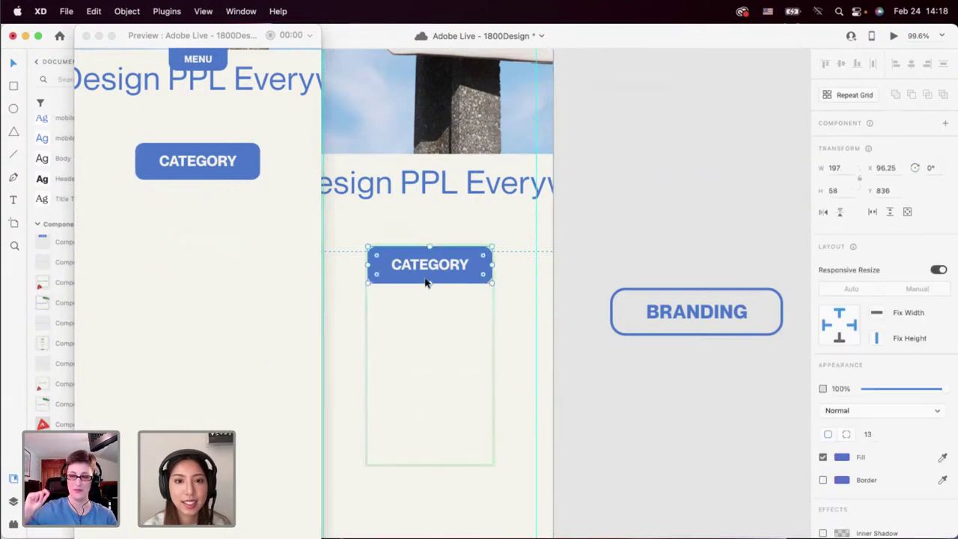
{"action": "left_click", "coordinate": [427, 318]}
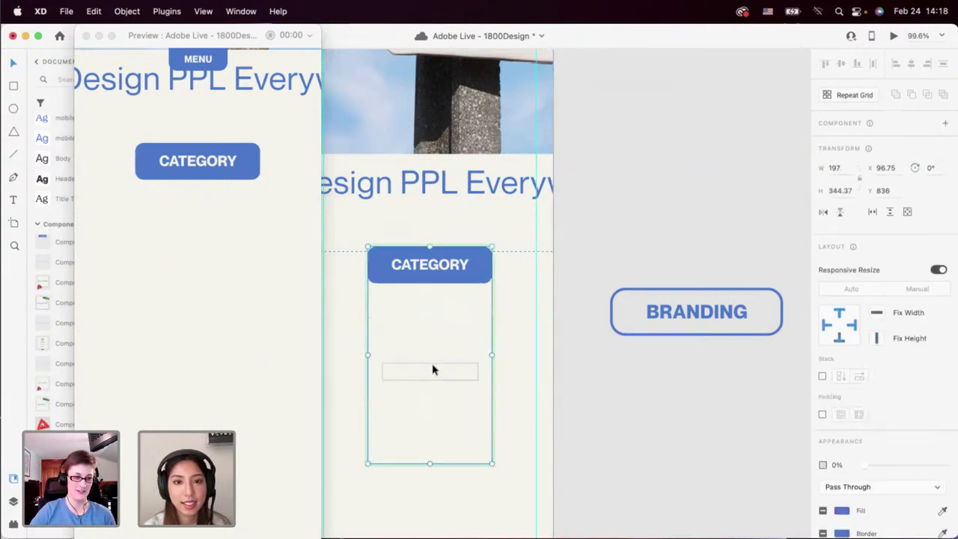
{"action": "left_click_drag", "start_coordinate": [432, 363], "coordinate": [432, 349]}
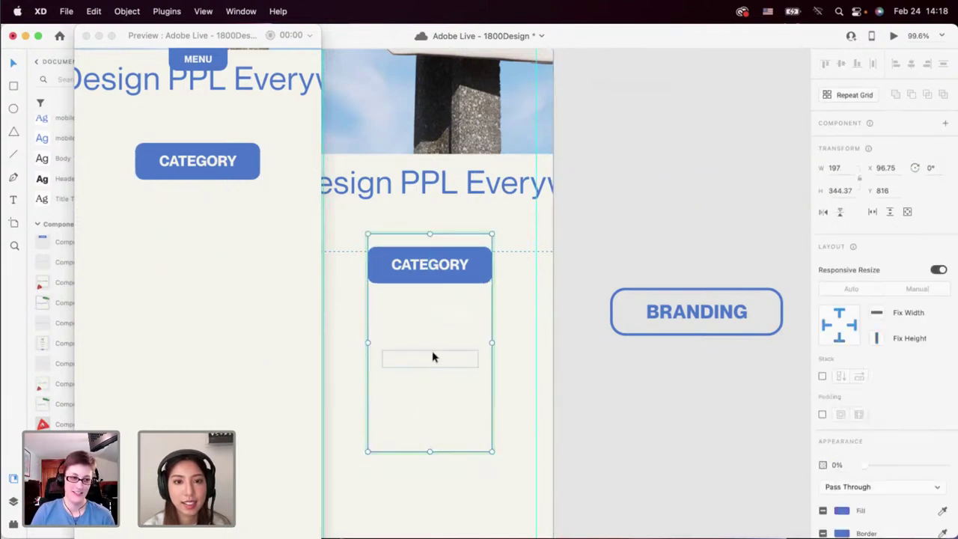
Toggle the CATEGORY dropdown several times in the preview to check its short slide, then close the preview.
{"action": "left_click", "coordinate": [247, 180]}
{"action": "left_click", "coordinate": [246, 180]}
{"action": "left_click", "coordinate": [246, 180]}
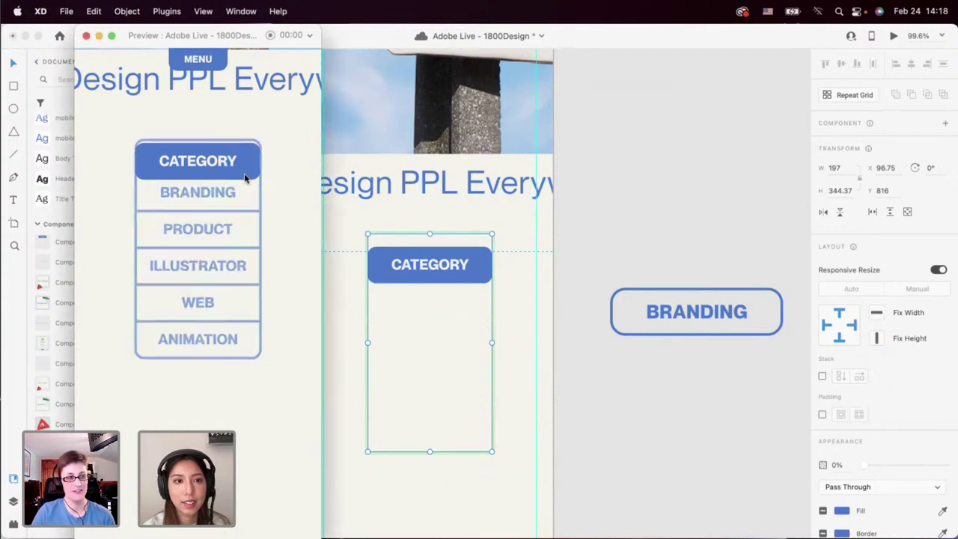
{"action": "left_click", "coordinate": [246, 179]}
{"action": "left_click", "coordinate": [244, 180]}
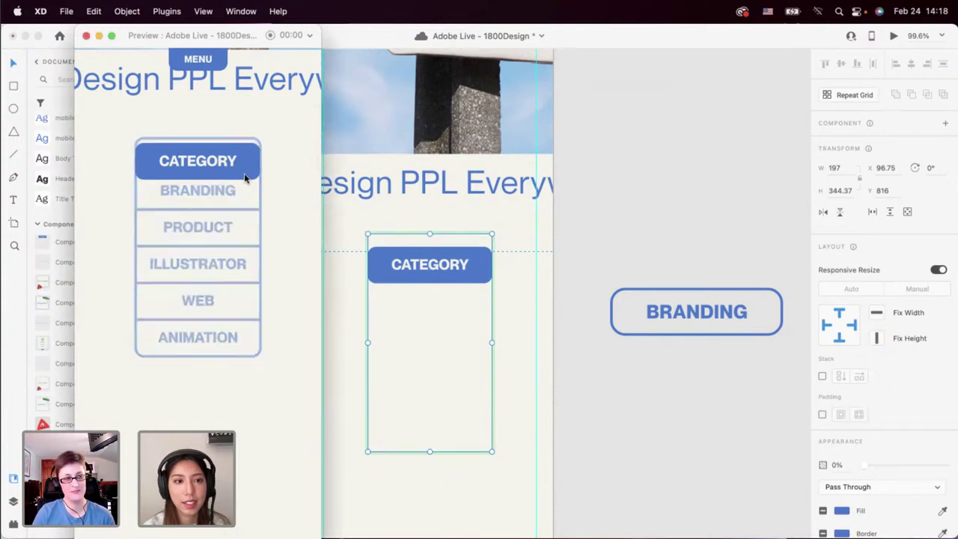
{"action": "left_click", "coordinate": [246, 180]}
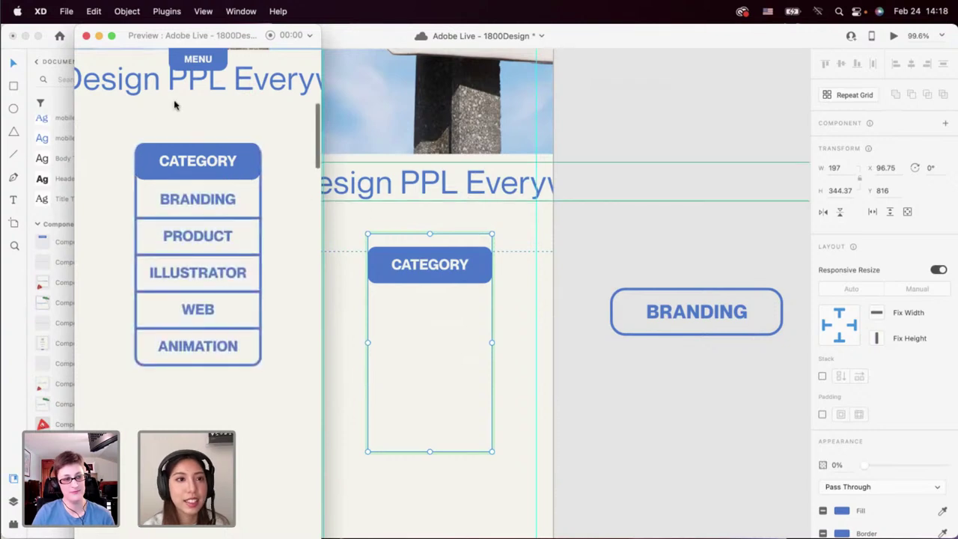
{"action": "scroll", "coordinate": [188, 238], "scroll_direction": "down", "scroll_amount": 2}
{"action": "left_click", "coordinate": [177, 133]}
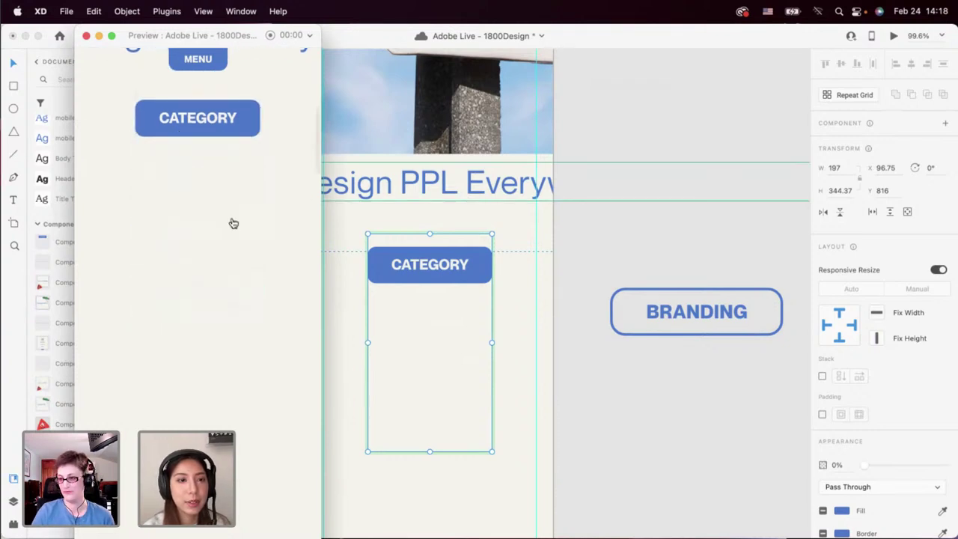
{"action": "scroll", "coordinate": [172, 142], "scroll_direction": "up", "scroll_amount": 5}
{"action": "scroll", "coordinate": [171, 194], "scroll_direction": "up", "scroll_amount": 2}
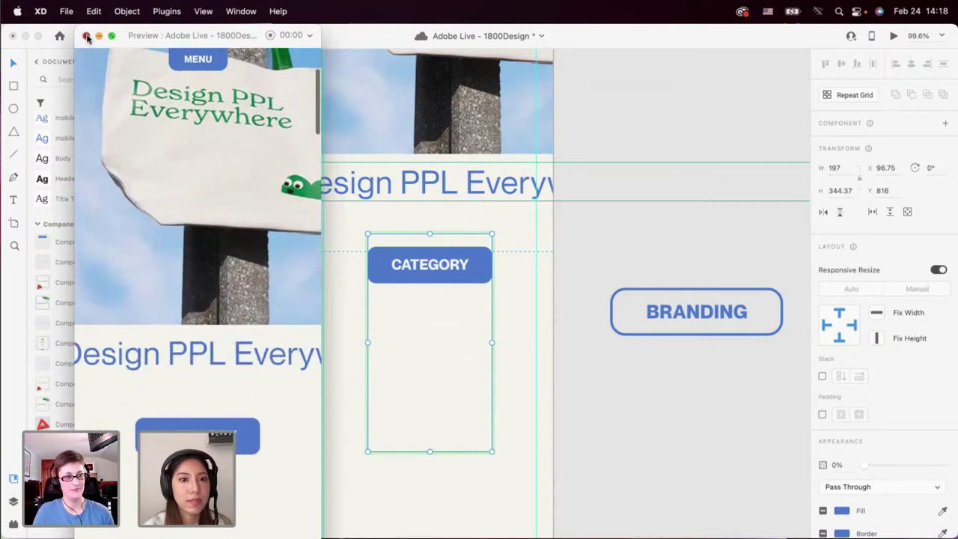
{"action": "left_click", "coordinate": [87, 37]}
Copy the mobile Community Highlight scroll group of designer cards, paste it beside the mobile Community page and ungroup it.
{"action": "left_click", "coordinate": [327, 323]}
{"action": "scroll", "coordinate": [327, 322], "scroll_direction": "down", "scroll_amount": 5}
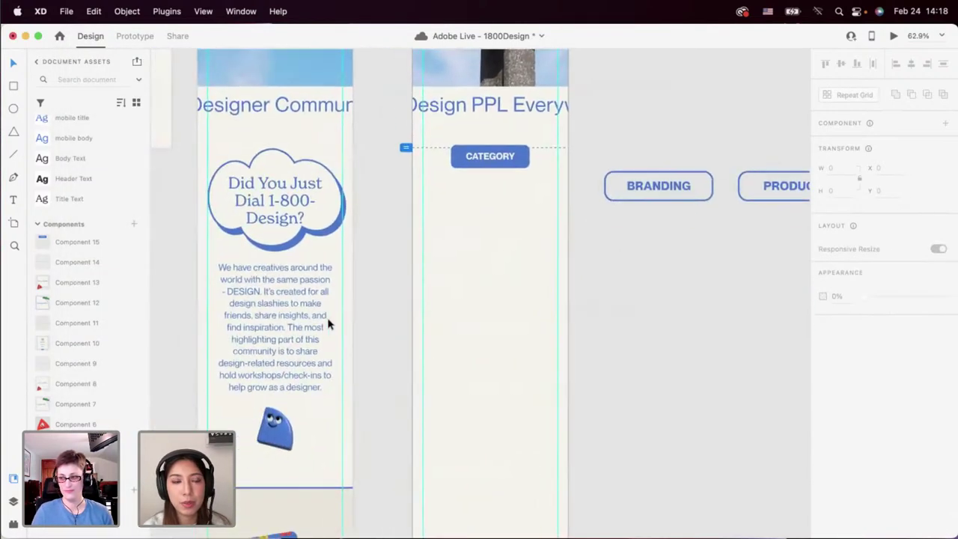
{"action": "scroll", "coordinate": [328, 324], "scroll_direction": "down", "scroll_amount": 3}
{"action": "scroll", "coordinate": [328, 323], "scroll_direction": "down", "scroll_amount": 4}
{"action": "scroll", "coordinate": [328, 323], "scroll_direction": "up", "scroll_amount": 6}
{"action": "scroll", "coordinate": [327, 324], "scroll_direction": "down", "scroll_amount": 4}
{"action": "scroll", "coordinate": [328, 324], "scroll_direction": "left", "scroll_amount": 4}
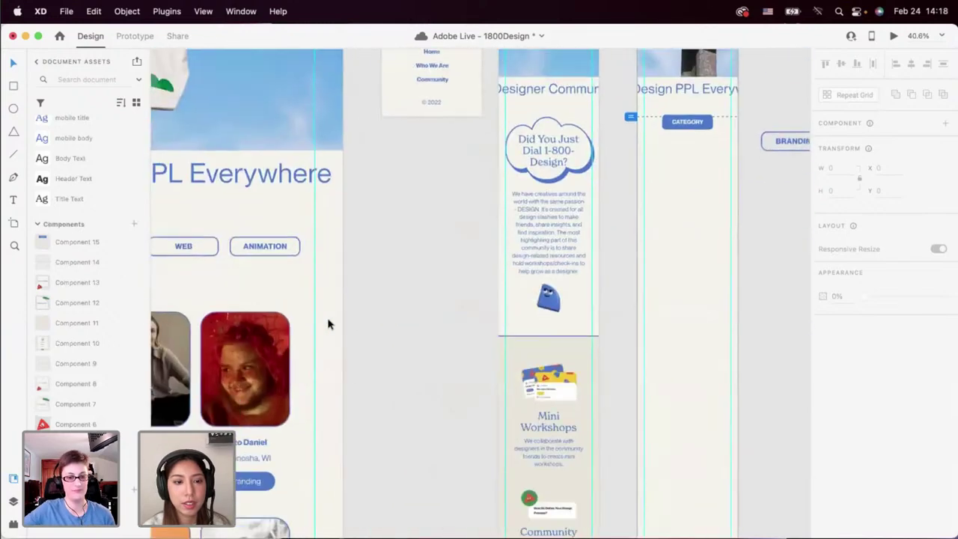
{"action": "scroll", "coordinate": [328, 324], "scroll_direction": "left", "scroll_amount": 5}
{"action": "scroll", "coordinate": [327, 323], "scroll_direction": "down", "scroll_amount": 2}
{"action": "scroll", "coordinate": [328, 324], "scroll_direction": "down", "scroll_amount": 3}
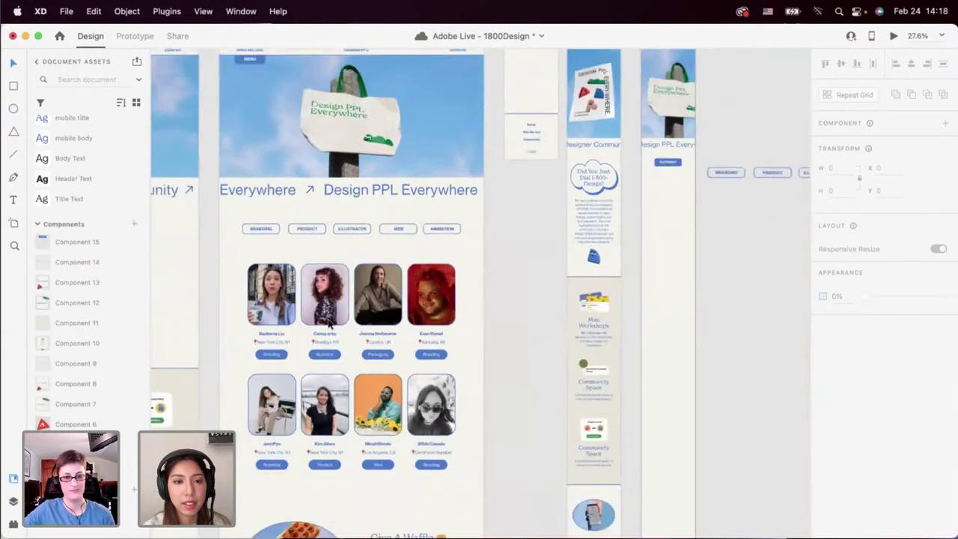
{"action": "scroll", "coordinate": [329, 323], "scroll_direction": "down", "scroll_amount": 8}
{"action": "scroll", "coordinate": [331, 321], "scroll_direction": "right", "scroll_amount": 3}
{"action": "left_click", "coordinate": [398, 329]}
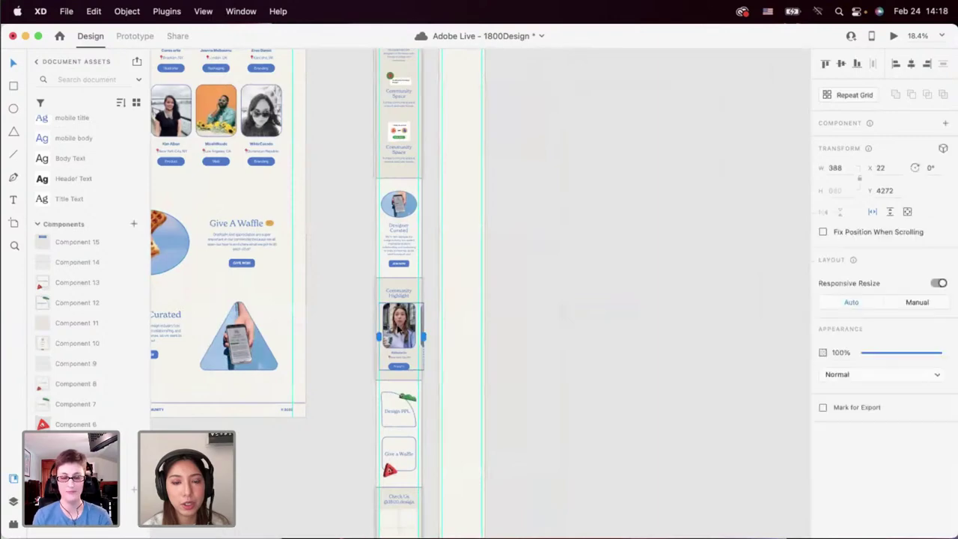
{"action": "scroll", "coordinate": [398, 331], "scroll_direction": "up", "scroll_amount": 6}
{"action": "scroll", "coordinate": [399, 330], "scroll_direction": "right", "scroll_amount": 3}
{"action": "left_click", "coordinate": [434, 228]}
{"action": "scroll", "coordinate": [435, 228], "scroll_direction": "up", "scroll_amount": 5}
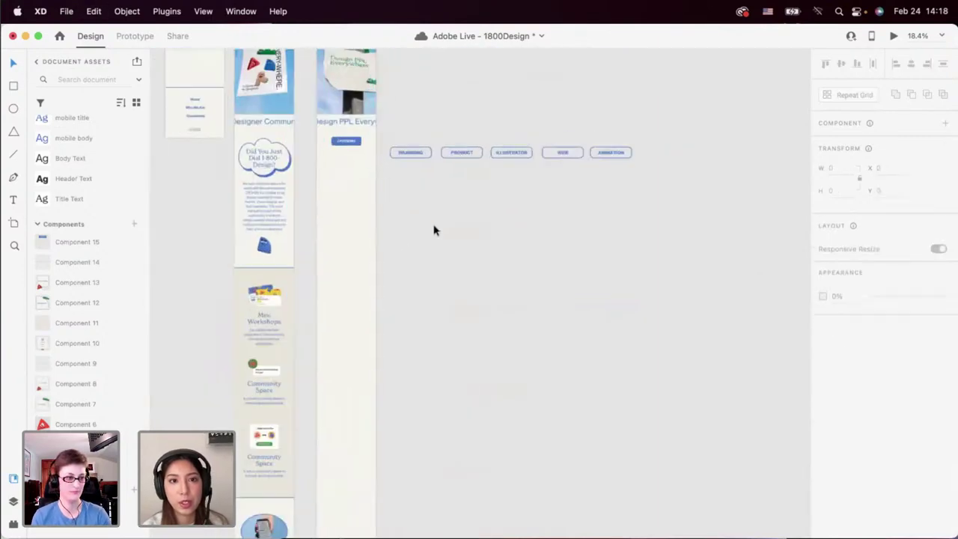
{"action": "scroll", "coordinate": [434, 229], "scroll_direction": "up", "scroll_amount": 1}
{"action": "key", "text": "super+v"}
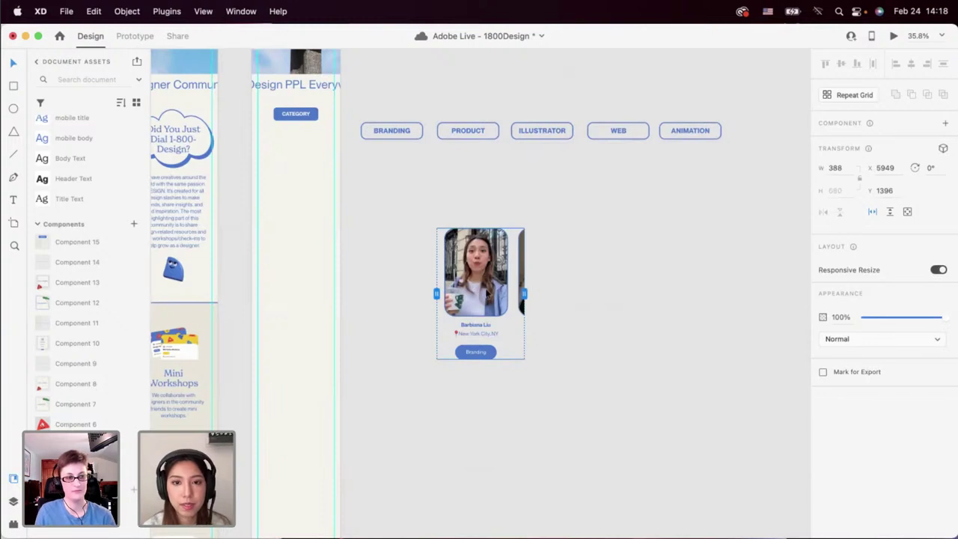
{"action": "right_click", "coordinate": [487, 290]}
{"action": "left_click", "coordinate": [497, 428]}
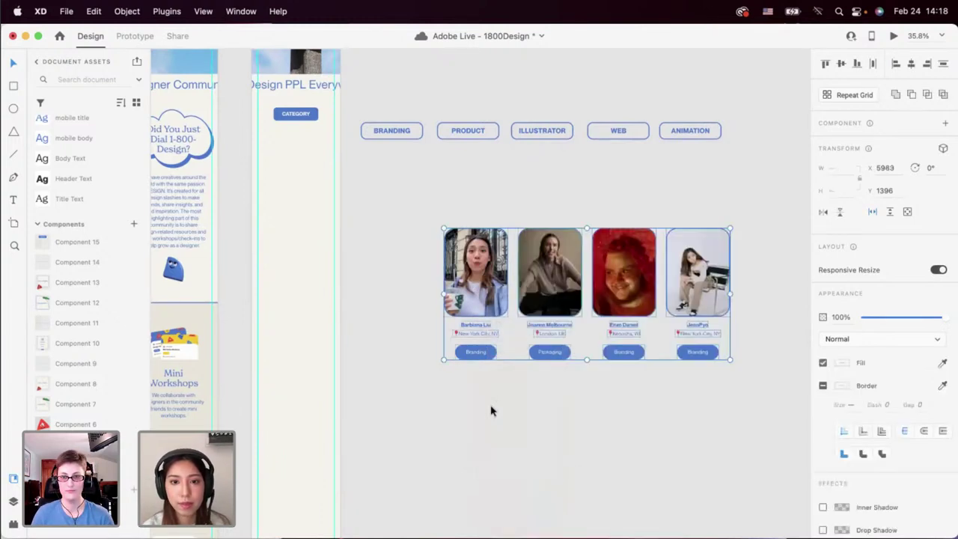
{"action": "left_click", "coordinate": [491, 410]}
{"action": "left_click_drag", "start_coordinate": [509, 420], "coordinate": [490, 353]}
{"action": "left_click_drag", "start_coordinate": [574, 405], "coordinate": [470, 253]}
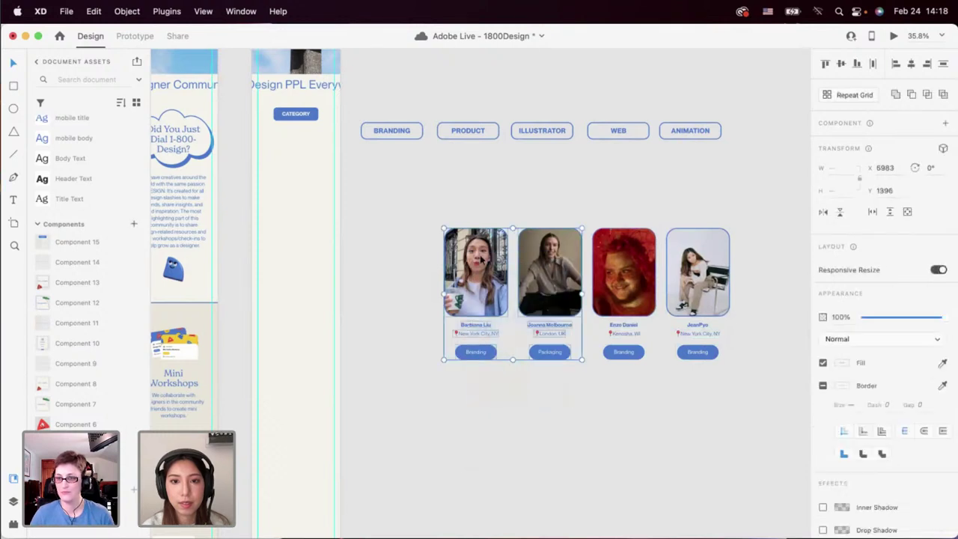
{"action": "mouse_move", "coordinate": [542, 267]}
{"action": "left_mouse_down"}
{"action": "mouse_move", "coordinate": [361, 184]}
{"action": "mouse_move", "coordinate": [542, 267]}
{"action": "left_mouse_up"}
{"action": "key", "text": "super+z"}
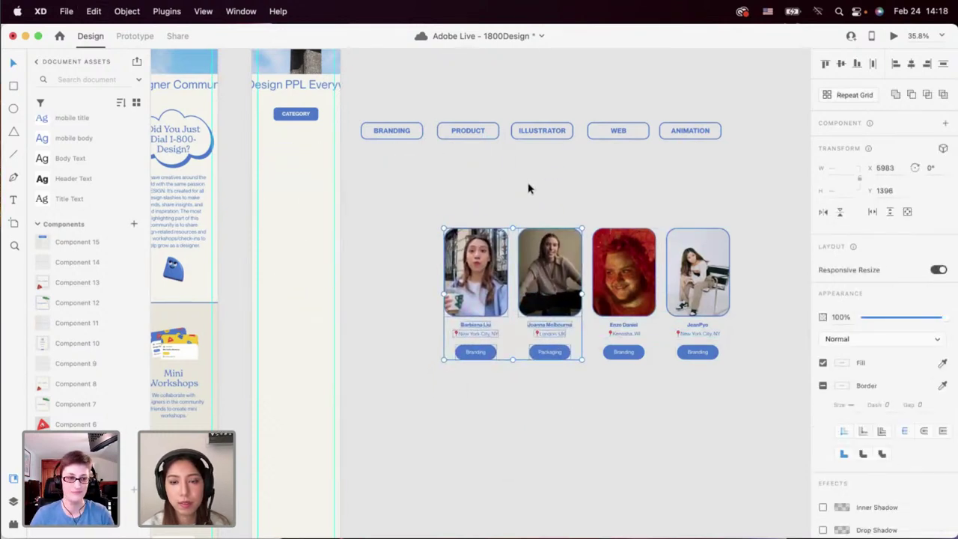
{"action": "left_click", "coordinate": [526, 183]}
Move the first designer card onto the mobile Community page below the CATEGORY button at X 55, Y 982.
{"action": "scroll", "coordinate": [526, 187], "scroll_direction": "down", "scroll_amount": 5}
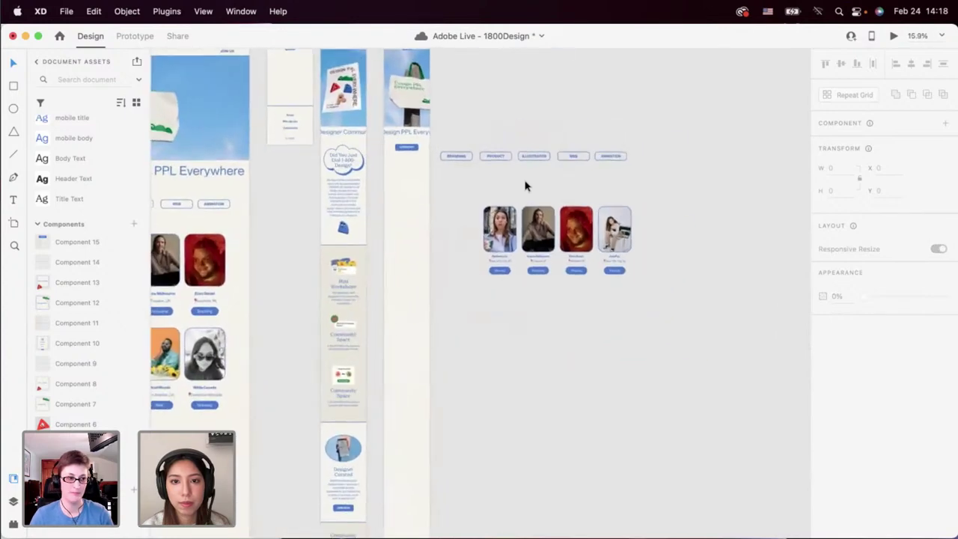
{"action": "scroll", "coordinate": [502, 208], "scroll_direction": "up", "scroll_amount": 2}
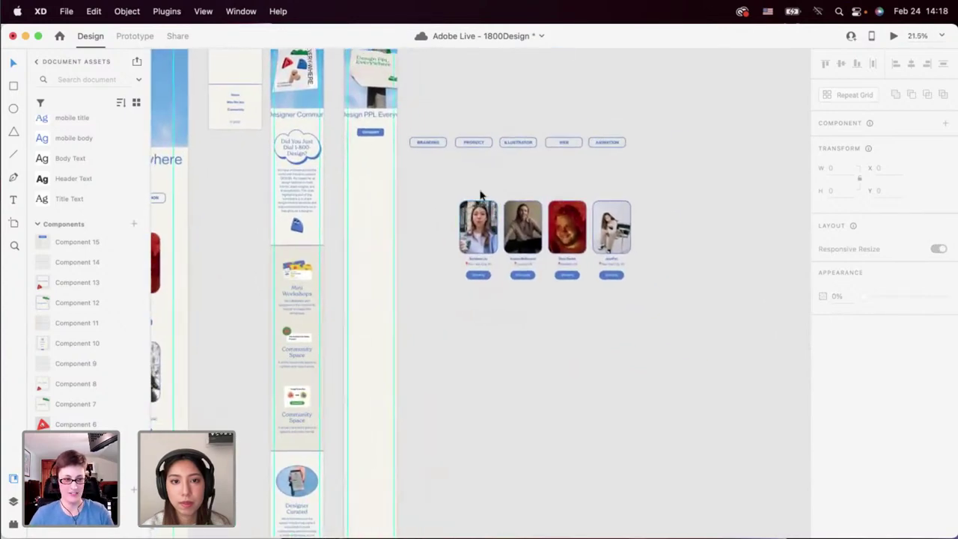
{"action": "scroll", "coordinate": [481, 194], "scroll_direction": "up", "scroll_amount": 2}
{"action": "left_click_drag", "start_coordinate": [468, 177], "coordinate": [483, 338]}
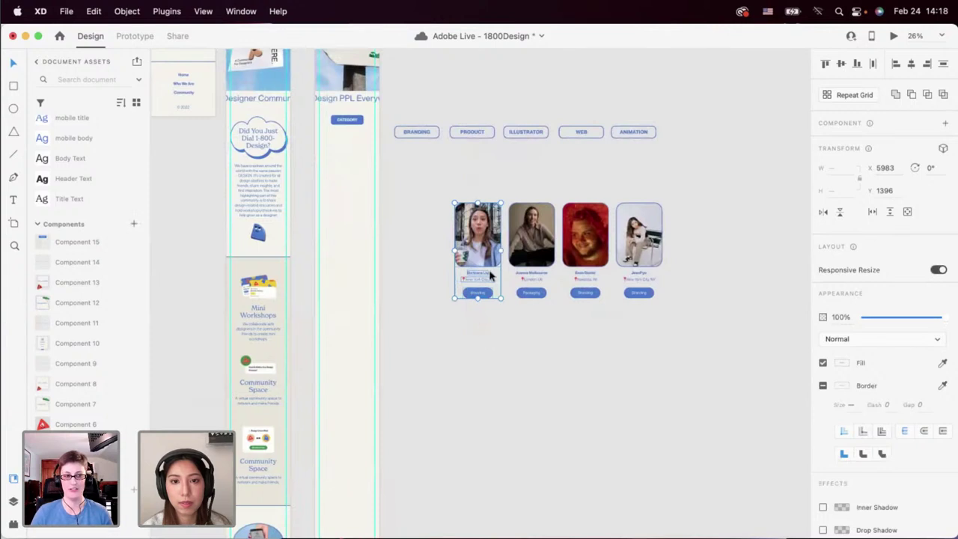
{"action": "left_click_drag", "start_coordinate": [482, 245], "coordinate": [352, 183]}
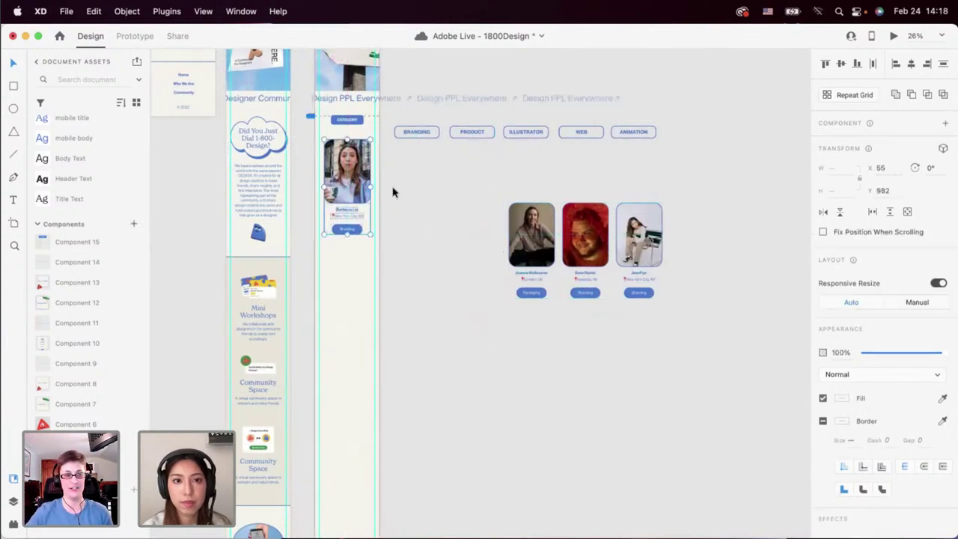
Move the Packaging designer card onto the mobile Community page, centred below the first card.
{"action": "left_click_drag", "start_coordinate": [476, 196], "coordinate": [529, 315]}
{"action": "left_click_drag", "start_coordinate": [535, 264], "coordinate": [356, 314]}
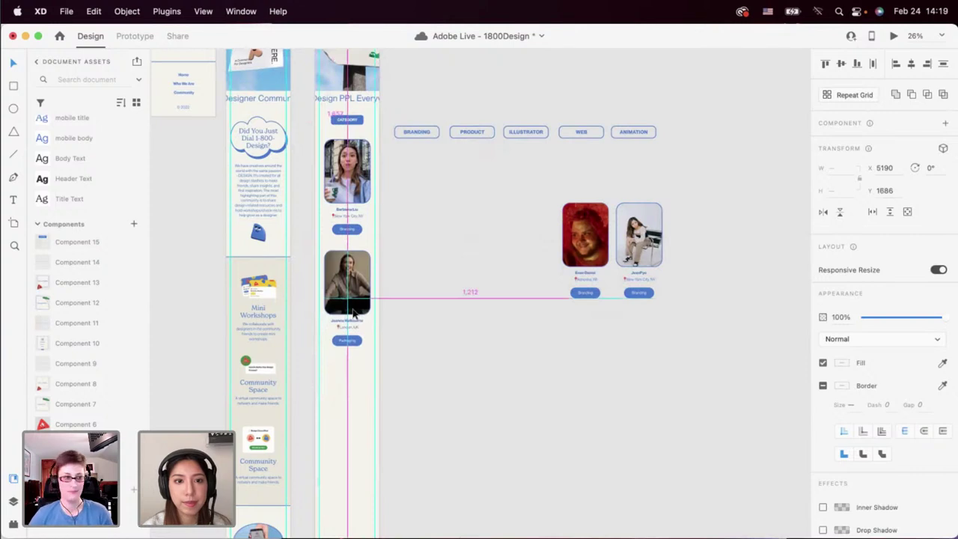
{"action": "left_click_drag", "start_coordinate": [355, 312], "coordinate": [354, 313]}
Move the red-portrait designer card onto the mobile Community page below the second card at X 55, Y 2336.
{"action": "scroll", "coordinate": [447, 326], "scroll_direction": "down", "scroll_amount": 3}
{"action": "left_click_drag", "start_coordinate": [540, 177], "coordinate": [409, 317]}
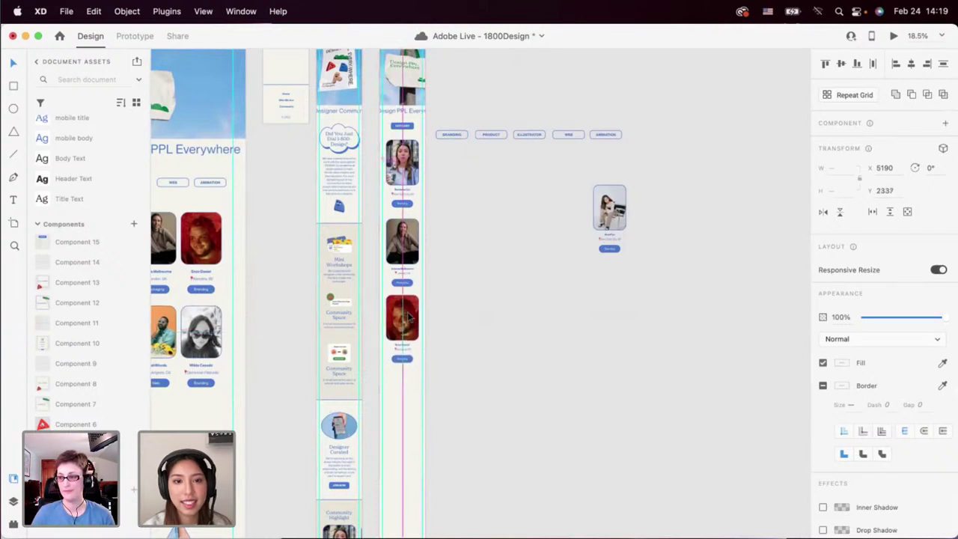
{"action": "scroll", "coordinate": [409, 317], "scroll_direction": "up", "scroll_amount": 5}
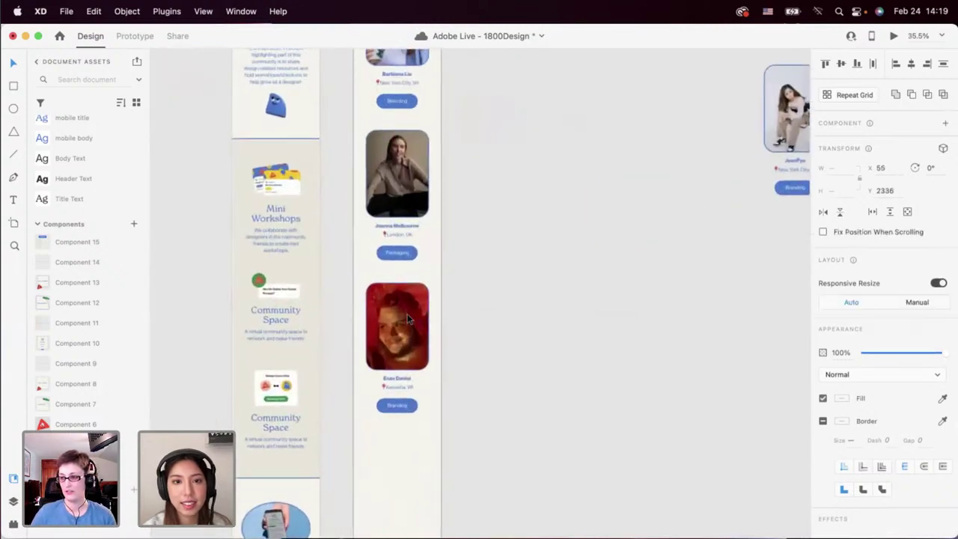
Distribute the three stacked designer cards vertically on the mobile Community page.
{"action": "scroll", "coordinate": [391, 270], "scroll_direction": "up", "scroll_amount": 2}
{"action": "scroll", "coordinate": [369, 221], "scroll_direction": "up", "scroll_amount": 2}
{"action": "left_click", "coordinate": [380, 181]}
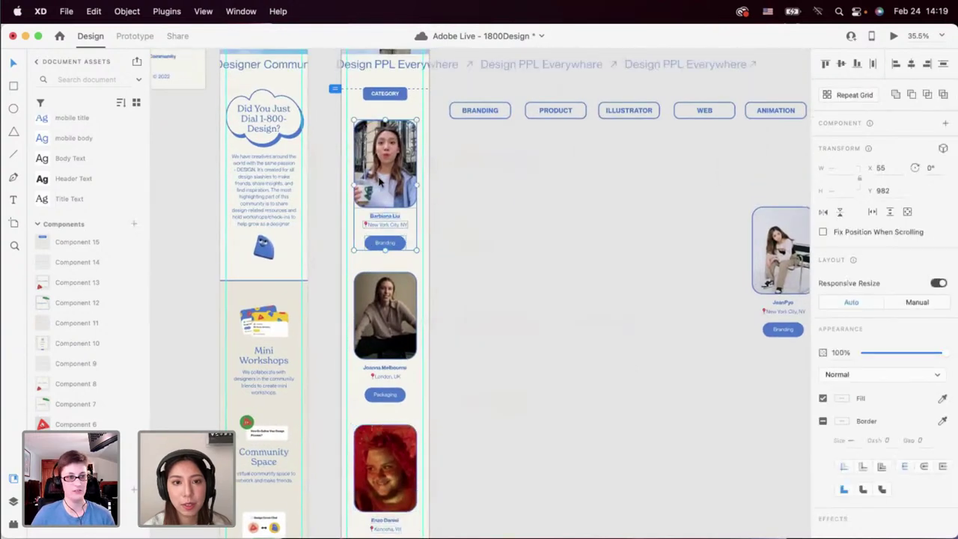
{"action": "left_click", "coordinate": [393, 397]}
{"action": "scroll", "coordinate": [378, 333], "scroll_direction": "down", "scroll_amount": 4}
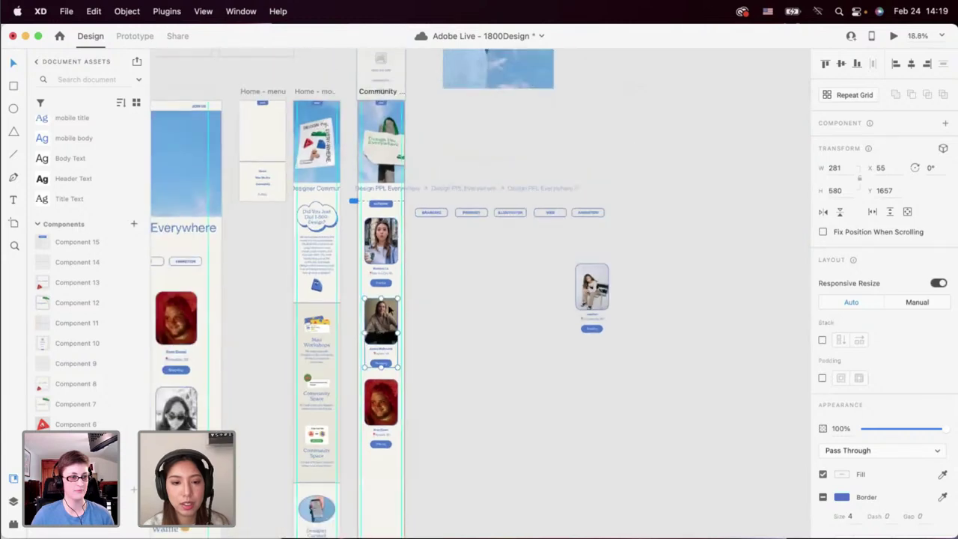
{"action": "scroll", "coordinate": [368, 369], "scroll_direction": "down", "scroll_amount": 3}
{"action": "left_click", "coordinate": [381, 291]}
{"action": "left_click_drag", "start_coordinate": [379, 288], "coordinate": [379, 289]}
{"action": "key", "text": "super+g"}
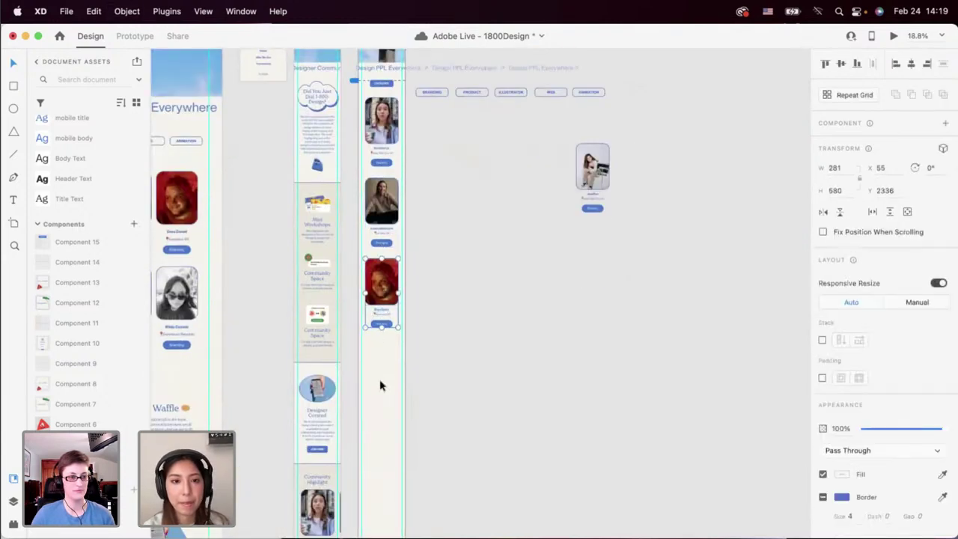
{"action": "left_click_drag", "start_coordinate": [379, 381], "coordinate": [379, 138]}
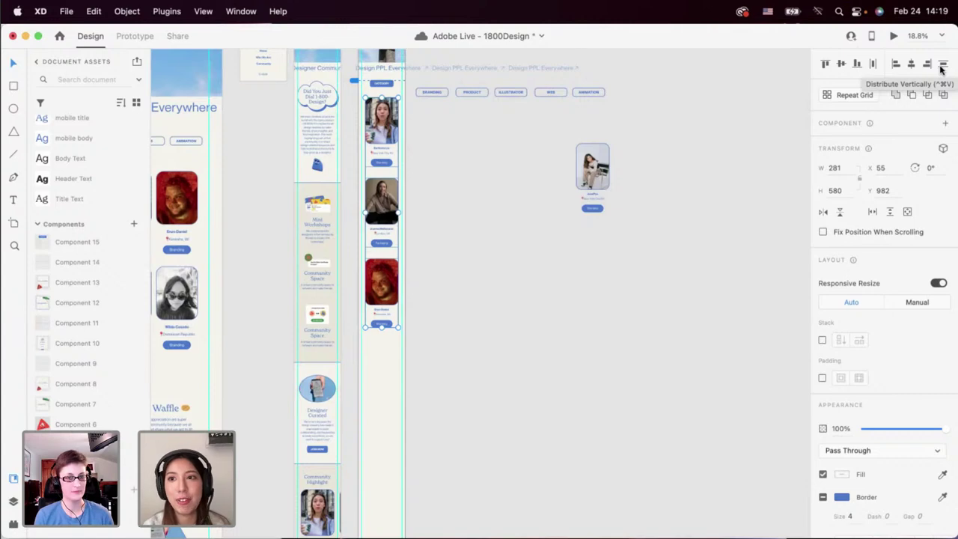
Move the seated-portrait designer card below the red-portrait card and distribute all four cards vertically.
{"action": "scroll", "coordinate": [440, 250], "scroll_direction": "up", "scroll_amount": 3}
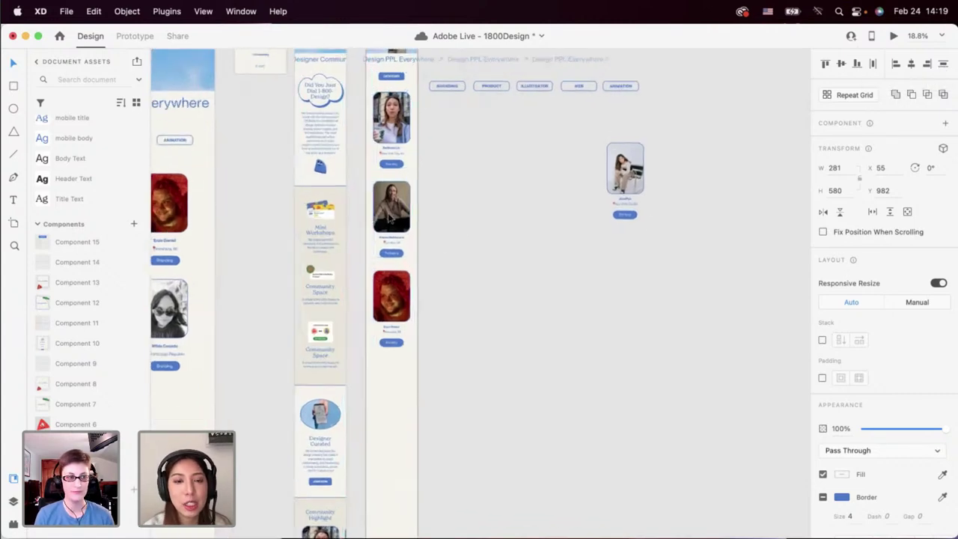
{"action": "left_click_drag", "start_coordinate": [548, 166], "coordinate": [394, 392]}
{"action": "key", "text": "super+g"}
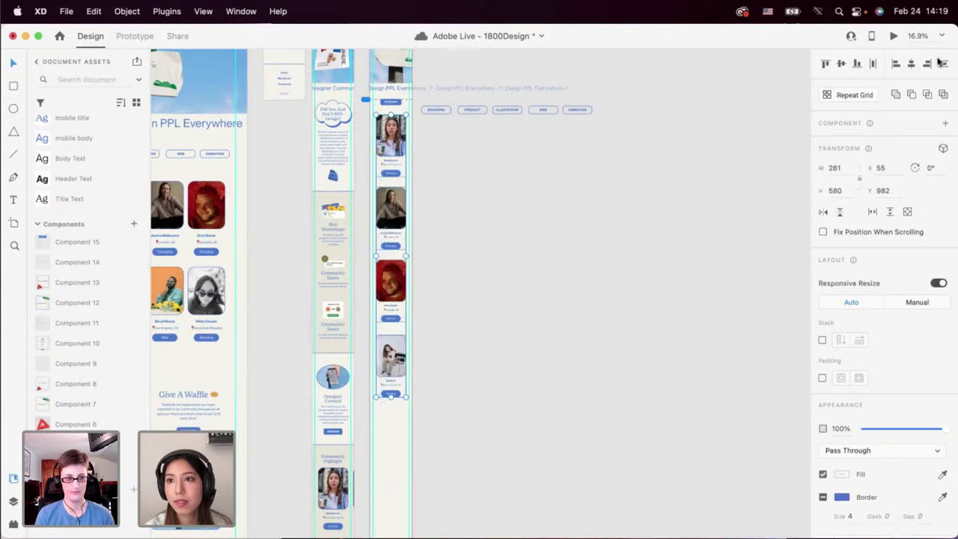
{"action": "left_click", "coordinate": [520, 292]}
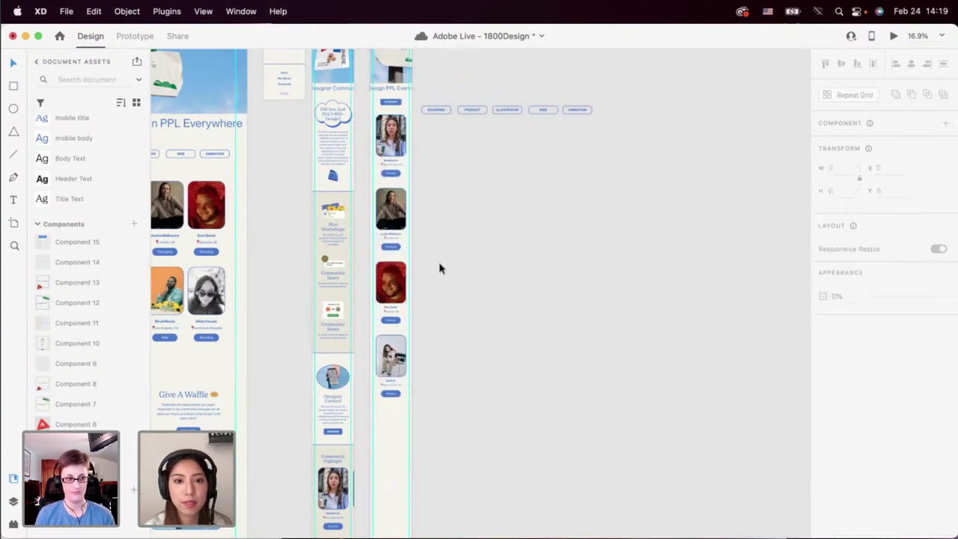
Shift the fourth designer card slightly upward and space the four cards evenly again.
{"action": "left_click", "coordinate": [389, 360]}
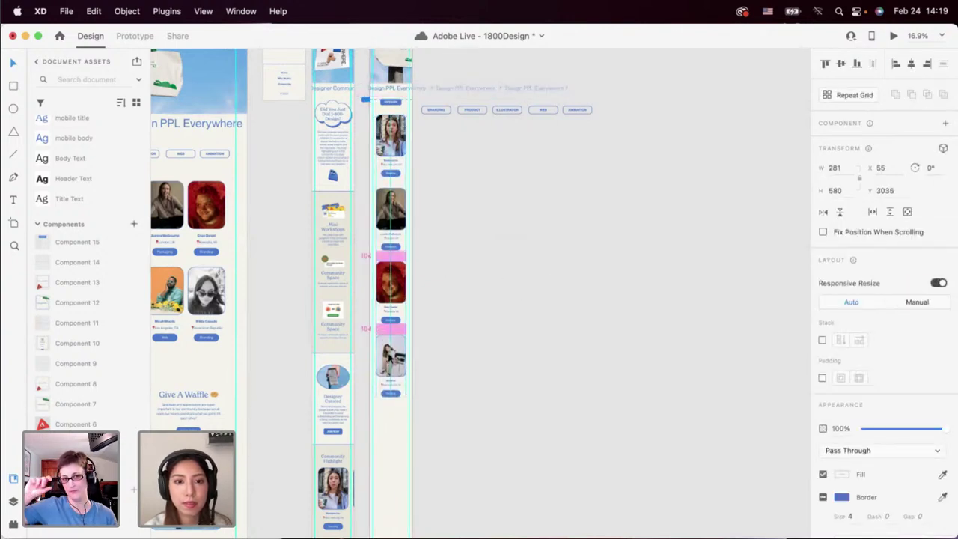
{"action": "left_click", "coordinate": [389, 360]}
{"action": "left_click_drag", "start_coordinate": [395, 403], "coordinate": [389, 147]}
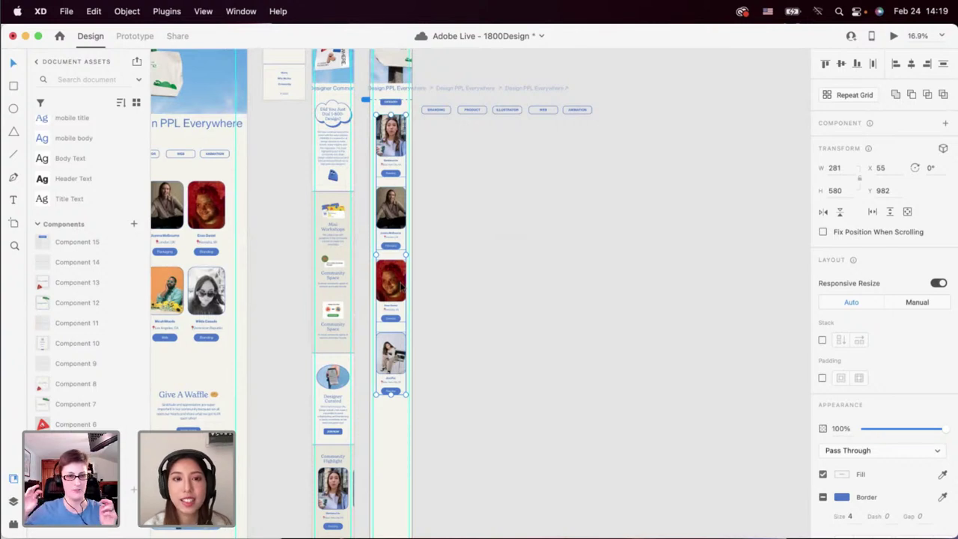
{"action": "scroll", "coordinate": [402, 287], "scroll_direction": "left", "scroll_amount": 1}
{"action": "scroll", "coordinate": [402, 286], "scroll_direction": "down", "scroll_amount": 1}
{"action": "left_click", "coordinate": [471, 264]}
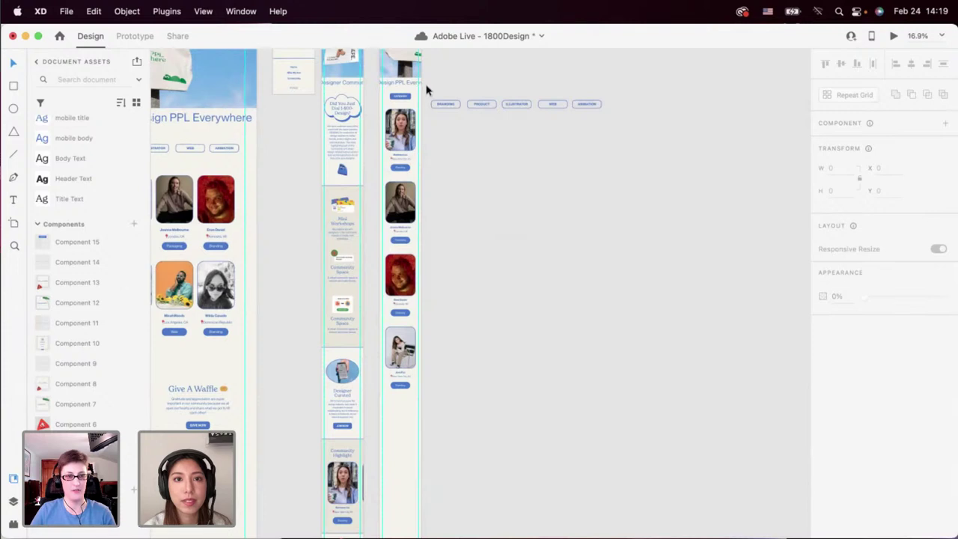
{"action": "left_click_drag", "start_coordinate": [430, 71], "coordinate": [402, 311]}
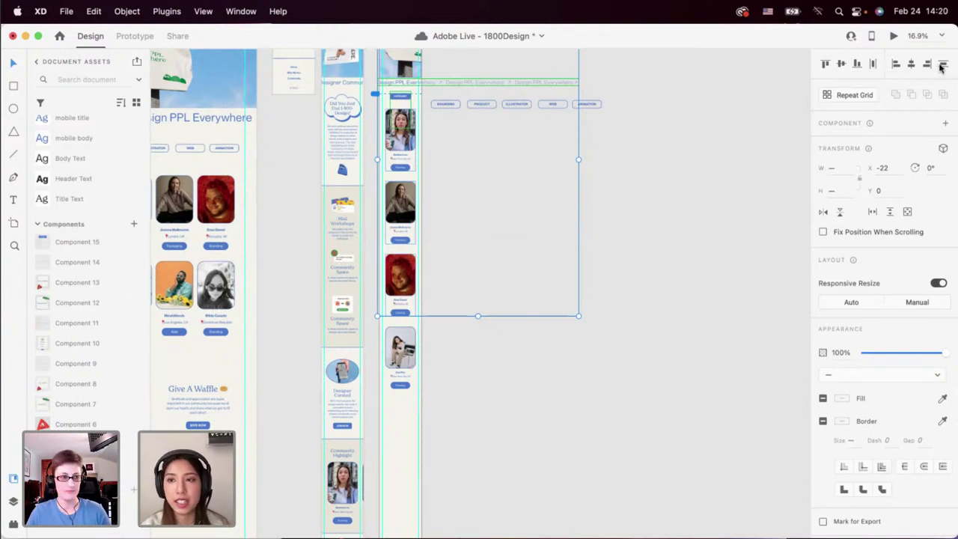
{"action": "left_click", "coordinate": [434, 423]}
{"action": "left_click_drag", "start_coordinate": [434, 424], "coordinate": [404, 149]}
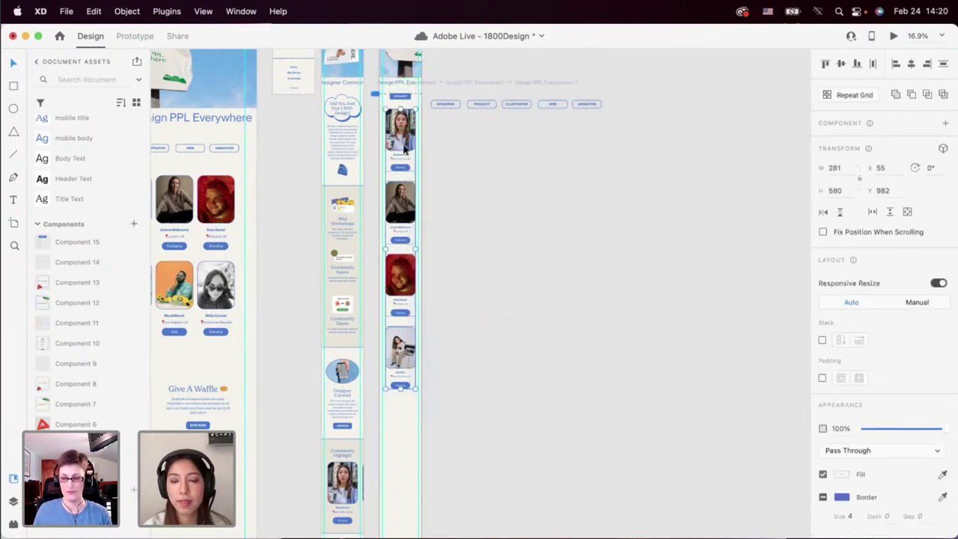
{"action": "scroll", "coordinate": [404, 150], "scroll_direction": "up", "scroll_amount": 5}
{"action": "double_click", "coordinate": [399, 184]}
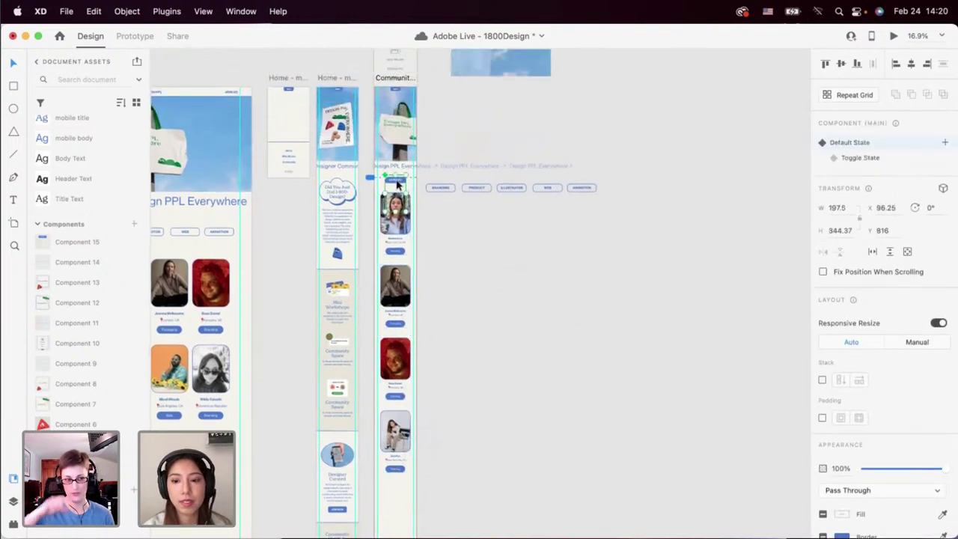
{"action": "scroll", "coordinate": [394, 225], "scroll_direction": "down", "scroll_amount": 5}
{"action": "left_click", "coordinate": [393, 276]}
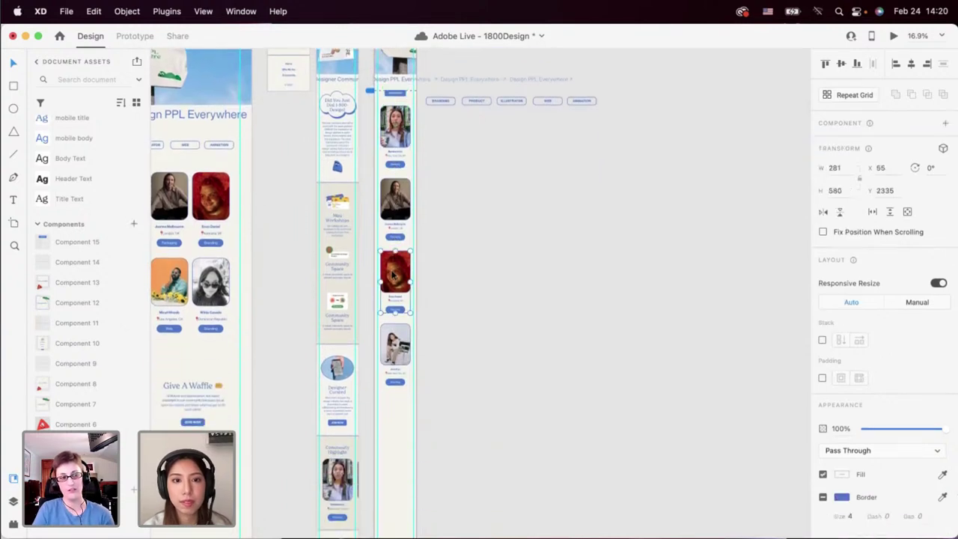
{"action": "left_click", "coordinate": [452, 261]}
Move the fourth designer card up to Y 2968 and distribute the four cards vertically.
{"action": "left_click_drag", "start_coordinate": [393, 355], "coordinate": [393, 349]}
{"action": "scroll", "coordinate": [396, 348], "scroll_direction": "up", "scroll_amount": 4}
{"action": "scroll", "coordinate": [390, 358], "scroll_direction": "down", "scroll_amount": 4}
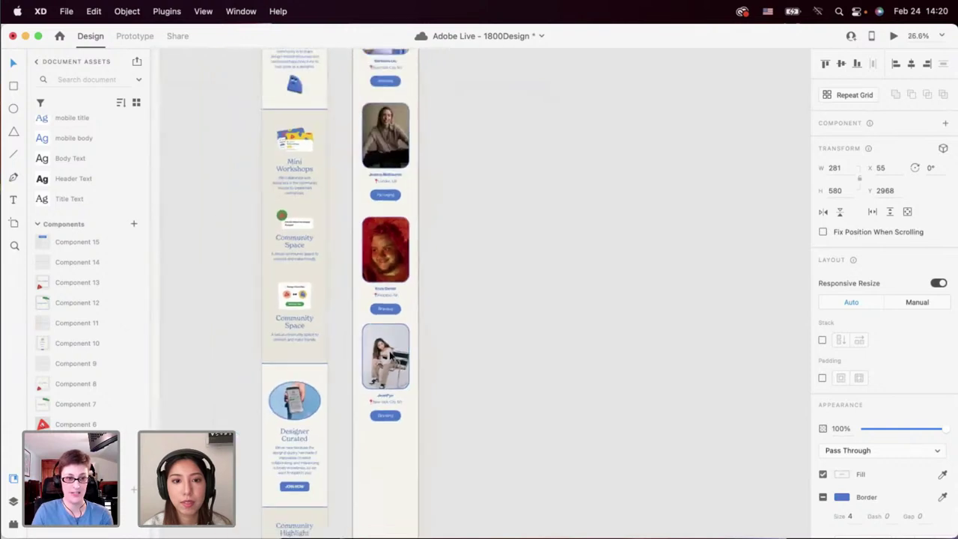
{"action": "left_click_drag", "start_coordinate": [380, 473], "coordinate": [381, 117]}
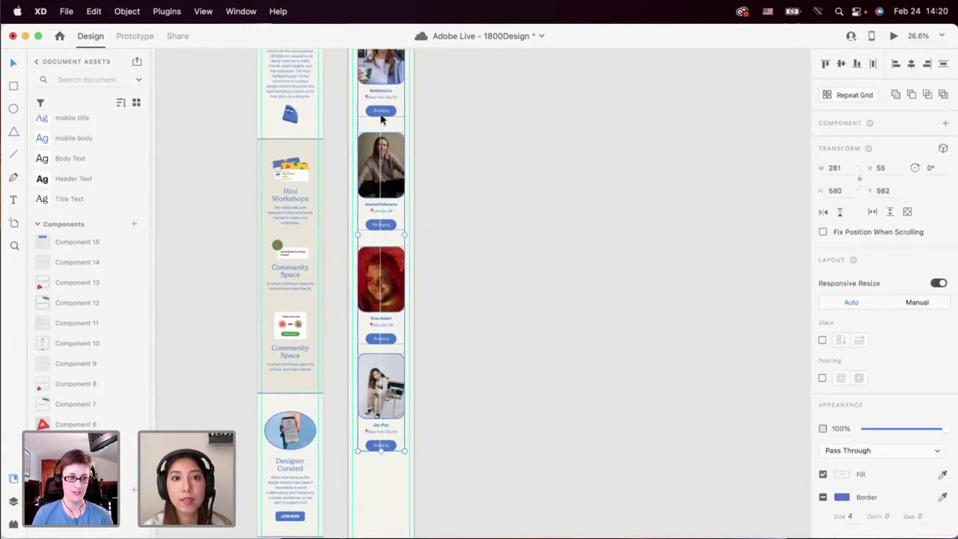
{"action": "left_click", "coordinate": [943, 66]}
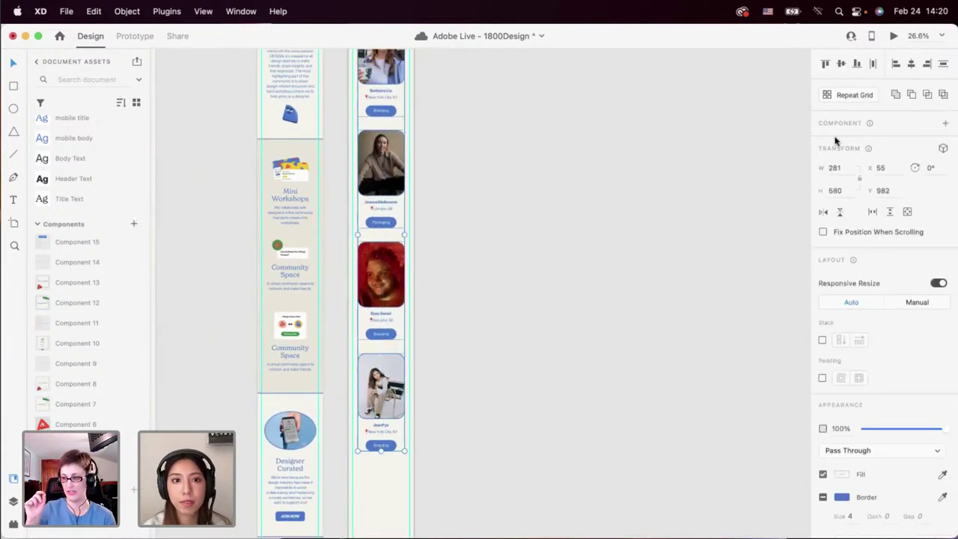
{"action": "left_click", "coordinate": [706, 248]}
Copy the JOIN NOW label from the mobile Designer Curated section onto the mobile Community page and colour it #4E77CD.
{"action": "scroll", "coordinate": [706, 250], "scroll_direction": "down", "scroll_amount": 3}
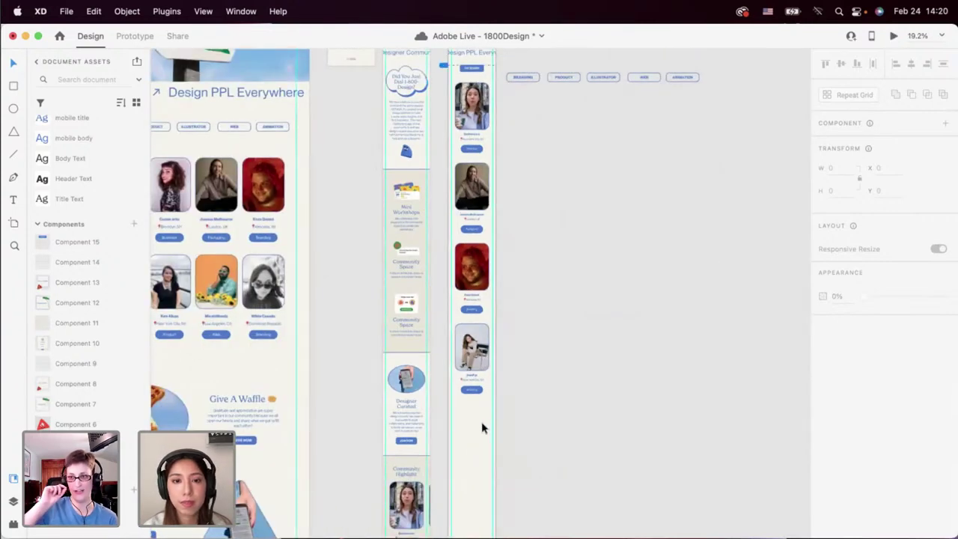
{"action": "scroll", "coordinate": [482, 422], "scroll_direction": "down", "scroll_amount": 3}
{"action": "scroll", "coordinate": [473, 382], "scroll_direction": "up", "scroll_amount": 3}
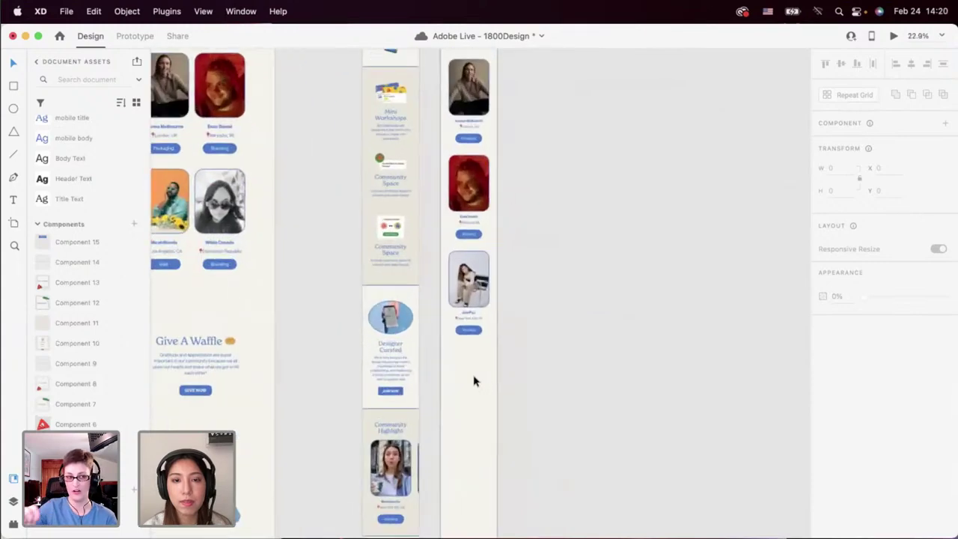
{"action": "scroll", "coordinate": [471, 370], "scroll_direction": "down", "scroll_amount": 3}
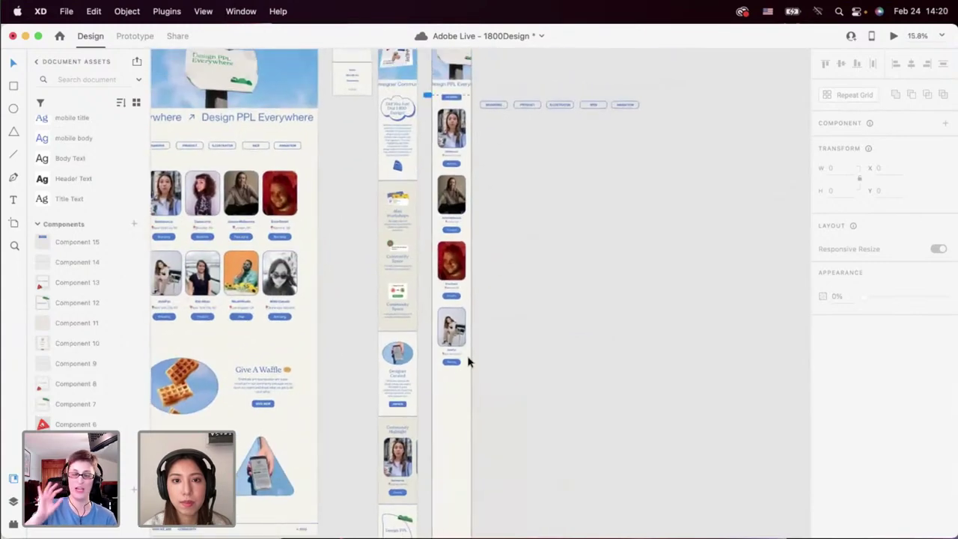
{"action": "scroll", "coordinate": [452, 395], "scroll_direction": "up", "scroll_amount": 5}
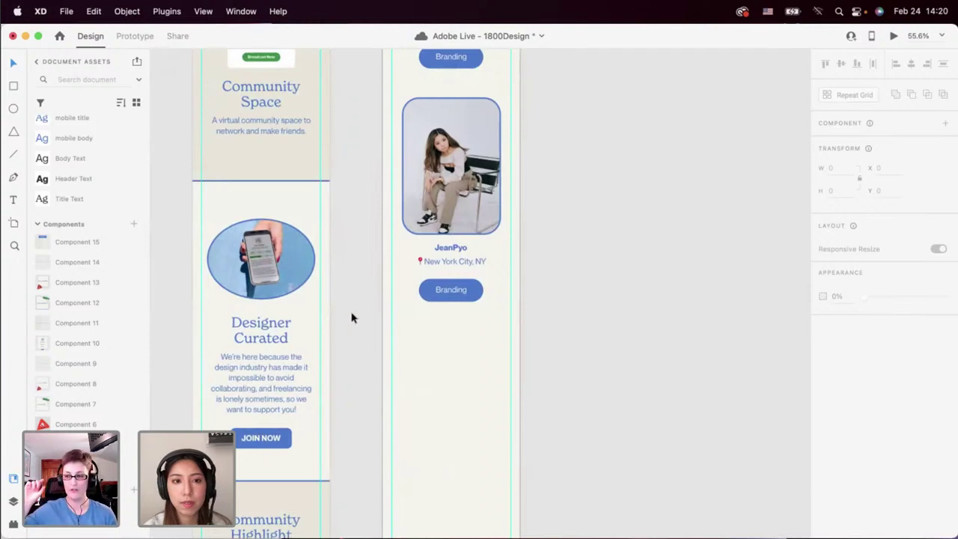
{"action": "left_click", "coordinate": [276, 394]}
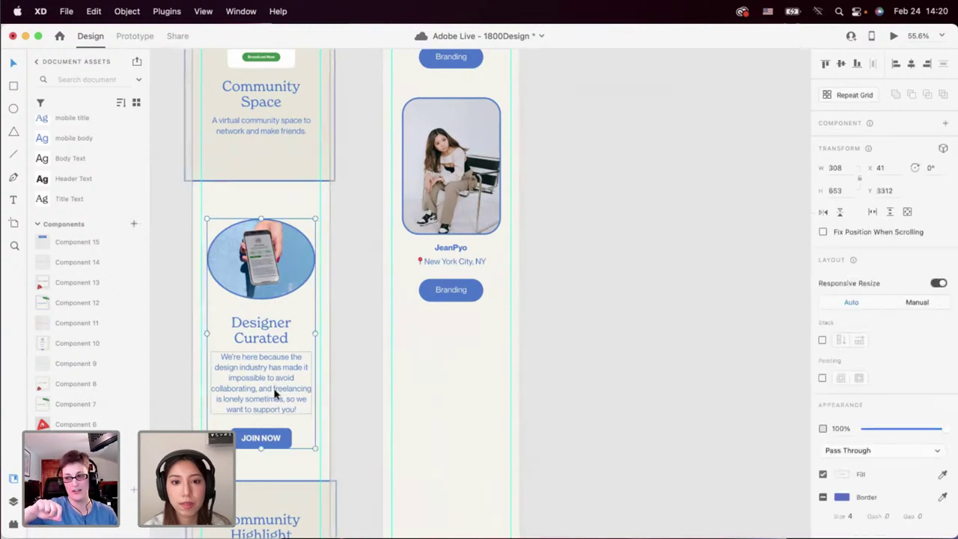
{"action": "double_click", "coordinate": [263, 439]}
{"action": "double_click", "coordinate": [263, 439]}
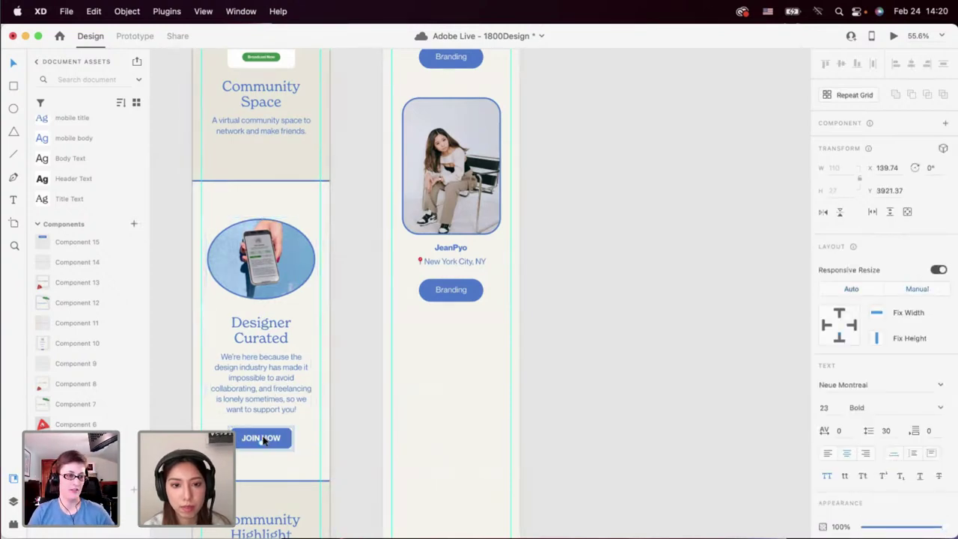
{"action": "left_click", "coordinate": [413, 410]}
{"action": "key", "text": "super+v"}
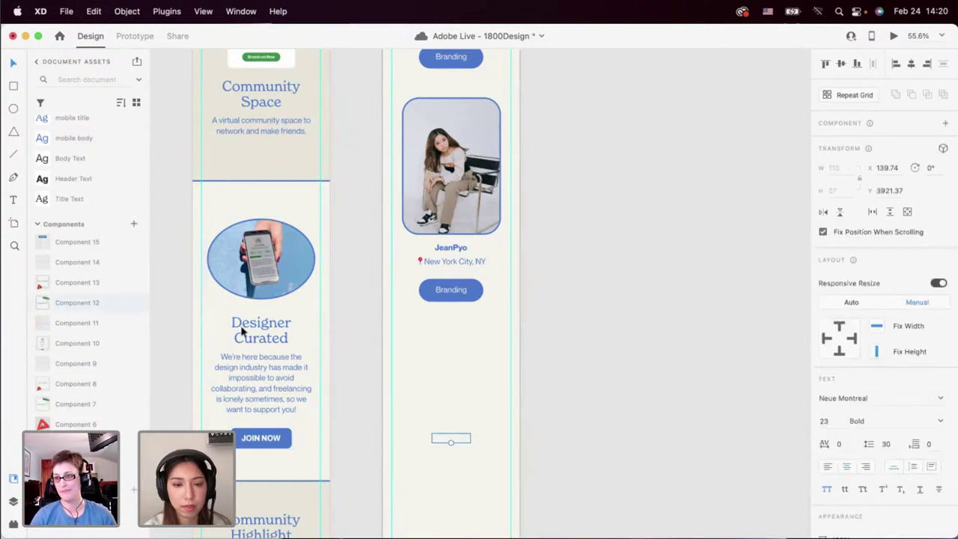
{"action": "scroll", "coordinate": [116, 224], "scroll_direction": "up", "scroll_amount": 5}
{"action": "left_click", "coordinate": [75, 167]}
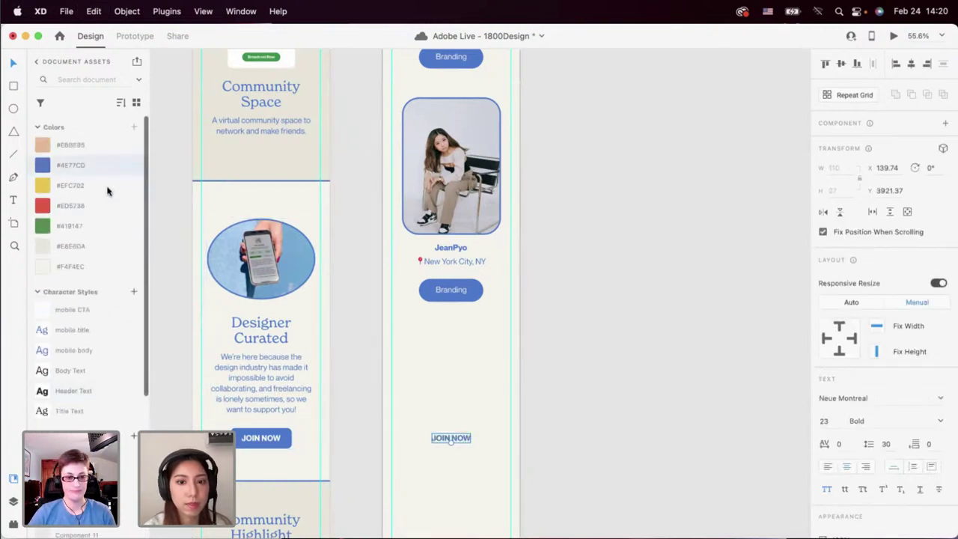
Change the copied label to NEXT and move it below the last designer card at X 114.74, Y 3676.37.
{"action": "double_click", "coordinate": [451, 439]}
{"action": "type", "text": "Be"}
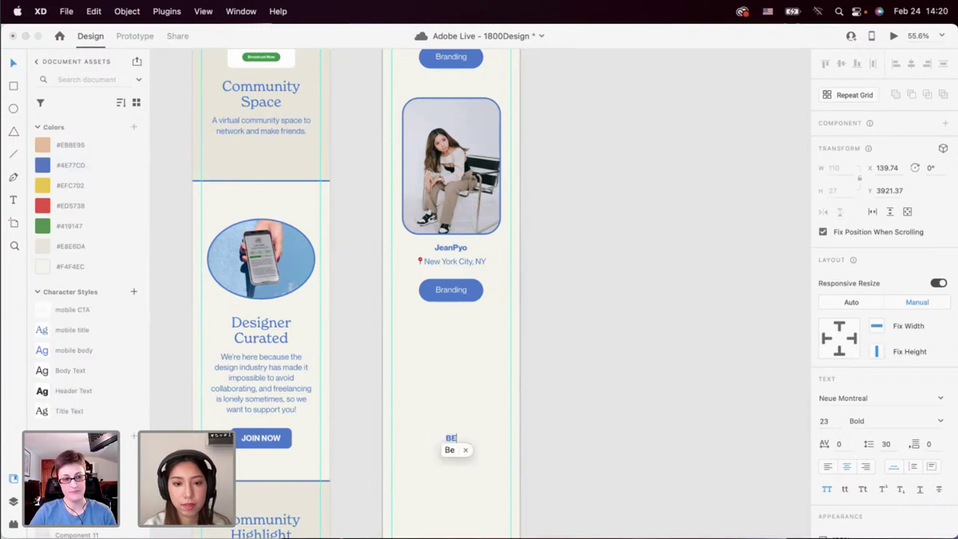
{"action": "key", "text": "BackSpace"}
{"action": "key", "text": "BackSpace"}
{"action": "type", "text": "NEXT"}
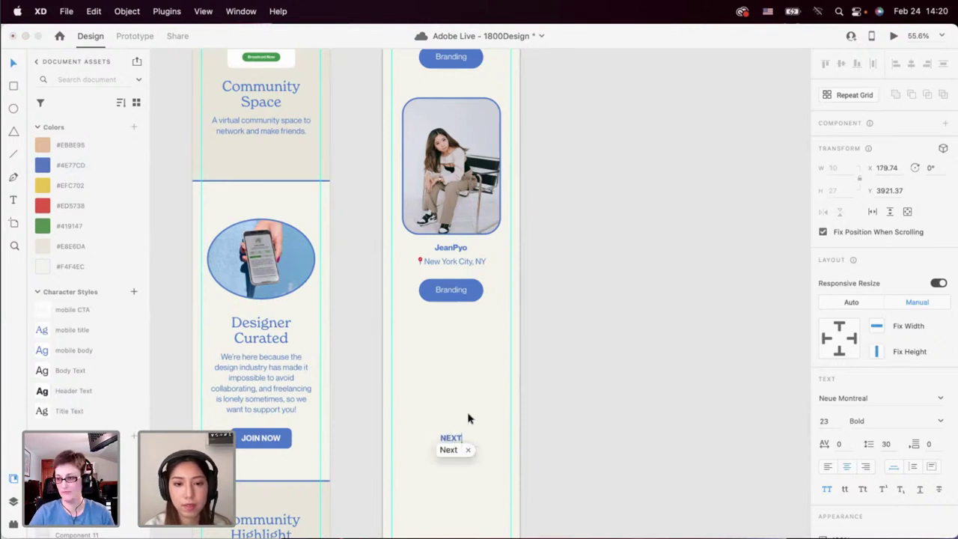
{"action": "key", "text": "Escape"}
{"action": "left_click_drag", "start_coordinate": [454, 436], "coordinate": [438, 355]}
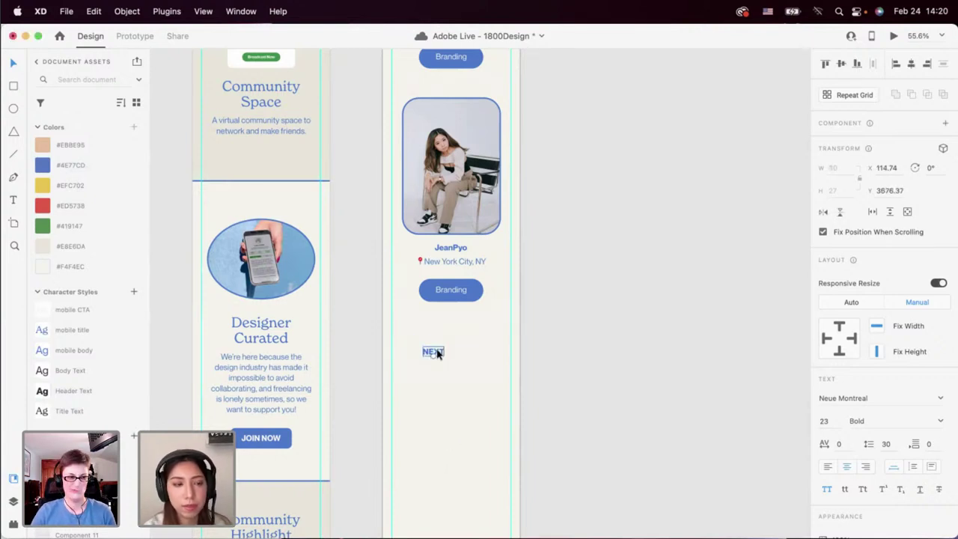
Insert the arrow-right icon from the Icons 4 Design plugin.
{"action": "left_click", "coordinate": [12, 525]}
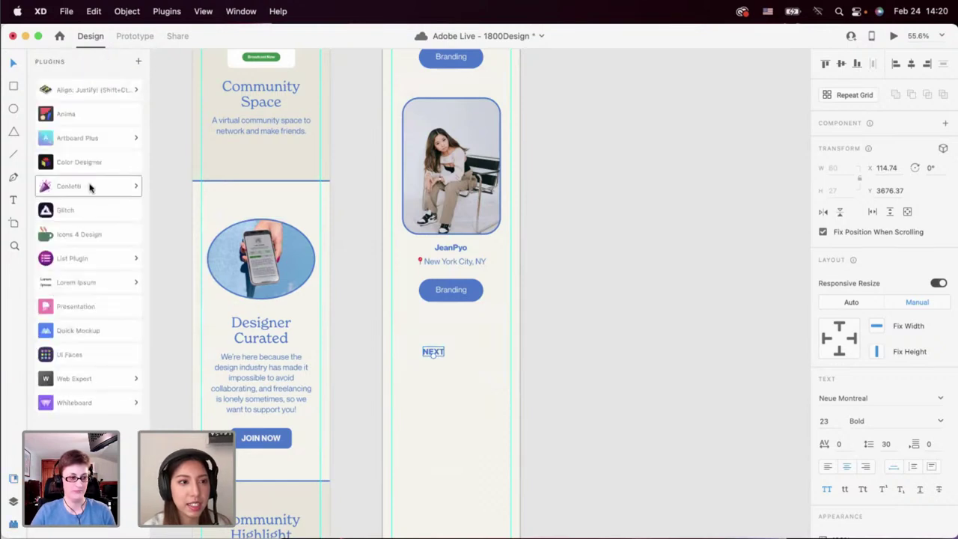
{"action": "left_click", "coordinate": [86, 235]}
{"action": "scroll", "coordinate": [85, 332], "scroll_direction": "down", "scroll_amount": 3}
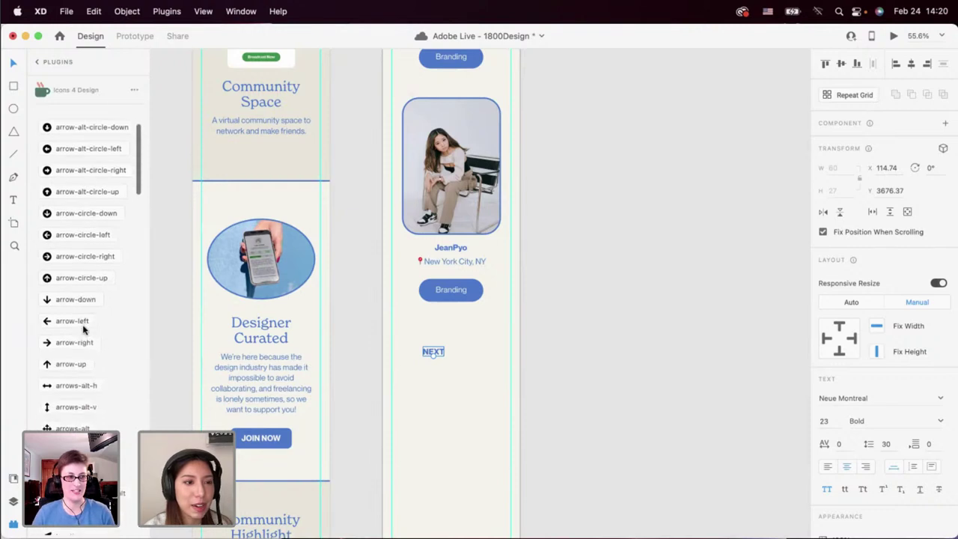
{"action": "scroll", "coordinate": [83, 305], "scroll_direction": "down", "scroll_amount": 2}
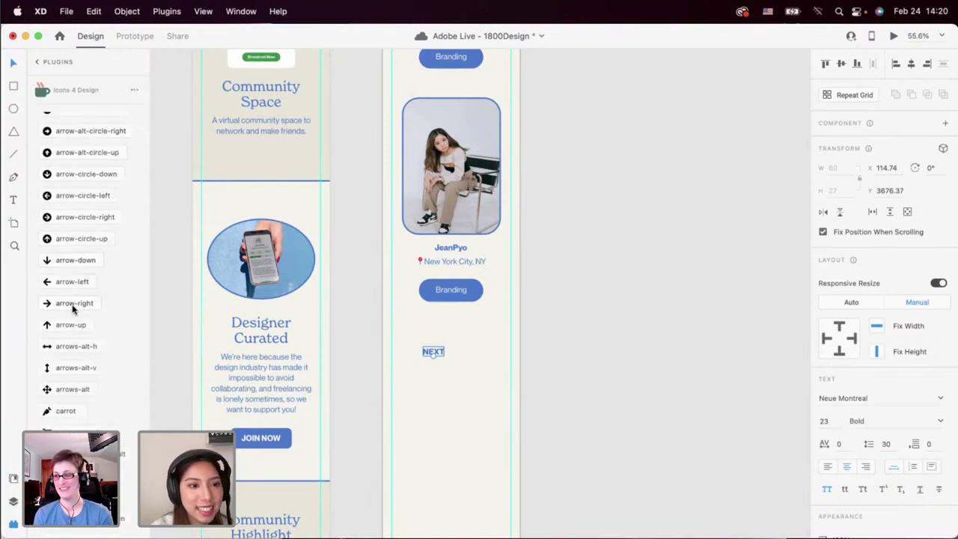
{"action": "left_click", "coordinate": [73, 307]}
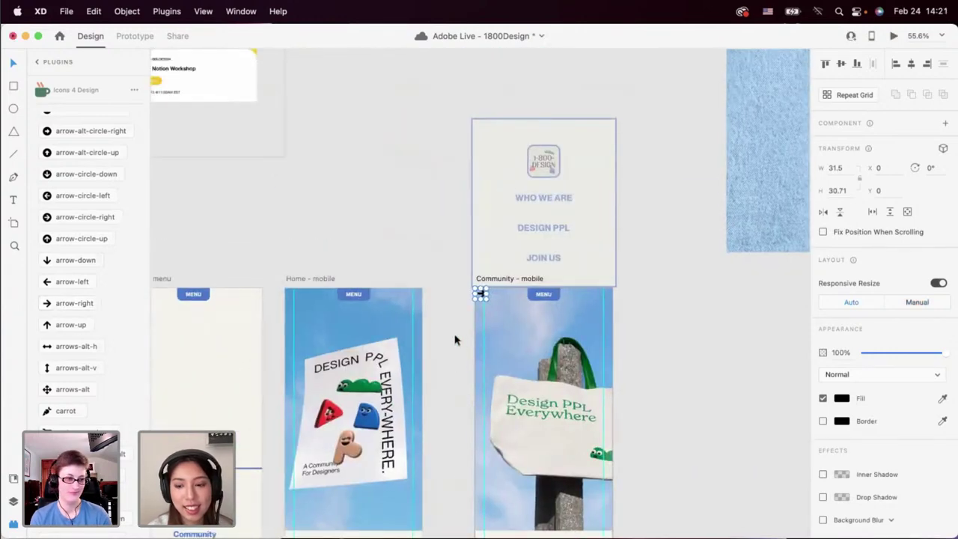
Paste the arrow icon near the NEXT label and place it directly after the text at X 192, Y 3676.37.
{"action": "left_click", "coordinate": [454, 339]}
{"action": "scroll", "coordinate": [454, 340], "scroll_direction": "down", "scroll_amount": 15}
{"action": "scroll", "coordinate": [454, 339], "scroll_direction": "right", "scroll_amount": 3}
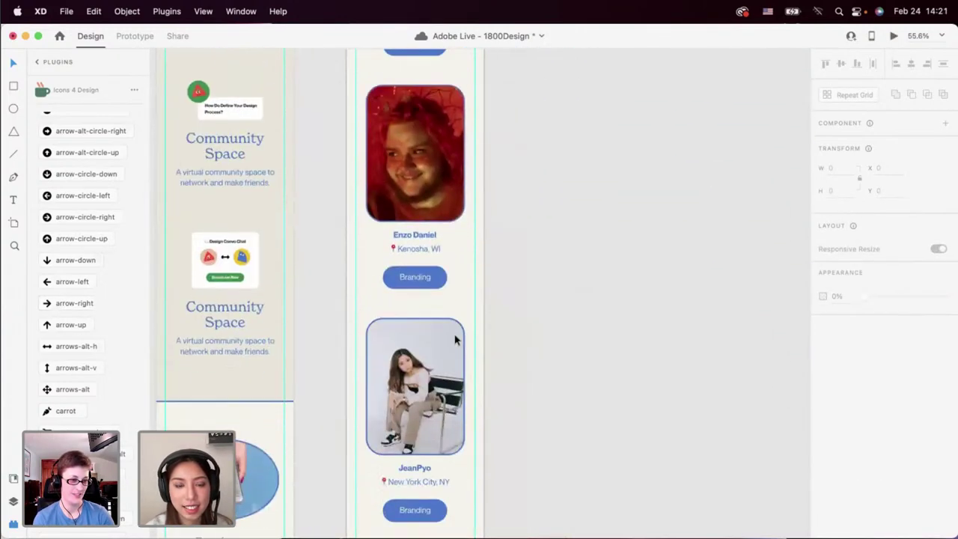
{"action": "scroll", "coordinate": [454, 338], "scroll_direction": "down", "scroll_amount": 5}
{"action": "scroll", "coordinate": [426, 271], "scroll_direction": "up", "scroll_amount": 5}
{"action": "key", "text": "super+v"}
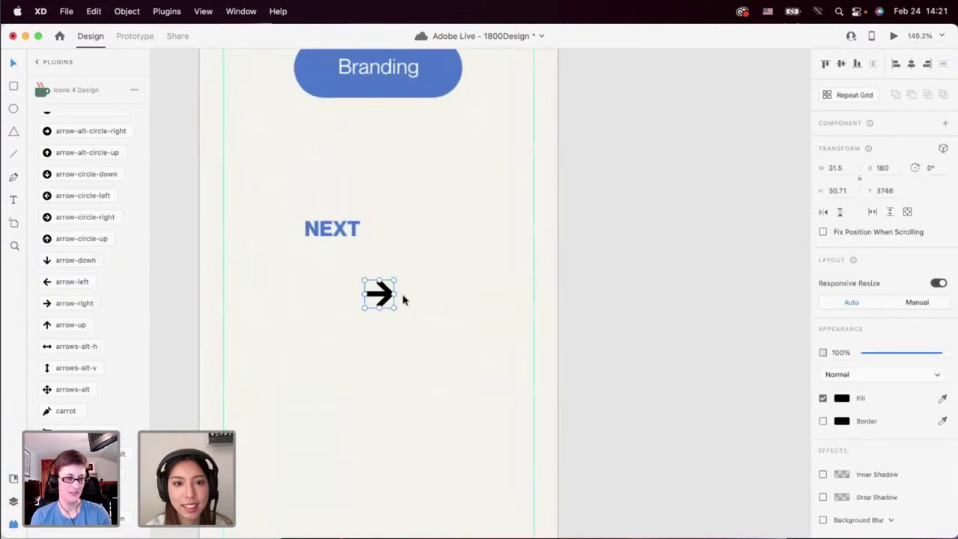
{"action": "left_click_drag", "start_coordinate": [387, 296], "coordinate": [397, 231]}
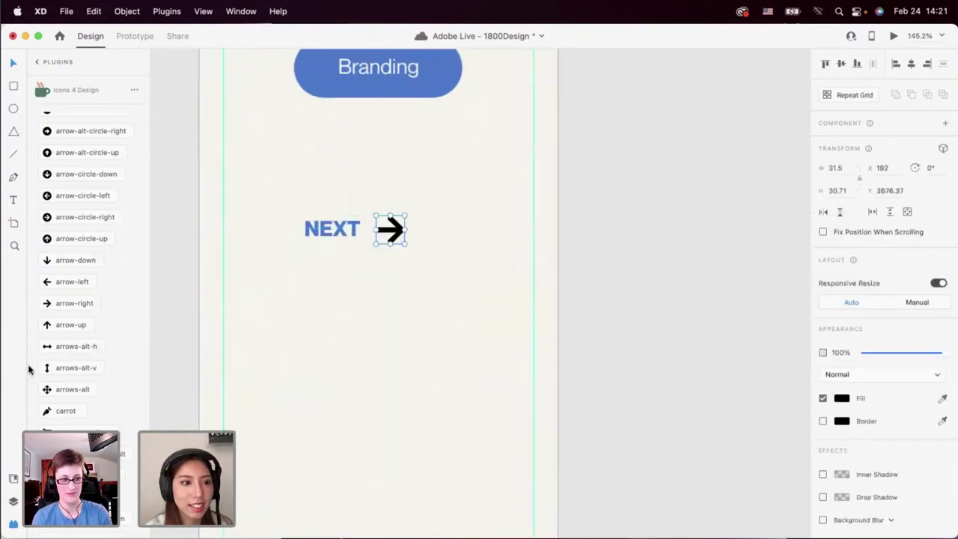
Colour the arrow icon #4E77CD and scale it down proportionally to 22.57 × 22.
{"action": "left_click", "coordinate": [14, 478]}
{"action": "left_click", "coordinate": [78, 167]}
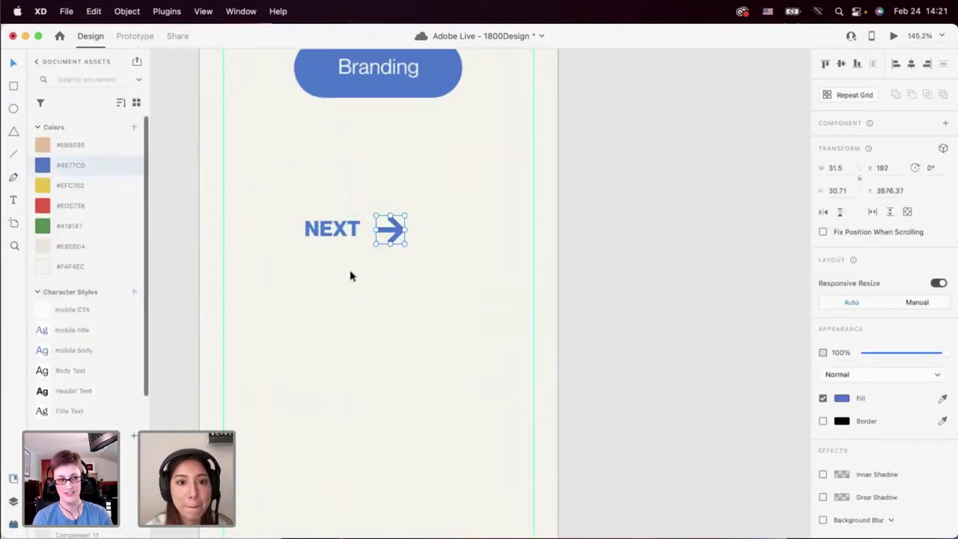
{"action": "left_click_drag", "start_coordinate": [405, 244], "coordinate": [397, 237]}
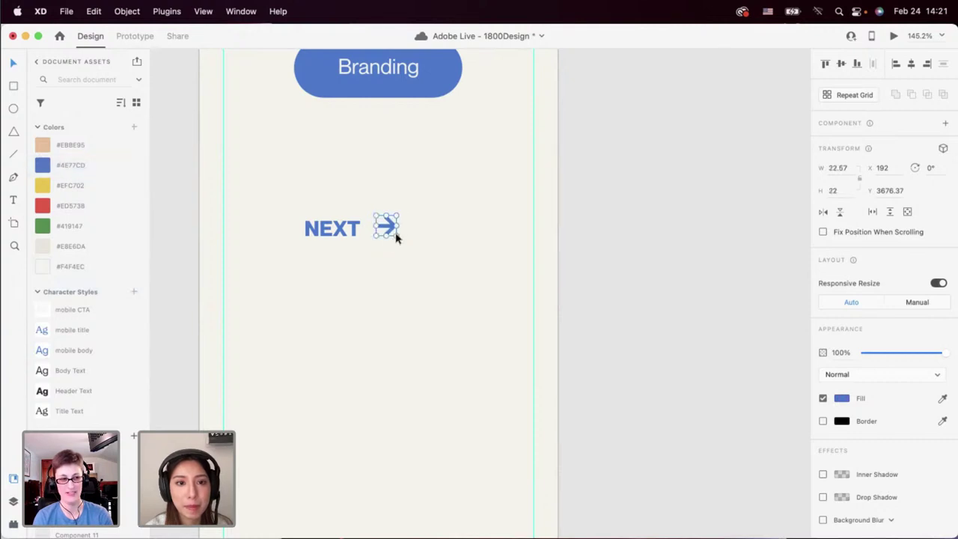
Centre the NEXT label and its arrow together horizontally on the mobile Community page at X 146.58.
{"action": "left_click", "coordinate": [339, 231], "text": "shift"}
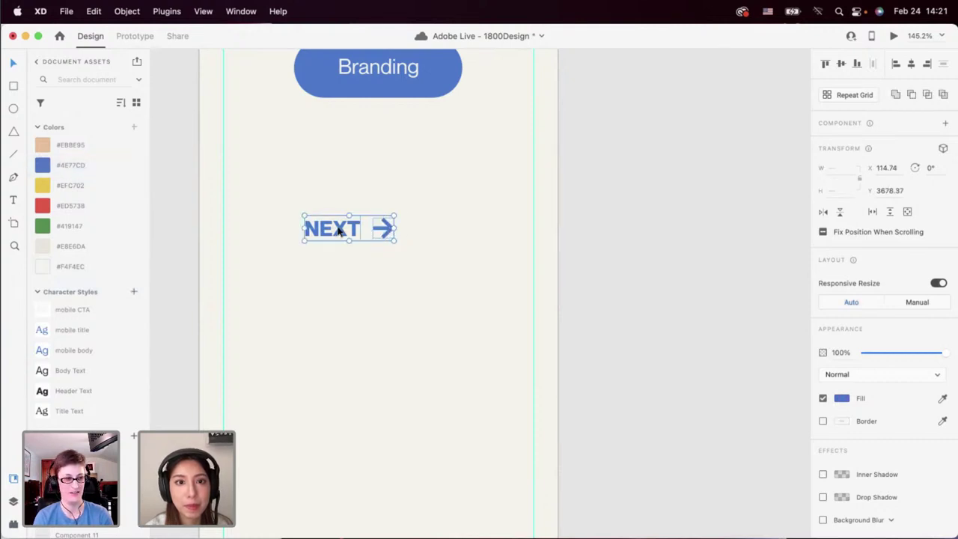
{"action": "left_click_drag", "start_coordinate": [338, 232], "coordinate": [373, 232]}
{"action": "scroll", "coordinate": [368, 231], "scroll_direction": "down", "scroll_amount": 5}
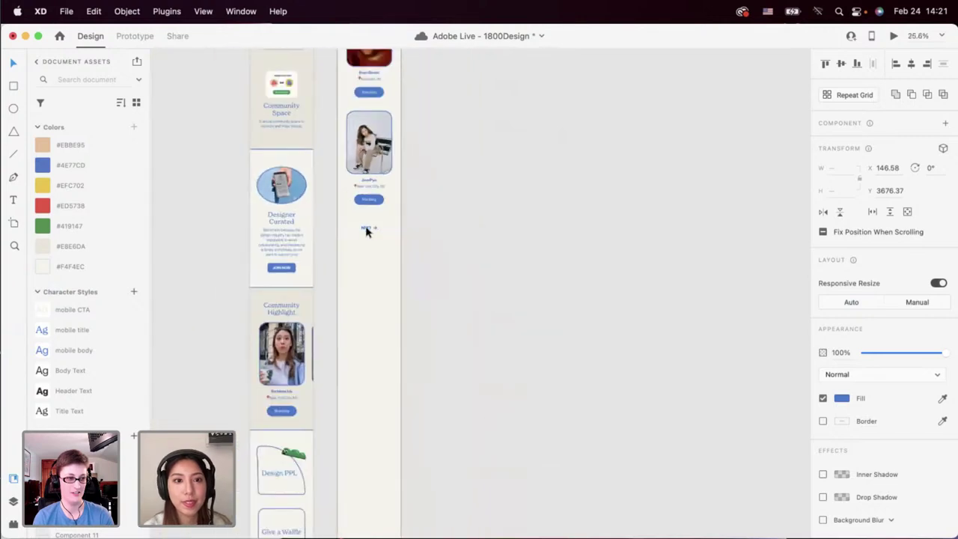
{"action": "scroll", "coordinate": [367, 230], "scroll_direction": "down", "scroll_amount": 3}
{"action": "left_click", "coordinate": [376, 252]}
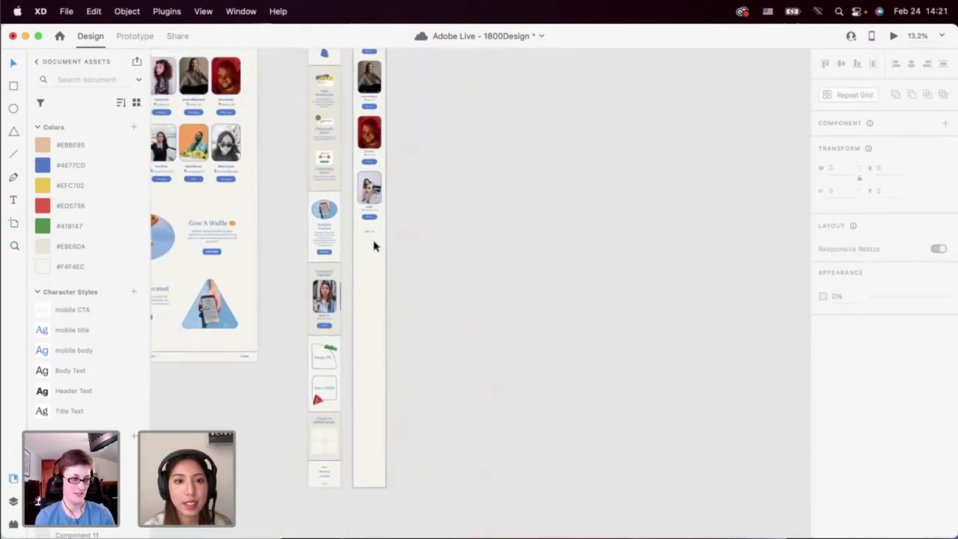
Copy the Designer Curated section from the mobile home page and place it below the NEXT link at X 41, Y 3829.
{"action": "scroll", "coordinate": [372, 240], "scroll_direction": "left", "scroll_amount": 5}
{"action": "scroll", "coordinate": [372, 240], "scroll_direction": "up", "scroll_amount": 2}
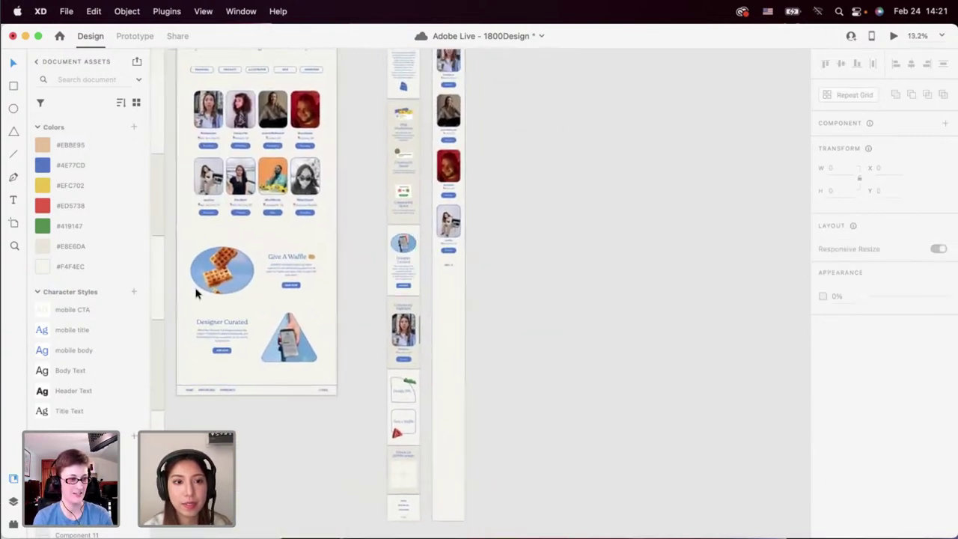
{"action": "left_click", "coordinate": [395, 253]}
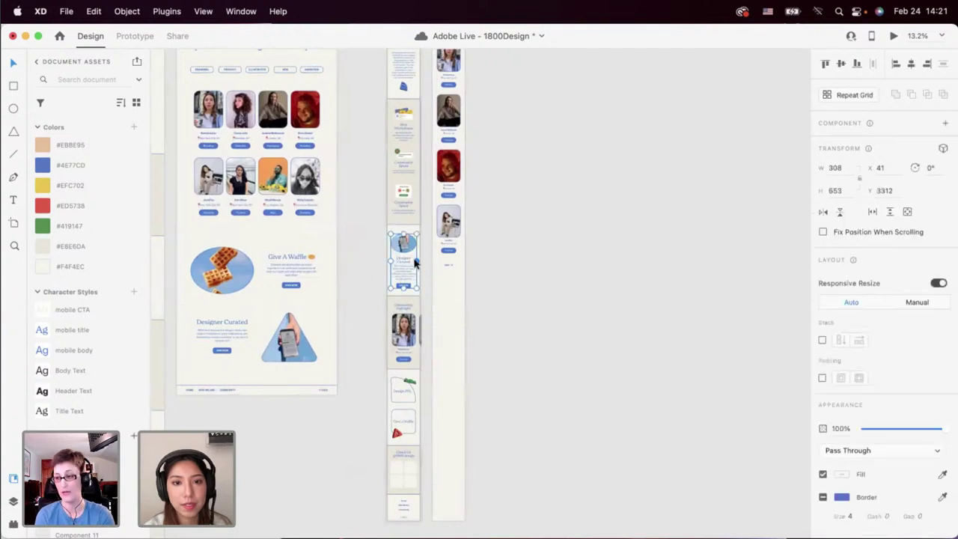
{"action": "left_click", "coordinate": [449, 306]}
{"action": "key", "text": "super+v"}
{"action": "left_click_drag", "start_coordinate": [453, 243], "coordinate": [450, 289]}
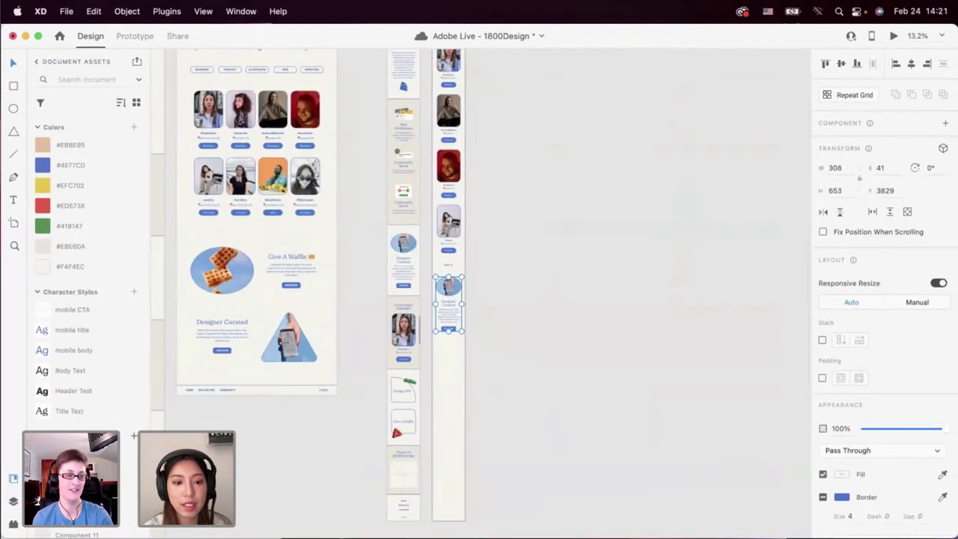
Switch to Finder and fill the pasted section's oval with the waffle photo from the Design Files folder.
{"action": "key", "text": "super+Tab"}
{"action": "scroll", "coordinate": [194, 307], "scroll_direction": "down", "scroll_amount": 10}
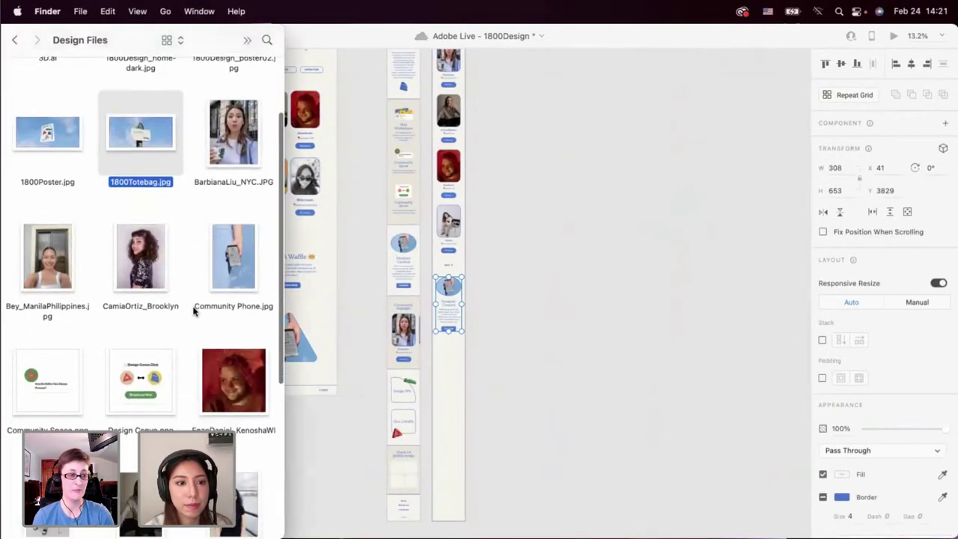
{"action": "left_click_drag", "start_coordinate": [234, 363], "coordinate": [449, 284]}
{"action": "key", "text": "super+Tab"}
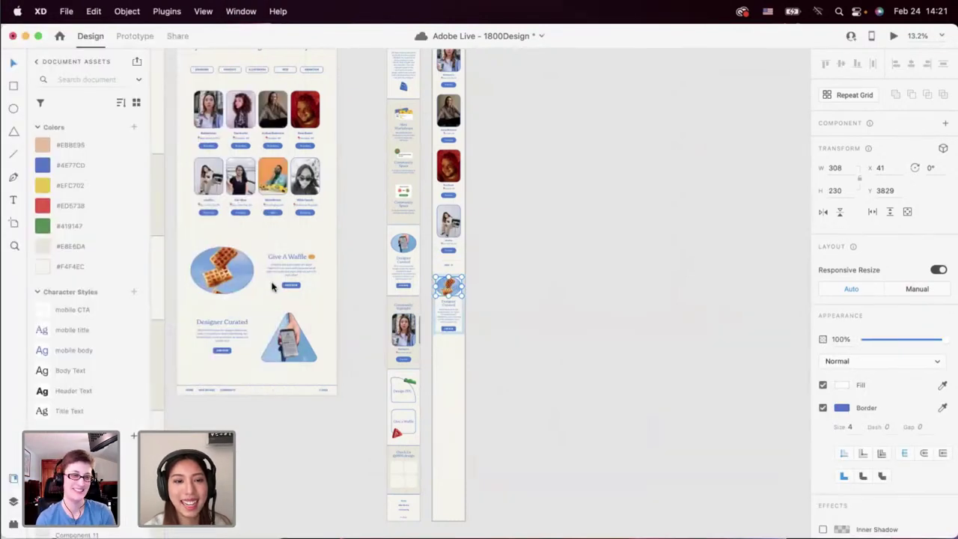
Replace the pasted section's heading and body with the Give A Waffle texts from the desktop Community page.
{"action": "left_click", "coordinate": [273, 257]}
{"action": "left_click", "coordinate": [450, 303]}
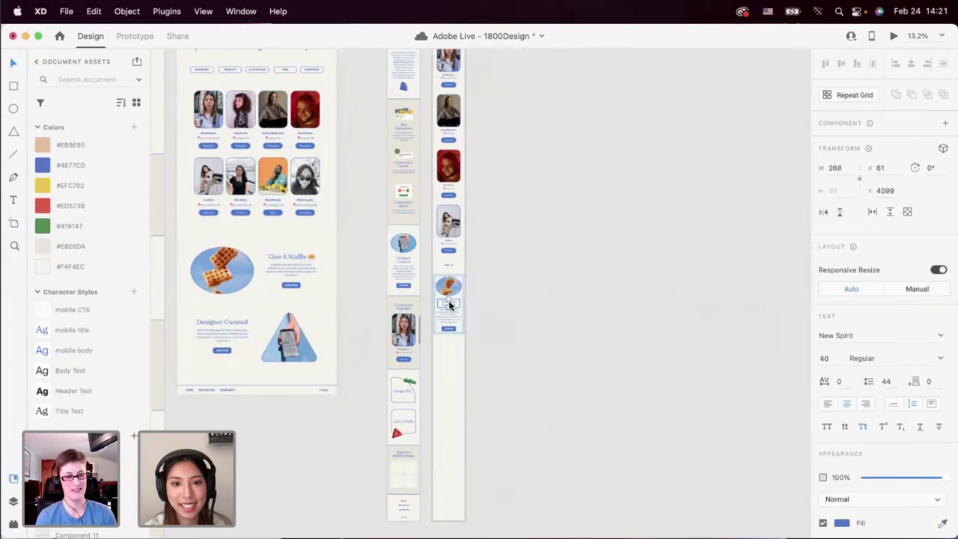
{"action": "double_click", "coordinate": [450, 303]}
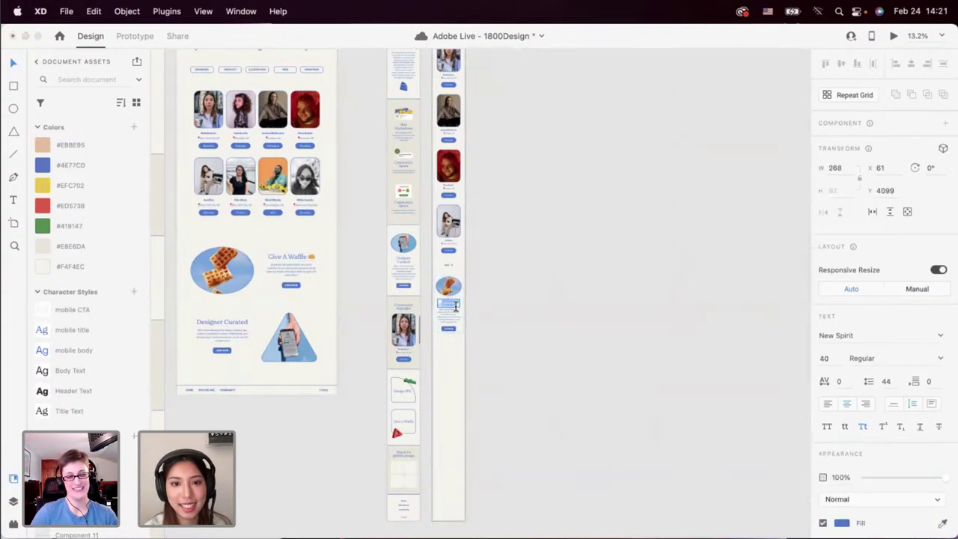
{"action": "left_click", "coordinate": [305, 271]}
{"action": "key", "text": "super+c"}
{"action": "key", "text": "super+v"}
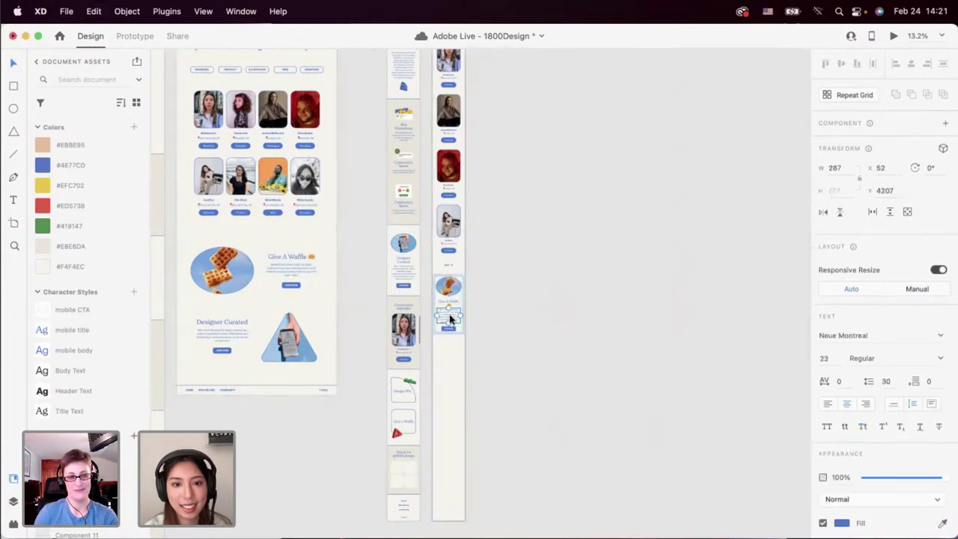
{"action": "double_click", "coordinate": [447, 317]}
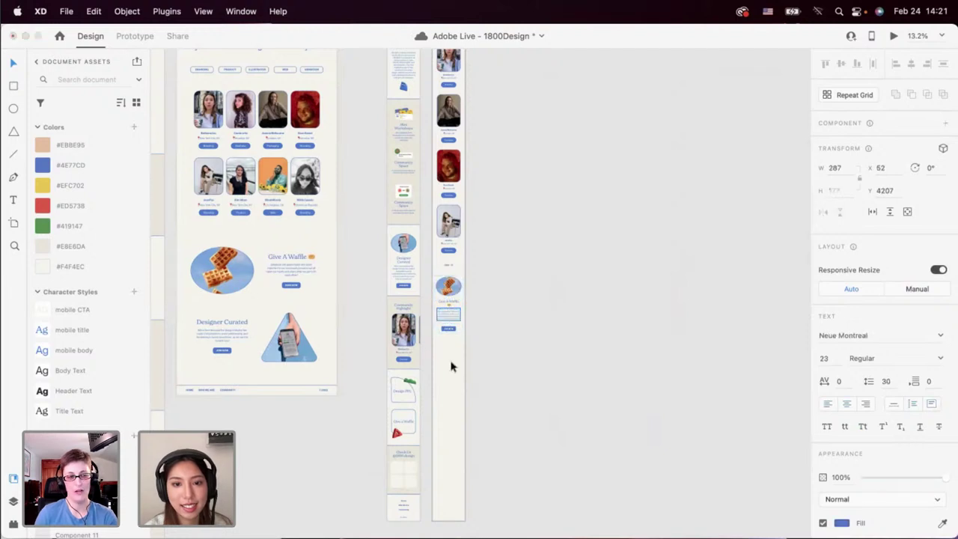
{"action": "key", "text": "Escape"}
Move the JOIN NOW button of the Give A Waffle section slightly up towards the body text.
{"action": "scroll", "coordinate": [451, 355], "scroll_direction": "up", "scroll_amount": 5}
{"action": "left_click", "coordinate": [450, 299]}
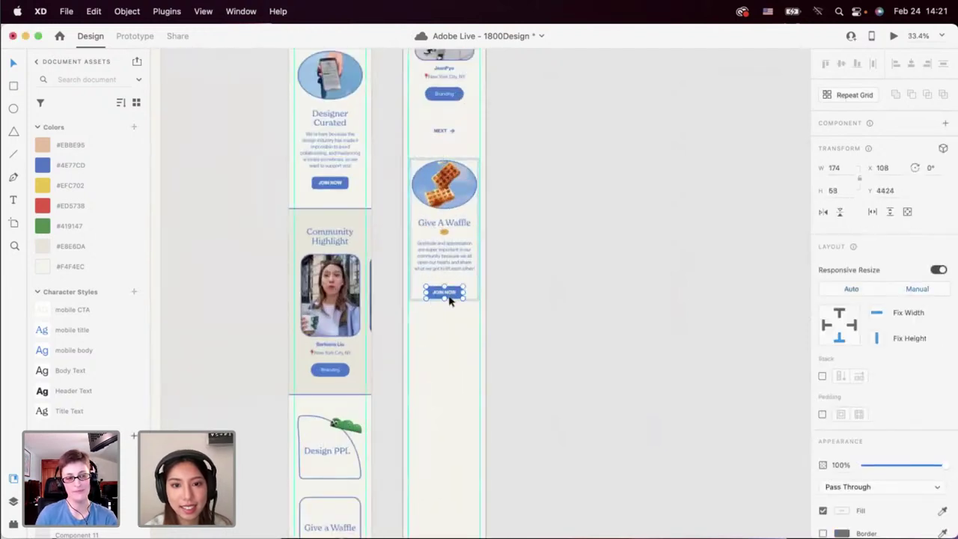
{"action": "left_click", "coordinate": [451, 306]}
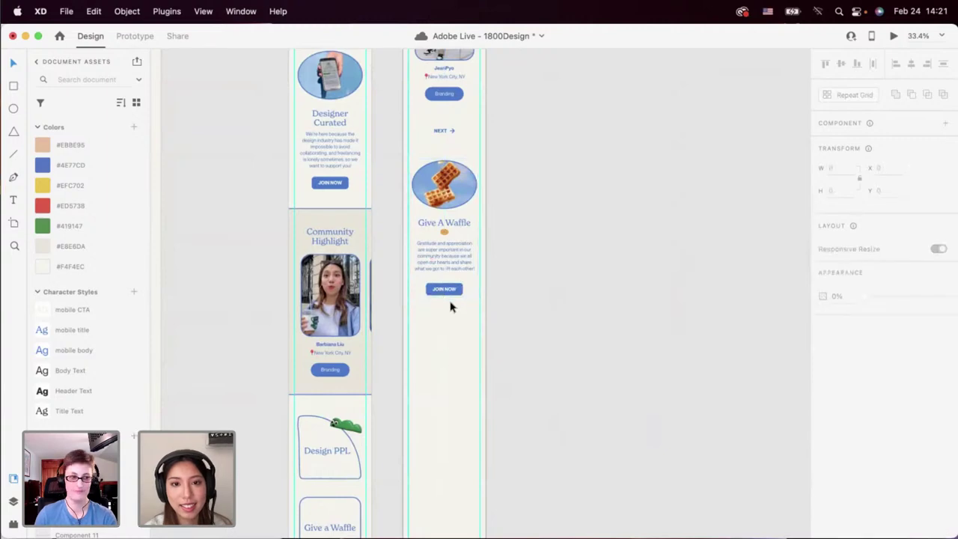
Duplicate the Give A Waffle section directly below itself at Y 4595 and delete the copy's waffle image.
{"action": "scroll", "coordinate": [452, 306], "scroll_direction": "down", "scroll_amount": 4}
{"action": "scroll", "coordinate": [449, 298], "scroll_direction": "down", "scroll_amount": 3}
{"action": "left_click_drag", "start_coordinate": [448, 279], "coordinate": [447, 320]}
{"action": "scroll", "coordinate": [448, 321], "scroll_direction": "up", "scroll_amount": 3}
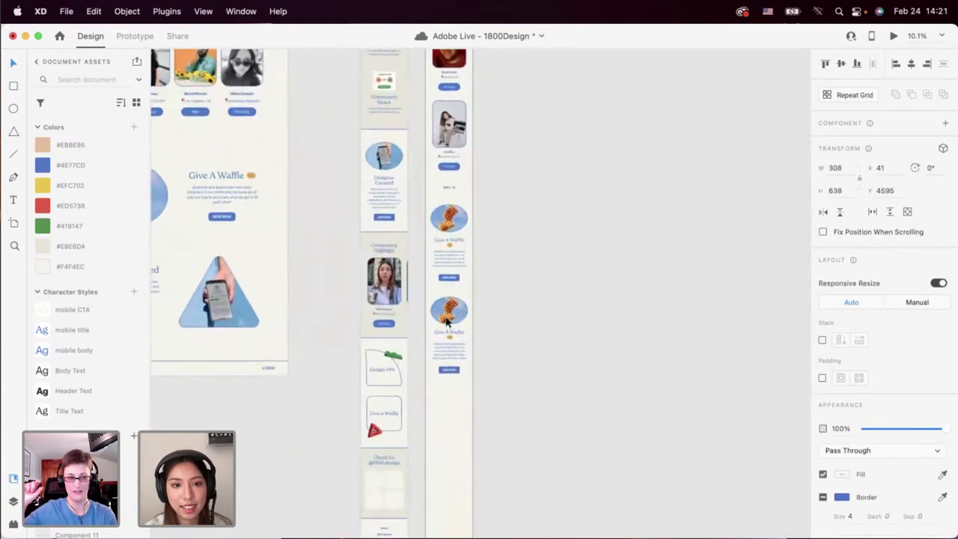
{"action": "scroll", "coordinate": [446, 322], "scroll_direction": "up", "scroll_amount": 2}
{"action": "double_click", "coordinate": [446, 322]}
{"action": "key", "text": "BackSpace"}
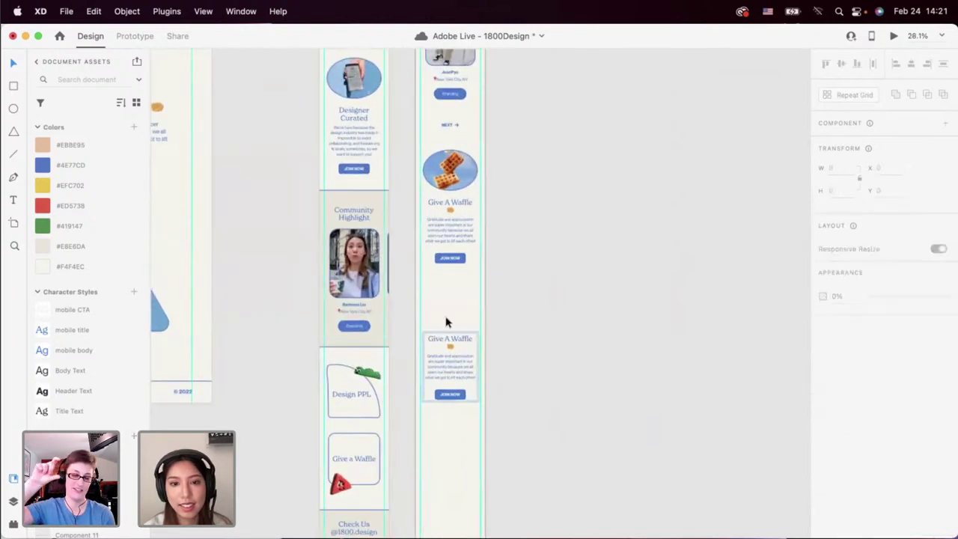
Copy the triangular phone image from the desktop page and fit it above the duplicated text at 332 × 288, X 29, Y 4541.
{"action": "scroll", "coordinate": [446, 322], "scroll_direction": "down", "scroll_amount": 3}
{"action": "left_click", "coordinate": [277, 305]}
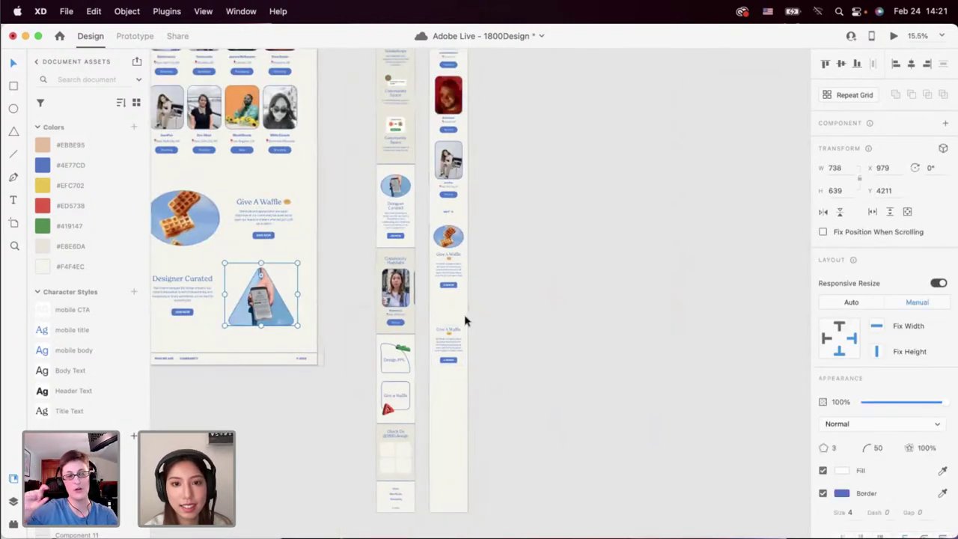
{"action": "scroll", "coordinate": [465, 320], "scroll_direction": "up", "scroll_amount": 3}
{"action": "key", "text": "super+v"}
{"action": "left_click_drag", "start_coordinate": [451, 328], "coordinate": [460, 389]}
{"action": "left_click_drag", "start_coordinate": [523, 420], "coordinate": [444, 349]}
Replace the duplicated section's heading with the Designer Curated heading text from the desktop Community page.
{"action": "scroll", "coordinate": [452, 377], "scroll_direction": "left", "scroll_amount": 3}
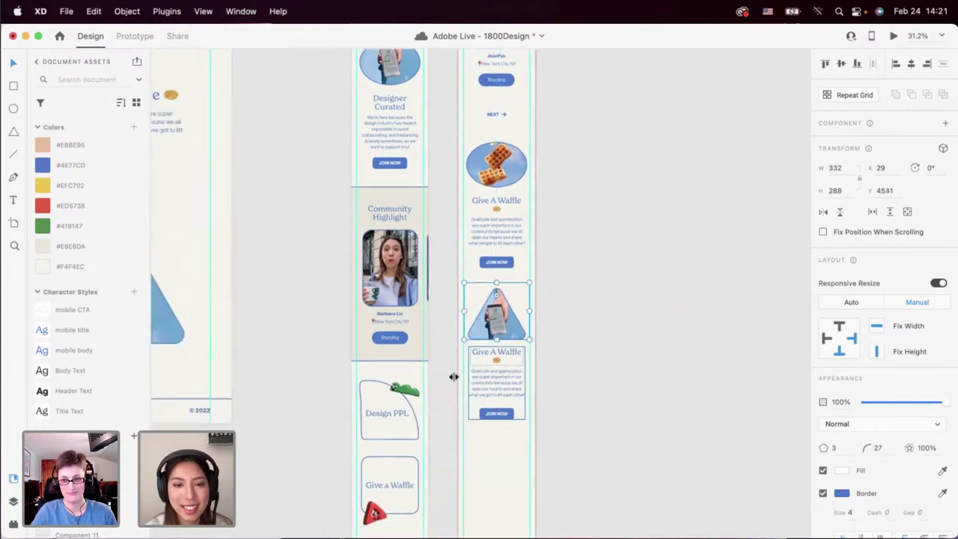
{"action": "scroll", "coordinate": [454, 376], "scroll_direction": "left", "scroll_amount": 5}
{"action": "left_click", "coordinate": [268, 204]}
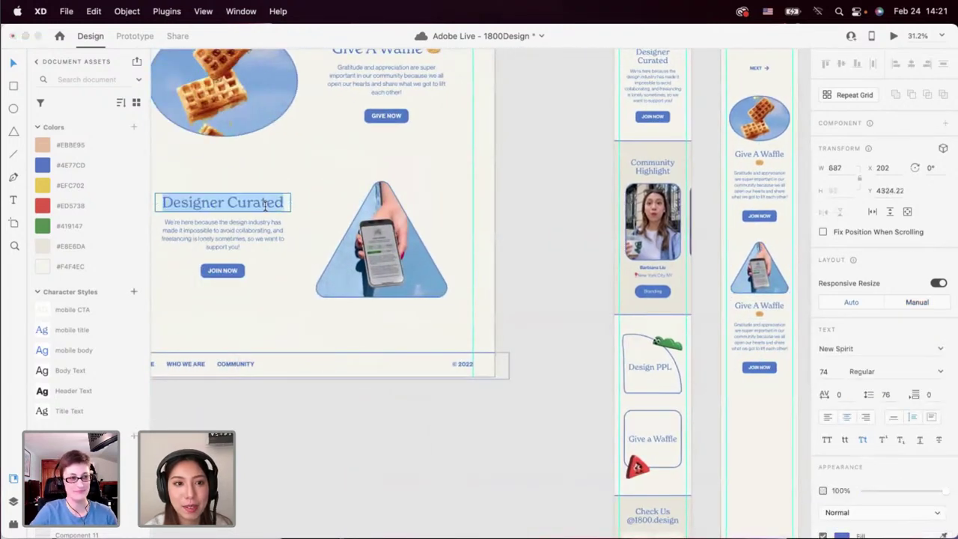
{"action": "key", "text": "super+c"}
{"action": "key", "text": "Escape"}
{"action": "scroll", "coordinate": [397, 342], "scroll_direction": "down", "scroll_amount": 5}
{"action": "scroll", "coordinate": [396, 343], "scroll_direction": "right", "scroll_amount": 3}
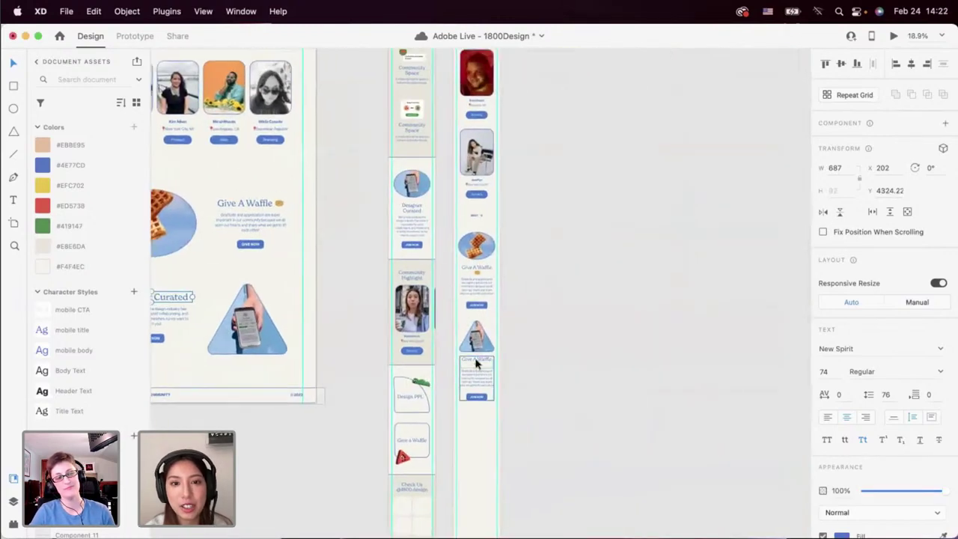
{"action": "left_click", "coordinate": [477, 363]}
{"action": "key", "text": "super+v"}
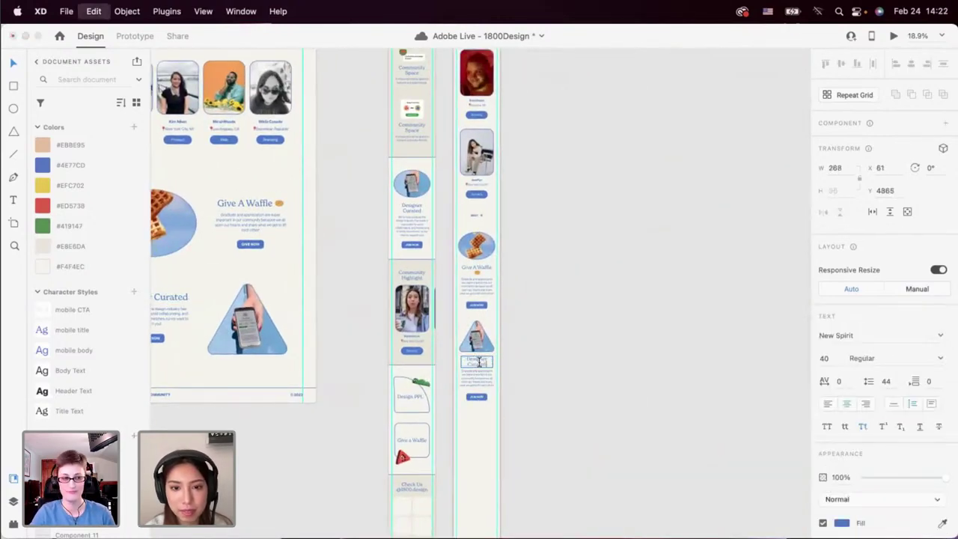
Replace the body text below the mobile Designer Curated heading with the matching paragraph from the desktop page.
{"action": "scroll", "coordinate": [367, 375], "scroll_direction": "left", "scroll_amount": 3}
{"action": "left_click", "coordinate": [236, 315]}
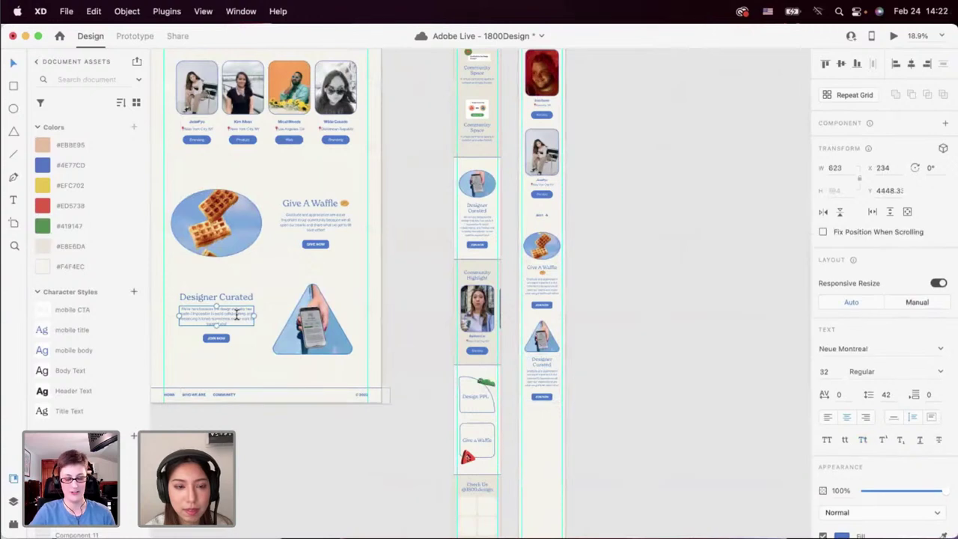
{"action": "key", "text": "super+c"}
{"action": "left_click", "coordinate": [536, 382]}
{"action": "key", "text": "super+v"}
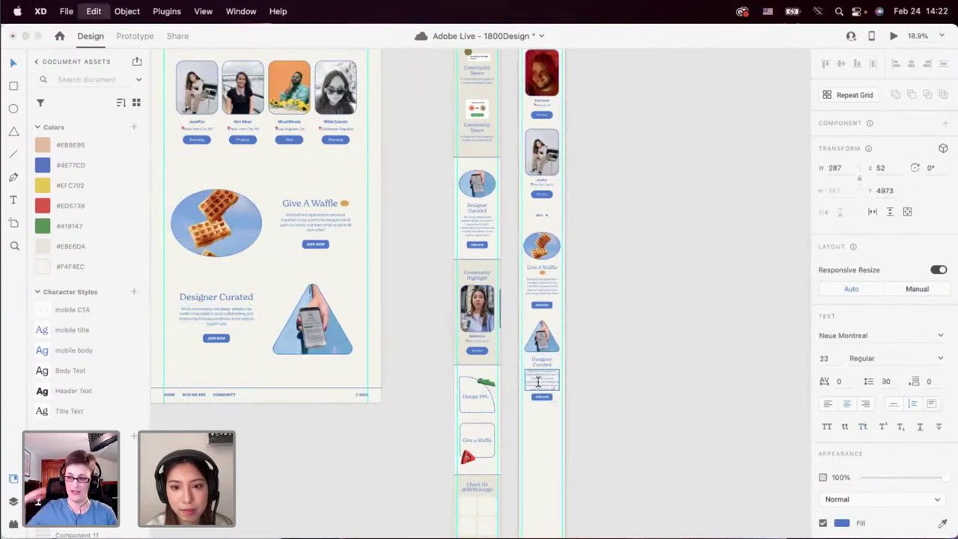
{"action": "left_click", "coordinate": [539, 427]}
Change the button label in the mobile Give A Waffle section to GIVE NOW.
{"action": "scroll", "coordinate": [542, 380], "scroll_direction": "up", "scroll_amount": 5}
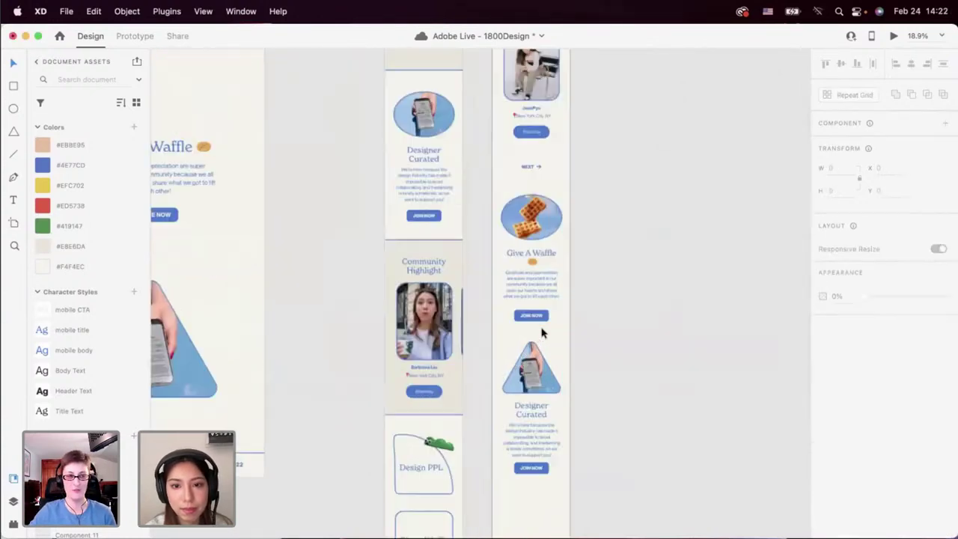
{"action": "scroll", "coordinate": [543, 333], "scroll_direction": "up", "scroll_amount": 6}
{"action": "left_click", "coordinate": [506, 301]}
{"action": "double_click", "coordinate": [505, 300]}
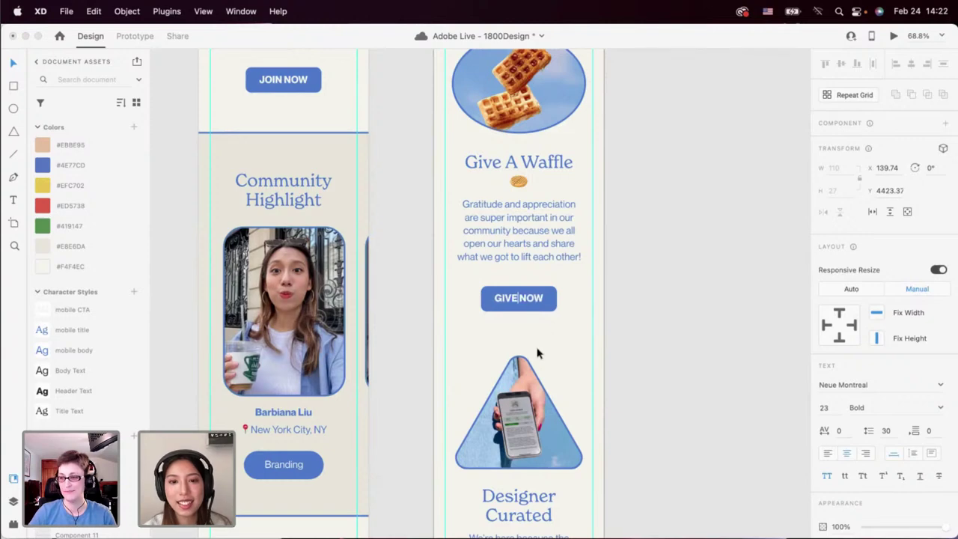
Copy the footer from the mobile home page and place it below the Designer Curated section on the mobile Community page.
{"action": "scroll", "coordinate": [538, 353], "scroll_direction": "down", "scroll_amount": 10}
{"action": "scroll", "coordinate": [346, 260], "scroll_direction": "down", "scroll_amount": 2}
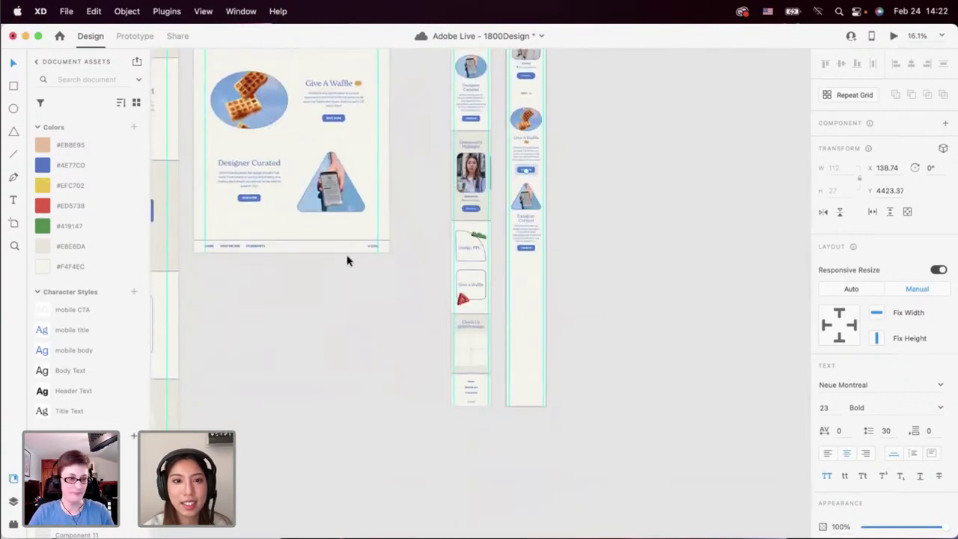
{"action": "left_click", "coordinate": [479, 403]}
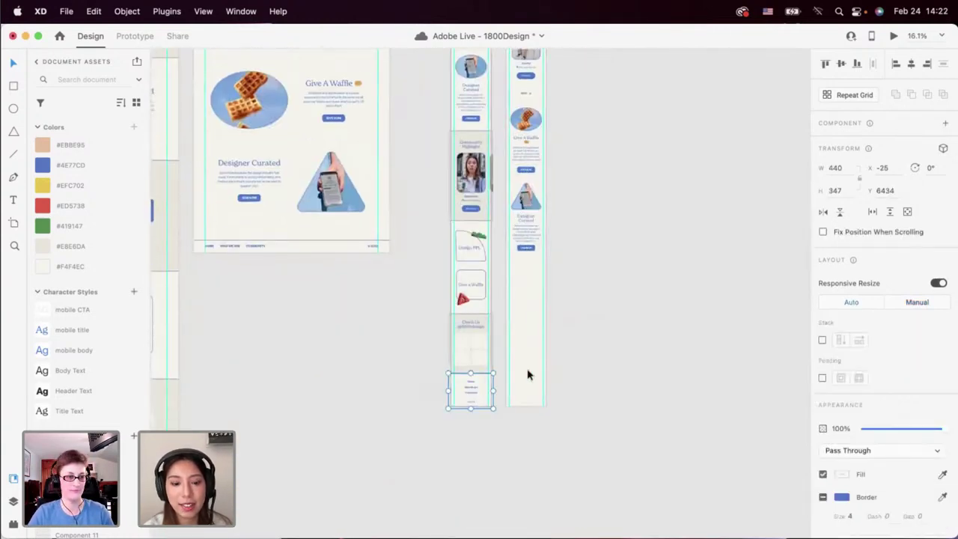
{"action": "key", "text": "super+c"}
{"action": "left_click", "coordinate": [531, 320]}
{"action": "key", "text": "super+v"}
{"action": "left_click_drag", "start_coordinate": [523, 389], "coordinate": [523, 278]}
Shorten the mobile Community artboard to a height of 5688 so it ends at the footer.
{"action": "left_click", "coordinate": [526, 350]}
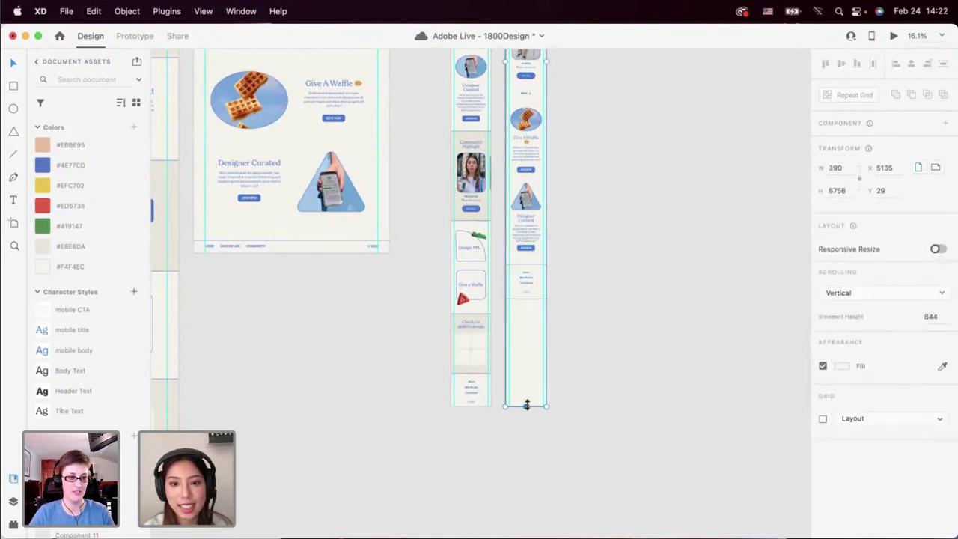
{"action": "left_click_drag", "start_coordinate": [526, 405], "coordinate": [531, 304]}
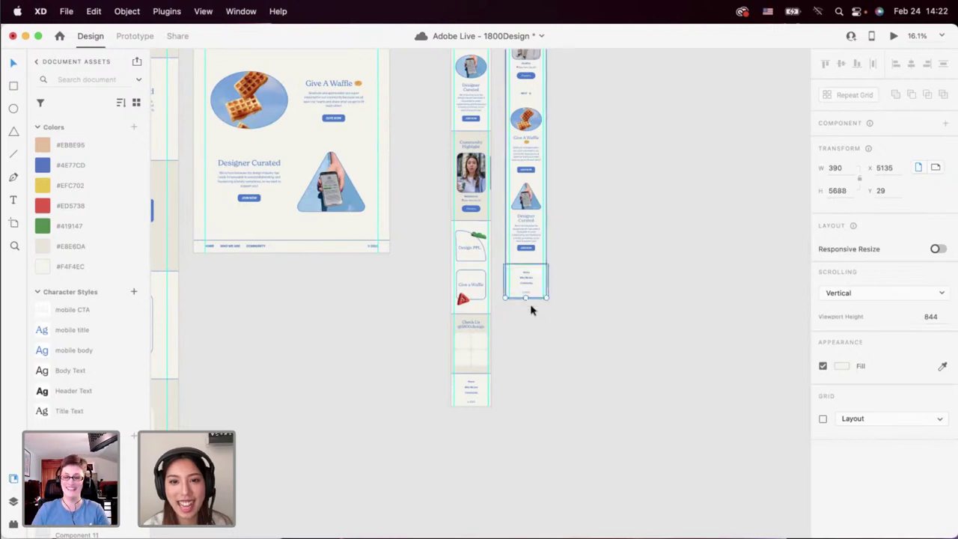
{"action": "left_click", "coordinate": [532, 349]}
Group the NEXT label with its arrow and move the link up to X 147, Y 3657.37.
{"action": "scroll", "coordinate": [532, 349], "scroll_direction": "down", "scroll_amount": 5}
{"action": "scroll", "coordinate": [538, 302], "scroll_direction": "up", "scroll_amount": 2}
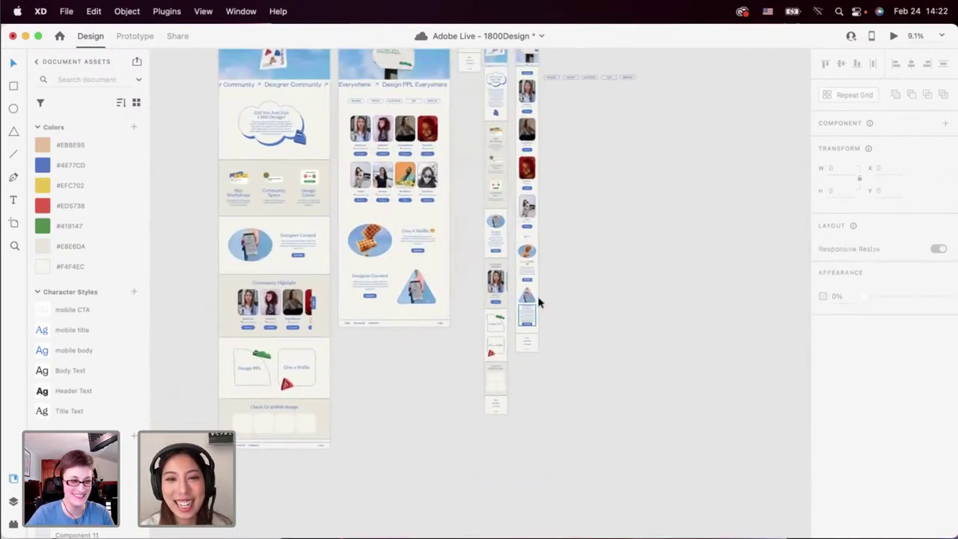
{"action": "scroll", "coordinate": [538, 300], "scroll_direction": "up", "scroll_amount": 5}
{"action": "left_click", "coordinate": [526, 255]}
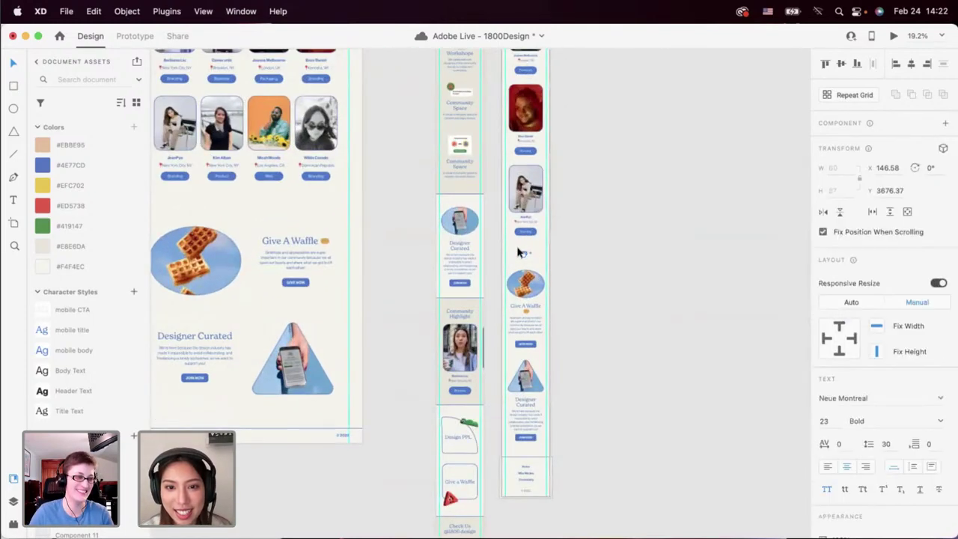
{"action": "scroll", "coordinate": [533, 259], "scroll_direction": "up", "scroll_amount": 5}
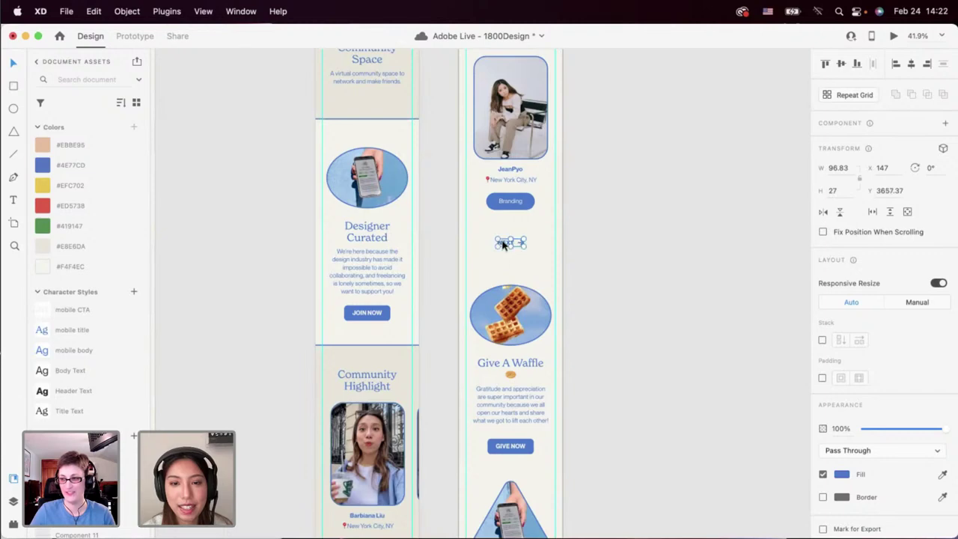
{"action": "scroll", "coordinate": [503, 243], "scroll_direction": "down", "scroll_amount": 5}
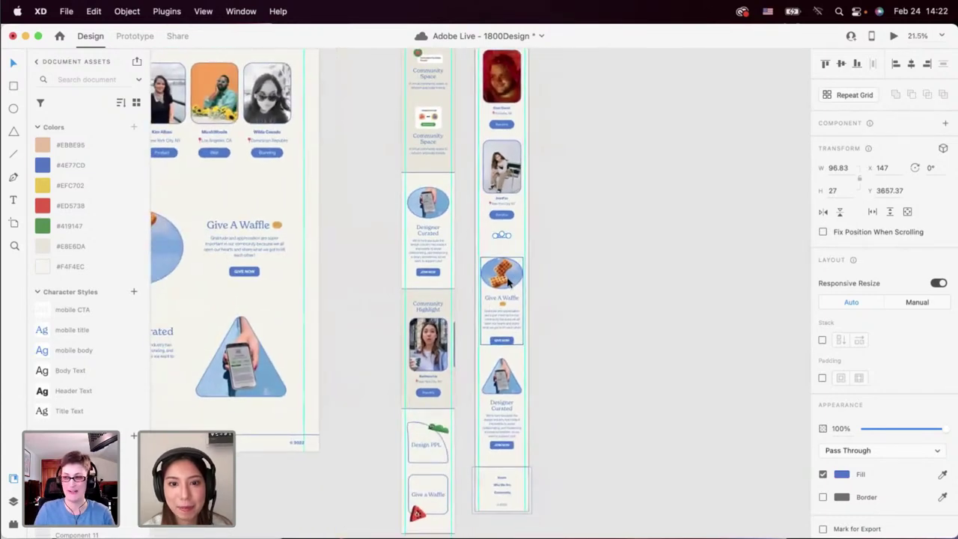
Move the Give A Waffle and Designer Curated sections up together, slightly closer to the NEXT link on the mobile Community page.
{"action": "left_click", "coordinate": [497, 383], "text": "shift"}
{"action": "left_click_drag", "start_coordinate": [557, 261], "coordinate": [488, 449]}
{"action": "key", "text": "Up"}
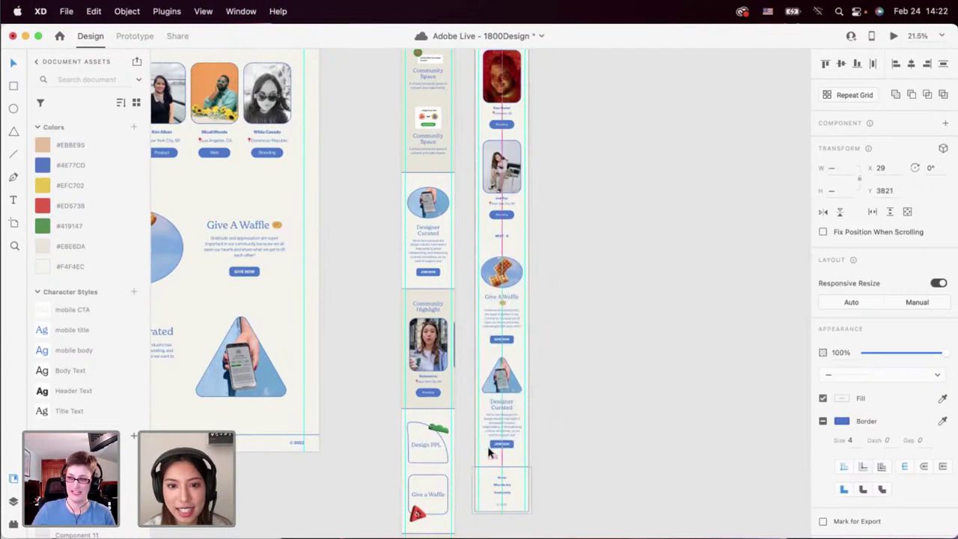
{"action": "key", "text": "Up"}
{"action": "key", "text": "Up"}
{"action": "key", "text": "Up"}
{"action": "key", "text": "Up"}
{"action": "key", "text": "Up"}
{"action": "left_click_drag", "start_coordinate": [489, 452], "coordinate": [490, 449]}
{"action": "left_click", "coordinate": [567, 406]}
Group the Designer Curated image with its text and button, and move the group slightly down from the Give A Waffle section.
{"action": "left_click", "coordinate": [515, 372]}
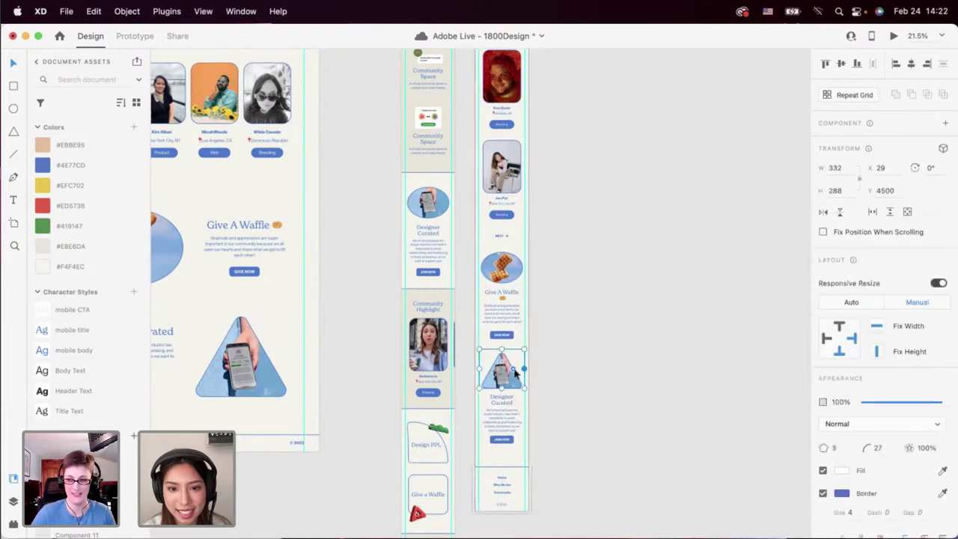
{"action": "left_click_drag", "start_coordinate": [539, 370], "coordinate": [488, 454]}
{"action": "key", "text": "super+g"}
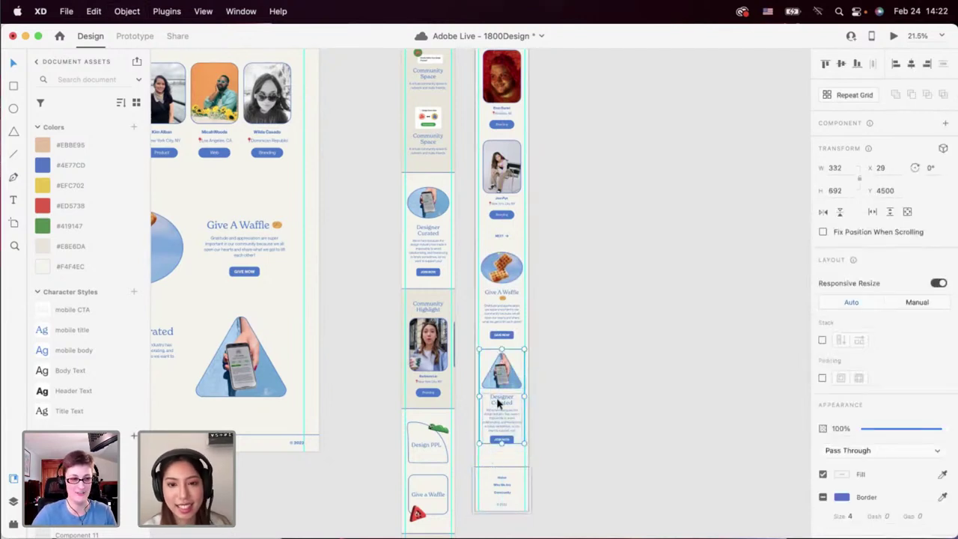
{"action": "left_click_drag", "start_coordinate": [505, 382], "coordinate": [506, 384]}
{"action": "left_click", "coordinate": [567, 385]}
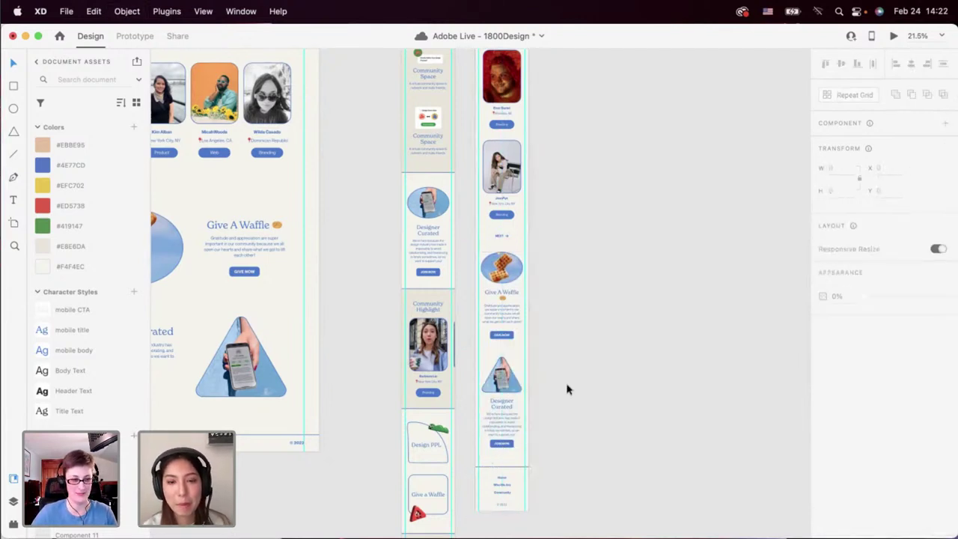
Open a preview of the mobile Community page and place its window so the page's artboard stays in view.
{"action": "scroll", "coordinate": [567, 385], "scroll_direction": "down", "scroll_amount": 3}
{"action": "scroll", "coordinate": [602, 313], "scroll_direction": "up", "scroll_amount": 3}
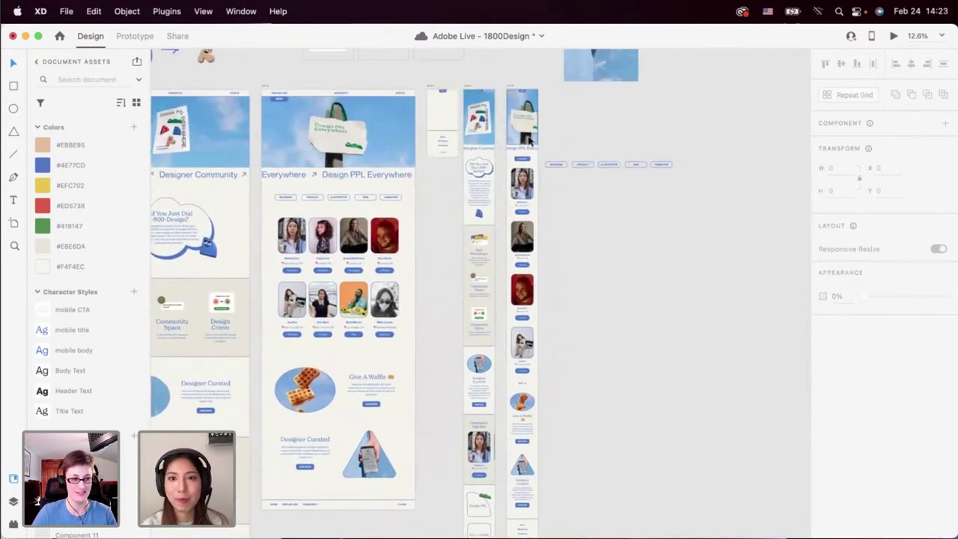
{"action": "left_click", "coordinate": [530, 140]}
{"action": "left_click", "coordinate": [893, 37]}
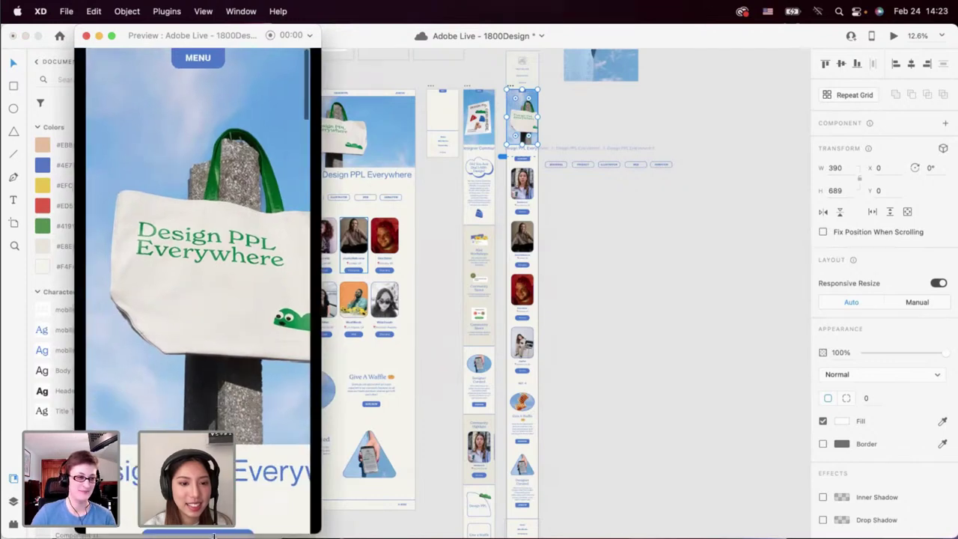
{"action": "left_click_drag", "start_coordinate": [241, 35], "coordinate": [351, 38]}
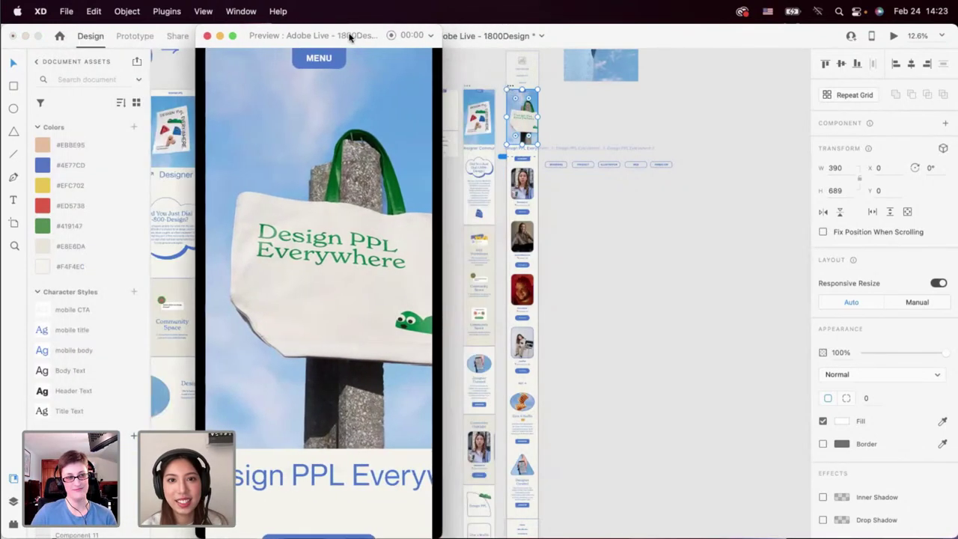
{"action": "left_click", "coordinate": [552, 110]}
{"action": "left_click", "coordinate": [567, 473]}
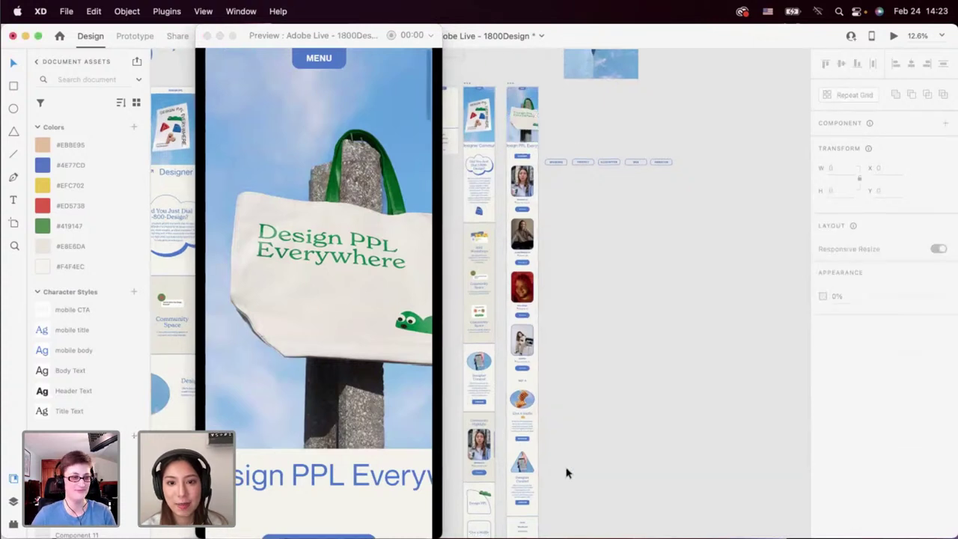
{"action": "scroll", "coordinate": [567, 473], "scroll_direction": "down", "scroll_amount": 3}
{"action": "left_click_drag", "start_coordinate": [551, 509], "coordinate": [525, 216]}
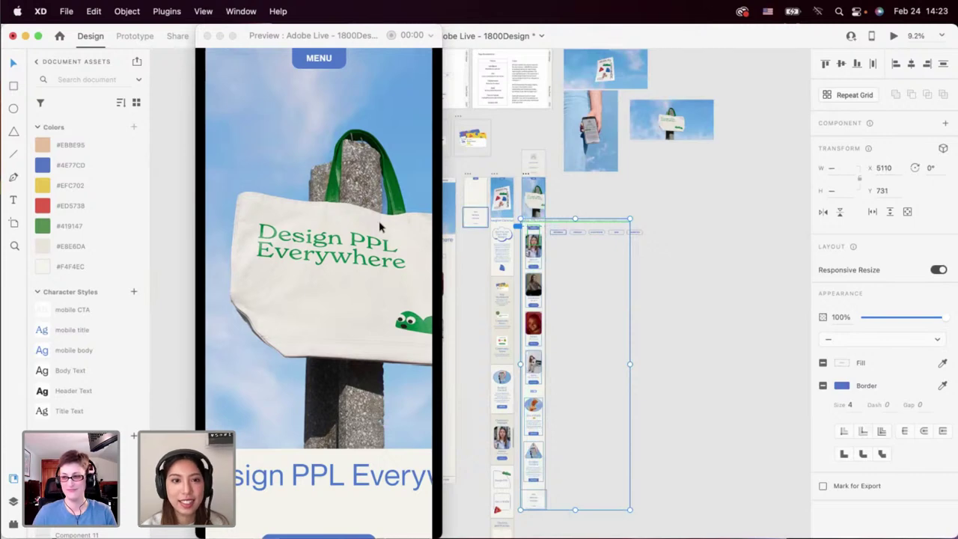
Test expanding and collapsing the CATEGORY dropdown in the mobile Community page preview.
{"action": "left_click", "coordinate": [348, 269]}
{"action": "scroll", "coordinate": [348, 269], "scroll_direction": "down", "scroll_amount": 5}
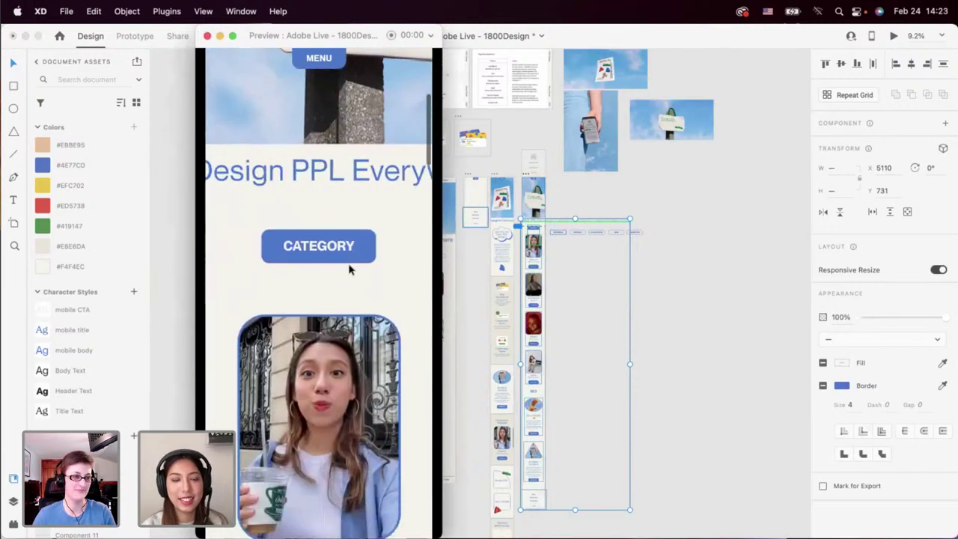
{"action": "scroll", "coordinate": [349, 269], "scroll_direction": "down", "scroll_amount": 3}
{"action": "left_click", "coordinate": [318, 148]}
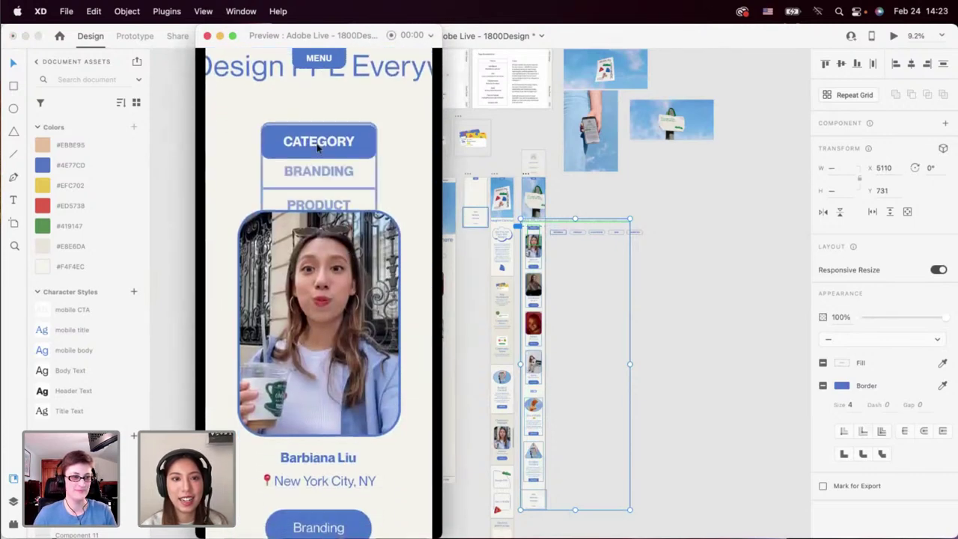
{"action": "left_click", "coordinate": [318, 148]}
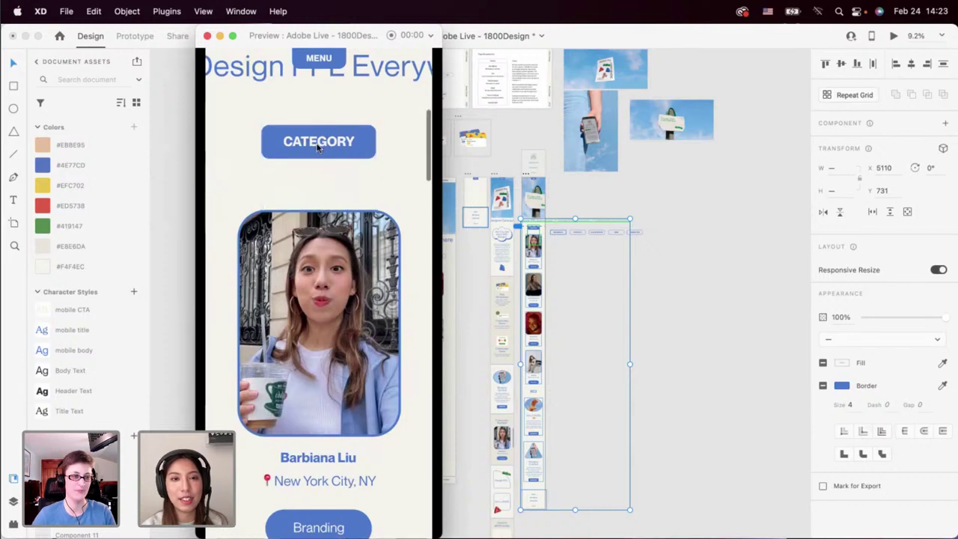
Examine the CATEGORY dropdown component and its nested option boxes on the artboard, and test the dropdown again in the preview.
{"action": "left_click", "coordinate": [530, 243]}
{"action": "scroll", "coordinate": [531, 243], "scroll_direction": "up", "scroll_amount": 5}
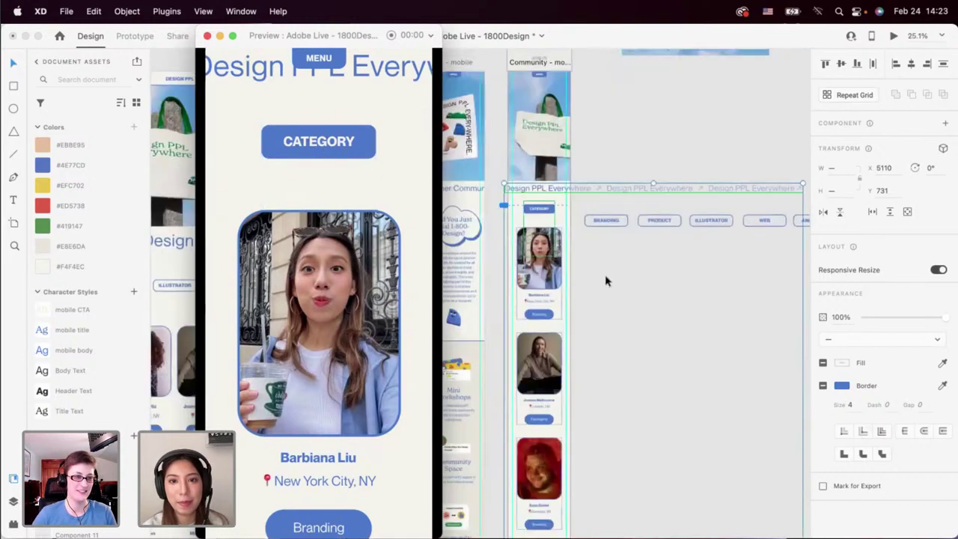
{"action": "left_click", "coordinate": [545, 214]}
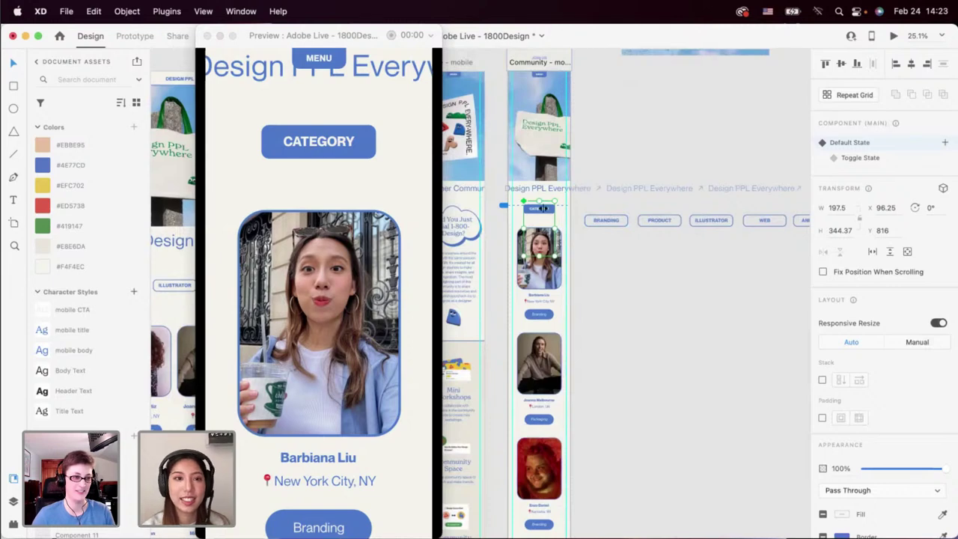
{"action": "left_click", "coordinate": [346, 152]}
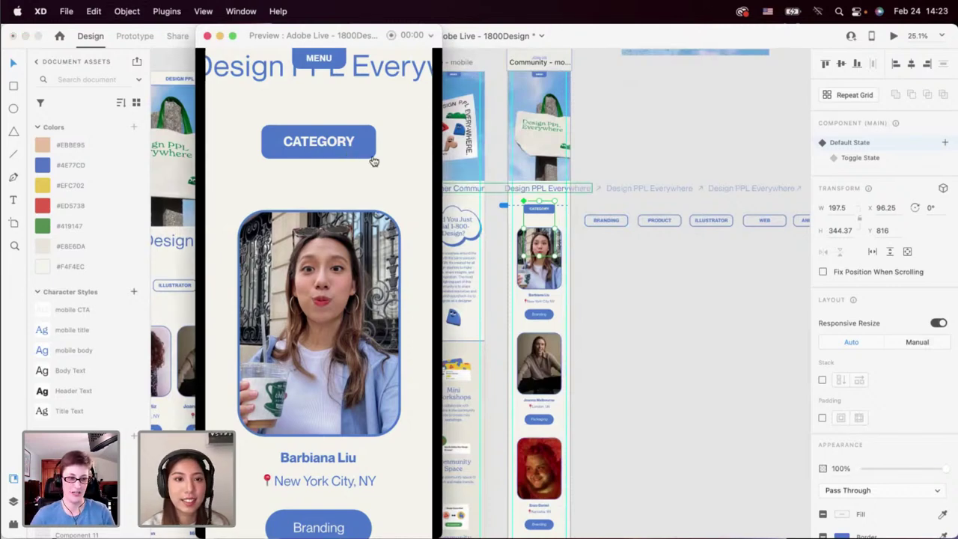
{"action": "left_click", "coordinate": [349, 144]}
{"action": "left_click", "coordinate": [350, 144]}
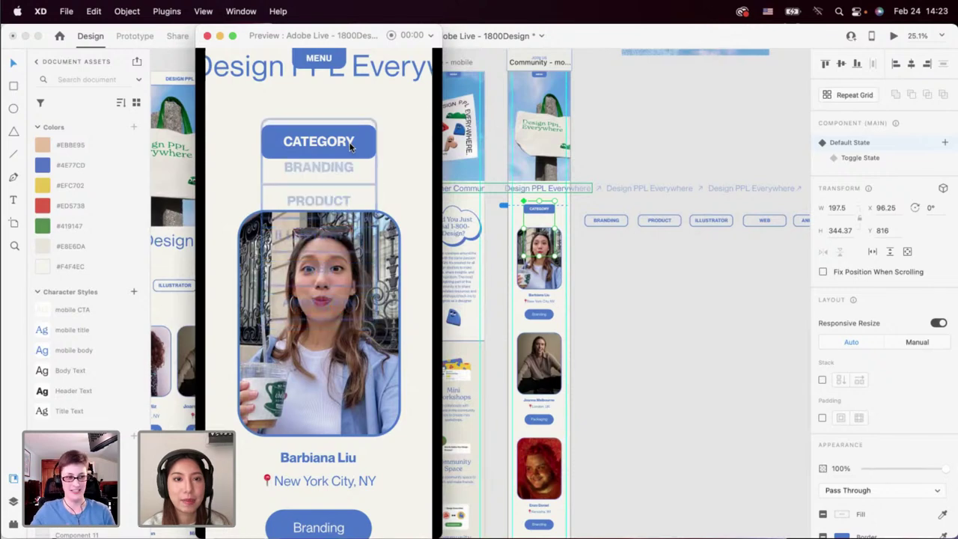
{"action": "scroll", "coordinate": [552, 216], "scroll_direction": "up", "scroll_amount": 3}
{"action": "double_click", "coordinate": [546, 217]}
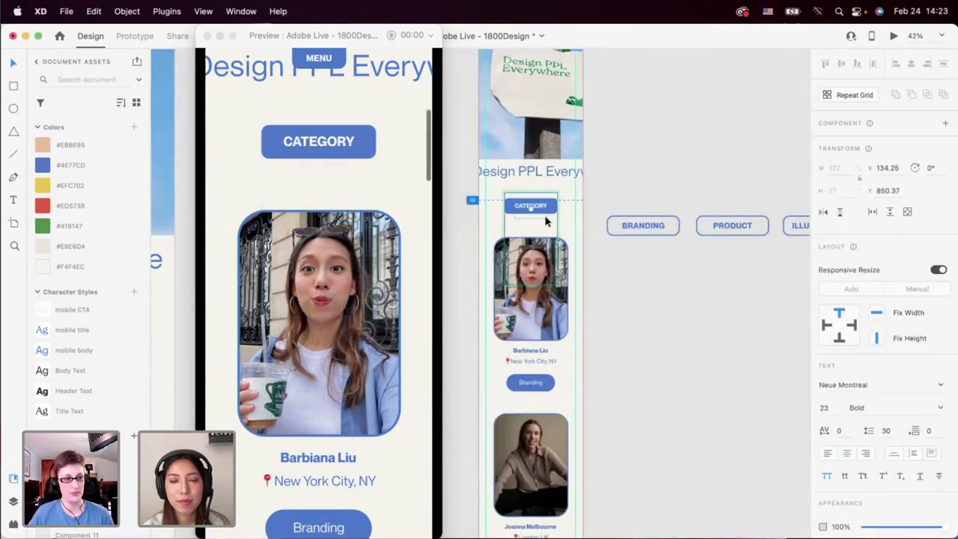
{"action": "key", "text": "Escape"}
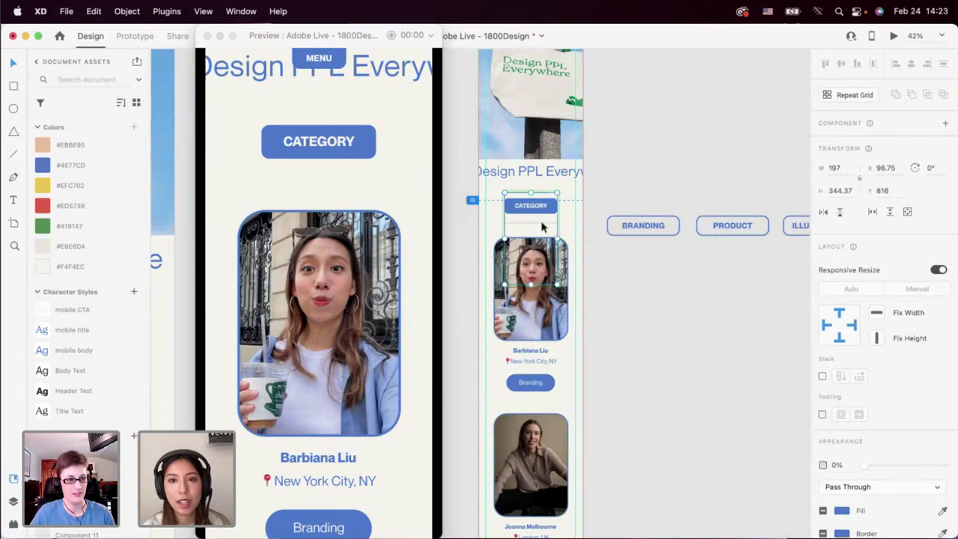
{"action": "left_click", "coordinate": [543, 226]}
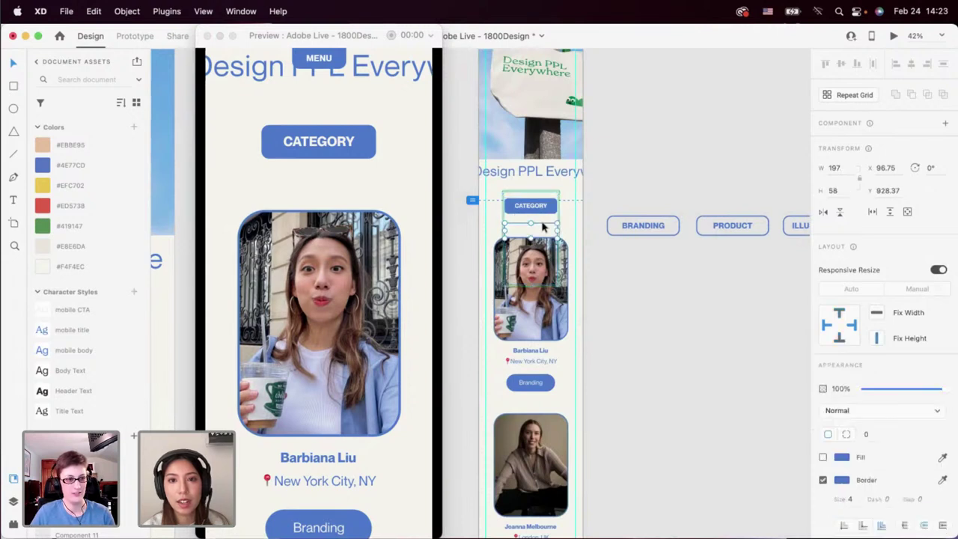
{"action": "left_click", "coordinate": [608, 273]}
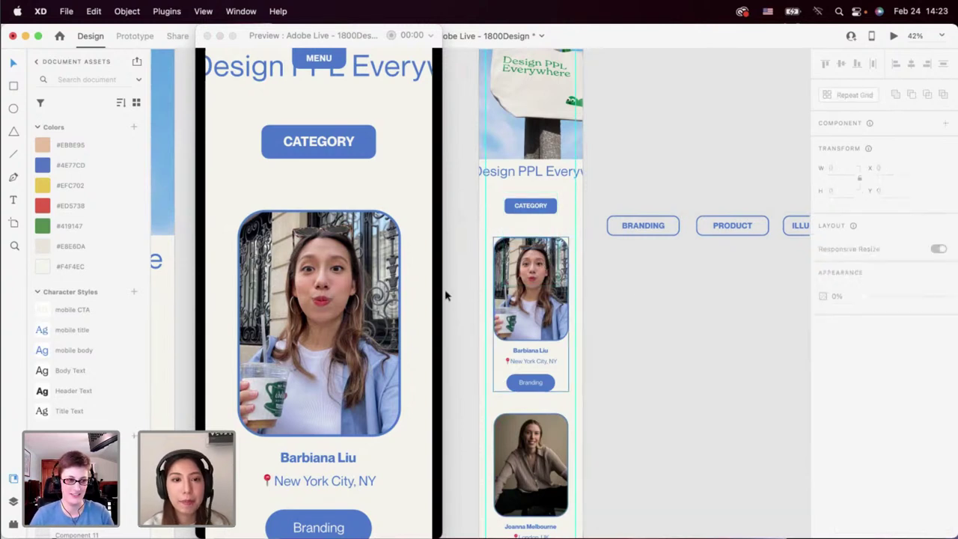
Review the previewed mobile Community page from the designer cards through Give A Waffle and Designer Curated to the footer.
{"action": "scroll", "coordinate": [445, 296], "scroll_direction": "down", "scroll_amount": 10}
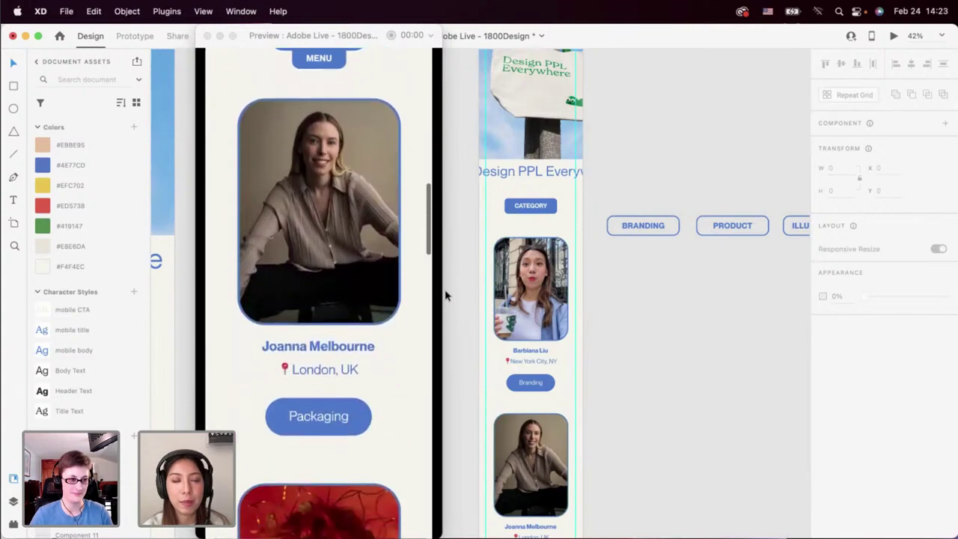
{"action": "scroll", "coordinate": [374, 326], "scroll_direction": "down", "scroll_amount": 10}
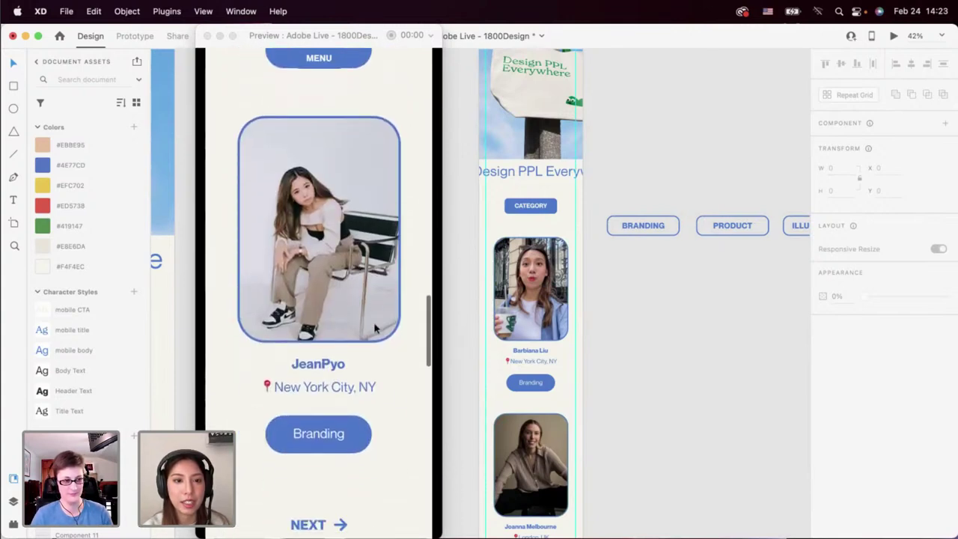
{"action": "scroll", "coordinate": [375, 328], "scroll_direction": "down", "scroll_amount": 5}
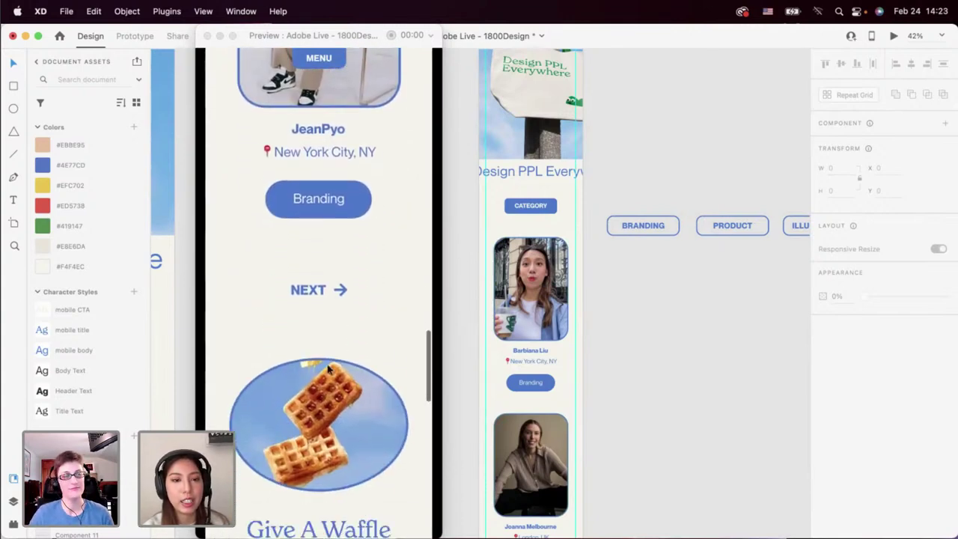
{"action": "scroll", "coordinate": [327, 367], "scroll_direction": "down", "scroll_amount": 7}
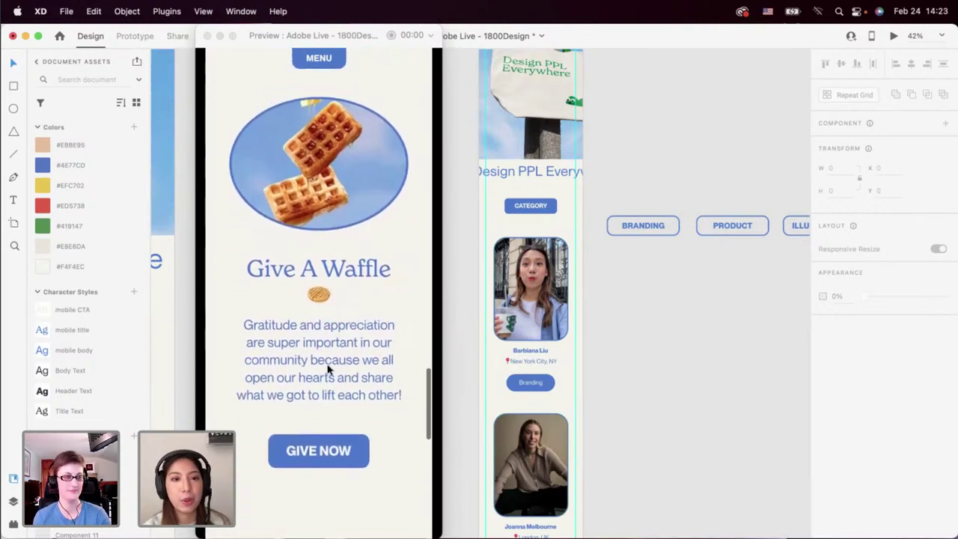
{"action": "scroll", "coordinate": [327, 367], "scroll_direction": "down", "scroll_amount": 8}
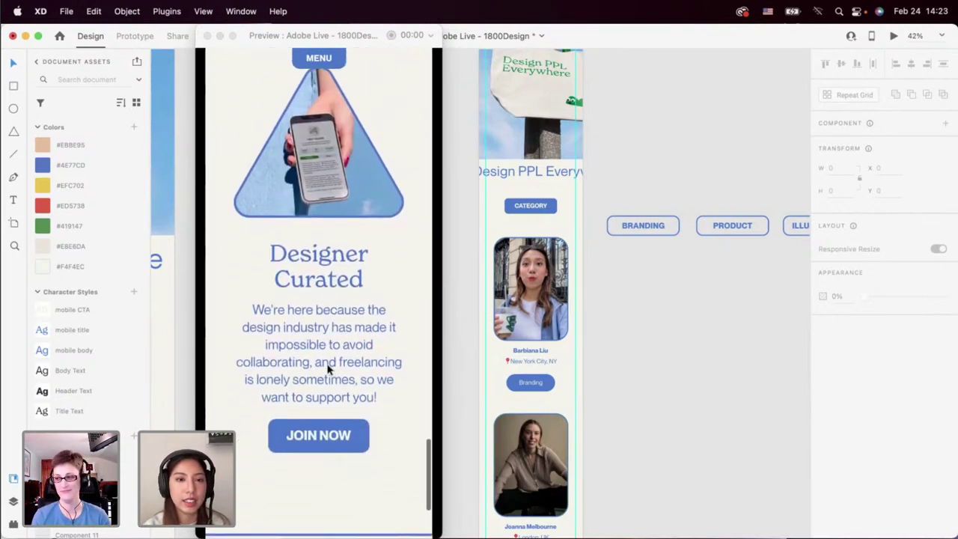
{"action": "scroll", "coordinate": [327, 367], "scroll_direction": "down", "scroll_amount": 4}
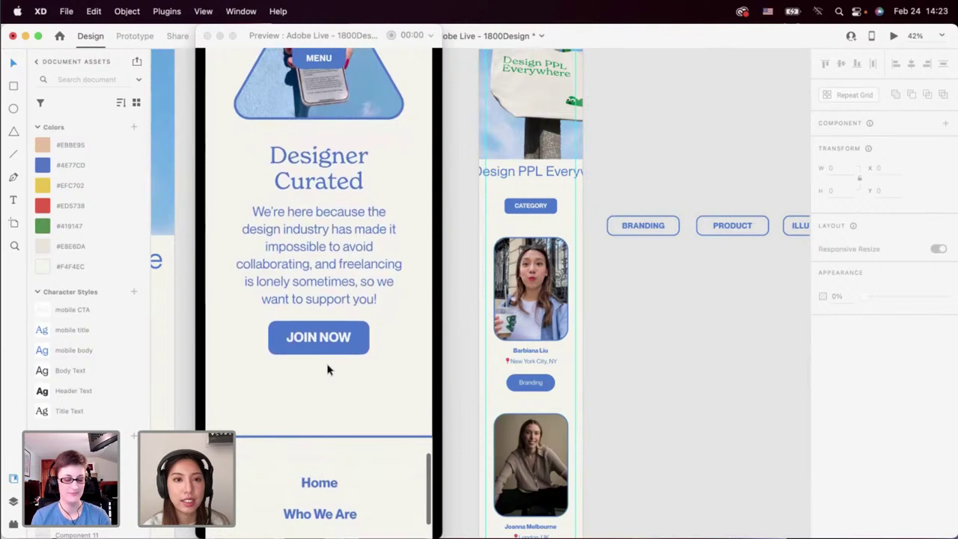
{"action": "scroll", "coordinate": [328, 367], "scroll_direction": "down", "scroll_amount": 3}
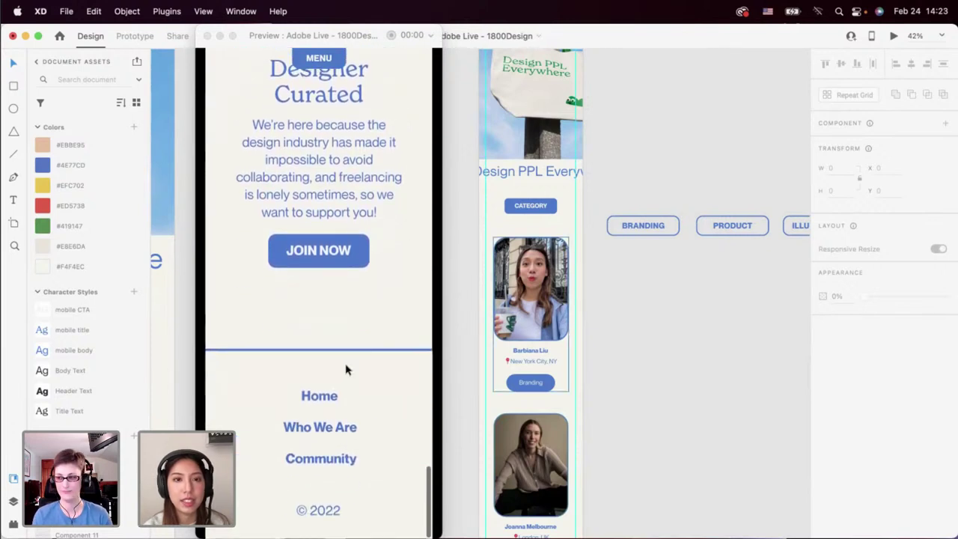
Move the JOIN NOW button in the mobile Designer Curated section down to Y 5199 for more space below the text.
{"action": "scroll", "coordinate": [533, 380], "scroll_direction": "down", "scroll_amount": 12}
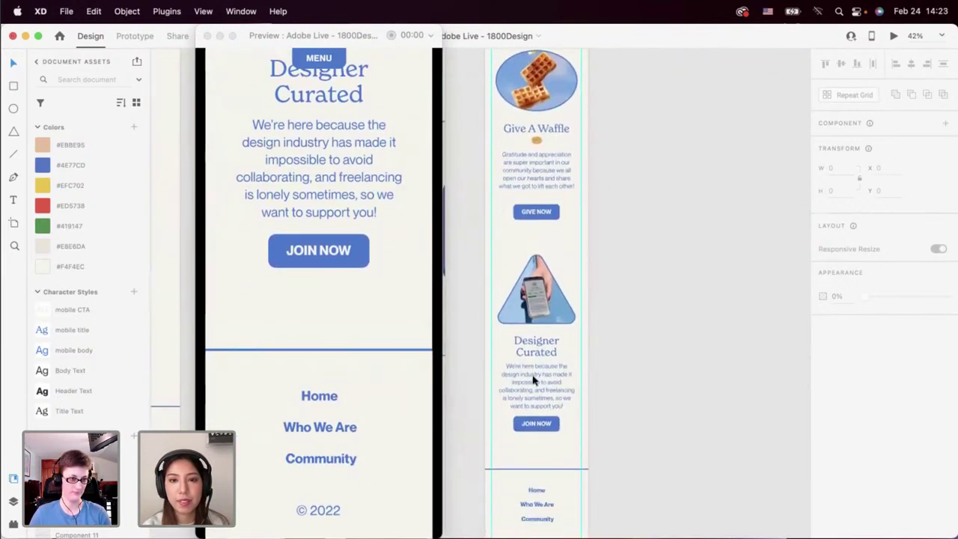
{"action": "scroll", "coordinate": [533, 380], "scroll_direction": "down", "scroll_amount": 3}
{"action": "double_click", "coordinate": [536, 351]}
{"action": "double_click", "coordinate": [536, 349]}
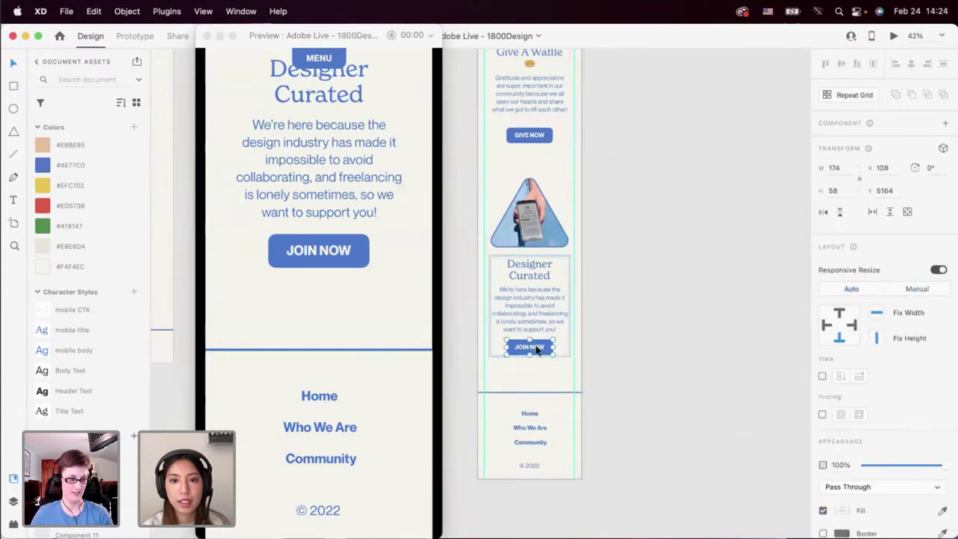
{"action": "left_click_drag", "start_coordinate": [536, 349], "coordinate": [537, 358]}
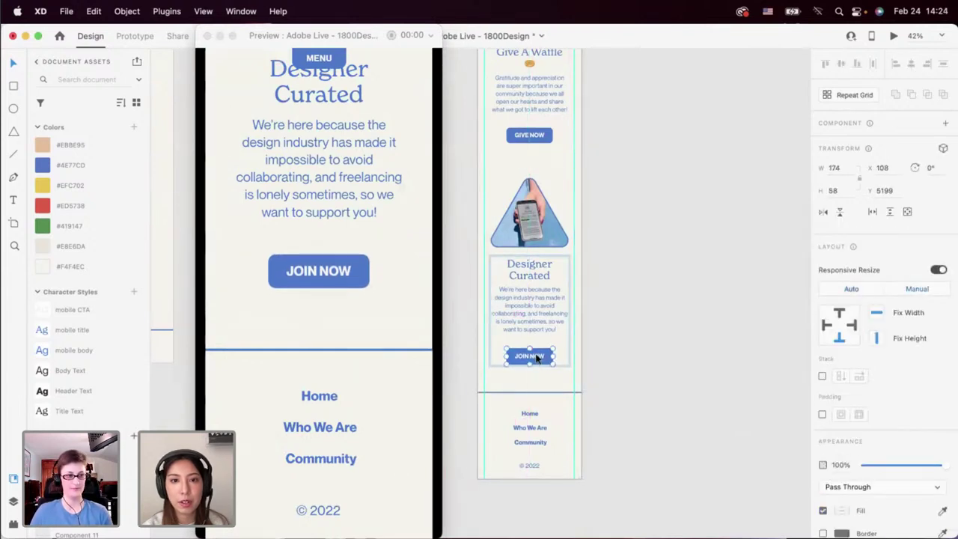
{"action": "left_click", "coordinate": [629, 370]}
Review the mobile Community page back up from the footer to the designer cards and close the preview.
{"action": "scroll", "coordinate": [630, 372], "scroll_direction": "down", "scroll_amount": 3}
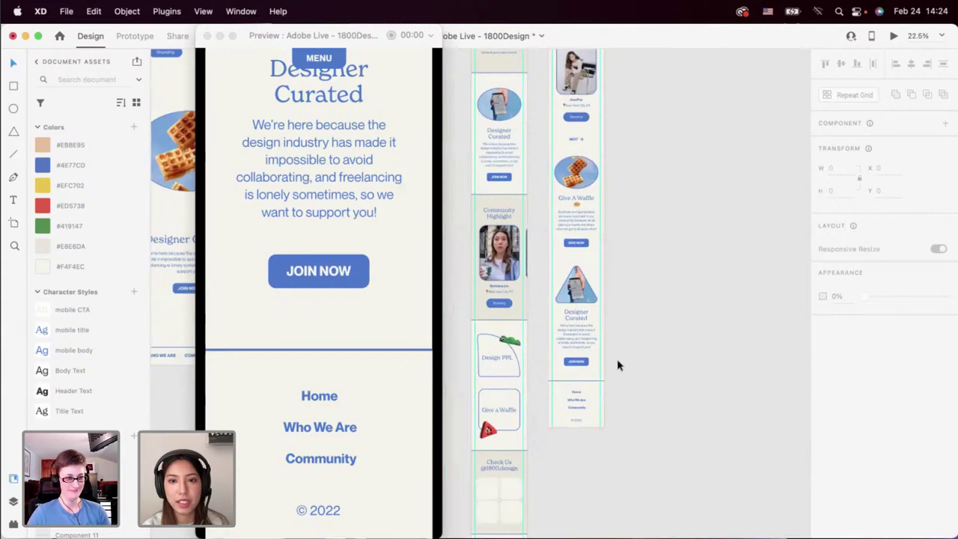
{"action": "scroll", "coordinate": [618, 366], "scroll_direction": "down", "scroll_amount": 3}
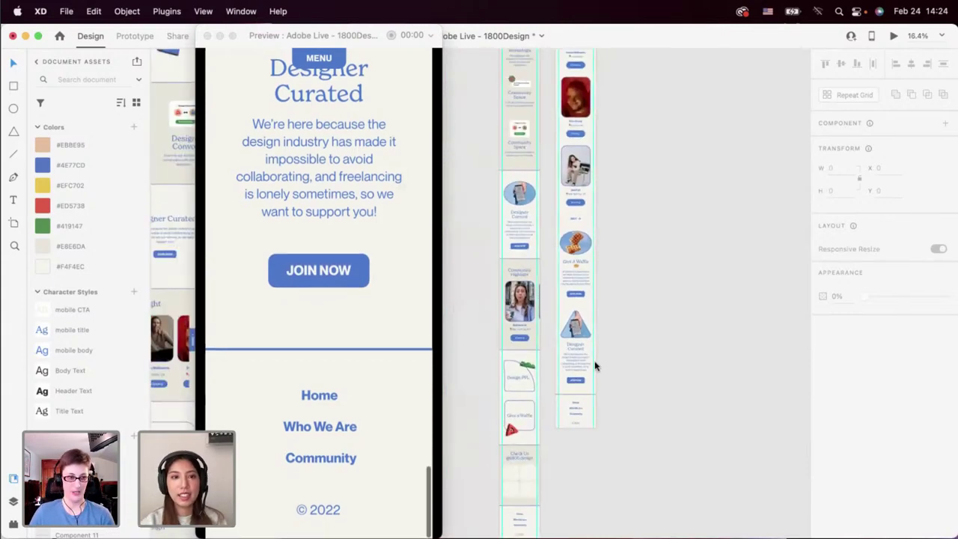
{"action": "scroll", "coordinate": [318, 402], "scroll_direction": "up", "scroll_amount": 15}
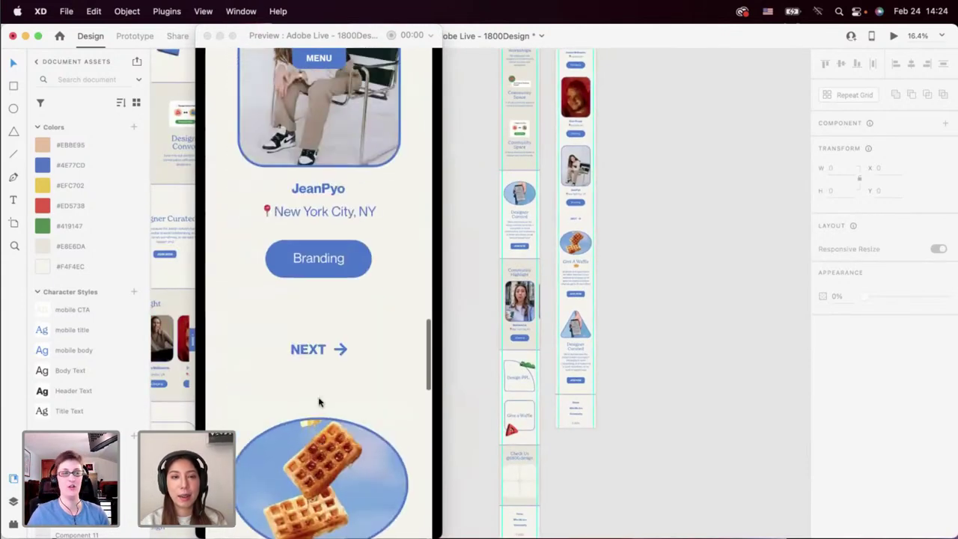
{"action": "scroll", "coordinate": [318, 400], "scroll_direction": "up", "scroll_amount": 15}
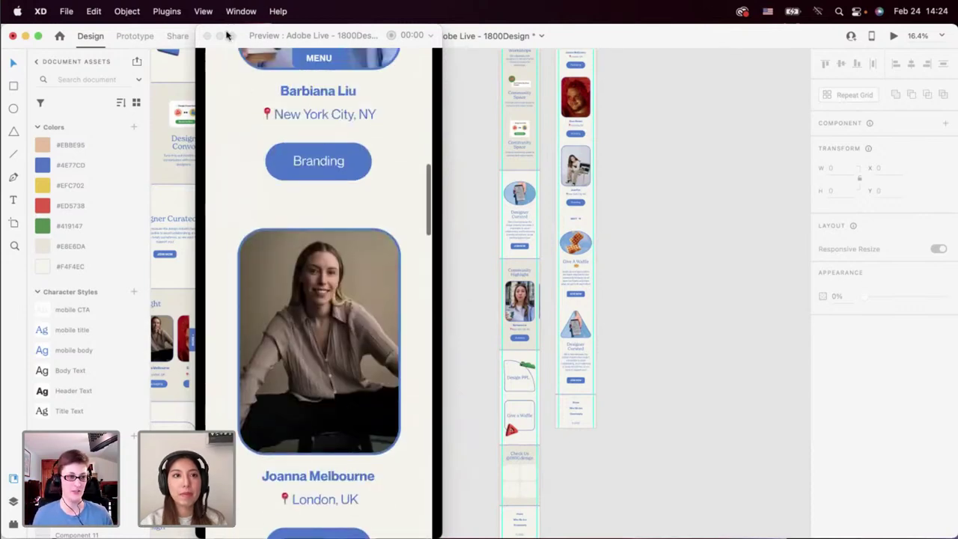
{"action": "left_click", "coordinate": [208, 36]}
{"action": "scroll", "coordinate": [446, 268], "scroll_direction": "up", "scroll_amount": 10}
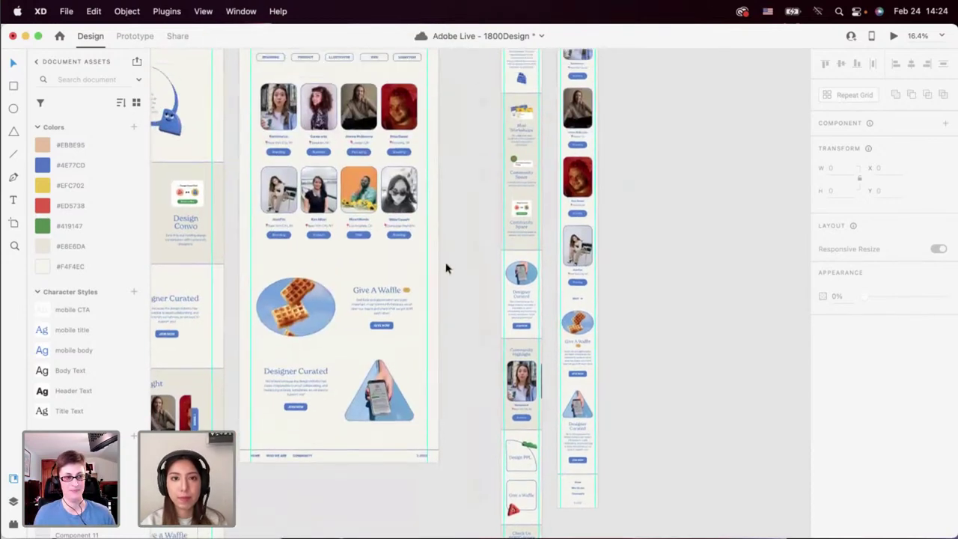
Examine the project overview artboards, reading the Website Roadmap's header and footer structure and the Page Breakdowns beside it.
{"action": "scroll", "coordinate": [451, 266], "scroll_direction": "up", "scroll_amount": 5}
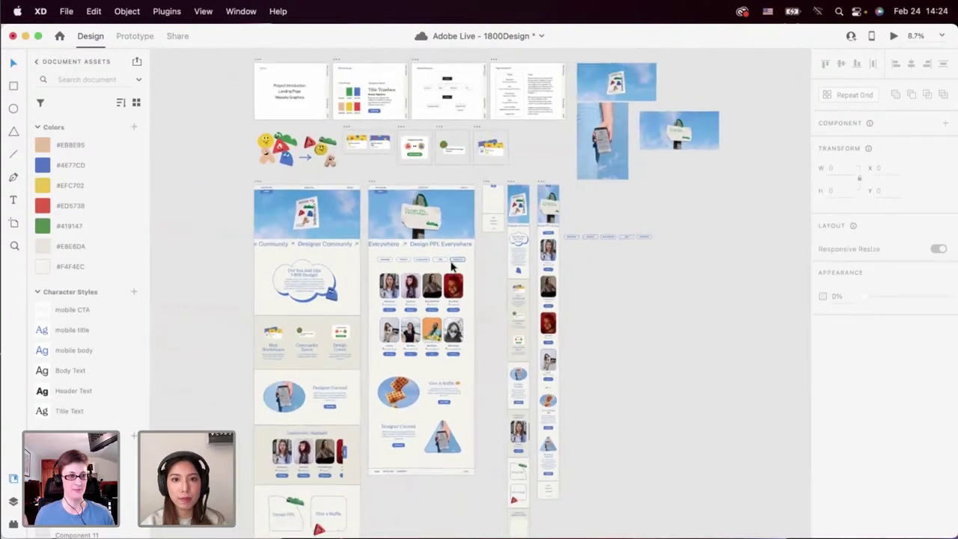
{"action": "scroll", "coordinate": [412, 244], "scroll_direction": "up", "scroll_amount": 2}
{"action": "scroll", "coordinate": [412, 243], "scroll_direction": "up", "scroll_amount": 4}
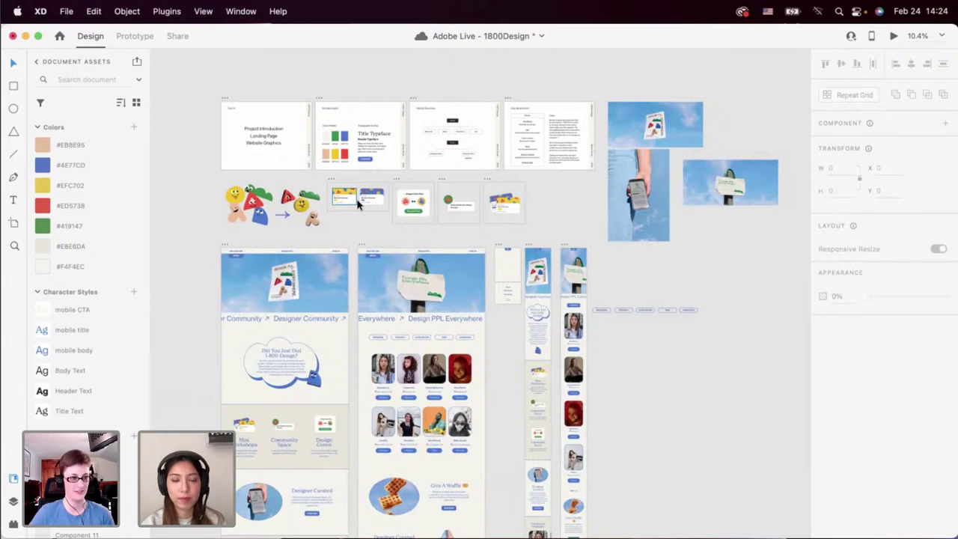
{"action": "scroll", "coordinate": [399, 179], "scroll_direction": "down", "scroll_amount": 8}
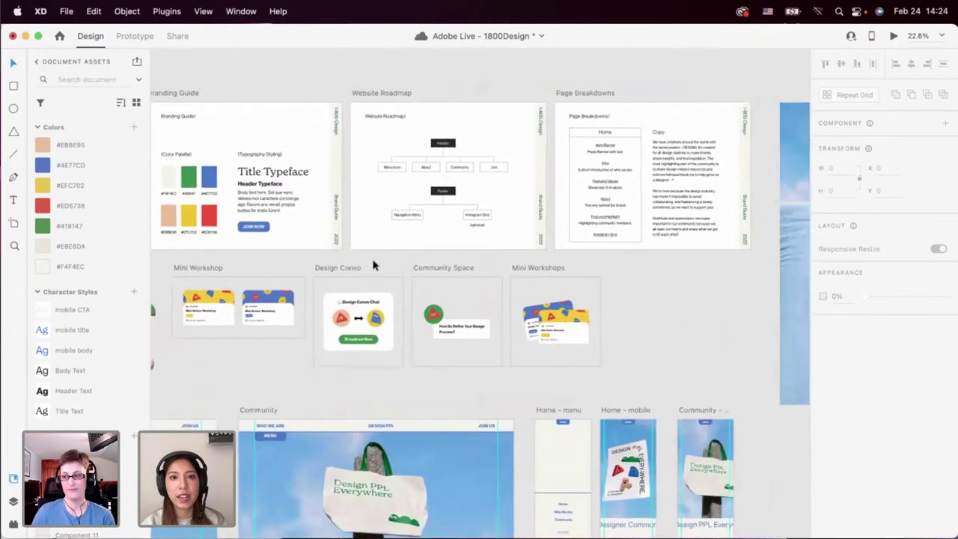
{"action": "scroll", "coordinate": [375, 262], "scroll_direction": "down", "scroll_amount": 5}
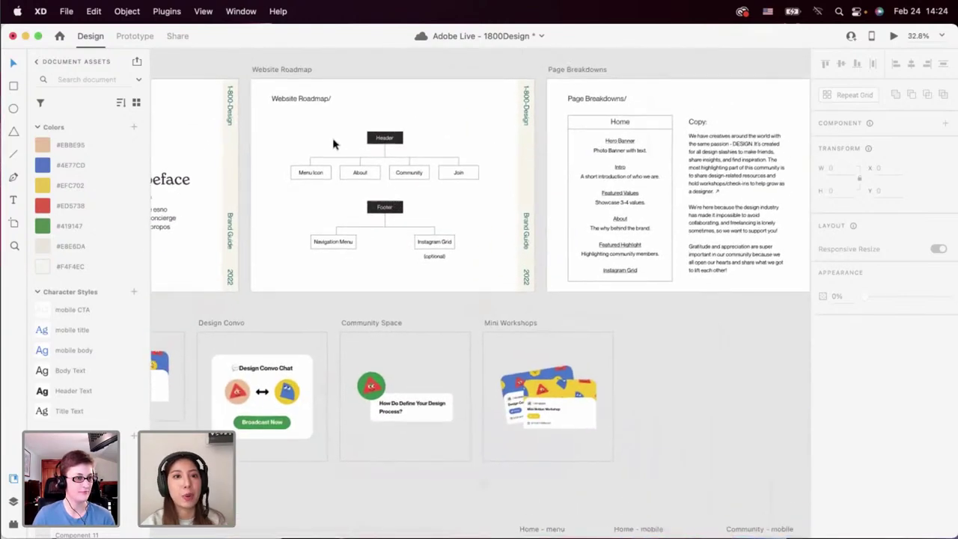
{"action": "scroll", "coordinate": [334, 143], "scroll_direction": "down", "scroll_amount": 5}
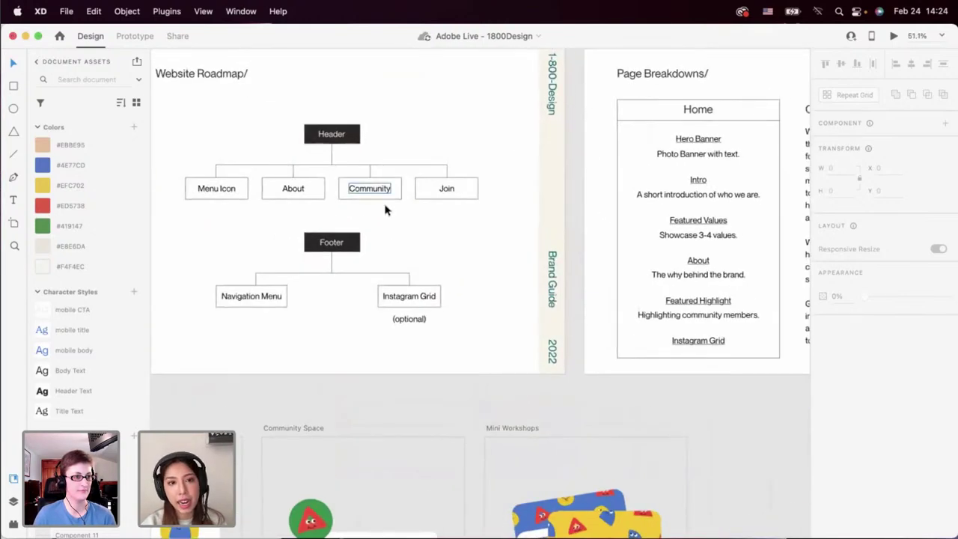
{"action": "scroll", "coordinate": [385, 210], "scroll_direction": "up", "scroll_amount": 1}
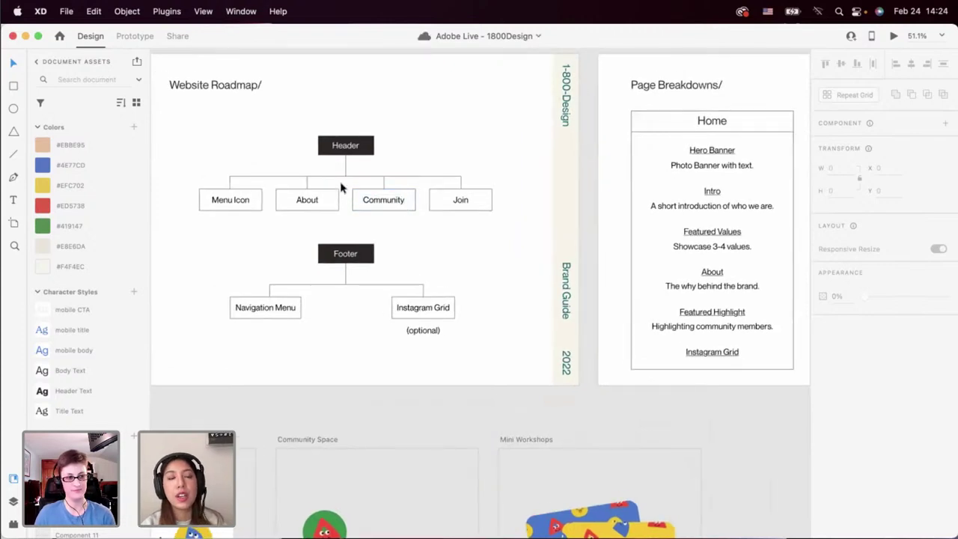
{"action": "scroll", "coordinate": [341, 187], "scroll_direction": "up", "scroll_amount": 5}
{"action": "scroll", "coordinate": [522, 160], "scroll_direction": "right", "scroll_amount": 5}
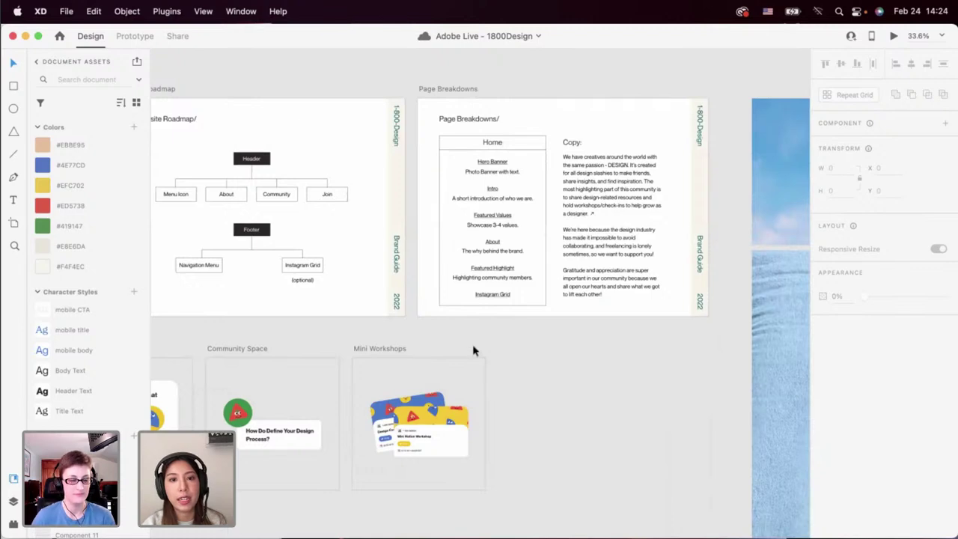
Look over the desktop Home and Community artboards, preview the desktop Home page and test its MENU toggle for the header.
{"action": "scroll", "coordinate": [473, 350], "scroll_direction": "down", "scroll_amount": 3}
{"action": "scroll", "coordinate": [474, 348], "scroll_direction": "down", "scroll_amount": 4}
{"action": "scroll", "coordinate": [474, 349], "scroll_direction": "down", "scroll_amount": 6}
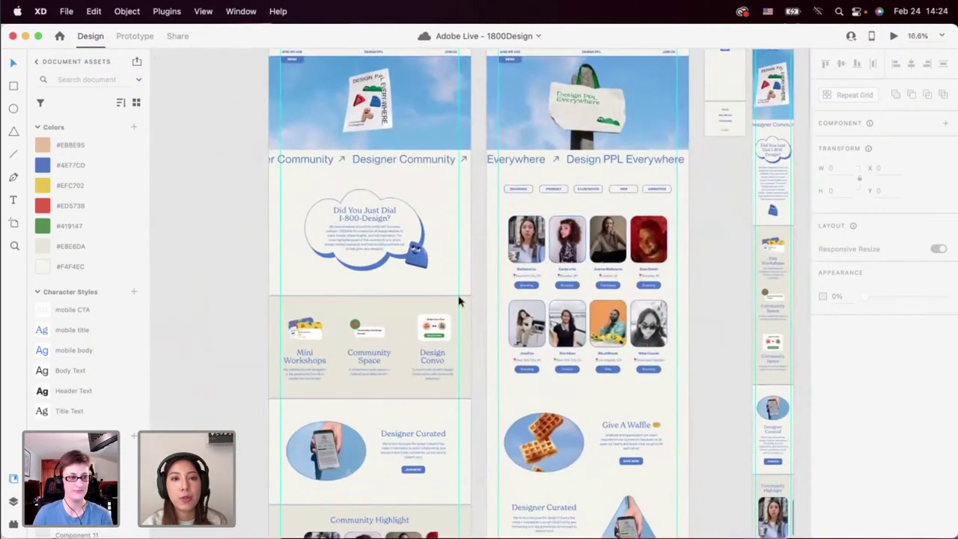
{"action": "scroll", "coordinate": [458, 299], "scroll_direction": "up", "scroll_amount": 5}
{"action": "scroll", "coordinate": [434, 241], "scroll_direction": "down", "scroll_amount": 3}
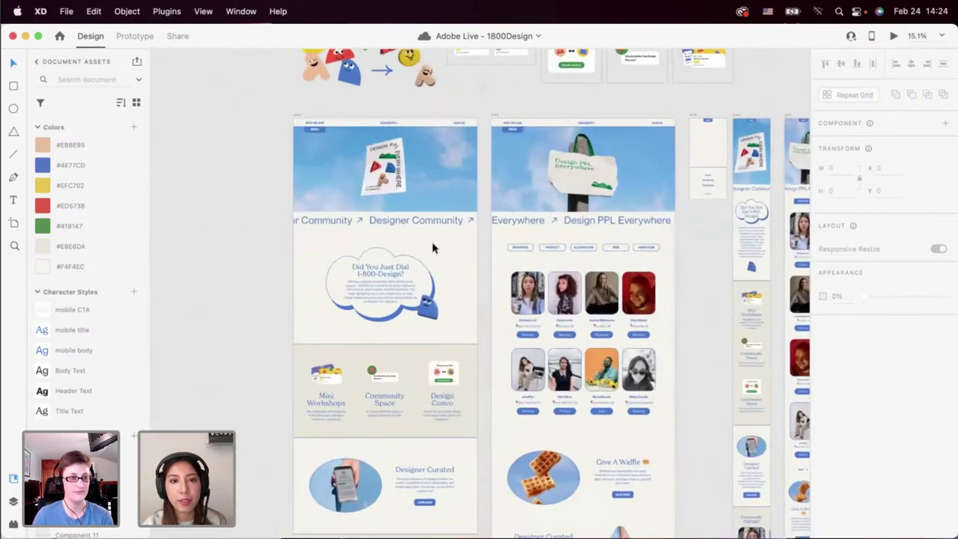
{"action": "left_click", "coordinate": [893, 37]}
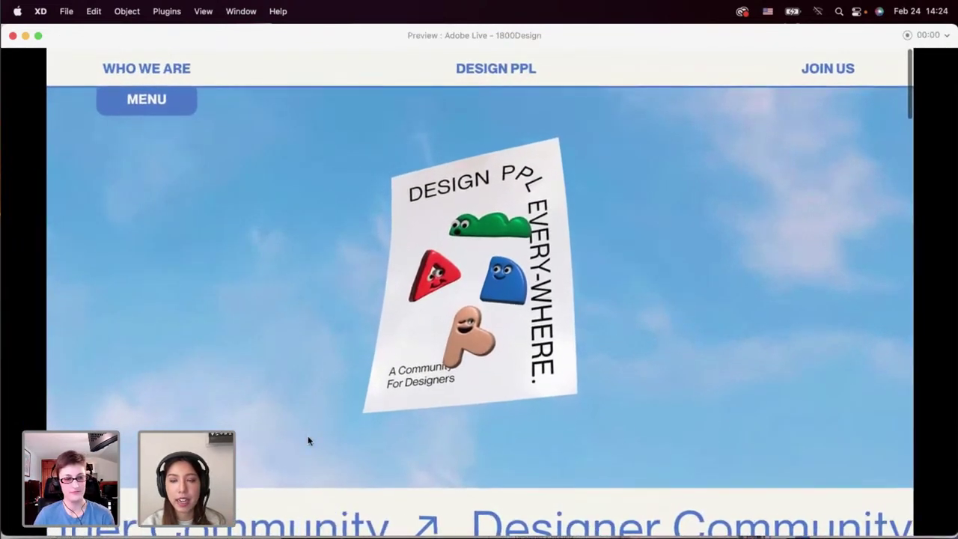
{"action": "left_click", "coordinate": [146, 105]}
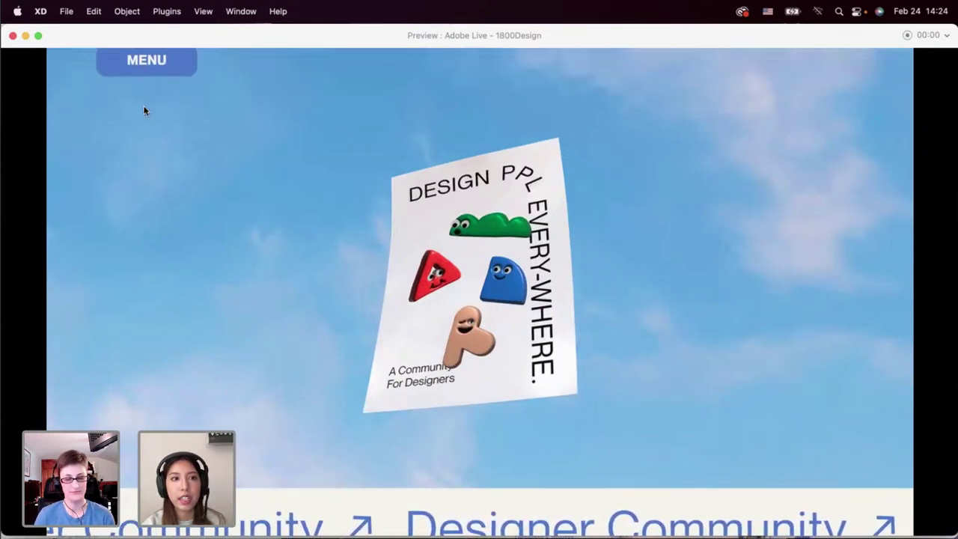
{"action": "left_click", "coordinate": [150, 68]}
{"action": "left_click", "coordinate": [151, 111]}
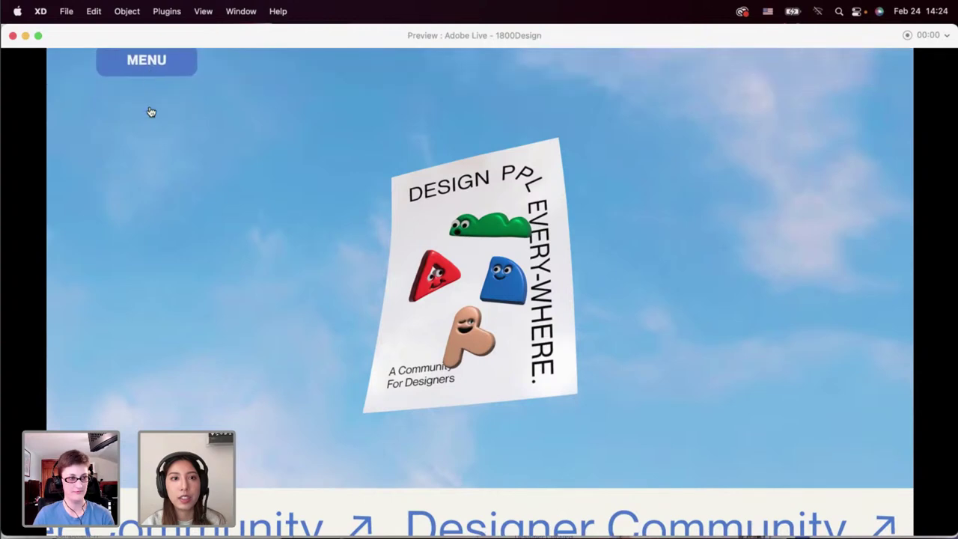
{"action": "left_click", "coordinate": [146, 58]}
Review the previewed desktop Home page from the hero banner through the intro cloud and the three feature columns to Designer Curated.
{"action": "scroll", "coordinate": [137, 261], "scroll_direction": "down", "scroll_amount": 5}
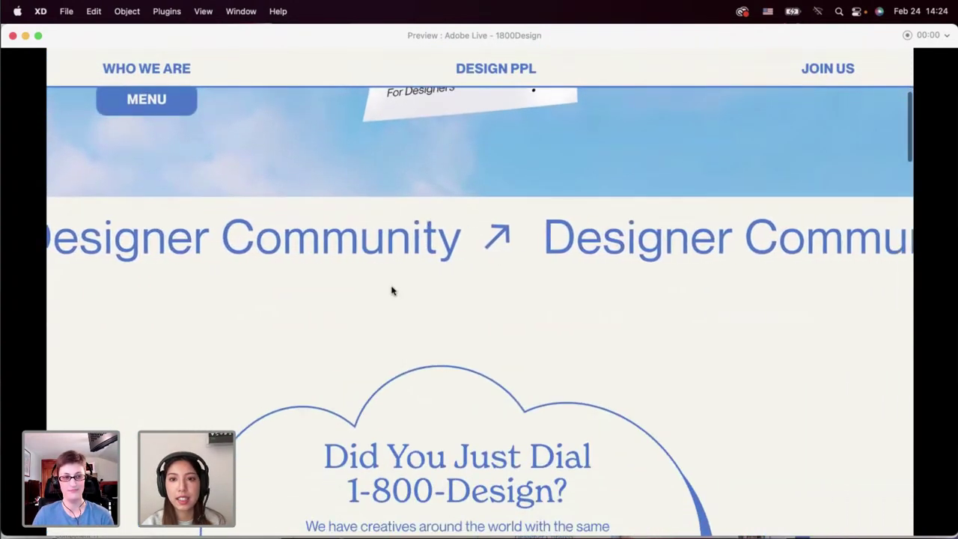
{"action": "scroll", "coordinate": [392, 291], "scroll_direction": "down", "scroll_amount": 2}
{"action": "scroll", "coordinate": [392, 291], "scroll_direction": "down", "scroll_amount": 4}
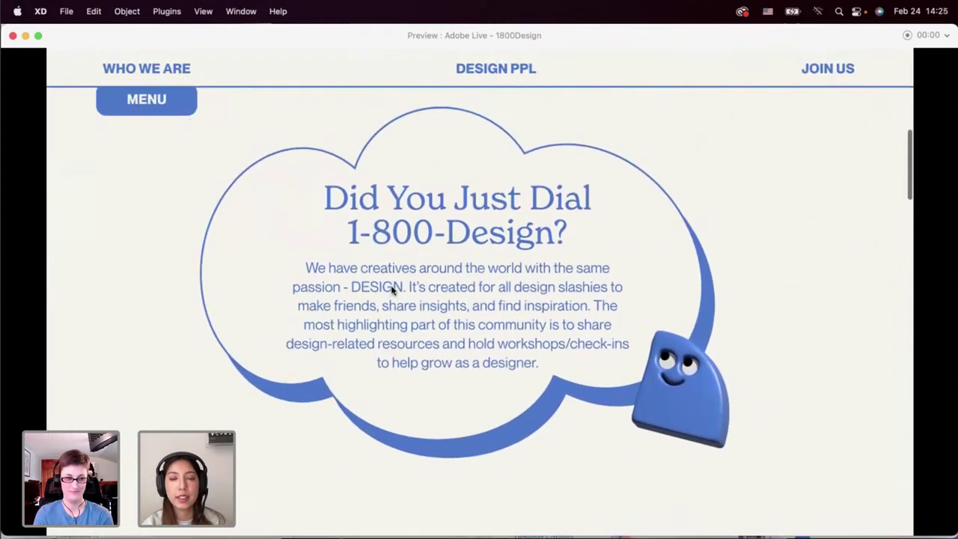
{"action": "scroll", "coordinate": [392, 290], "scroll_direction": "down", "scroll_amount": 6}
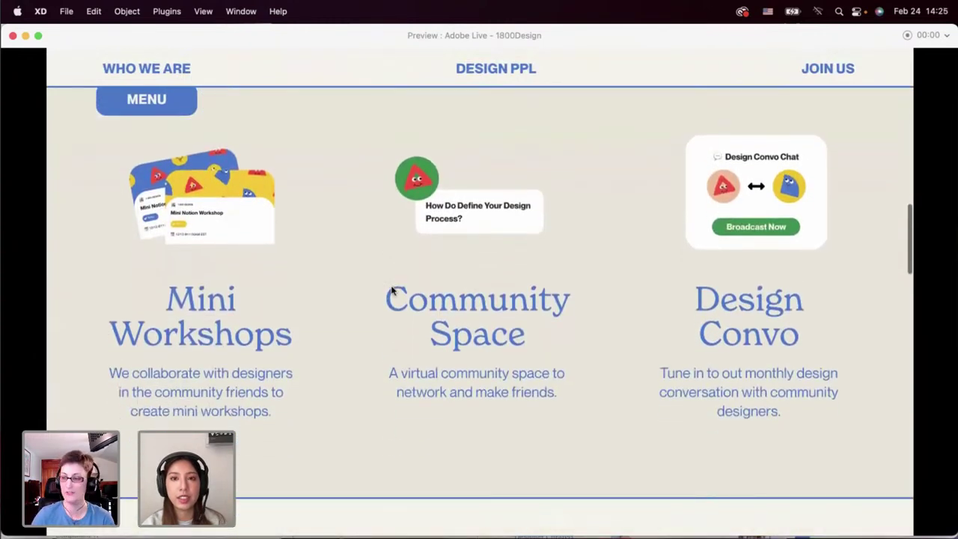
{"action": "scroll", "coordinate": [392, 291], "scroll_direction": "up", "scroll_amount": 5}
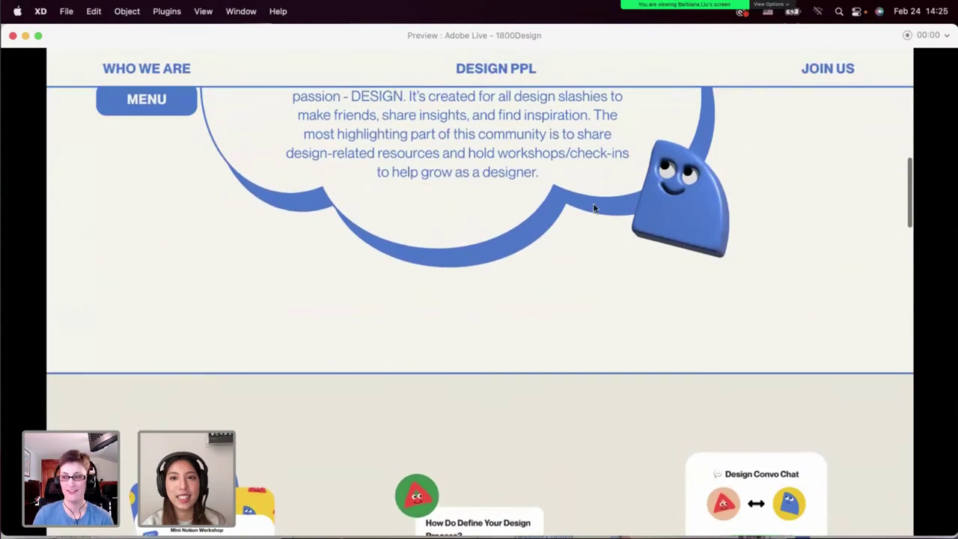
{"action": "scroll", "coordinate": [604, 281], "scroll_direction": "down", "scroll_amount": 5}
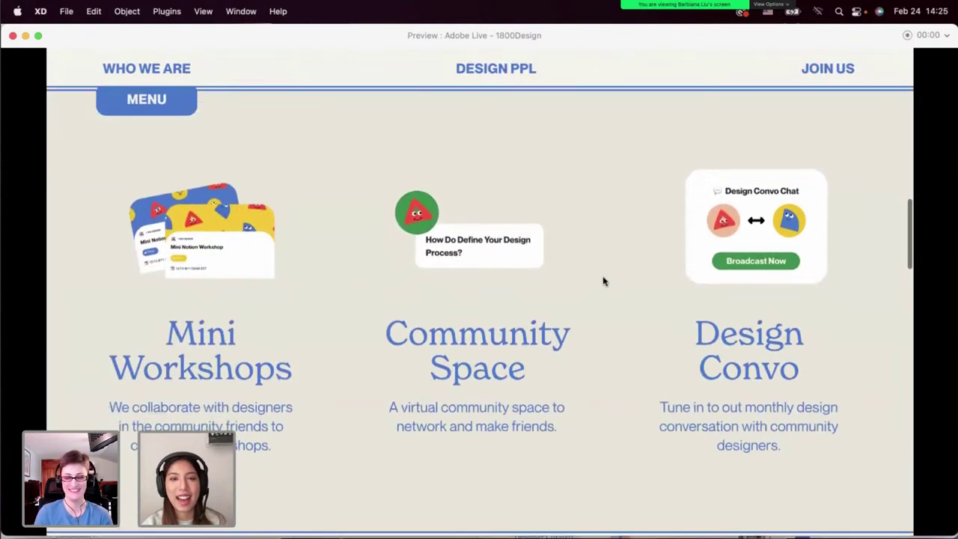
{"action": "scroll", "coordinate": [323, 344], "scroll_direction": "down", "scroll_amount": 5}
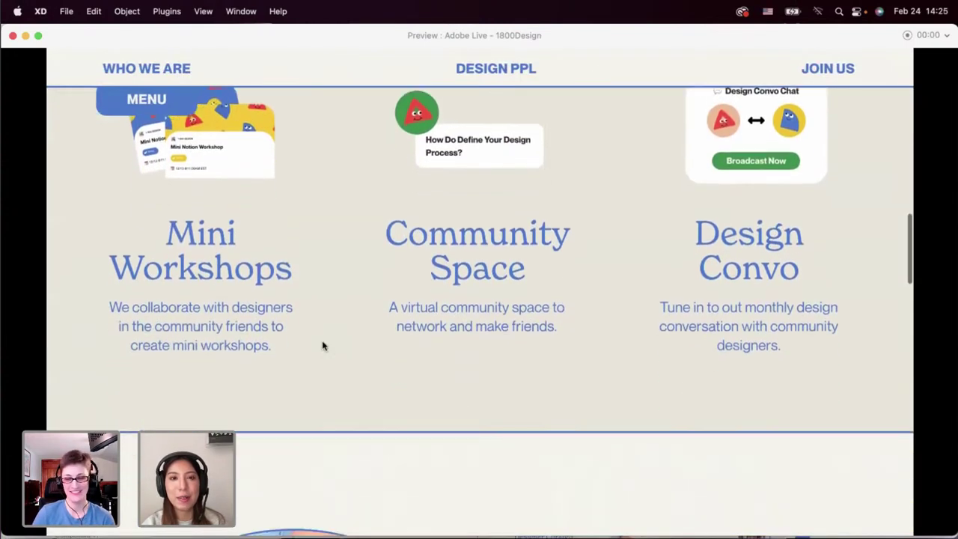
{"action": "scroll", "coordinate": [323, 344], "scroll_direction": "up", "scroll_amount": 5}
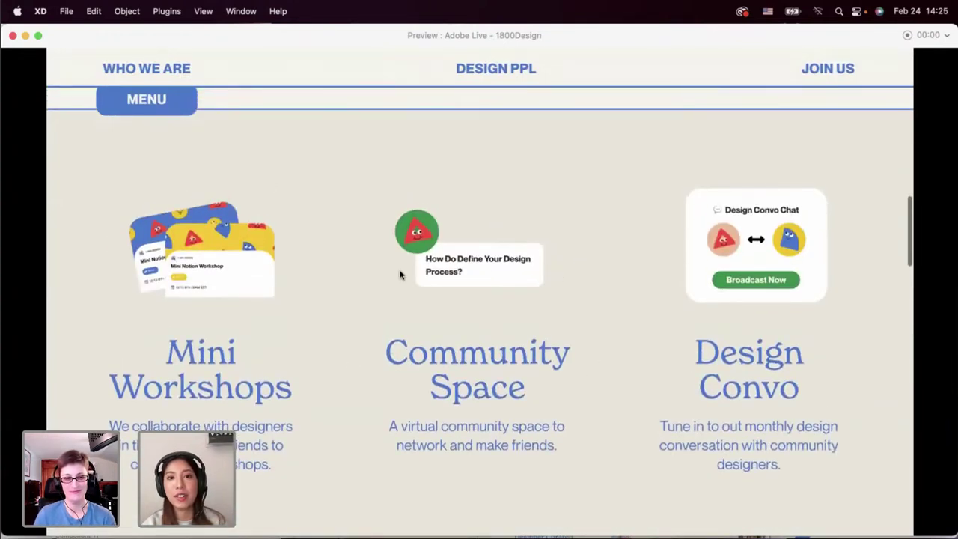
{"action": "scroll", "coordinate": [468, 362], "scroll_direction": "down", "scroll_amount": 5}
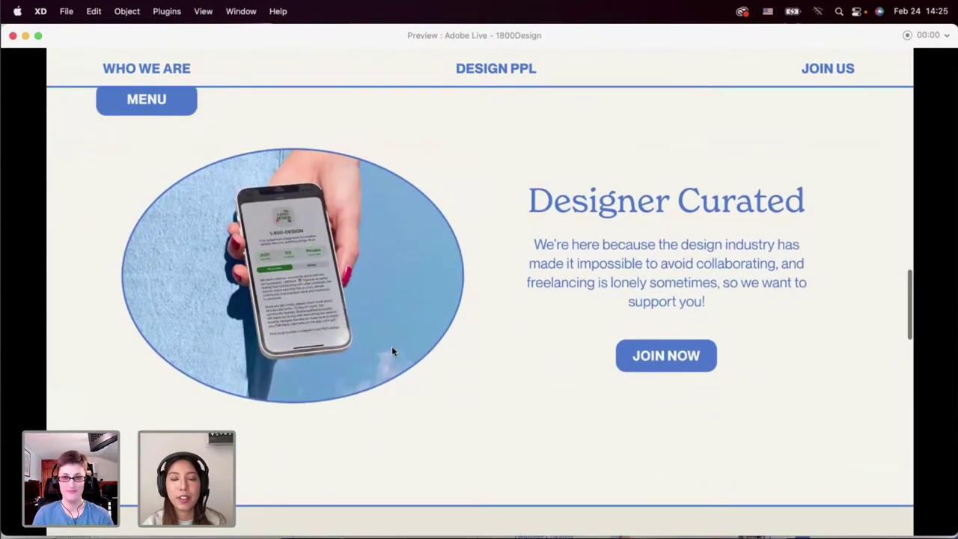
Review the Community Highlight section in the desktop preview and test the sideways scrolling of its designer cards.
{"action": "scroll", "coordinate": [392, 350], "scroll_direction": "down", "scroll_amount": 5}
{"action": "scroll", "coordinate": [392, 351], "scroll_direction": "down", "scroll_amount": 3}
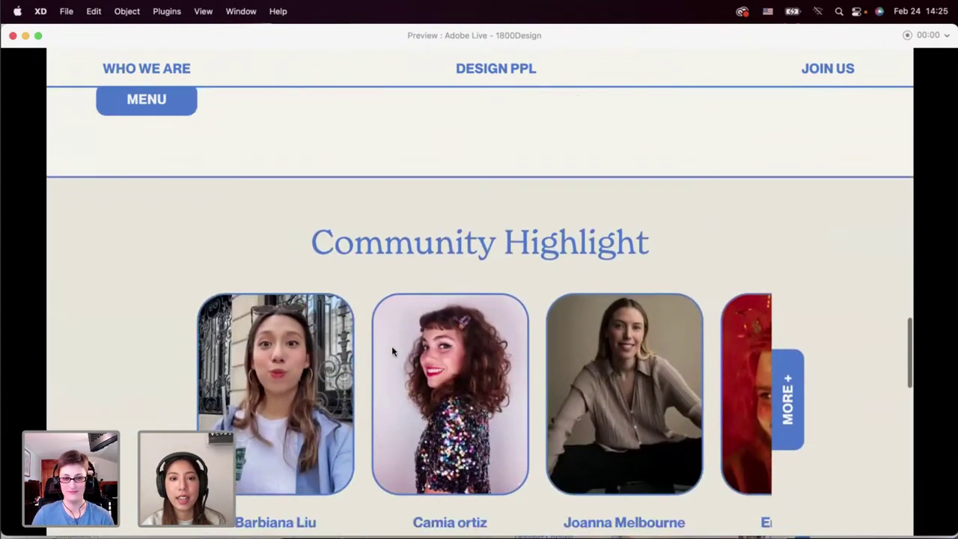
{"action": "scroll", "coordinate": [554, 322], "scroll_direction": "right", "scroll_amount": 5}
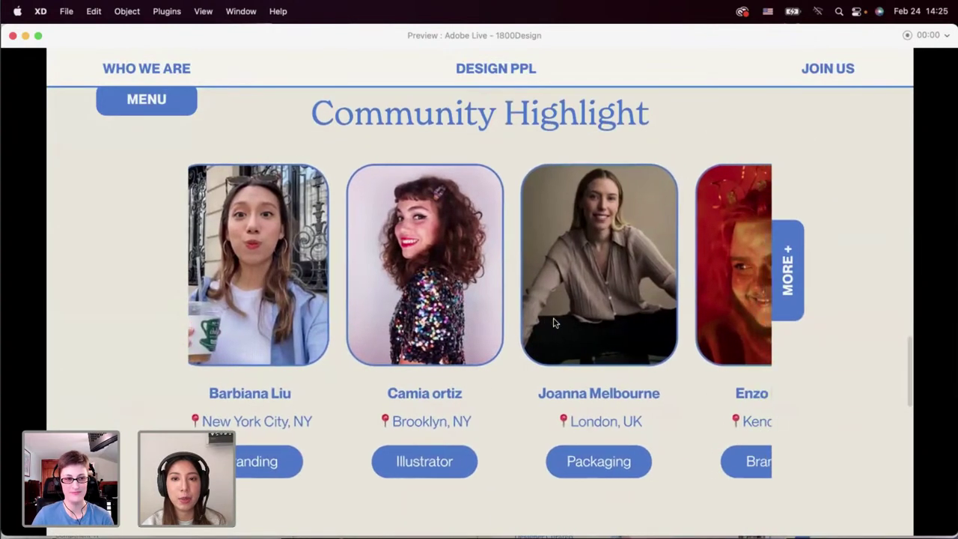
{"action": "scroll", "coordinate": [608, 328], "scroll_direction": "right", "scroll_amount": 2}
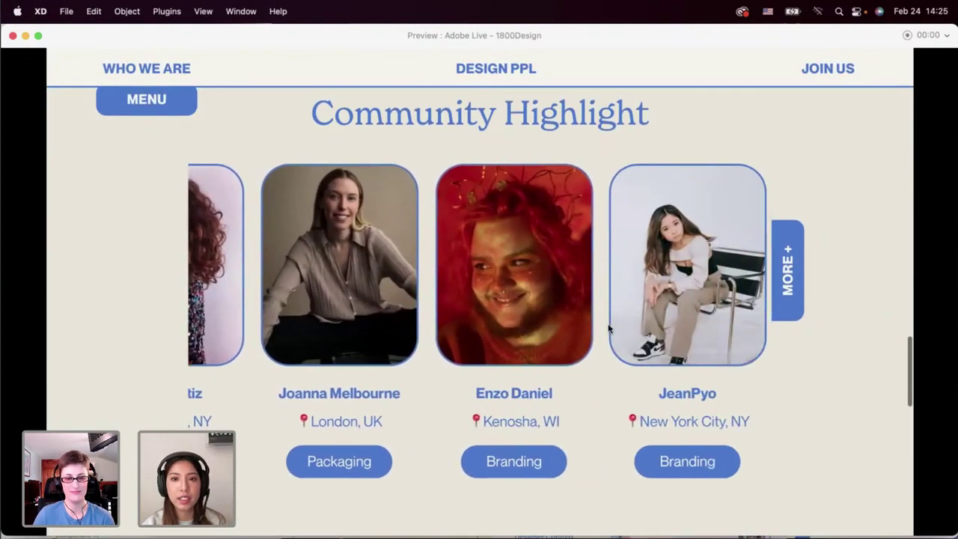